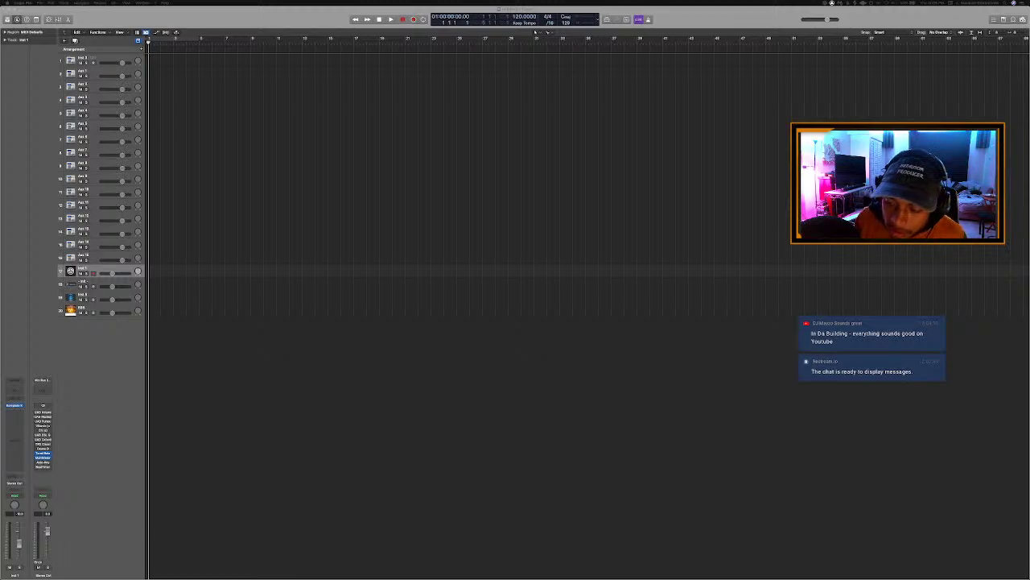
Switch to Finder and browse the folders inside the Music location.
left_click_drag(1029, 153, 648, 148)
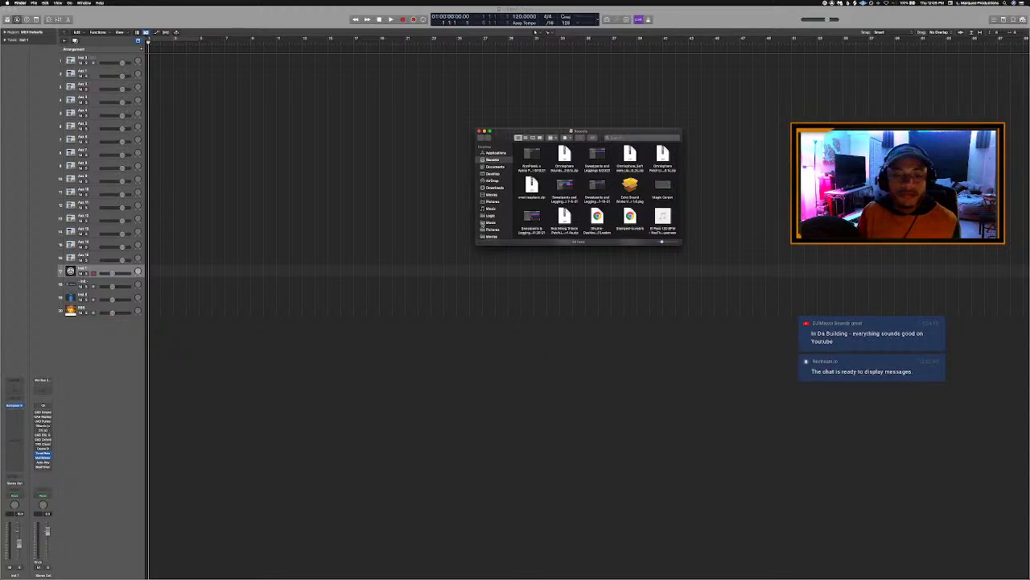
left_click(490, 222)
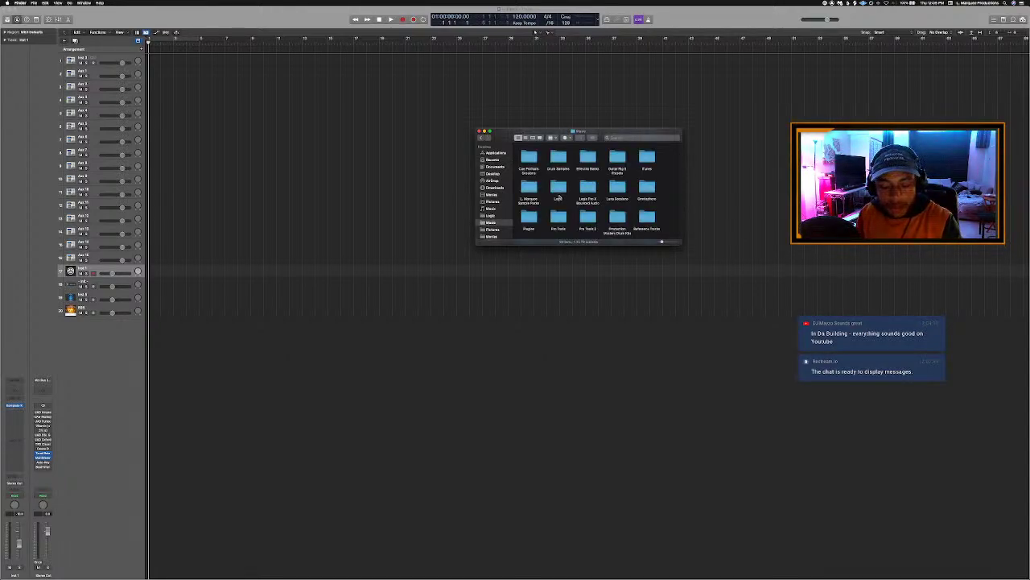
scroll(557, 192, "down", 3)
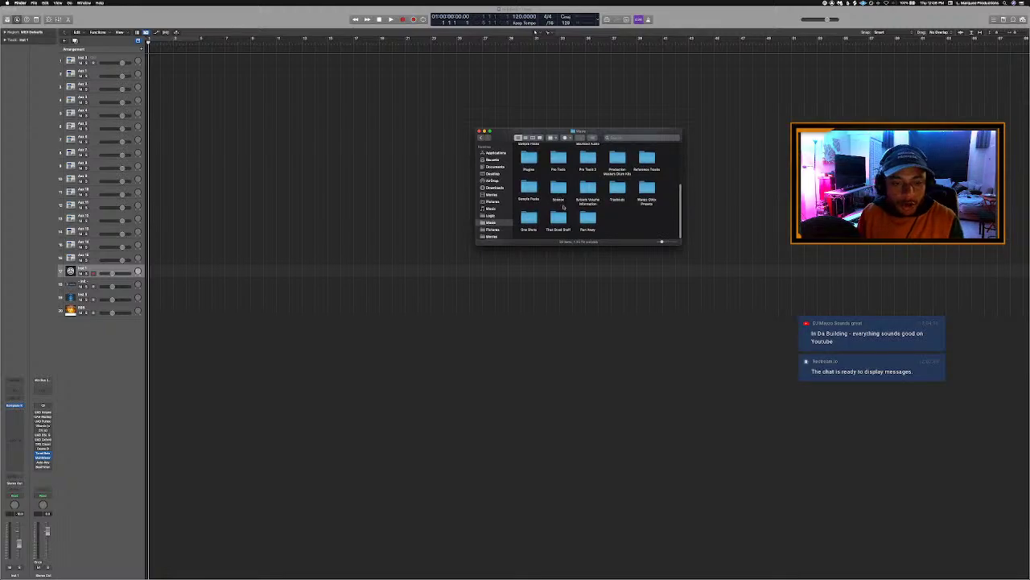
In Logic Pro's audio device preferences, set the I/O buffer size to 256 samples and apply it.
left_click(385, 129)
left_click(22, 4)
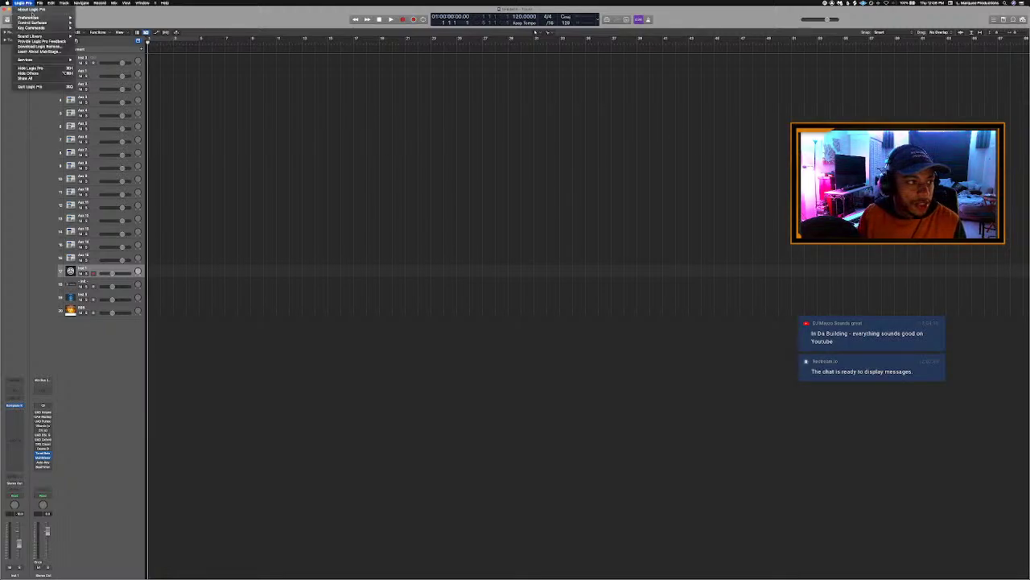
mouse_move(40, 17)
left_click(108, 23)
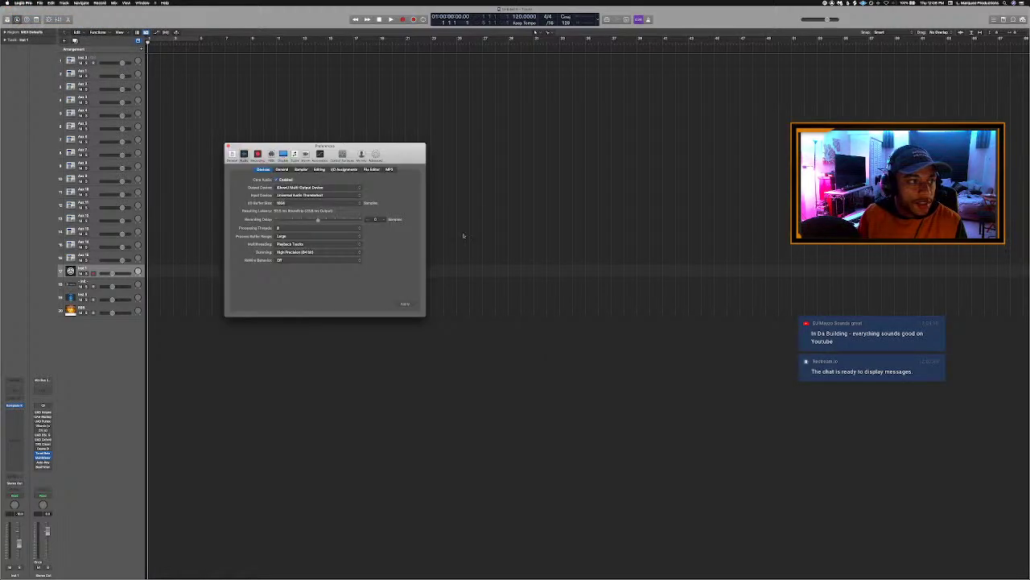
left_click(299, 202)
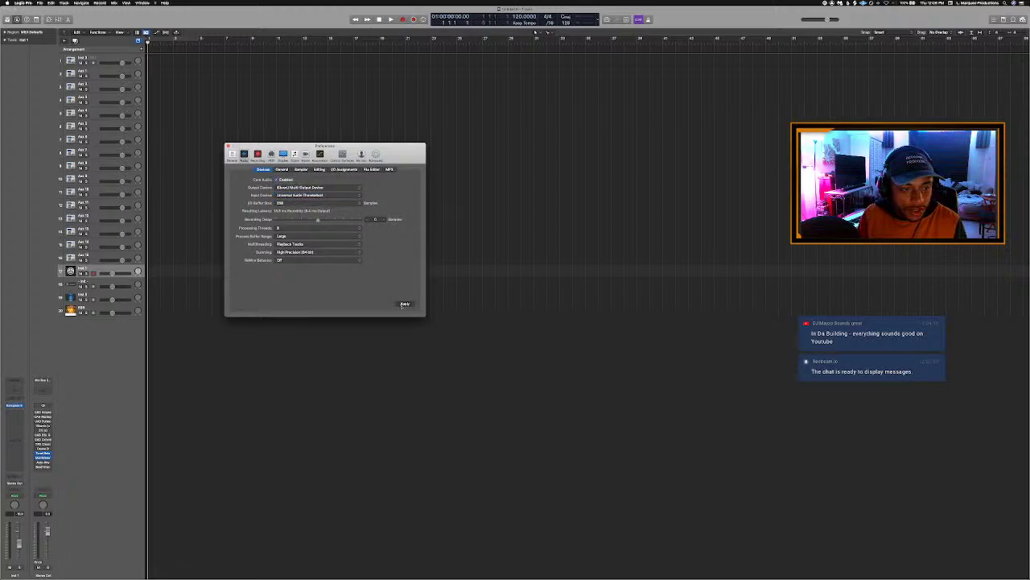
left_click(405, 303)
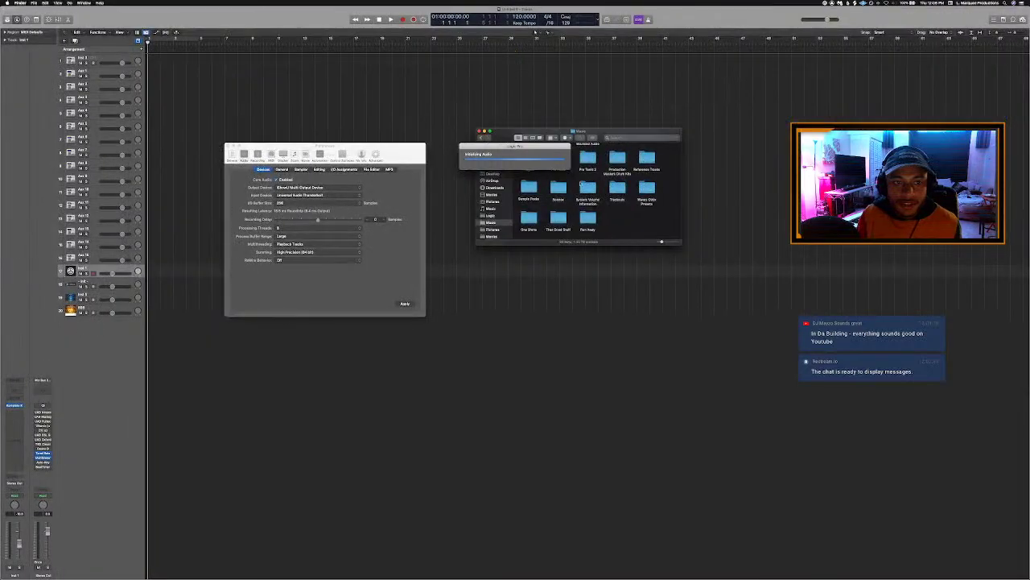
In Finder, open the Sample Packs folder and the free samples pack inside it.
left_click_drag(570, 126, 646, 164)
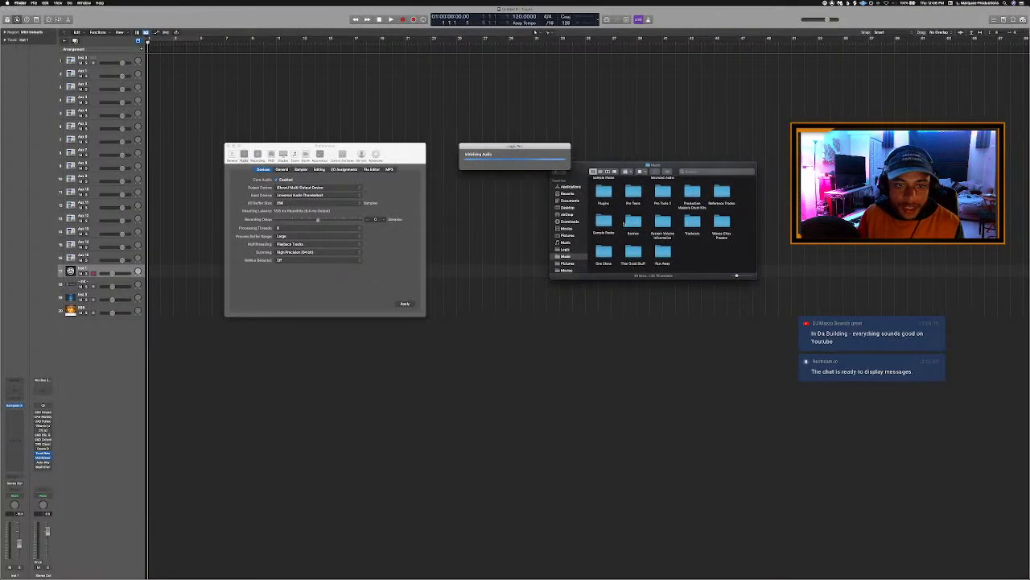
double_click(604, 220)
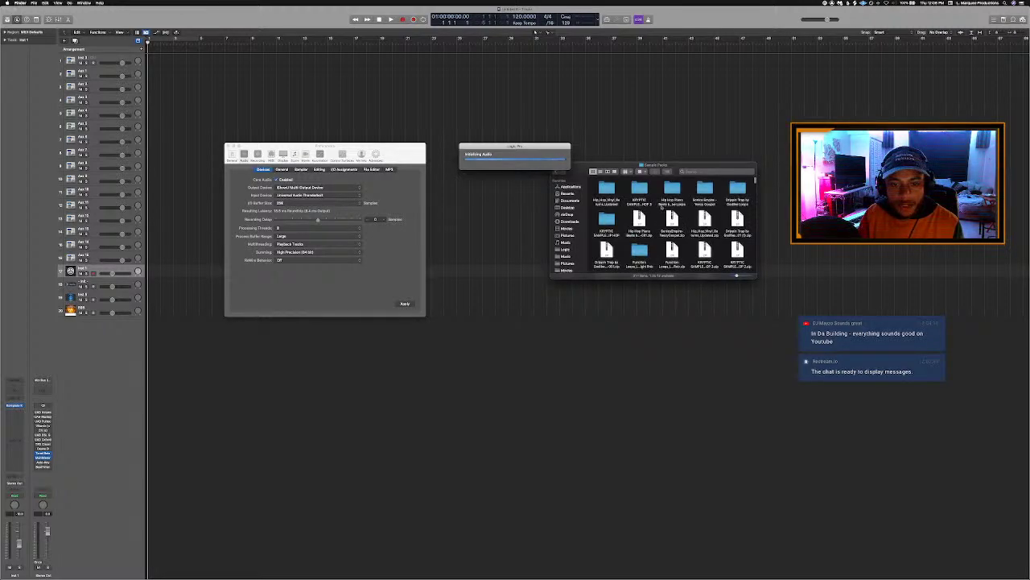
scroll(662, 208, "down", 3)
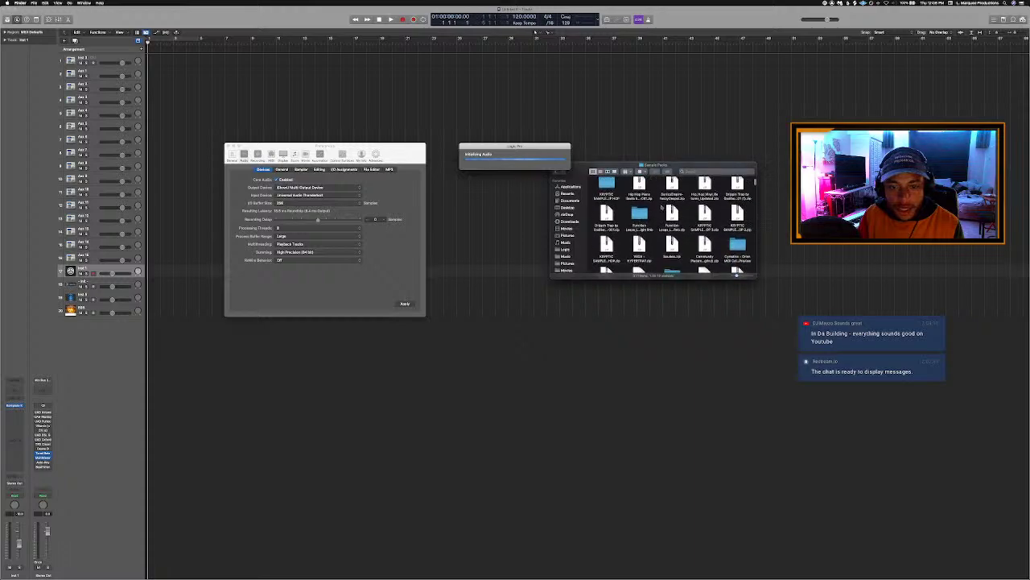
scroll(659, 211, "down", 5)
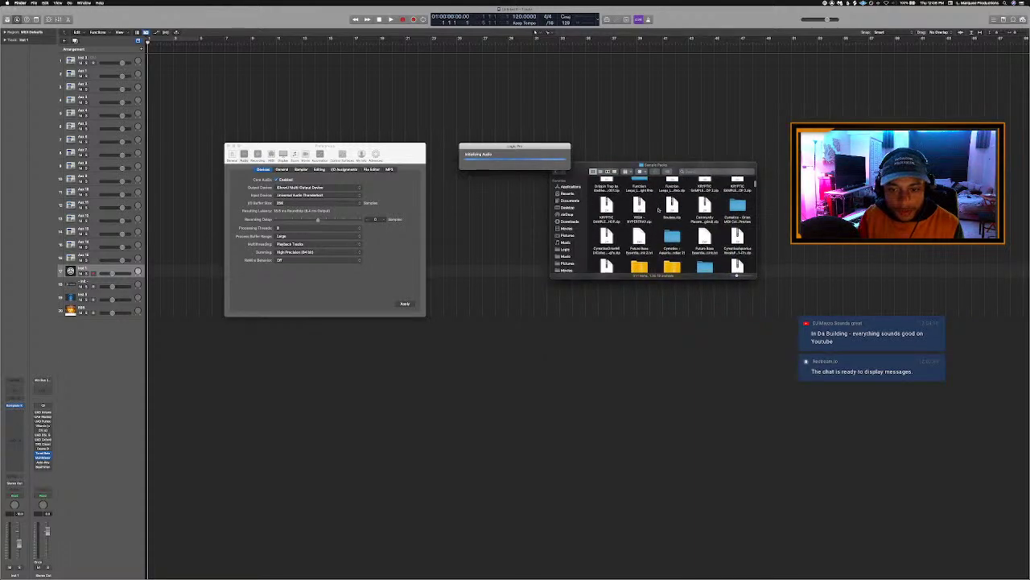
scroll(658, 211, "up", 1)
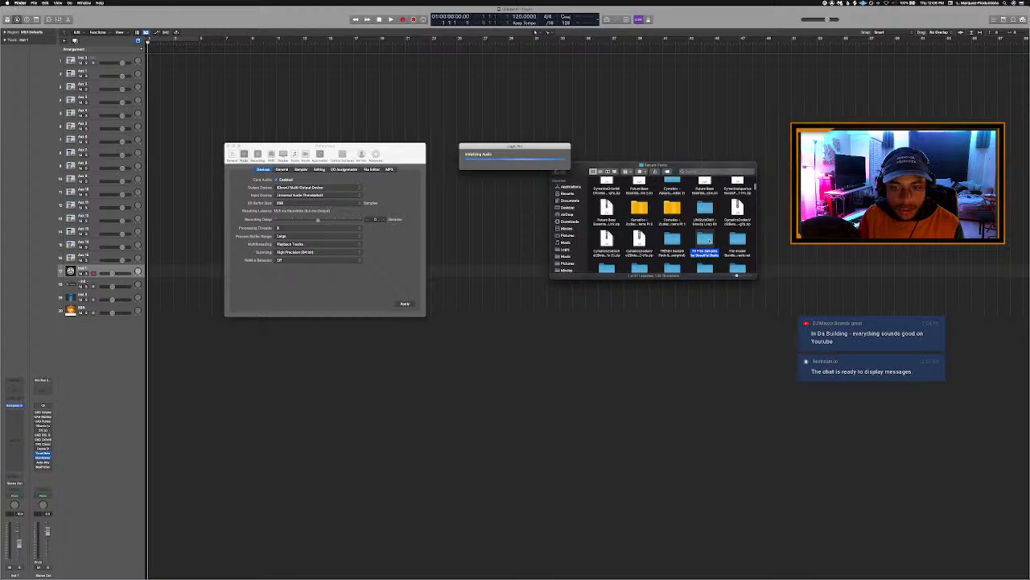
double_click(706, 239)
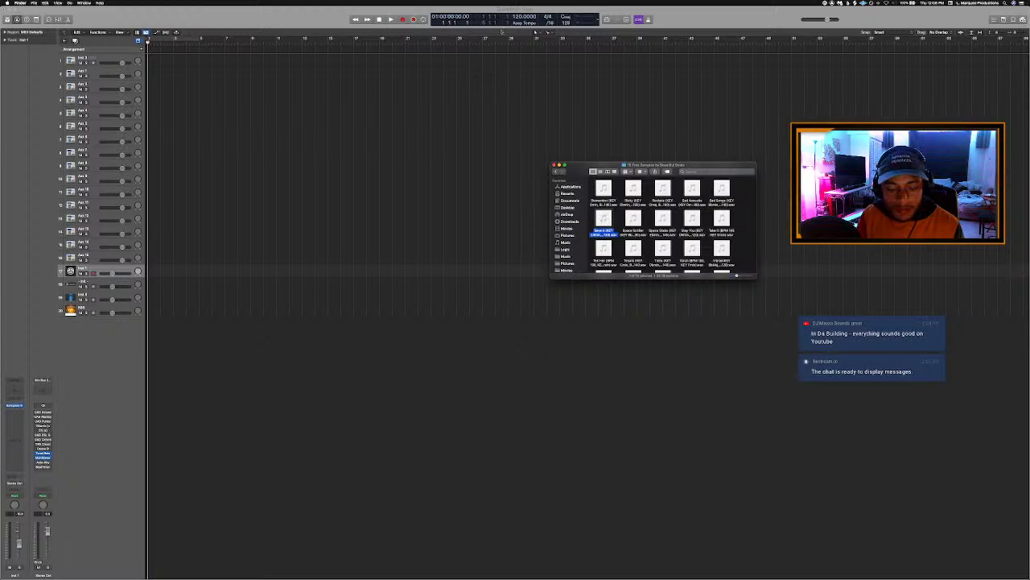
Return to the Logic Pro project and set its tempo to 138 BPM.
left_click(535, 31)
key("super+comma")
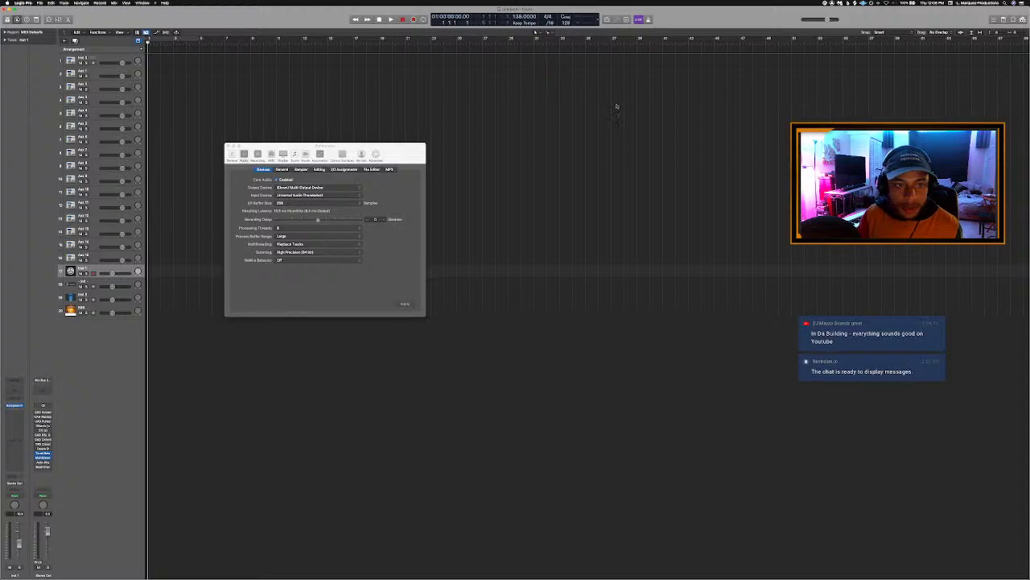
Import the 138 BPM "Save It" sample from Finder onto a new audio track at bar 1, with a copy directly behind it.
key("ctrl+Up")
left_click(942, 66)
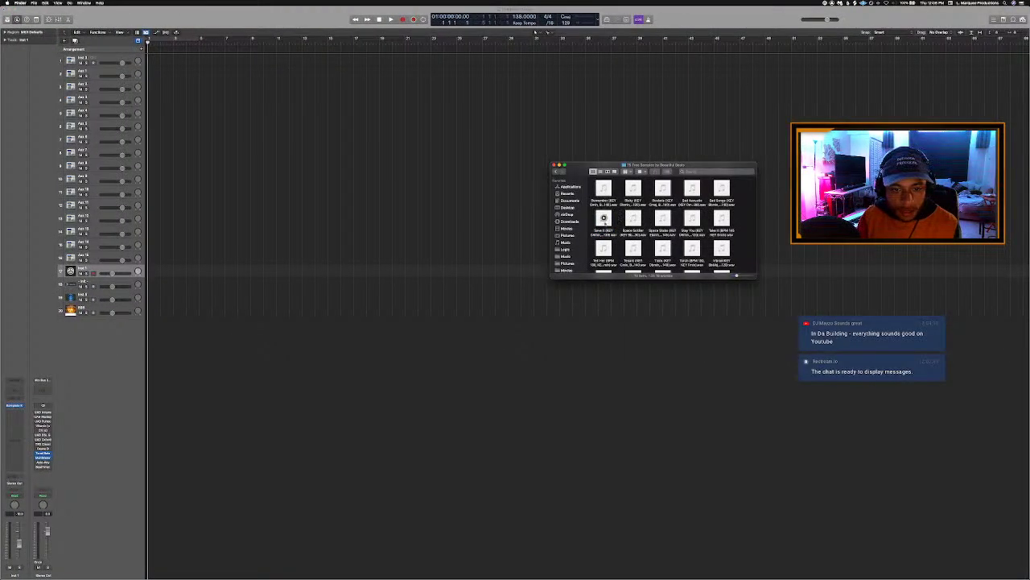
left_click_drag(473, 295, 148, 325)
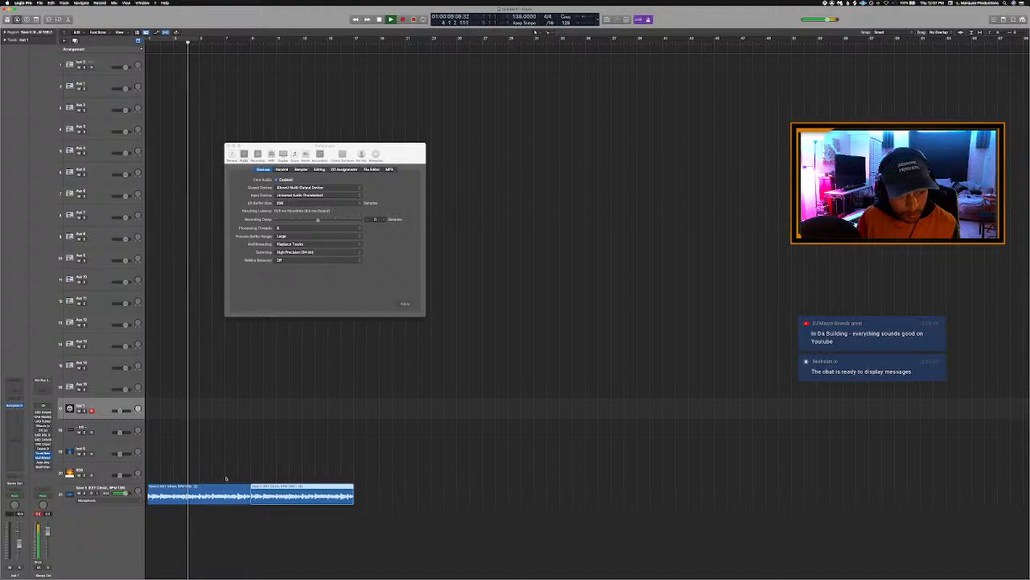
Turn on Flex for the sample track and set the cycle range from bar 1 to bar 17 over both regions.
left_click(105, 494)
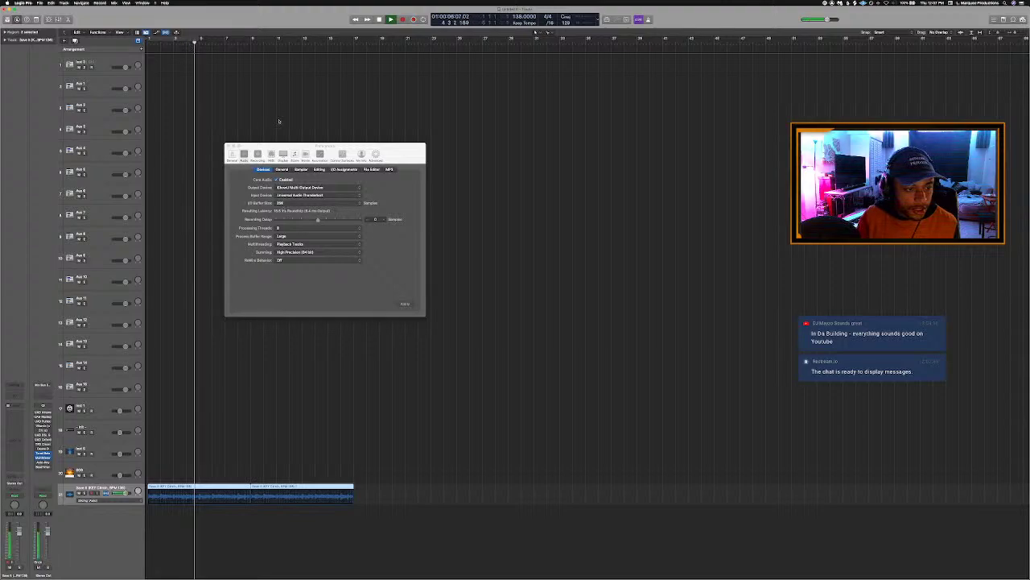
left_click_drag(152, 37, 363, 103)
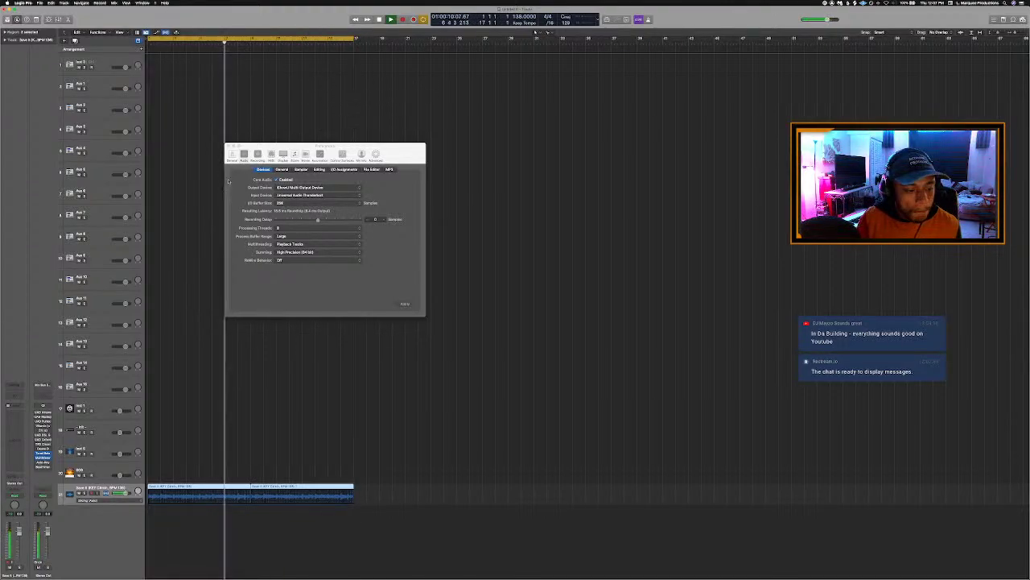
Close the preferences and move the sample track above the Inst 1 track.
key("super+w")
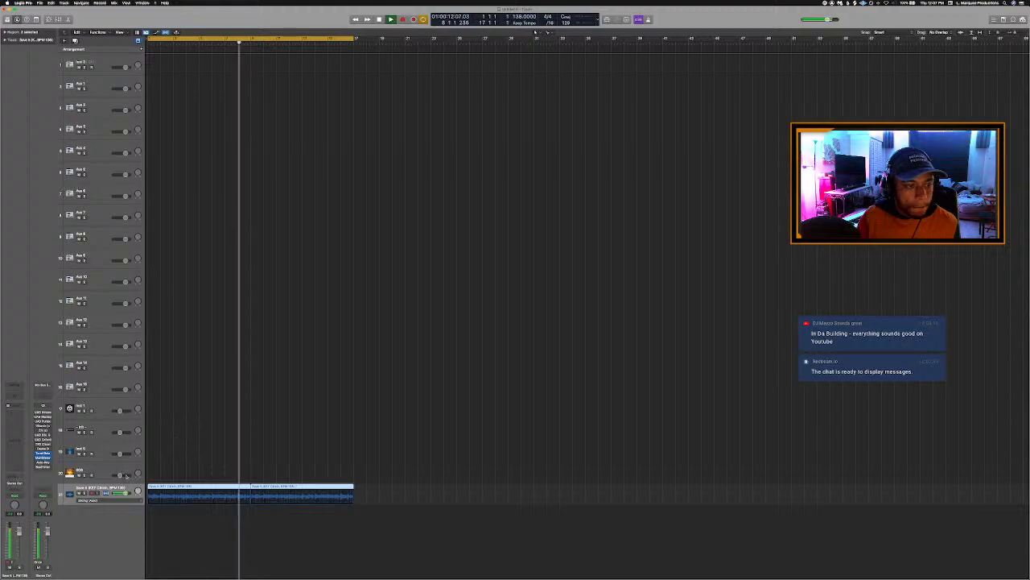
left_click_drag(130, 408, 131, 403)
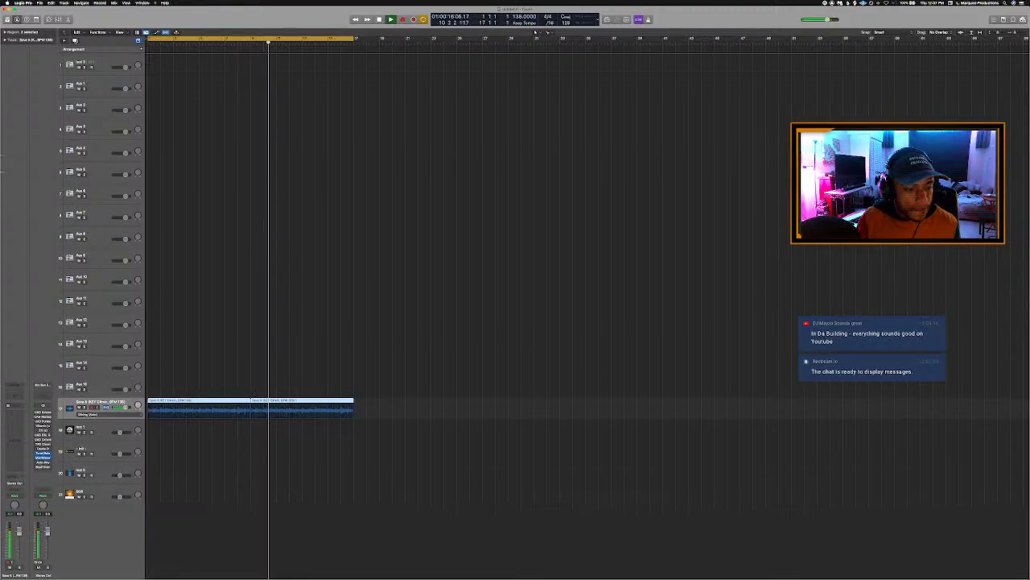
Show the region settings, transpose the sample regions, give the second region its own transposition, and audition playback from the start and around bar 9.
left_click(4, 32)
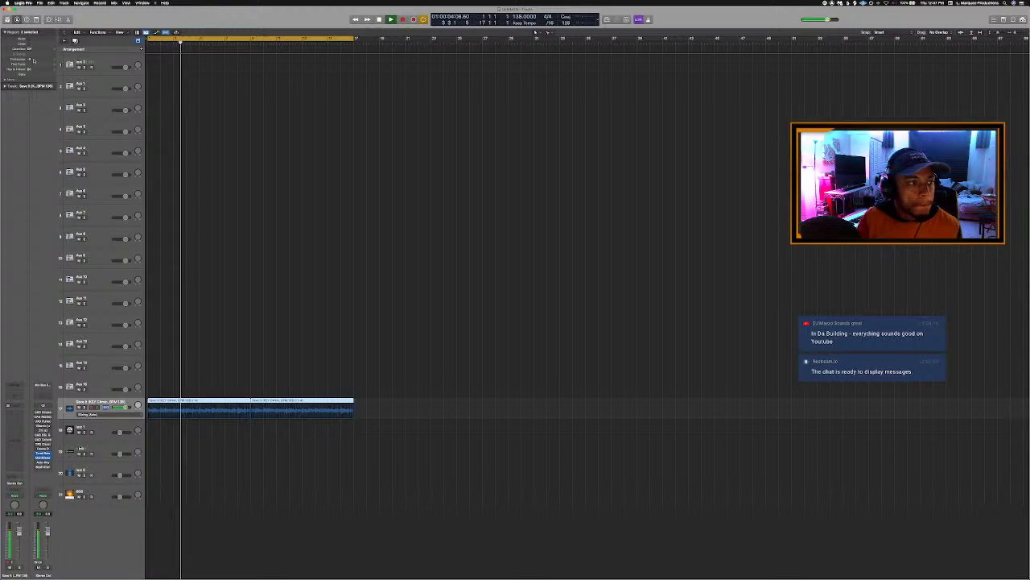
left_click(302, 334)
left_click(299, 404)
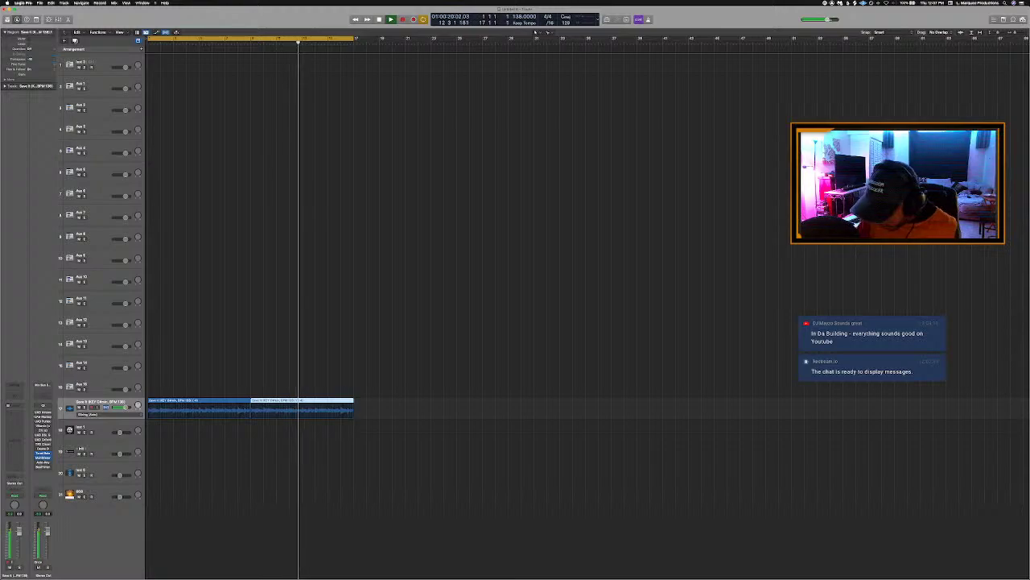
key("Return")
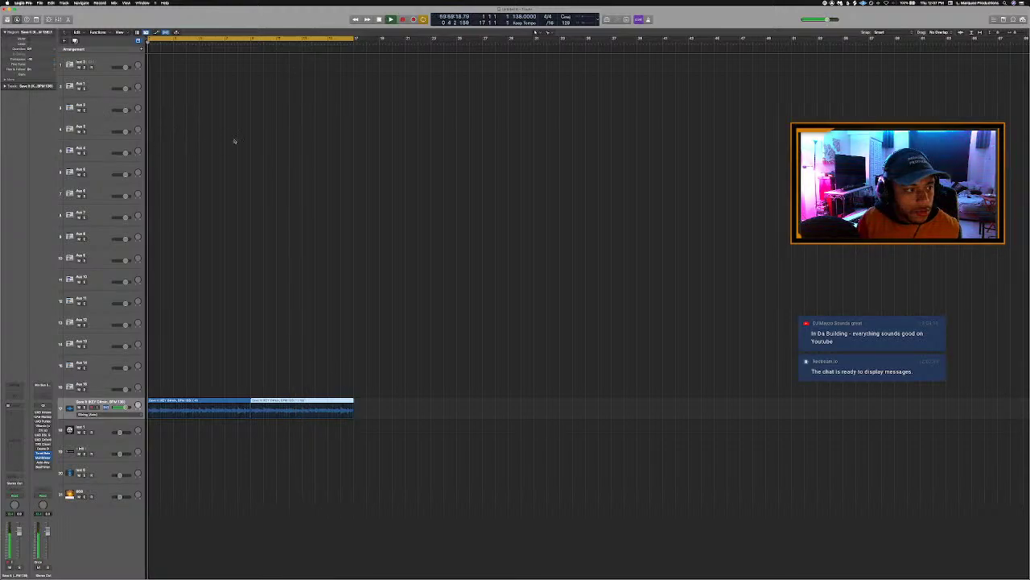
left_click(251, 42)
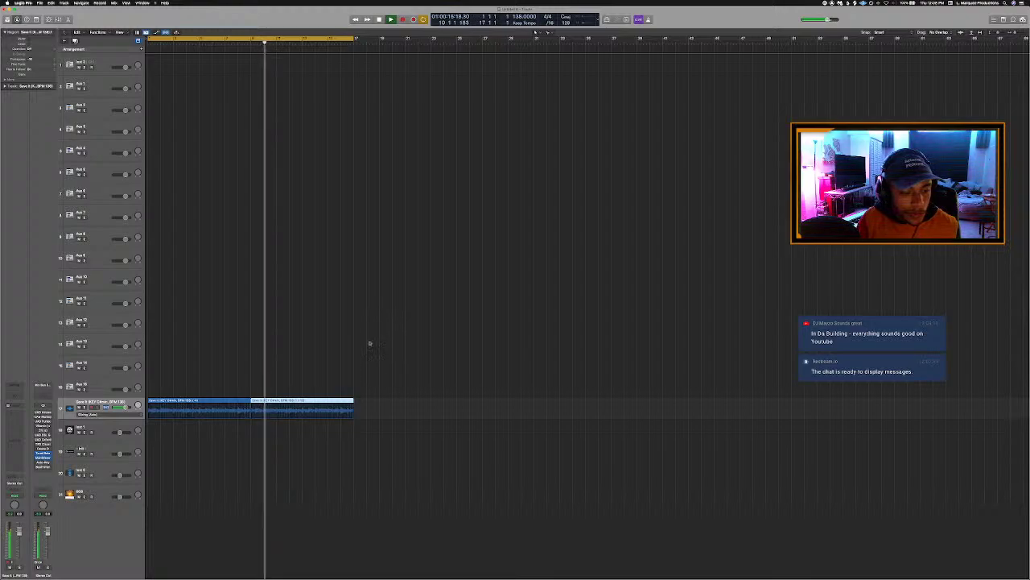
Select both sample regions and try different transpositions, auditioning them from the start and from around bar 9.
left_click_drag(322, 448, 181, 395)
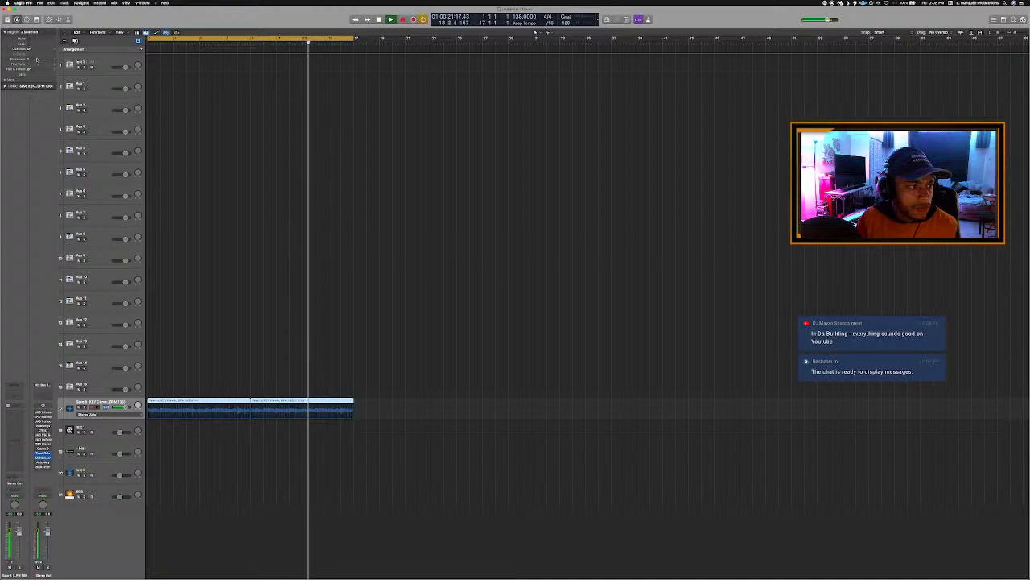
key("Return")
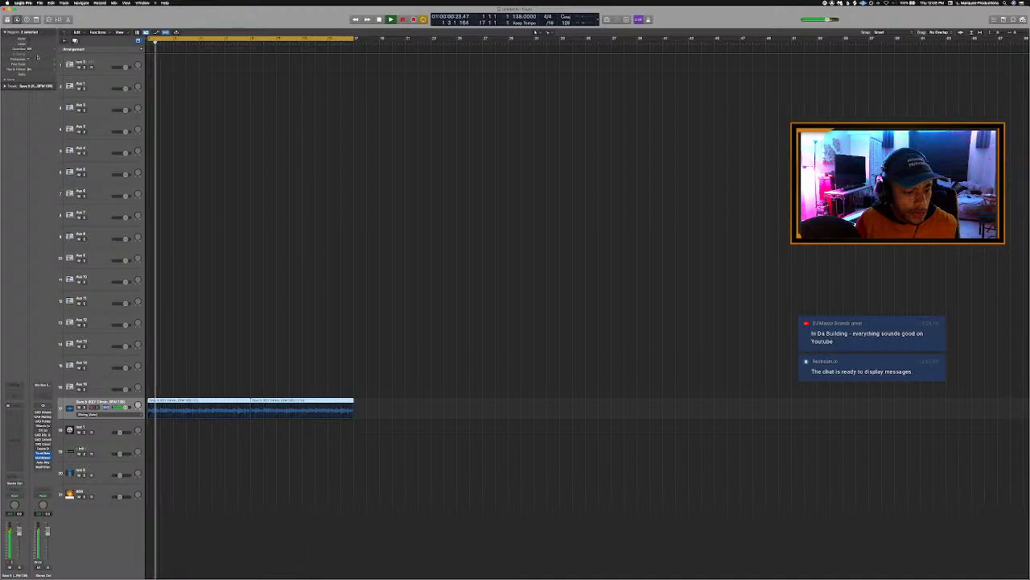
left_click(262, 42)
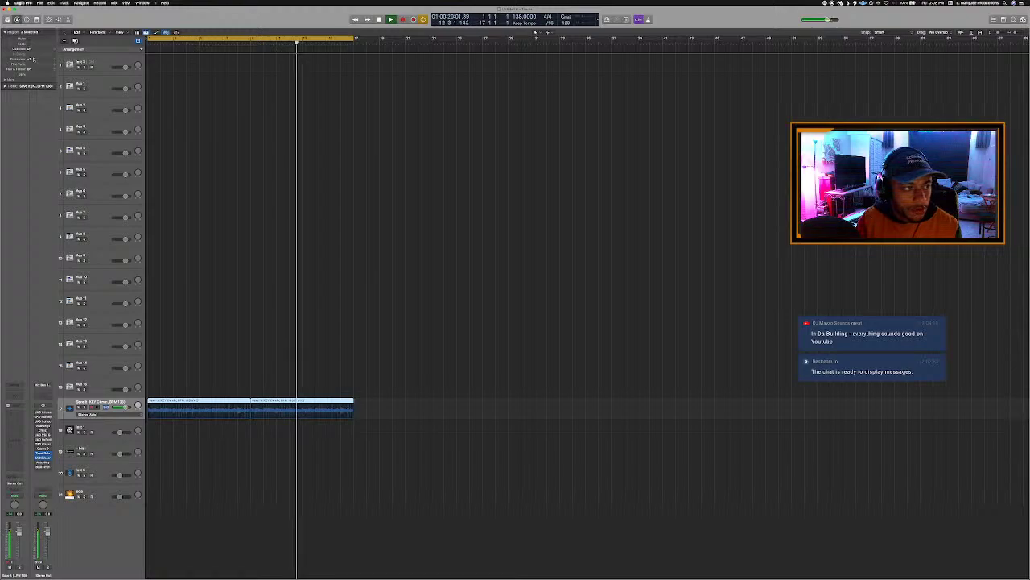
key("Return")
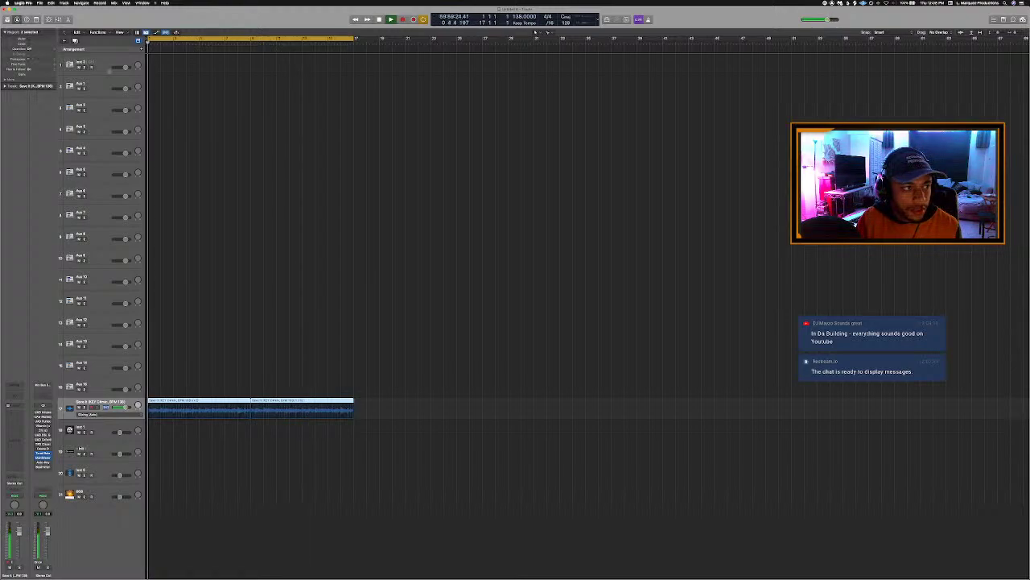
left_click(252, 42)
key("Return")
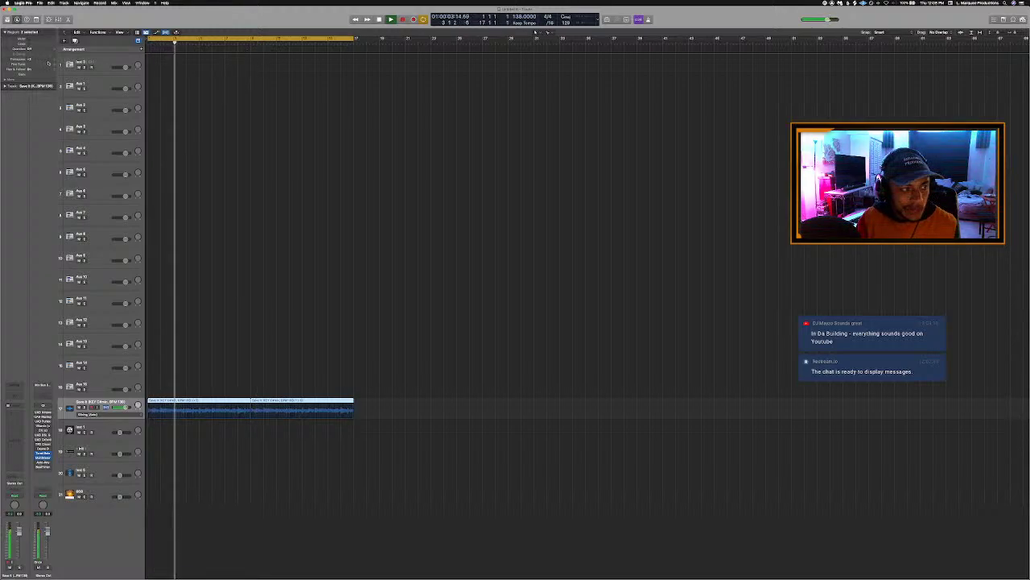
key("Return")
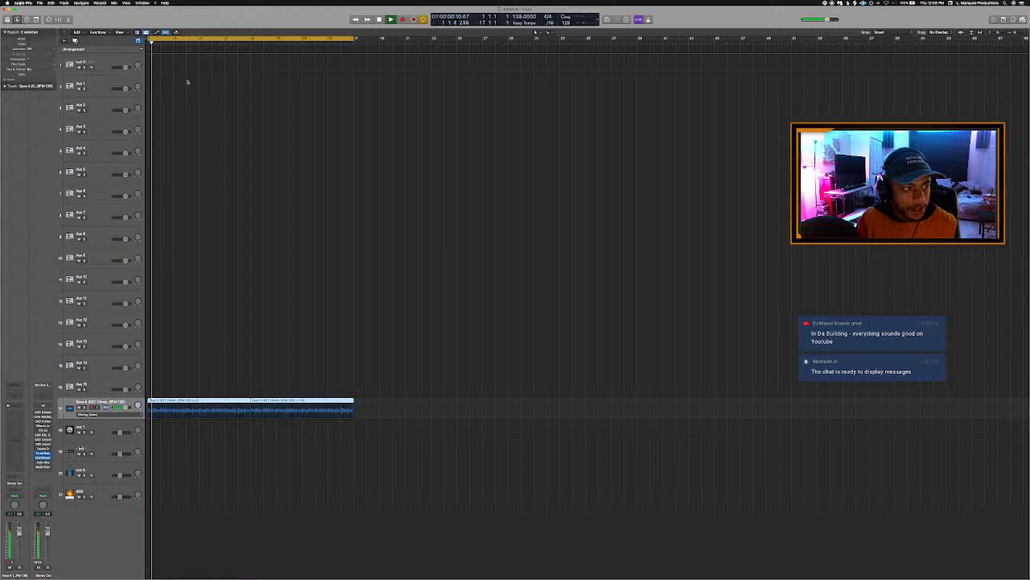
Insert the Drip Audio Units plug-in as an effect on the sample track.
left_click(12, 432)
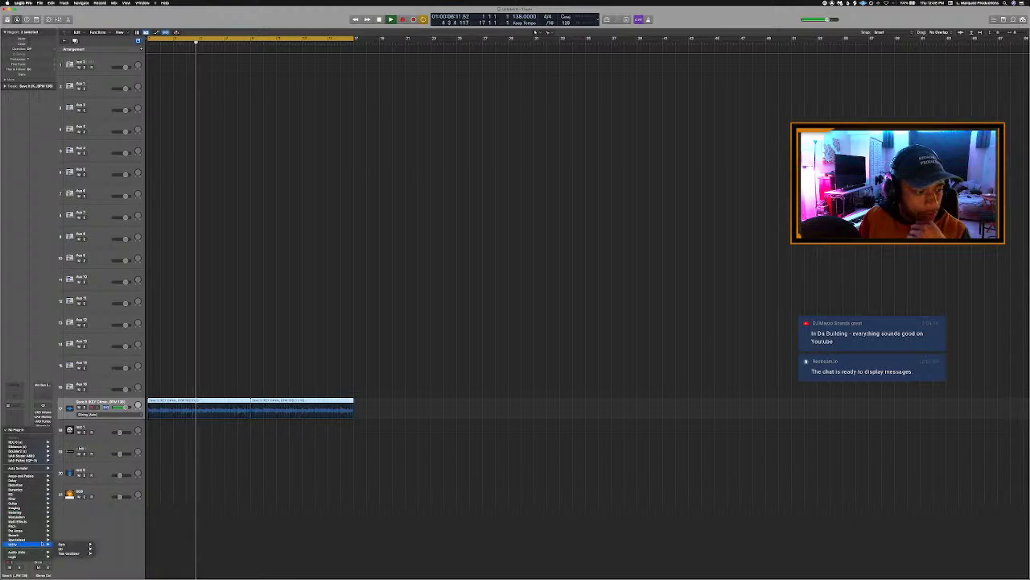
mouse_move(40, 551)
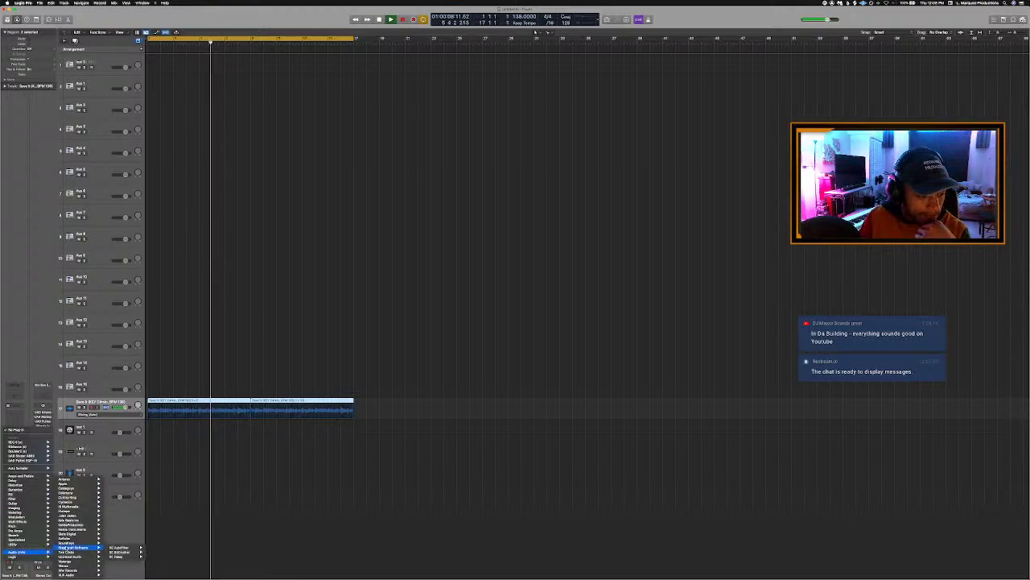
mouse_move(78, 570)
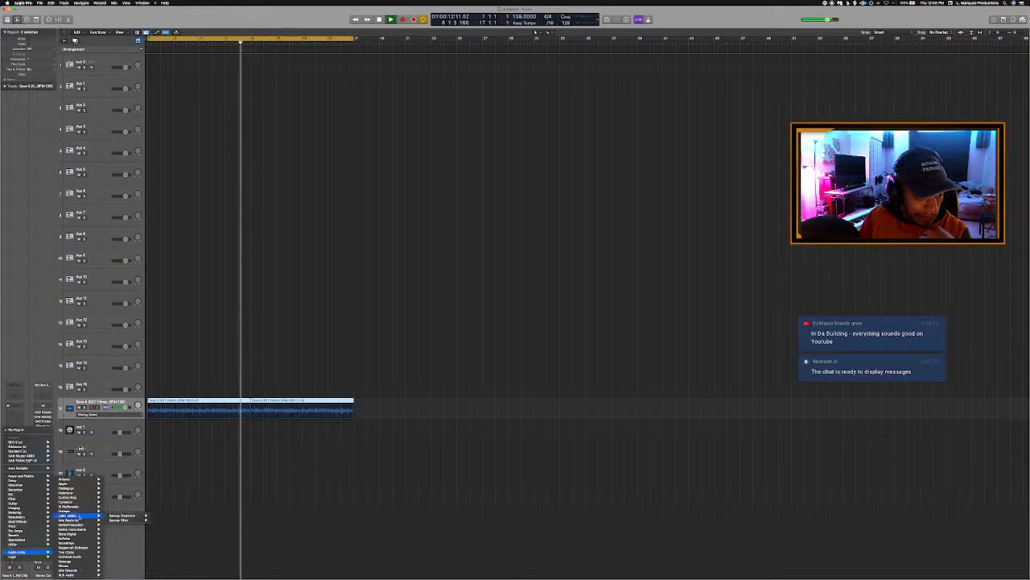
mouse_move(85, 505)
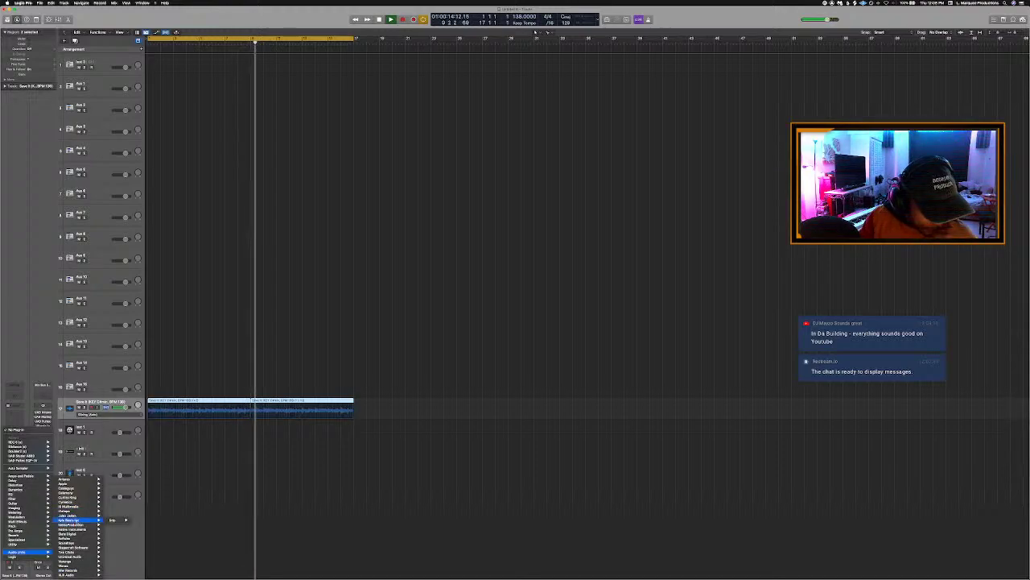
left_click(141, 520)
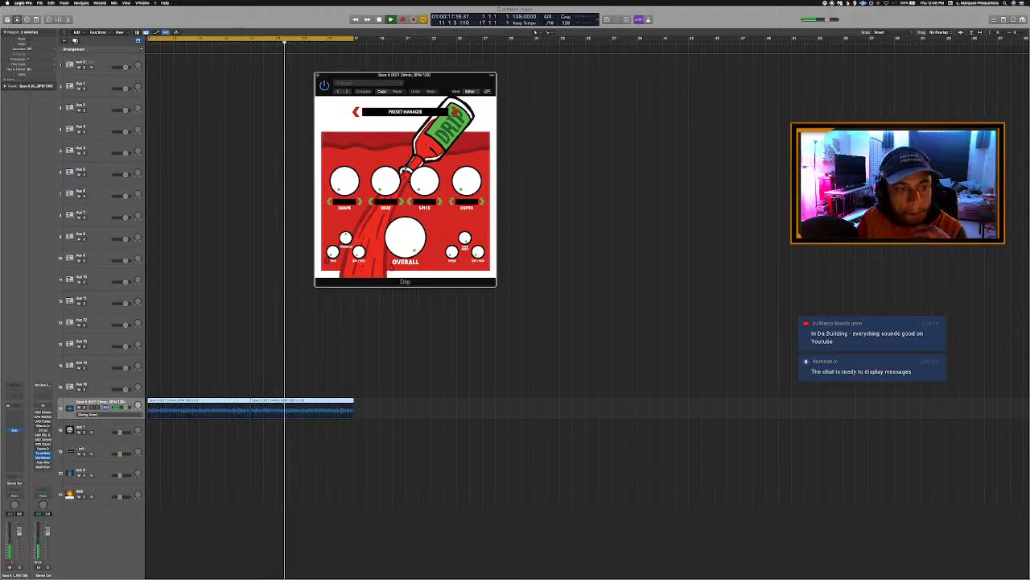
Load the next Drip preset on the sample track, fine-tune its Overall amount while the loop plays, and close the plug-in window.
left_click(455, 113)
left_click(455, 113)
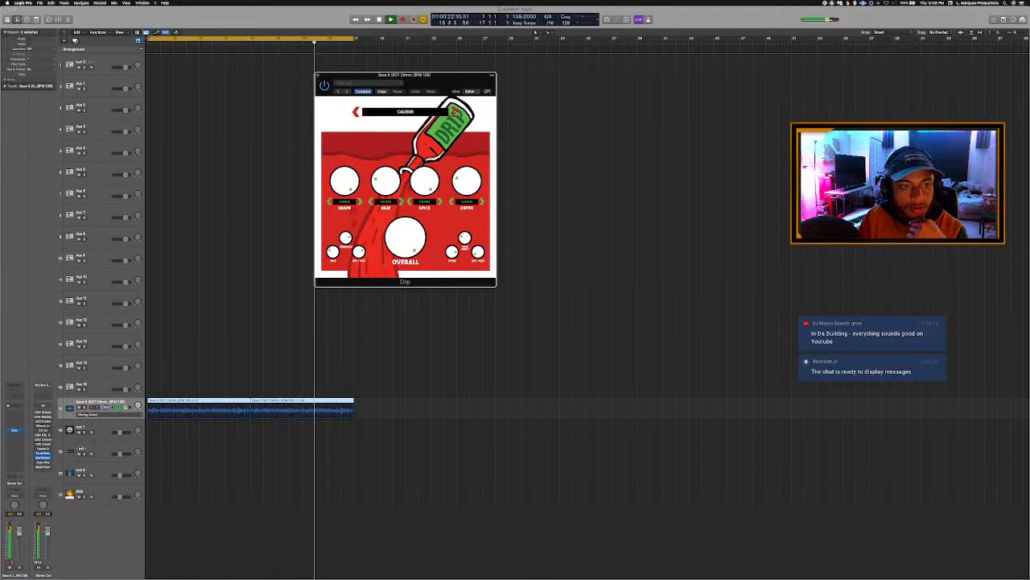
left_click(455, 113)
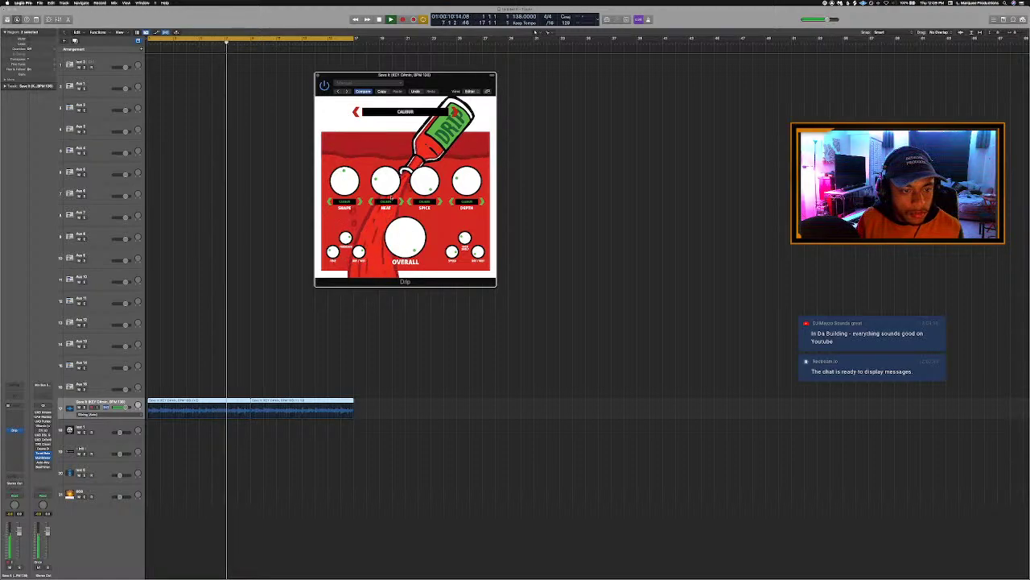
left_click_drag(406, 243, 405, 267)
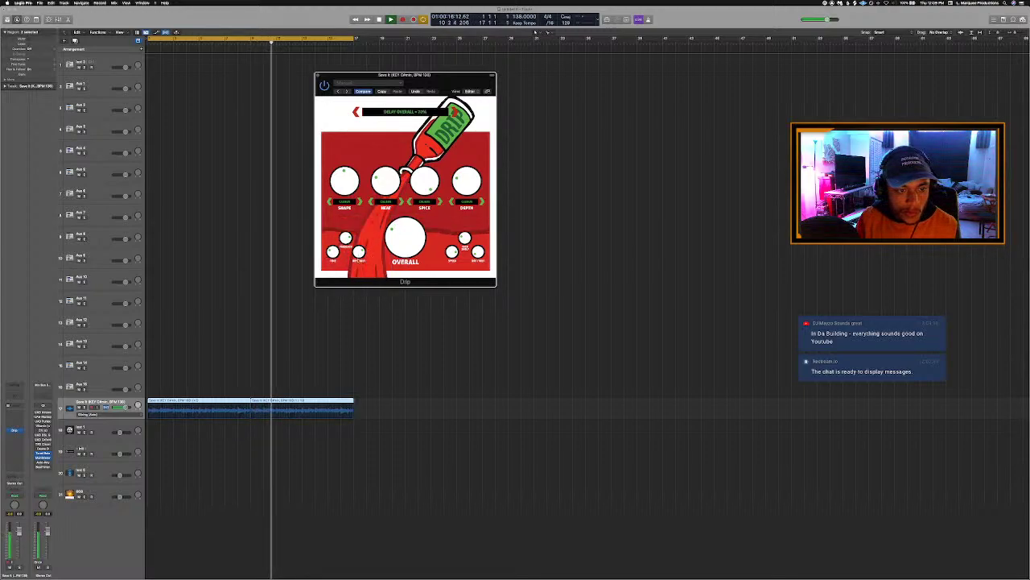
mouse_move(333, 251)
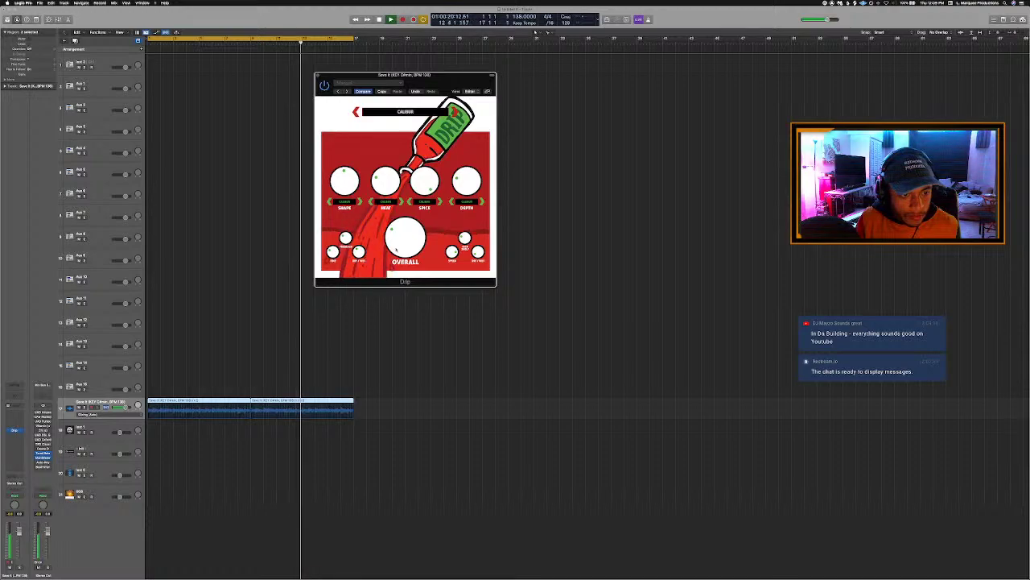
left_click_drag(397, 252, 397, 252)
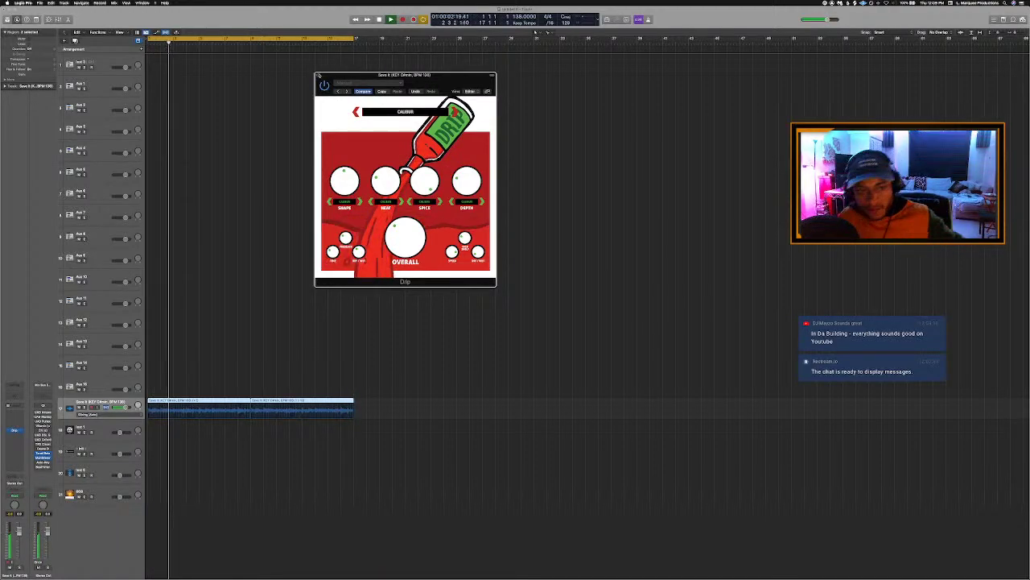
key("v")
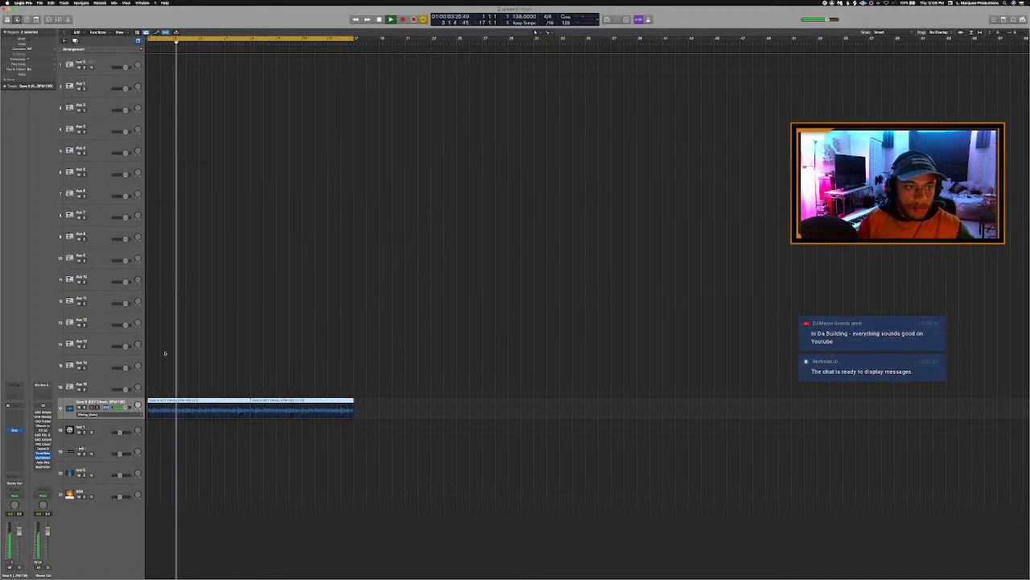
Insert the Cymatics Origin Audio Units plug-in after Drip on the sample track.
left_click(16, 434)
mouse_move(16, 556)
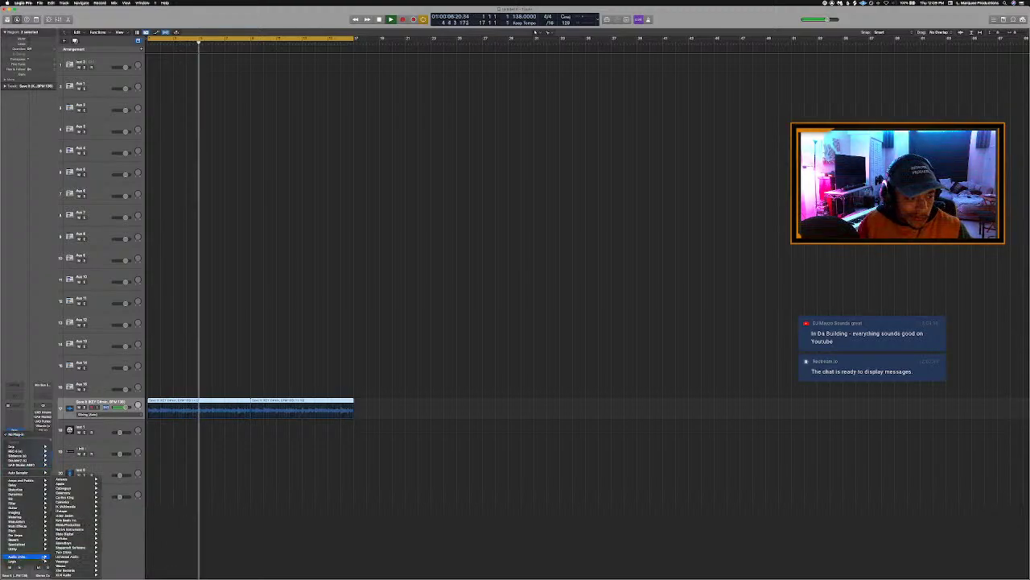
mouse_move(79, 486)
mouse_move(97, 502)
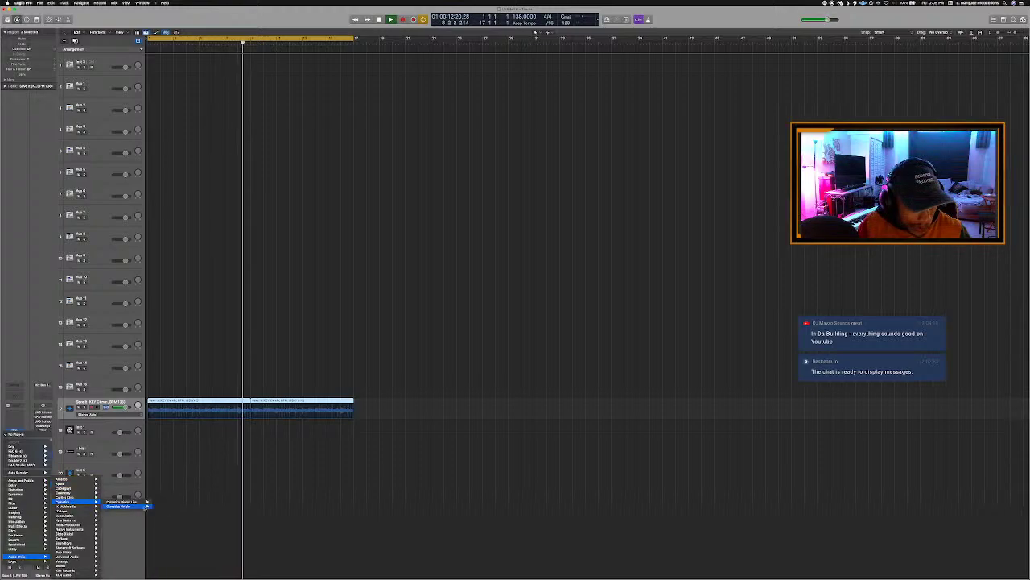
left_click(163, 507)
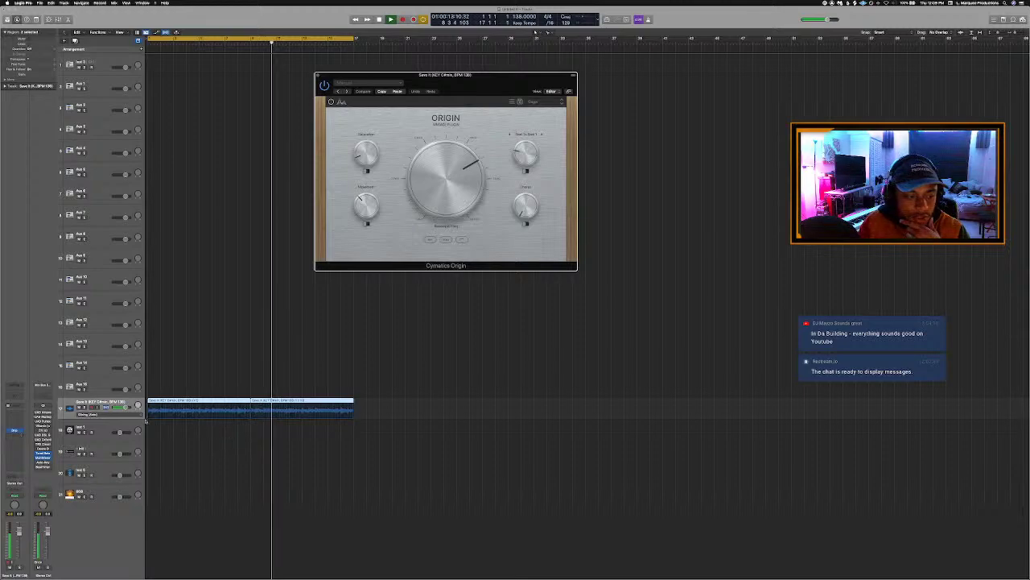
Set the sample track's flex mode to Flex Time - Polyphonic and close the Origin plug-in window.
left_click(97, 414)
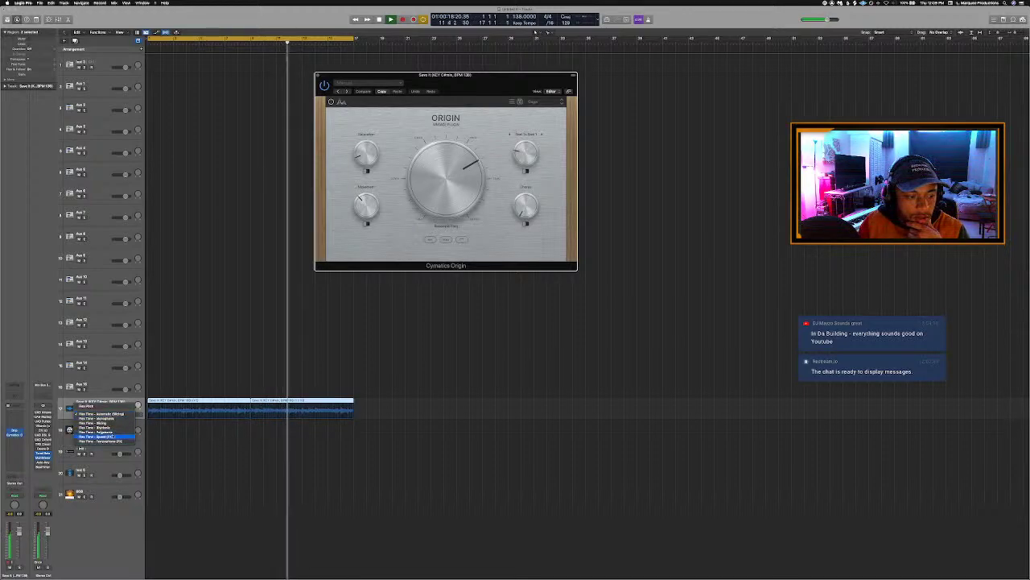
left_click(108, 433)
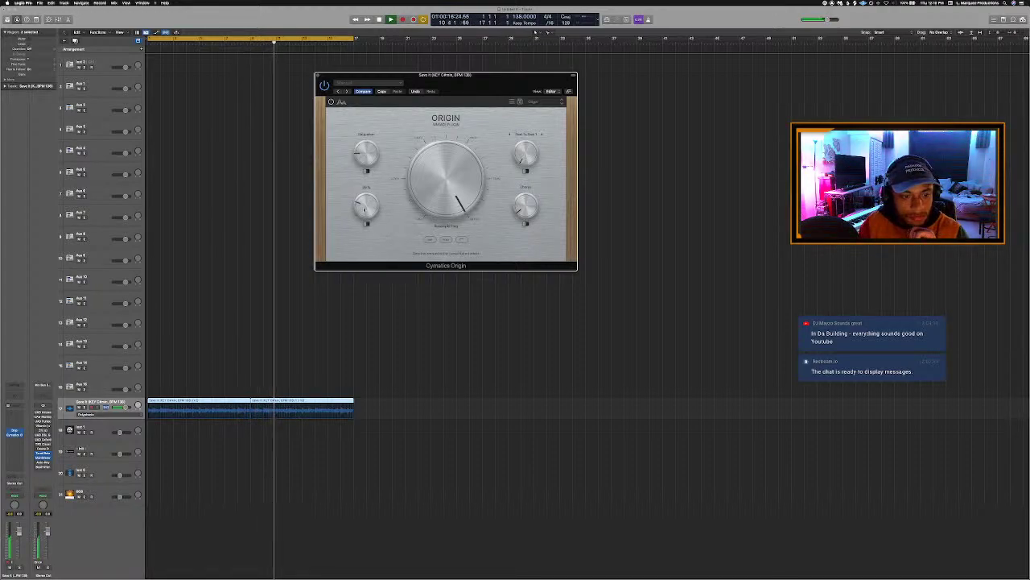
left_click(318, 74)
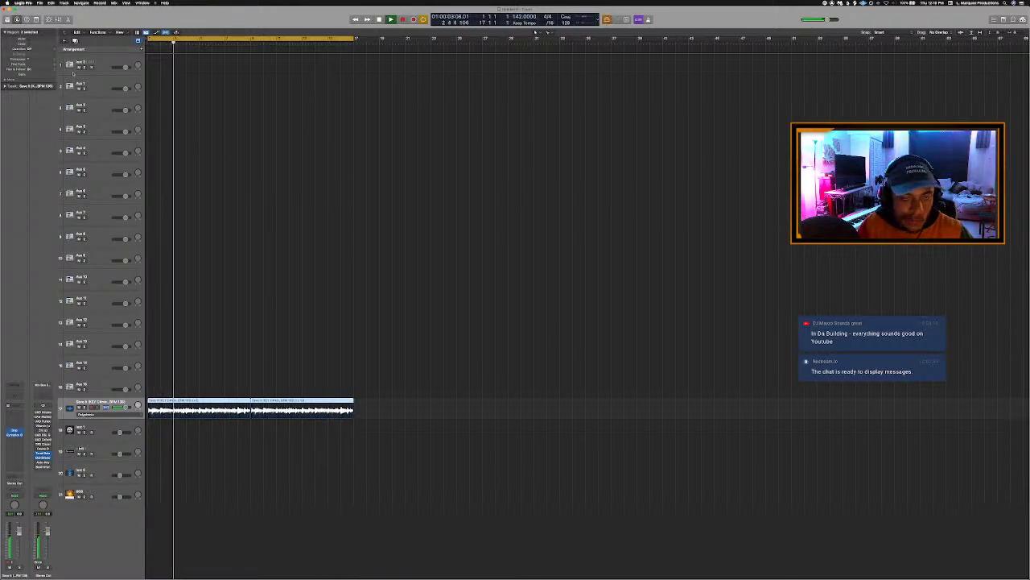
Select the first instrument track containing Maschine 2, switch to Finder, and open the Drum Samples folder inside Music.
left_click(98, 62)
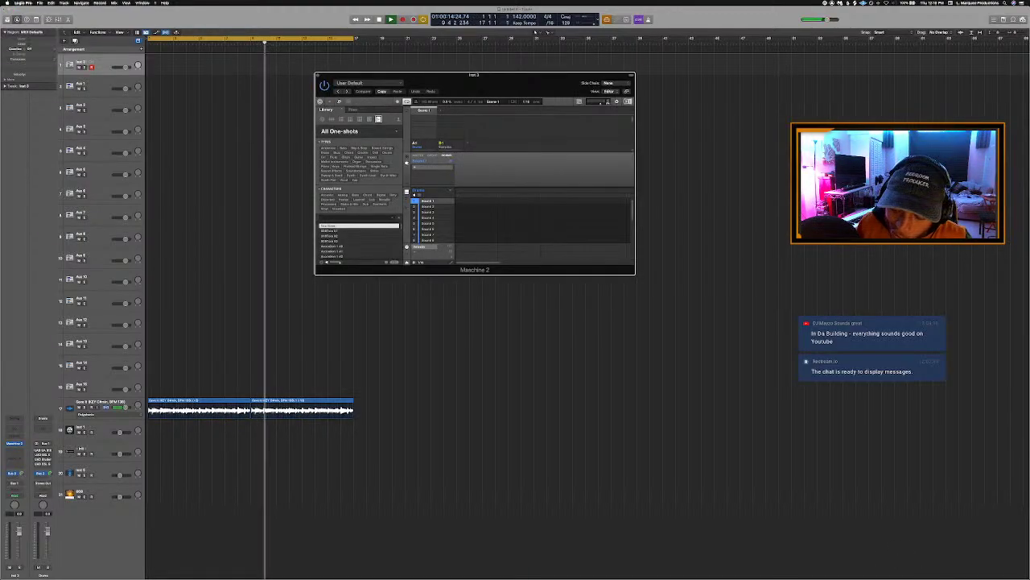
key("super+Tab")
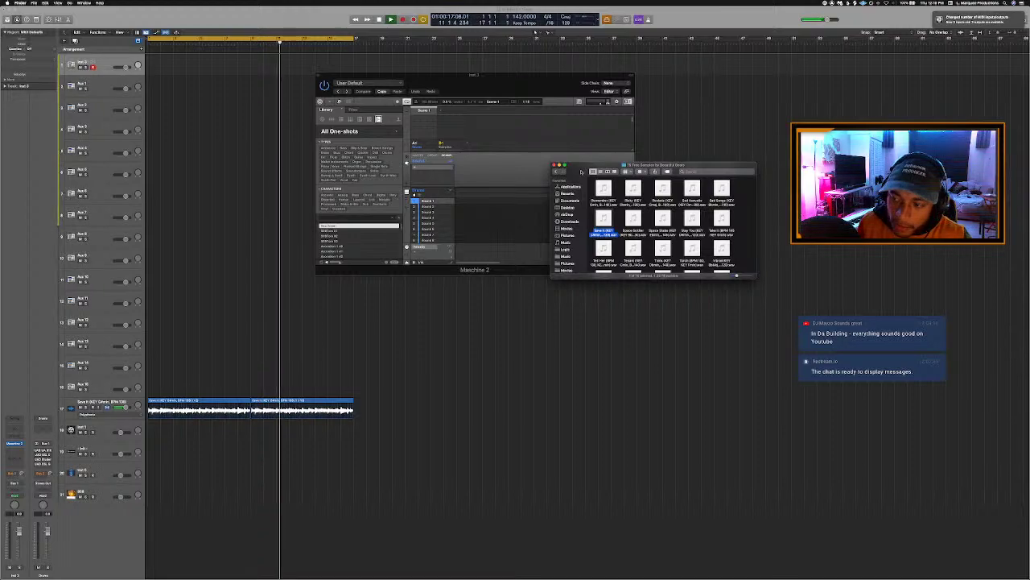
left_click_drag(632, 165, 648, 152)
left_click(588, 243)
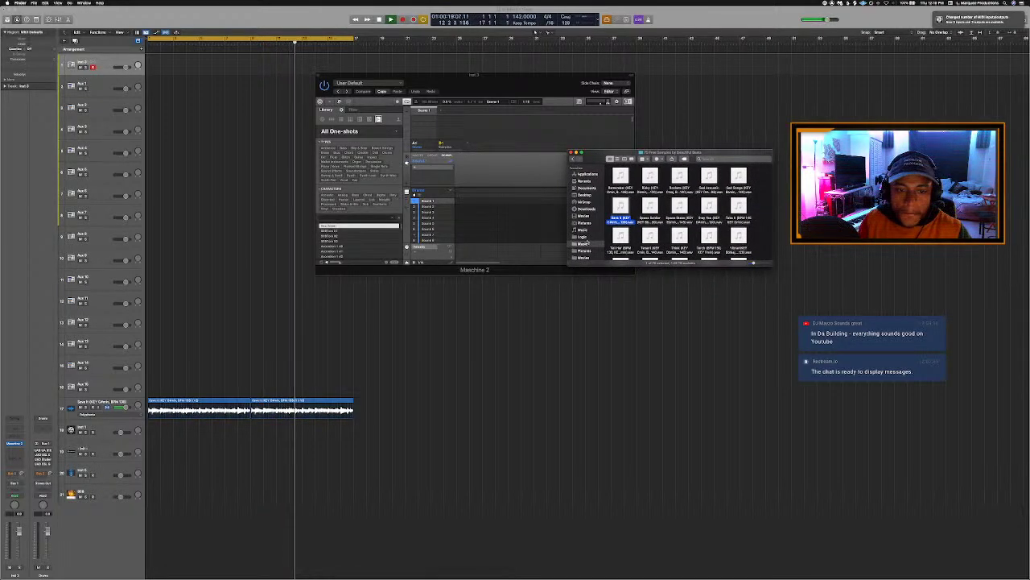
scroll(623, 216, "up", 3)
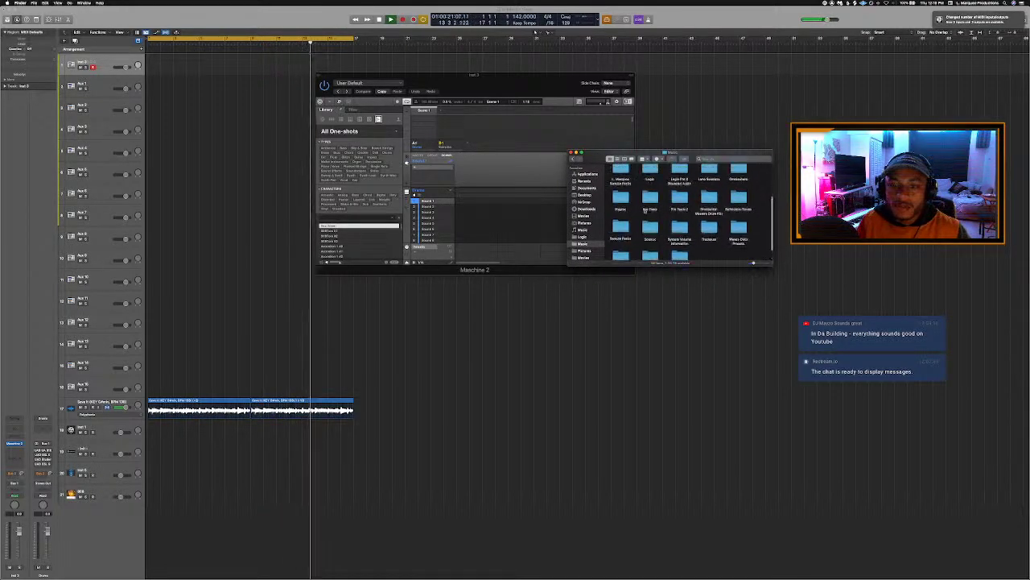
scroll(635, 213, "up", 3)
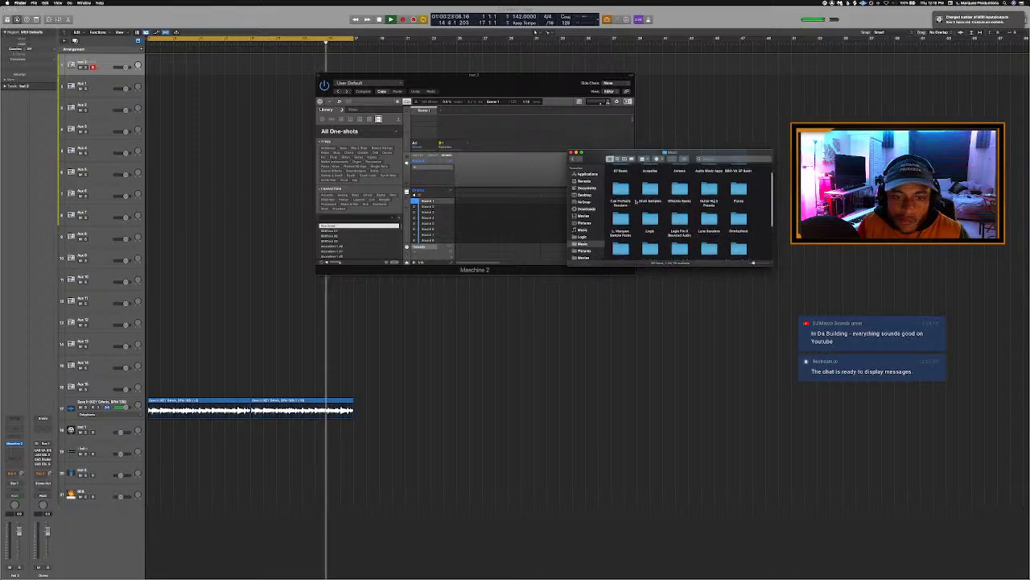
double_click(651, 190)
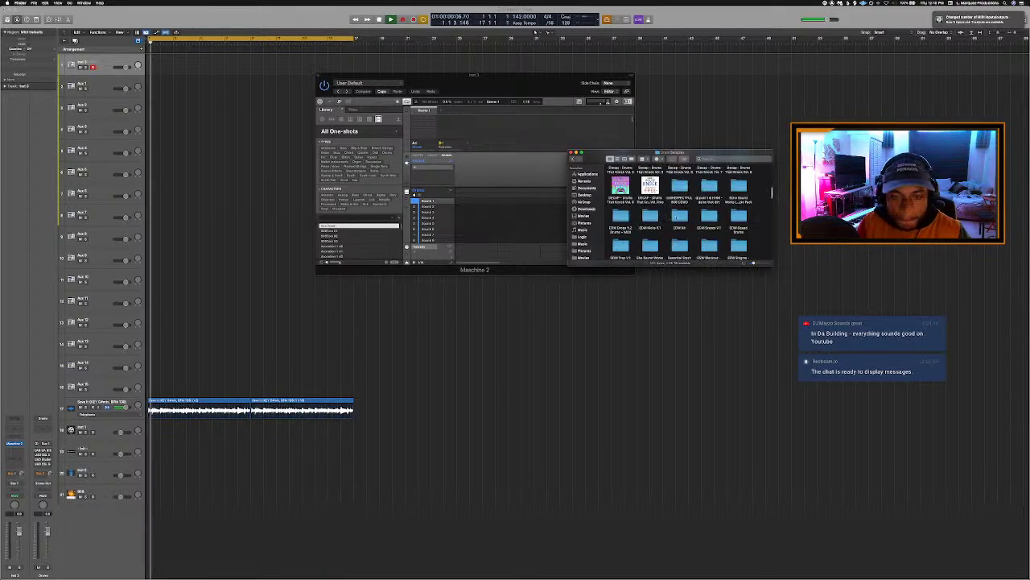
Find the Cymatics hip hop drum kit among the sample folders and open the Claps folder in its one-shots.
scroll(682, 215, "down", 5)
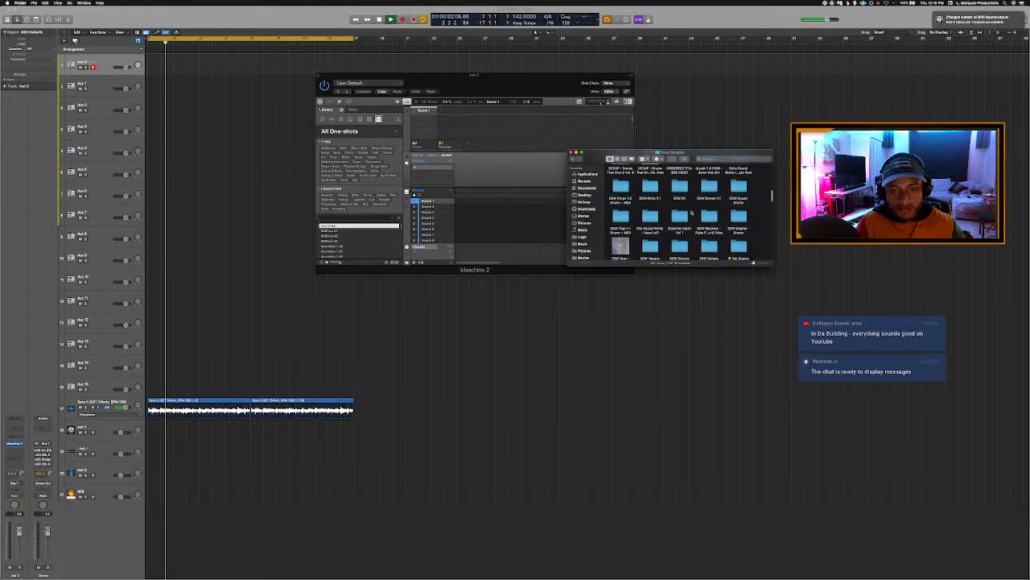
scroll(738, 258, "up", 5)
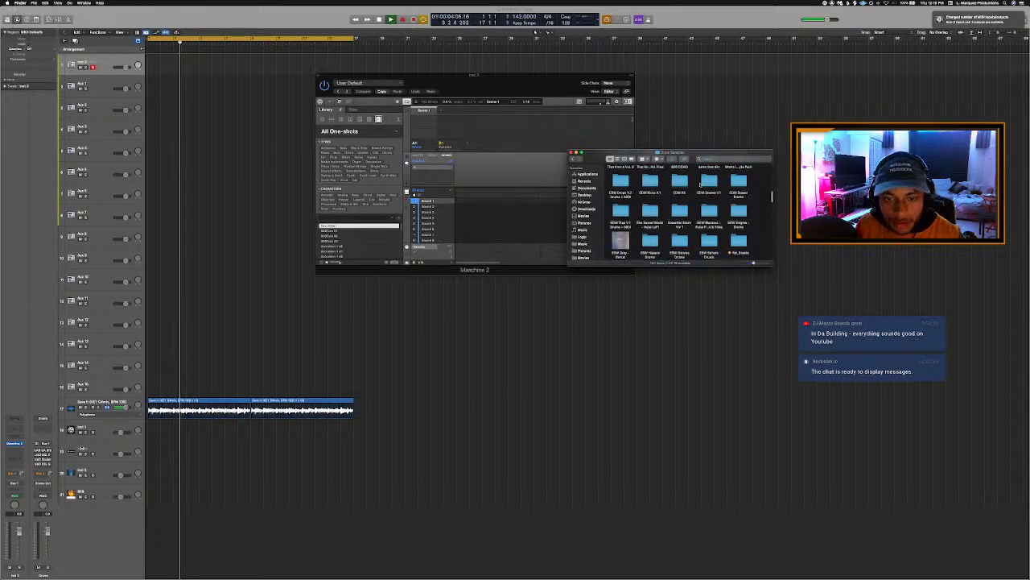
scroll(708, 204, "down", 2)
double_click(708, 199)
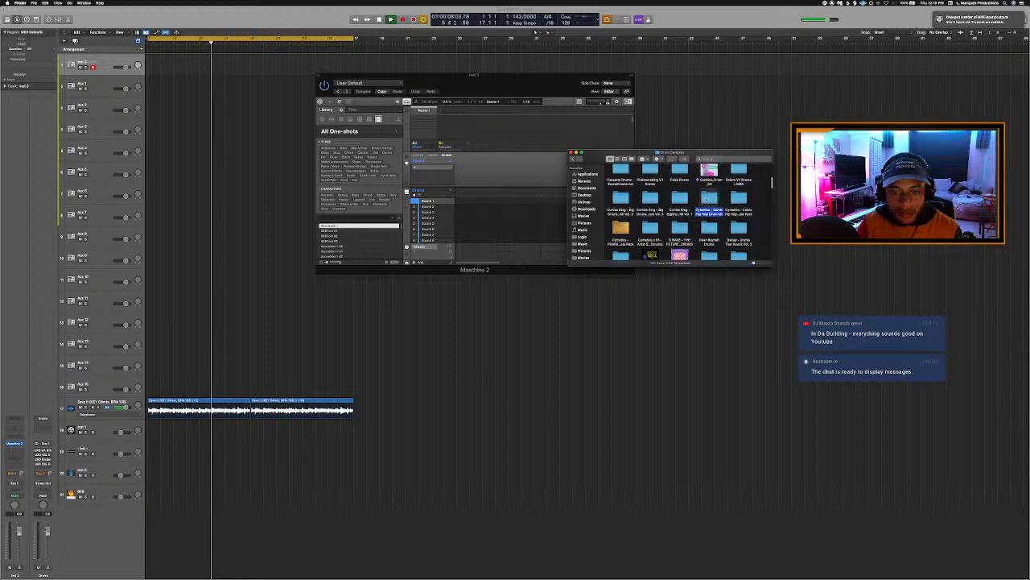
left_click(652, 177)
double_click(656, 178)
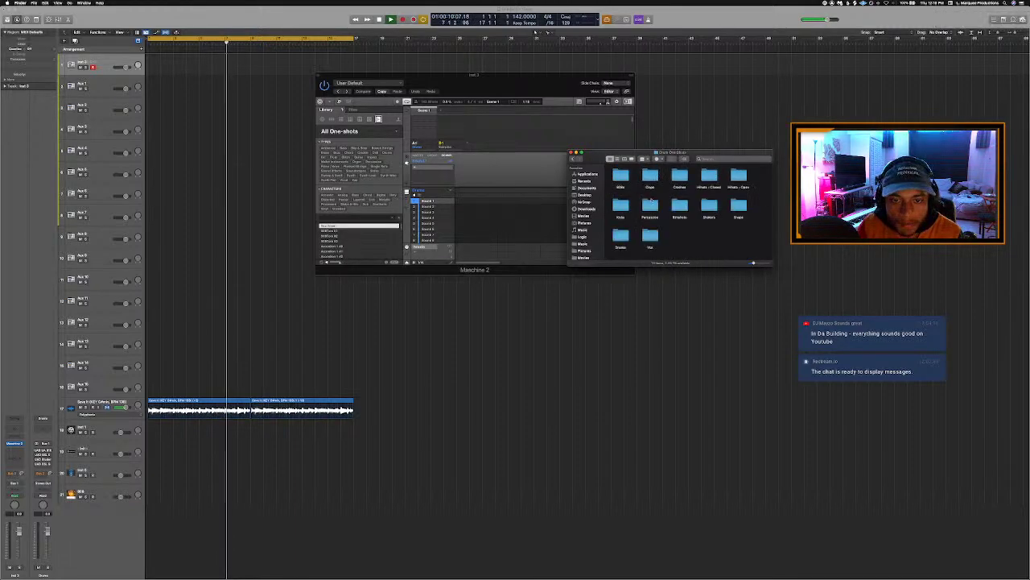
double_click(650, 176)
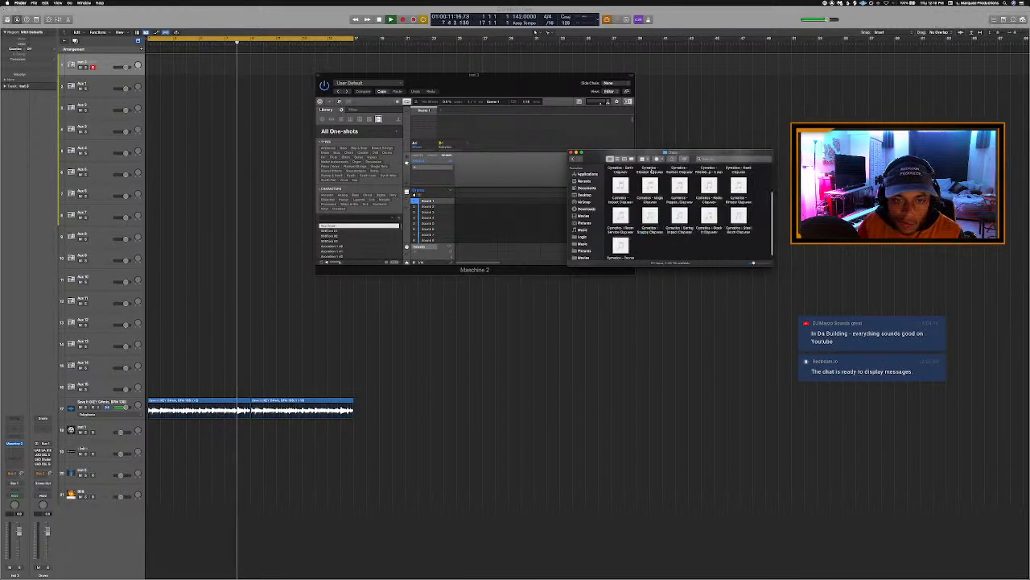
Audition the Cymatics clap samples against the playing loop to compare their sound.
left_click(621, 218)
left_click(650, 215)
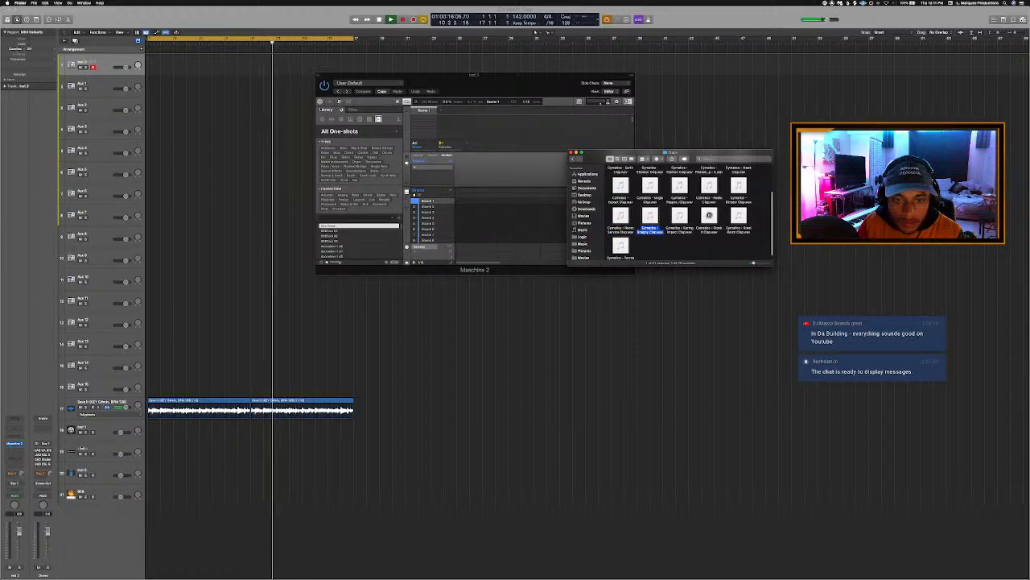
left_click(709, 215)
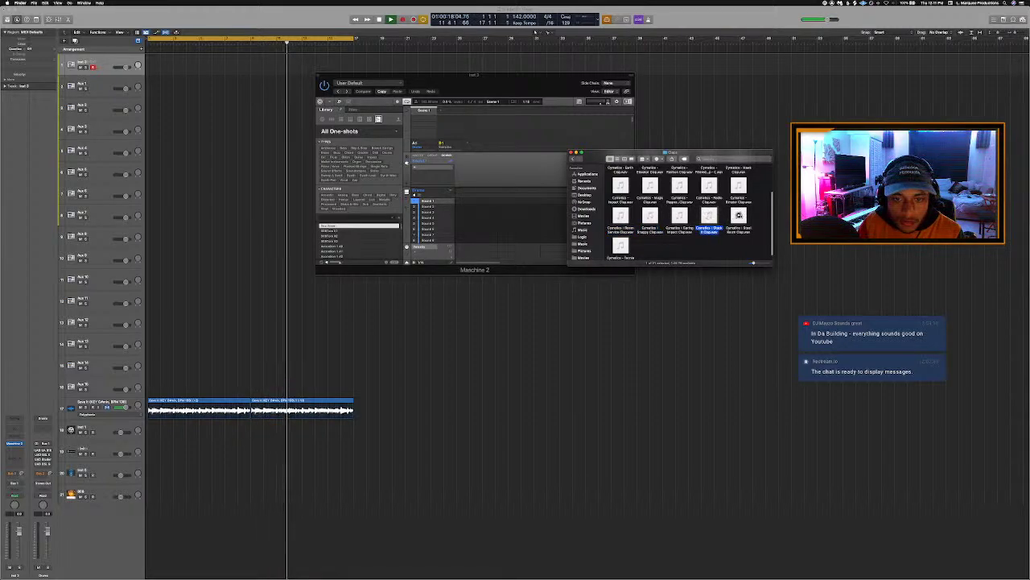
left_click(739, 215)
left_click(739, 186)
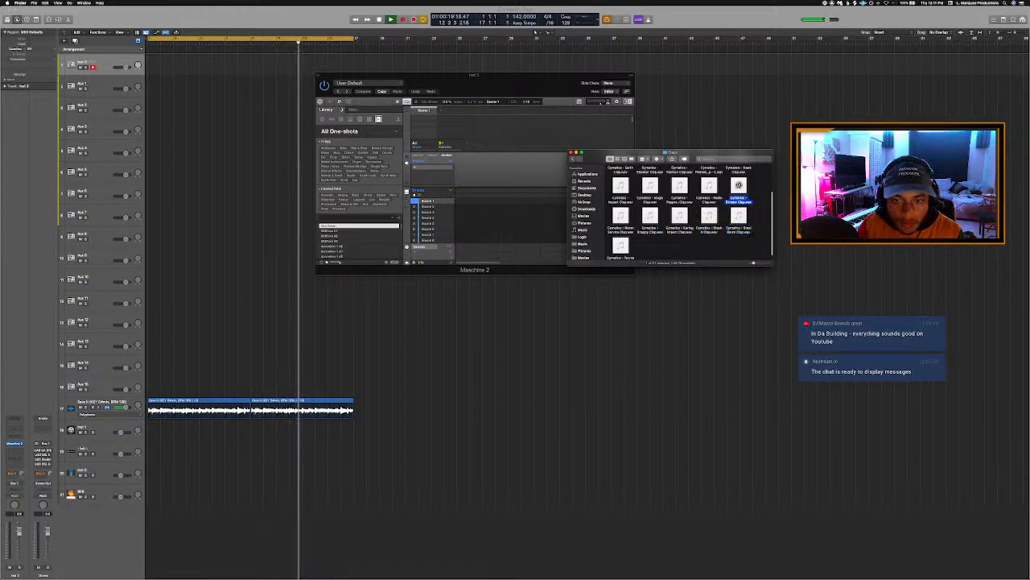
left_click(709, 186)
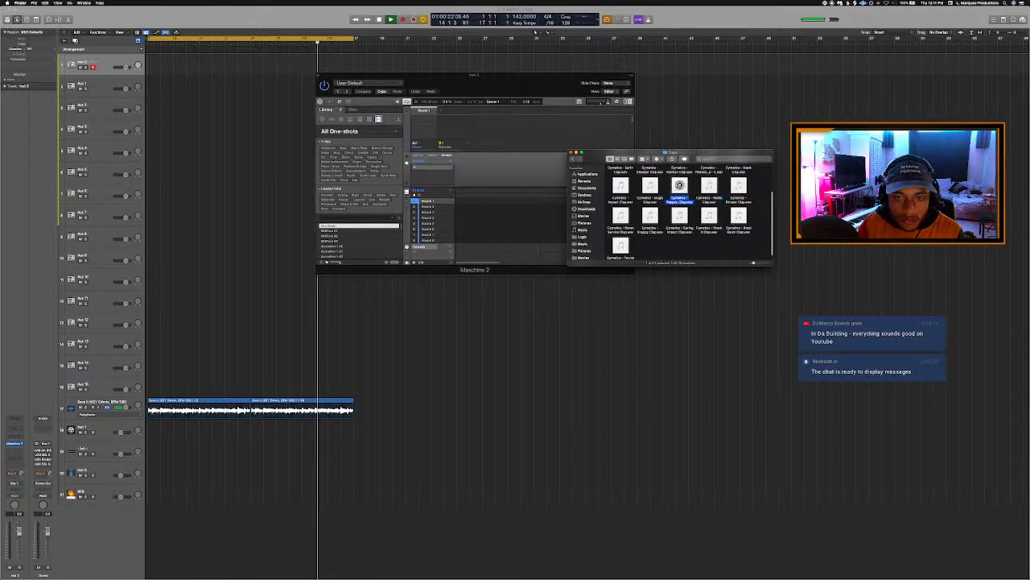
left_click(650, 186)
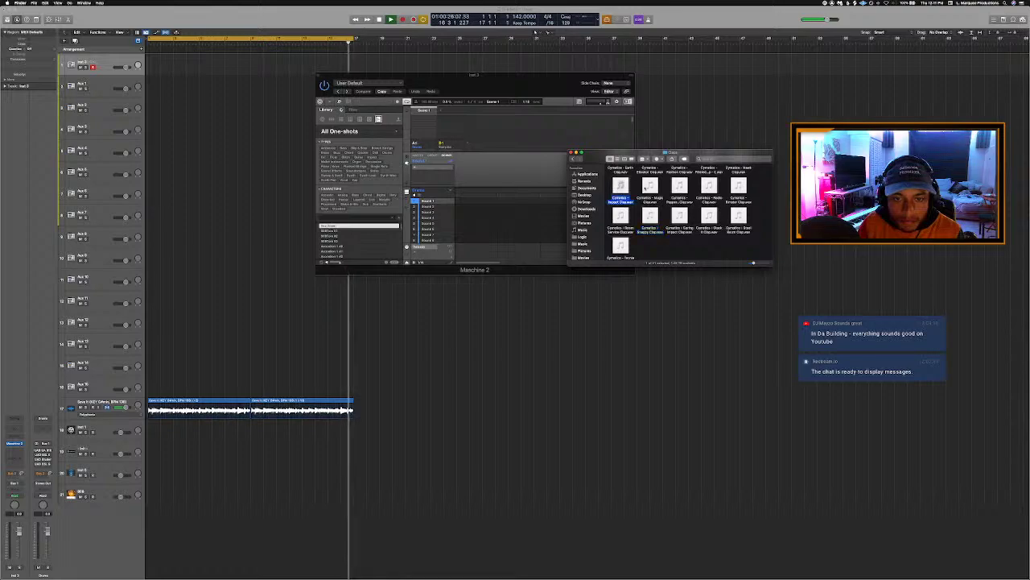
Load the Cymatics Snappy Clap sample into Sound 2 in Maschine 2 and record a clap pattern with it.
left_click(650, 215)
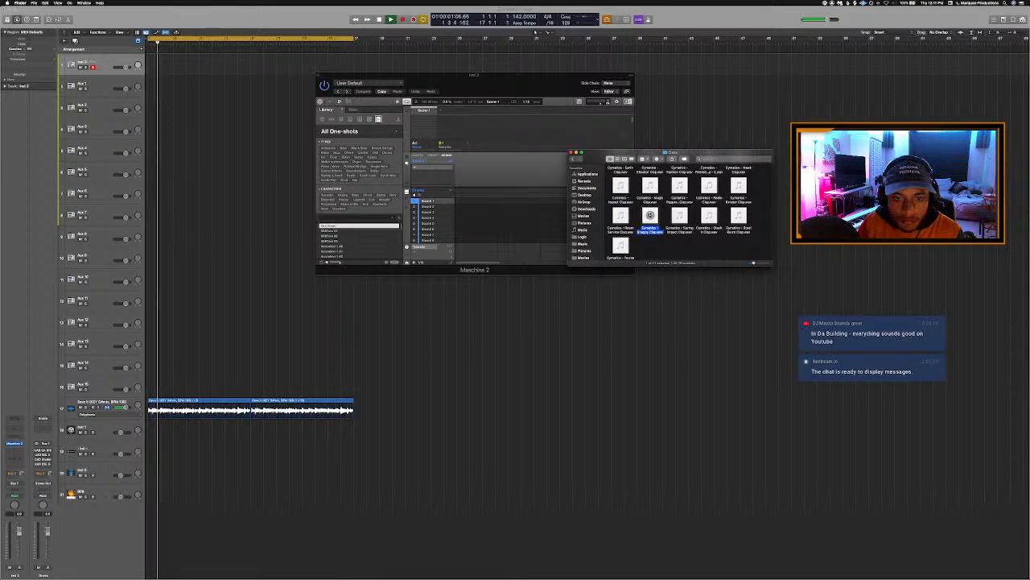
left_click_drag(650, 215, 450, 207)
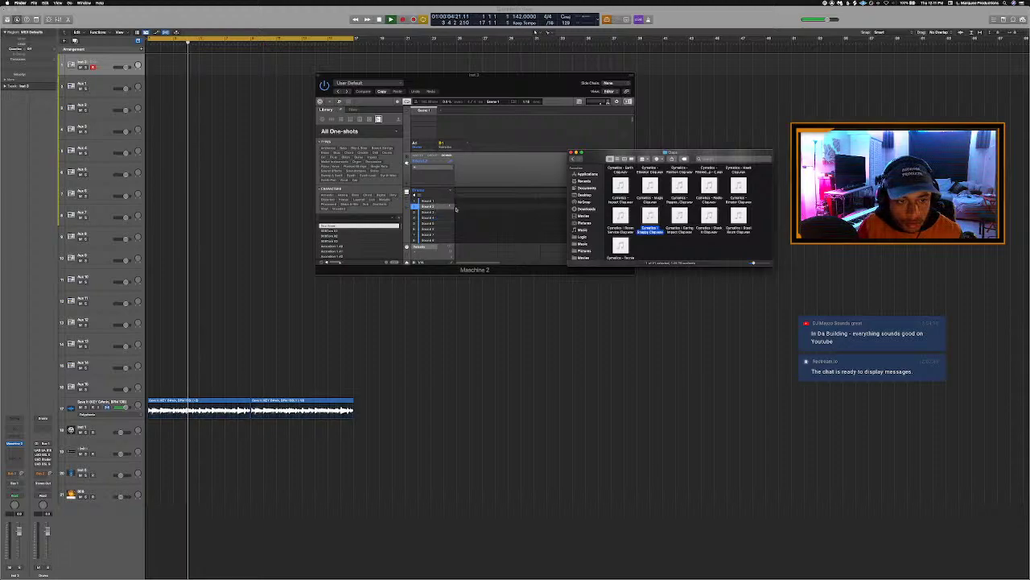
left_click(499, 174)
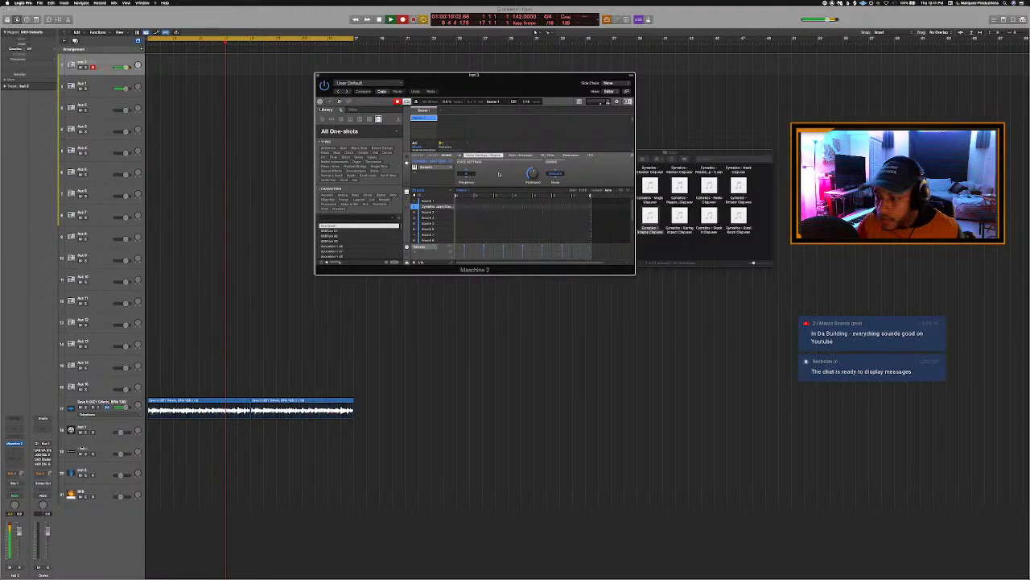
left_click(519, 213)
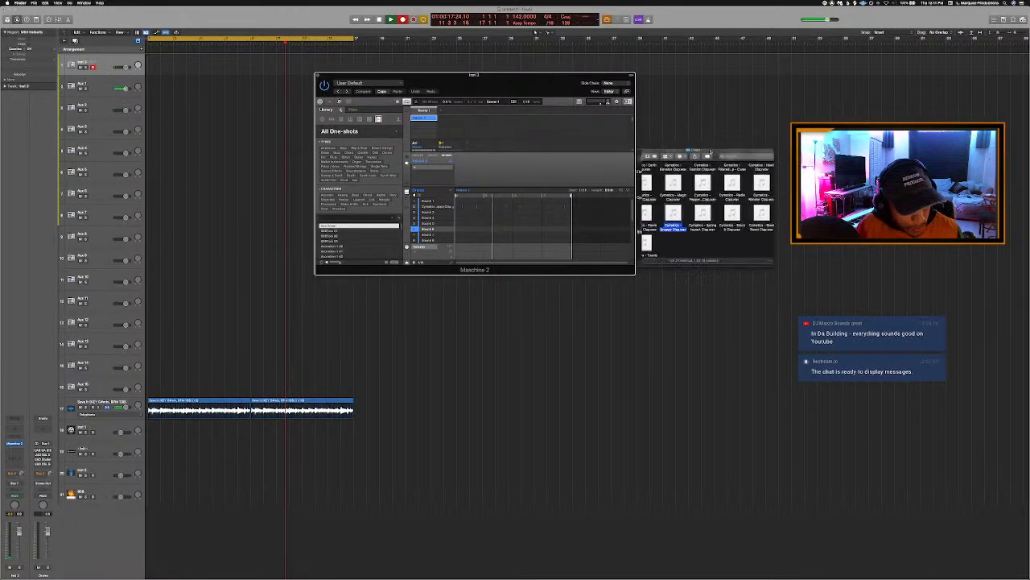
Leave the Cymatics kit folders and browse the Drum Samples folder for another drum kit.
left_click(689, 149)
key("super+Up")
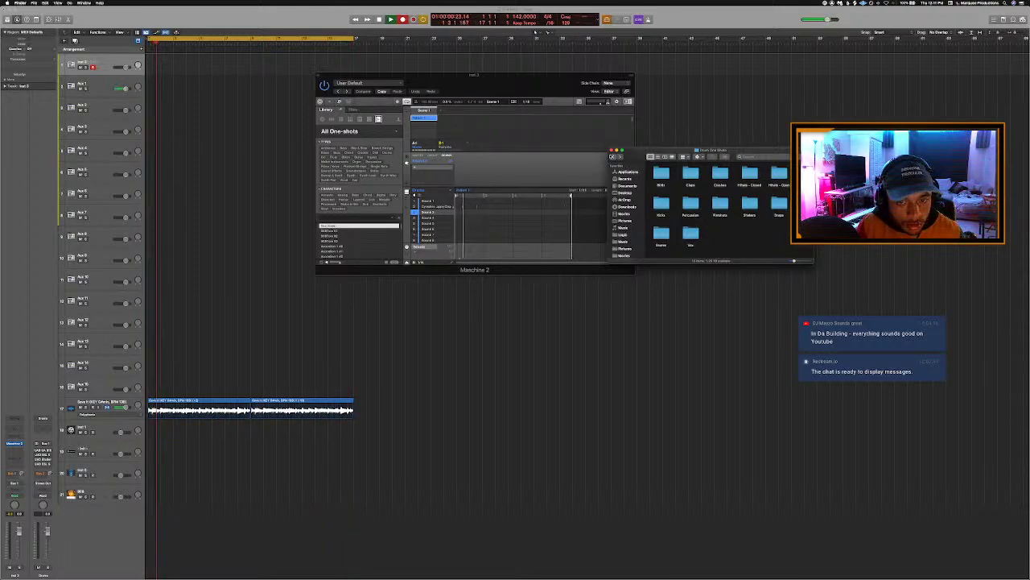
left_click(616, 157)
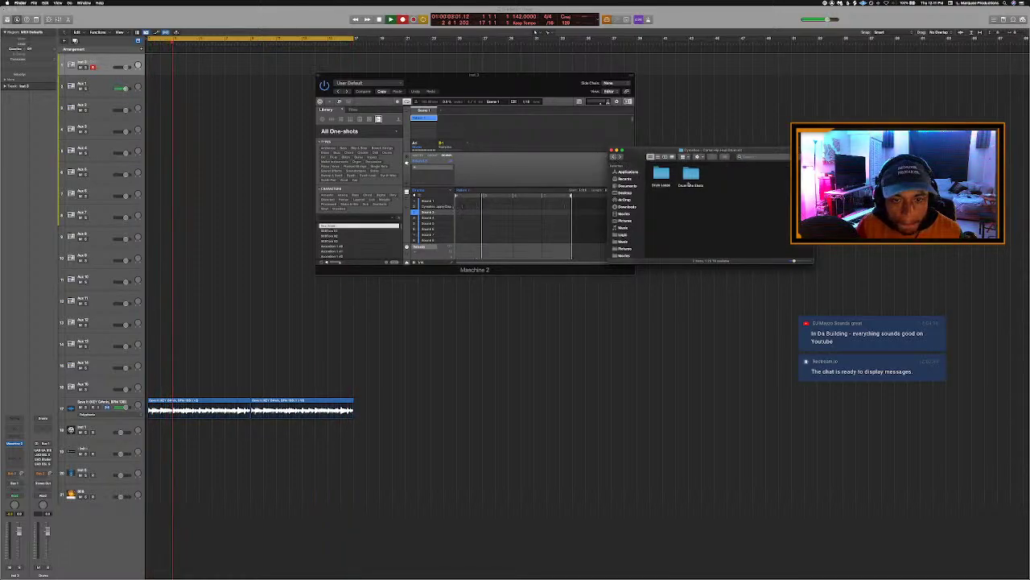
left_click(617, 157)
scroll(711, 195, "down", 10)
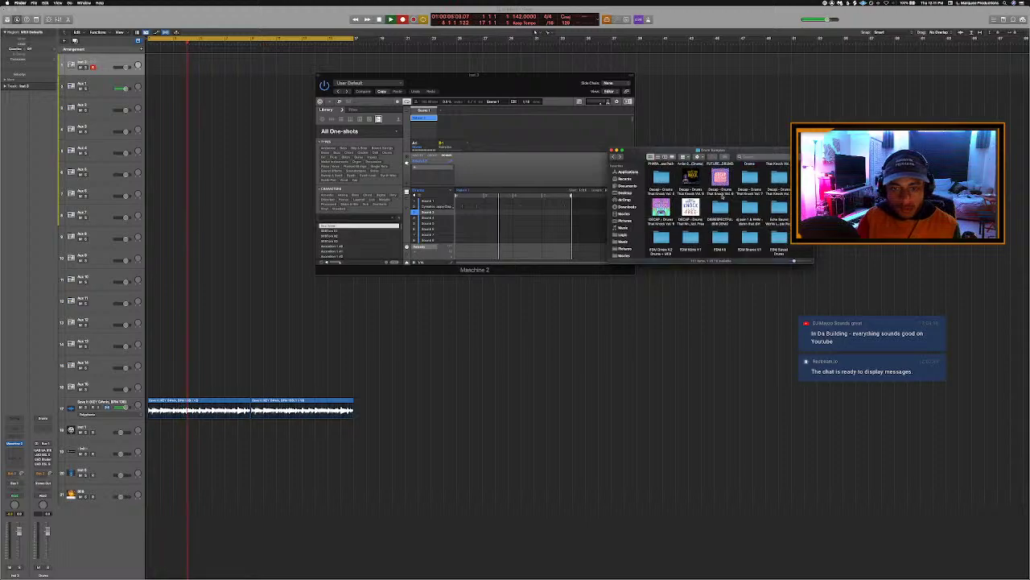
scroll(725, 197, "down", 10)
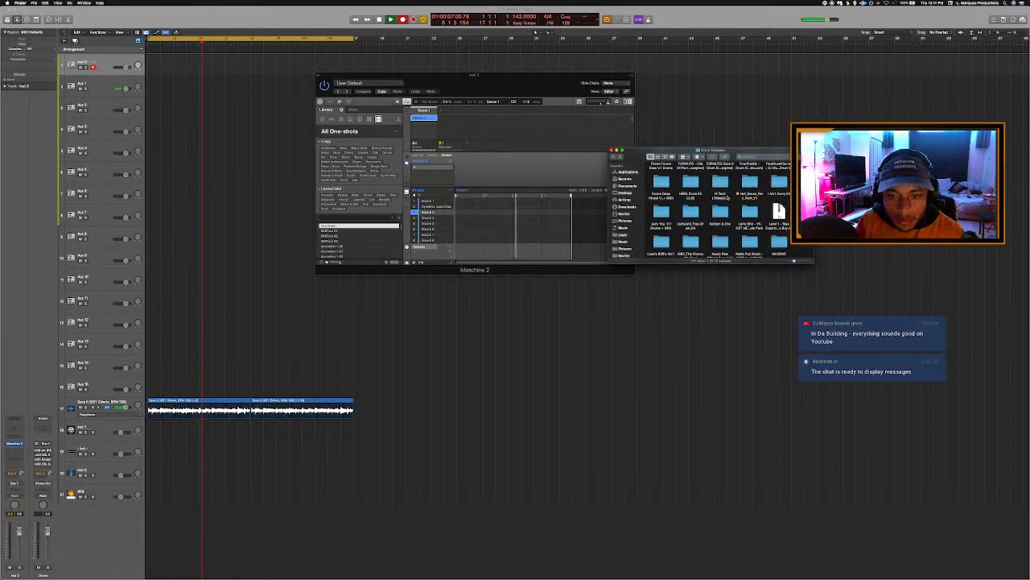
scroll(728, 196, "up", 3)
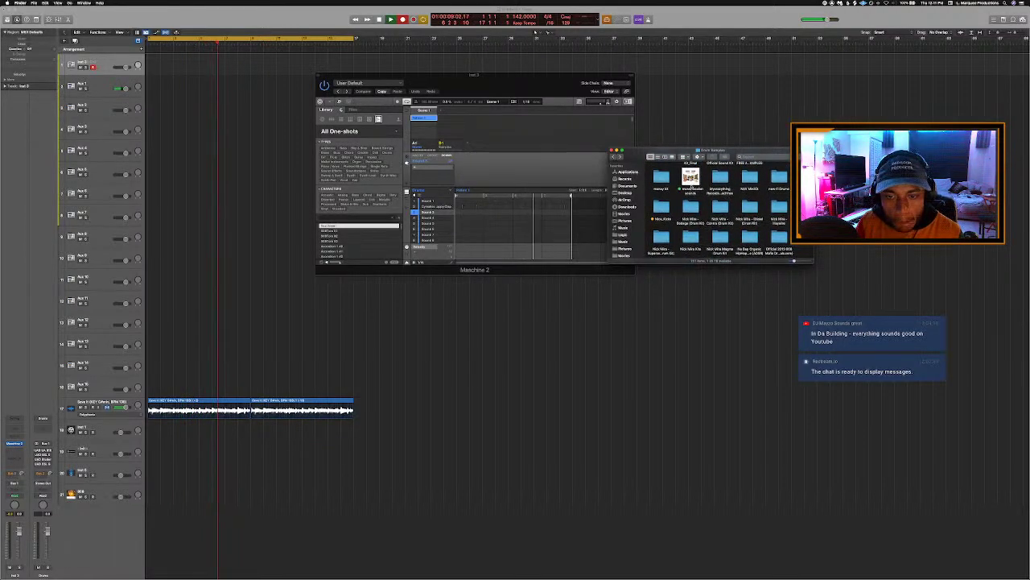
Open the money maker sounds kit and look through the FM one-shots for a hi-hat sample.
double_click(691, 177)
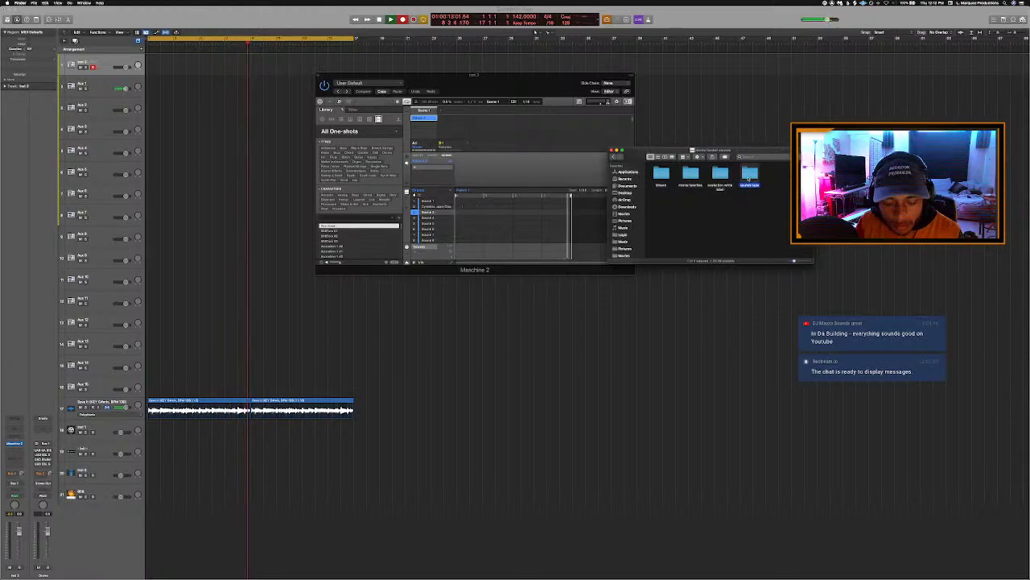
double_click(749, 175)
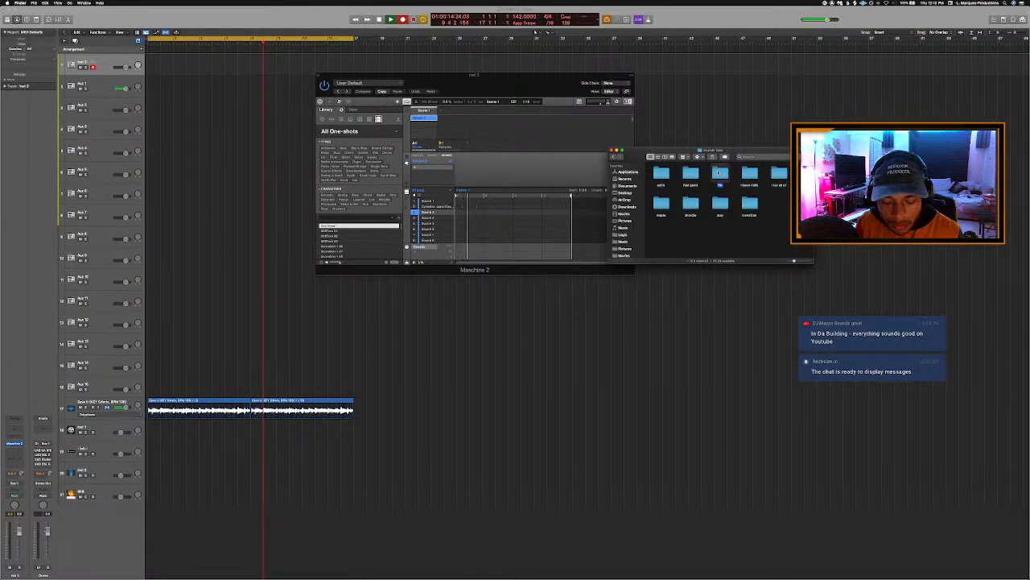
double_click(720, 176)
scroll(721, 175, "up", 2)
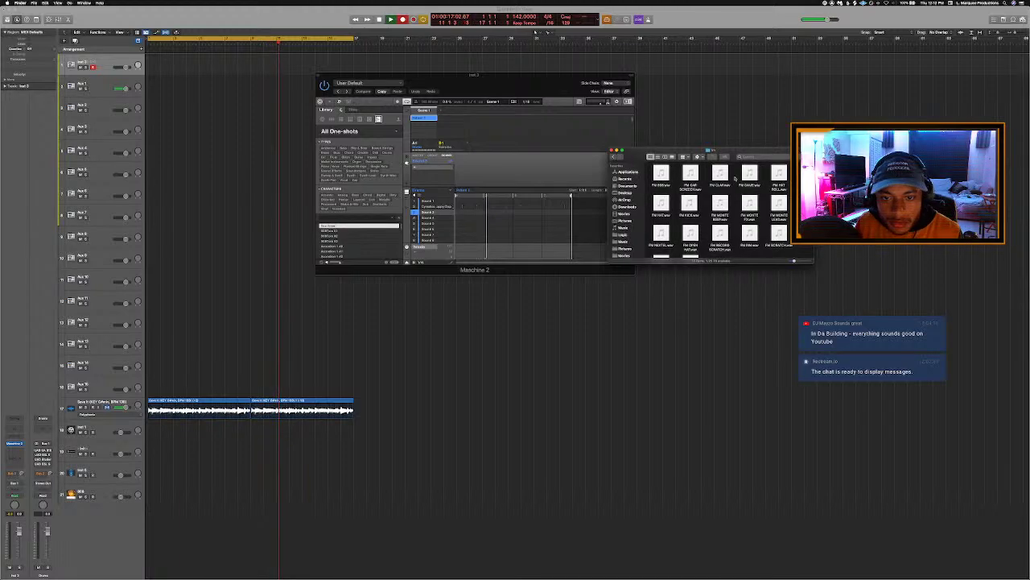
mouse_move(726, 200)
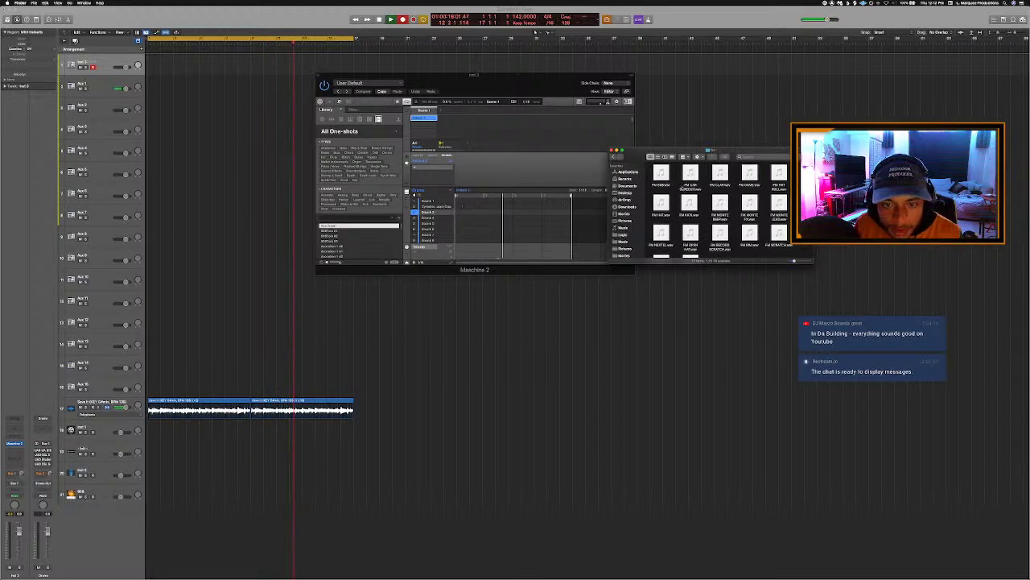
scroll(724, 193, "down", 2)
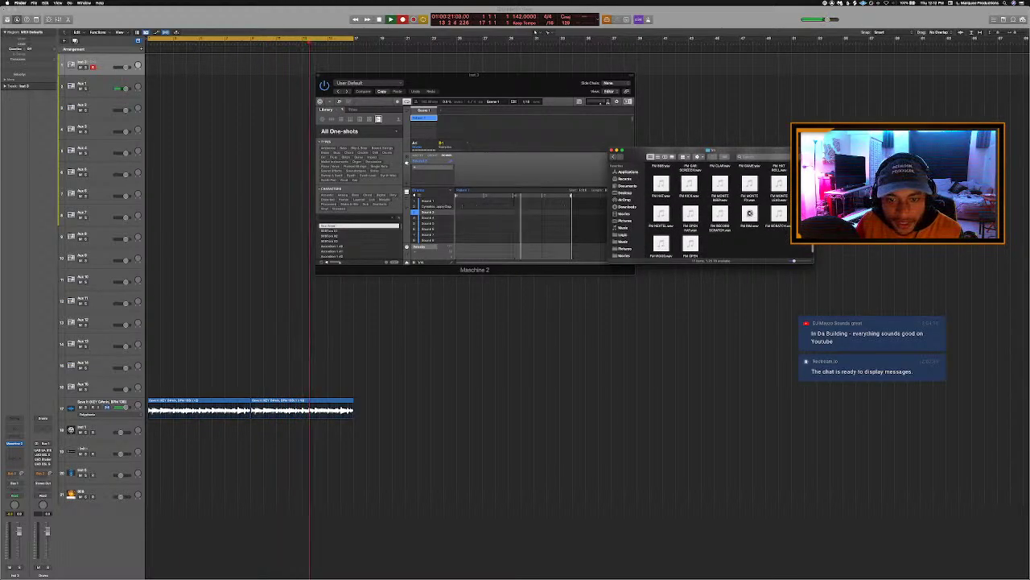
scroll(706, 215, "down", 2)
scroll(705, 216, "up", 3)
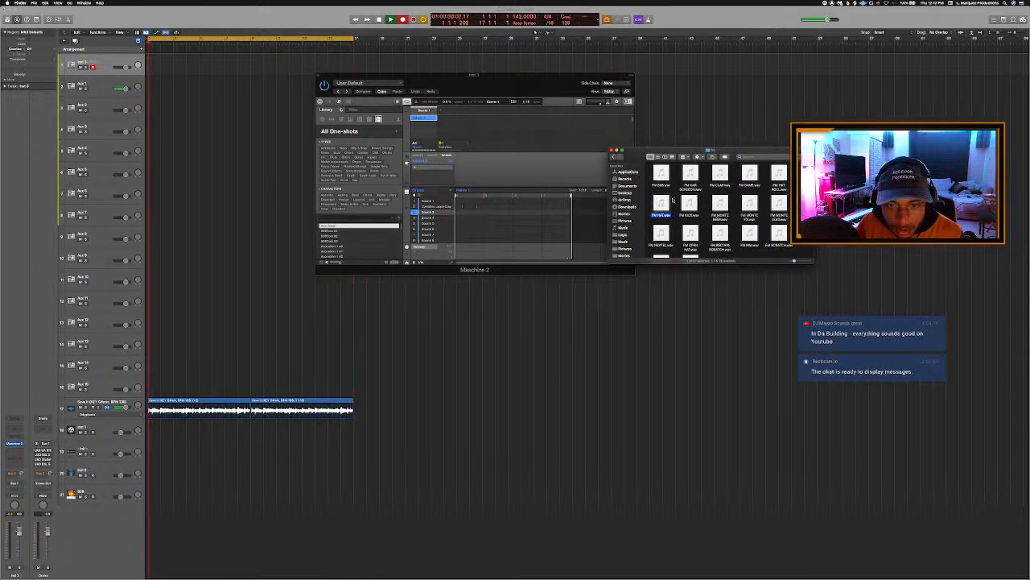
Load the FM HAT sample into Sound 3 in Maschine 2 and record a hi-hat pattern with it over the loop.
left_click_drag(660, 211, 422, 212)
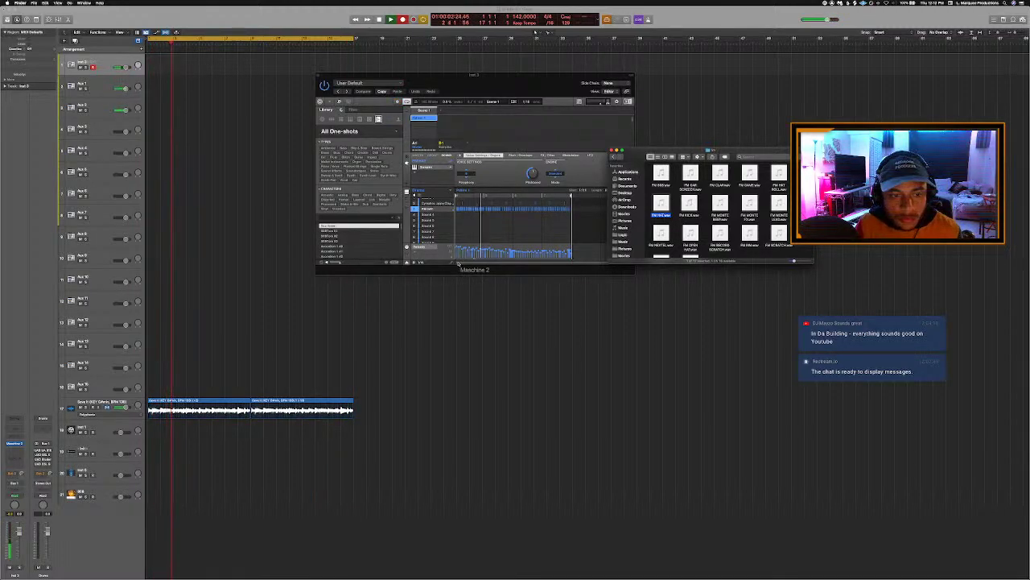
key("space")
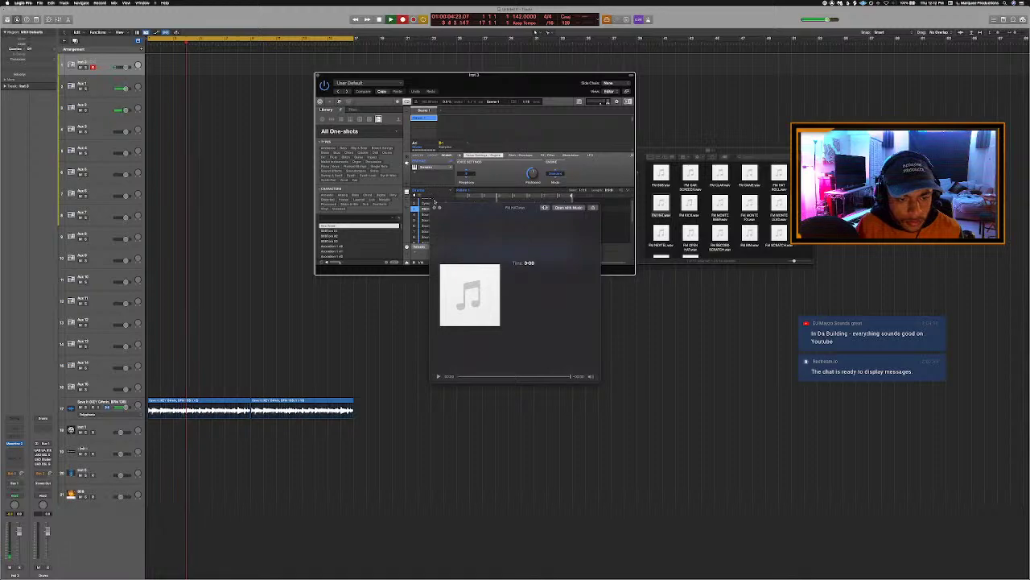
key("space")
key("space")
key("space")
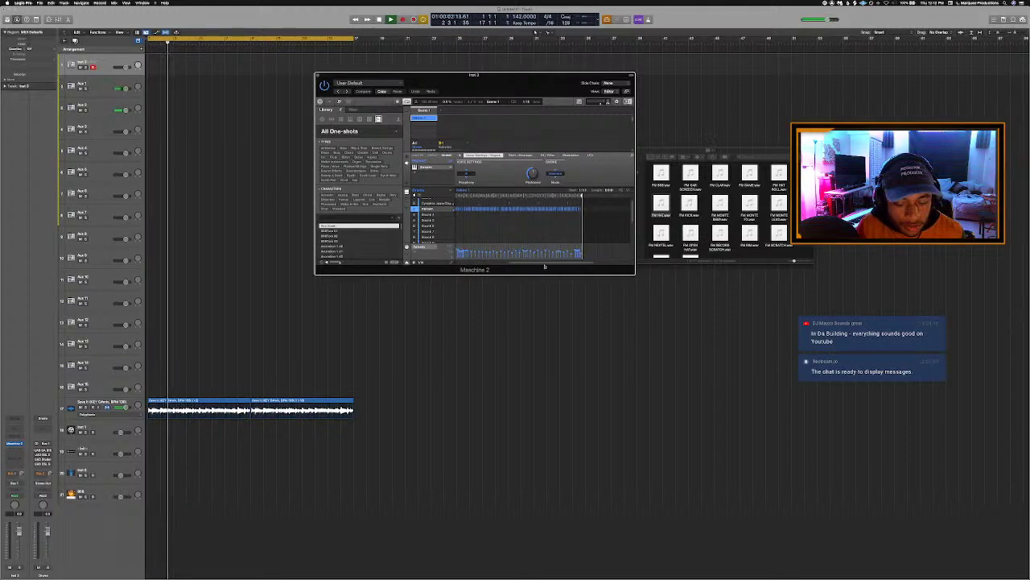
Display Sound 3's recorded hi-hat notes in the piano roll and return playback to the start of the song.
left_click(456, 214)
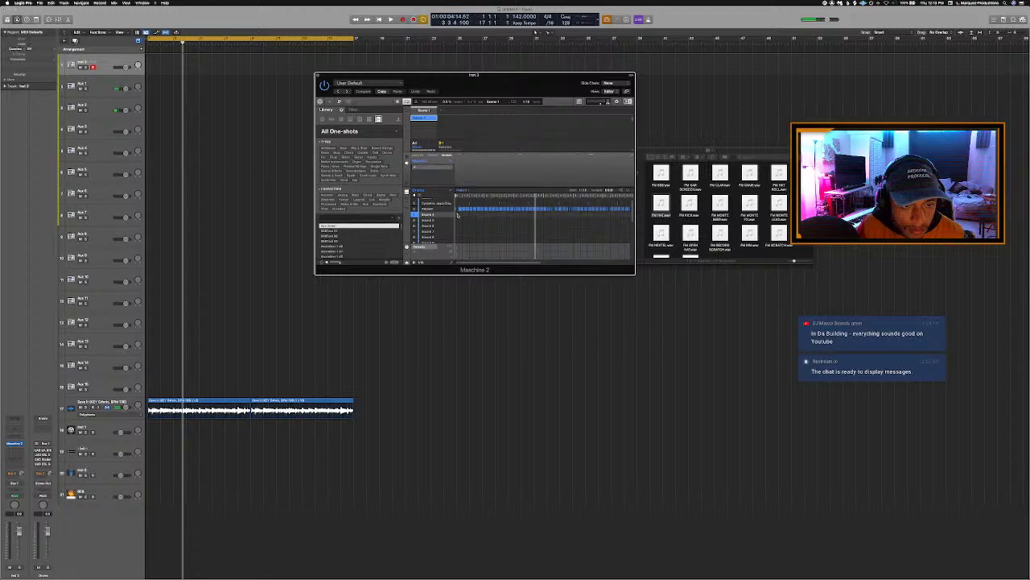
key("space")
left_click(424, 213)
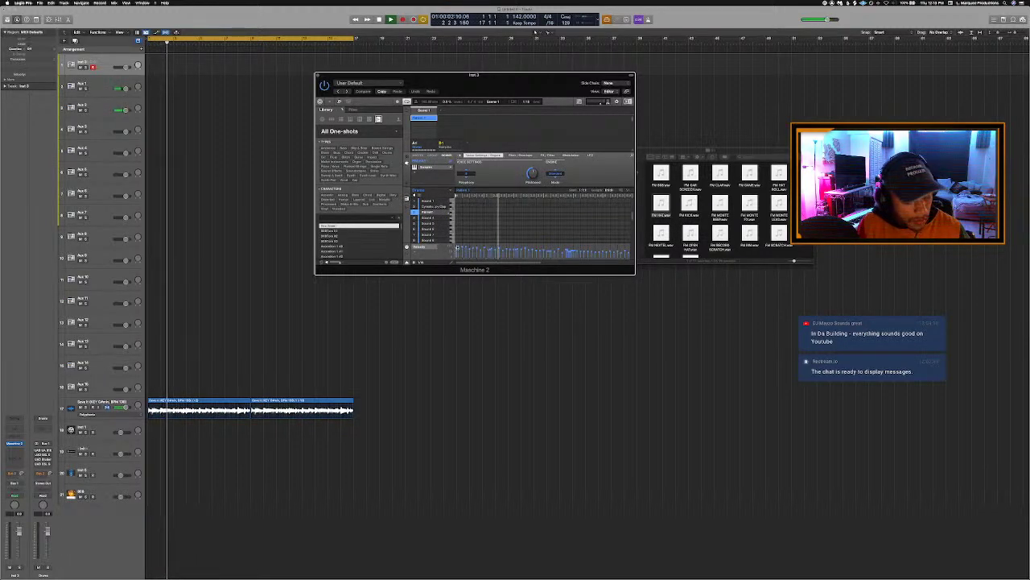
key("Return")
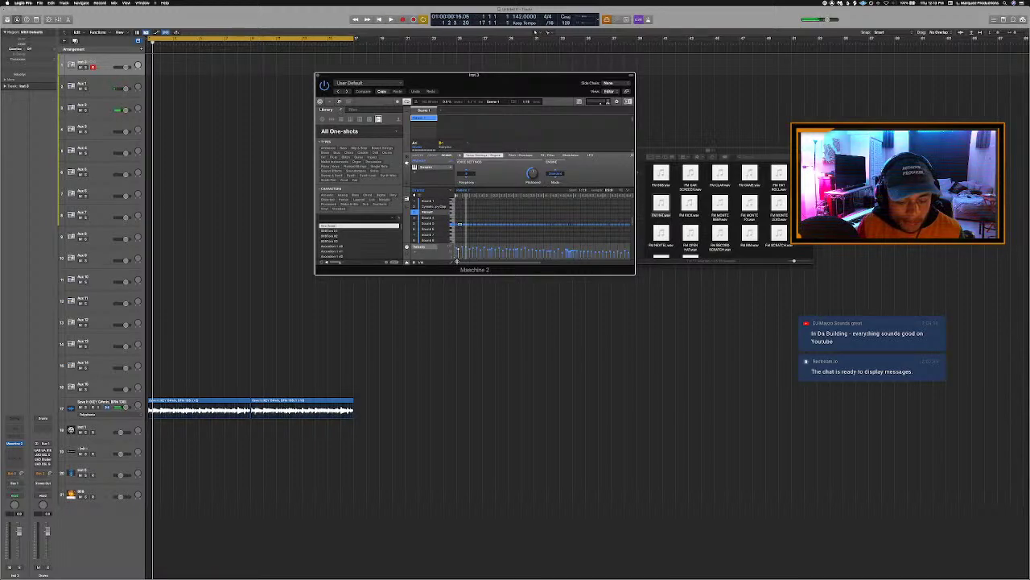
Shift selected hi-hat notes in the opening bars to higher and lower pitches, checking them against the playing loop.
key("space")
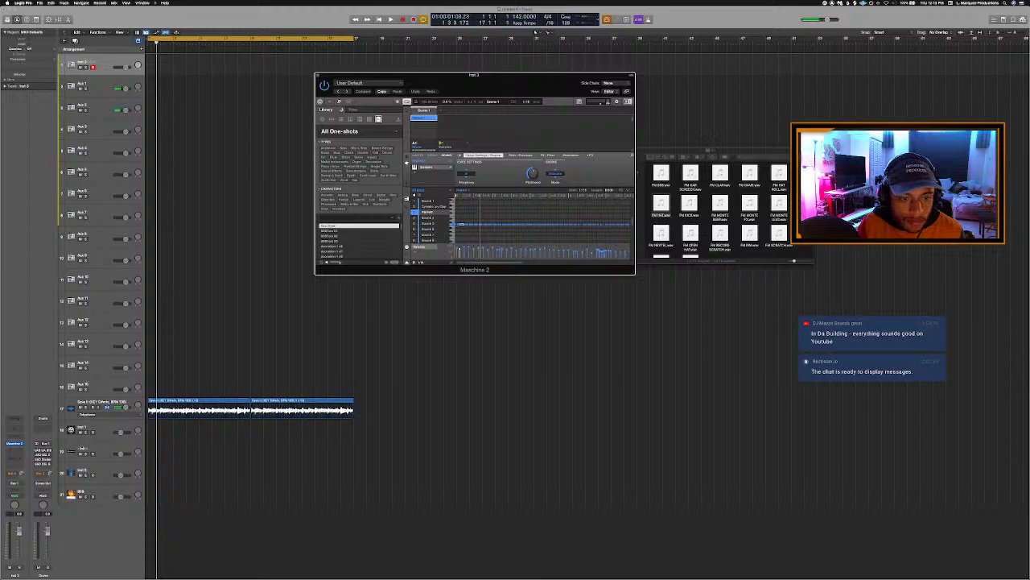
key("space")
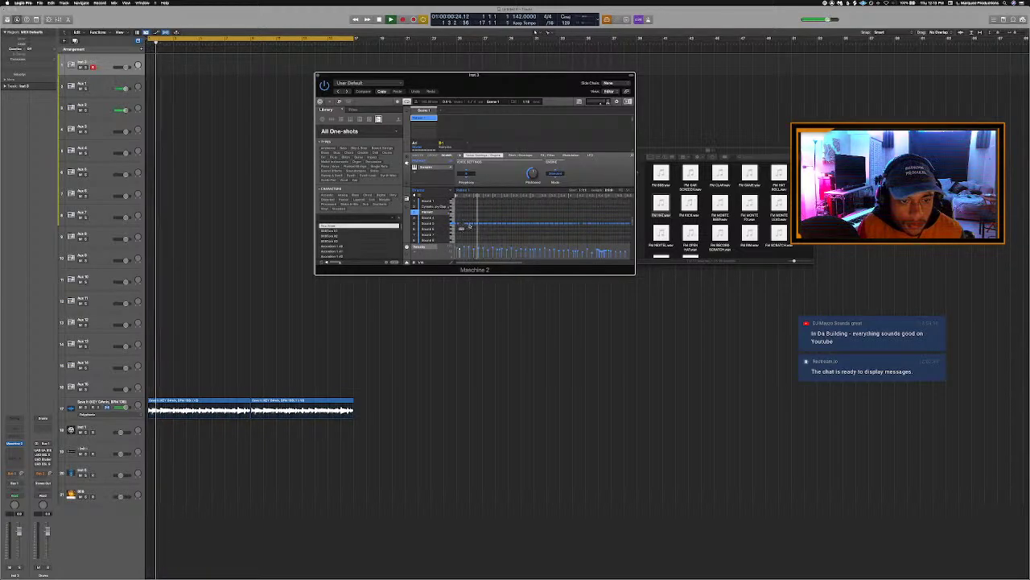
key("space")
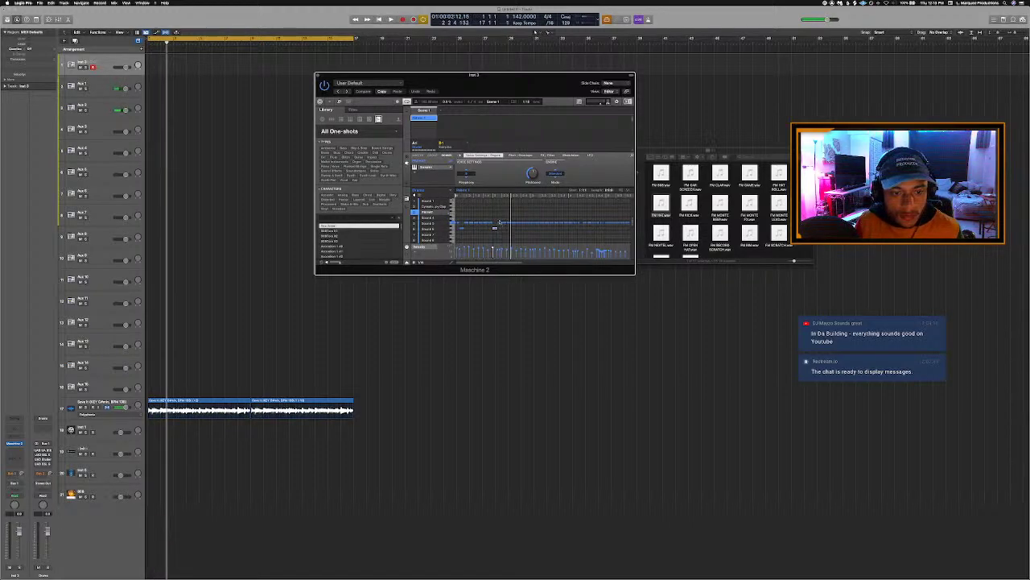
key("space")
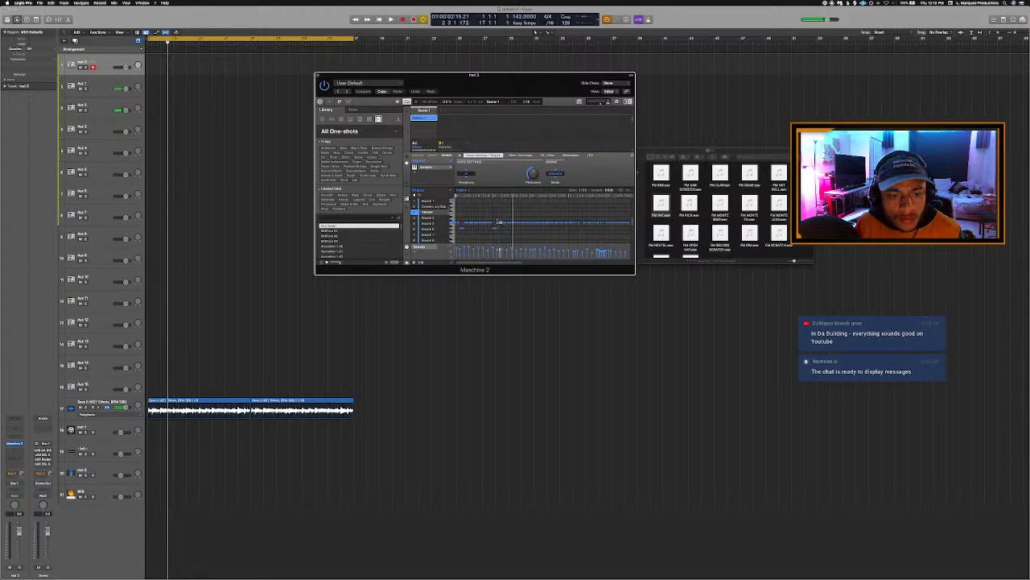
key("space")
key("space")
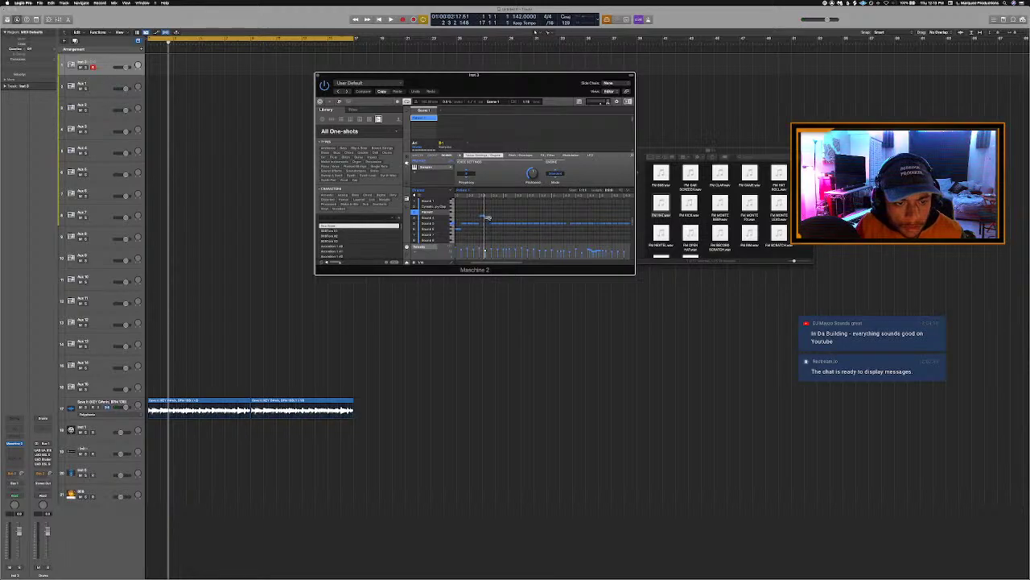
key("space")
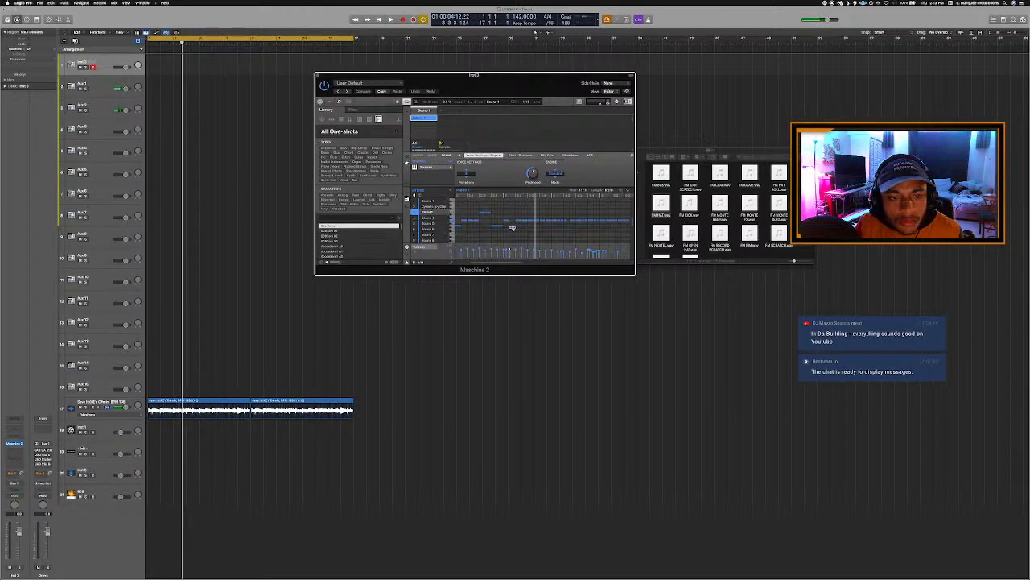
Set the song's cycle range to bars 3–8 and vary the pitch of hi-hat notes in that section.
left_click(187, 42)
left_click_drag(188, 40, 251, 53)
key("space")
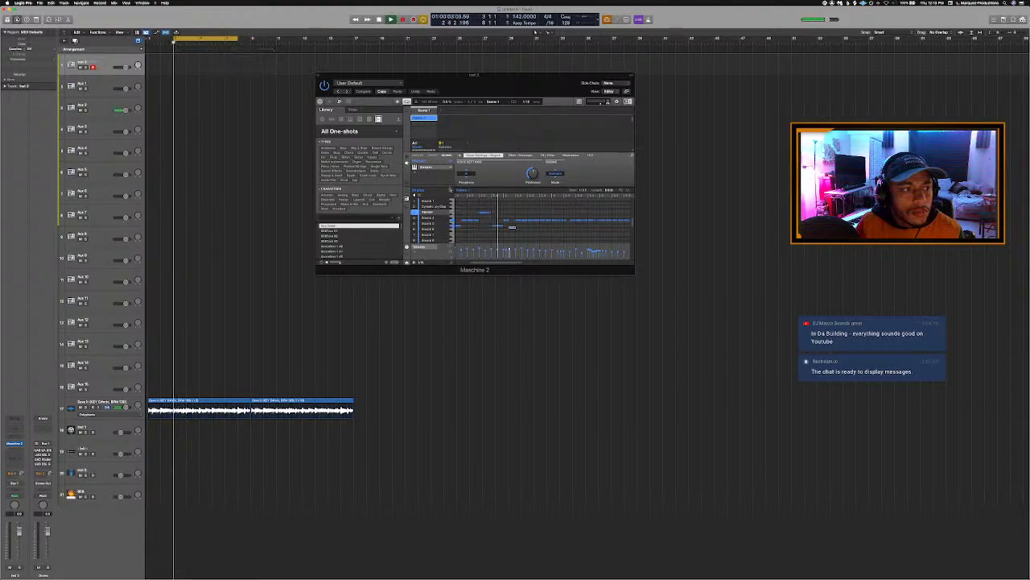
left_click(544, 221)
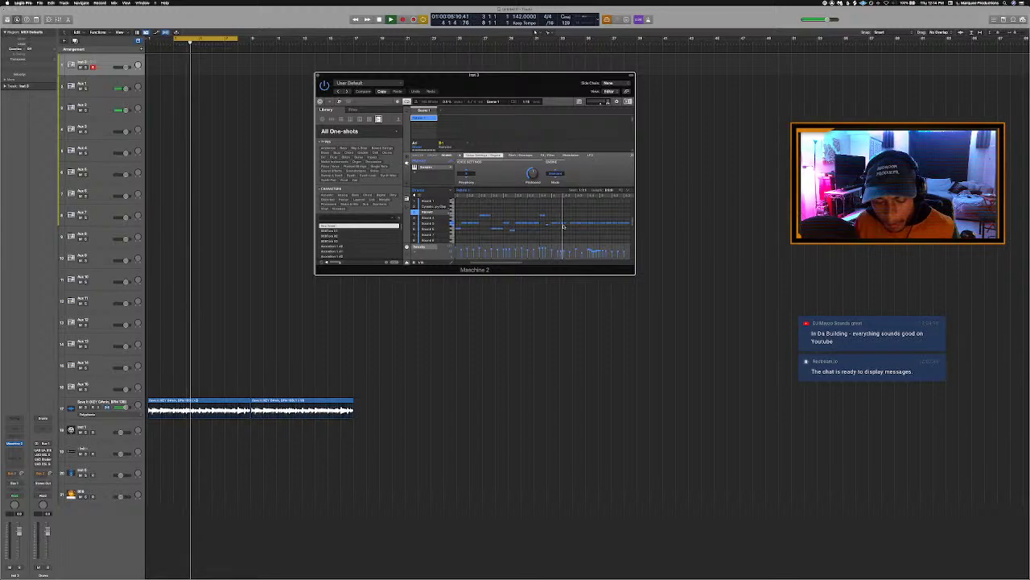
key("space")
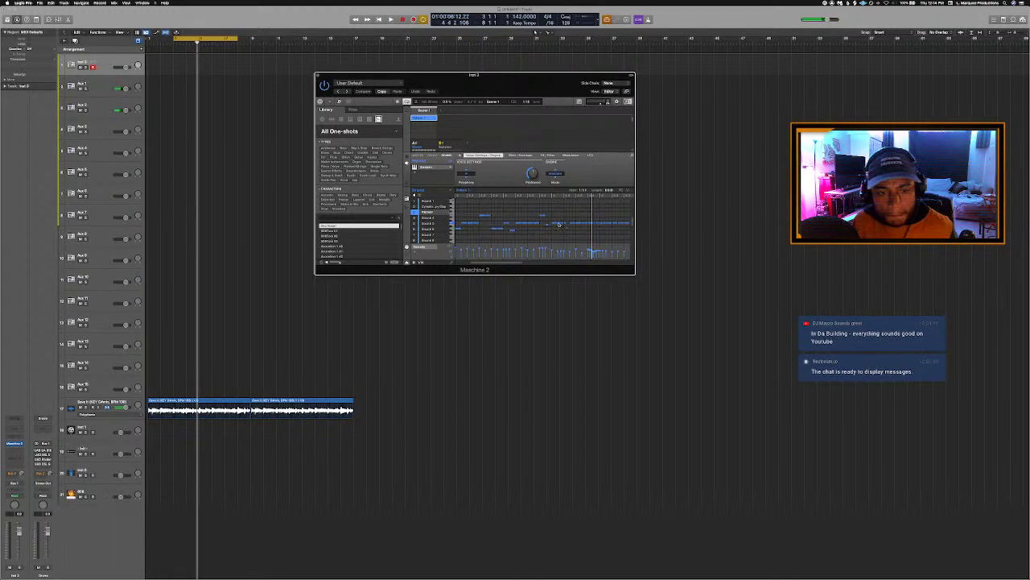
key("space")
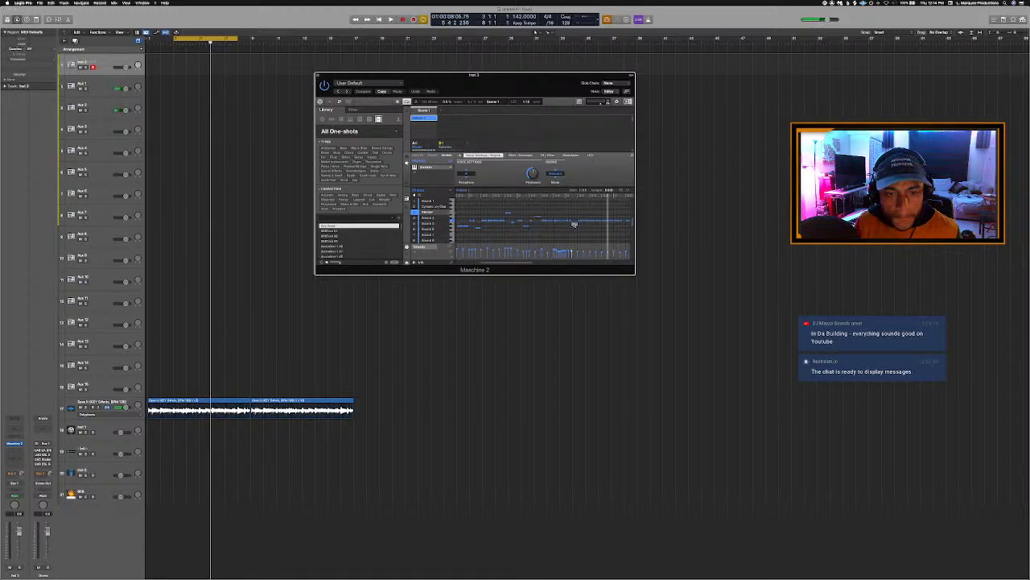
key("space")
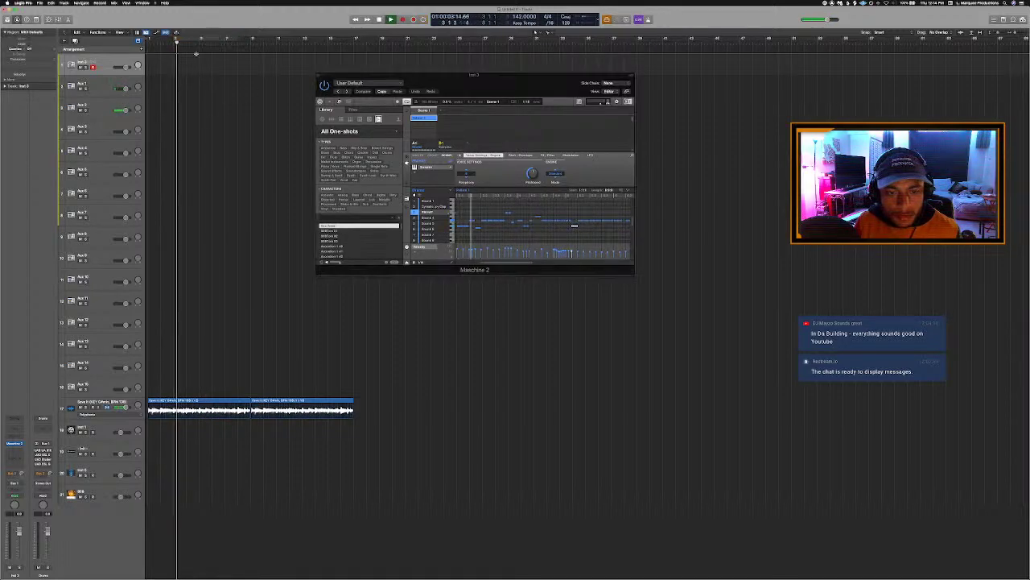
Move the song's cycle range to bars 5–11 and lower a group of hi-hat notes just after bar 5.
left_click_drag(201, 37, 278, 37)
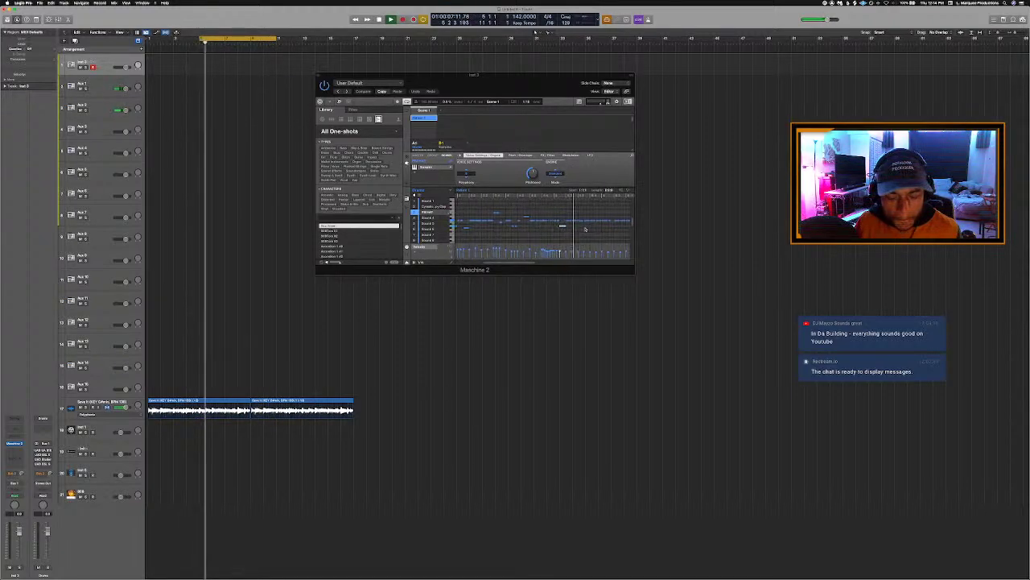
left_click(562, 226)
key("space")
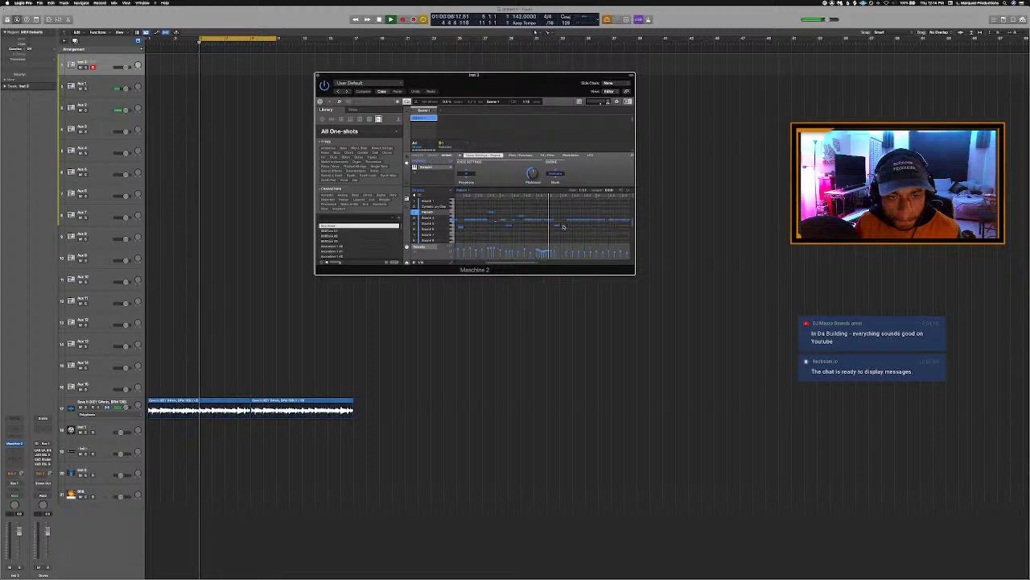
key("space")
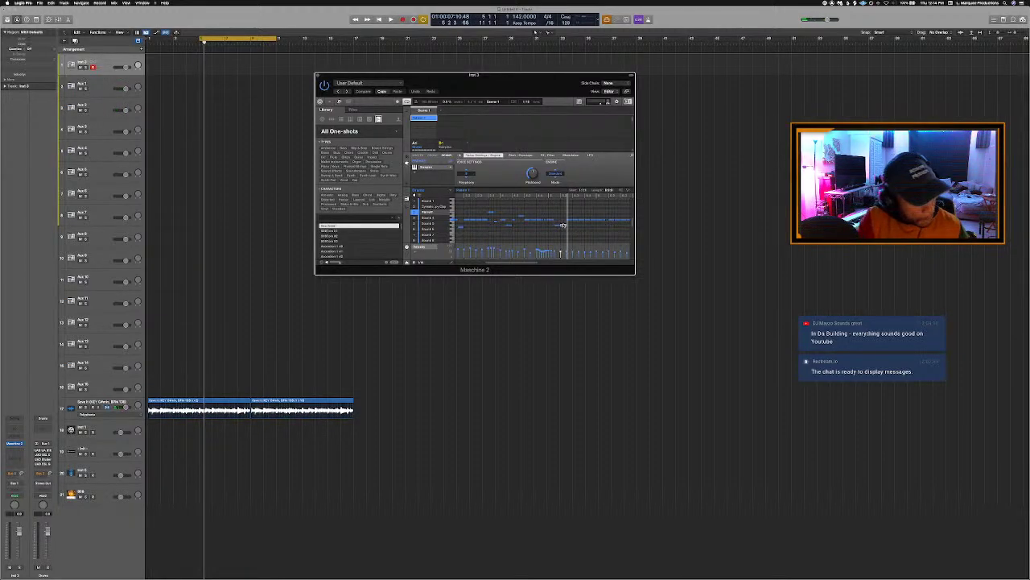
Vary the pitch of hi-hat notes through bars 7 and 8, replaying the section to check each change.
key("space")
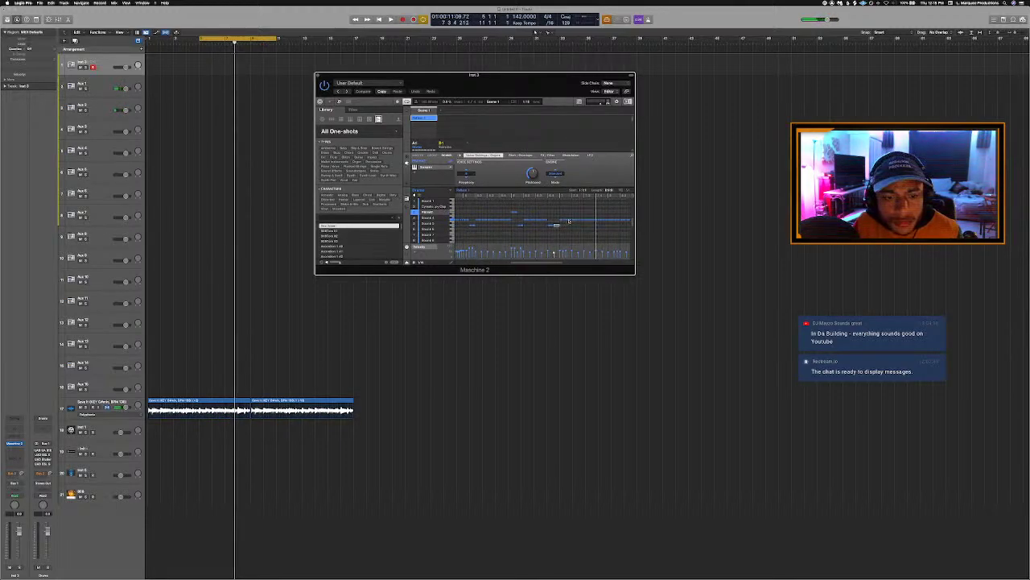
key("space")
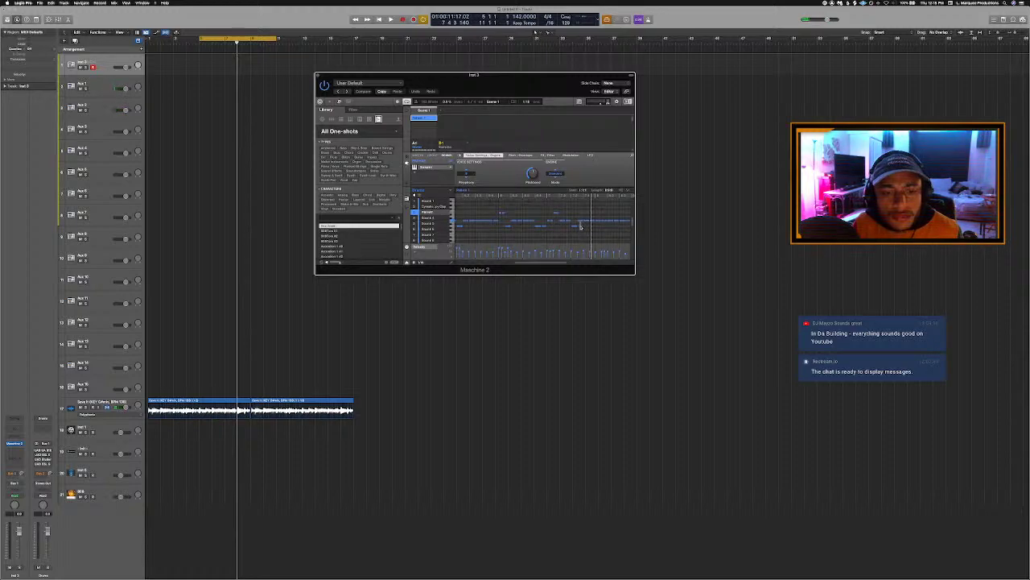
key("space")
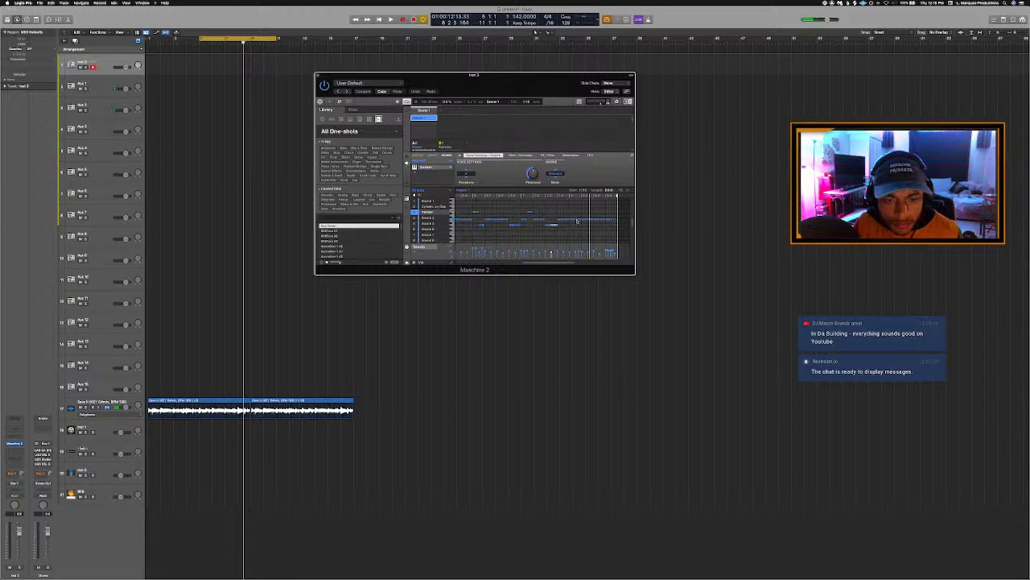
key("space")
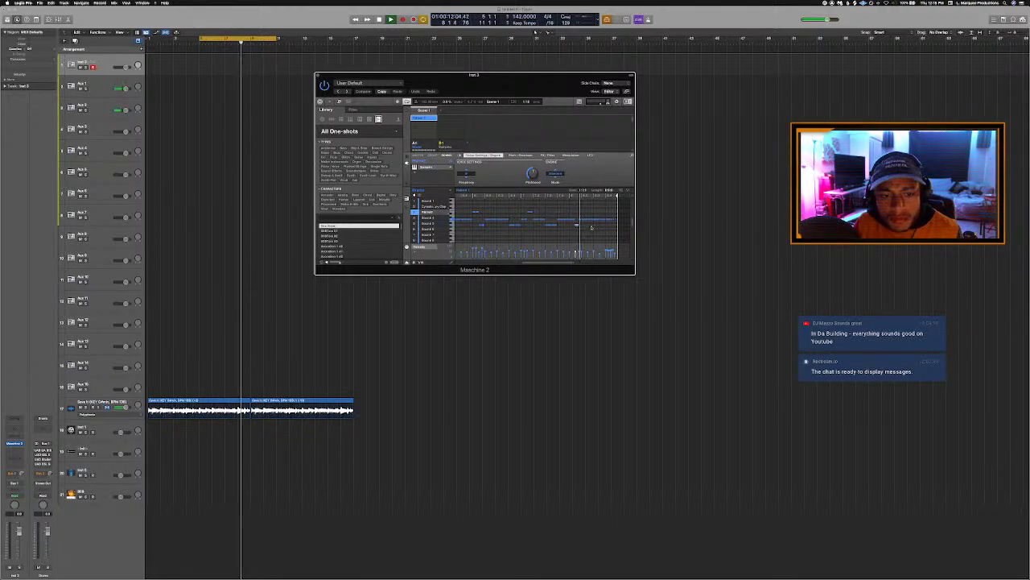
Raise a hi-hat note near the end of the pattern to a higher pitch and replay the section to check it.
key("Return")
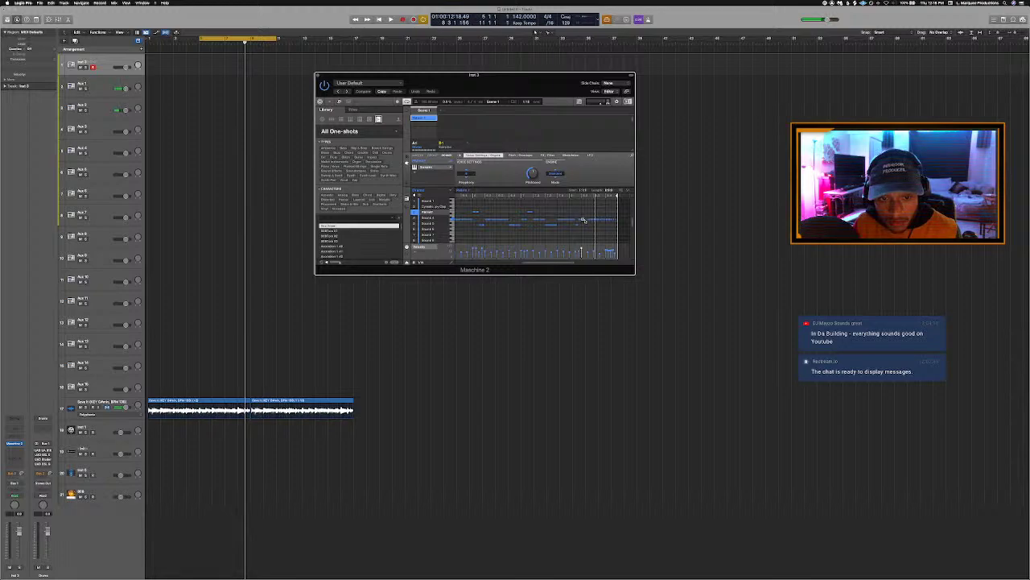
key("space")
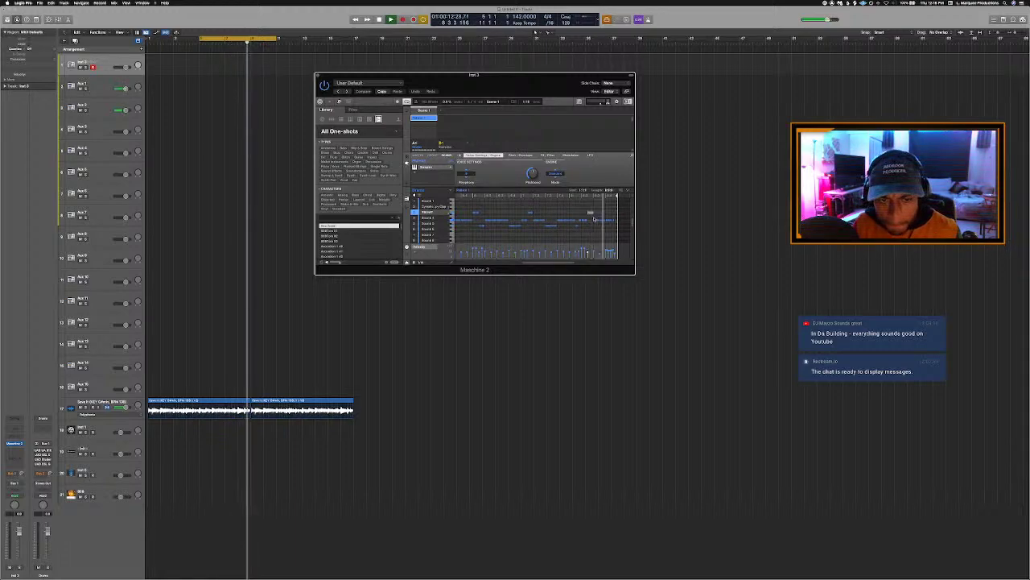
key("space")
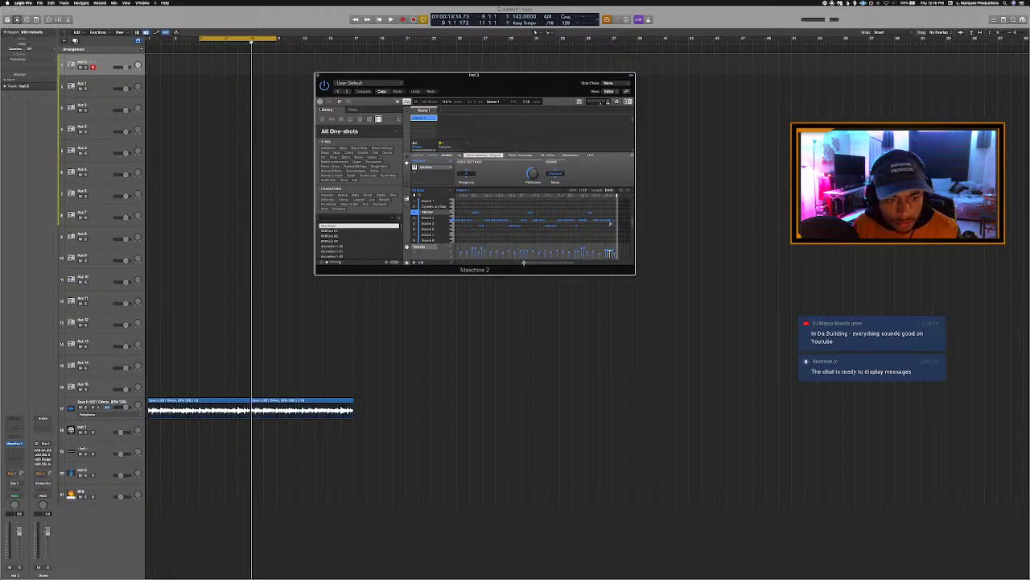
key("space")
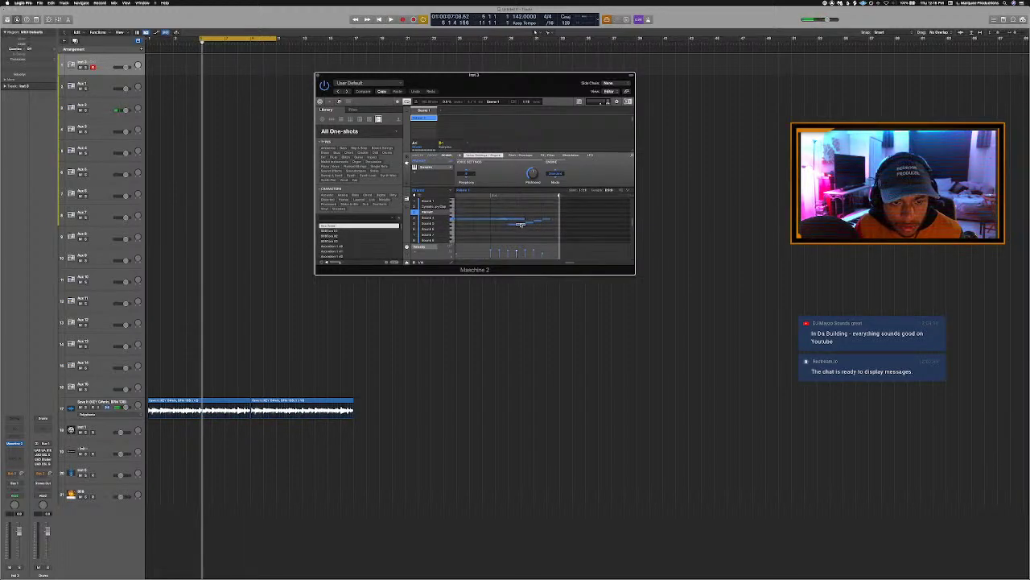
Shape the closing hi-hat roll into a rising pitch run that ends on an added short high note.
left_click_drag(515, 228, 515, 229)
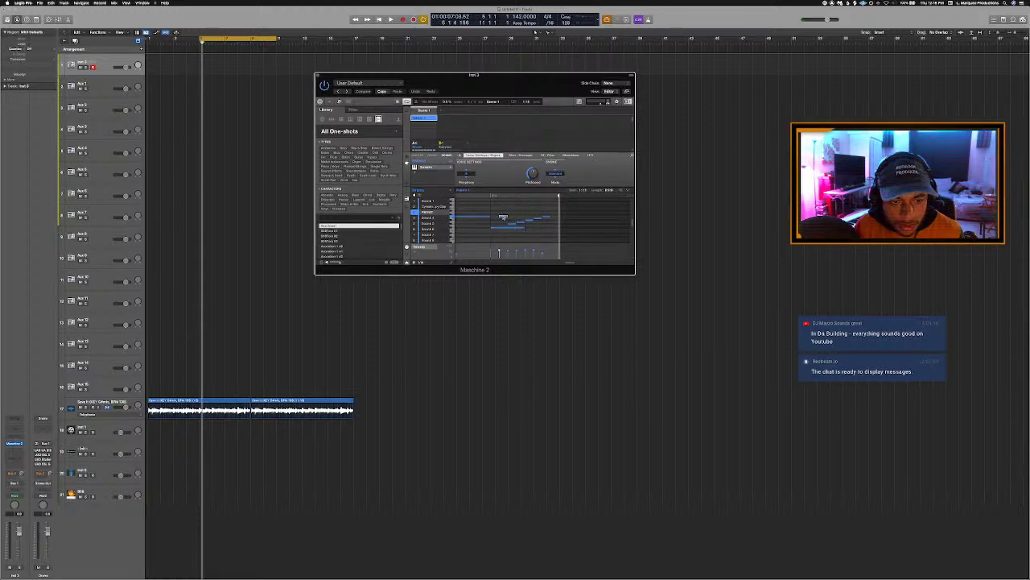
key("space")
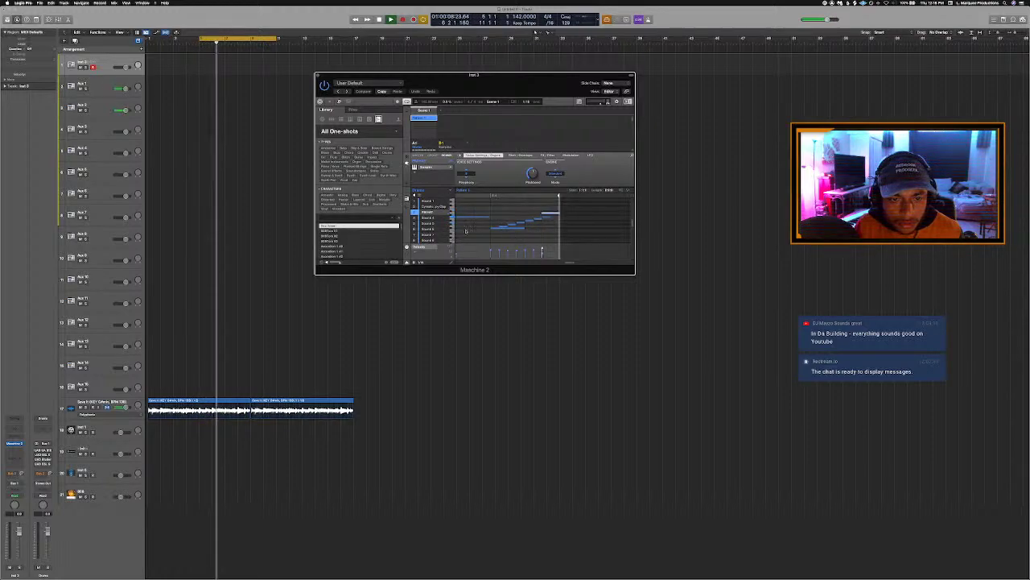
left_click(432, 167)
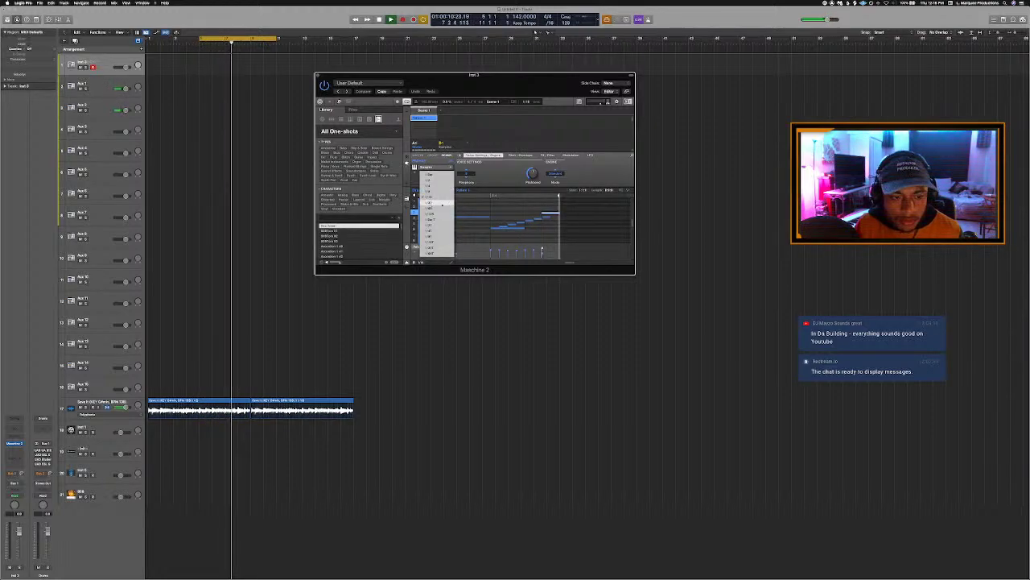
left_click(427, 206)
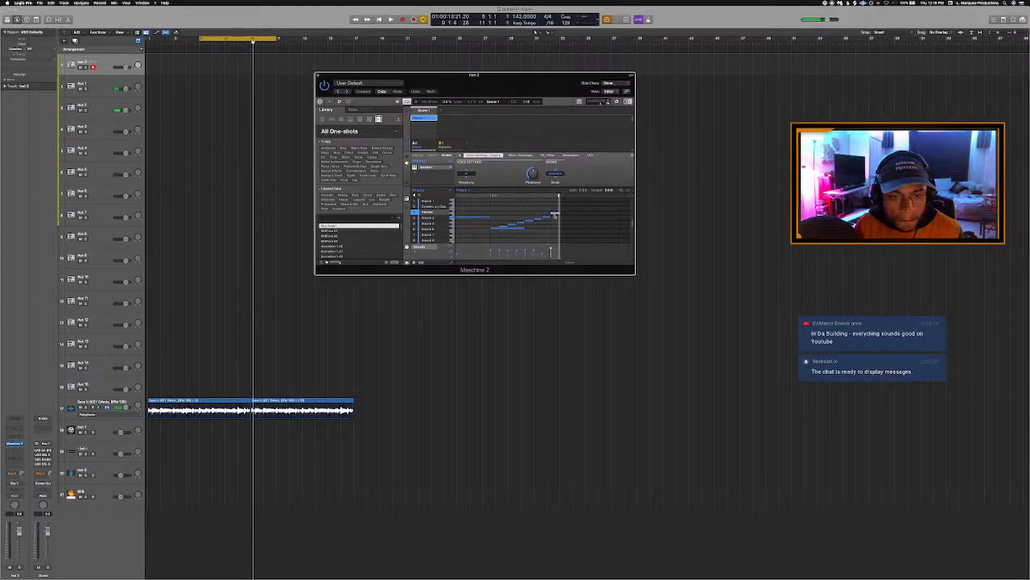
Shorten the long first note of the rising hi-hat roll to match the other notes and replay the section to check it.
left_click_drag(506, 215, 596, 266)
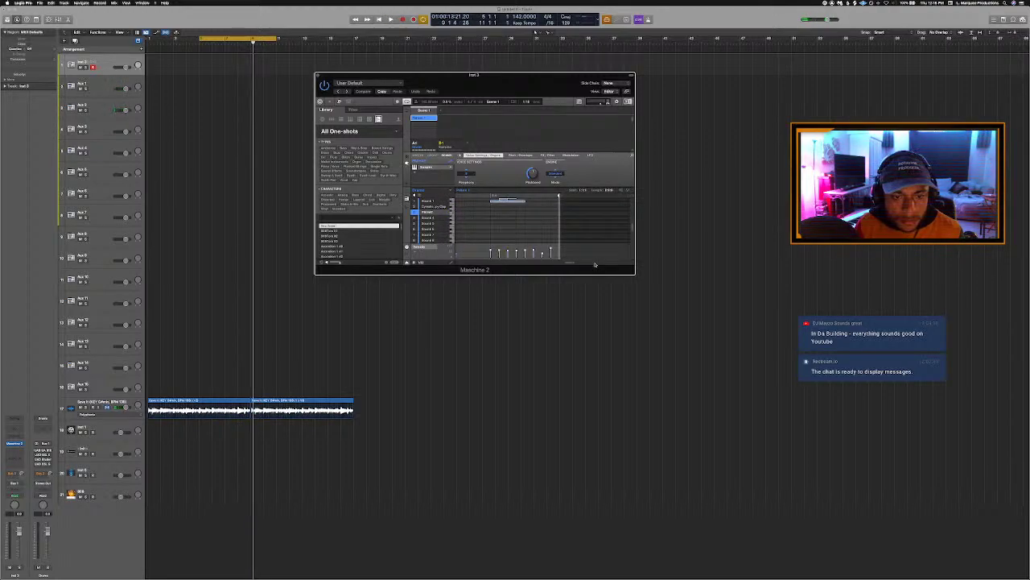
left_click(518, 230)
scroll(518, 231, "up", 4)
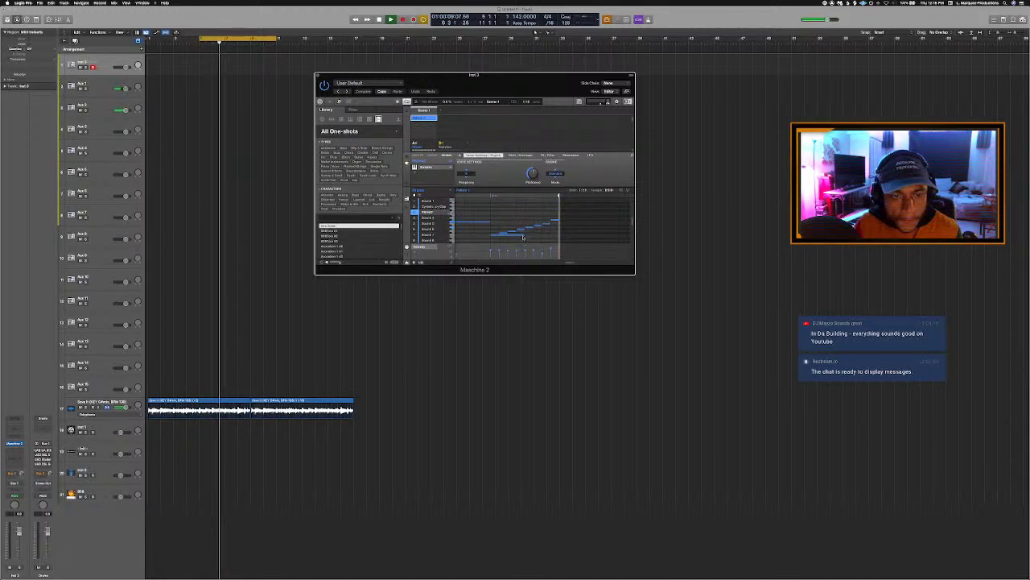
left_click_drag(523, 236, 499, 241)
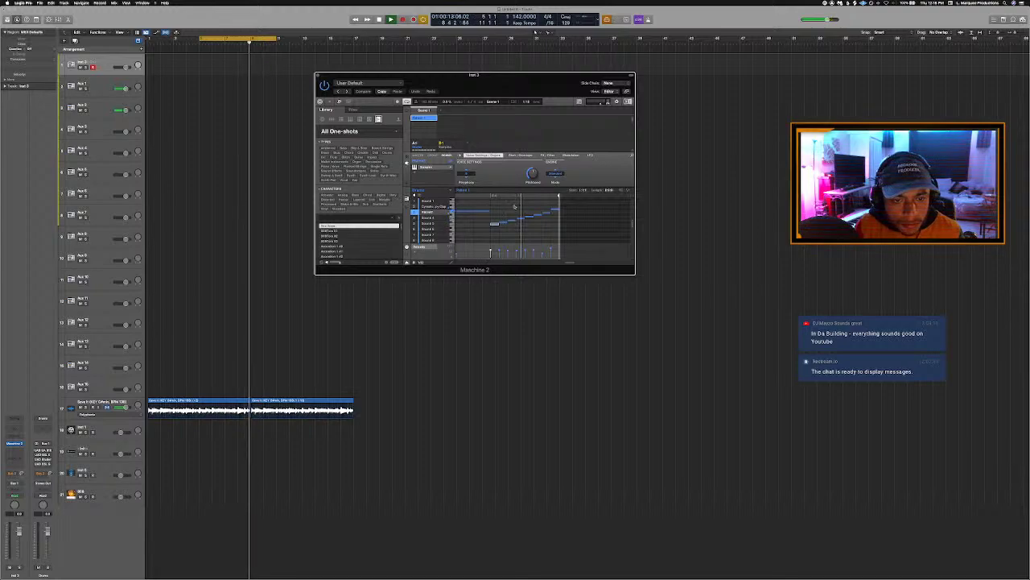
key("space")
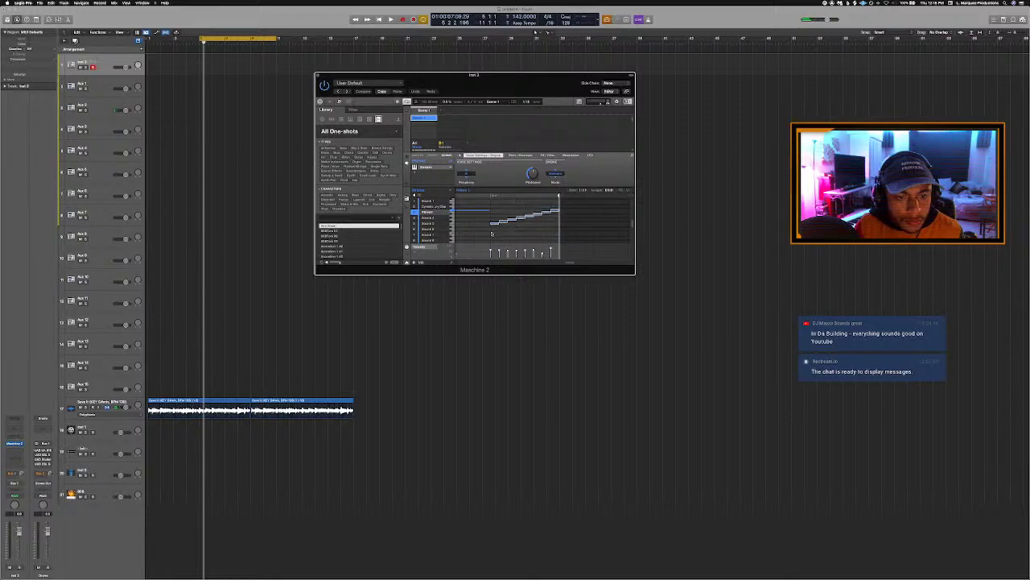
key("space")
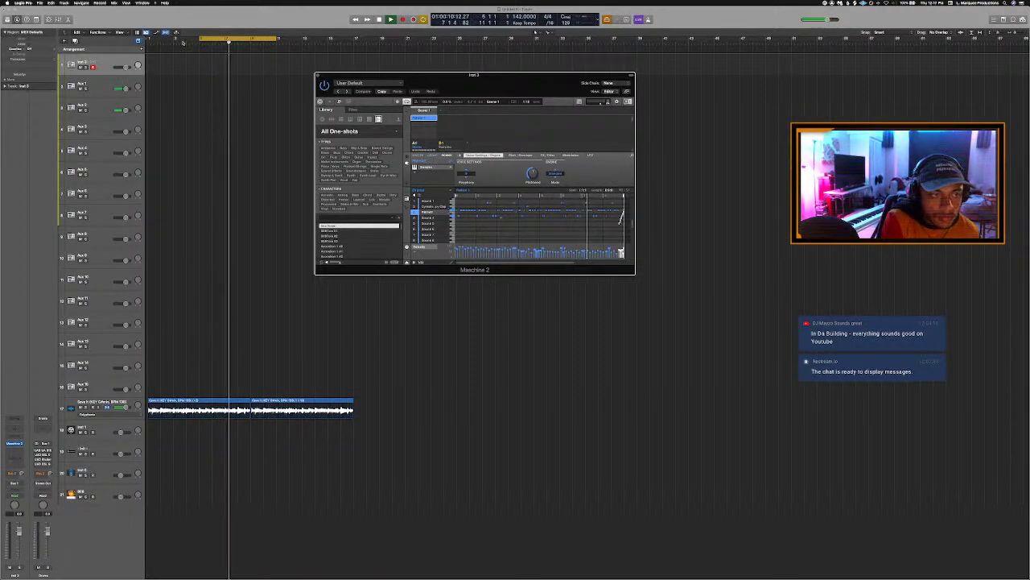
Extend the song's cycle range to bars 1–17 and close the Maschine 2 window.
left_click_drag(326, 80, 360, 93)
left_click(490, 232)
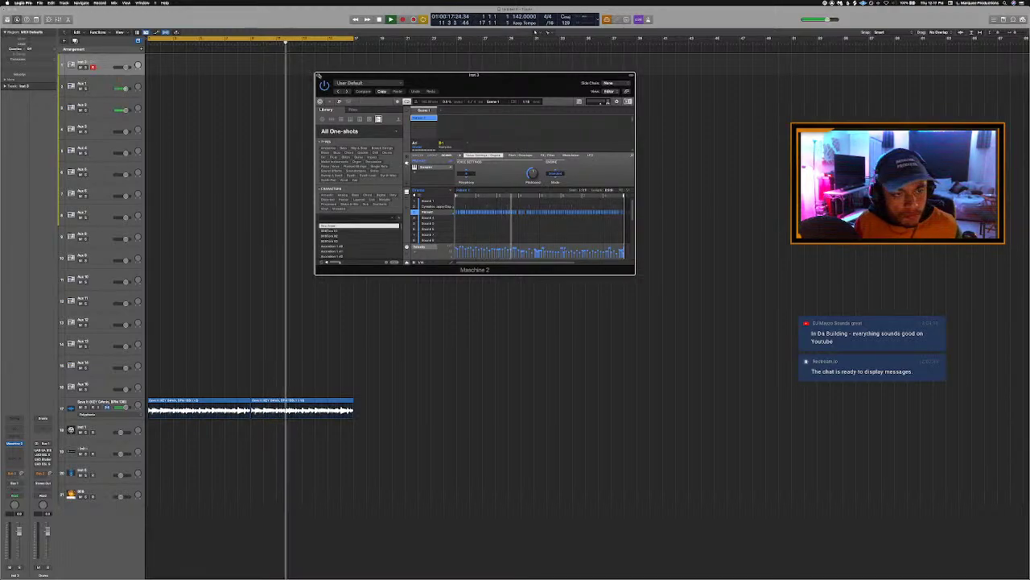
left_click(318, 75)
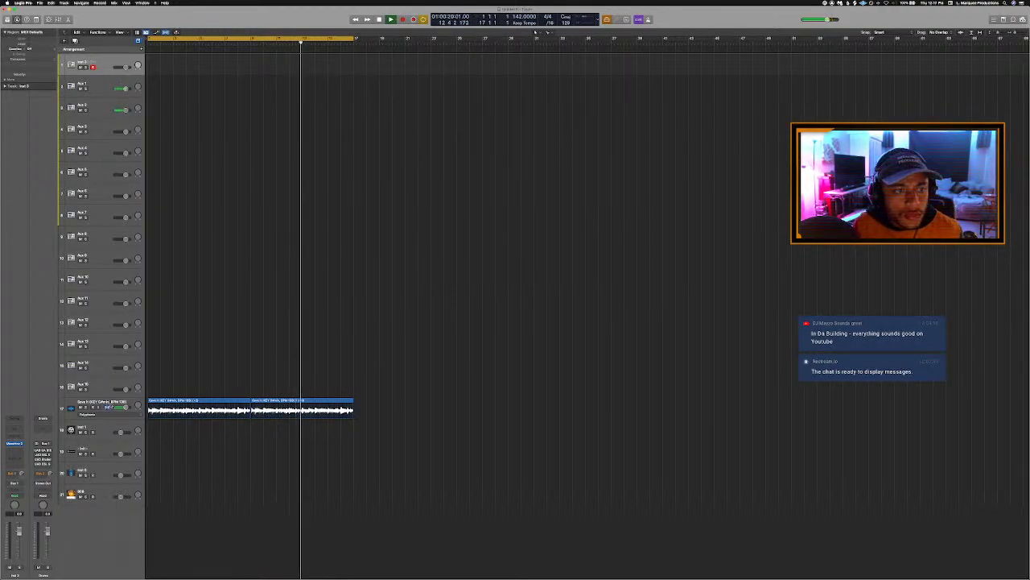
Check the sample track's first region from the start of the song and set the project key to D minor.
left_click(107, 406)
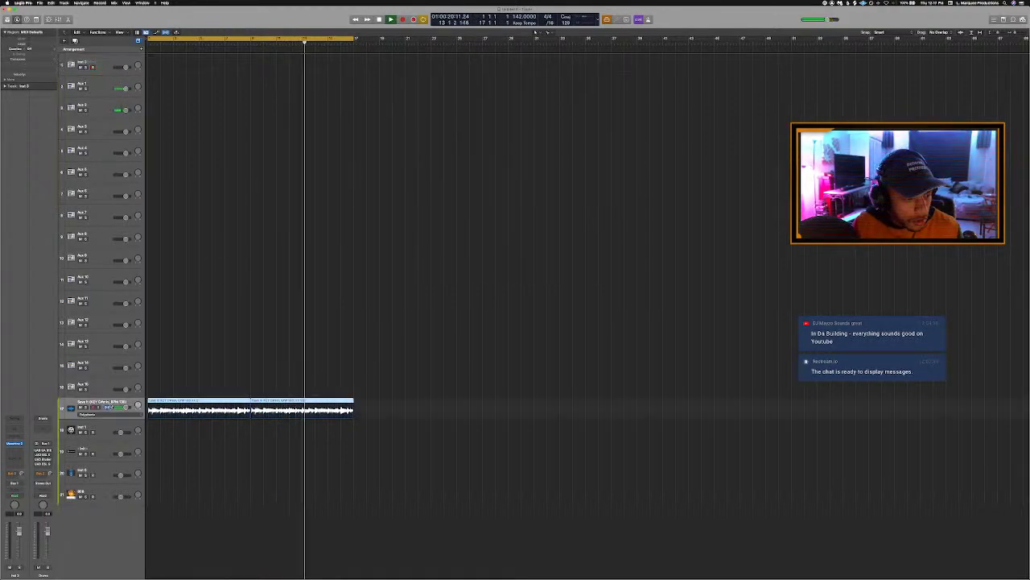
left_click(195, 398)
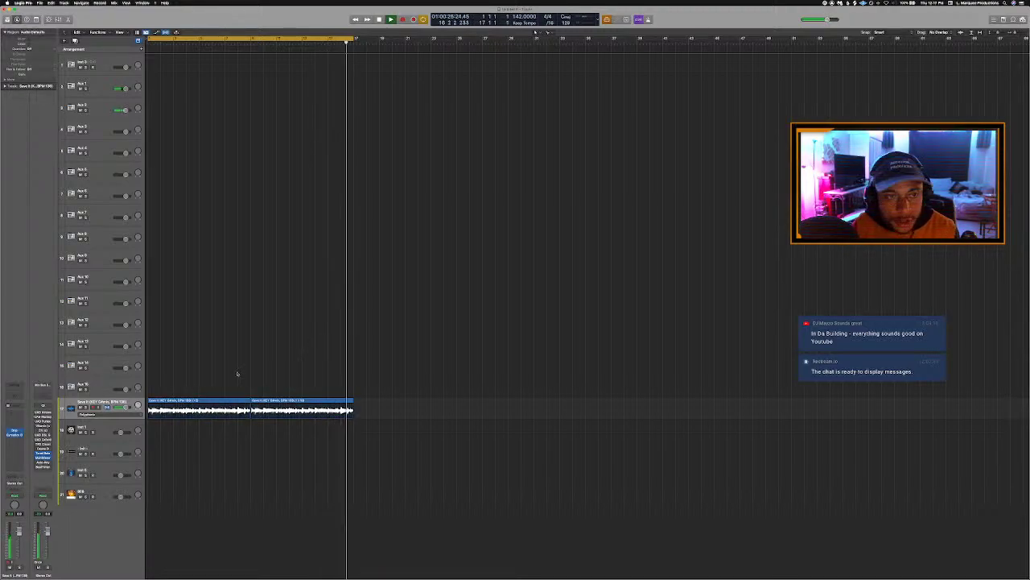
key("Return")
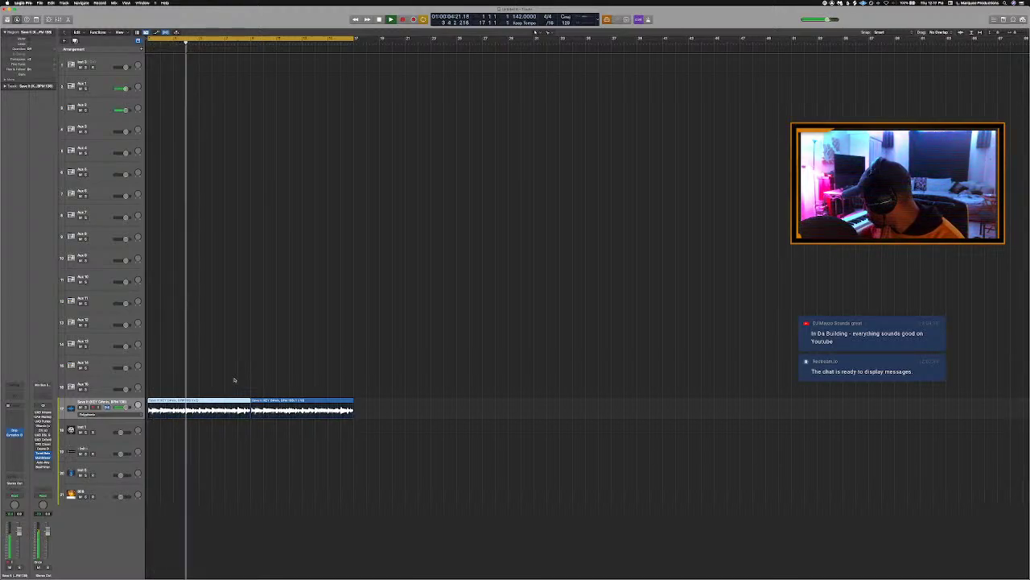
key("space")
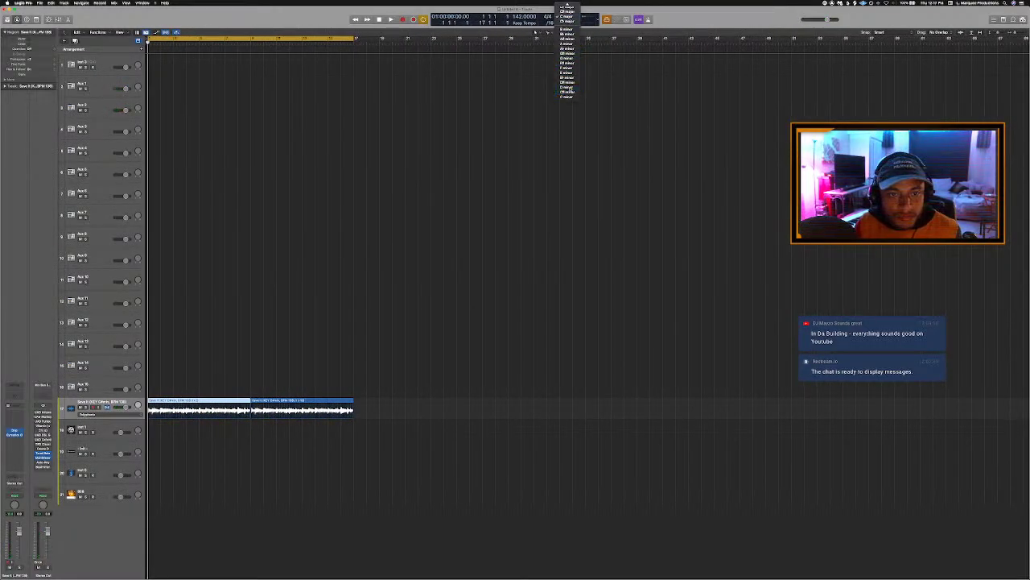
Select the Inst 1 track, reduce the track heights, and open its Komplete Kontrol instrument with the loop playing.
left_click(113, 430)
key("super+Up")
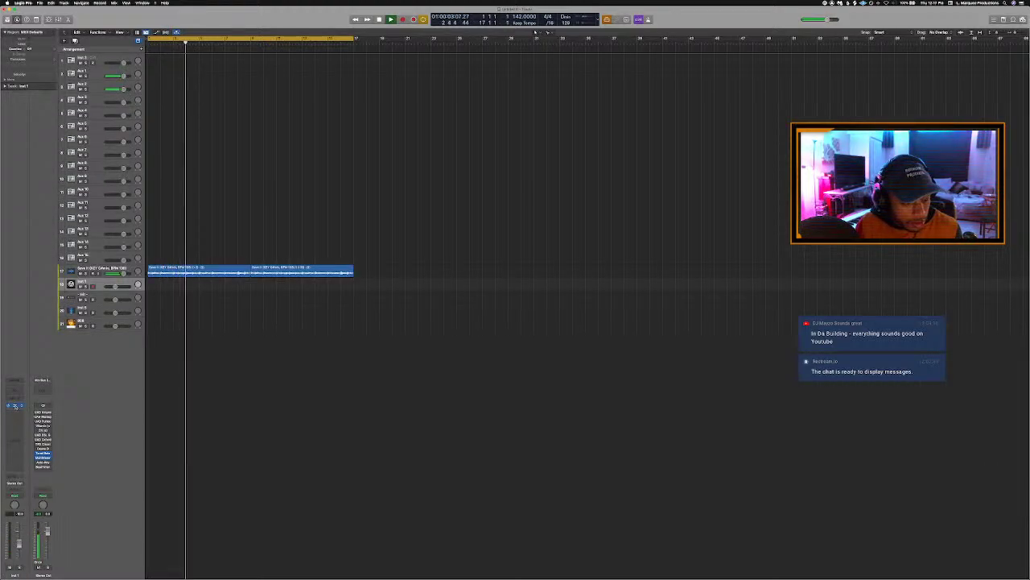
left_click(15, 405)
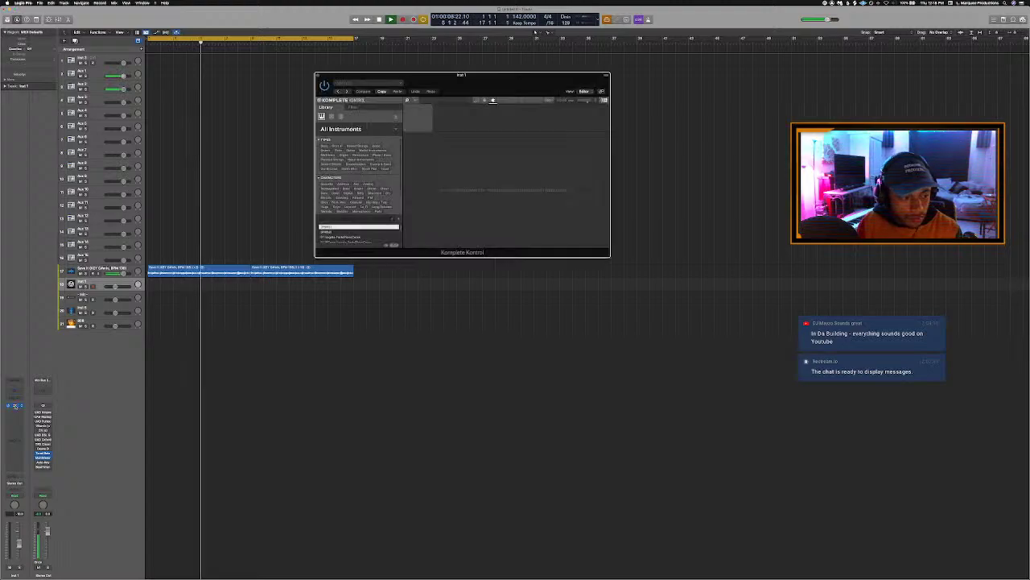
Choose Hybrid Keys from the Komplete Kontrol instrument library and filter its presets to mallet instruments.
left_click(392, 134)
left_click(392, 135)
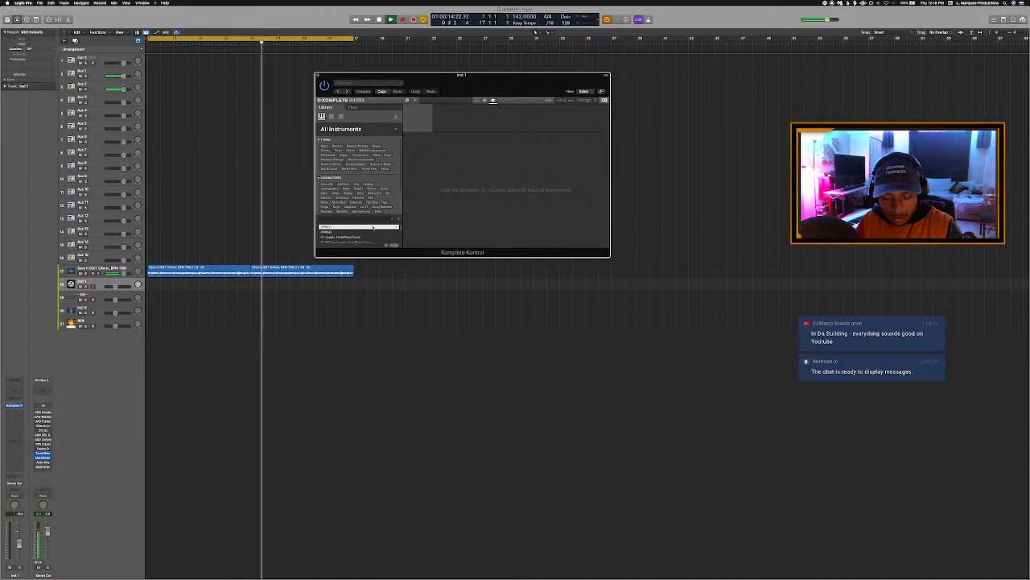
scroll(373, 227, "down", 2)
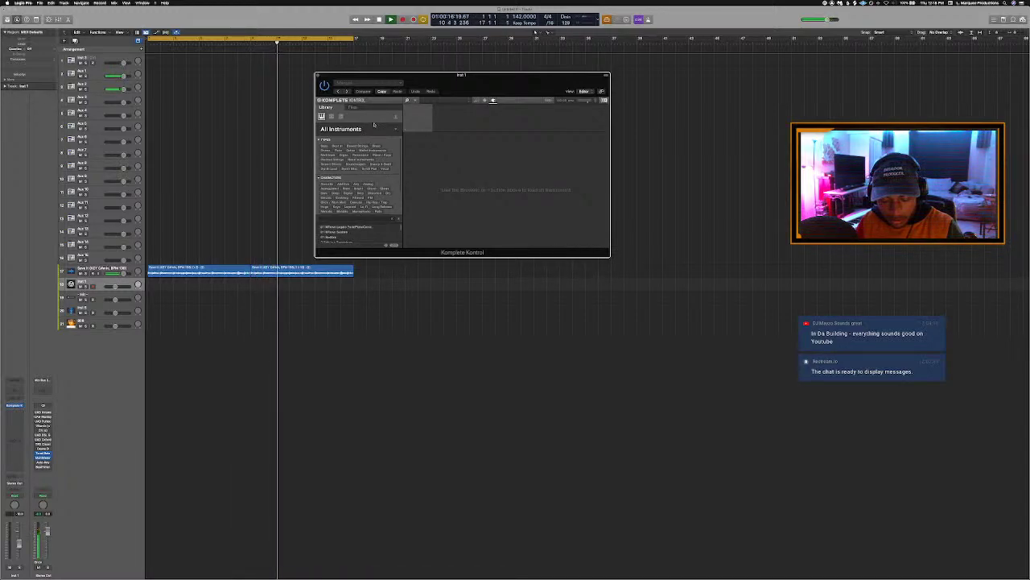
left_click(370, 132)
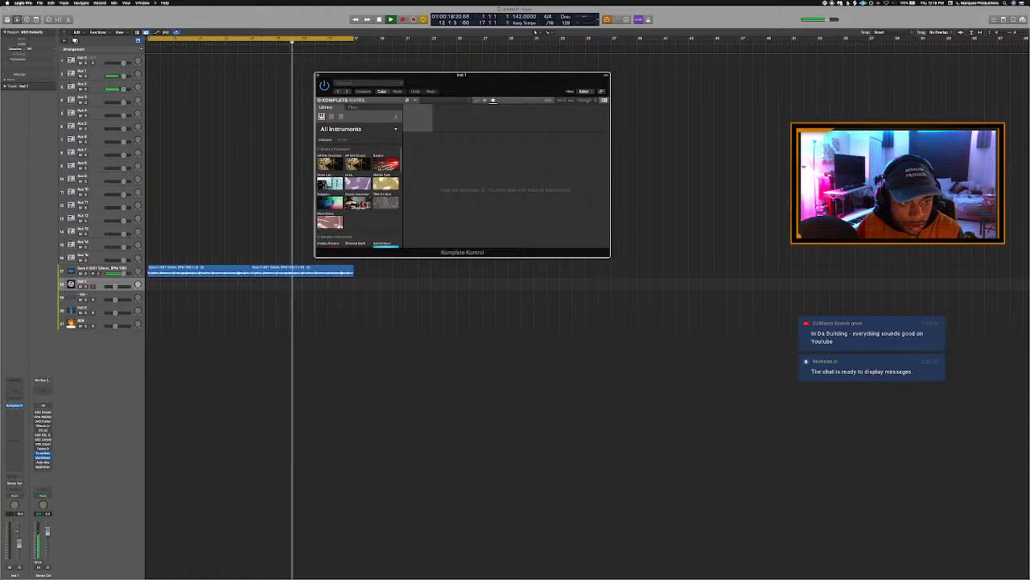
scroll(362, 183, "down", 5)
scroll(361, 183, "up", 3)
scroll(361, 183, "up", 4)
scroll(386, 171, "up", 3)
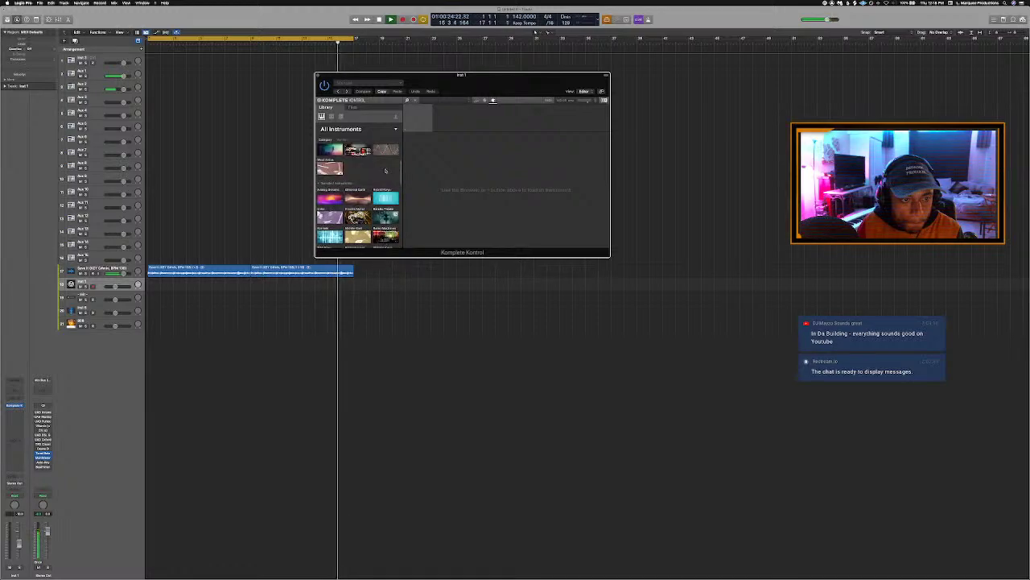
left_click(387, 196)
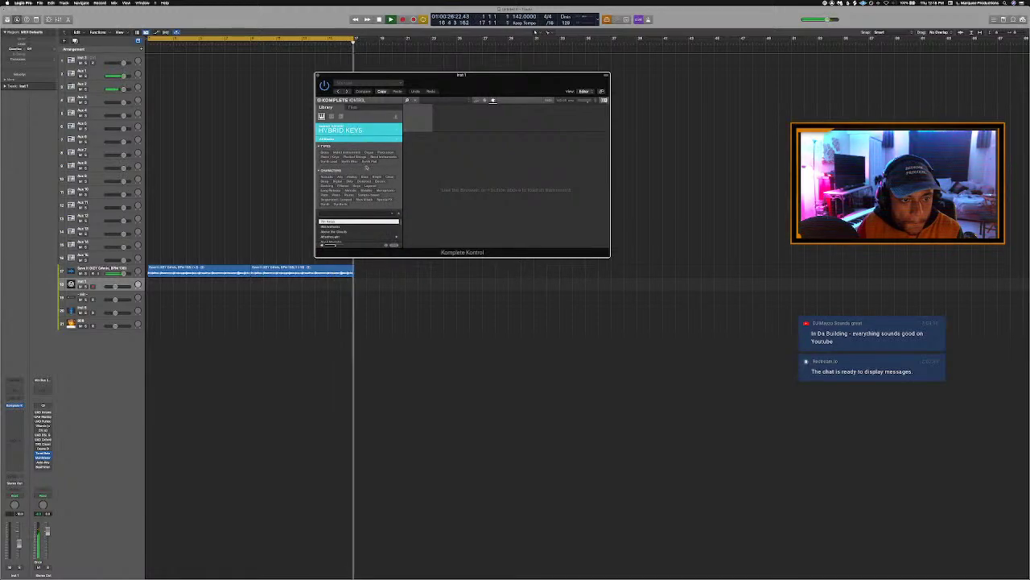
left_click(347, 152)
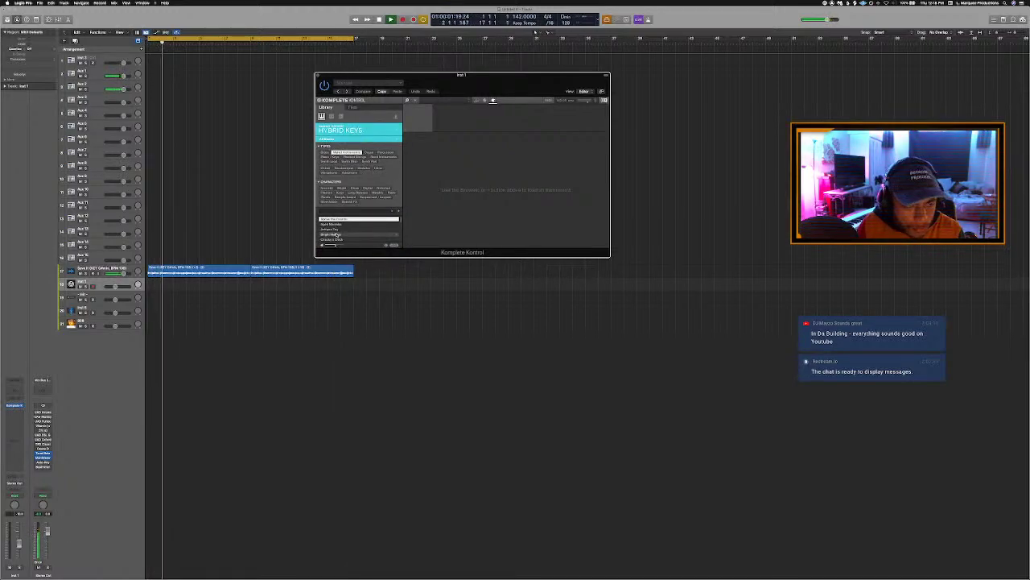
Load a mallet preset in Hybrid Keys and audition other presets from the filtered list against the playing loop.
scroll(335, 241, "down", 3)
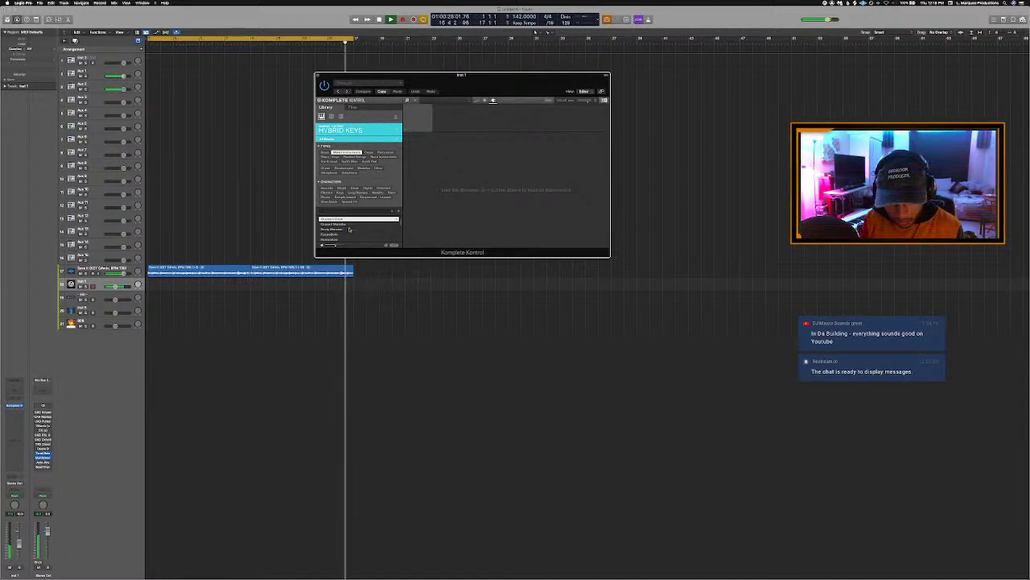
left_click(349, 229)
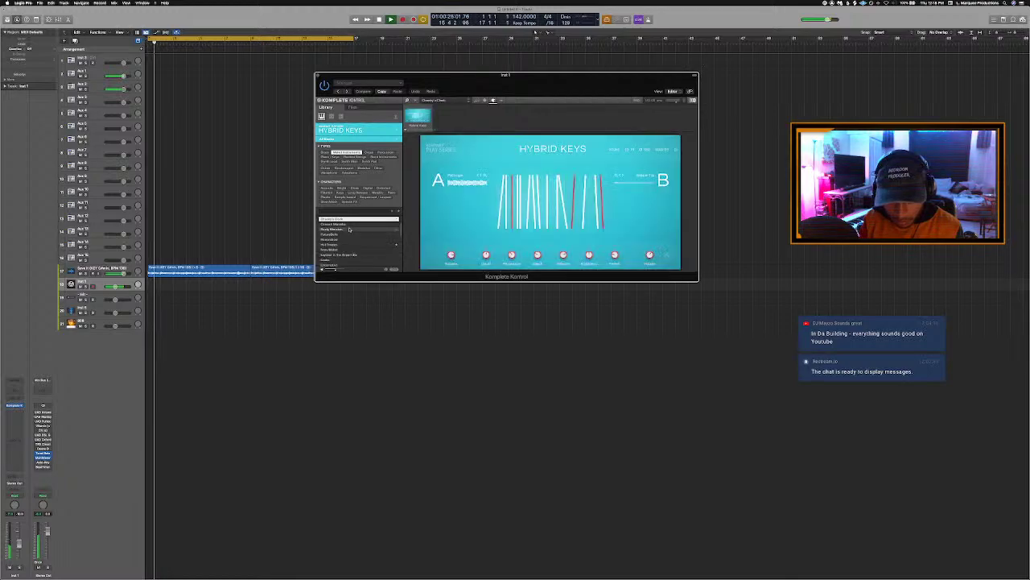
left_click(348, 230)
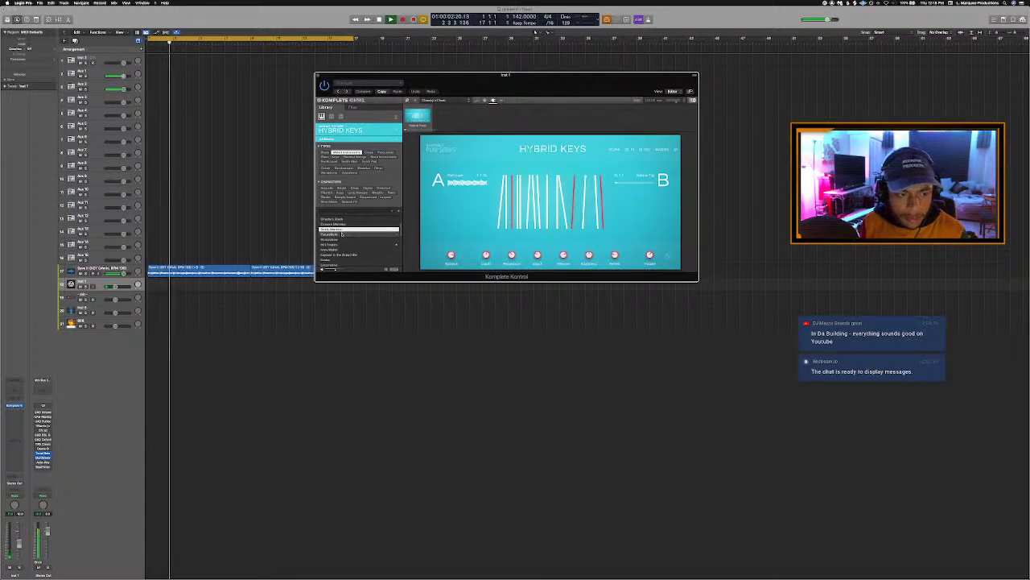
left_click(342, 234)
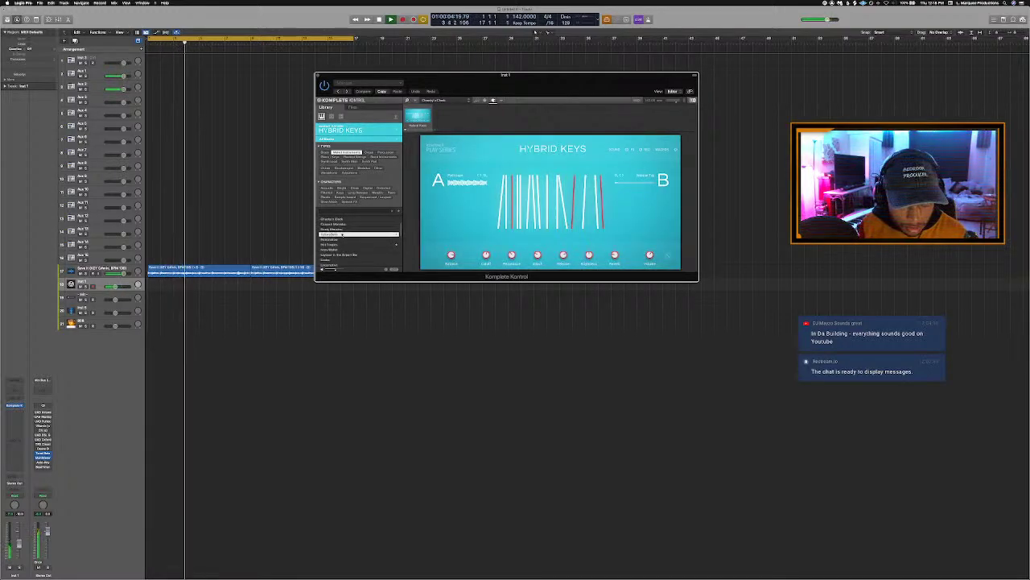
left_click(339, 244)
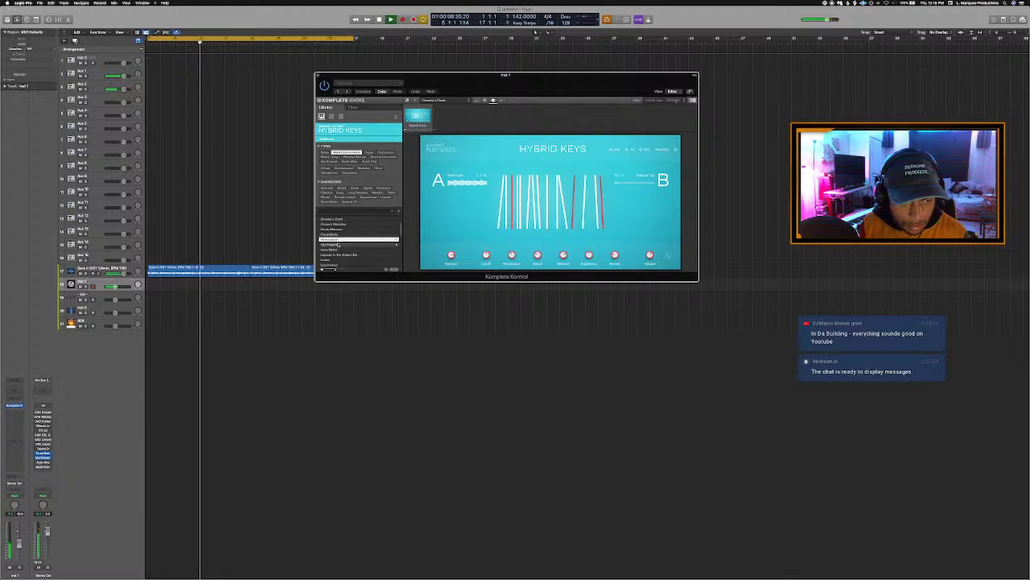
left_click(336, 249)
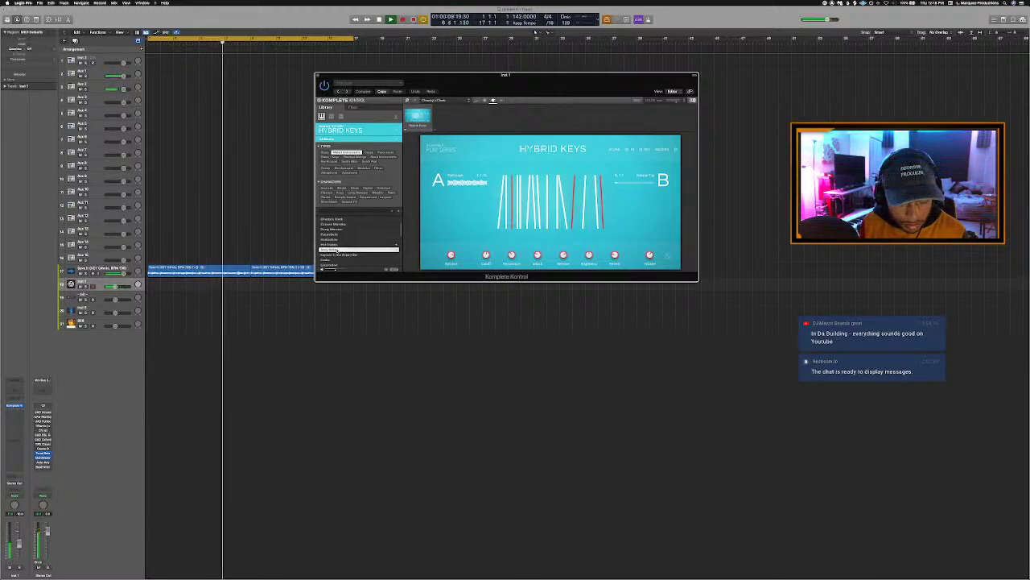
left_click(343, 254)
scroll(345, 256, "down", 3)
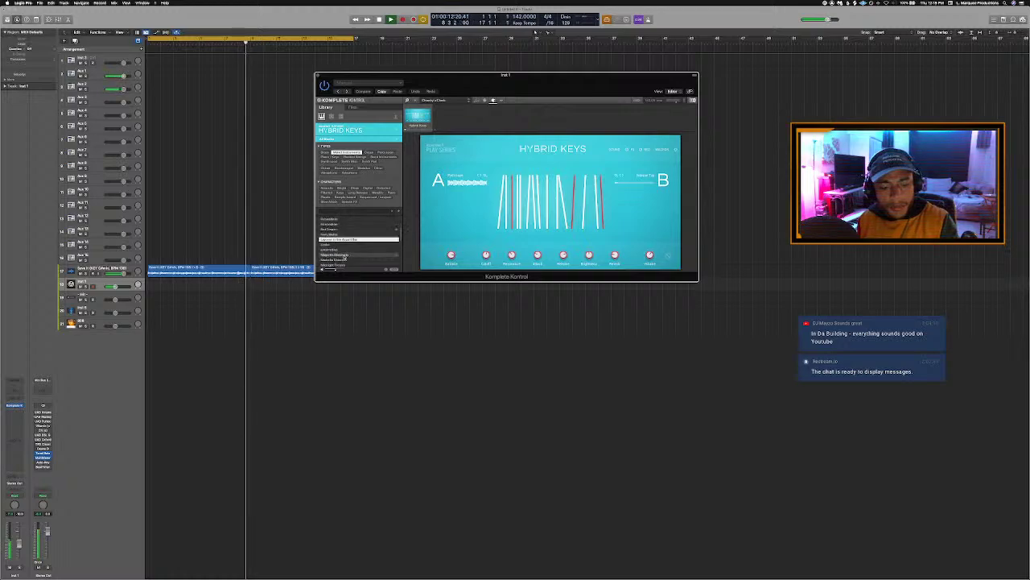
left_click(329, 235)
left_click(334, 231)
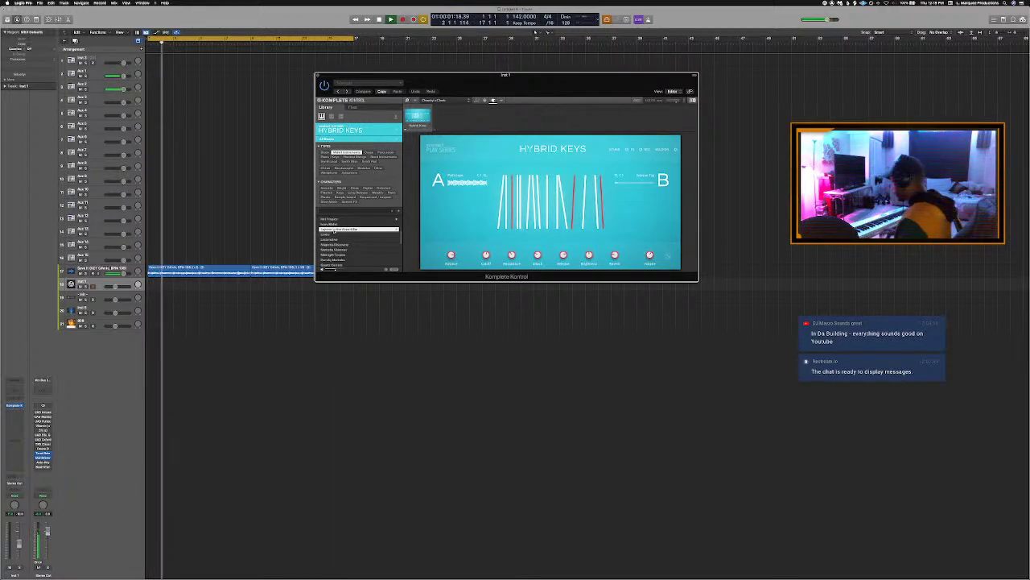
Audition more mallet presets in Hybrid Keys against the playing loop and load one from further down the filtered list.
key("space")
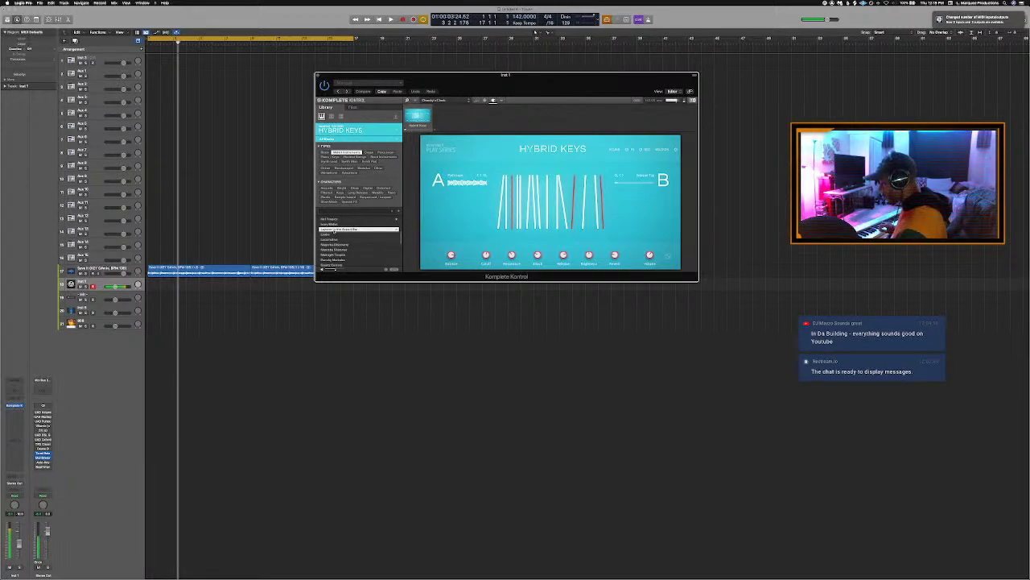
key("space")
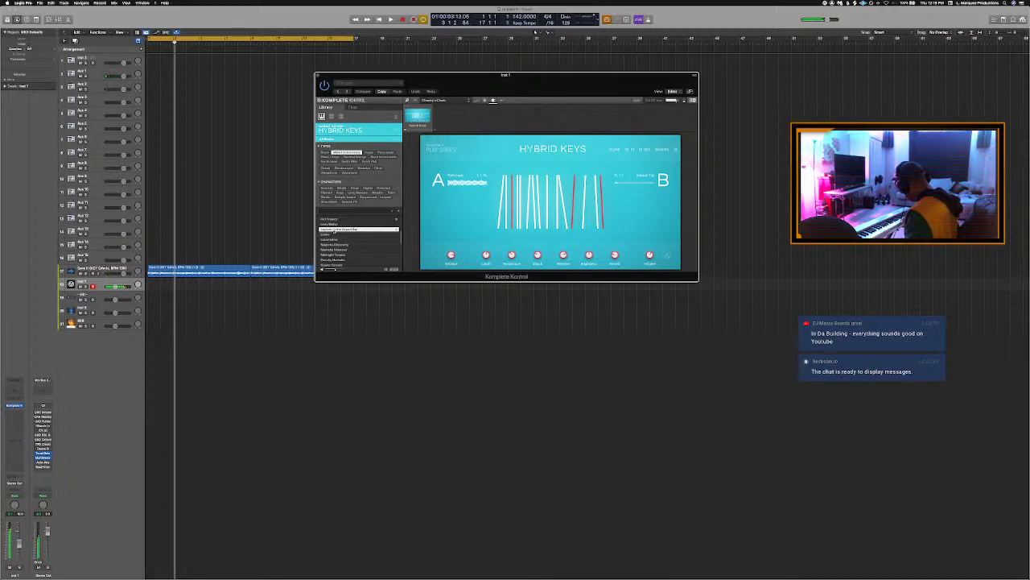
key("space")
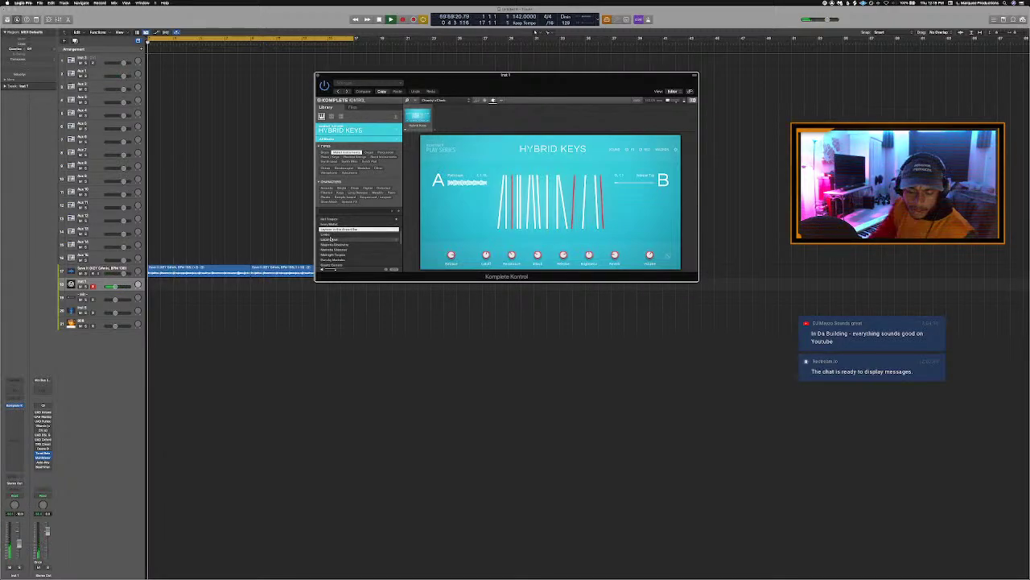
left_click(331, 235)
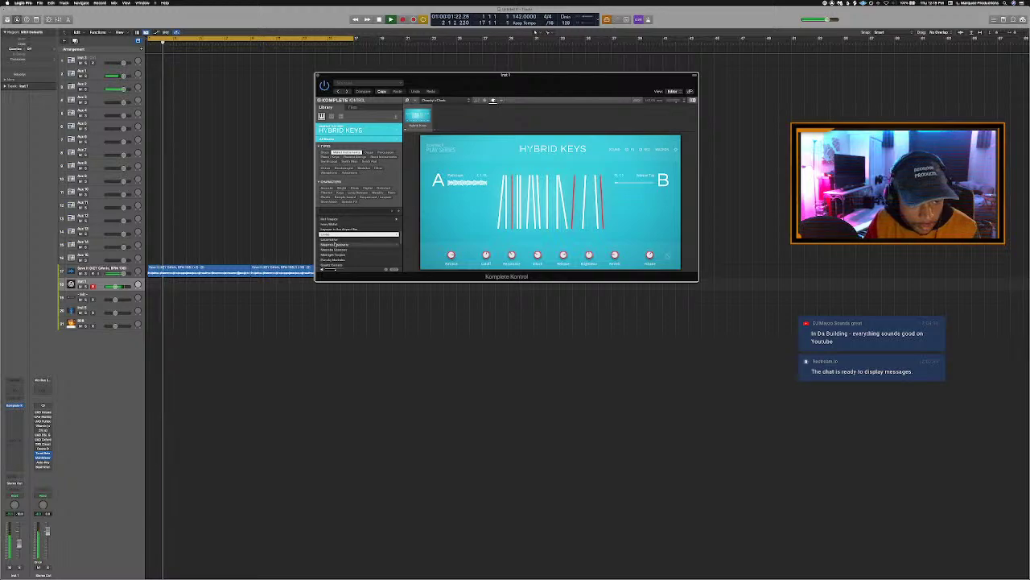
left_click(334, 244)
left_click(338, 250)
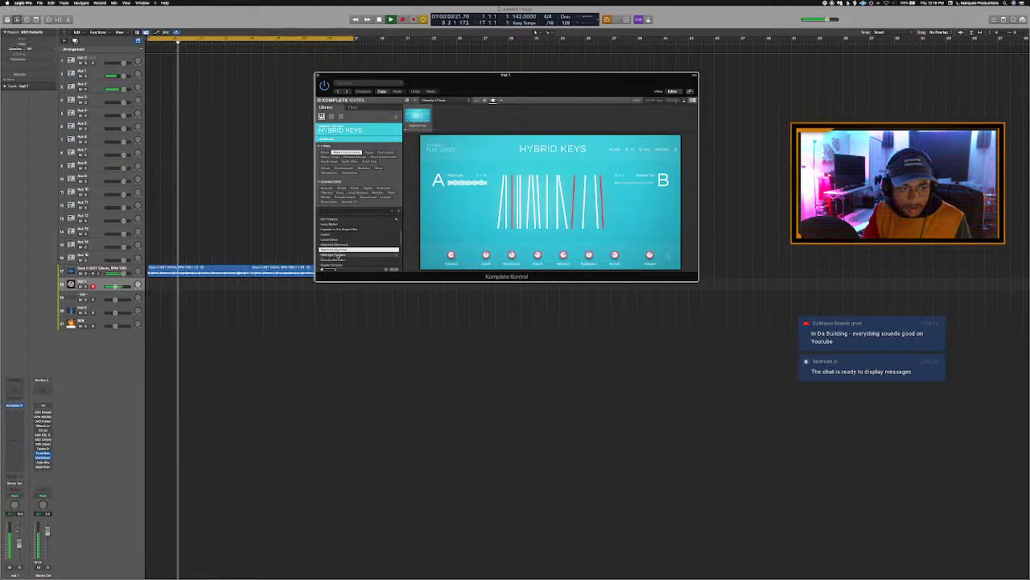
left_click(338, 254)
scroll(340, 255, "down", 1)
left_click(341, 255)
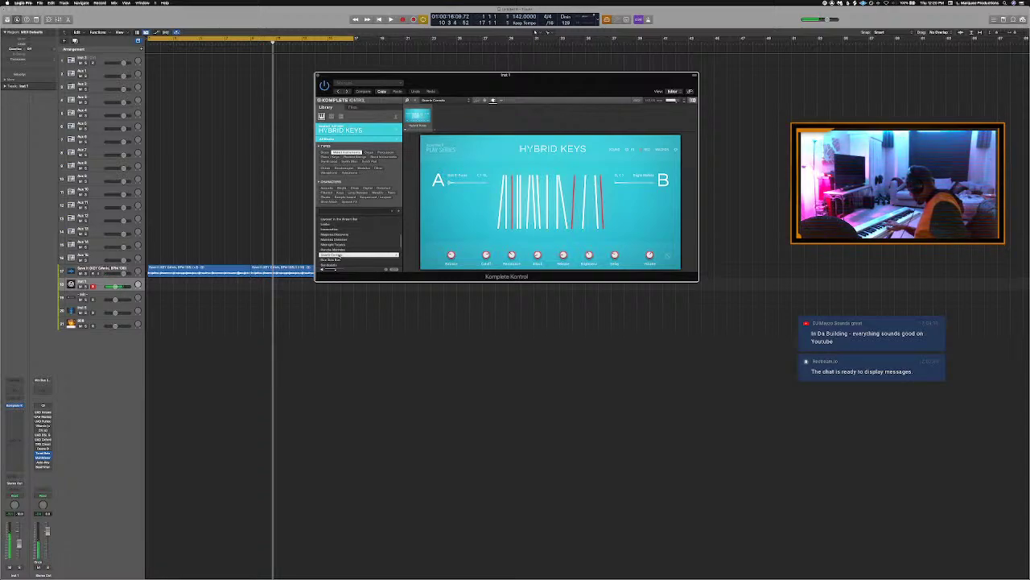
Capture the melody played over the loop as a MIDI region on Inst 1 and fit it to the first eight bars.
key("space")
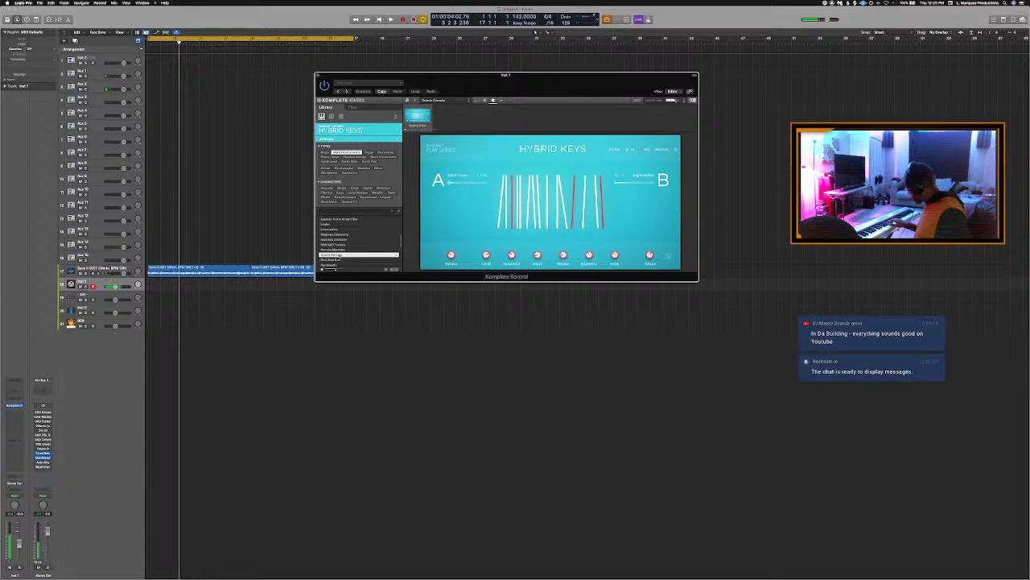
key("space")
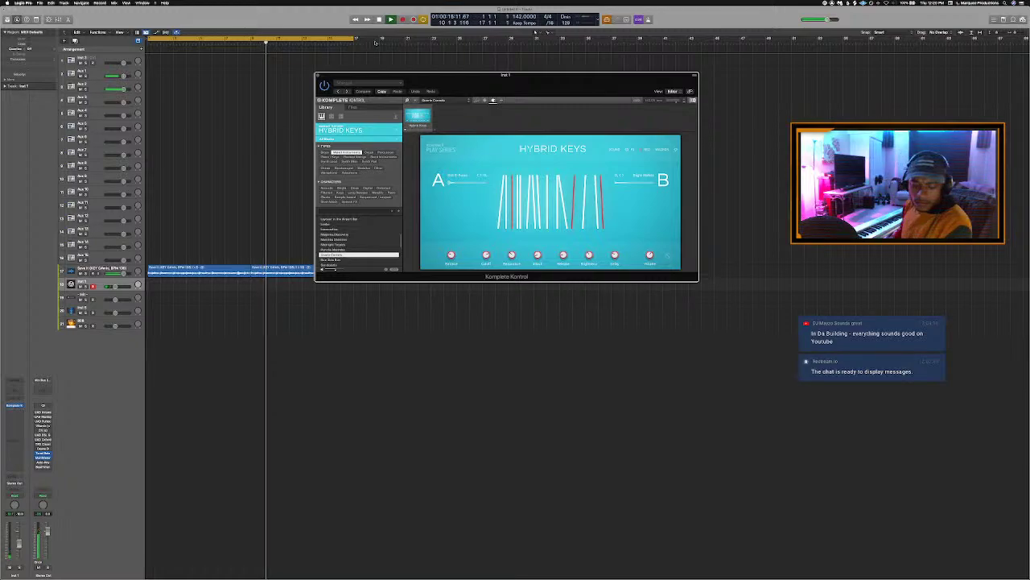
left_click(414, 19)
left_click(299, 287)
left_click_drag(160, 287, 148, 287)
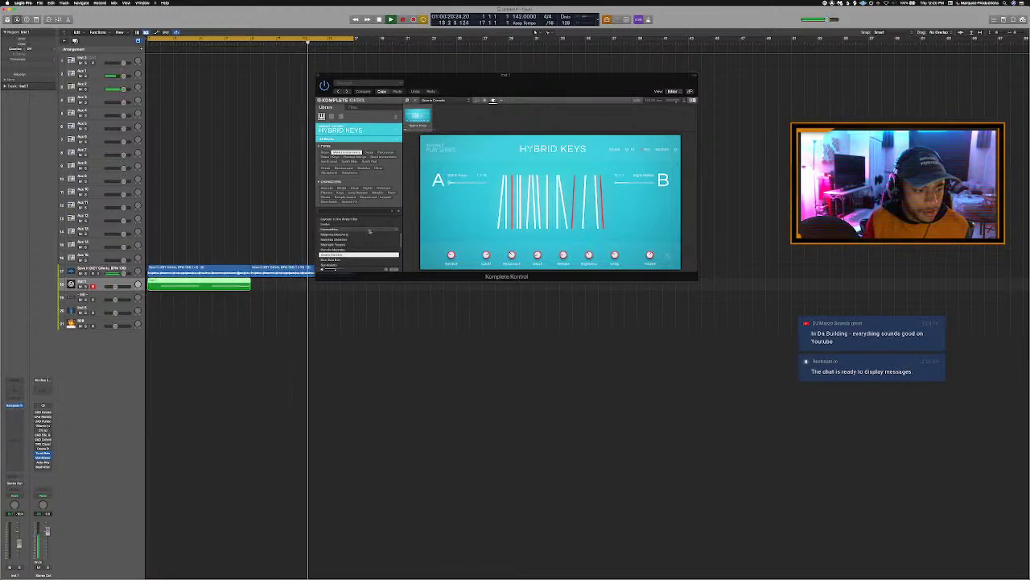
Load a different mallet preset in Hybrid Keys for the melody and raise the Inst 1 track volume slightly.
left_click(337, 260)
scroll(336, 260, "down", 3)
left_click(333, 235)
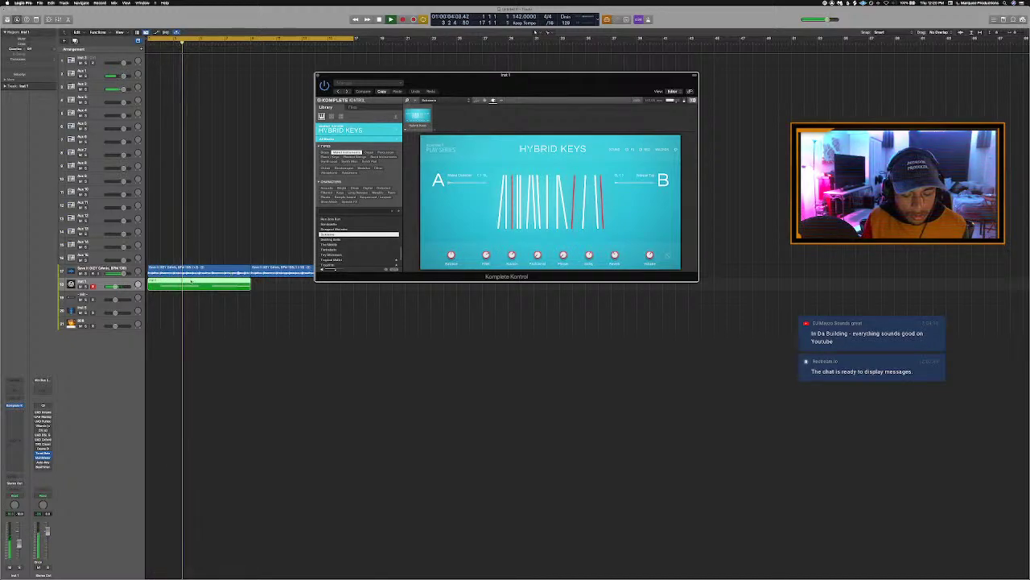
left_click(117, 286)
left_click(213, 287)
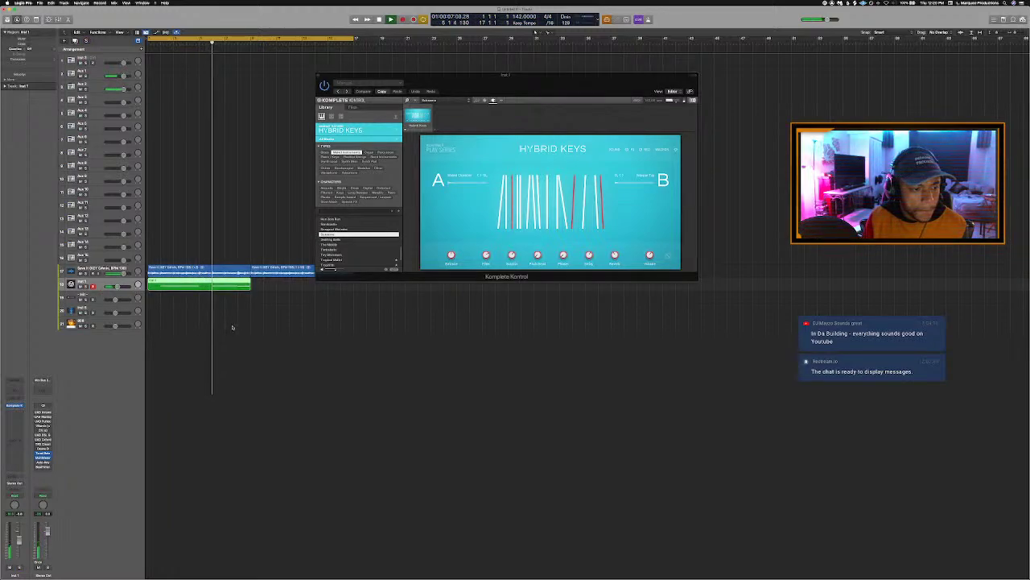
Transpose all notes of the Inst 1 region up an octave in the Piano Roll and loop the region across the song.
key("p")
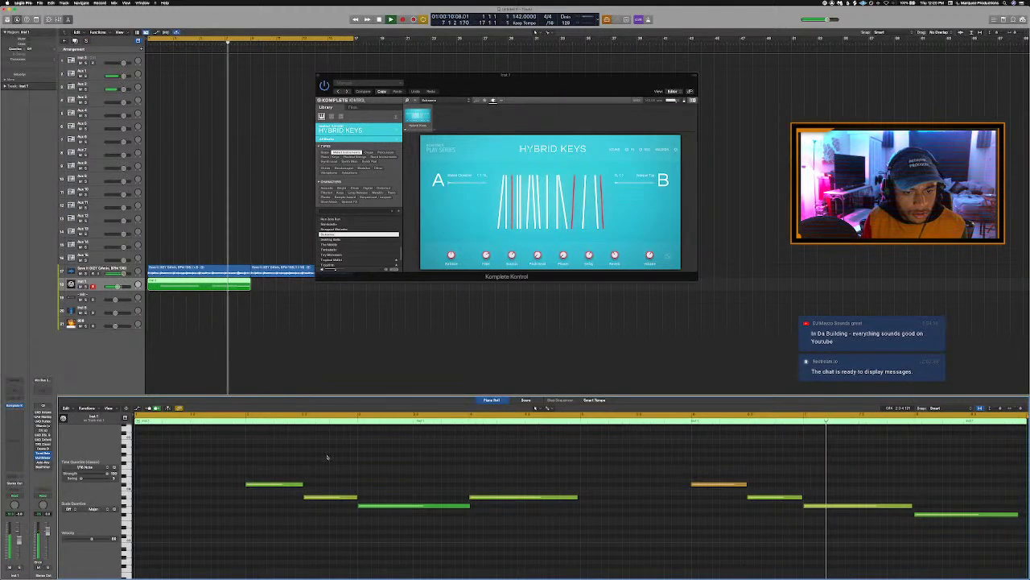
scroll(326, 457, "down", 3)
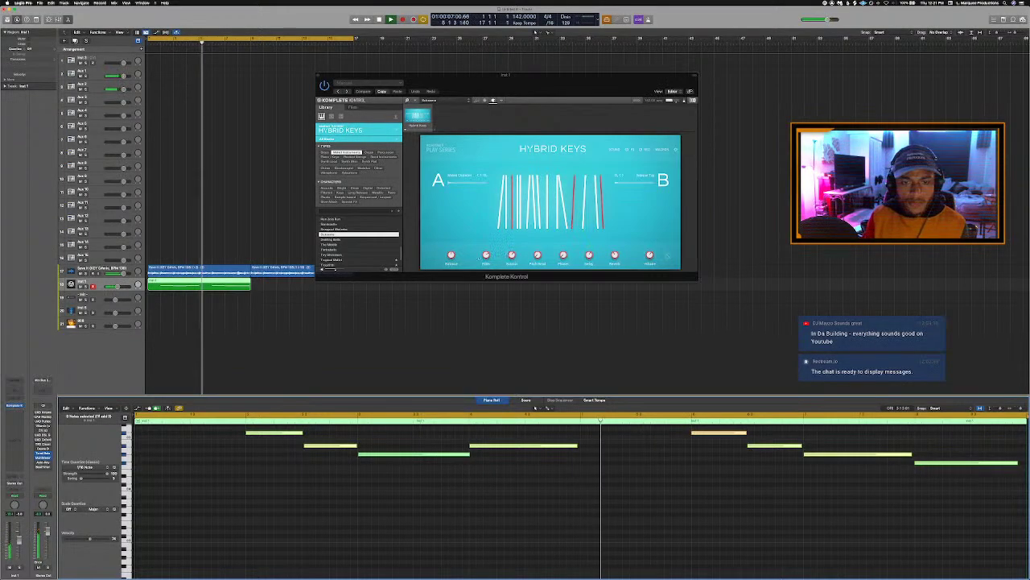
key("ctrl+s")
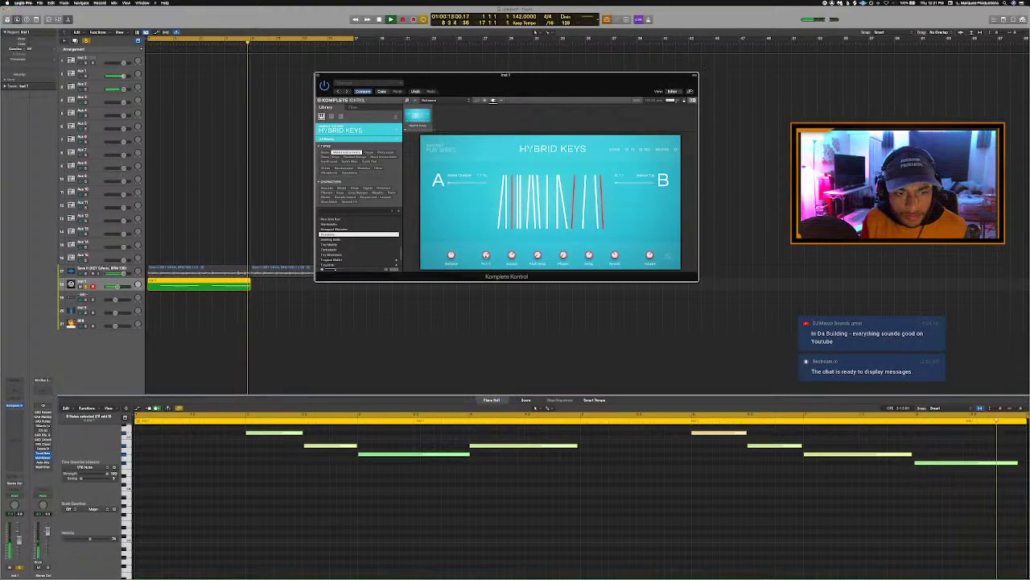
key("ctrl+s")
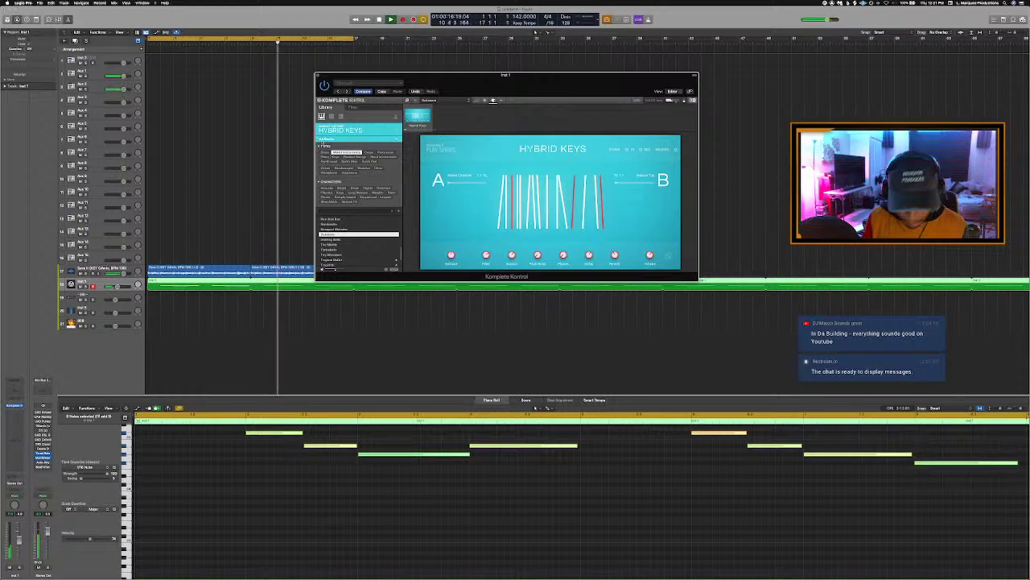
key("e")
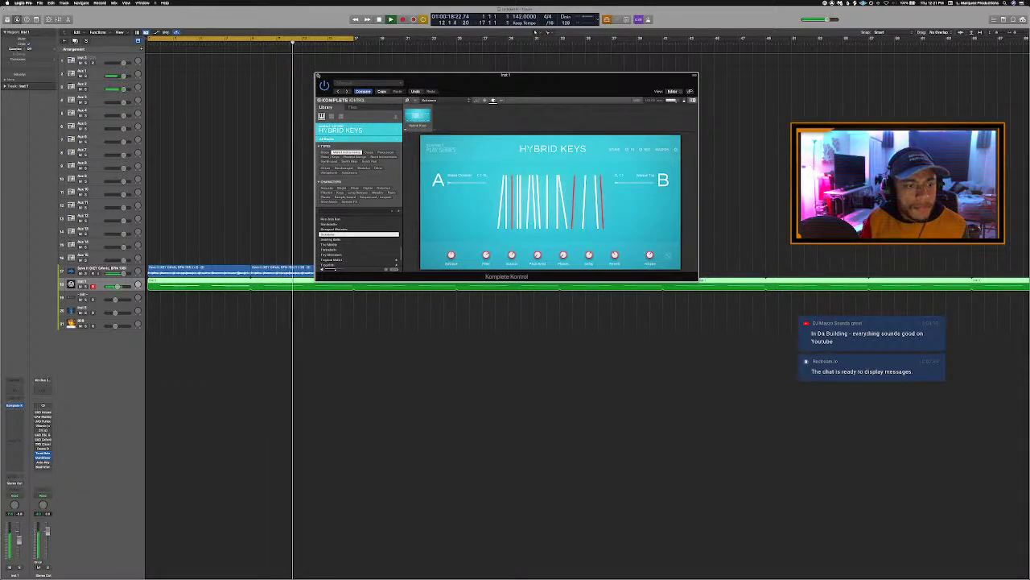
key("v")
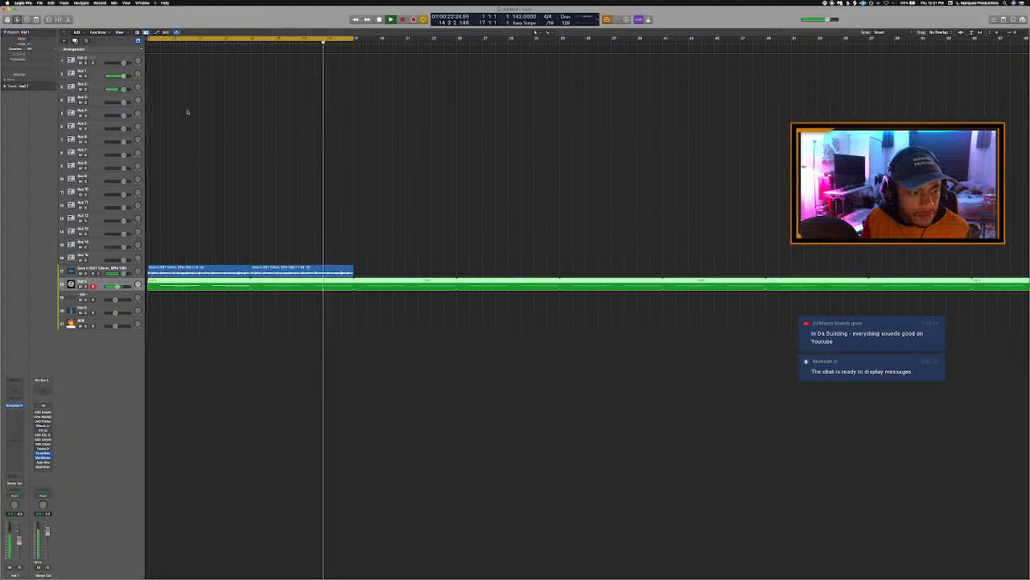
Open the Maschine 2 instrument on the first track, switch to Finder, and navigate to the Drum Samples folder.
left_click(101, 59)
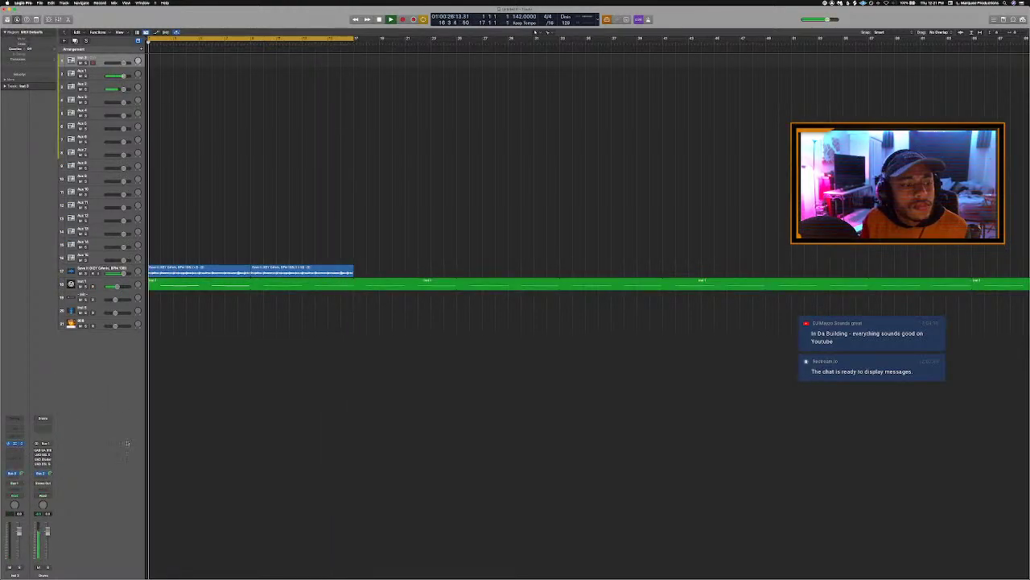
key("v")
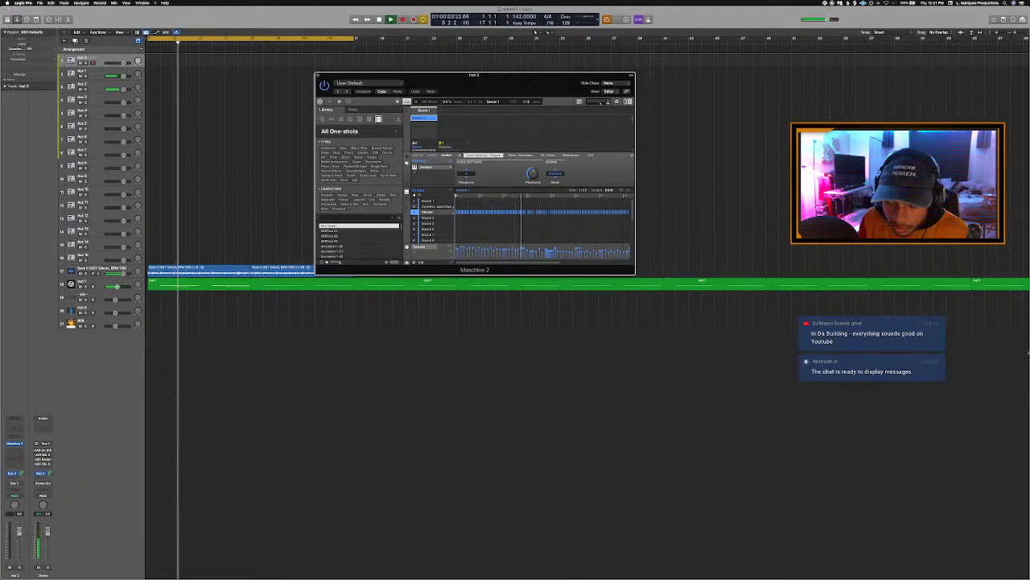
key("super+Tab")
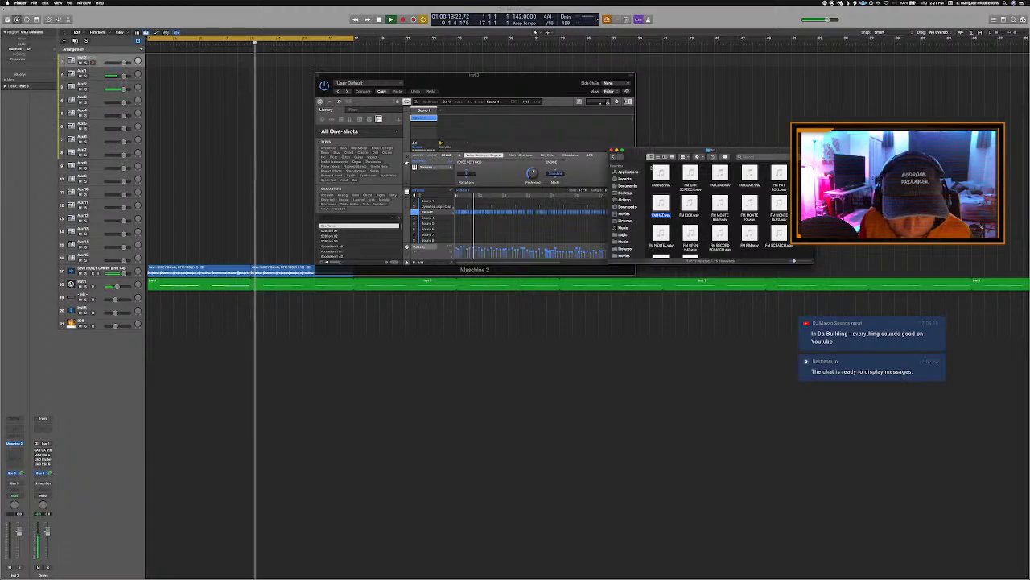
left_click(620, 159)
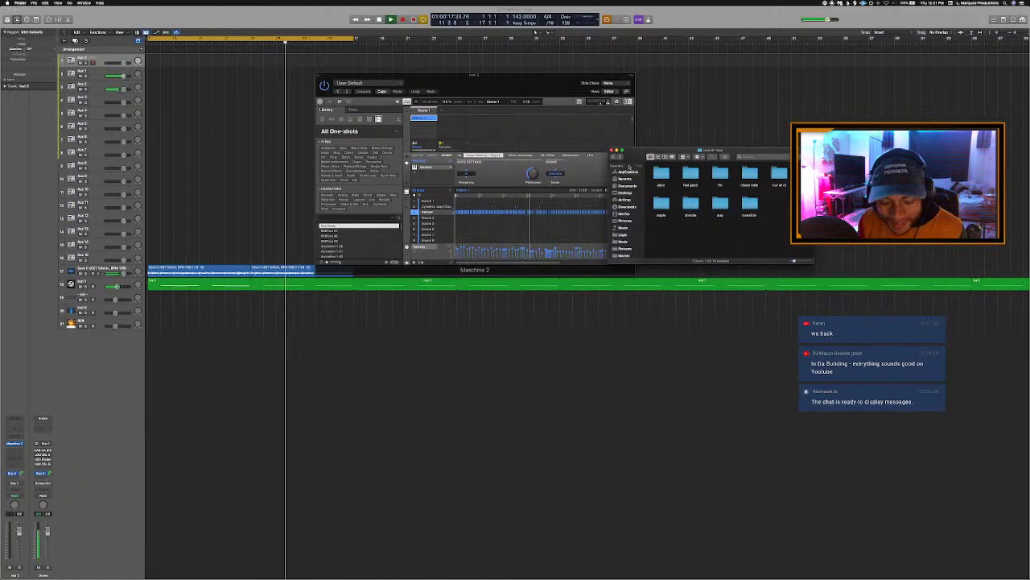
left_click(614, 157)
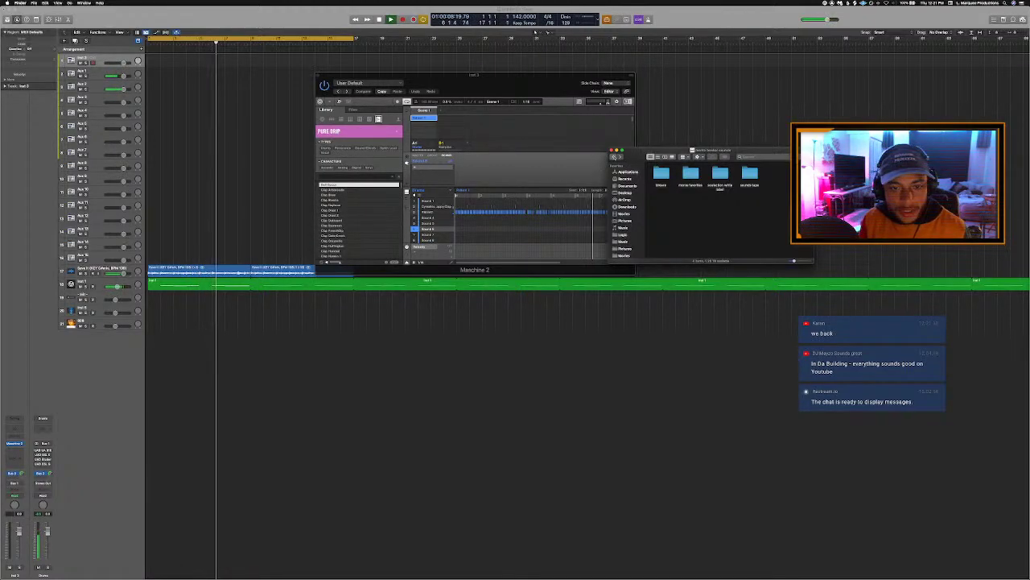
left_click(615, 156)
left_click(617, 156)
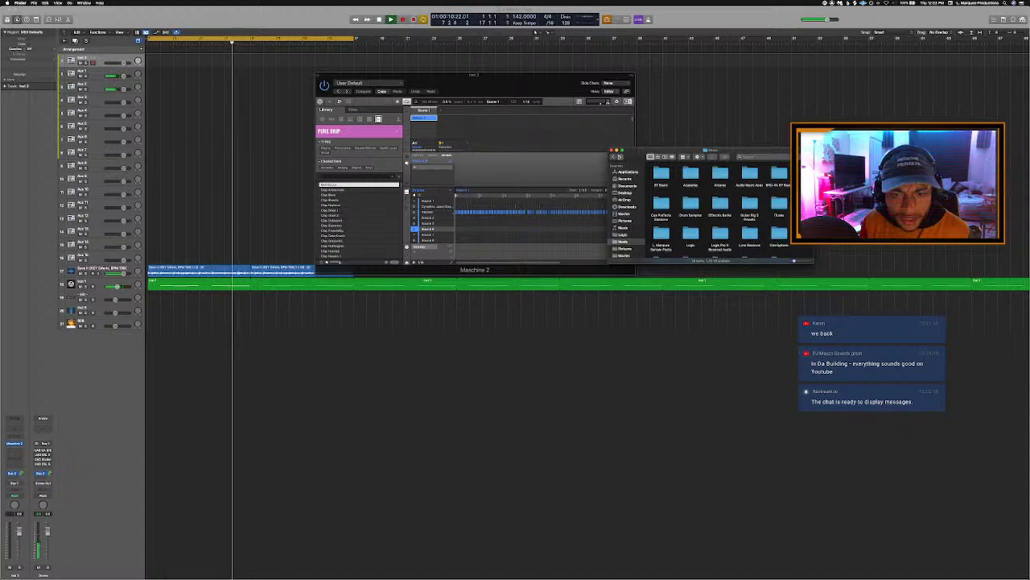
left_click(620, 156)
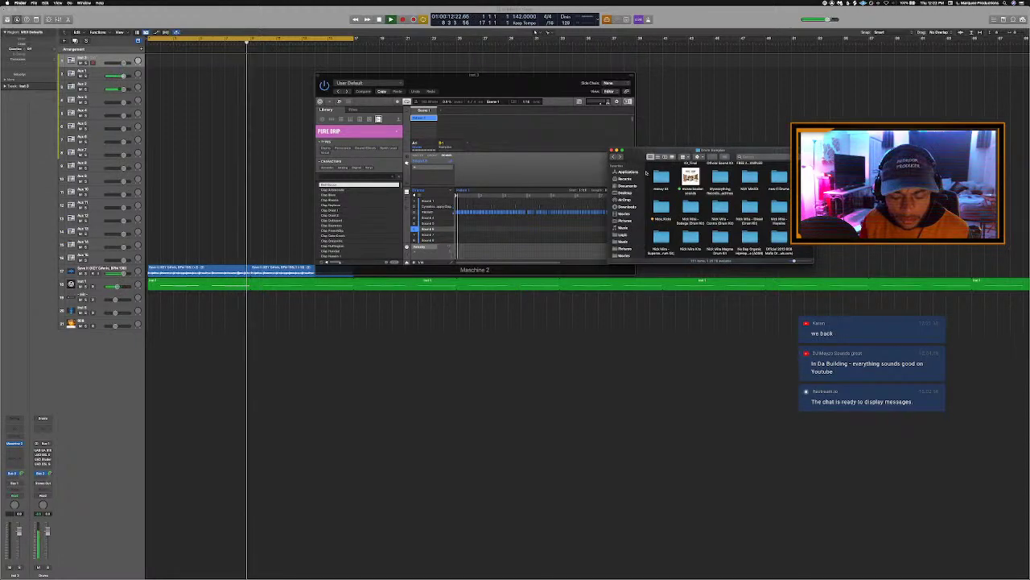
Find a Cymatics drum kit in Drum Samples, open the snares among its drum one-shots, and preview a snare sample.
scroll(699, 187, "up", 5)
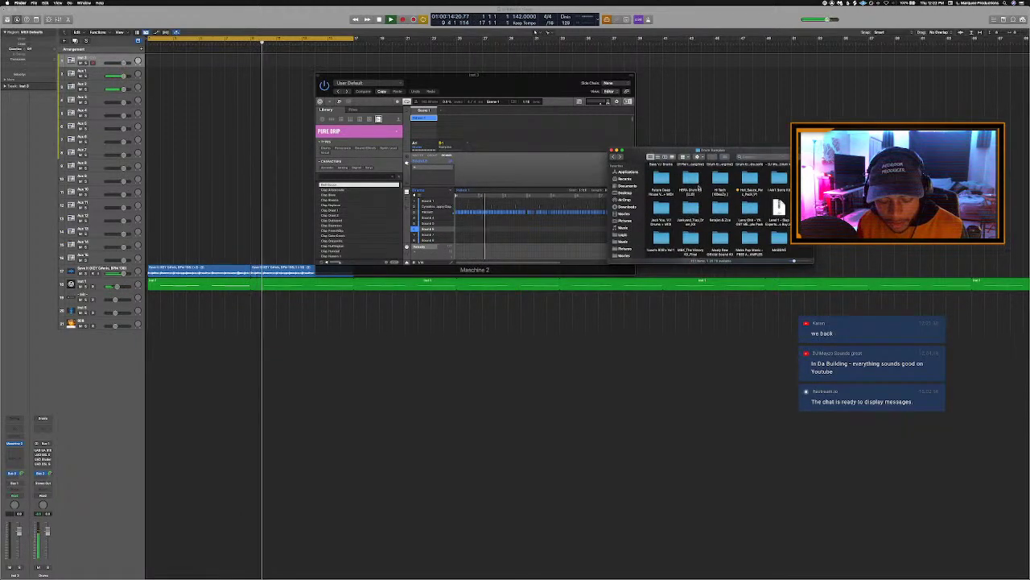
scroll(699, 187, "up", 5)
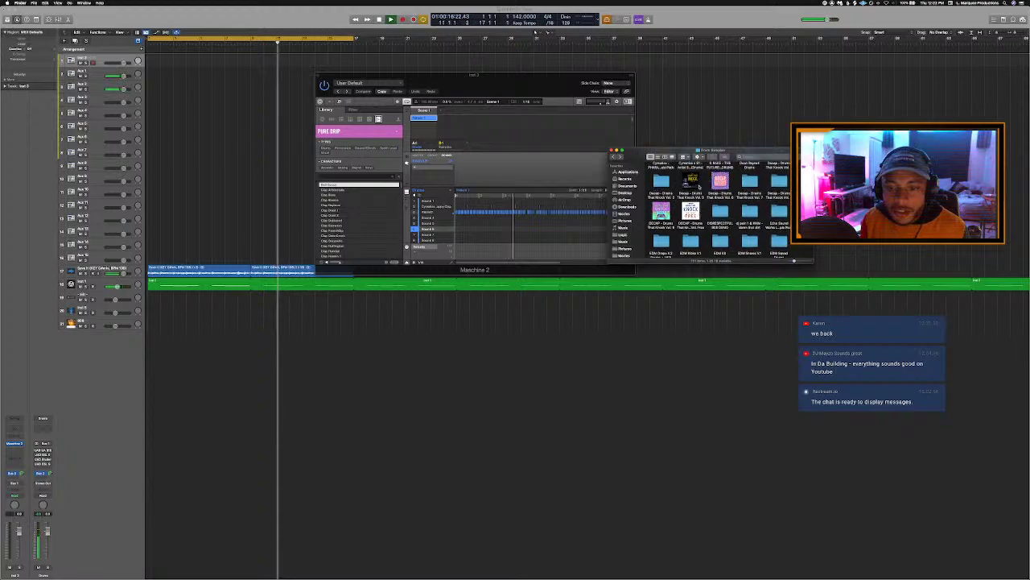
scroll(698, 186, "down", 1)
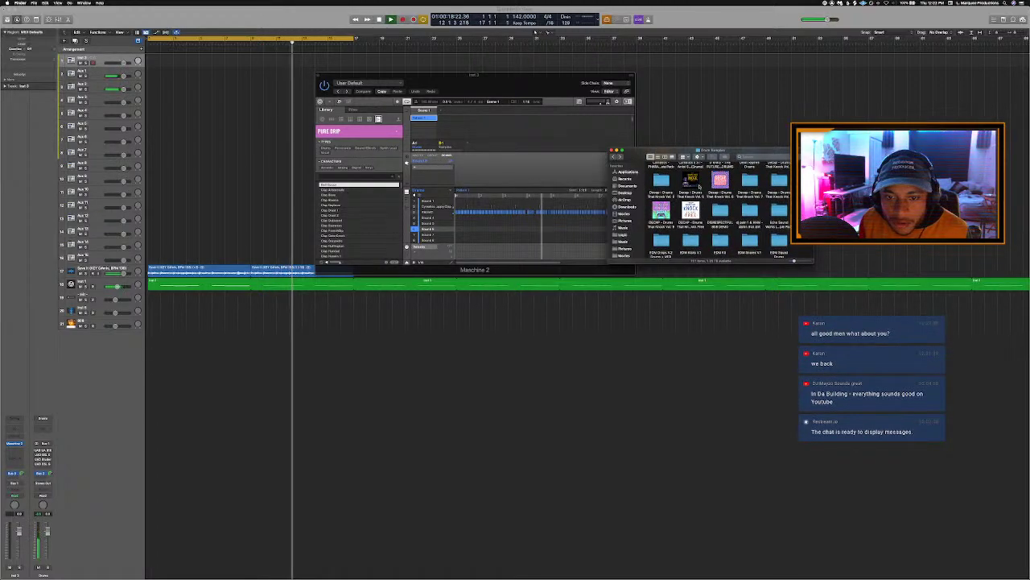
scroll(699, 186, "down", 3)
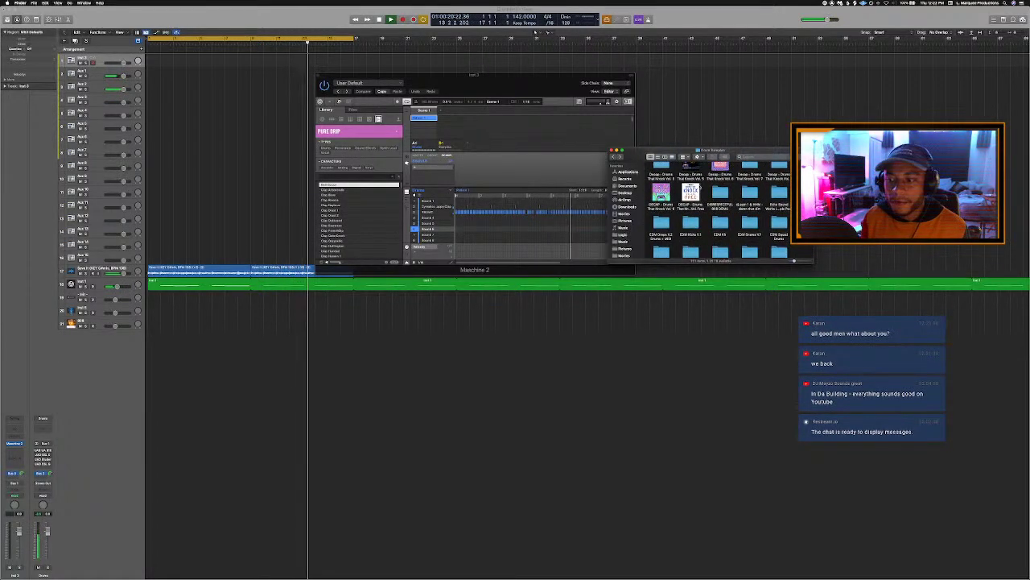
scroll(698, 186, "up", 2)
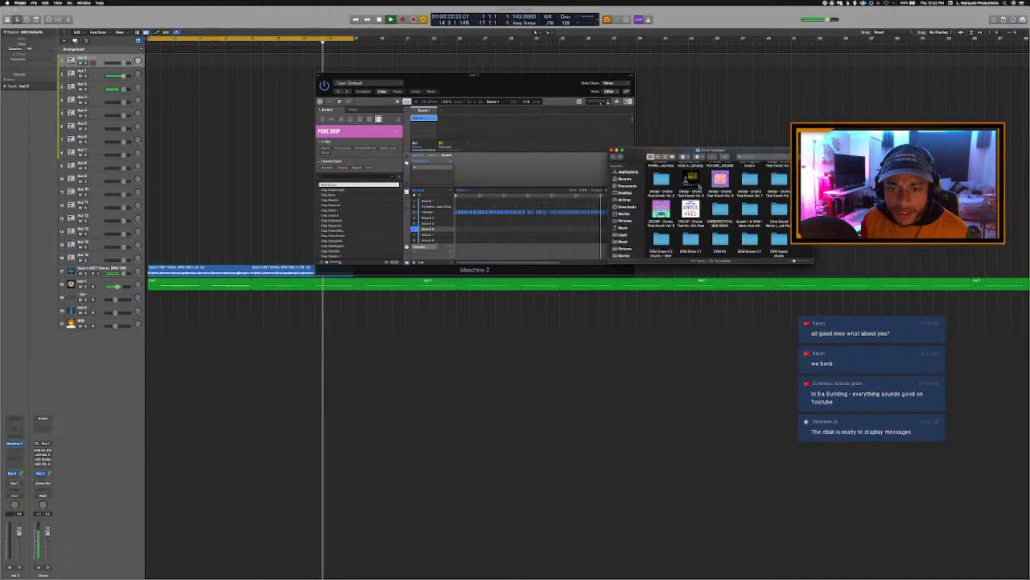
scroll(724, 187, "up", 3)
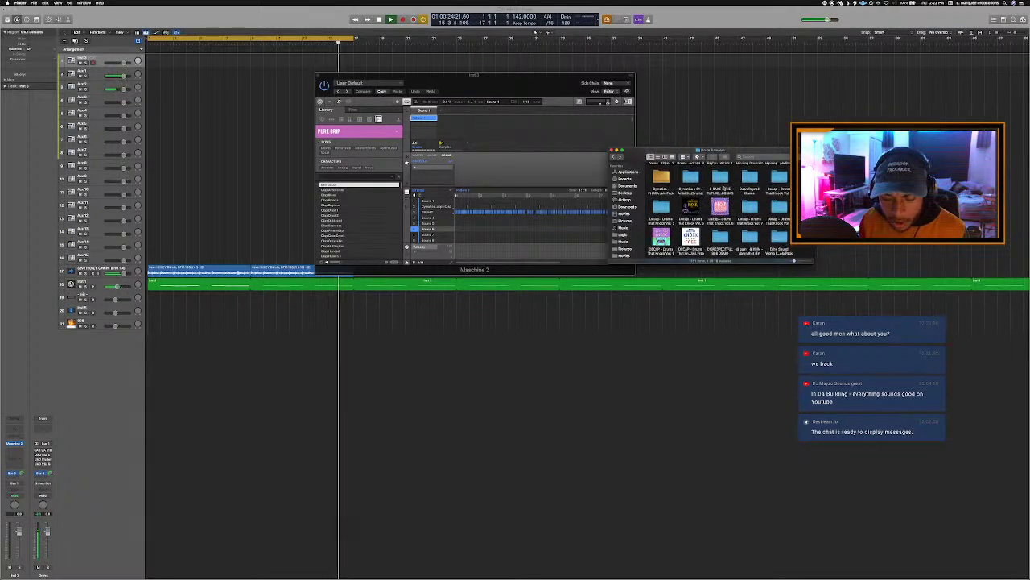
scroll(725, 188, "up", 5)
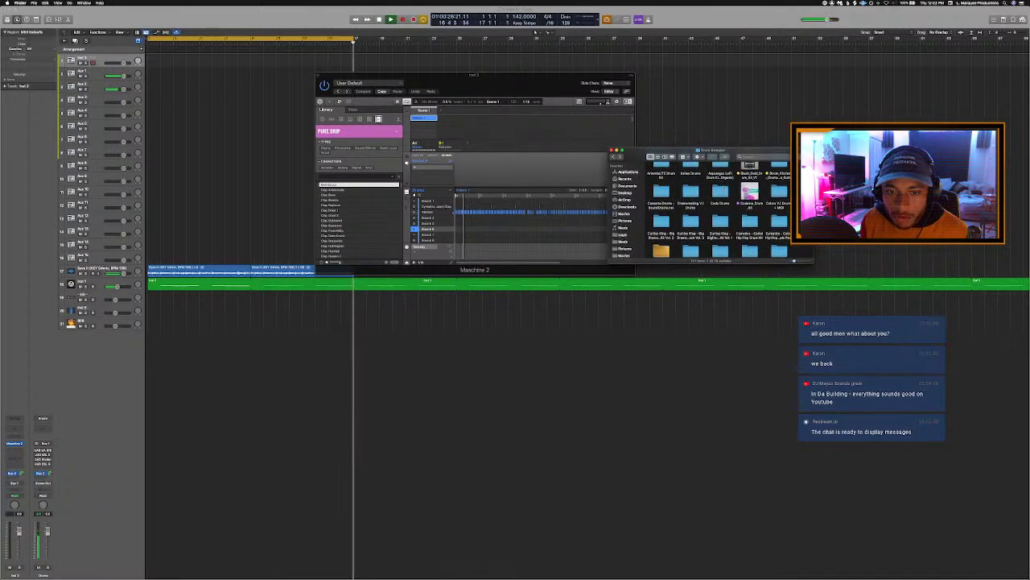
double_click(719, 193)
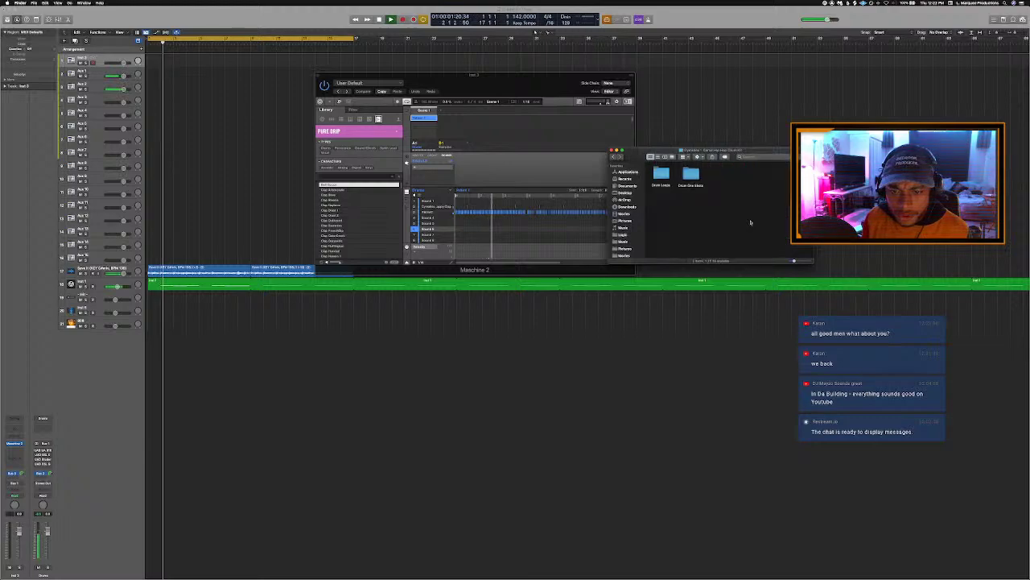
double_click(691, 176)
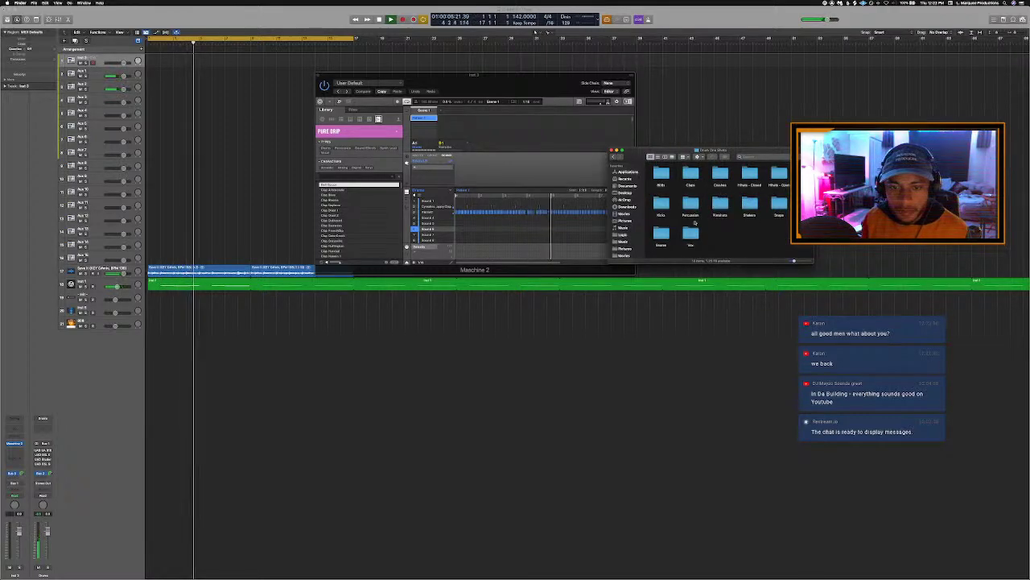
double_click(661, 235)
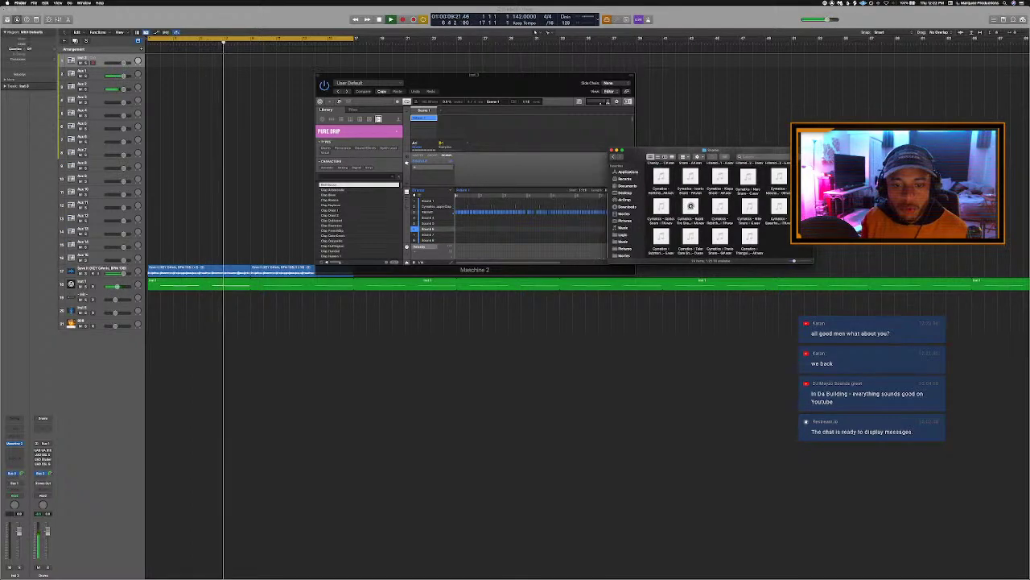
left_click(689, 206)
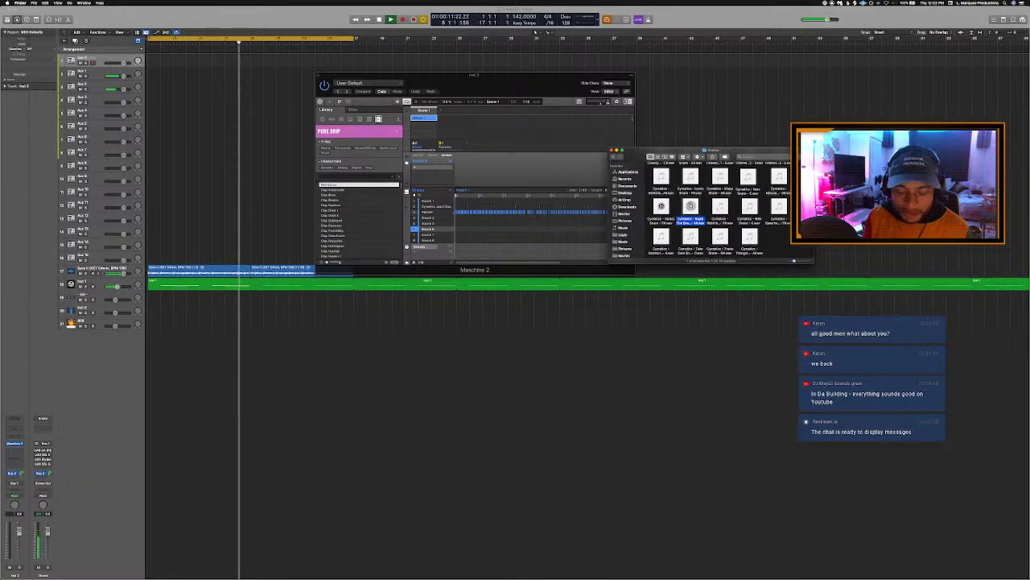
Preview the Cymatics snare one-shots one after another in the Finder folder.
left_click(662, 207)
left_click(720, 207)
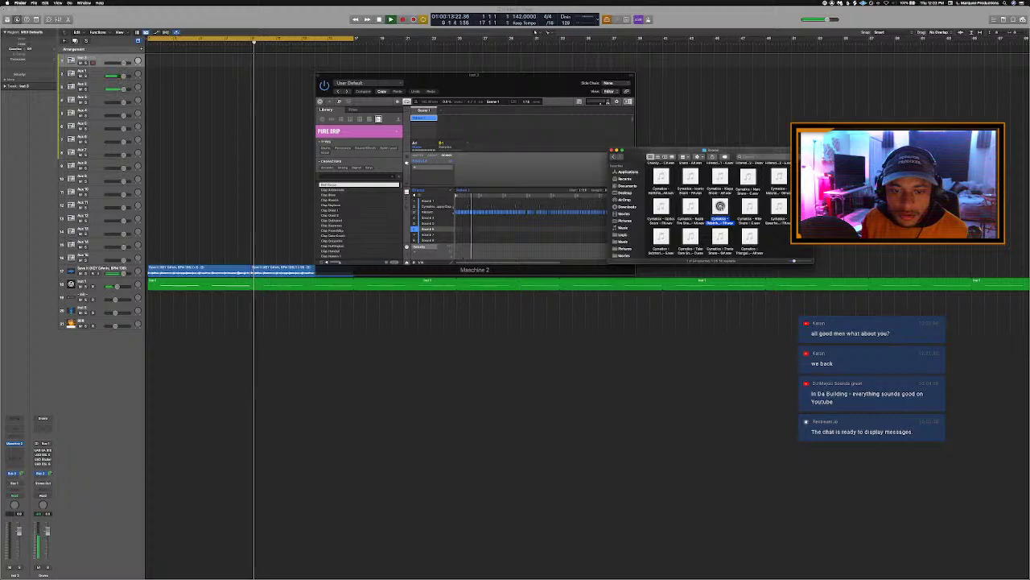
left_click(750, 207)
left_click(749, 236)
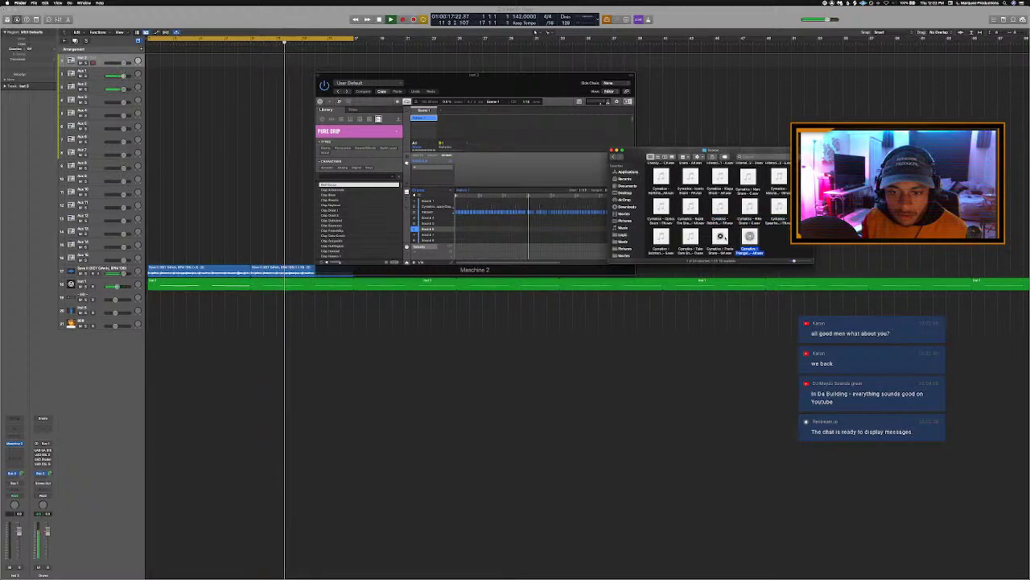
left_click(720, 236)
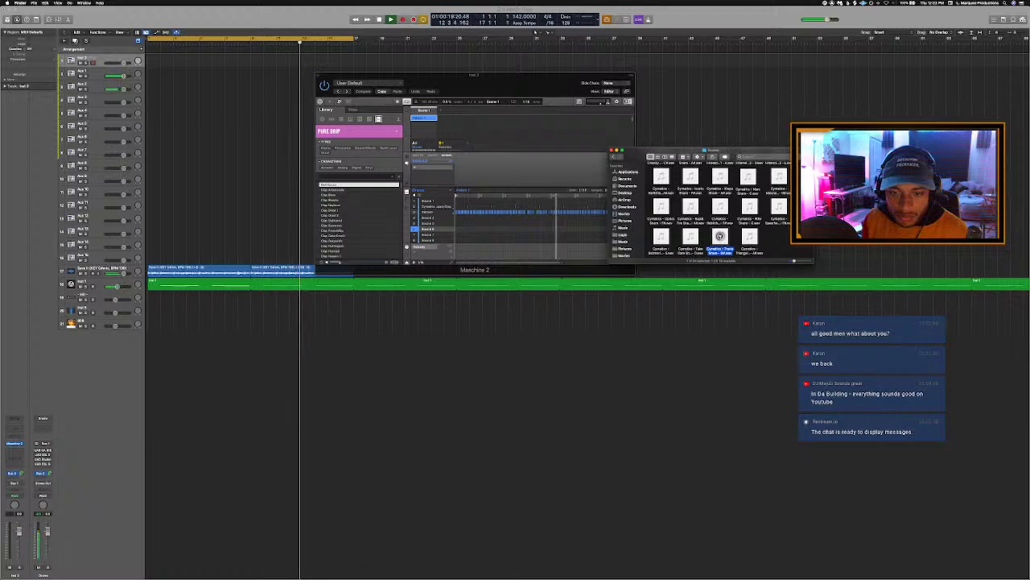
left_click(691, 236)
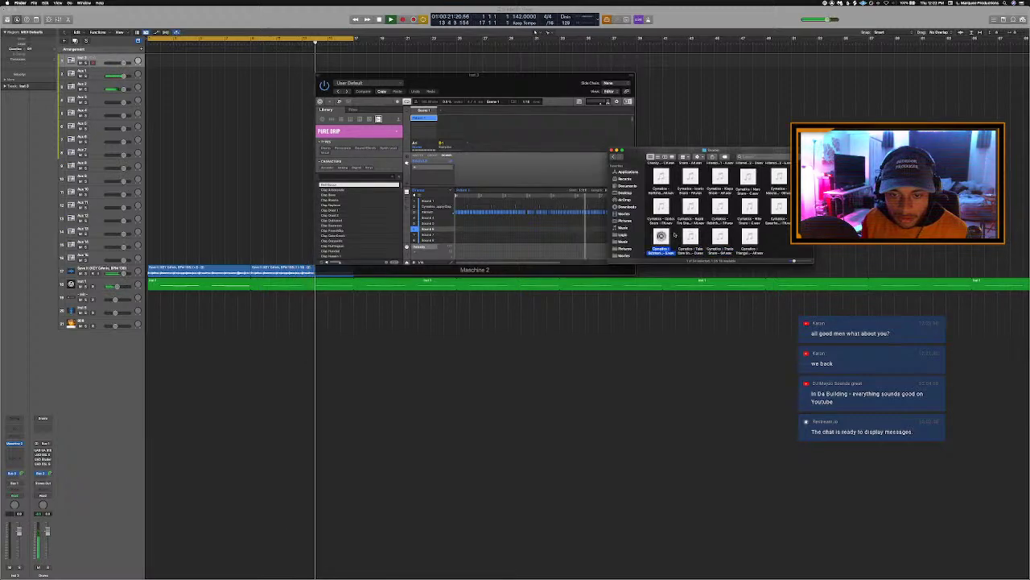
scroll(749, 221, "up", 3)
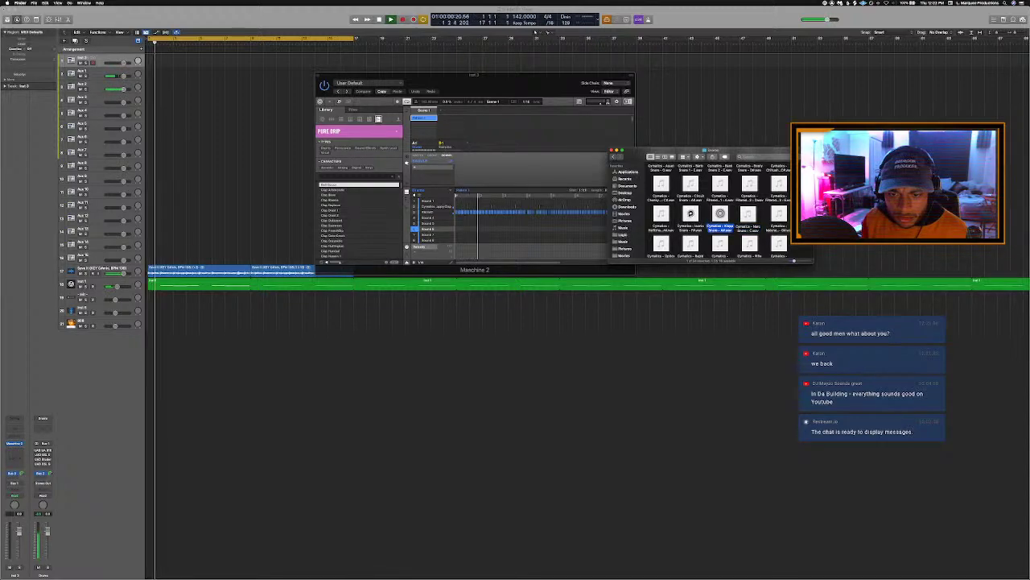
left_click(690, 215)
left_click(660, 214)
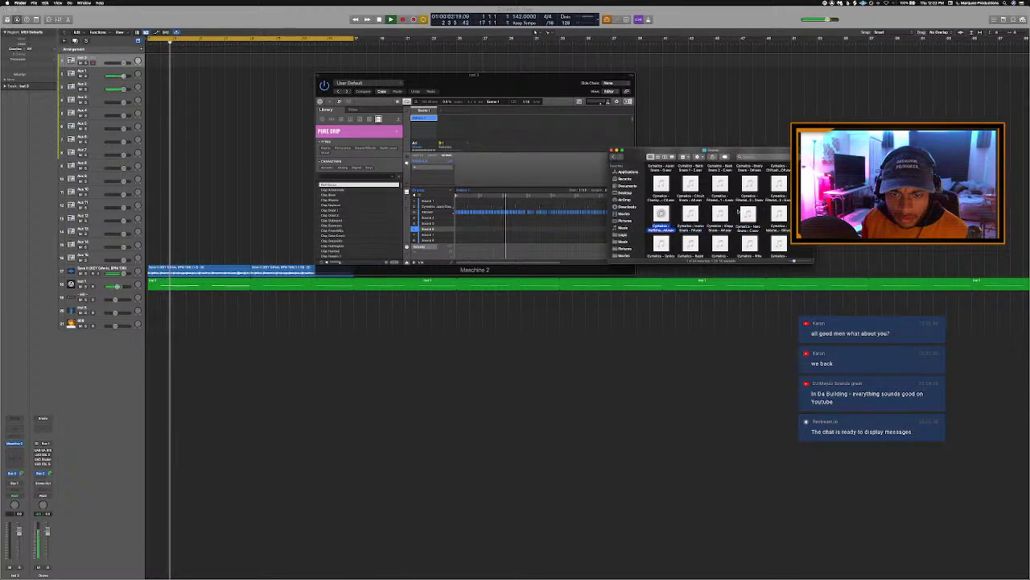
scroll(662, 216, "up", 1)
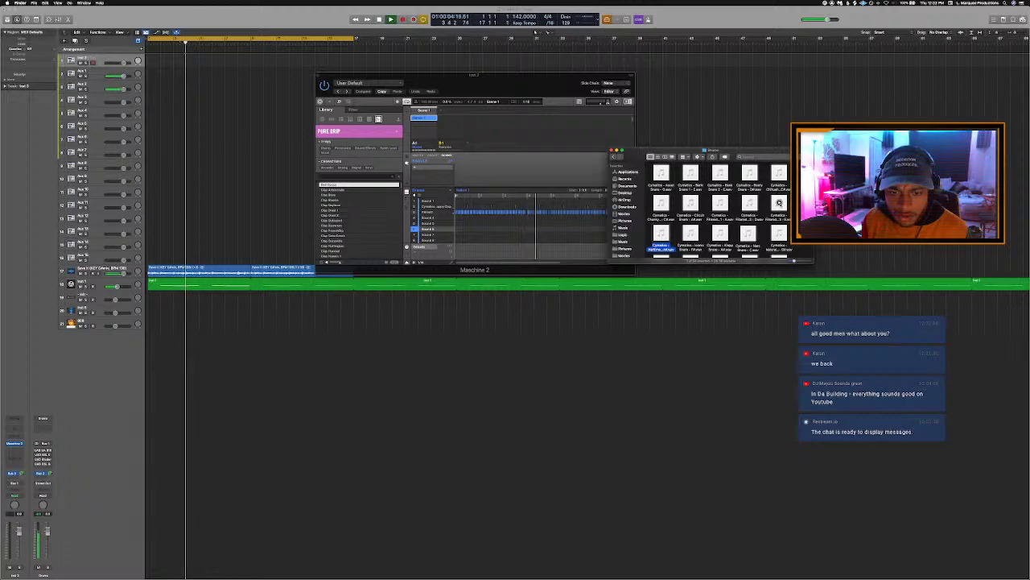
left_click(780, 203)
left_click(749, 203)
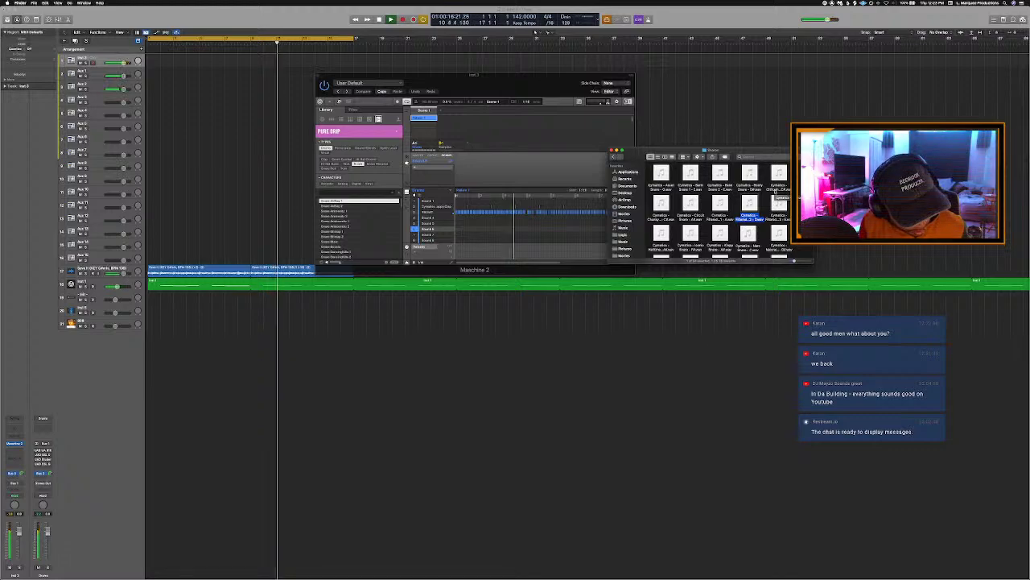
Audition the Pure Drip snares in the Maschine library and load one into the empty Sound 6 slot.
key("Down")
key("Down")
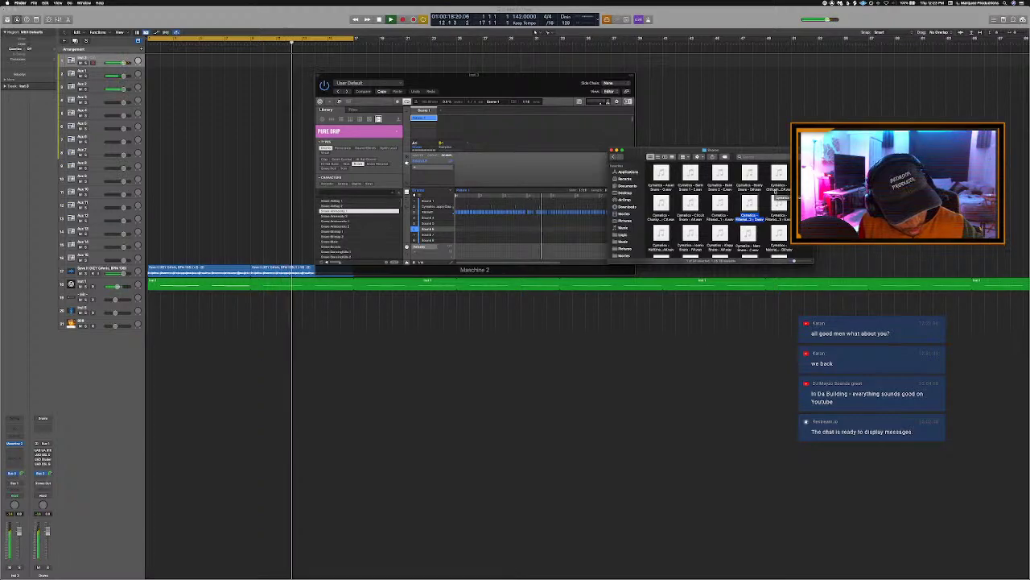
key("Down")
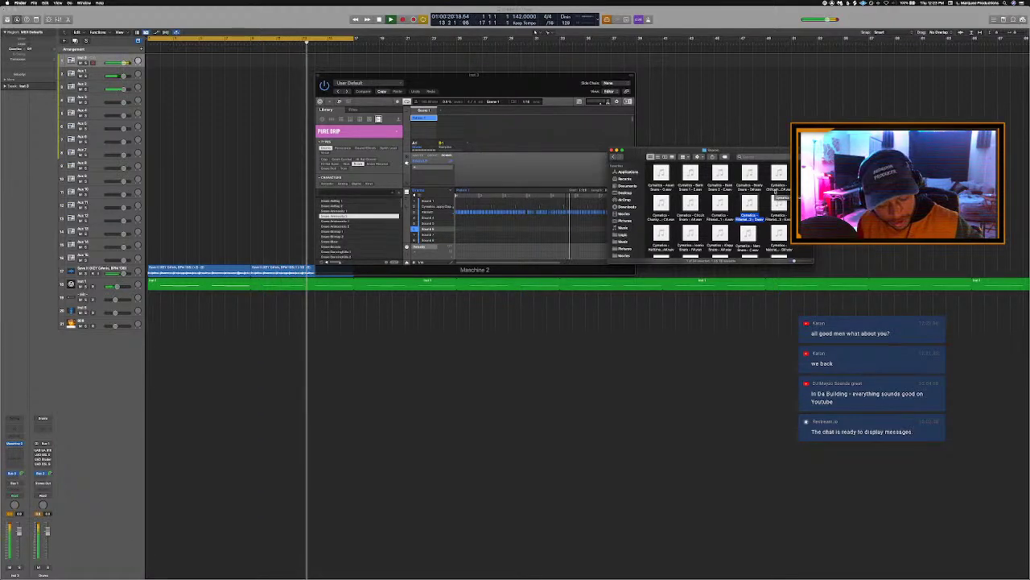
key("Down")
key("Down")
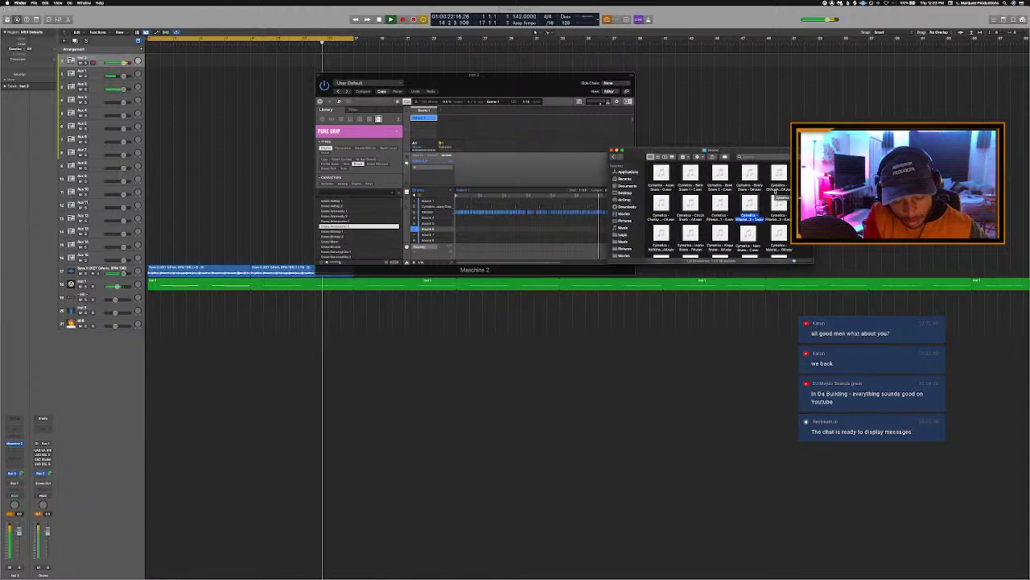
key("Down")
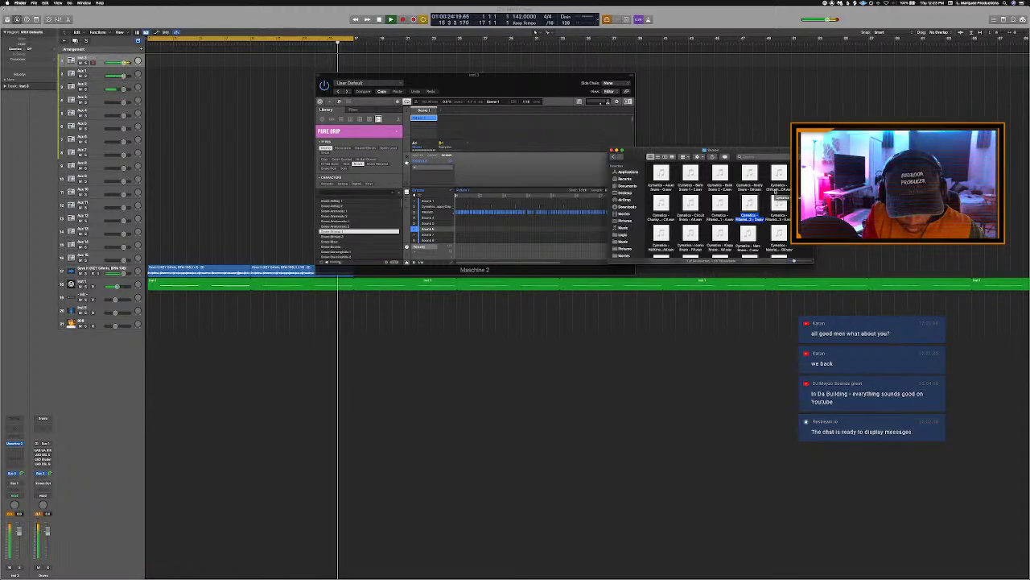
key("Down")
key("Down")
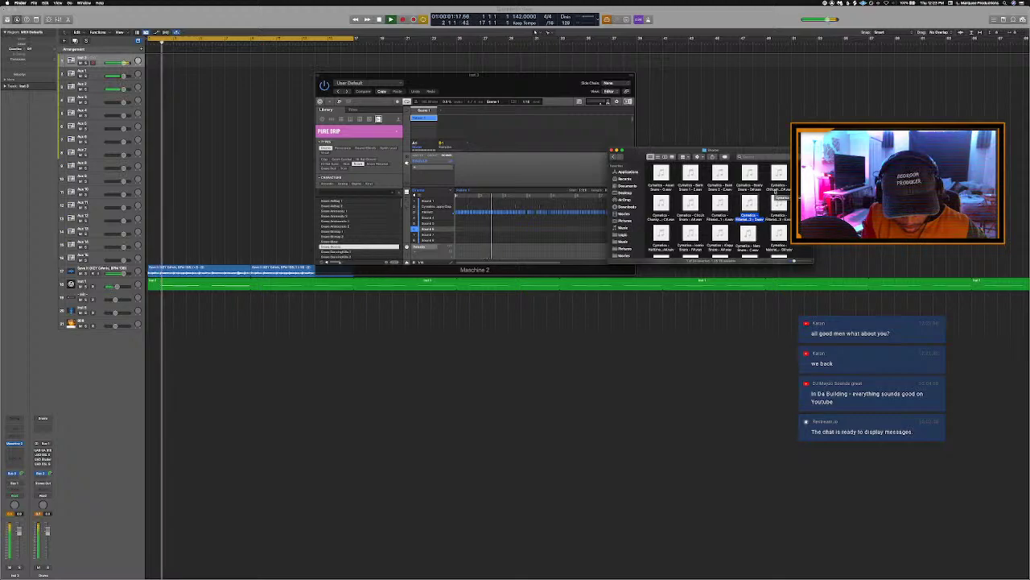
key("Return")
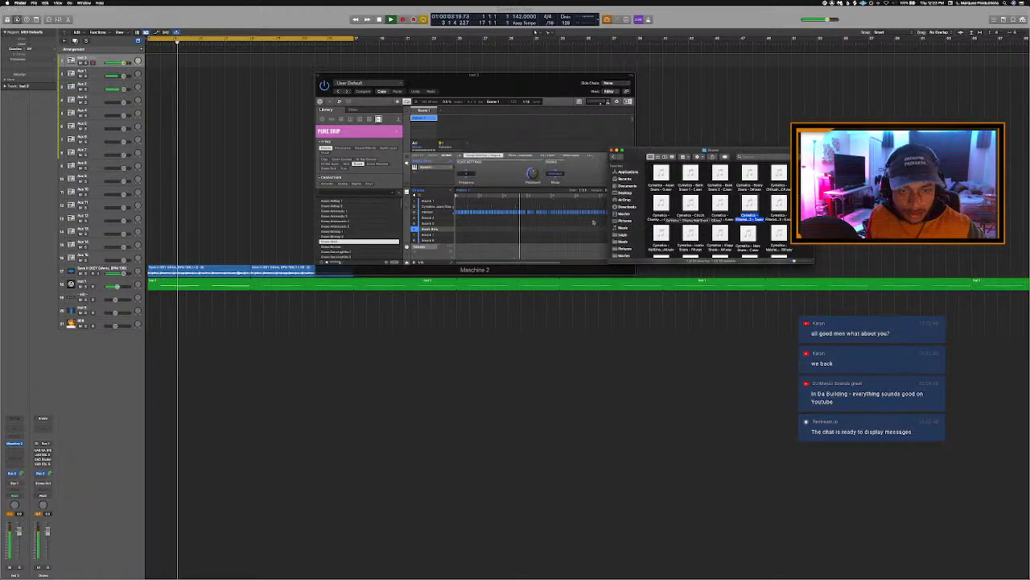
Replace the snare in Sound 6 with the next snare in the Pure Drip list.
left_click(335, 268)
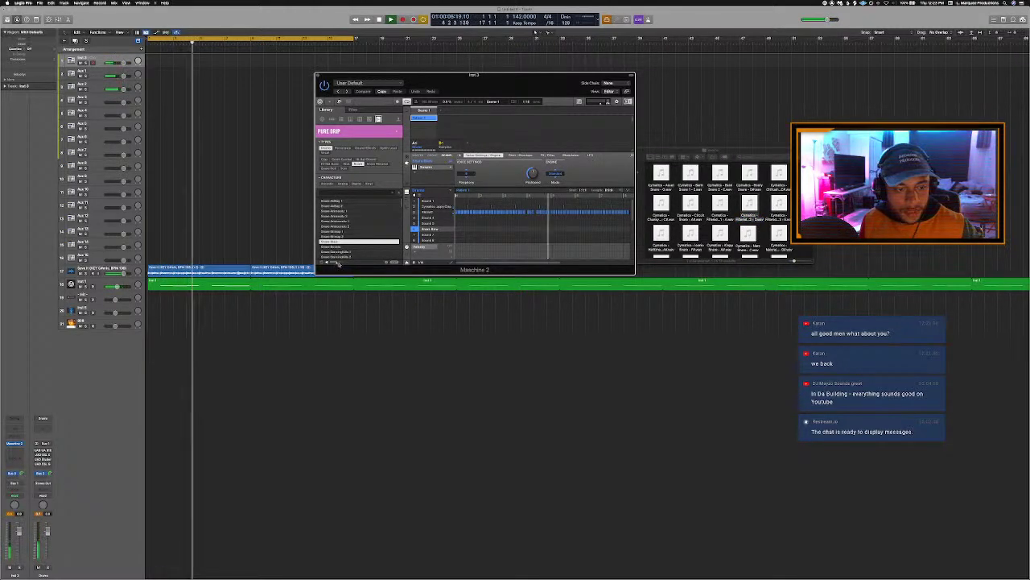
key("Down")
key("Down")
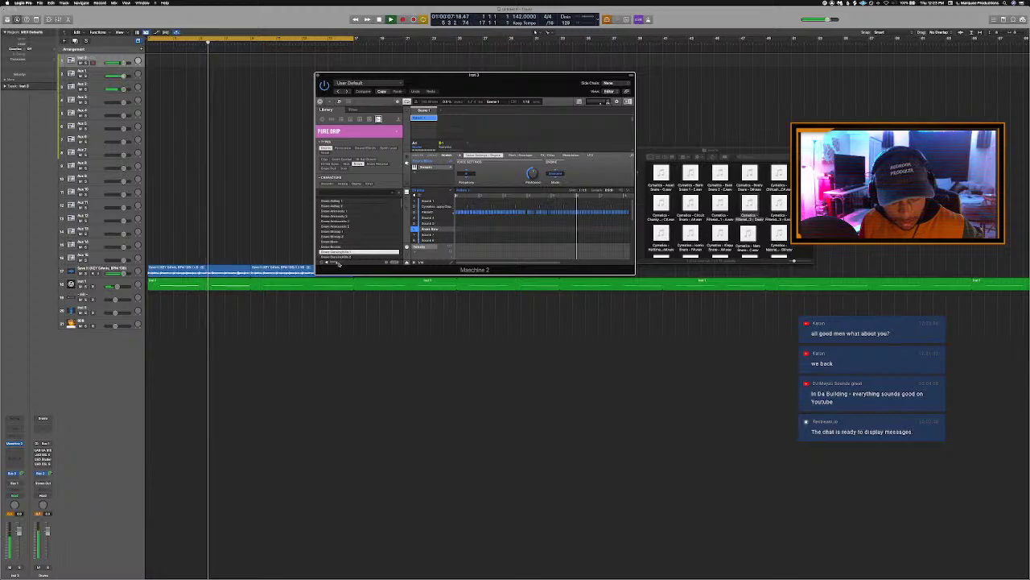
key("Down")
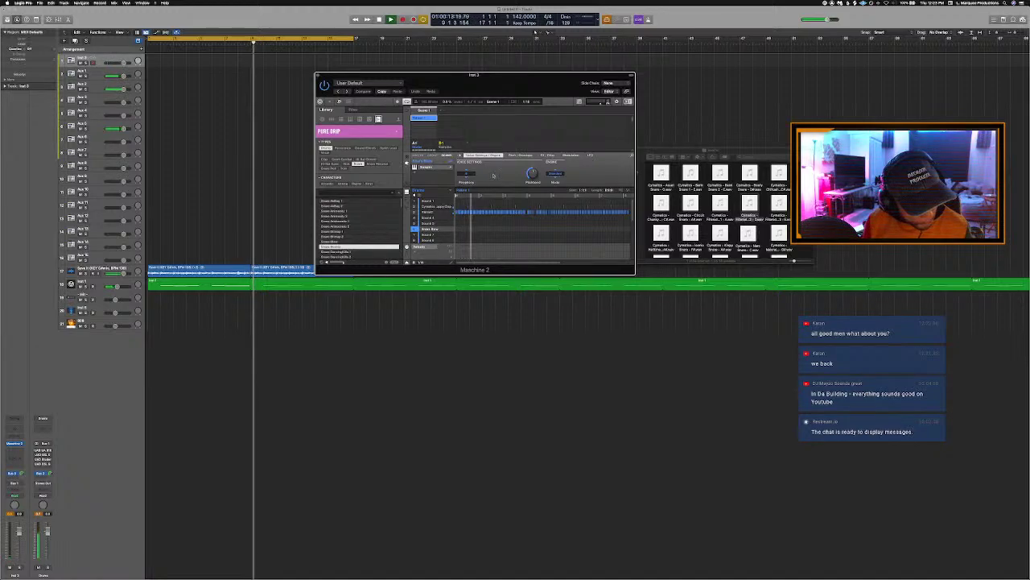
key("Return")
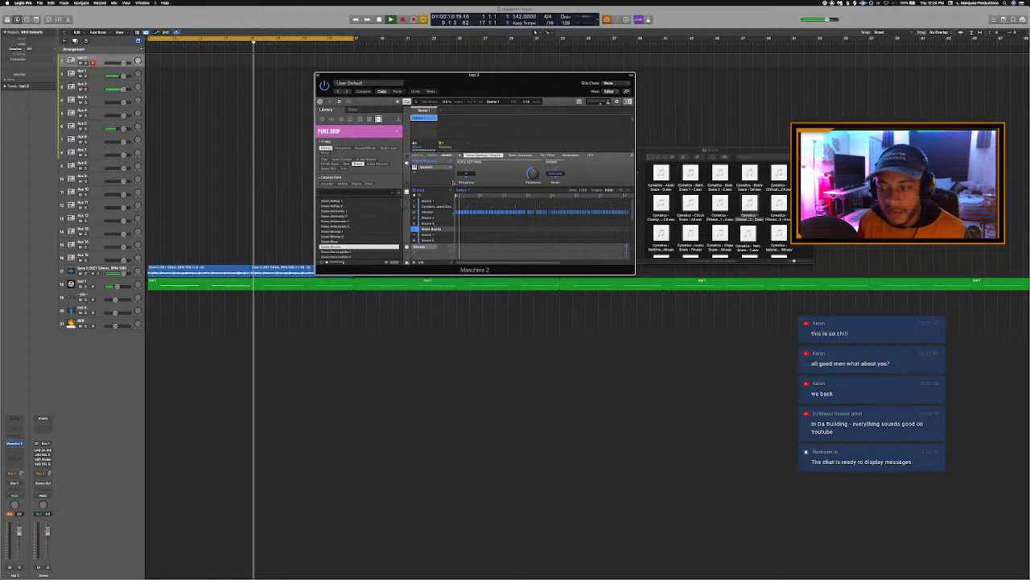
Close the Maschine 2 window and go back in Finder from the snares to the drum one-shots folder.
left_click_drag(499, 76, 479, 67)
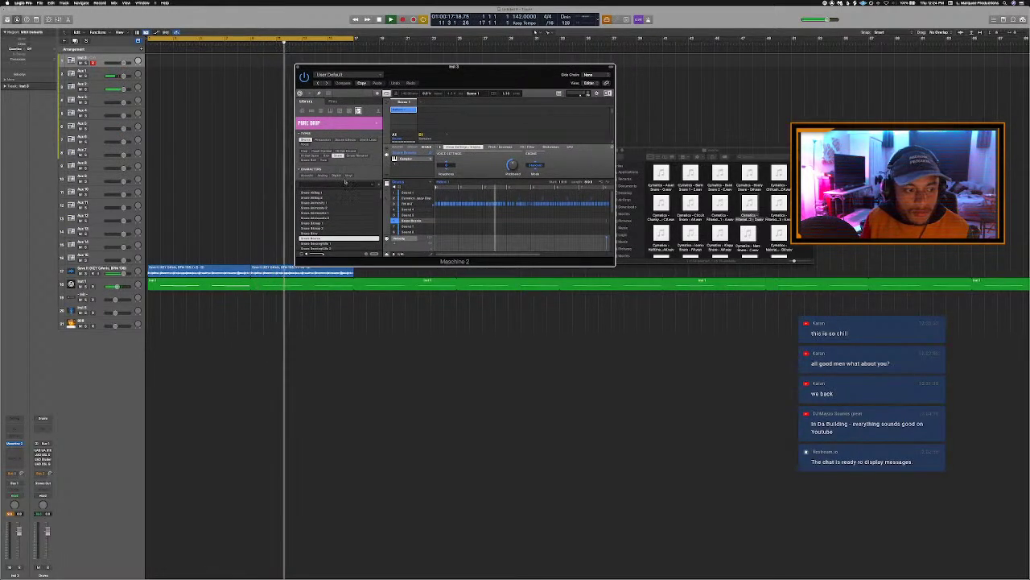
left_click(298, 67)
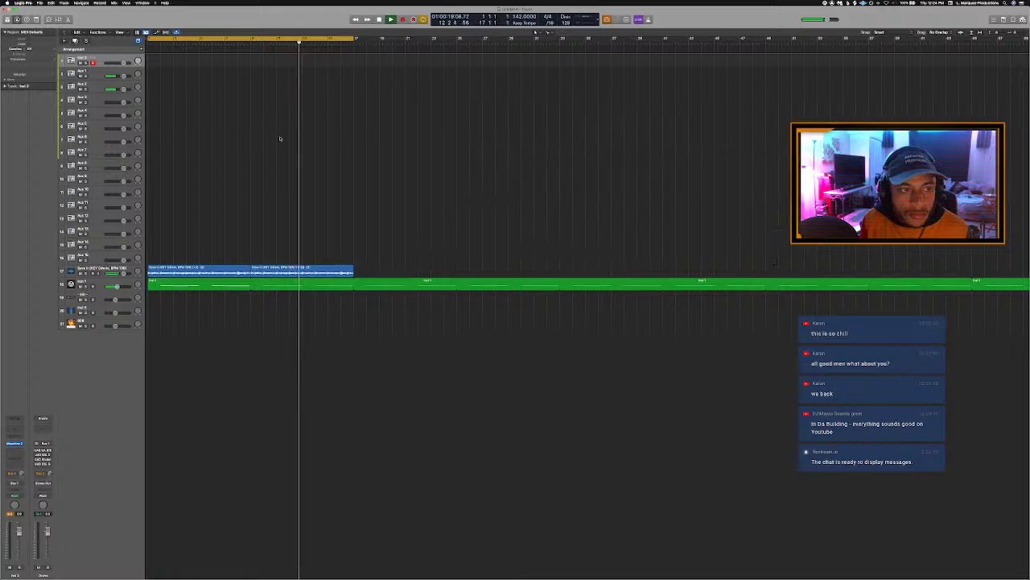
key("ctrl+Up")
left_click(896, 99)
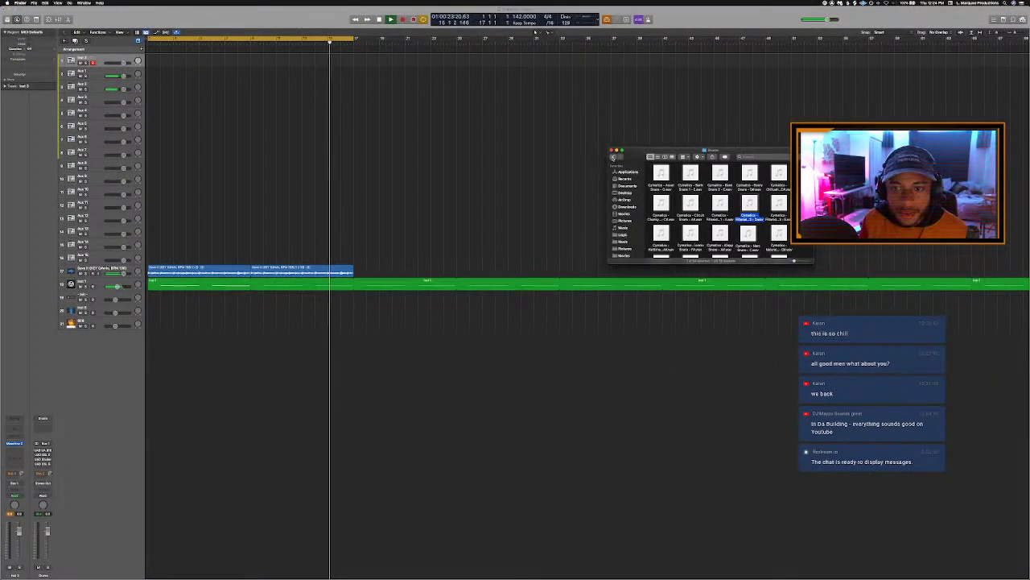
left_click(614, 157)
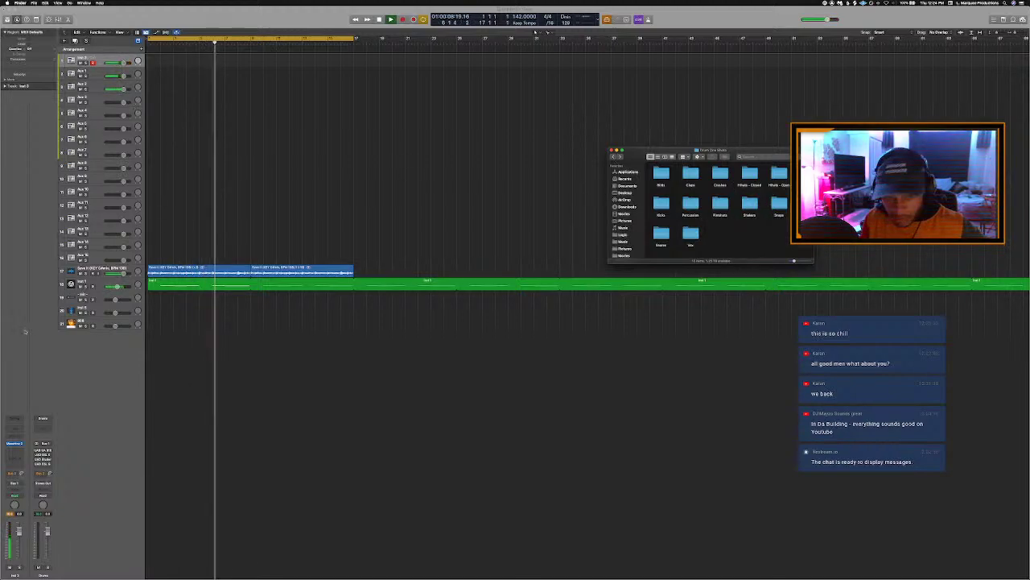
Reopen Maschine 2, audition the Pure Drip open hi-hats, and load one into the Sound 4 slot.
left_click(14, 444)
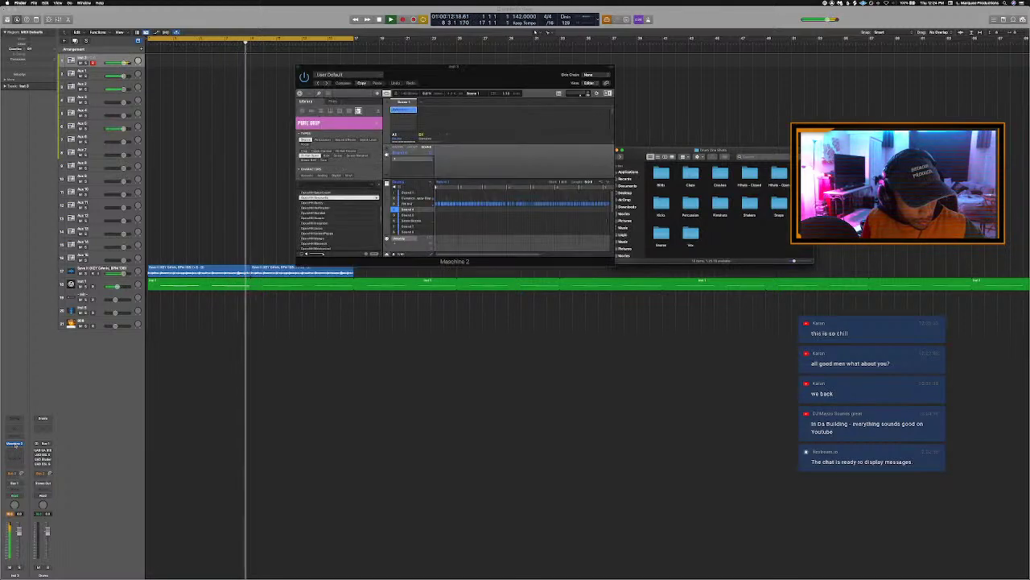
left_click(319, 256)
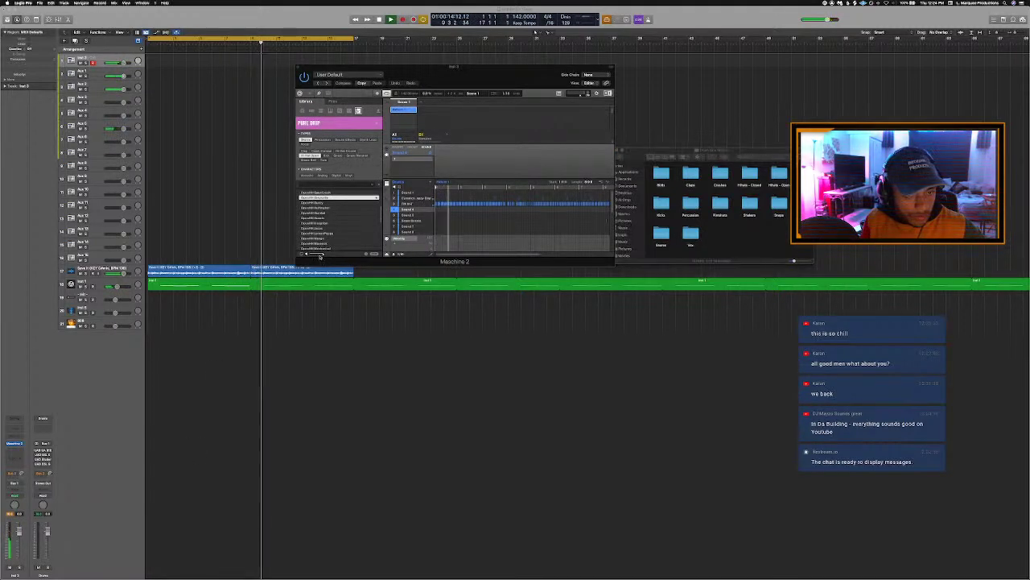
key("Down")
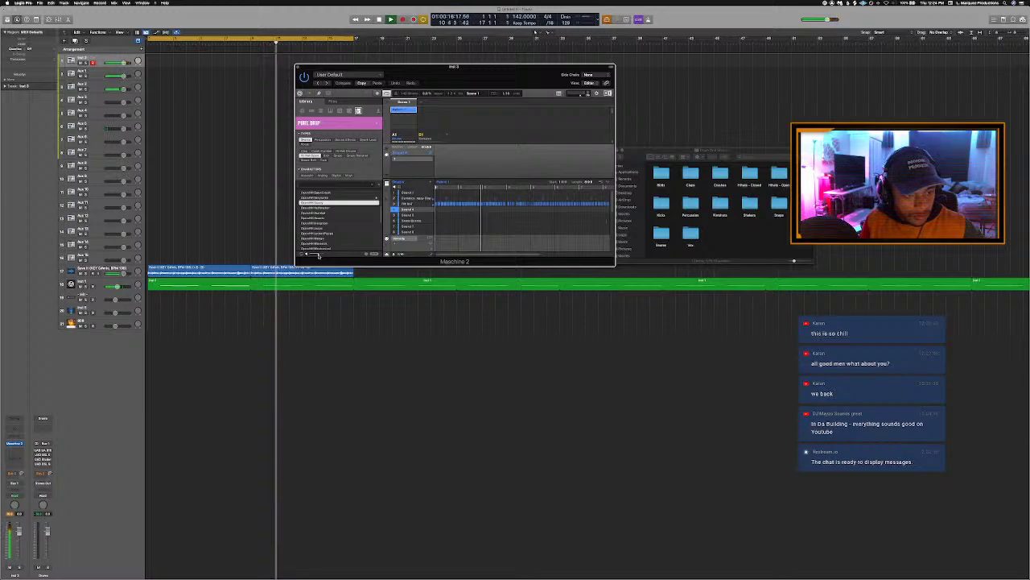
key("Down")
key("Down")
key("Down")
key("Down")
key("Down")
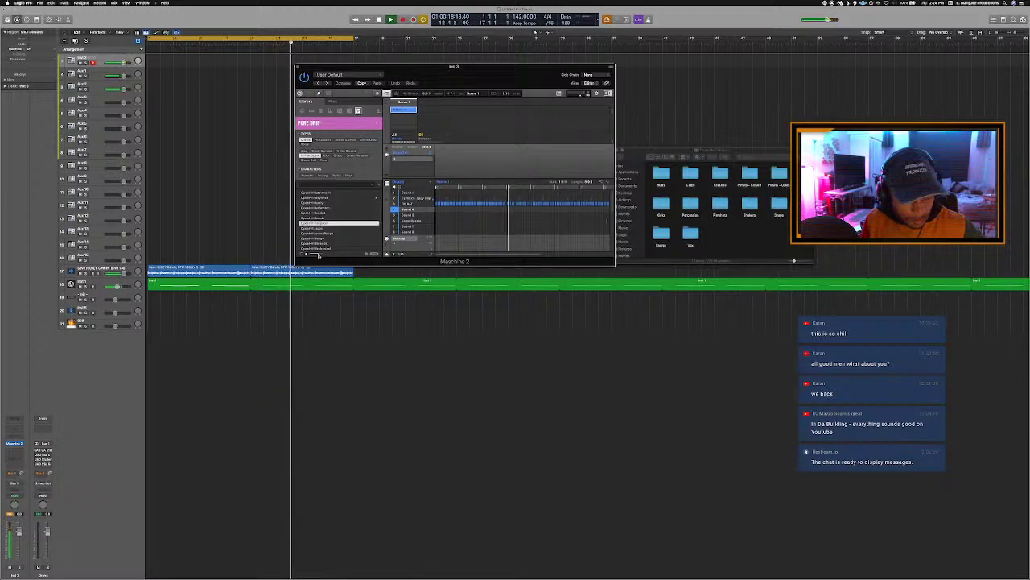
key("Down")
key("Up")
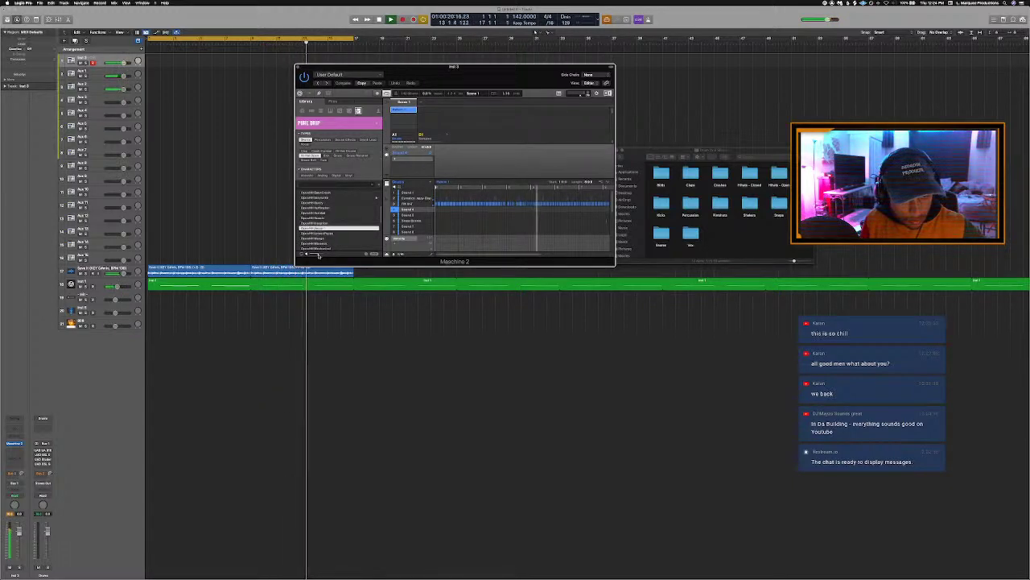
key("Down")
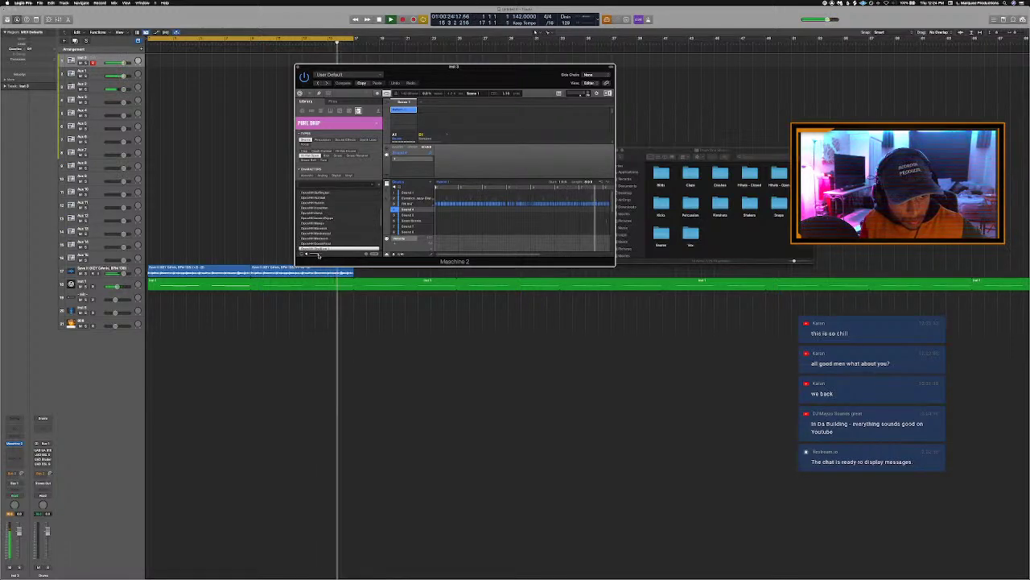
key("Up")
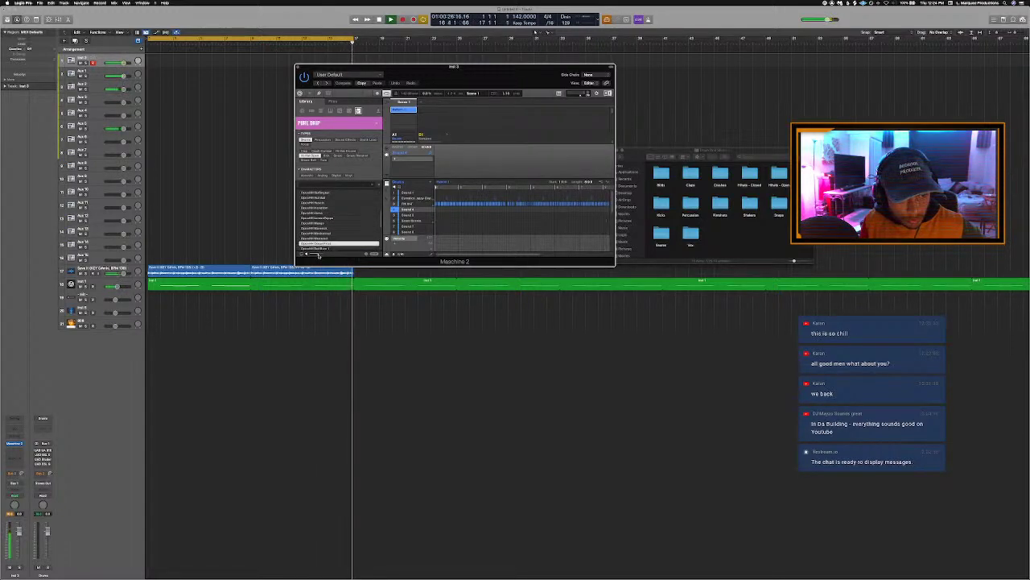
key("Down")
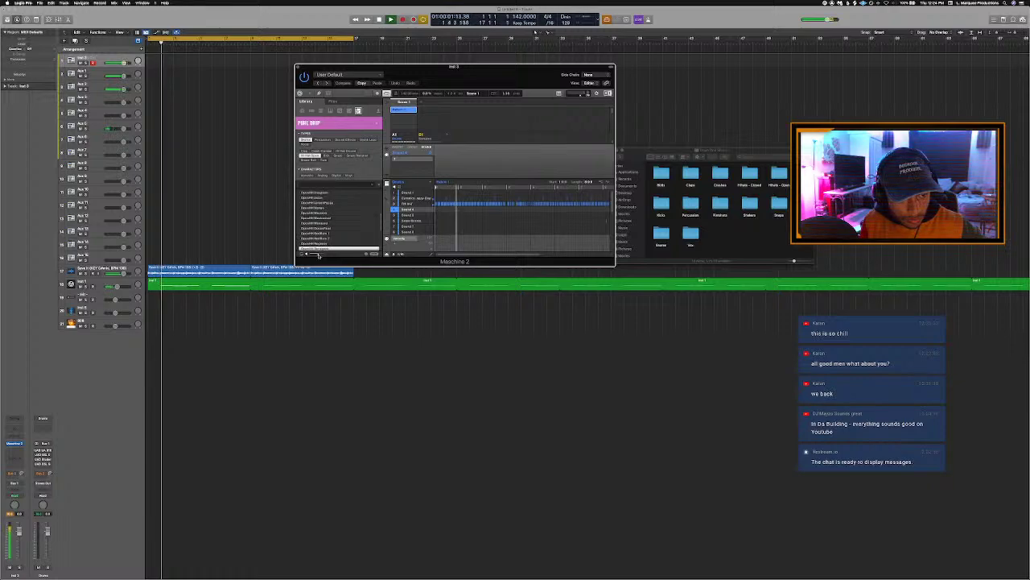
key("Down")
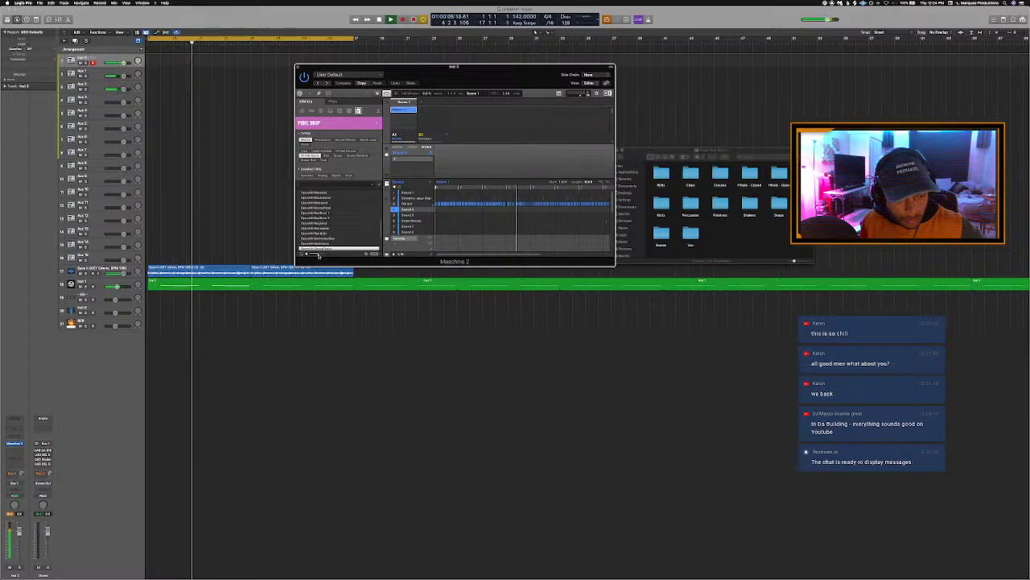
key("Return")
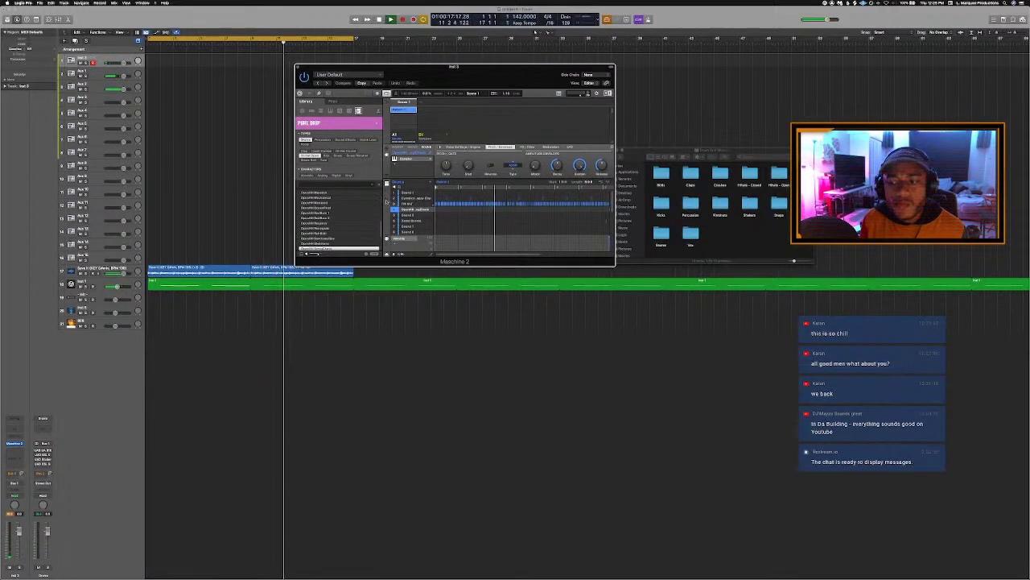
Close Maschine 2, then duplicate the Inst 1 track and show the new track's Komplete Kontrol window with Hybrid Keys.
left_click(297, 68)
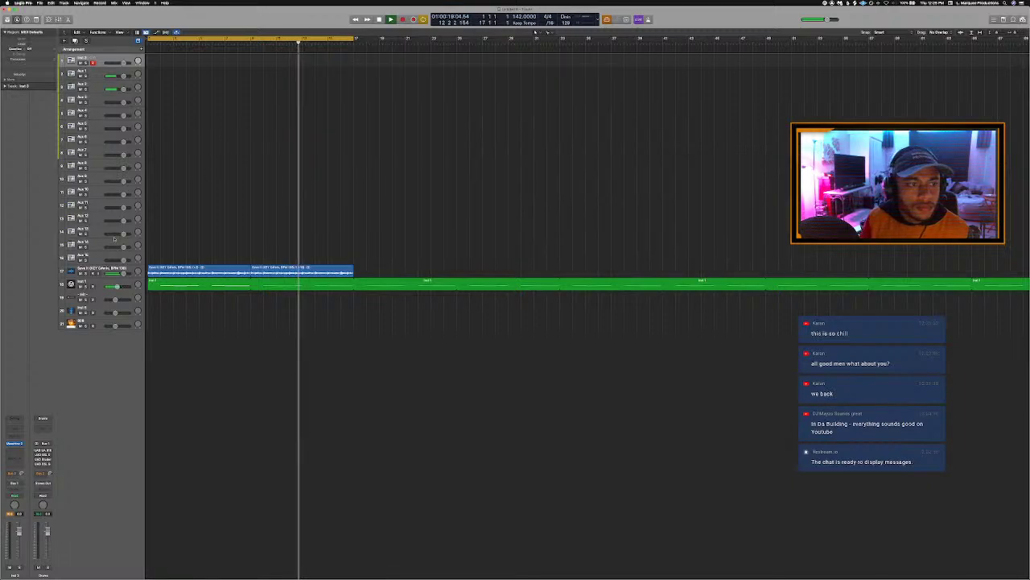
left_click(91, 284)
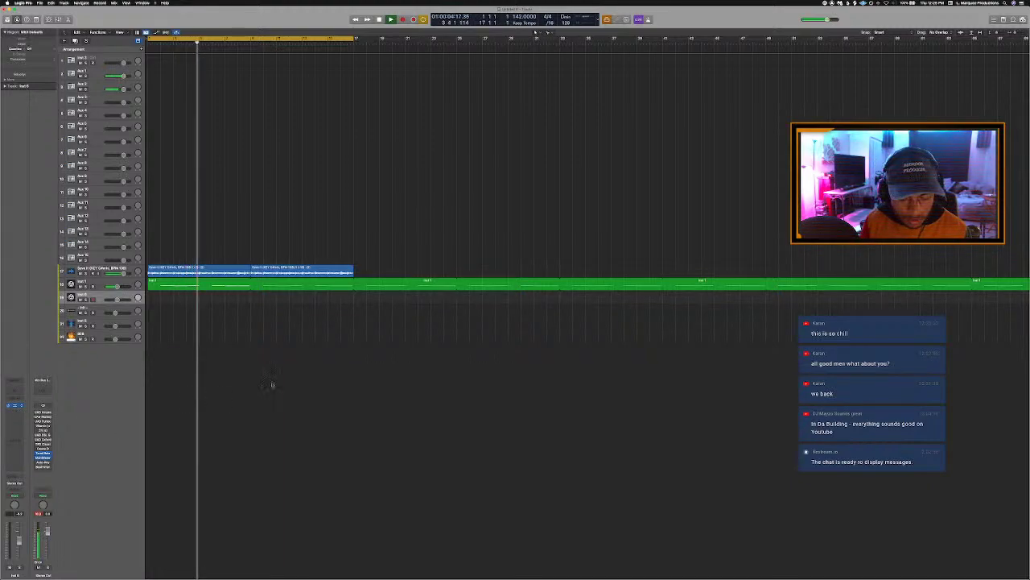
key("v")
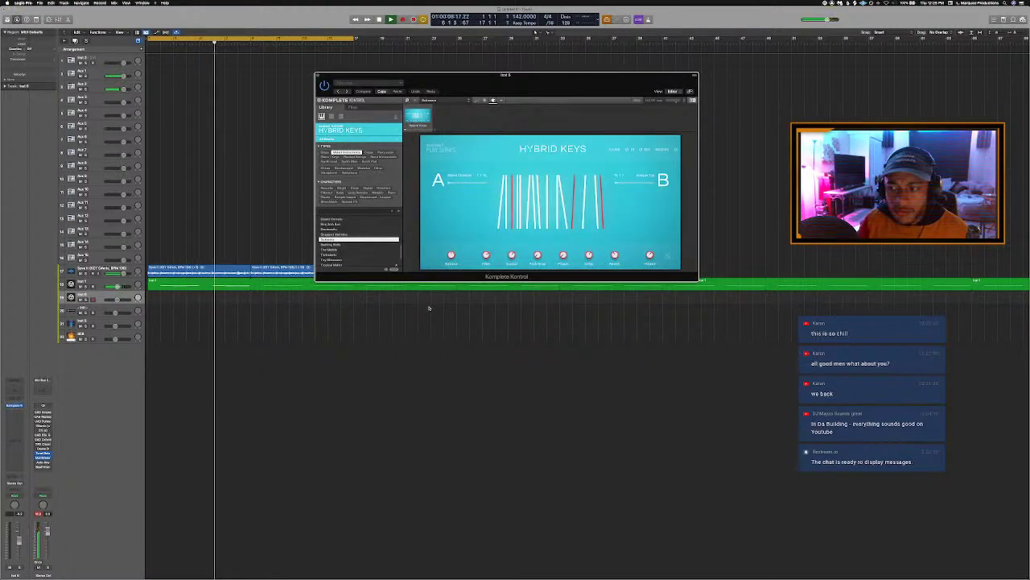
Replace Hybrid Keys with the Massive synth in the new track's Komplete Kontrol instance.
left_click(409, 134)
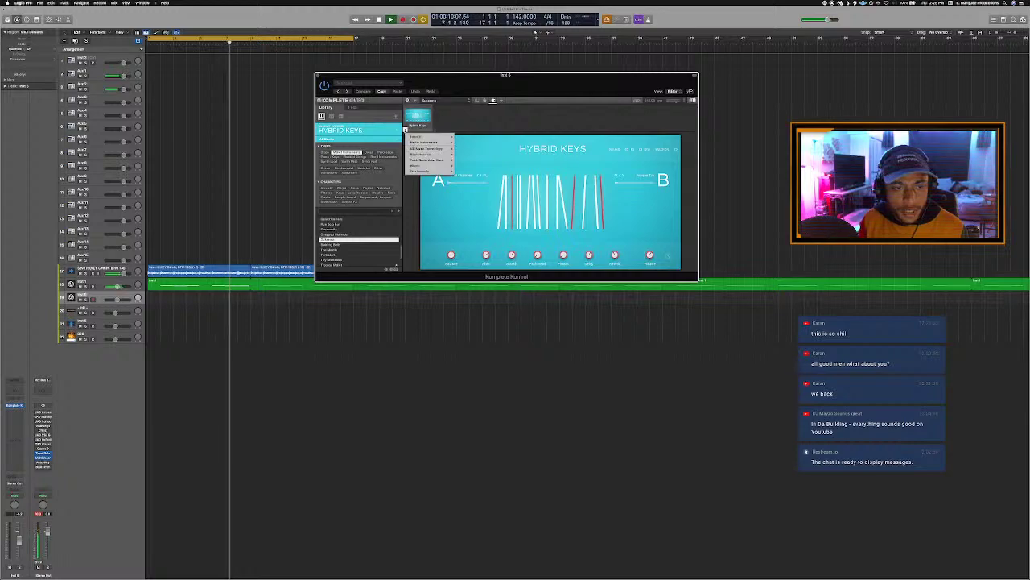
mouse_move(426, 142)
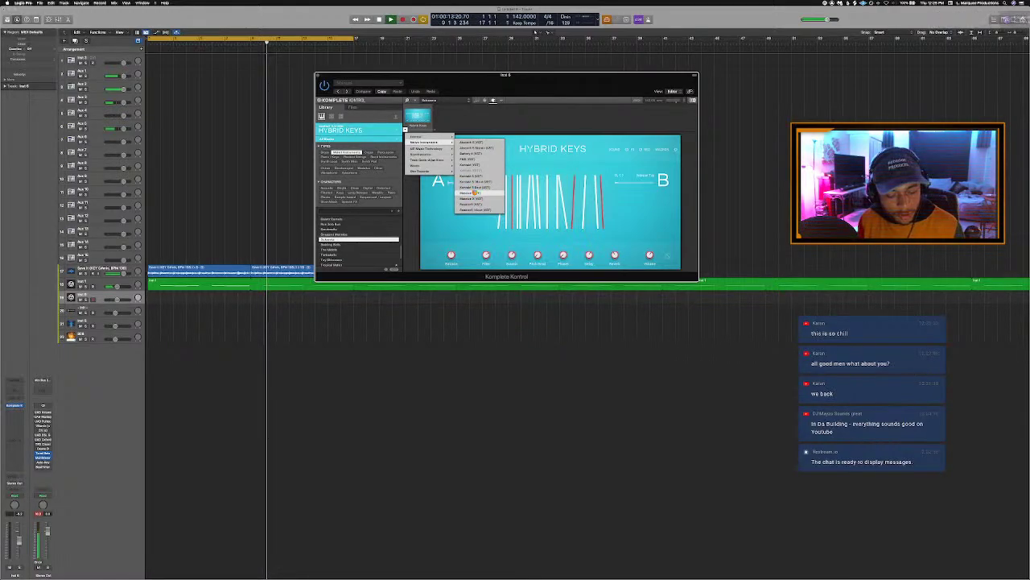
left_click(475, 193)
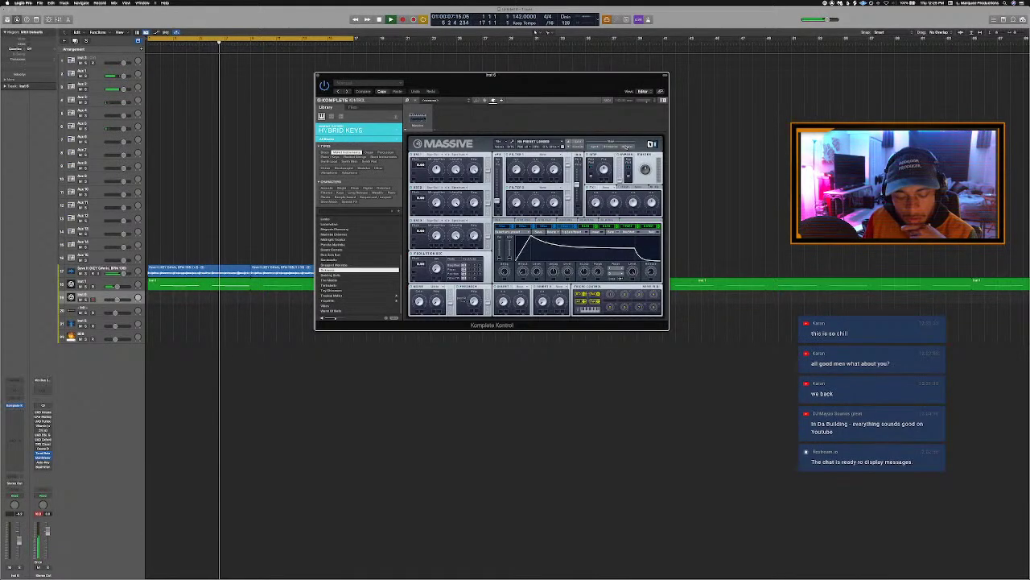
Choose a sound bank in Massive's preset browser, load a preset from it, and return to the synth's oscillator view.
left_click(626, 147)
scroll(439, 239, "down", 5)
scroll(439, 239, "down", 5)
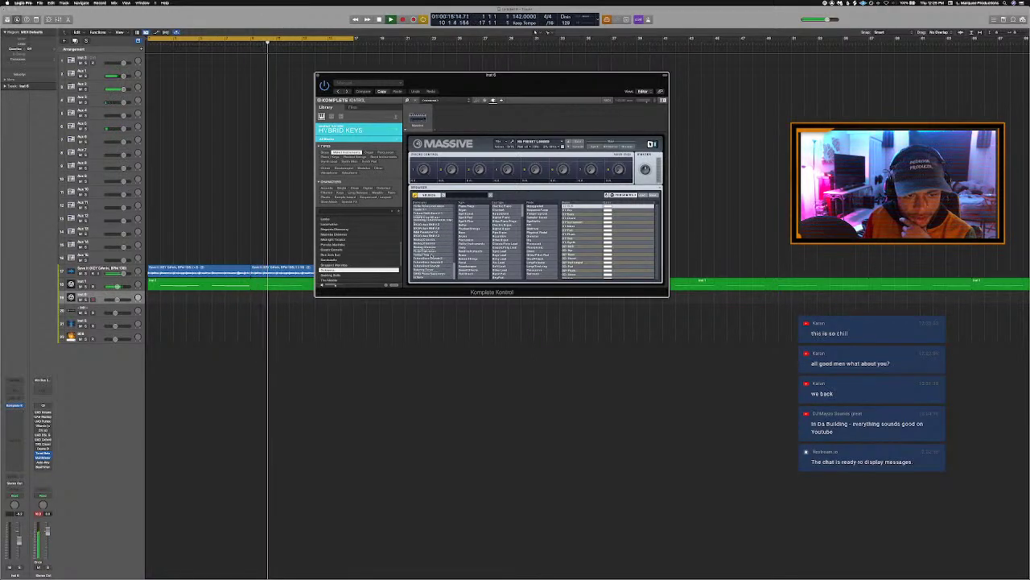
left_click(433, 255)
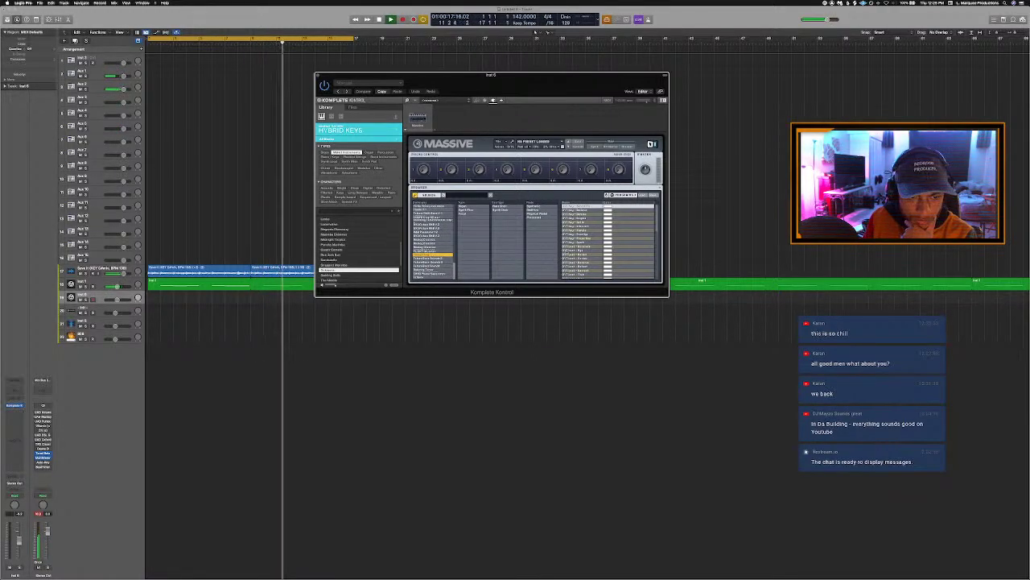
left_click(590, 228)
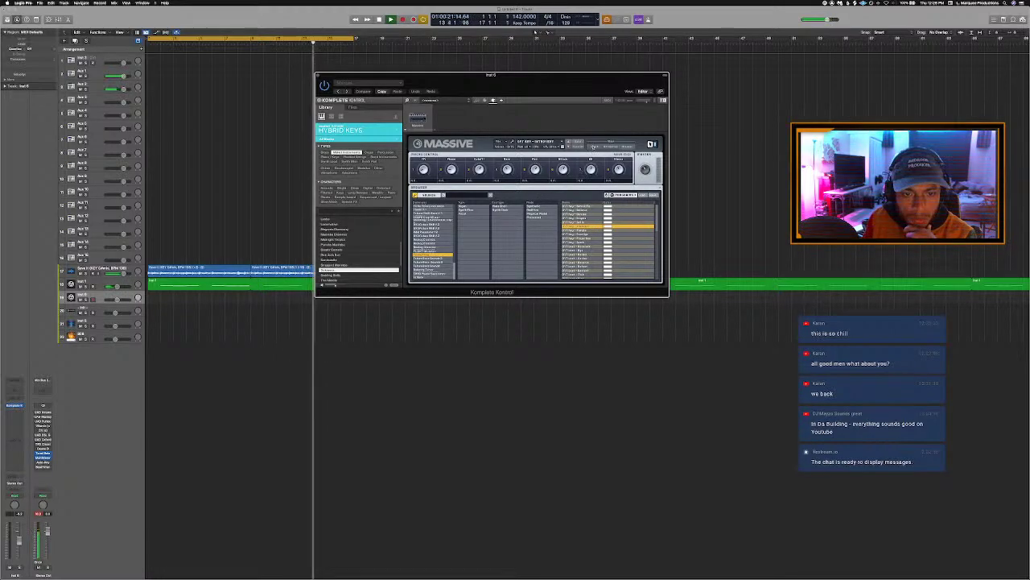
left_click(595, 148)
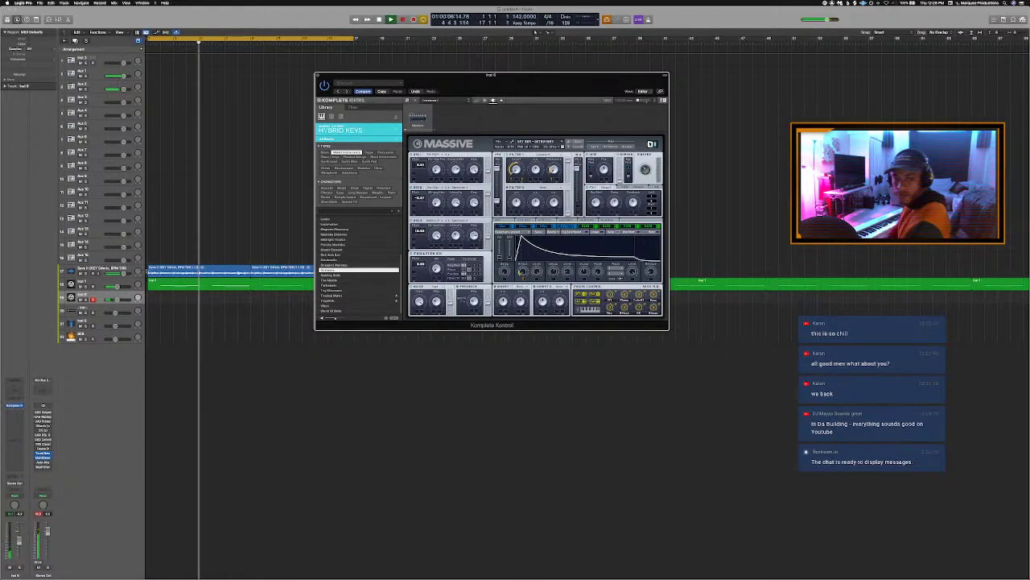
Adjust the Massive track's volume, record an eight-bar melody from bar 1, and play it back.
left_click(120, 301)
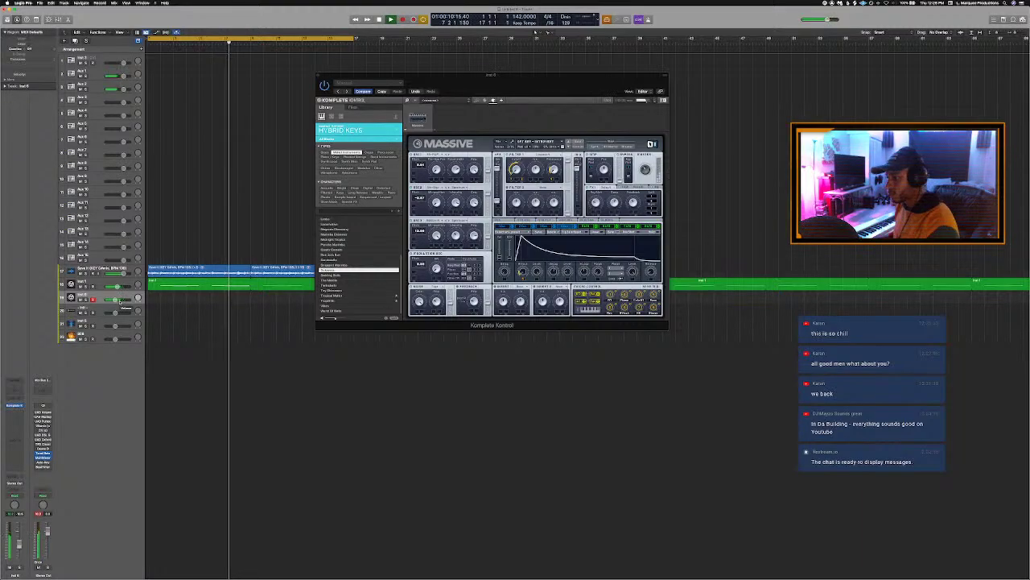
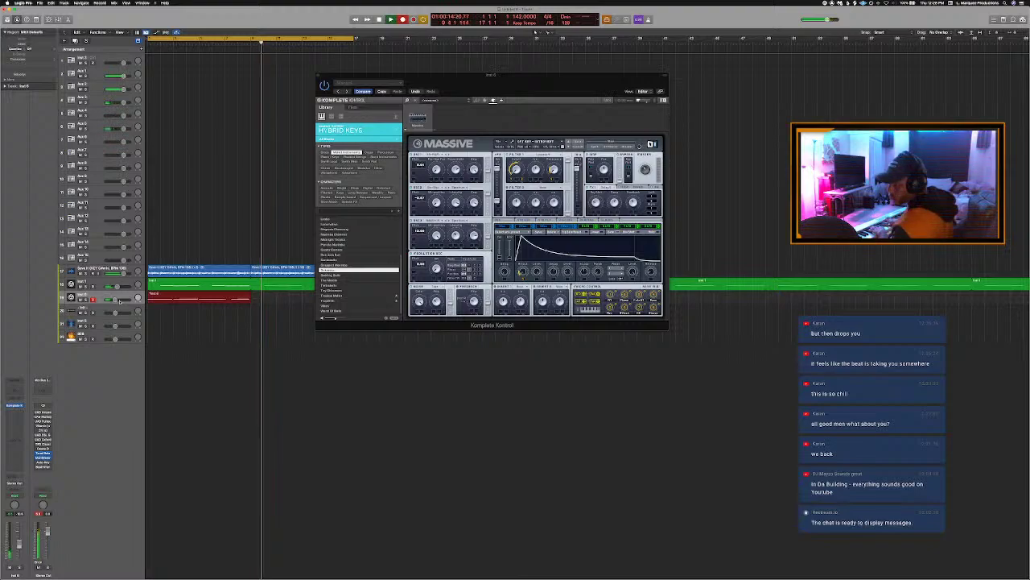
key("space")
key("space")
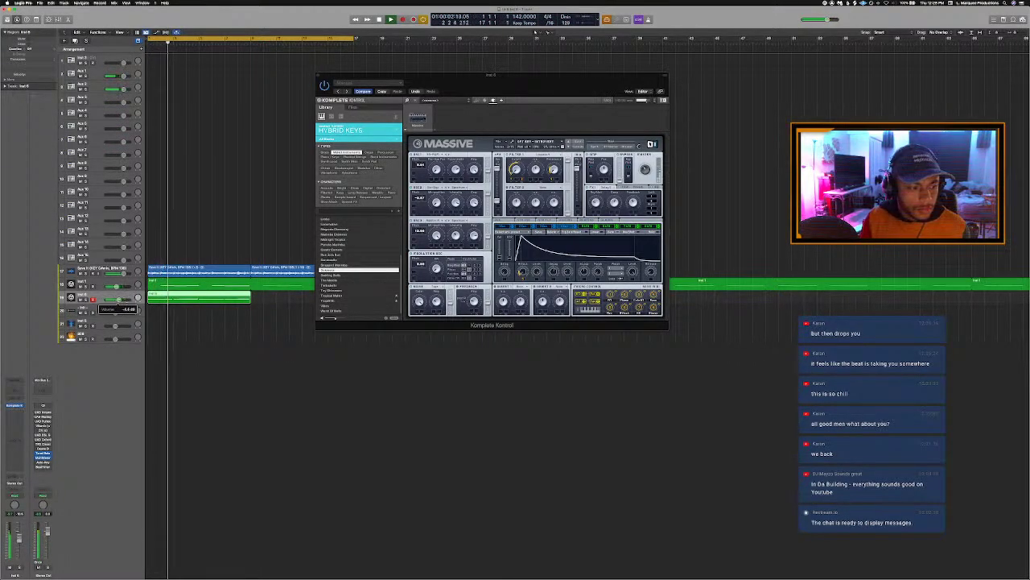
Open the Massive region in the Piano Roll and adjust the starts of the first two low notes.
key("p")
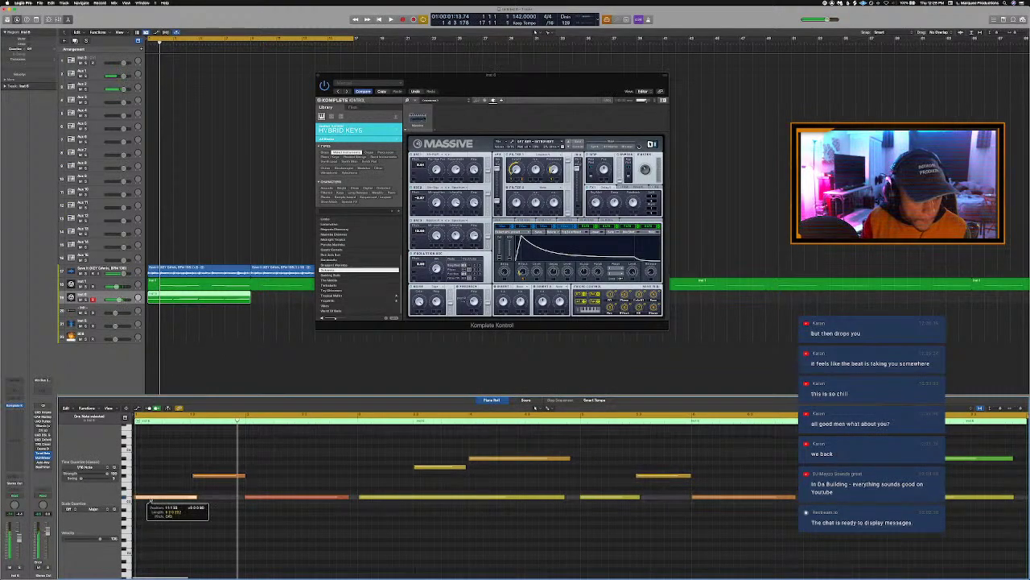
key("space")
key("space")
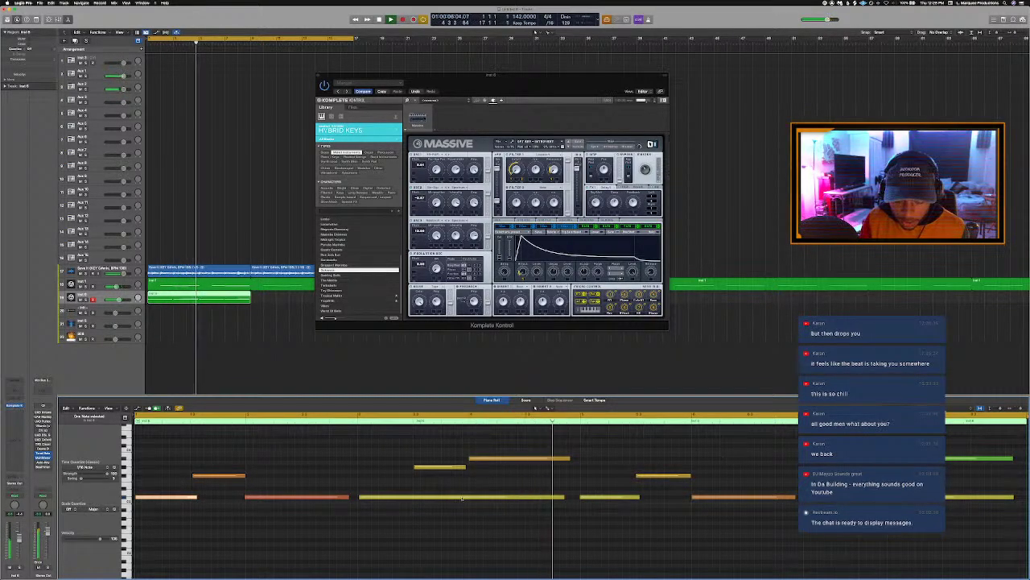
left_click(249, 501)
left_click_drag(245, 499, 245, 504)
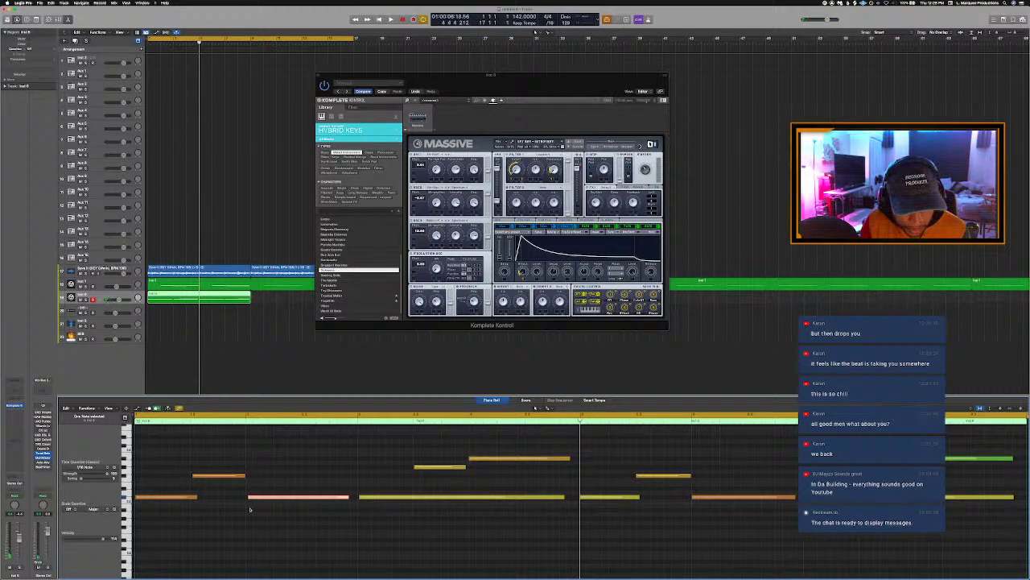
Tighten the starts of the low notes in the second half of the Massive region during playback.
scroll(249, 508, "up", 3)
scroll(249, 508, "left", 3)
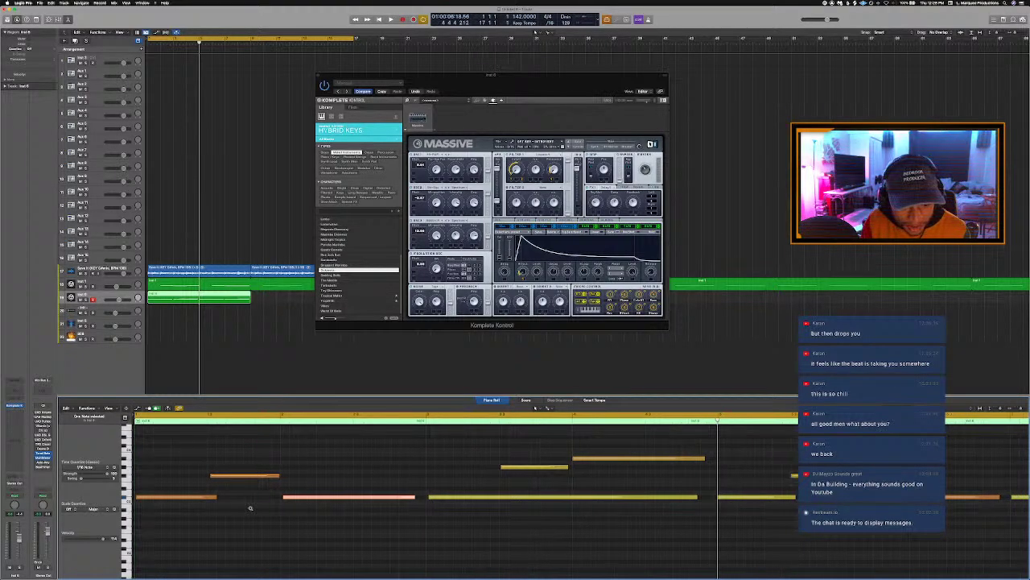
scroll(250, 508, "down", 1)
scroll(194, 502, "right", 5)
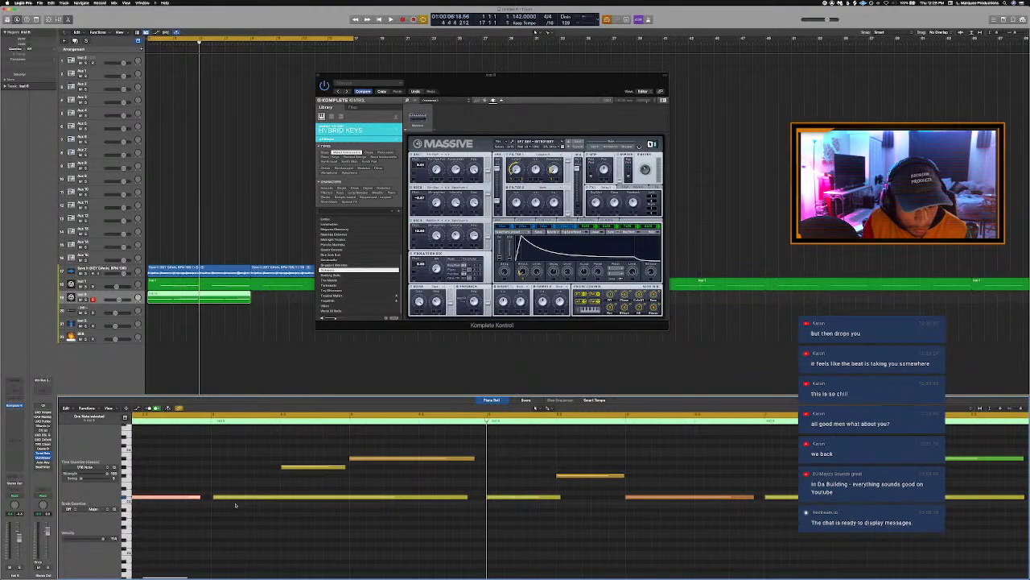
scroll(238, 506, "down", 1)
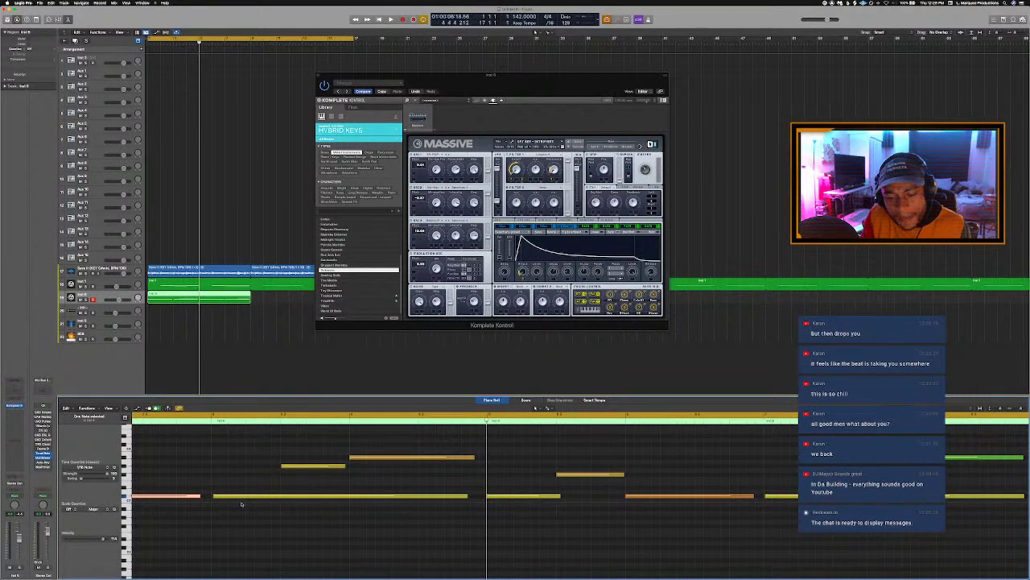
key("space")
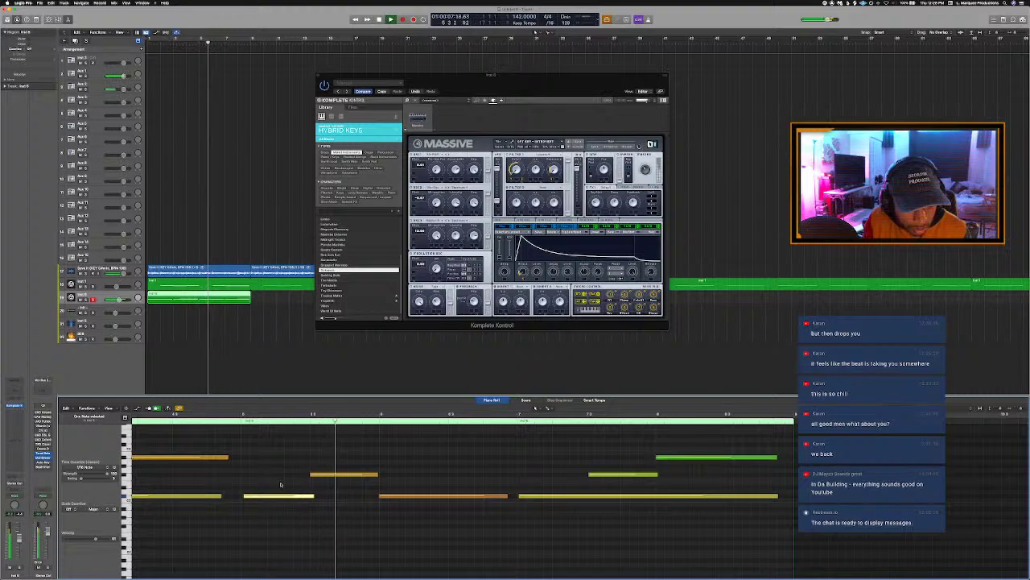
left_click(381, 497)
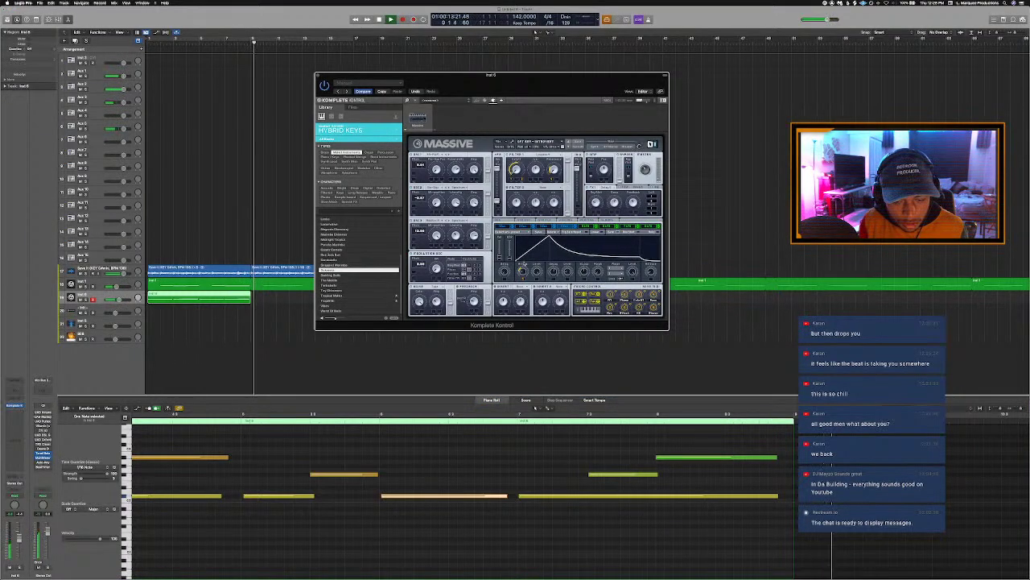
Turn cycle playback on and lengthen the attack of Massive's envelope, soloing the track to hear it before unsoloing it.
key("c")
key("Return")
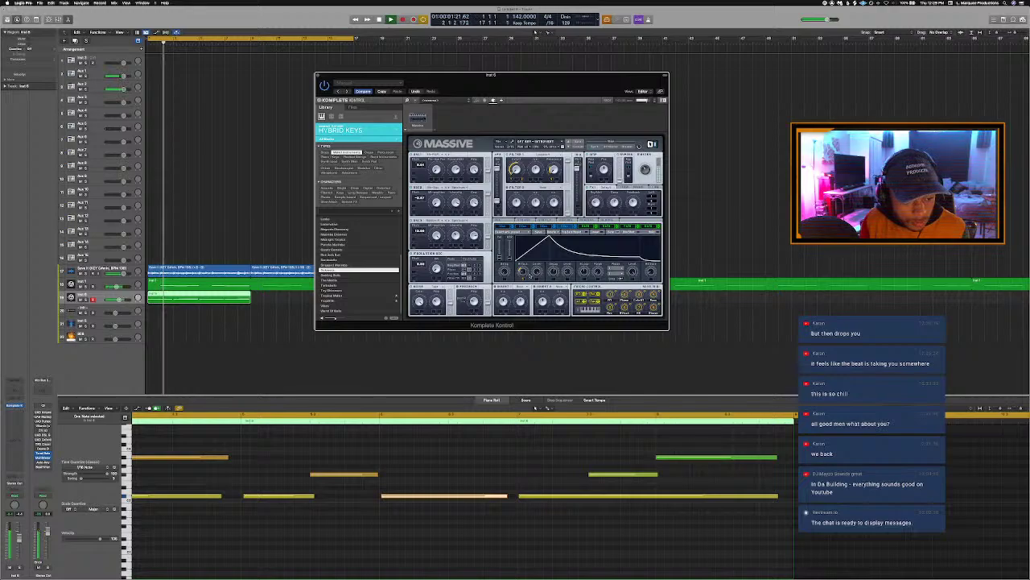
key("ctrl+s")
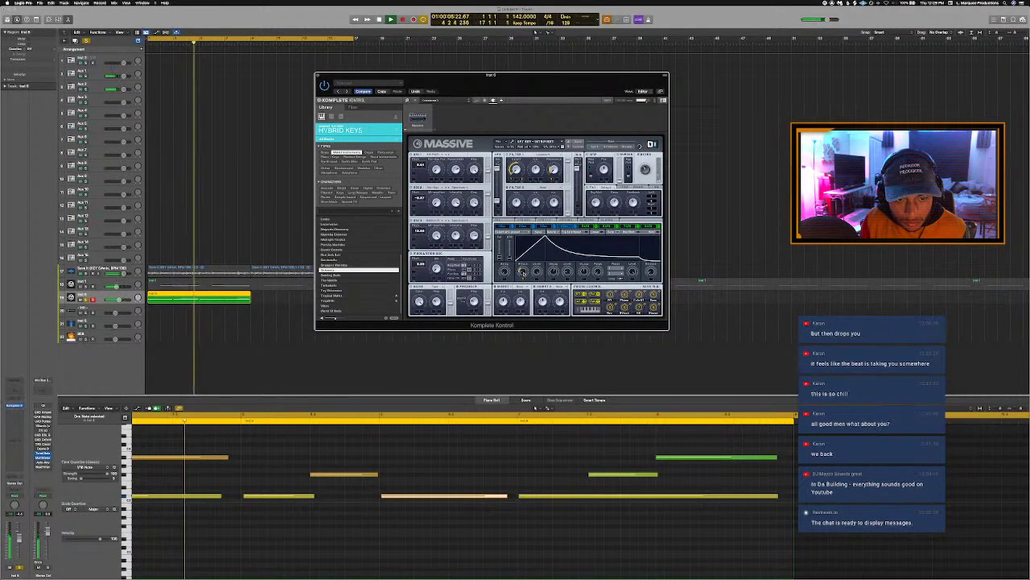
key("ctrl+s")
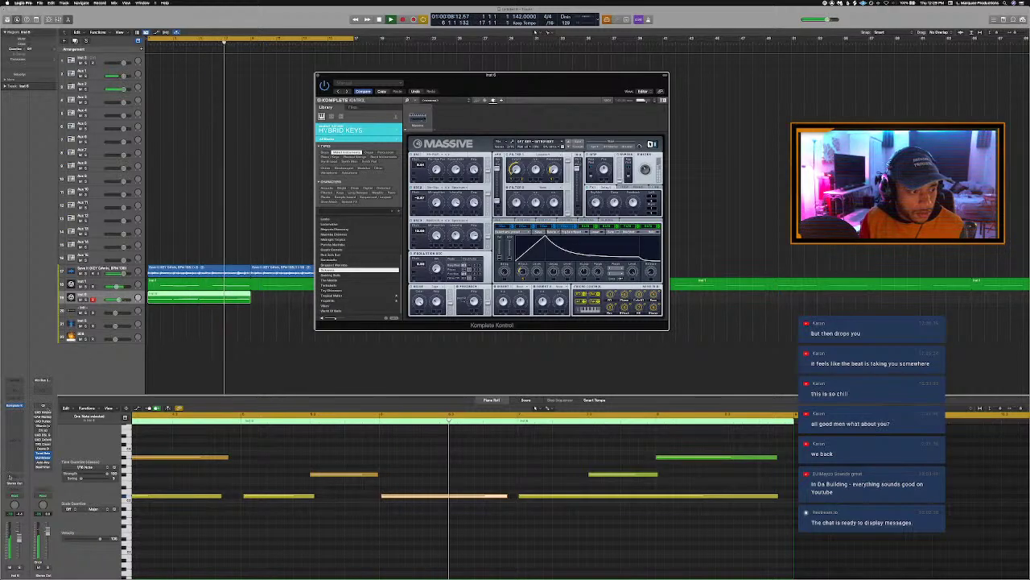
Detect the sample's key with Auto-Key on the Stereo Out, choose a minor key signature for the project, and close Auto-Key.
left_click(100, 269)
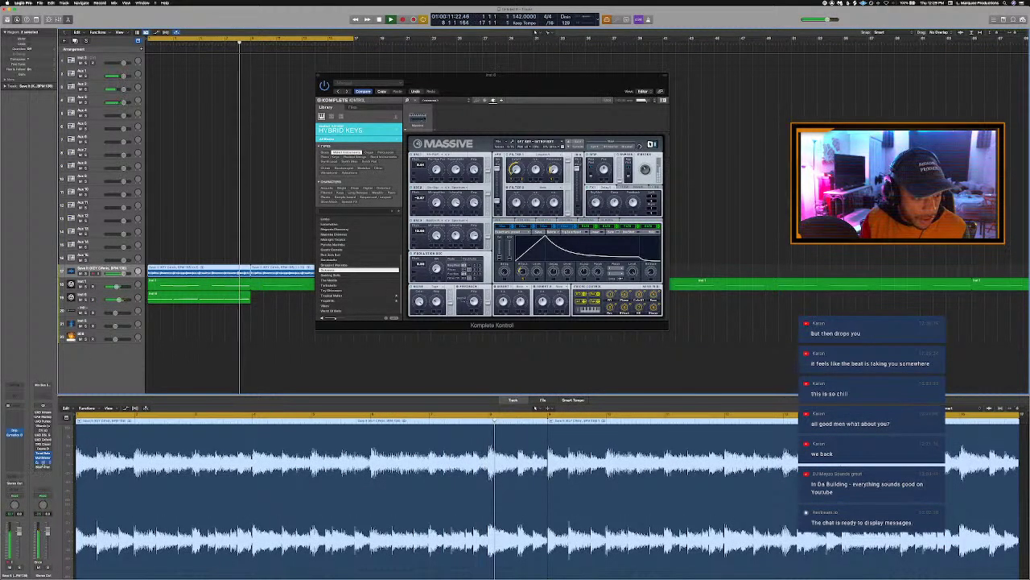
left_click(43, 463)
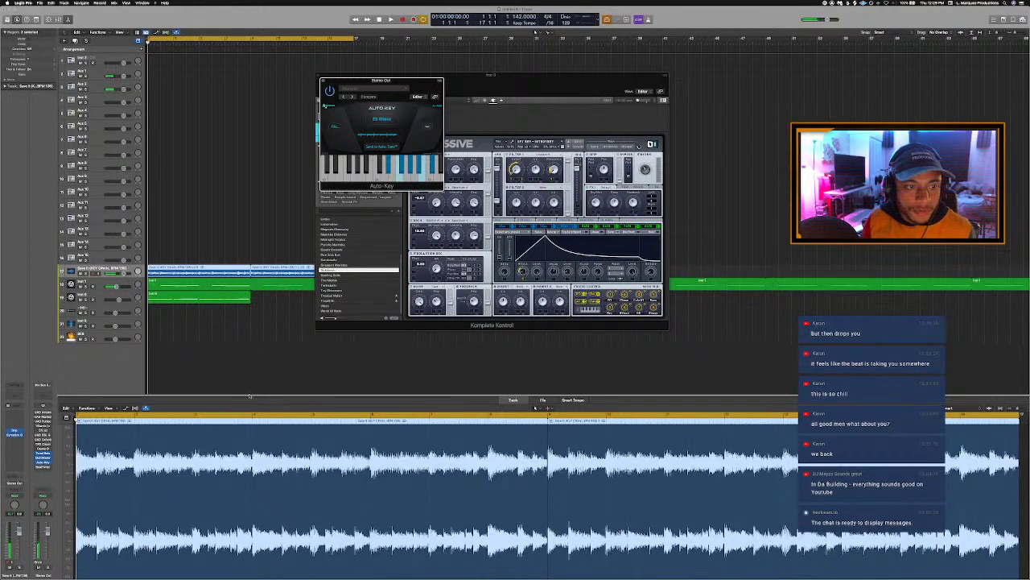
left_click(566, 17)
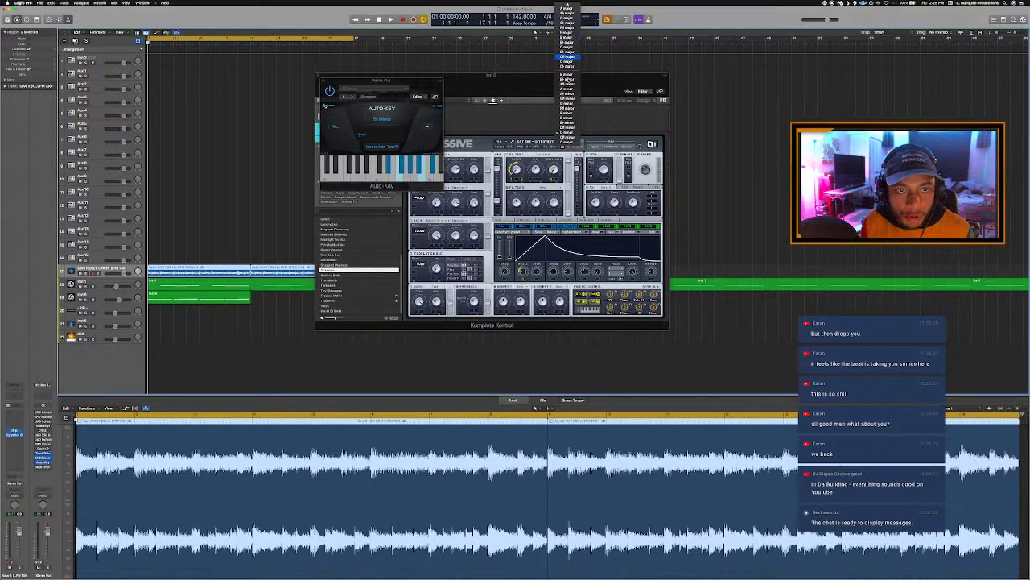
left_click(567, 127)
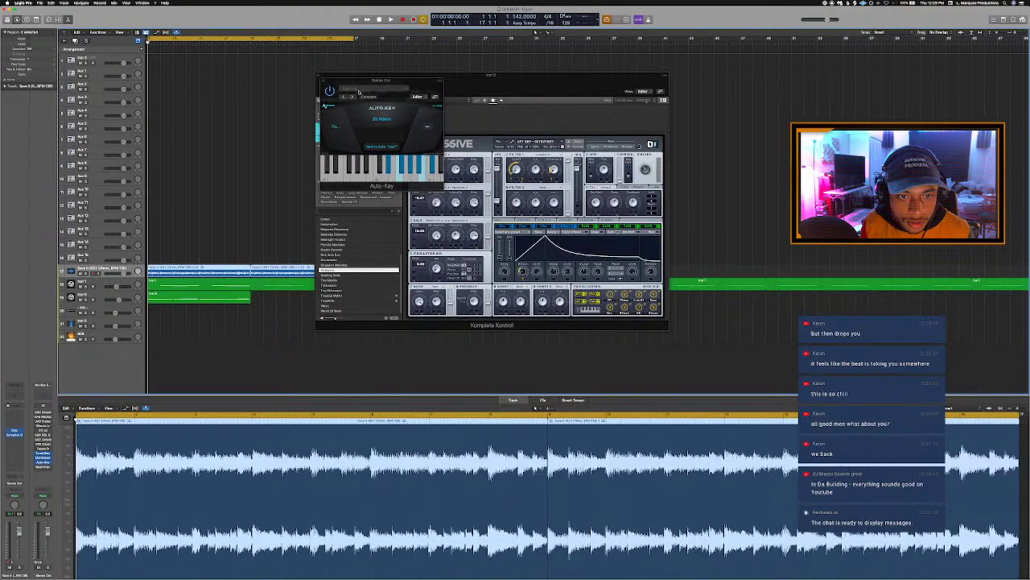
key("space")
left_click(324, 80)
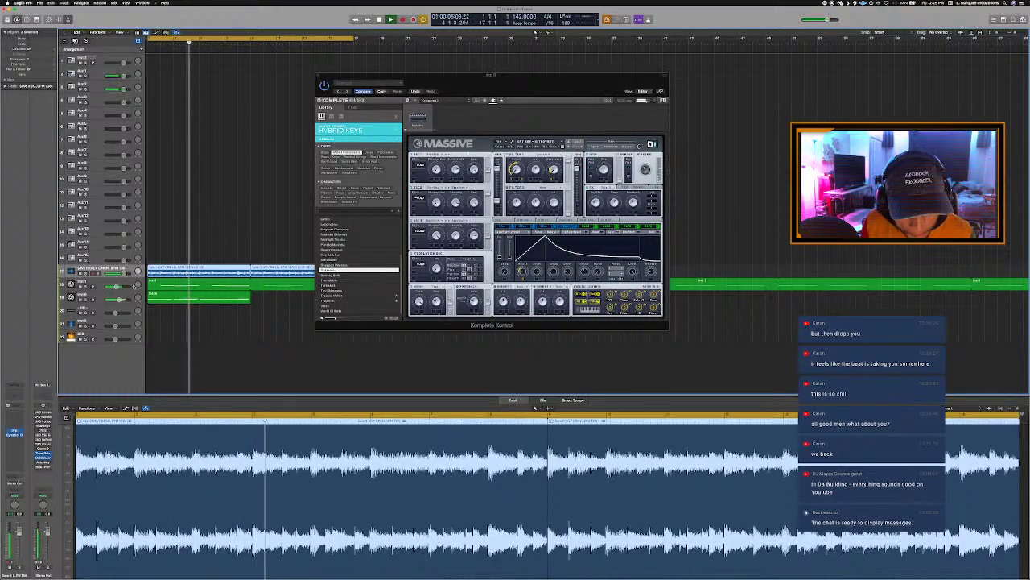
Insert the RC-20 Retro Color effect from XLN Audio on the Massive track.
left_click(199, 296)
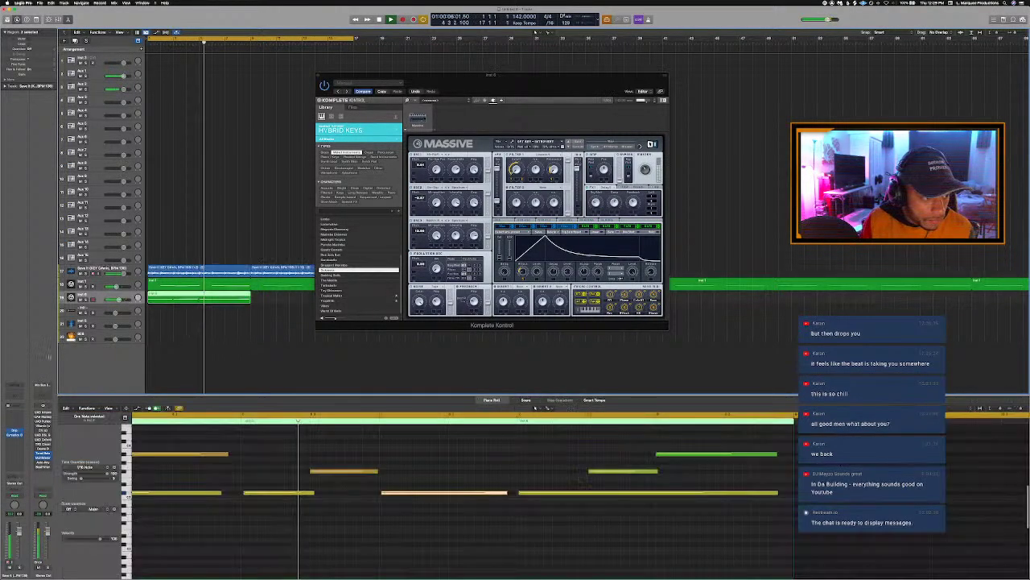
left_click(15, 433)
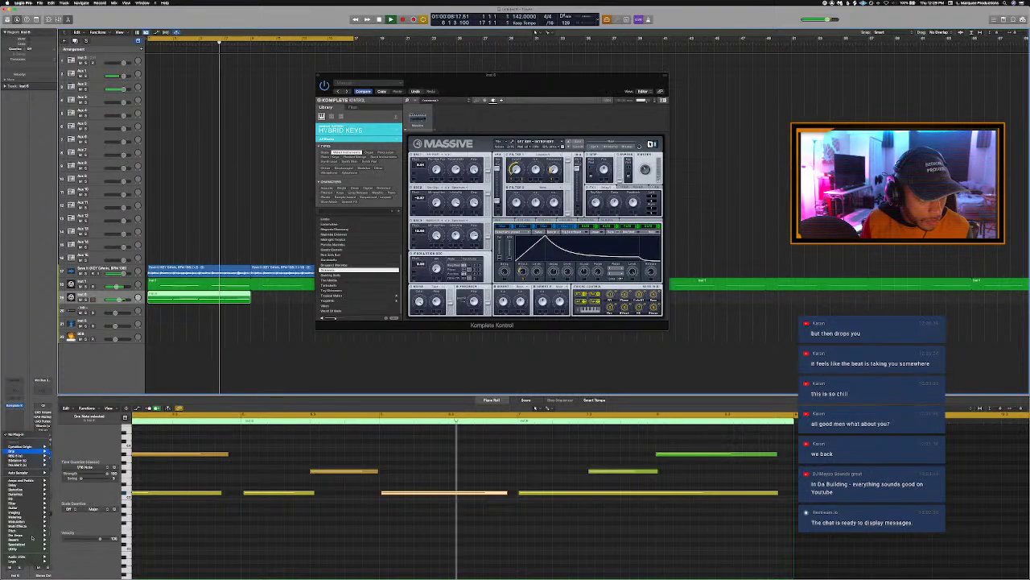
mouse_move(18, 557)
mouse_move(81, 534)
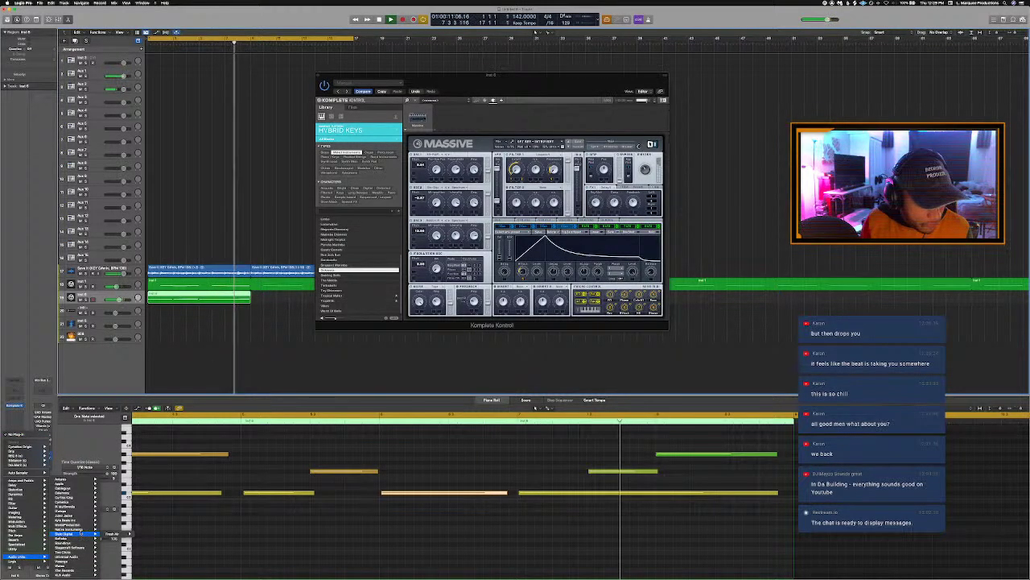
mouse_move(68, 556)
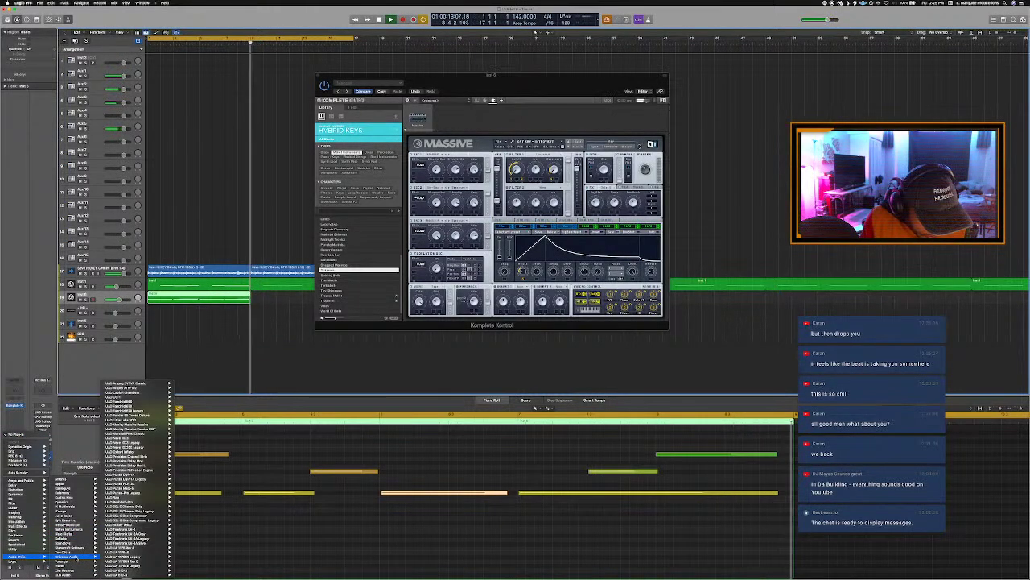
mouse_move(78, 574)
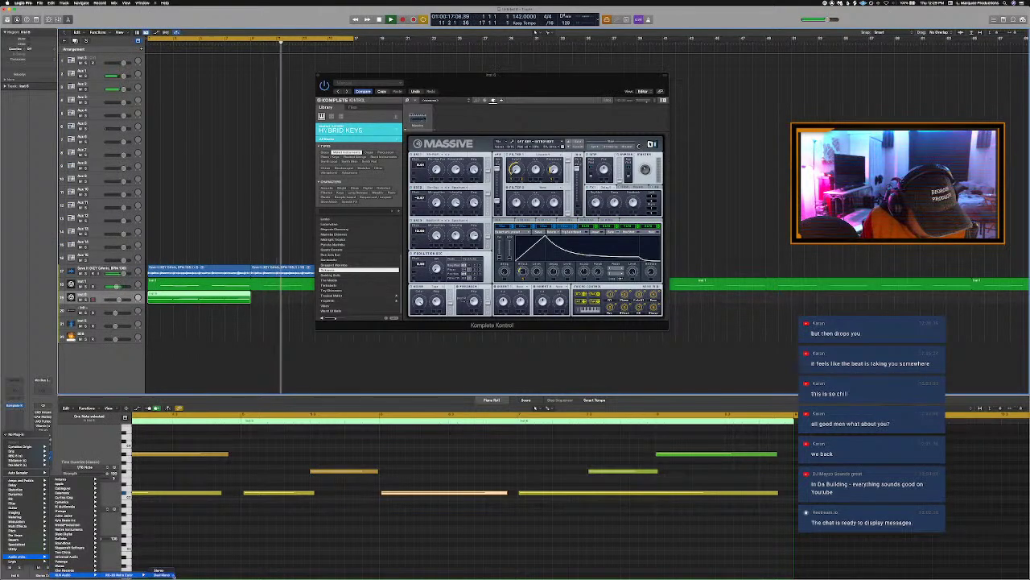
left_click(160, 571)
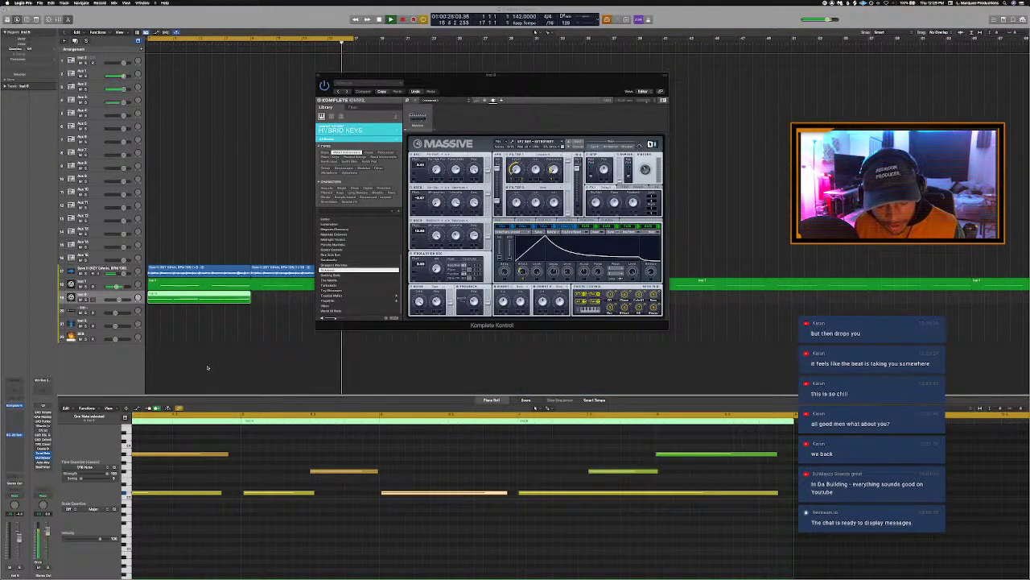
Loop the Massive region across the arrangement and enable the Magnetic module in RC-20 Retro Color.
left_click(199, 292)
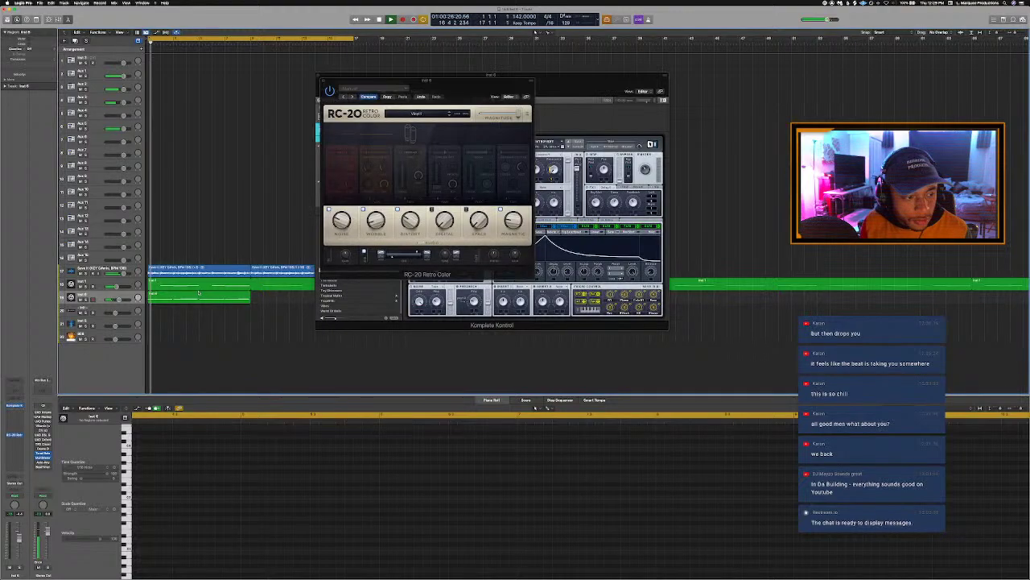
left_click(198, 295)
key("l")
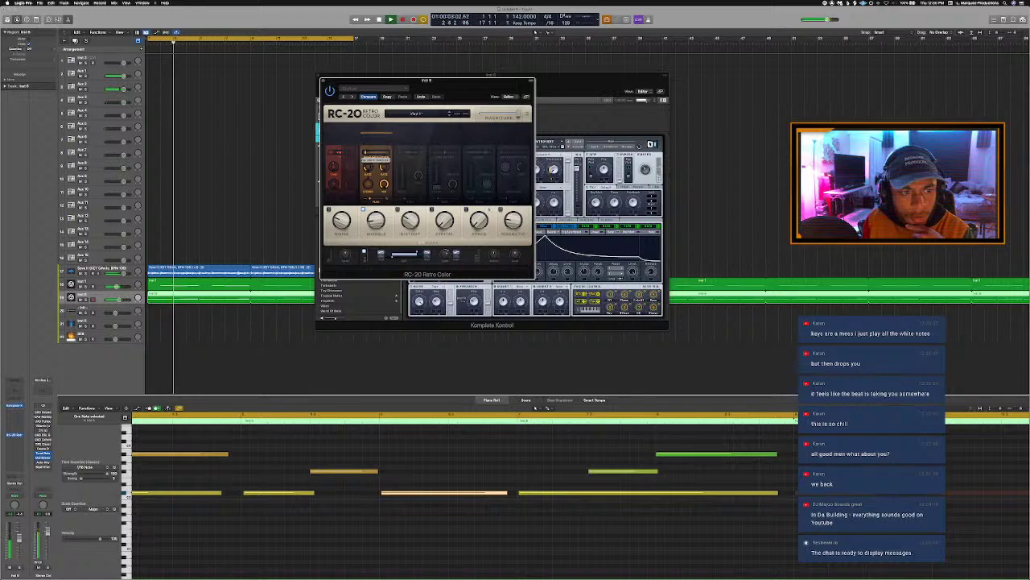
left_click(501, 210)
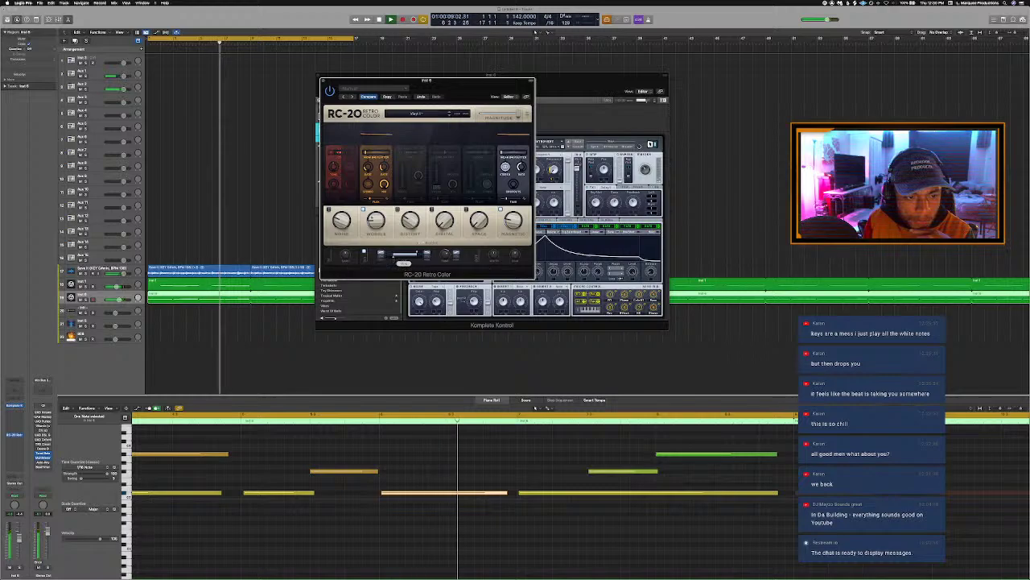
Enable the Digital module in RC-20 Retro Color while soloing the Massive track, unsolo it, and close both plug-in windows.
key("s")
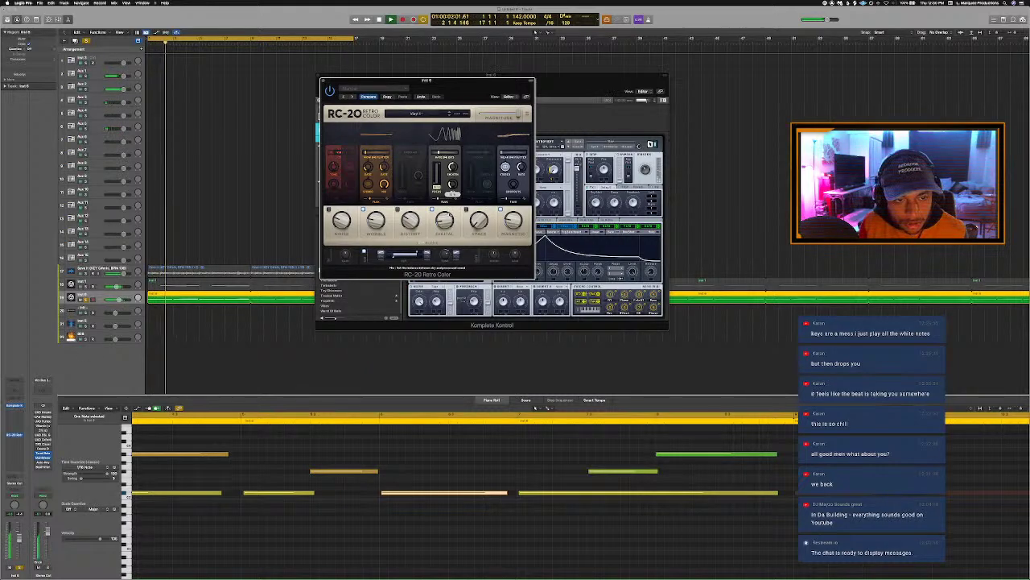
key("s")
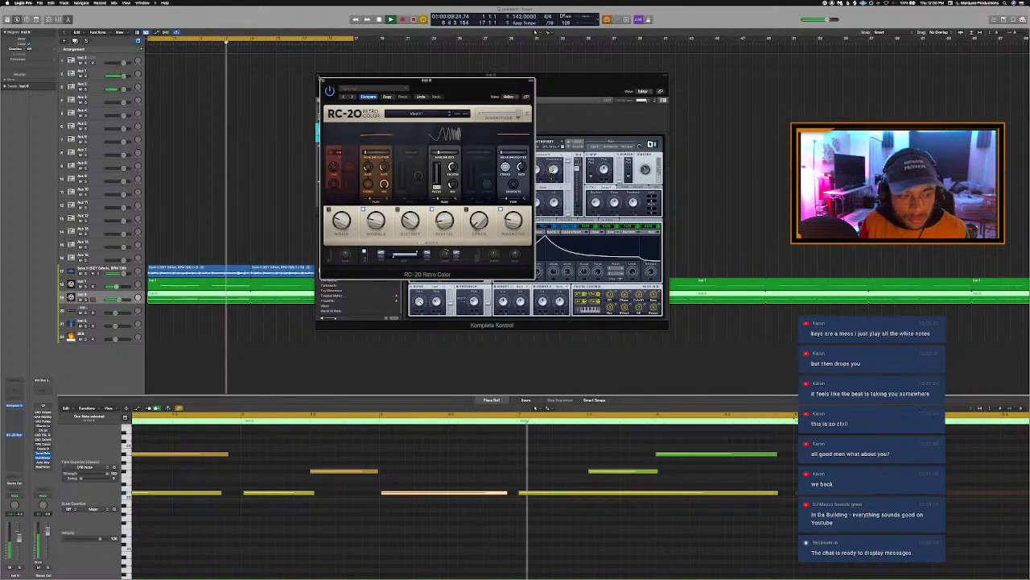
left_click(323, 81)
left_click(318, 77)
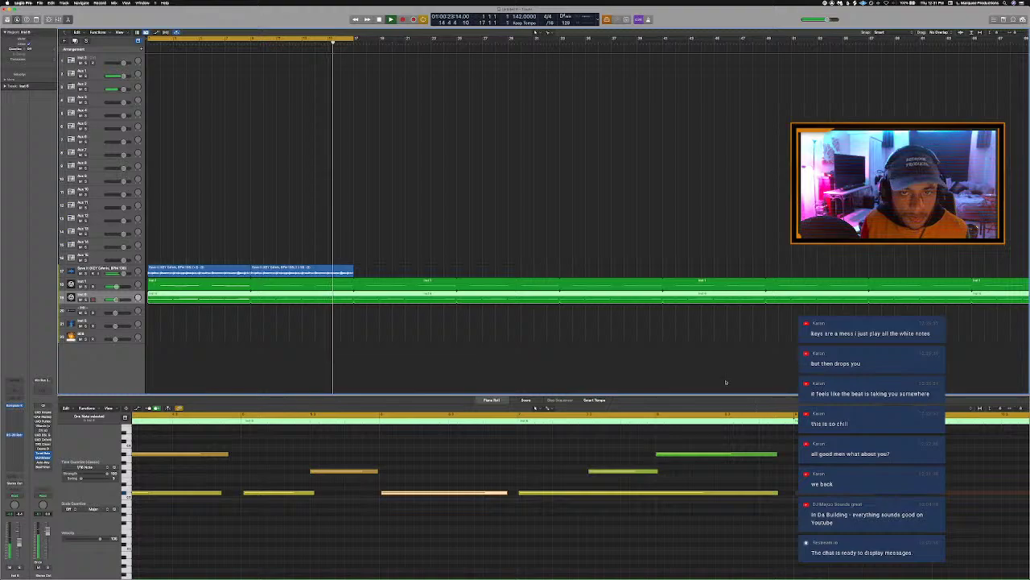
Hide the Piano Roll, switch to Finder, open the 808s folder, and audition several Cymatics 808 samples.
key("e")
key("super+Tab")
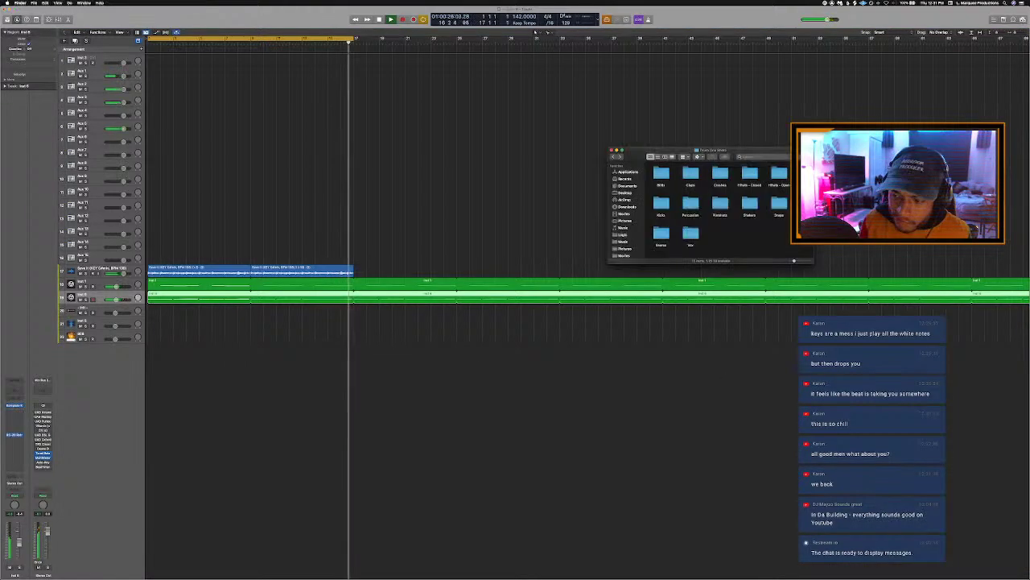
left_click(659, 174)
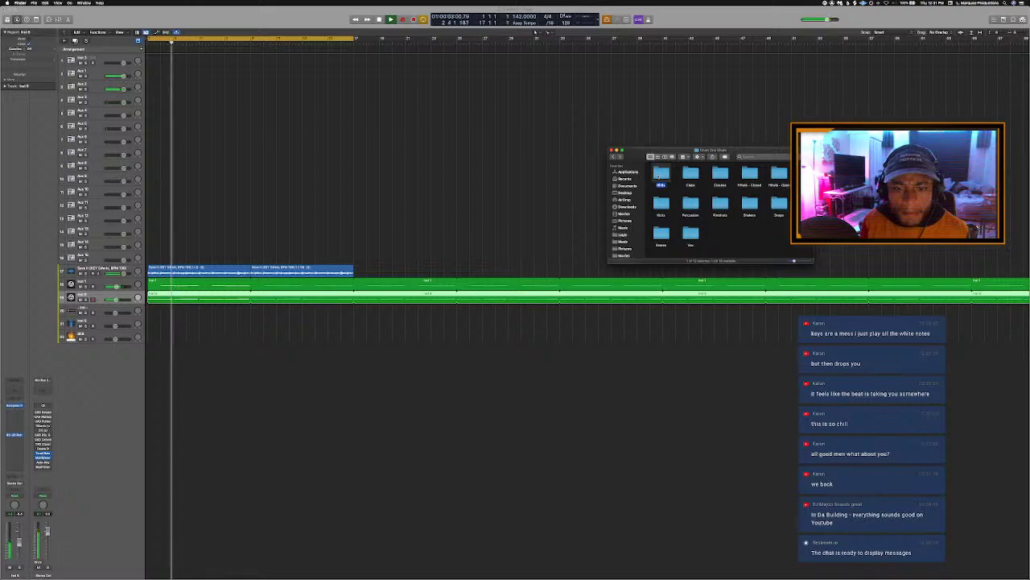
double_click(660, 174)
left_click(690, 206)
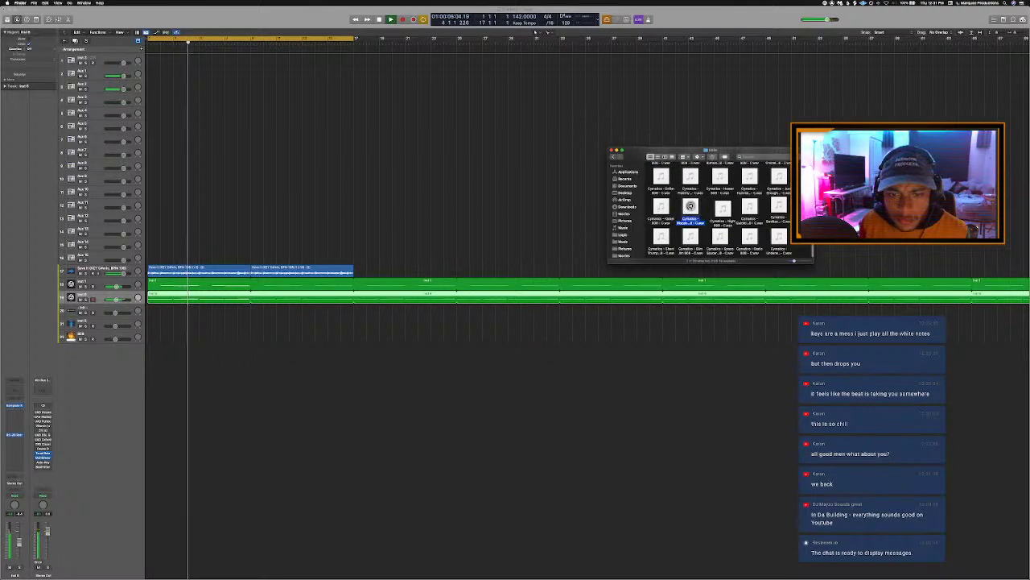
left_click(722, 209)
mouse_move(723, 209)
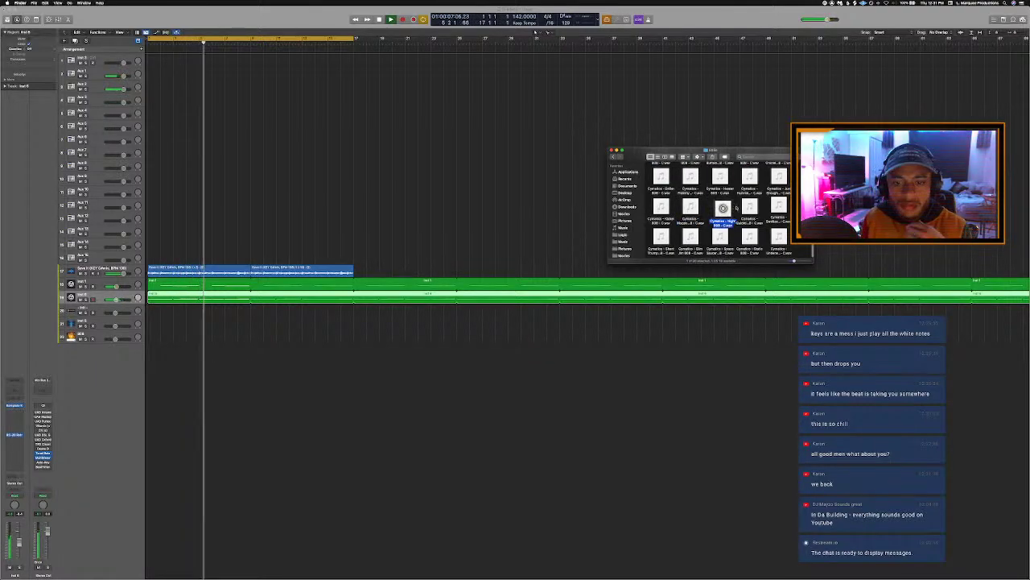
left_click(778, 206)
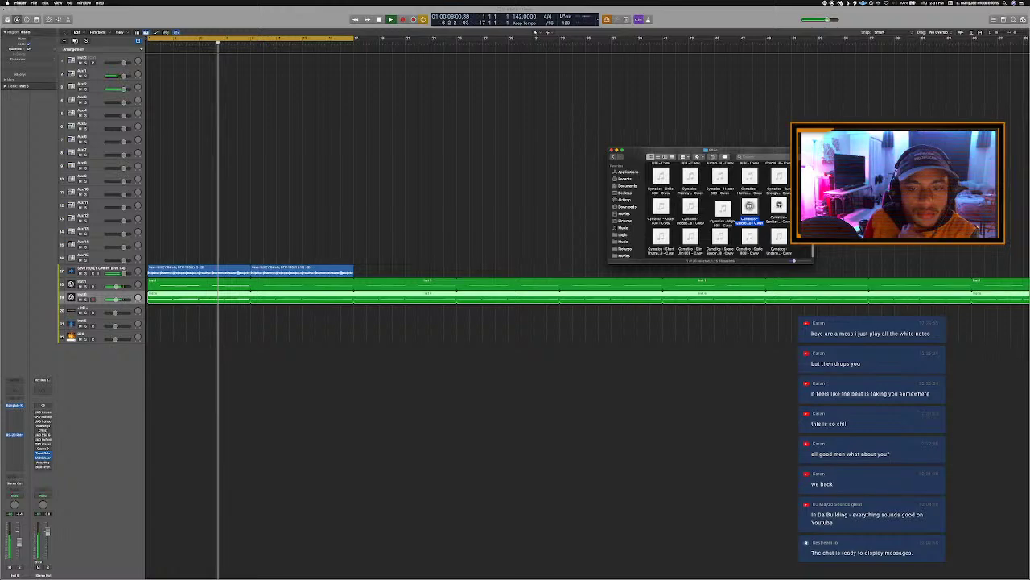
scroll(779, 203, "up", 2)
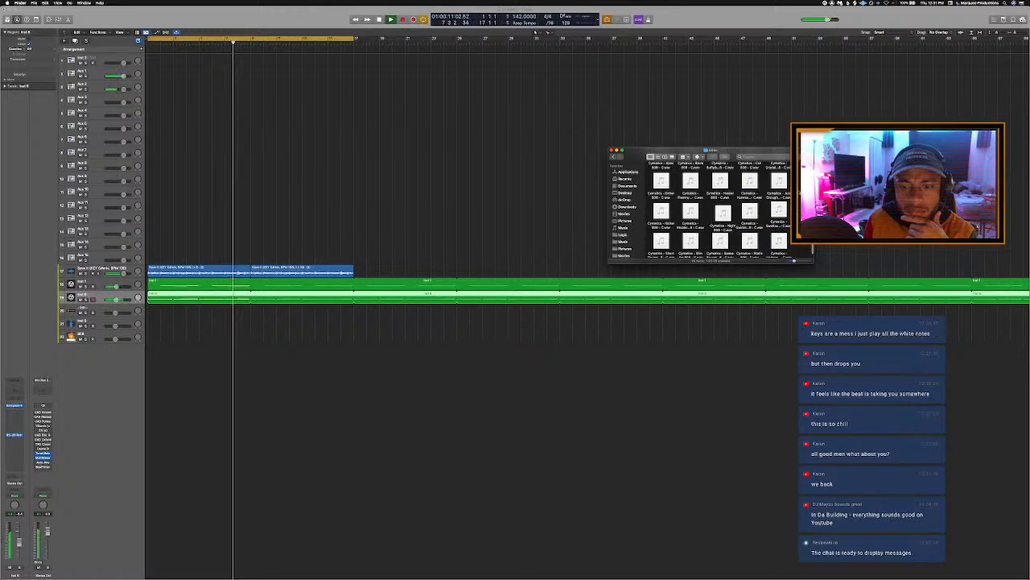
Load the Cymatics Just Enough 808 sample onto a new Quick Sampler (Optimized) track and mute the two melody tracks' regions.
left_click(779, 197)
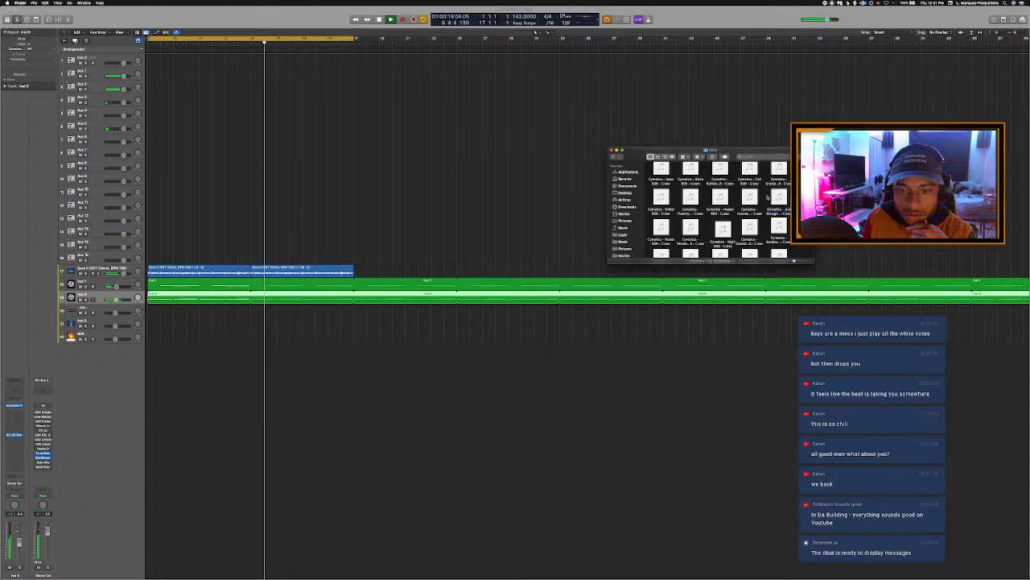
left_click_drag(763, 206, 111, 364)
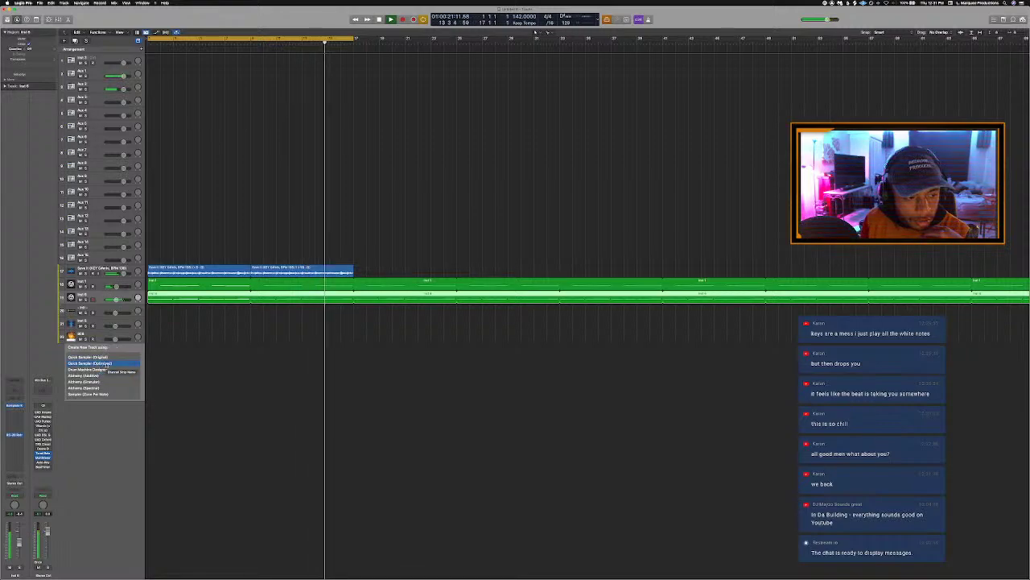
left_click(107, 364)
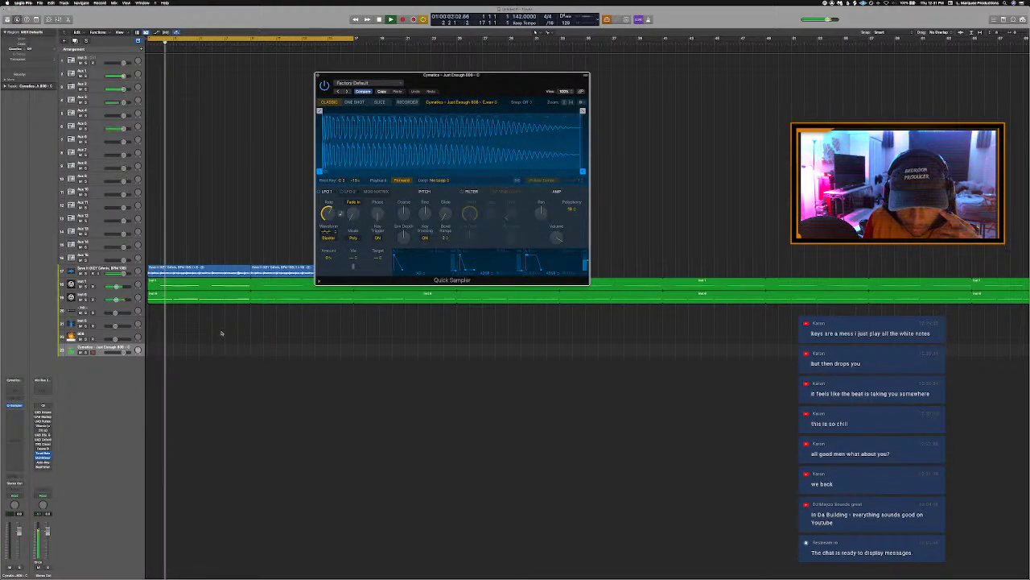
left_click_drag(226, 325, 191, 288)
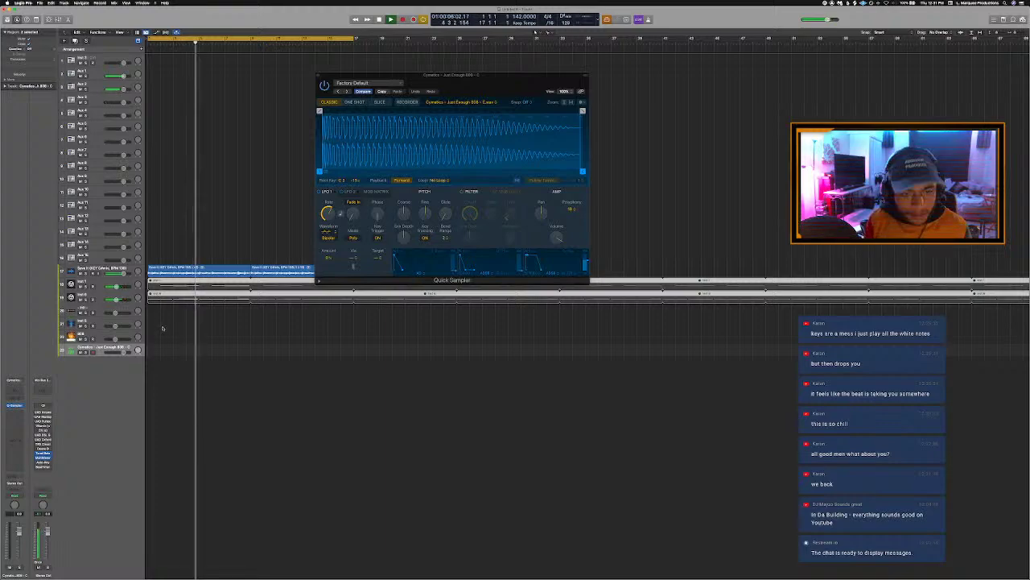
Set Quick Sampler's polyphony to Mono and move the 808 track to the top of the track list.
left_click(571, 209)
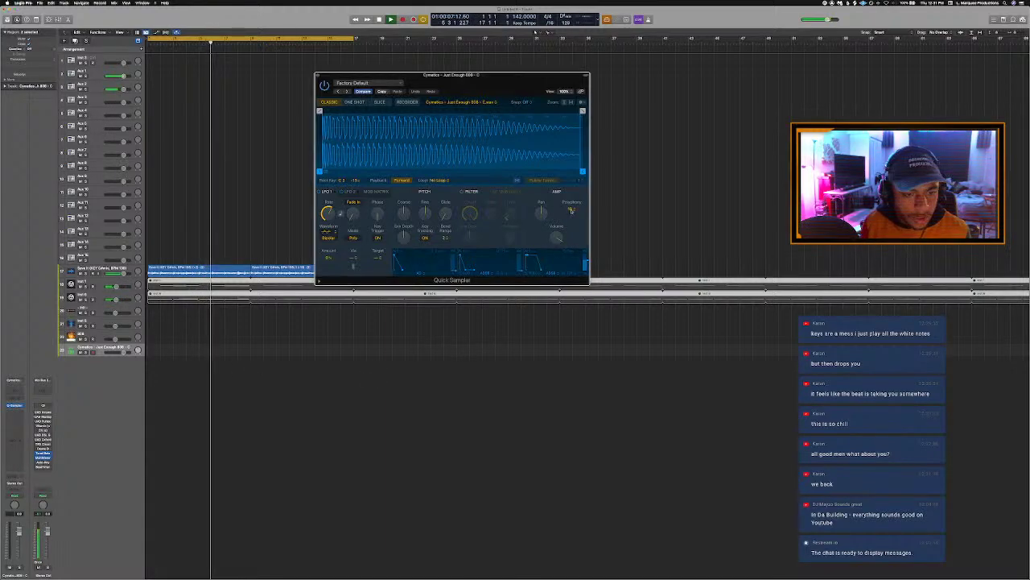
left_click(572, 164)
left_click_drag(99, 349, 109, 52)
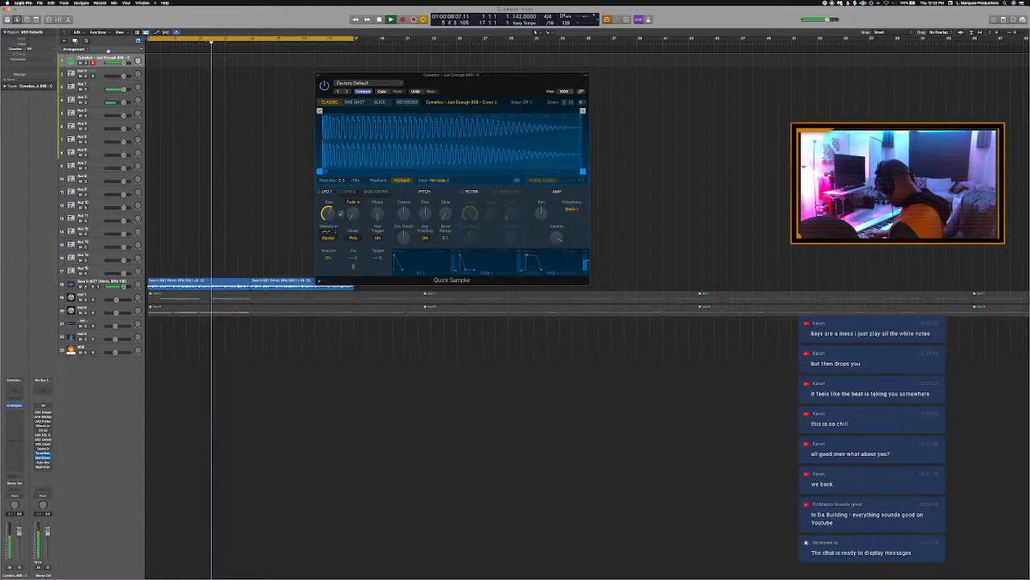
Play the arrangement to rehearse the 808 line, soloing the audio sample track and its aux tracks alongside the 808.
key("space")
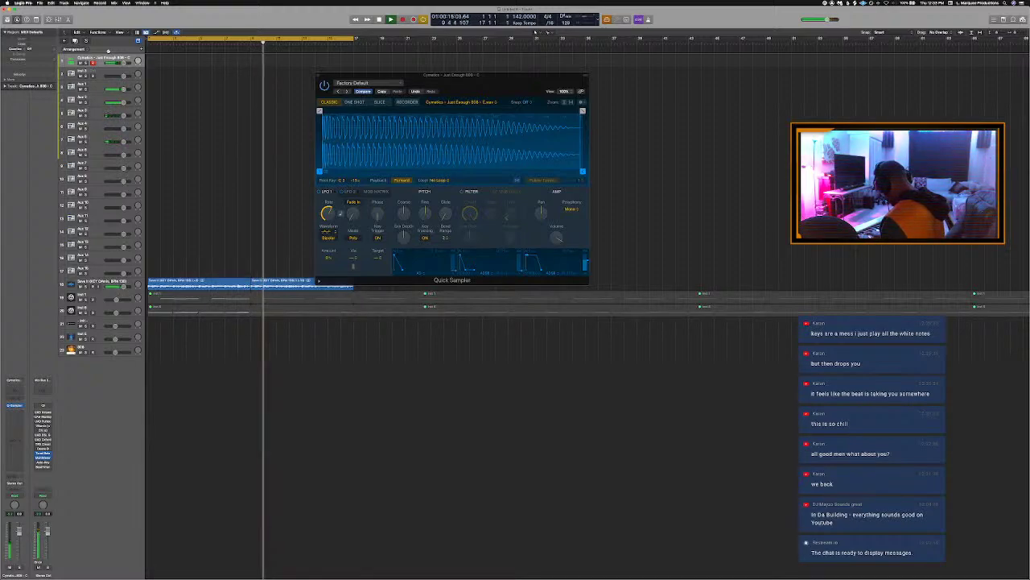
key("Return")
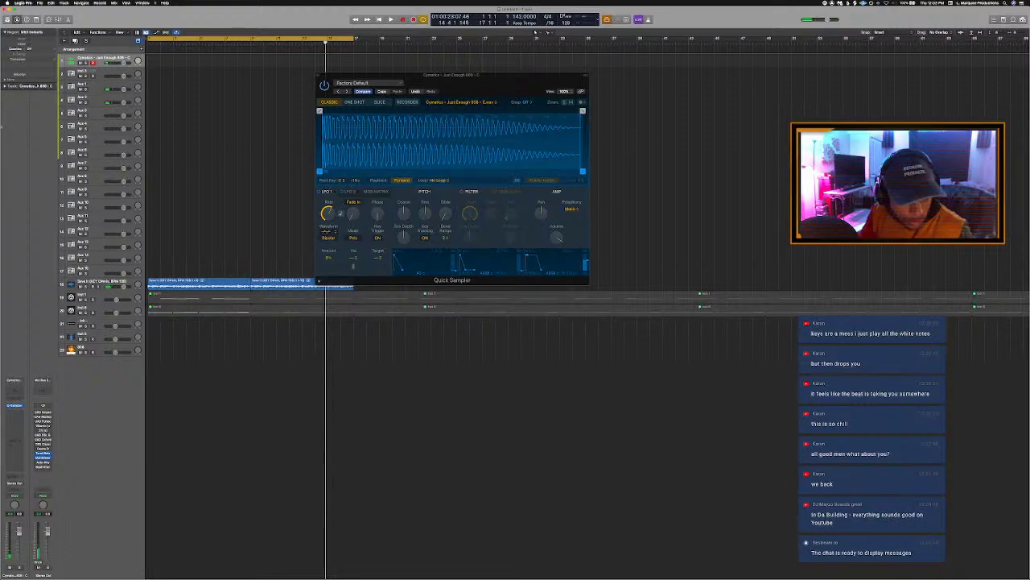
left_click(135, 262)
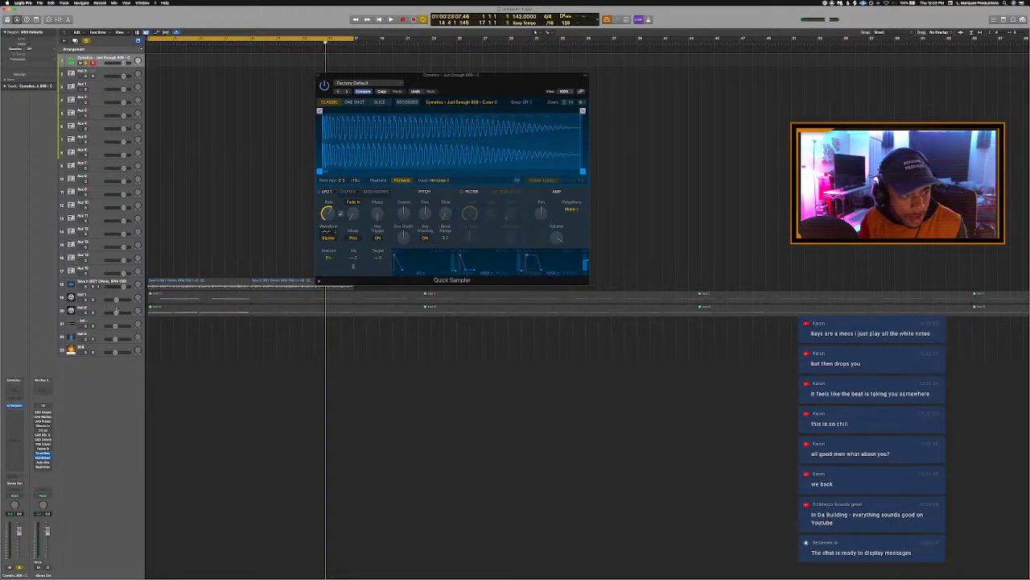
left_click(83, 285)
key("space")
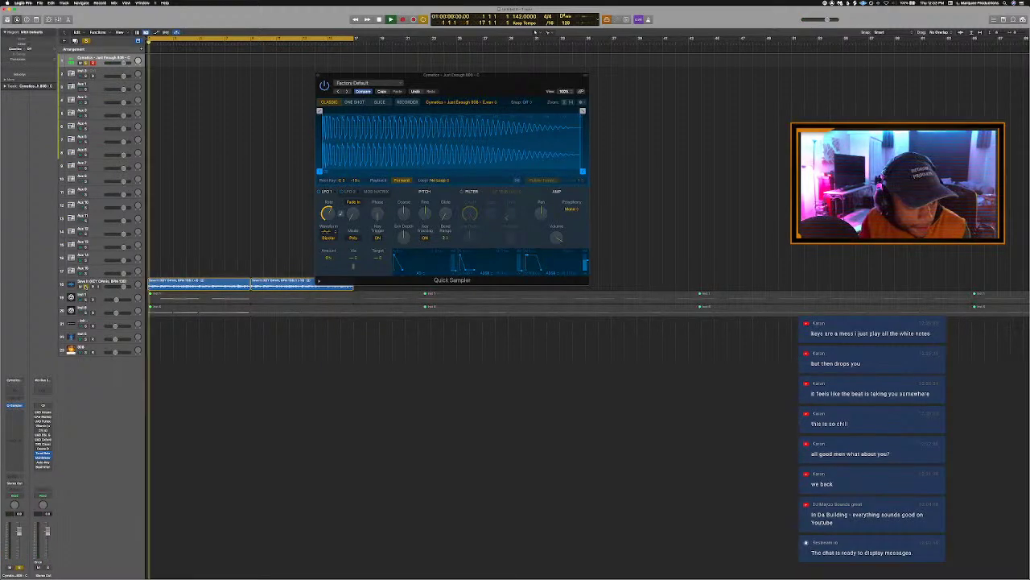
left_click(86, 103)
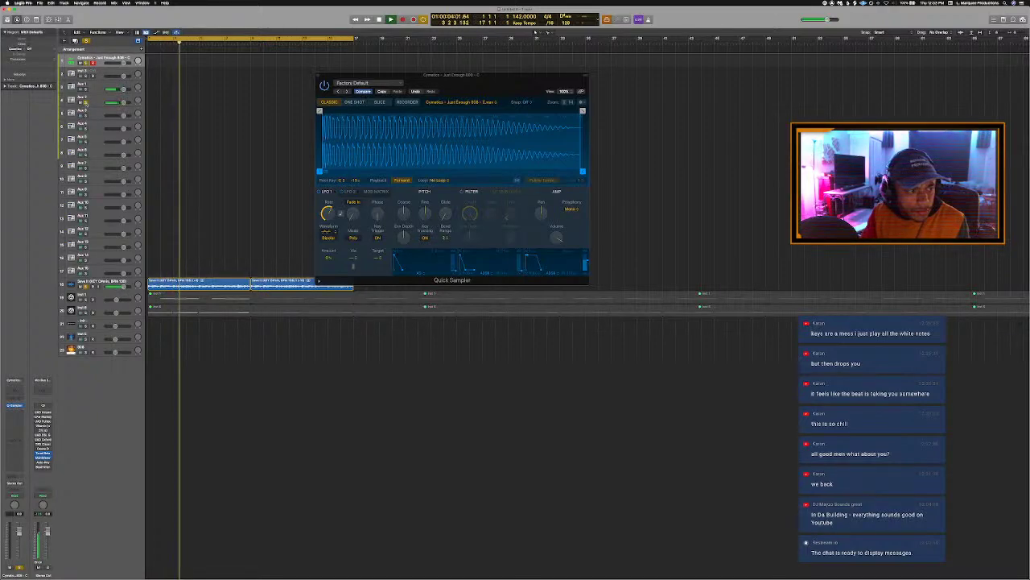
left_click(85, 90)
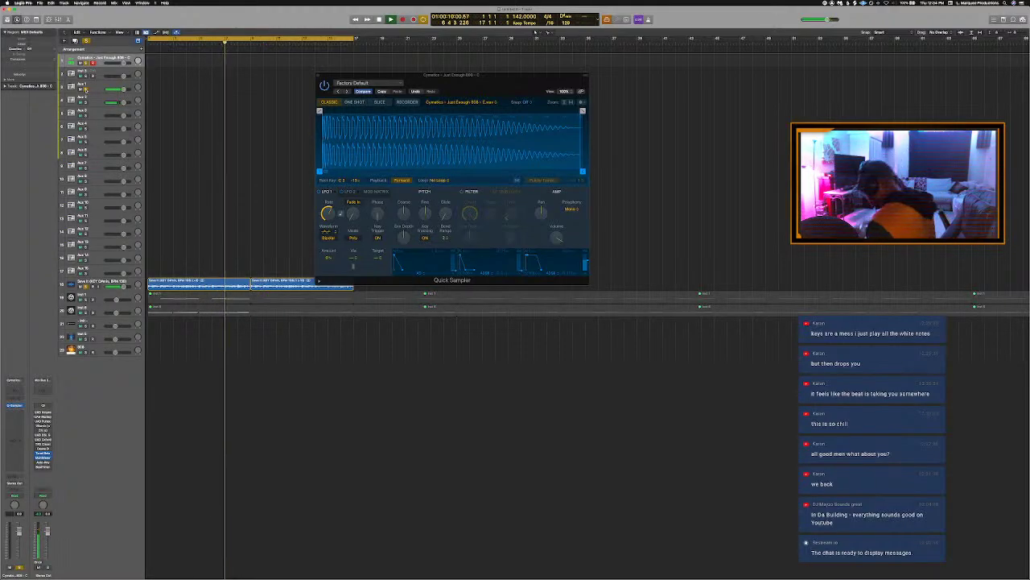
Record the 808 bass line over the sample from the start of the project, stop, and play back the take.
key("Return")
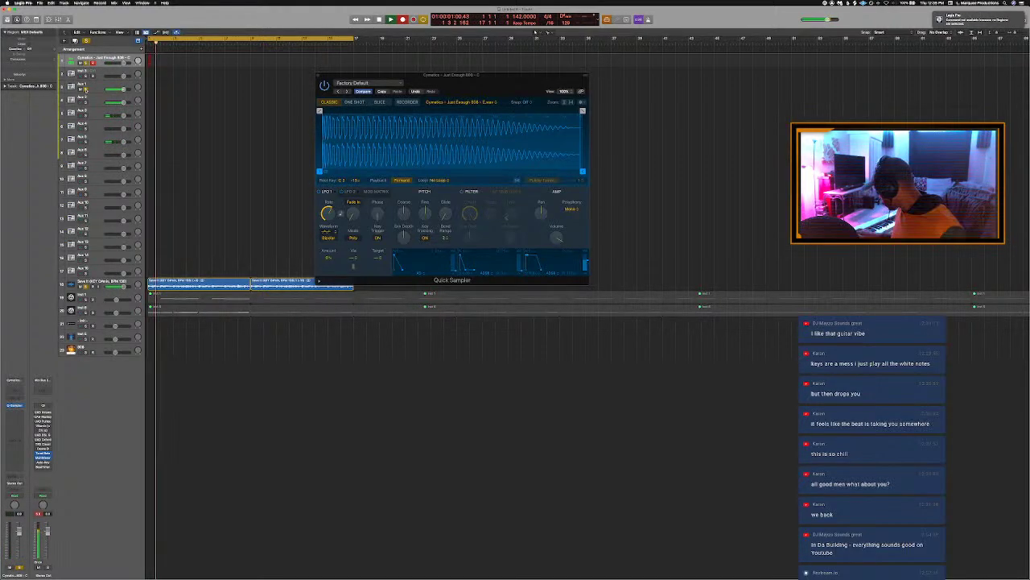
key("space")
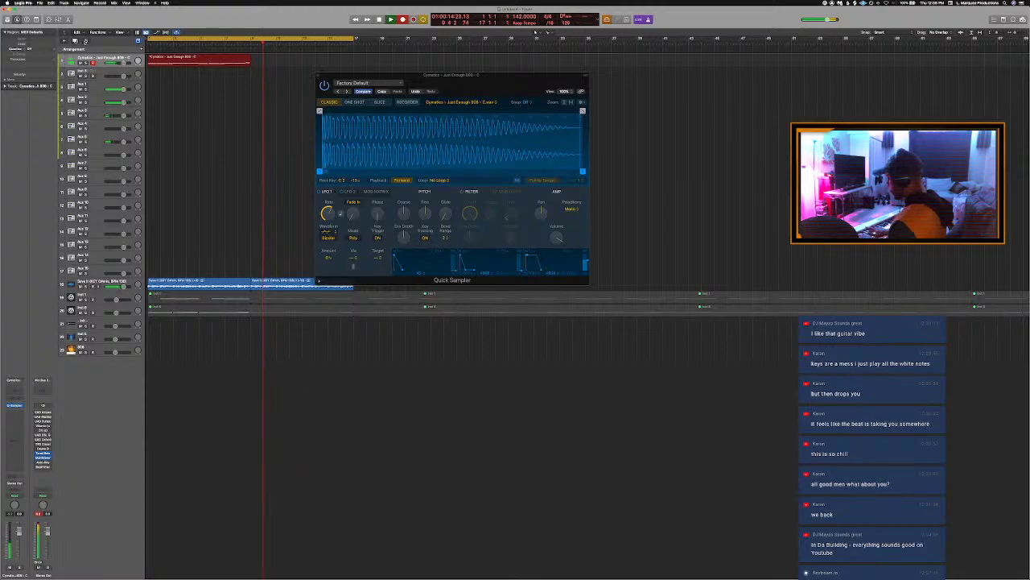
key("space")
key("space")
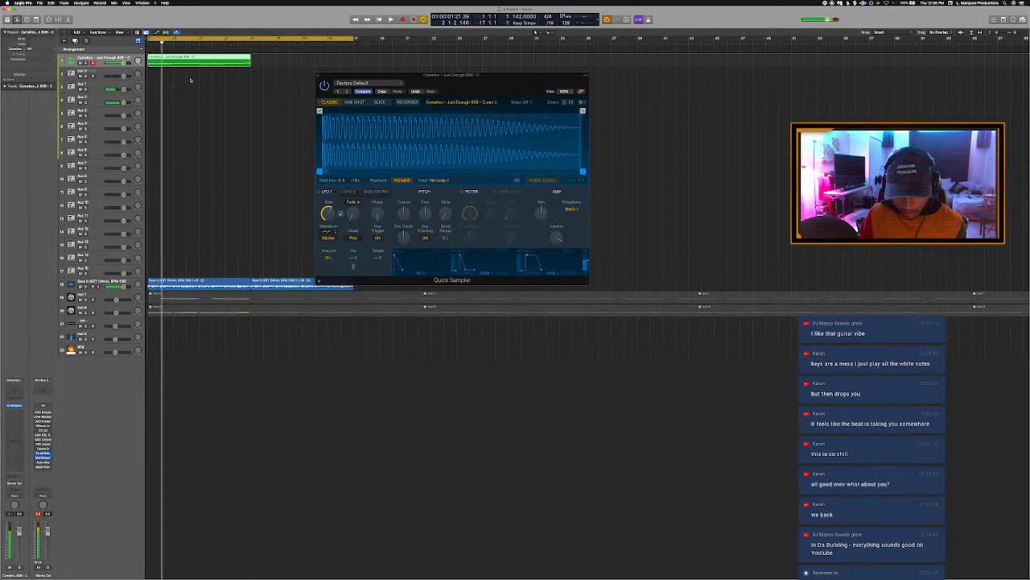
Open the recorded 808 region in the Piano Roll, quantize all its notes, and listen to it from the start.
key("e")
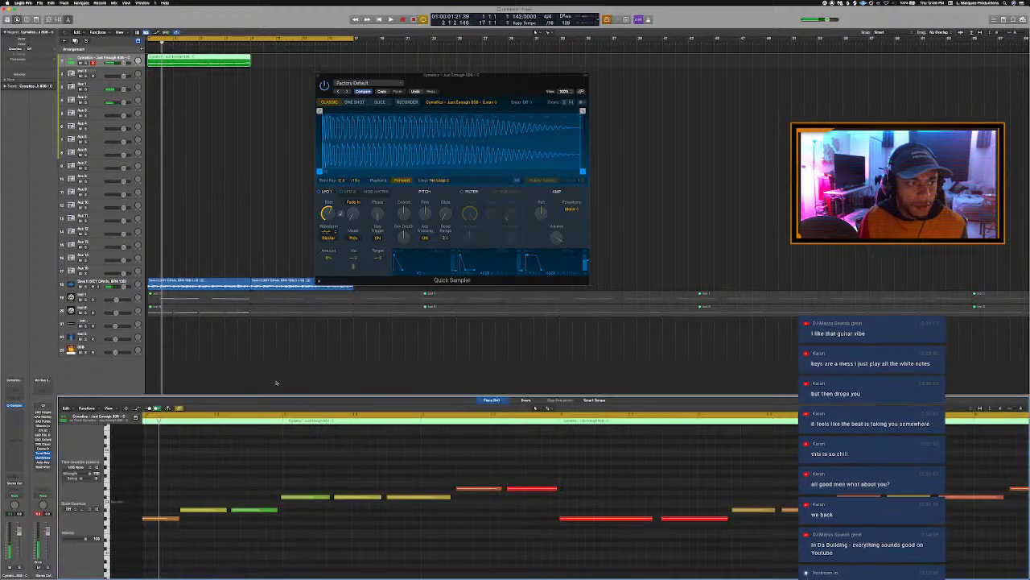
scroll(248, 492, "left", 5)
key("super+a")
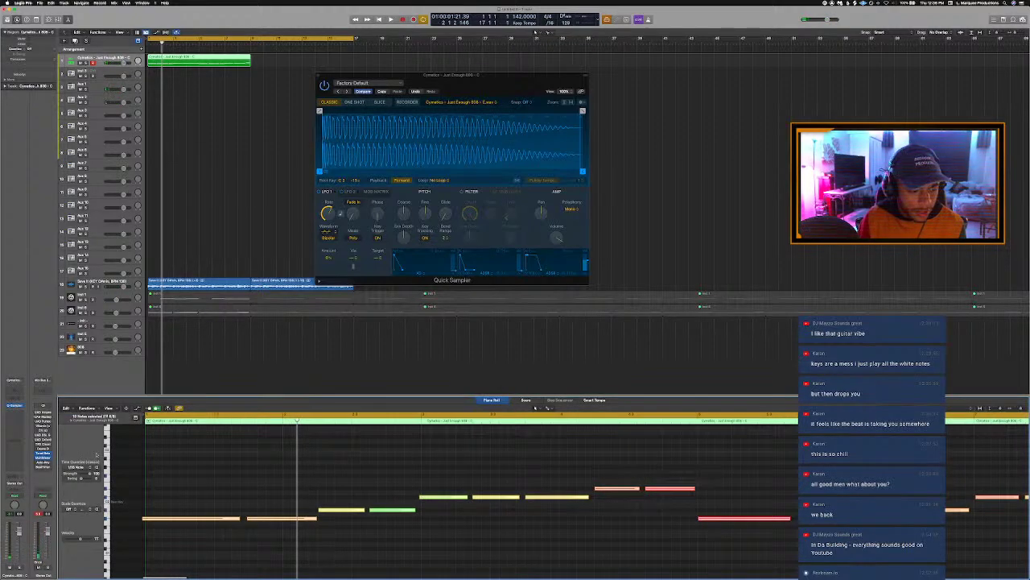
key("Return")
key("space")
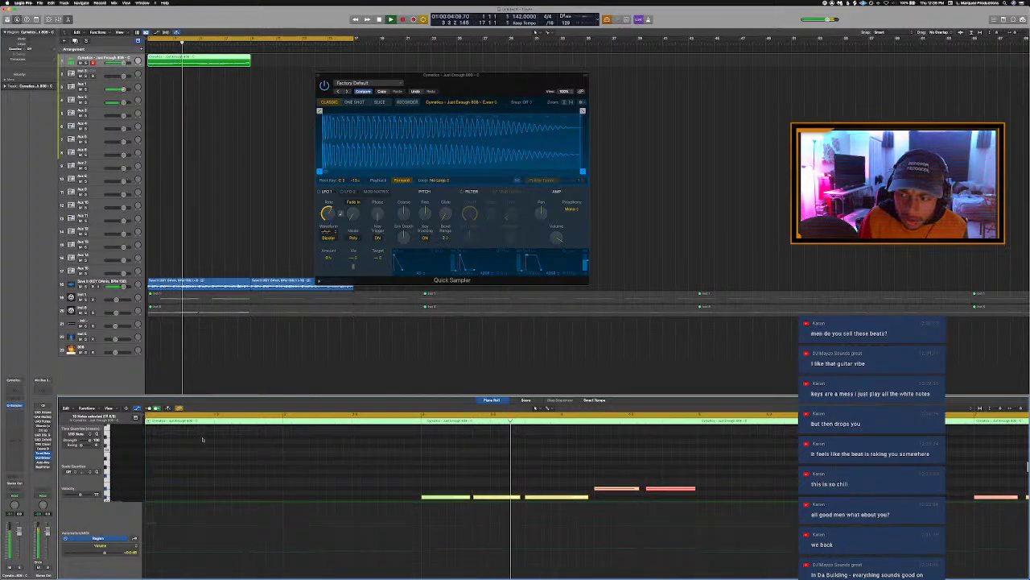
key("space")
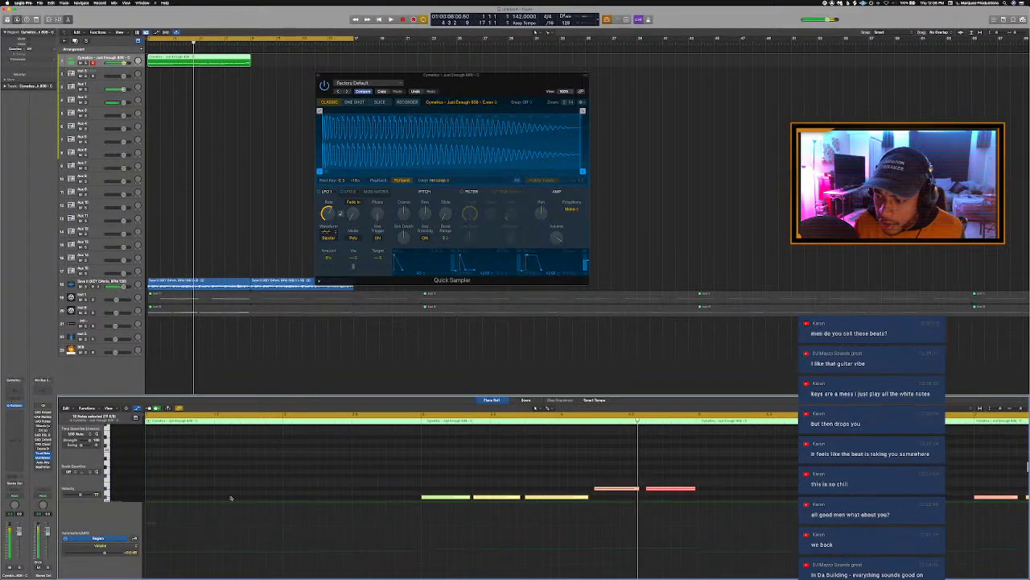
Show note velocity in the Piano Roll's automation lane and raise all the 808 notes to velocity 127.
left_click(134, 538)
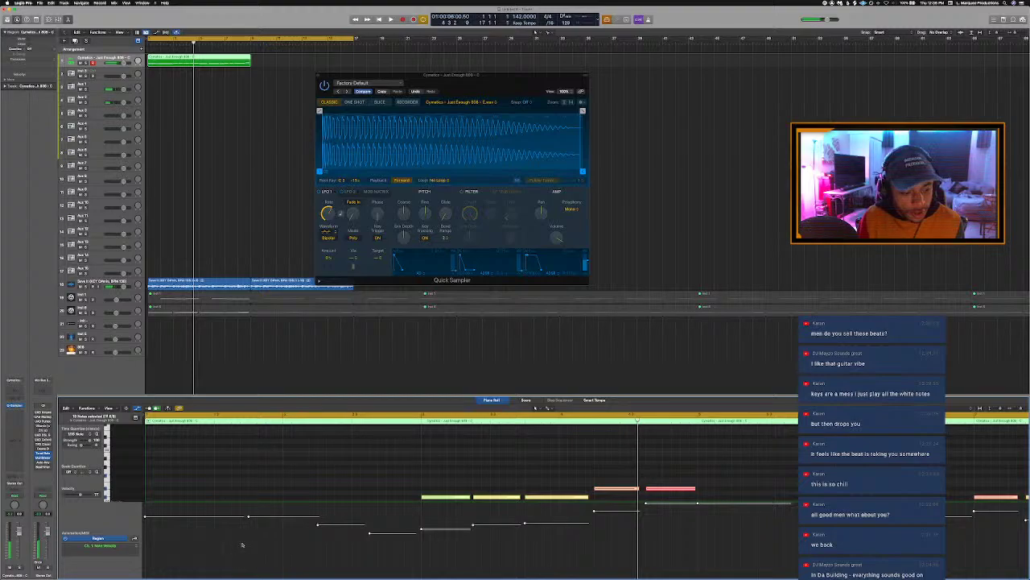
left_click_drag(369, 534, 371, 495)
scroll(453, 483, "right", 4)
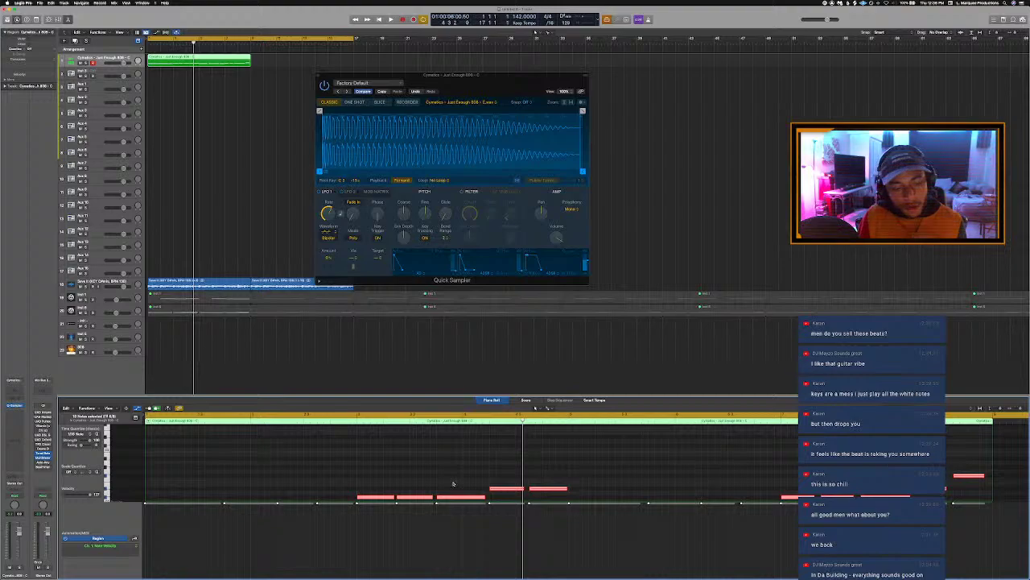
scroll(452, 483, "down", 2)
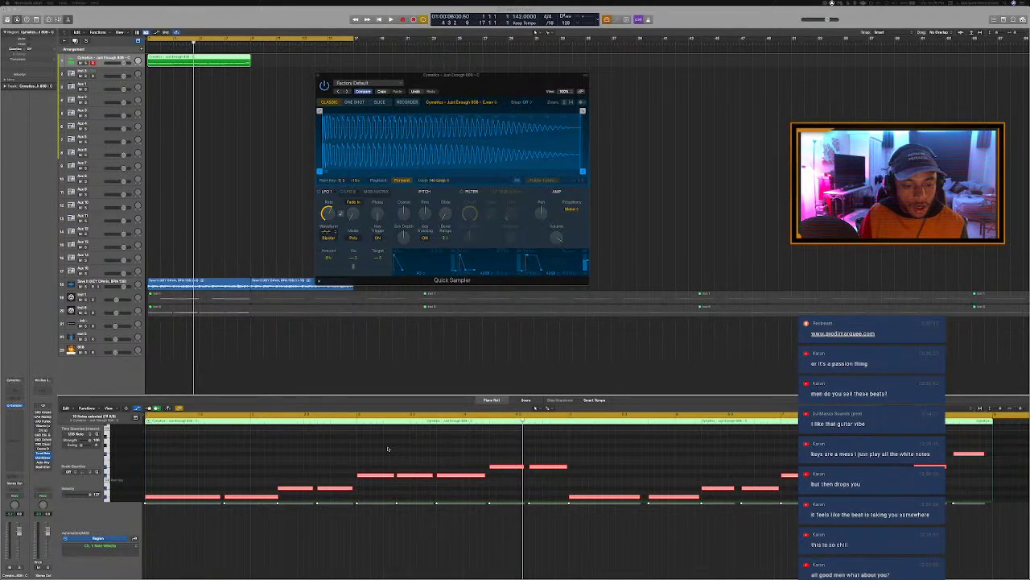
scroll(387, 449, "down", 3)
scroll(388, 450, "up", 1)
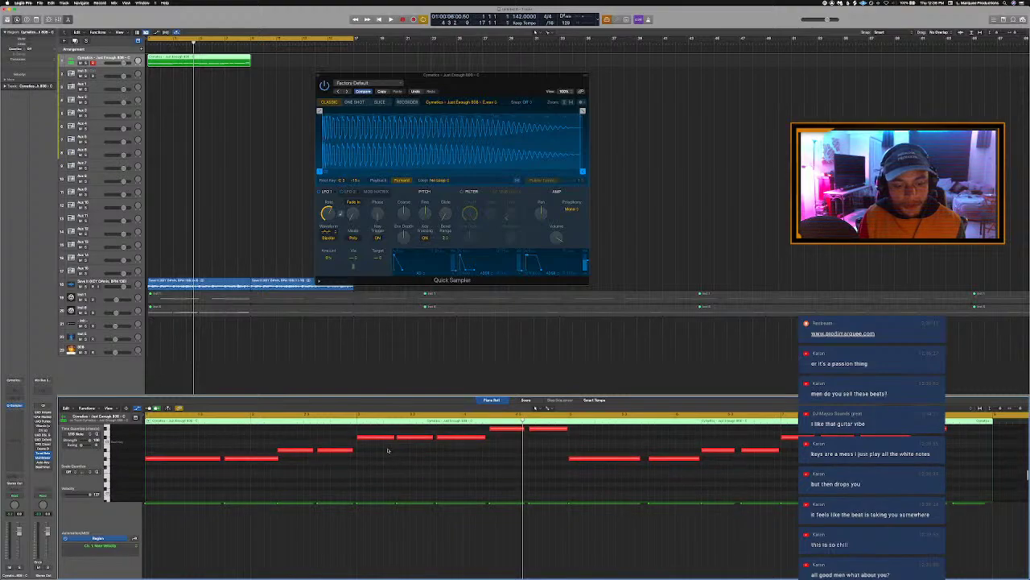
Color the 808 region orange and open the Mixer.
key("alt+c")
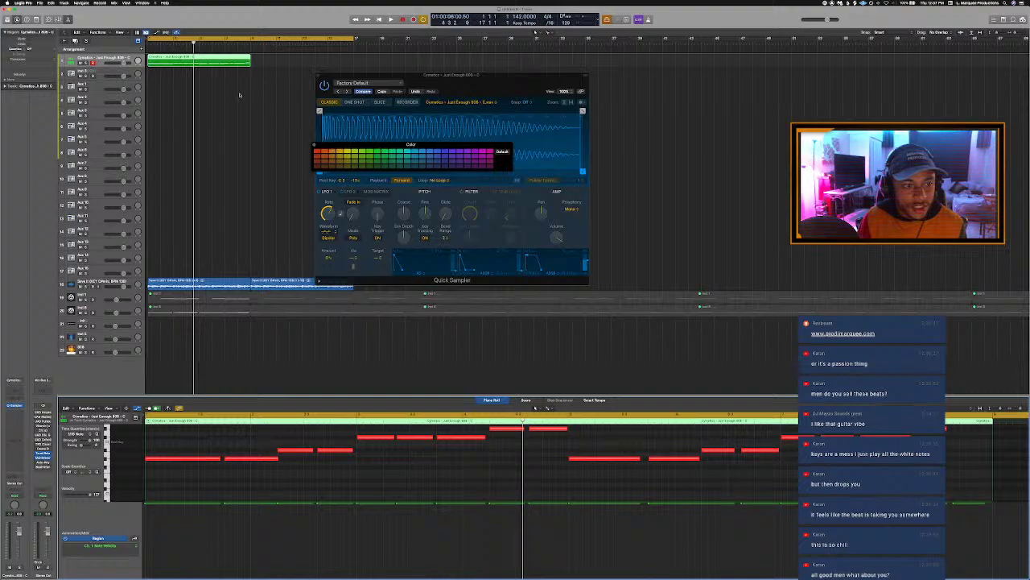
left_click(330, 151)
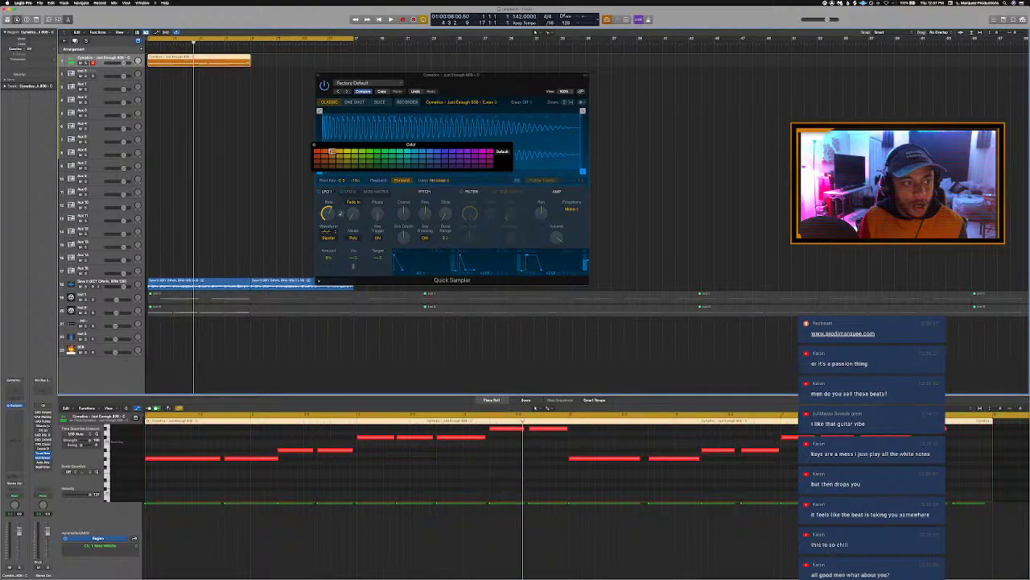
key("x")
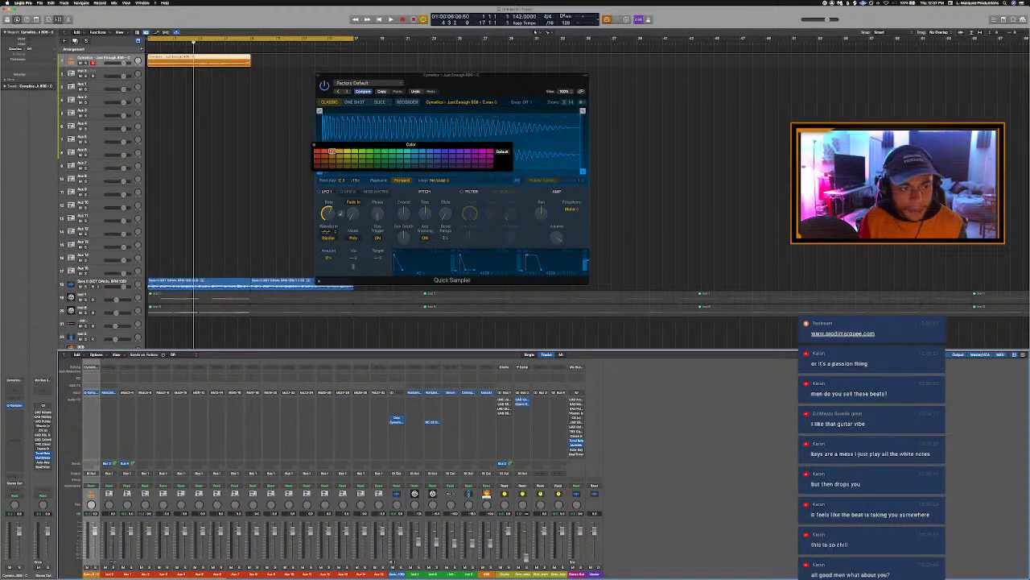
Close the Mixer, reopen the 808 region in the Piano Roll, and start playback.
key("x")
left_click(249, 147)
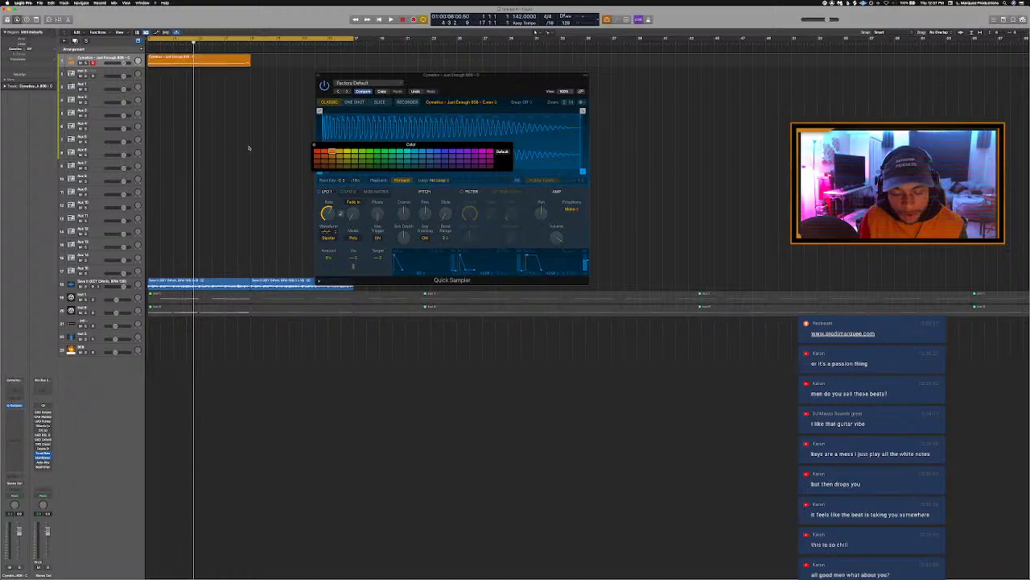
left_click(219, 62)
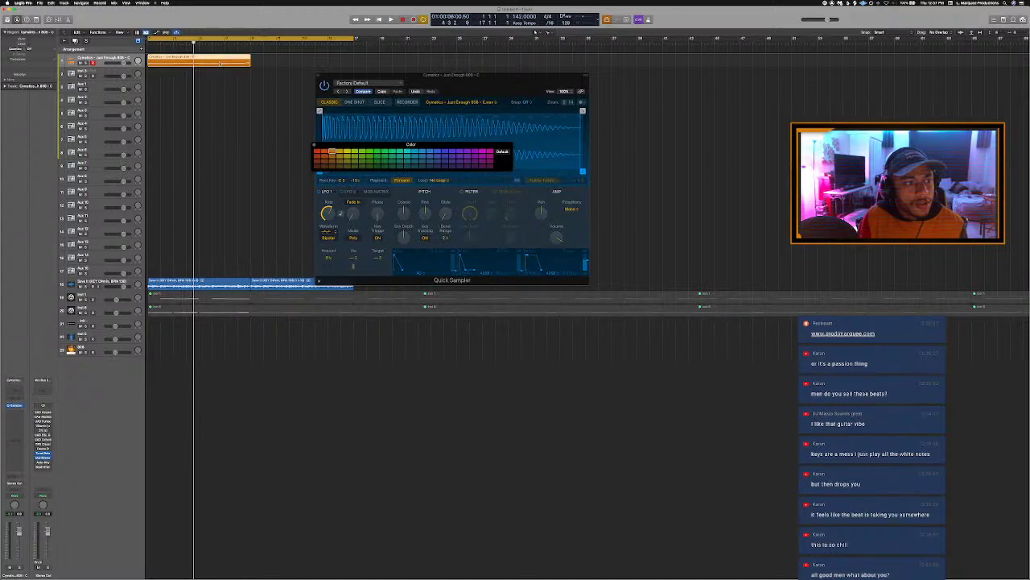
key("p")
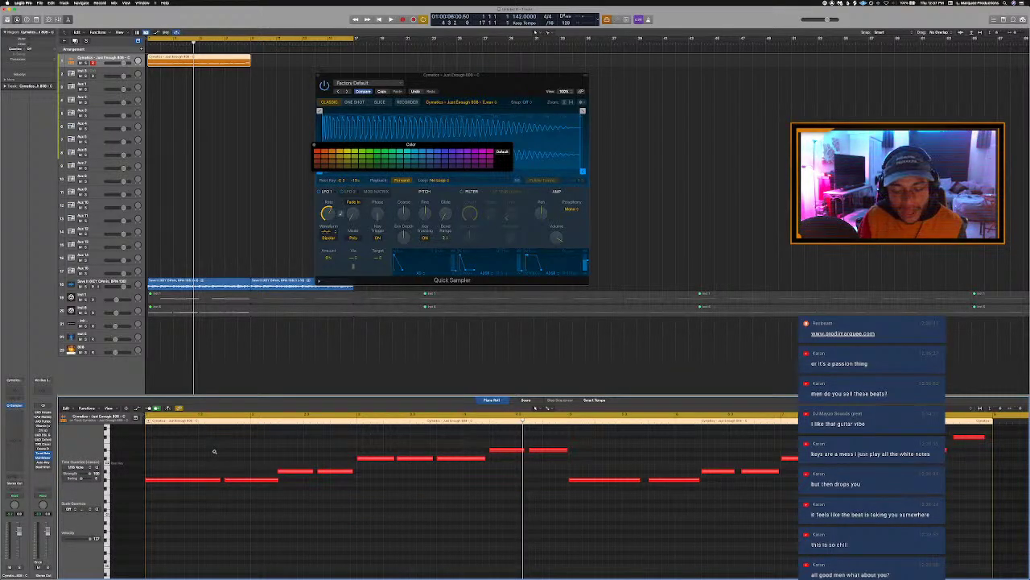
scroll(215, 452, "up", 2)
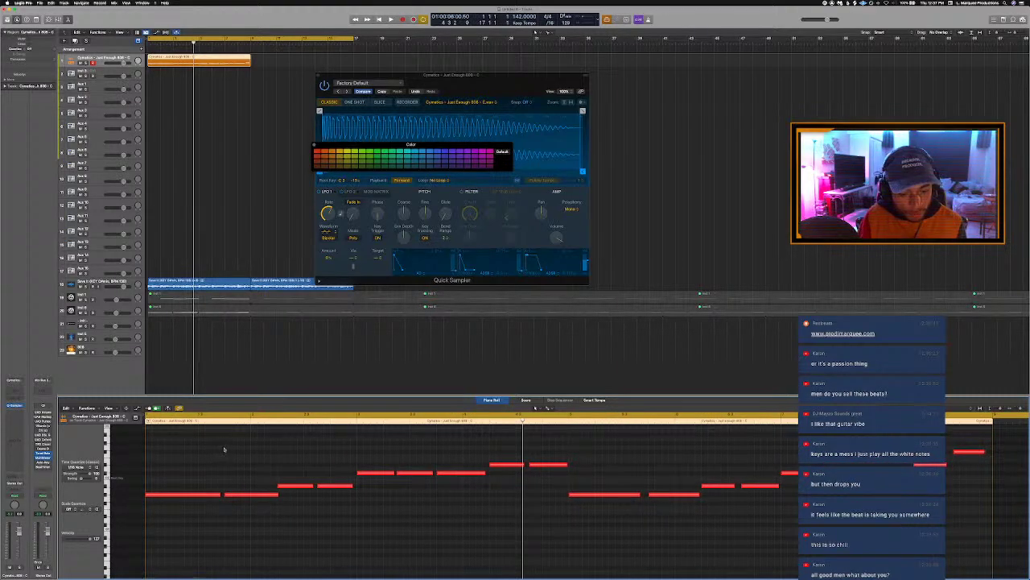
key("space")
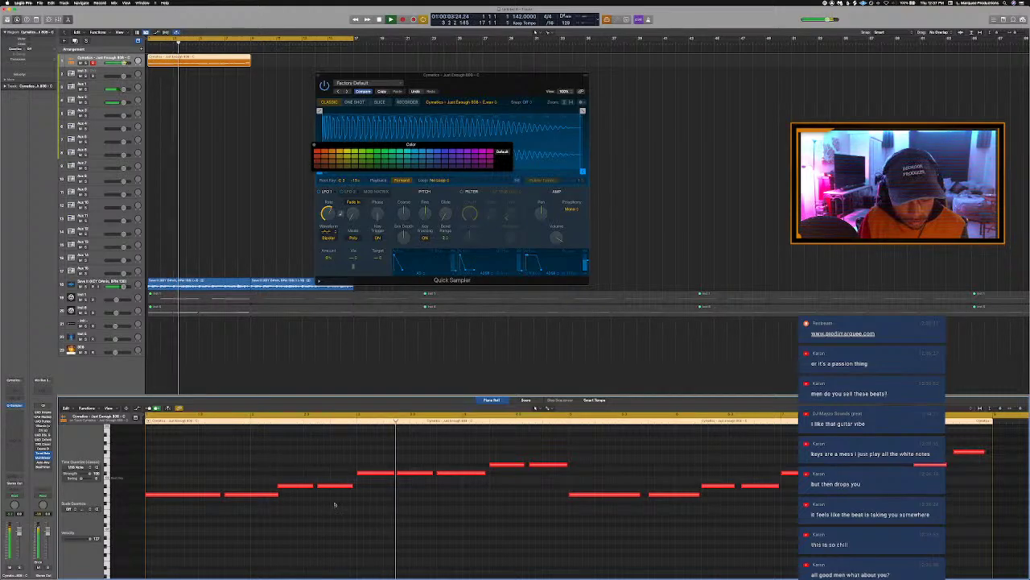
Delete the second 808 note in bar 3 and lengthen the note before it to fill the gap.
left_click(412, 474)
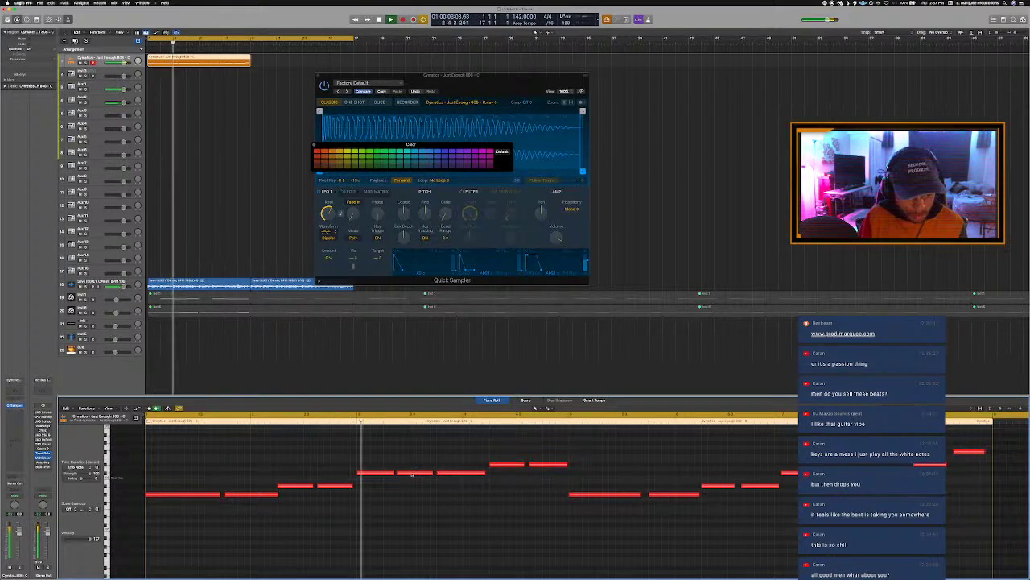
key("Delete")
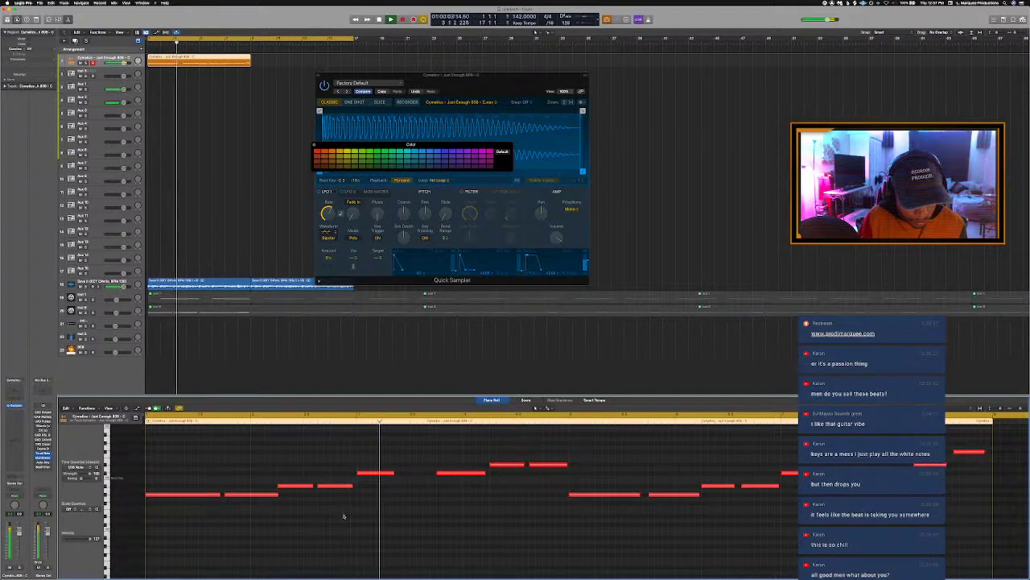
left_click_drag(394, 472, 433, 483)
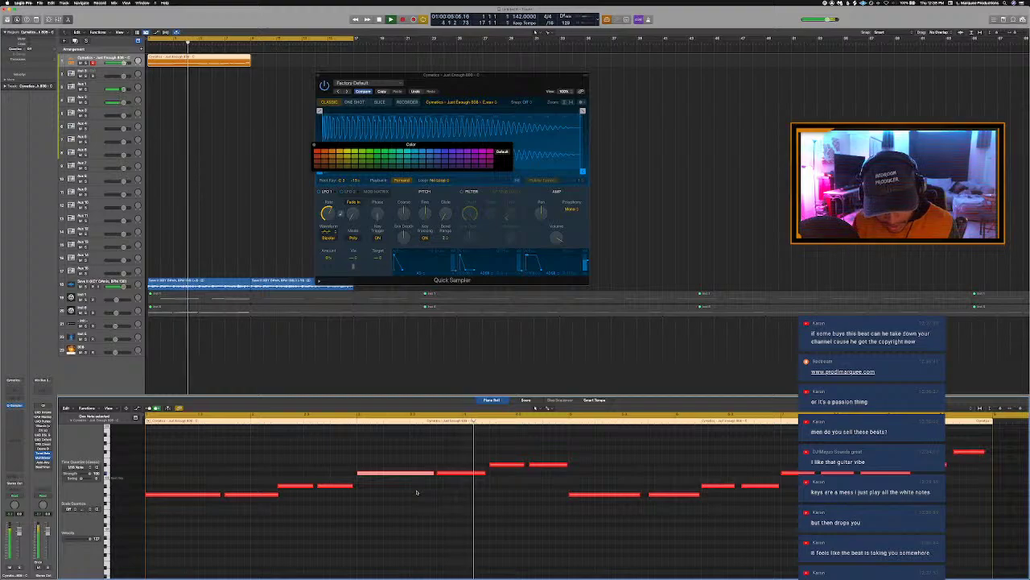
key("space")
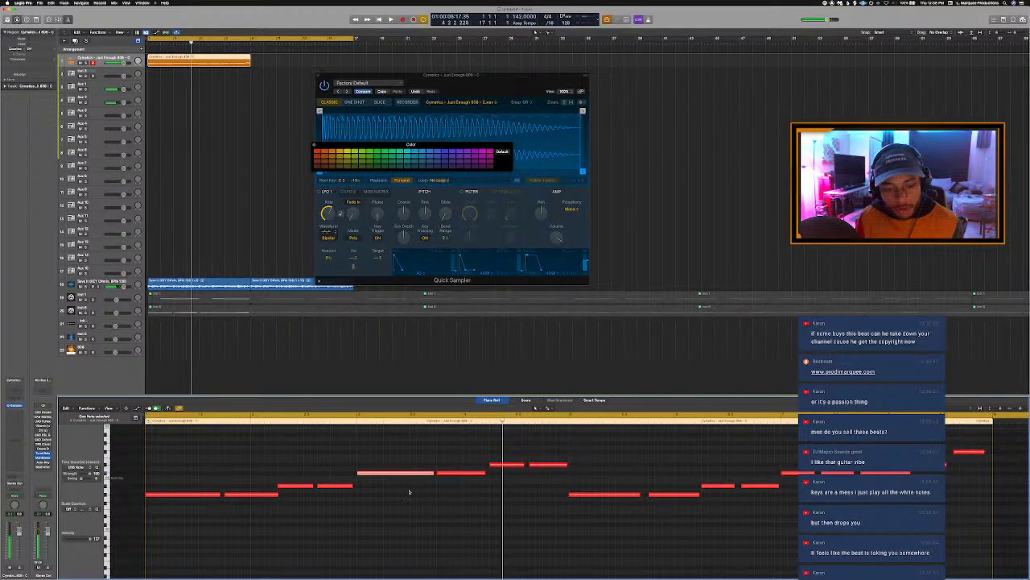
Extend the last 808 note in bar 2 and the long note leading into bar 4 up to the notes that follow them.
scroll(409, 491, "up", 5)
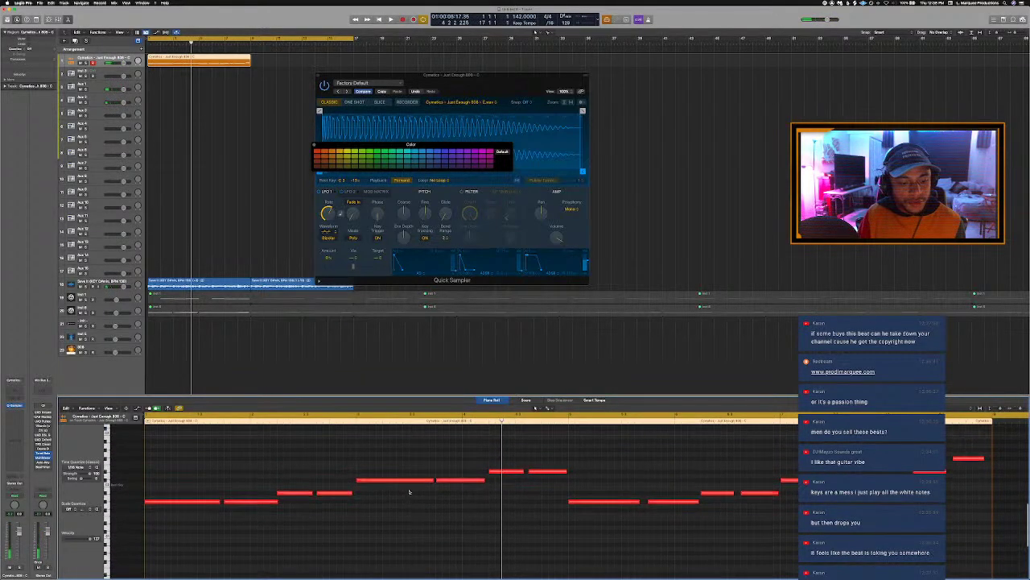
scroll(409, 491, "right", 4)
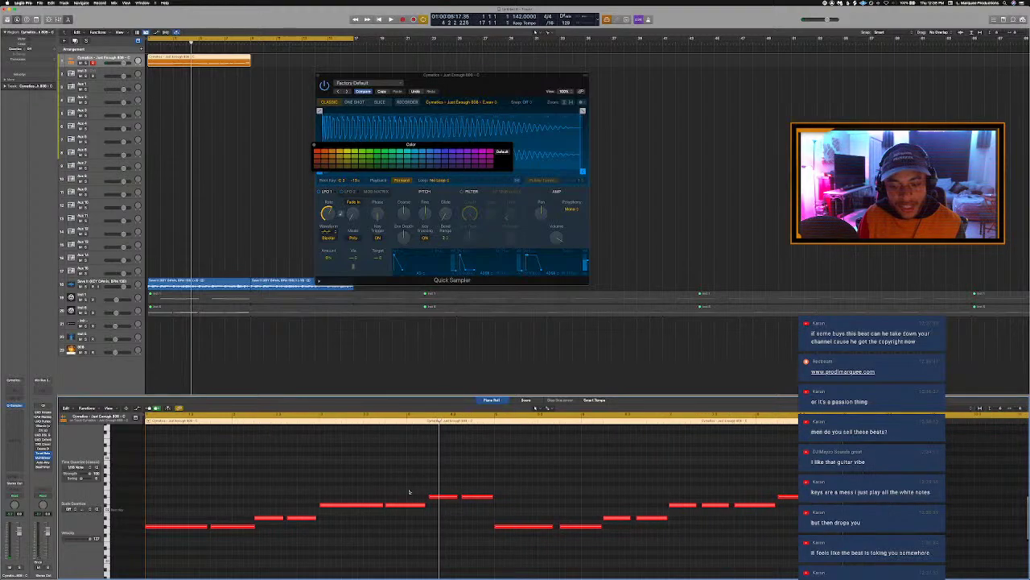
scroll(409, 491, "down", 2)
scroll(409, 491, "down", 3)
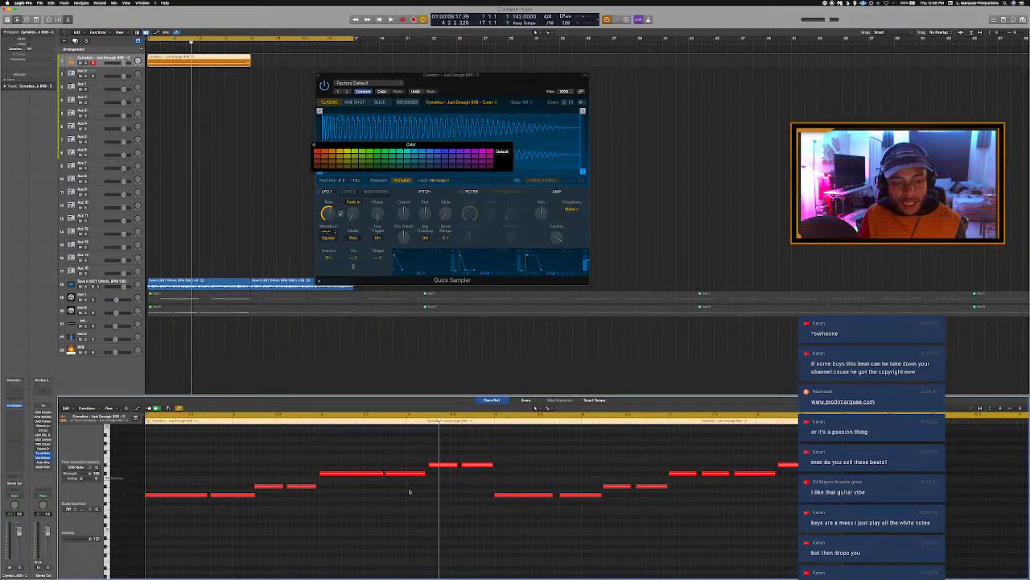
scroll(409, 491, "up", 2)
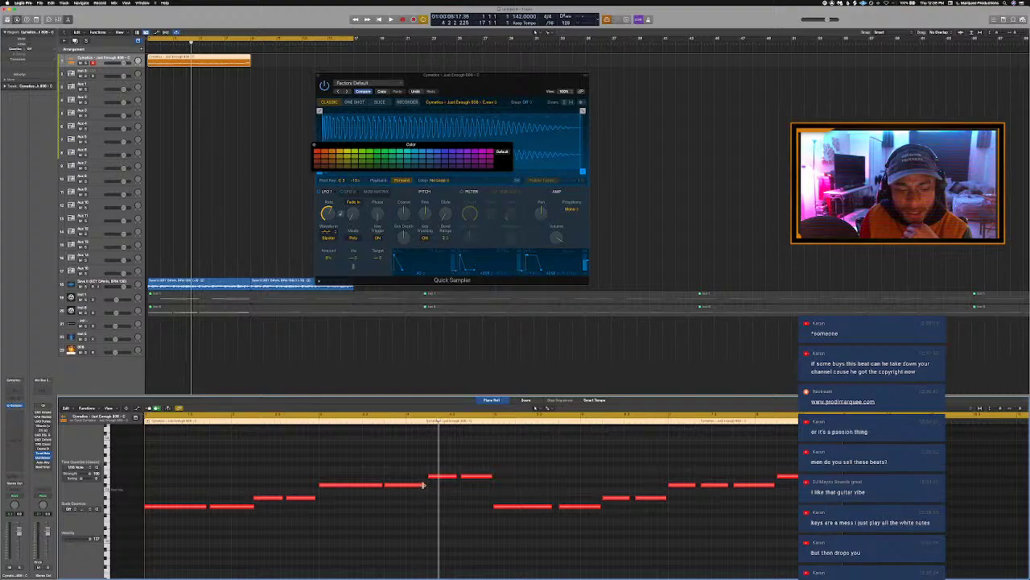
left_click(426, 485)
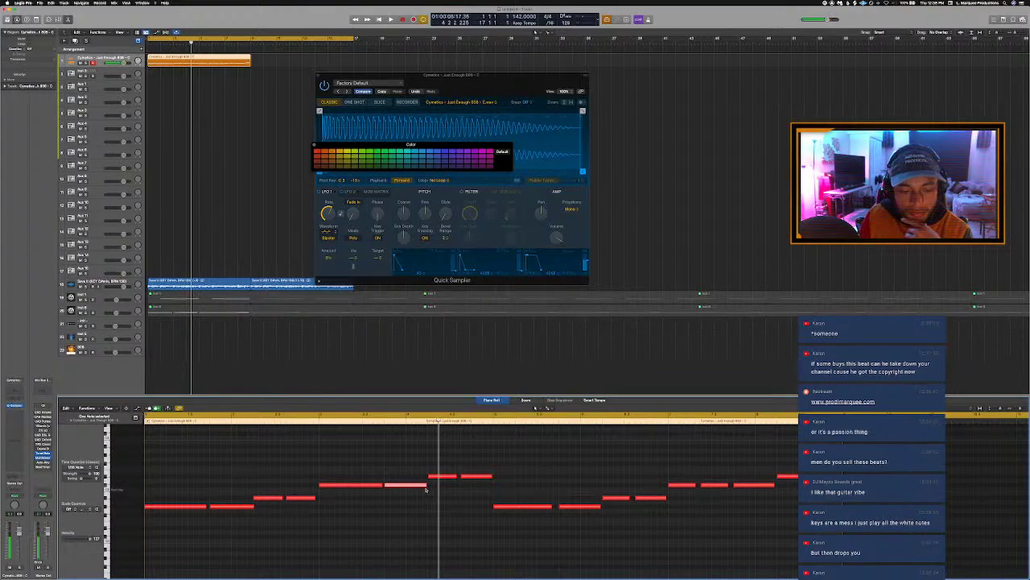
left_click(314, 498)
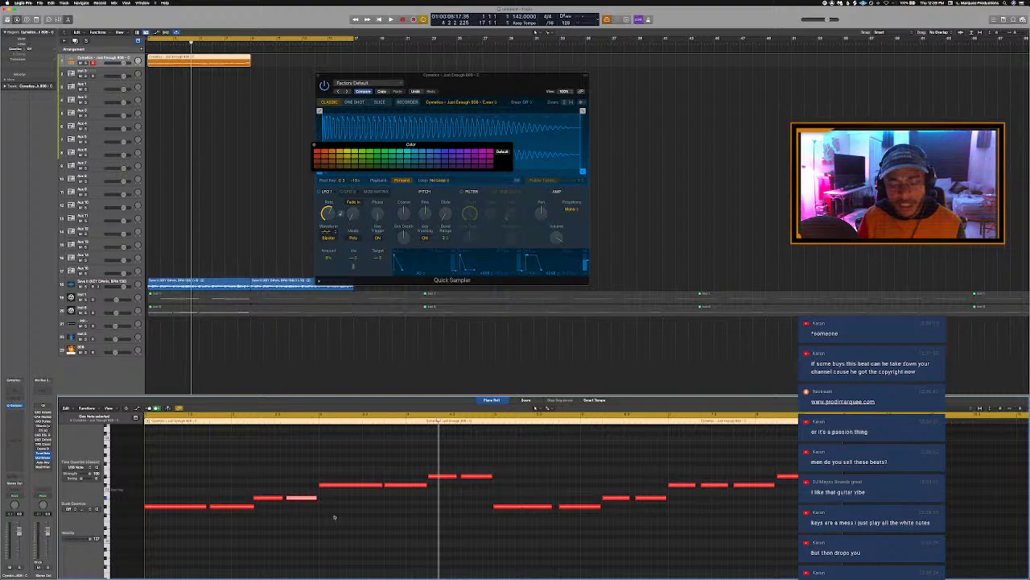
left_click(341, 525)
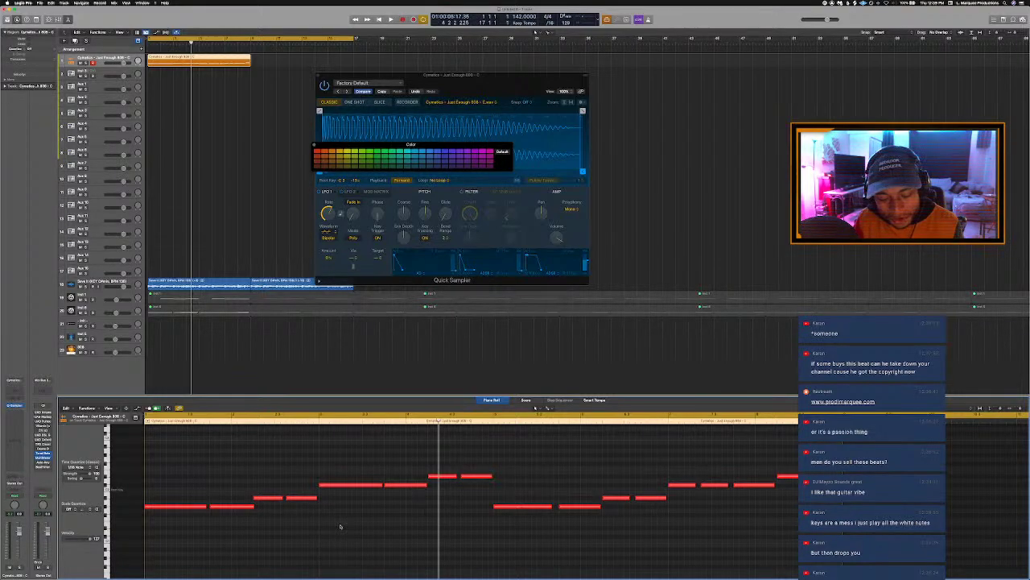
Play back the 808 pattern and trim the ends of the two bar 6 notes to the following notes with Force Legato.
scroll(339, 527, "down", 1)
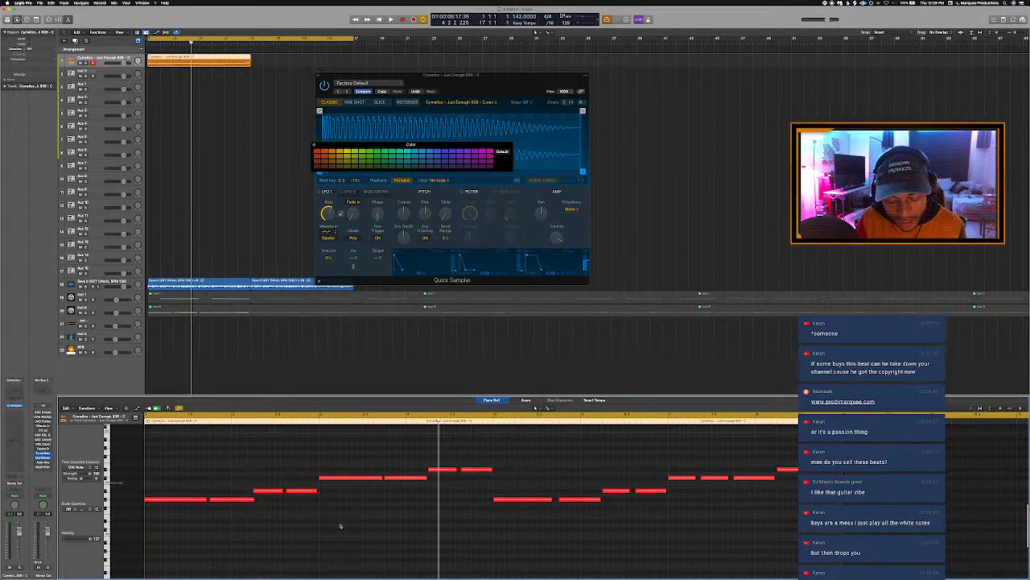
scroll(340, 527, "down", 5)
scroll(341, 527, "up", 4)
key("space")
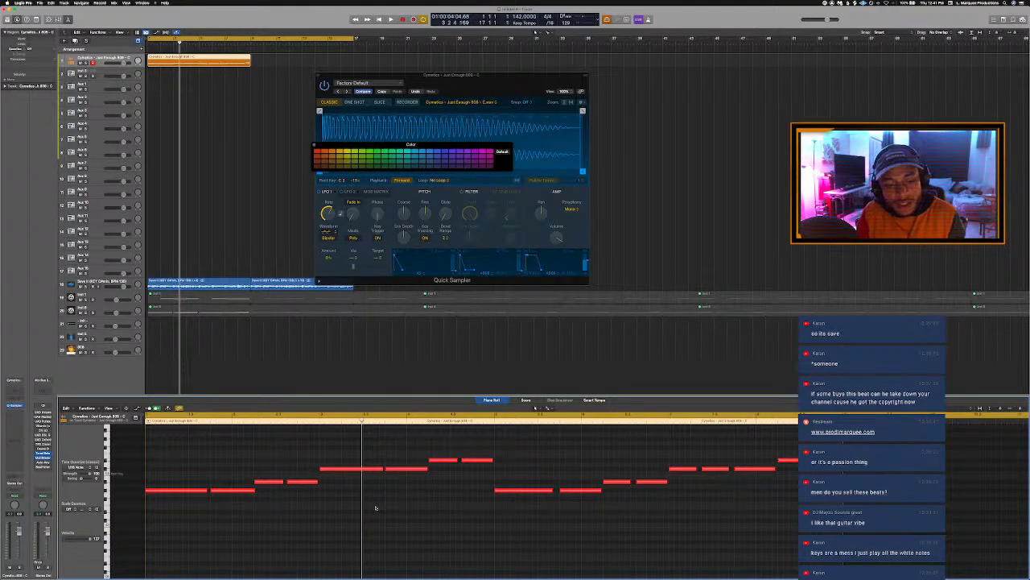
key("space")
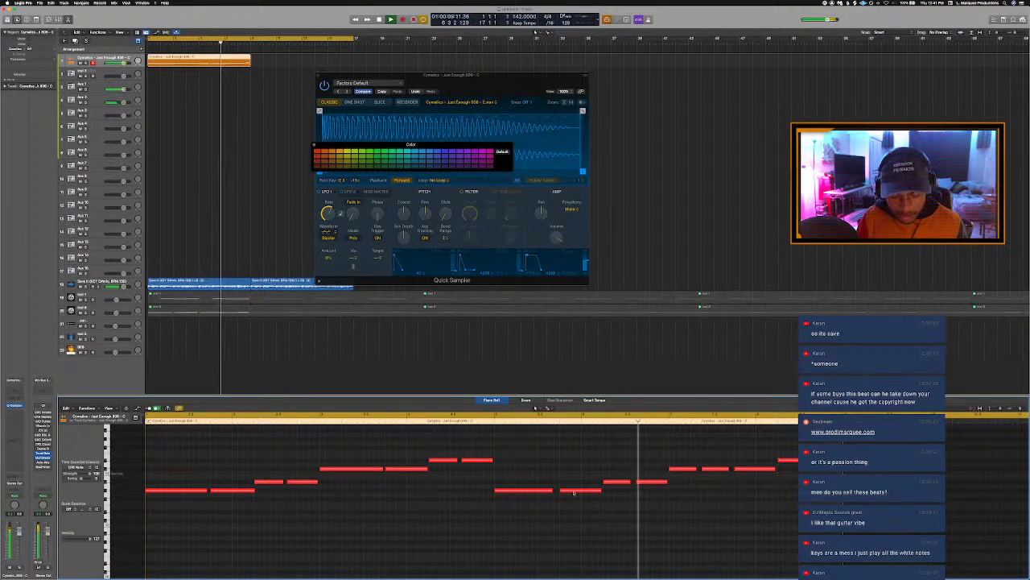
left_click_drag(623, 465, 652, 505)
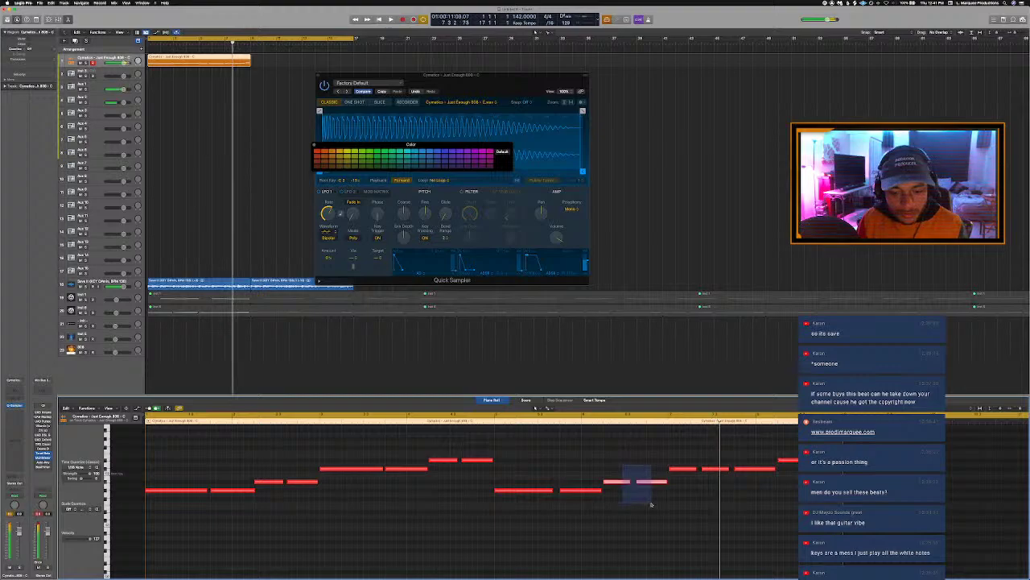
right_click(652, 506)
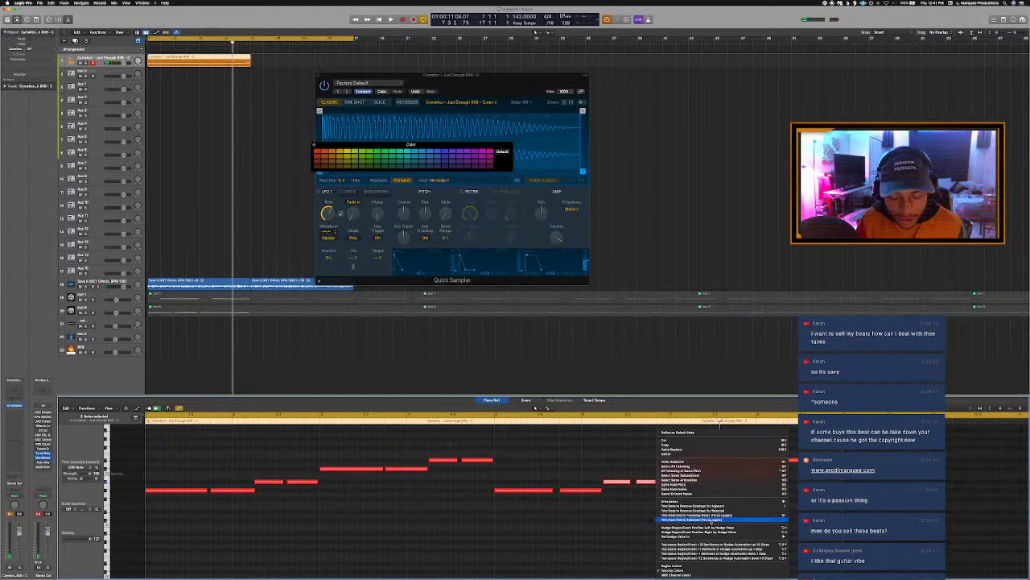
left_click(713, 515)
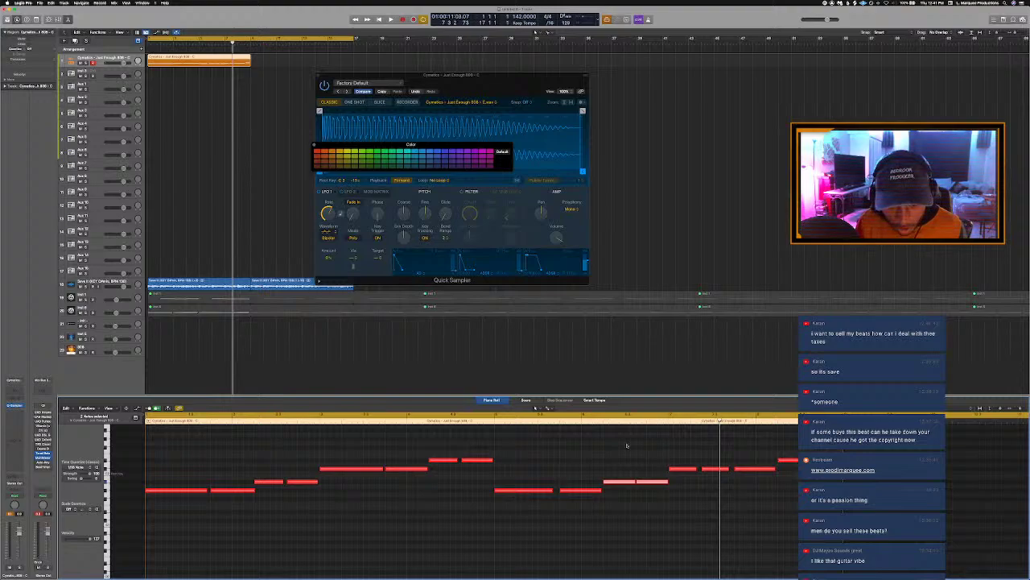
key("space")
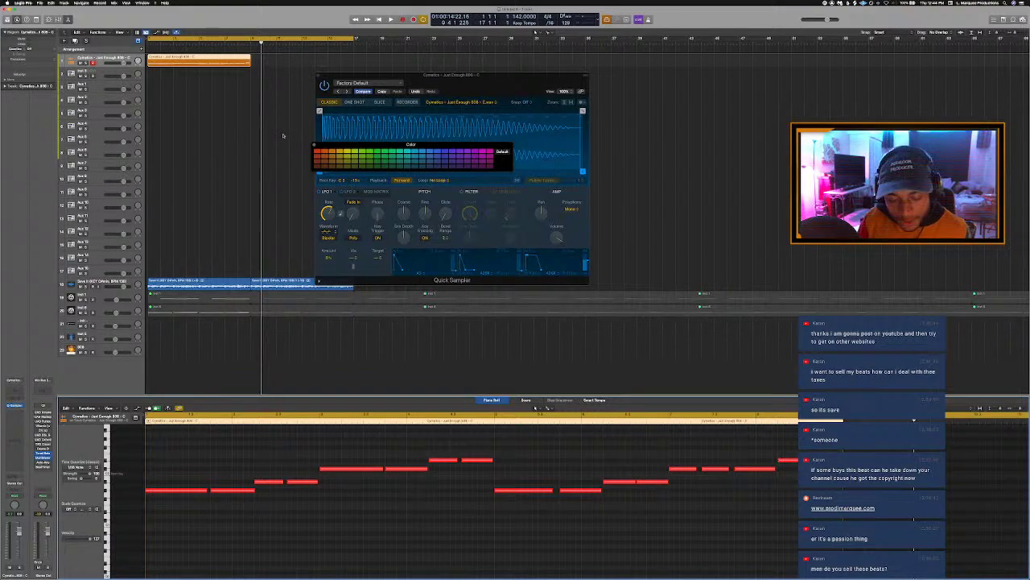
Move the Quick Sampler window aside, replay from the start, and apply Force Legato to the first of the two high notes in bar 4.
left_click_drag(558, 80, 594, 81)
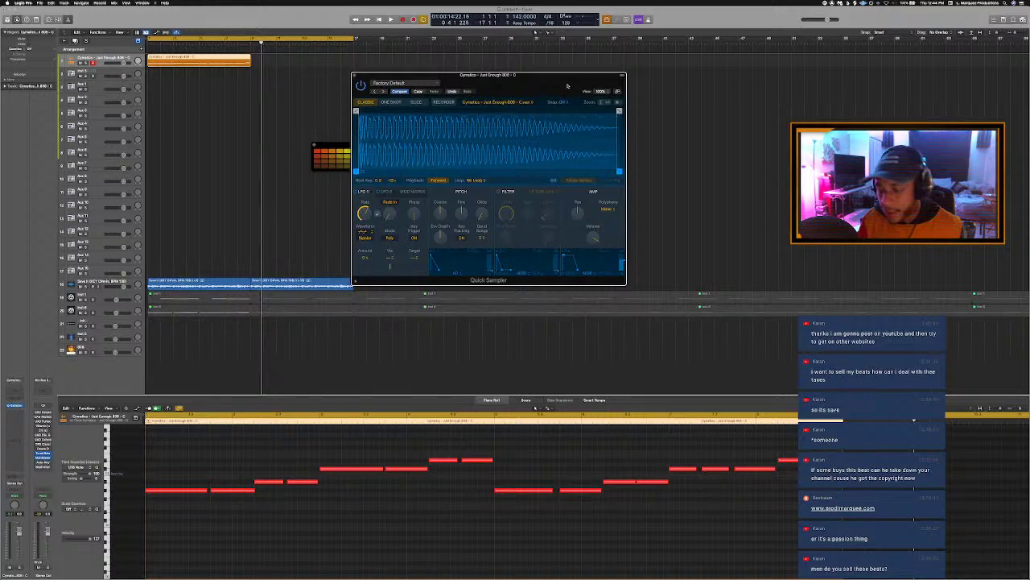
key("Return")
key("space")
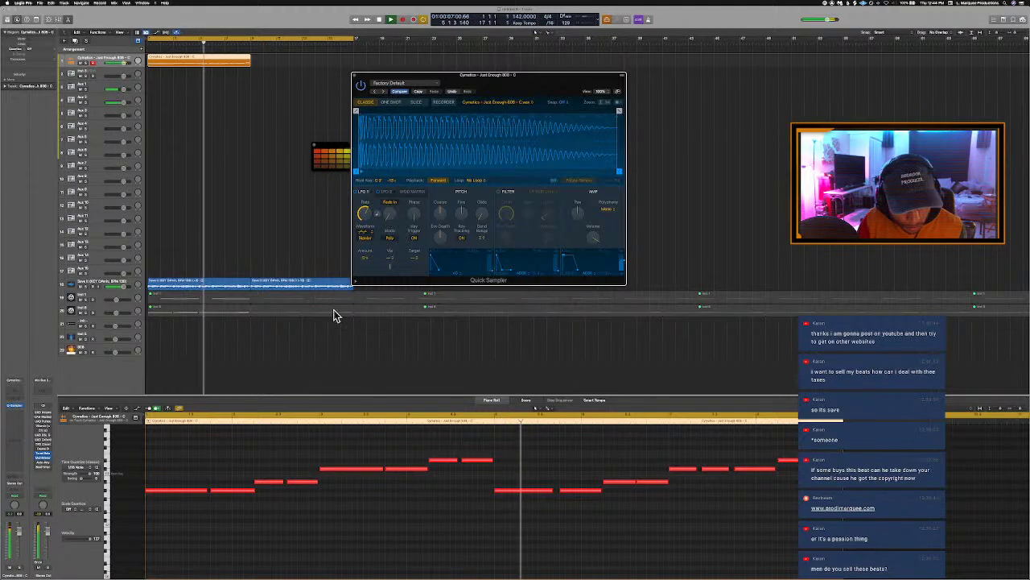
left_click(453, 462)
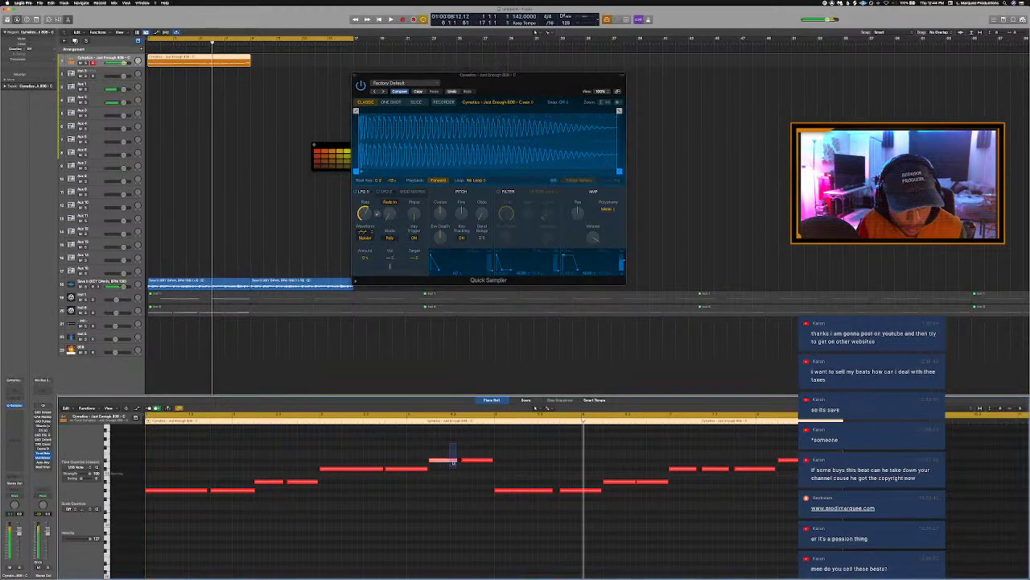
right_click(454, 462)
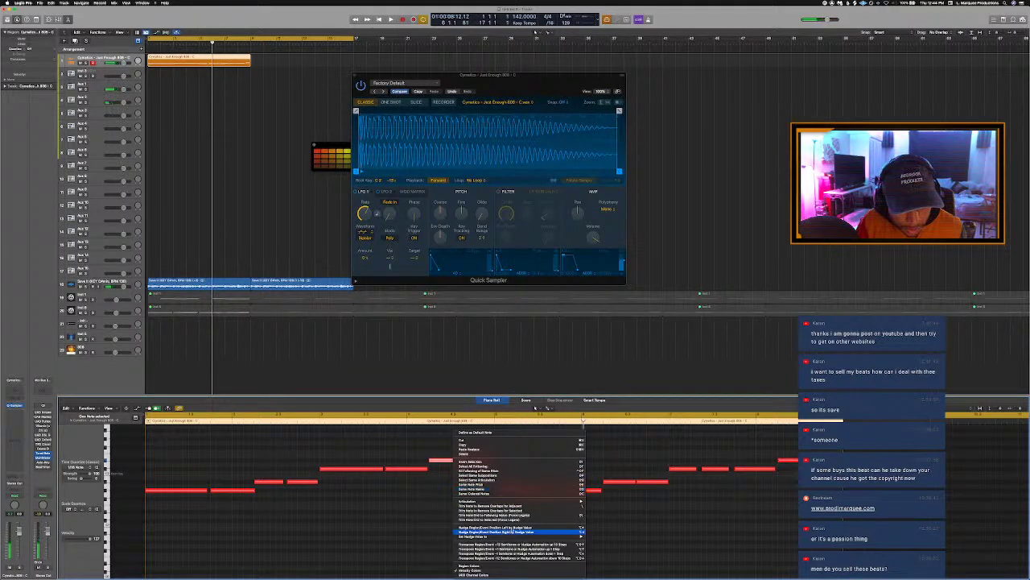
left_click(442, 430)
left_click(428, 416)
key("space")
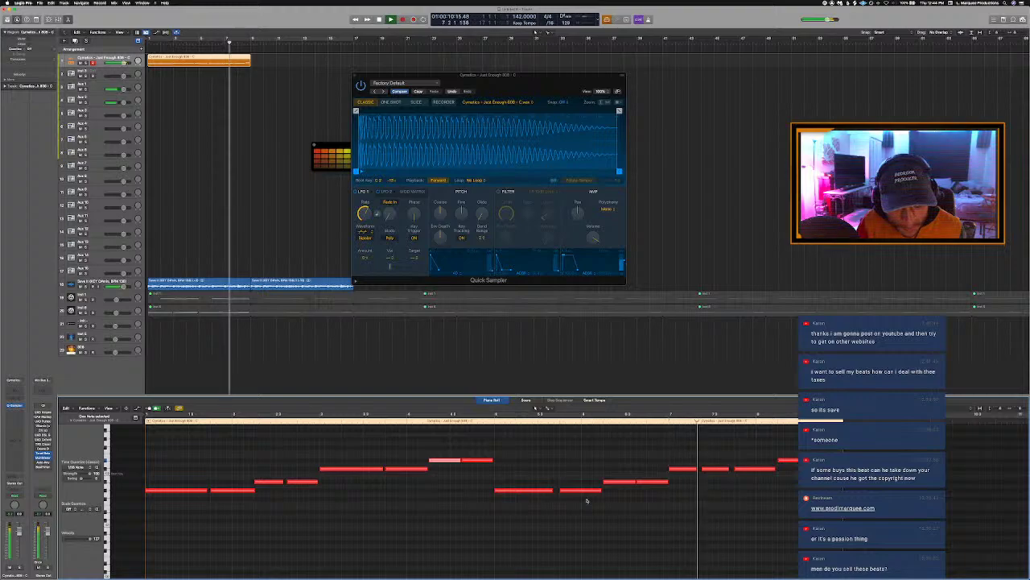
Trim the ends of the three 808 notes in bar 7 to the following notes with Force Legato.
key("space")
left_click_drag(686, 464, 747, 470)
right_click(748, 470)
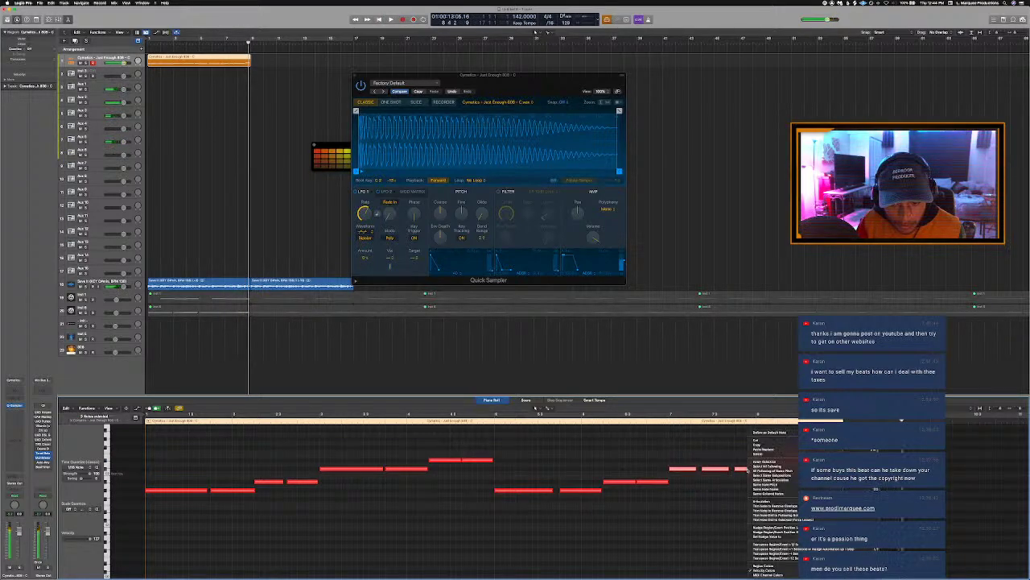
left_click(784, 516)
Turn Cycle mode back on, raise the project tempo slightly, and play the loop.
key("space")
key("space")
key("c")
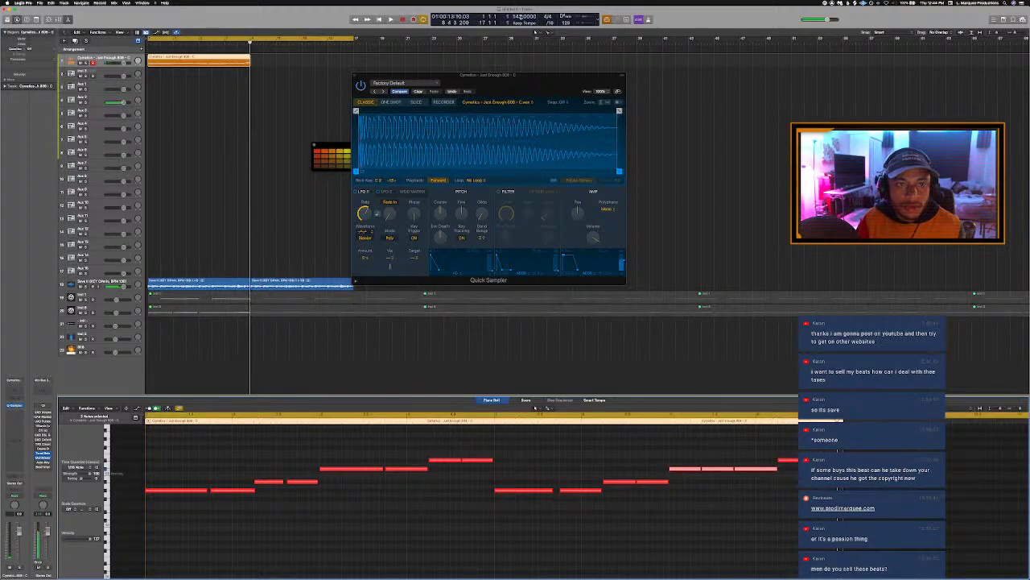
key("space")
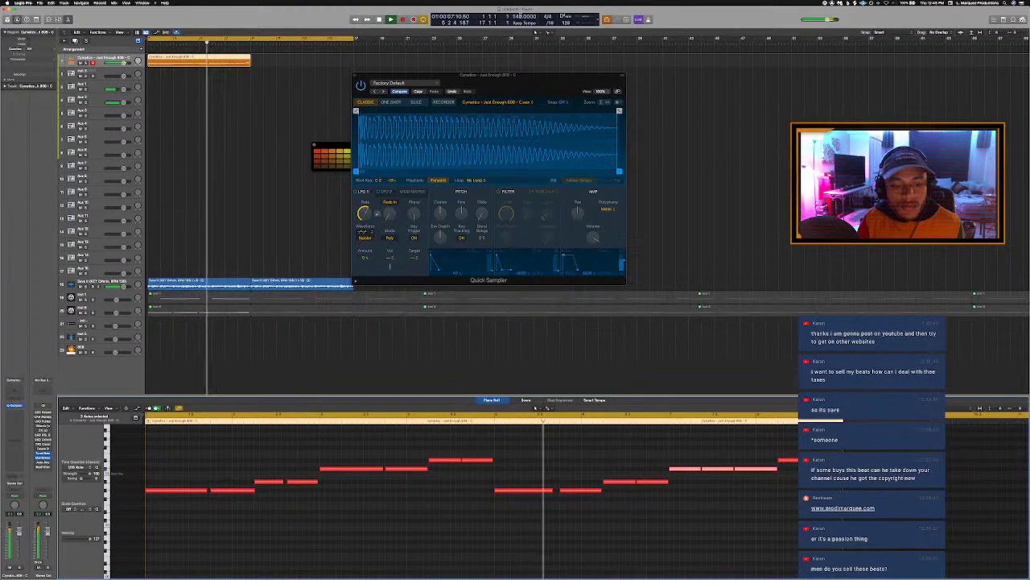
Apply Force Legato to the two high notes in bar 8, resume cycled playback, and close the Piano Roll.
left_click(551, 489)
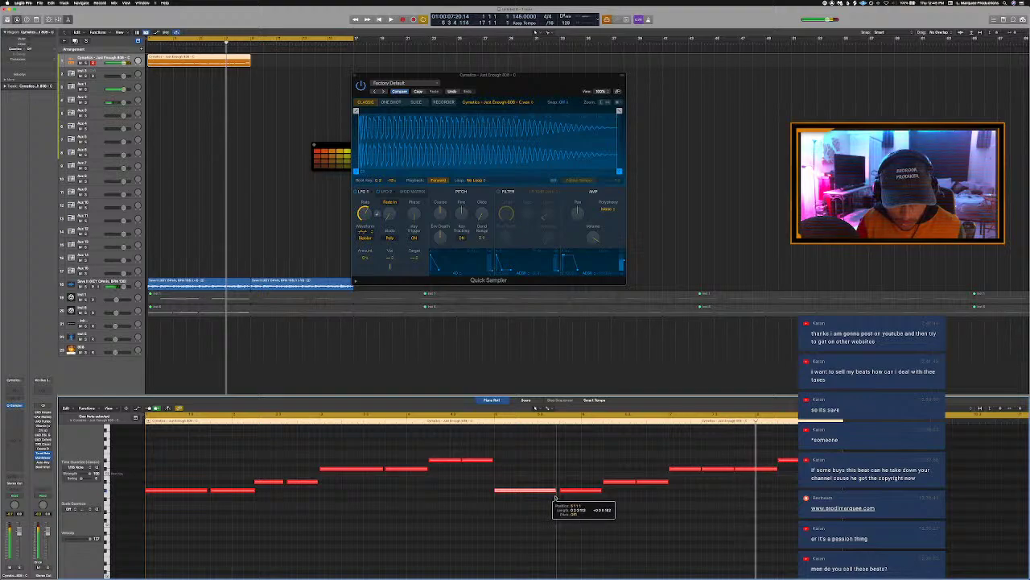
key("shift+Return")
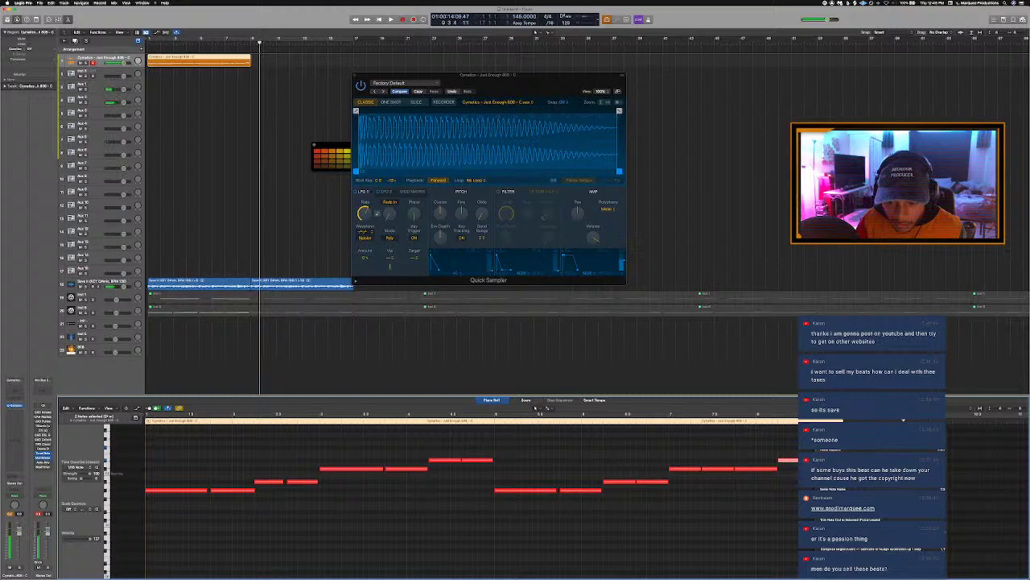
key("space")
key("c")
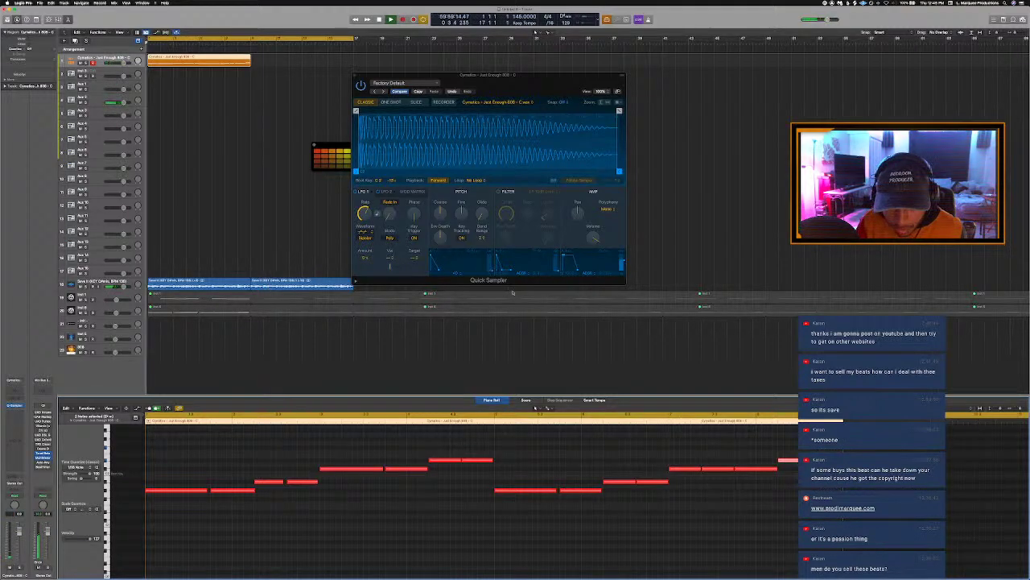
key("e")
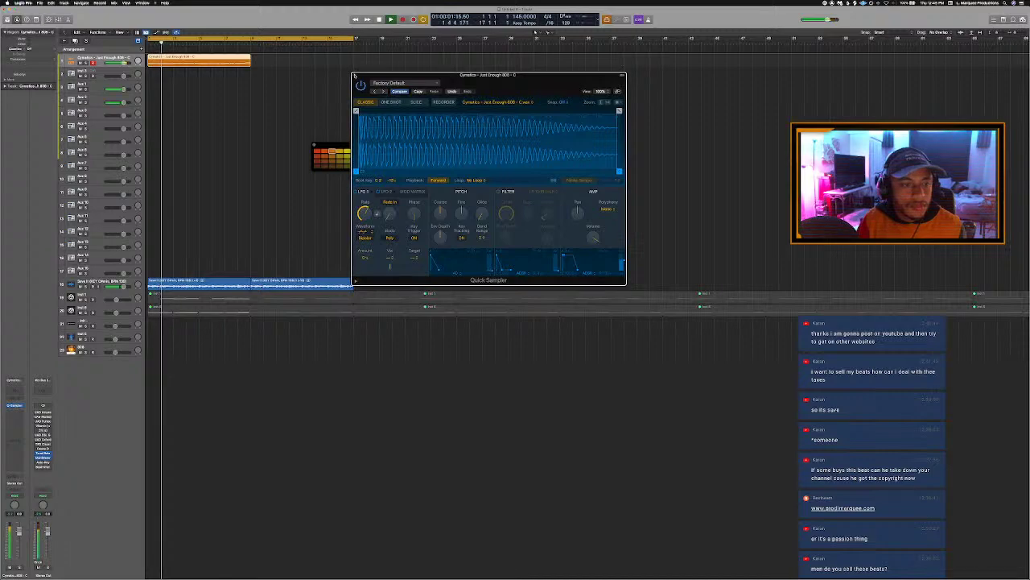
Hide the floating plug-in windows and open the Maschine 2 instrument on the track below the 808.
key("v")
left_click(311, 145)
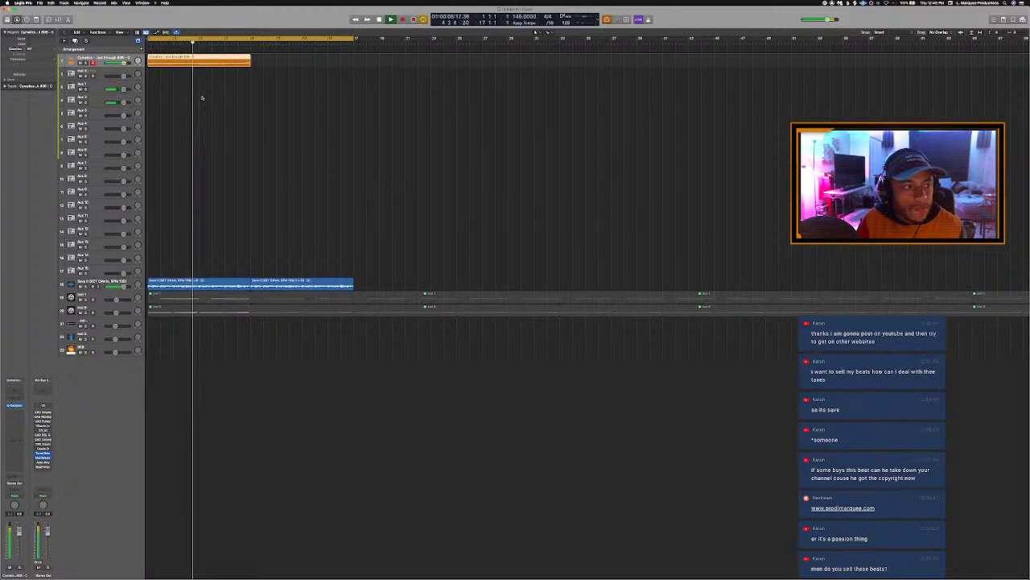
left_click(112, 74)
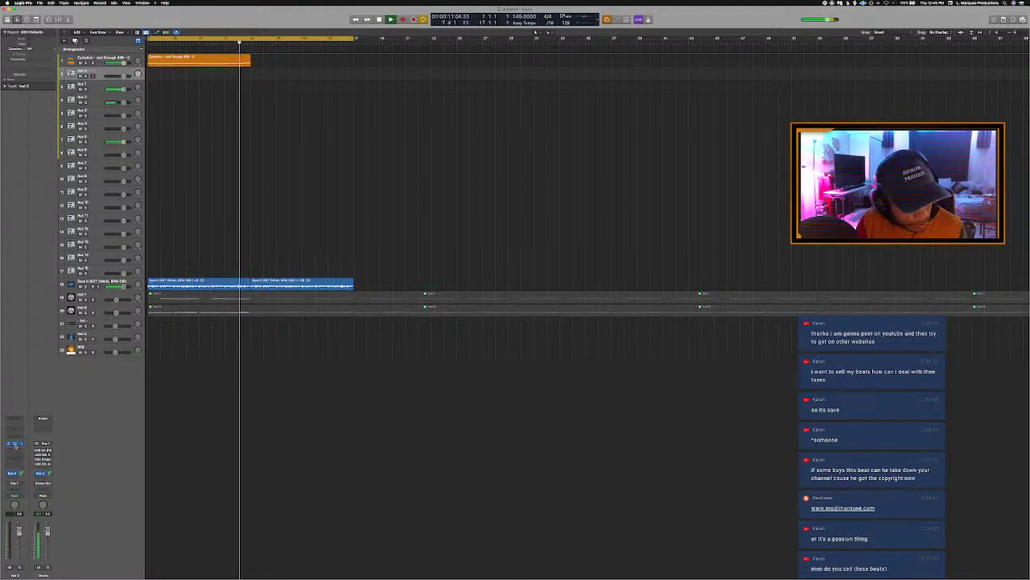
left_click(14, 444)
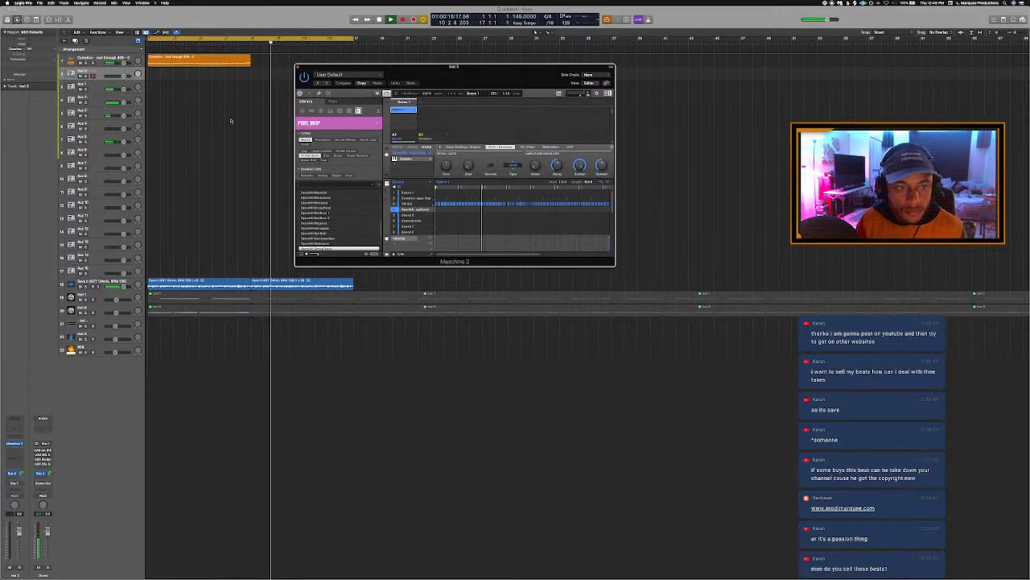
Turn on looping for the 808 region so it repeats across the arrangement.
left_click(213, 66)
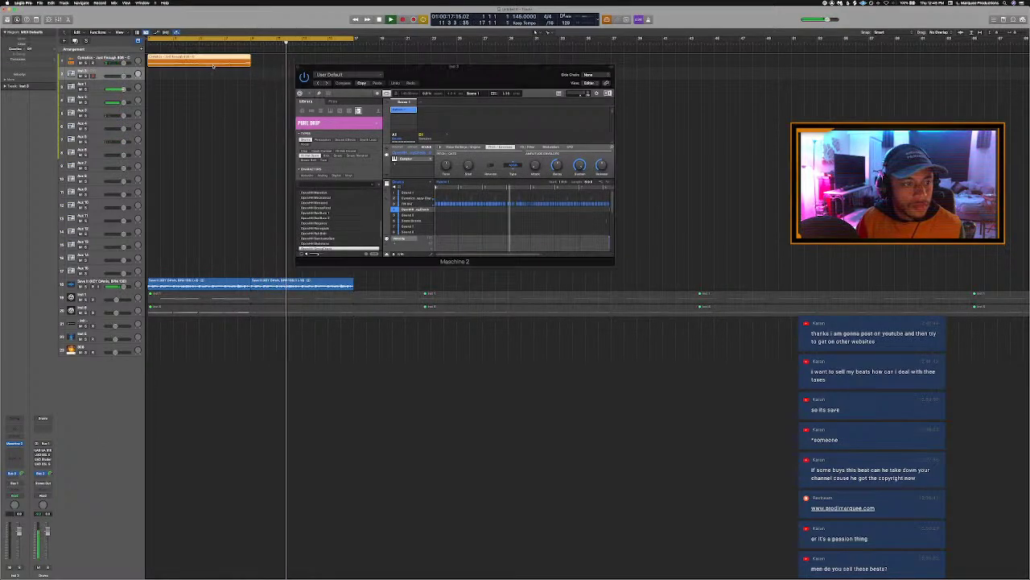
key("l")
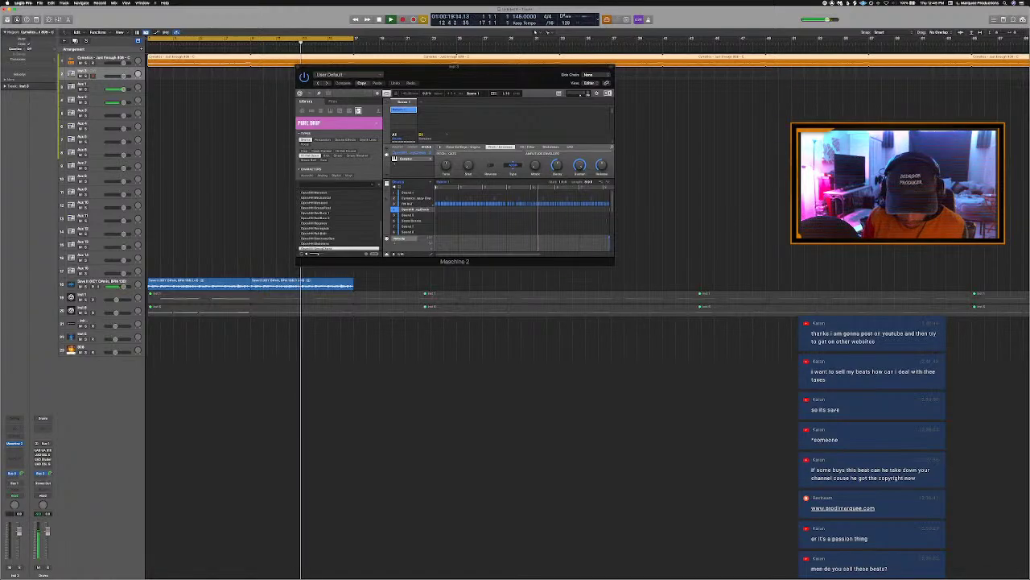
Switch to Finder, go back from the 808s to the drum one-shots folder, and open the Rimshots folder.
mouse_move(508, 576)
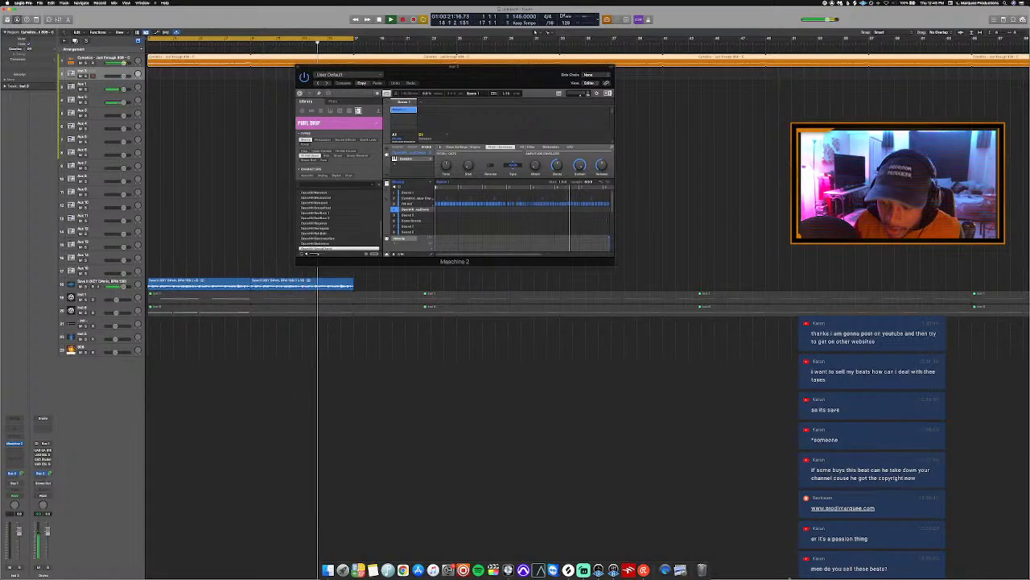
left_click(328, 570)
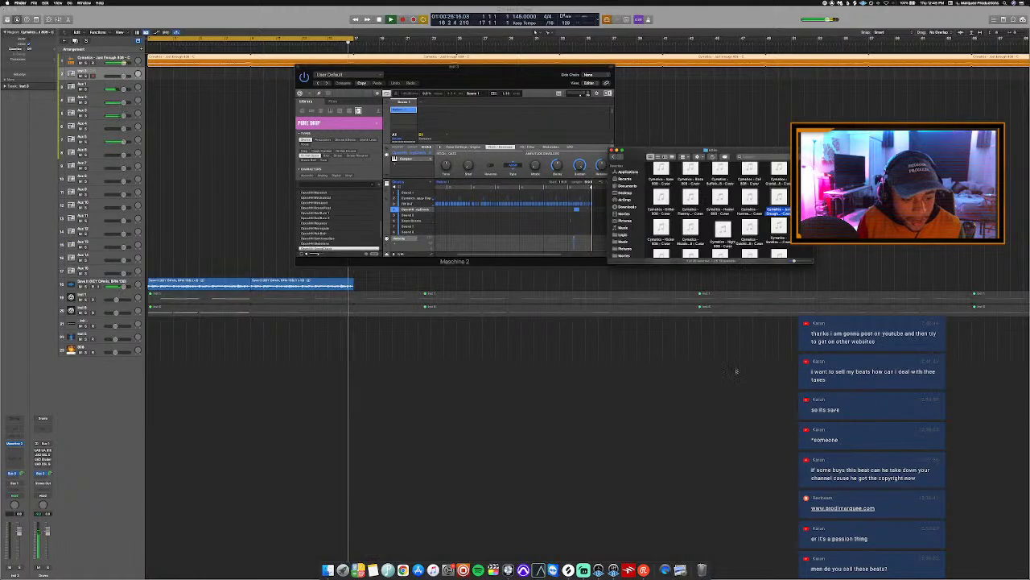
left_click(614, 156)
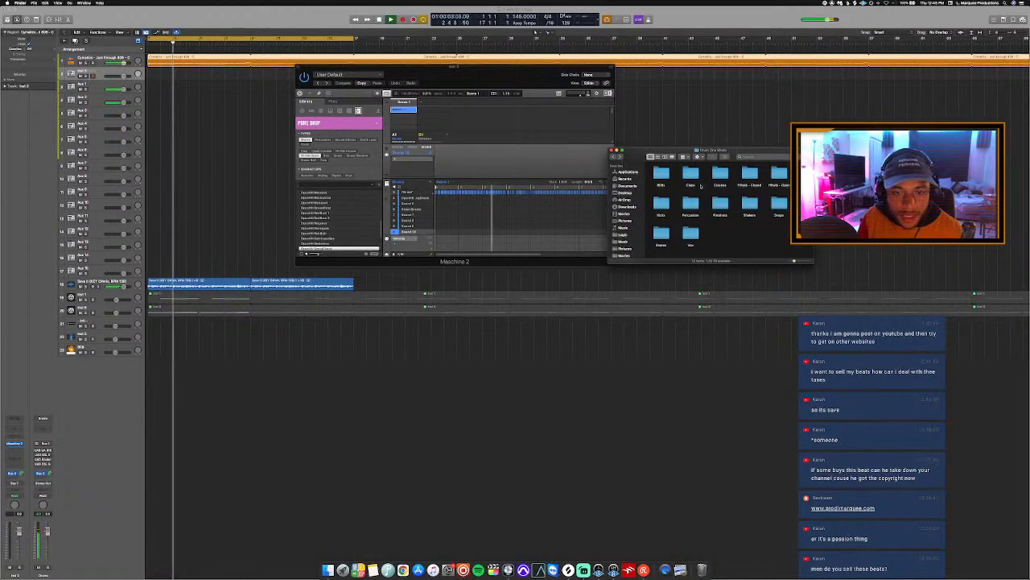
double_click(727, 204)
Audition the Cymatics rimshot samples one after another while the beat plays.
left_click(720, 203)
left_click(691, 203)
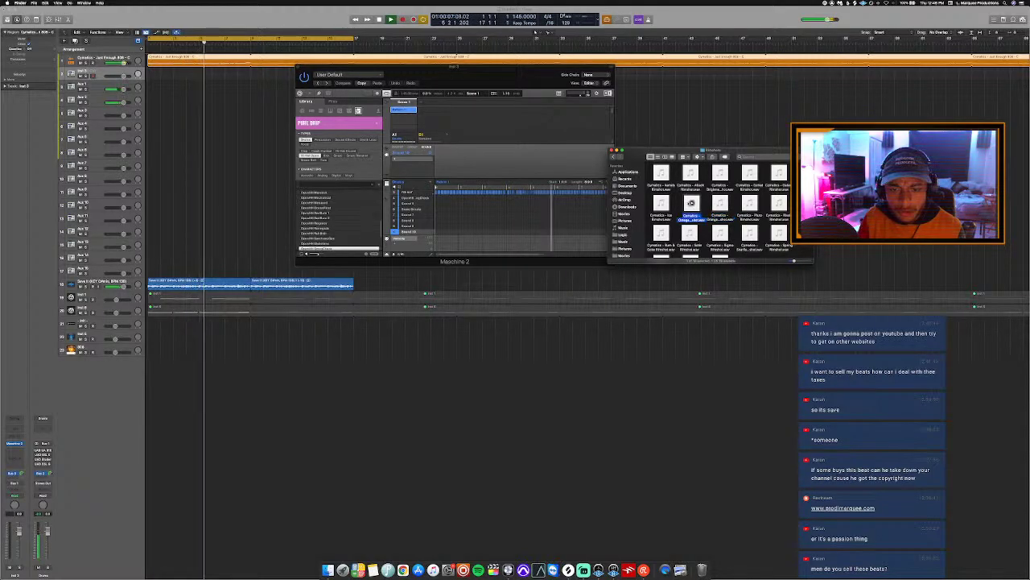
left_click(690, 234)
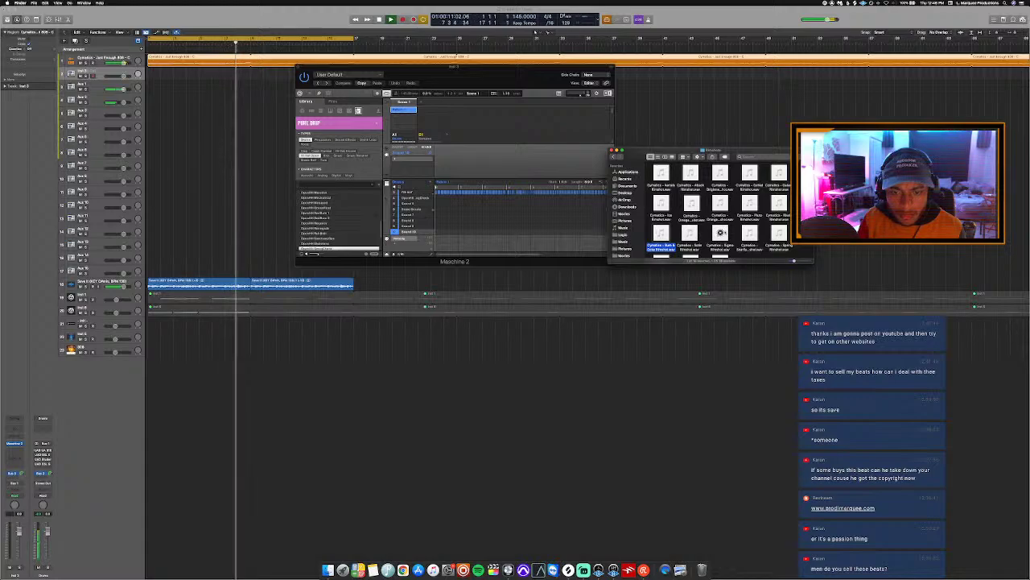
left_click(720, 233)
left_click(750, 234)
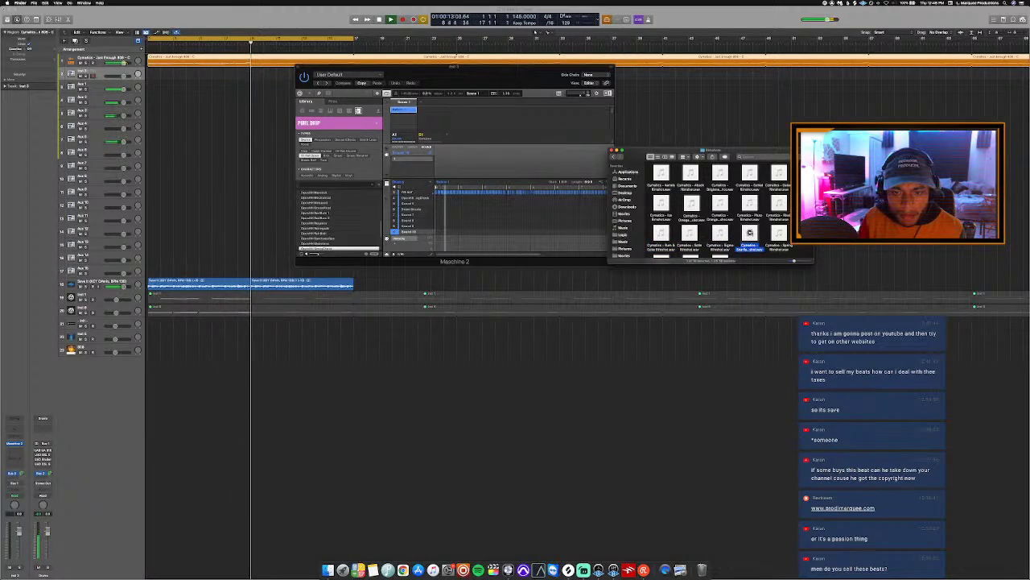
key("Right")
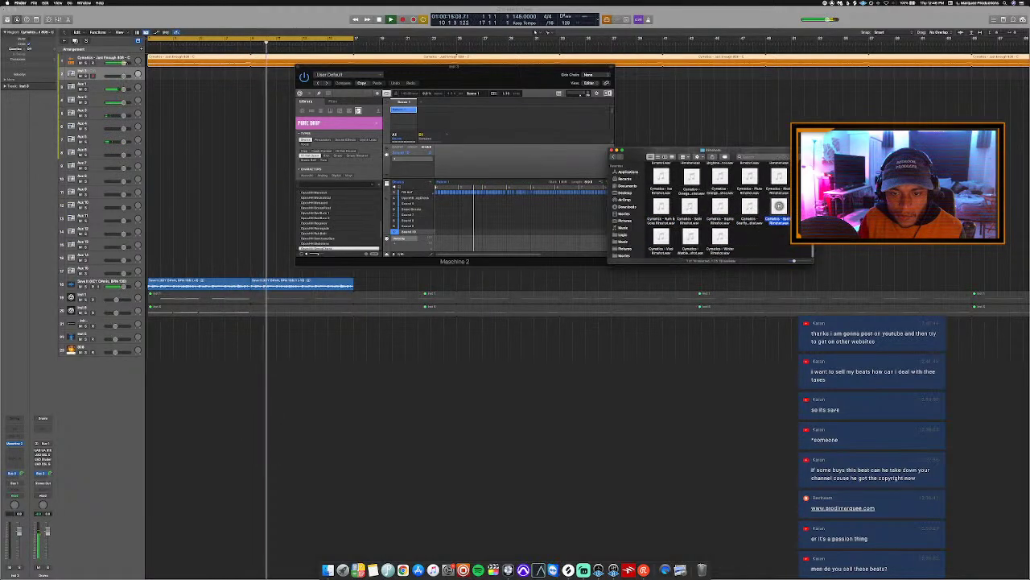
key("Right")
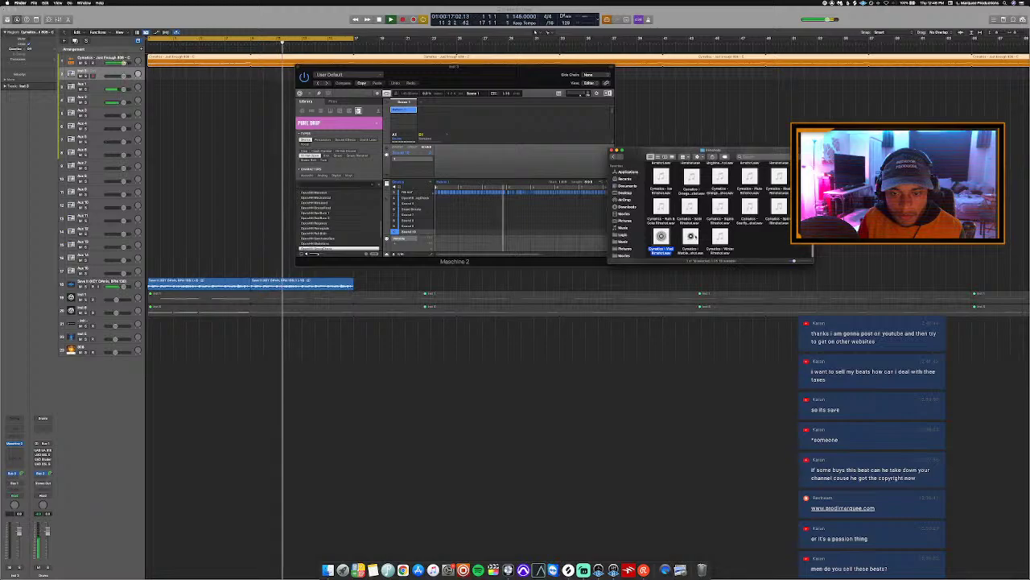
key("Right")
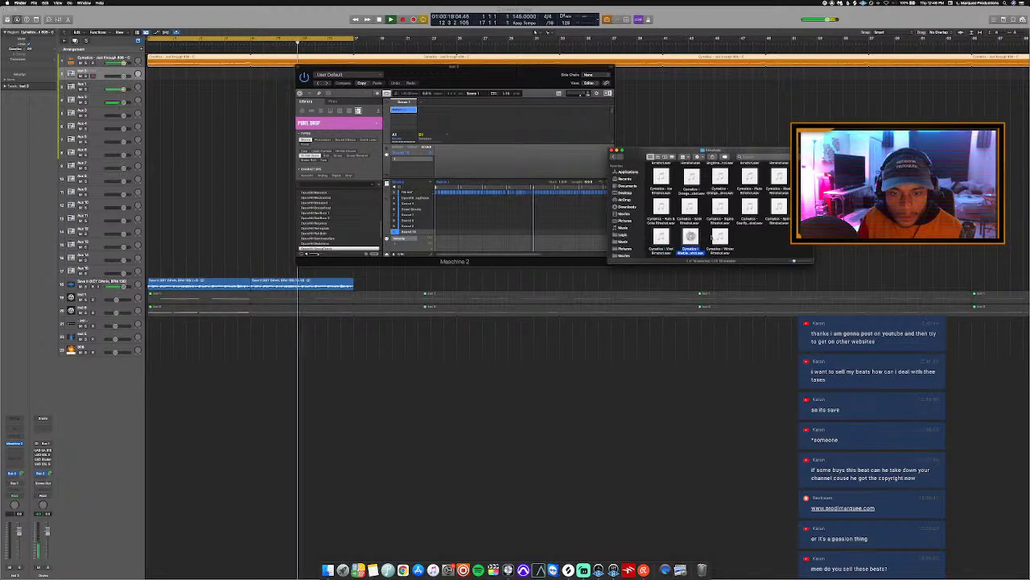
Preview the last Cymatics rimshot samples and load the chosen one onto an empty sound slot in Maschine 2.
key("Right")
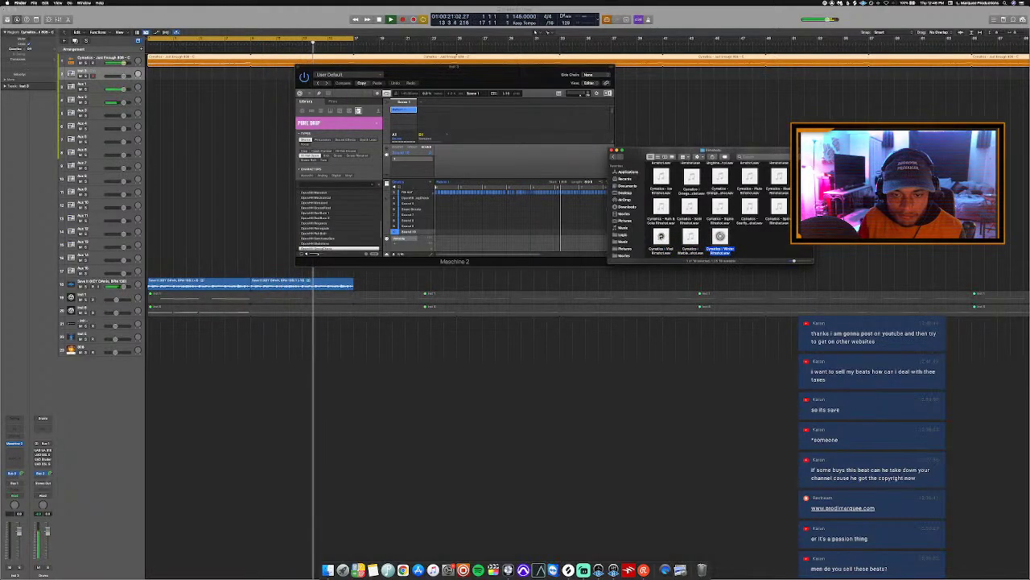
key("Left")
key("Left")
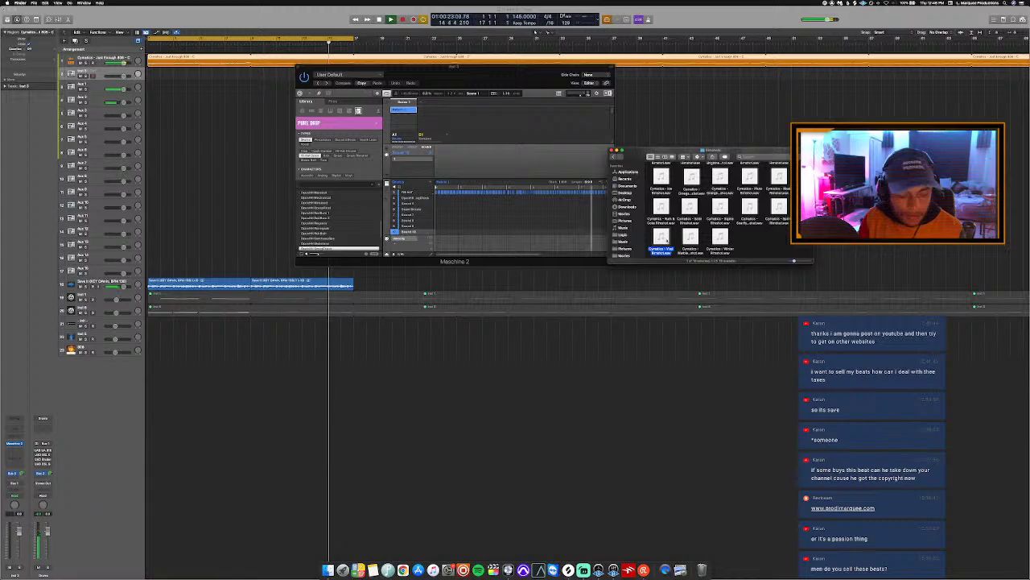
left_click_drag(599, 243, 418, 229)
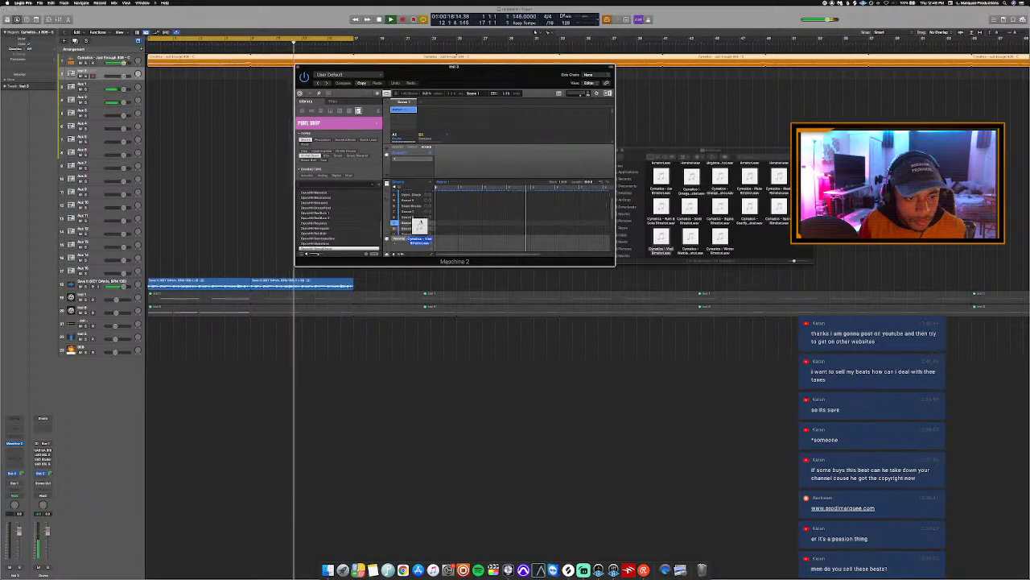
left_click_drag(445, 88, 409, 126)
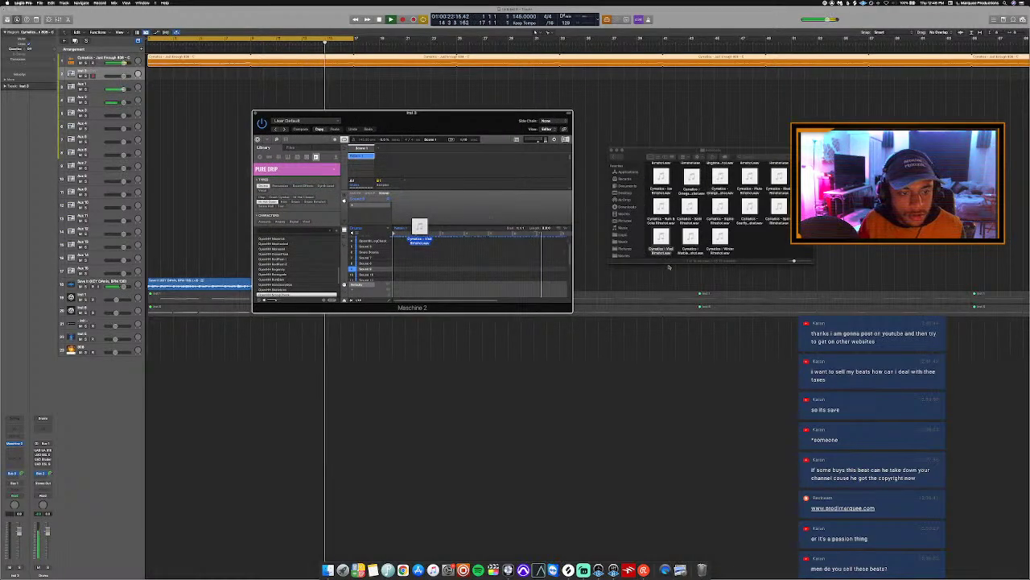
left_click_drag(672, 249, 688, 252)
left_click_drag(467, 280, 375, 275)
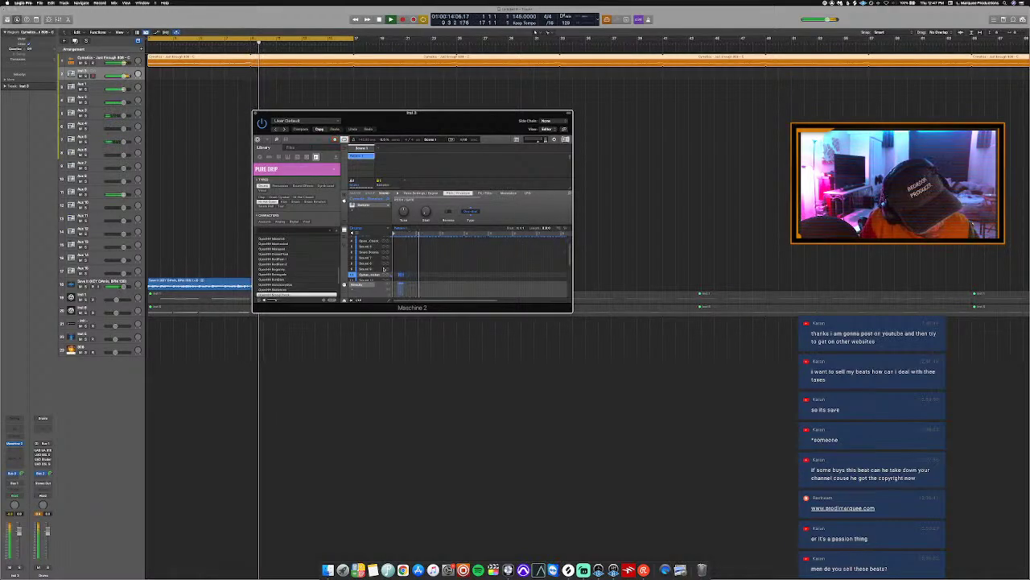
Narrow the cycle range to bar 8 and add a rimshot hit near the end of the Maschine pattern.
scroll(397, 277, "down", 1)
key("Return")
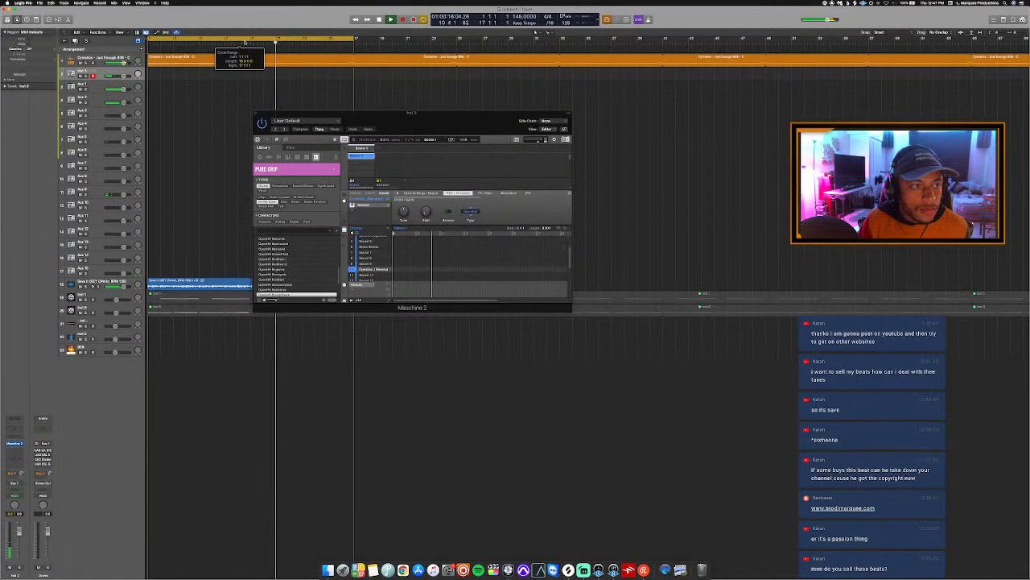
left_click(233, 37)
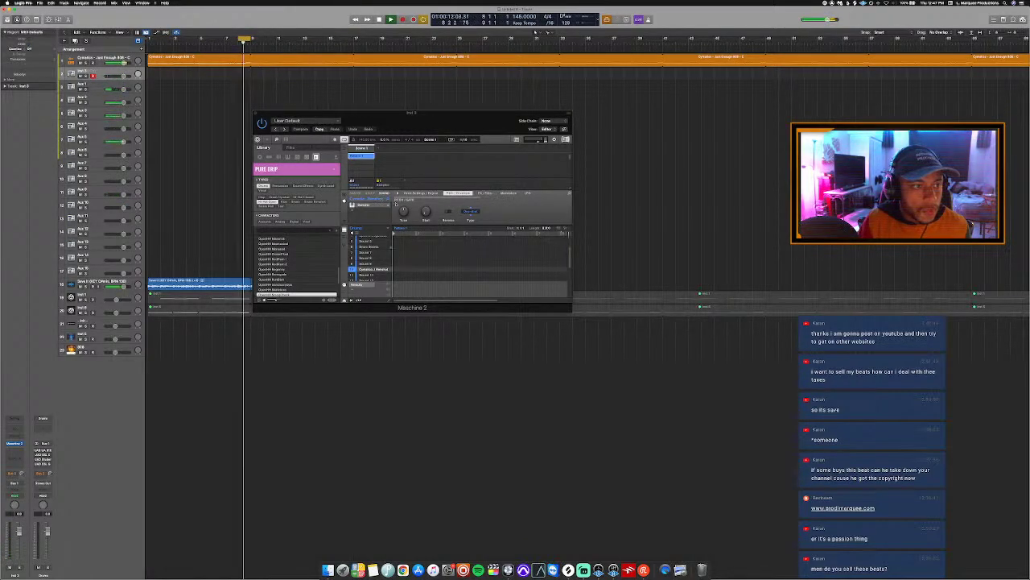
left_click(546, 271)
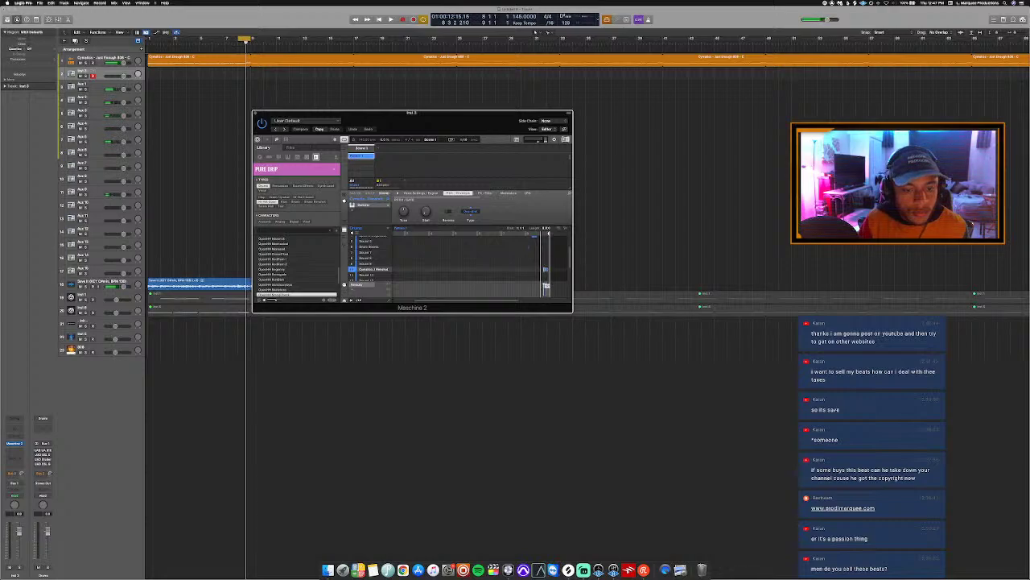
Listen to the new rimshot hit in the loop and extend the cycle range to bars 1 through 17.
key("comma")
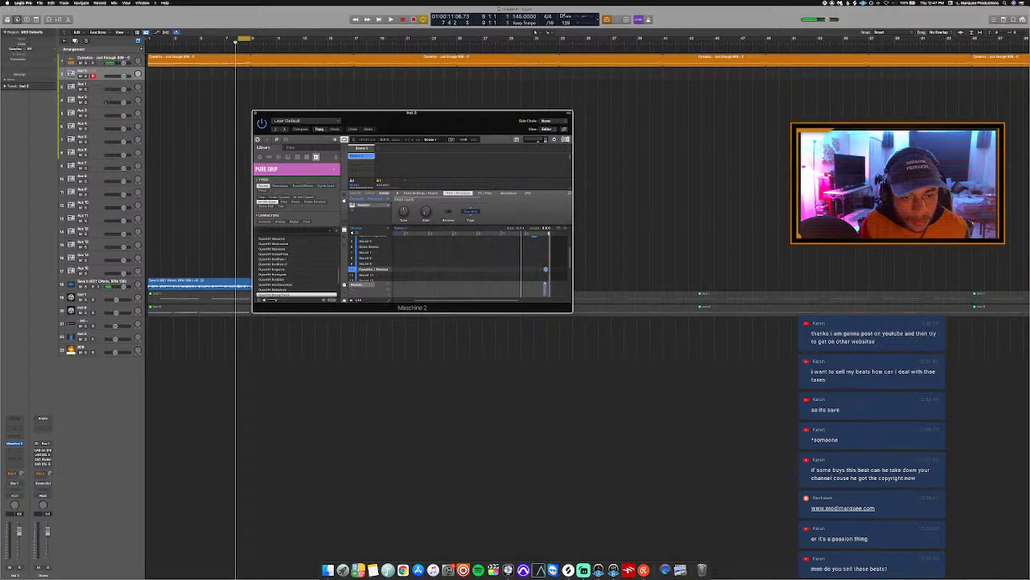
key("space")
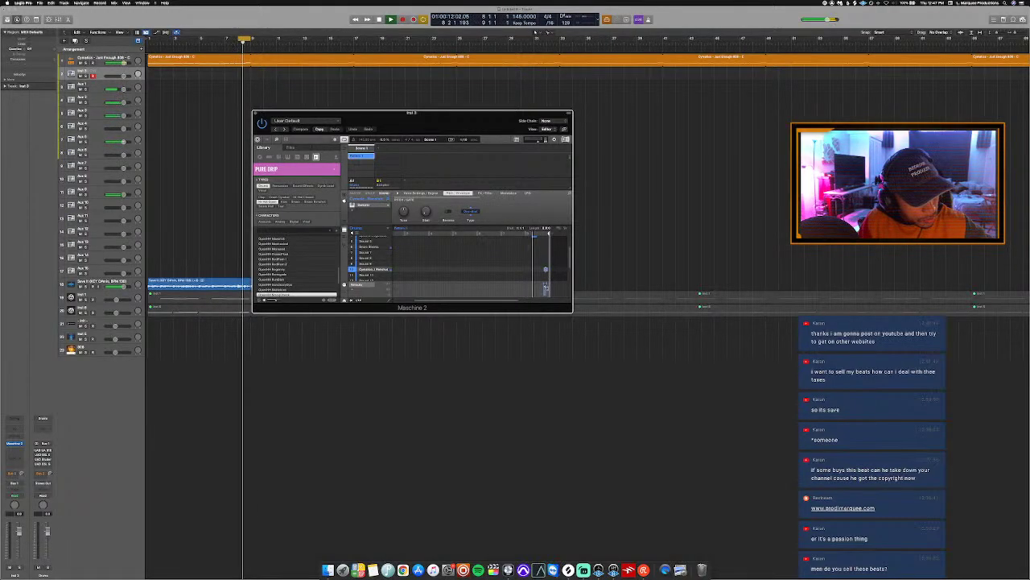
left_click_drag(149, 38, 348, 109)
key("space")
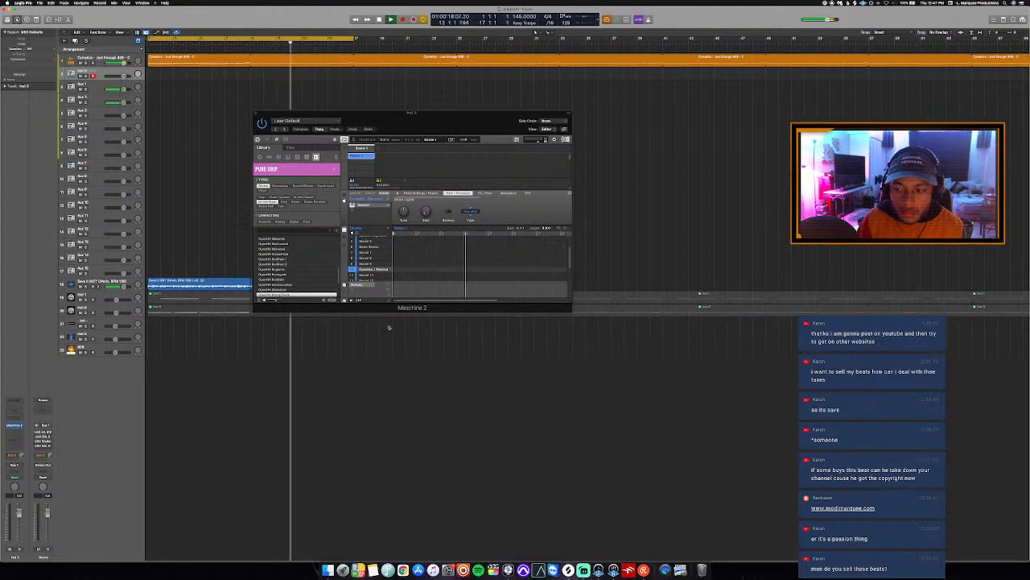
Switch to Finder and open the Percussion & Foley folder of the Code Drums kit in Drum Samples.
left_click(328, 569)
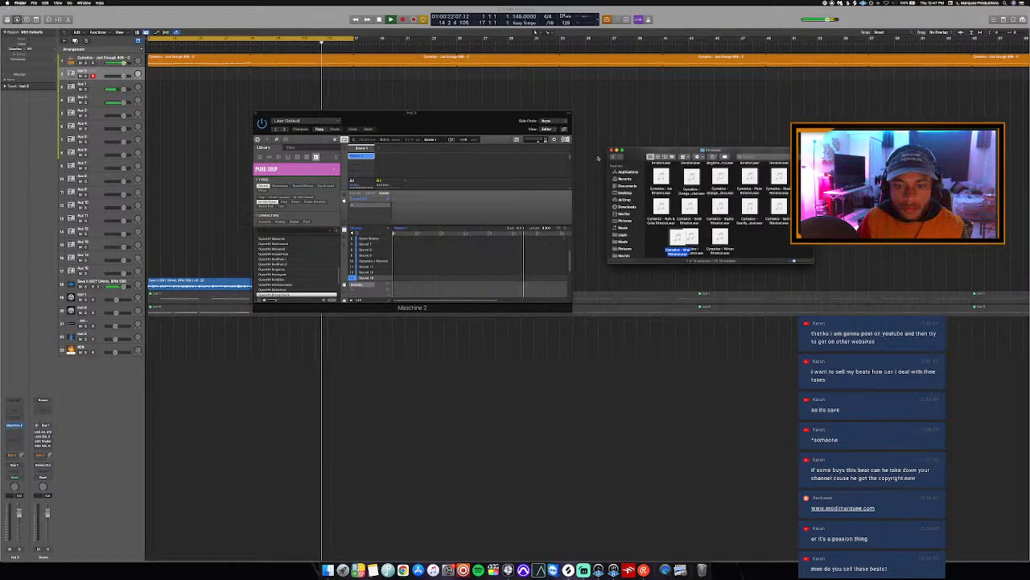
left_click(611, 157)
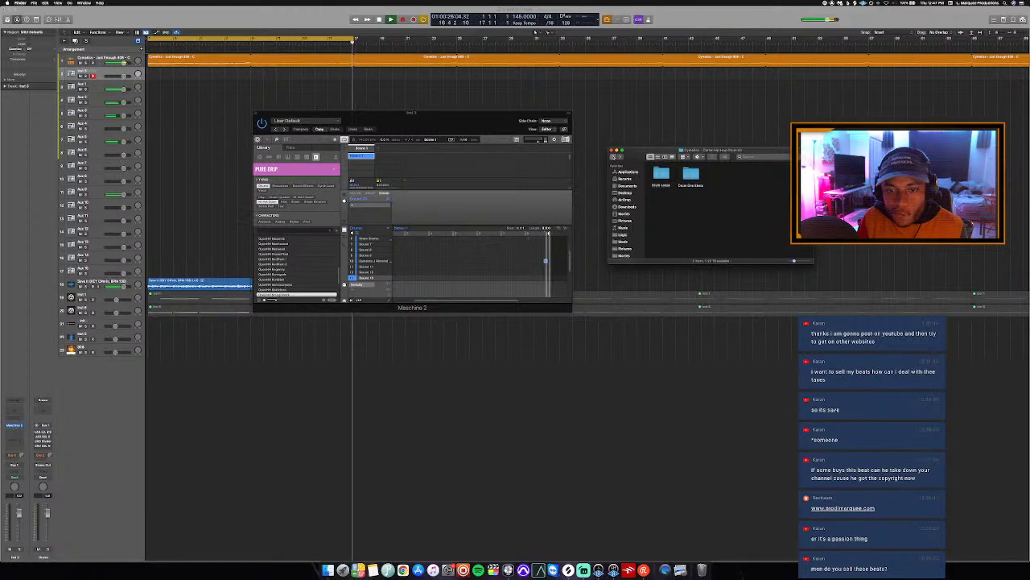
left_click(613, 157)
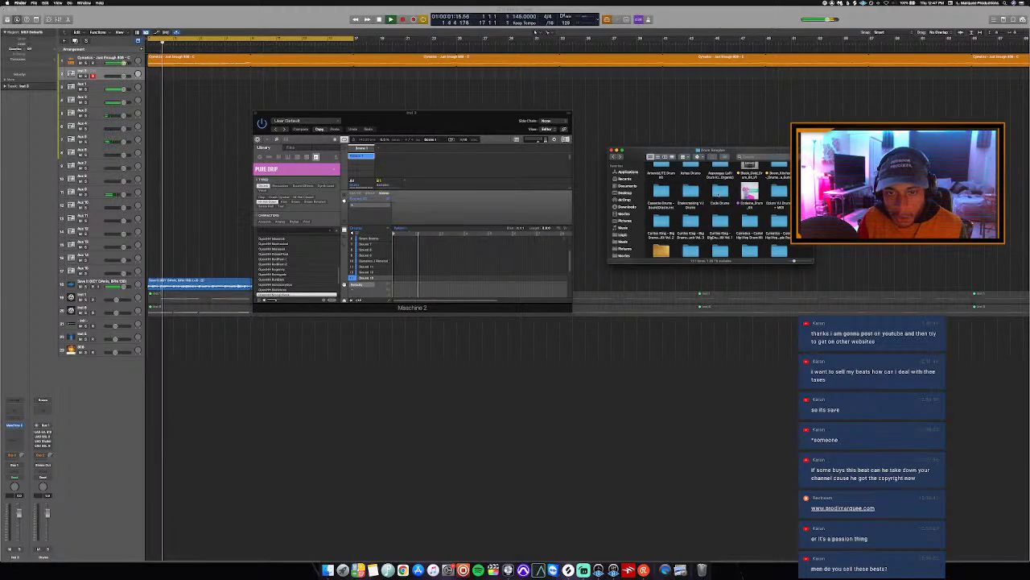
double_click(719, 193)
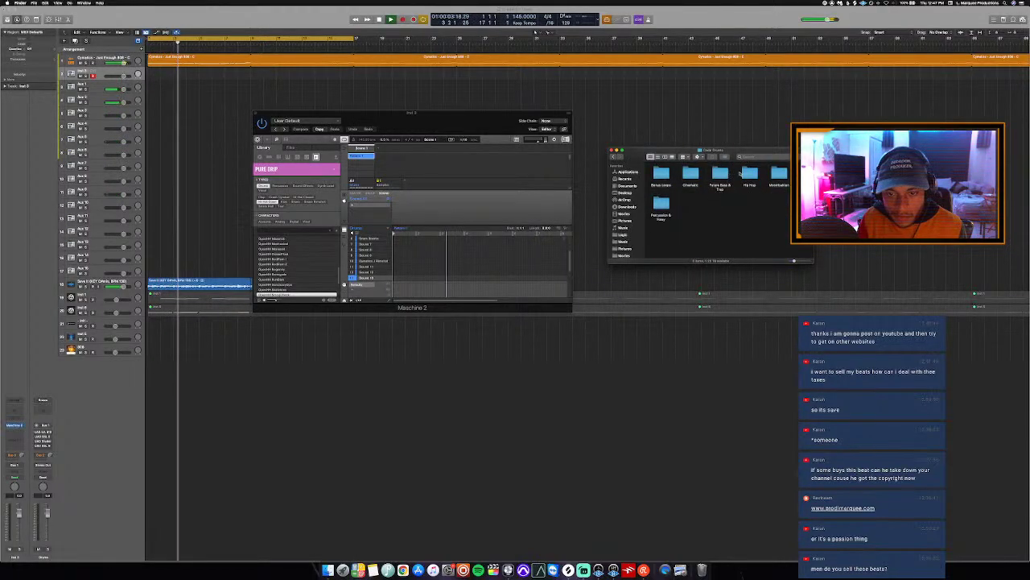
double_click(741, 172)
left_click(615, 157)
left_click(663, 208)
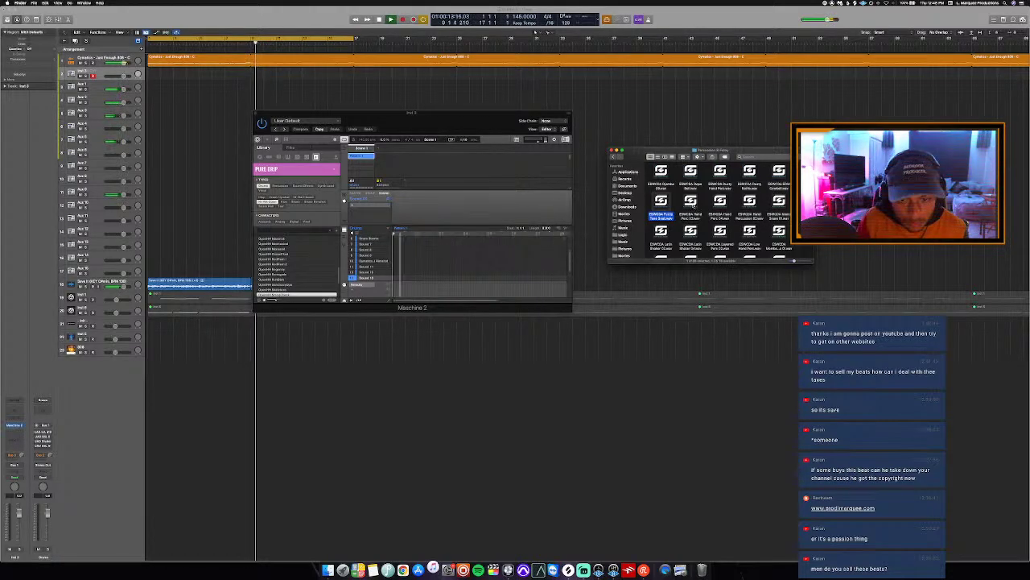
Audition the hand percussion, Latin shaker, layered and designed percussion samples in the Percussion & Foley folder while the beat plays.
left_click(691, 203)
key("space")
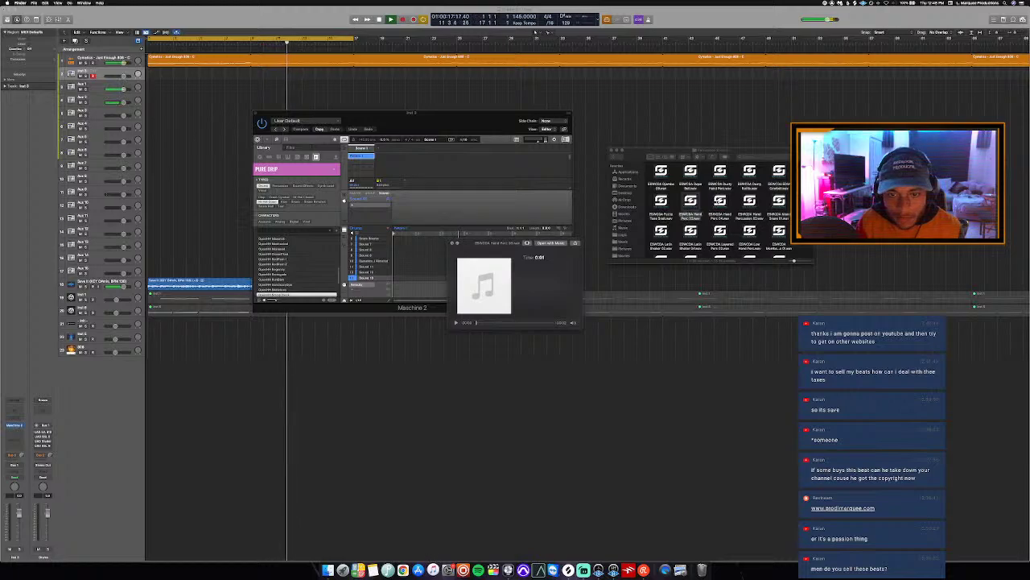
left_click(714, 205)
key("Left")
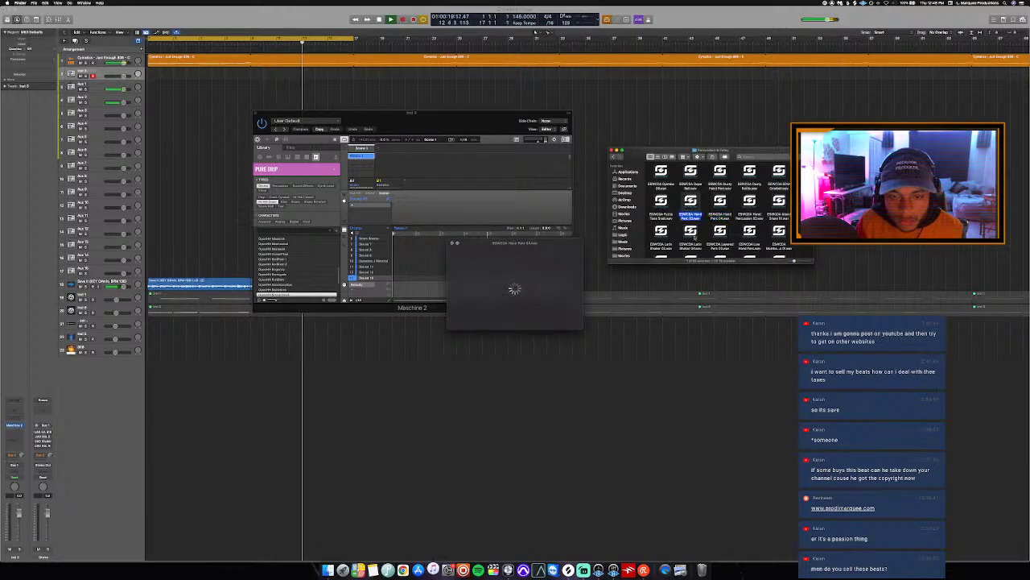
key("Down")
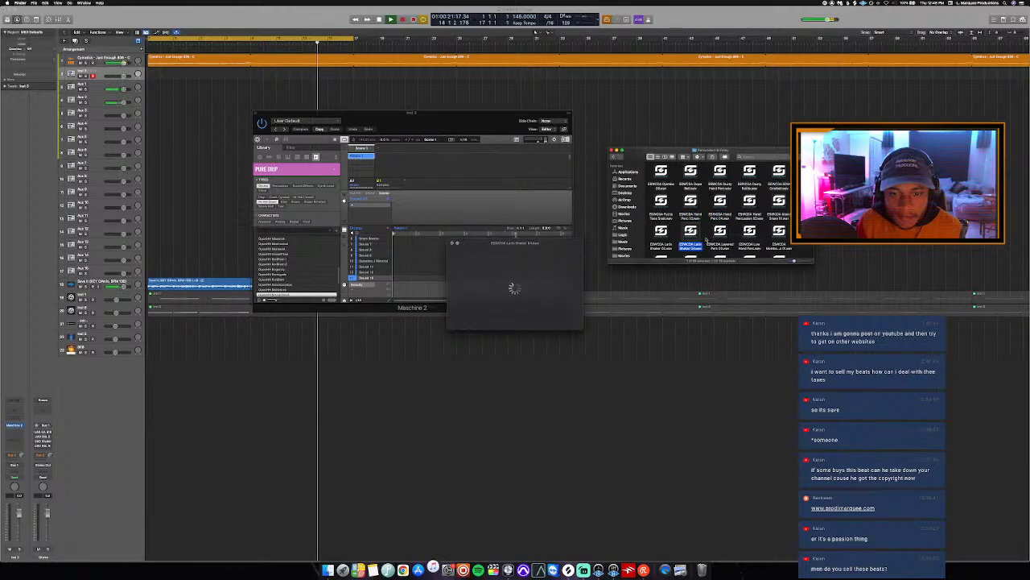
key("Right")
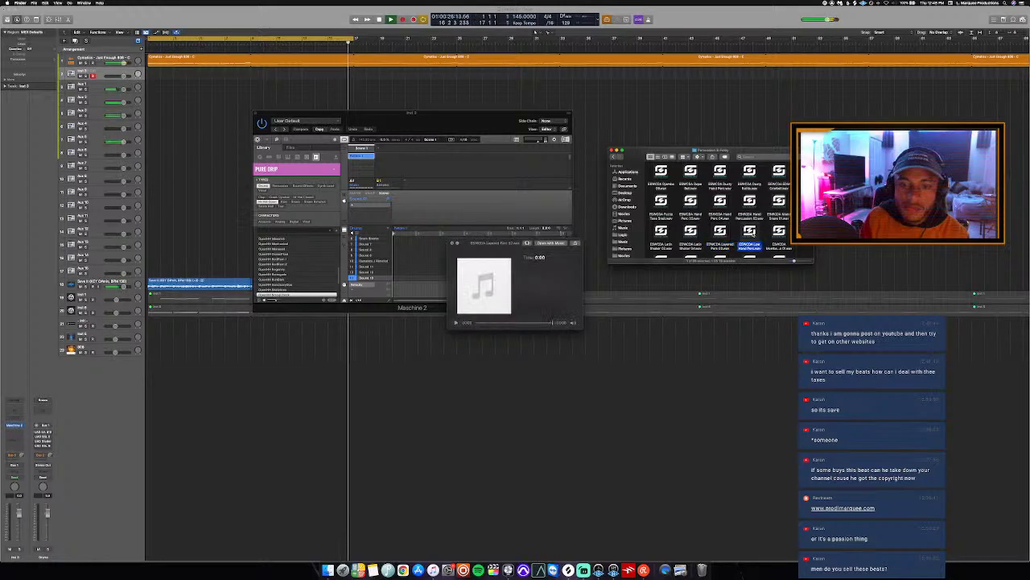
key("Right")
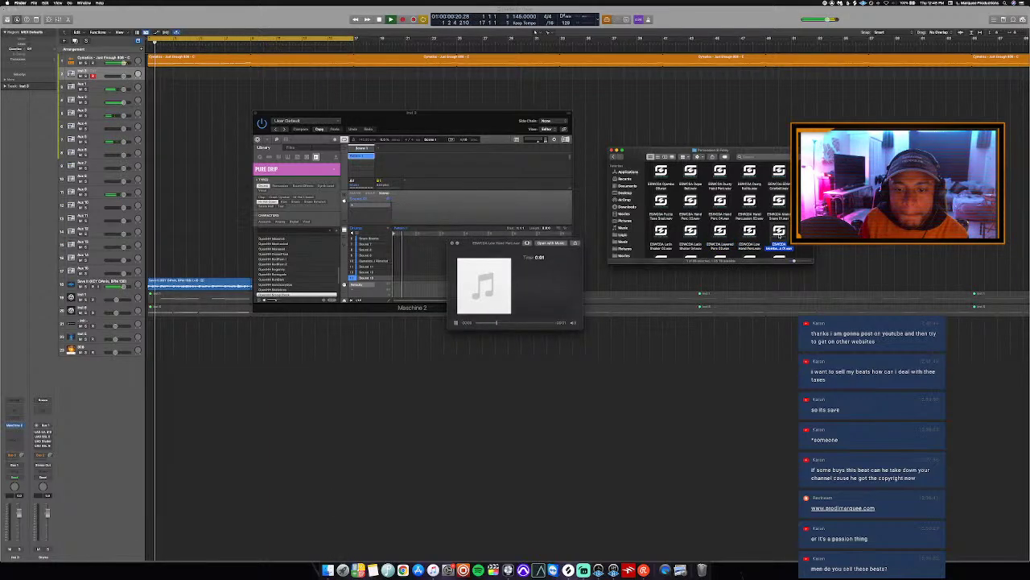
key("Right")
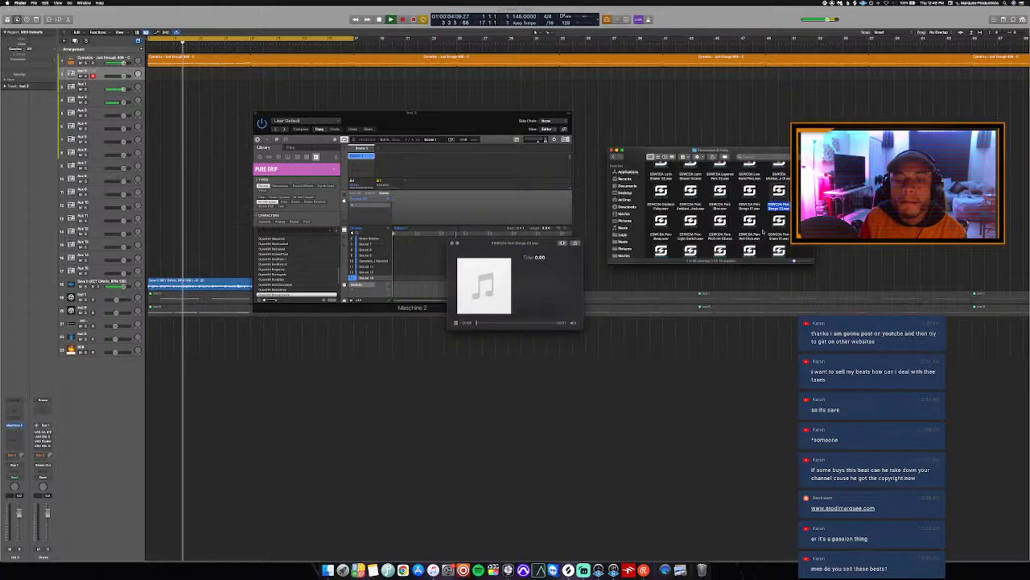
left_click(752, 225)
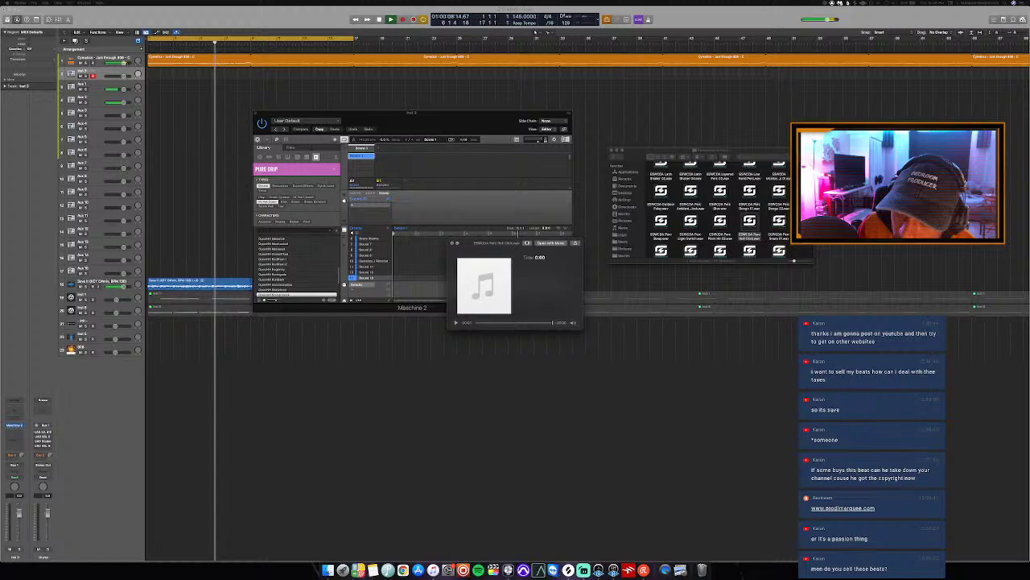
left_click(794, 260)
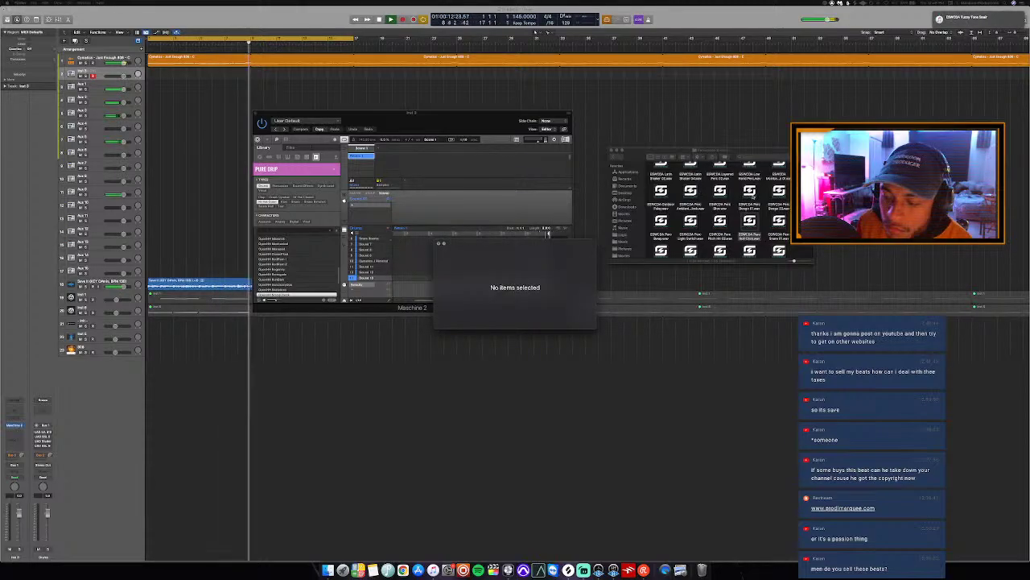
left_click(727, 250)
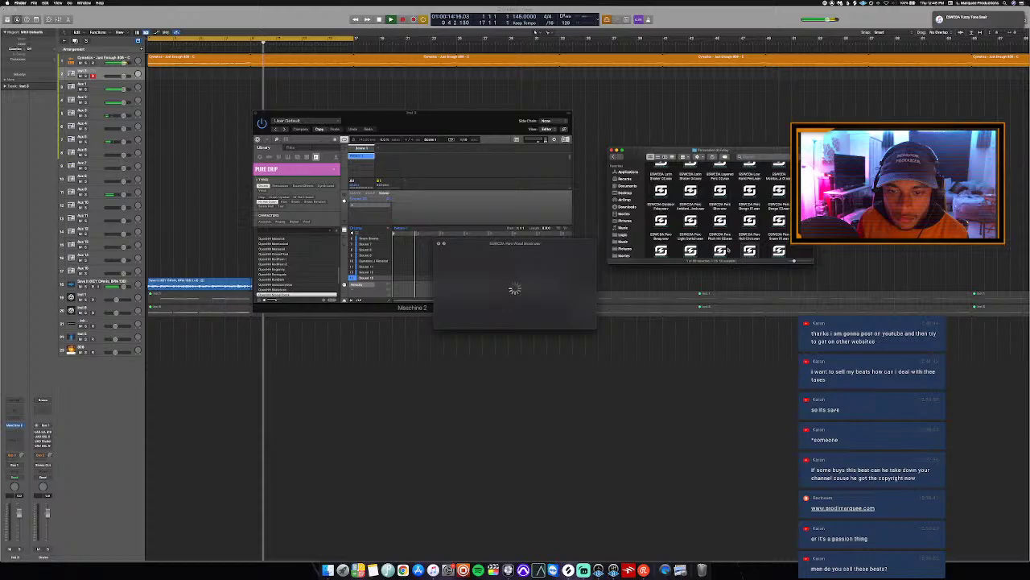
key("Left")
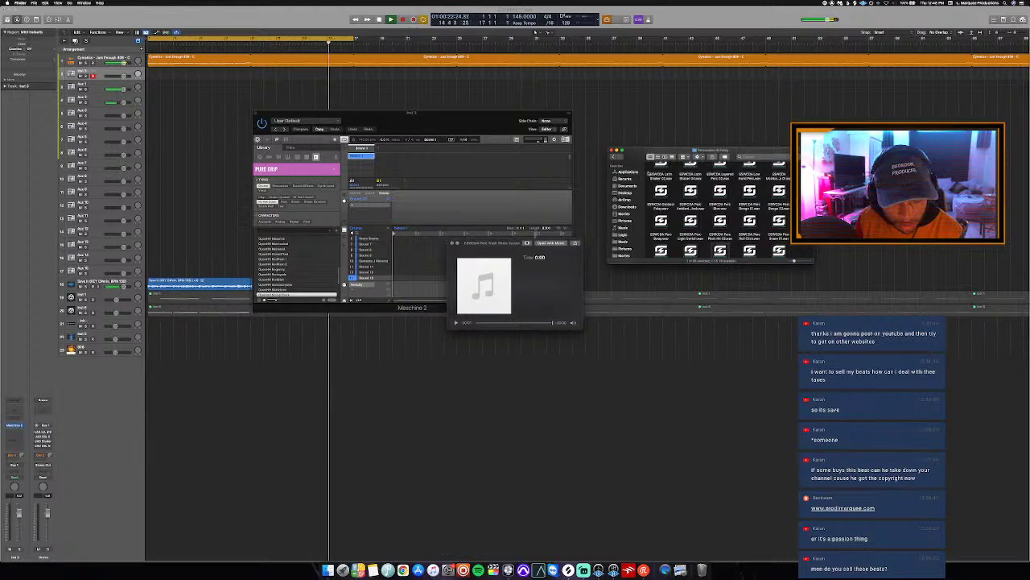
Open the World Percussion folder of the Cymatics PHARAOH Beta Pack's premium drum samples.
left_click(614, 158)
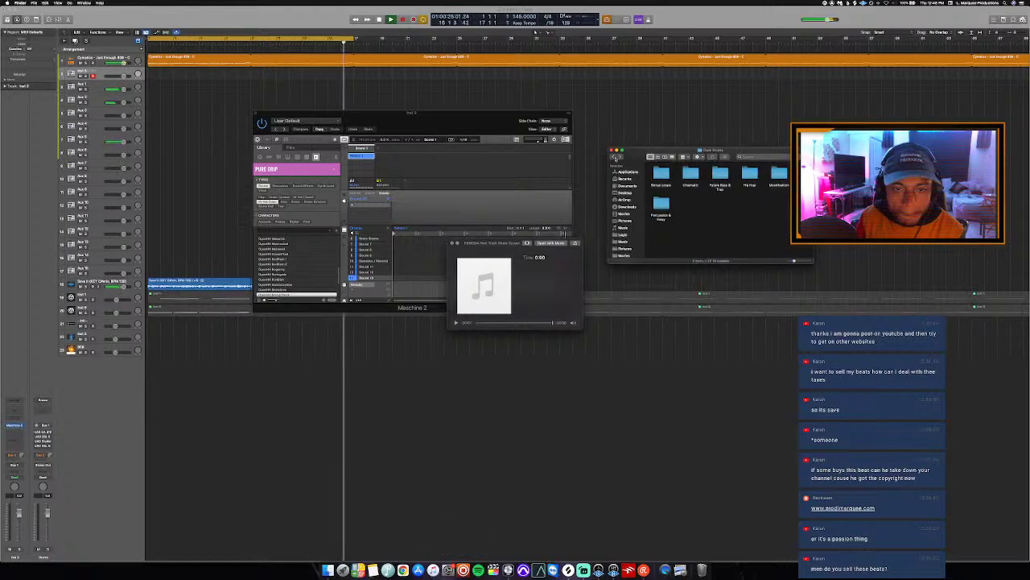
left_click(614, 157)
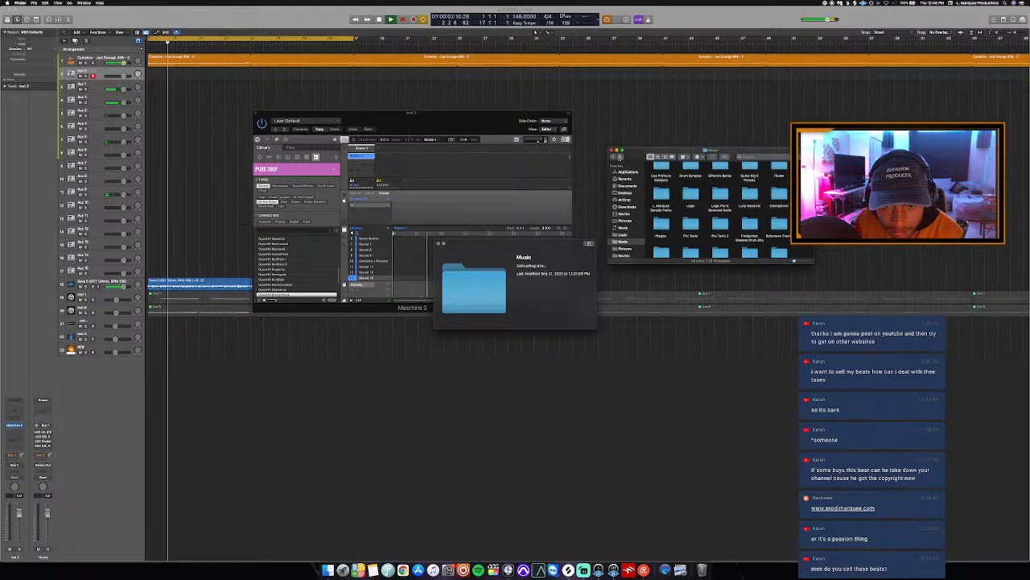
double_click(691, 167)
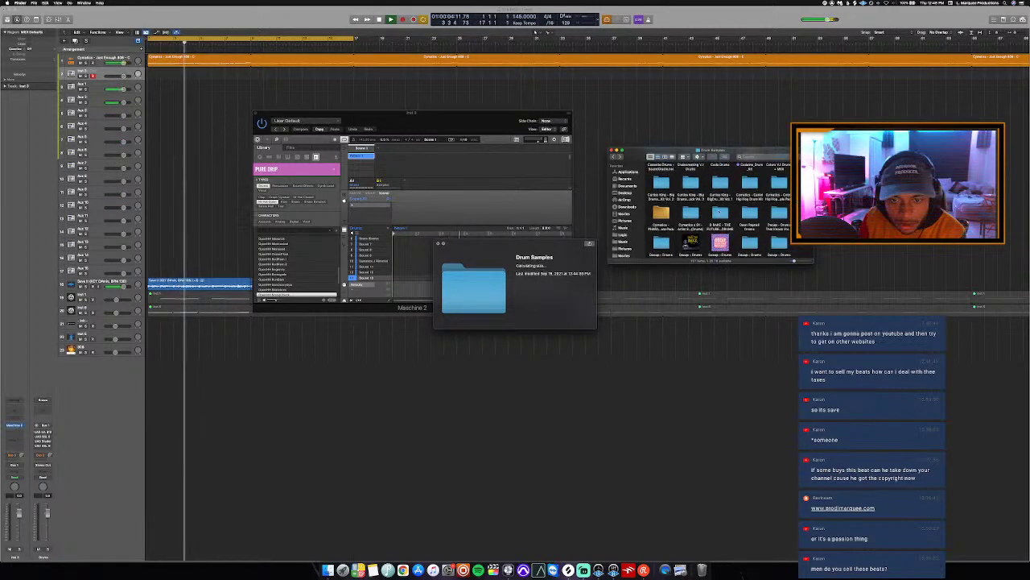
scroll(721, 211, "down", 2)
left_click(663, 174)
double_click(662, 174)
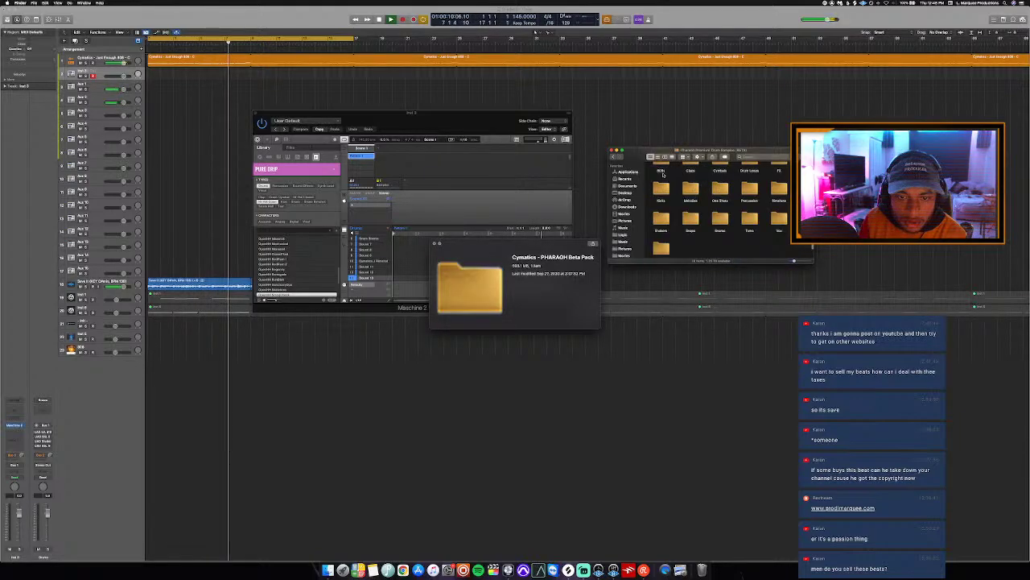
scroll(665, 210, "down", 1)
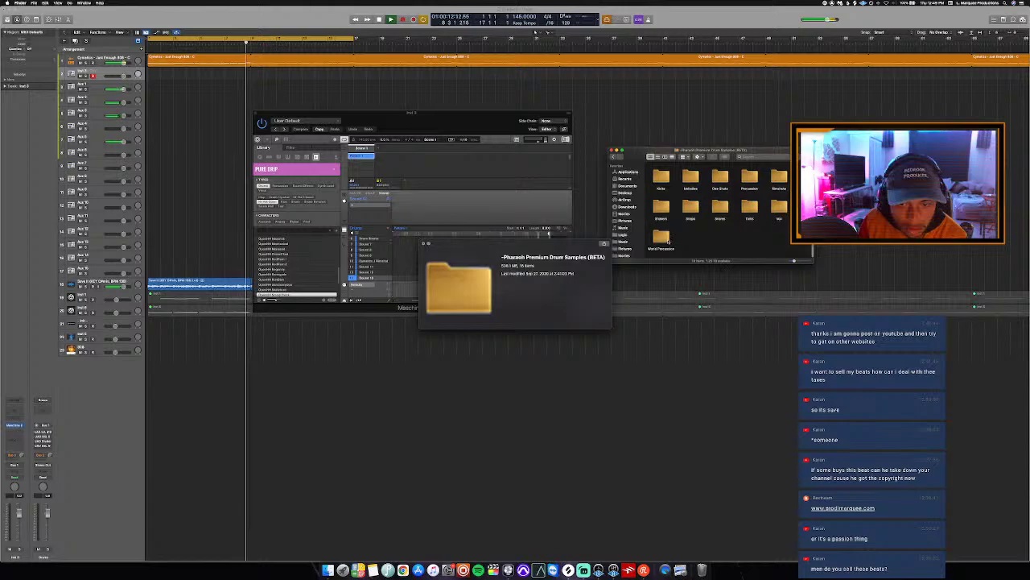
left_click(661, 237)
double_click(662, 237)
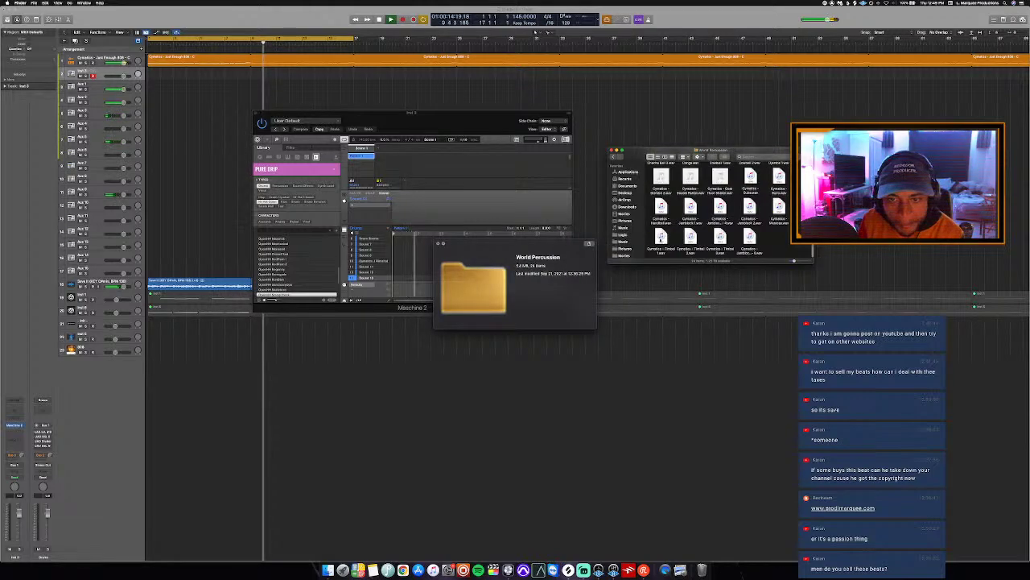
Audition the timbal, jamblock and neighbouring samples in the World Percussion folder while the beat plays.
left_click(690, 237)
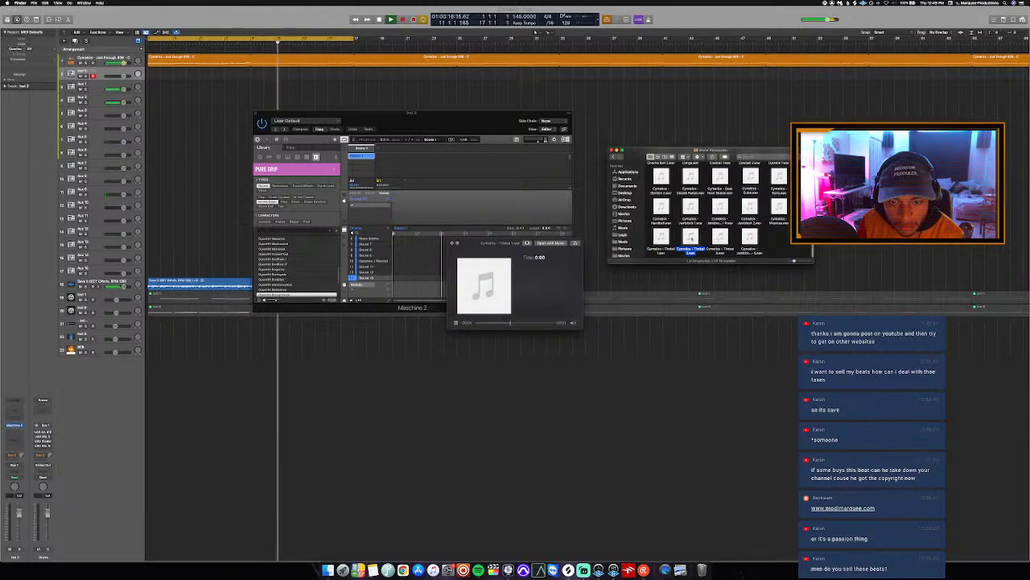
left_click(716, 239)
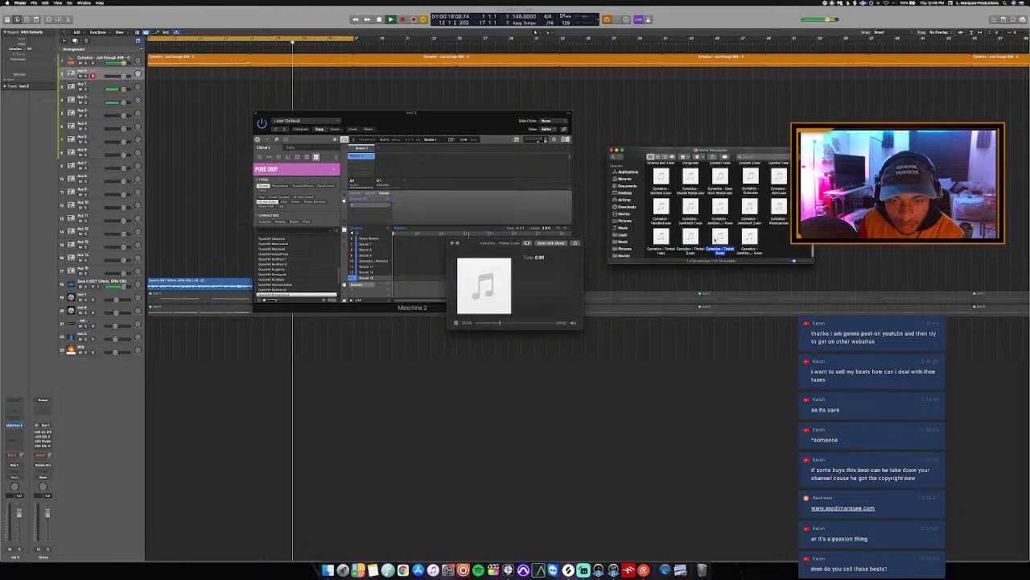
left_click(779, 211)
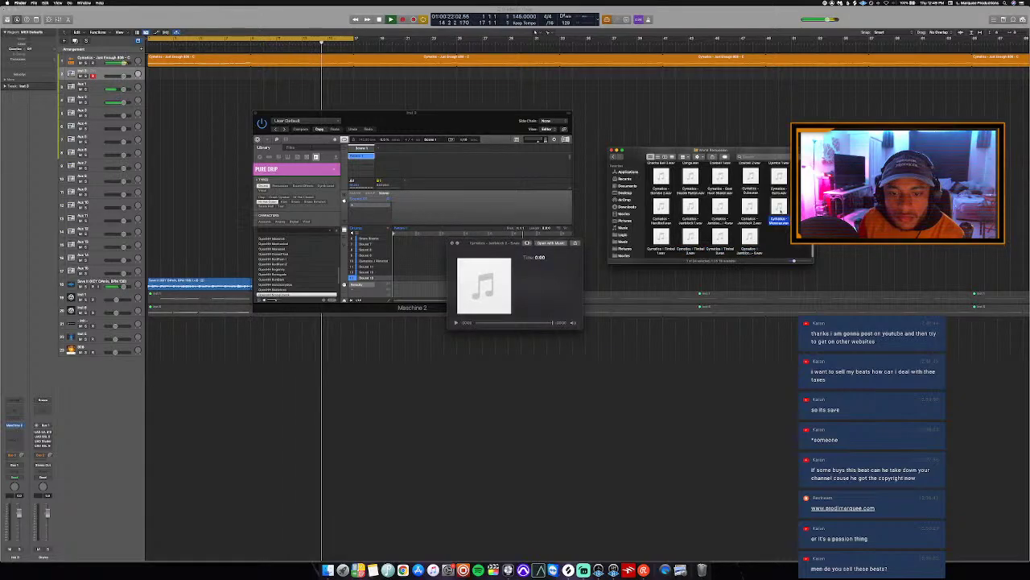
left_click(750, 209)
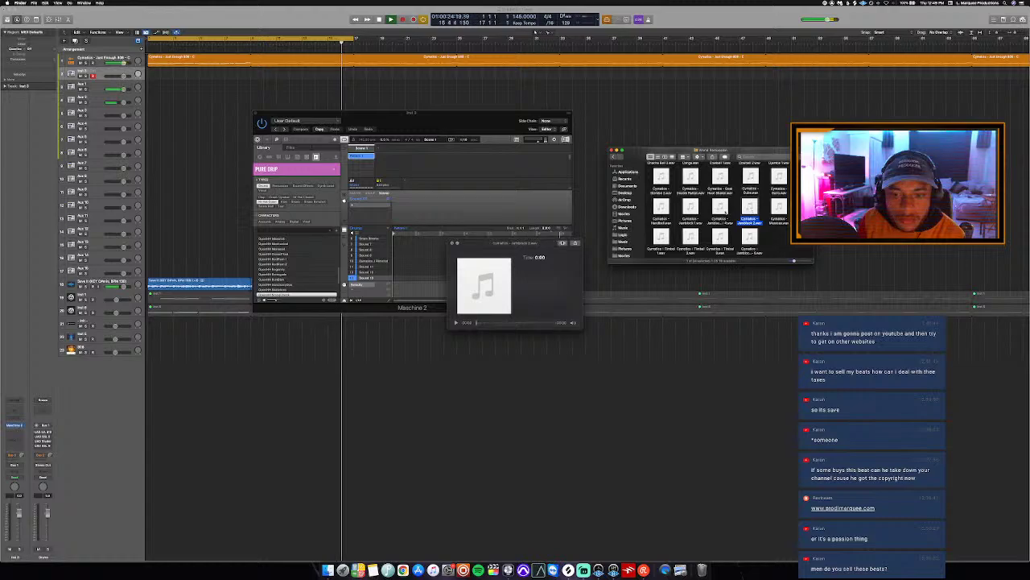
left_click(720, 211)
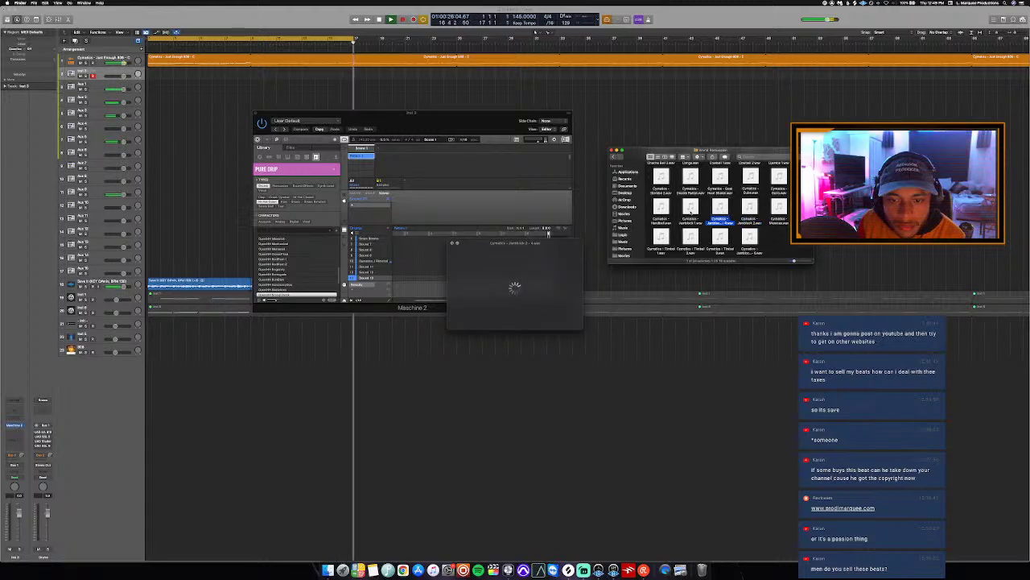
left_click(691, 212)
left_click(778, 185)
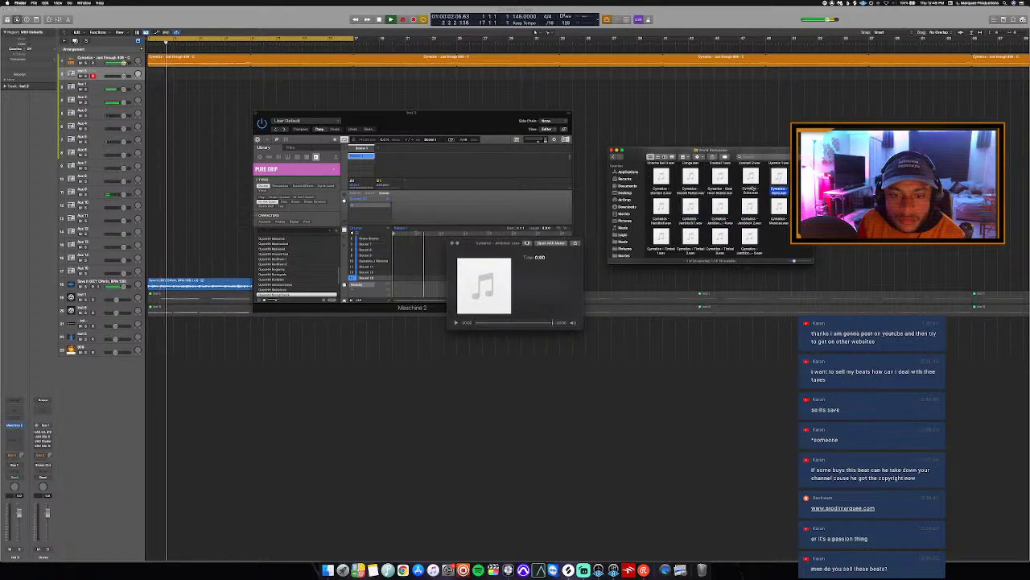
Audition the sample just before the handbells in the World Percussion folder and load it into Maschine's selected last sound slot.
scroll(760, 190, "up", 1)
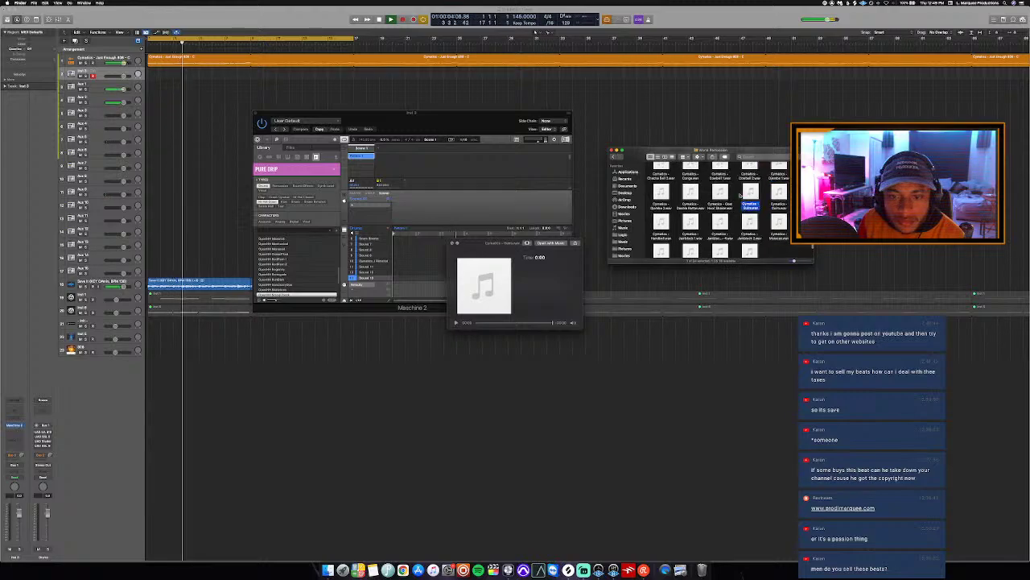
left_click(760, 190)
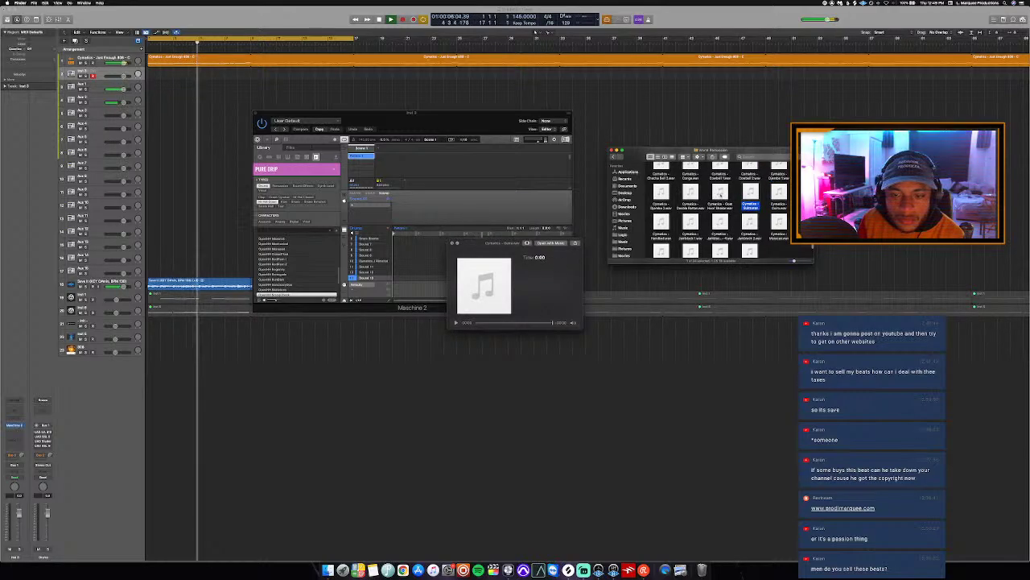
left_click_drag(751, 196, 386, 276)
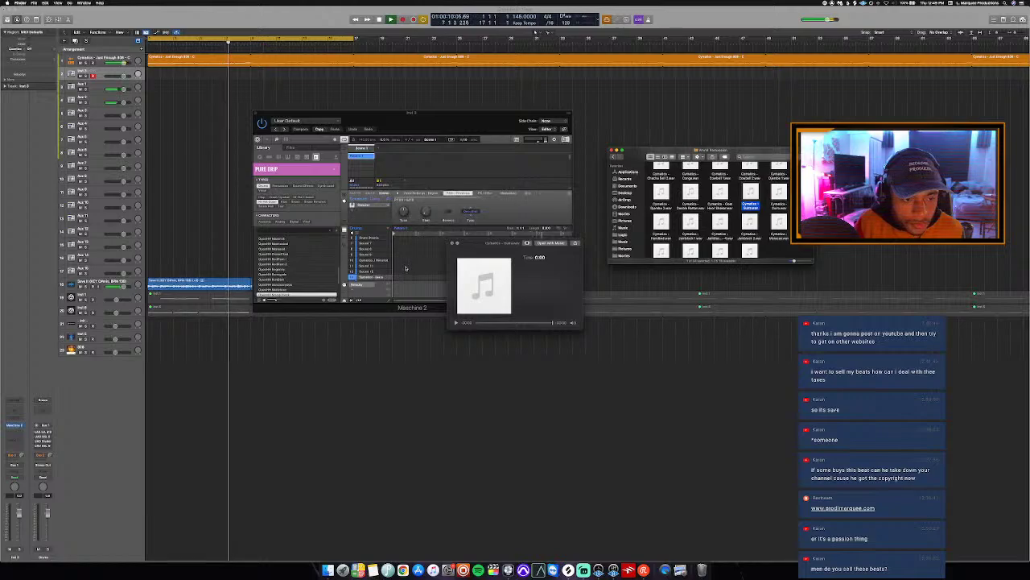
left_click(407, 268)
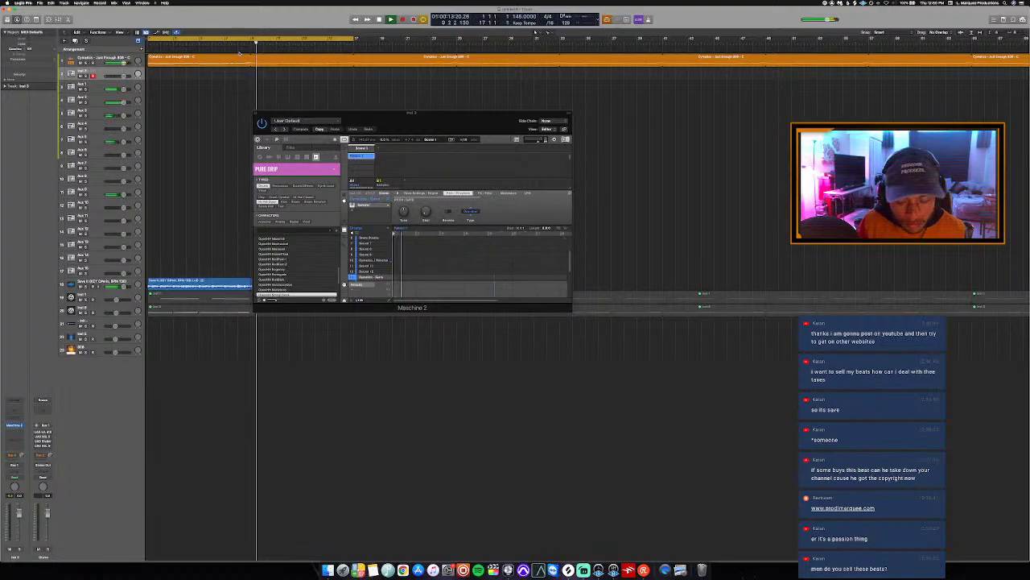
Place the Maschine pattern's MIDI on the Logic tracks from bar 1, colour the new regions red and close the plug-in window.
left_click(418, 229)
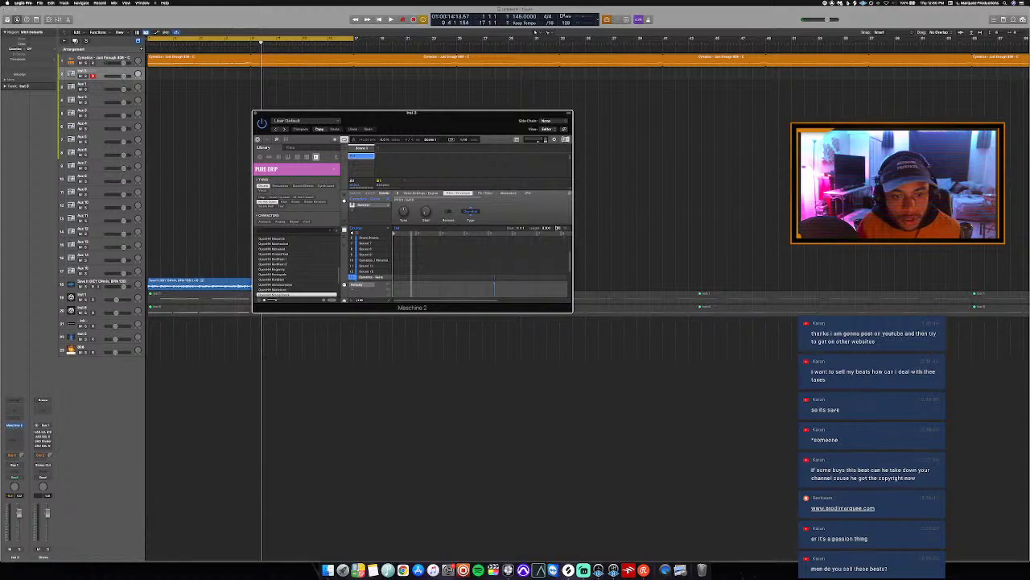
left_click_drag(155, 96, 147, 77)
key("alt+c")
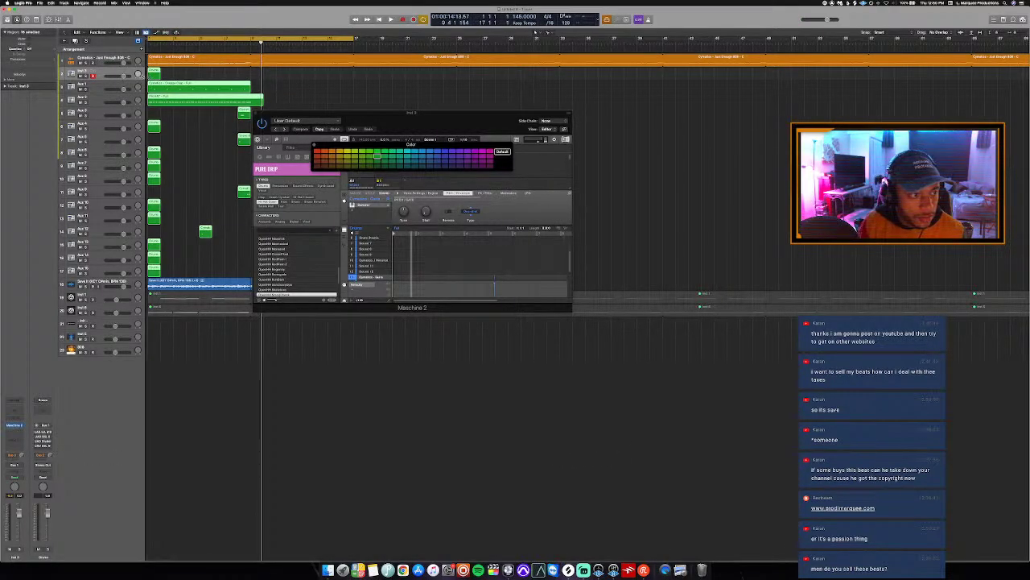
key("alt+c")
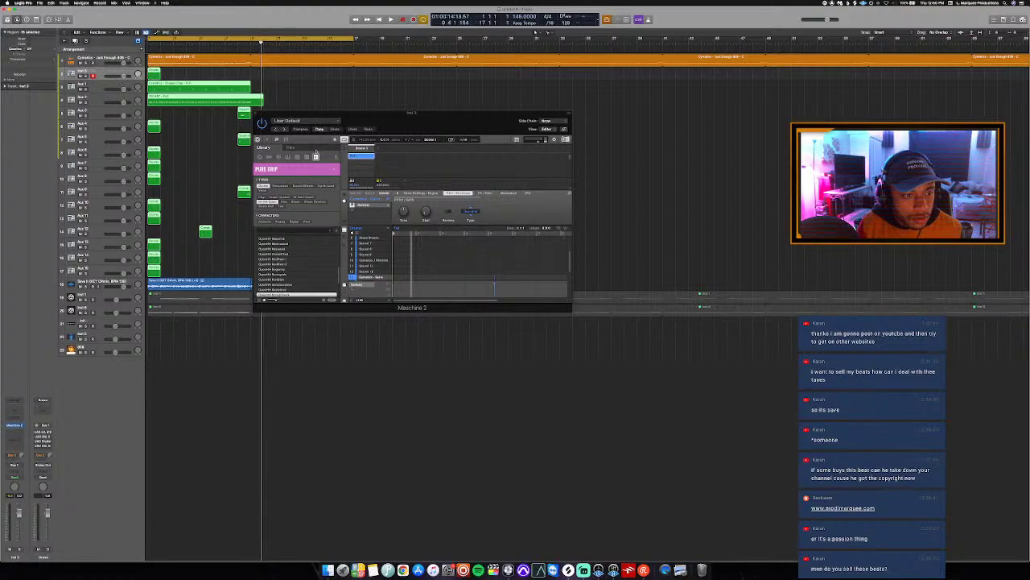
key("alt+c")
left_click(319, 153)
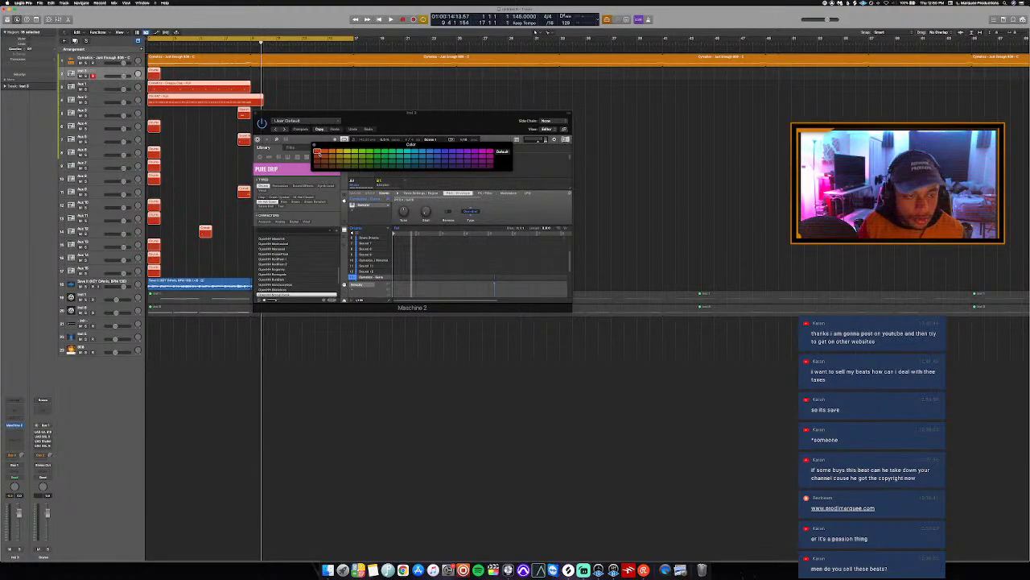
key("alt+c")
left_click(258, 113)
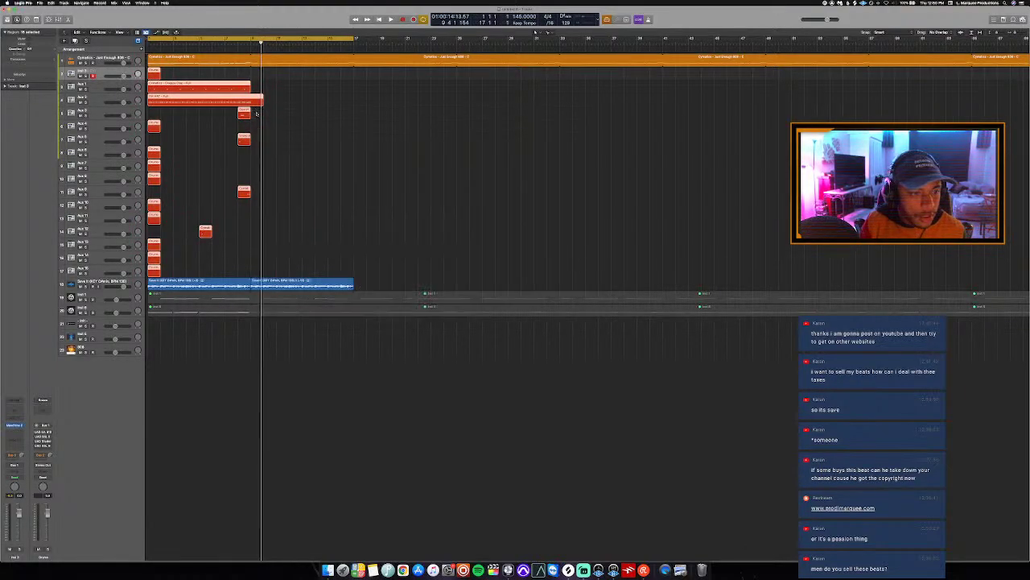
Delete the short, empty drum regions at bar 1.
left_click(196, 120)
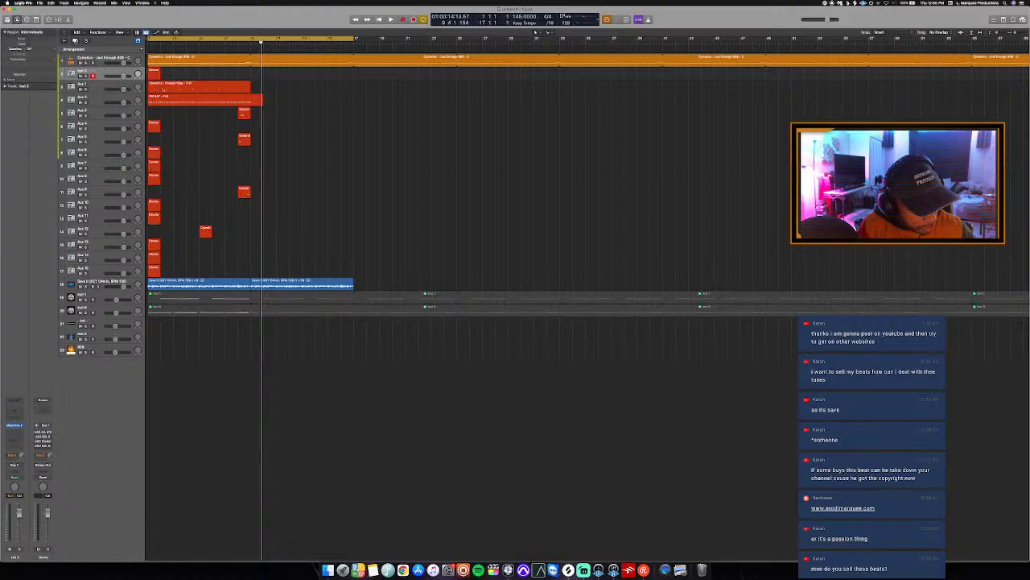
left_click_drag(165, 117, 144, 256)
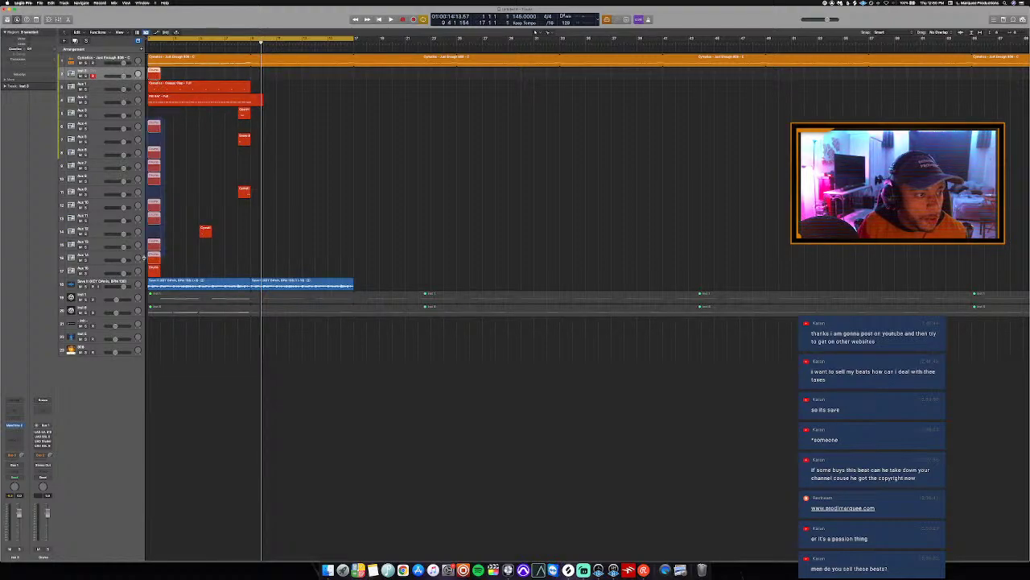
key("Delete")
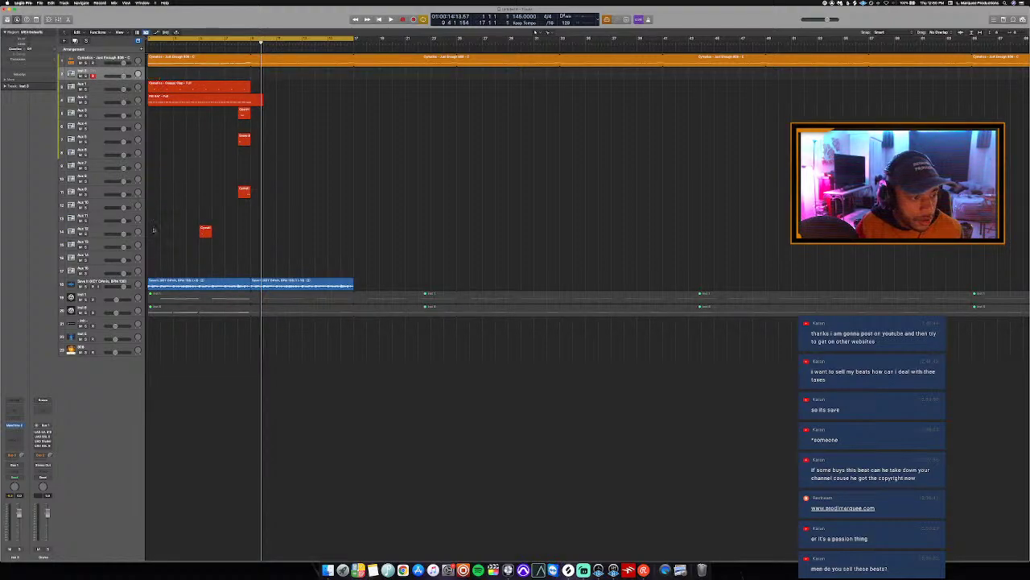
Resize the remaining red drum regions so that each spans bars 1 to 9.
left_click_drag(228, 107, 267, 240)
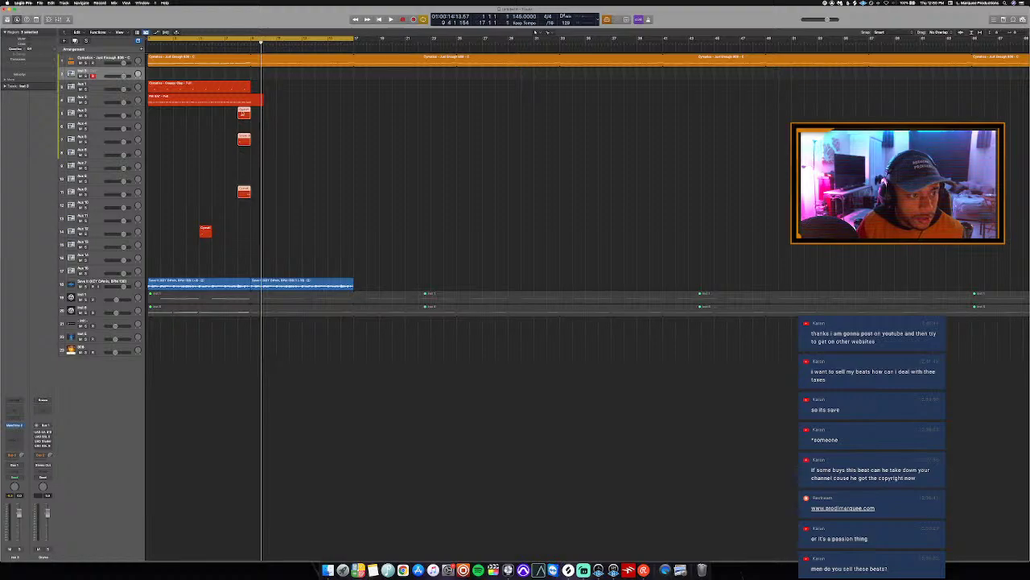
left_click_drag(241, 114, 61, 142)
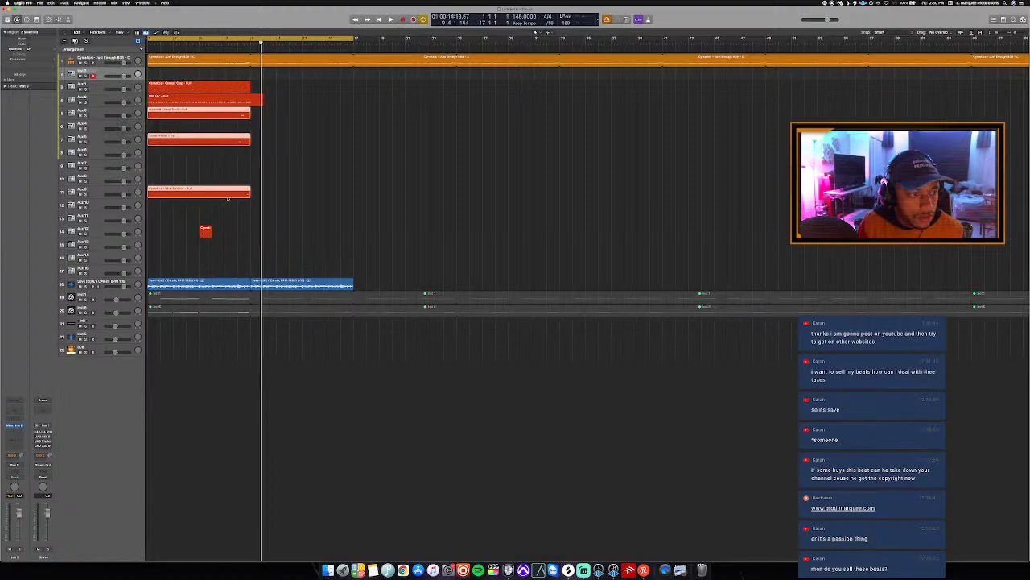
left_click(273, 129)
left_click_drag(260, 101, 249, 107)
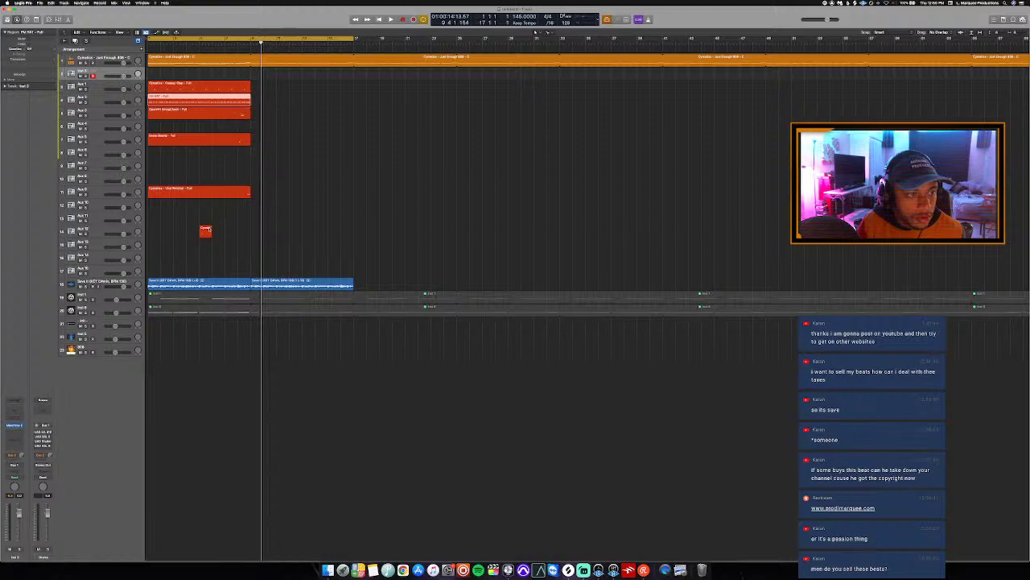
left_click_drag(211, 233, 250, 234)
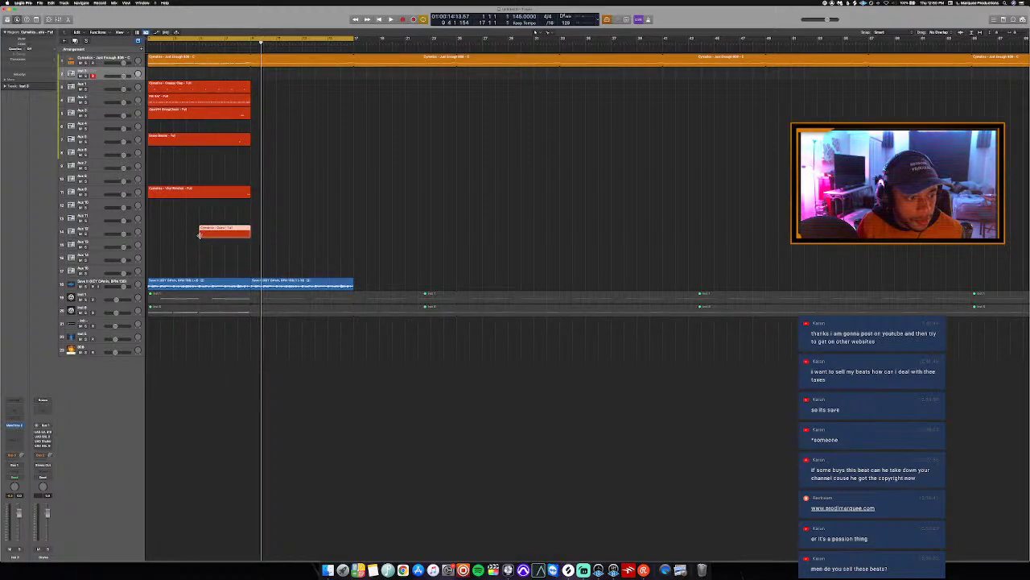
left_click_drag(201, 232, 149, 236)
Turn off looping for the two green instrument regions and the orange Cymatics region.
left_click_drag(194, 342, 182, 302)
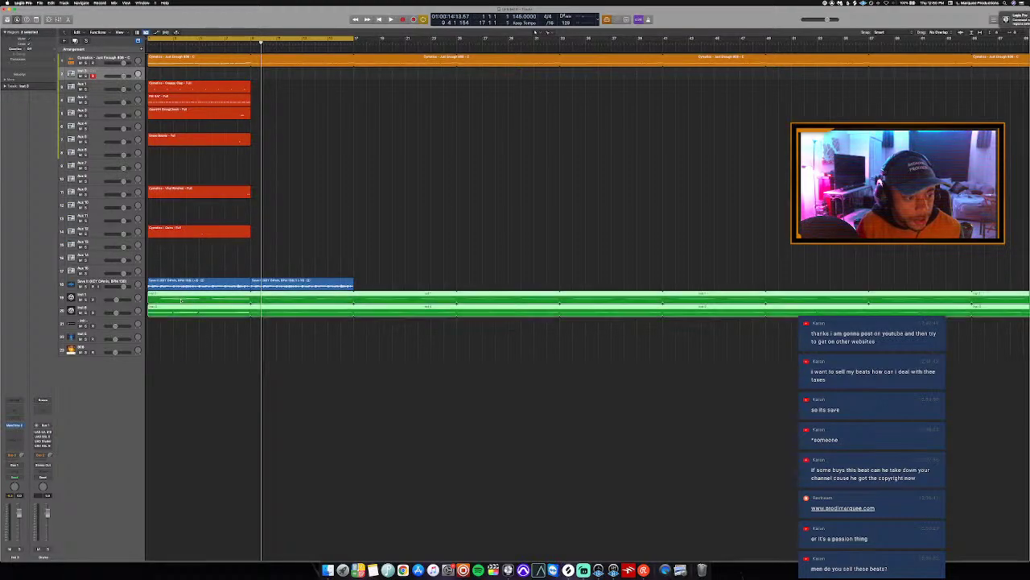
key("l")
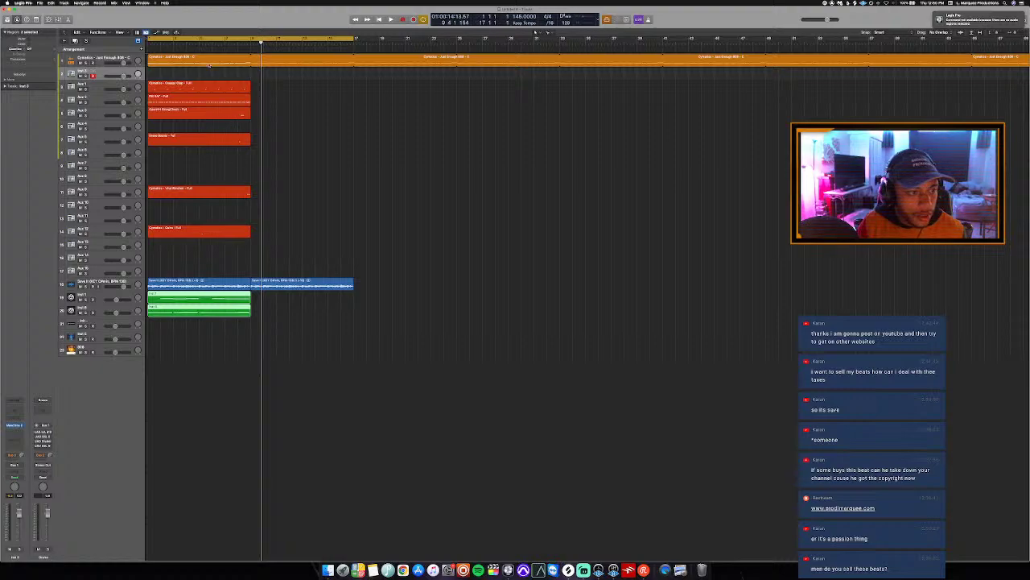
key("l")
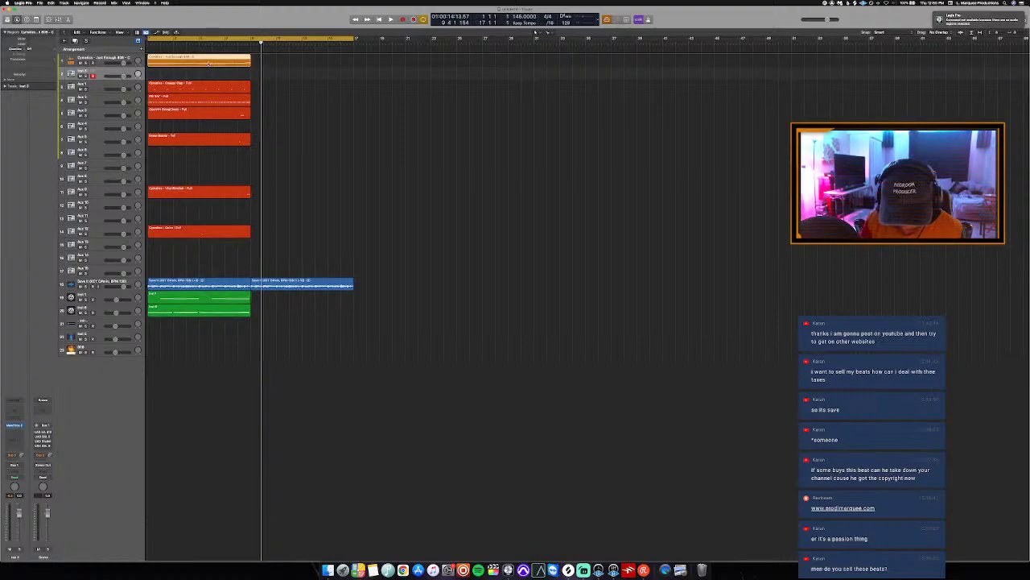
Colour the second audio sample region, starting at bar 9, teal.
key("alt+c")
left_click(286, 287)
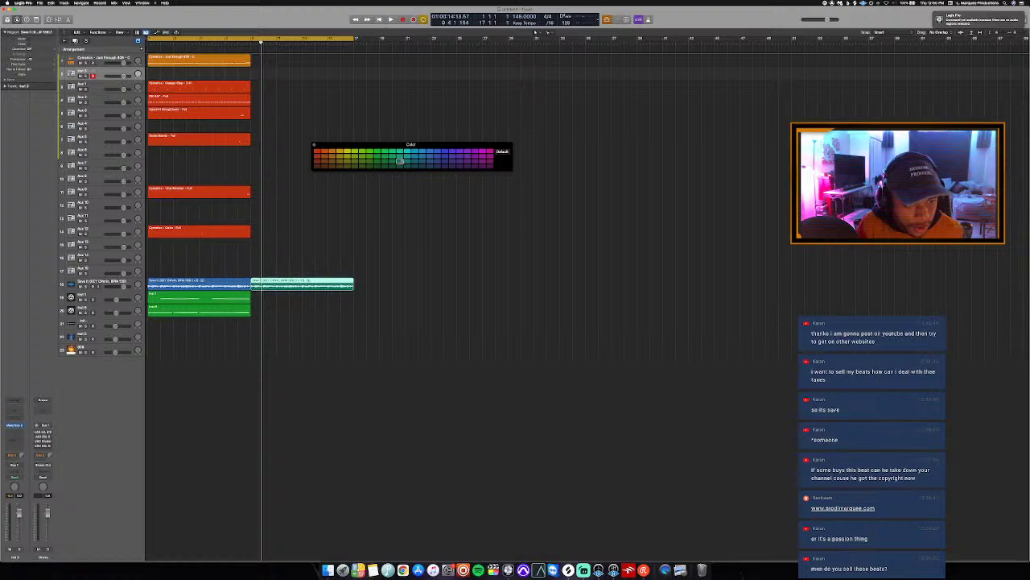
key("alt+c")
Select the orange, red and green eight-bar regions and repeat them eight times along the timeline.
left_click_drag(229, 360, 214, 296)
left_click_drag(222, 240, 194, 33)
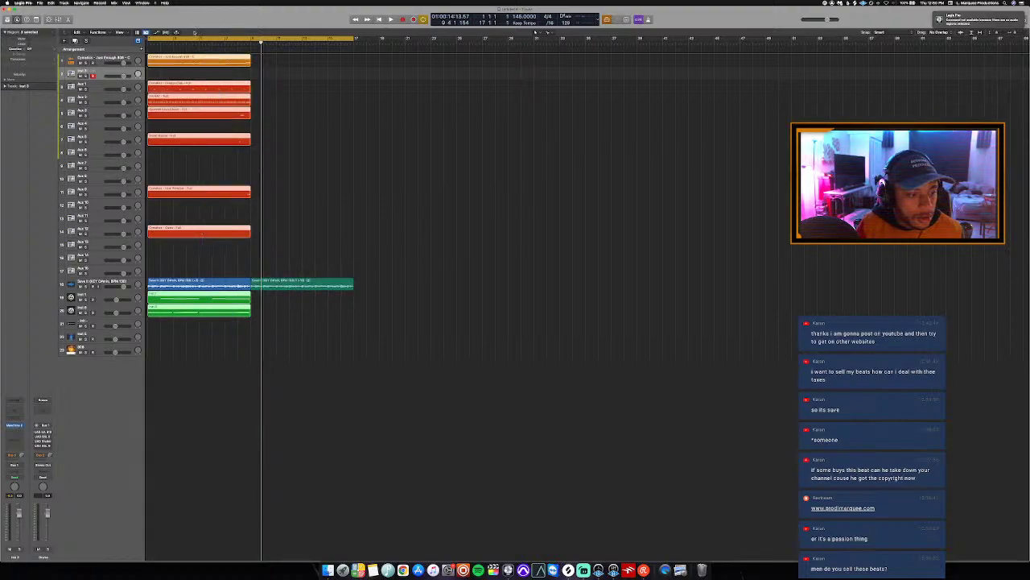
key("super+r")
key("super+r")
key("super+r")
key("super+r")
key("super+r")
key("super+r")
key("super+r")
key("super+r")
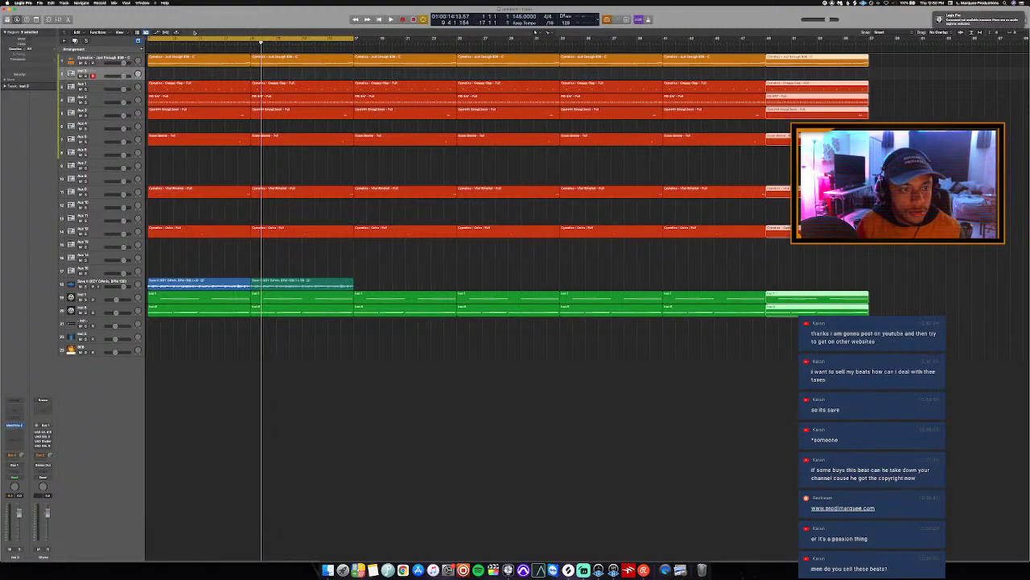
Mute the first eight bars of the 808, drum and instrument regions, leaving only the audio sample, and play from the start.
left_click(181, 47)
key("Return")
key("space")
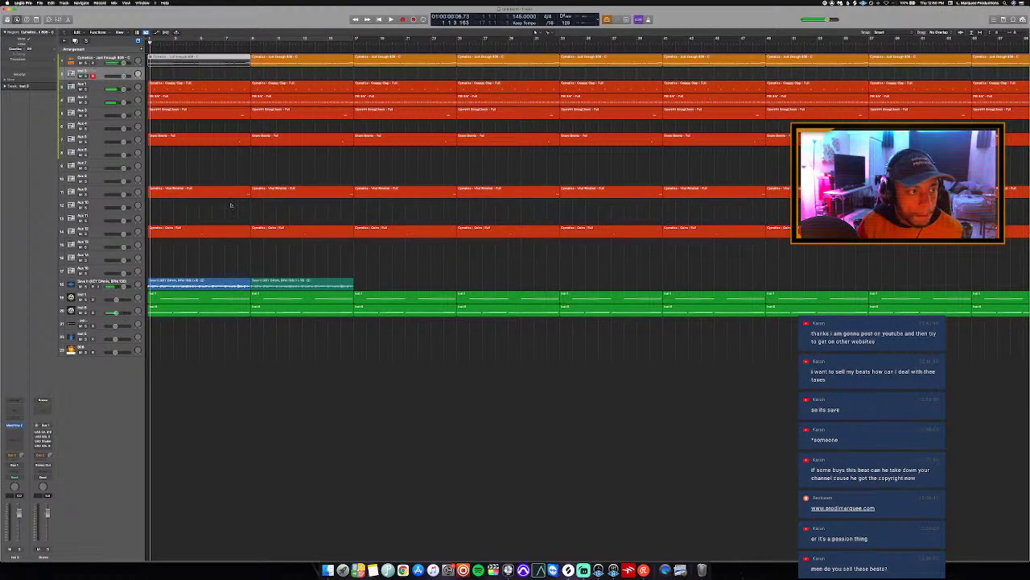
left_click_drag(201, 353, 186, 296)
key("ctrl+m")
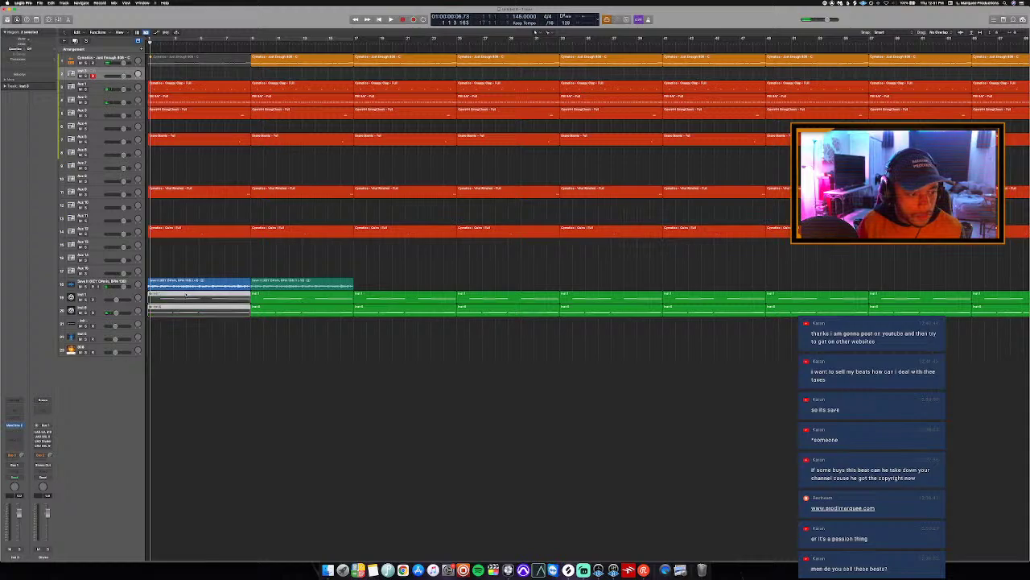
left_click_drag(197, 252, 165, 55)
key("ctrl+m")
key("space")
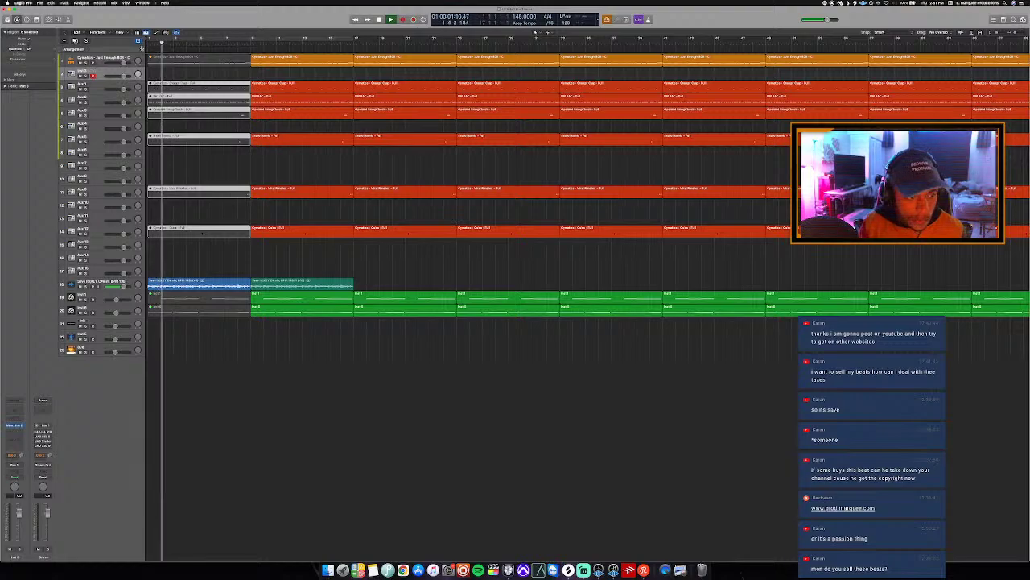
Add eight-bar Intro and Chorus arrangement markers at the start of the song and stop playback.
left_click(142, 48)
left_click(142, 48)
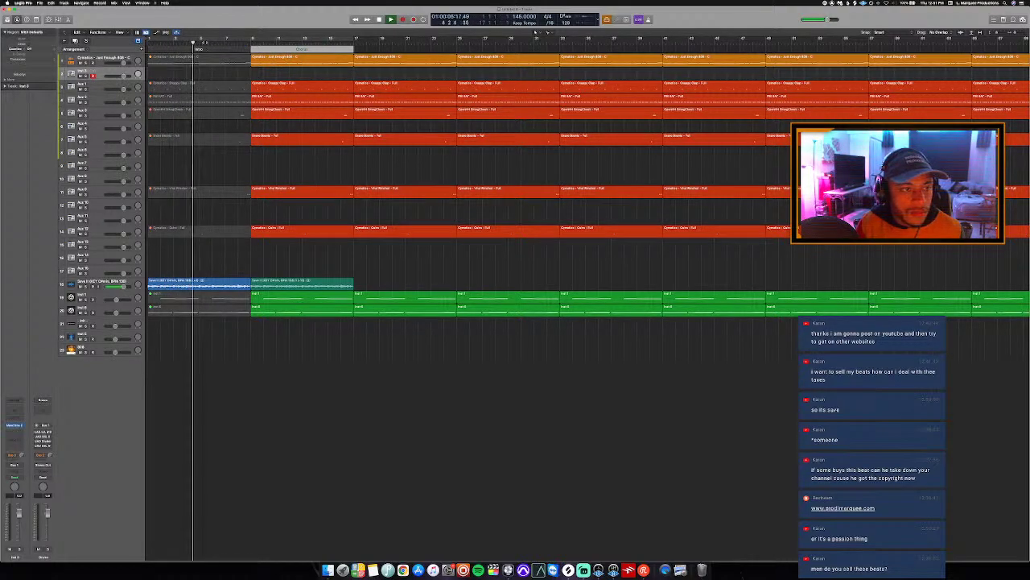
key("space")
Try to split the muted hi-hat region in the intro at bar 5, keeping the overlapping notes.
left_click(198, 98)
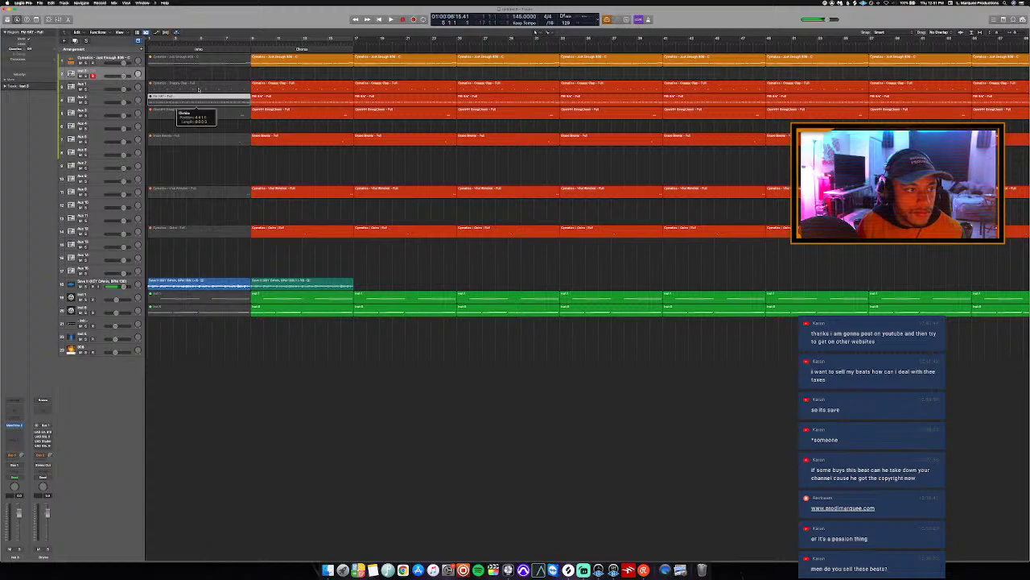
left_click(198, 89)
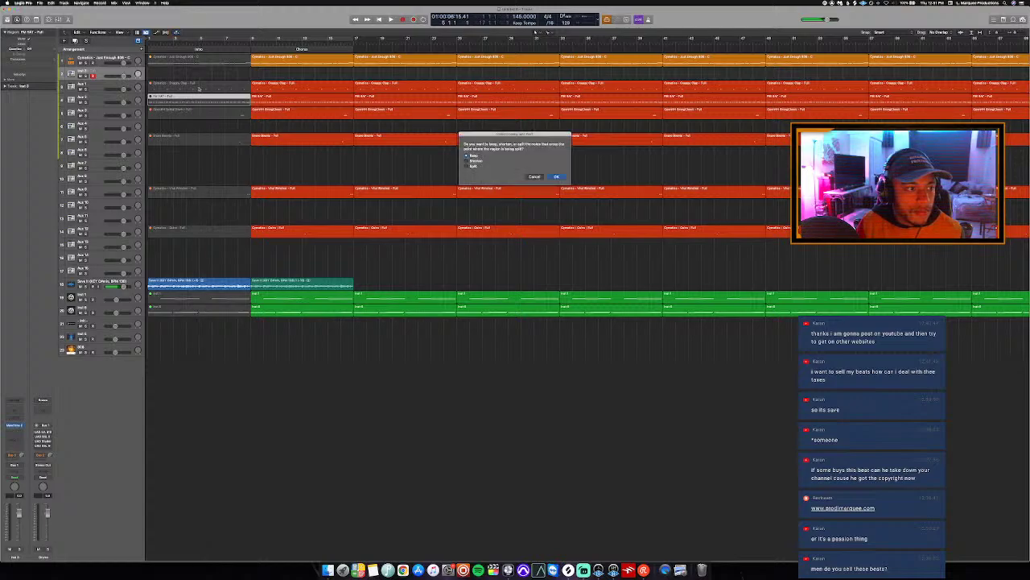
left_click(554, 176)
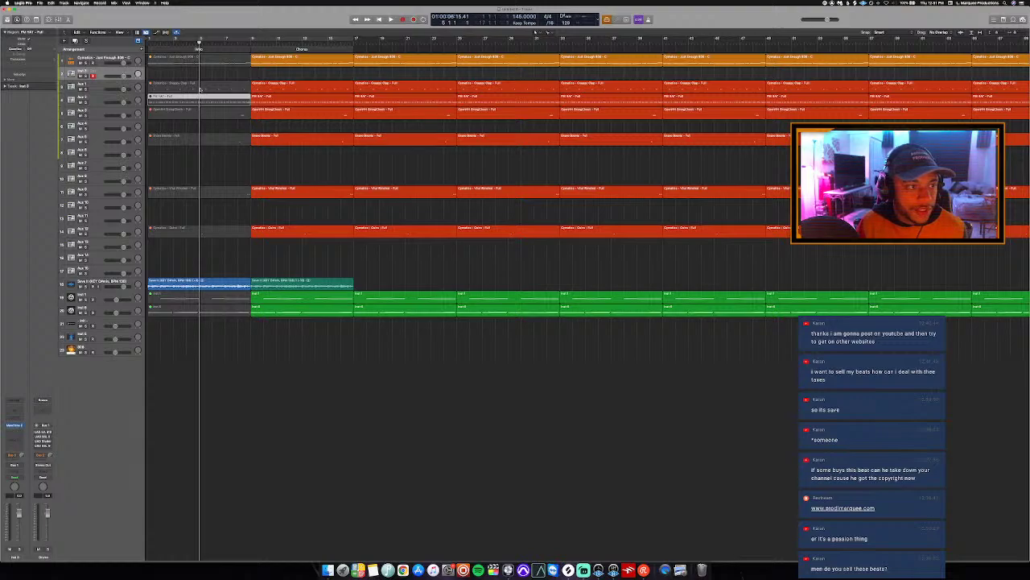
Split the intro's muted clap and hi-hat regions at bar 5, keeping the overlapping notes, and unmute their second halves.
left_click(201, 89)
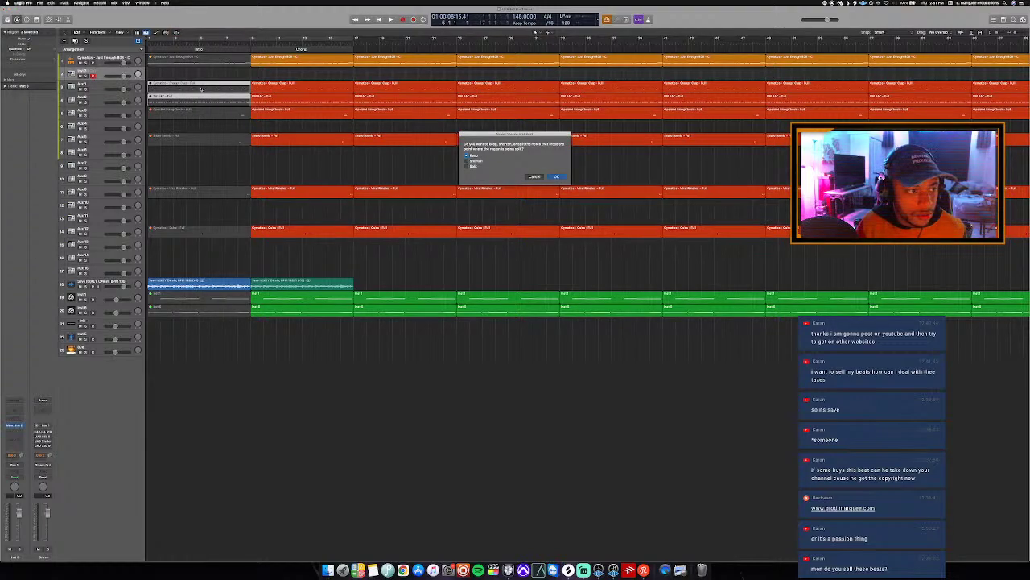
key("Return")
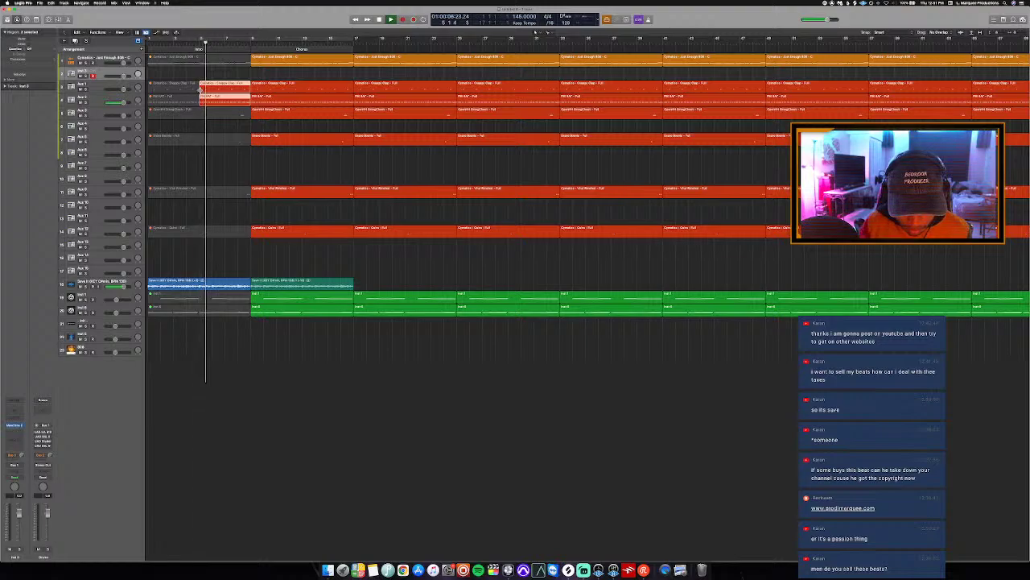
Mute the hi-hat notes from bar 8 and the last clap hit of the intro in the Piano Roll, and play the transition.
key("p")
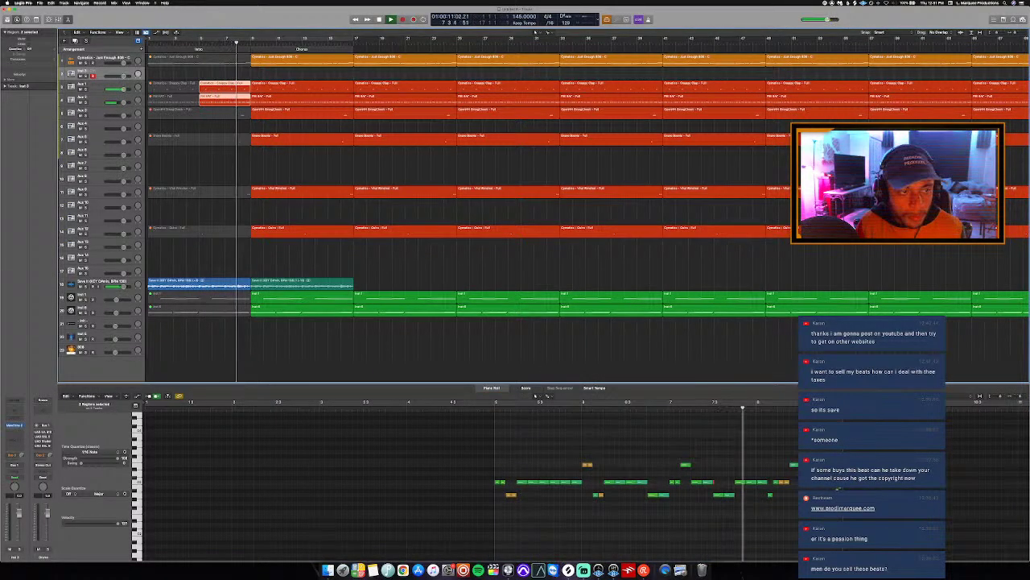
left_click_drag(761, 460, 837, 541)
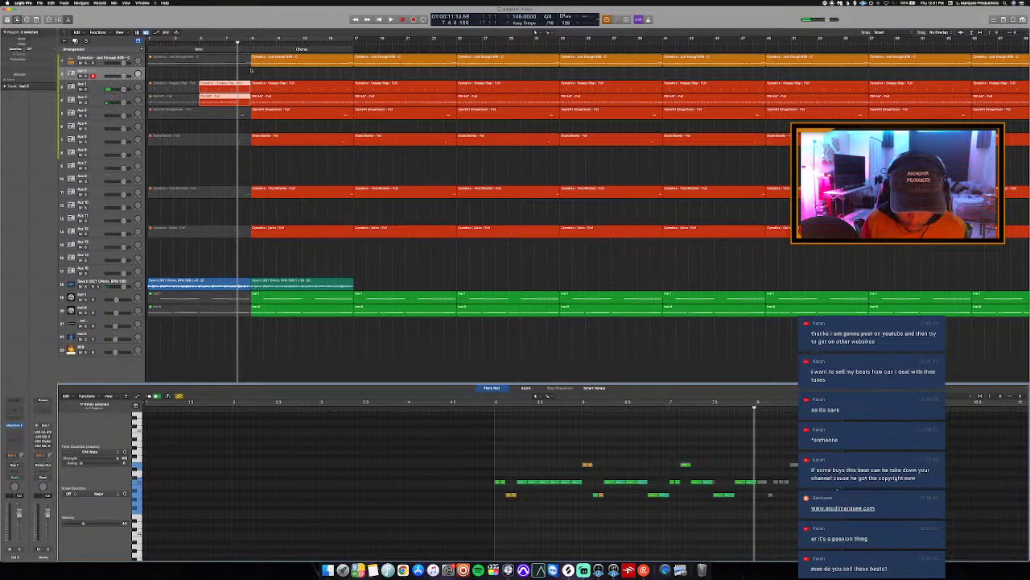
left_click(236, 85)
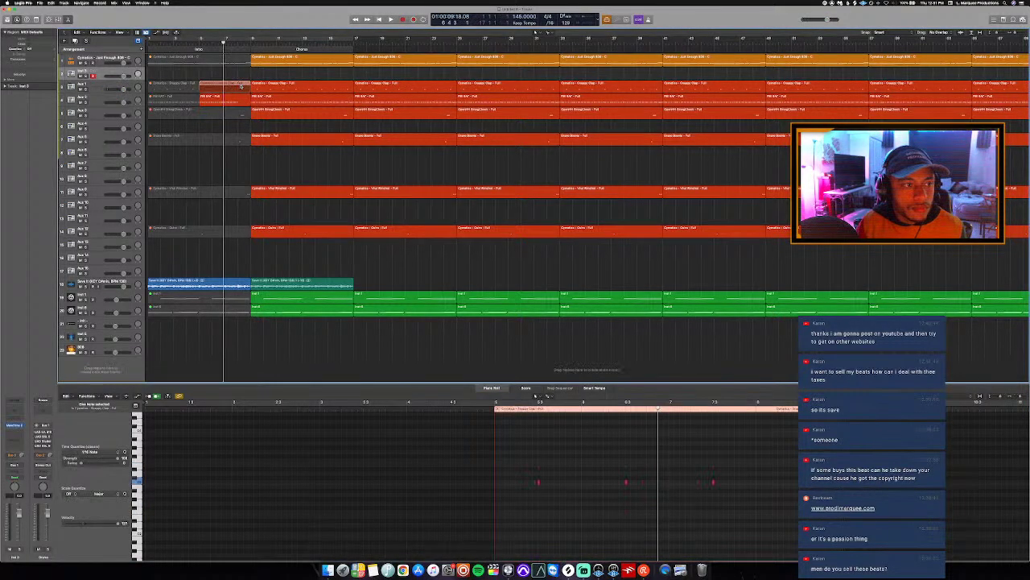
key("e")
key("space")
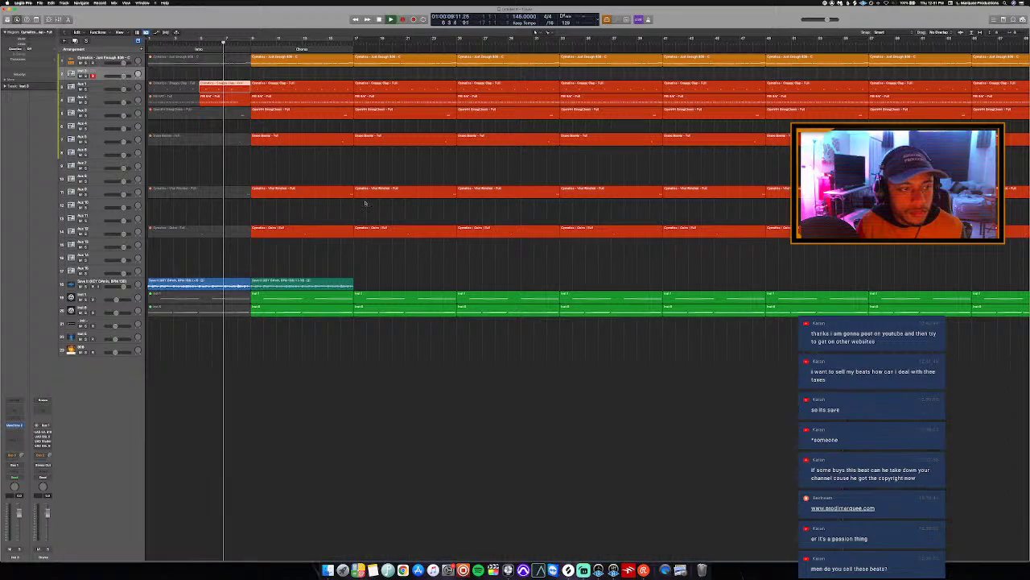
key("e")
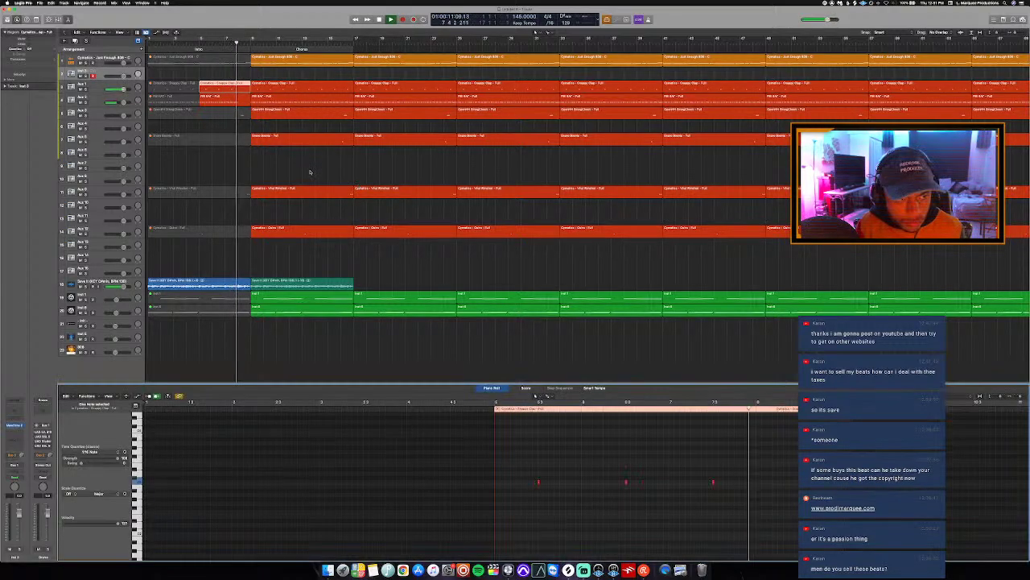
left_click(329, 174)
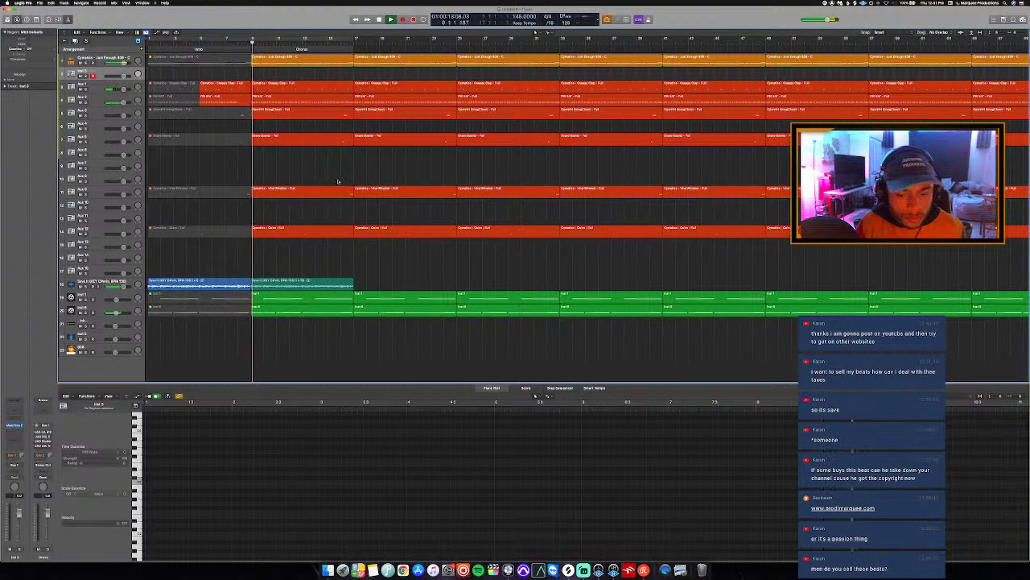
key("e")
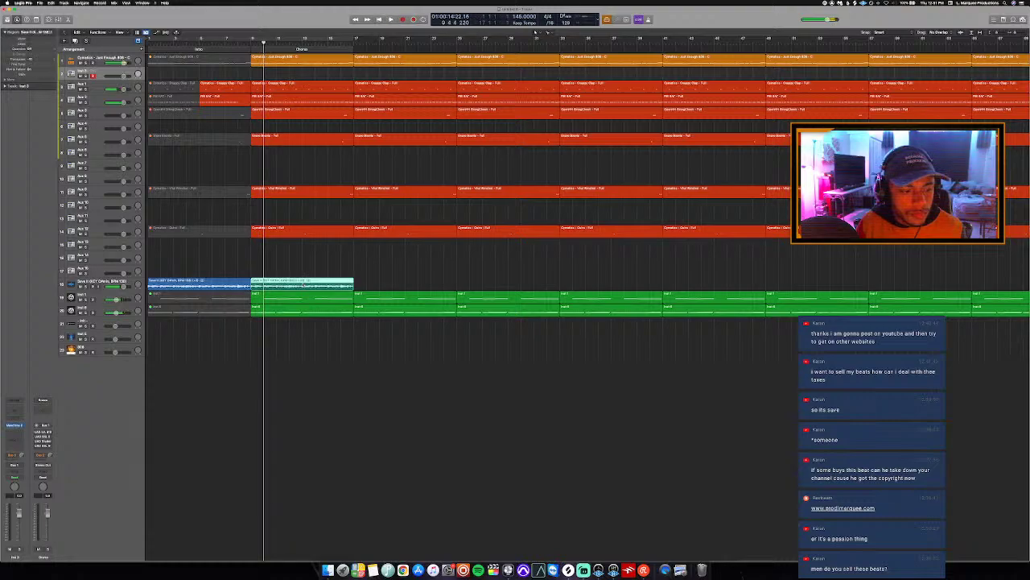
Repeat the teal audio region into bars 17 to 24 and replace the one in the chorus with a copy of the blue intro sample.
key("super+r")
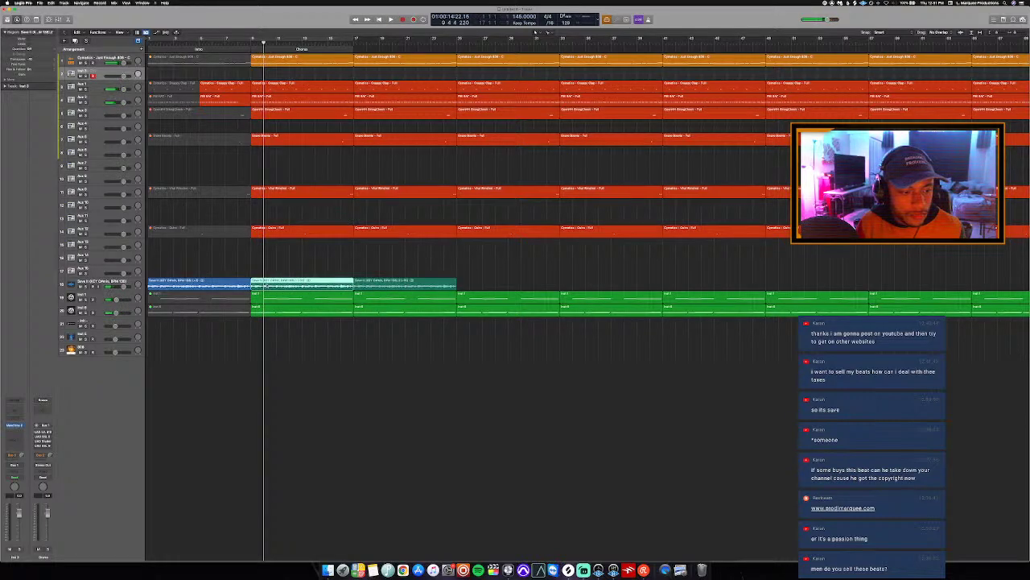
key("Delete")
key("super+r")
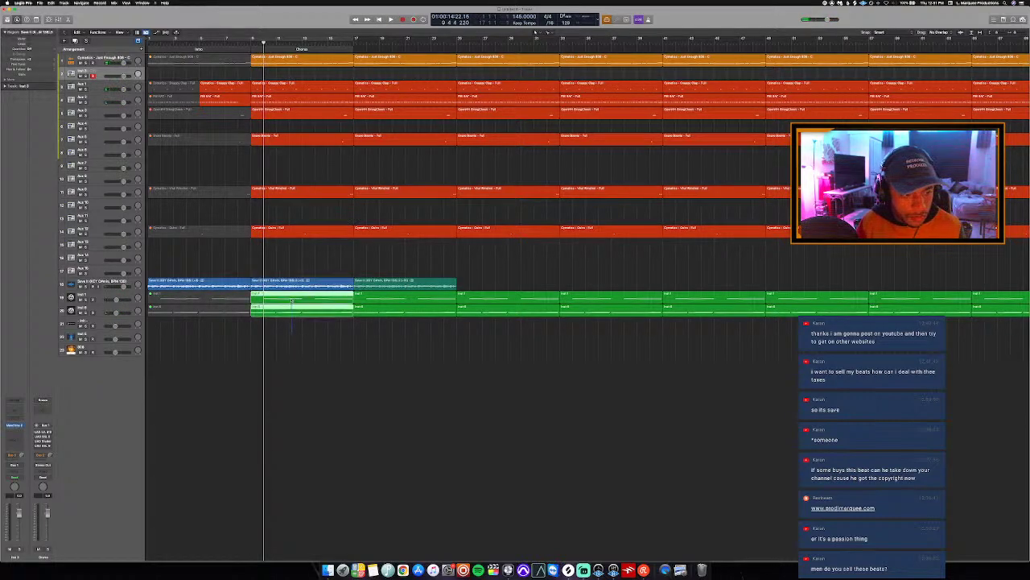
Mute the green instrument regions in bars 9 to 24 and the hi-hat and open hi-hat regions in bars 17 to 24.
key("ctrl+m")
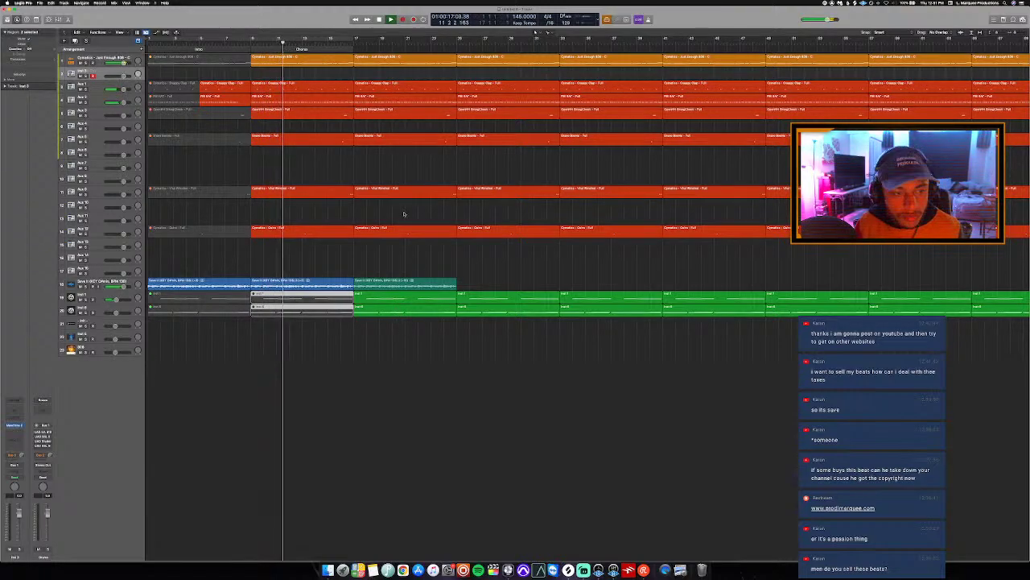
left_click(383, 103)
left_click(384, 111, "shift")
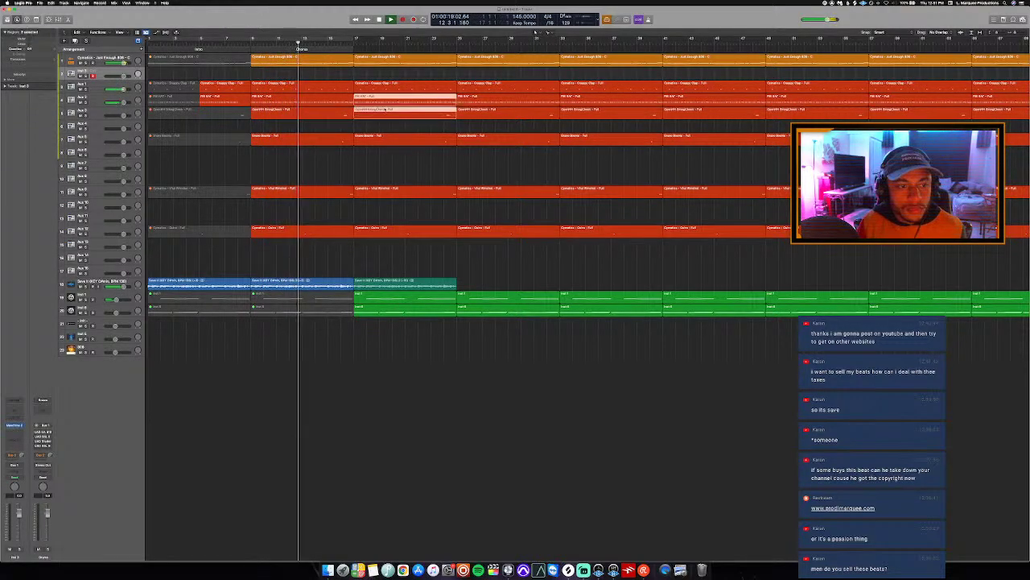
key("ctrl+m")
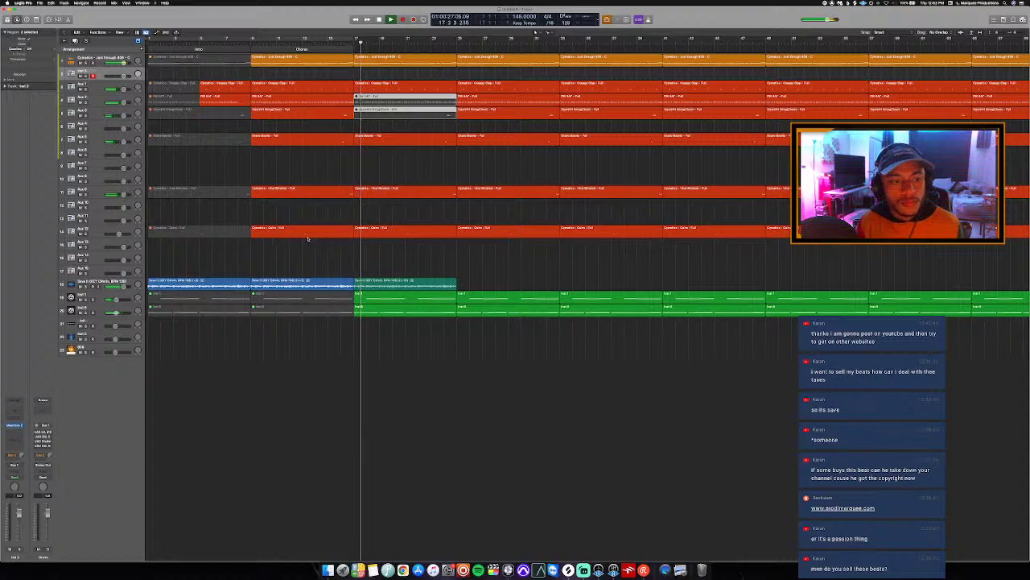
left_click(374, 299)
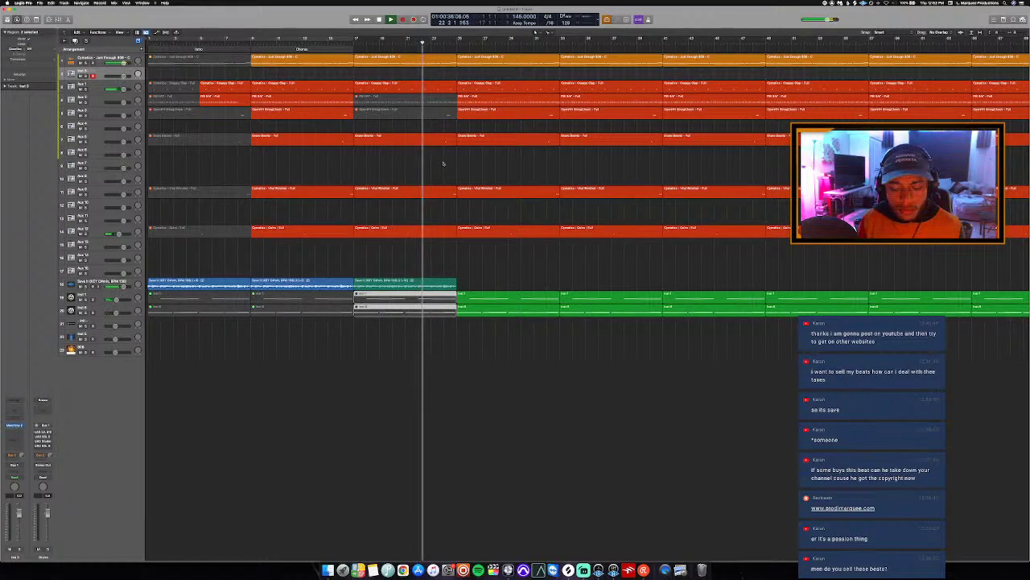
left_click_drag(304, 285, 522, 291)
key("space")
key("space")
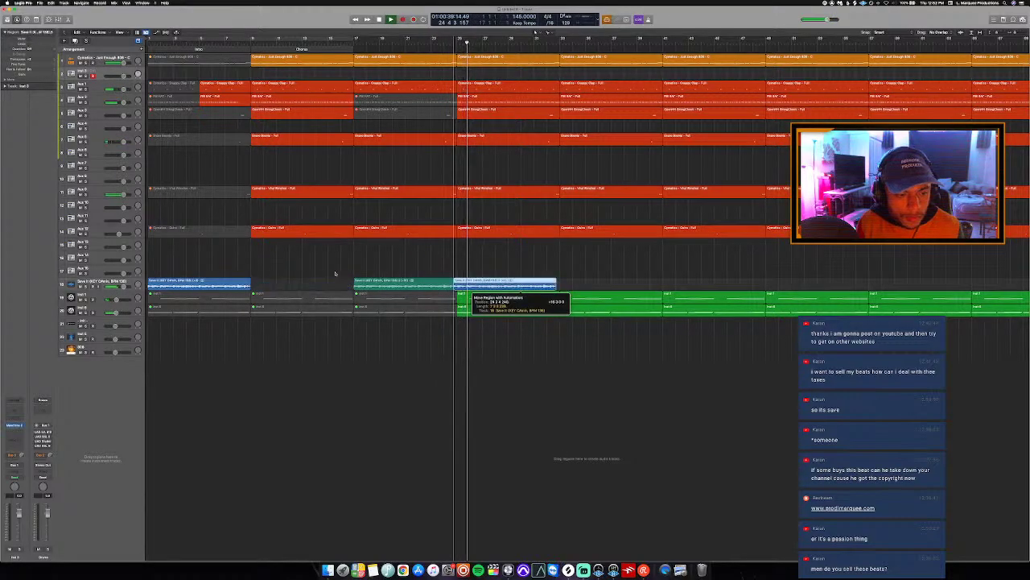
key("space")
key("super+z")
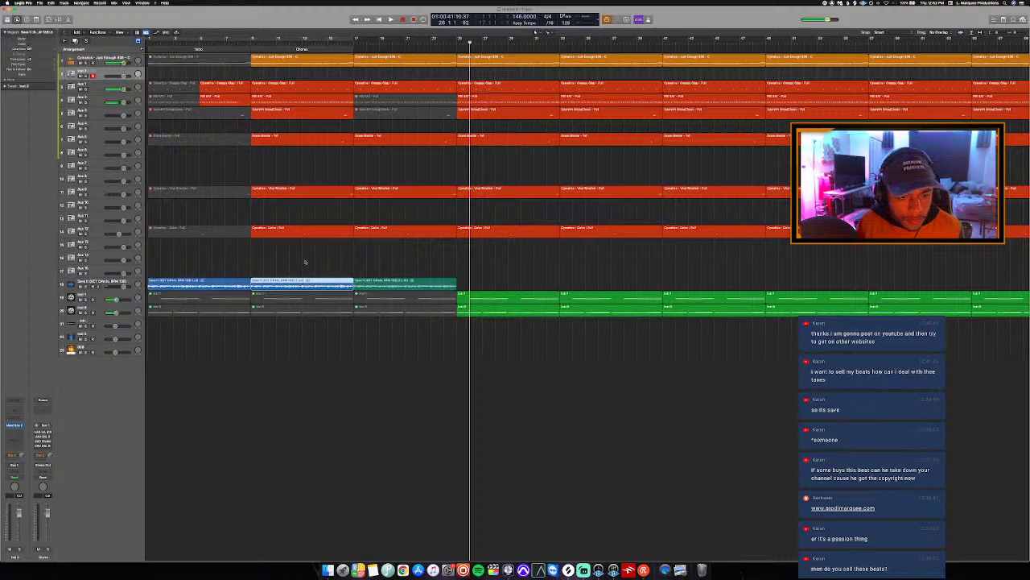
Fill bars 25 to 40 with two copies of the blue audio region and add an eight-bar Verse arrangement marker at bar 17.
left_click_drag(440, 289, 503, 292)
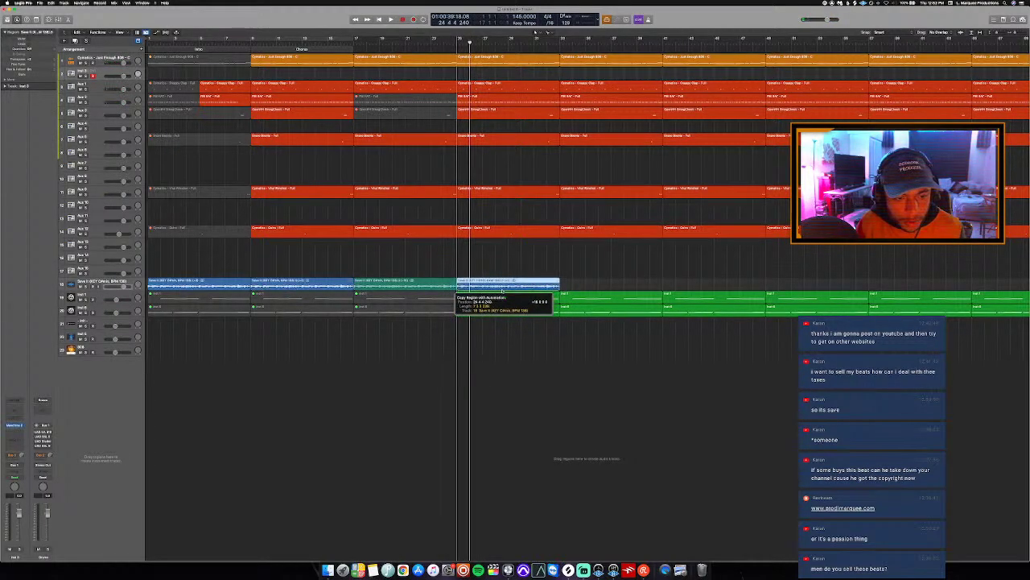
key("super+r")
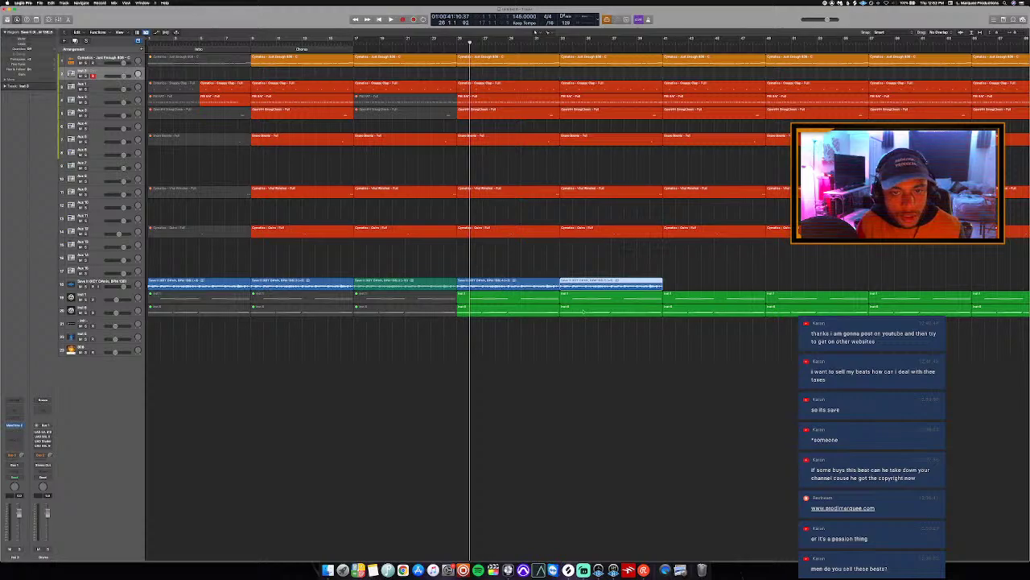
left_click(341, 41)
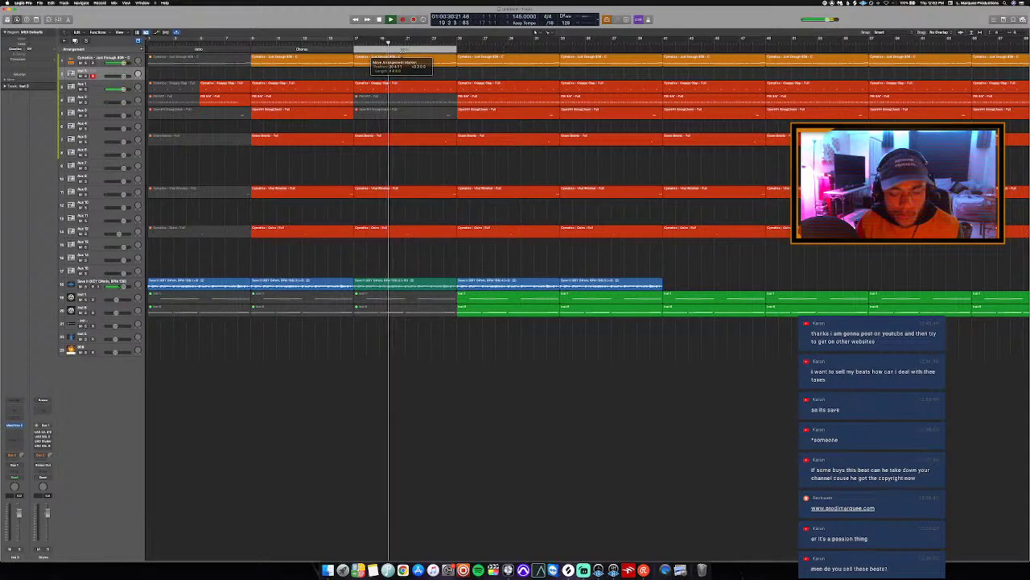
key("space")
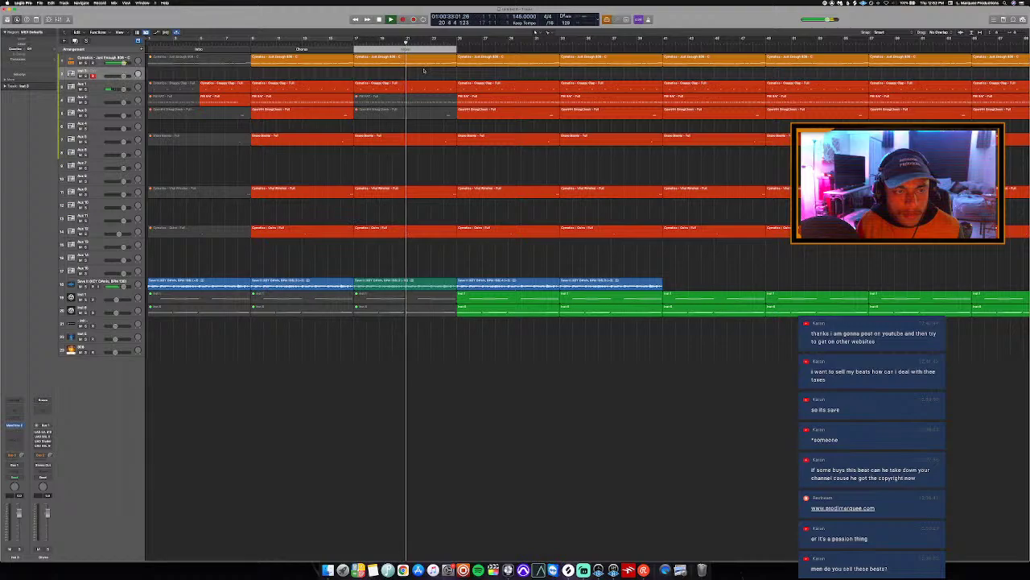
Mute the snare region and the two lowest drum regions in the verse during playback.
left_click(402, 234)
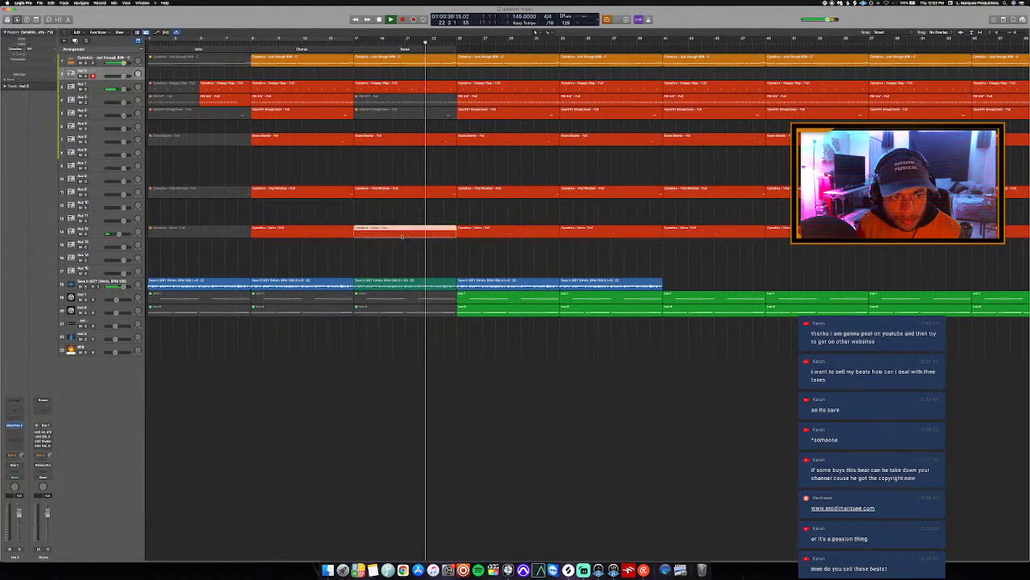
left_click(440, 190)
key("m")
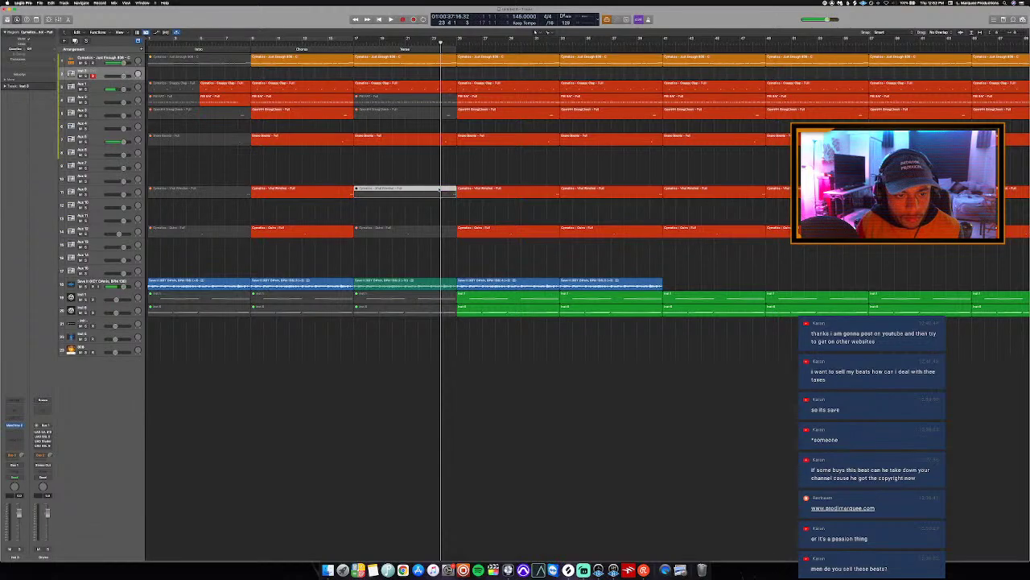
left_click(450, 138)
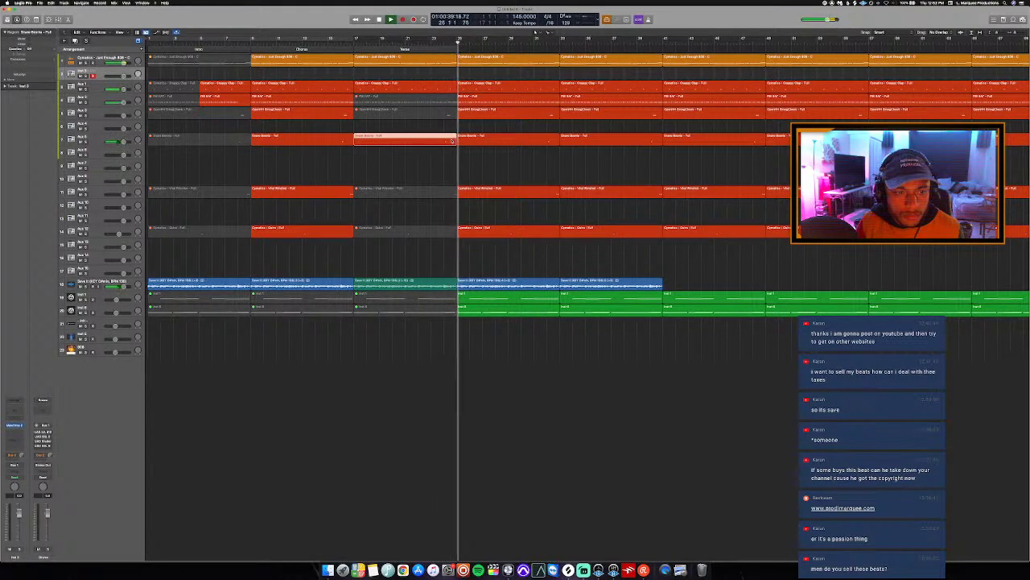
key("m")
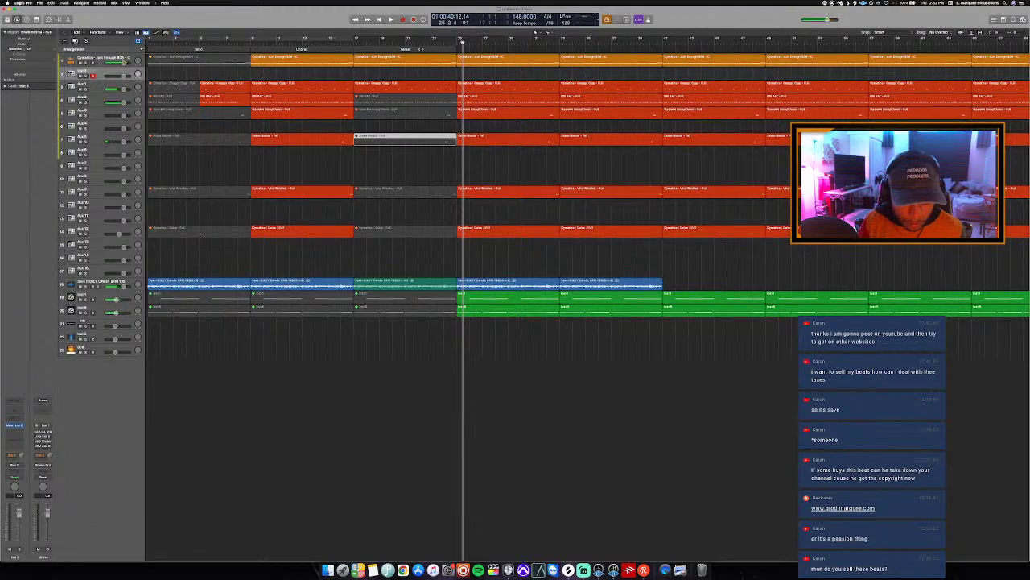
Open the verse's 808 region in the Piano Roll and mute its last two notes.
left_click(441, 60)
key("m")
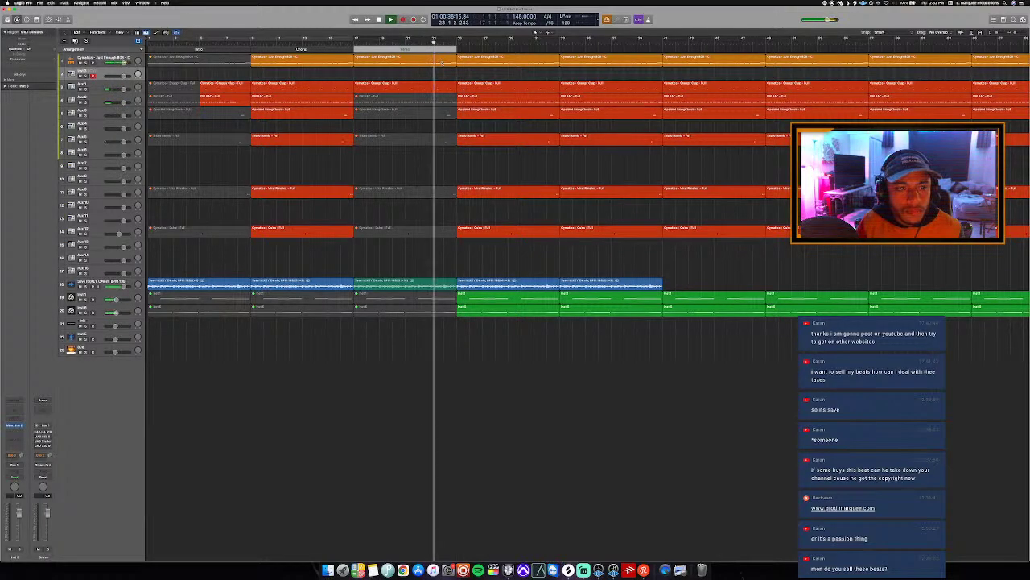
key("m")
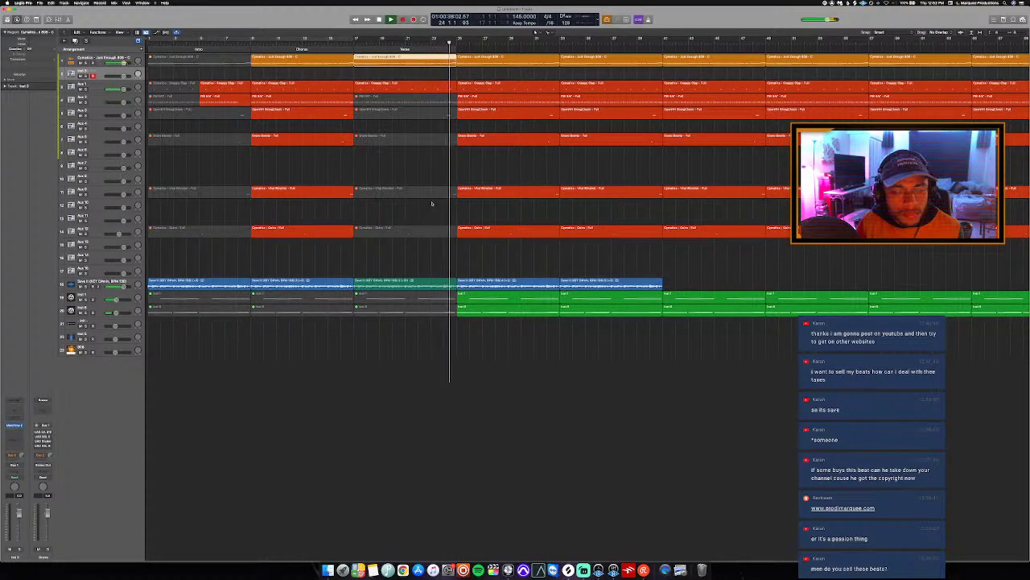
key("p")
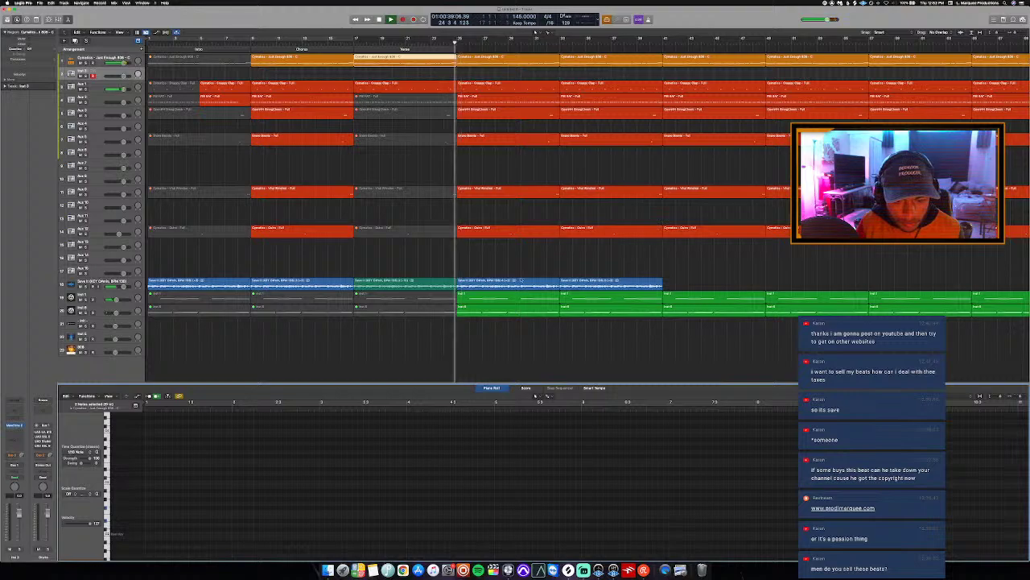
left_click(449, 64)
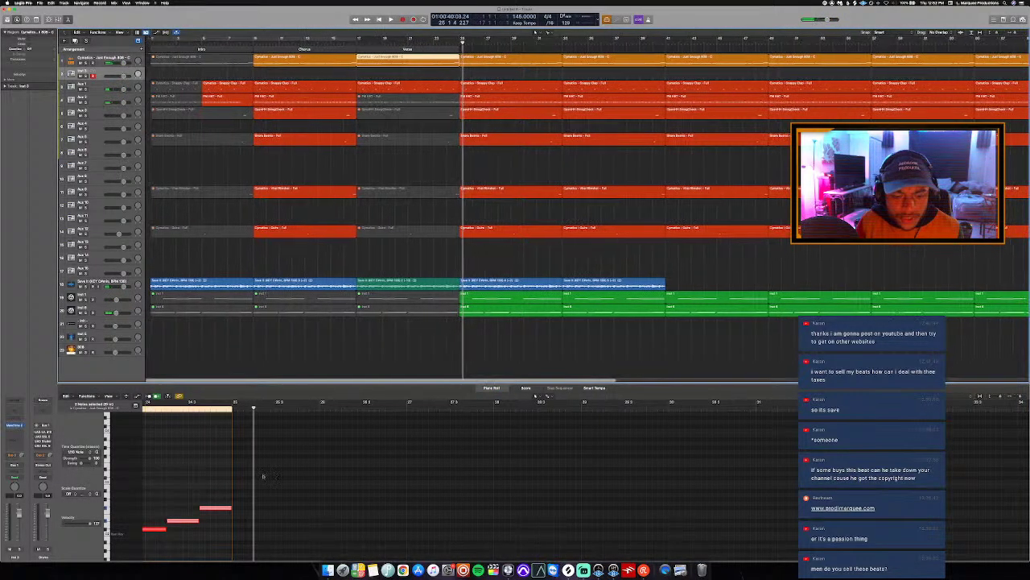
scroll(273, 460, "left", 5)
left_click(217, 403)
scroll(259, 434, "down", 2)
key("space")
left_click_drag(355, 471, 418, 552)
key("space")
key("ctrl+m")
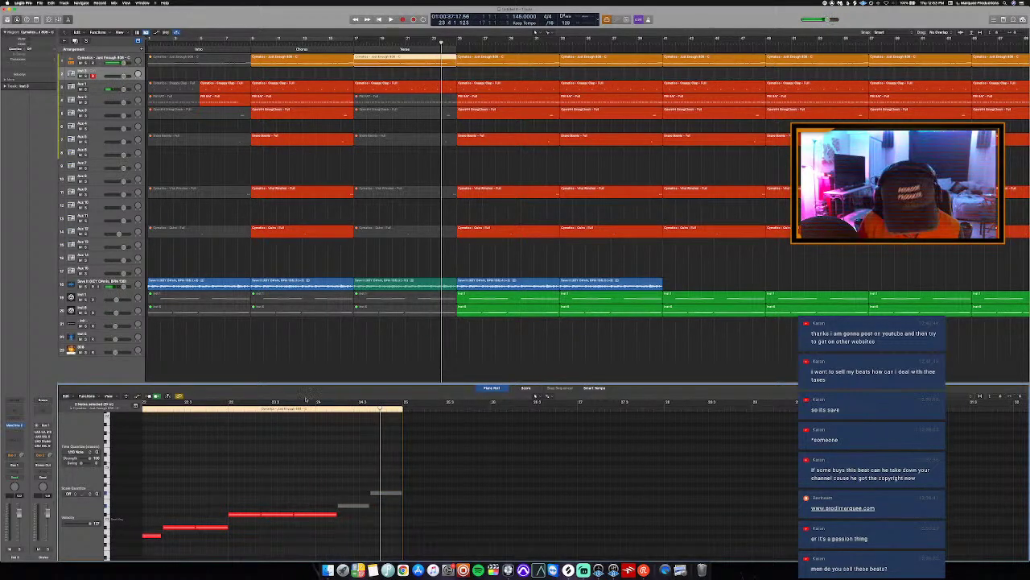
Shorten the last unmuted 808 note of the verse to end just before bar 24, and play the passage back.
left_click(234, 411)
key("space")
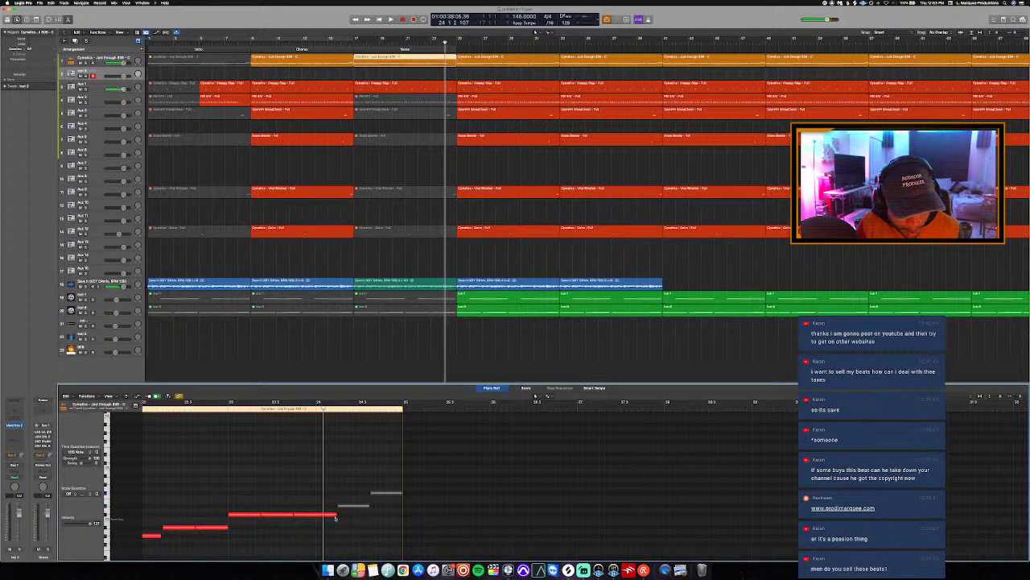
left_click_drag(335, 515, 314, 528)
left_click(219, 412)
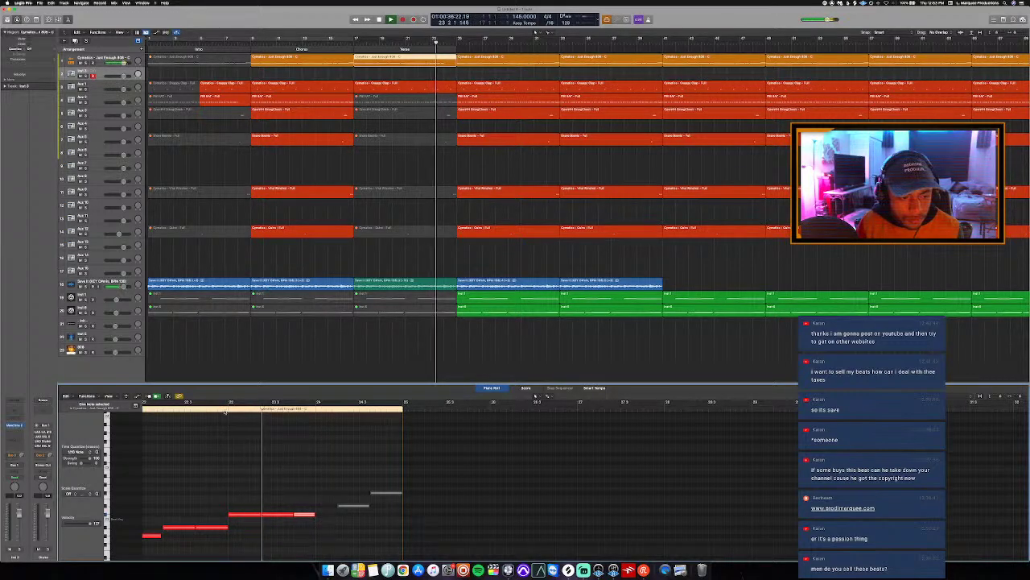
key("space")
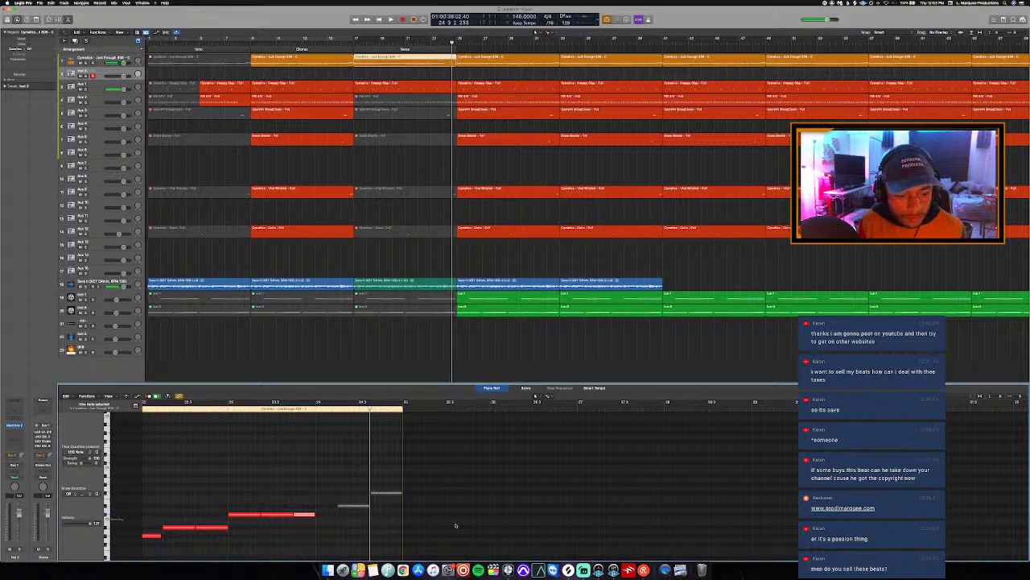
Mute the last clap note in the verse's clap region.
left_click(448, 87)
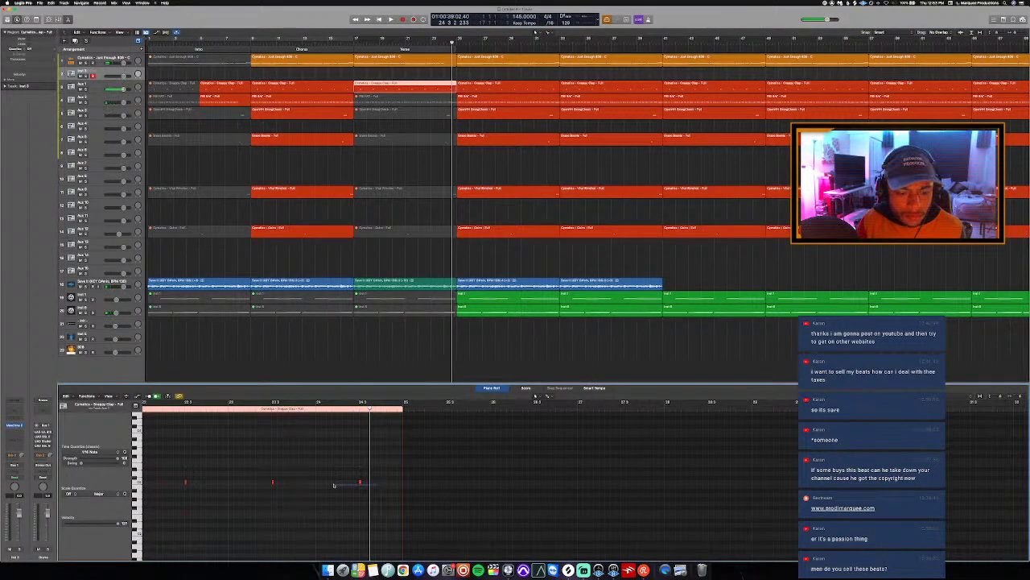
left_click_drag(398, 483, 398, 483)
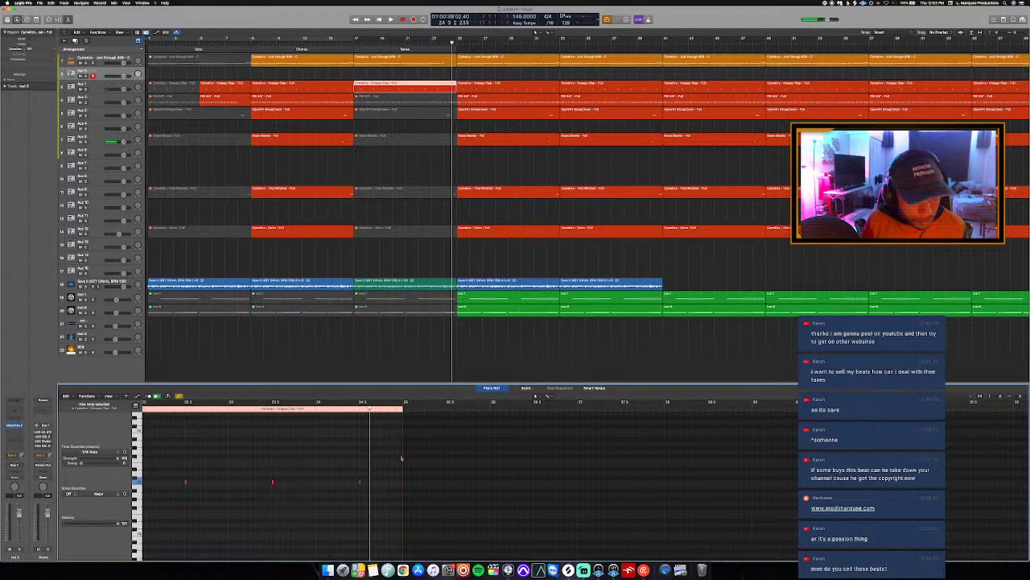
Move the verse's muted Vital Wristed drum region onto the track directly above, unmute it, and play the passage back.
key("e")
key("space")
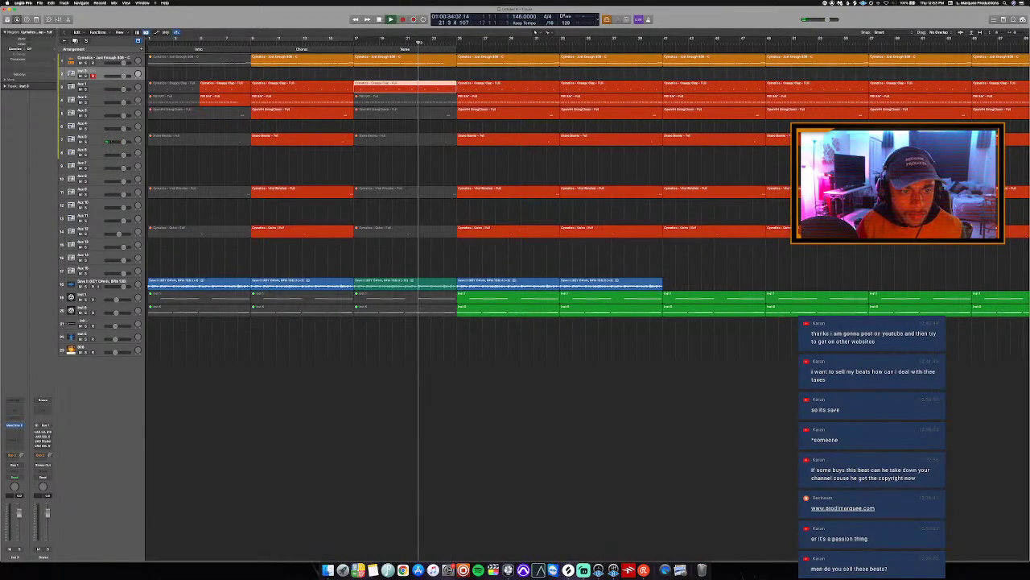
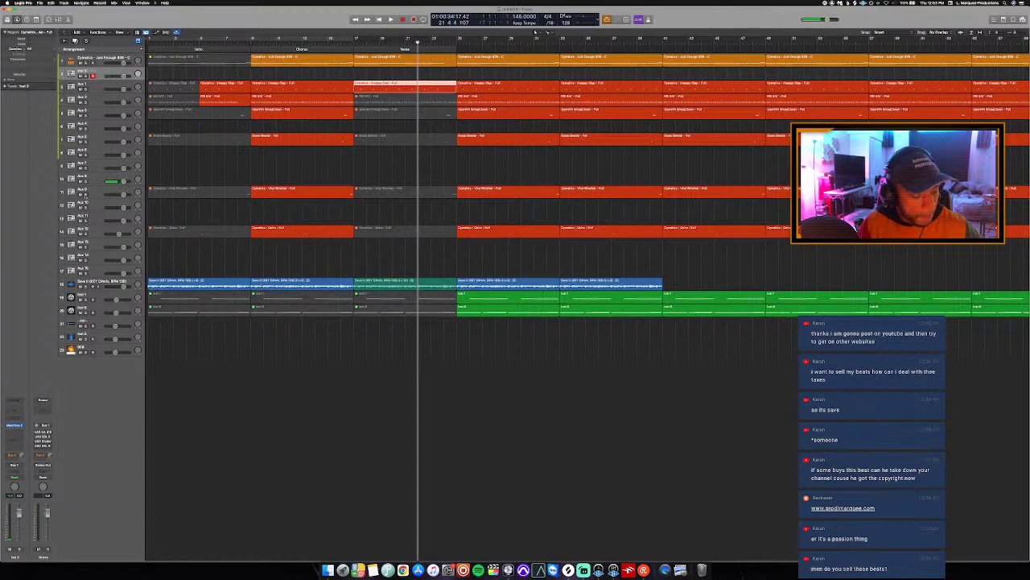
left_click(84, 179)
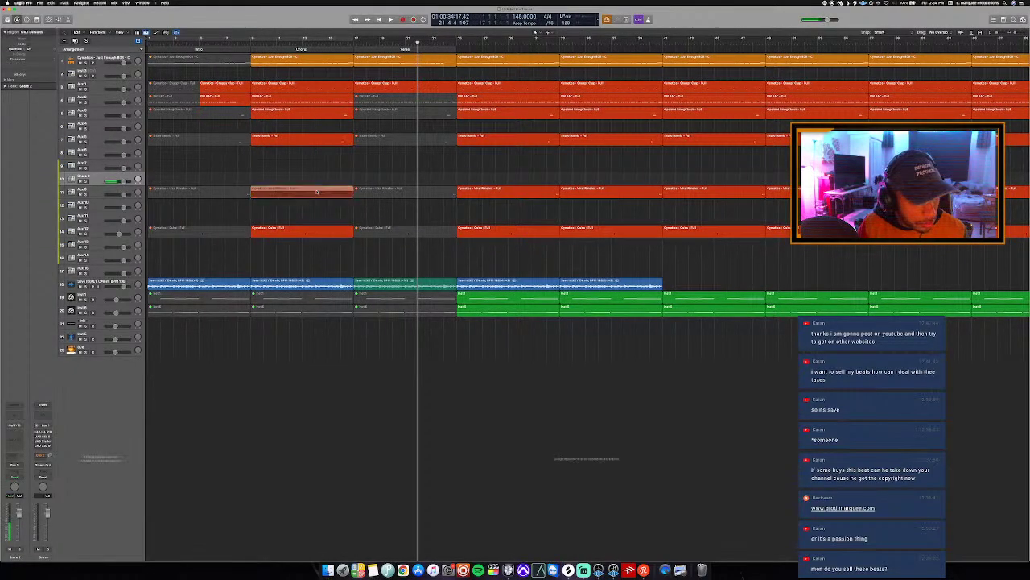
left_click_drag(316, 191, 387, 186)
left_click(413, 181)
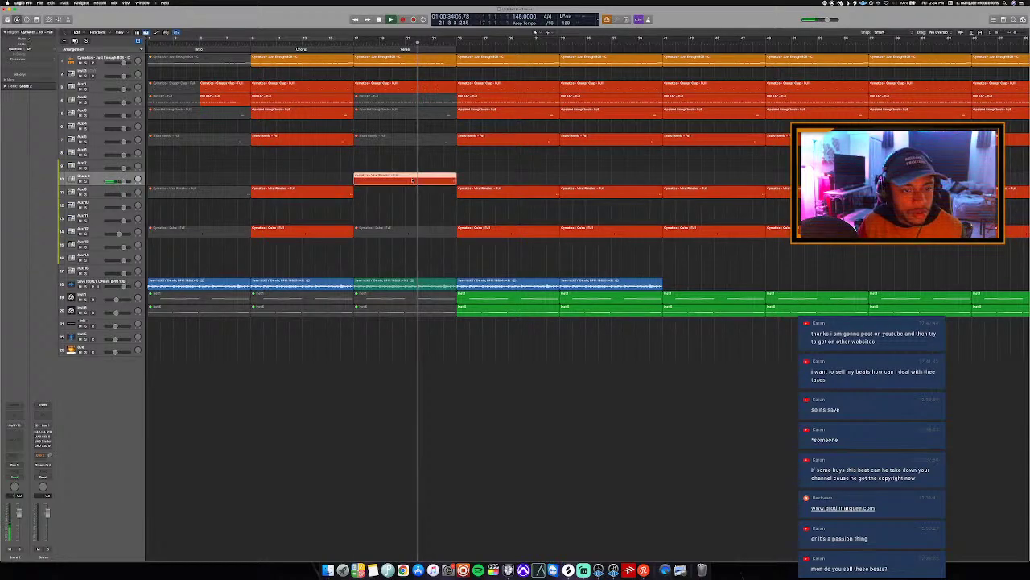
key("space")
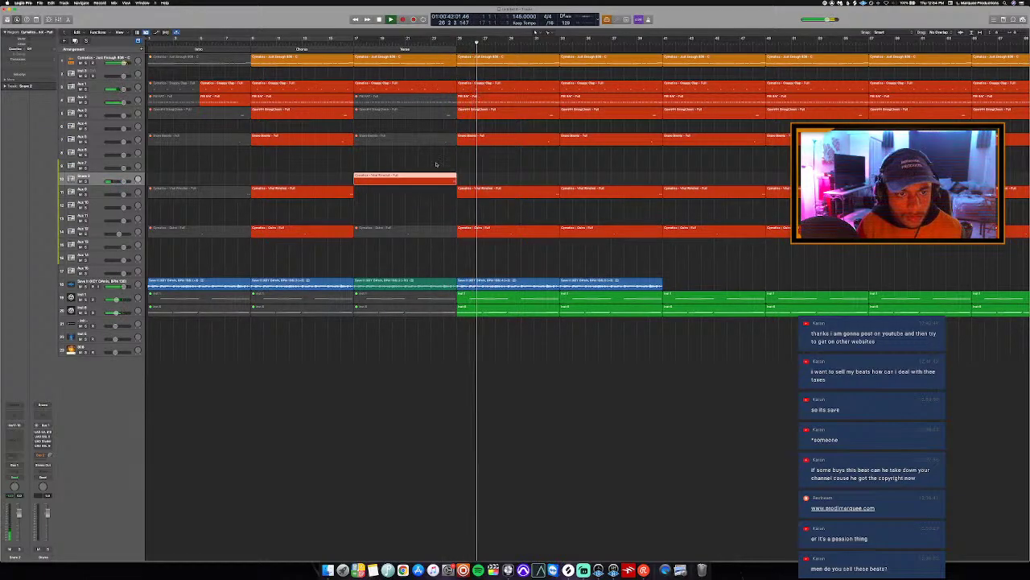
left_click(437, 167)
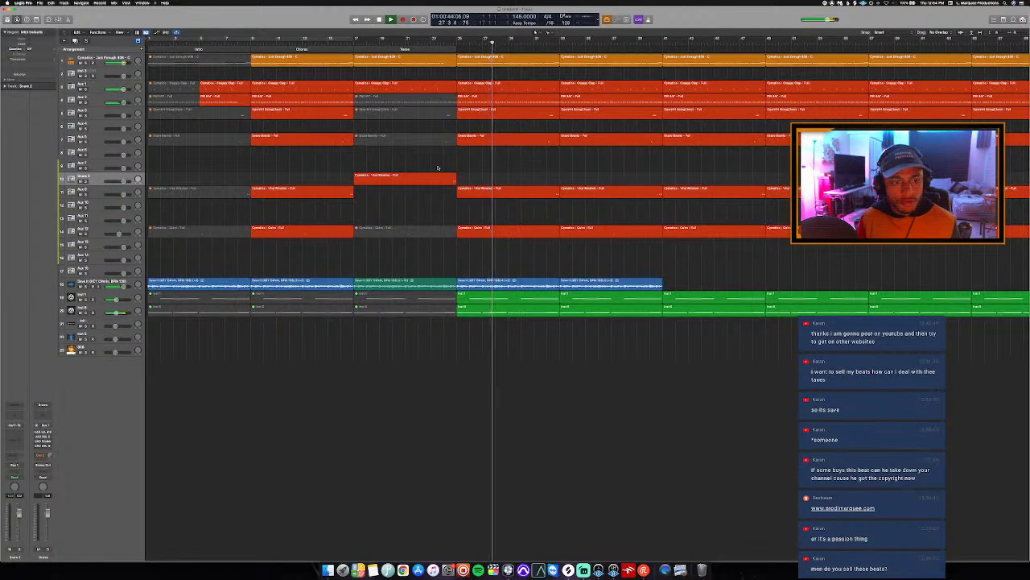
Mute the lower green instrument region at bars 25–33 and resume playback.
key("space")
left_click(507, 310)
key("ctrl+m")
key("space")
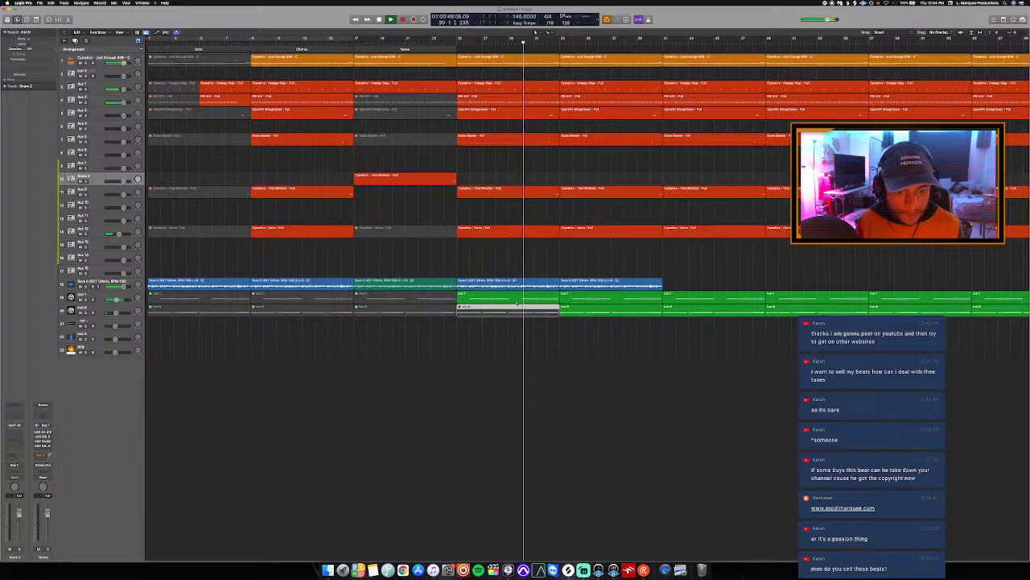
Mute both green instrument regions at bars 33–41 and replace the sample region there with a copy of the verse's sample region.
key("space")
left_click(590, 300)
key("ctrl+m")
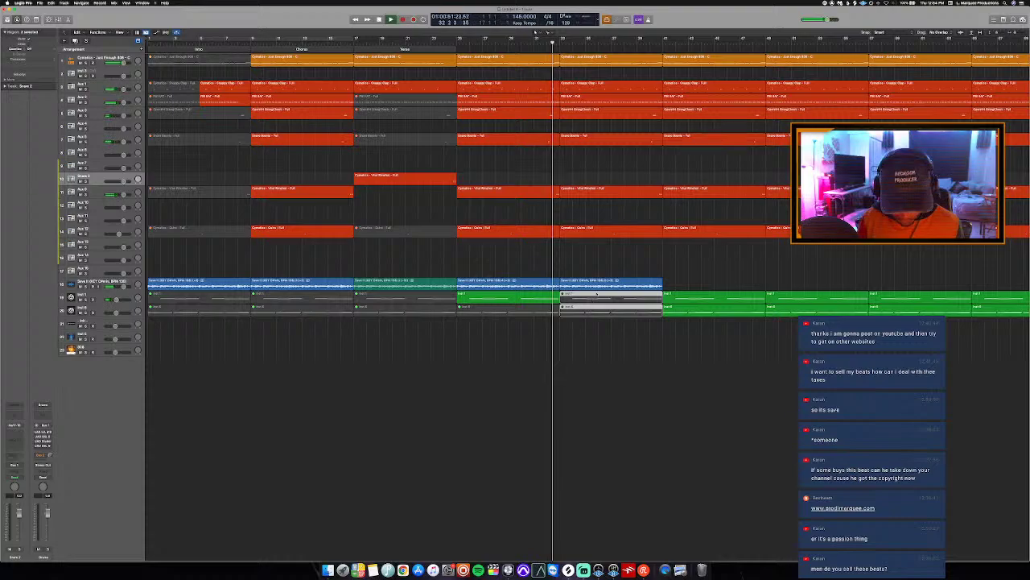
left_click(598, 287)
key("Delete")
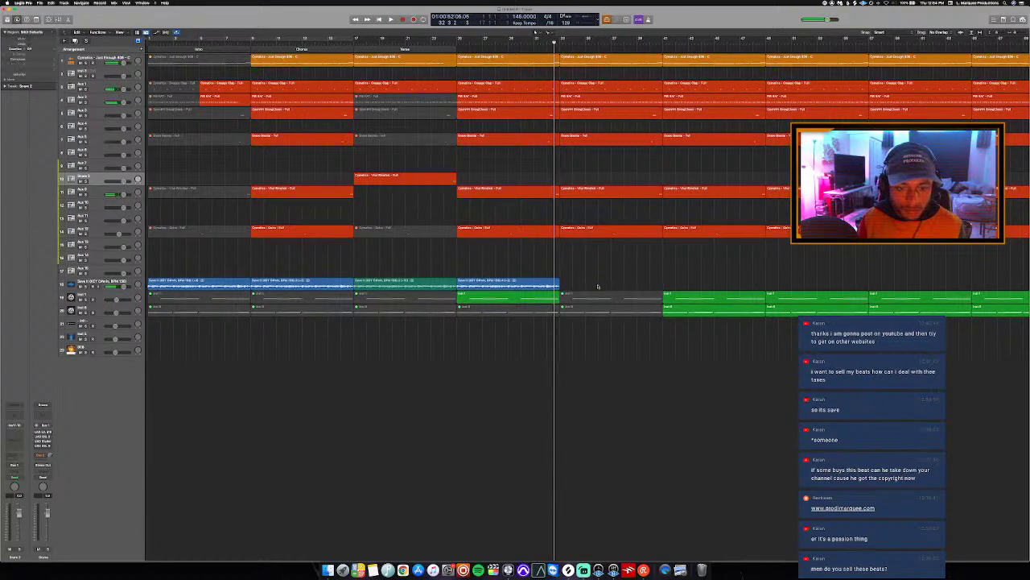
left_click_drag(362, 281, 561, 285)
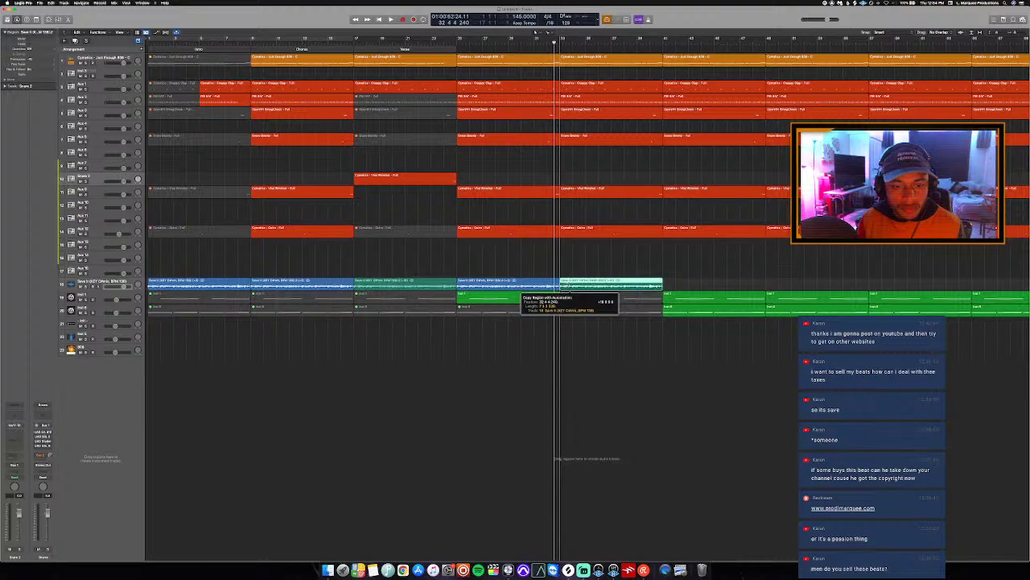
left_click(569, 60)
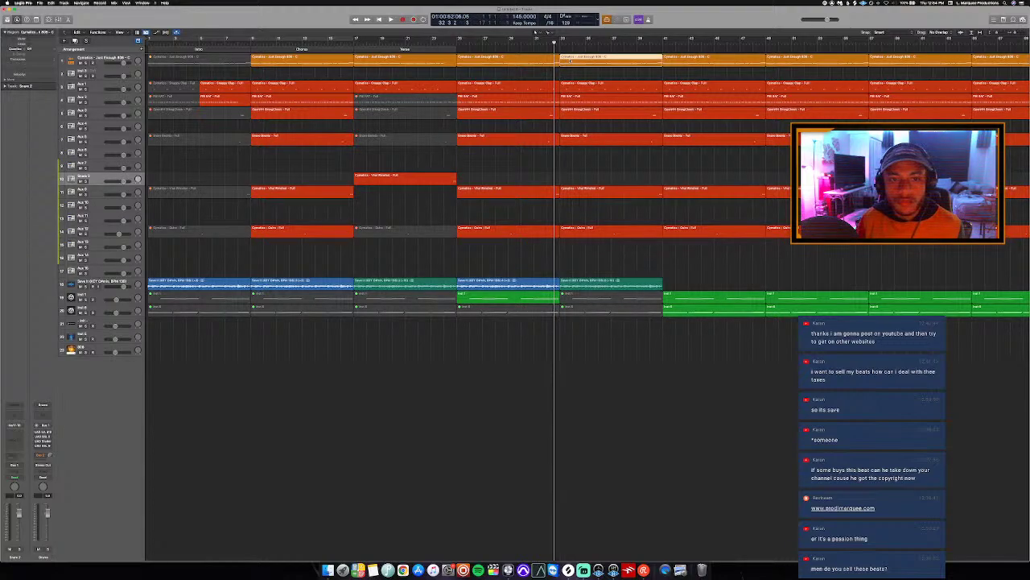
key("ctrl+m")
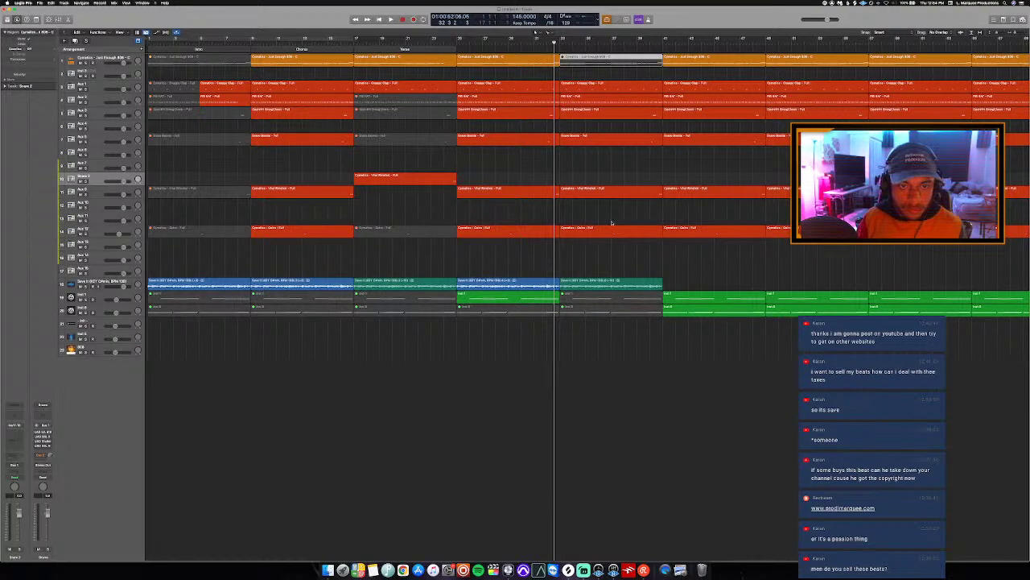
key("ctrl+m")
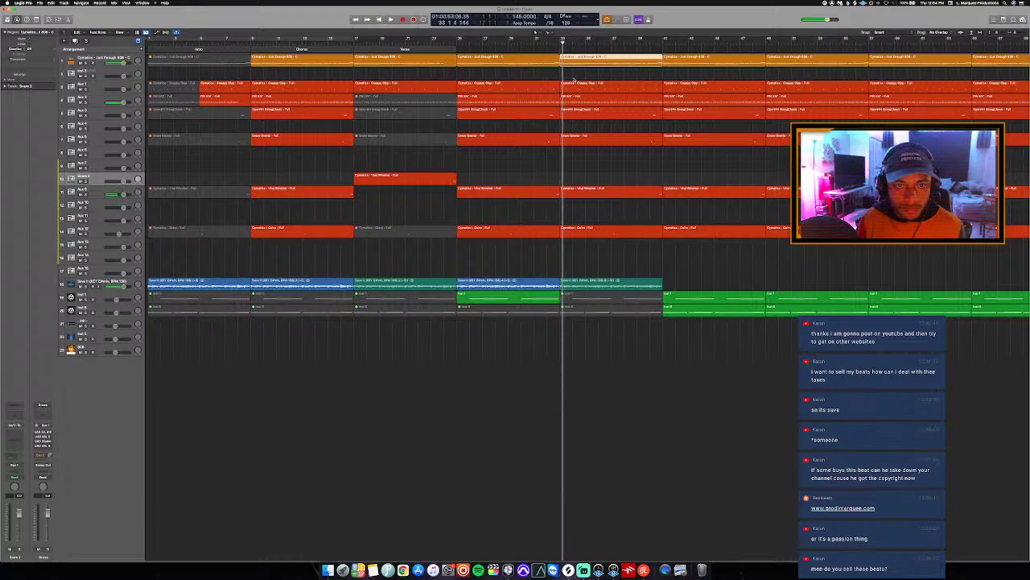
key("ctrl+m")
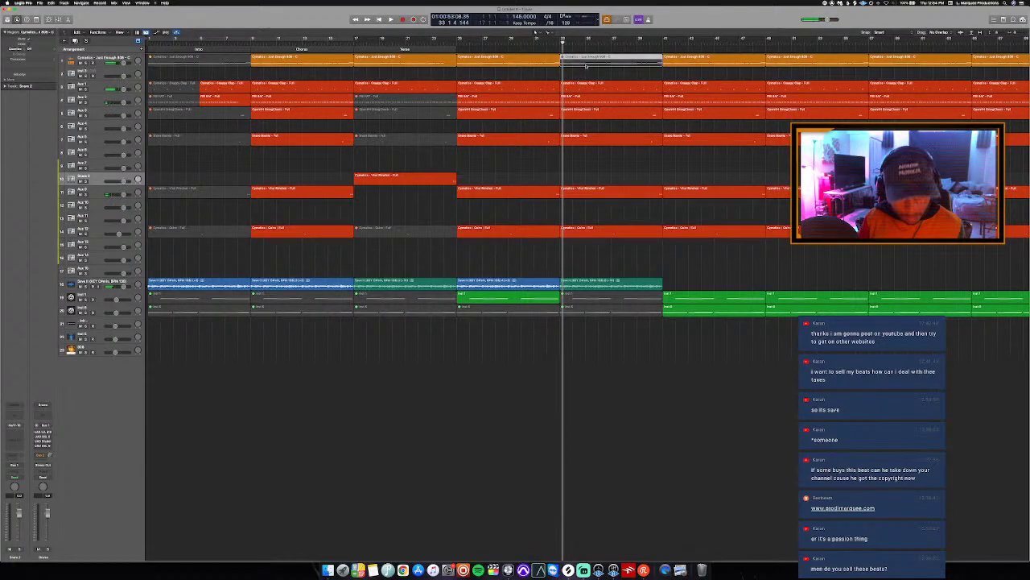
key("ctrl+m")
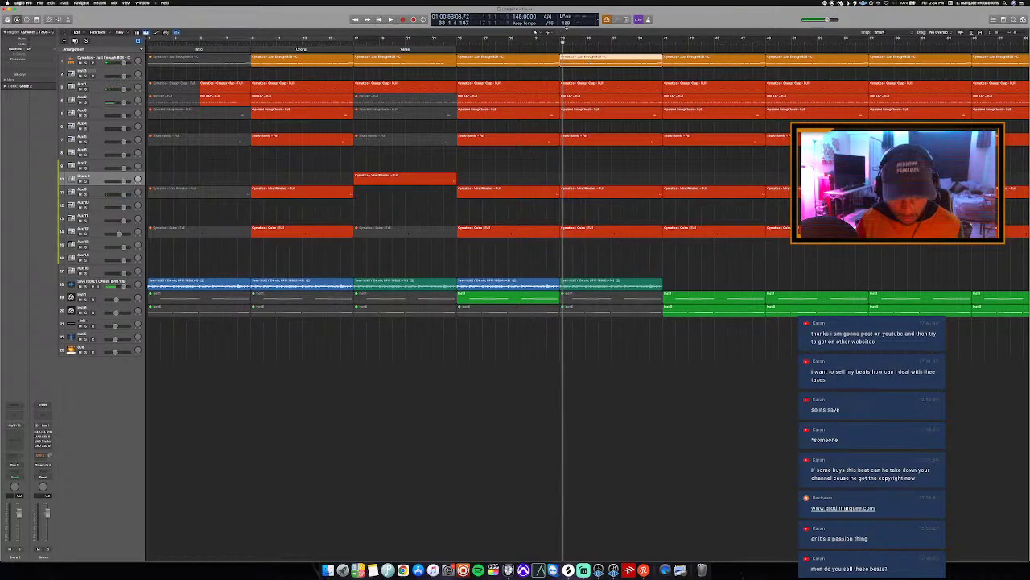
Set the cycle range to bars 33–41 and mute the four drum regions below the hi-hats in that range.
left_click_drag(562, 41, 662, 38)
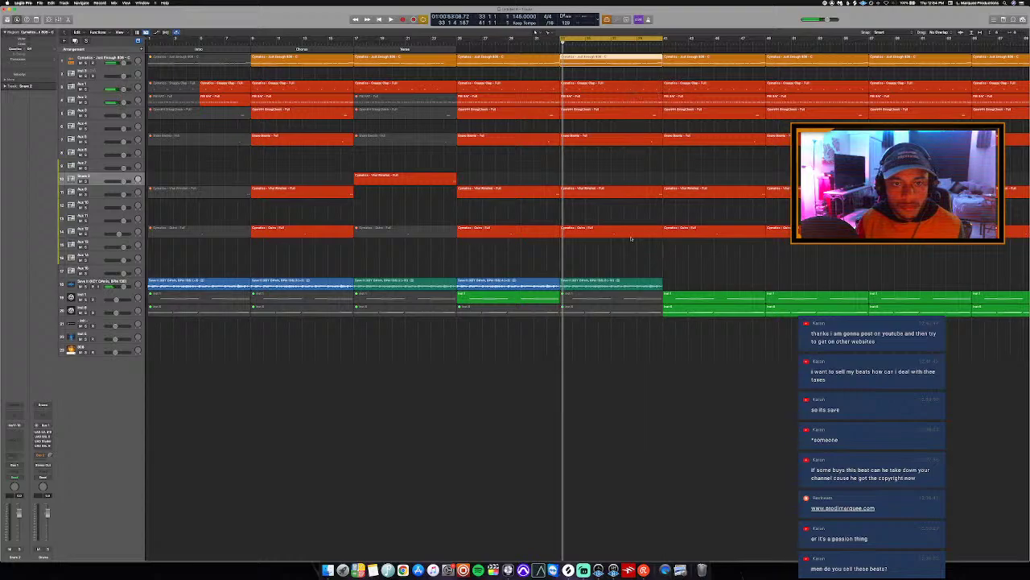
left_click_drag(623, 251, 599, 115)
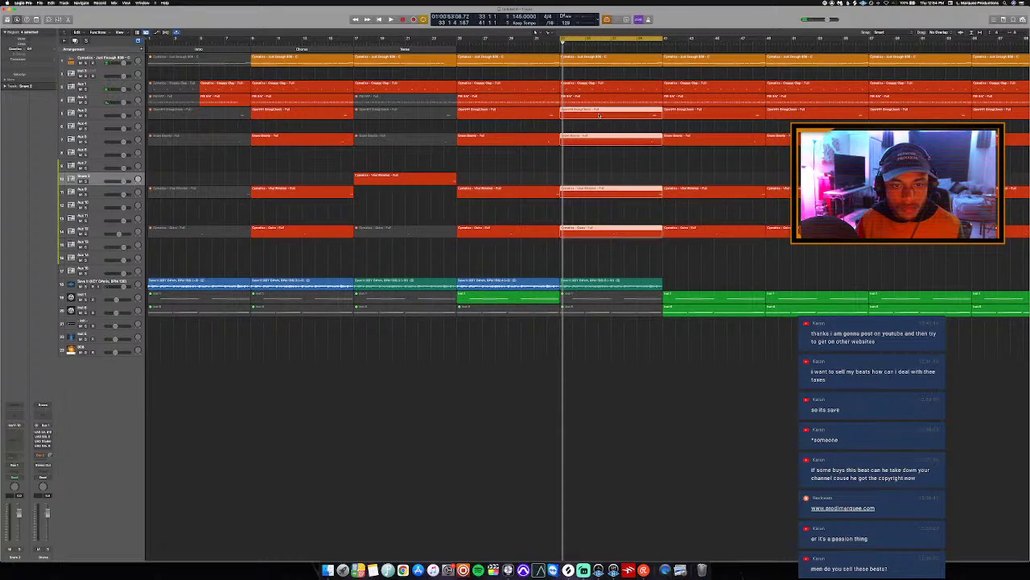
key("ctrl+m")
Audition bars 33–41 and mute the hi-hat region there.
left_click(592, 101)
key("space")
key("space")
left_click(586, 56)
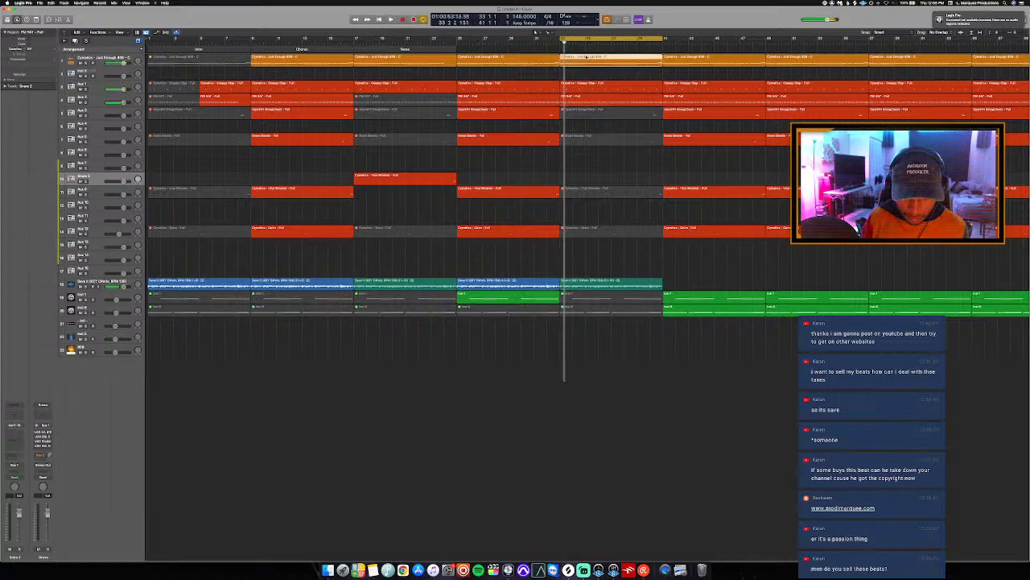
key("p")
left_click(594, 99)
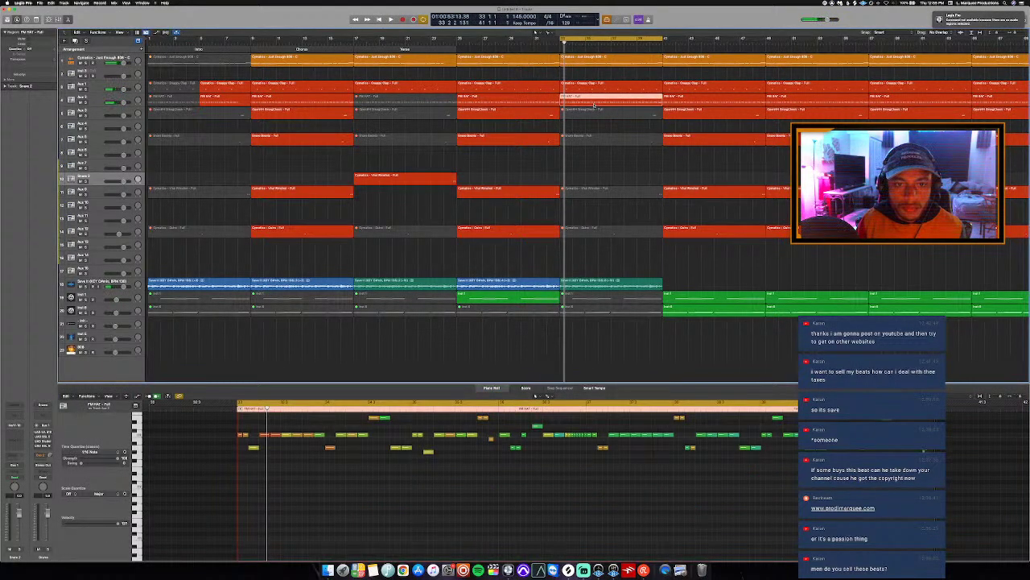
key("ctrl+m")
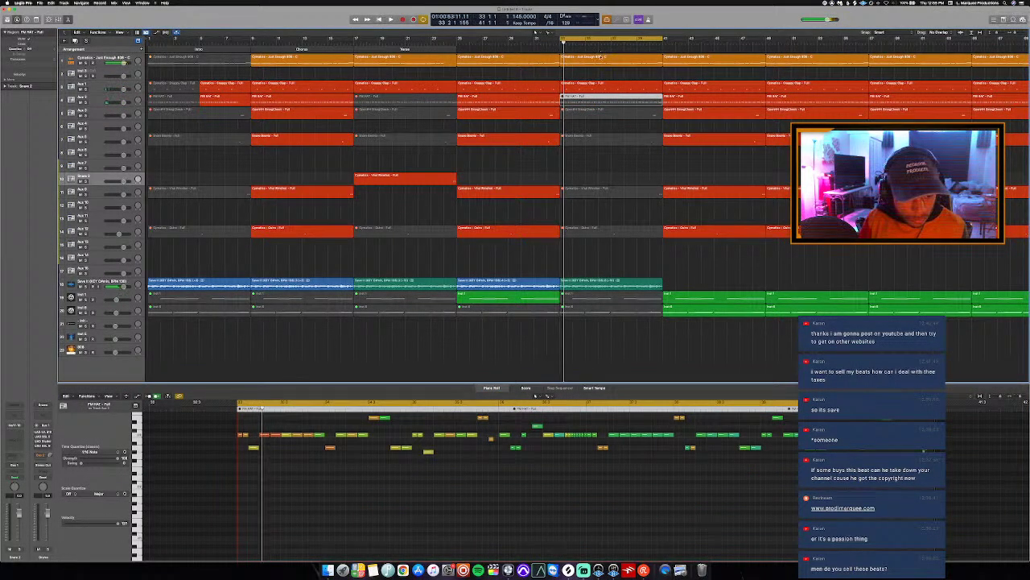
Mute every note except the first in the 808 region at bars 33–41, and play it back.
left_click(602, 56)
left_click_drag(338, 456, 975, 534)
key("ctrl+m")
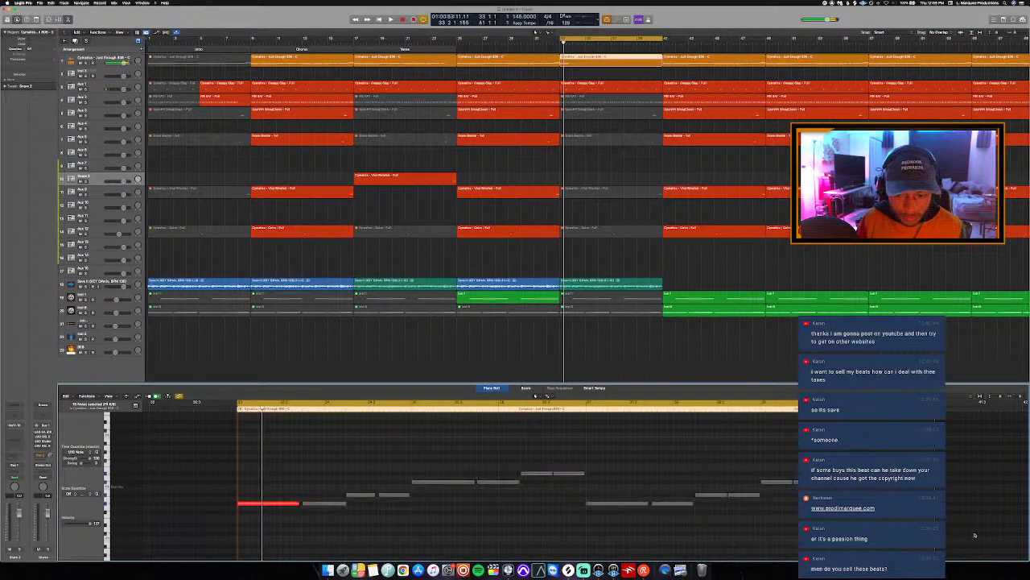
key("space")
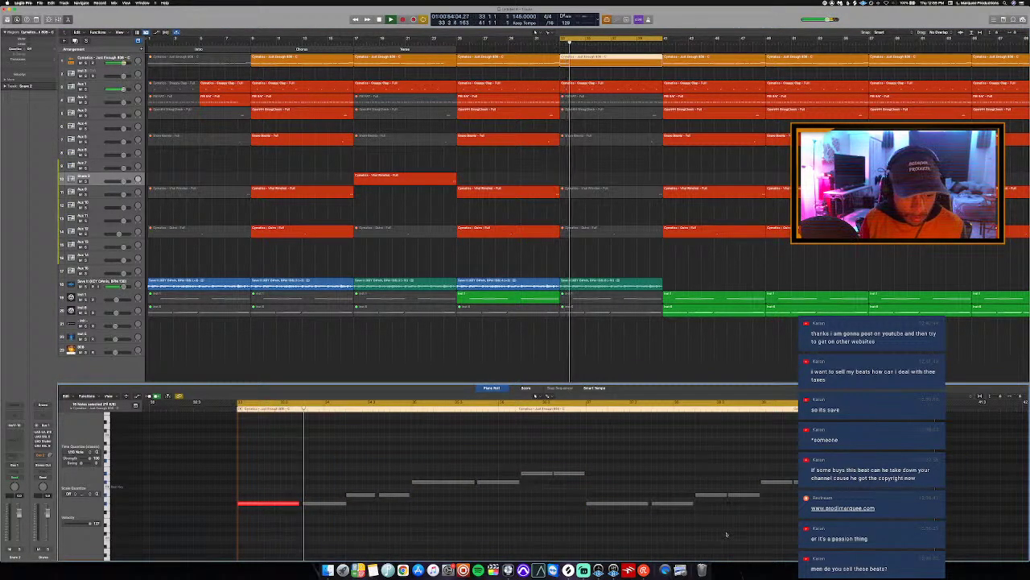
Remove the second 808 note at bars 33–41, extend the first note into its place, and close the Piano Roll.
left_click_drag(327, 512, 322, 466)
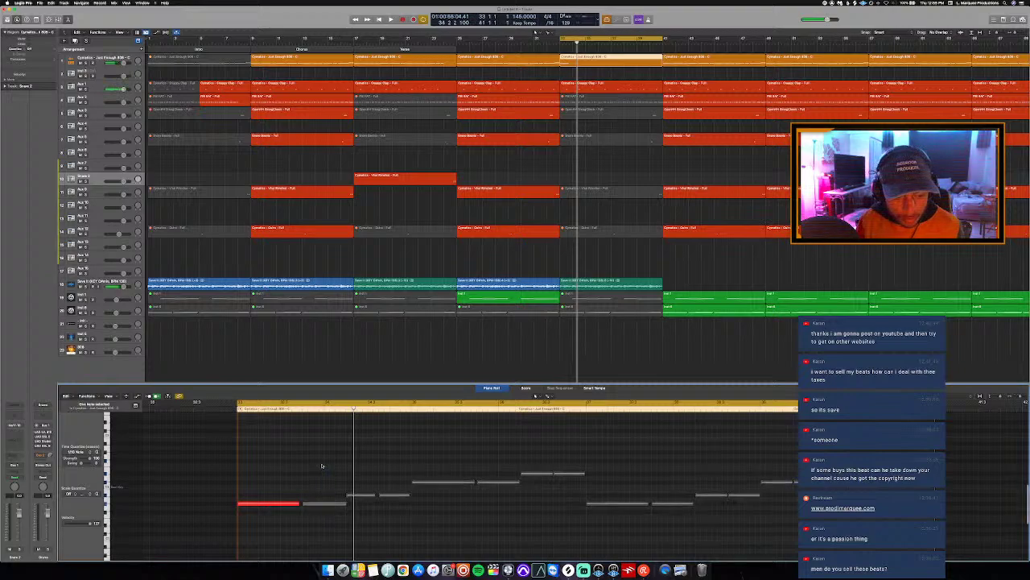
left_click_drag(298, 504, 324, 505)
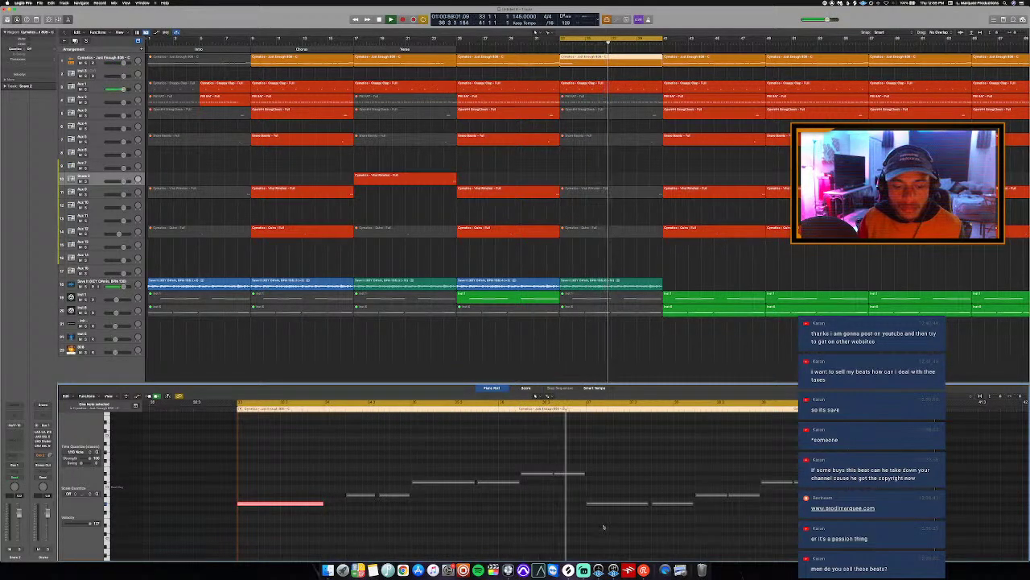
key("p")
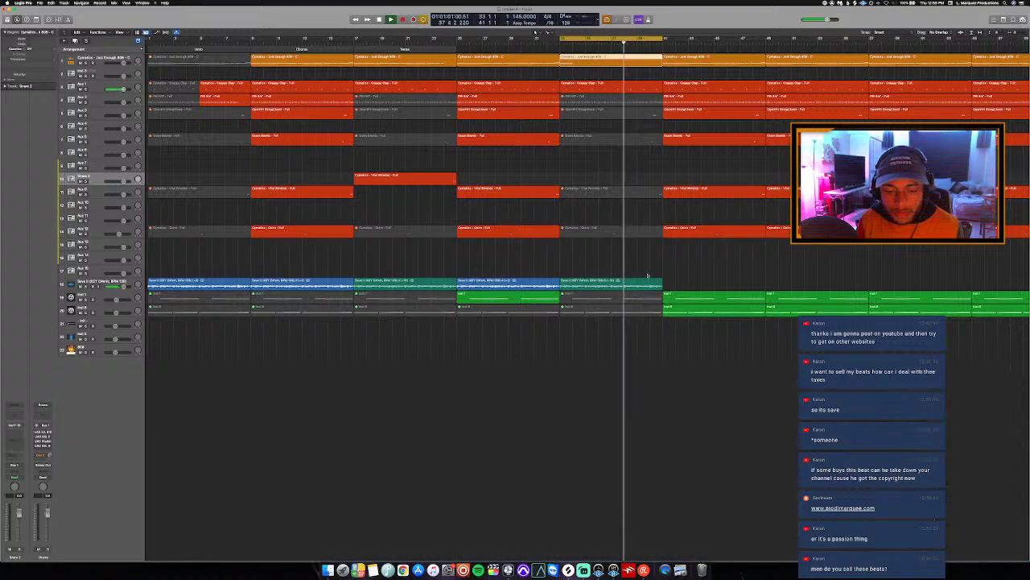
Check the notes of the clap region at bars 33–41 in the Piano Roll during playback.
left_click(644, 91)
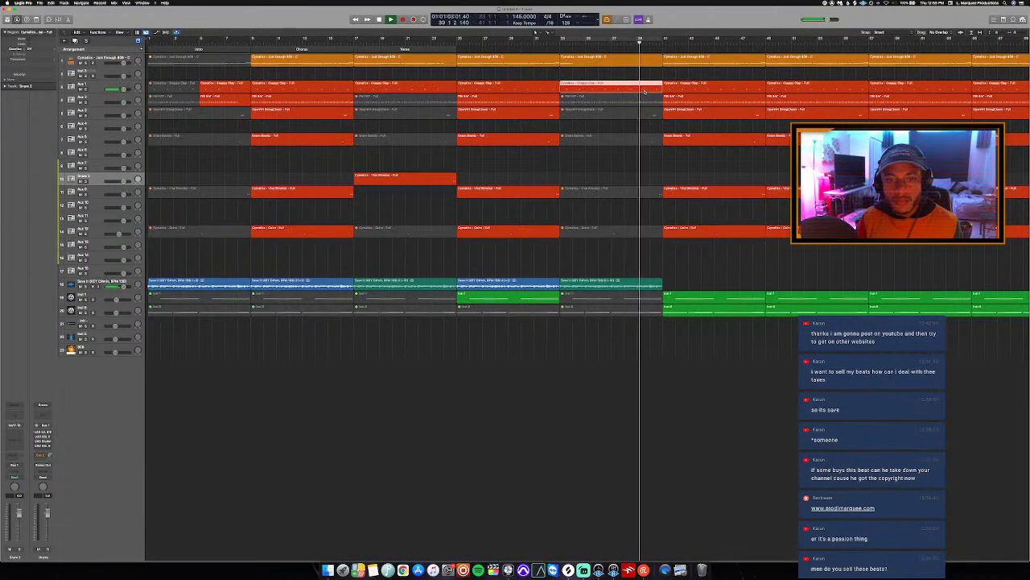
key("p")
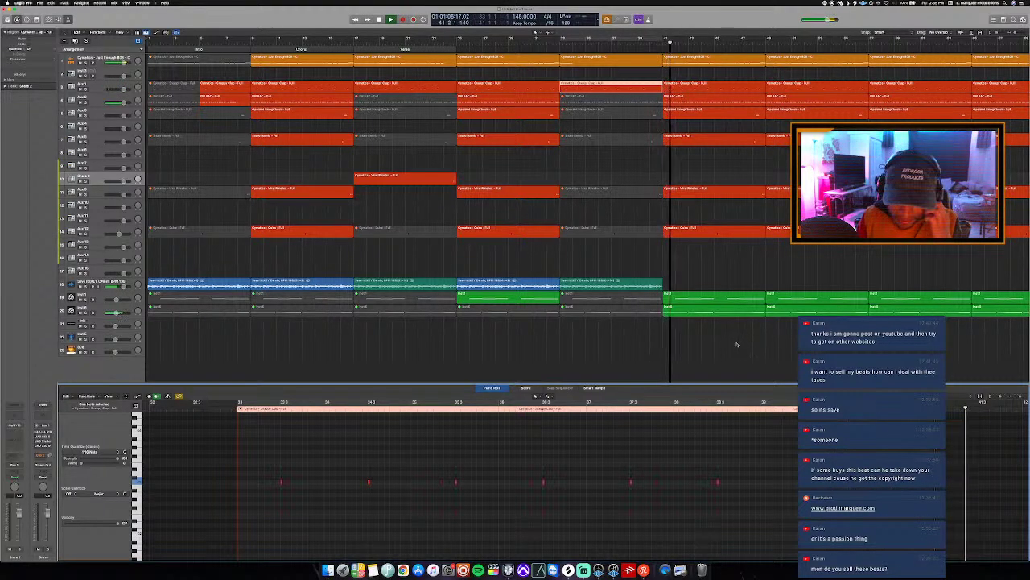
key("p")
Copy the sample region from bars 25–33 to bars 41–49.
key("super+Left")
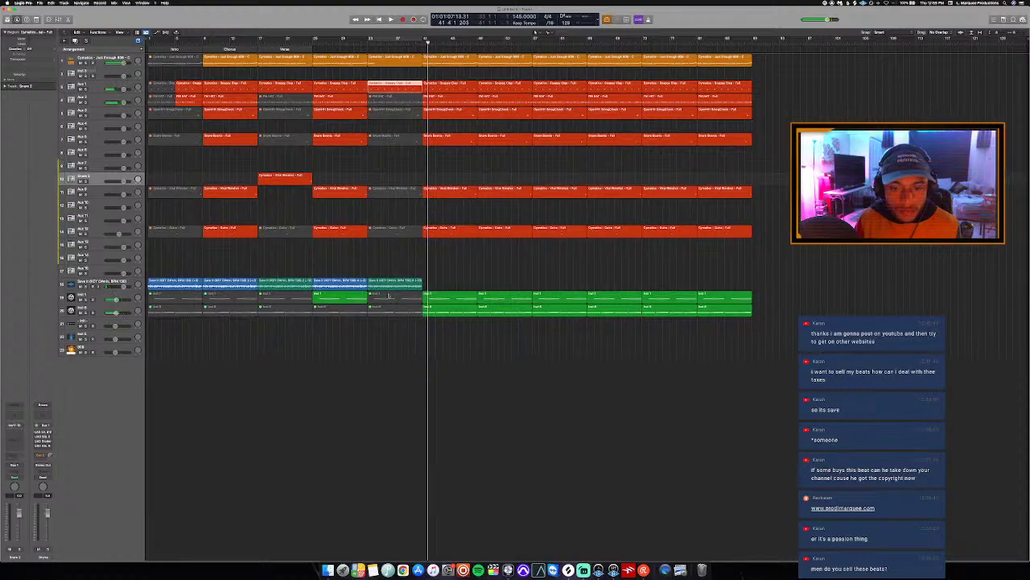
left_click(346, 285)
left_click_drag(346, 286, 457, 289)
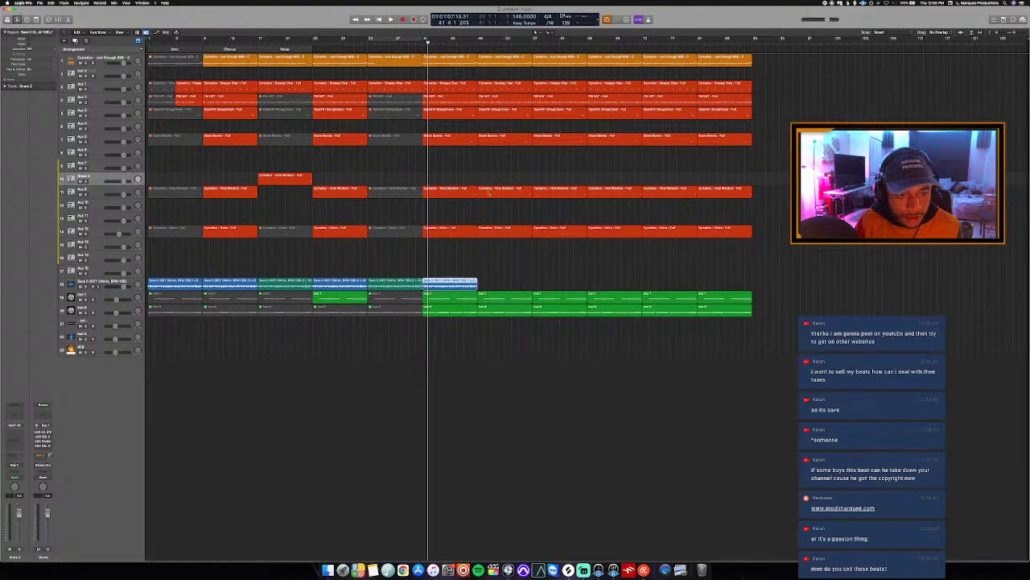
Mute both green instrument regions at bars 49–57 and copy the sample region from bars 33–41 above them.
left_click(501, 302)
key("ctrl+m")
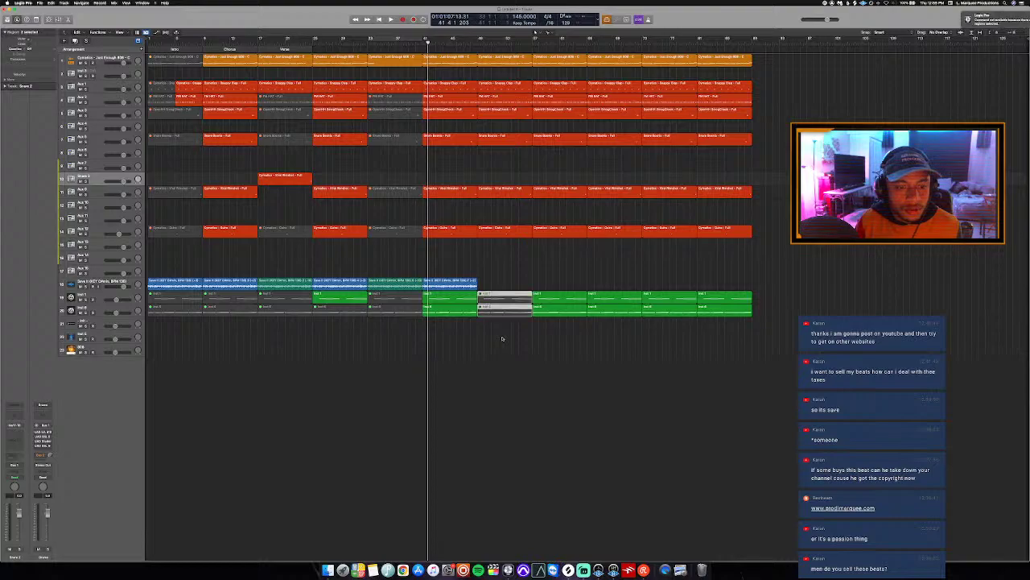
left_click_drag(402, 283, 512, 283)
Mute the 808 region at bars 49–57 and play the arrangement from bar 23.
key("space")
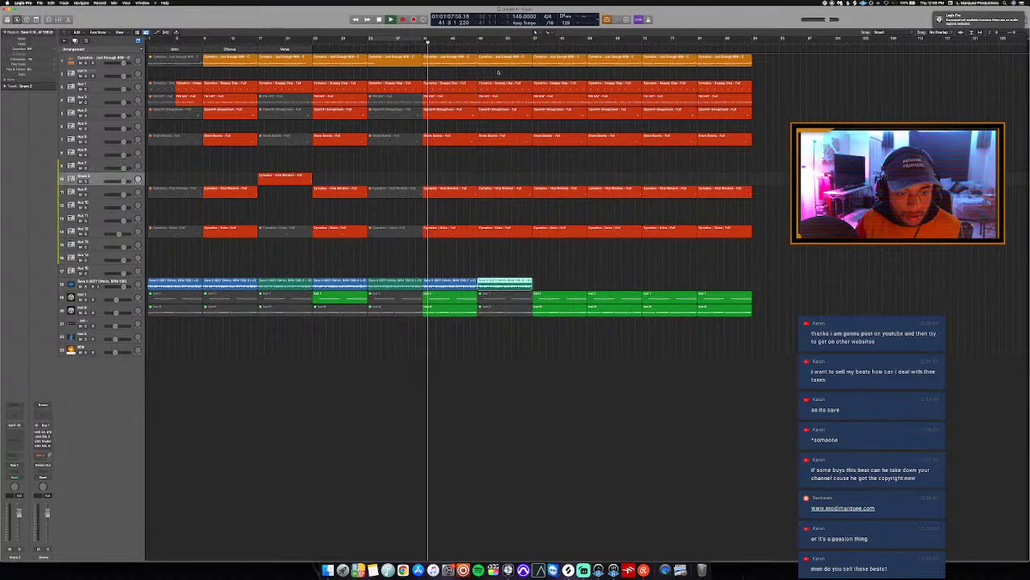
left_click(505, 58)
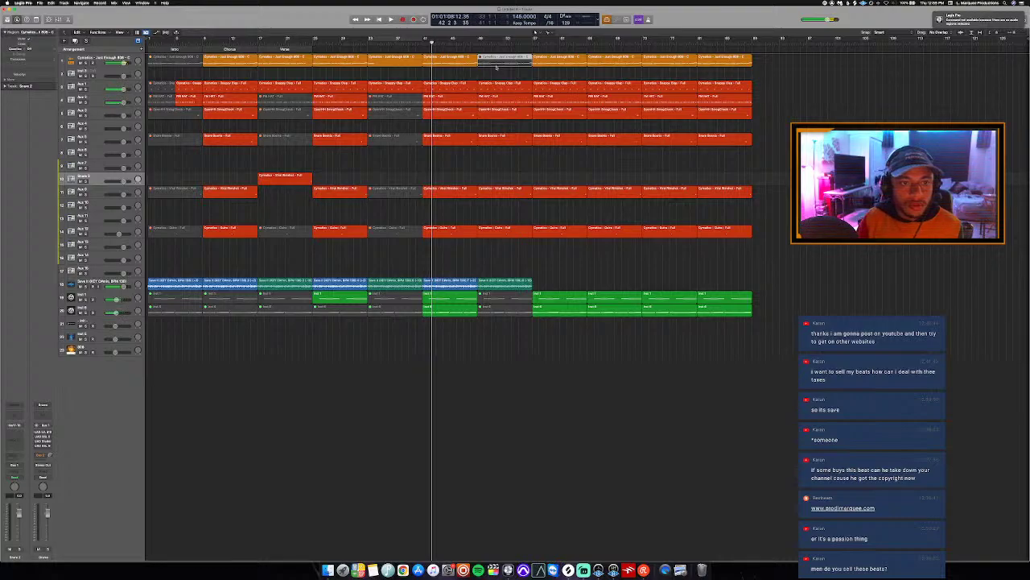
left_click(299, 45)
key("space")
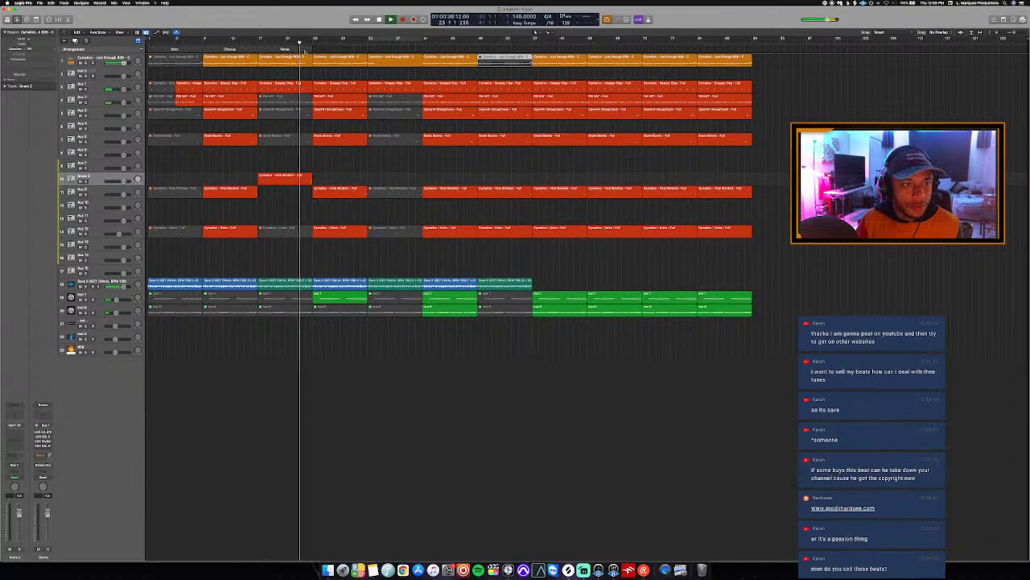
Extend the Verse arrangement marker to bar 33 and add a Chorus marker spanning bars 33–49.
left_click(350, 63)
left_click_drag(350, 65, 367, 72)
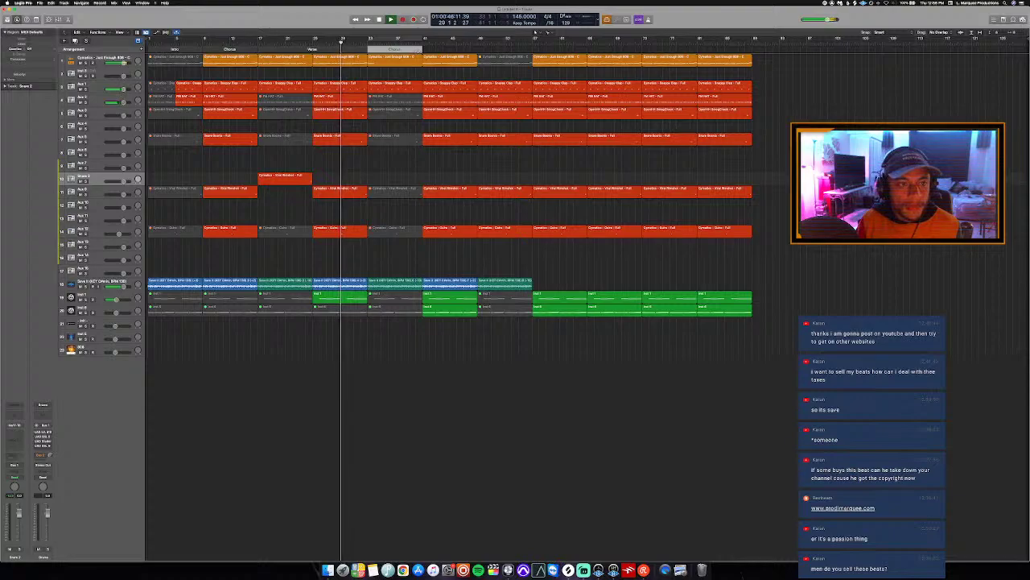
left_click_drag(421, 50, 478, 76)
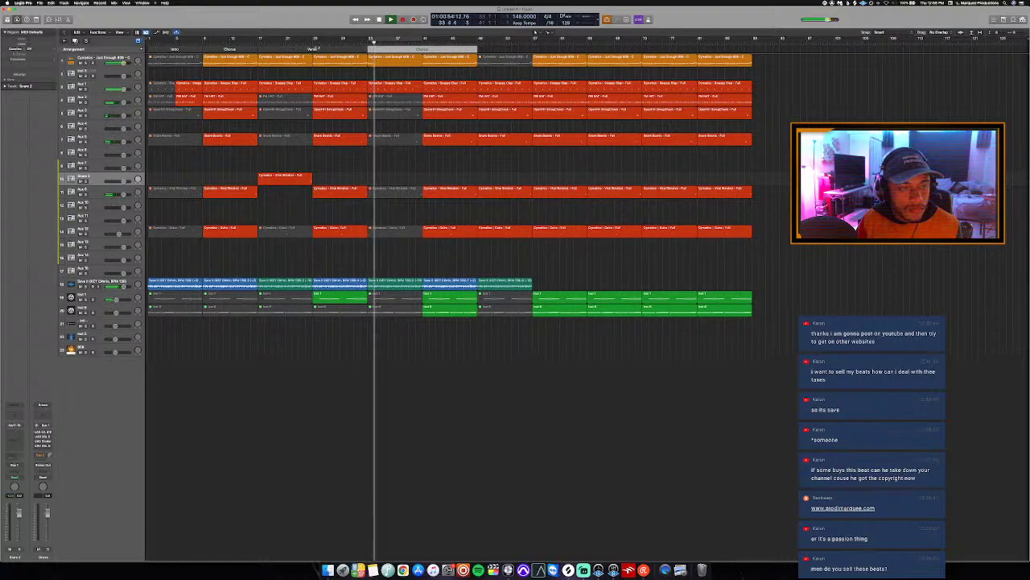
Color the Intro arrangement marker yellow and the first Chorus marker blue.
key("space")
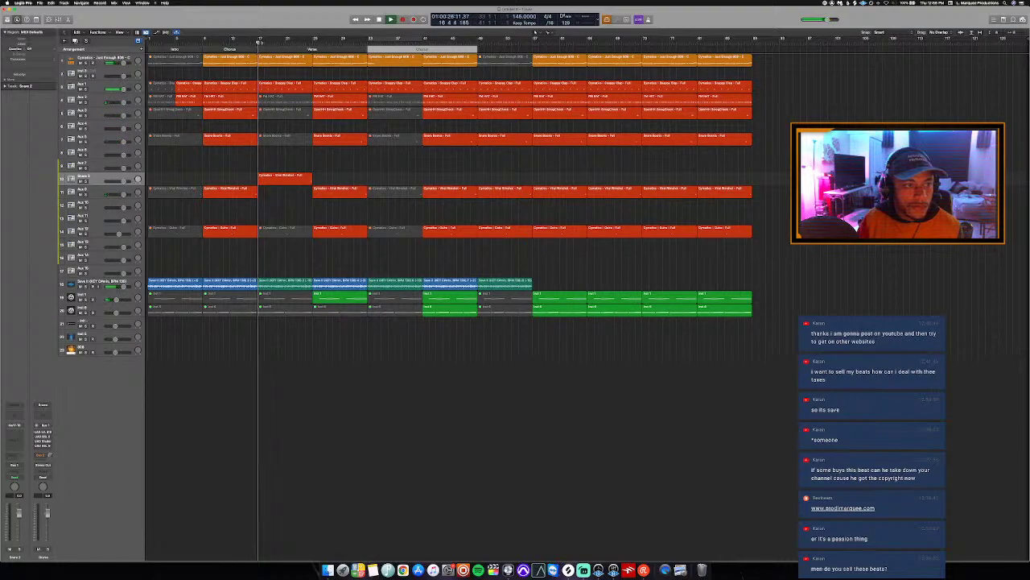
key("alt+c")
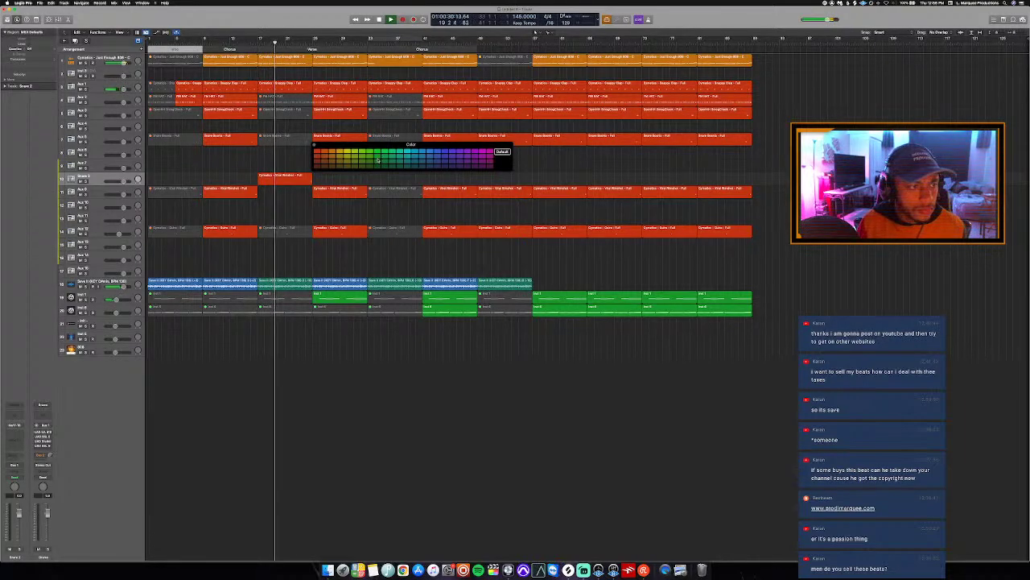
left_click(348, 152)
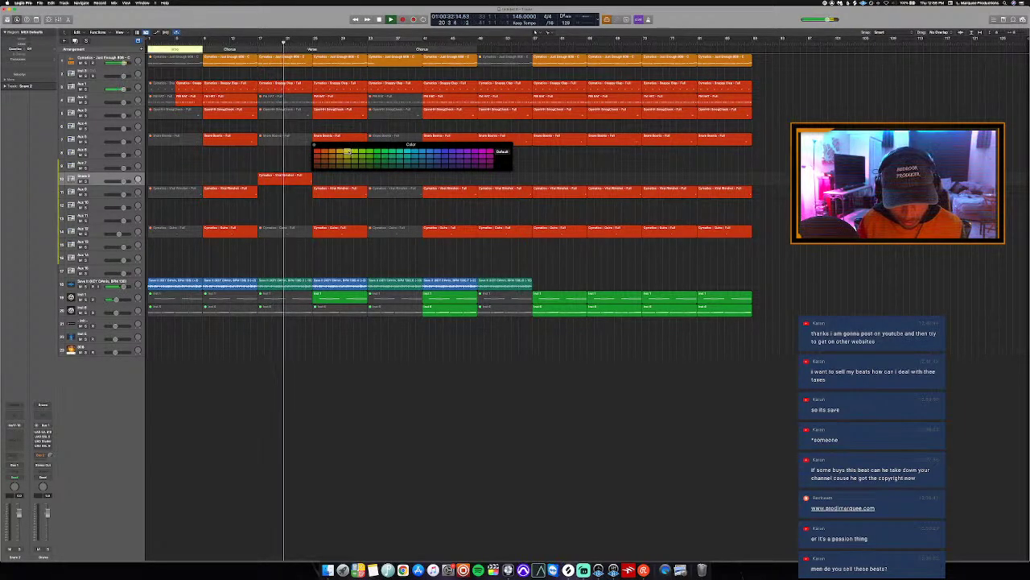
left_click(444, 151)
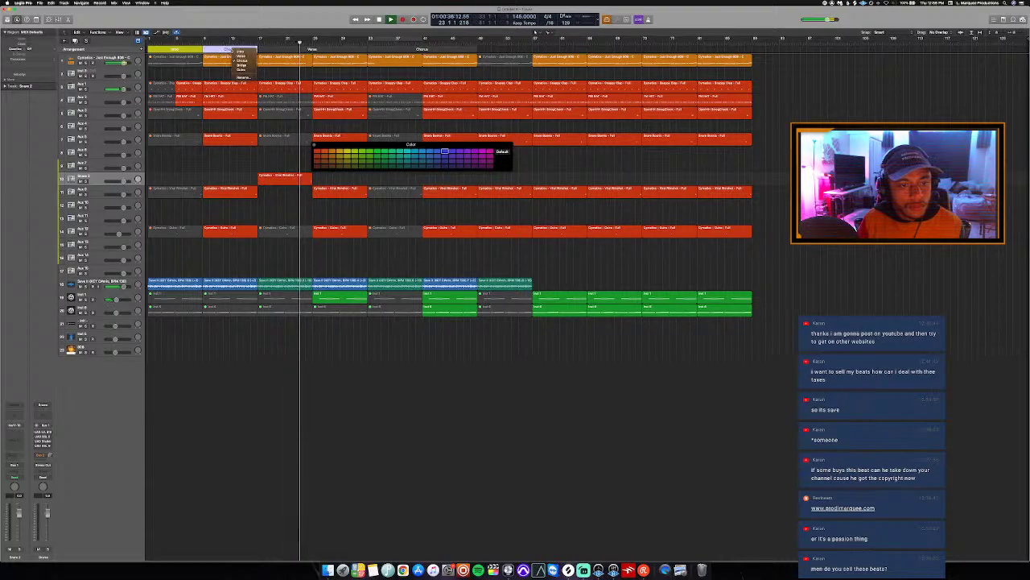
Rename the first Chorus marker as "Chorus 1" and close the color palette.
left_click(244, 78)
key("Right")
type("1")
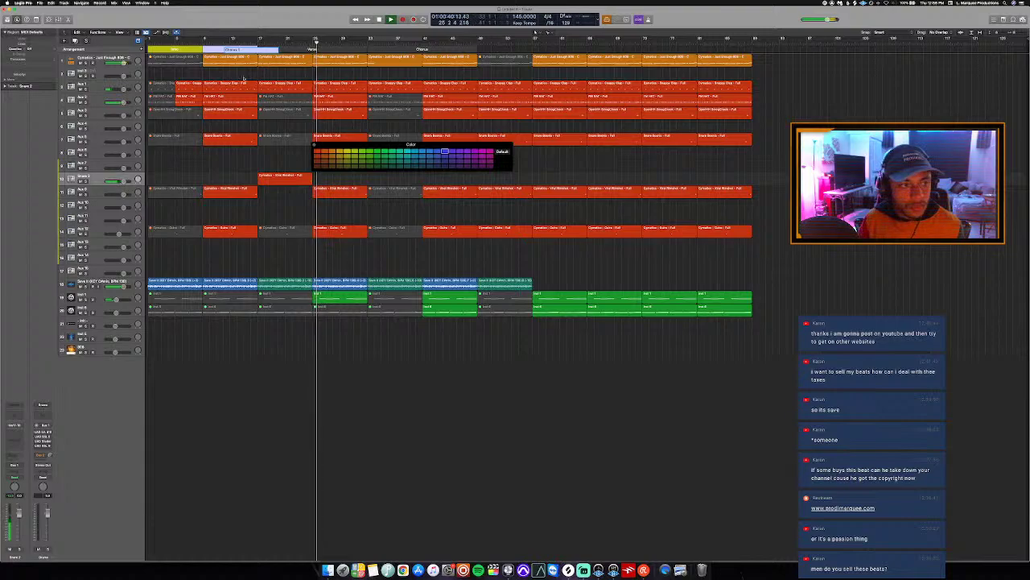
left_click(301, 60)
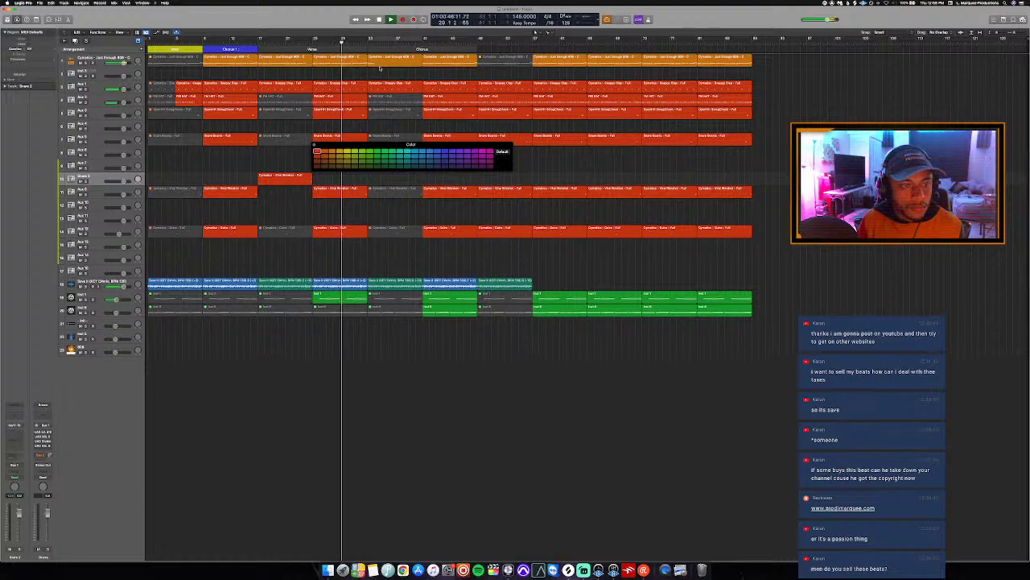
key("alt+period")
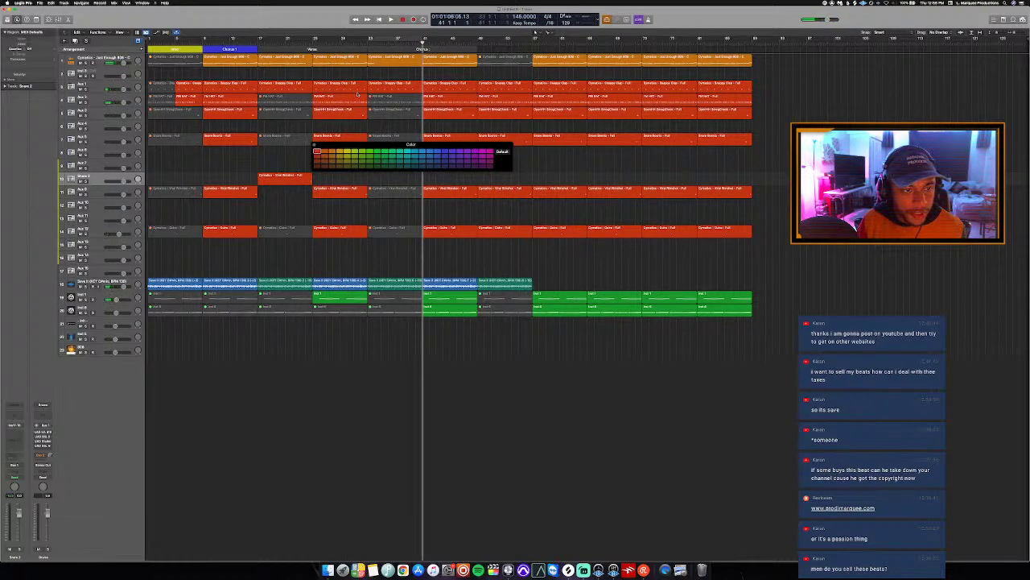
key("alt+c")
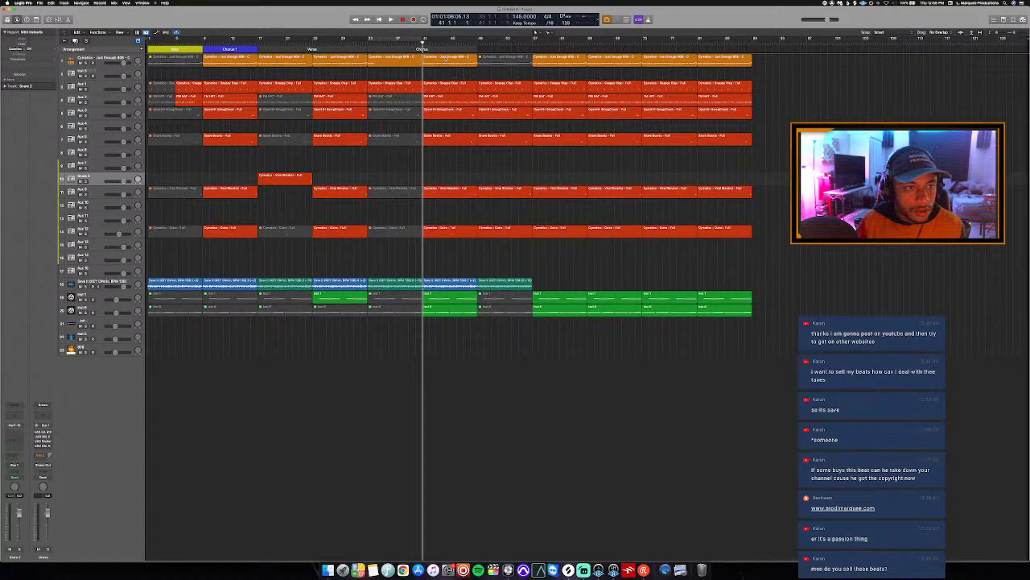
Move all regions from bar 41 onward so that they start at bar 49.
left_click_drag(786, 358, 441, 58)
left_click(479, 46)
right_click(471, 59)
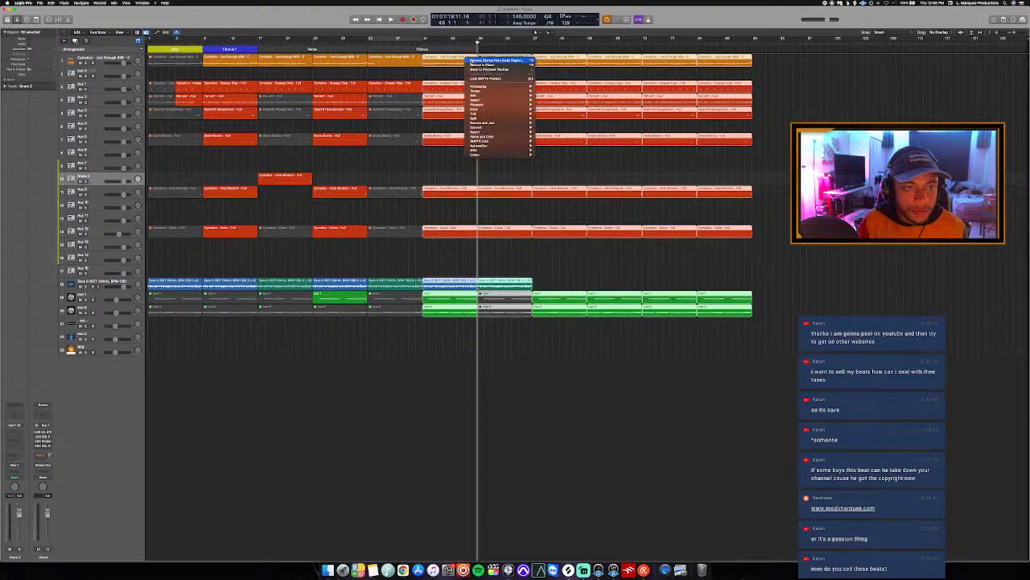
left_click(483, 69)
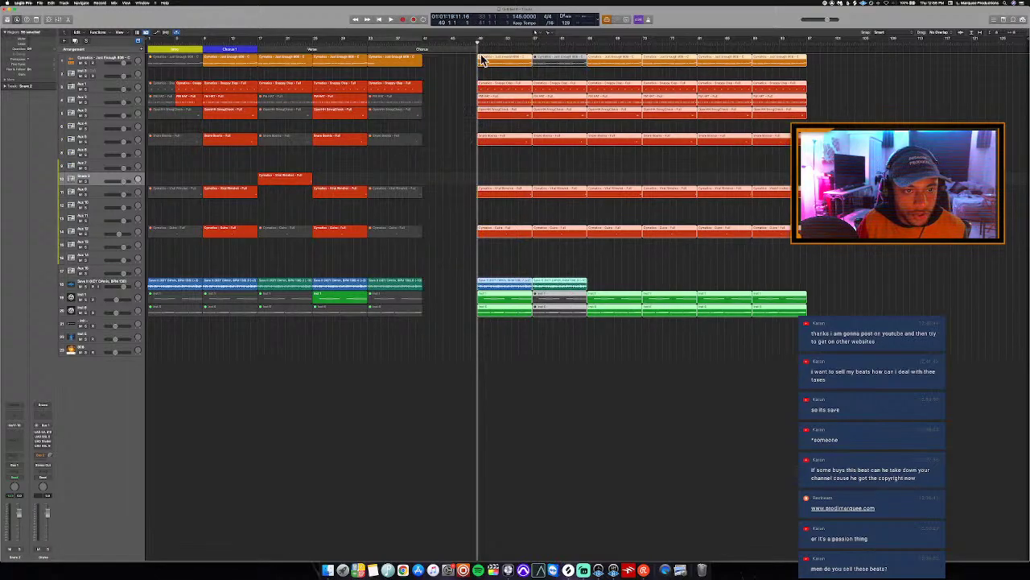
Add a Chorus marker spanning bars 49–65 and move all regions at bars 33–41 to bar 41.
left_click_drag(483, 84, 584, 87)
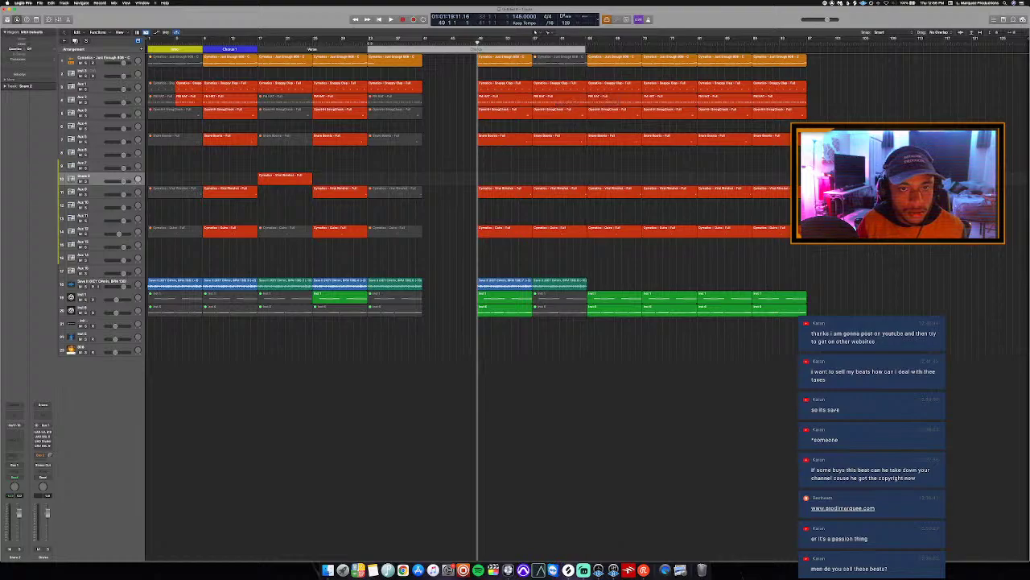
mouse_move(487, 49)
left_mouse_down()
mouse_move(476, 48)
mouse_move(383, 172)
mouse_move(384, 342)
mouse_move(387, 332)
left_mouse_up()
left_click(421, 42)
right_click(396, 228)
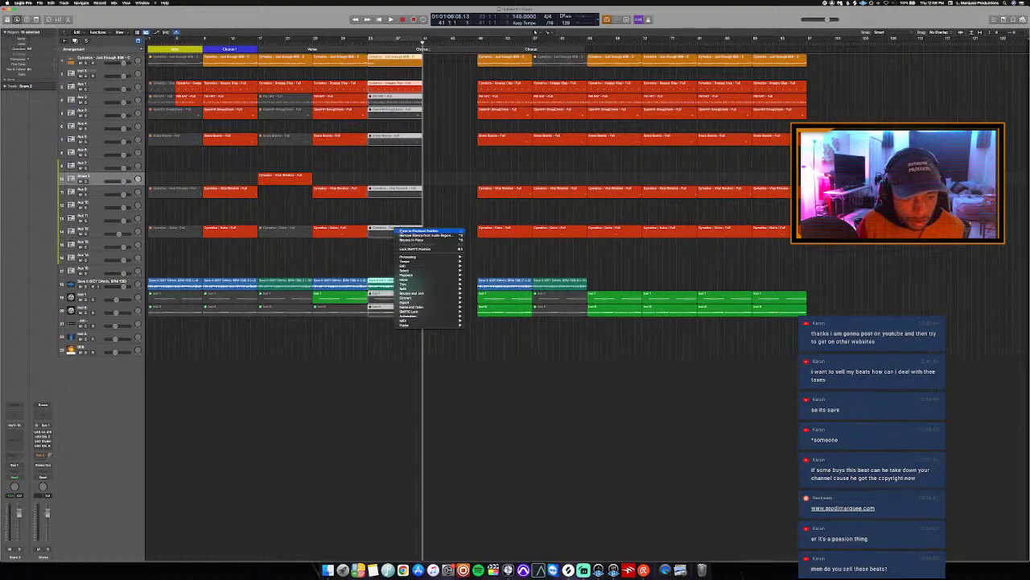
left_click(419, 231)
Play from bar 25 and repeat all regions at bars 25–33 into the gap at bars 33–41.
left_click(314, 42)
key("space")
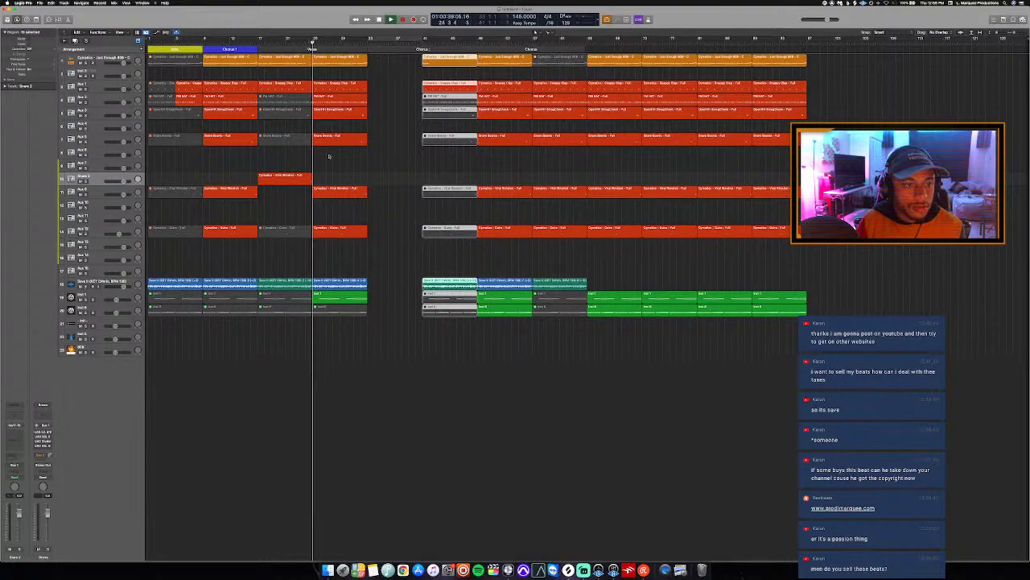
left_click_drag(347, 317, 342, 44)
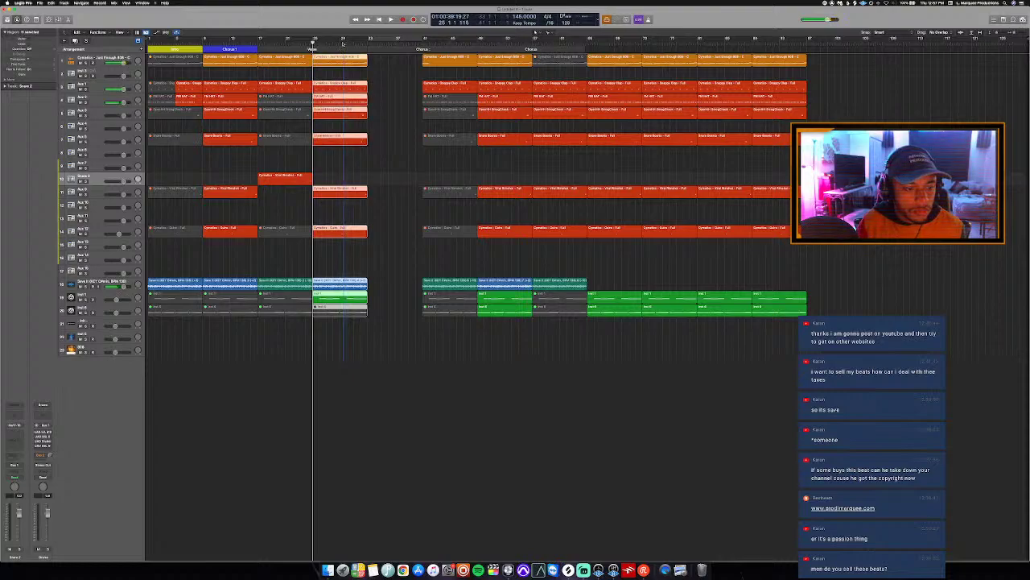
key("super+r")
Mute the upper green instrument region at bars 25–33.
left_click(344, 302)
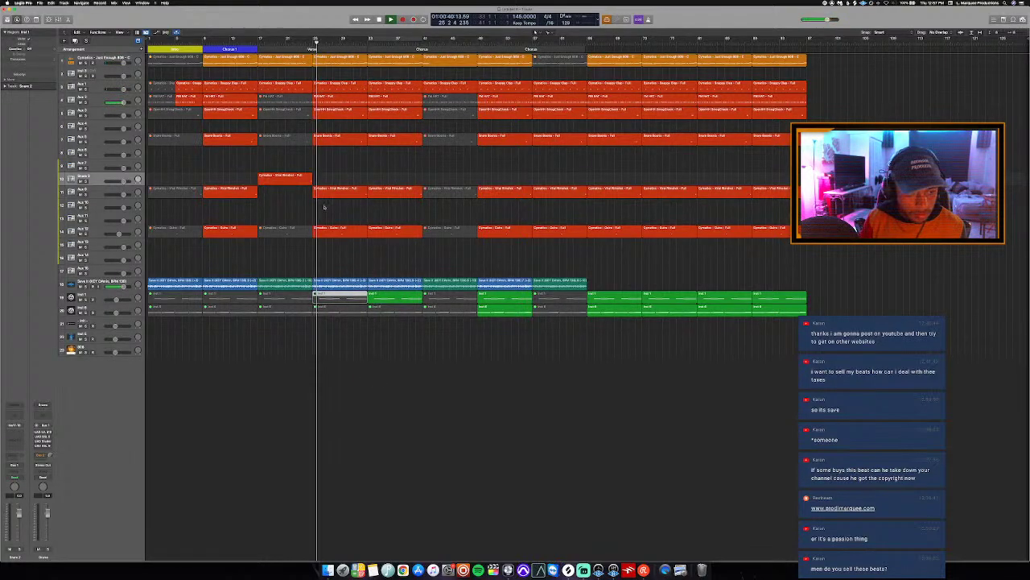
left_click(349, 238)
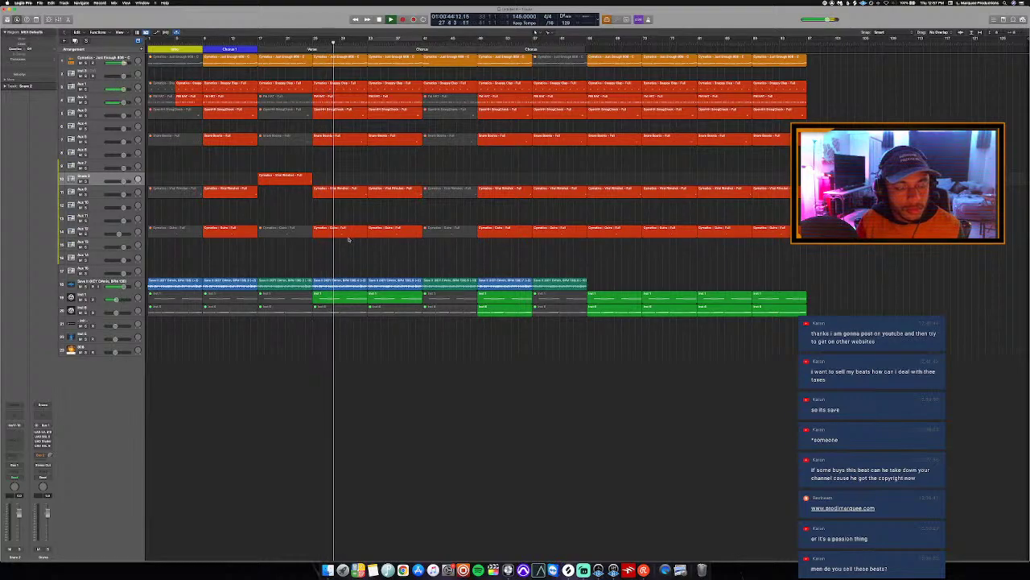
left_click(362, 295)
key("ctrl+m")
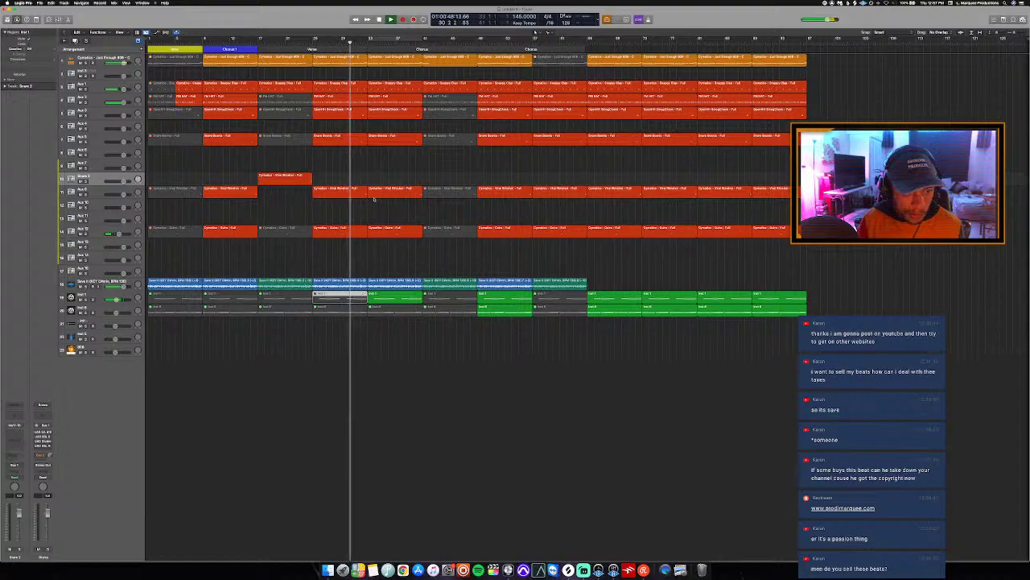
Rename the markers at bars 17–33 and 33–49 as Verse 1A and Verse 1B, and cycle bars 33–41.
key("space")
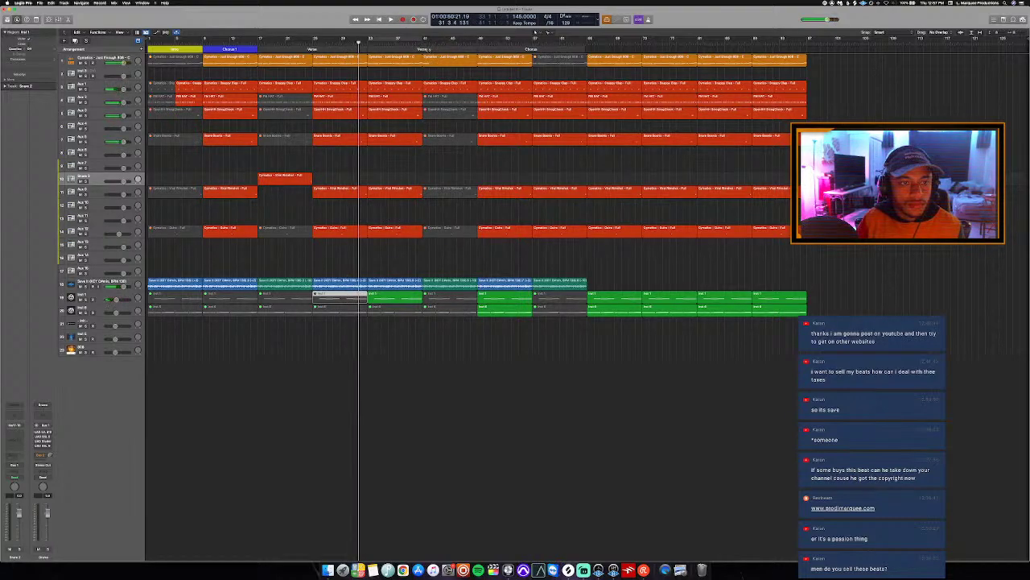
left_click(423, 49)
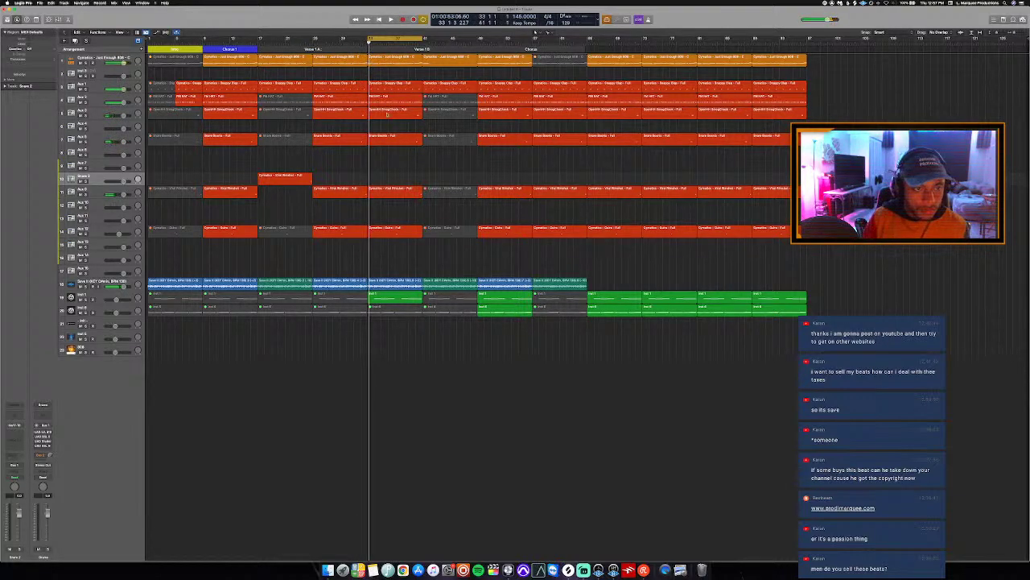
Open the hi-hat region at bars 33–41 in the Piano Roll and mute its notes from bar 33 to nearly bar 35.
left_click(391, 98)
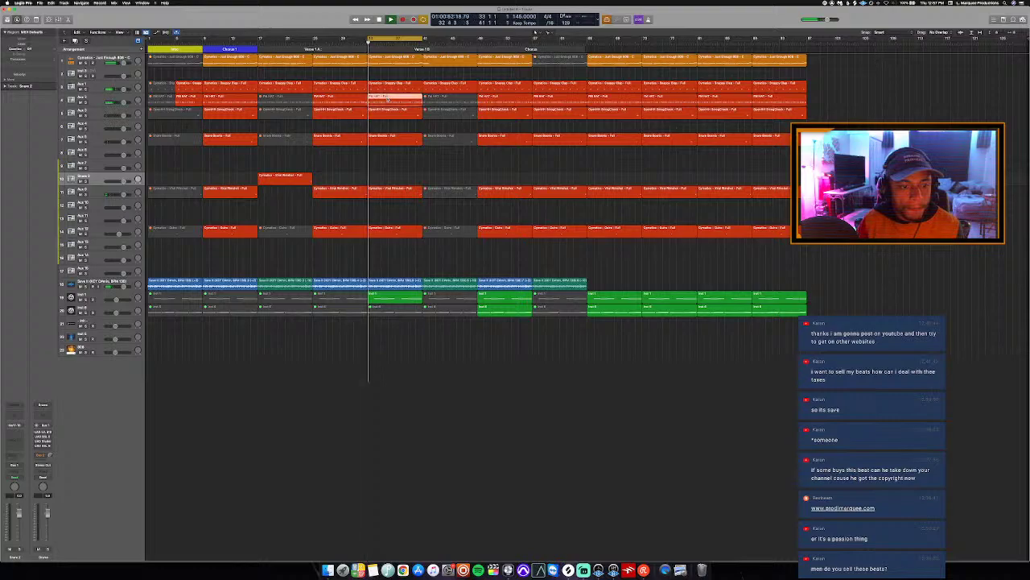
double_click(390, 98)
scroll(231, 483, "left", 3)
key("super+Right")
key("space")
left_click_drag(249, 463, 475, 522)
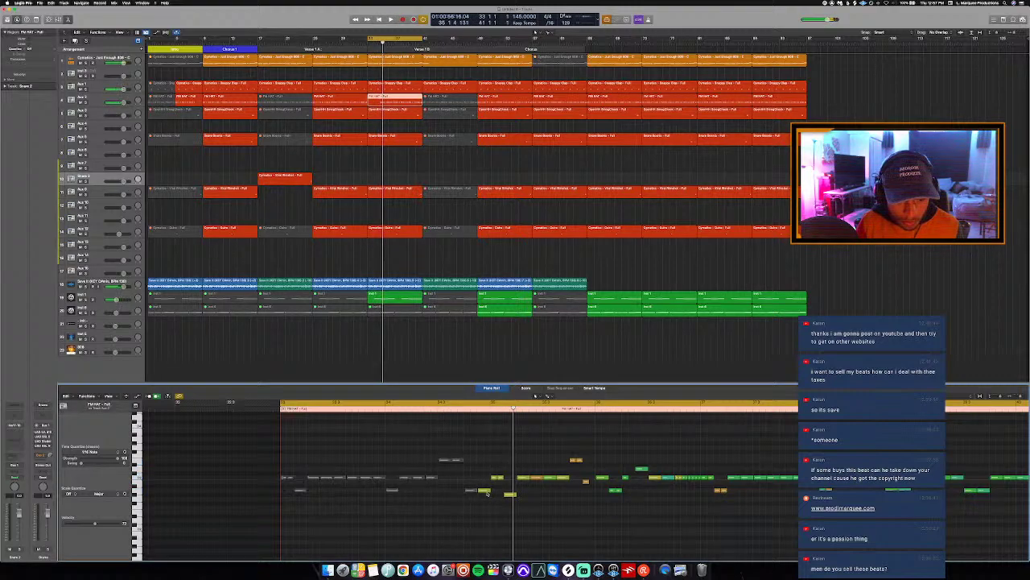
Mute the following hi-hat notes in the region up to about bar 37.
scroll(490, 475, "down", 1)
left_click_drag(485, 449, 610, 534)
key("space")
scroll(620, 523, "right", 3)
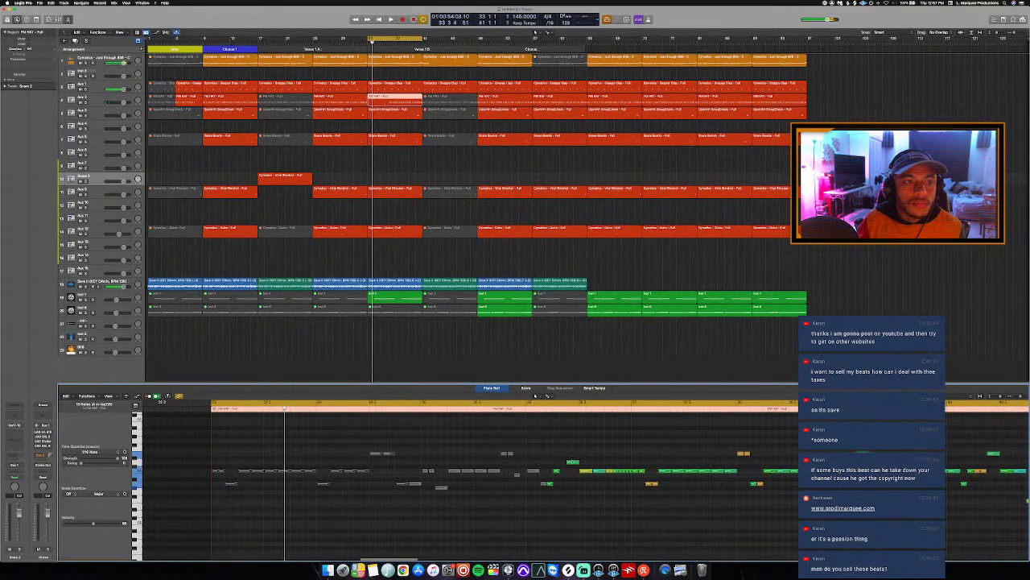
left_click_drag(546, 435, 629, 530)
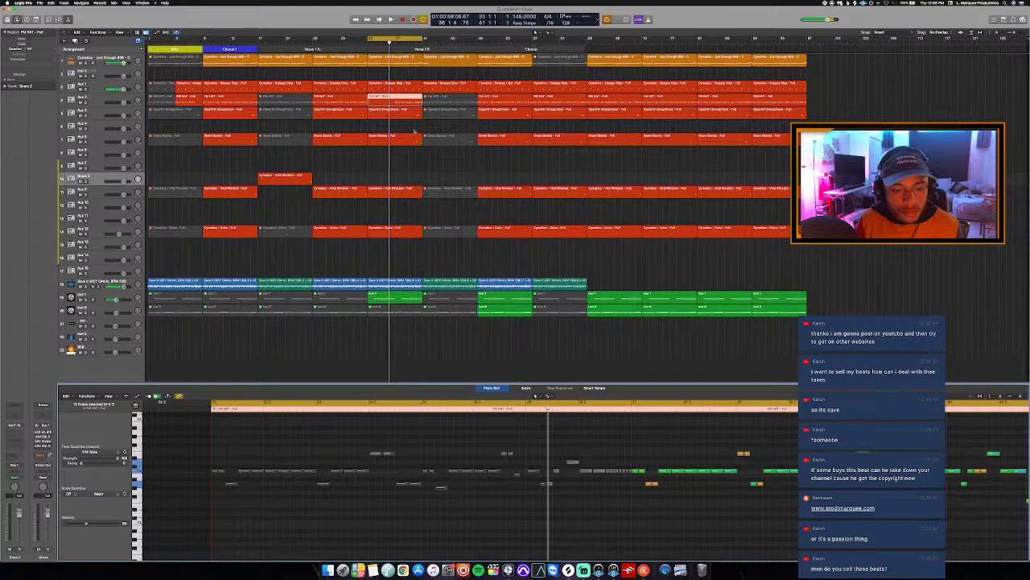
In the 808 region at bars 33–41, remove the second note and lengthen the first one to bar 34.
left_click(407, 91)
left_click(404, 86)
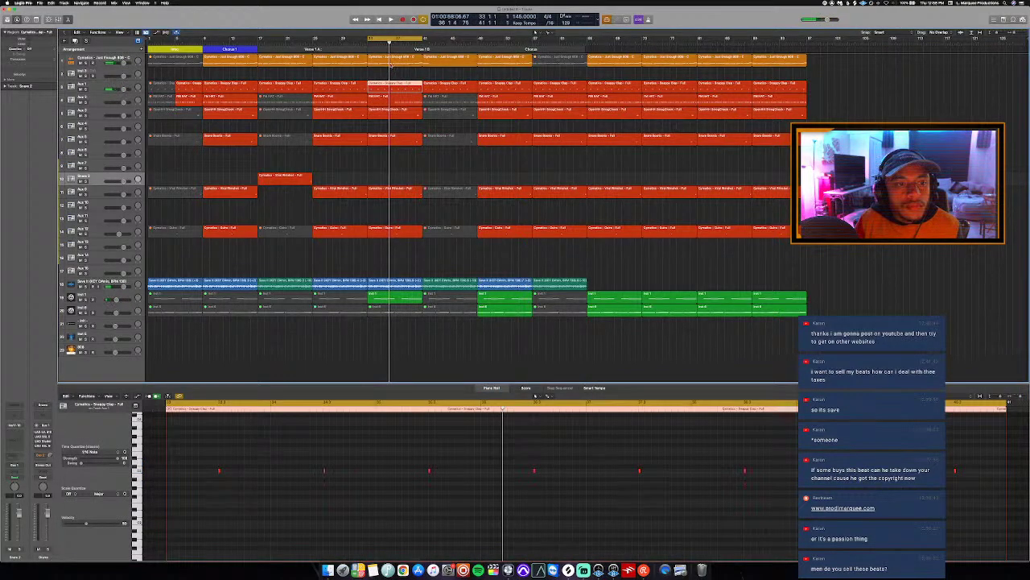
left_click(392, 59)
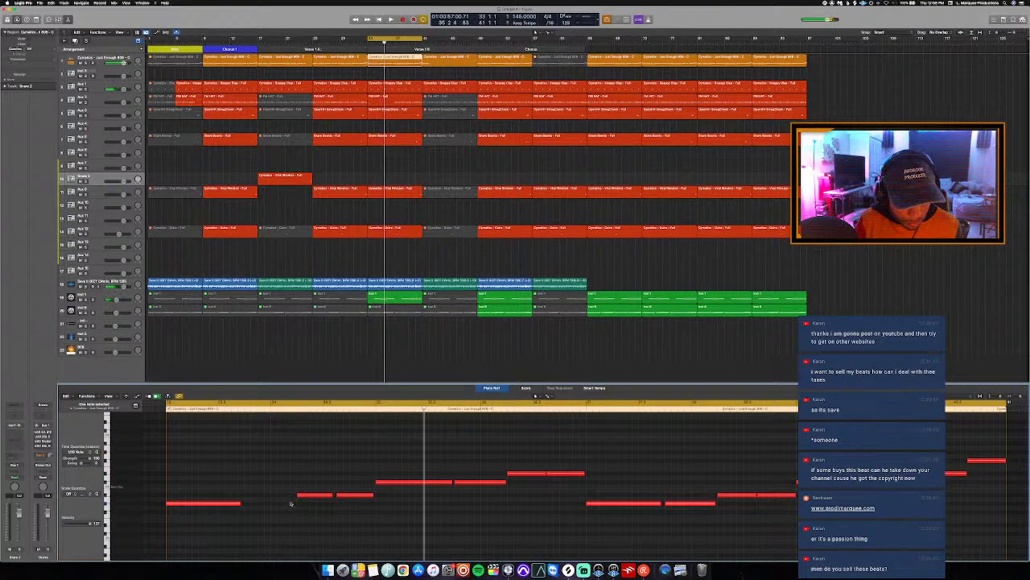
left_click_drag(239, 504, 271, 518)
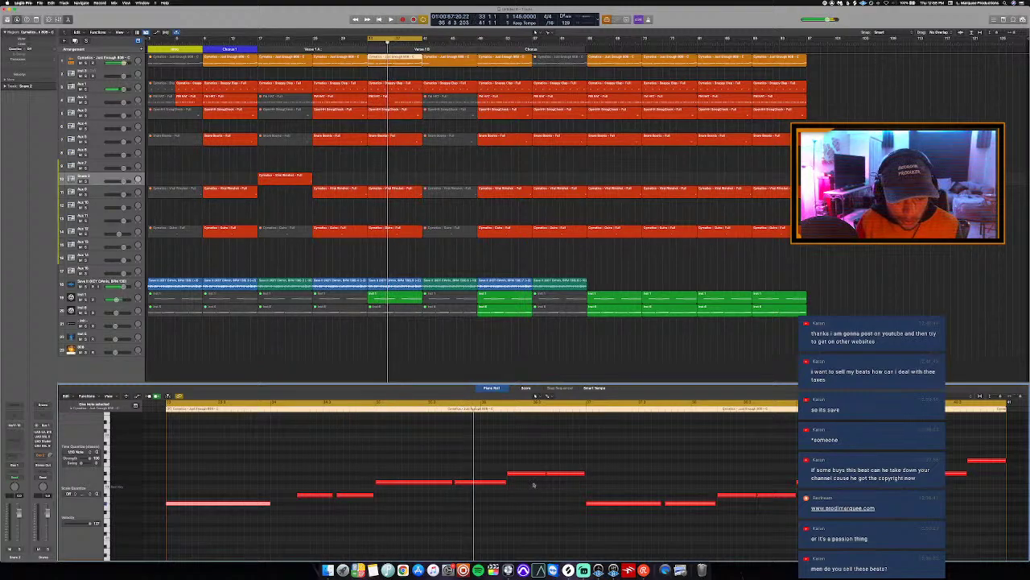
Mute the two 808 notes just before bar 37, slightly lengthen the note preceding them, and play back the result.
left_click_drag(515, 454, 564, 499)
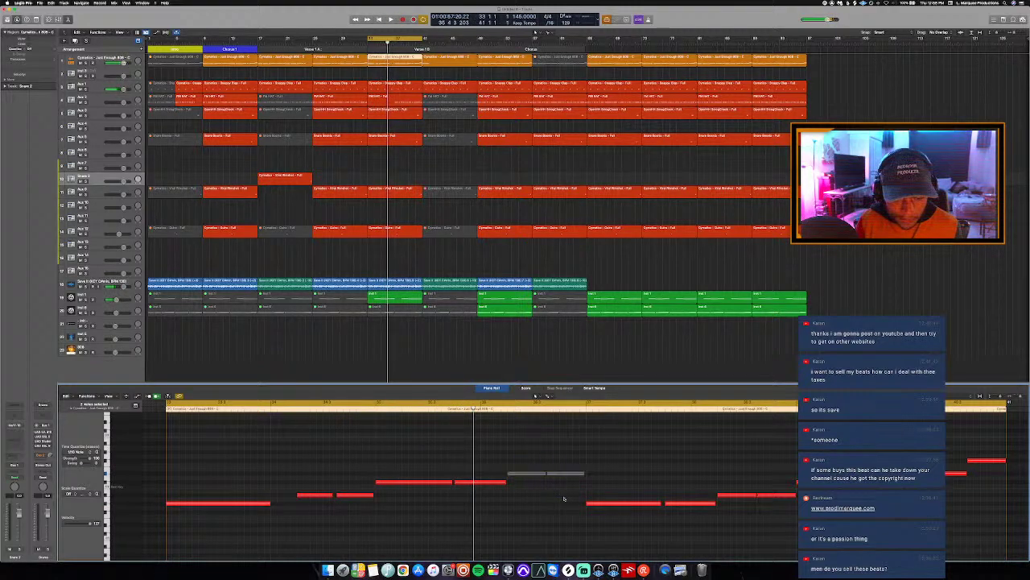
key("space")
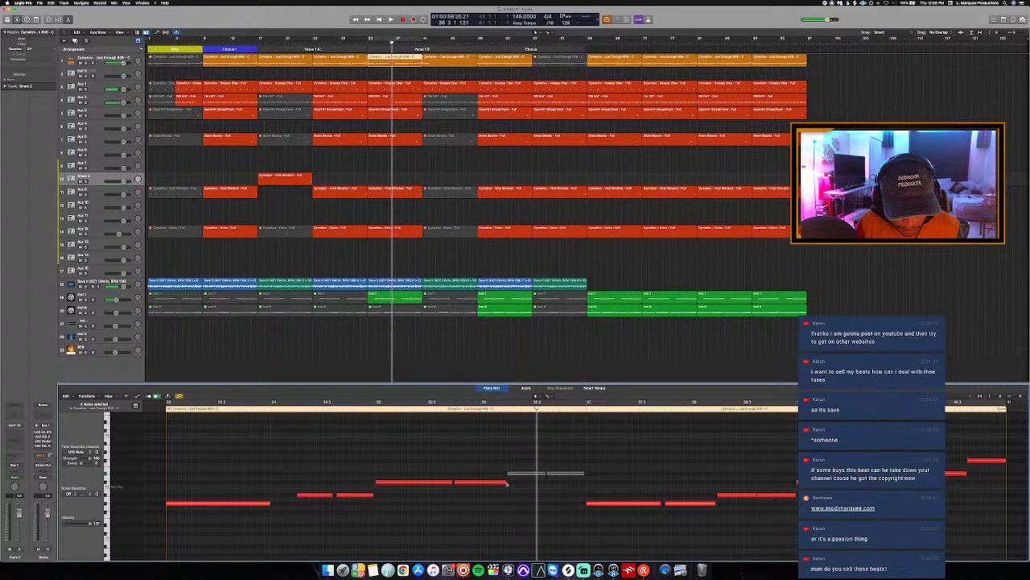
left_click_drag(505, 483, 507, 484)
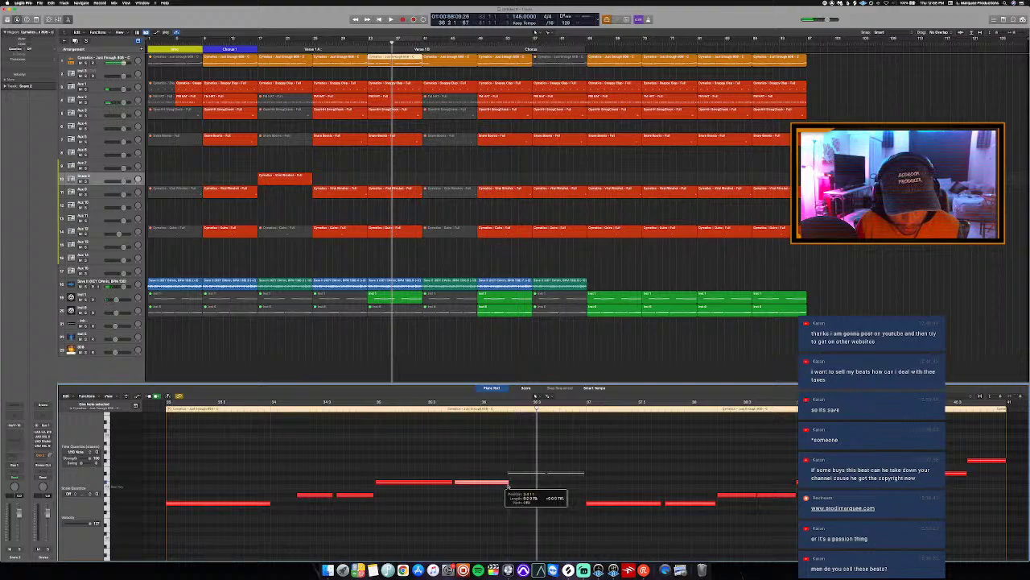
left_click(420, 409)
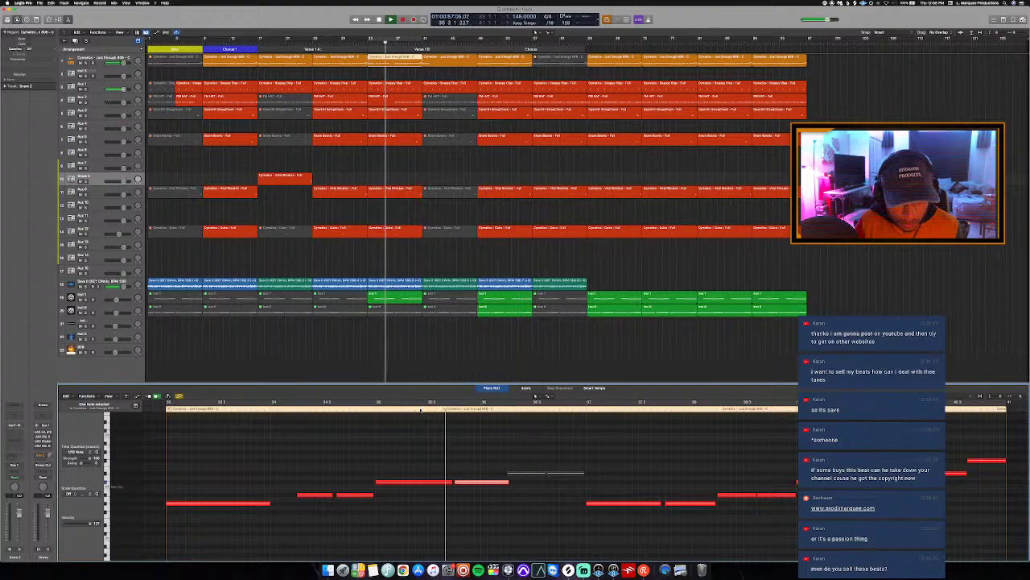
key("space")
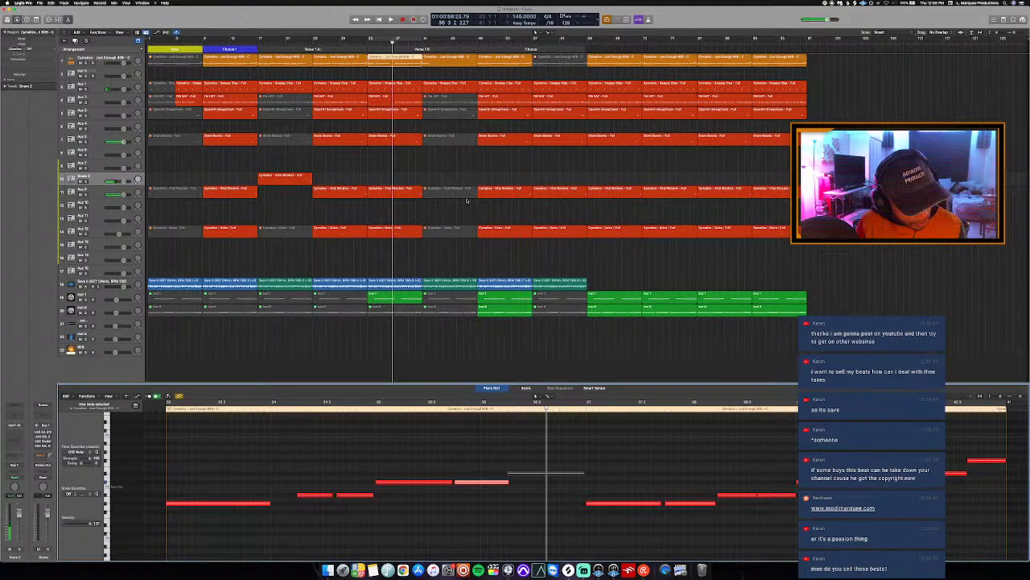
key("space")
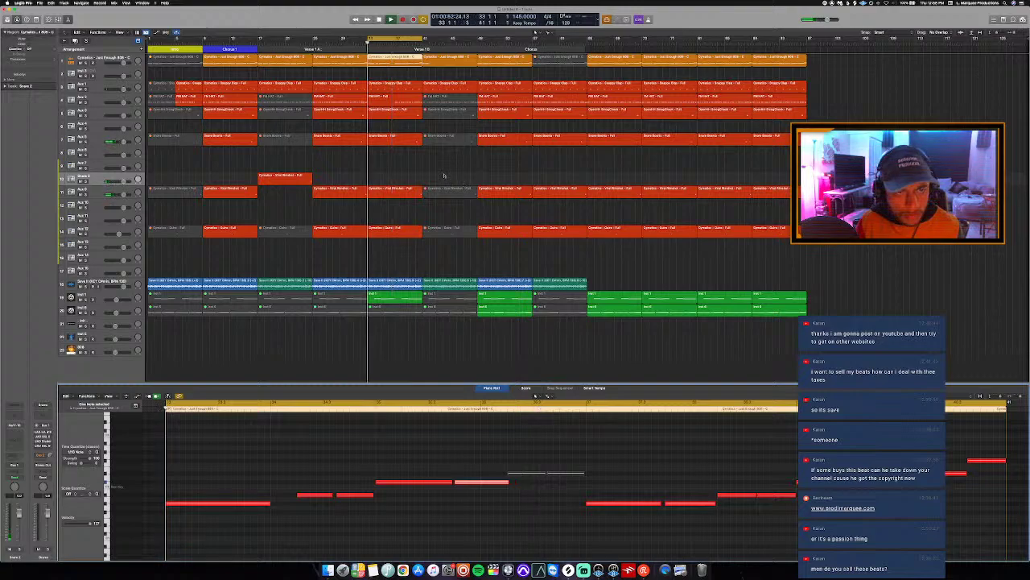
Check the rimshot region's notes at bars 33–41, close the Piano Roll and replay the cycled section.
left_click(403, 195)
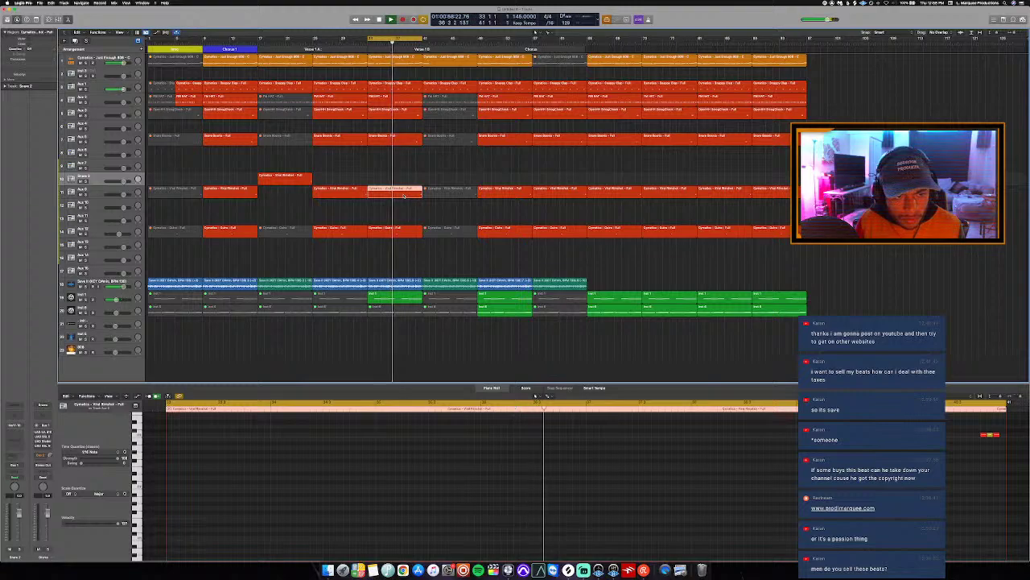
key("p")
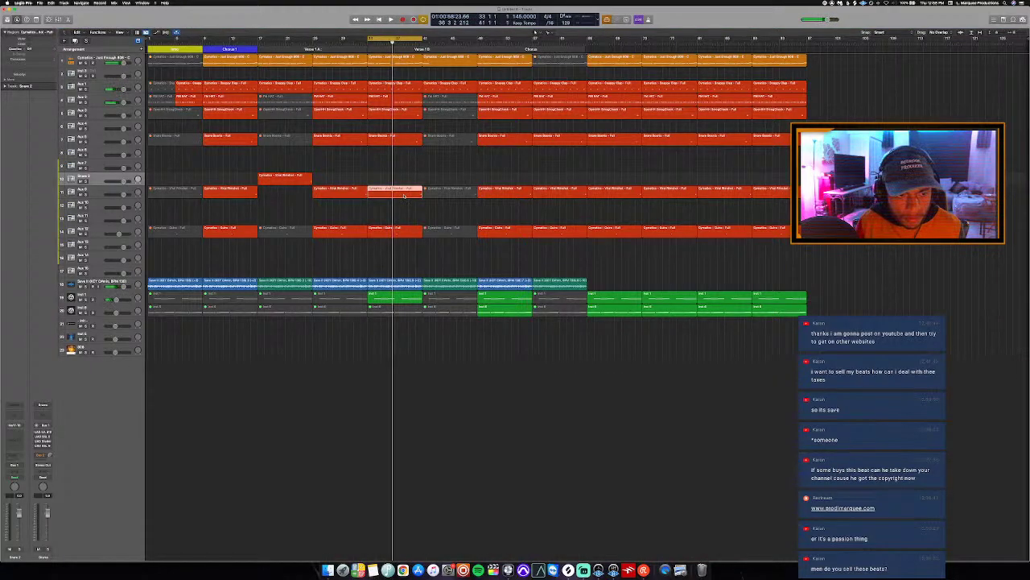
key("space")
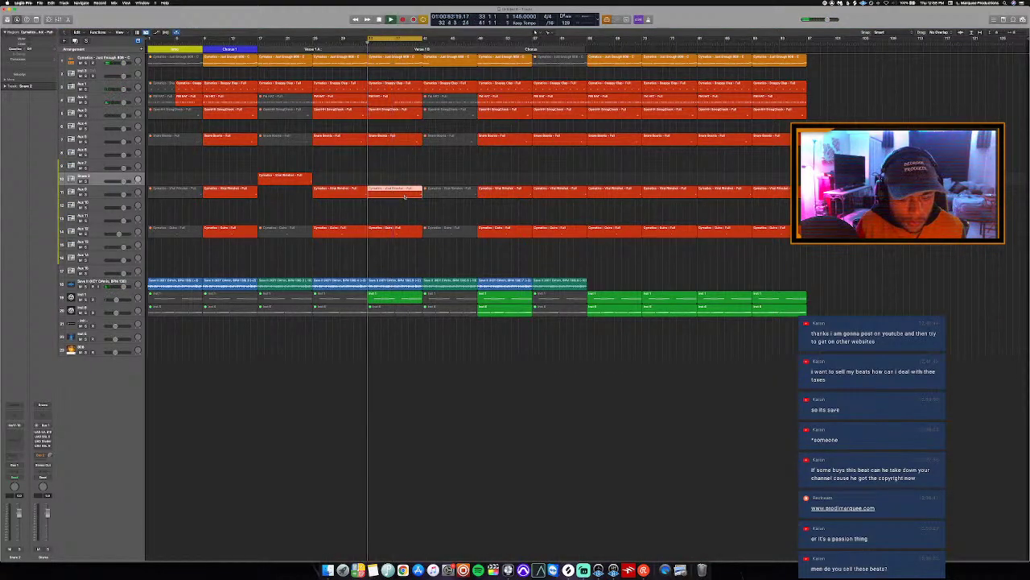
In the 808 region at bars 33–41, remove the note before the two muted ones, lengthen the preceding note to about bar 36, and play it back.
key("p")
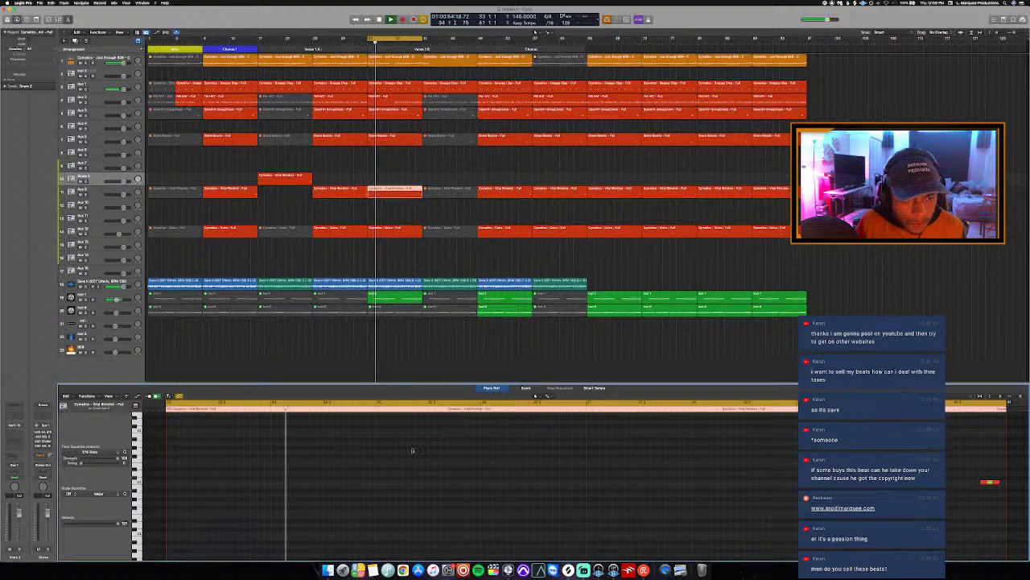
scroll(438, 492, "right", 2)
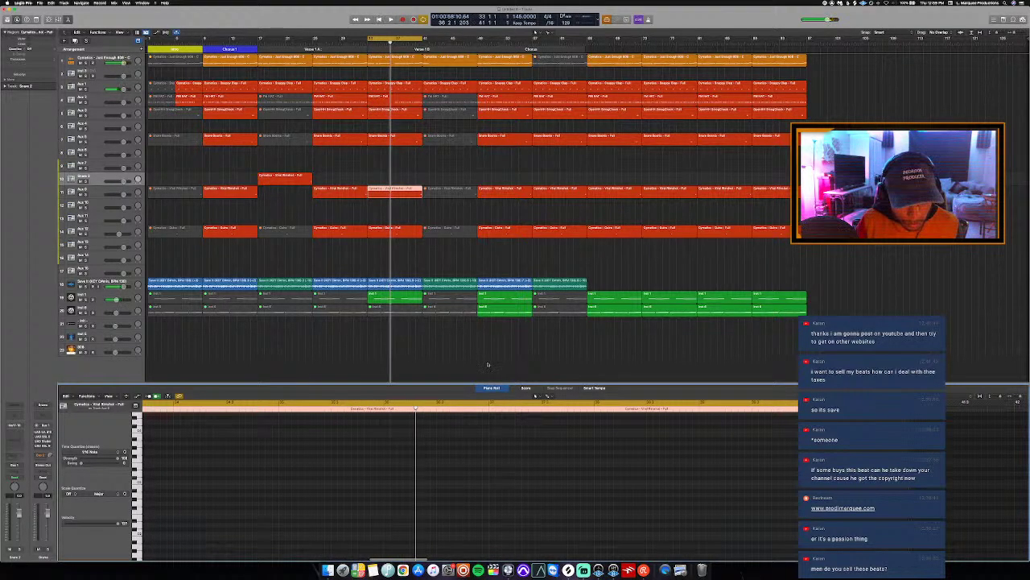
left_click(394, 56)
key("p")
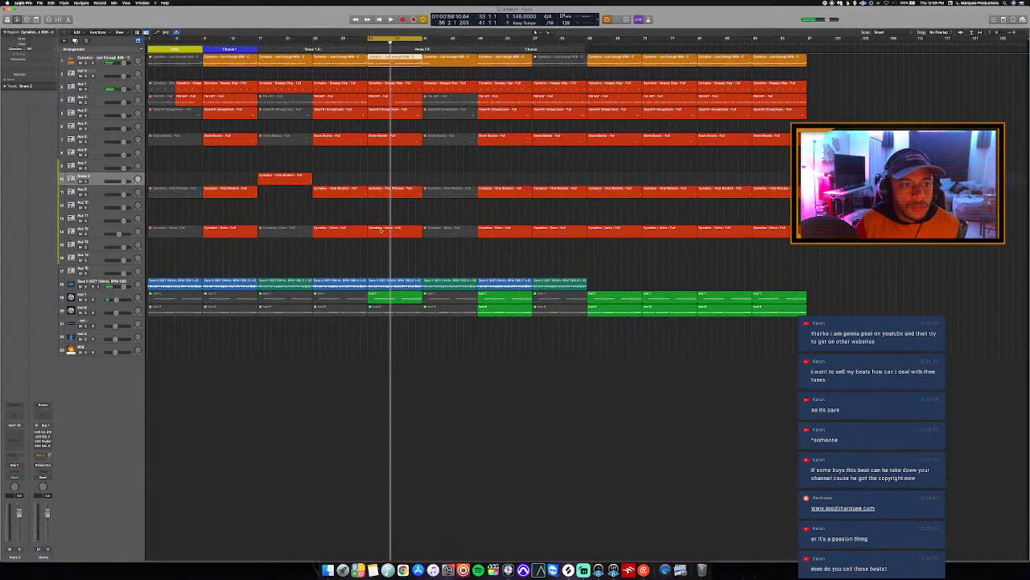
key("space")
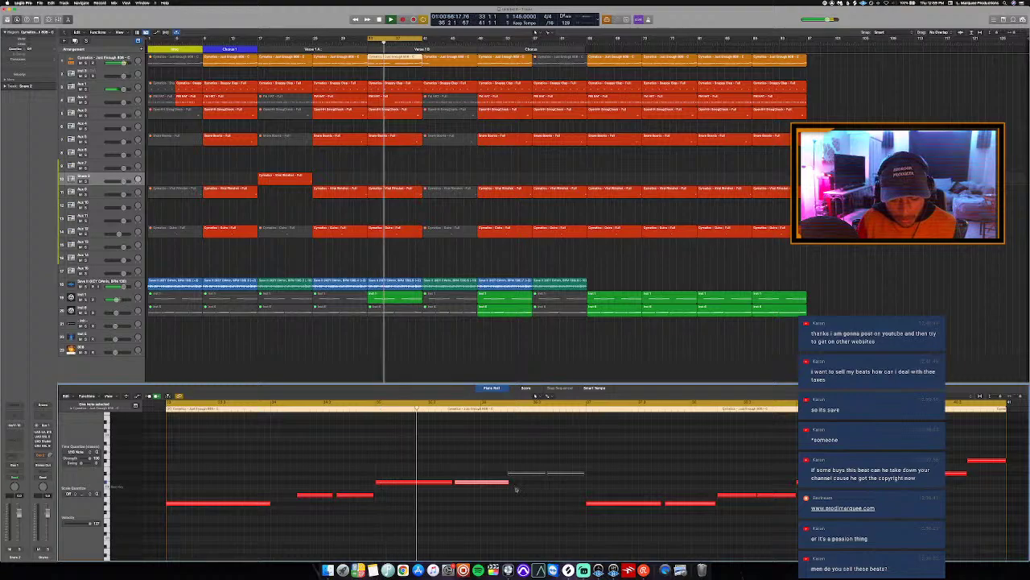
left_click_drag(508, 482, 482, 486)
key("Delete")
left_click_drag(454, 482, 480, 484)
key("space")
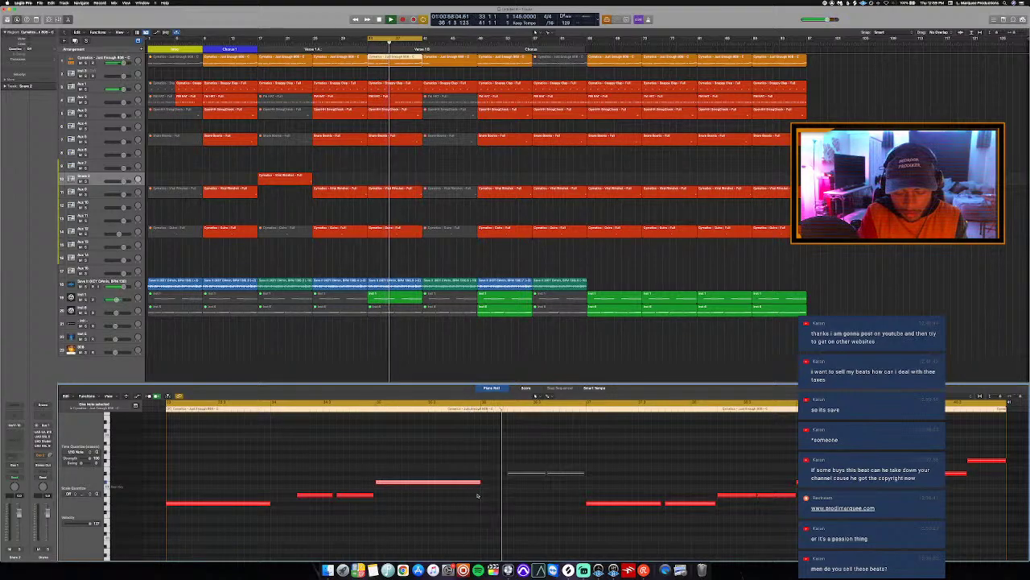
key("space")
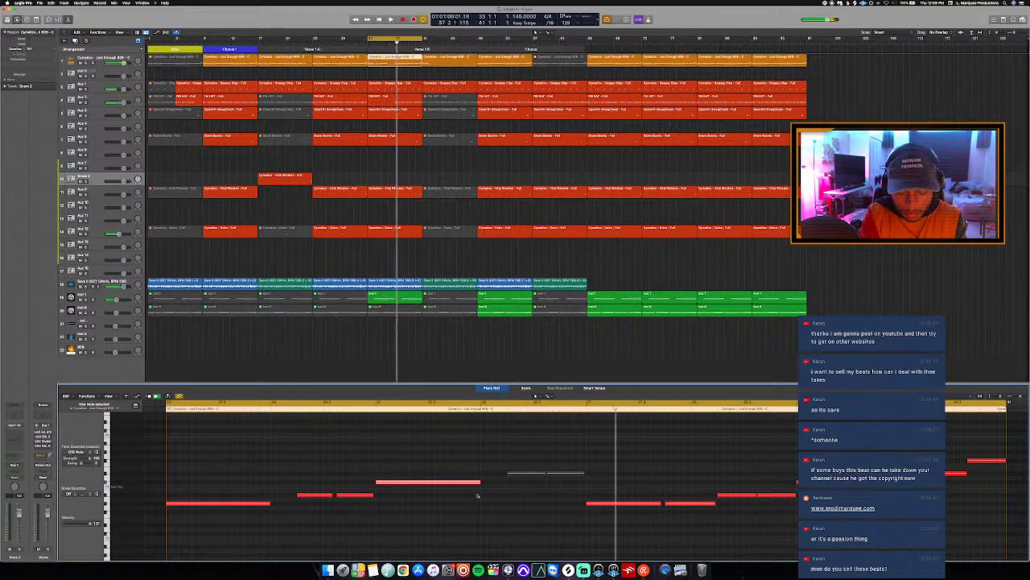
key("space")
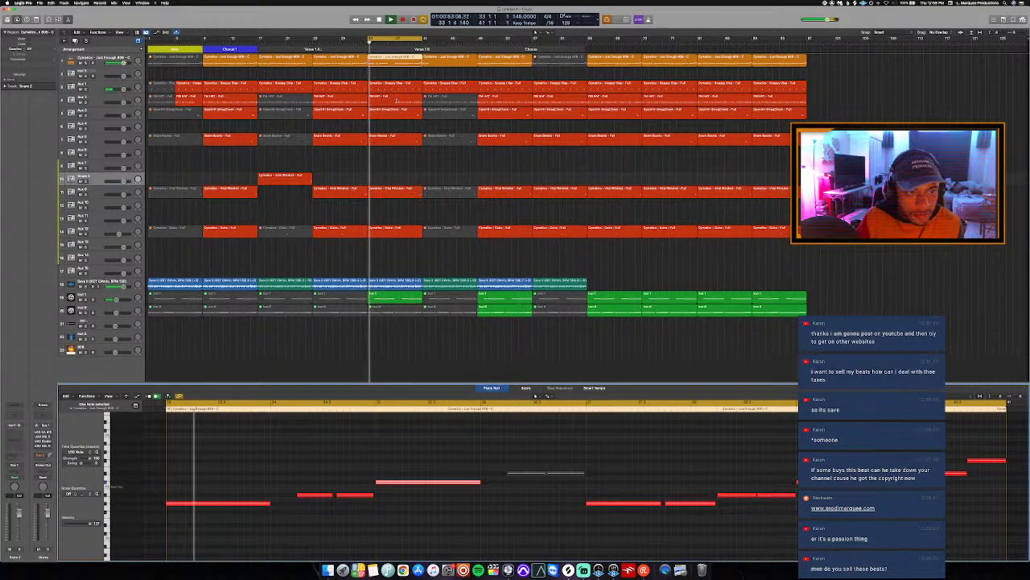
Colour the two Verse 1 arrangement markers, spanning bars 17 to 49, red.
key("alt+c")
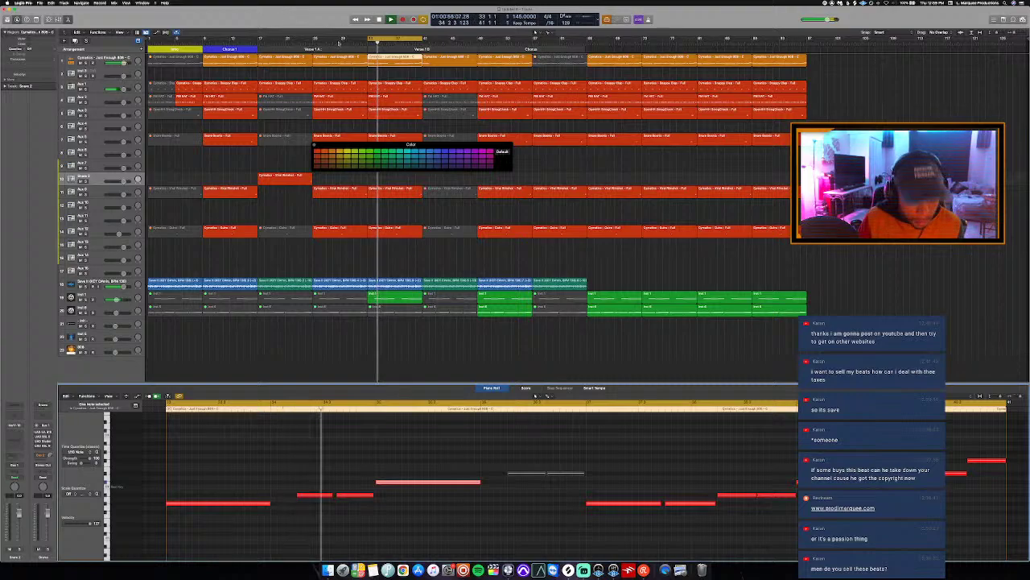
left_click(339, 50)
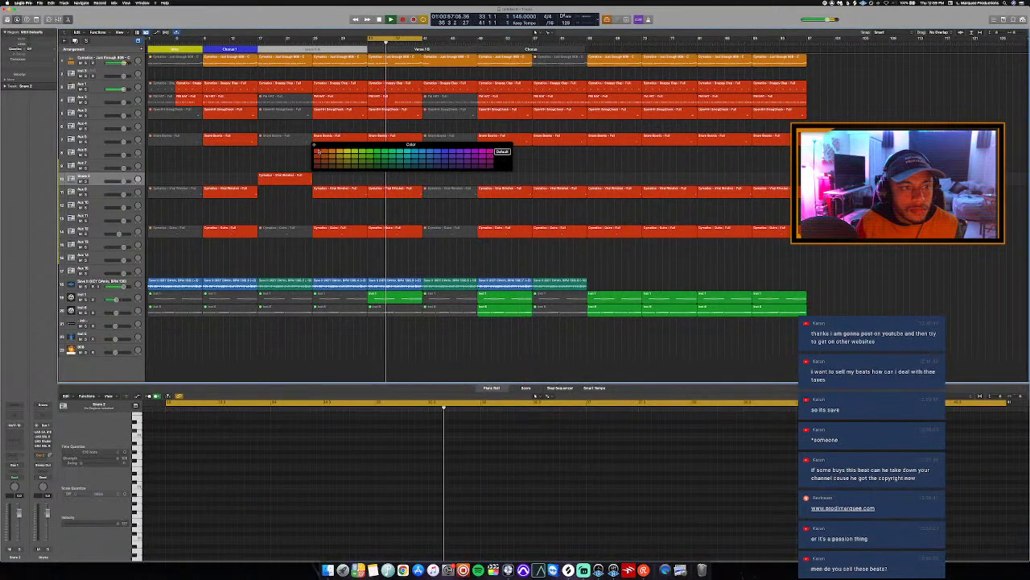
left_click(424, 49)
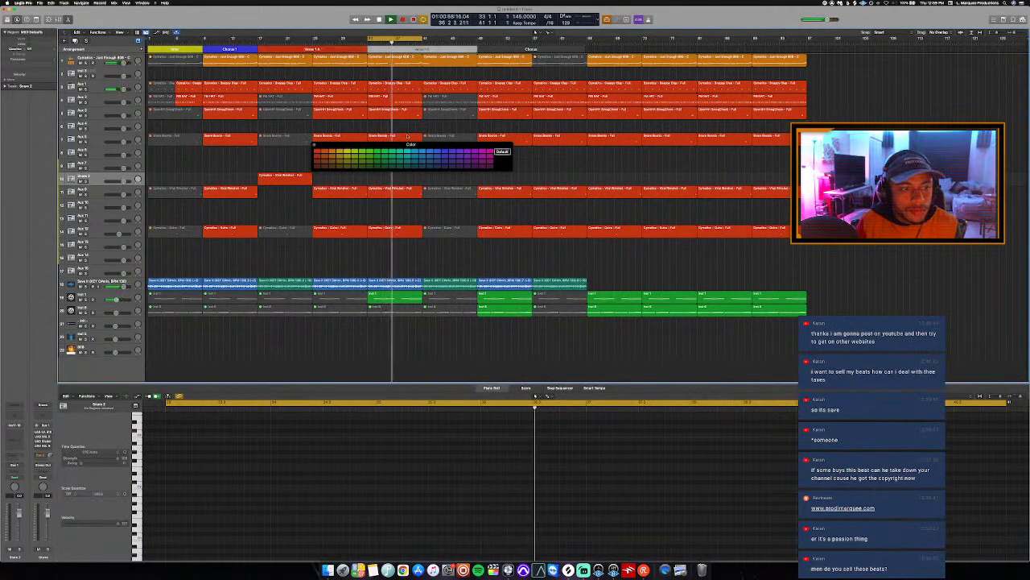
left_click(316, 156)
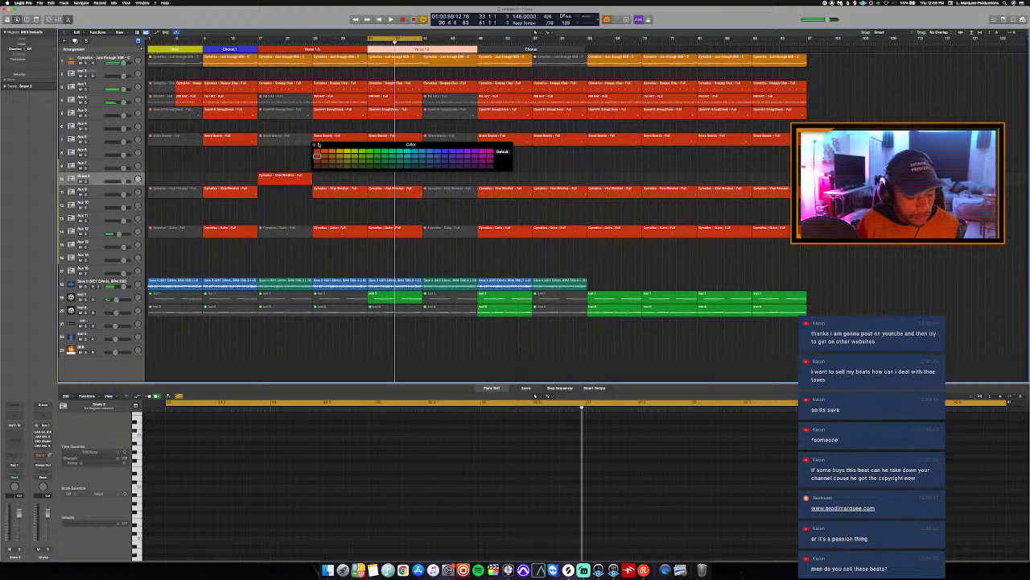
left_click(314, 145)
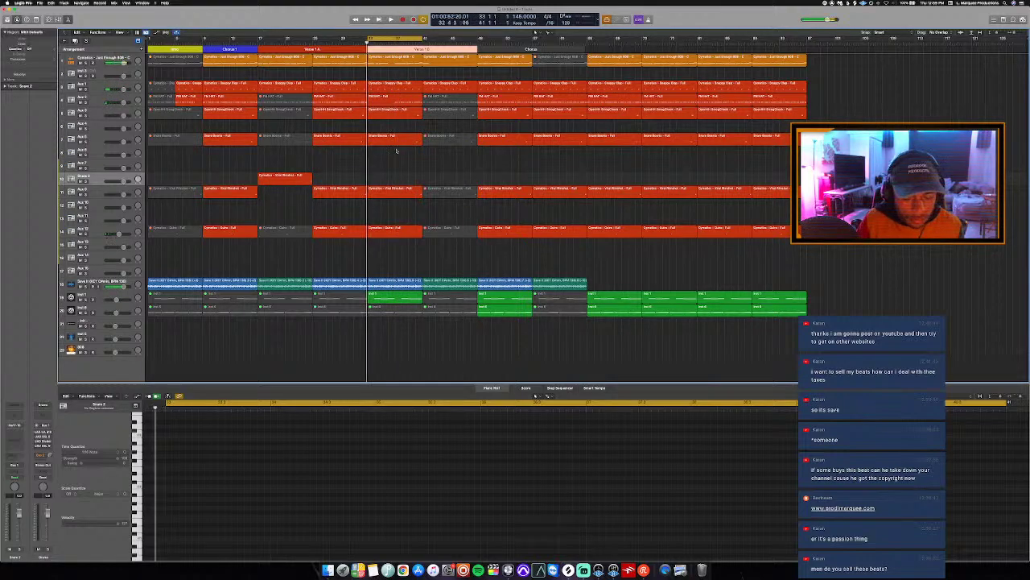
Record two extra rimshot hits just before bar 37 into the rimshot region at bars 33–41.
left_click(395, 191)
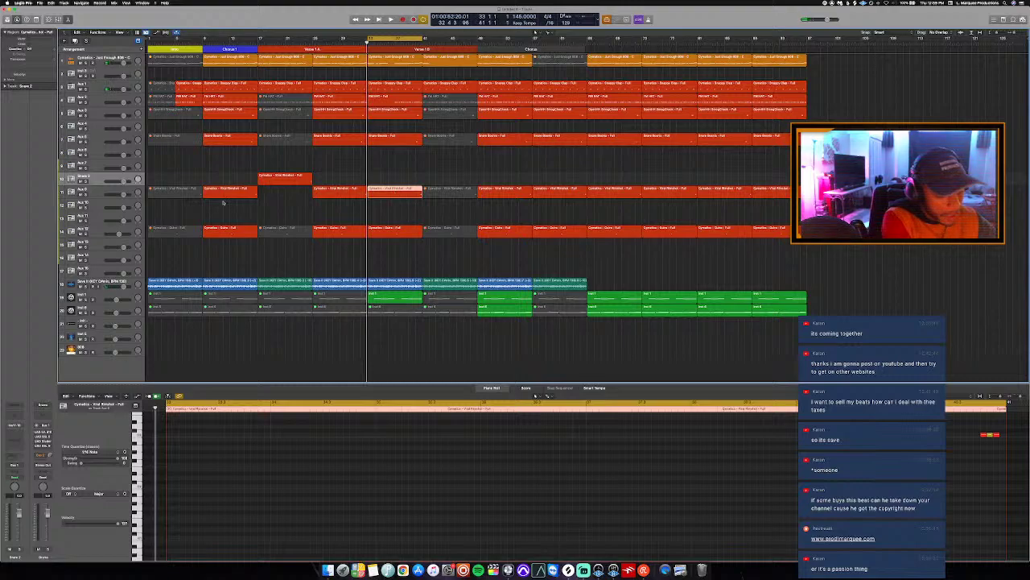
left_click(113, 190)
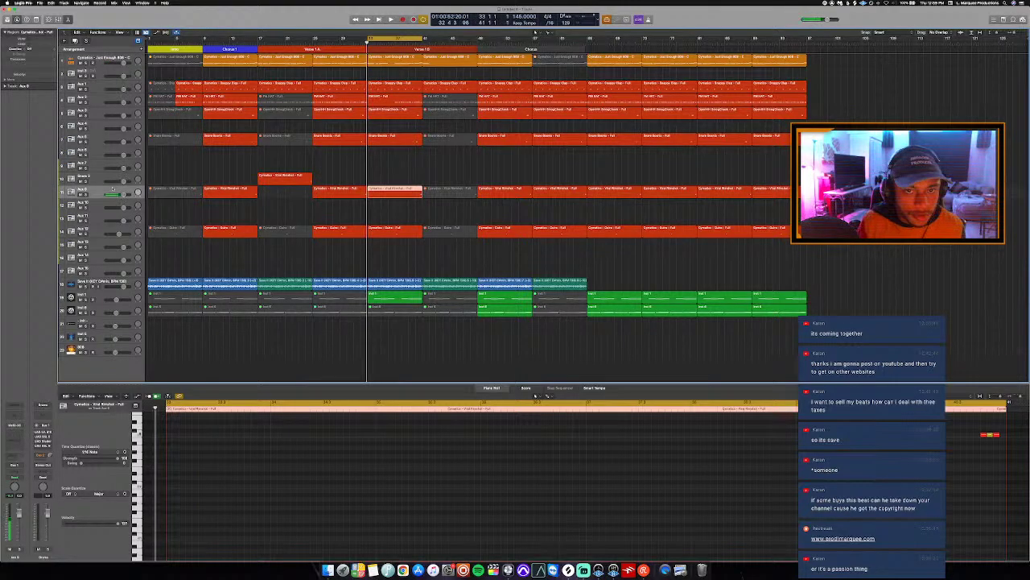
key("space")
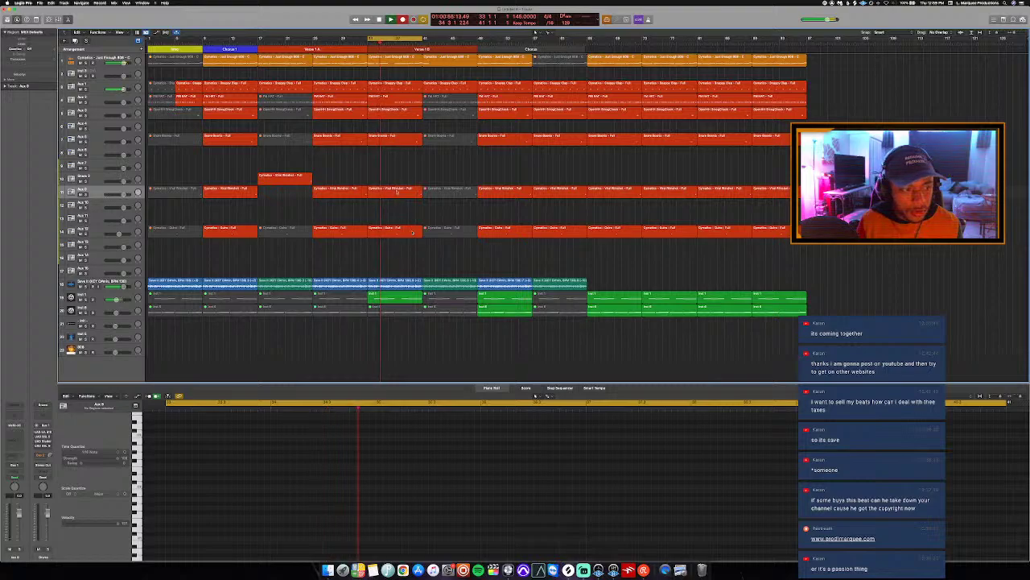
left_click(397, 191)
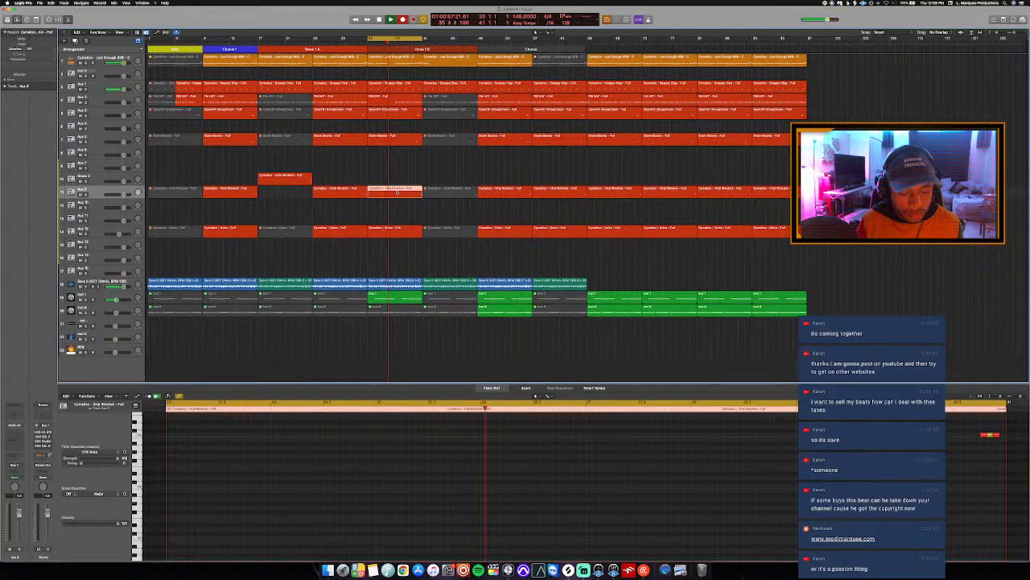
key("space")
left_click(400, 208)
left_click(395, 193)
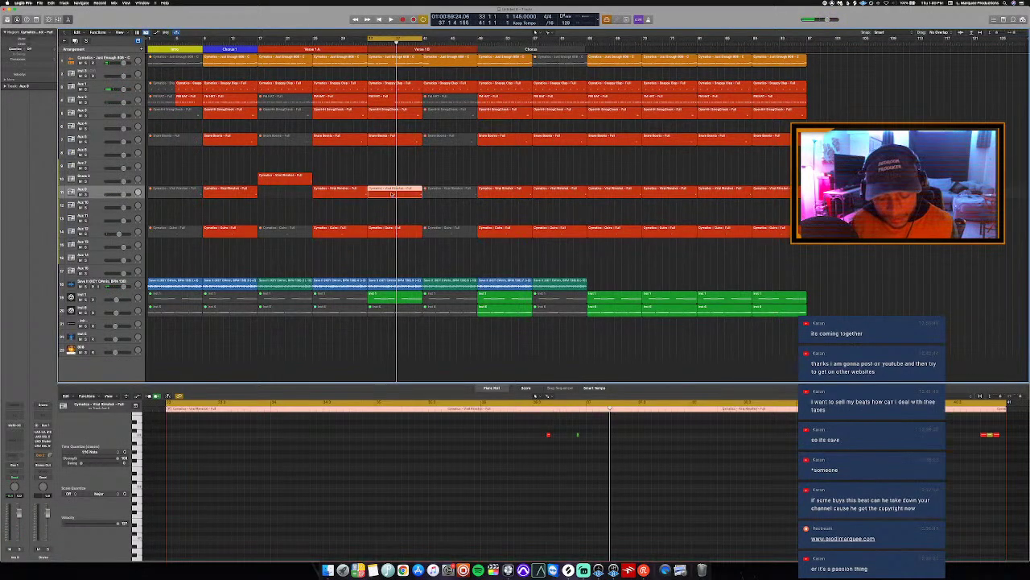
Quantize the two recorded rimshot notes to 1/16 and raise the velocity of the second one.
key("e")
key("e")
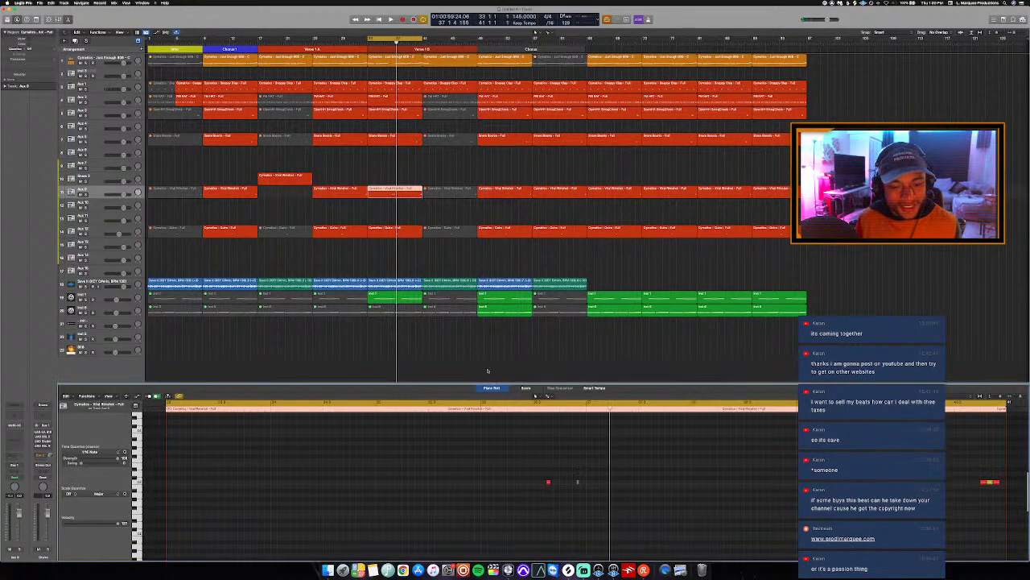
left_click_drag(513, 453, 692, 526)
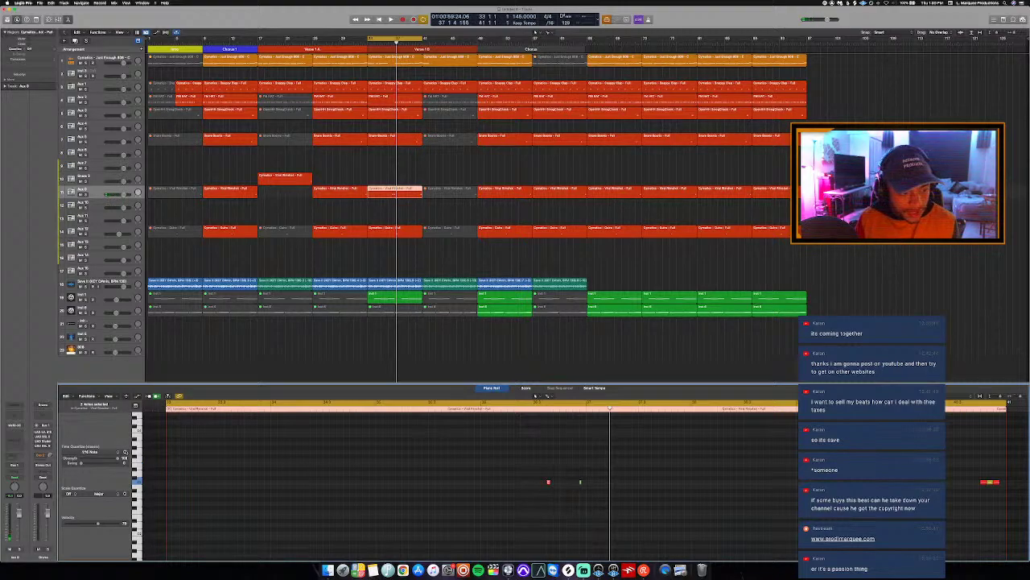
left_click(462, 496)
left_click_drag(575, 487, 590, 482)
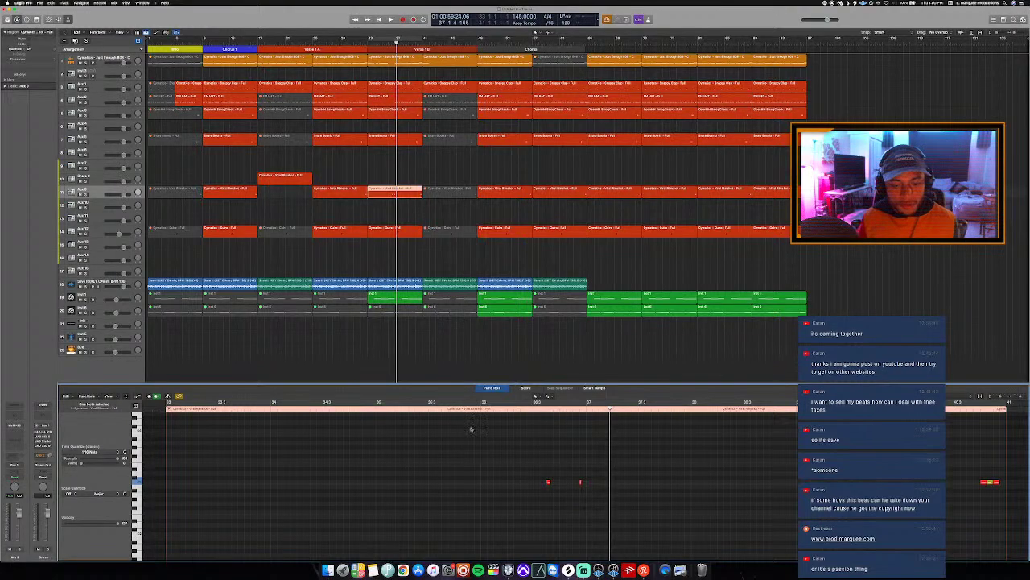
Play from bar 36 and move the second rimshot note slightly earlier, and replay the passage.
key("comma")
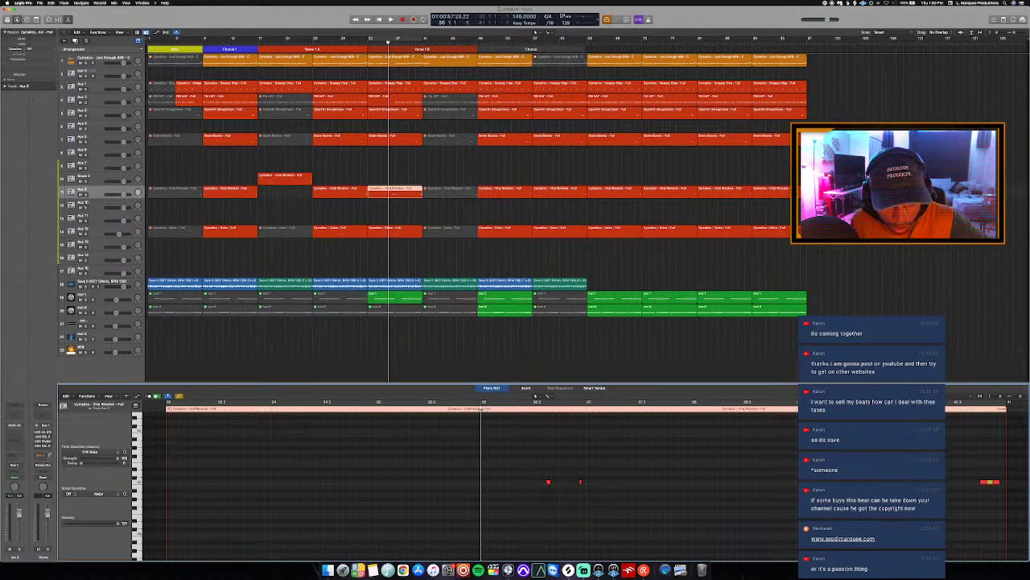
key("space")
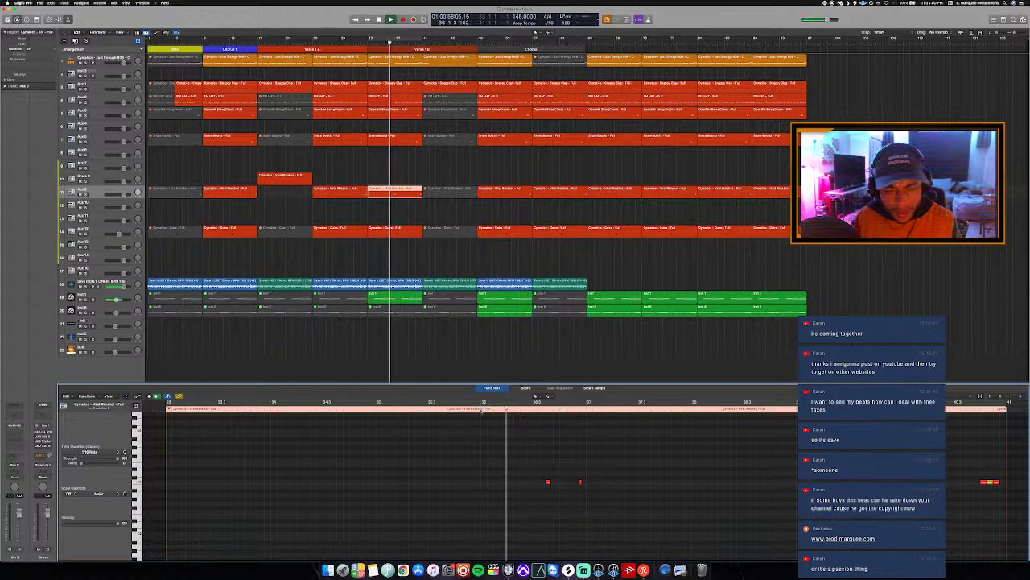
left_click(574, 483)
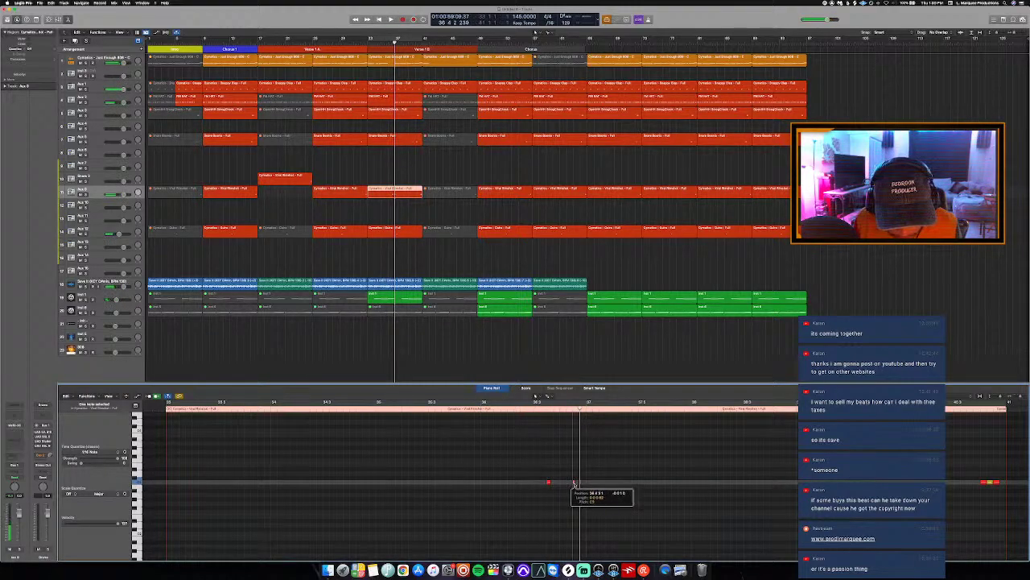
left_click_drag(574, 483, 573, 483)
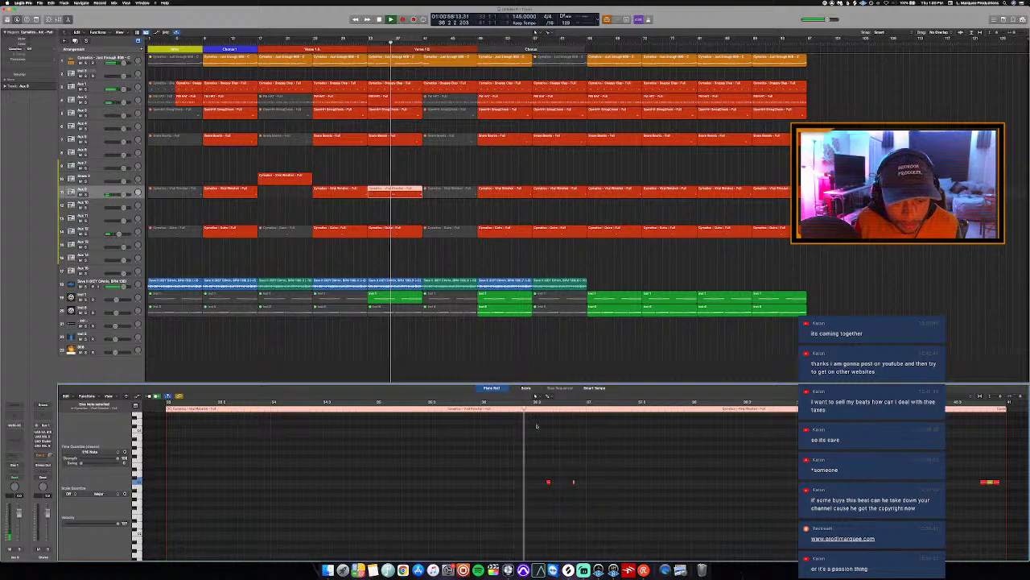
key("space")
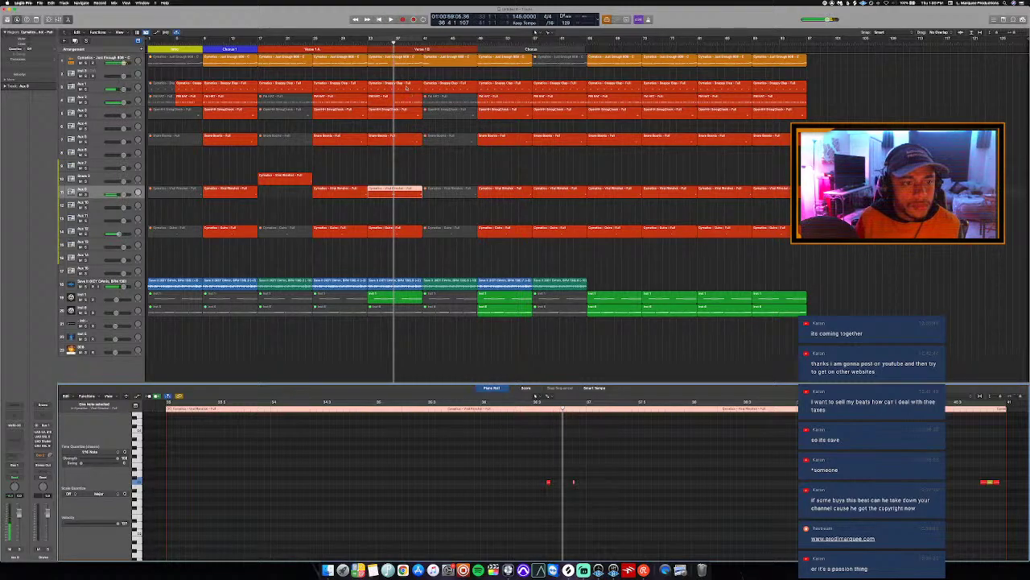
Add an extra clap note on beat 4 of bar 36 in the Snappy Clap region at bars 33–41.
left_click(407, 88)
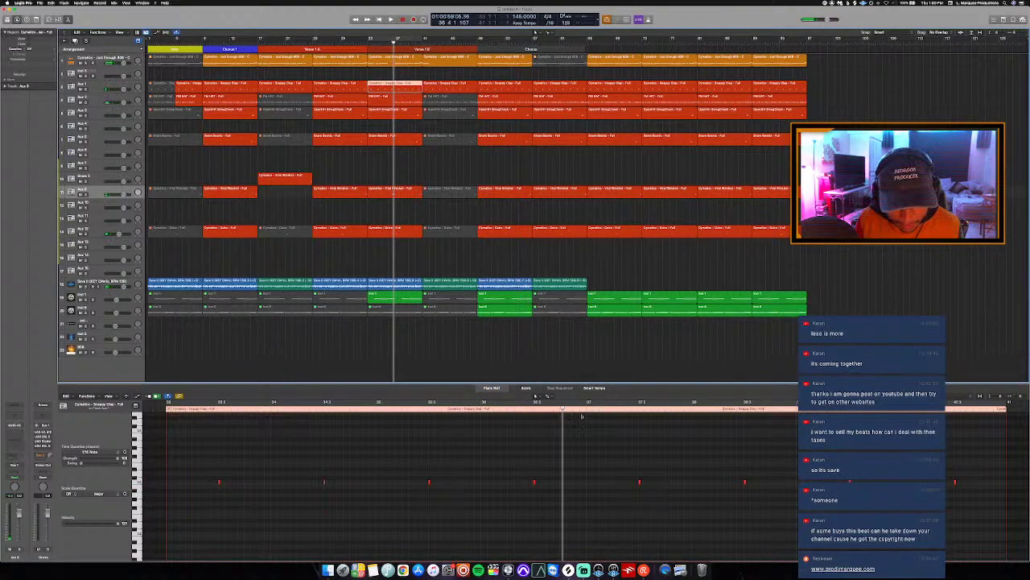
left_click(556, 448, "ctrl+alt")
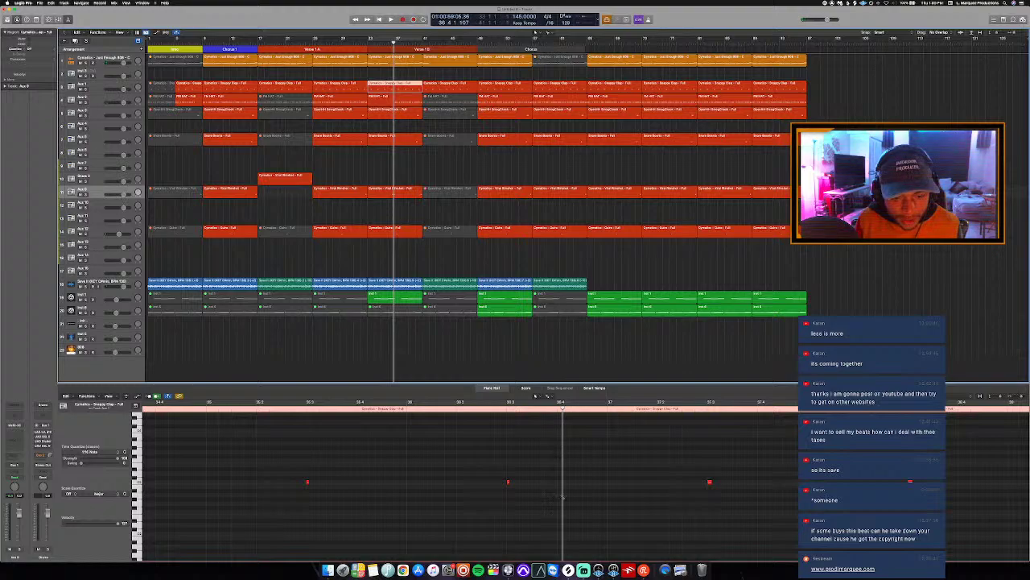
left_click(559, 482)
left_click(535, 442, "ctrl+alt")
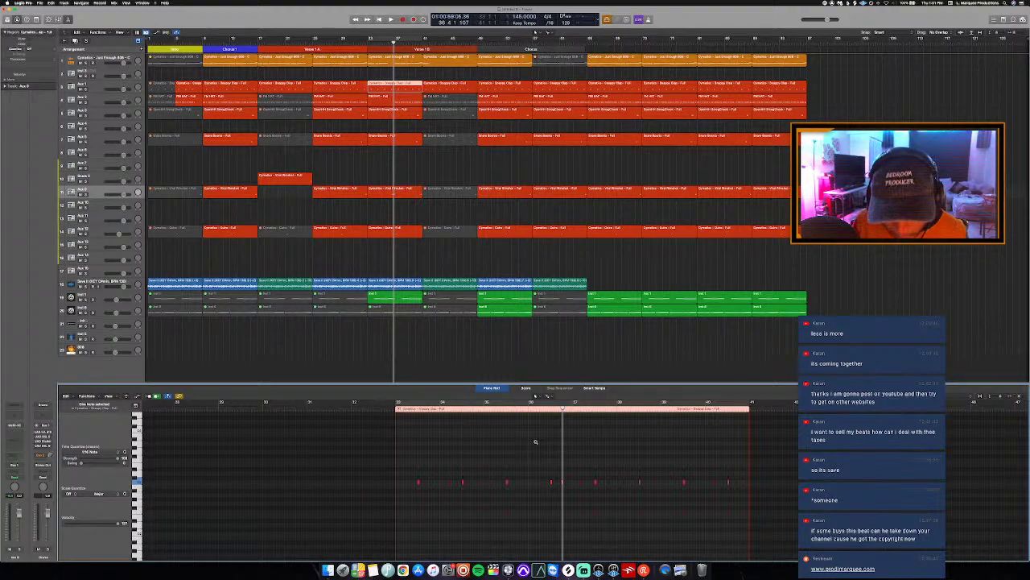
Colour the Chorus arrangement marker at bar 49 blue and shorten it to end at bar 57.
key("alt+c")
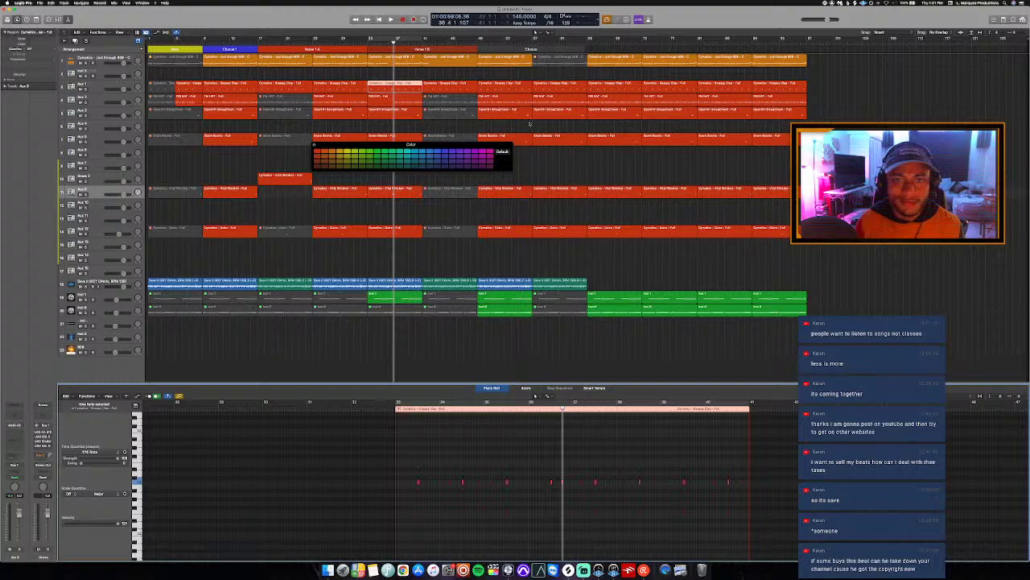
left_click(486, 126)
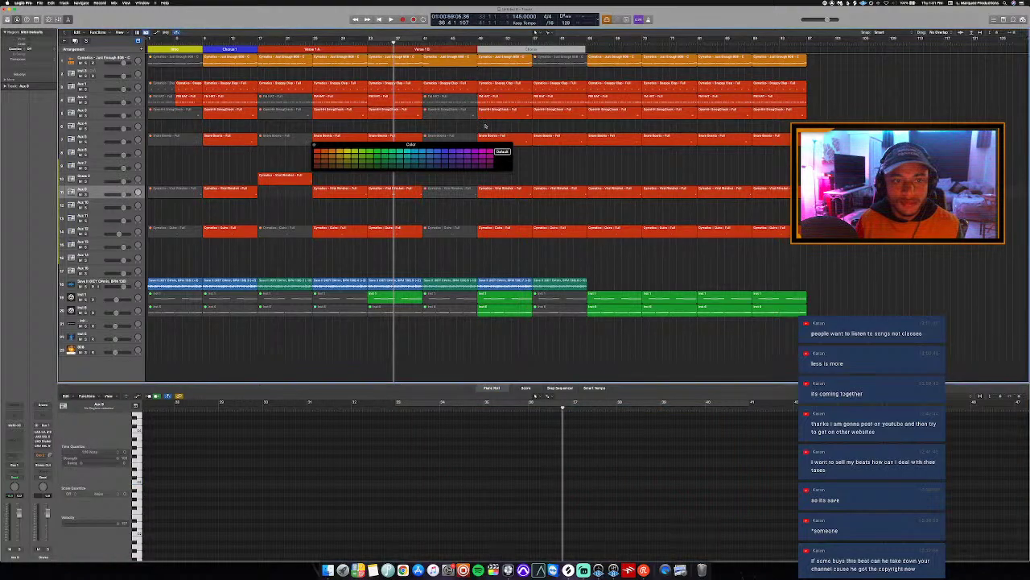
left_click(444, 151)
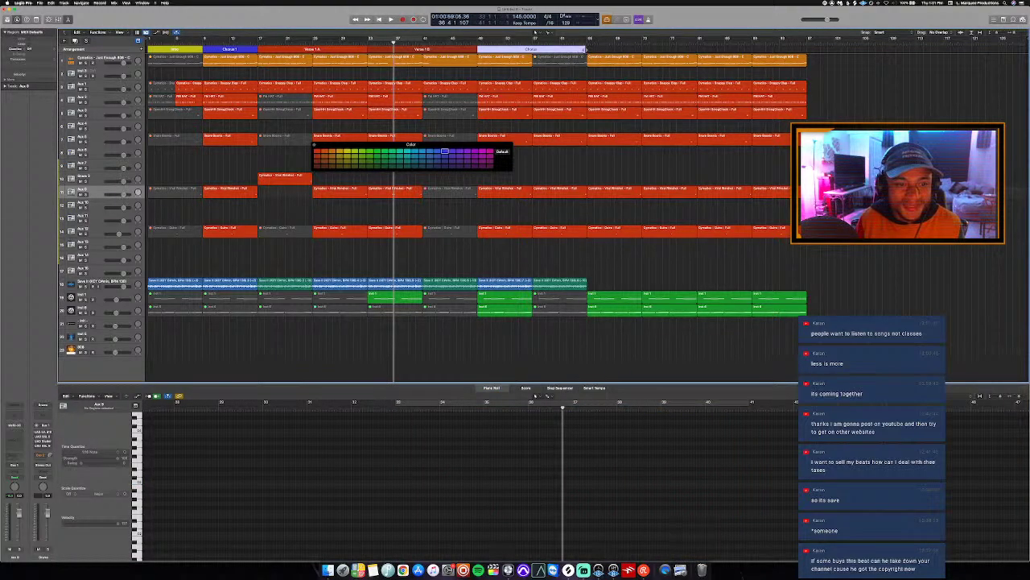
left_click_drag(584, 50, 530, 50)
Rename the Chorus marker at bars 49–57 as Chorus 2, close the colour palette and place the playhead at bar 32.
left_click(506, 50)
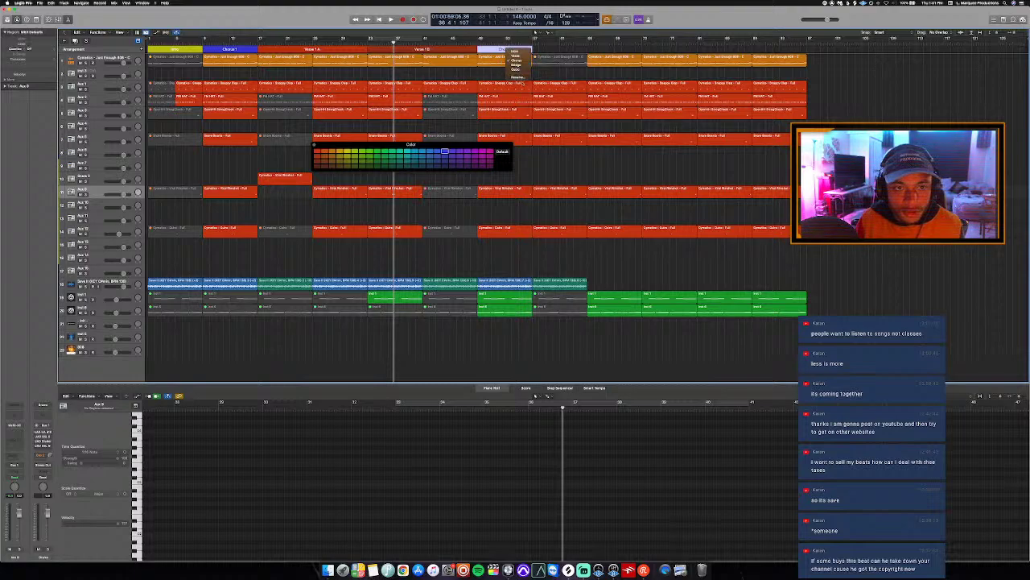
left_click(522, 79)
key("Right")
type("2")
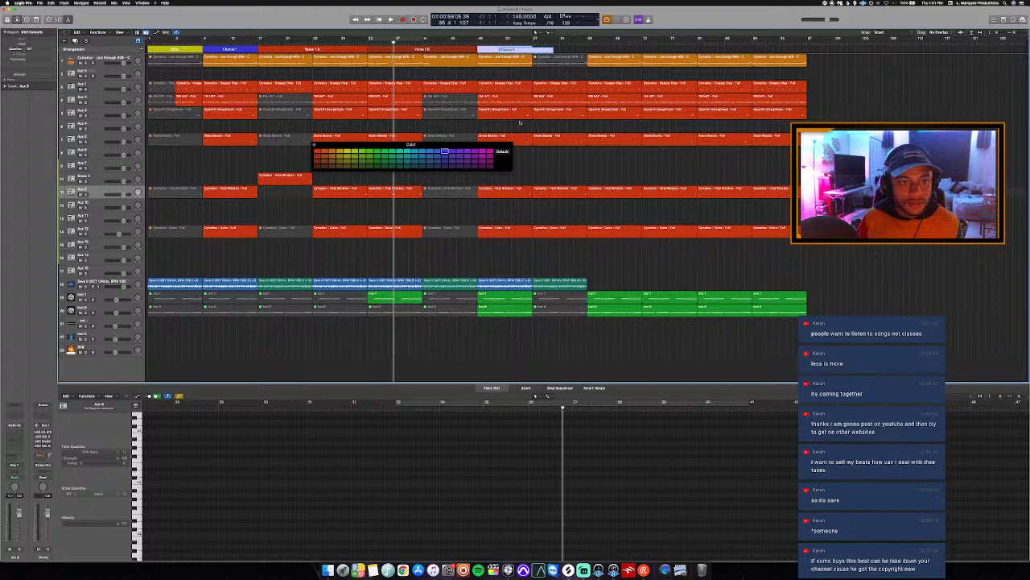
key("Return")
key("alt+c")
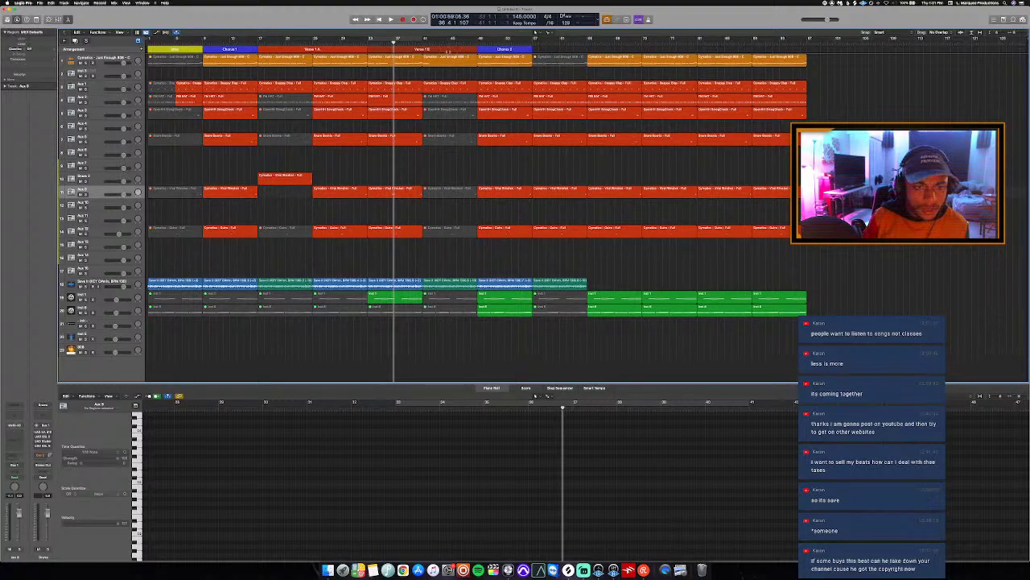
left_click(361, 43)
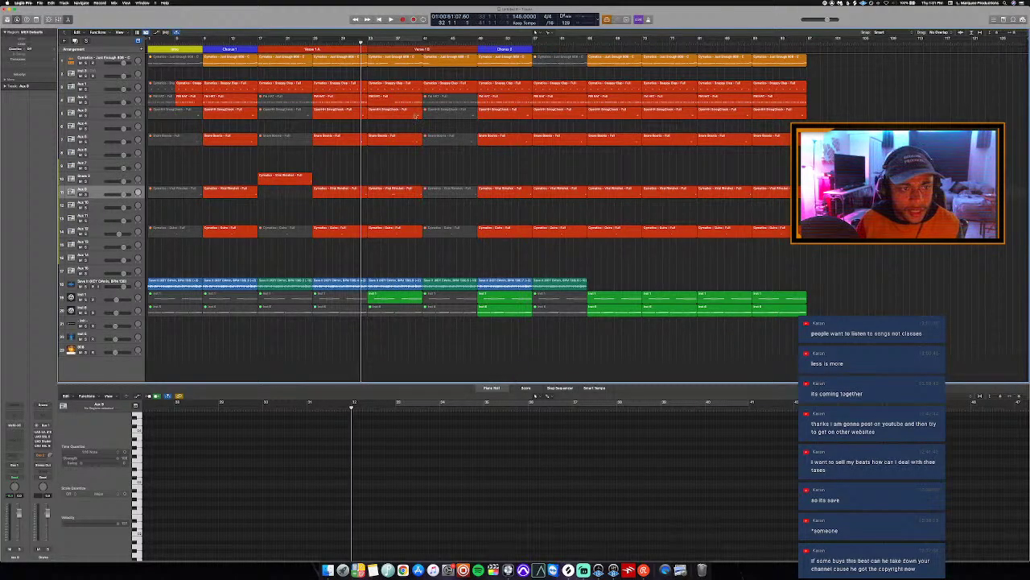
Close the piano roll and rename the sample loop's audio track as Loop.
key("e")
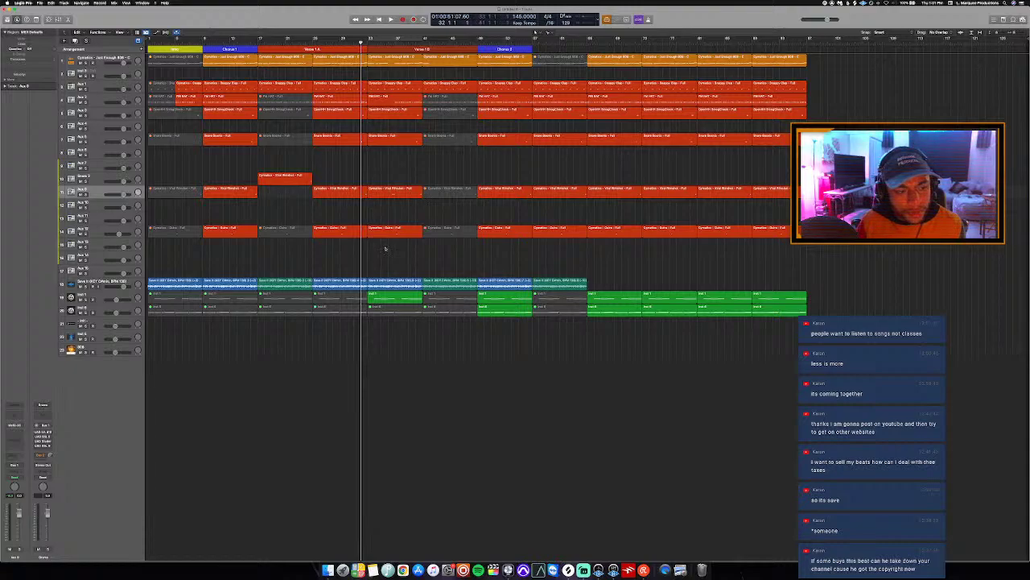
left_click(121, 278)
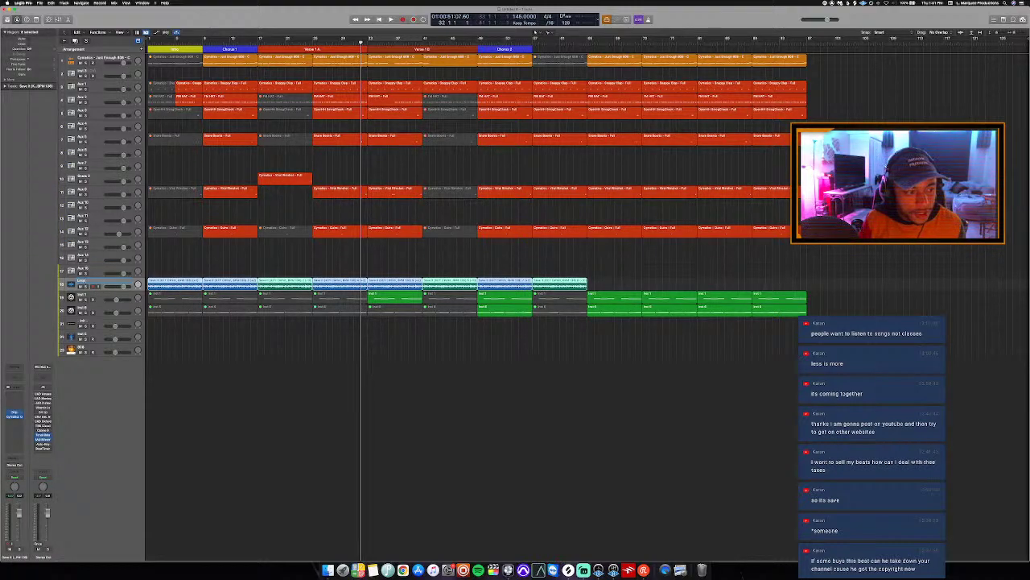
left_click(275, 271)
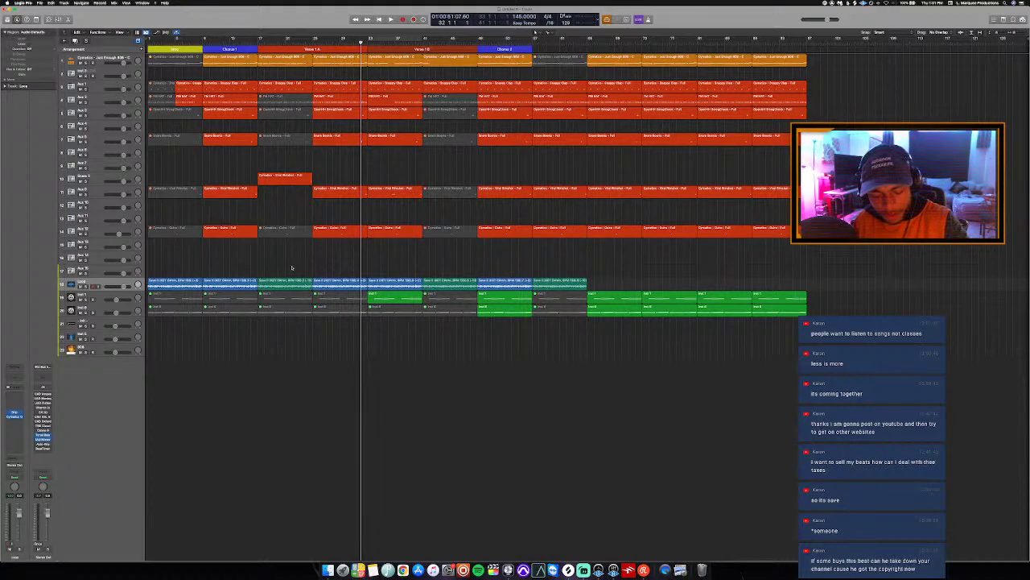
Play the arrangement from bar 32 and replay it from bar 36 to check the dropout.
key("space")
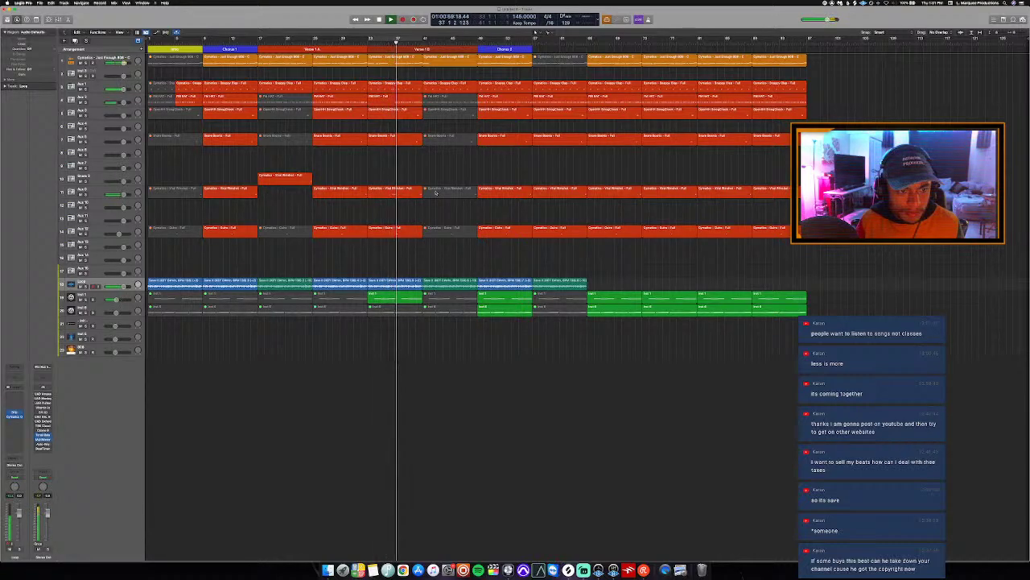
key("space")
left_click(389, 40)
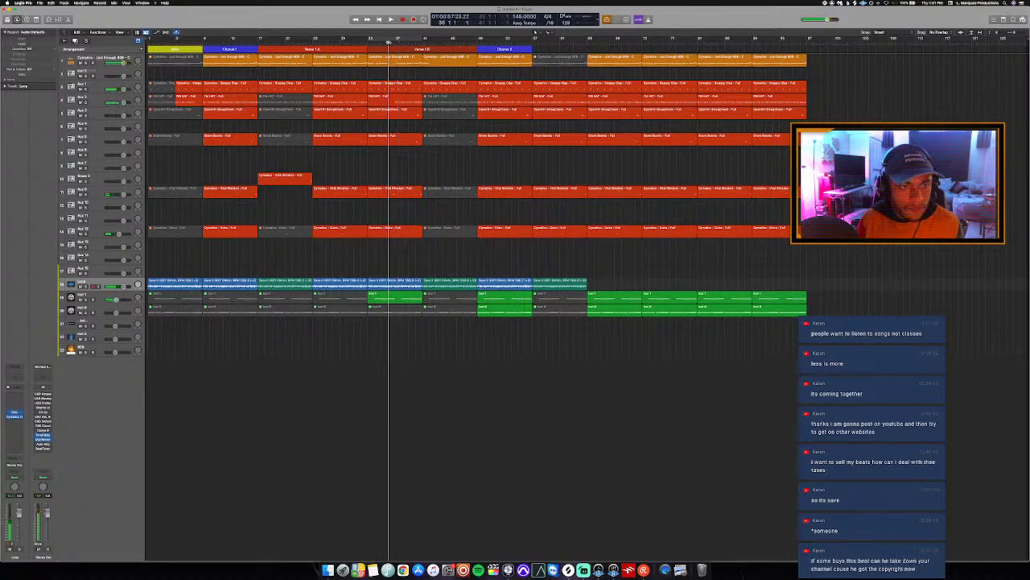
key("space")
Open the loop region at bars 33–41 in the audio editor and choose the Scissors tool as the editor's secondary tool.
left_click(398, 282)
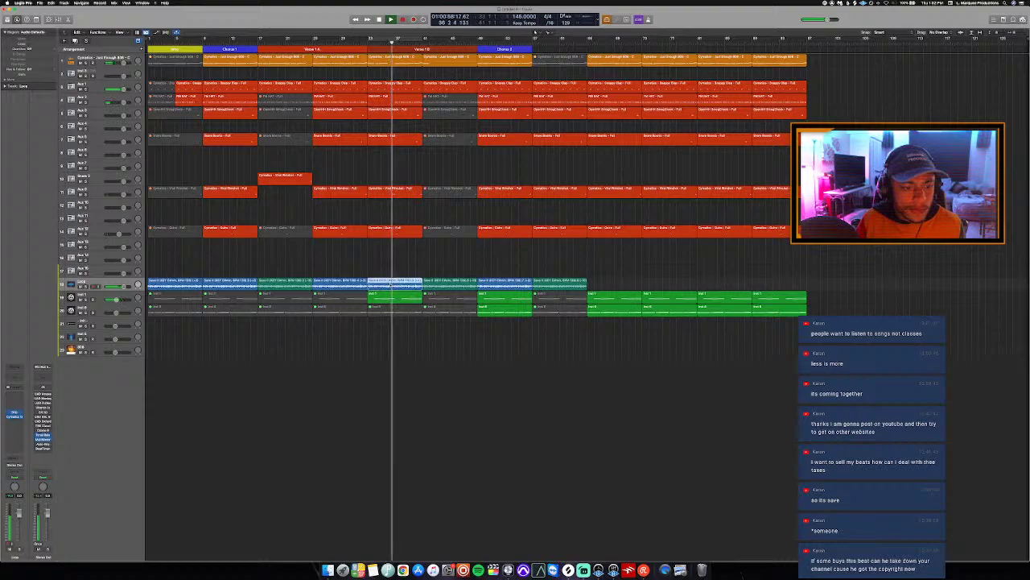
double_click(391, 284)
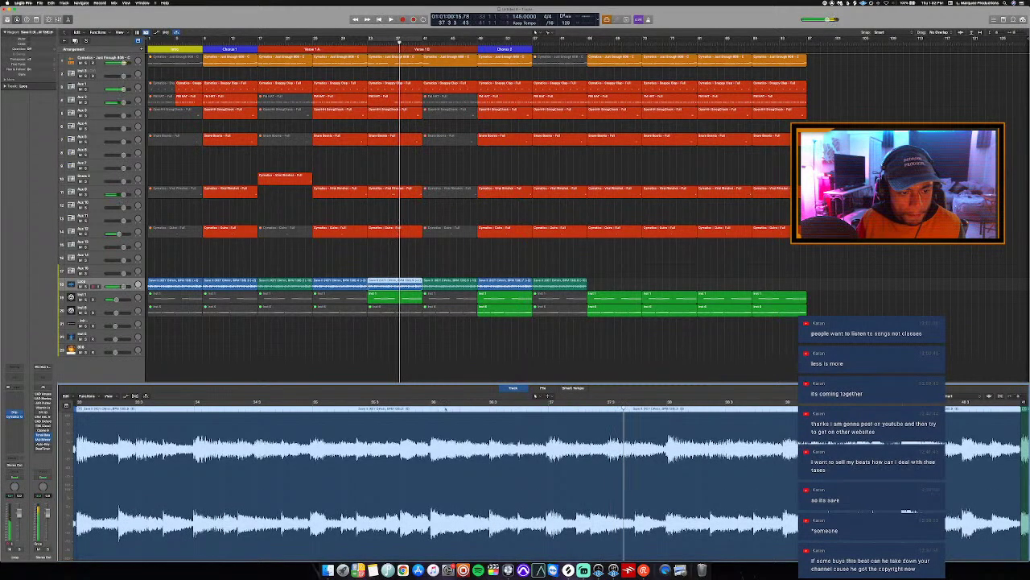
left_click(350, 416)
left_click(548, 397)
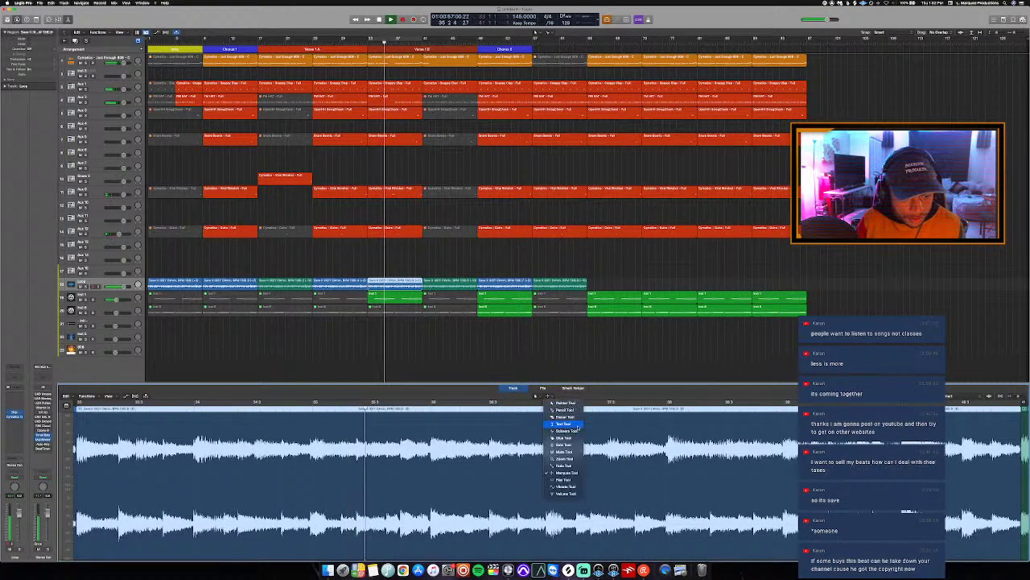
left_click(574, 431)
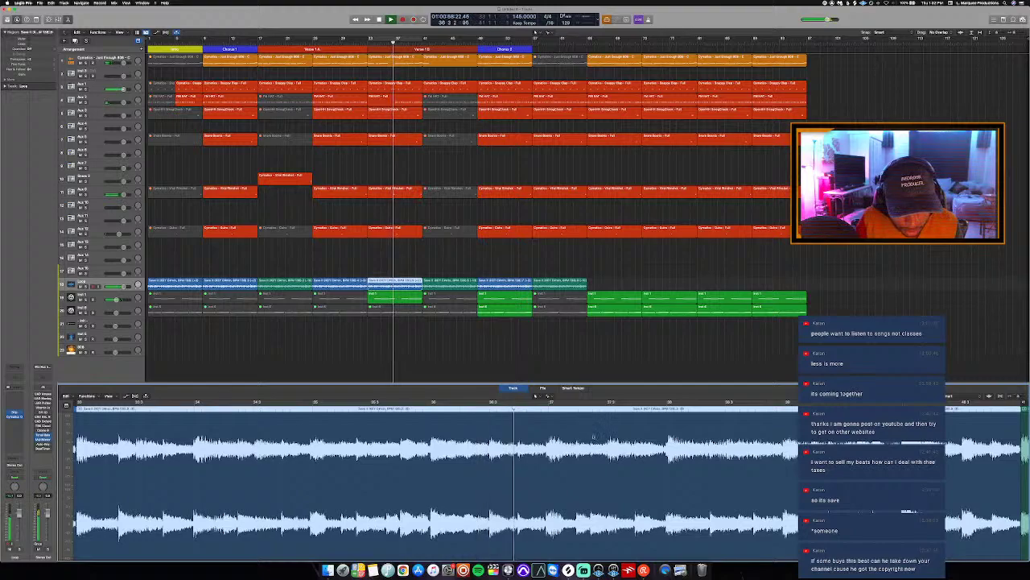
Split the loop region at beat 3 of bar 36 and at the start of bar 37.
key("space")
left_click(491, 407)
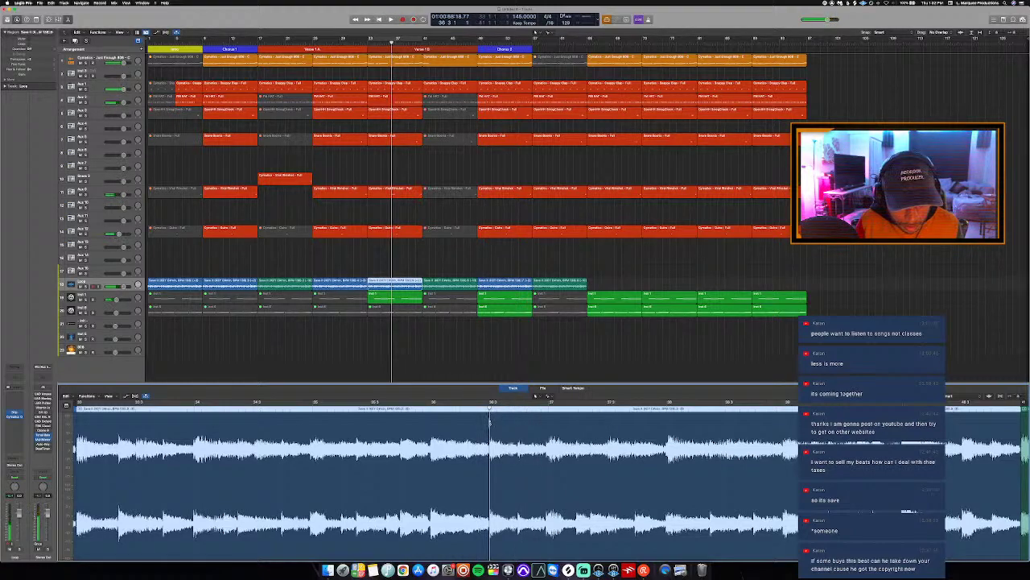
left_click(492, 423)
scroll(499, 422, "up", 3)
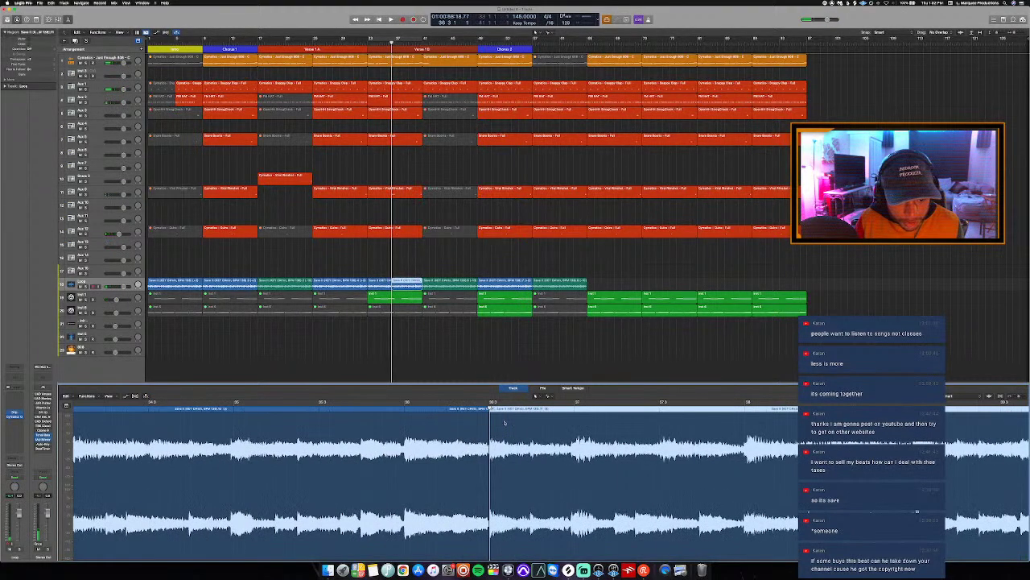
left_click(594, 409)
left_click(595, 416)
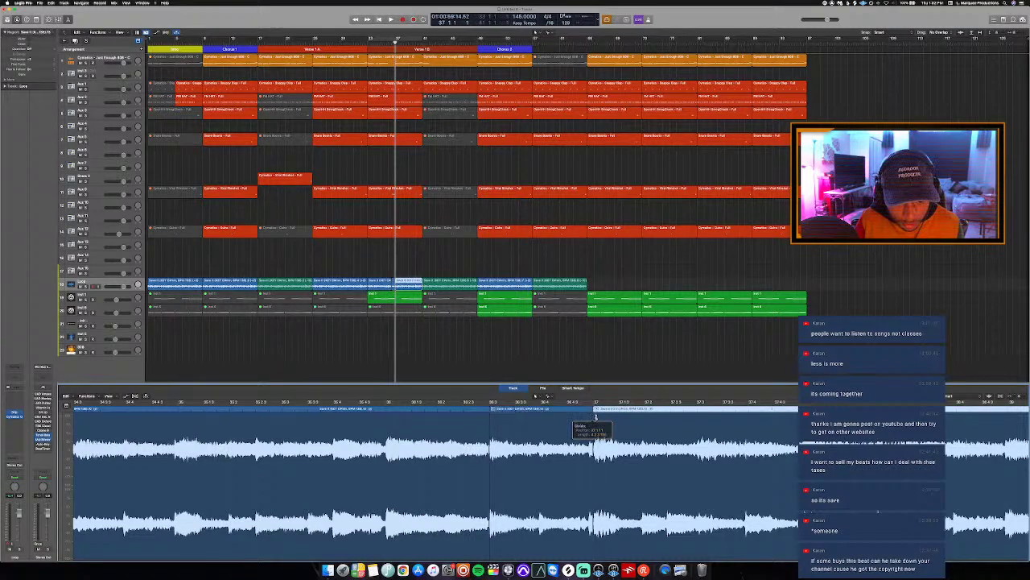
Split the half-bar slice at beat 4 of bar 36 and repeat the beat 3 slice over beat 4.
left_click(542, 410)
left_click(541, 417)
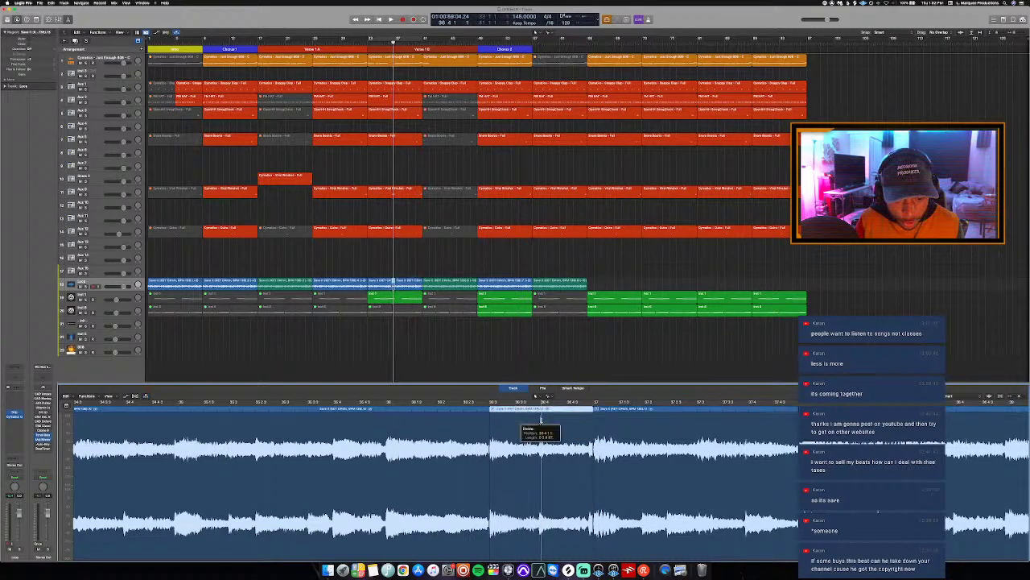
key("super+r")
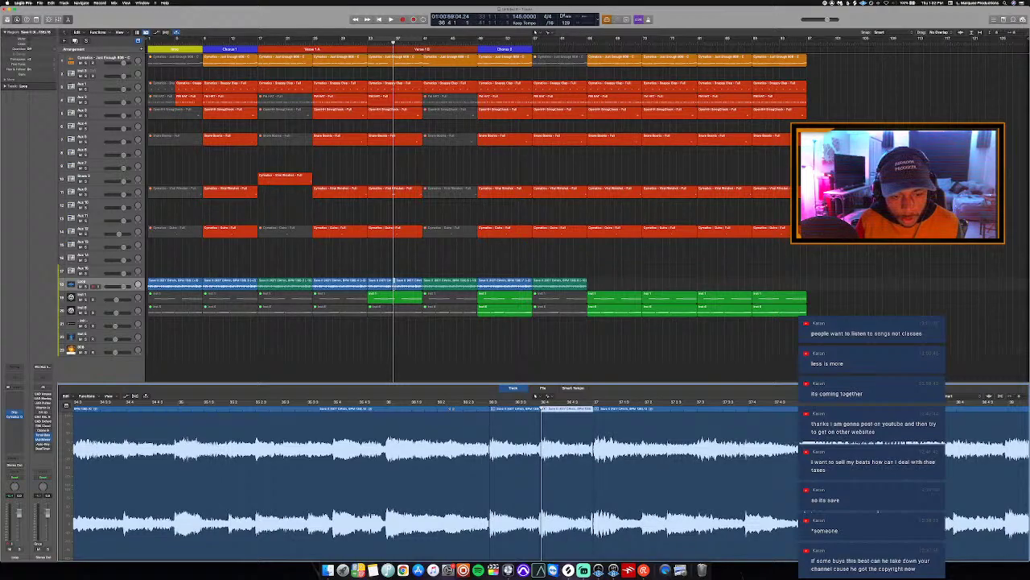
Play the edited loop from bar 36, replay the passage from bar 35, and close the audio editor.
scroll(452, 409, "down", 2)
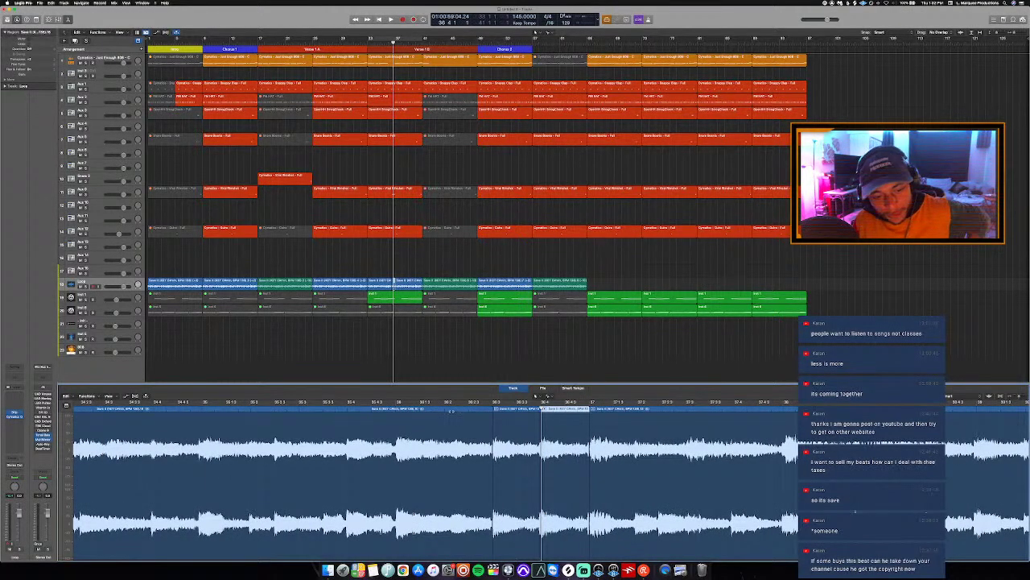
left_click(395, 405)
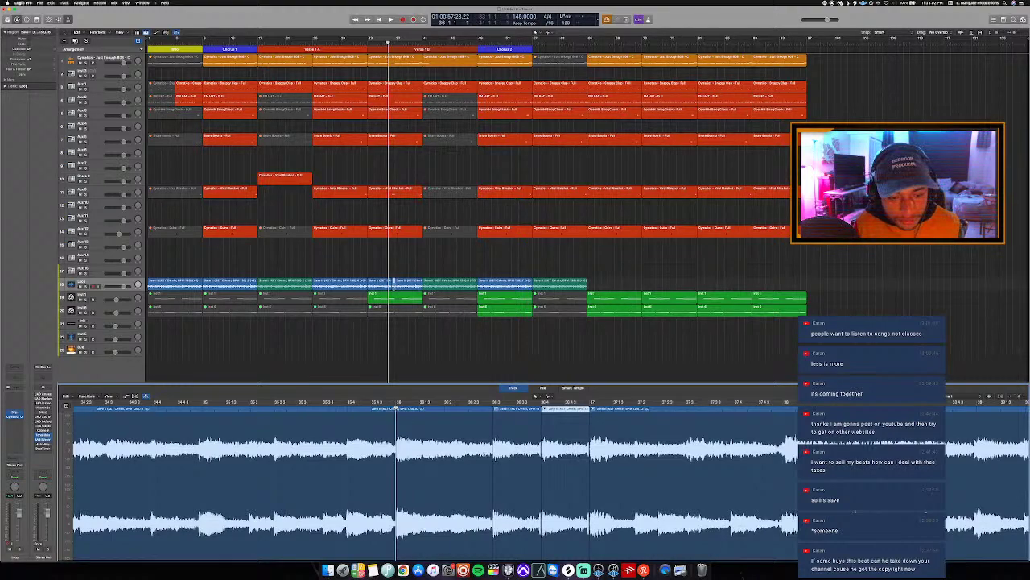
key("space")
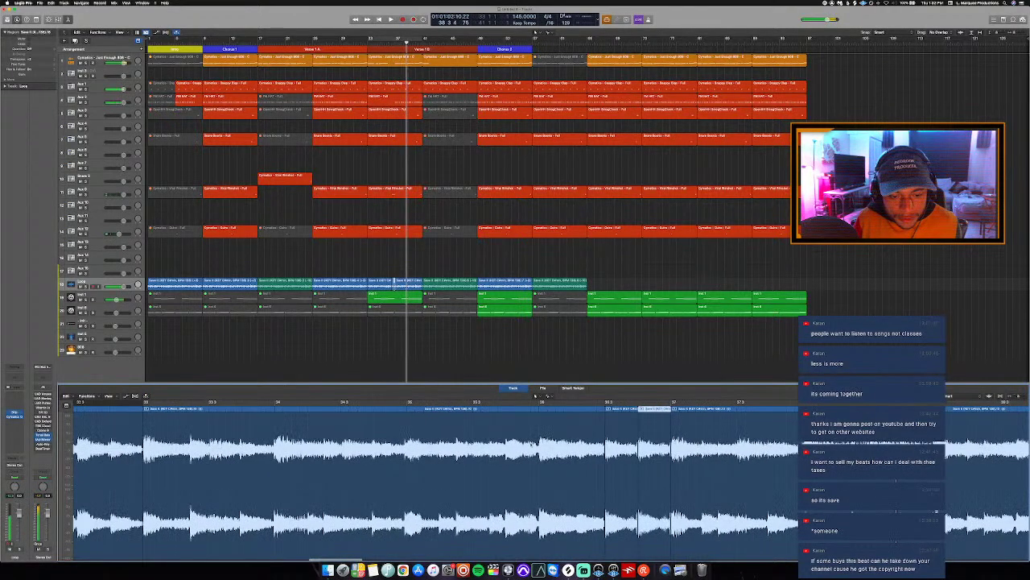
key("space")
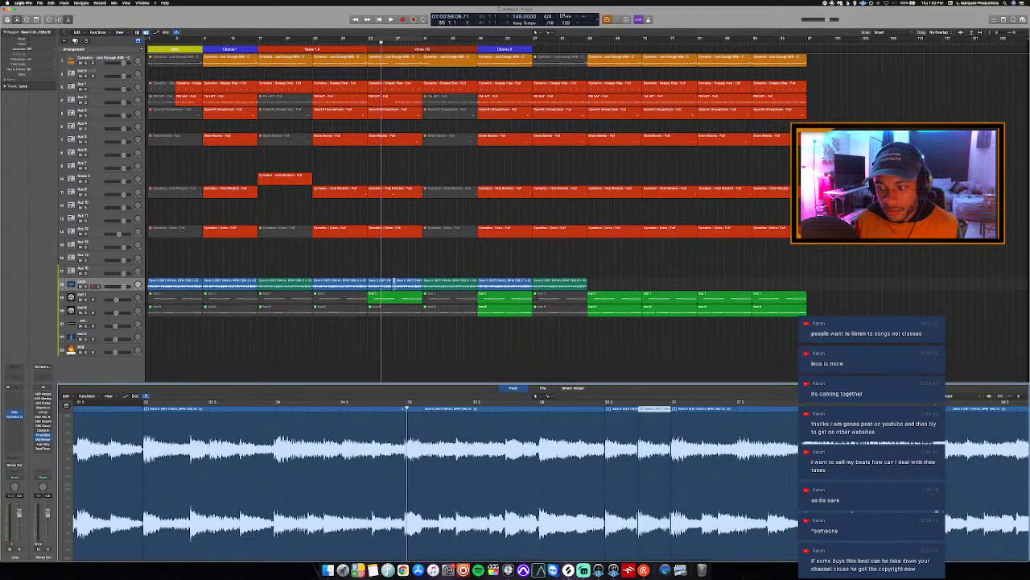
key("space")
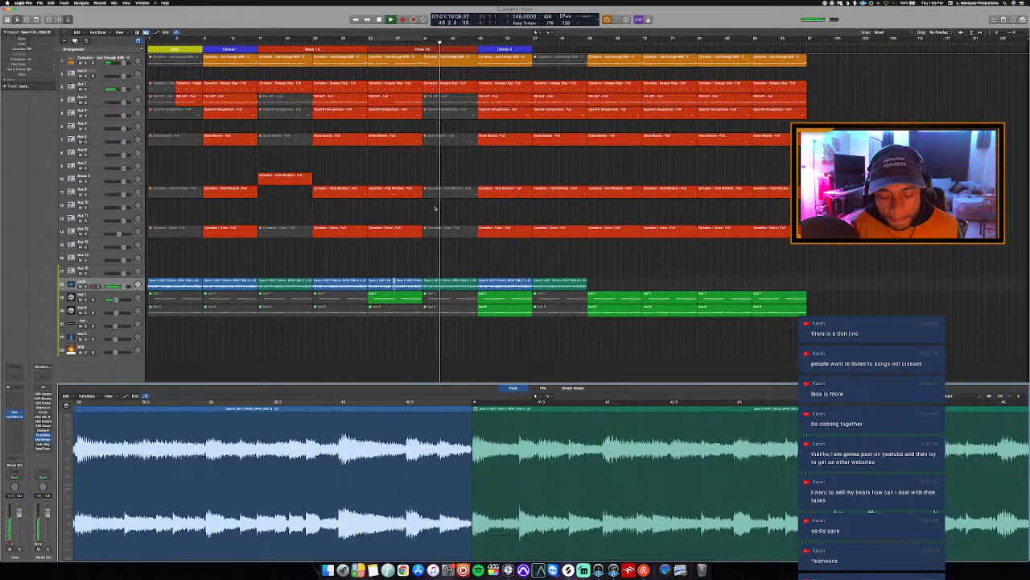
key("e")
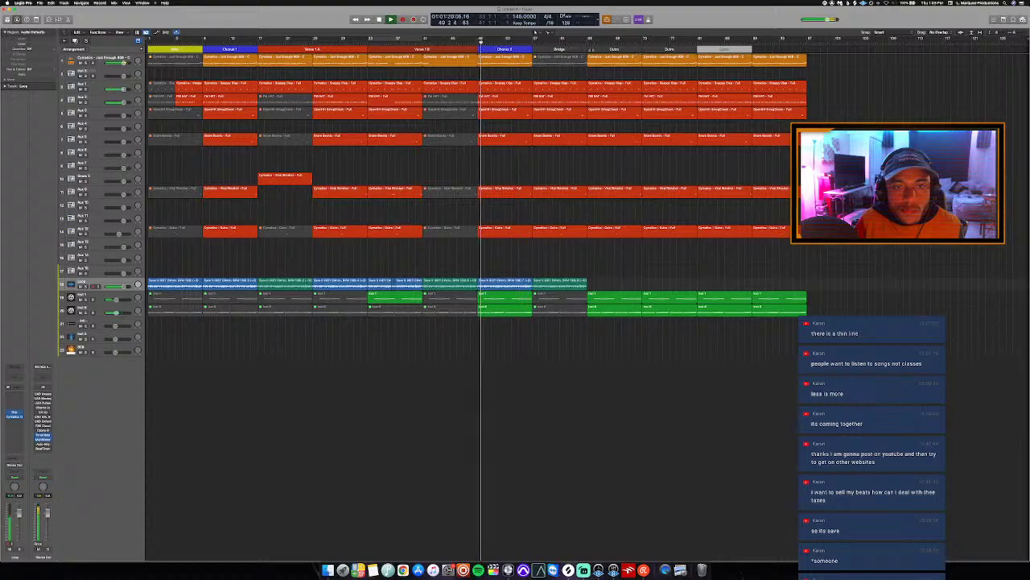
Extend the Bridge arrangement marker at bar 57 to end at bar 73 and rename it Verse 2 A.
left_click_drag(588, 50, 642, 51)
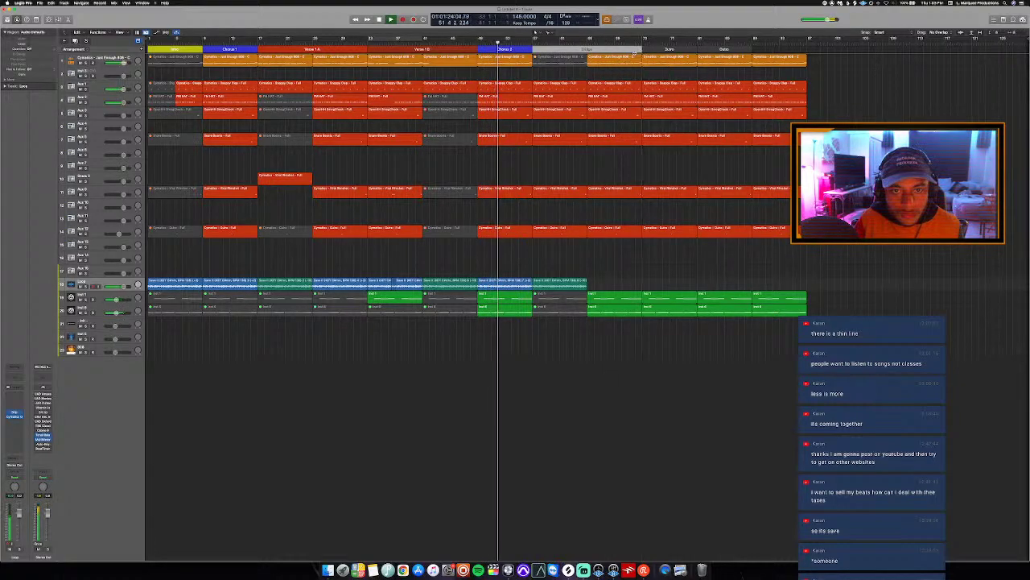
left_click(593, 50)
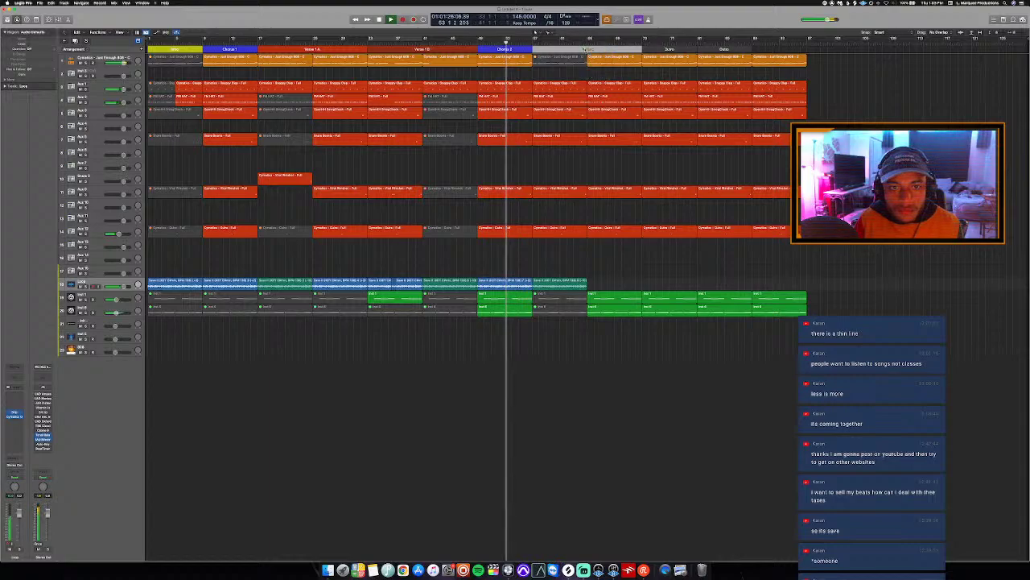
left_click(598, 77)
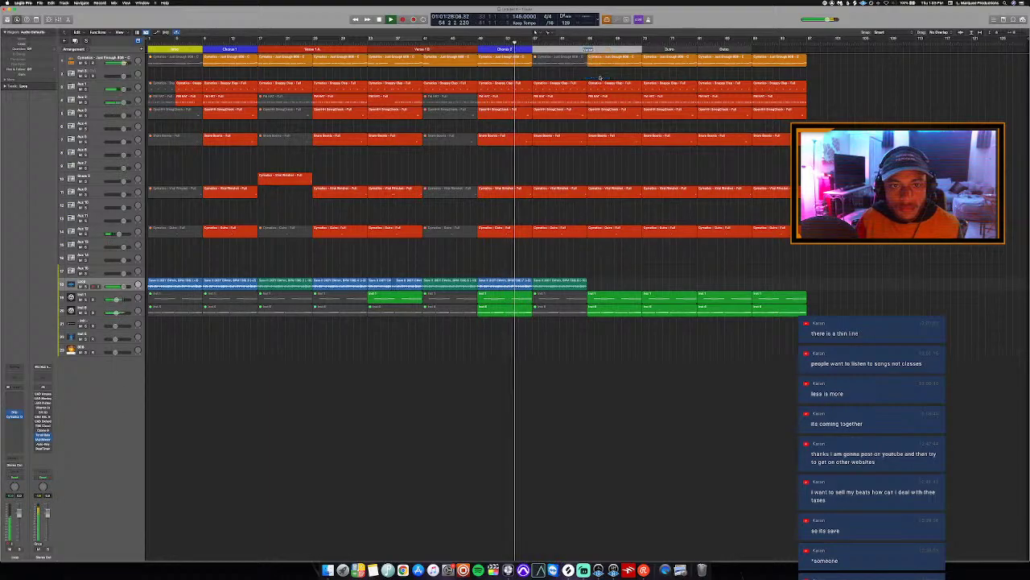
type("Verse 2 A")
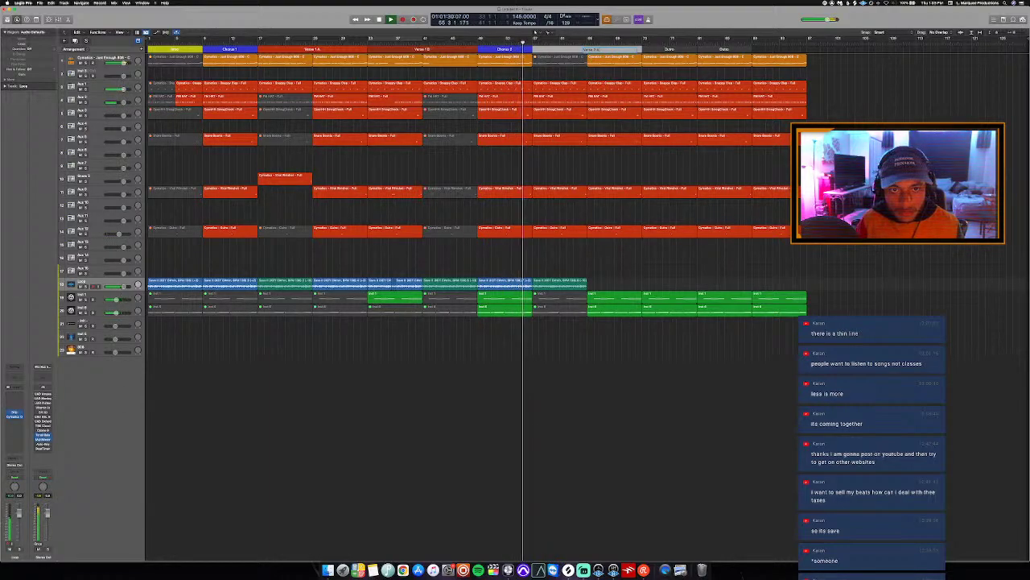
key("Return")
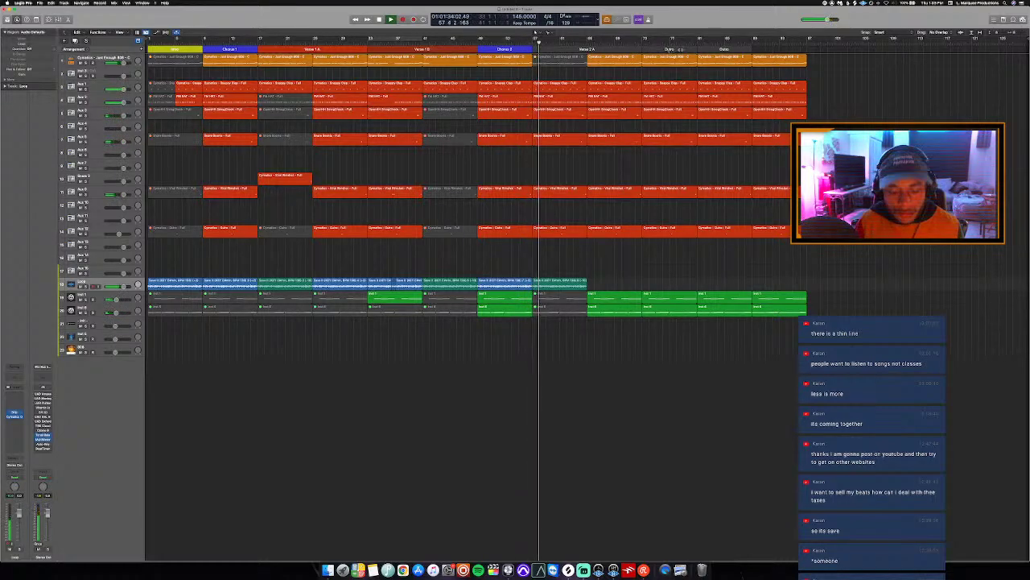
Stop playback, mute the hi-hat region at bars 57–65 and place the playhead at bar 56.
key("space")
left_click(564, 97)
key("ctrl+m")
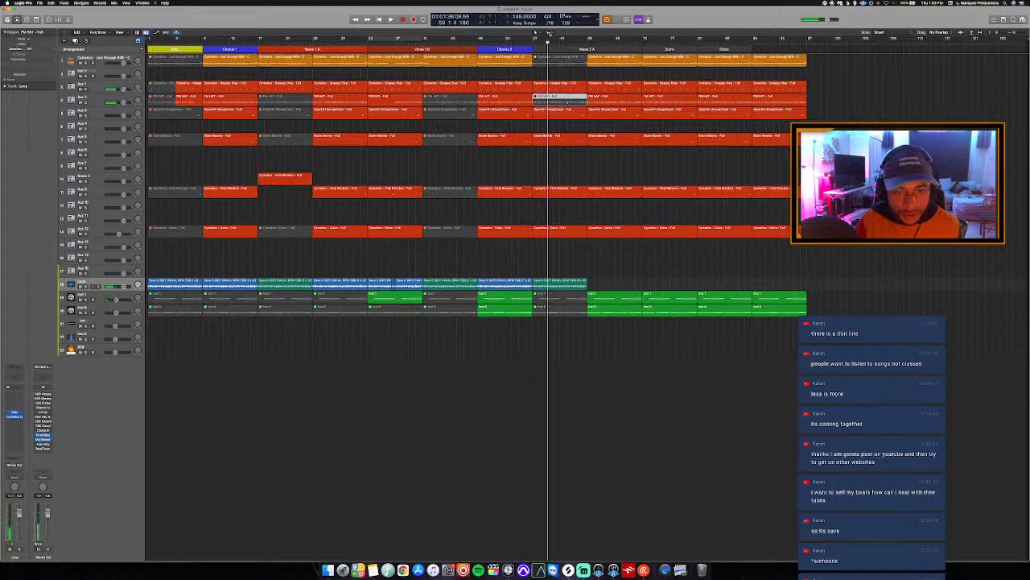
left_click(528, 40)
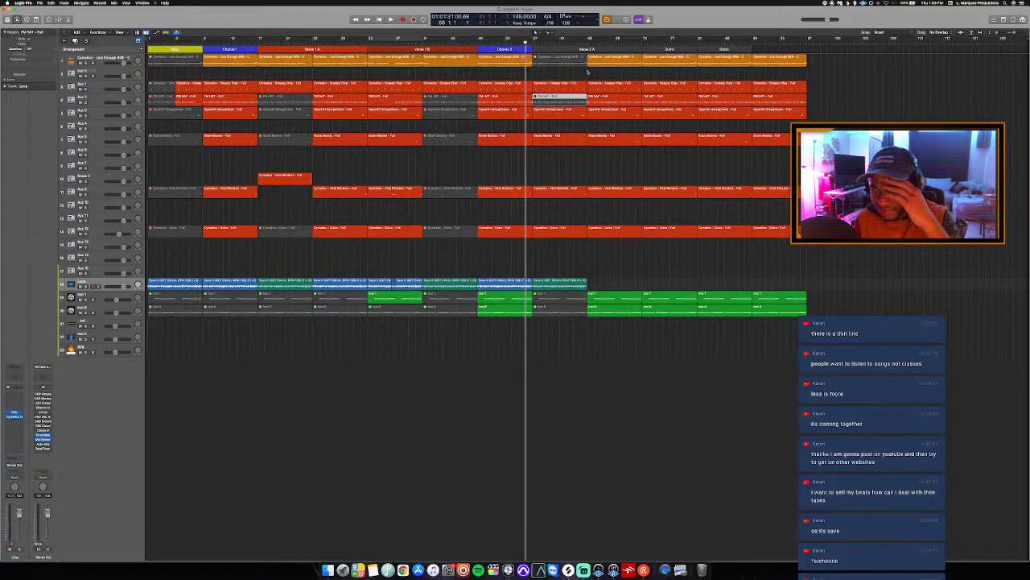
Colour the Verse 2 A arrangement marker red.
key("alt+c")
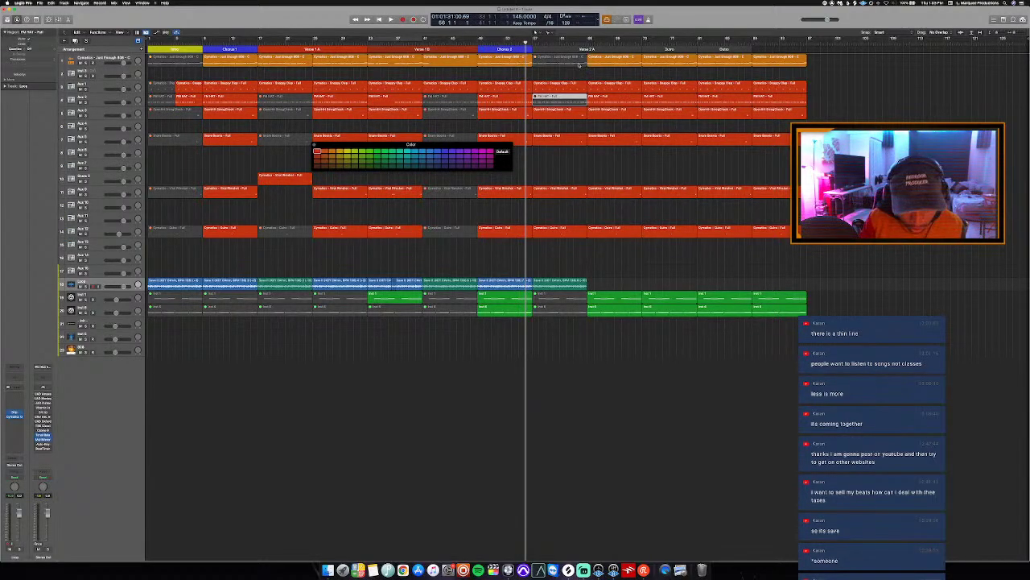
left_click(566, 49)
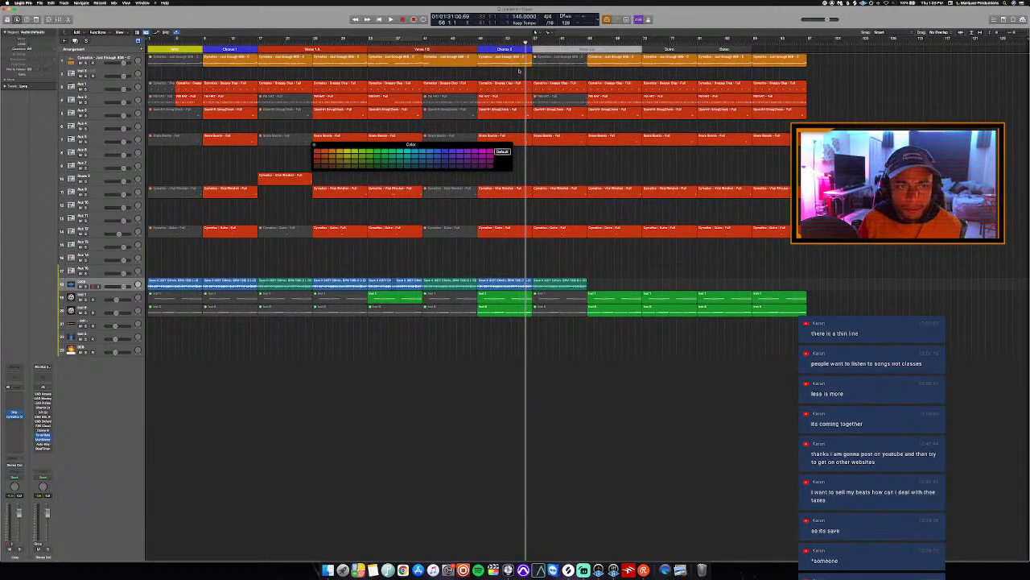
left_click(316, 156)
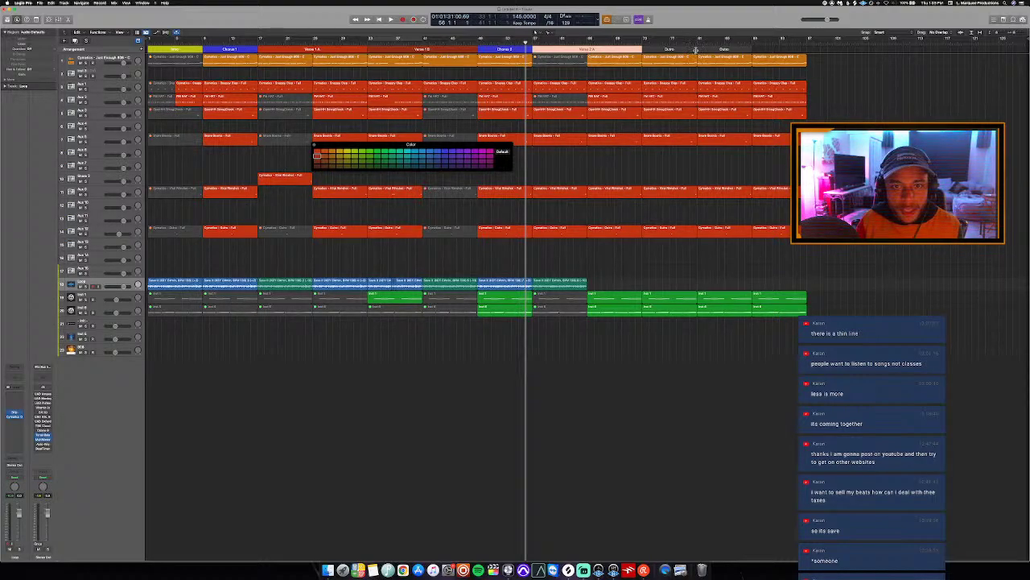
Extend the Outro arrangement marker at bar 73 to end at bar 89 and rename it Verse 2 B.
left_click_drag(696, 50, 752, 50)
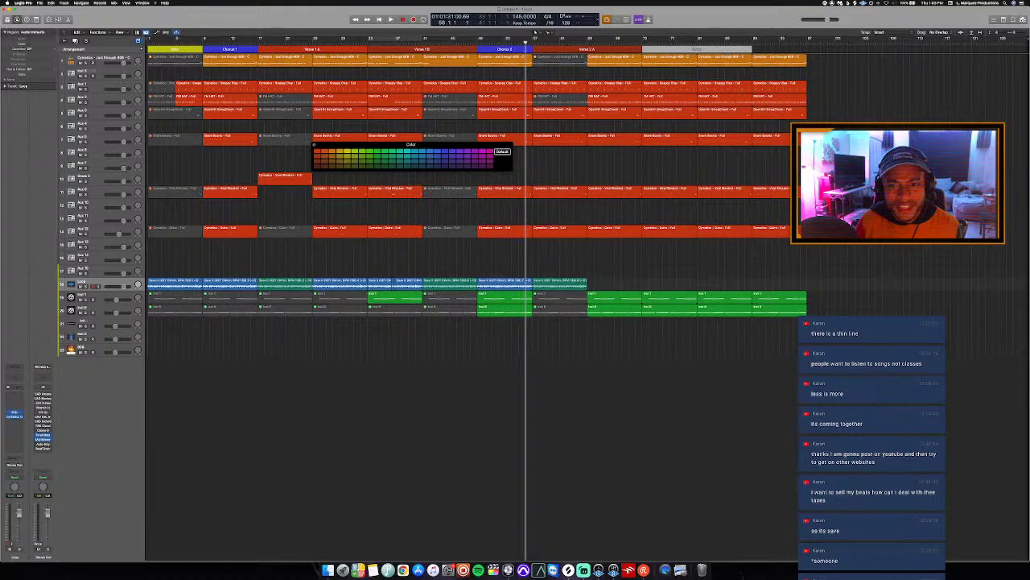
left_click(697, 50)
left_click(706, 55)
left_click(697, 50)
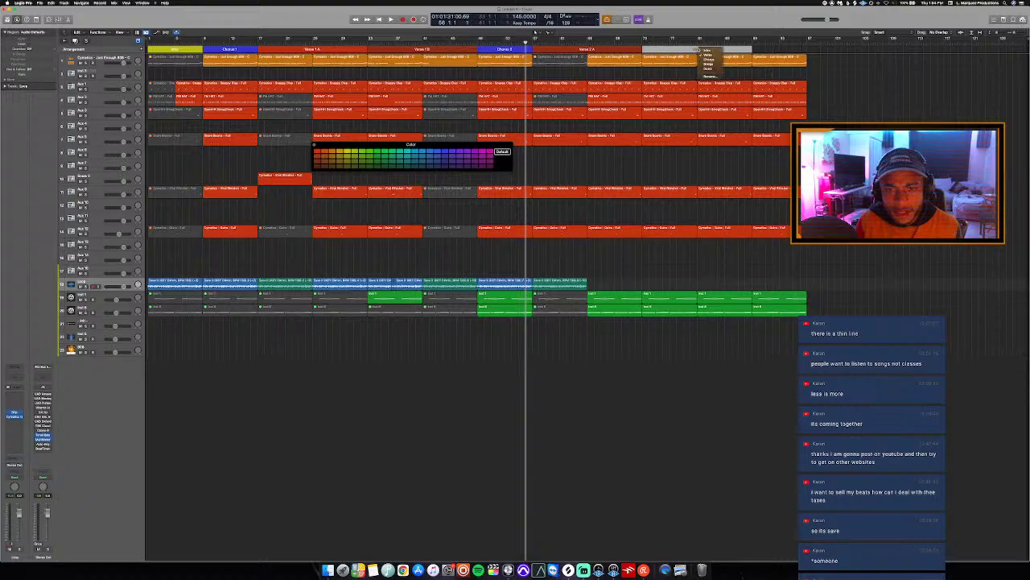
left_click(709, 76)
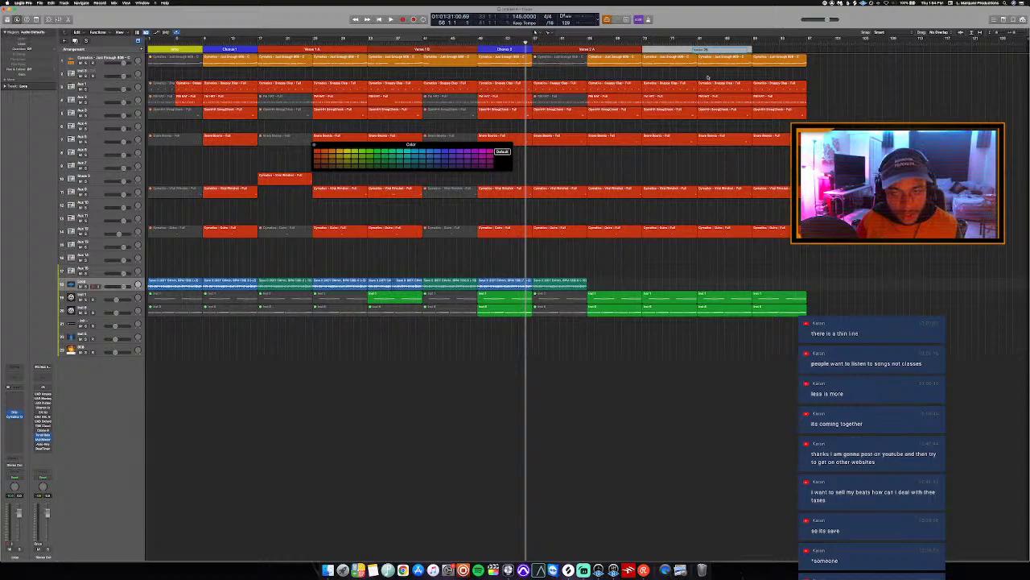
key("Return")
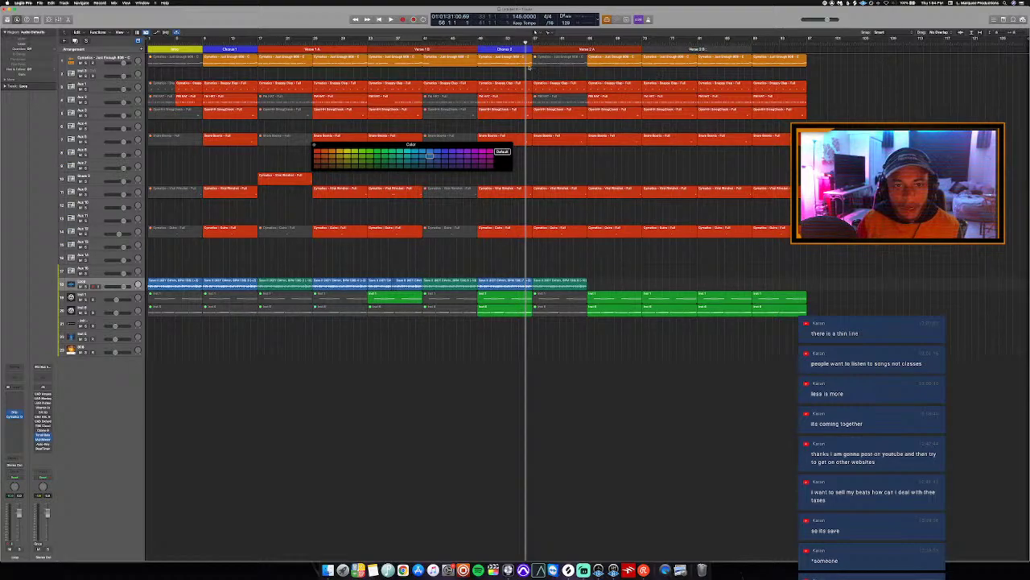
left_click(331, 152)
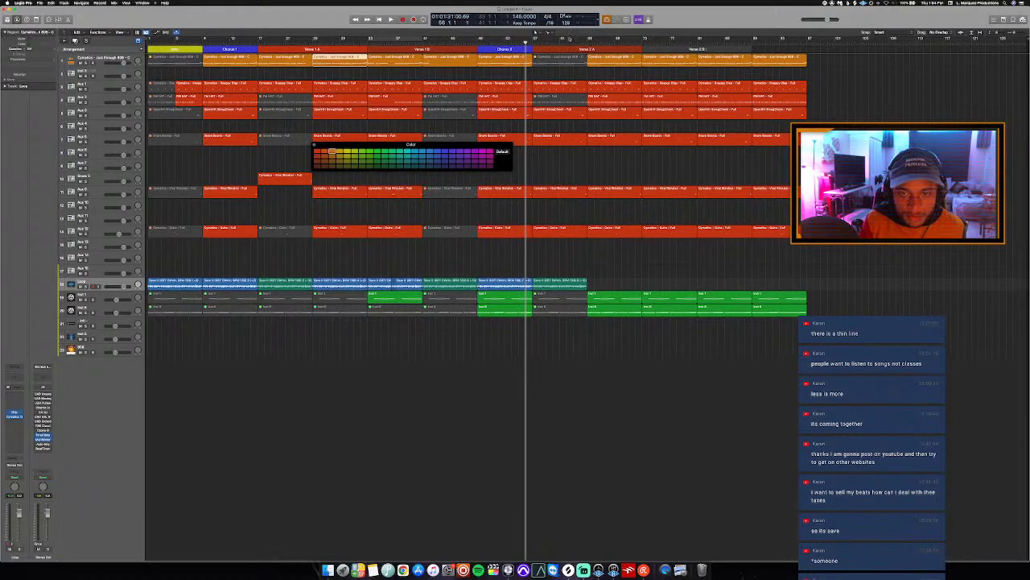
Colour the Verse 2 B arrangement marker a darker red than the Verse 2 A marker.
left_click(560, 48)
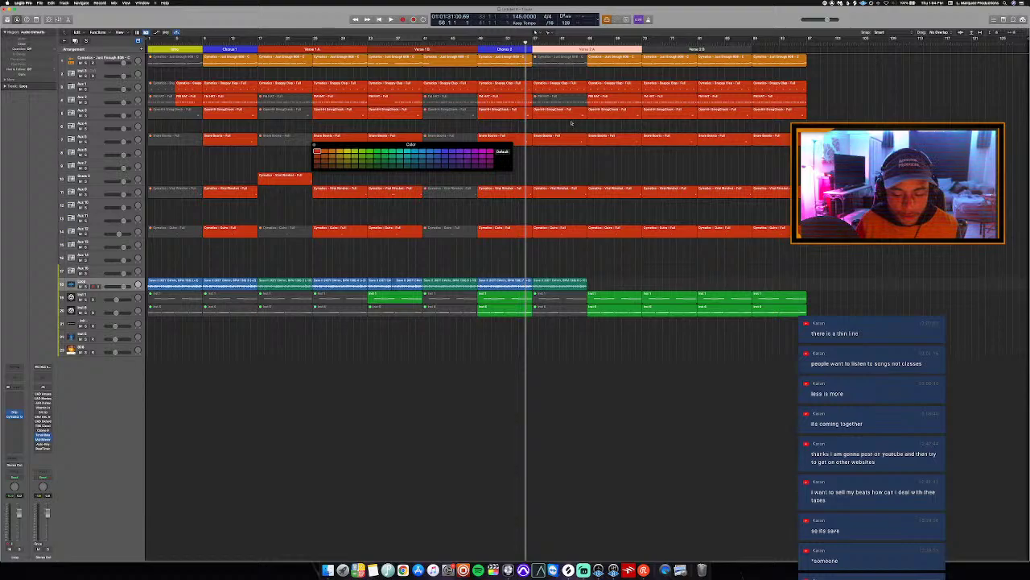
left_click(661, 49)
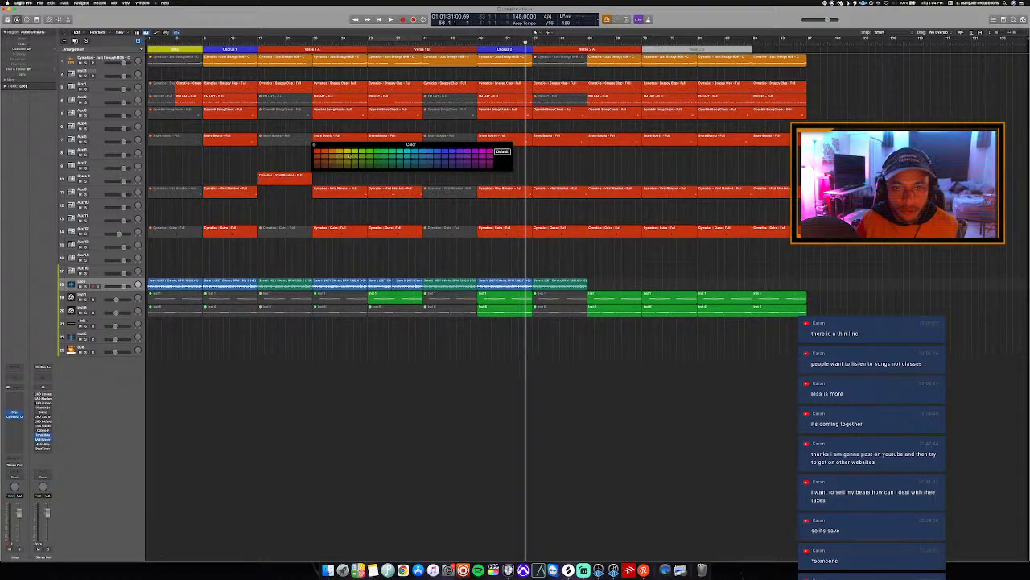
left_click(317, 157)
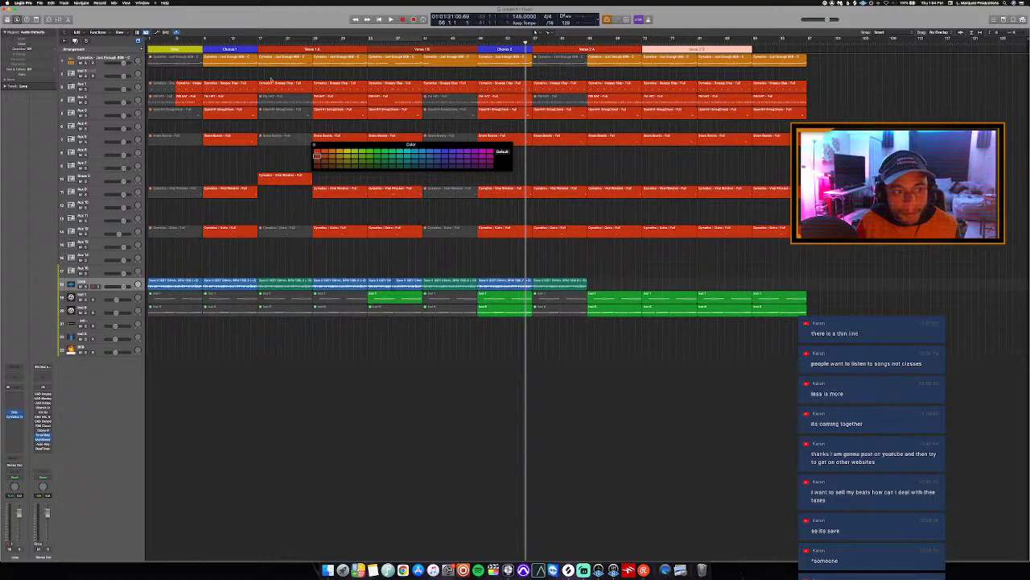
Colour the Chorus arrangement marker at bar 89 blue and rename it Chorus 3.
left_click(777, 49)
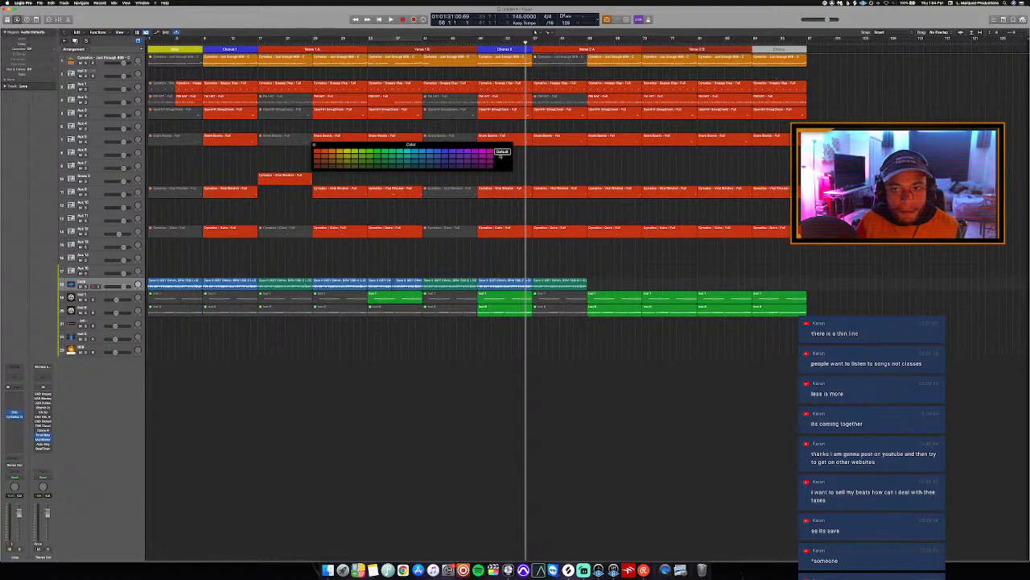
left_click(448, 151)
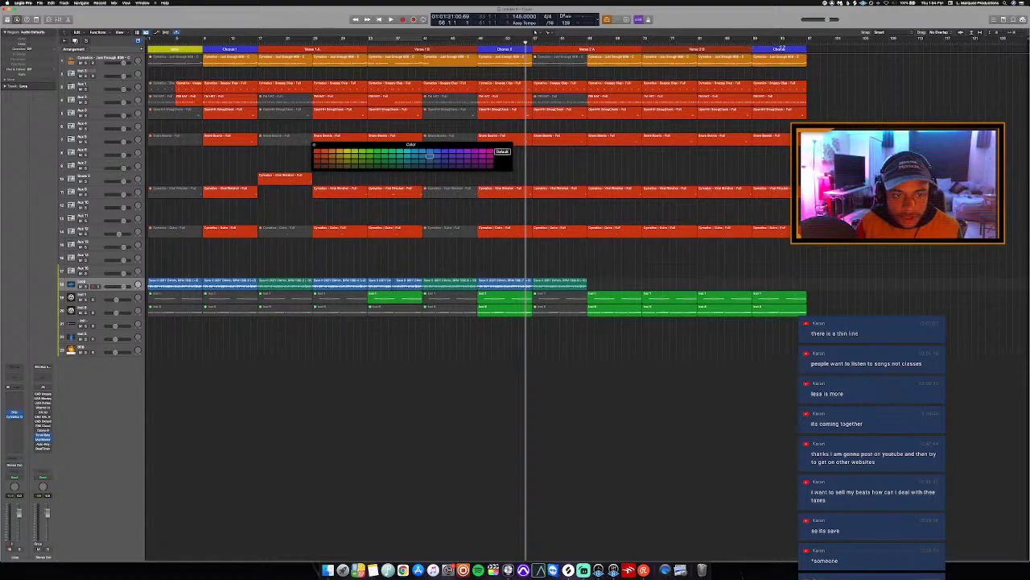
left_click(781, 50)
left_click(795, 77)
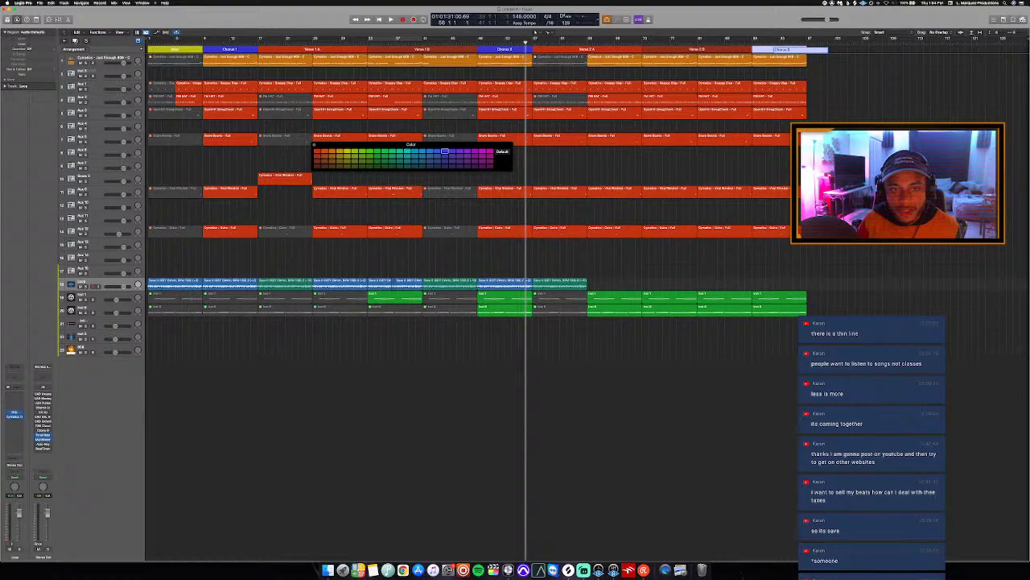
key("Return")
Start playback and copy the blue loop region from bar 25 to bar 65 on the loop track.
key("space")
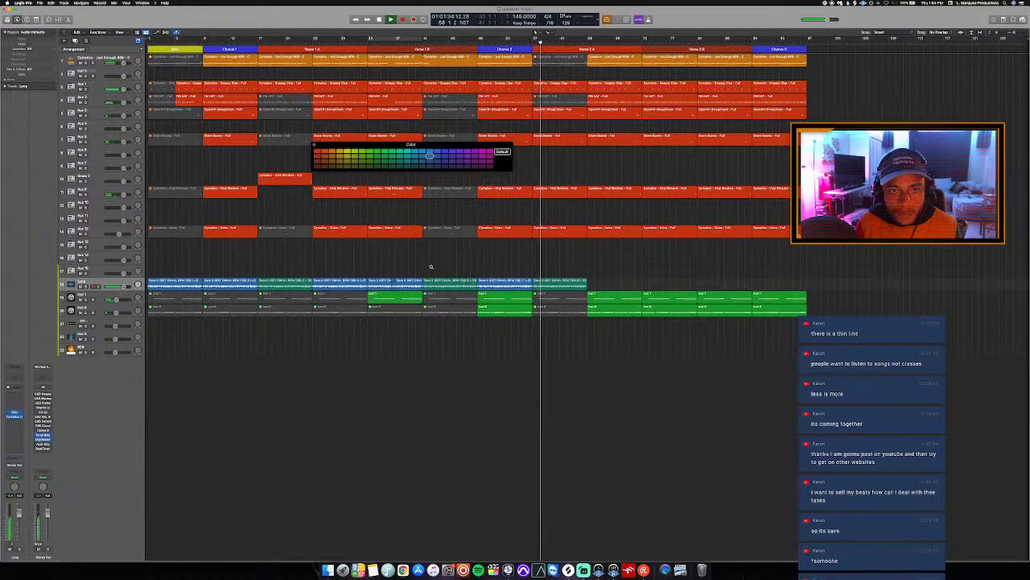
scroll(432, 267, "up", 1)
scroll(432, 268, "down", 1)
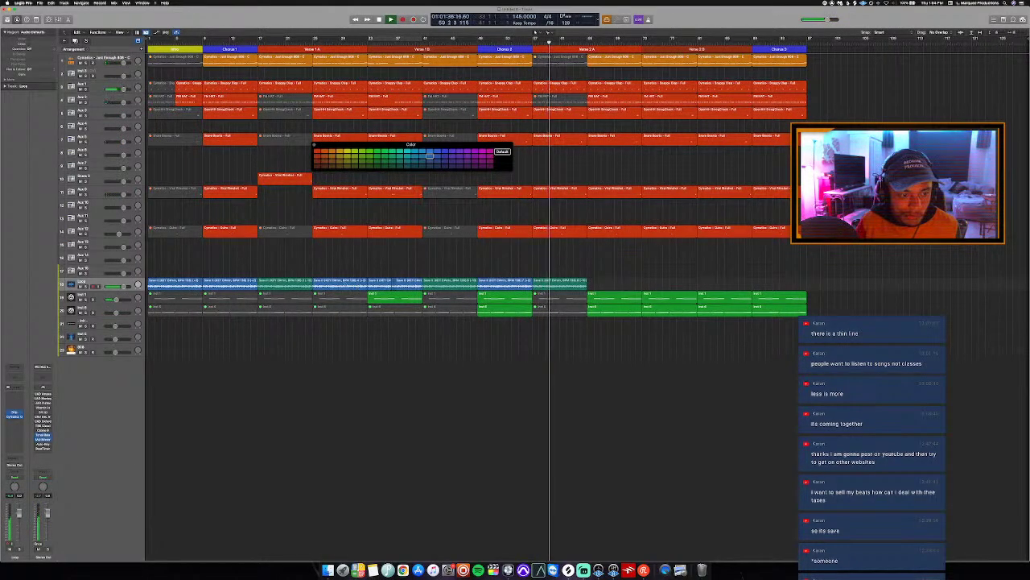
left_click(323, 283)
left_click_drag(323, 283, 599, 288)
Mute the rimshot, guiro, snare and open-hat regions at bars 57–65.
left_click_drag(560, 244, 558, 182)
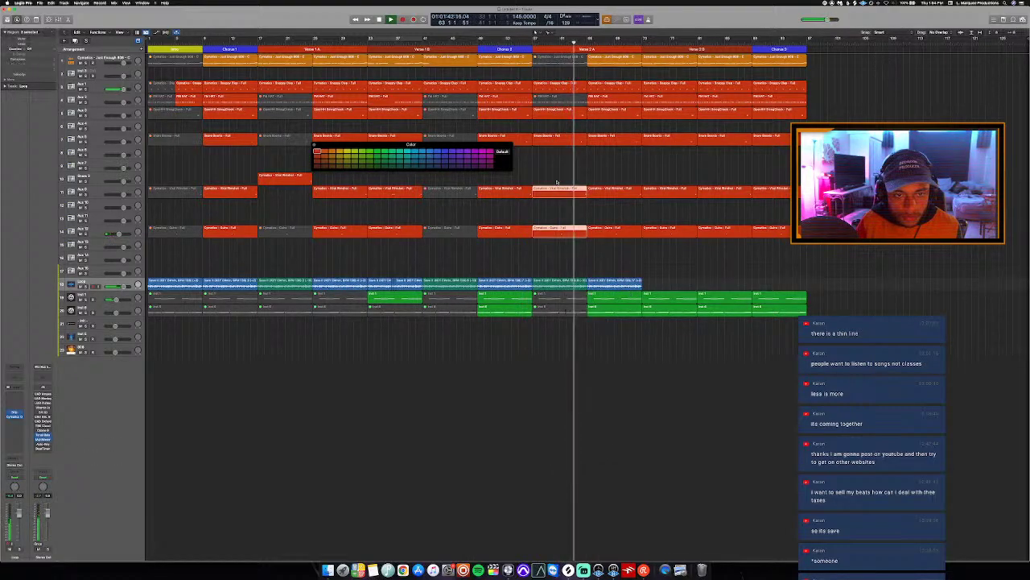
key("ctrl+m")
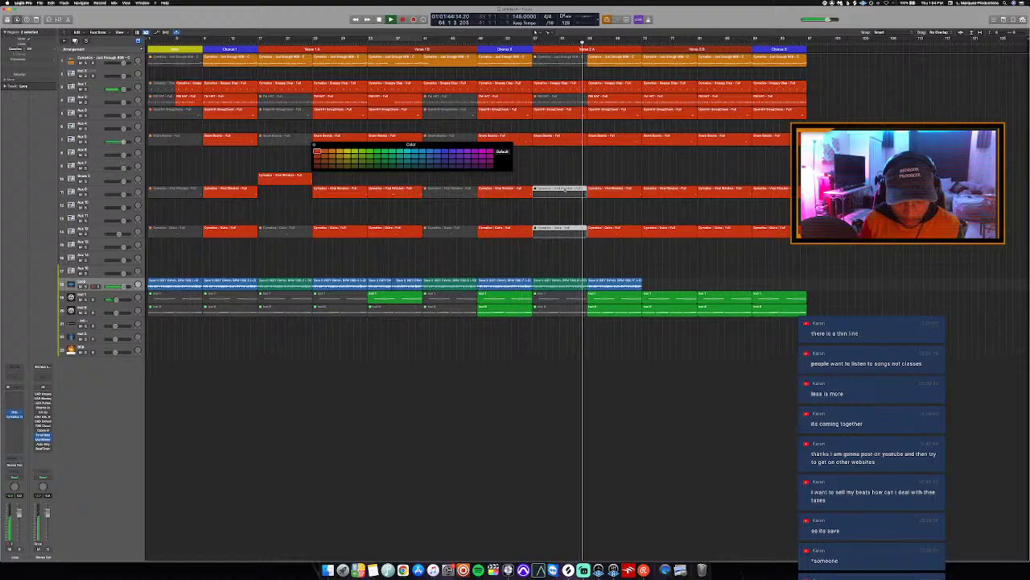
left_click_drag(567, 166, 558, 113)
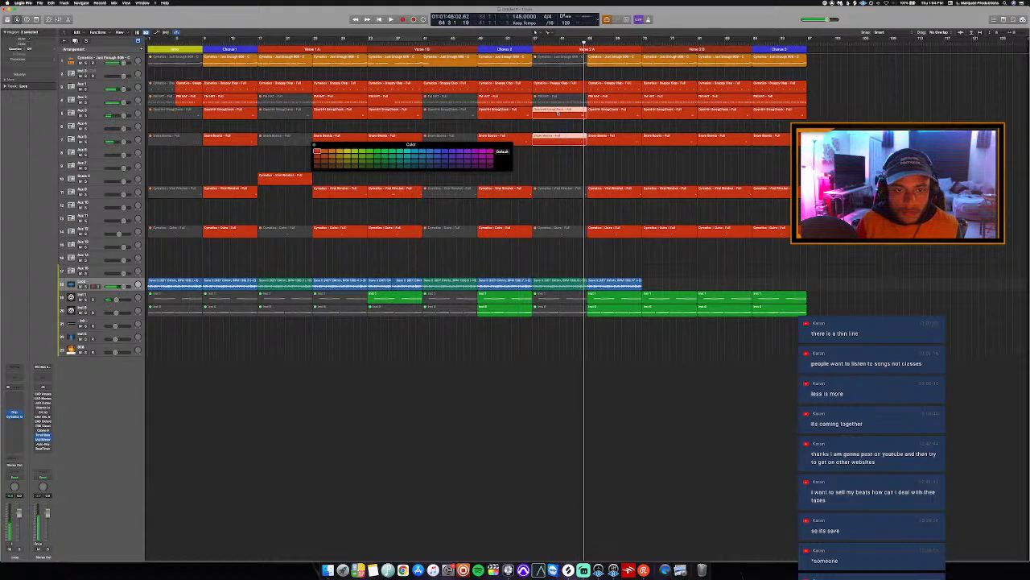
key("ctrl+m")
Play from two bars back and open the green loop region at bars 57–65 in the audio editor.
key("comma")
key("comma")
key("space")
left_click(578, 281)
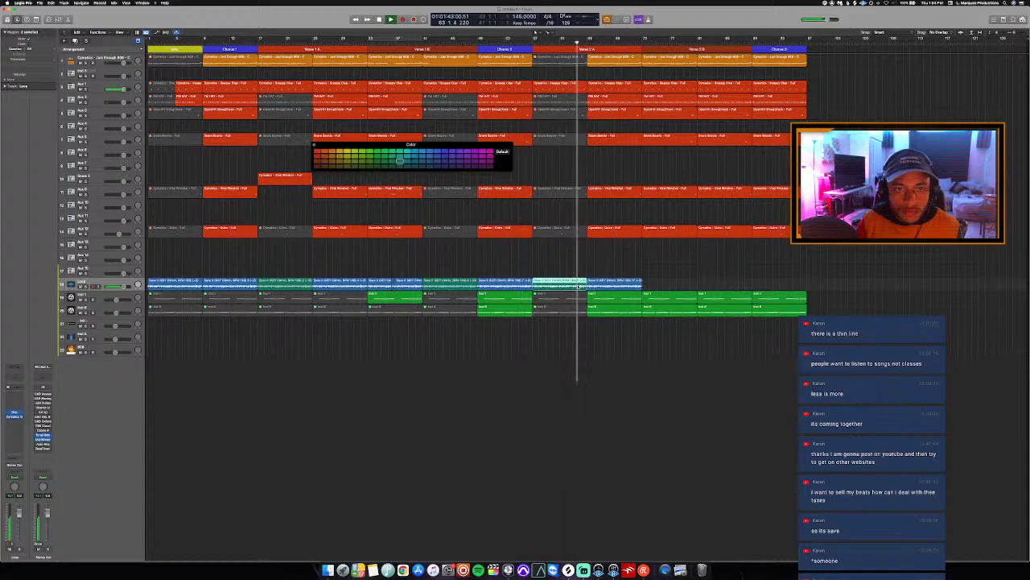
key("e")
key("space")
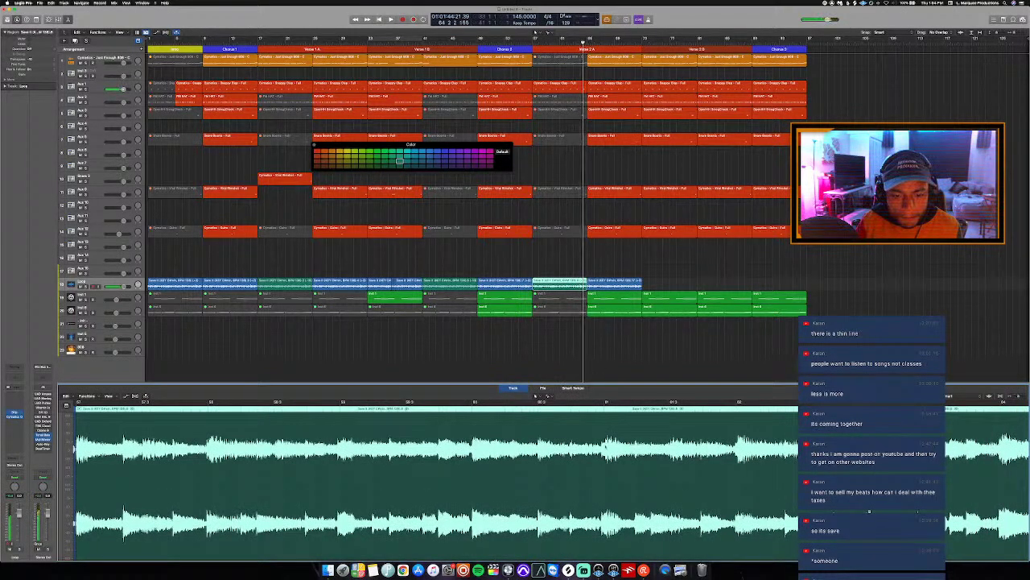
Split the green loop region at beats 3 and 4 of bar 64.
scroll(607, 437, "right", 10)
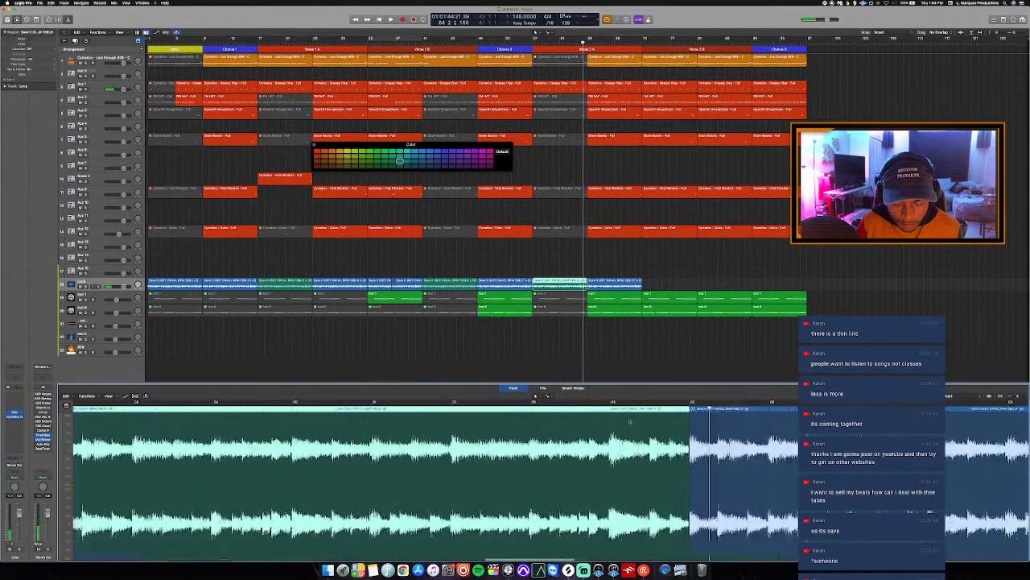
scroll(611, 414, "up", 3)
left_click(556, 405)
left_click(557, 416, "super")
left_click(556, 416)
key("space")
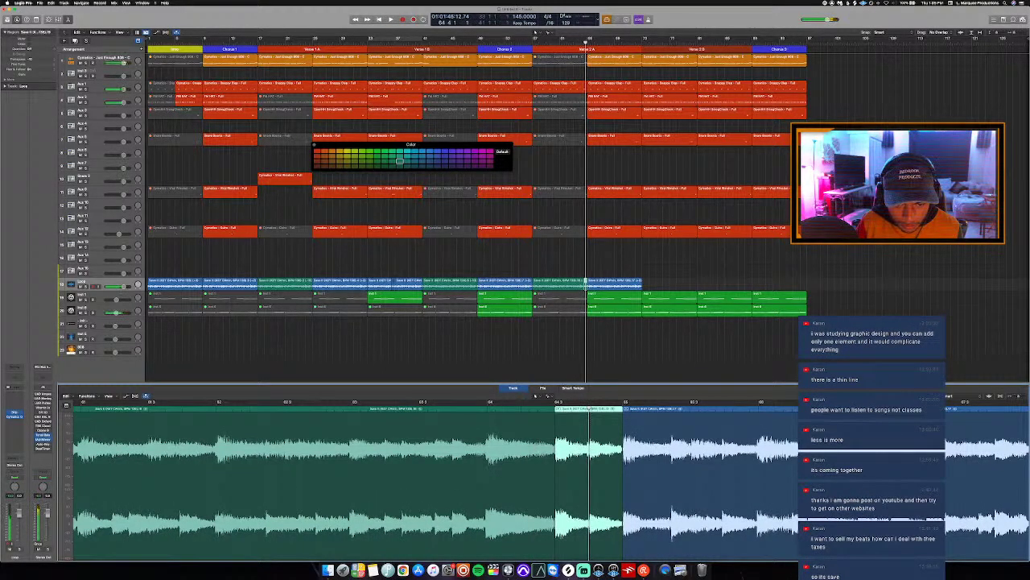
left_click(589, 416)
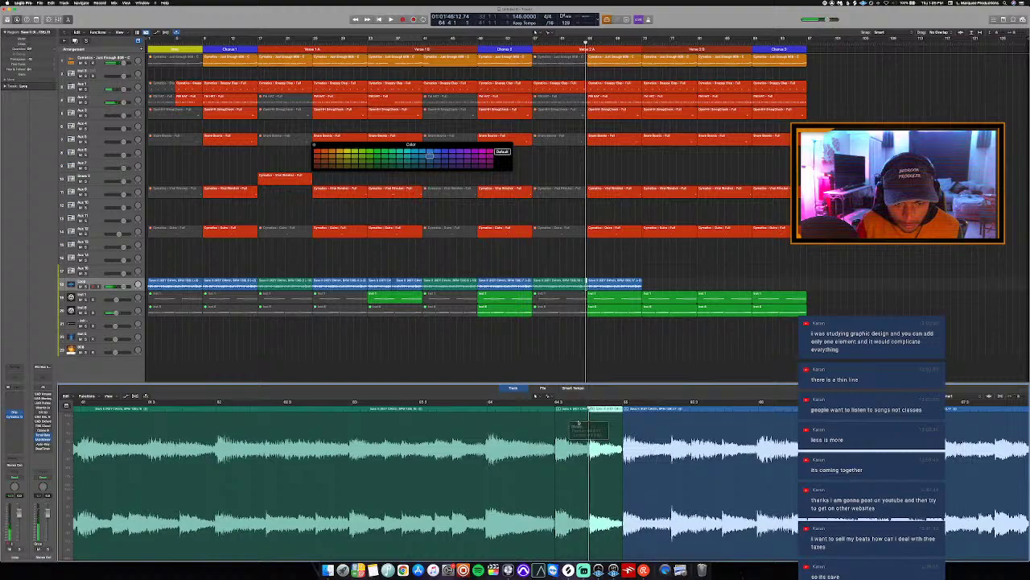
Play back the loop slices at the end of bar 64 and close the audio editor.
left_click(514, 407)
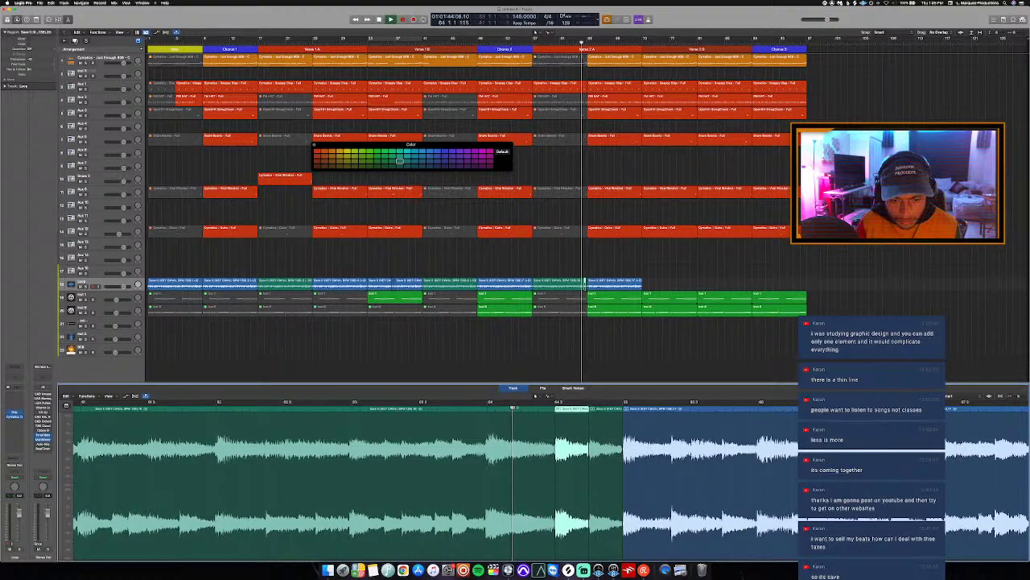
key("space")
key("space")
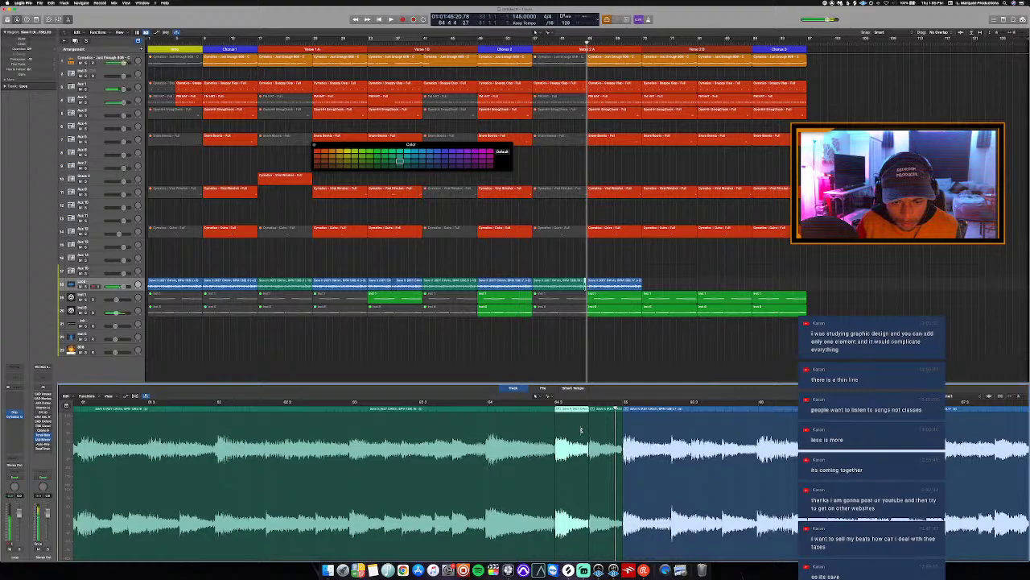
key("Right")
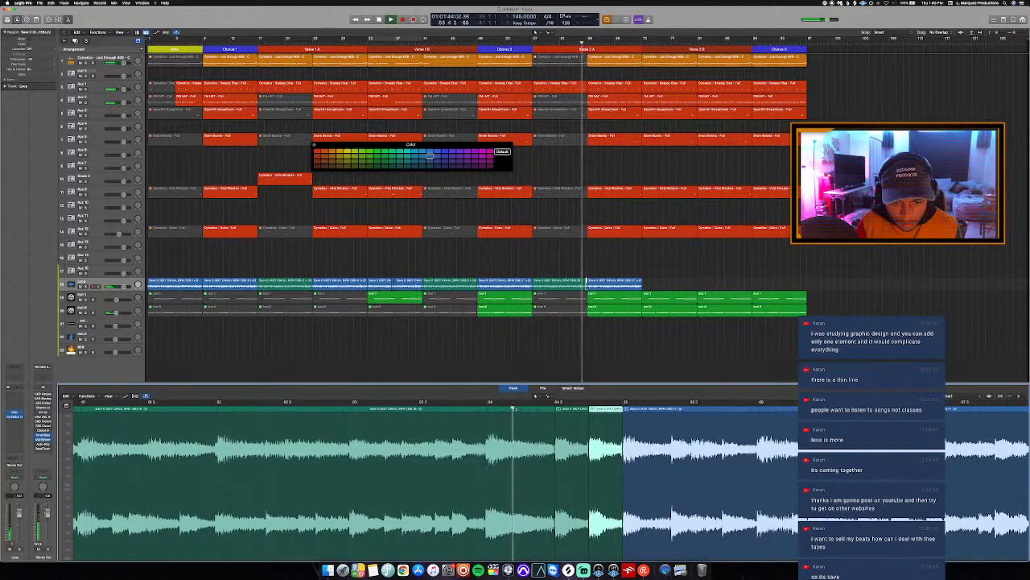
key("space")
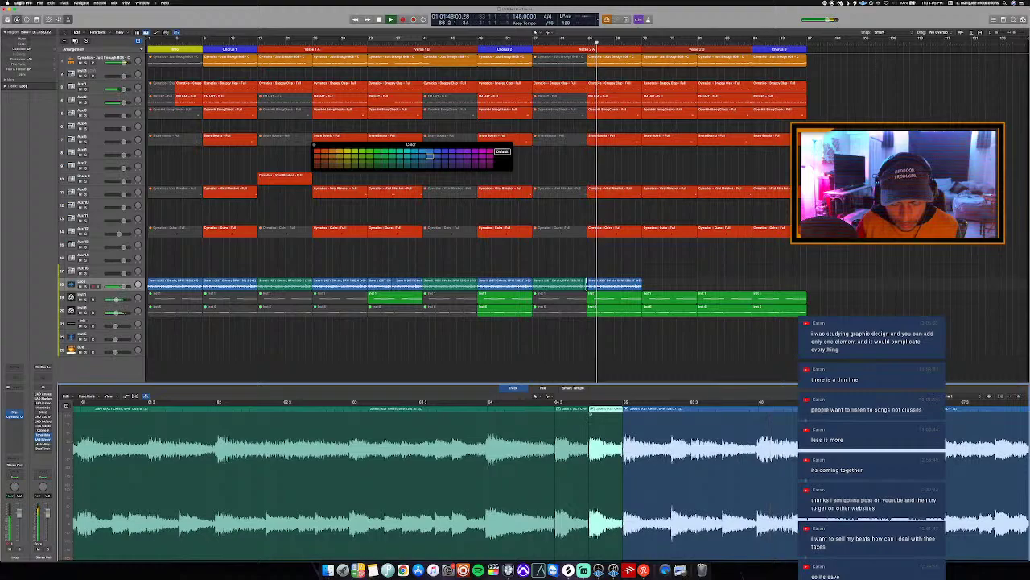
key("e")
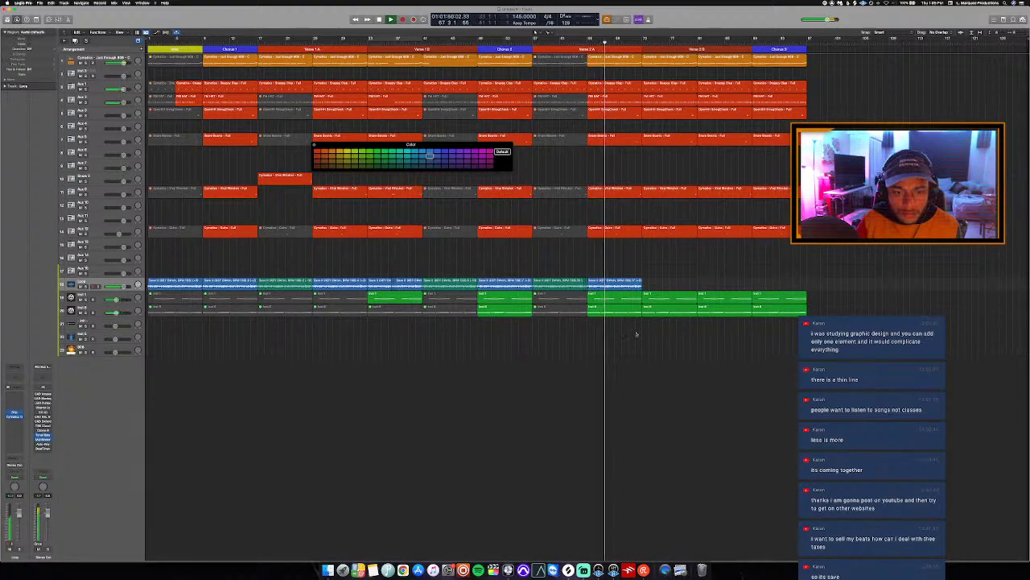
Mute both green instrument regions at bars 65–73.
left_click(613, 302)
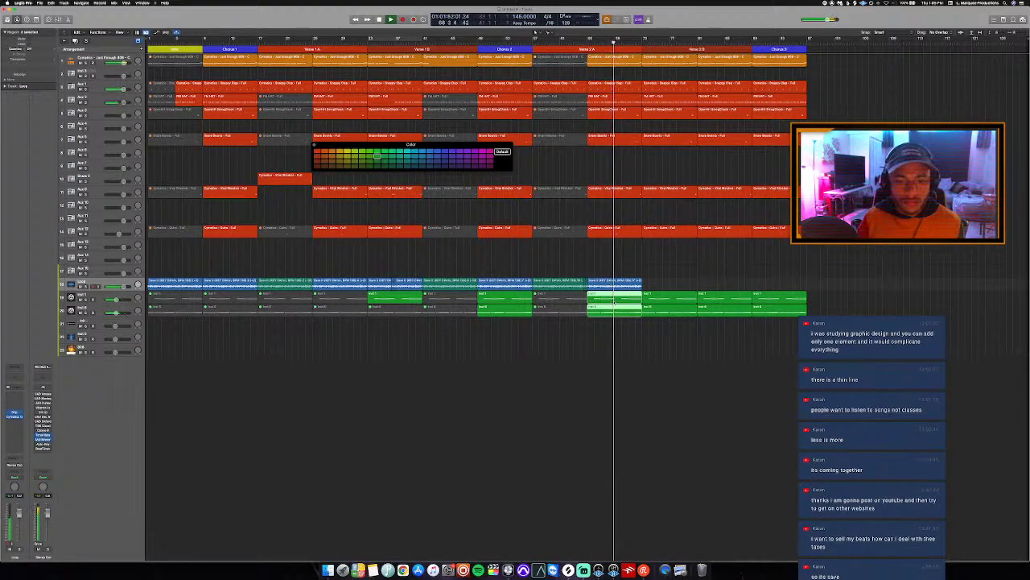
key("ctrl+m")
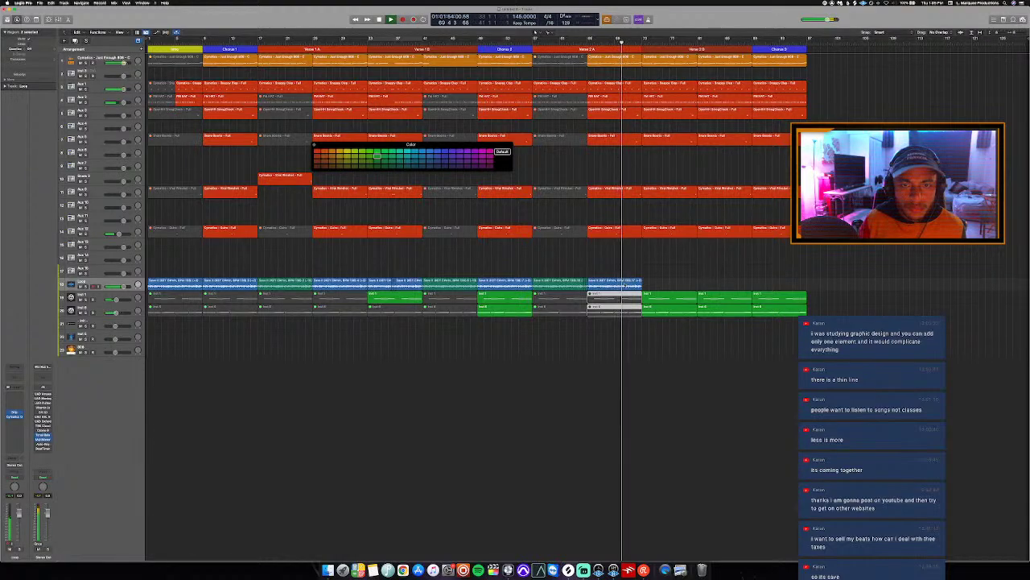
Repeat the blue loop region at bars 65–73 once into bars 73–81 and close the colour palette.
left_click(624, 285)
key("super+r")
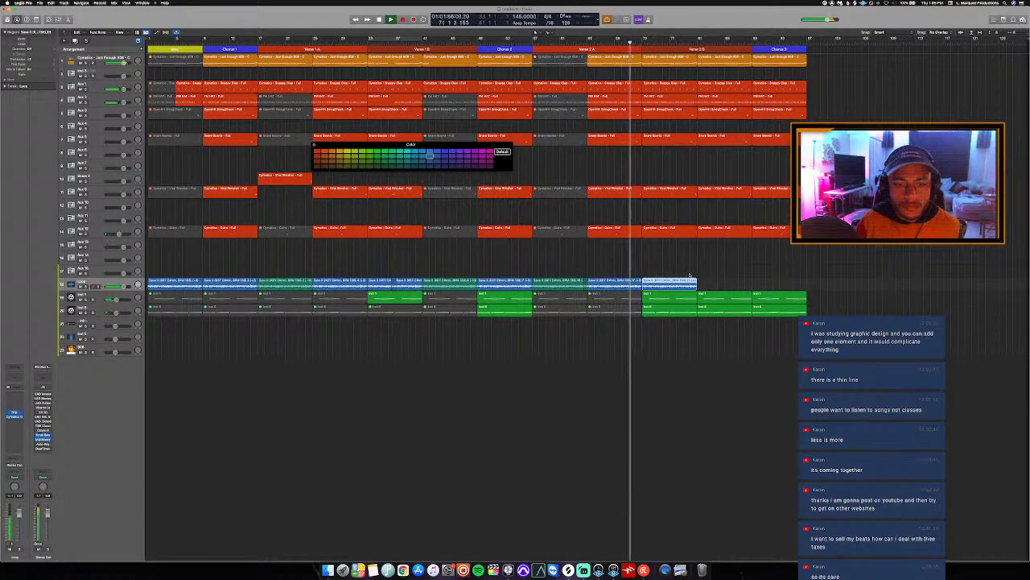
key("alt+c")
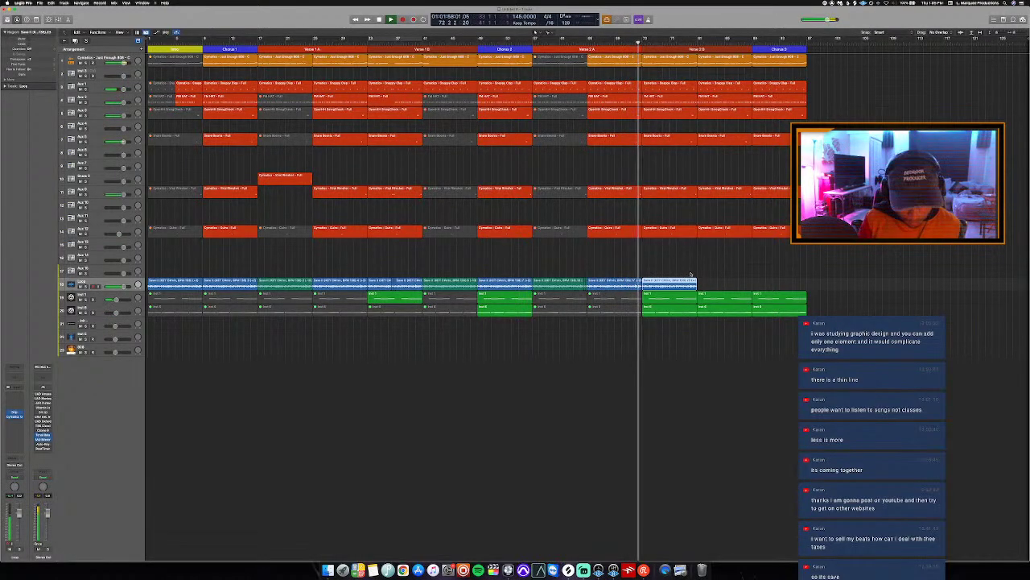
Stop playback and mute the lower instrument region at bars 73–81 and both instrument regions at bars 81–89.
key("space")
left_click(673, 312)
left_click_drag(680, 338, 664, 296)
left_click(673, 327)
left_click(676, 310)
left_click(722, 300, "shift")
left_click(719, 311, "shift")
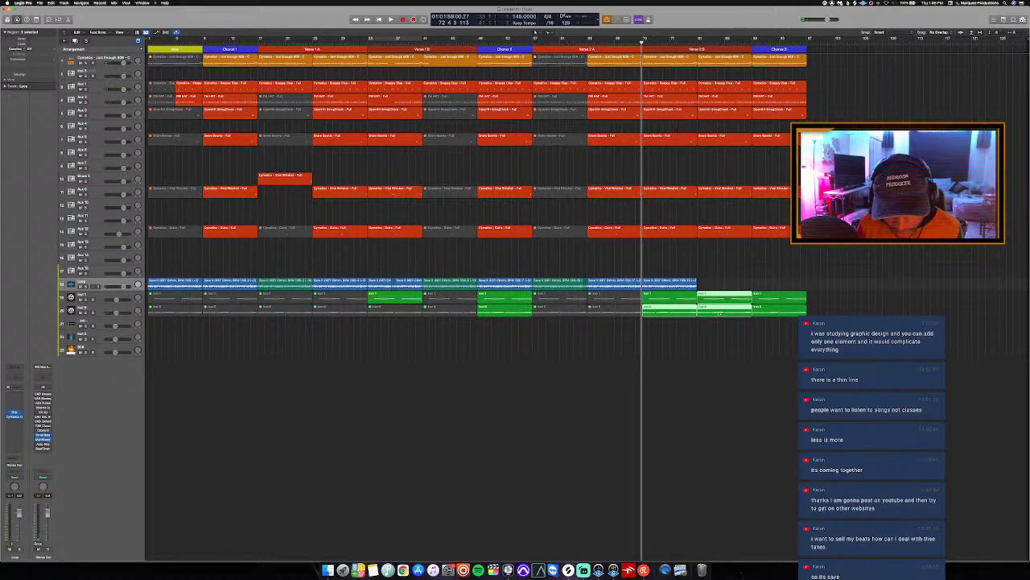
key("ctrl+m")
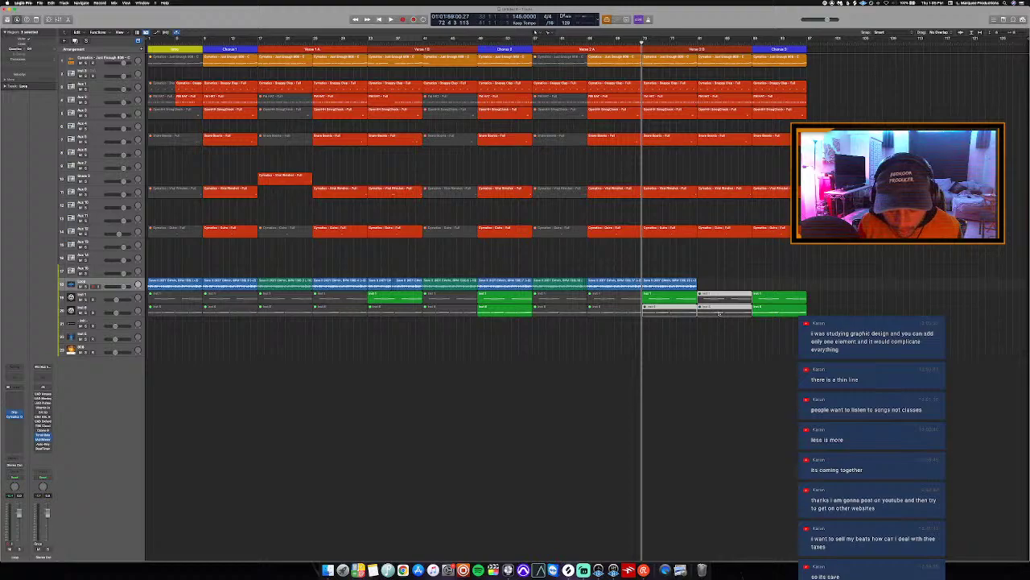
left_click(701, 356)
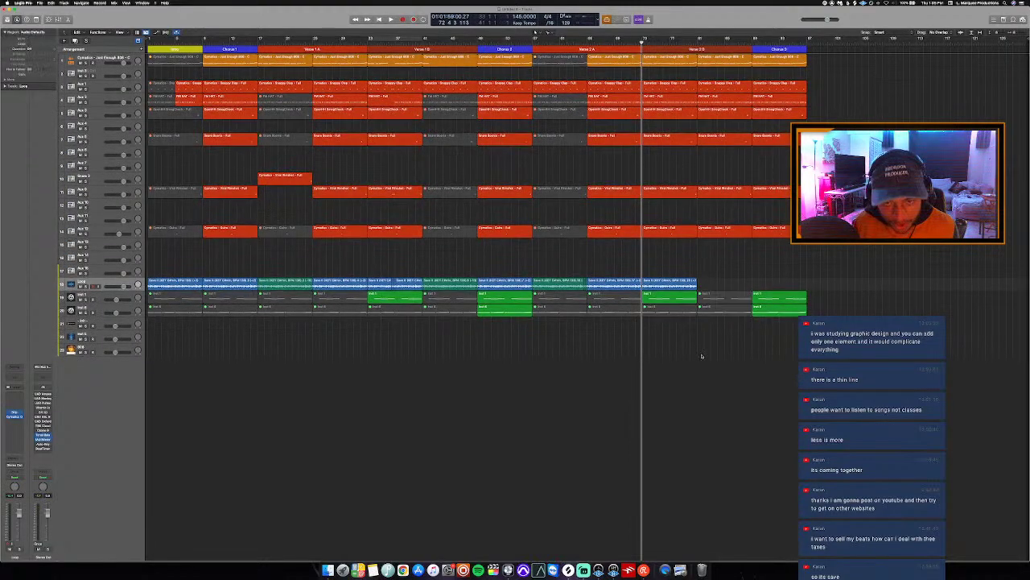
Place the playhead at bar 69, then rename the 808 instrument's track 808 and the snappy clap track Clap.
left_click(615, 39)
scroll(656, 70, "up", 3)
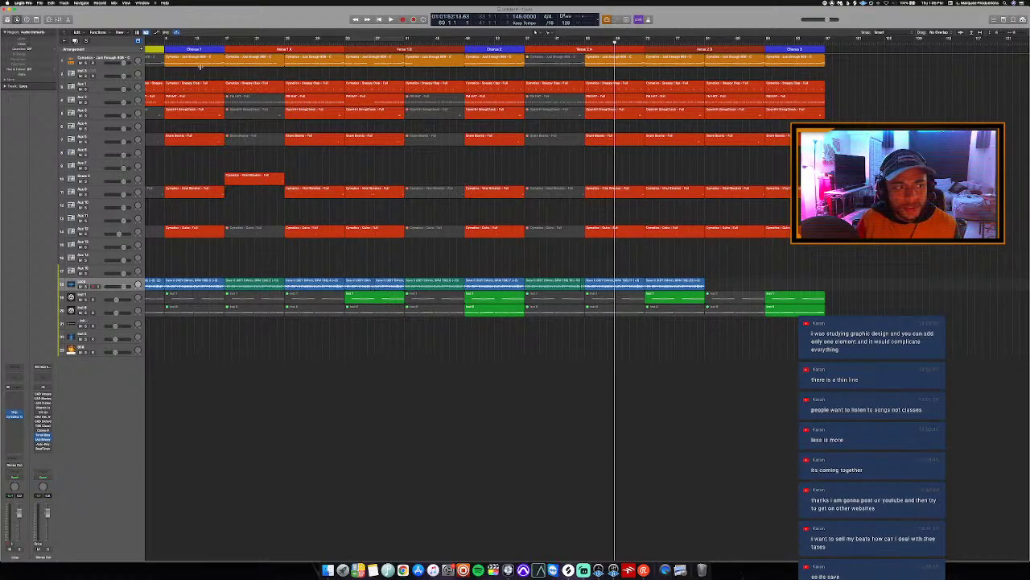
left_click(99, 58)
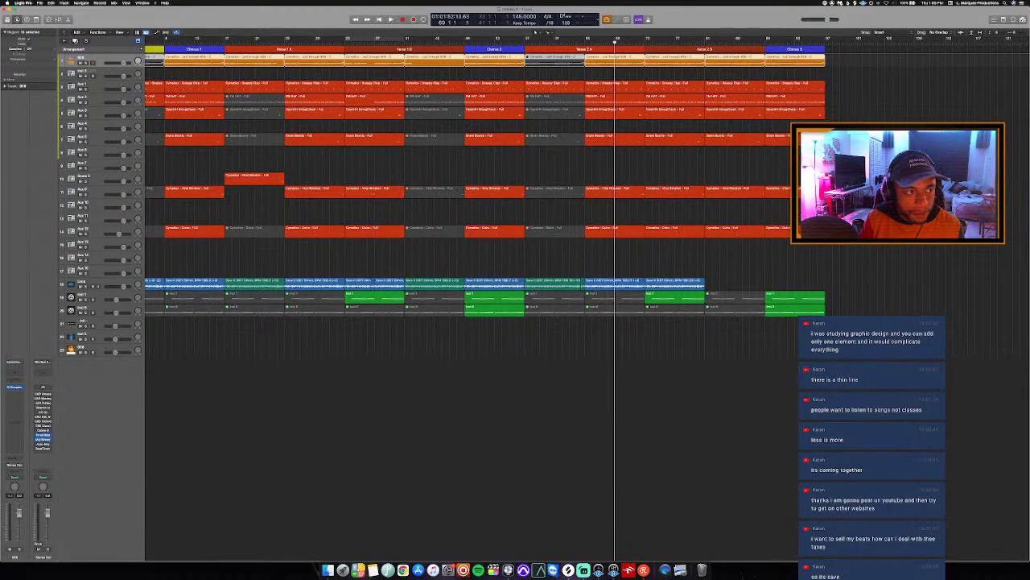
left_click(100, 84)
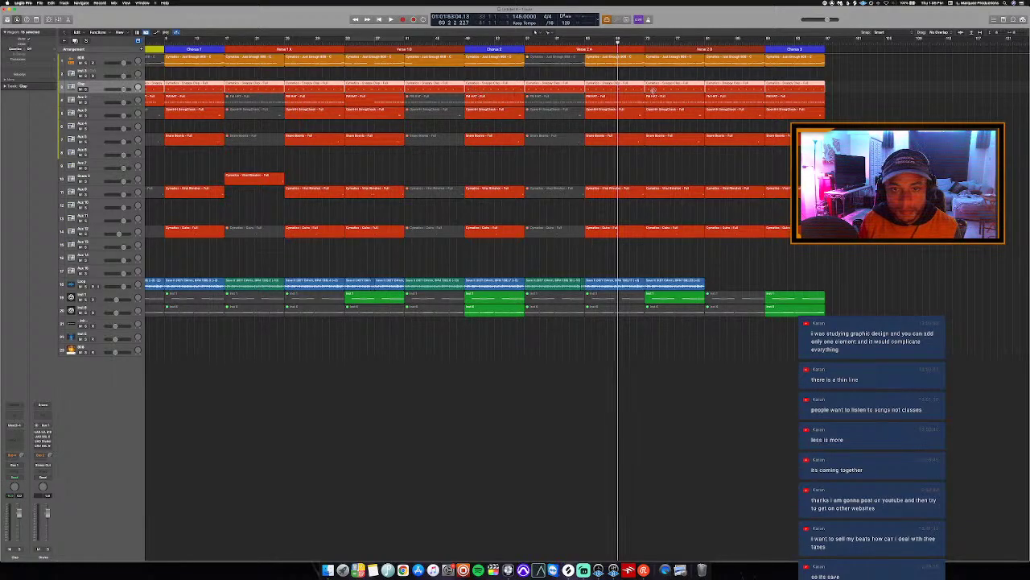
Play from bar 69 and mute the first note of the 808 region at bars 73–81 in the piano roll.
left_click(615, 40)
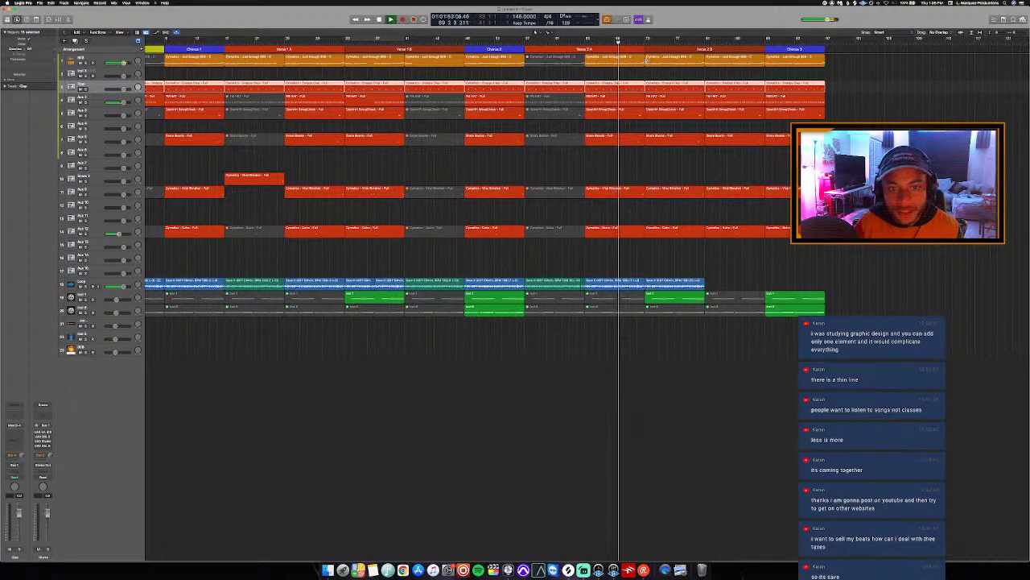
left_click(658, 64)
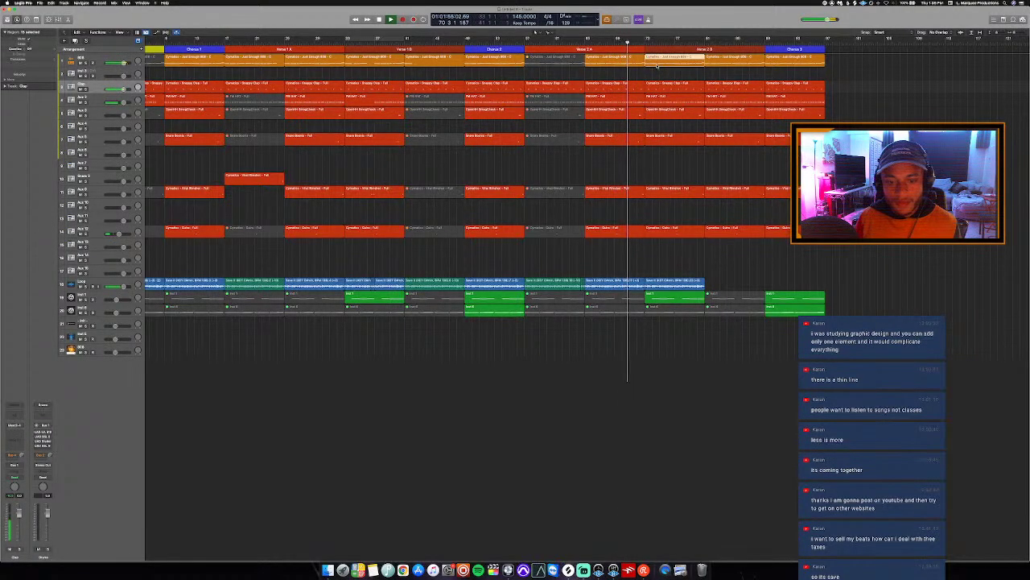
double_click(658, 66)
scroll(240, 483, "left", 3)
left_click_drag(231, 463, 231, 462)
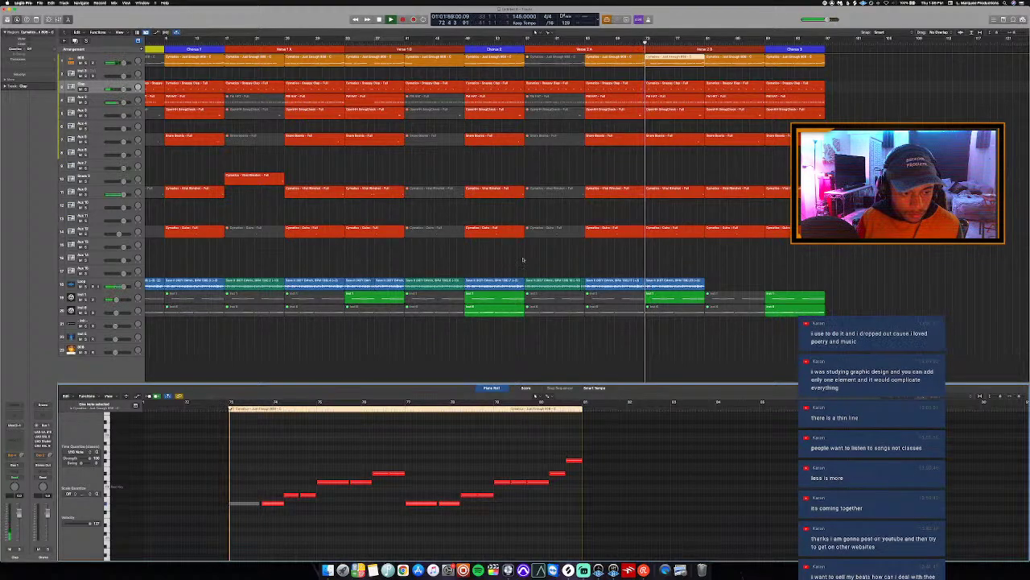
Mute the two notes on beat 3 of bar 73 in the hi-hat region at bars 73–81, using the piano roll during playback.
key("space")
left_click(665, 288)
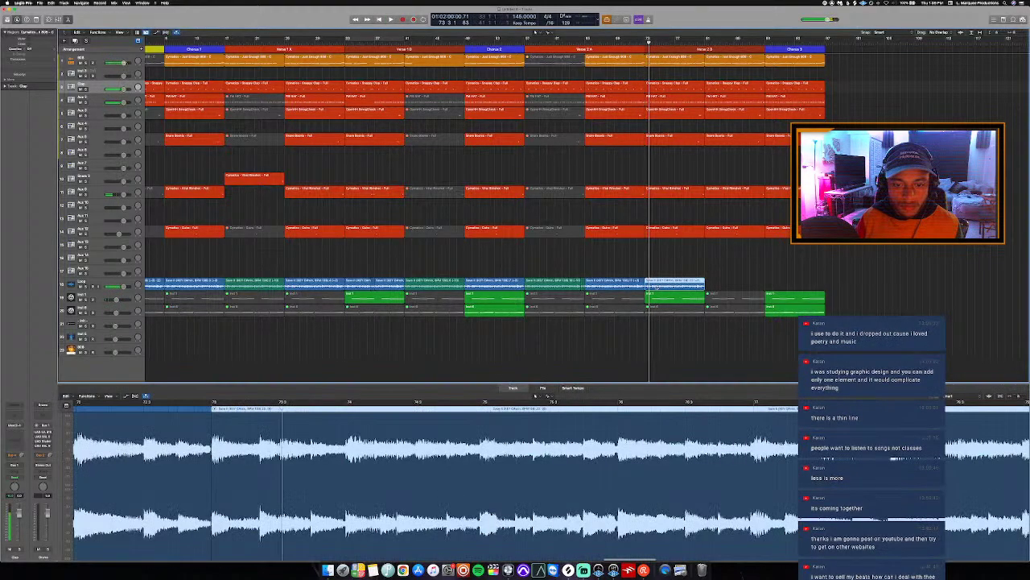
key("super+Right")
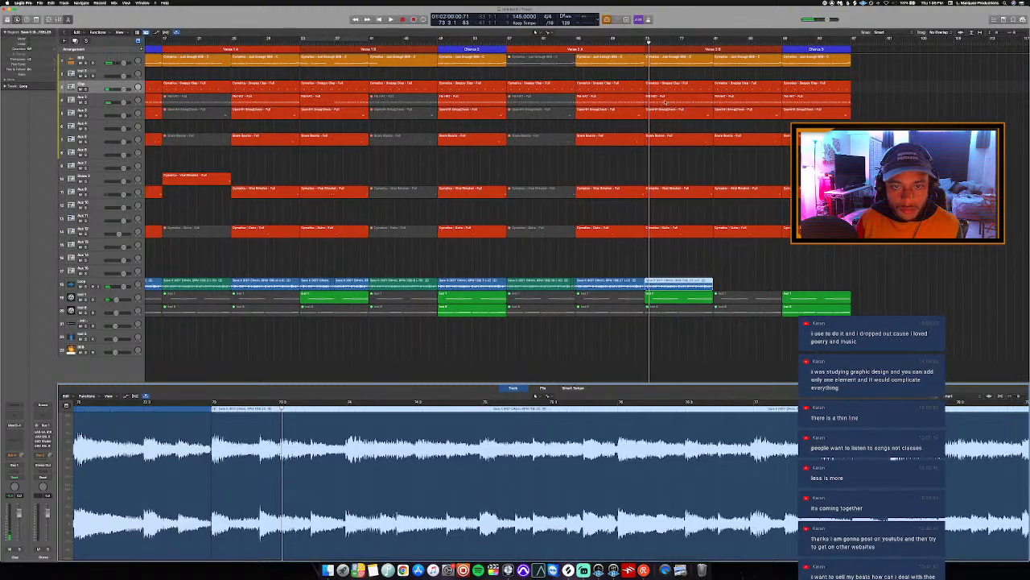
left_click(665, 99)
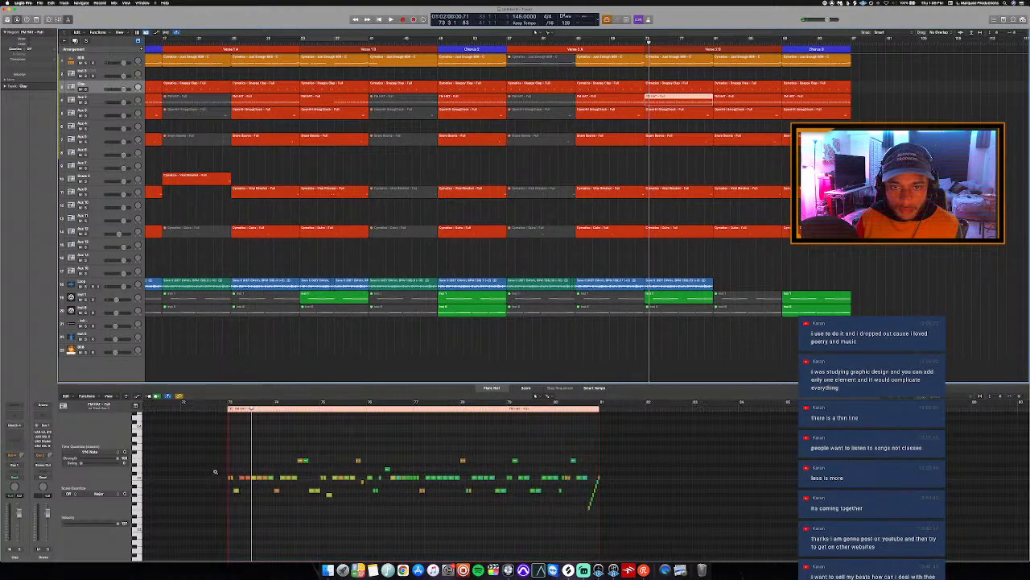
key("super+Right")
key("super+Right")
key("super+Right")
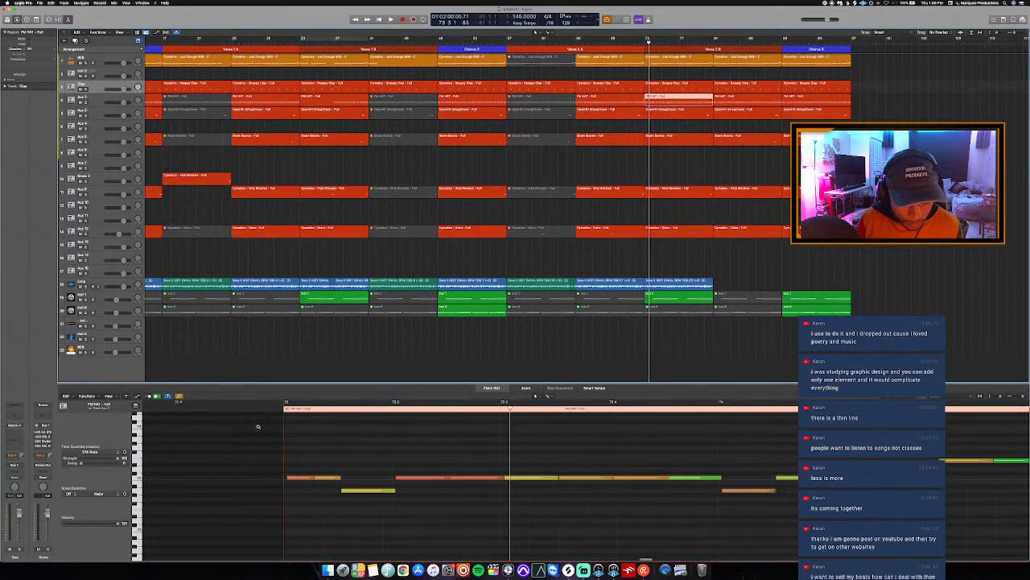
left_click(257, 407)
key("space")
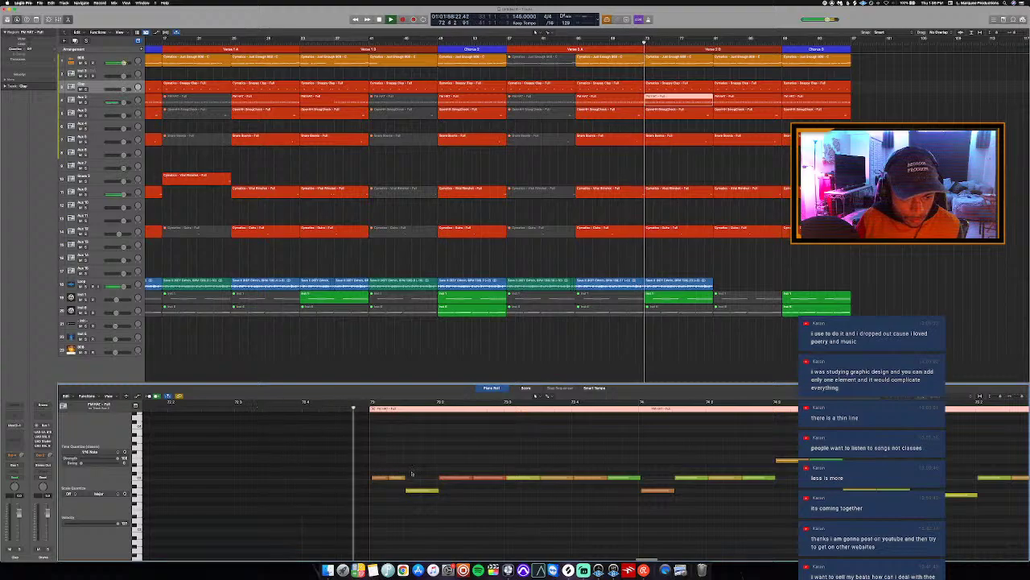
left_click_drag(529, 481, 568, 491)
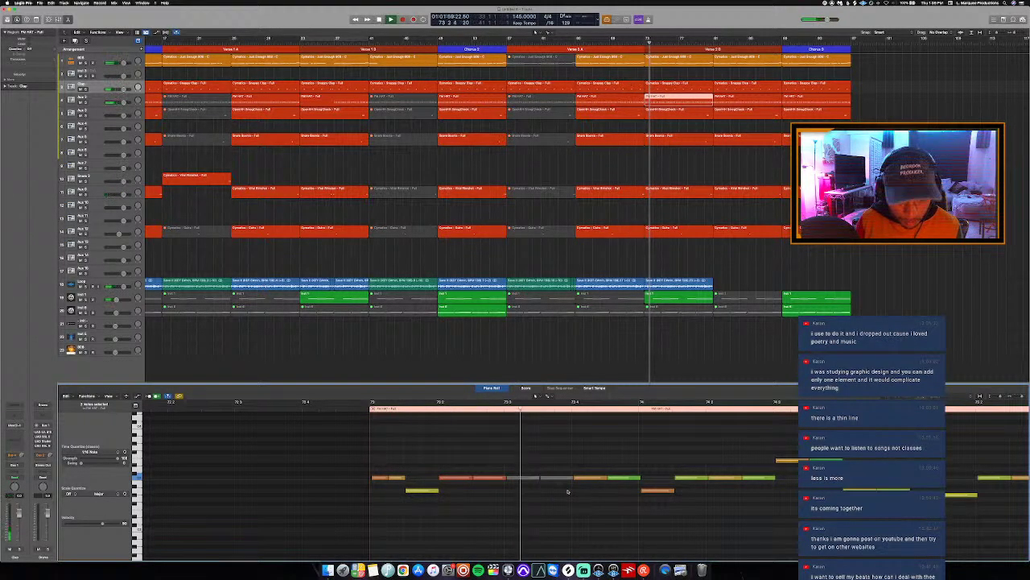
Play the muted hi-hat passage from just before bar 73, and close the piano roll to show the whole arrangement.
left_click(329, 408)
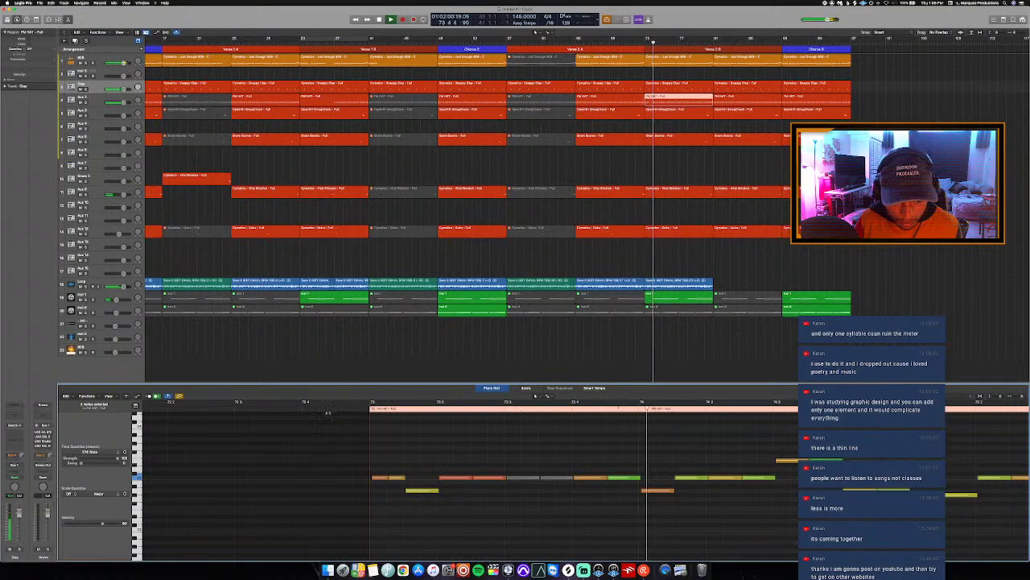
left_click(339, 409)
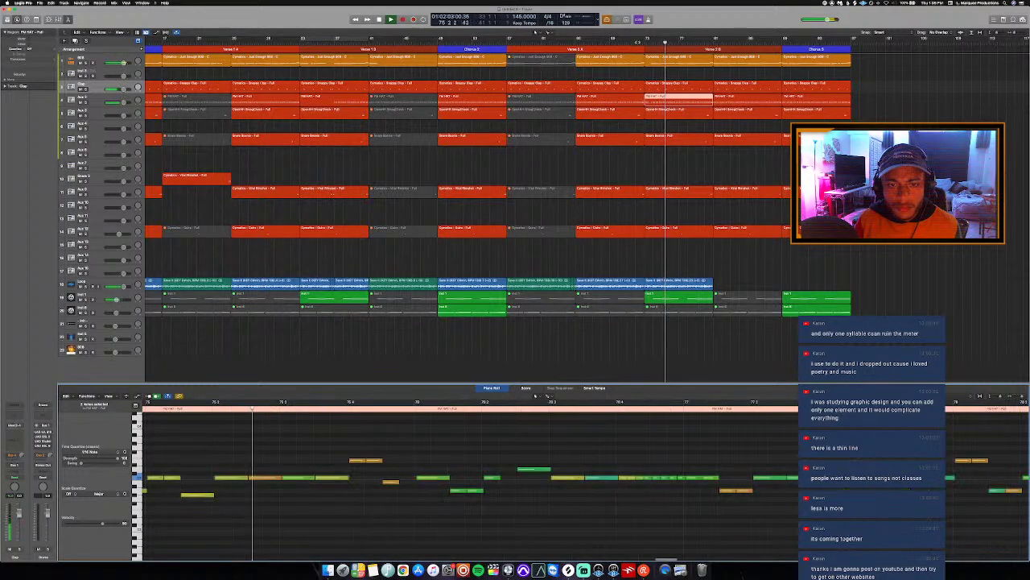
left_click(643, 137)
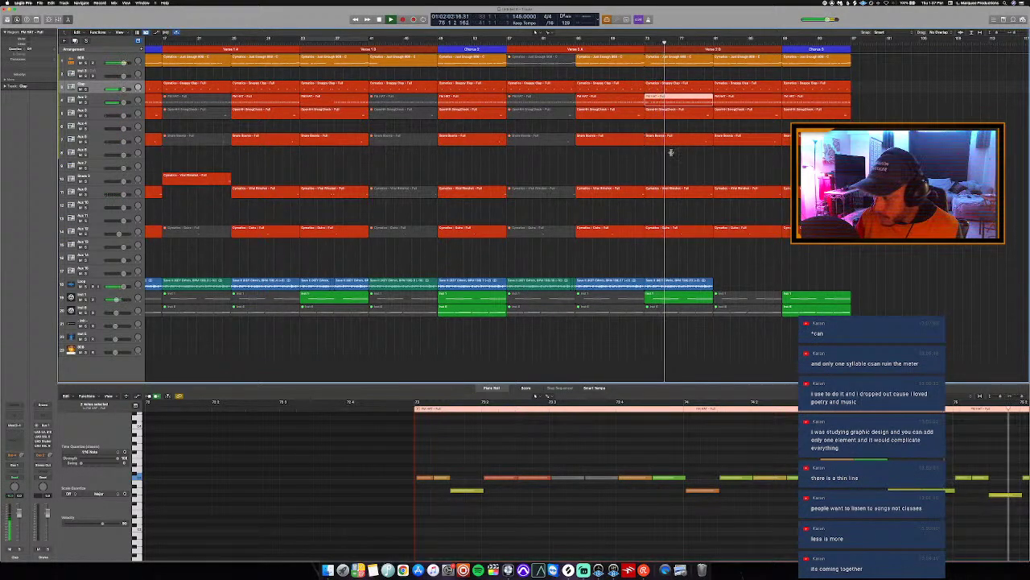
key("p")
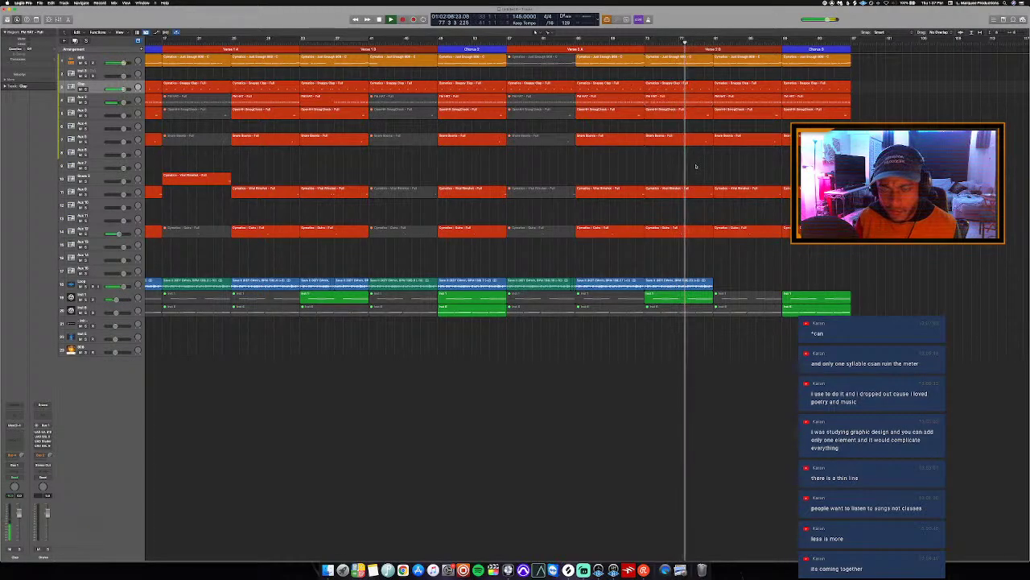
key("super+Left")
key("super+Left")
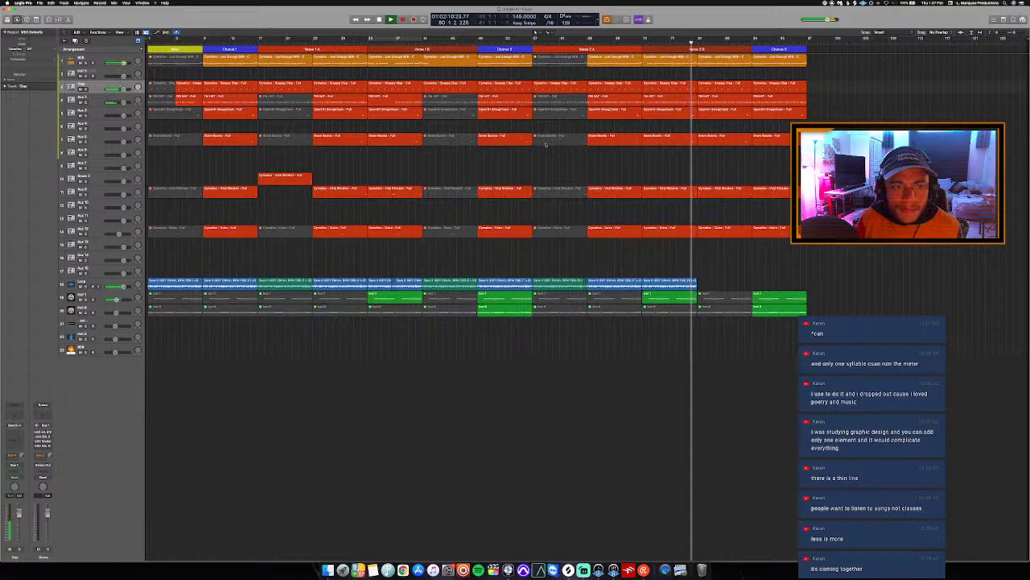
Stop playback and delete the 808 and drum regions at bars 81–89.
key("space")
left_click_drag(725, 254, 711, 59)
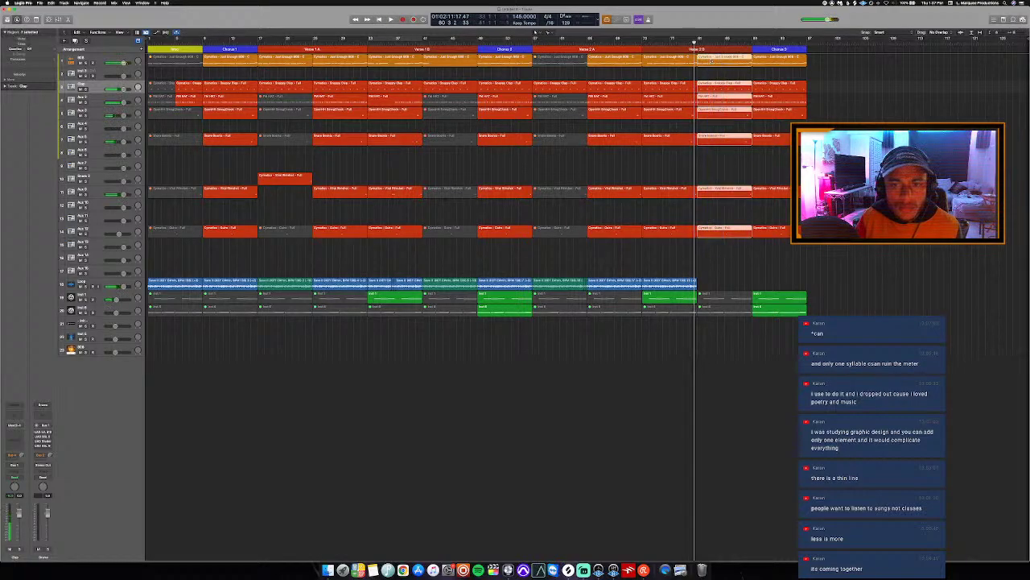
key("Delete")
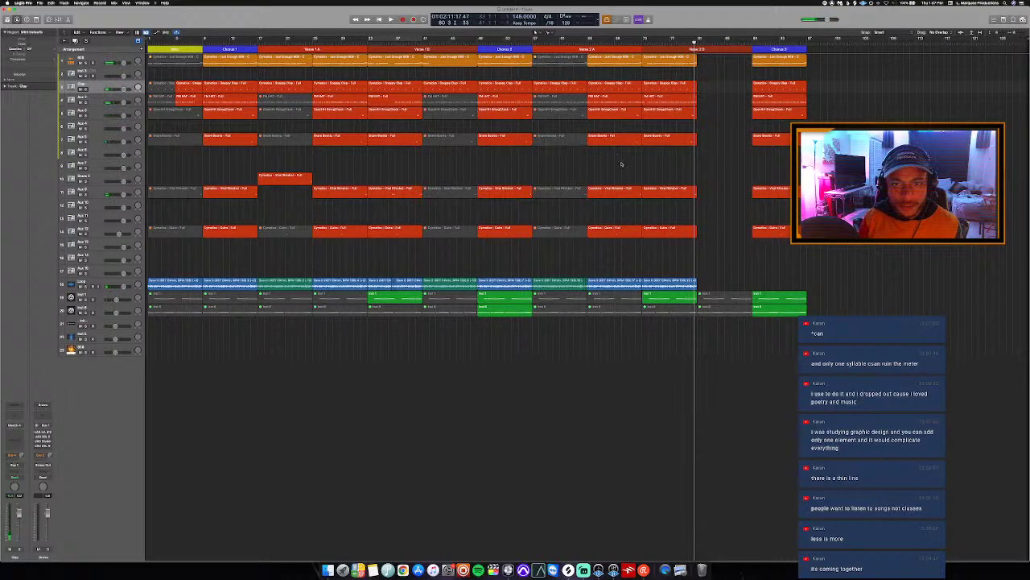
left_click(686, 283)
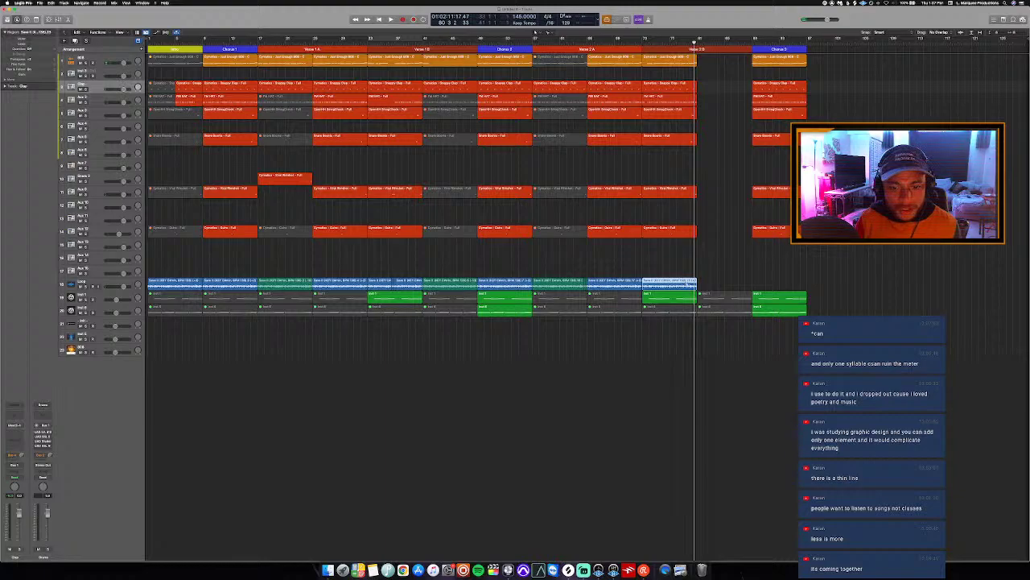
key("super+r")
key("space")
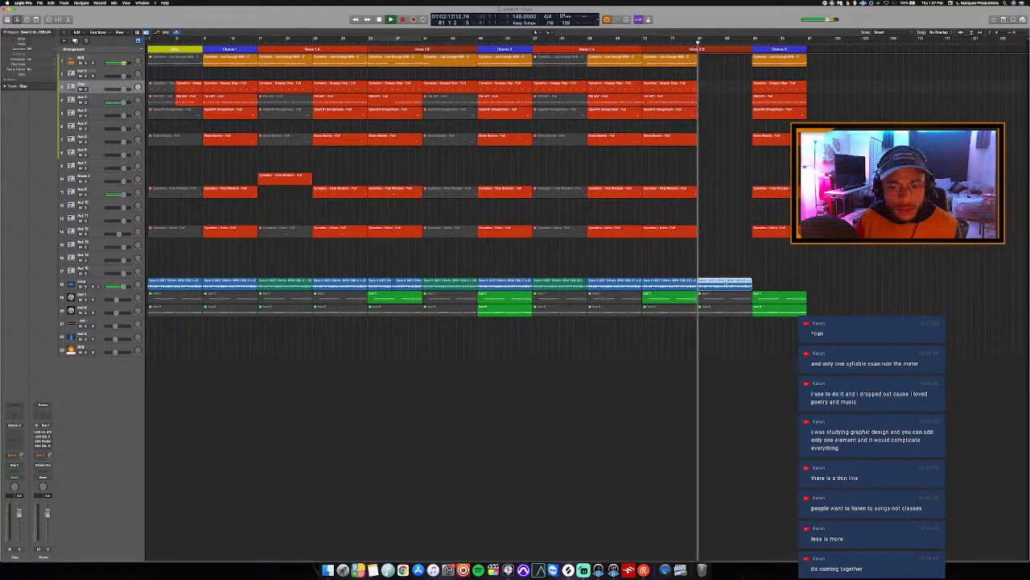
key("Delete")
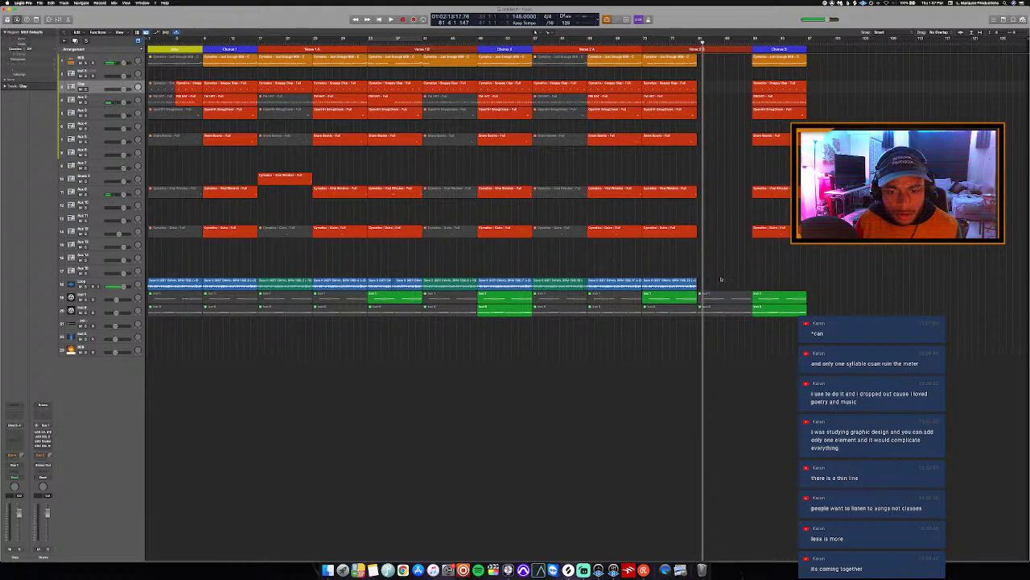
Copy green loop regions to bars 81–89 and 97–105, the chorus blue loop to bars 89–97, and the lower instrument region to bars 97–105.
left_click_drag(445, 287, 719, 290)
left_click_drag(507, 287, 785, 288)
left_click_drag(723, 287, 834, 289)
left_click_drag(780, 310, 837, 311)
Play from just before bar 97, and add an arrangement marker named Outro over bars 97–105.
left_click(800, 43)
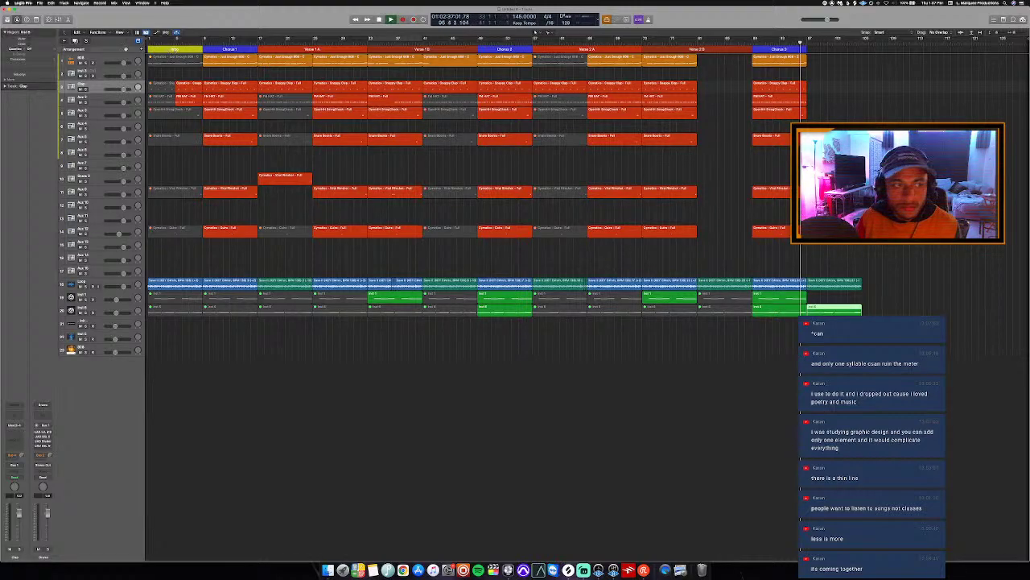
left_click(577, 80)
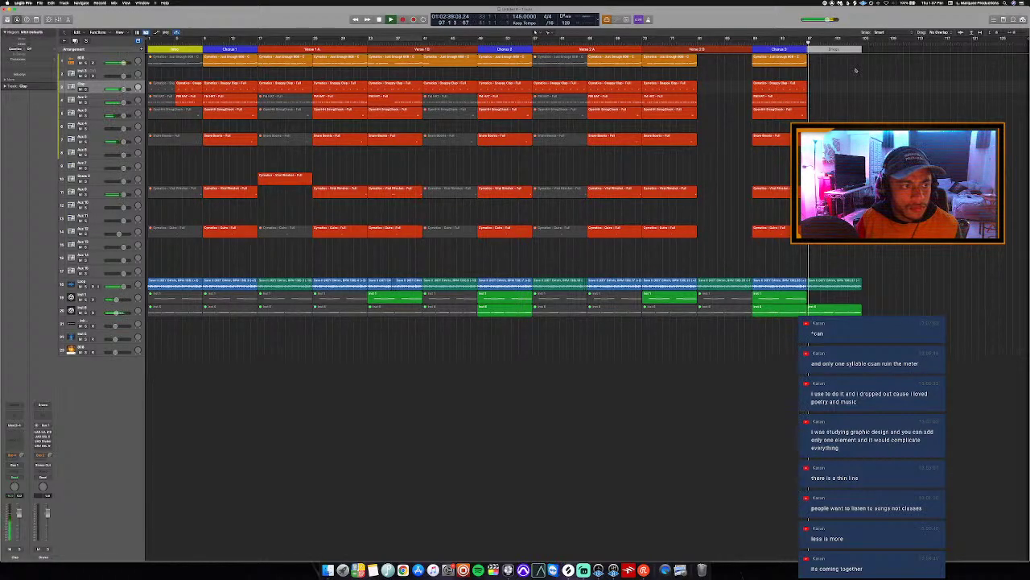
left_click(838, 49)
left_click(848, 70)
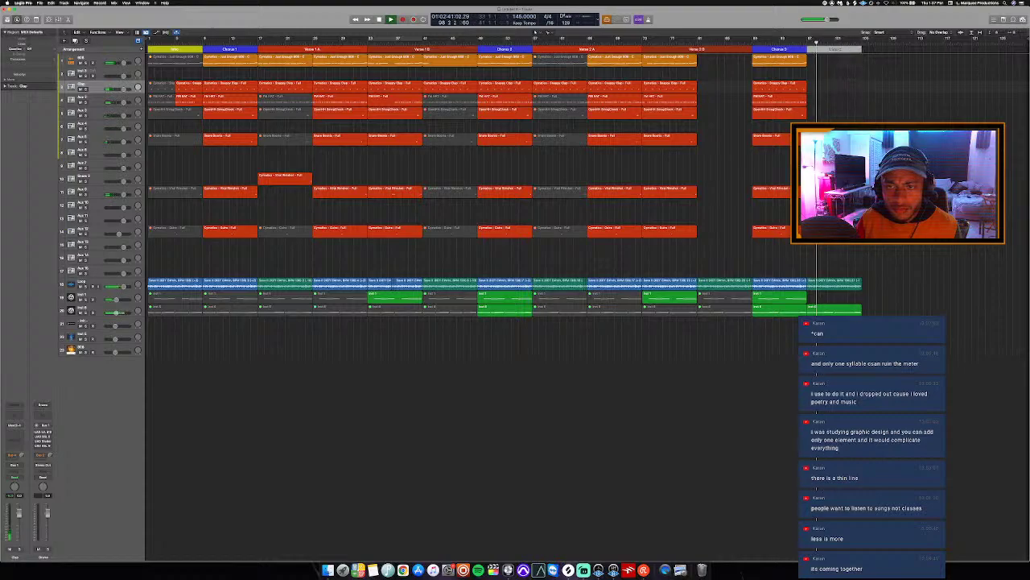
Open the lower instrument region at bars 97–105 in the piano roll and view its notes.
left_click(823, 308)
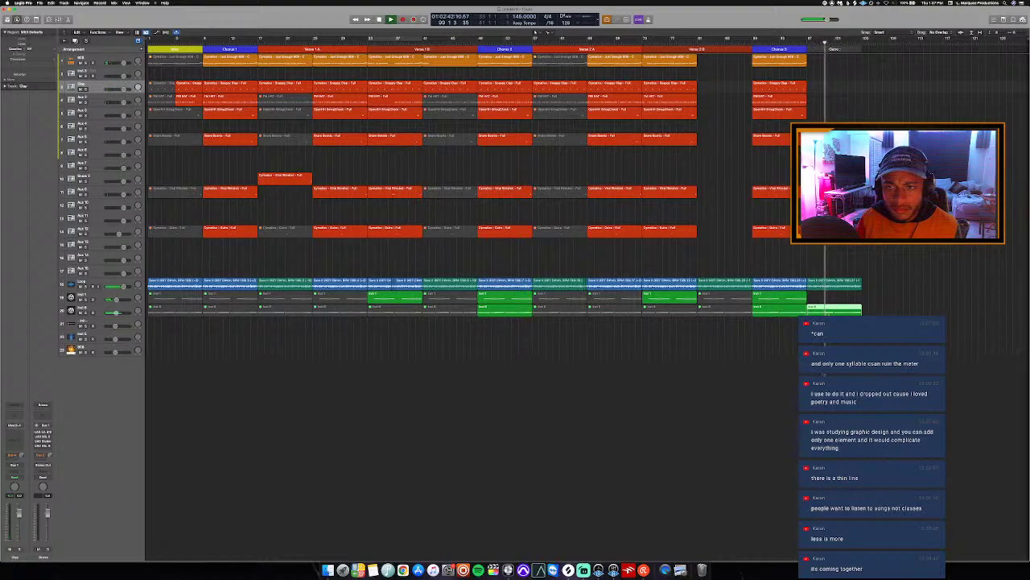
key("e")
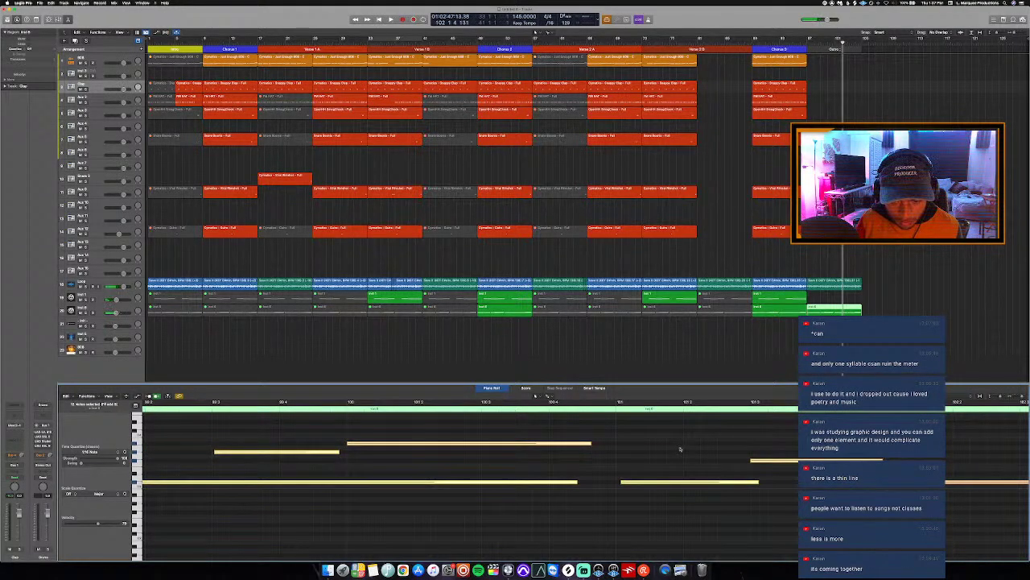
scroll(680, 449, "up", 2)
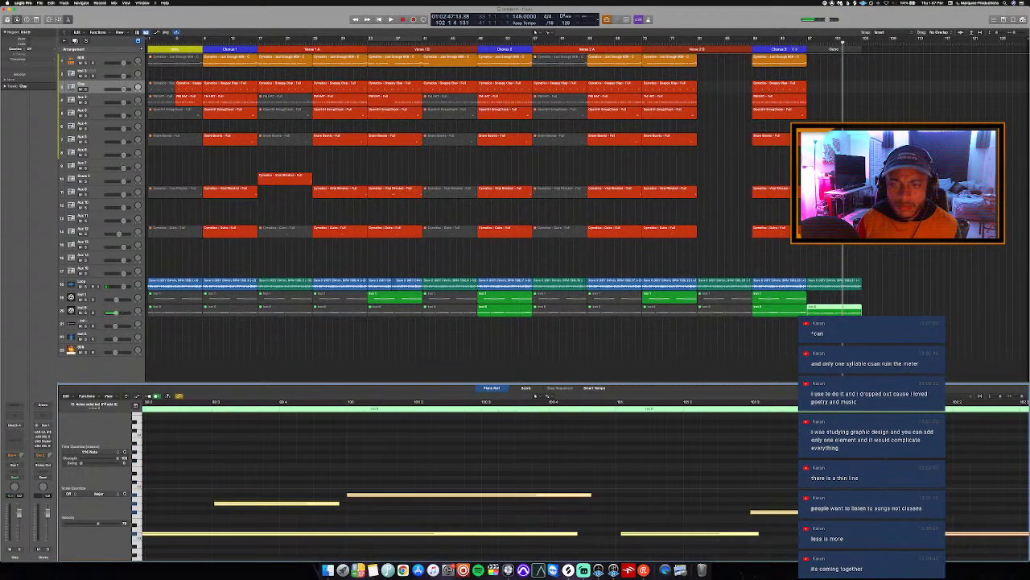
Start playback and color the Outro arrangement marker purple.
key("space")
key("alt+c")
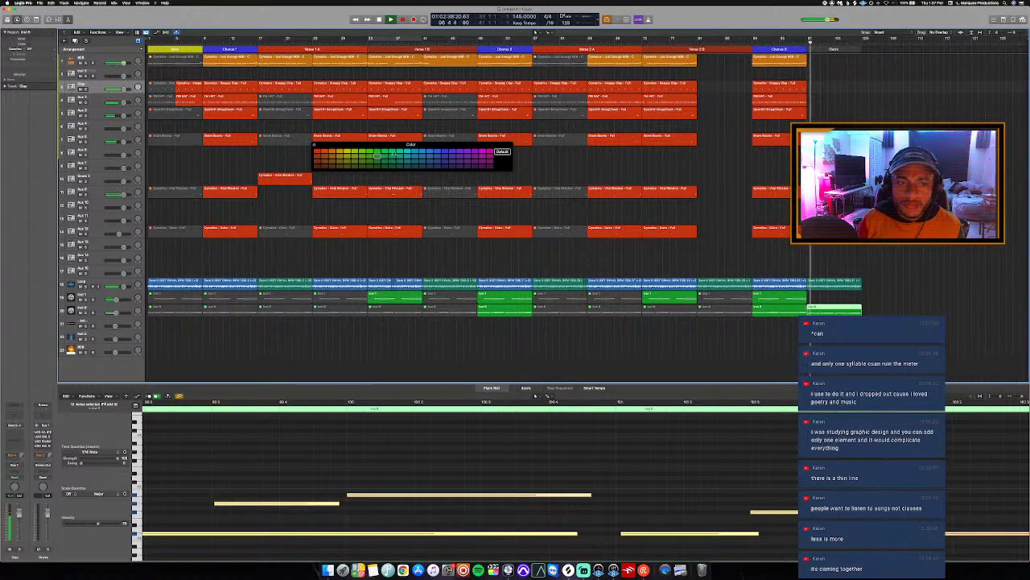
left_click(831, 49)
left_click(474, 168)
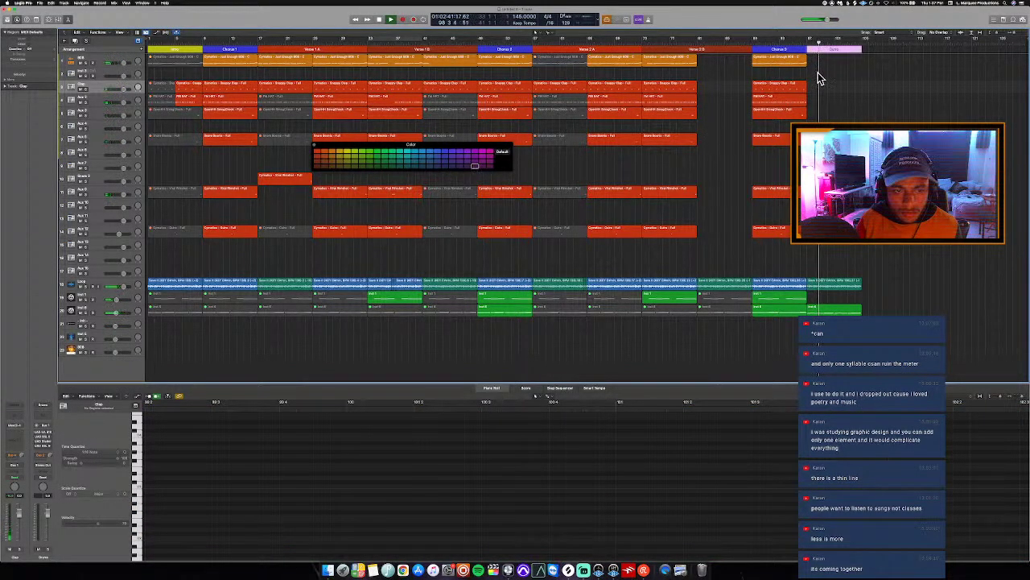
Set a cycle range over bars 97–105 and play the Outro.
mouse_move(808, 39)
left_mouse_down()
mouse_move(872, 53)
mouse_move(862, 39)
left_mouse_up()
key("space")
key("space")
In the lower instrument's Outro region, delete the low note at bar 98 and move the higher note from beat 3 of bar 97 to bar 98.
left_click(832, 310)
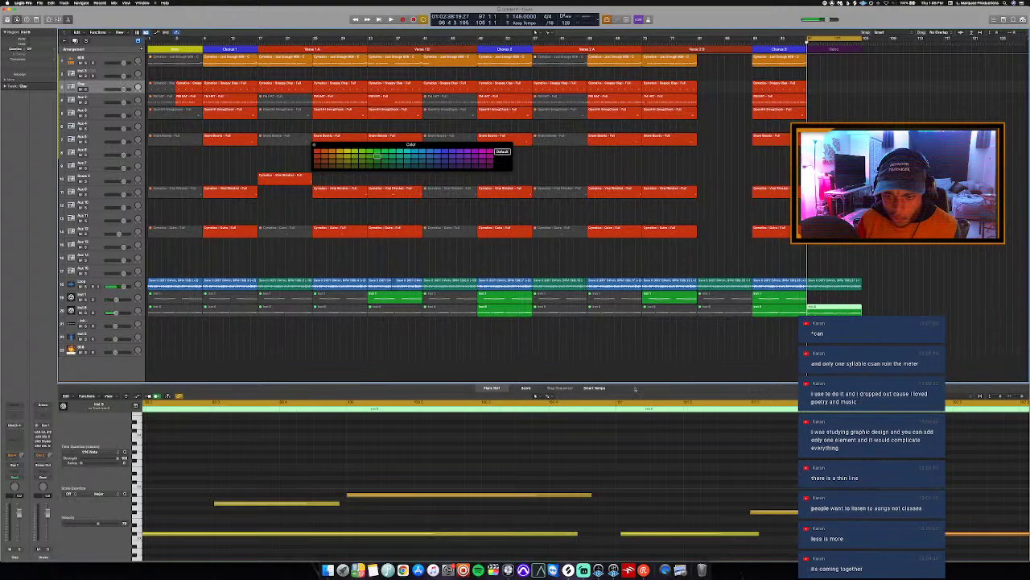
scroll(471, 460, "down", 5)
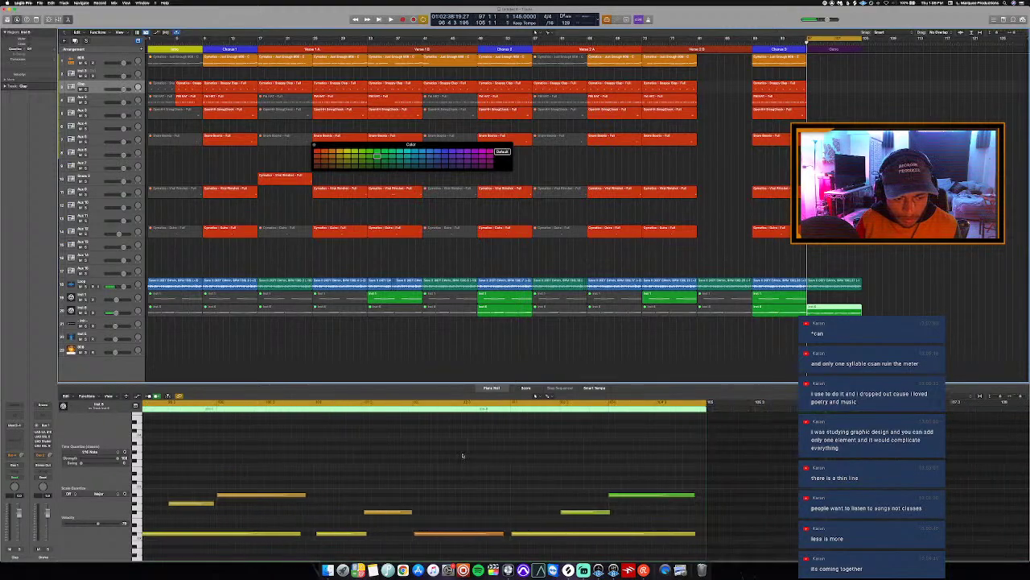
scroll(462, 455, "left", 5)
scroll(578, 497, "down", 3)
key("space")
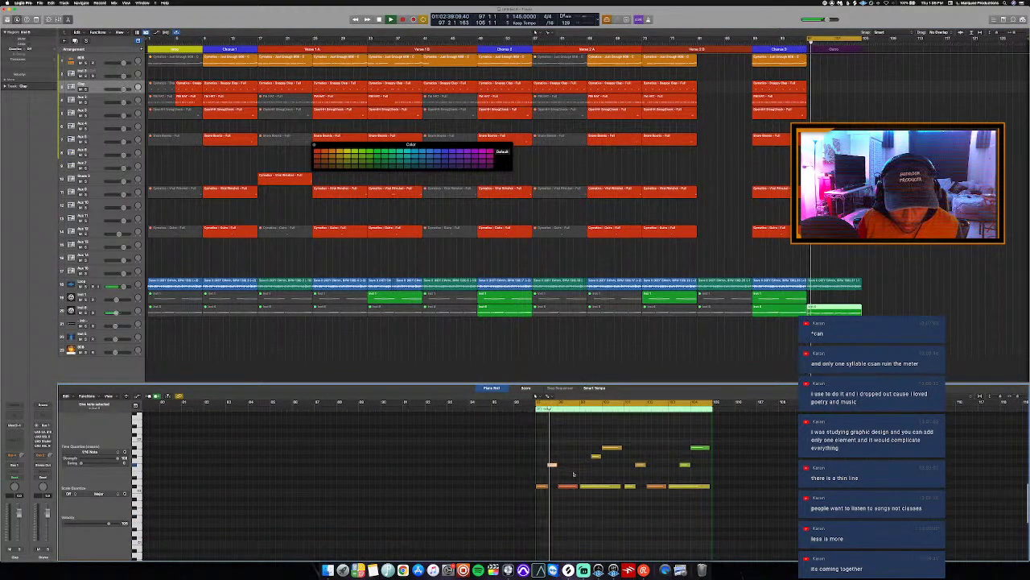
key("super+Right")
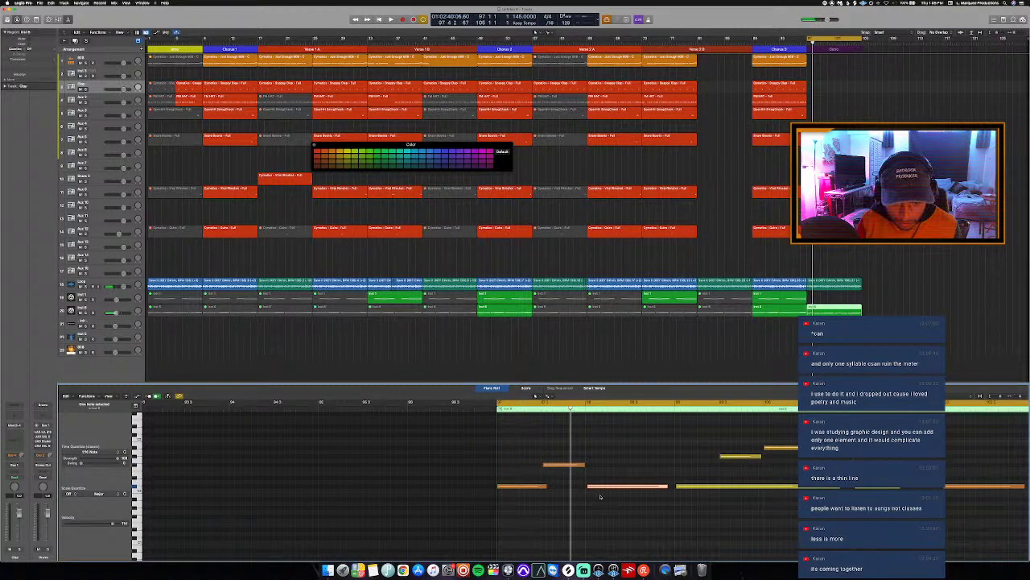
mouse_move(599, 466)
left_mouse_down()
mouse_move(589, 469)
mouse_move(610, 471)
left_mouse_up()
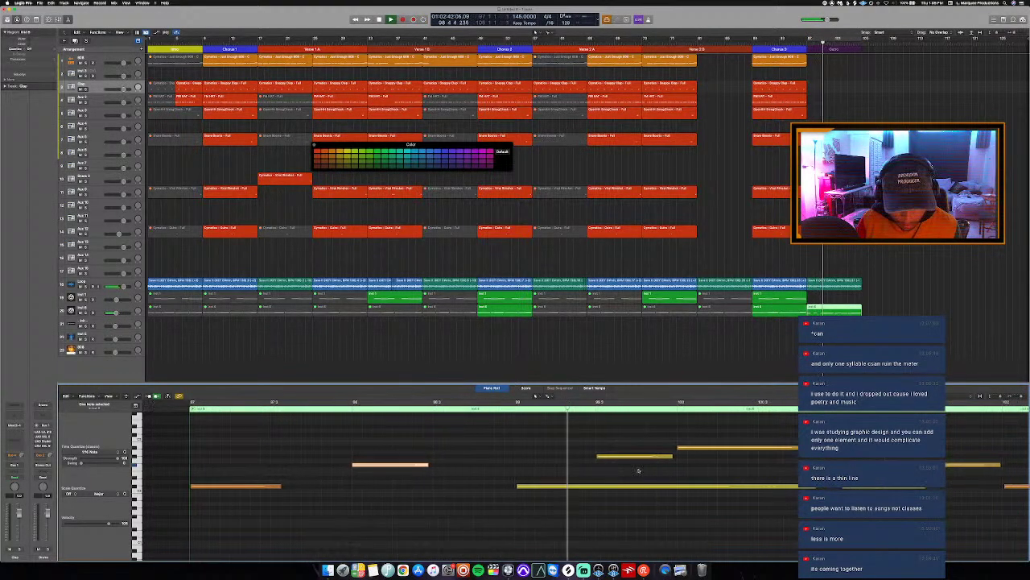
Delete the note on beat 3 of bar 99 in the Outro instrument region, and replay from bar 98.
key("space")
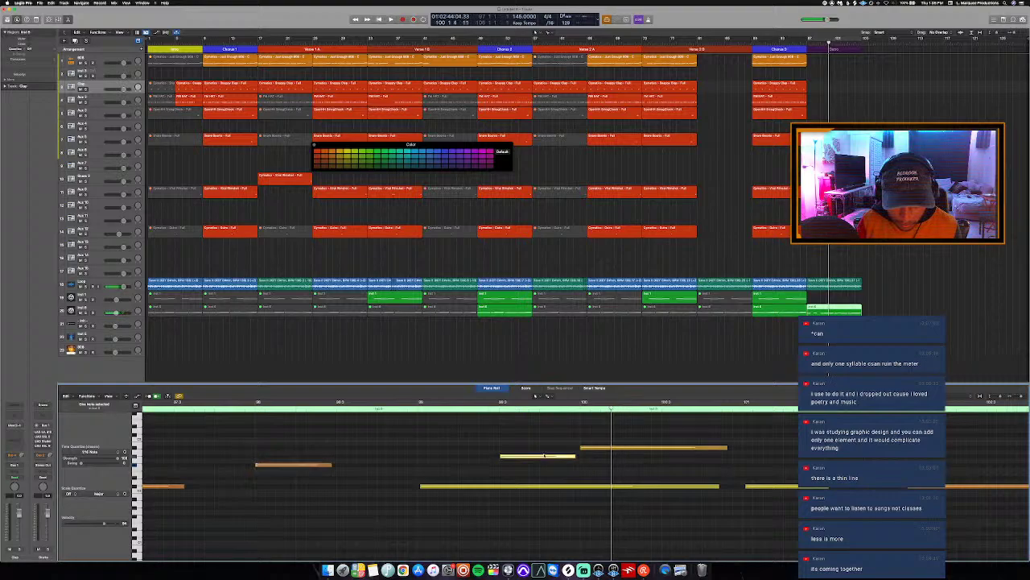
key("c")
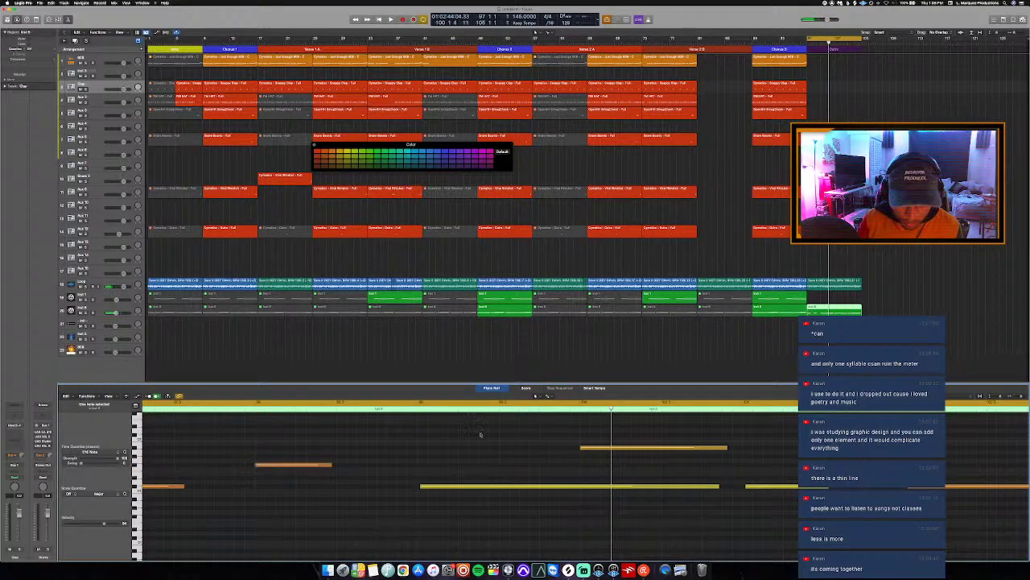
key("c")
left_click(356, 409)
key("space")
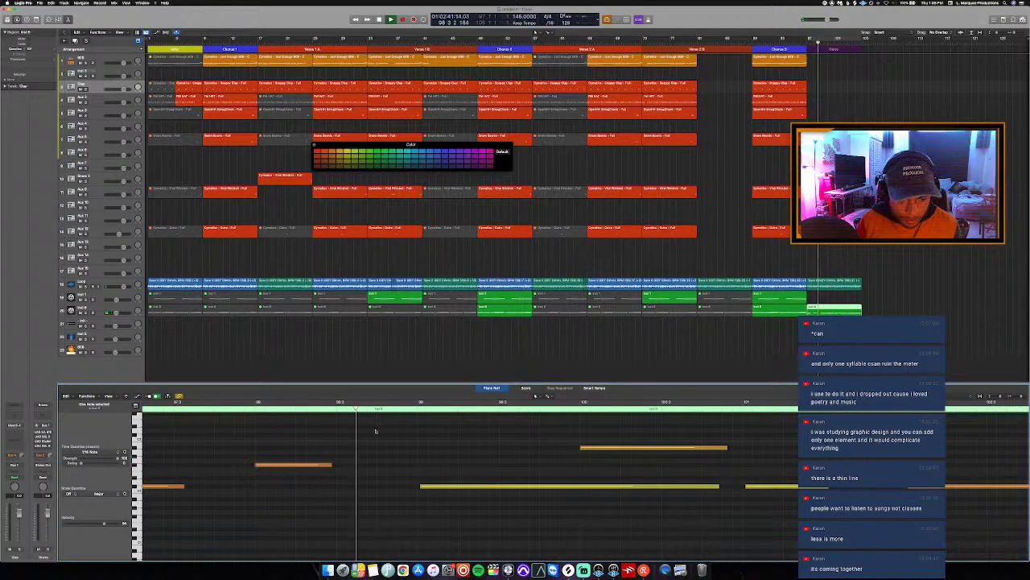
Delete the low note at bar 102 of the Outro region, move the higher note from bar 101 beat 3 into its place, and resume playback.
left_click(428, 436, "ctrl+alt")
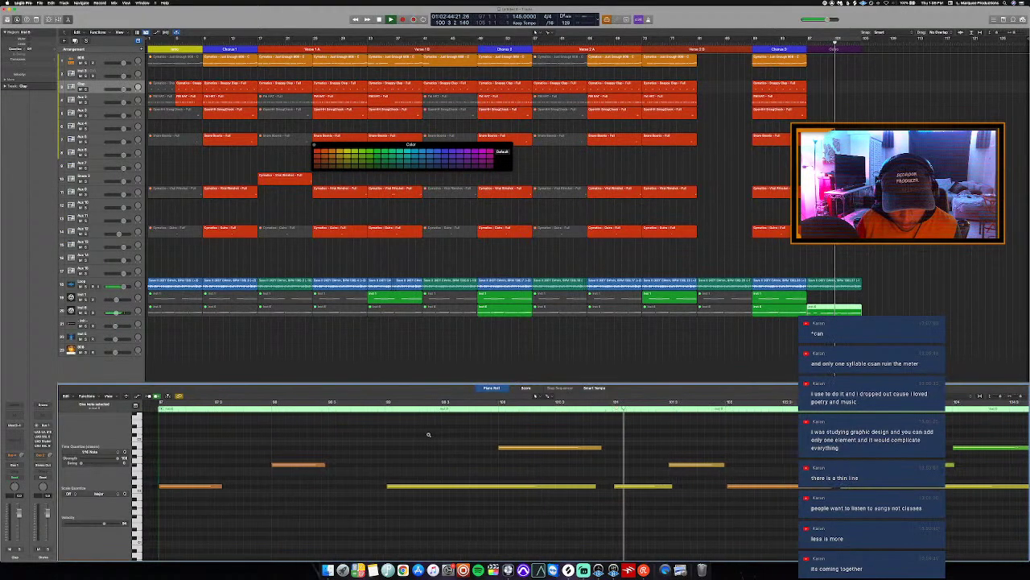
scroll(430, 434, "left", 2)
key("space")
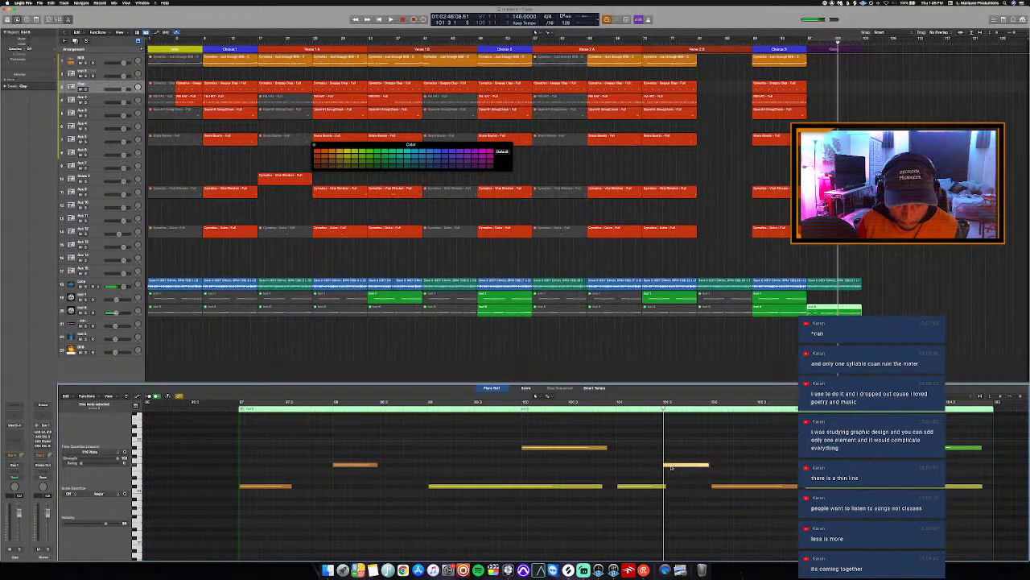
left_click(681, 466)
left_click(725, 486)
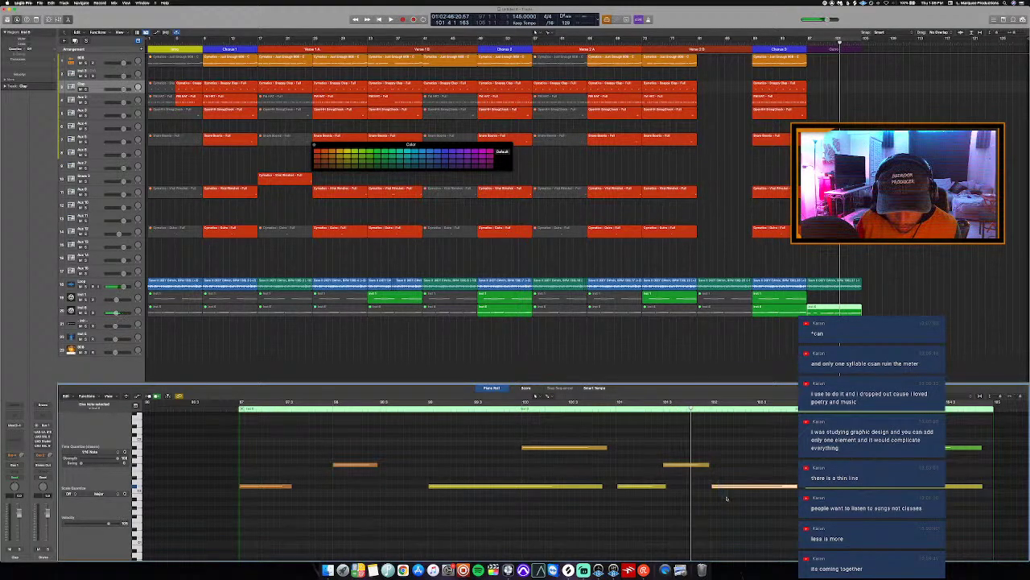
left_click_drag(682, 467, 728, 469)
key("space")
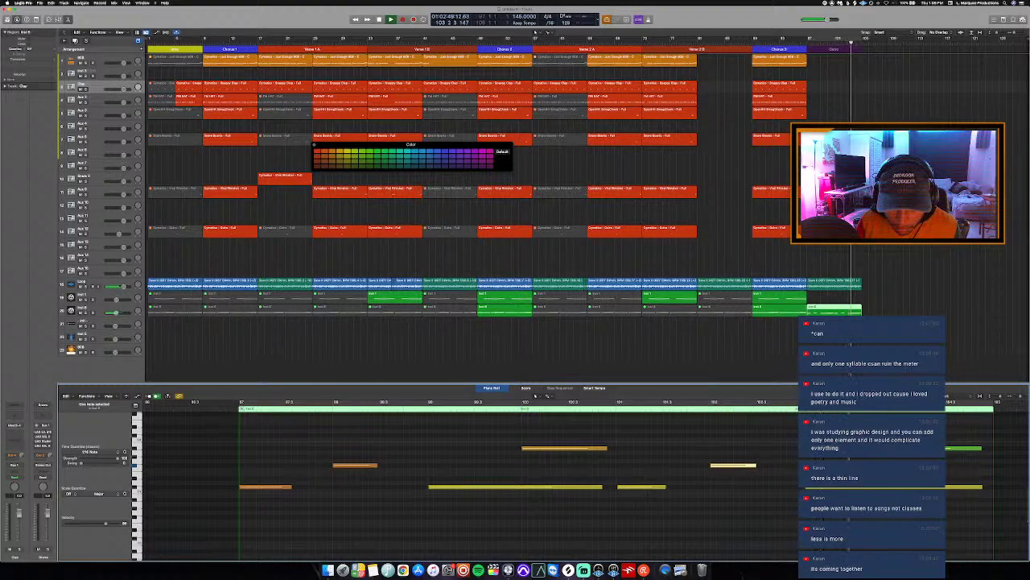
Nudge the moved note onto the start of bar 102 and replay the Outro from late in bar 101.
left_click_drag(723, 468, 725, 469)
left_click(687, 410)
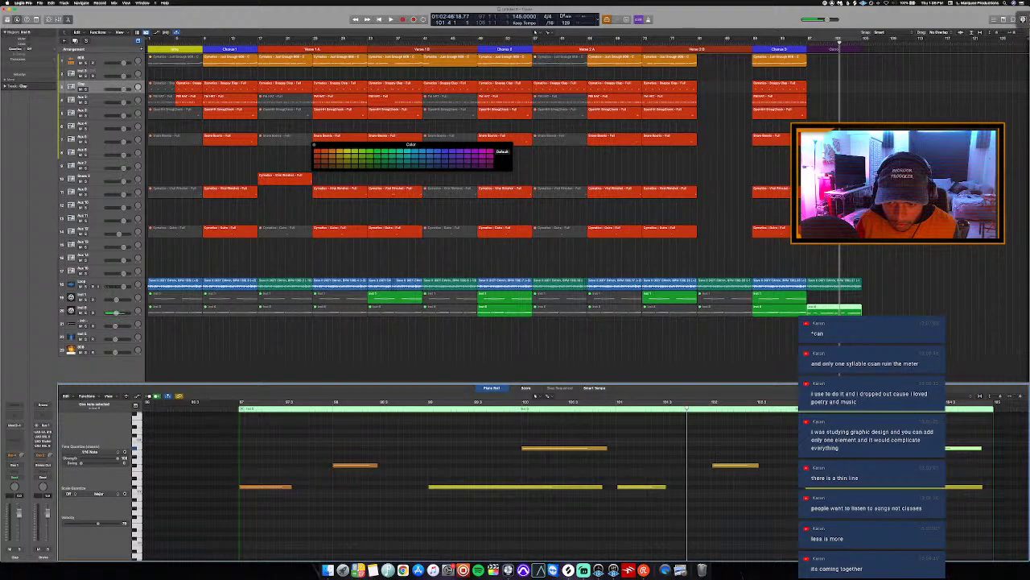
key("space")
key("space")
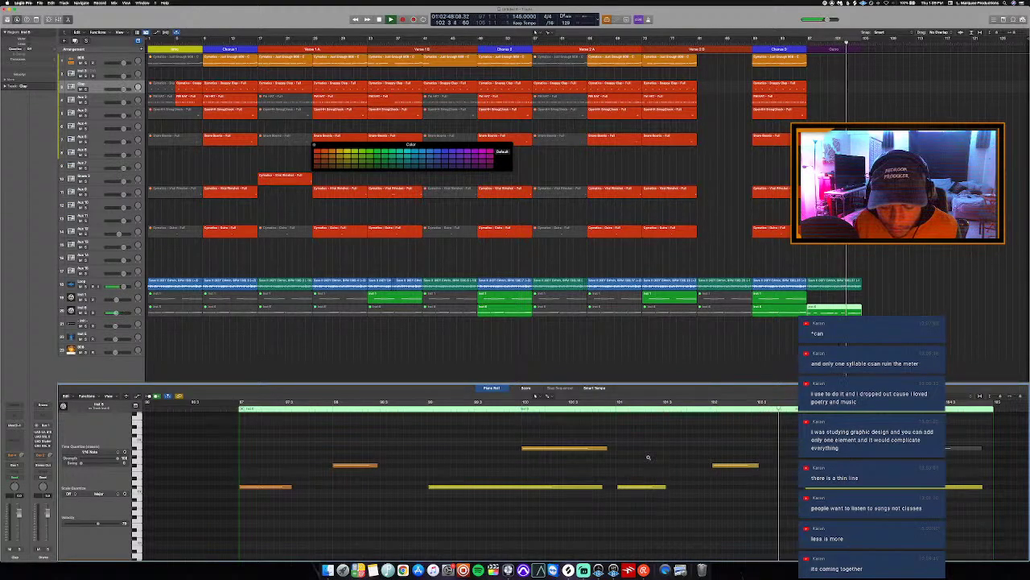
Resize the Outro notes starting at bars 97, 98, 99 and 101 so each lasts about one full bar.
scroll(649, 457, "down", 4)
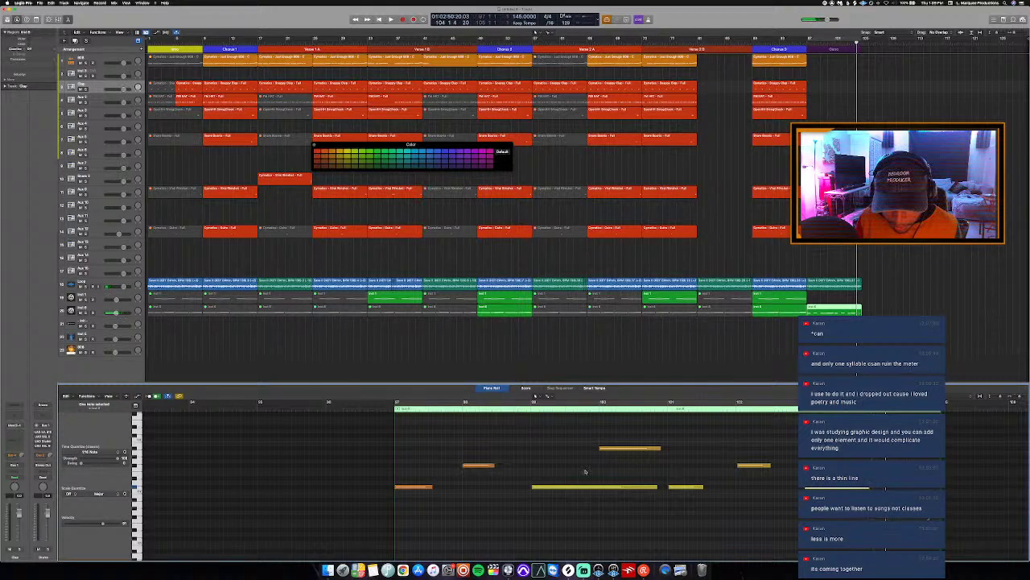
left_click_drag(432, 487, 460, 496)
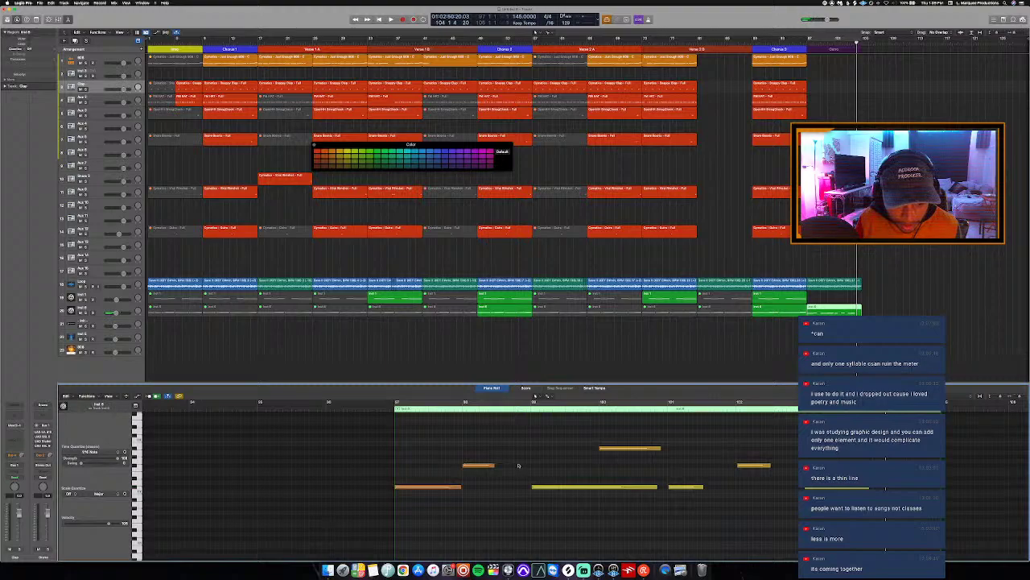
left_click_drag(513, 473, 521, 491)
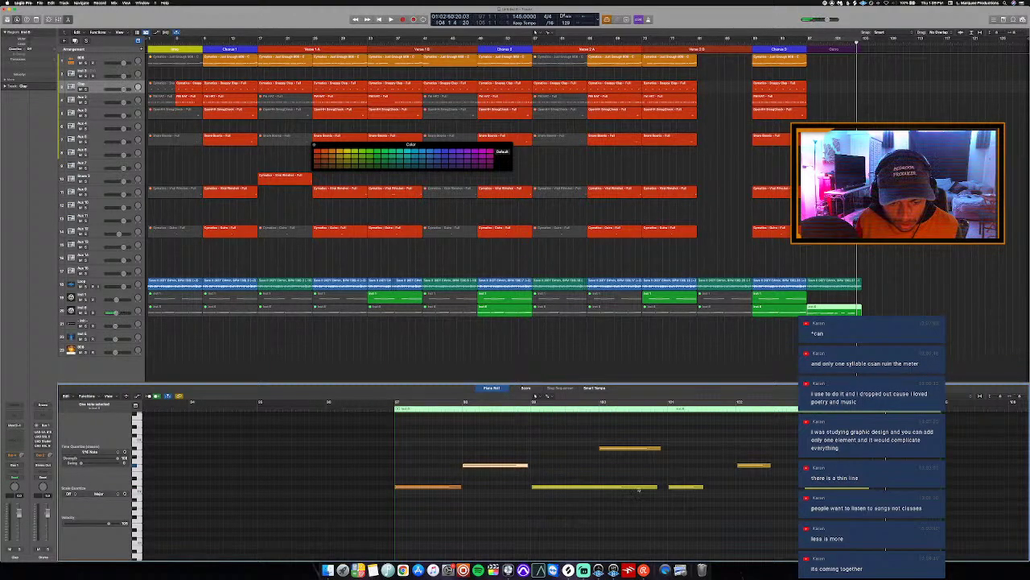
left_click_drag(655, 488, 596, 498)
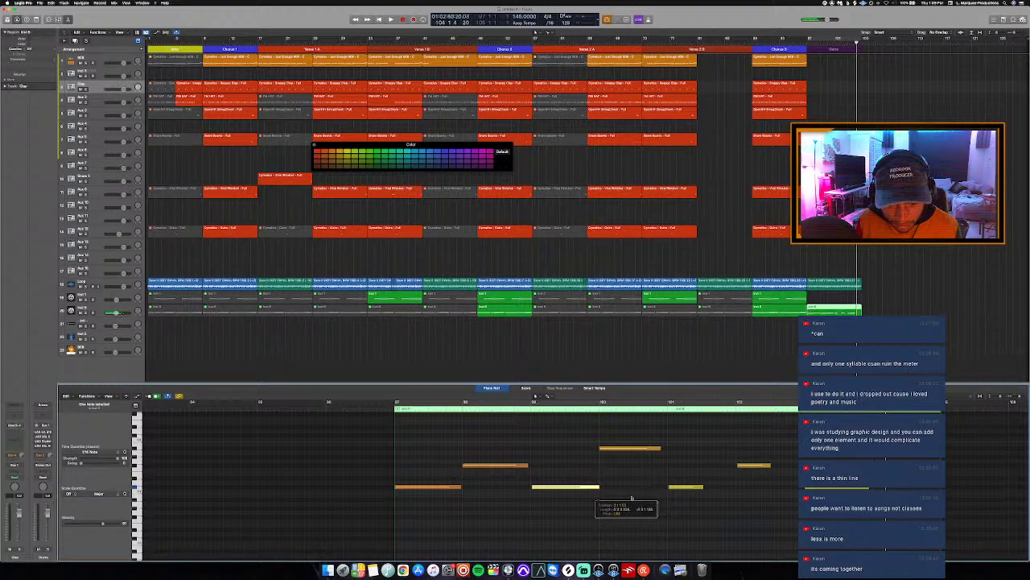
left_click_drag(703, 488, 735, 499)
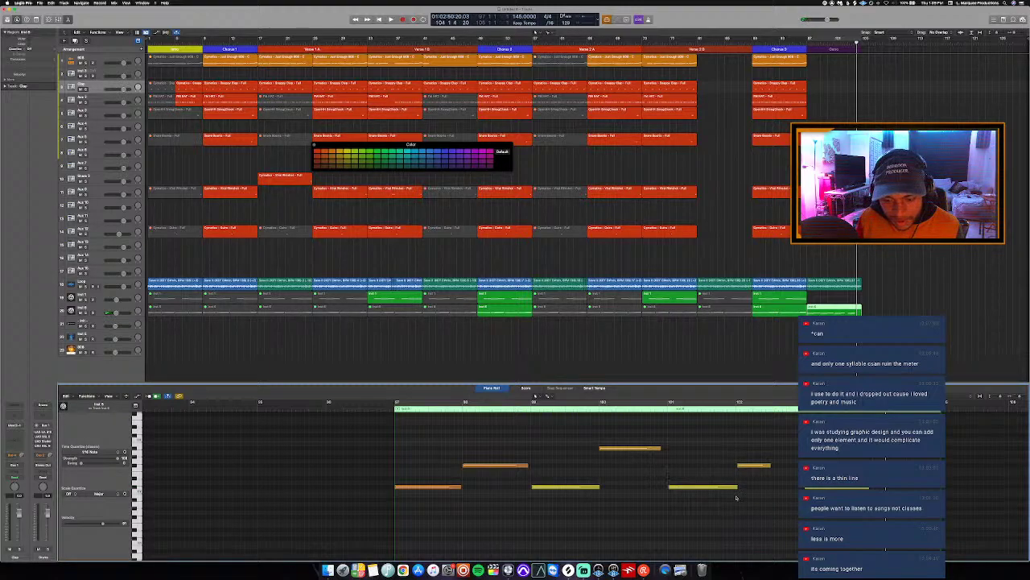
Close the Piano Roll and the color palette, and return the playhead to the project start.
key("super+Left")
key("p")
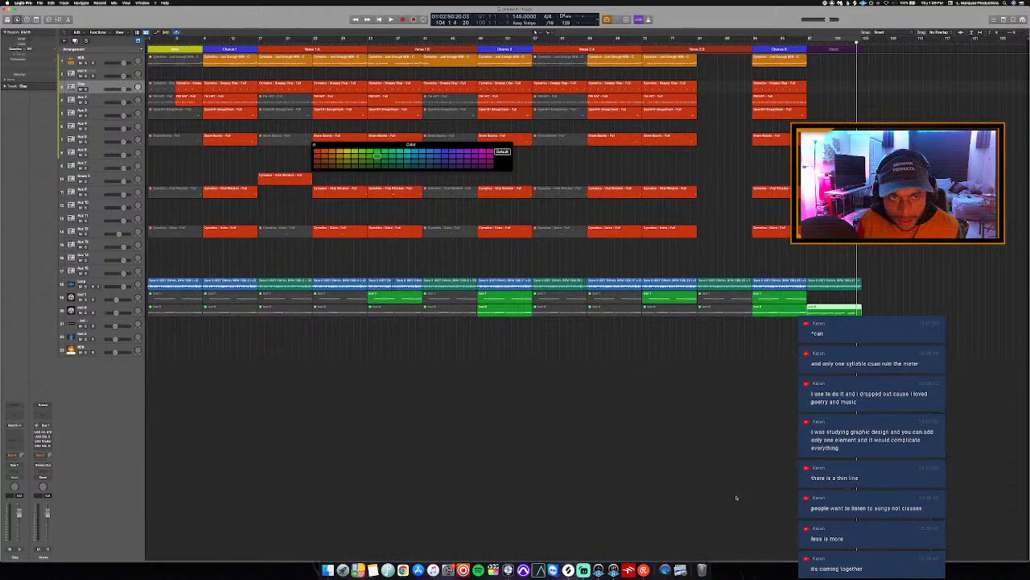
key("alt+c")
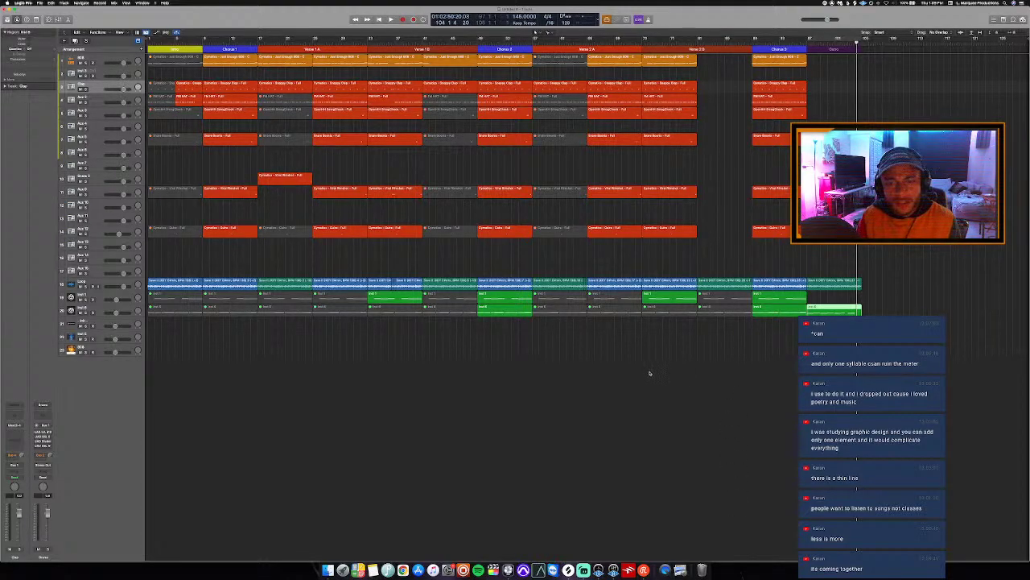
key("Return")
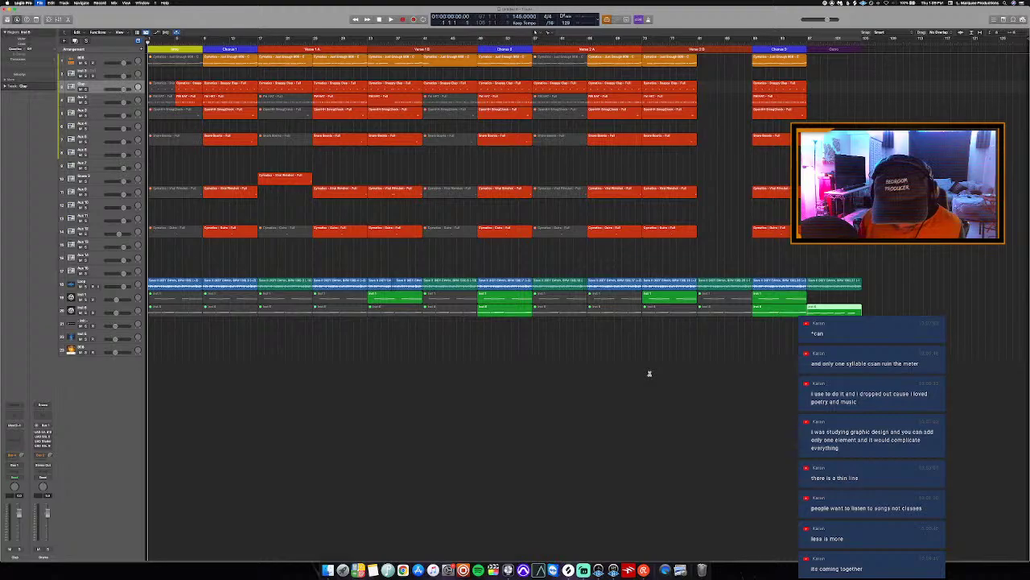
Start saving the project and browse the Logic folder as its save location.
key("super+s")
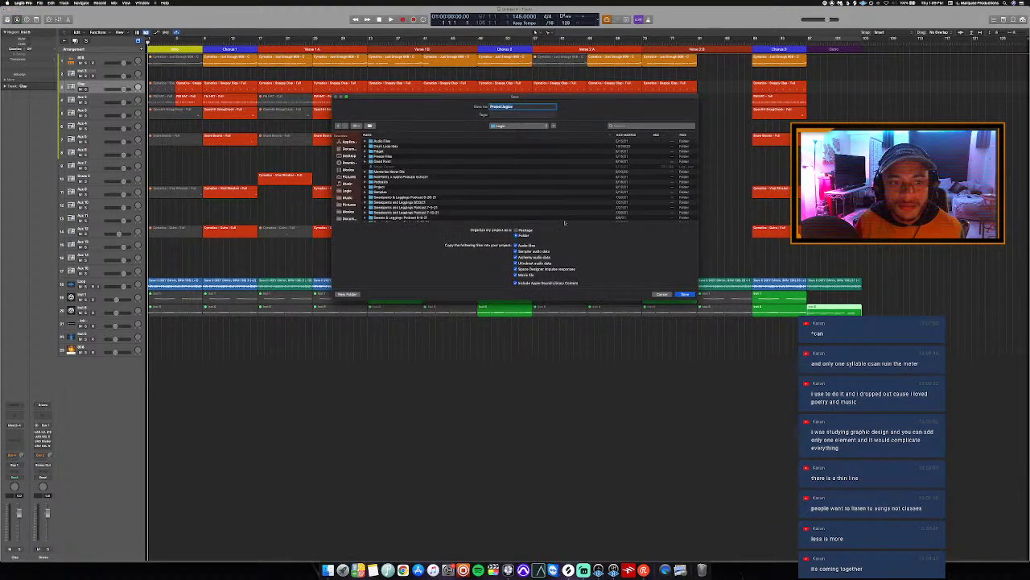
left_click(351, 191)
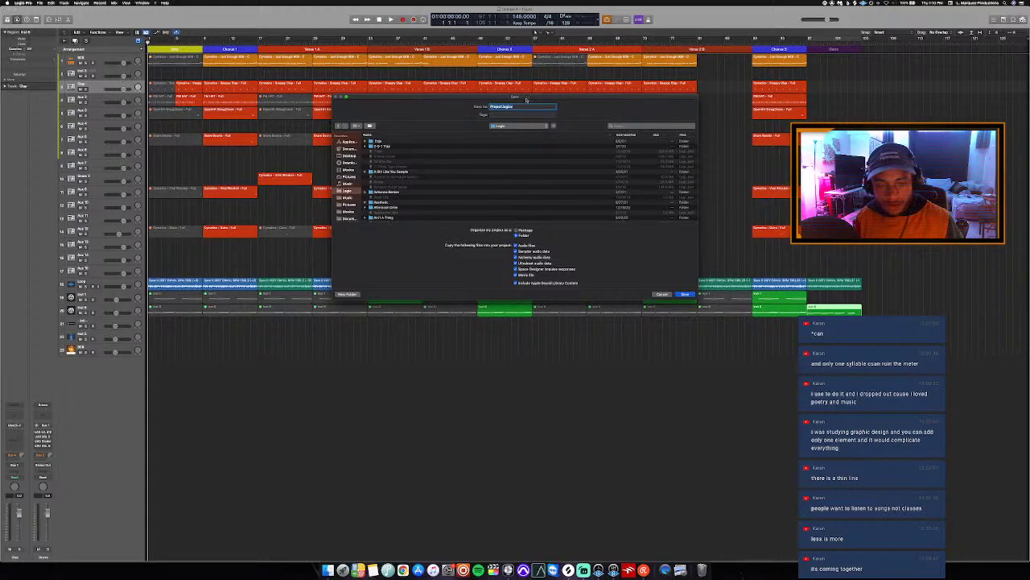
scroll(519, 162, "down", 2)
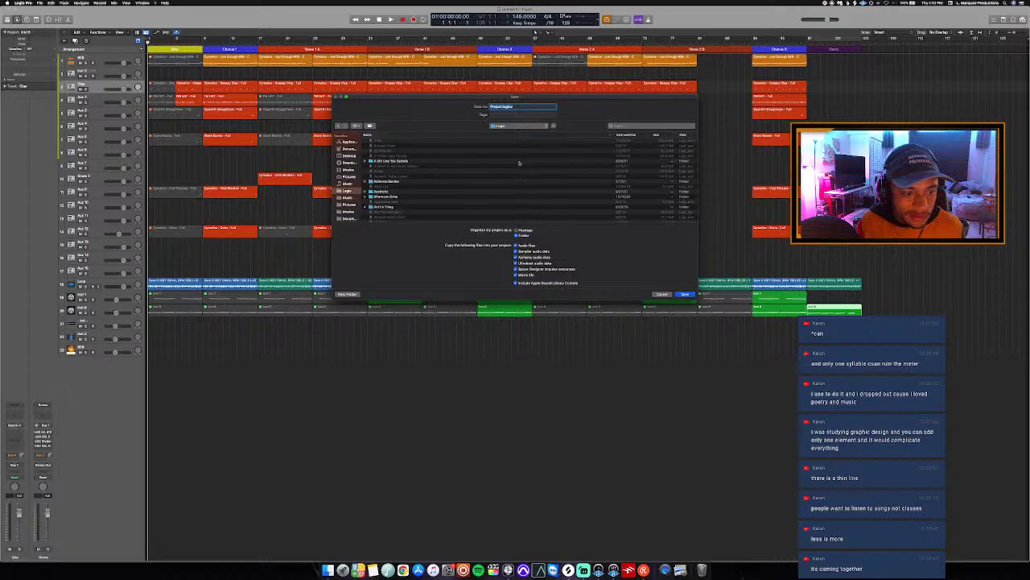
scroll(519, 162, "down", 3)
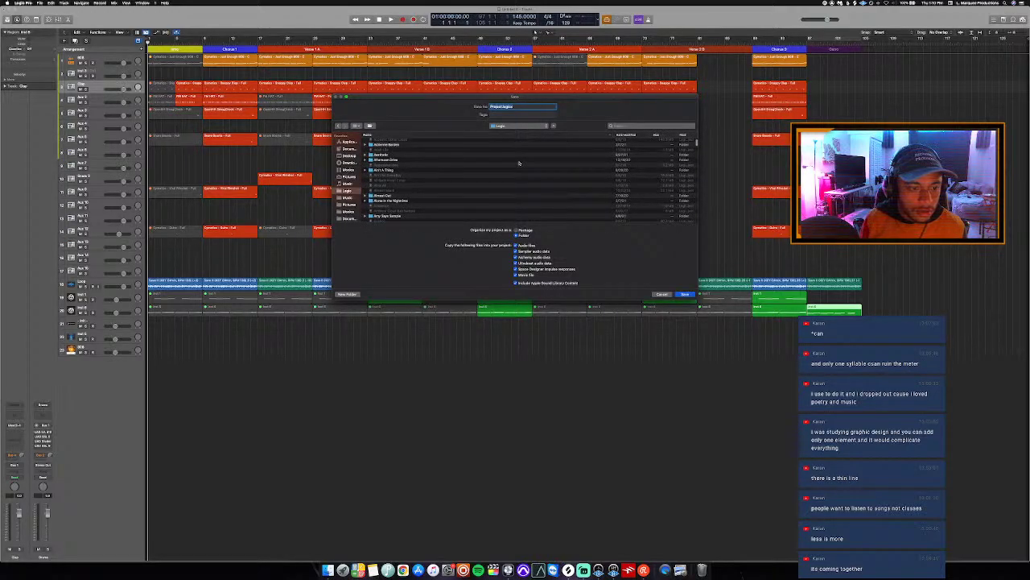
Save the project under its new name as a folder in the Logic directory.
scroll(519, 163, "up", 3)
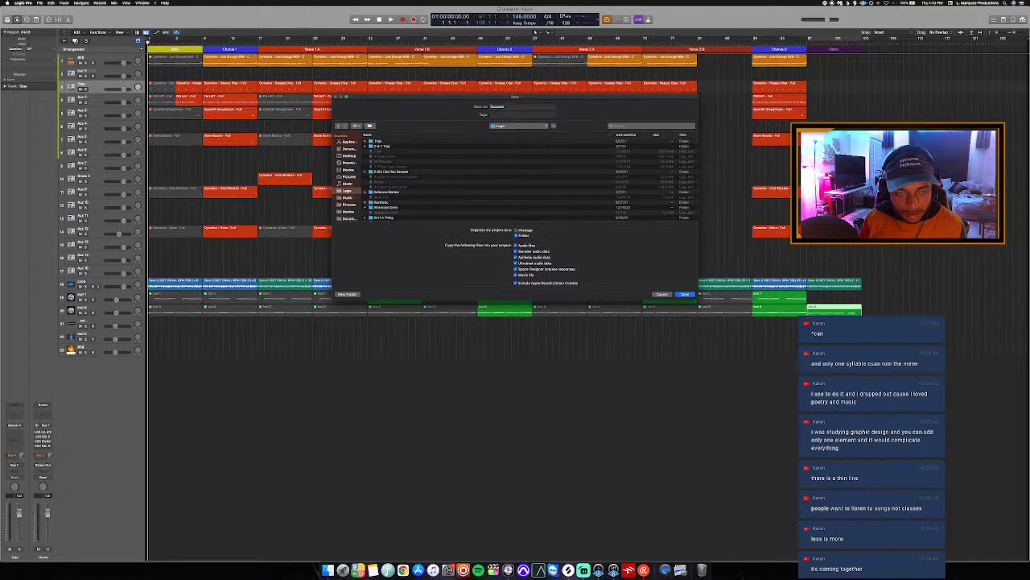
key("Return")
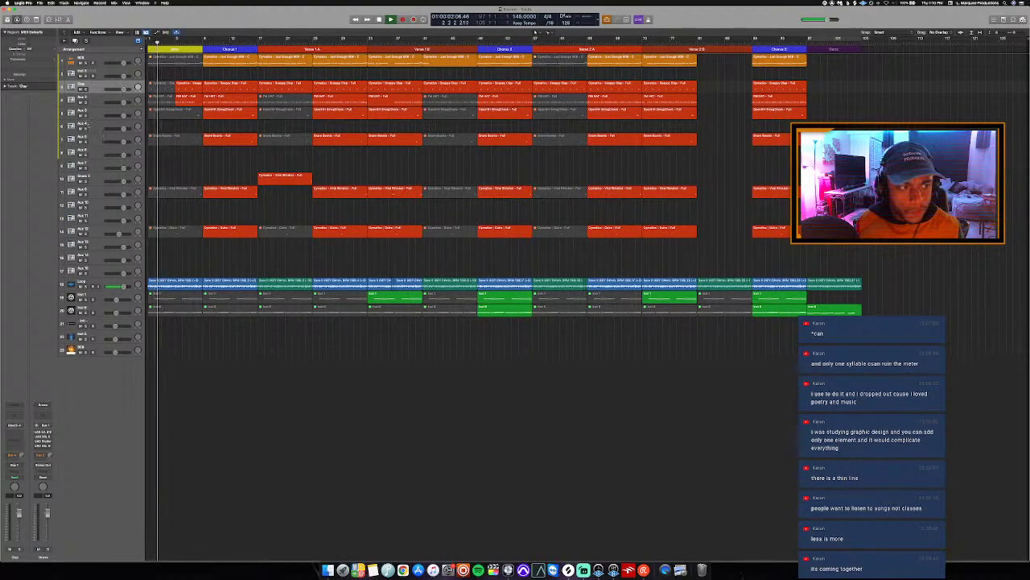
Rename the hi-hat and snare tracks as Closed Hi Hat, Open Hi Hat, Snare 1 and Snare 2.
left_click(89, 86)
left_click(93, 98)
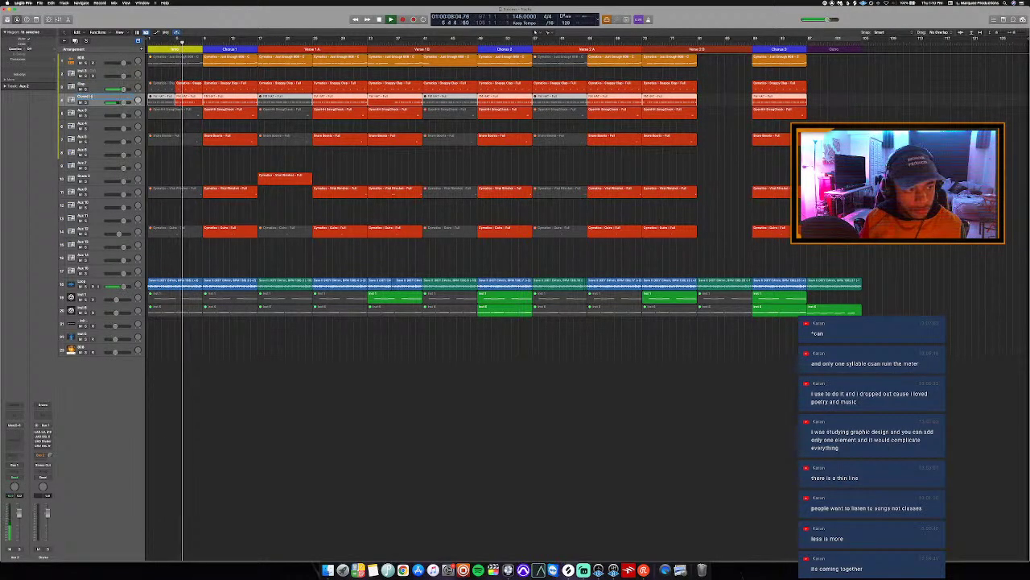
left_click(94, 109)
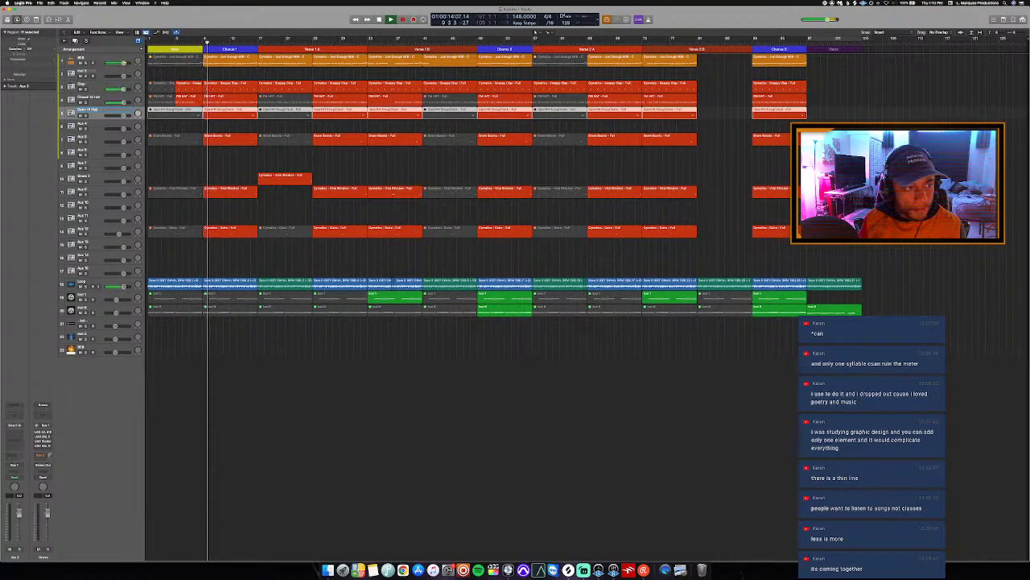
left_click(97, 137)
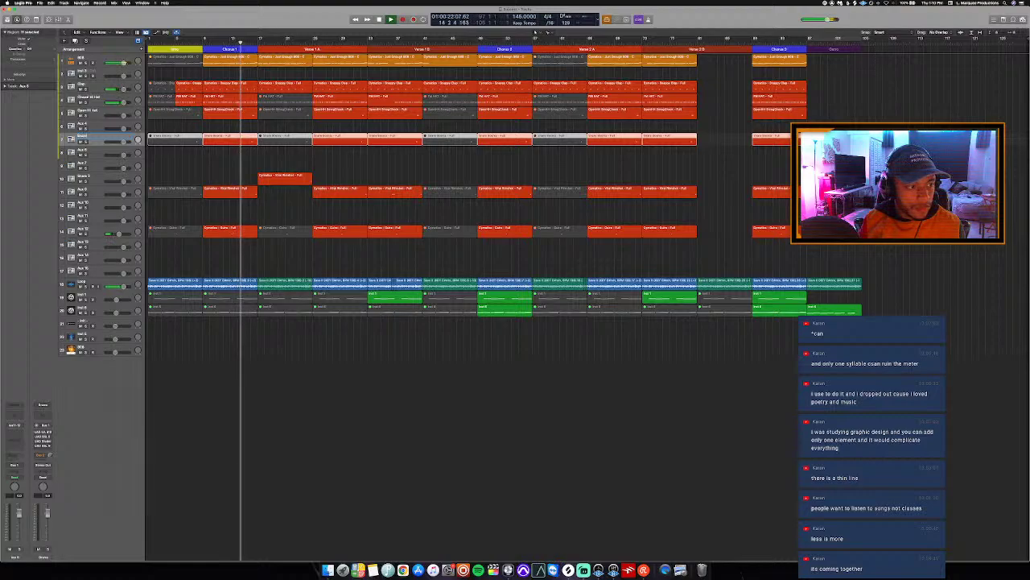
left_click(95, 178)
left_click(89, 140)
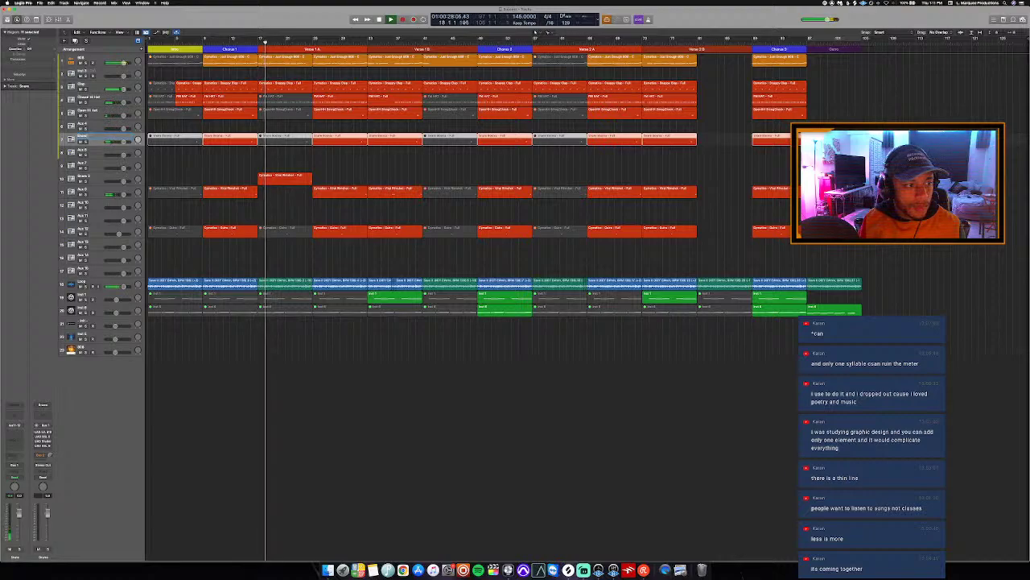
Rename the rimshot track as Rim and the guiro track as Guiro.
left_click(95, 191)
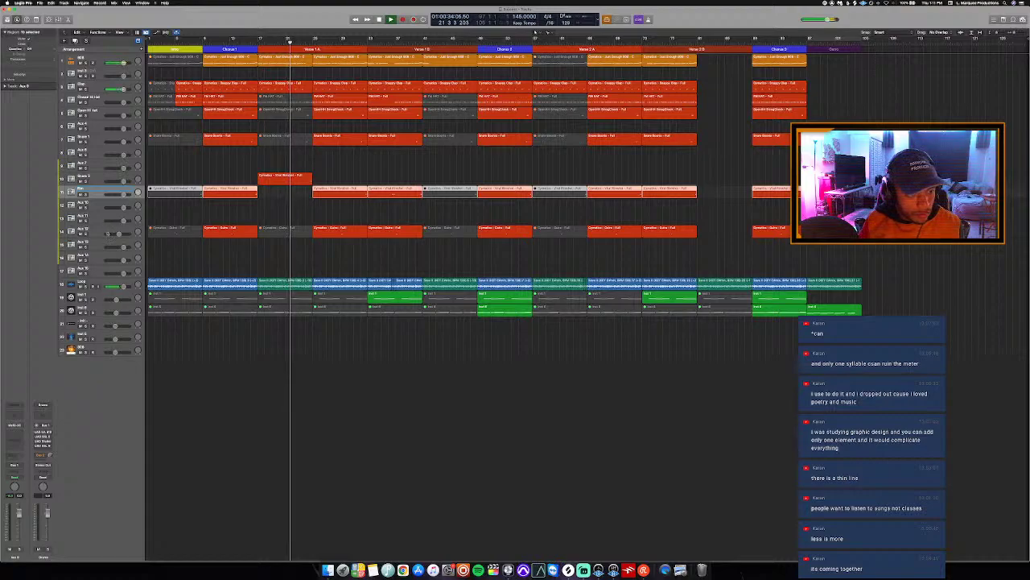
left_click(94, 229)
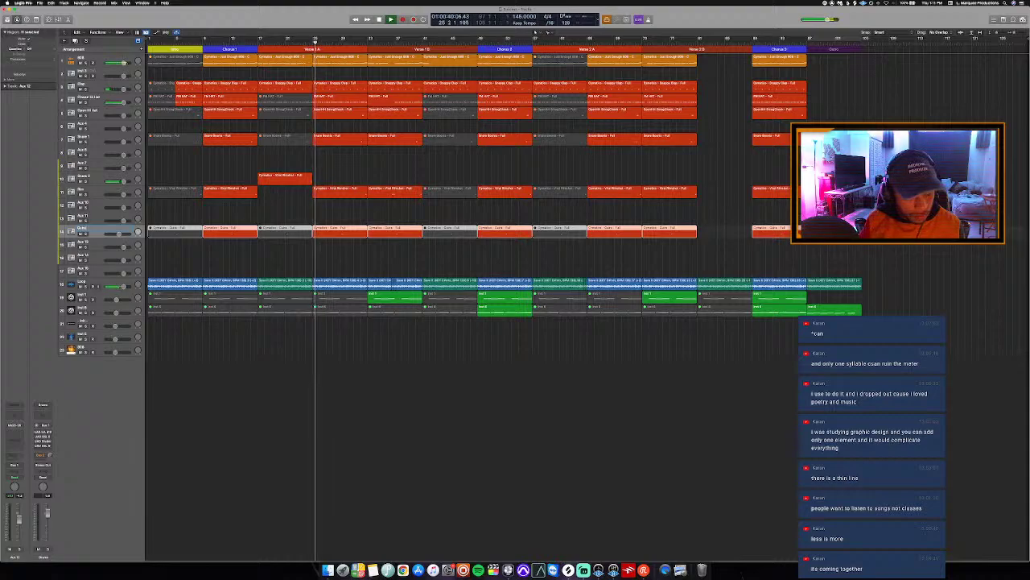
left_click(182, 258)
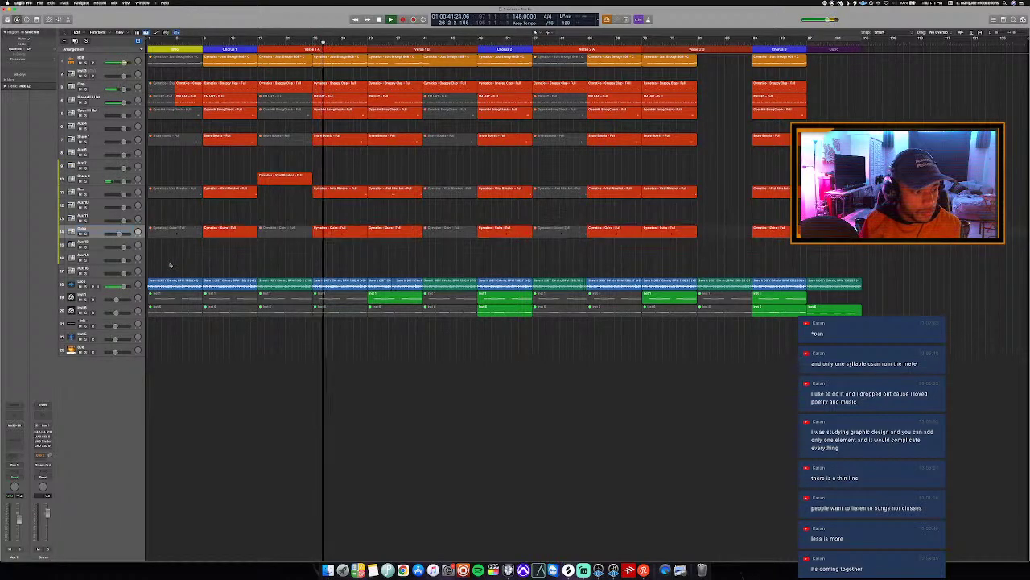
Rename the two software instrument tracks below the Loop track as Melody and Keys.
left_click(94, 299)
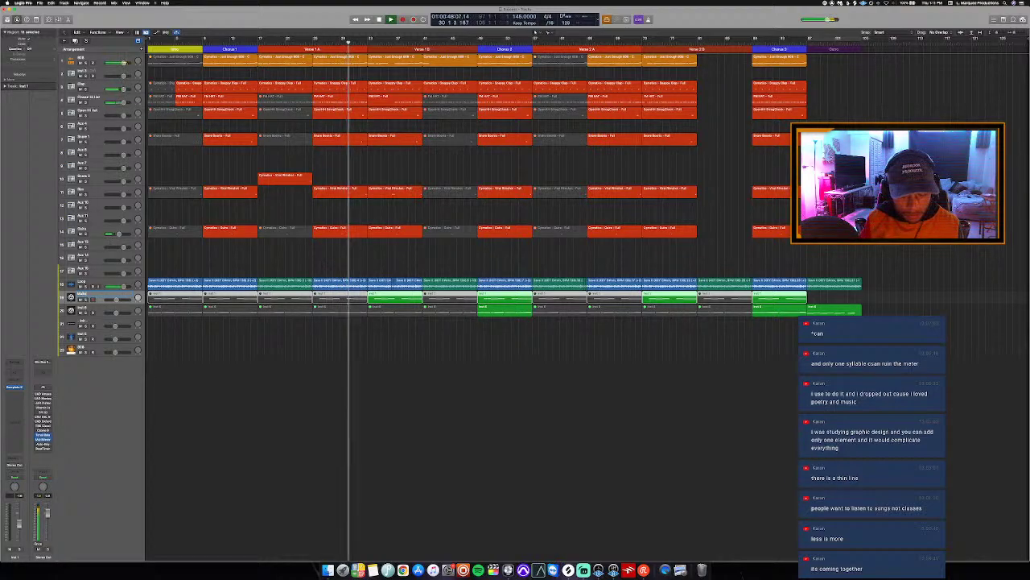
left_click(105, 310)
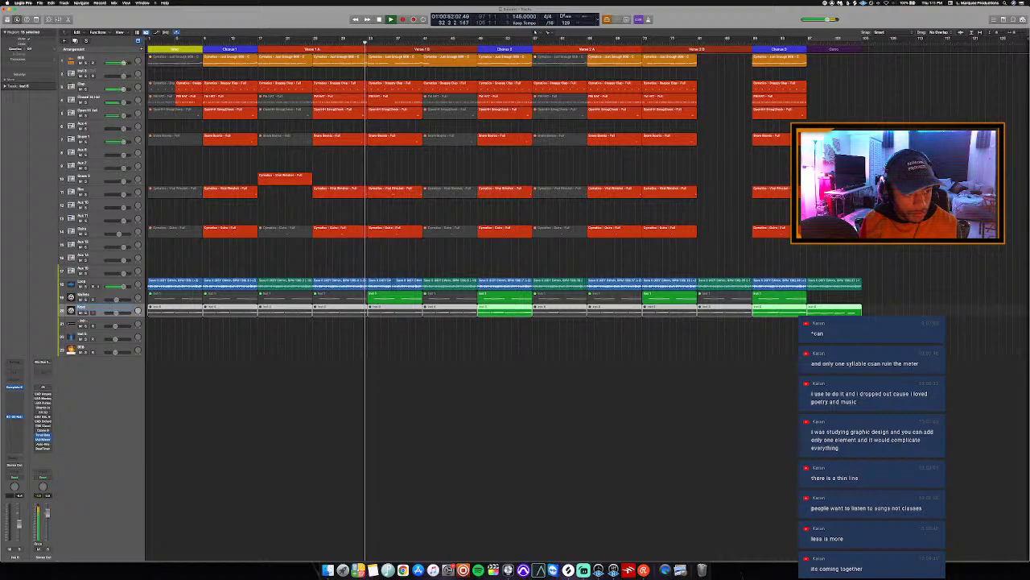
left_click(206, 334)
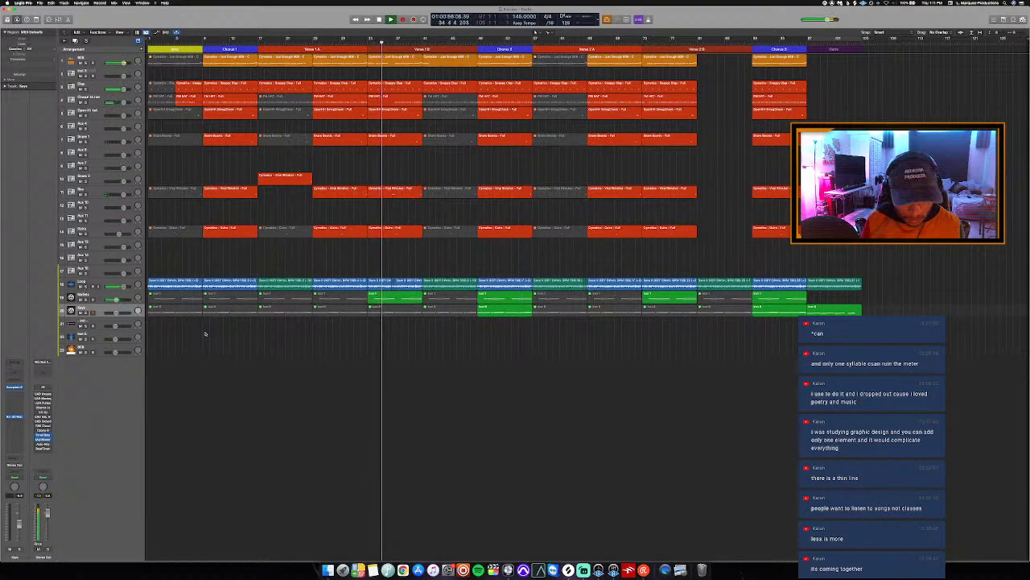
Name all regions in the arrangement after their tracks and clear the selection.
key("super+a")
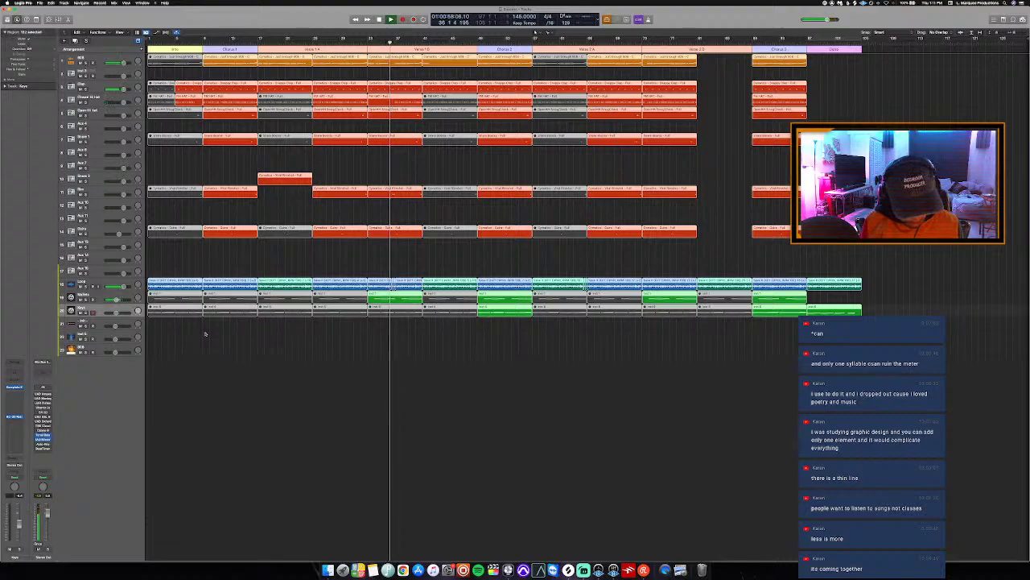
key("alt+shift+n")
left_click(205, 334)
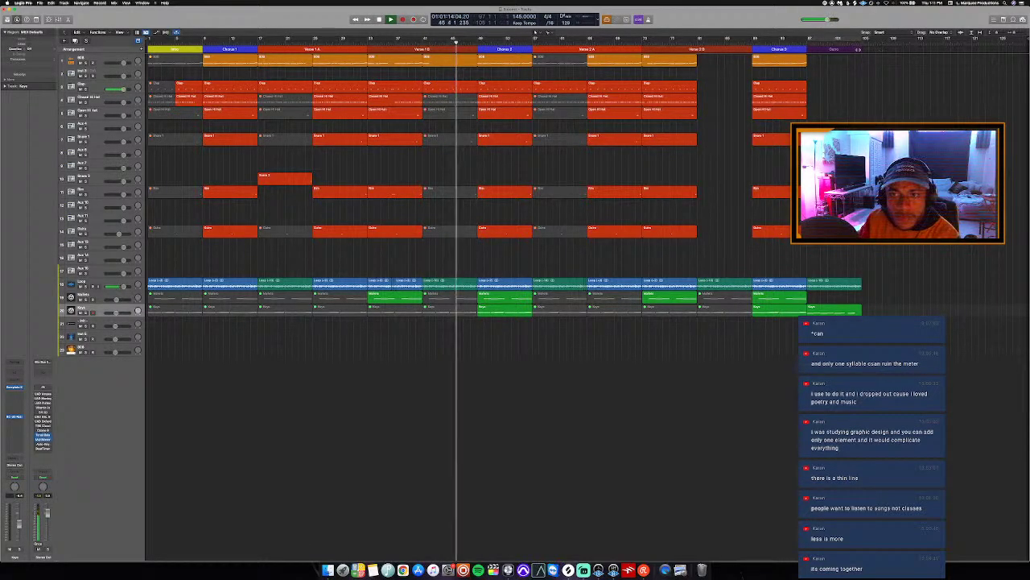
Extend the Outro arrangement section slightly past the end of the last regions.
left_click(862, 50)
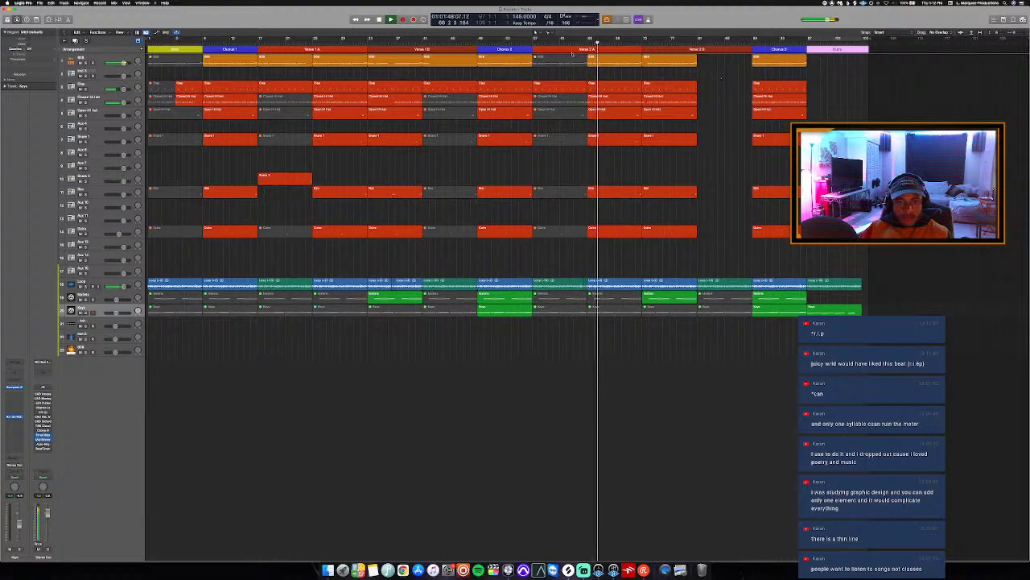
Add a clap note at bar 64 beat 4 in the muted Clap region of Verse 2A and raise its velocity.
key("space")
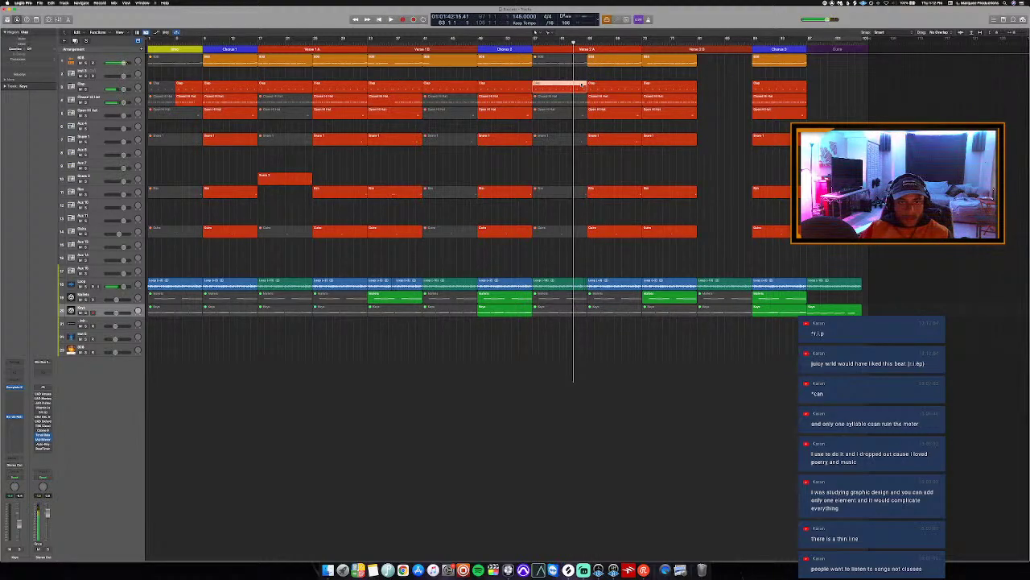
double_click(581, 83)
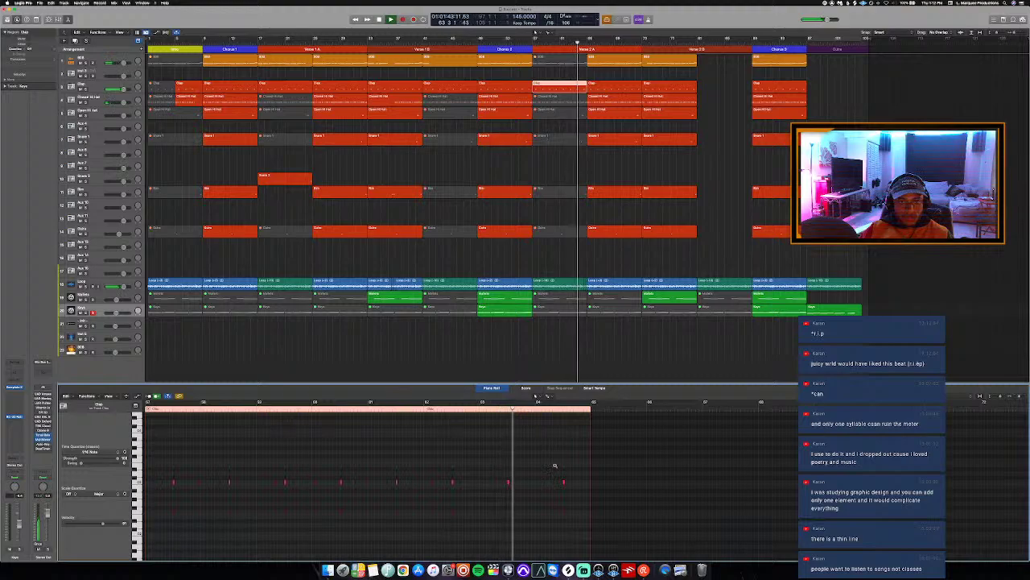
scroll(554, 466, "up", 2)
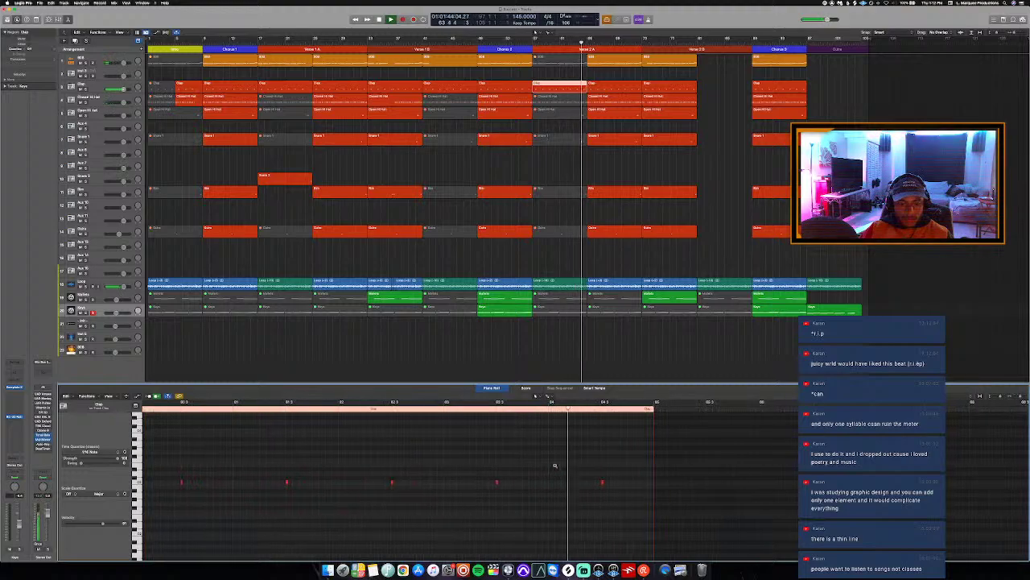
left_click(663, 483)
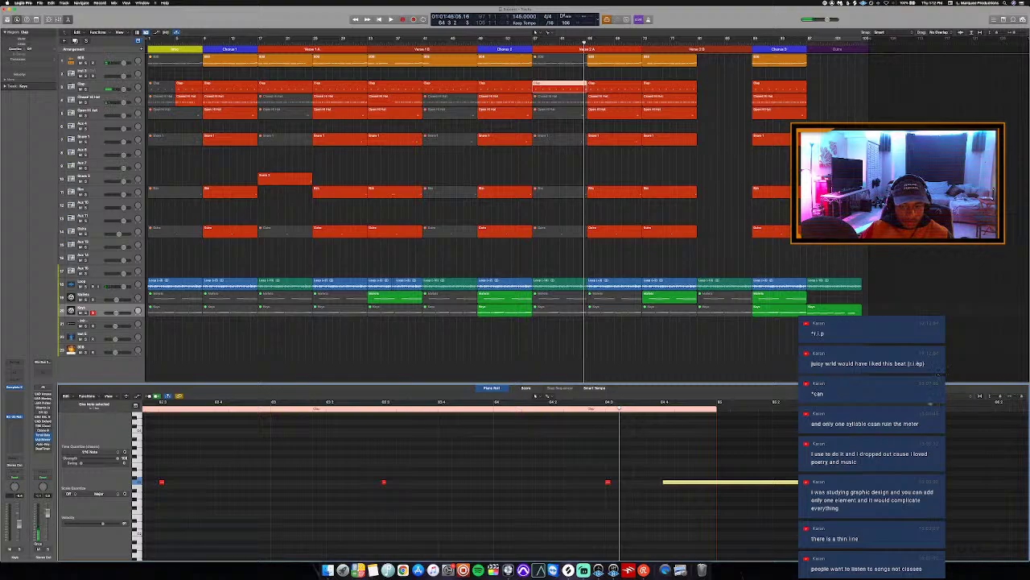
left_click_drag(680, 484, 679, 483)
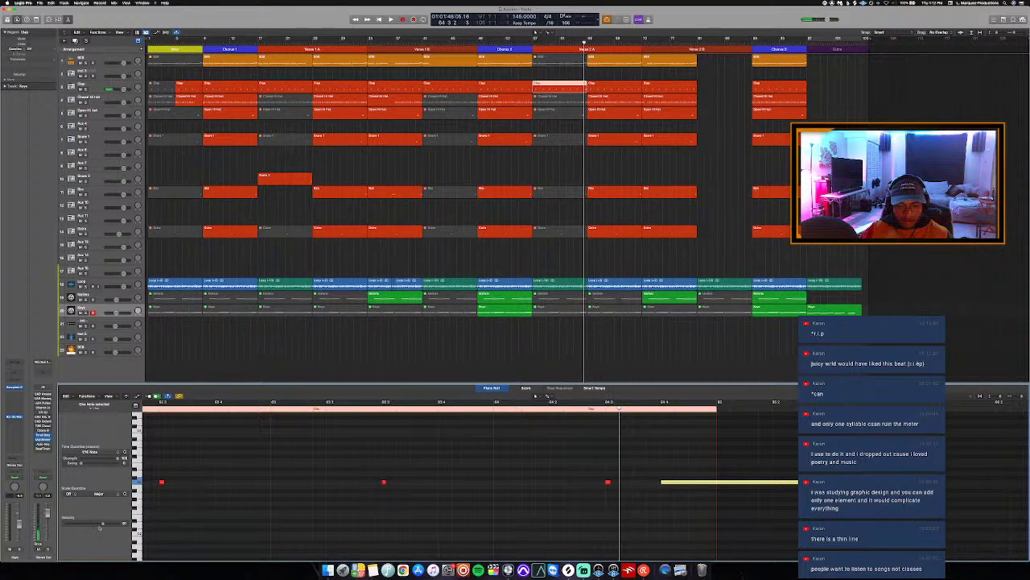
left_click(181, 529)
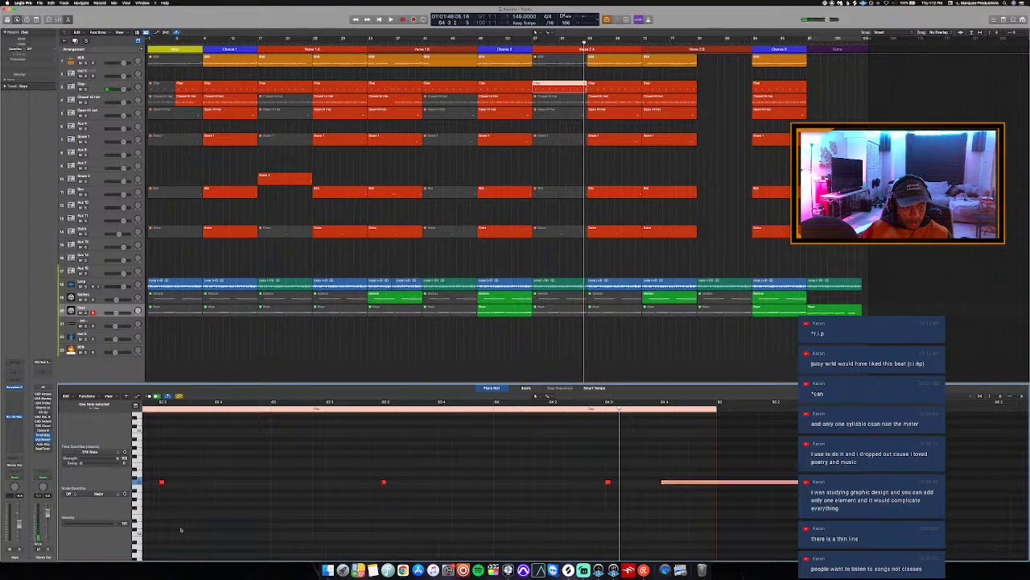
Play back the end of the edited Clap region and close the Piano Roll.
left_click(369, 405)
key("space")
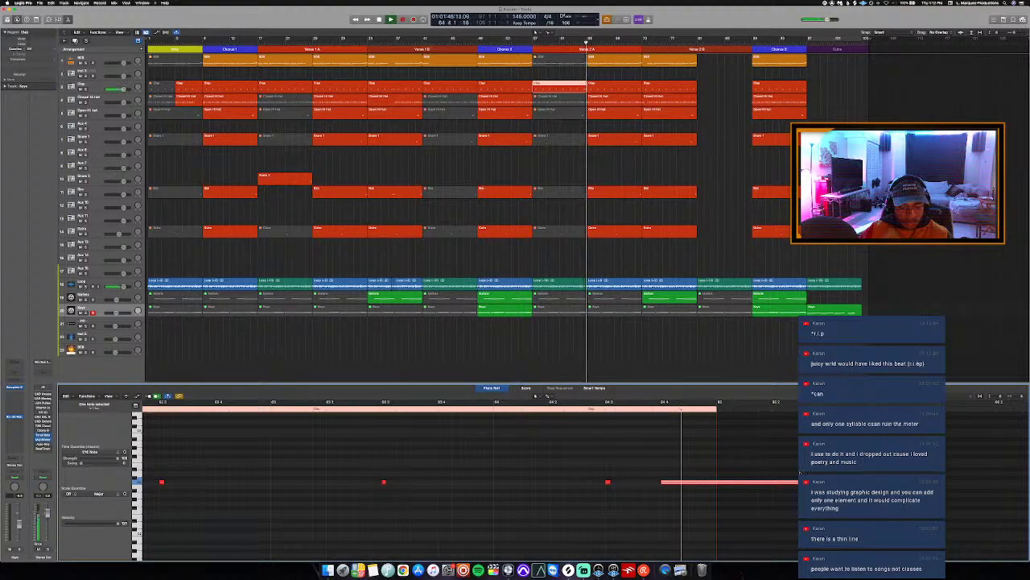
left_click_drag(683, 501, 683, 502)
key("p")
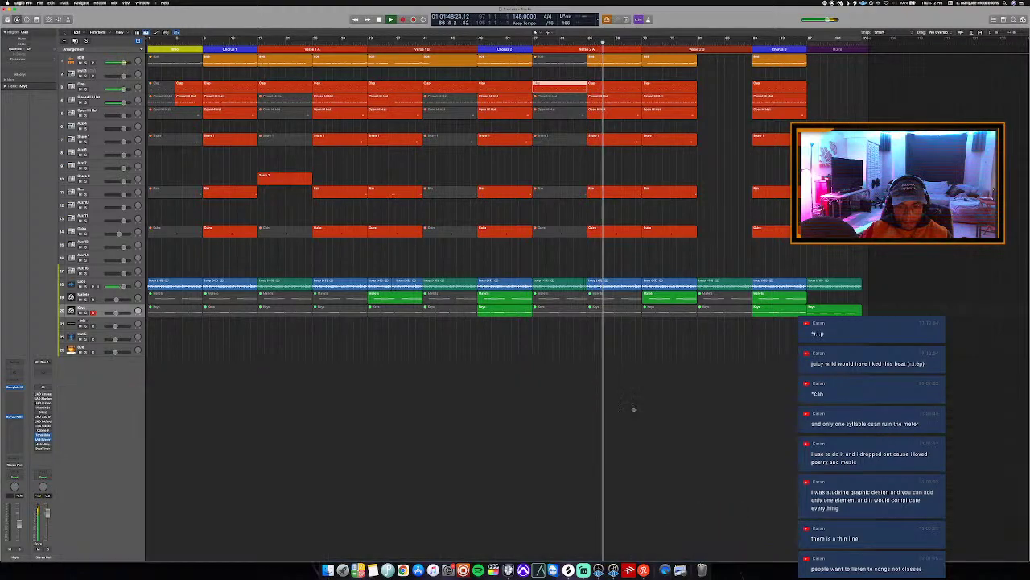
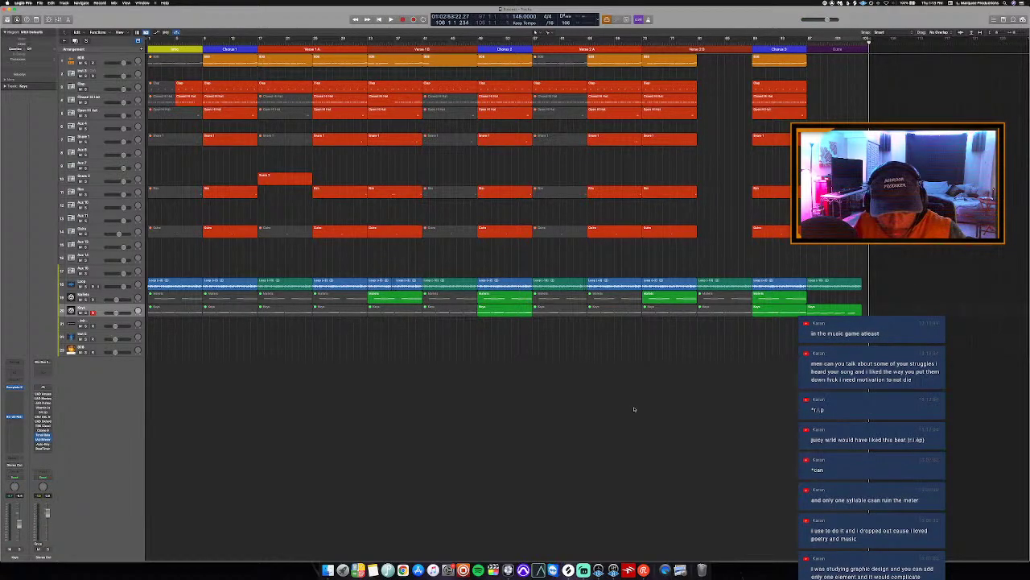
Enable cycle mode and stretch the cycle range over the whole arrangement, from bar 1 to the end of the Outro.
key("c")
left_click_drag(862, 39, 869, 39)
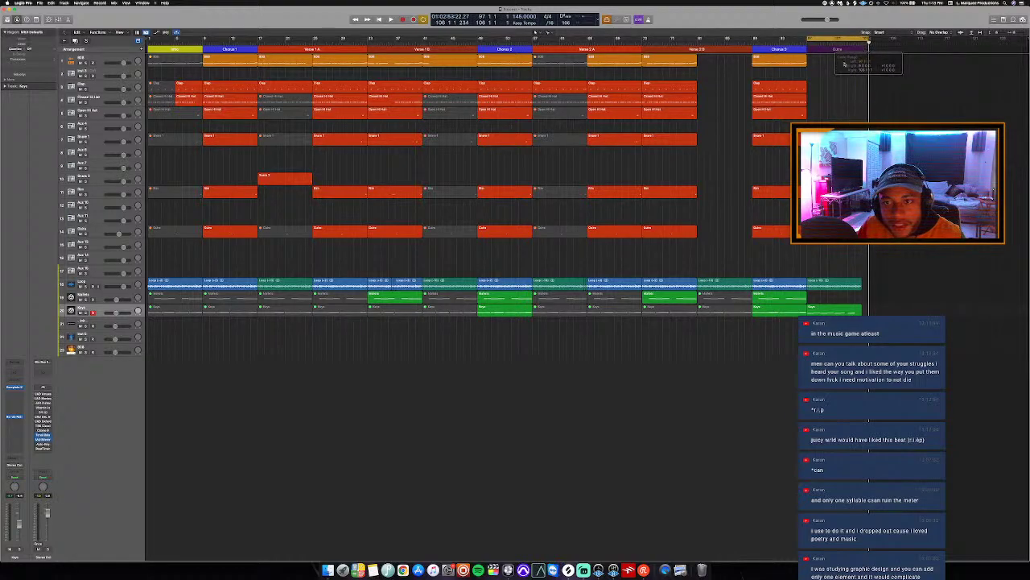
key("super+Right")
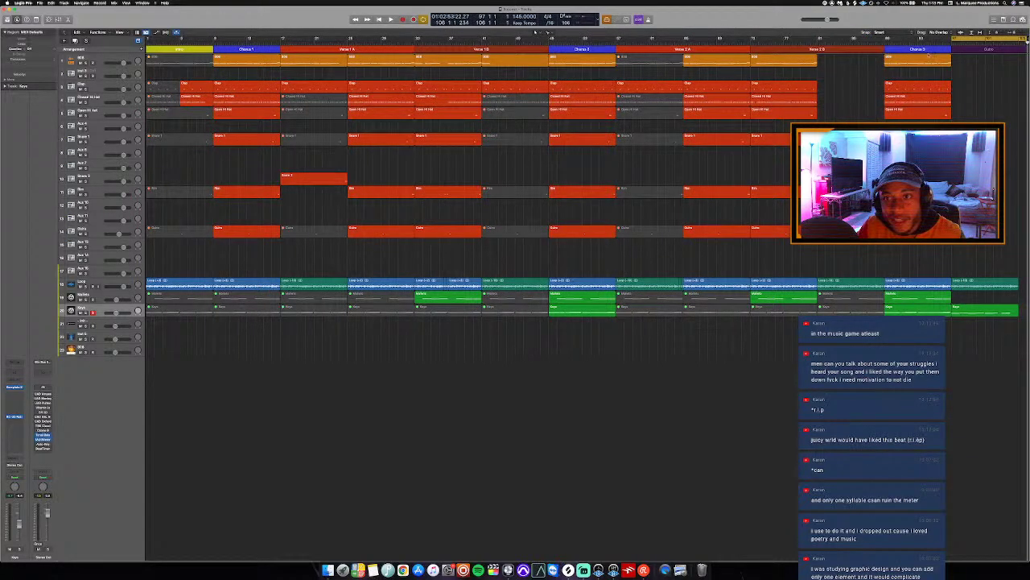
left_click_drag(953, 39, 147, 77)
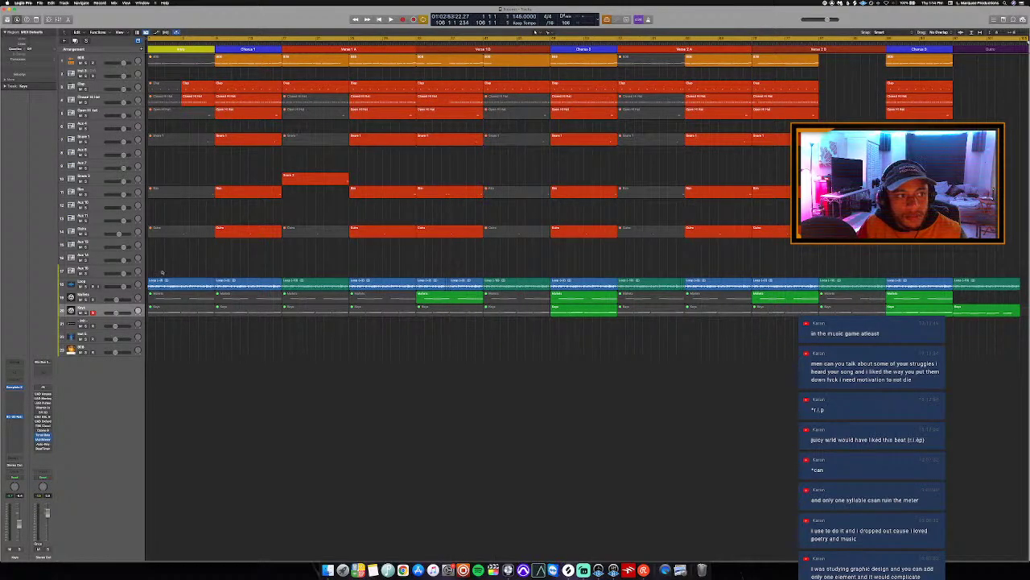
Save the project and select the Loop track.
key("super+s")
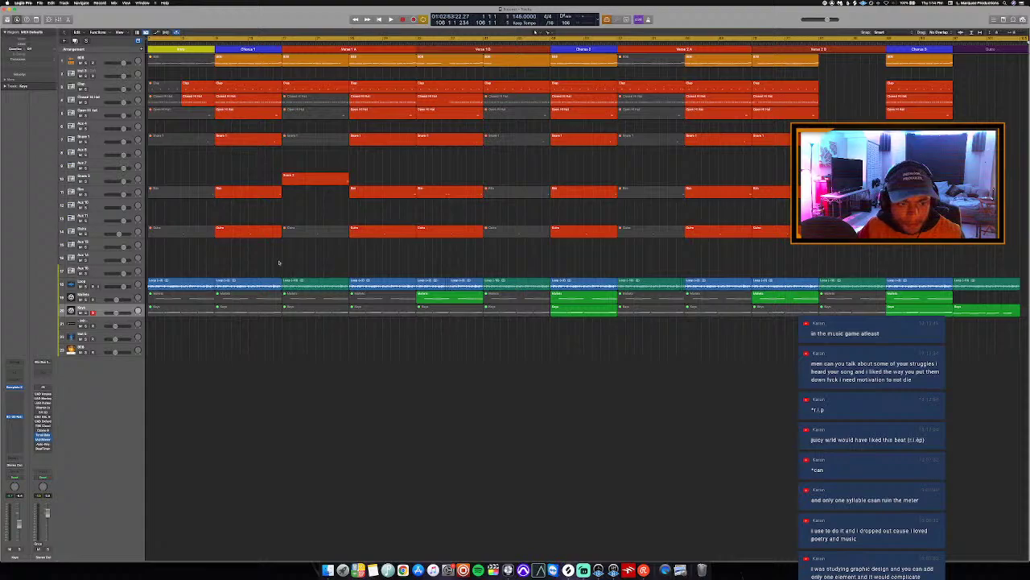
left_click(119, 282)
key("super+s")
Close the current project and create a new one from the Beat Template, dismissing the leftover audio preview.
key("super+n")
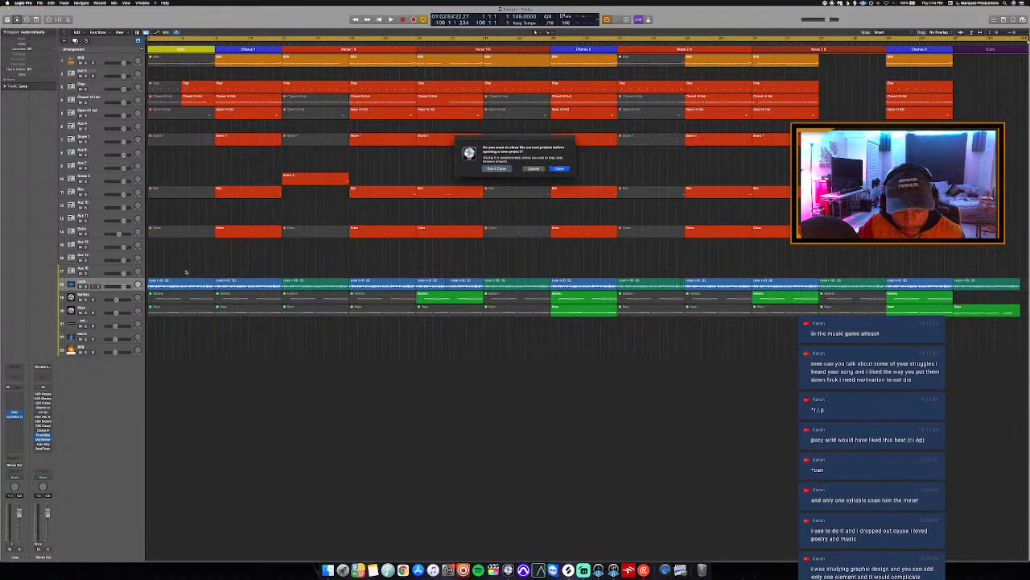
left_click(562, 170)
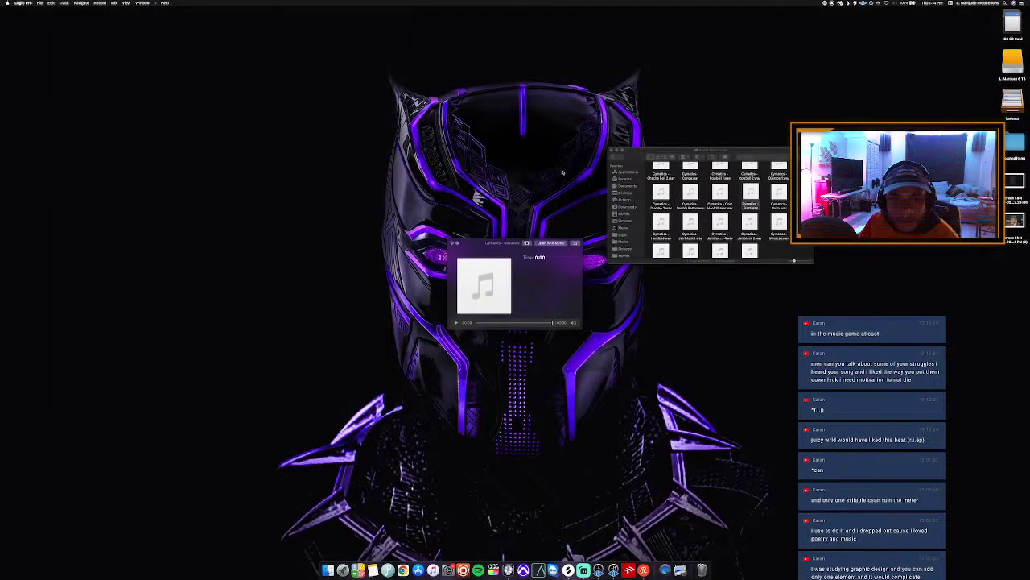
left_click(453, 243)
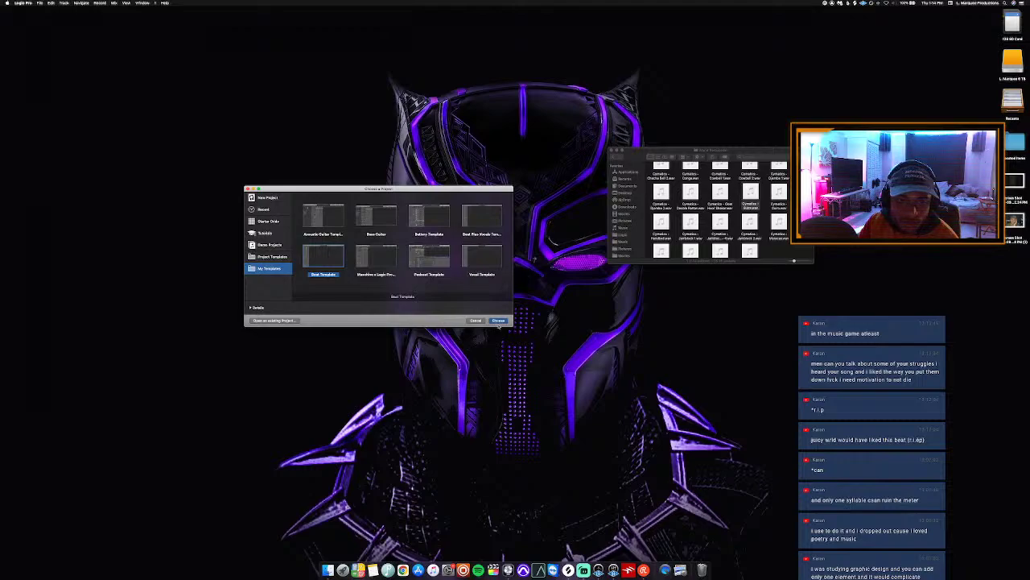
left_click(498, 320)
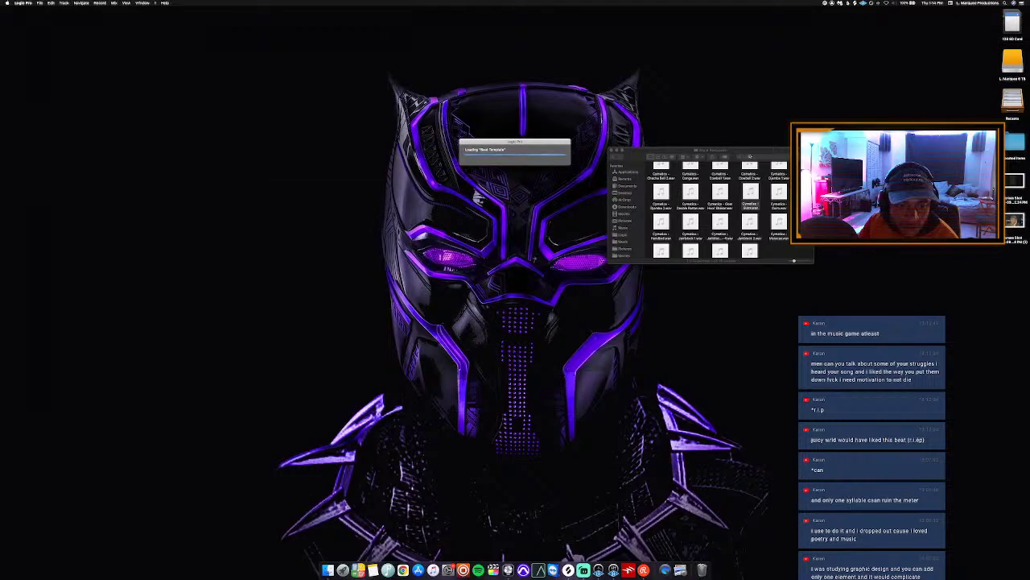
Switch to Finder, move its window aside and open the Sample Packs folder inside Music.
left_click(632, 242)
left_click_drag(632, 154, 678, 175)
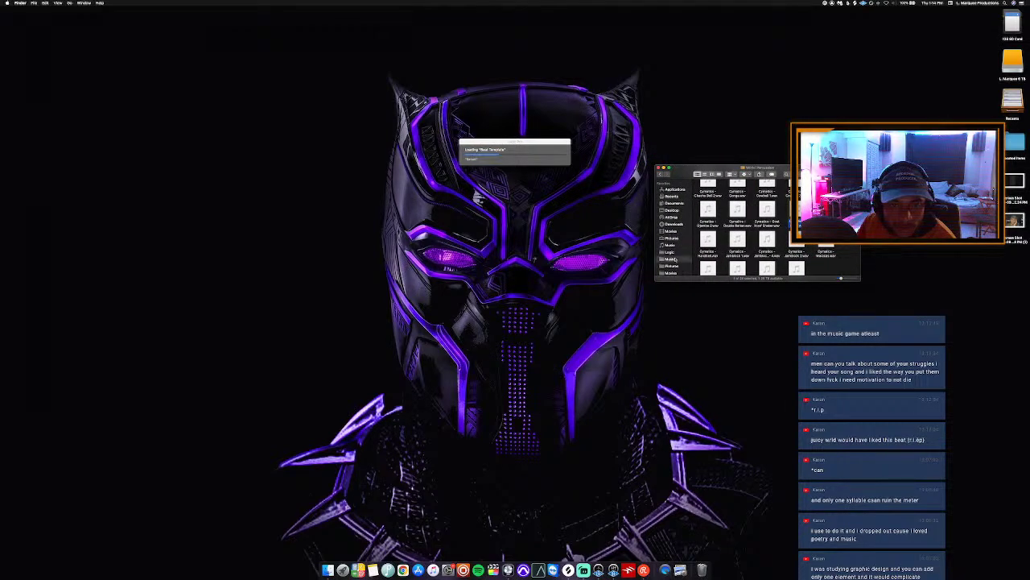
left_click(673, 259)
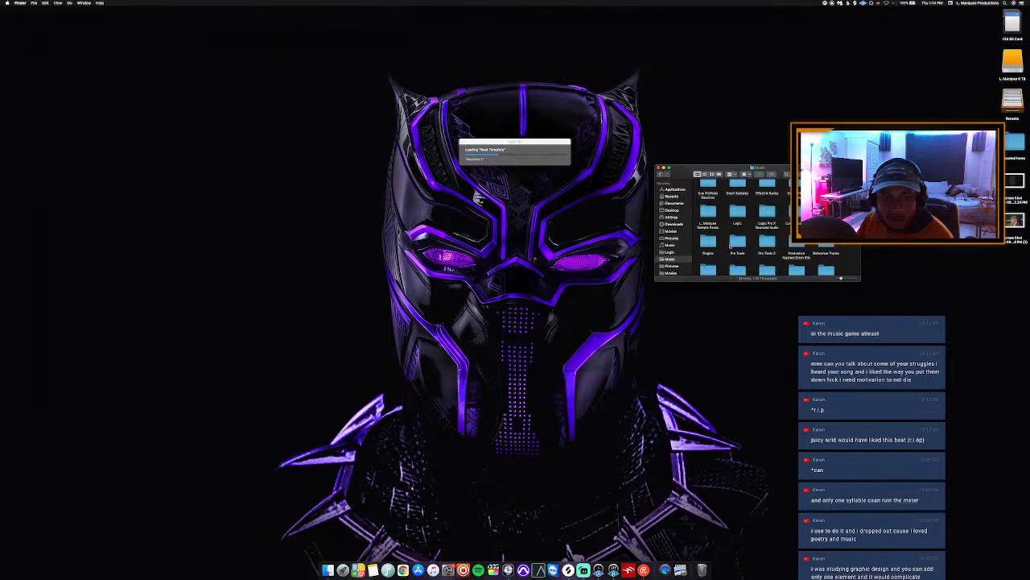
scroll(731, 246, "down", 3)
double_click(708, 232)
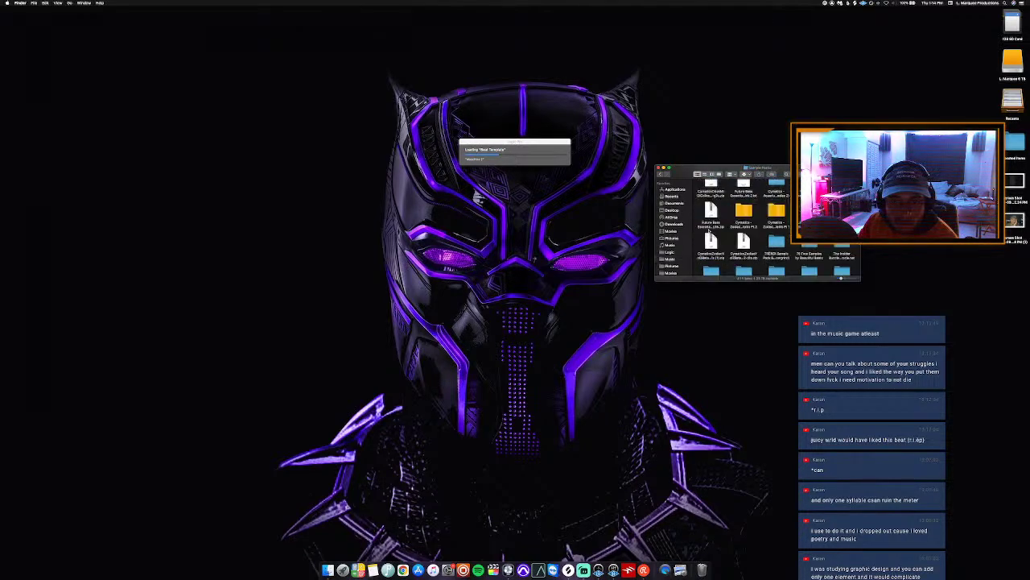
Browse the Sample Packs folder and open the Wet folder of the guitar loops pack.
scroll(744, 228, "down", 5)
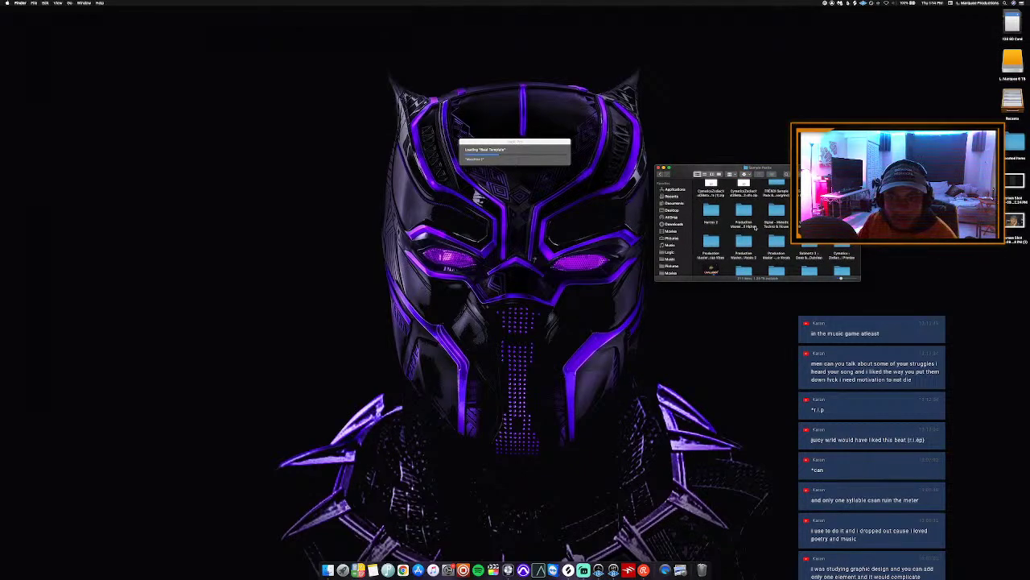
scroll(758, 228, "down", 2)
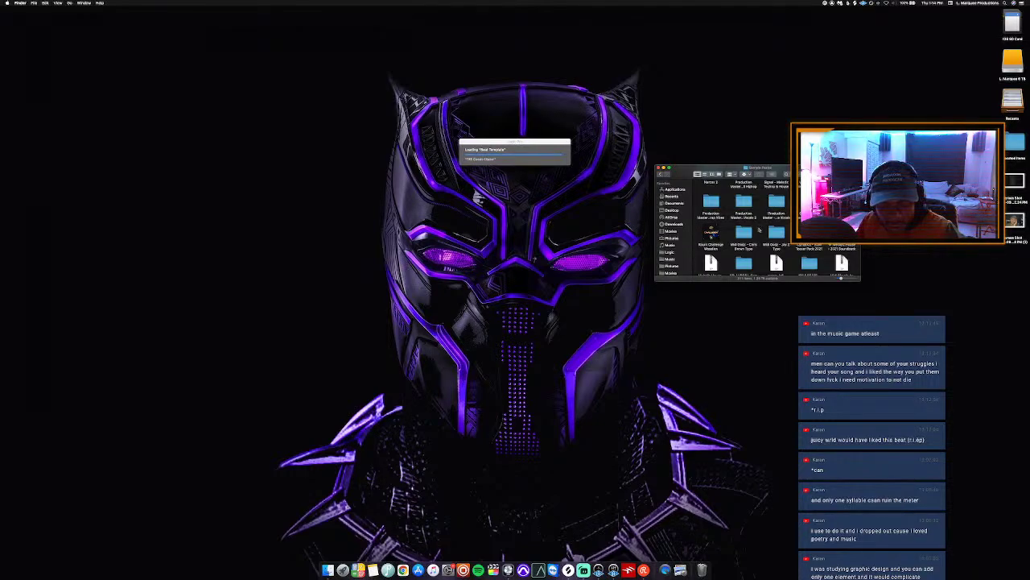
scroll(759, 230, "down", 3)
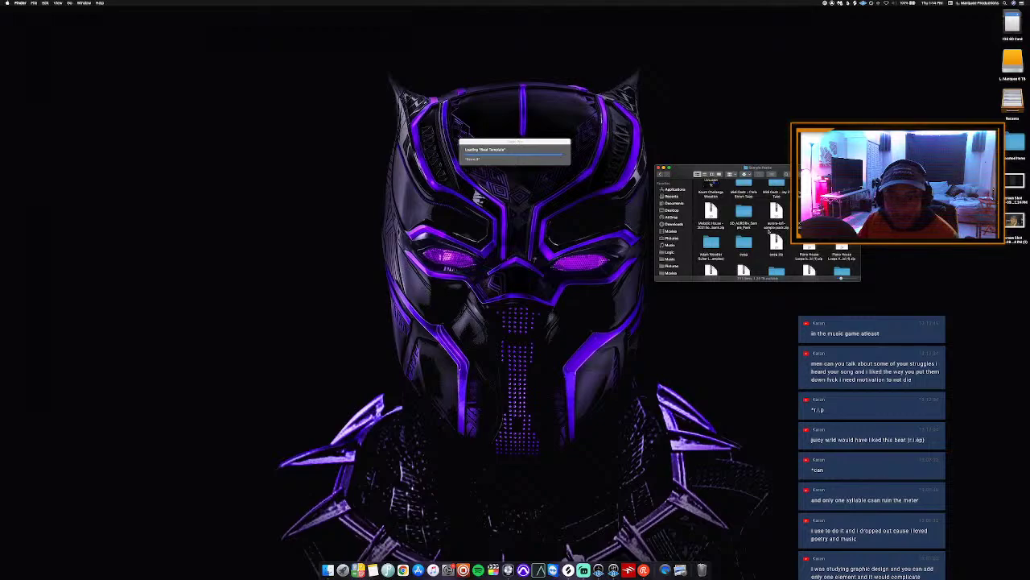
scroll(771, 232, "down", 1)
scroll(760, 230, "down", 2)
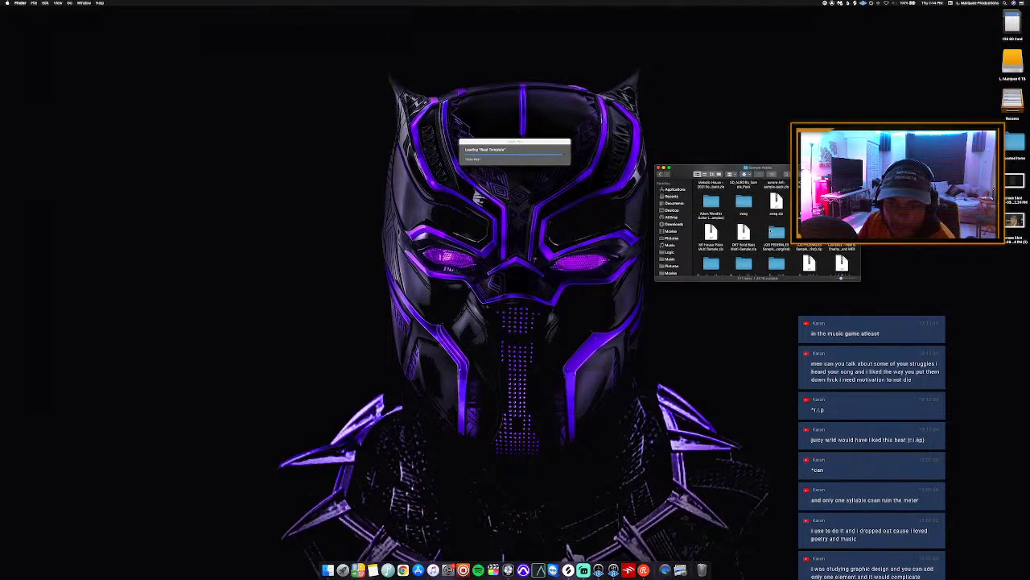
scroll(771, 232, "down", 3)
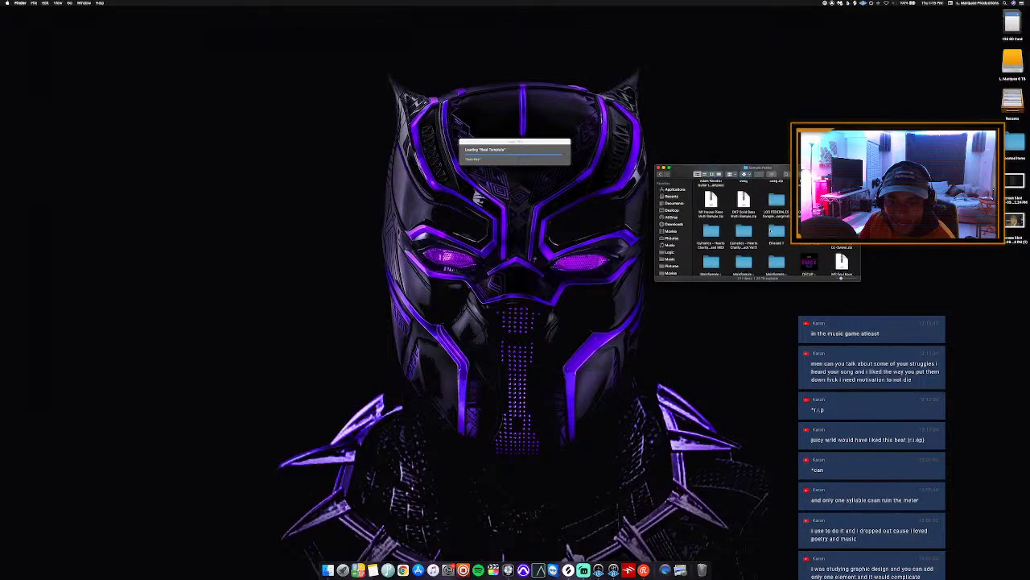
scroll(749, 225, "up", 3)
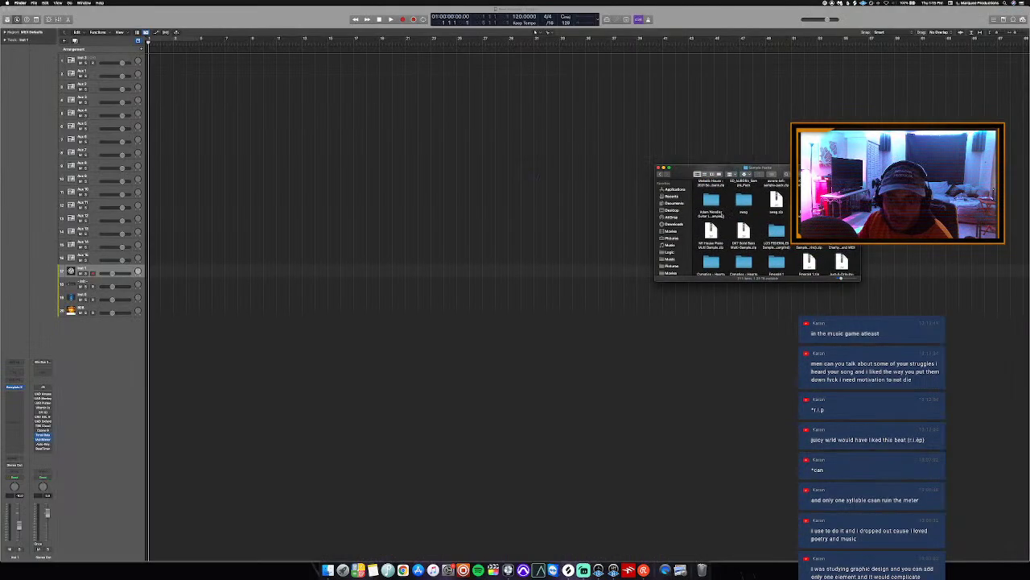
left_click(711, 205)
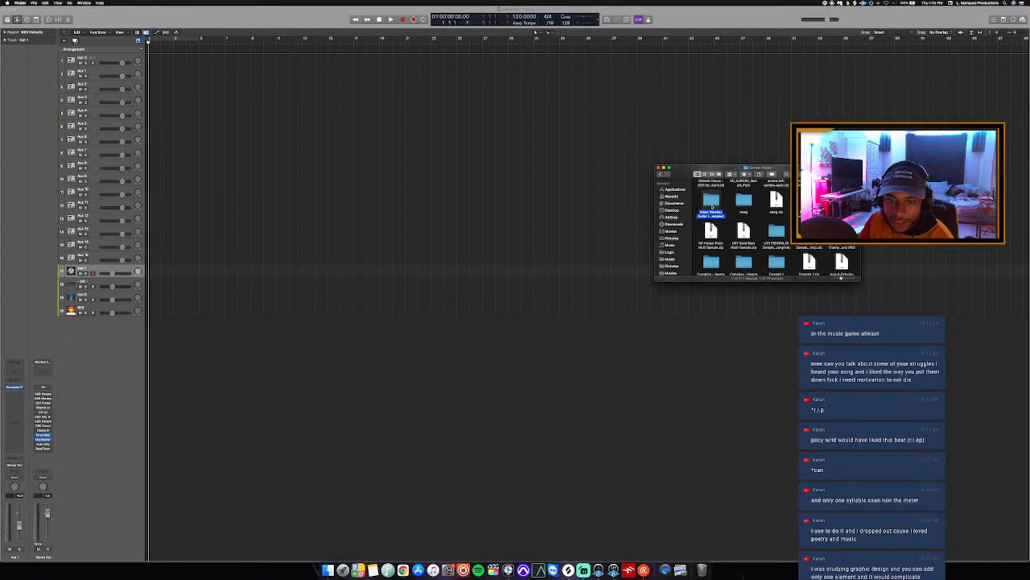
double_click(712, 205)
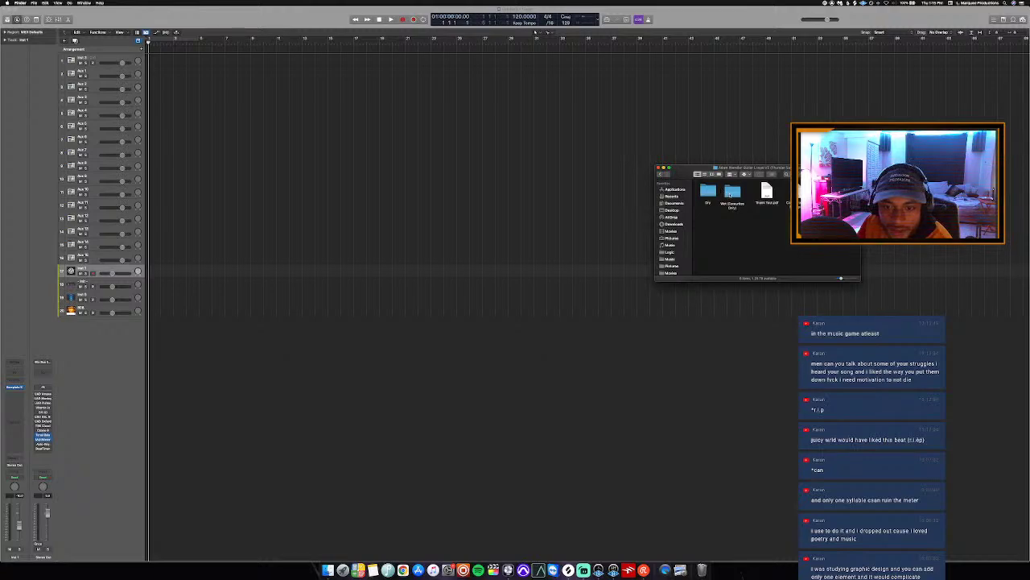
double_click(730, 195)
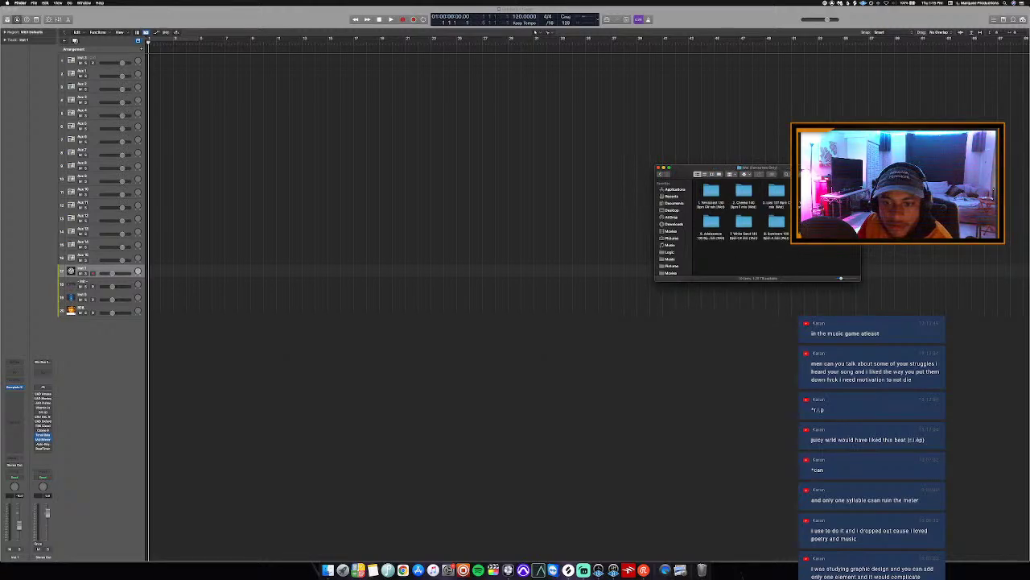
Preview the first loop in the Rumble 110 Bpm folder and the first loop in the eighth folder, returning to the Wet folder.
double_click(809, 192)
left_click(709, 191)
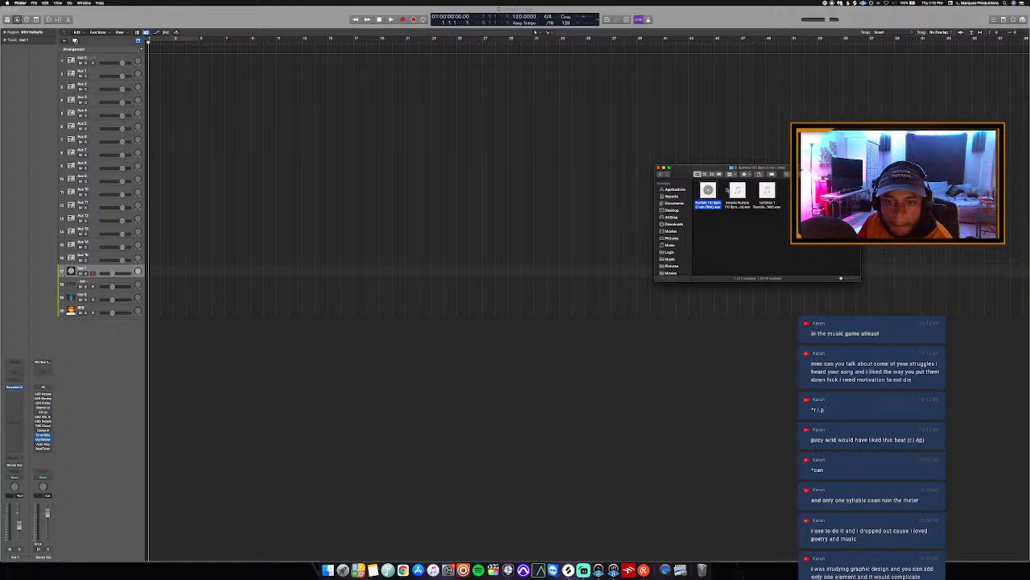
left_click(661, 175)
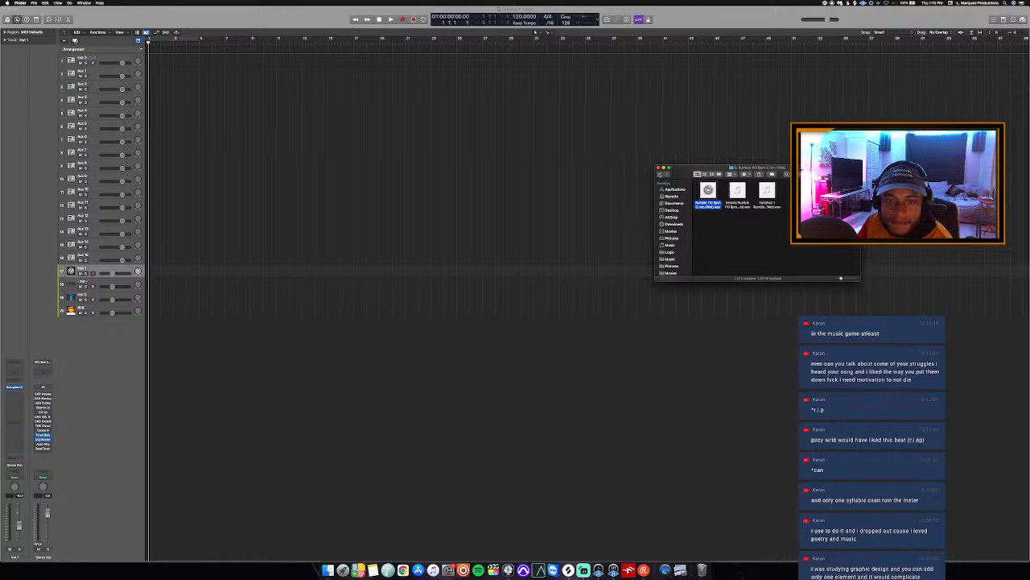
double_click(769, 221)
left_click(709, 192)
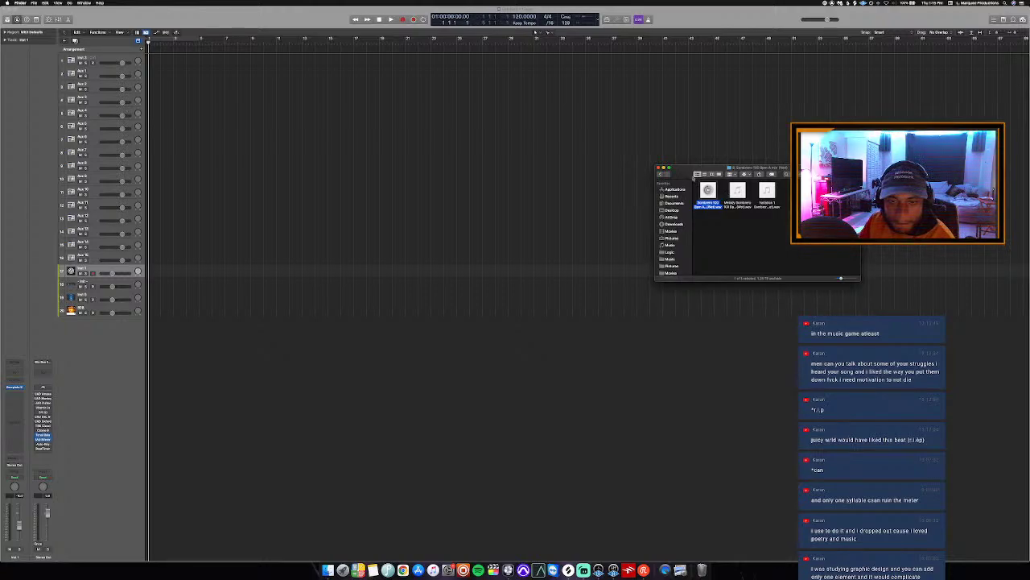
left_click(661, 174)
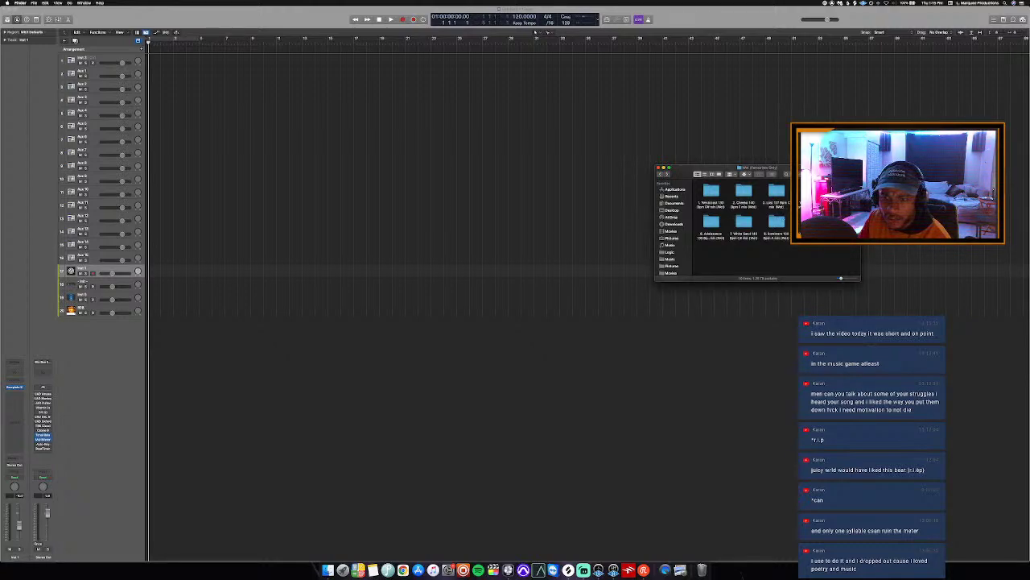
Open the Chill Powder 140 Bpm folder, select its variation loop and set the new project's tempo to 140.
double_click(712, 193)
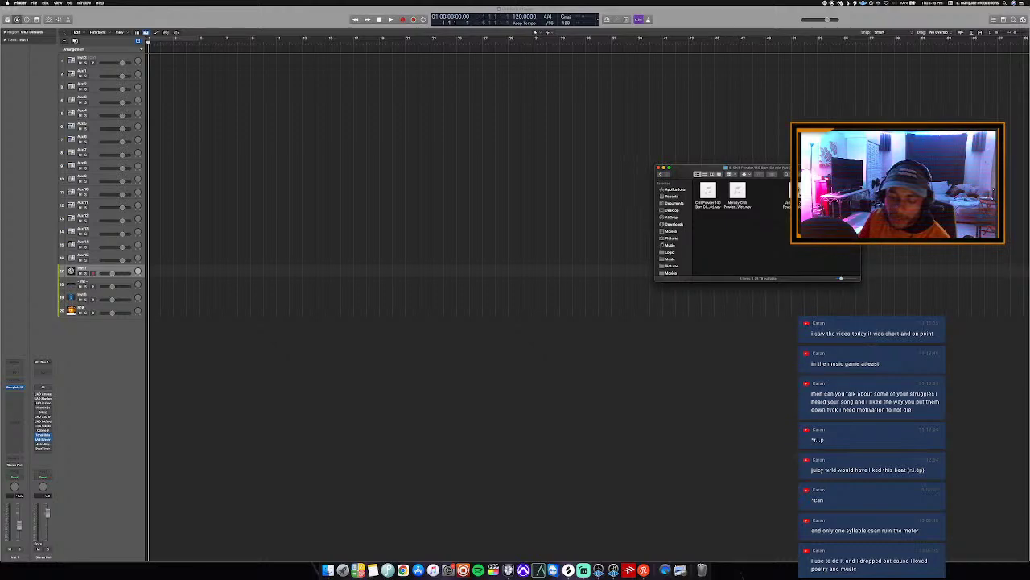
left_click(797, 192)
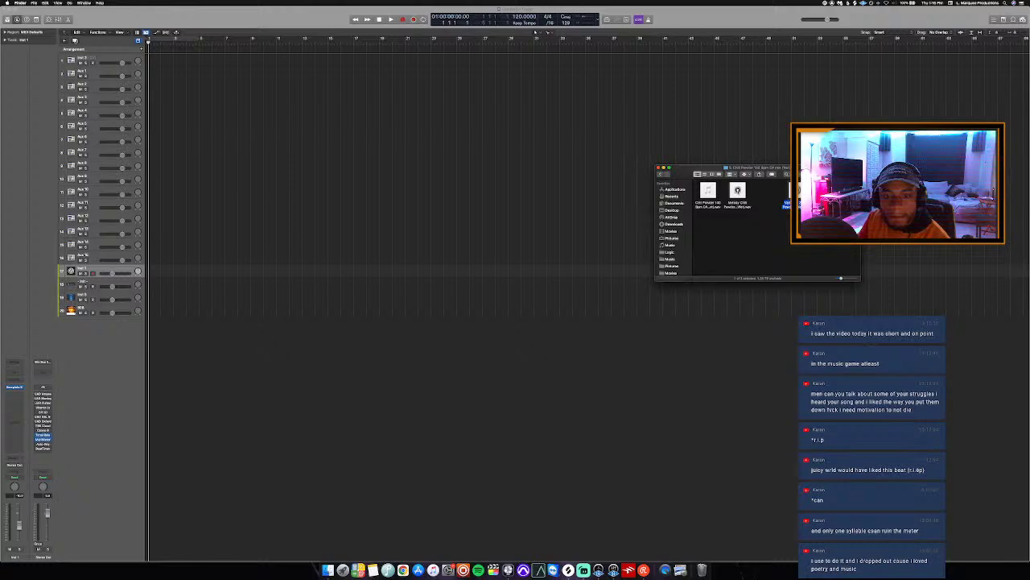
left_click(519, 15)
left_click_drag(519, 15, 519, 12)
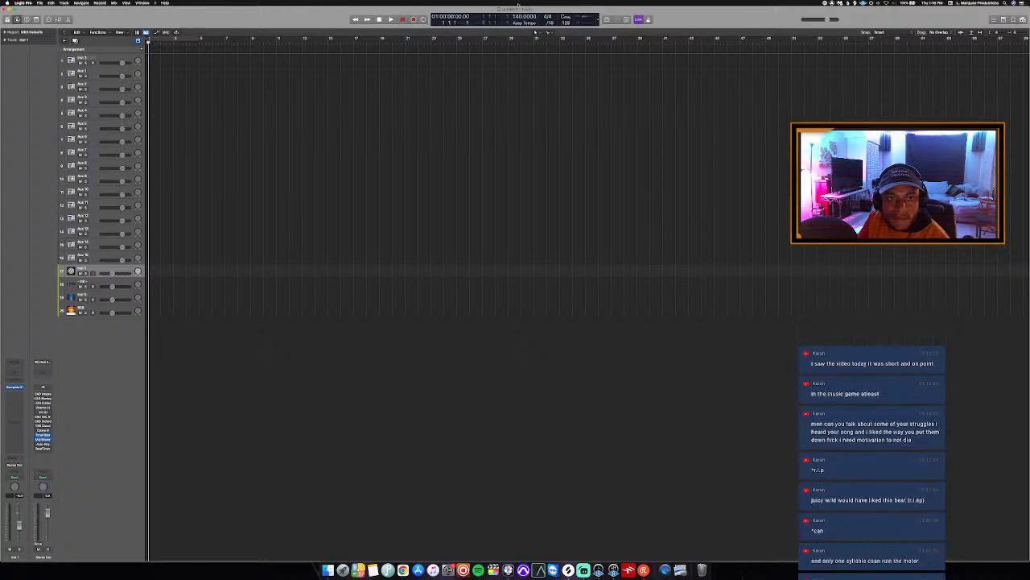
Import all the Chill Powder files from Finder at bar 1, each on its own track below the existing ones.
left_click(327, 570)
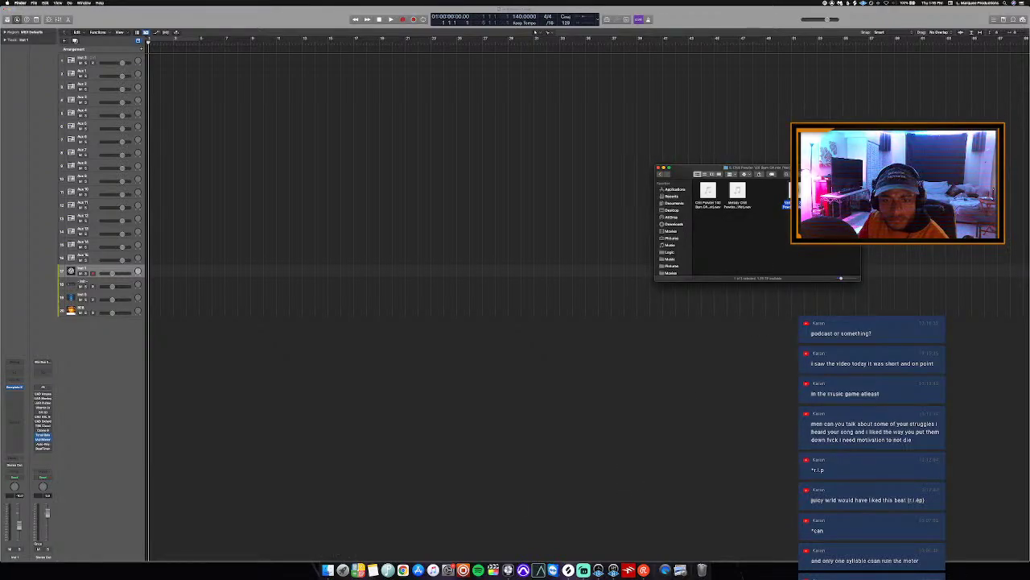
key("super+a")
left_click_drag(708, 194, 148, 334)
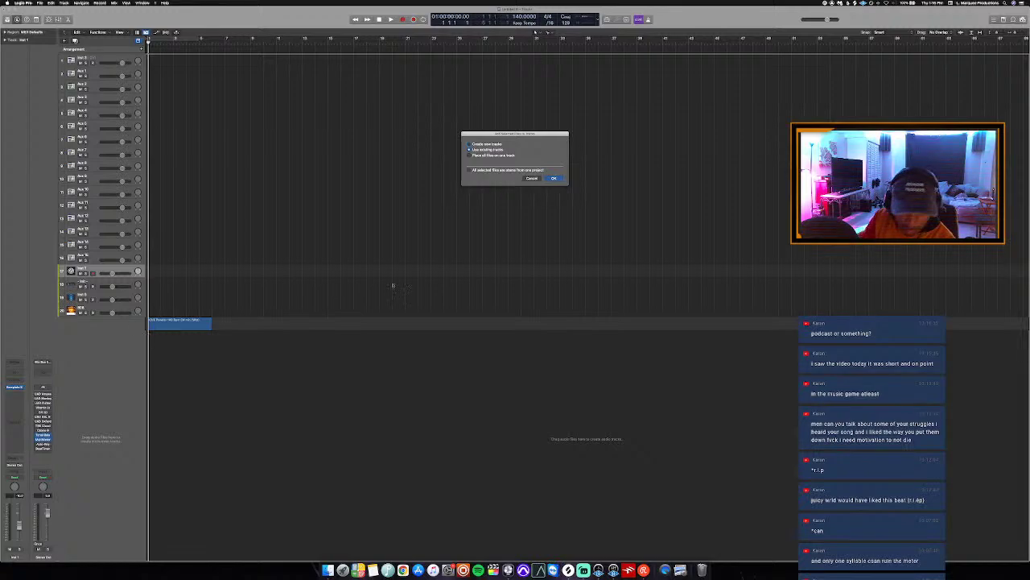
left_click(554, 178)
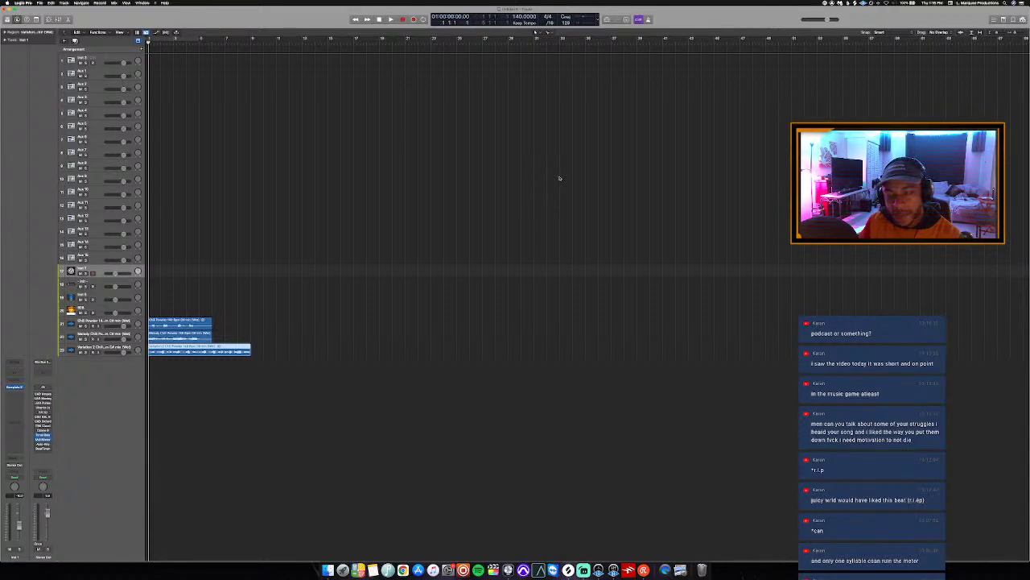
Enable a cycle range from bar 1 to 9 and move the three Chill Powder tracks directly below the last aux track.
left_click(443, 153)
key("c")
left_click_drag(202, 42, 251, 70)
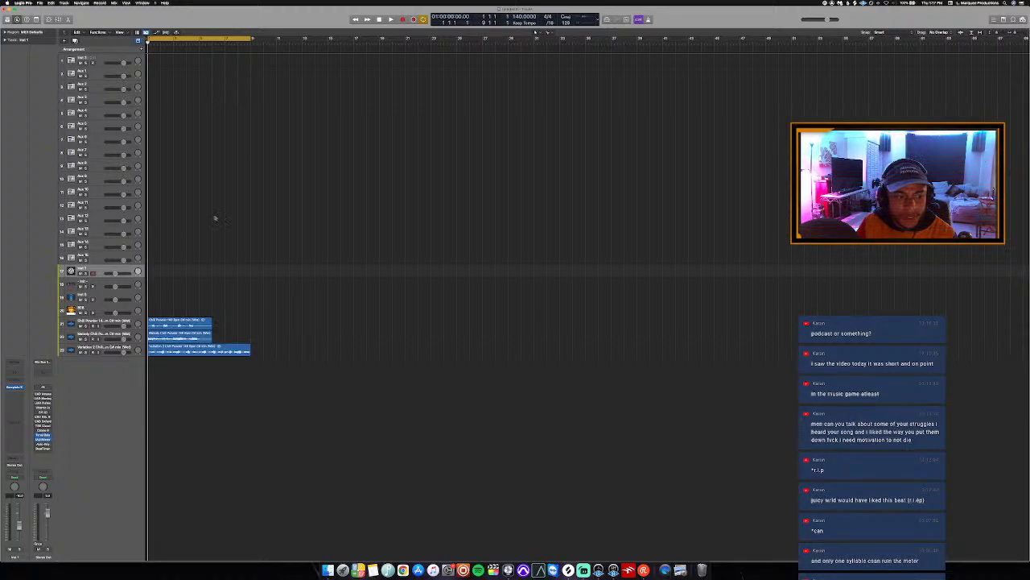
left_click(118, 325)
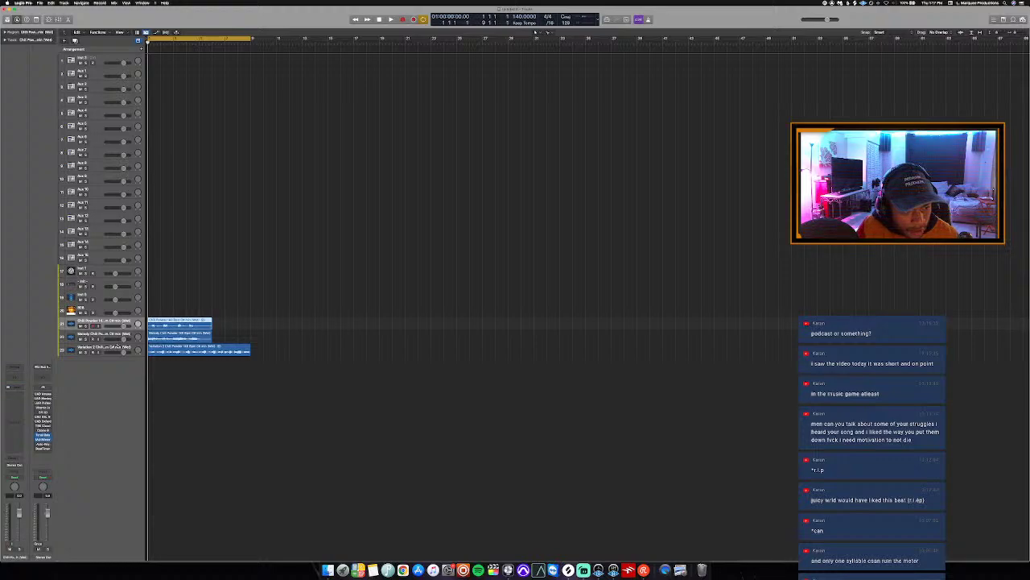
left_click_drag(121, 325, 130, 269)
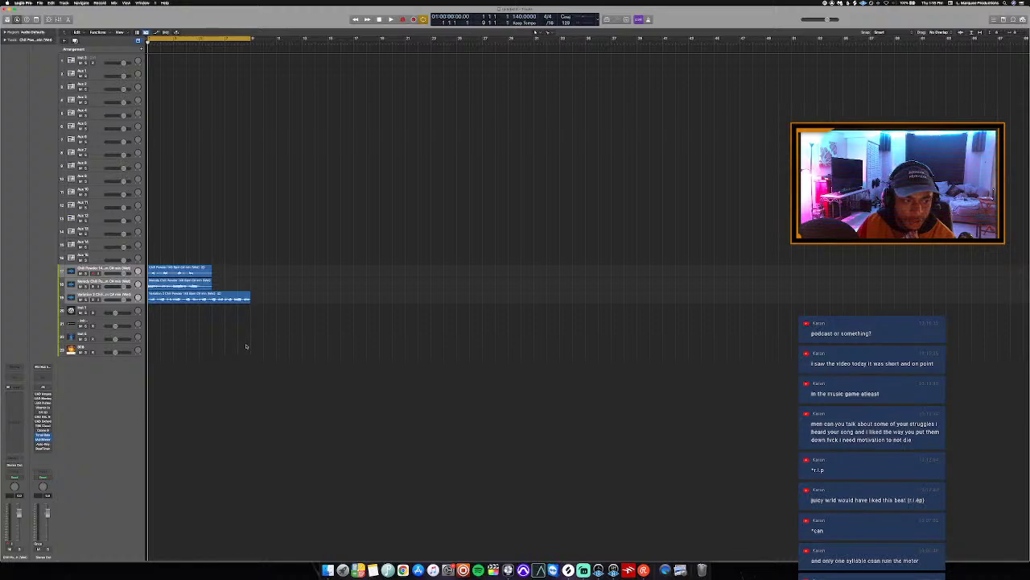
Play the loops, soloing the Melody and main Chill Powder tracks in turn, and restart from bar 1 with both soloed.
key("space")
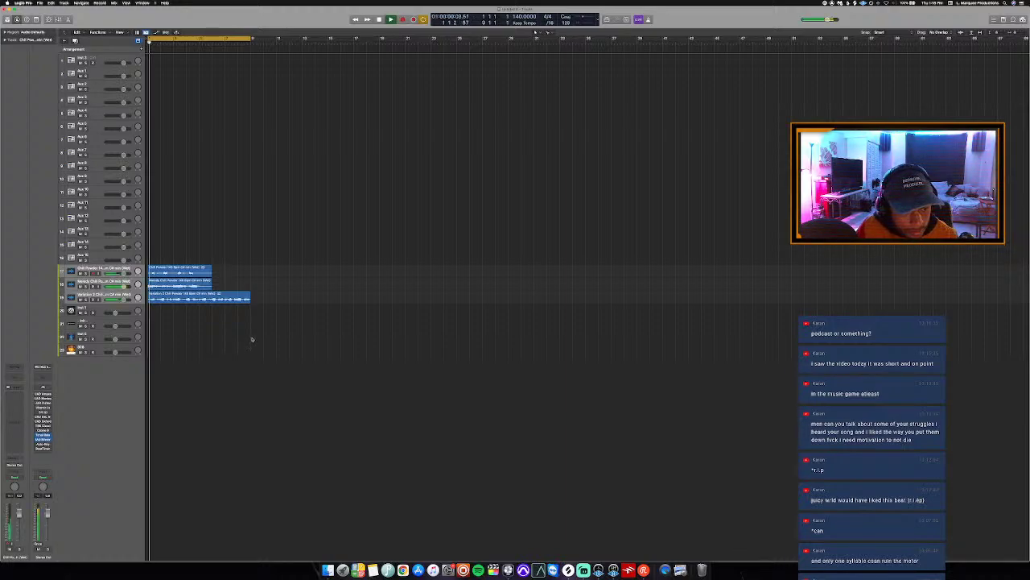
key("Down")
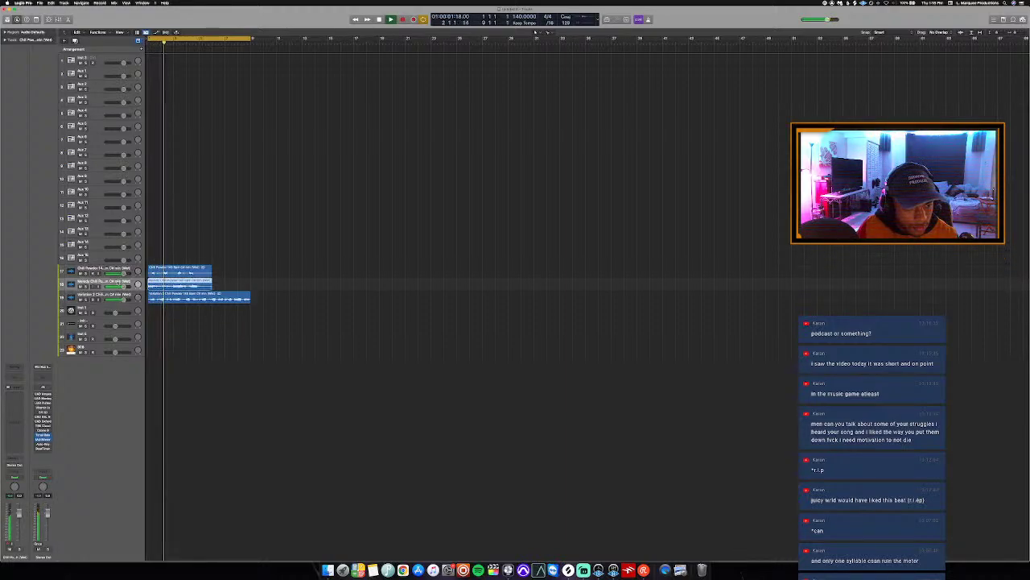
key("s")
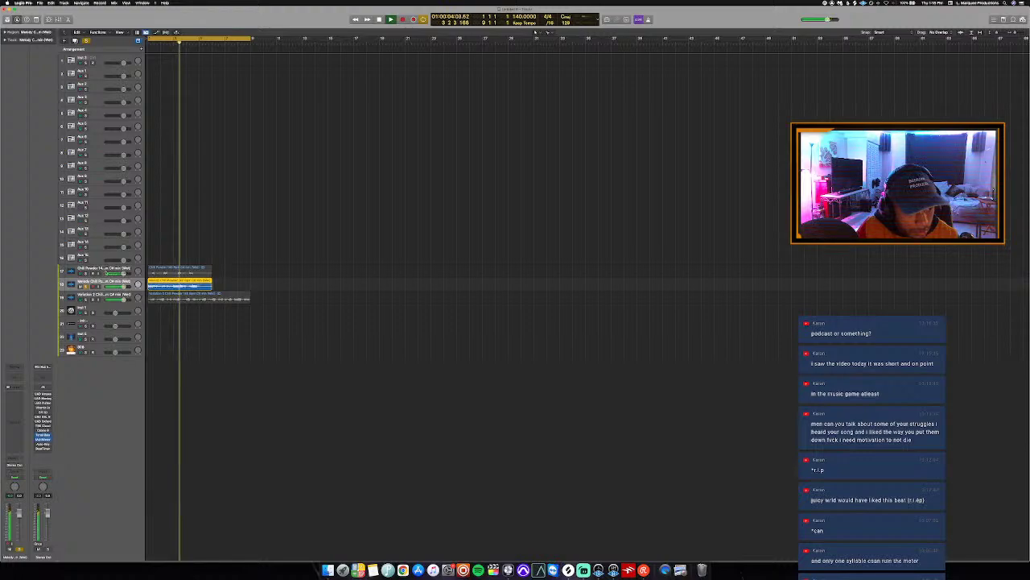
key("s")
key("Up")
key("s")
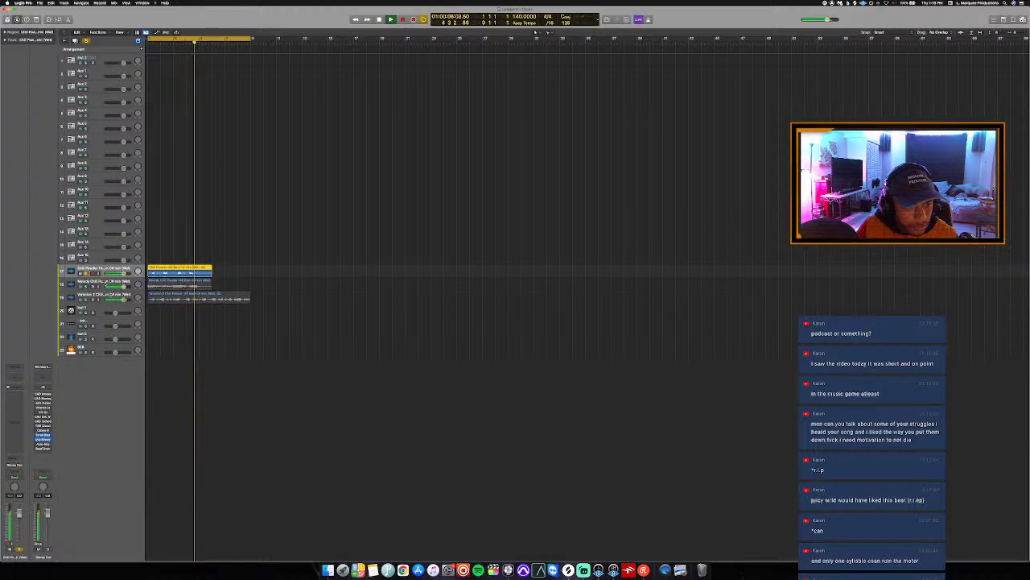
key("s")
key("Down")
key("s")
key("Return")
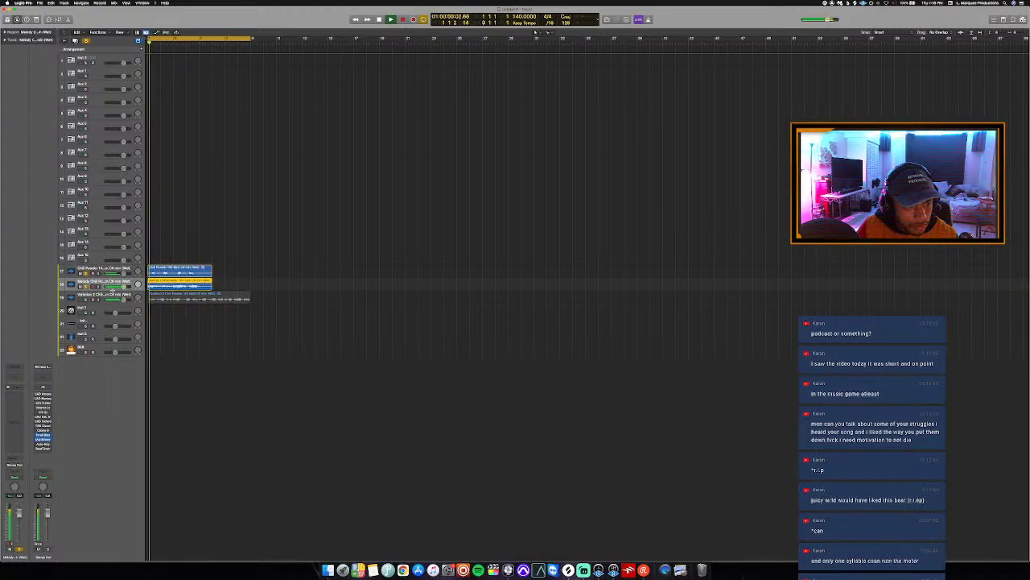
Compare the Variation track soloed with the main loop, return the solo to the Melody track and restart playback from bar 1.
key("s")
key("Down")
key("s")
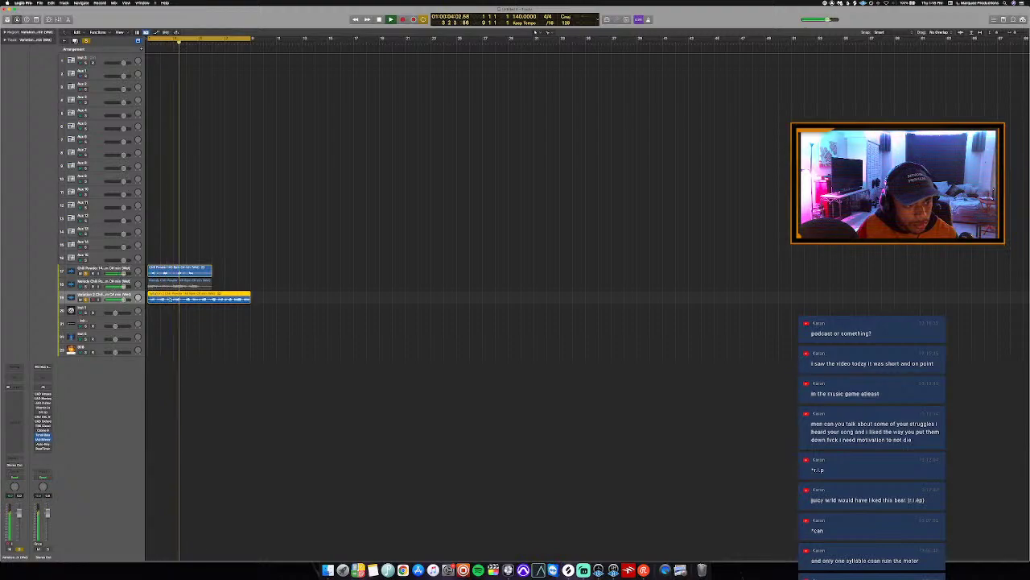
key("s")
key("Up")
key("s")
key("Return")
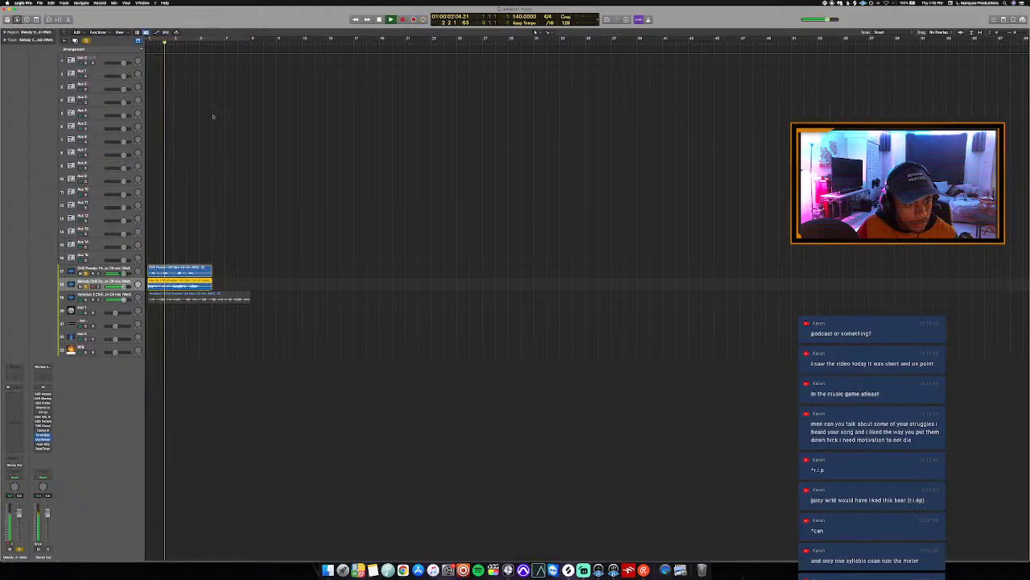
Split the main Chill Powder and Melody regions at bar 5 and delete the parts after it.
left_click(200, 41)
left_click_drag(209, 218, 204, 281)
key("super+t")
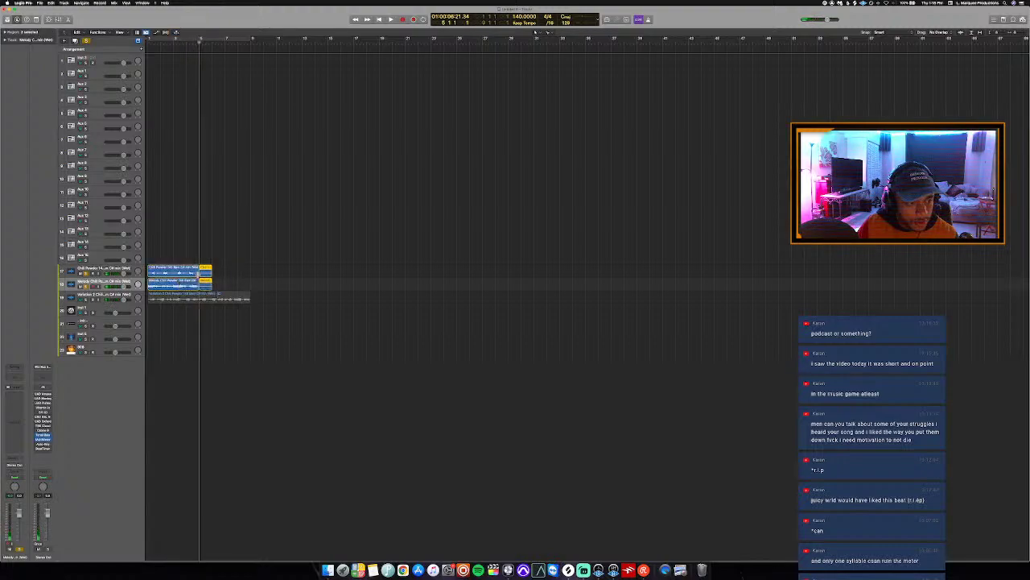
key("Delete")
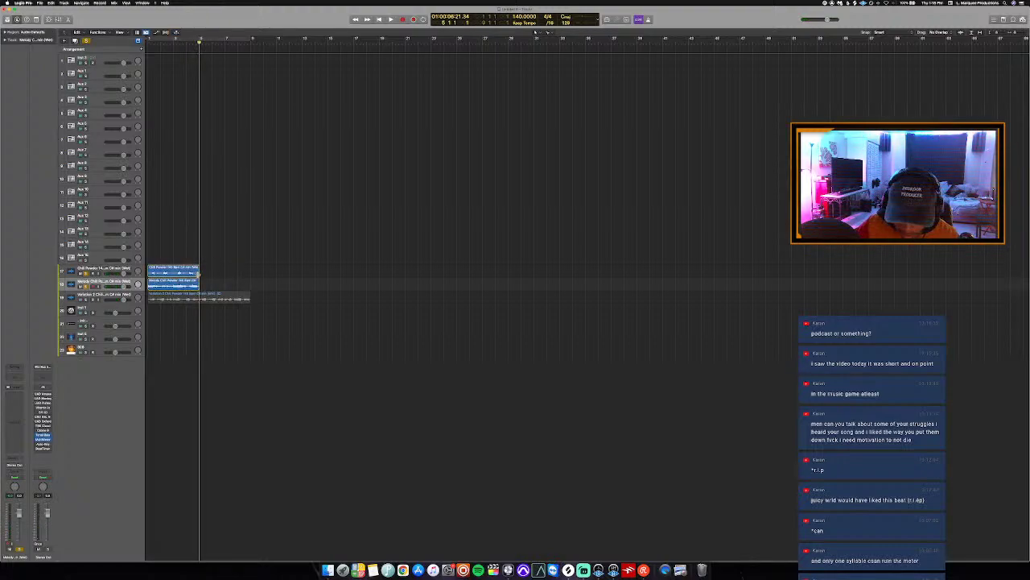
left_click(204, 299)
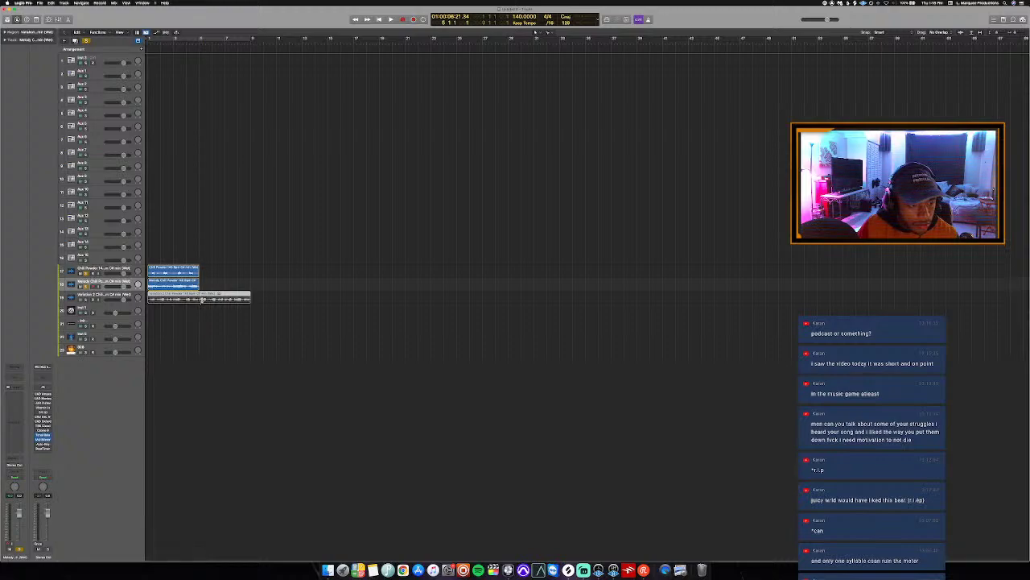
left_click(203, 298, "super")
left_click_drag(199, 237, 187, 292)
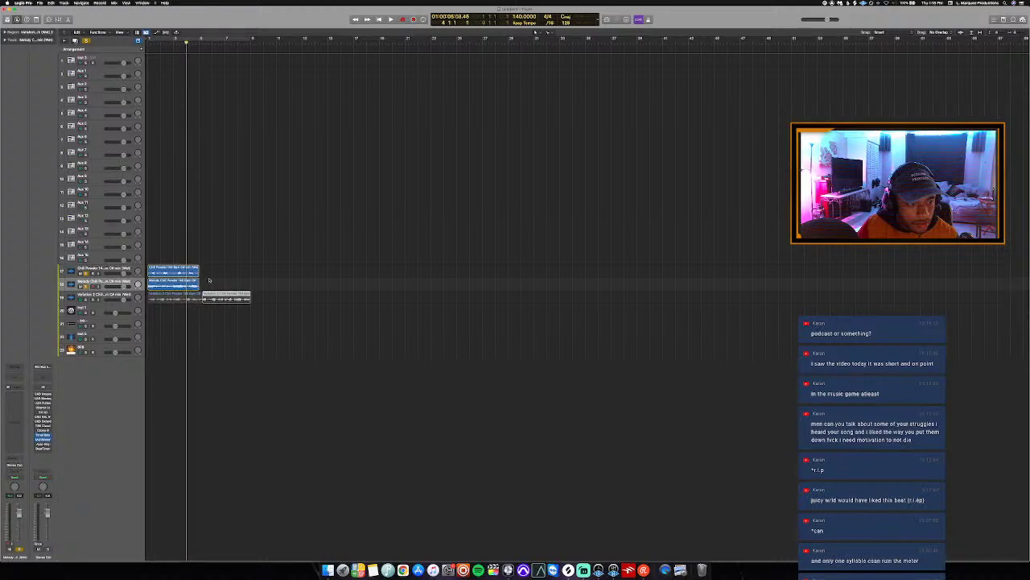
Repeat the main Chill Powder and Melody regions twice so they extend to bar 13.
left_click_drag(214, 260, 186, 287)
key("super+r")
key("super+r")
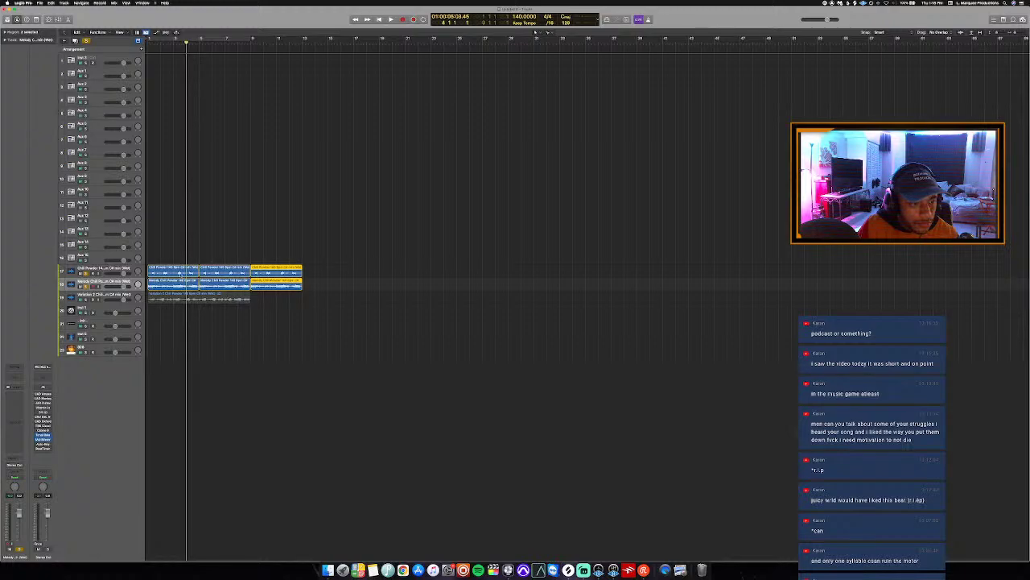
Mute the first two Melody regions and replay from bar 1 with the cycle over bars 1 to 9 enabled.
key("space")
key("c")
left_click(180, 284)
left_click(207, 283, "shift")
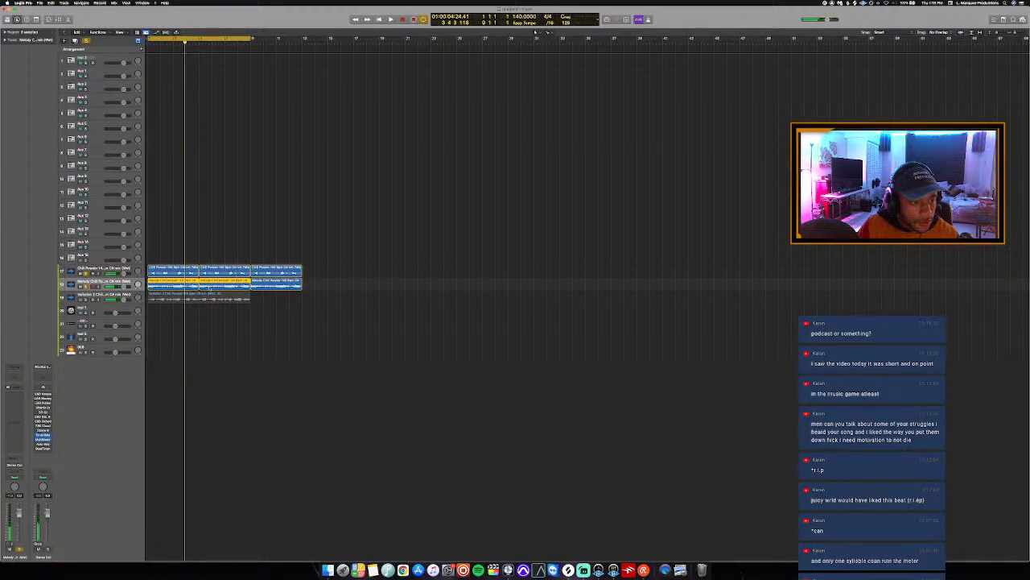
key("ctrl+m")
key("Return")
key("space")
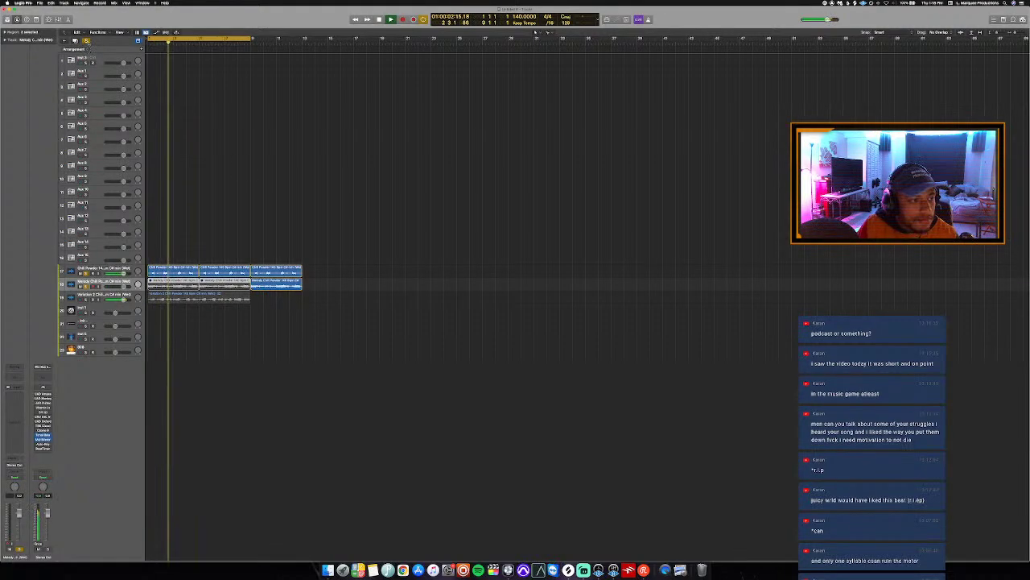
Clear the solos to hear the loops together, audition the main Chill Powder track soloed, and stop playback.
left_click(86, 41)
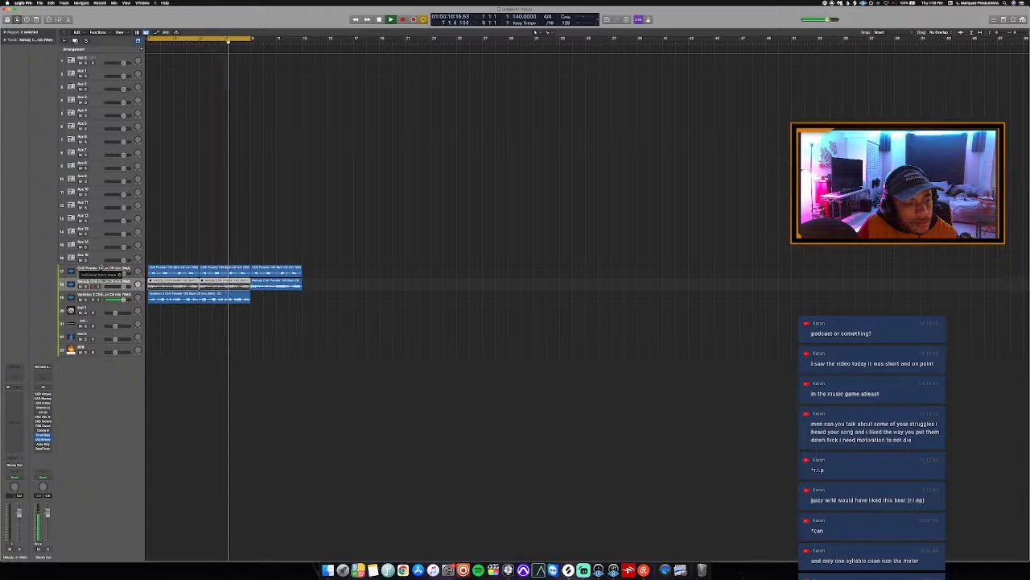
left_click(102, 267)
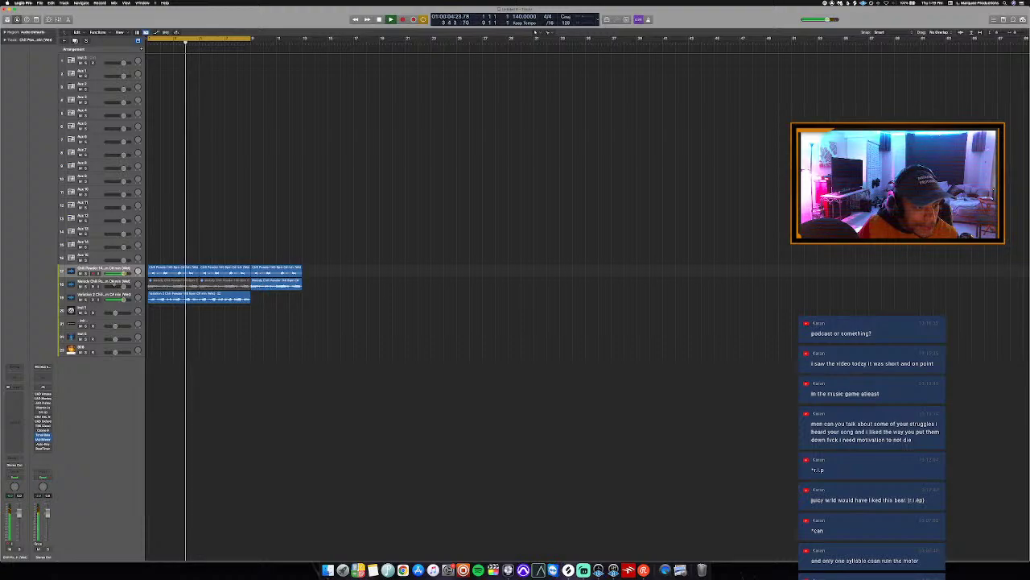
key("s")
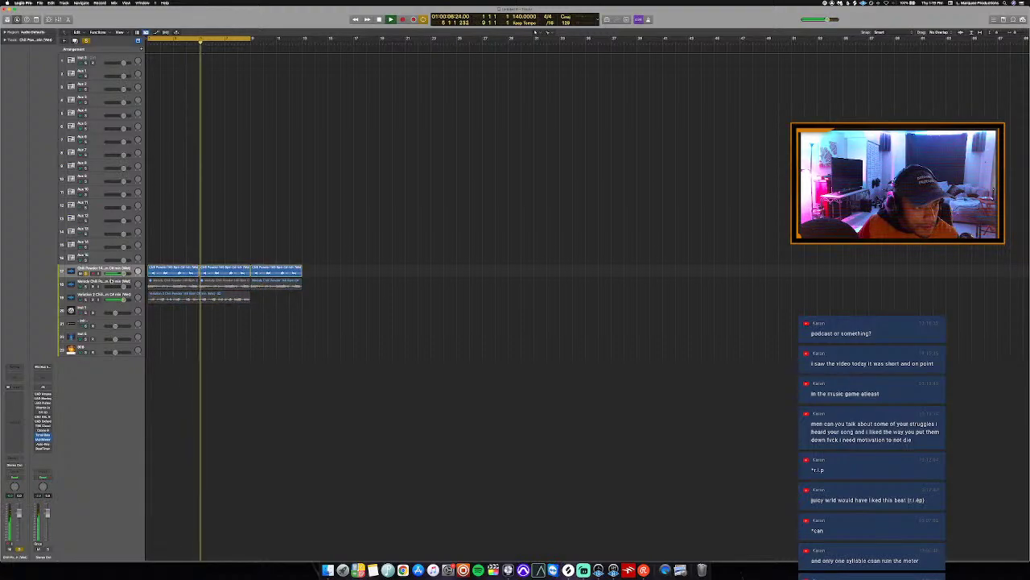
left_click(177, 299)
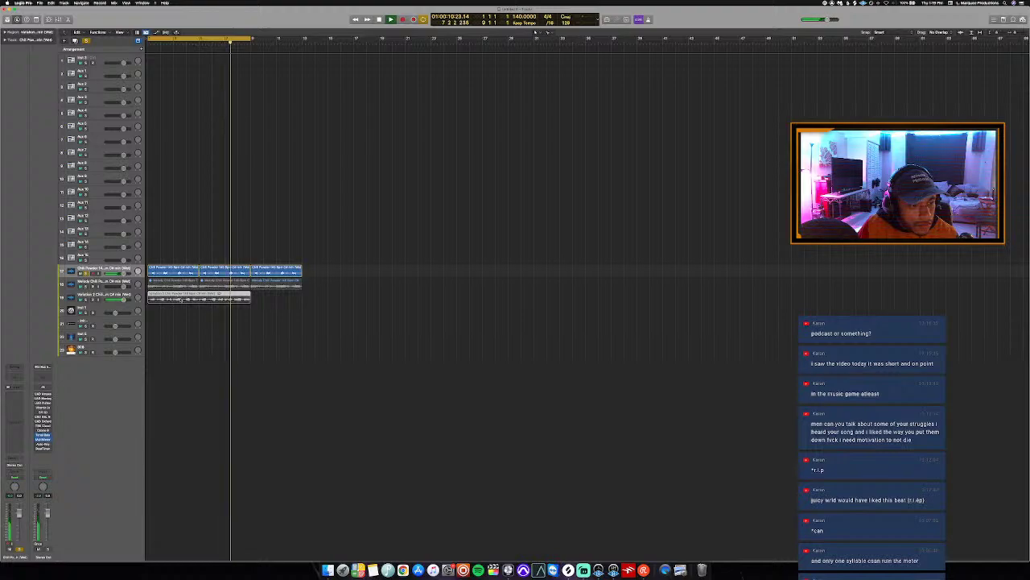
key("space")
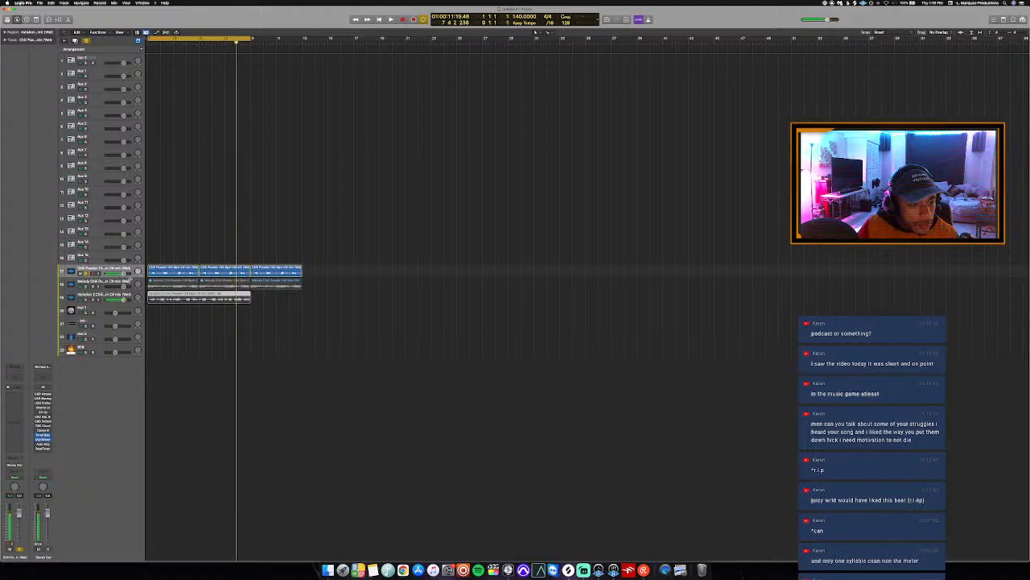
key("s")
Audition the Melody track soloed from about bar 9 with the cycle disabled, and stop playback.
left_click(131, 281)
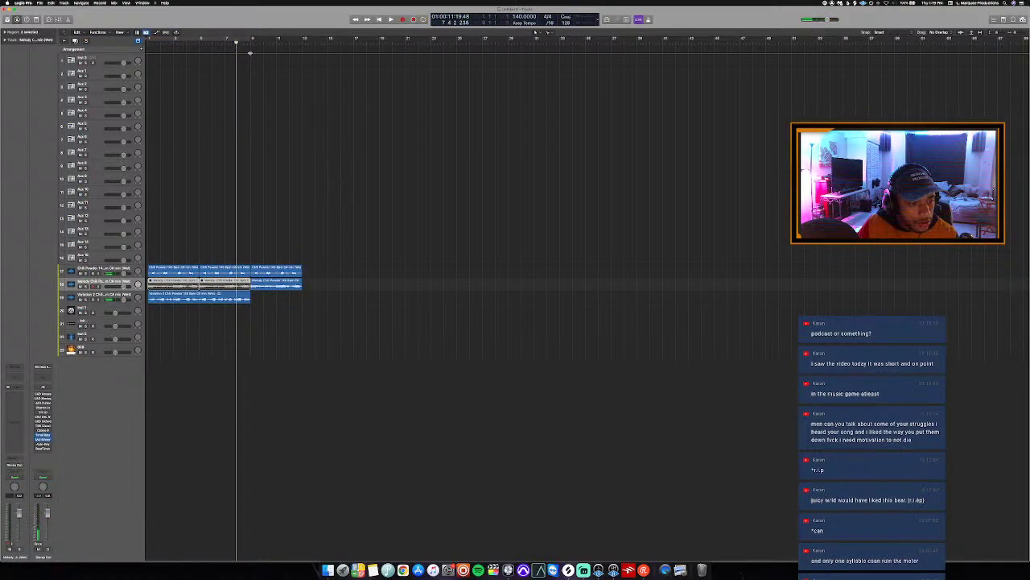
key("space")
left_click(194, 139)
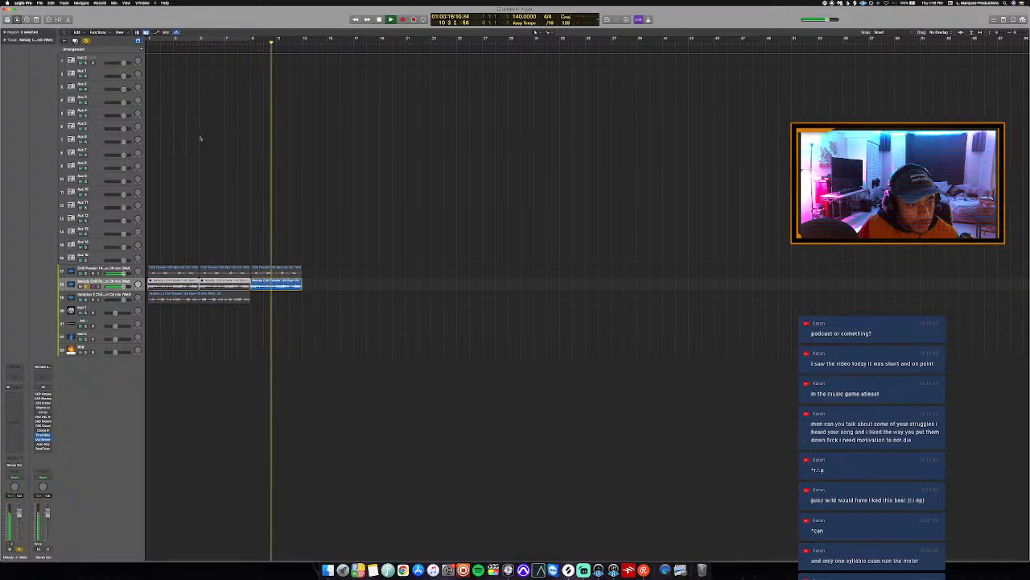
left_click(243, 248)
key("space")
Repeat the Variation region once so it extends to bar 17, mute all main Chill Powder regions, and replay from bar 1.
key("super+r")
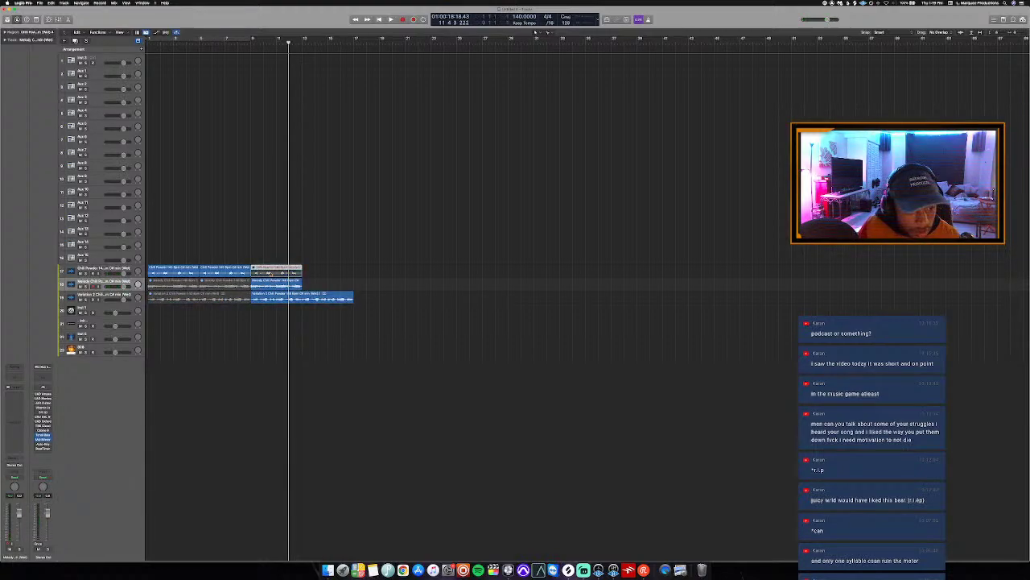
key("Return")
key("space")
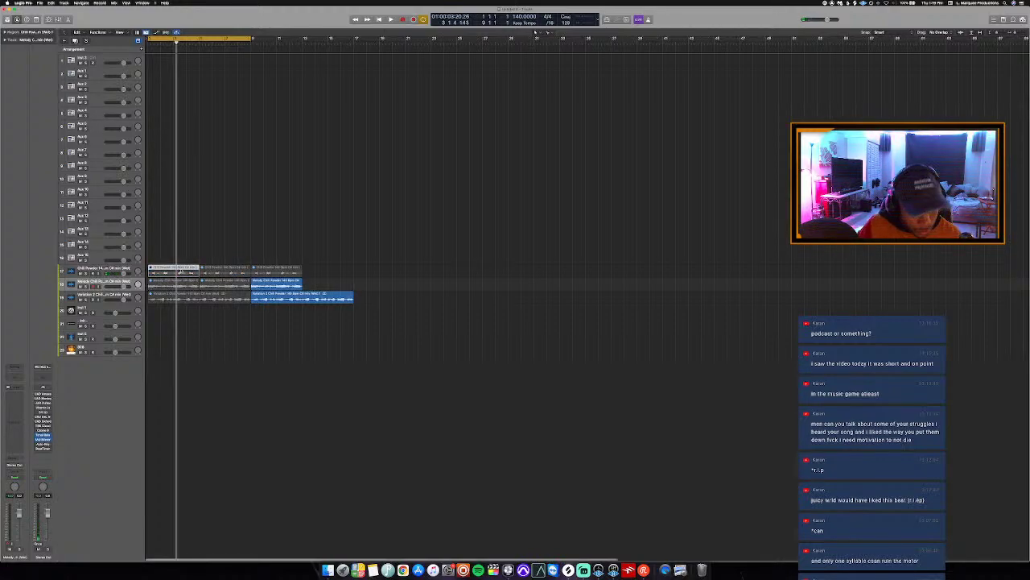
Unmute the first Variation region and play the arrangement from bar 1 with the cycle disabled.
left_click(198, 301)
key("ctrl+m")
key("Return")
key("space")
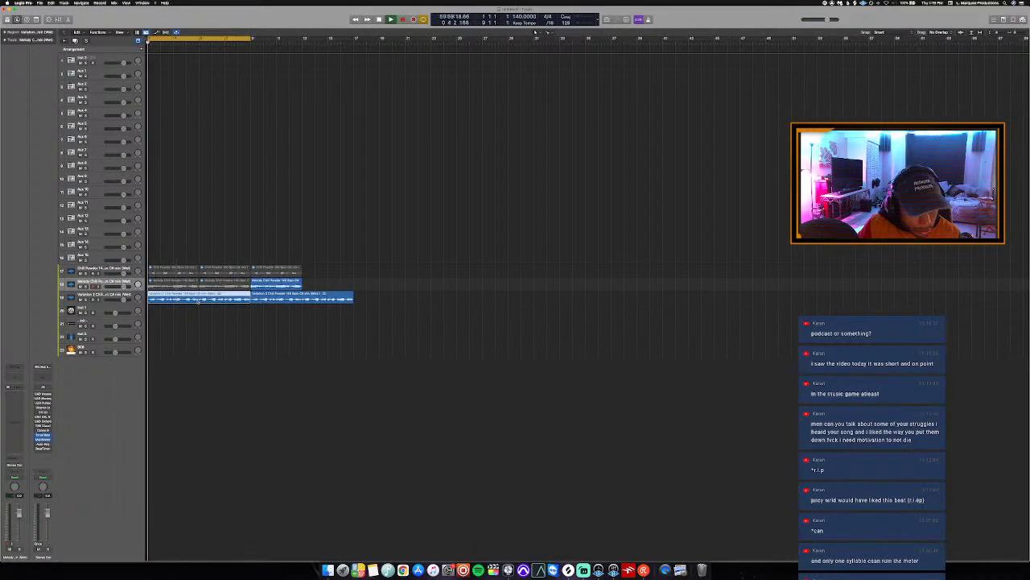
key("c")
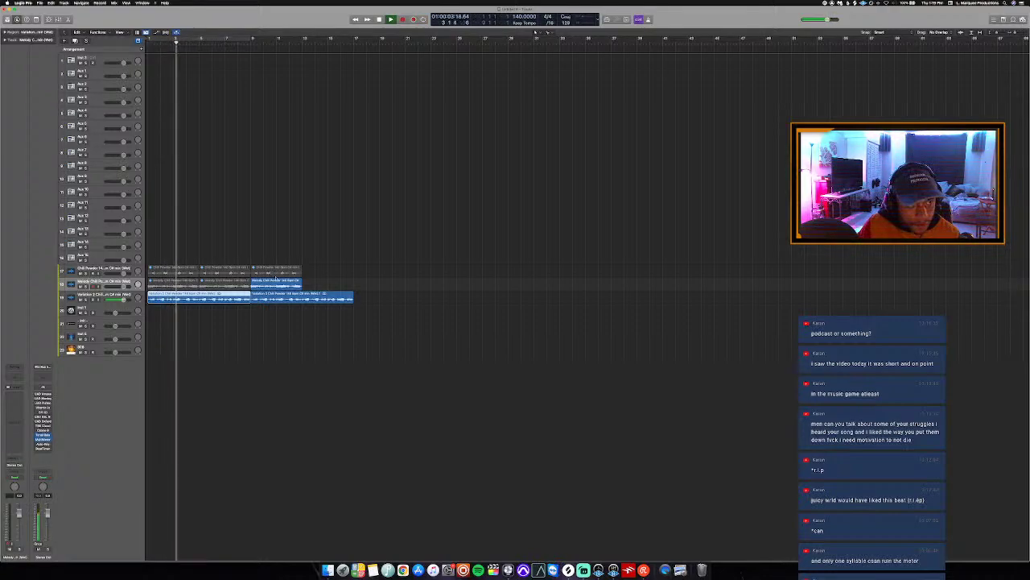
Audition the section from bar 9 and repeat its Melody region once so it extends to bar 17.
left_click(279, 273)
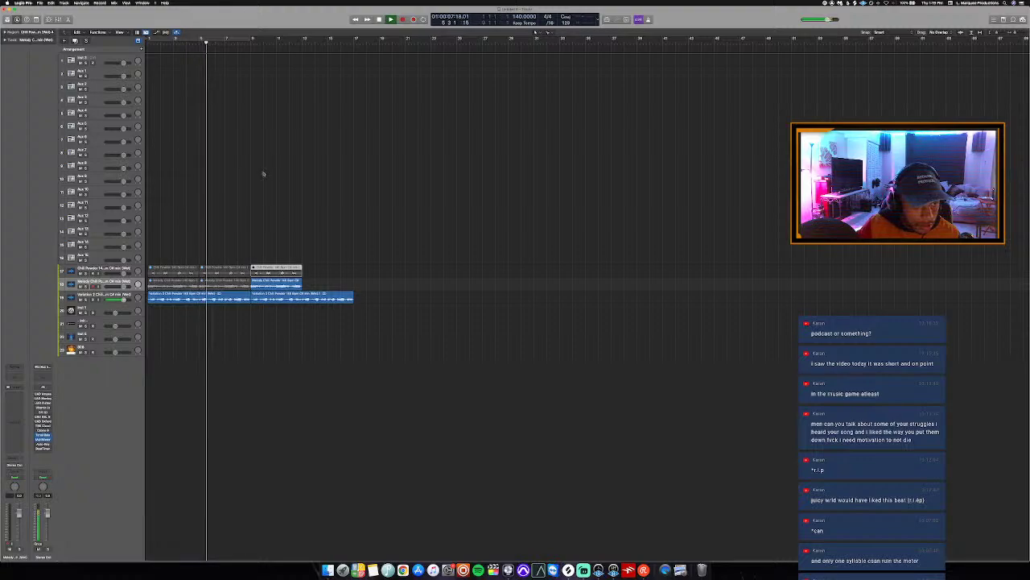
left_click(252, 42)
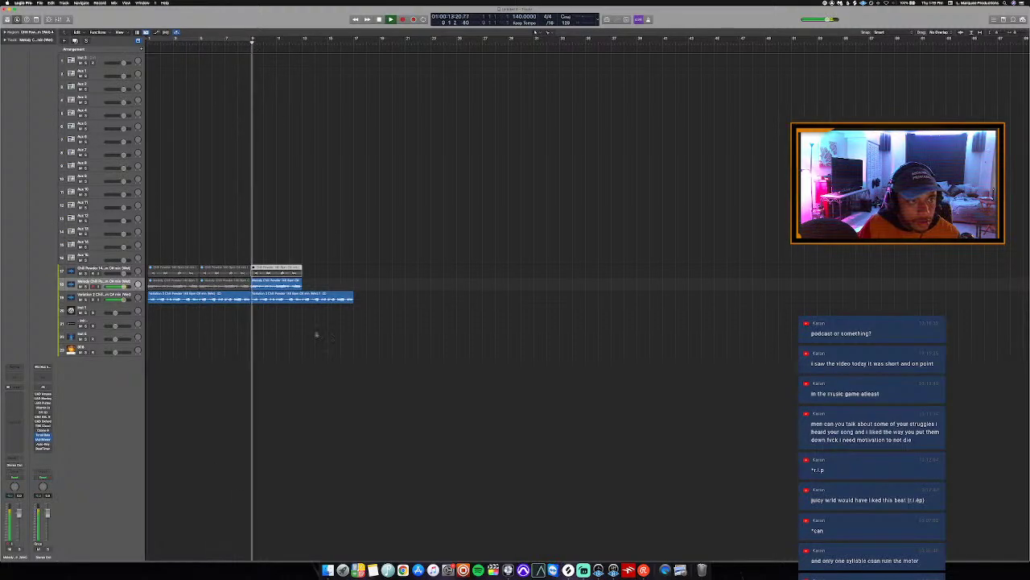
left_click(295, 284)
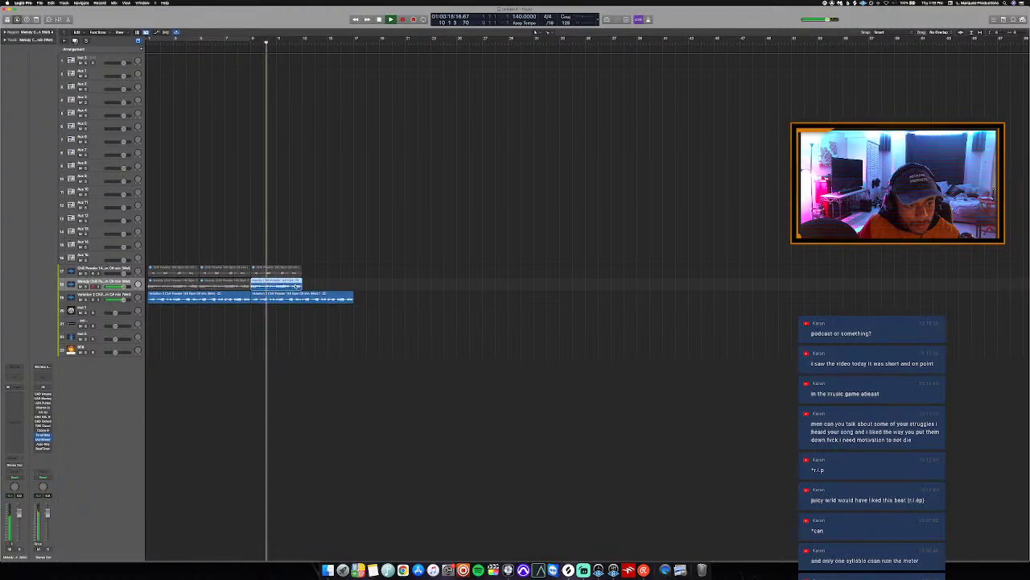
key("super+r")
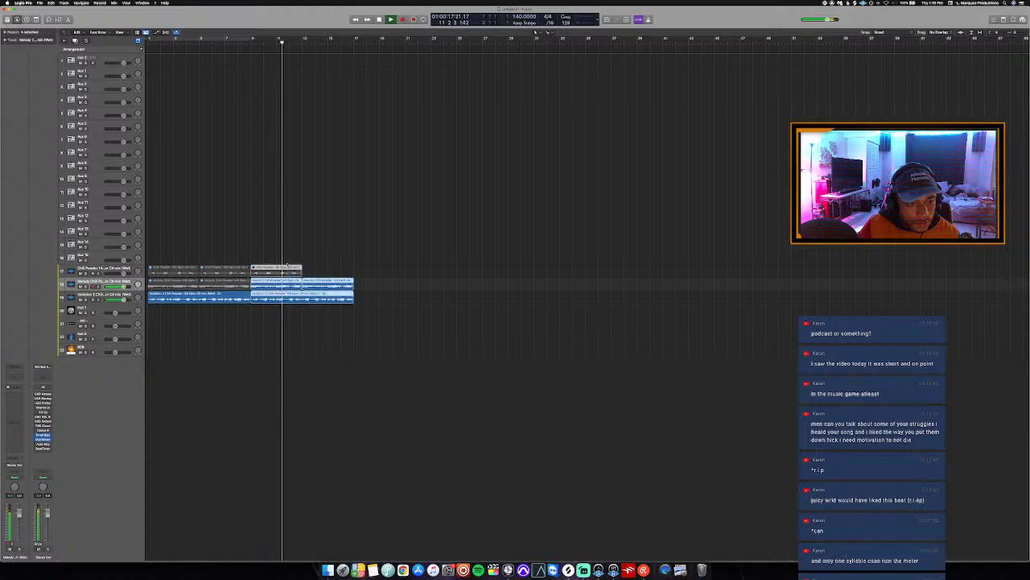
Repeat the bar 9 section to bar 25 with only the main Chill Powder loop unmuted and repeated there, and cycle bars 1 to 25.
key("super+r")
left_click(397, 275)
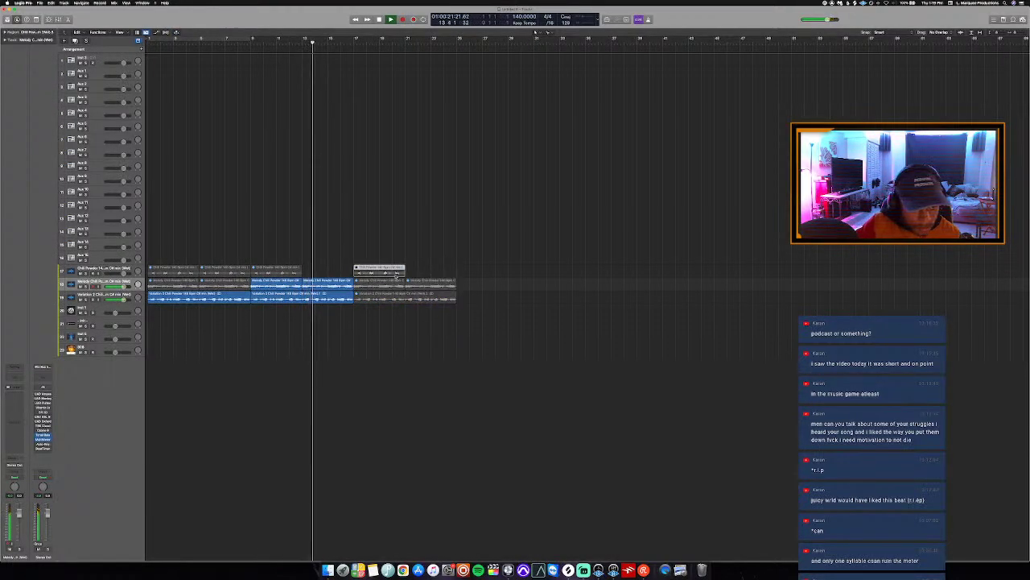
key("super+r")
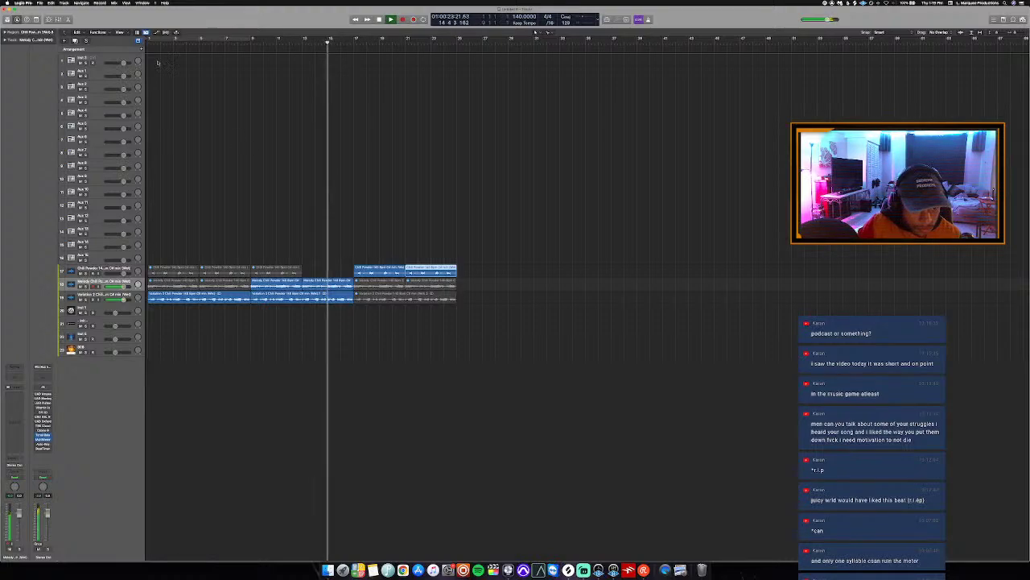
left_click_drag(146, 38, 455, 131)
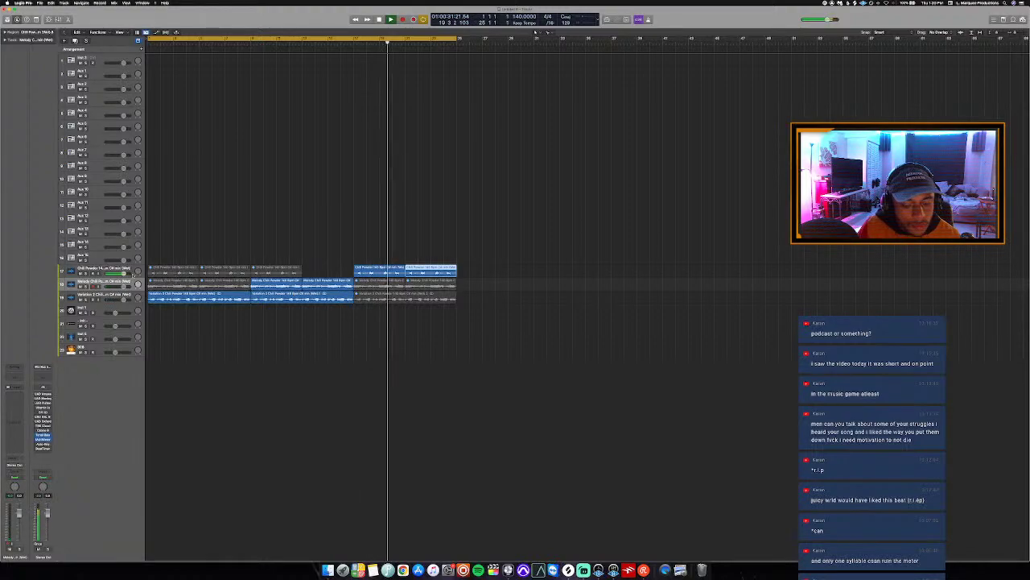
Route the outputs of the main Chill Powder, Melody and Variation tracks together to Bus 5 in the mixer.
left_click(104, 295)
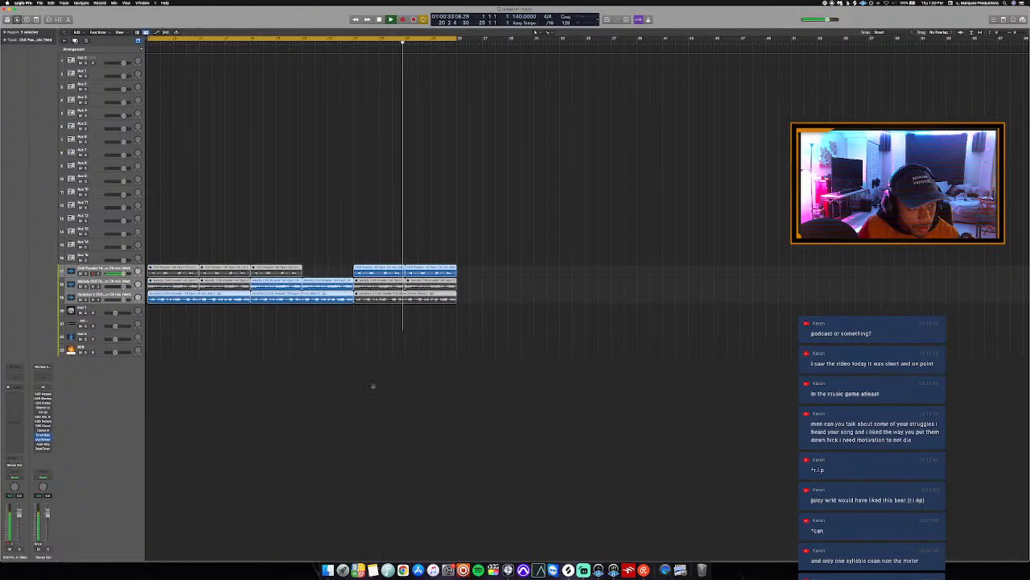
key("x")
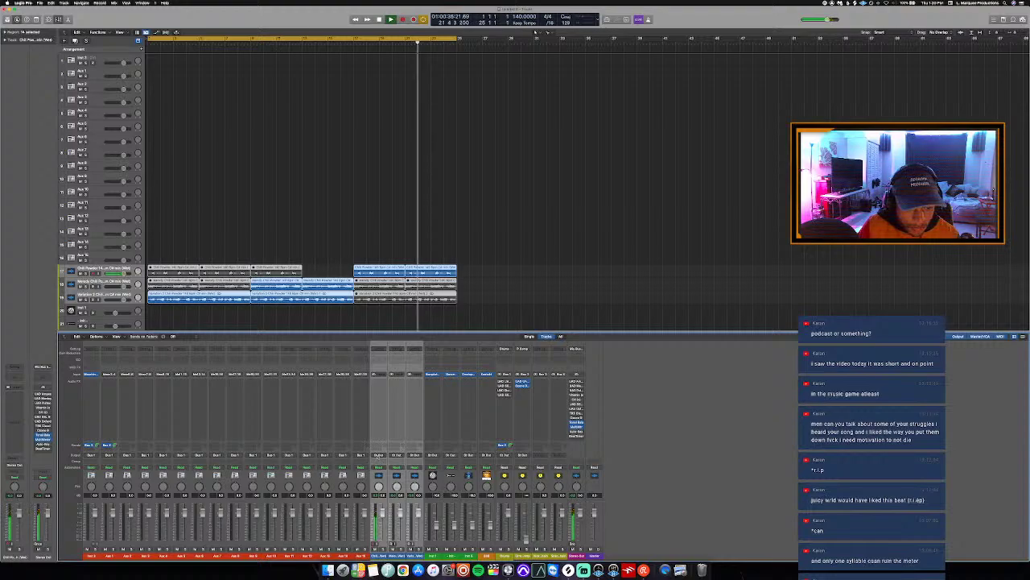
left_click(378, 456)
mouse_move(384, 475)
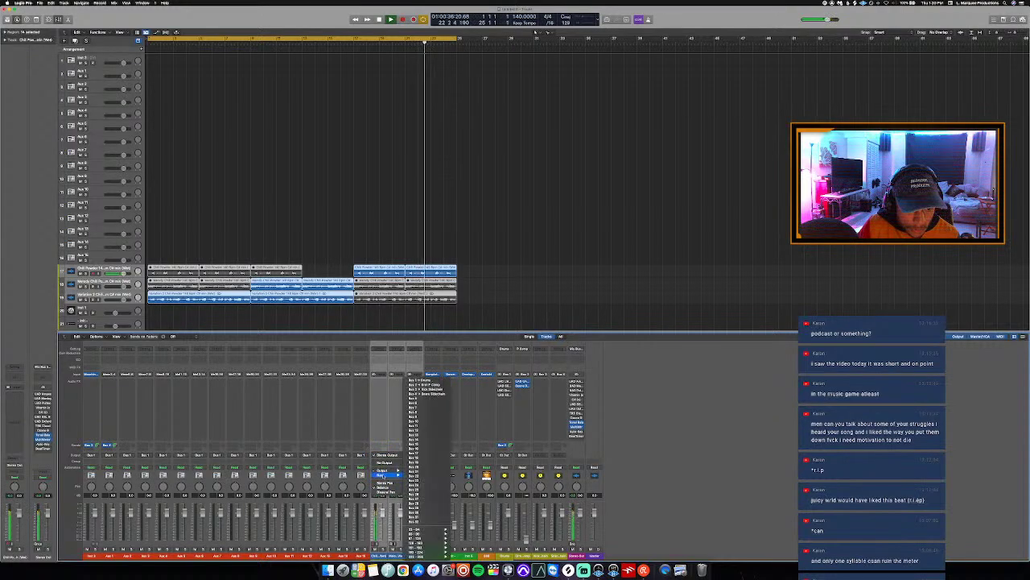
left_click(432, 399)
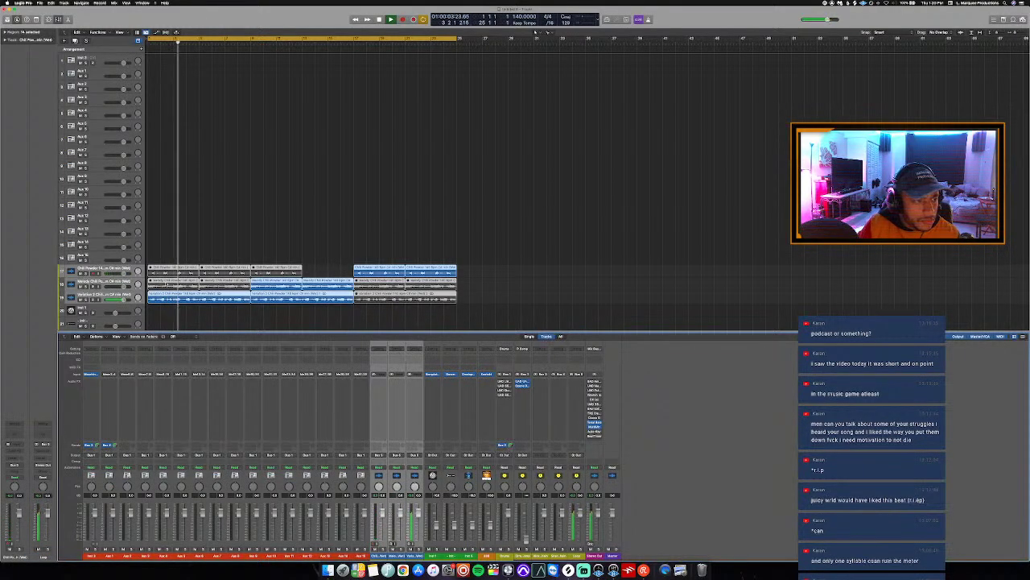
key("x")
Enable Flex in Polyphonic mode on the three loop tracks, raise the project tempo to 145 and replay from bar 1.
key("super+Down")
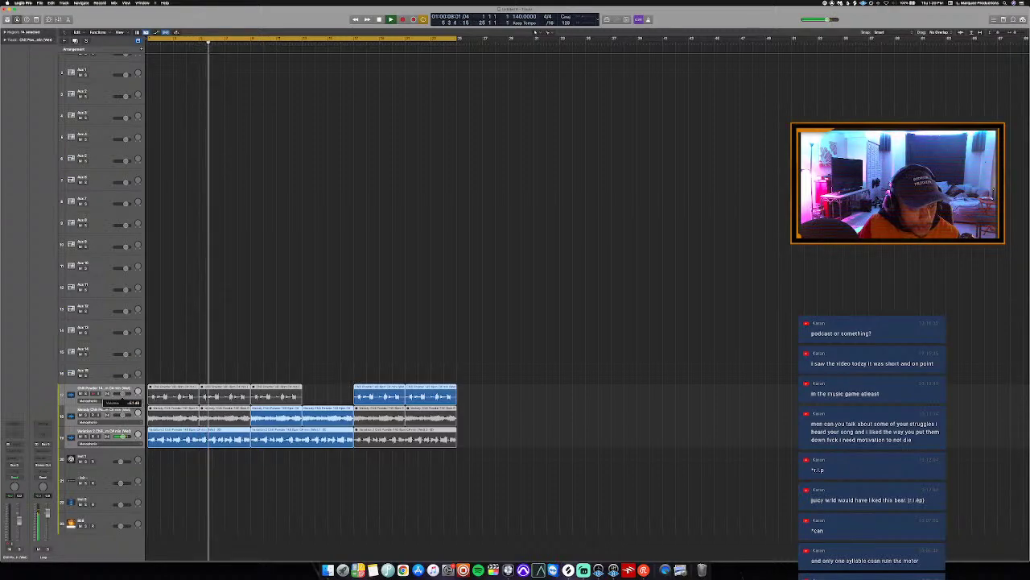
left_click(108, 394)
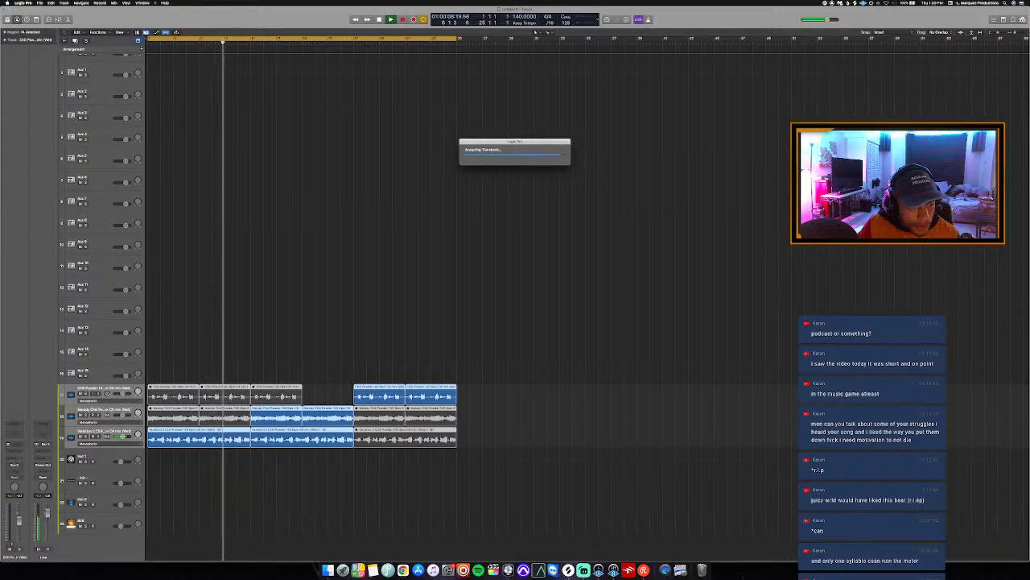
left_click(111, 401)
left_click(117, 419)
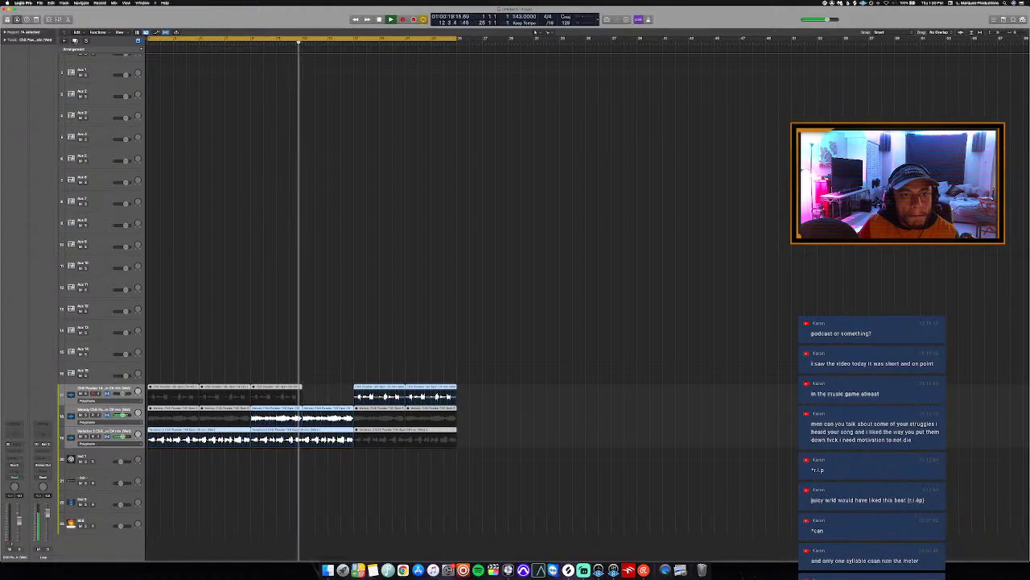
key("Return")
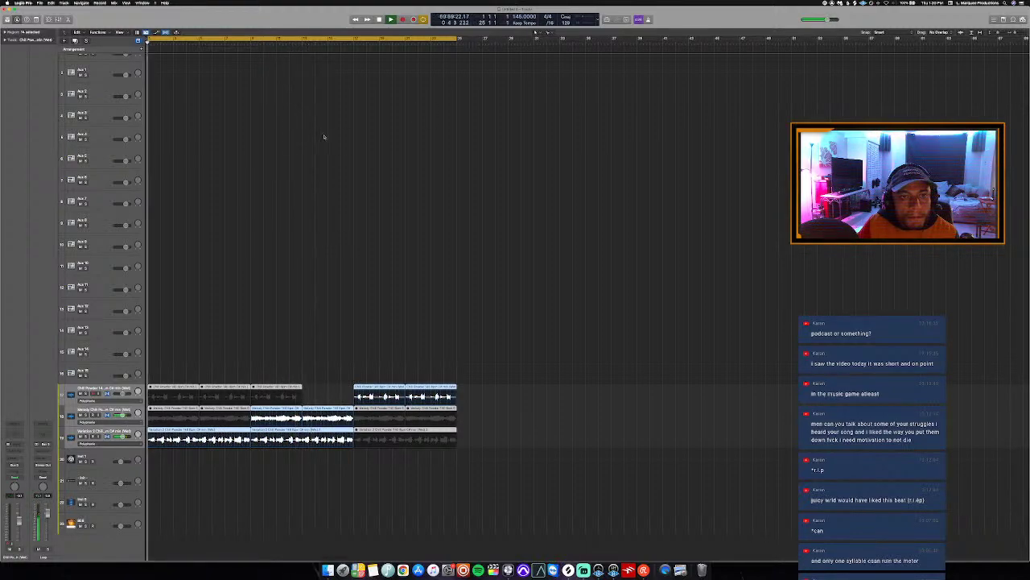
Adjust the transposition of all selected loop regions while replaying from bar 1, and deselect the regions.
left_click(5, 33)
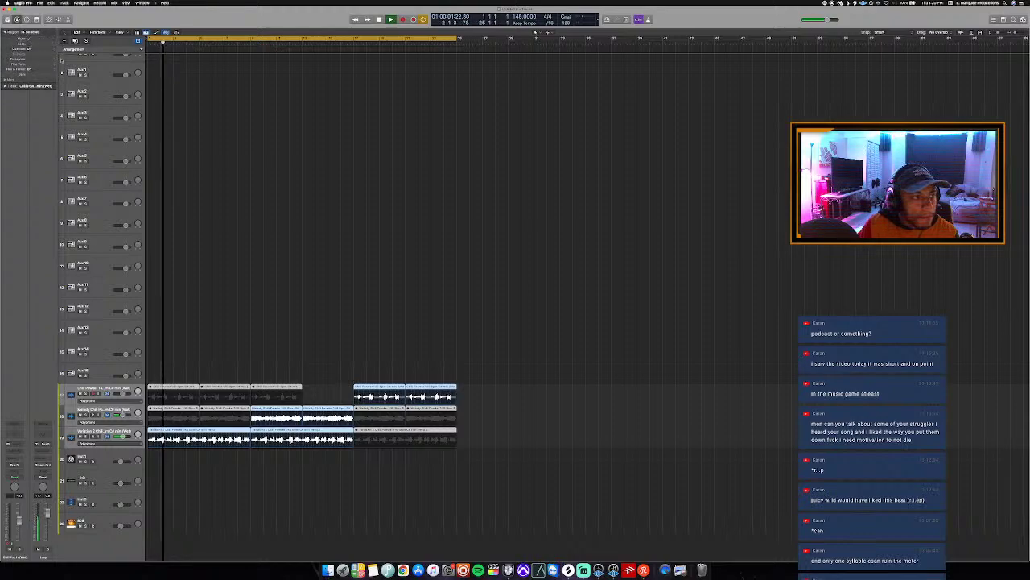
key("Return")
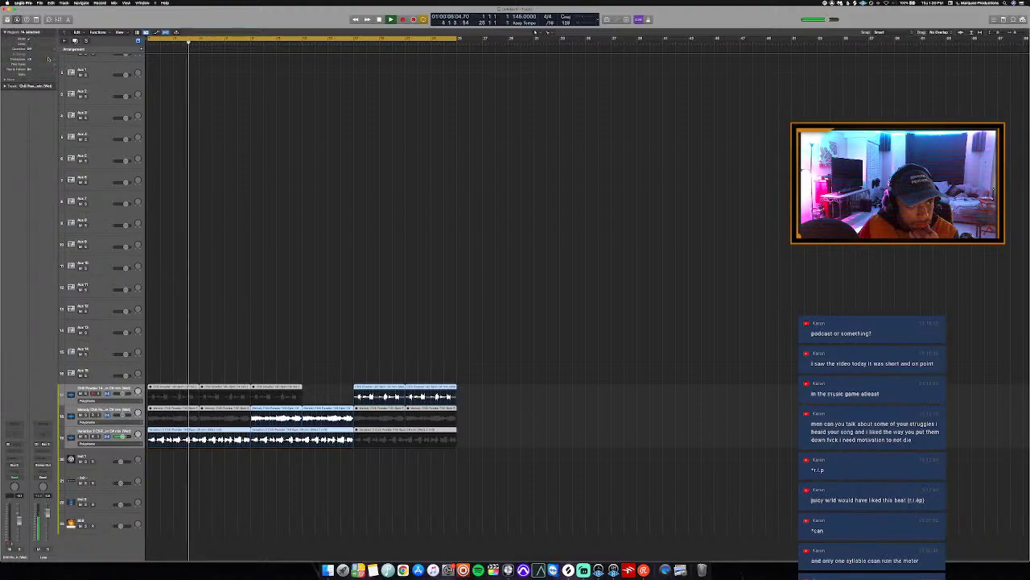
key("Return")
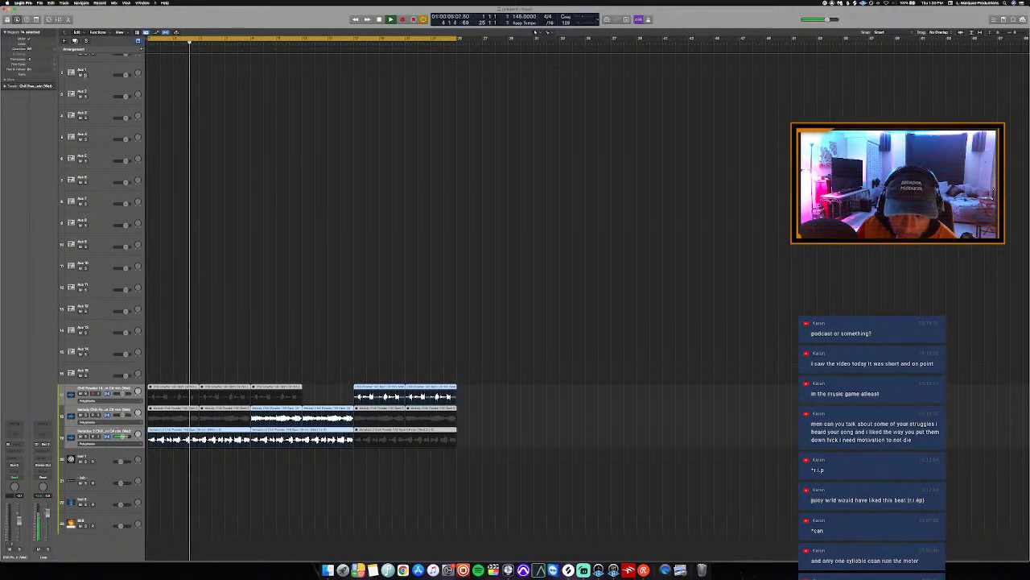
key("super+Up")
key("super+Up")
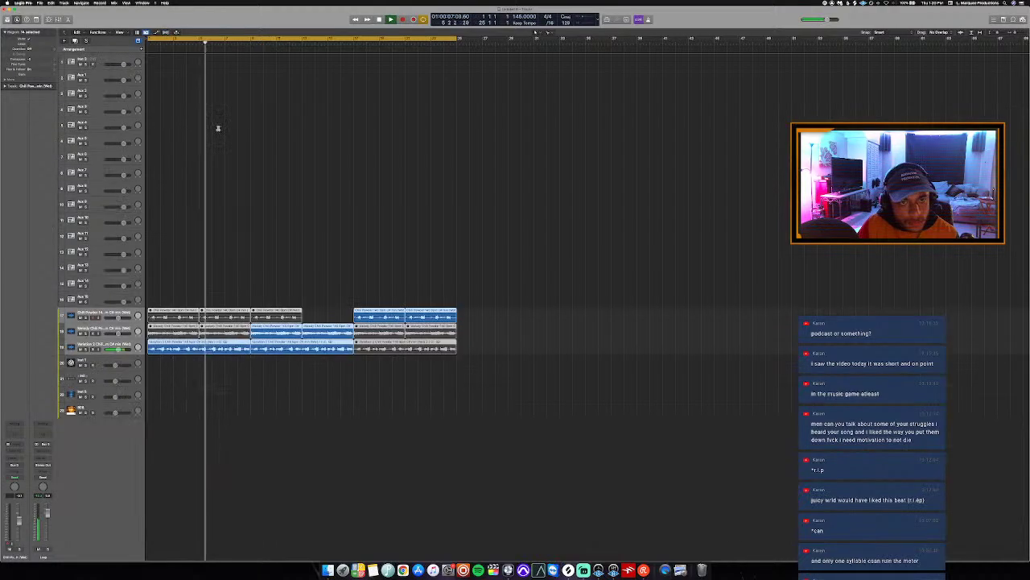
left_click(248, 254)
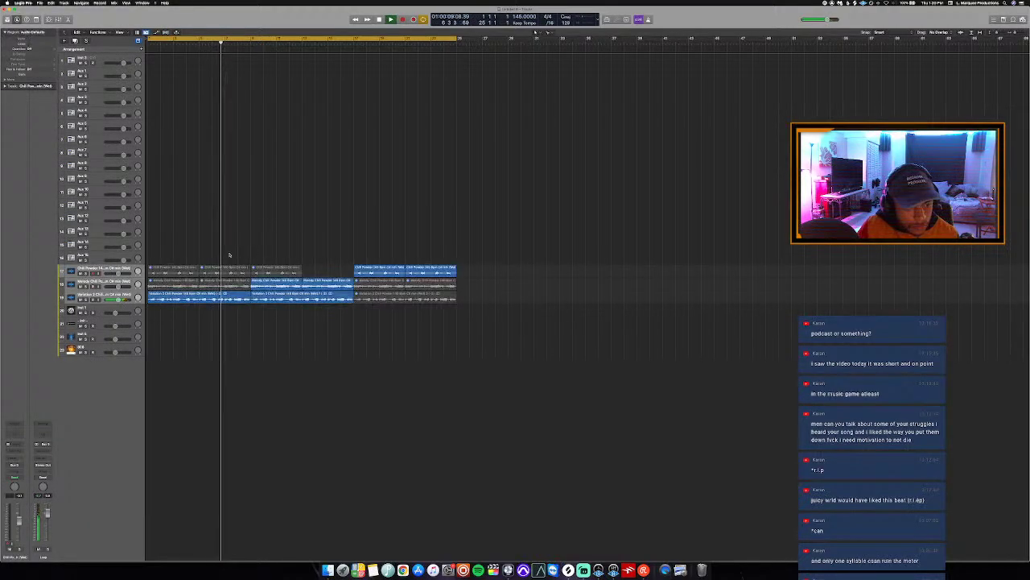
left_click(45, 454)
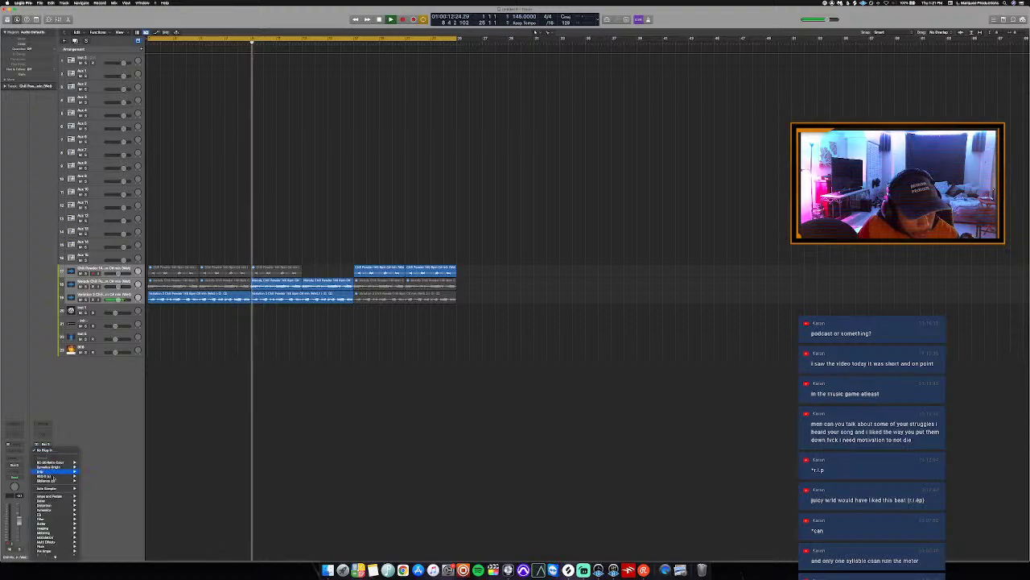
mouse_move(44, 552)
mouse_move(107, 547)
mouse_move(109, 529)
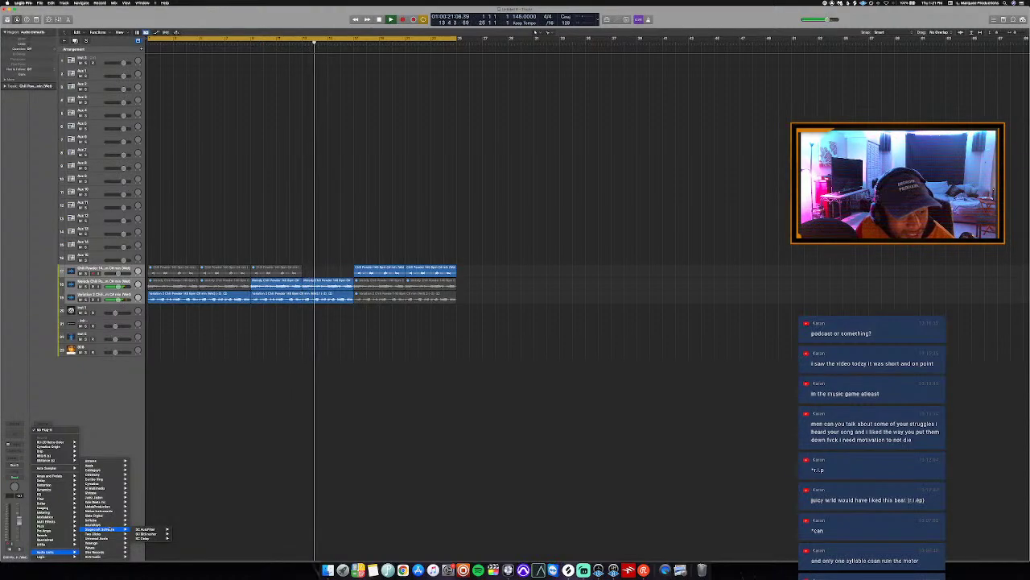
left_click(266, 533)
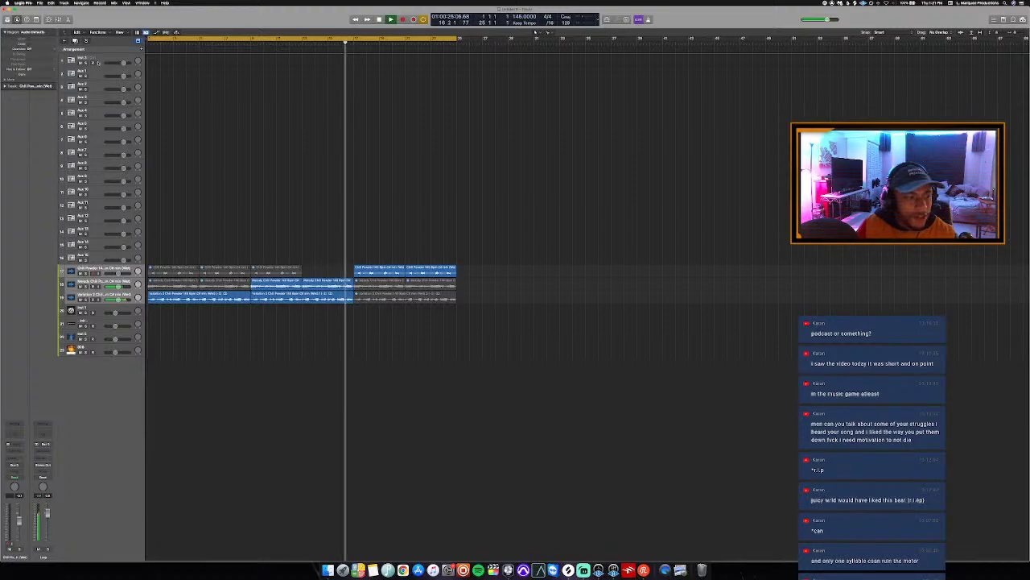
Lower the volume of the main Chill Powder, Melody and Variation loop tracks together.
left_click(101, 64)
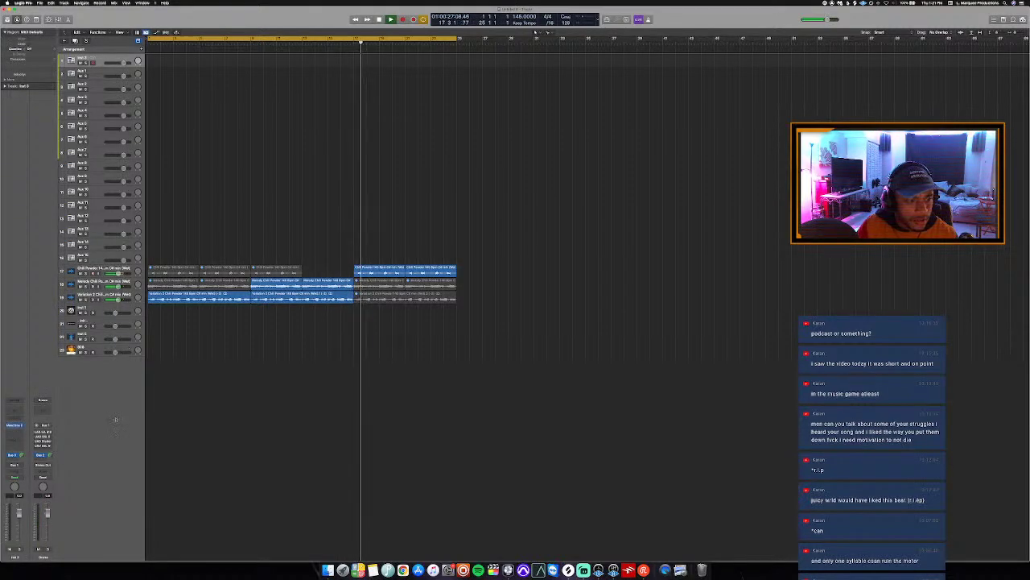
left_click(118, 273)
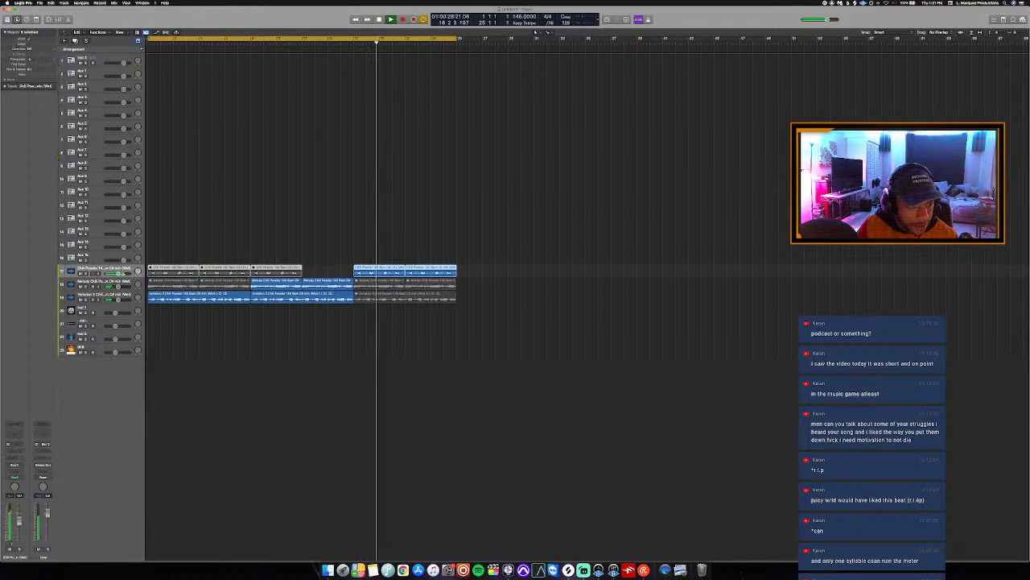
key("super+a")
left_click_drag(115, 274, 117, 274)
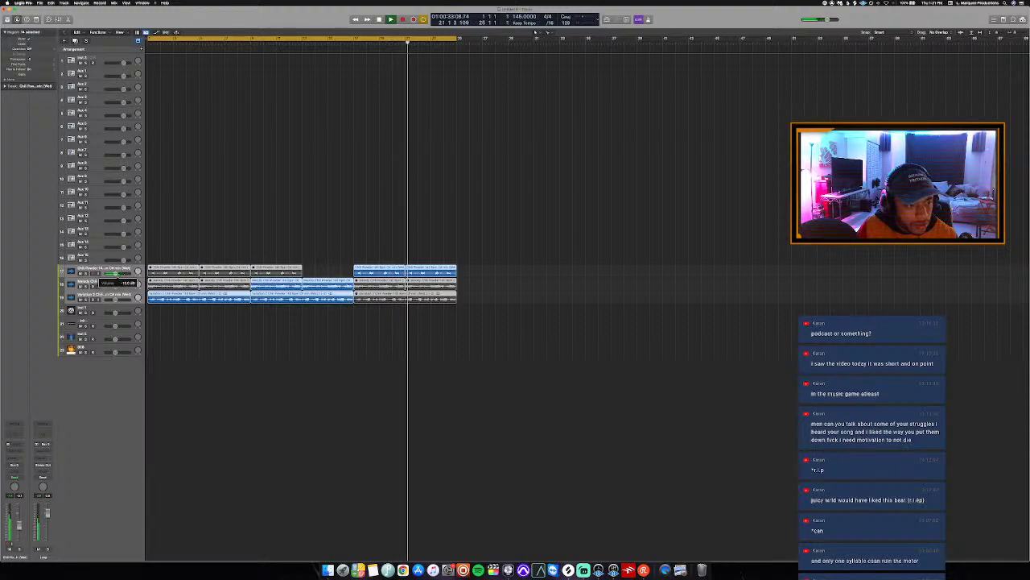
Open the Maschine 2 instrument on the Inst 2 track and go back to the Music folder in Finder.
left_click(90, 63)
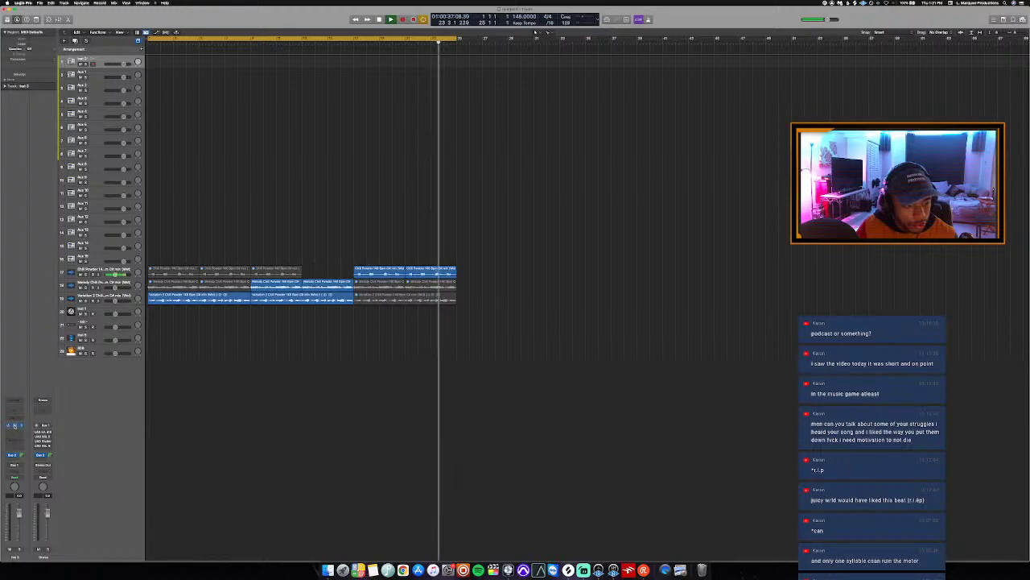
left_click(14, 424)
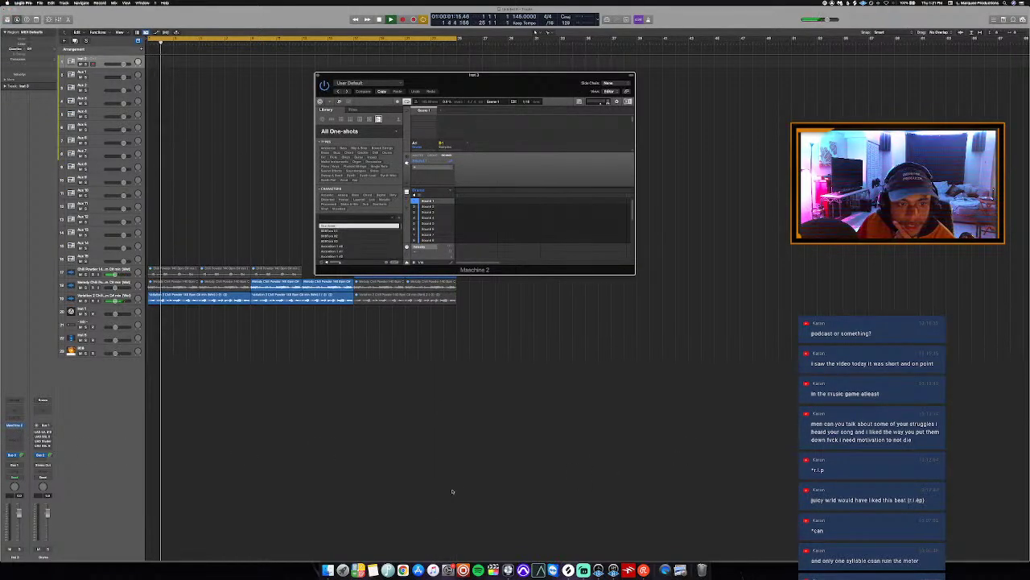
left_click(327, 570)
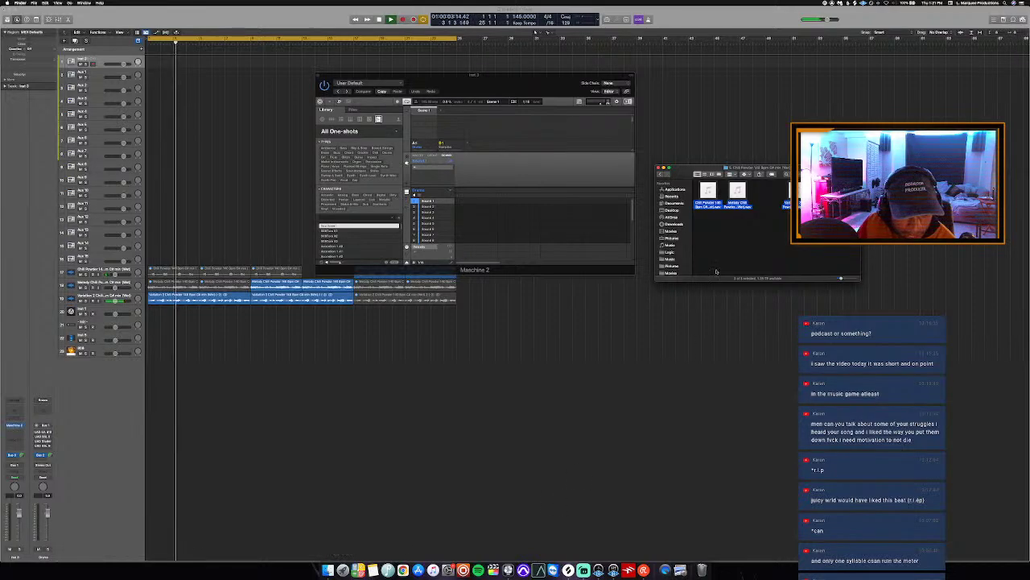
left_click(661, 175)
left_click(661, 175)
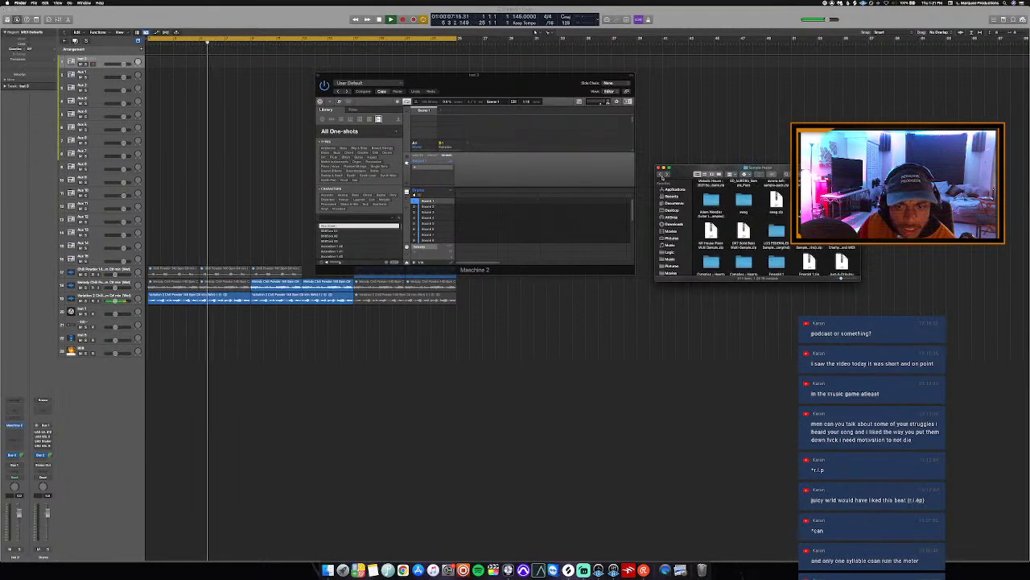
left_click(662, 175)
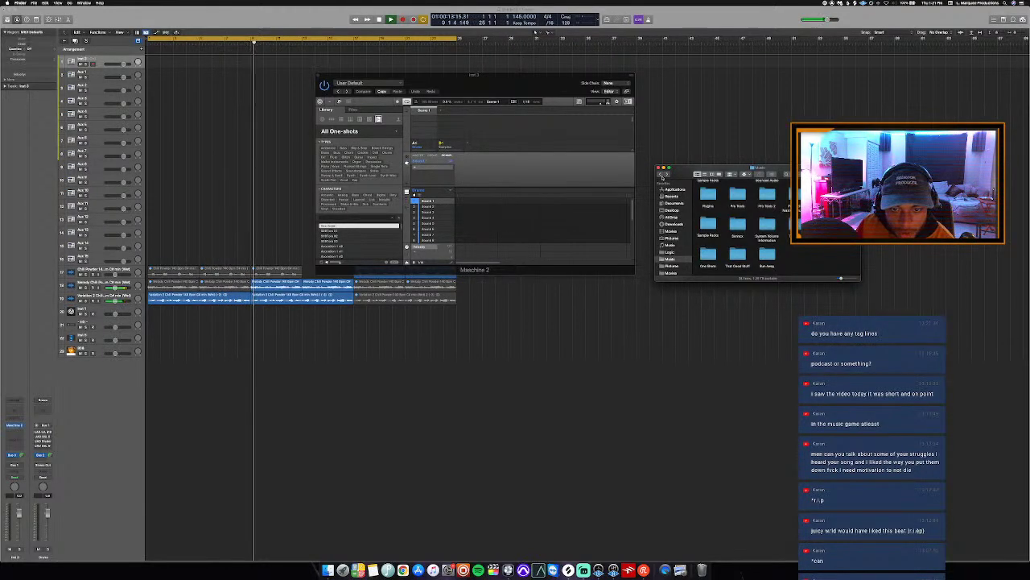
Open the Drum Samples folder inside the Music folder.
scroll(755, 242, "up", 3)
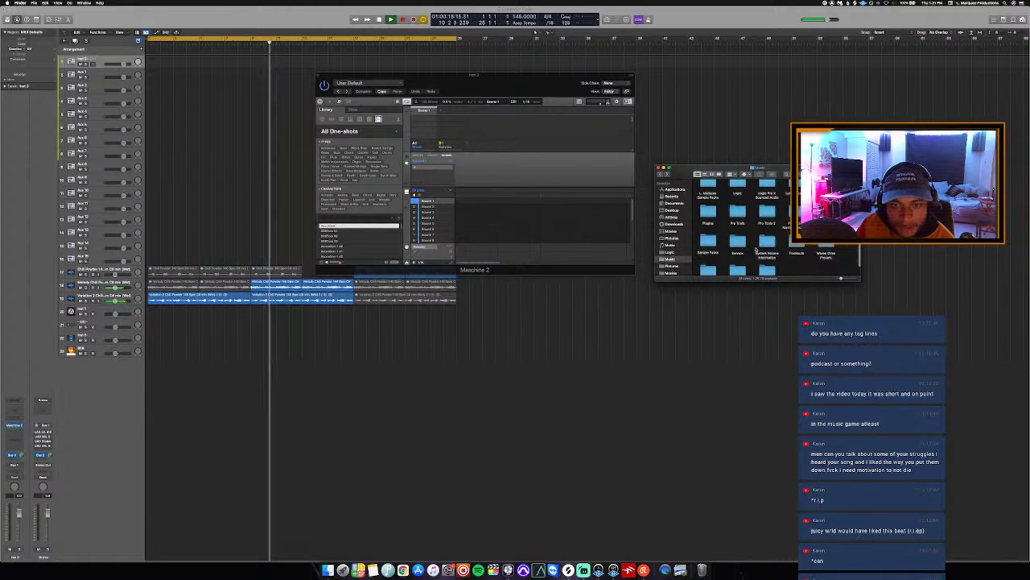
scroll(745, 233, "up", 2)
left_click(739, 222)
double_click(739, 221)
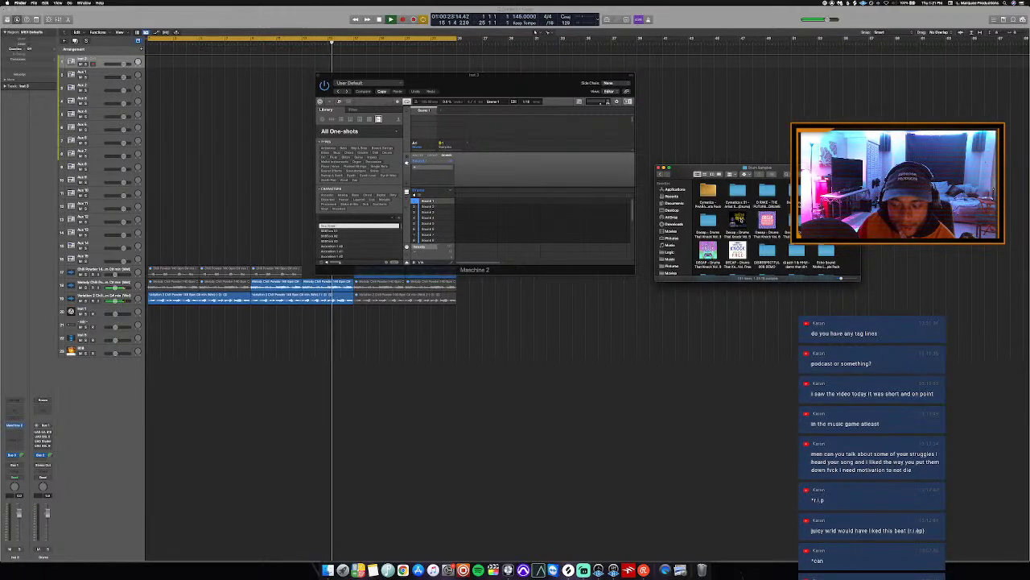
Find the HERA drum kit among the drum sample folders and open its HERA Claps folder.
scroll(739, 221, "up", 5)
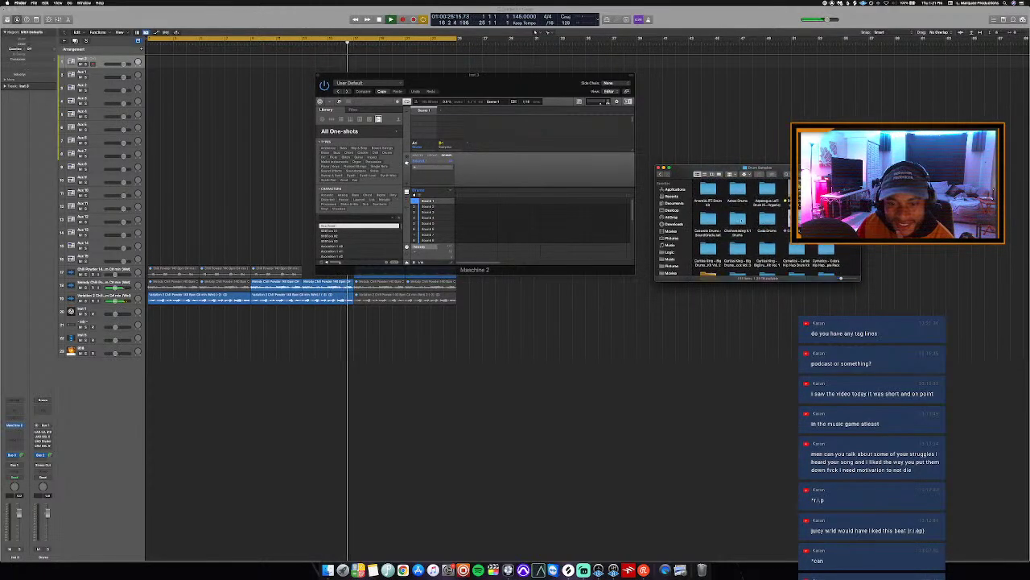
scroll(739, 220, "down", 3)
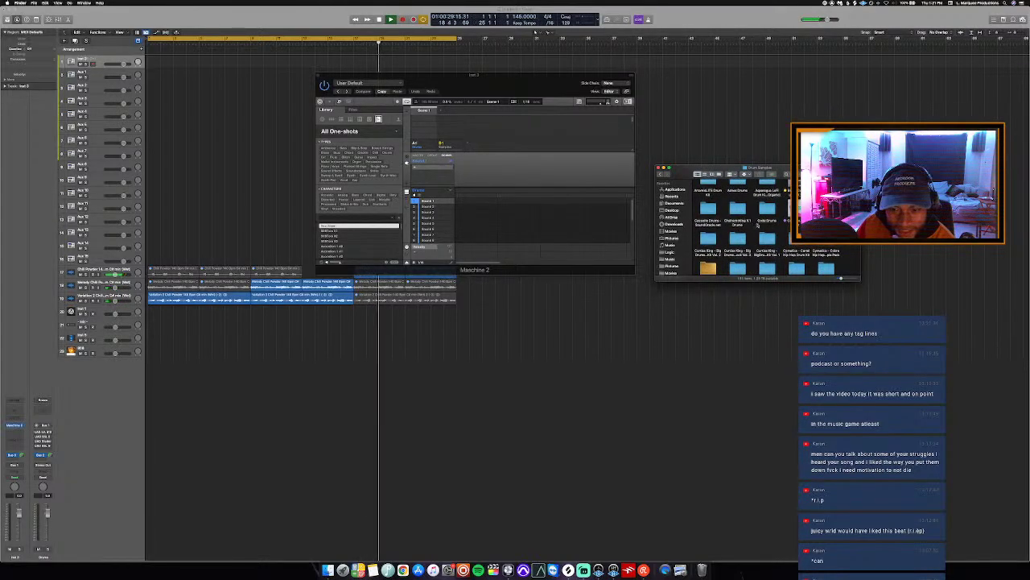
scroll(739, 225, "up", 1)
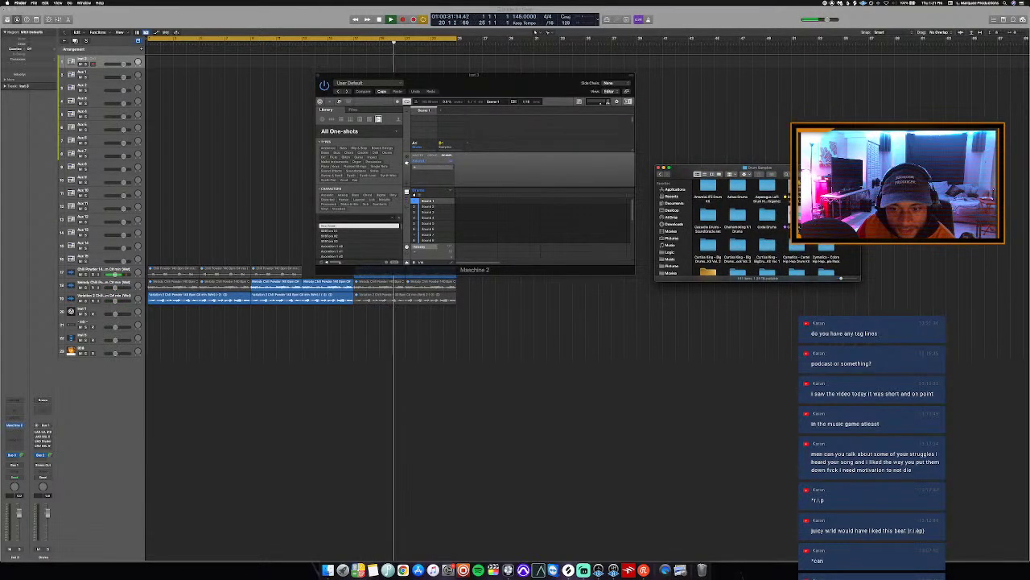
scroll(740, 225, "down", 5)
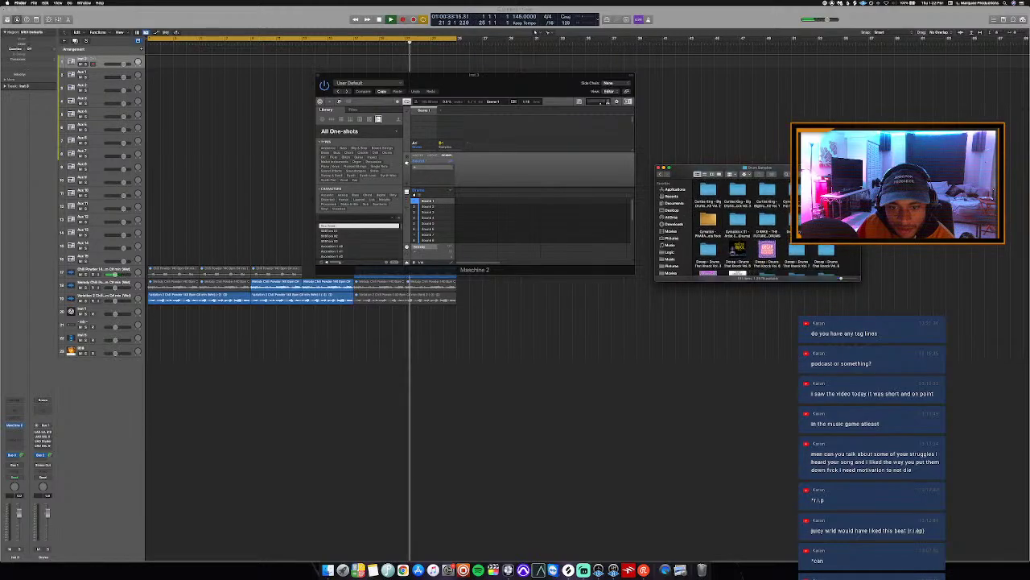
scroll(739, 226, "down", 8)
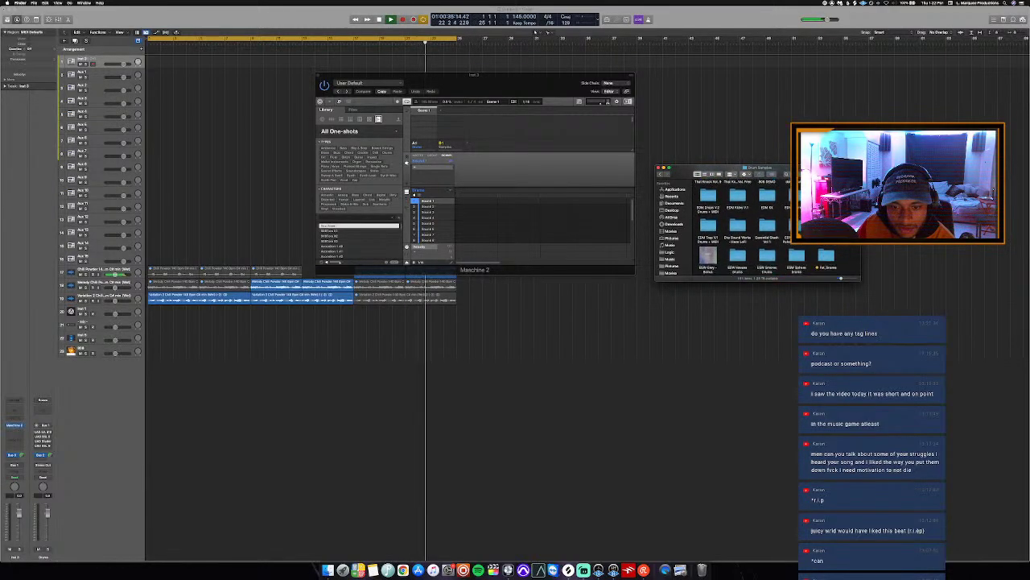
scroll(739, 225, "down", 6)
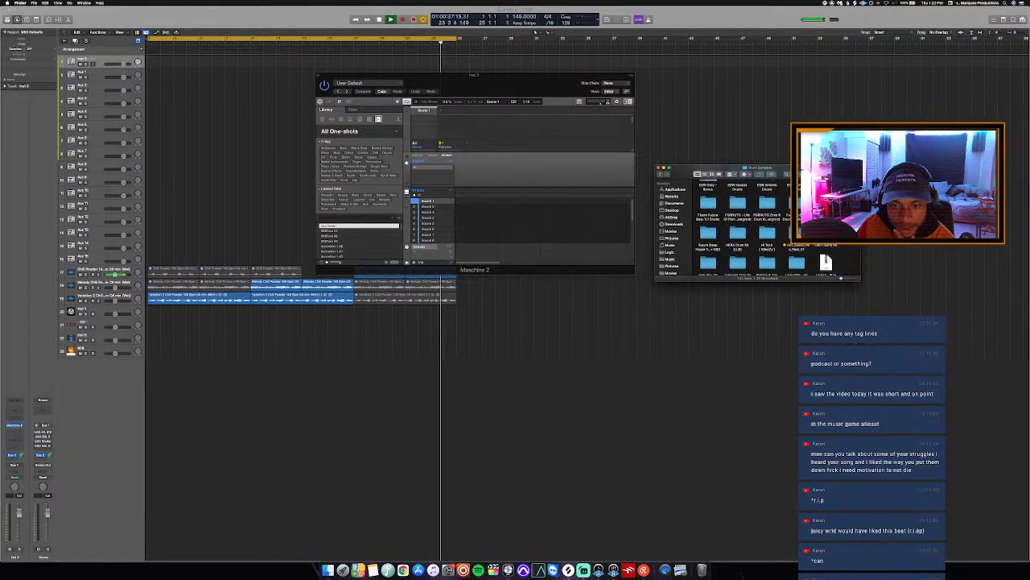
scroll(739, 230, "down", 2)
left_click(737, 230)
double_click(738, 230)
left_click(768, 193)
double_click(767, 193)
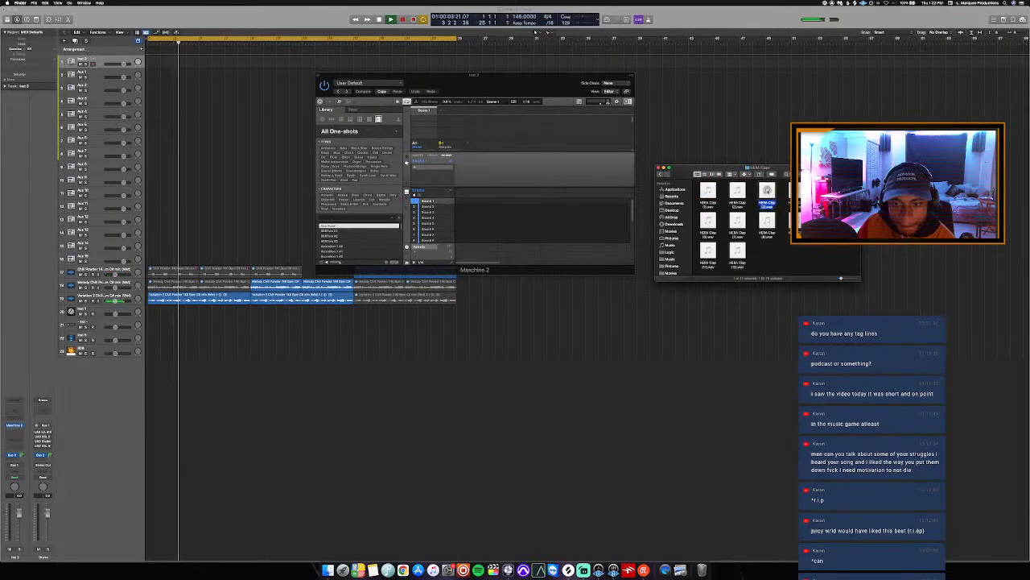
Audition several HERA claps and load HERA Clap (2) into Sound 5 of the Maschine 2 group.
left_click(708, 191)
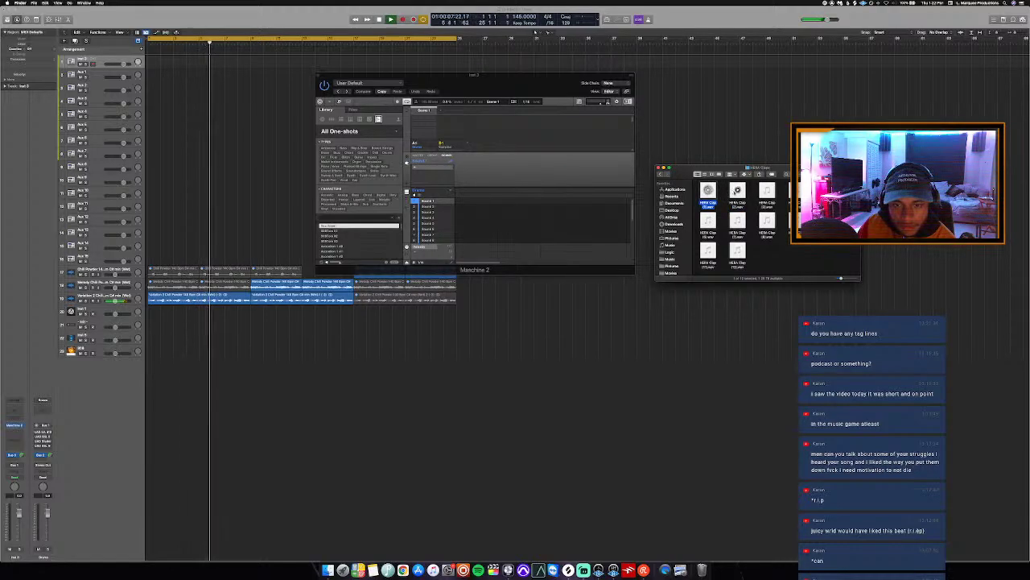
left_click(737, 193)
left_click(795, 192)
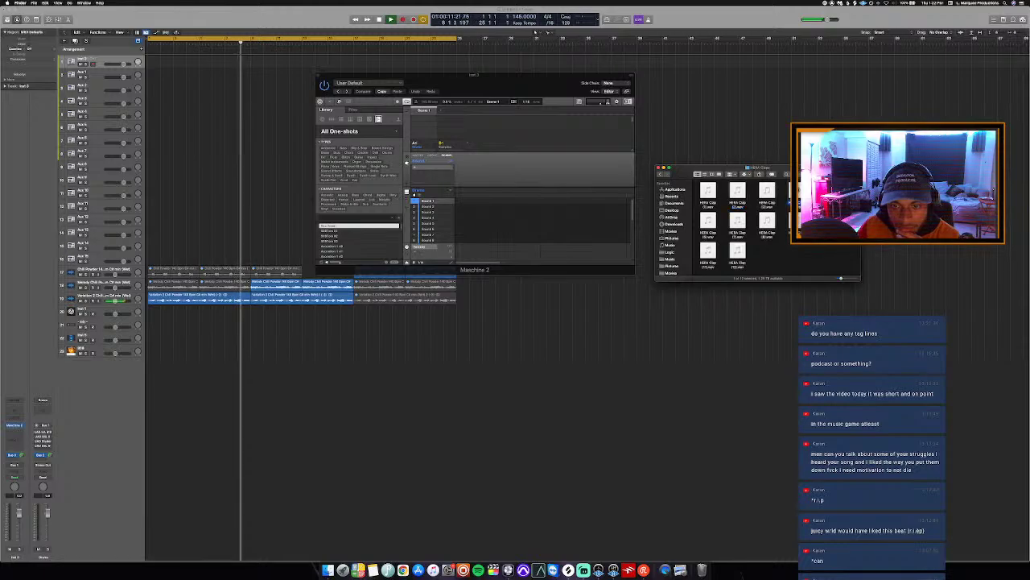
left_click_drag(737, 193, 427, 224)
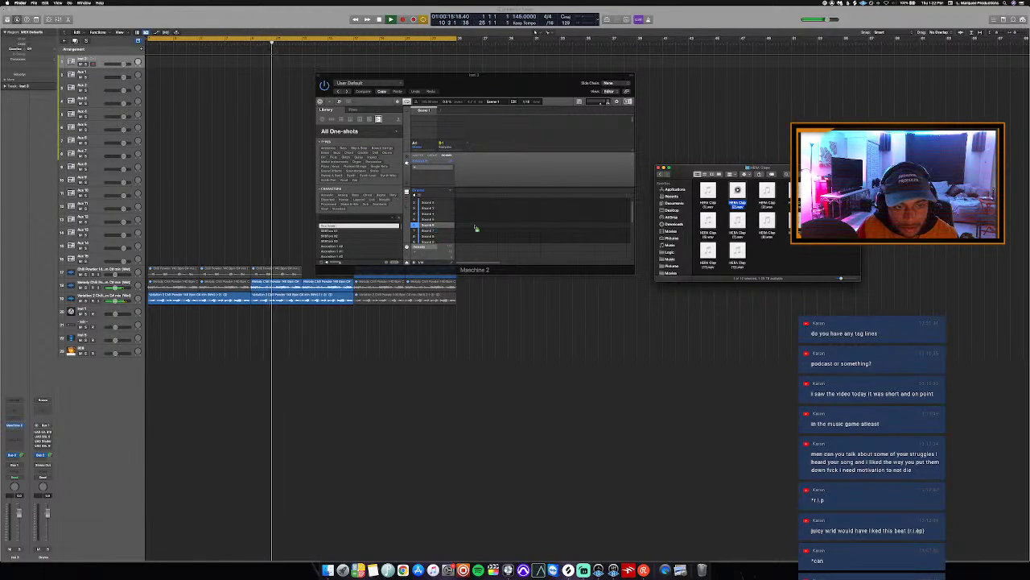
Return to the Drum Samples folder and look through the drum kits for another source of claps.
left_click(662, 174)
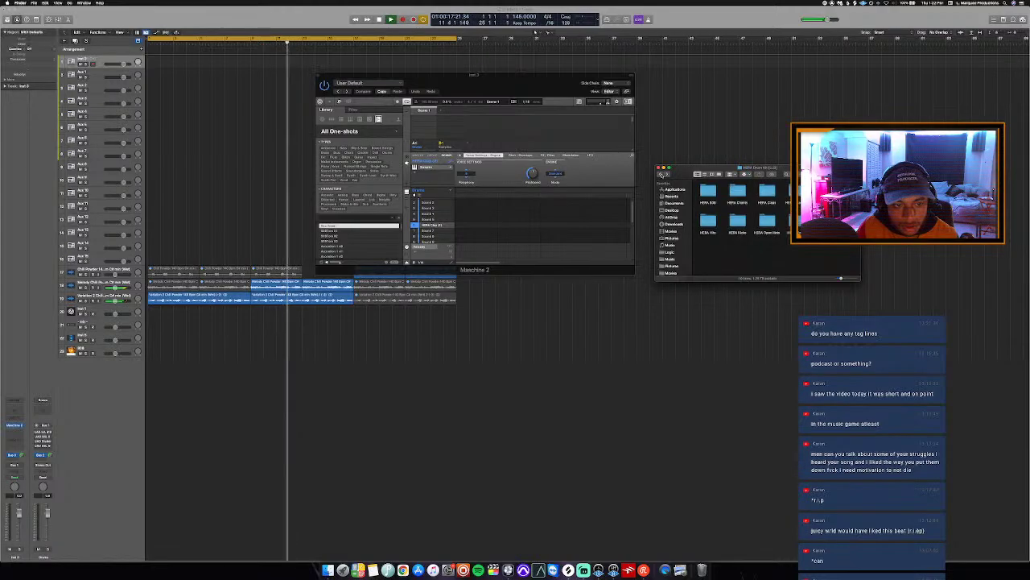
left_click(661, 174)
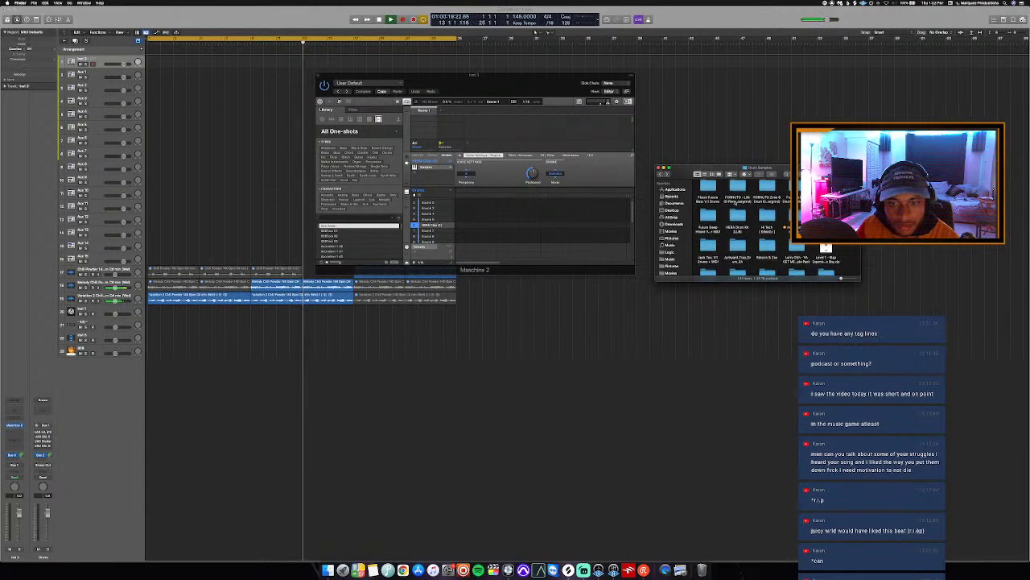
scroll(757, 225, "down", 2)
scroll(737, 203, "down", 2)
scroll(779, 211, "up", 5)
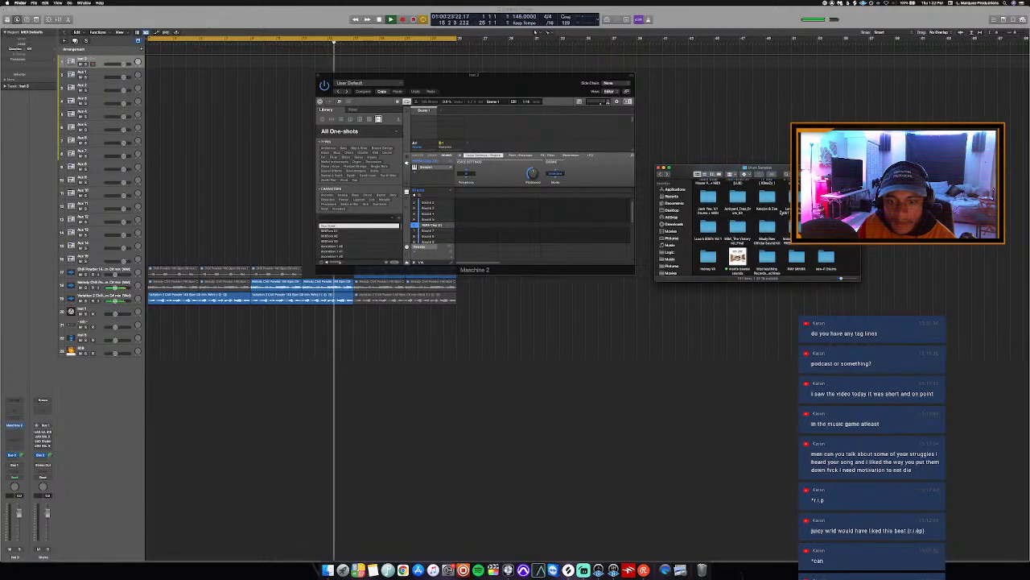
scroll(785, 214, "up", 5)
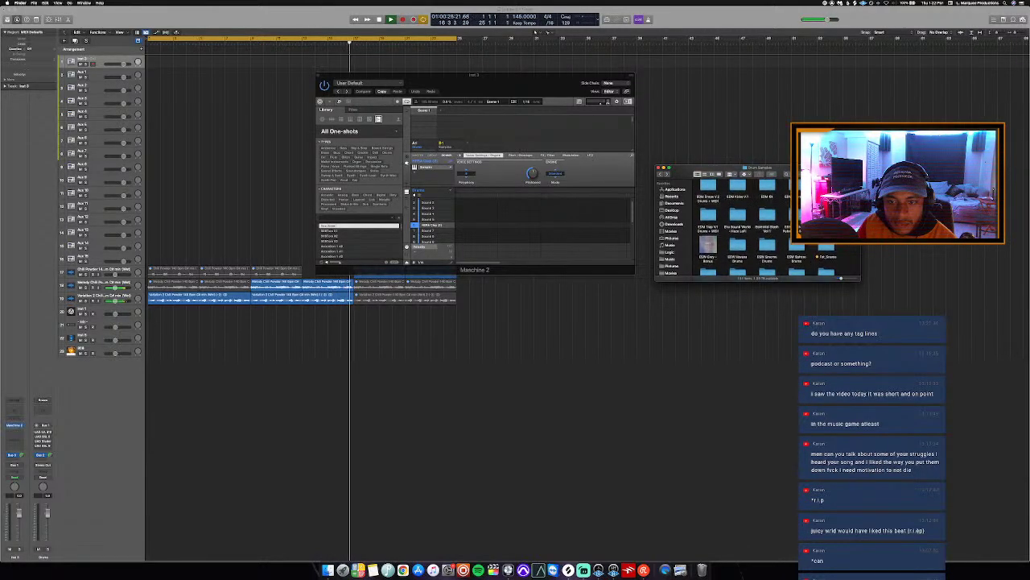
scroll(738, 224, "up", 3)
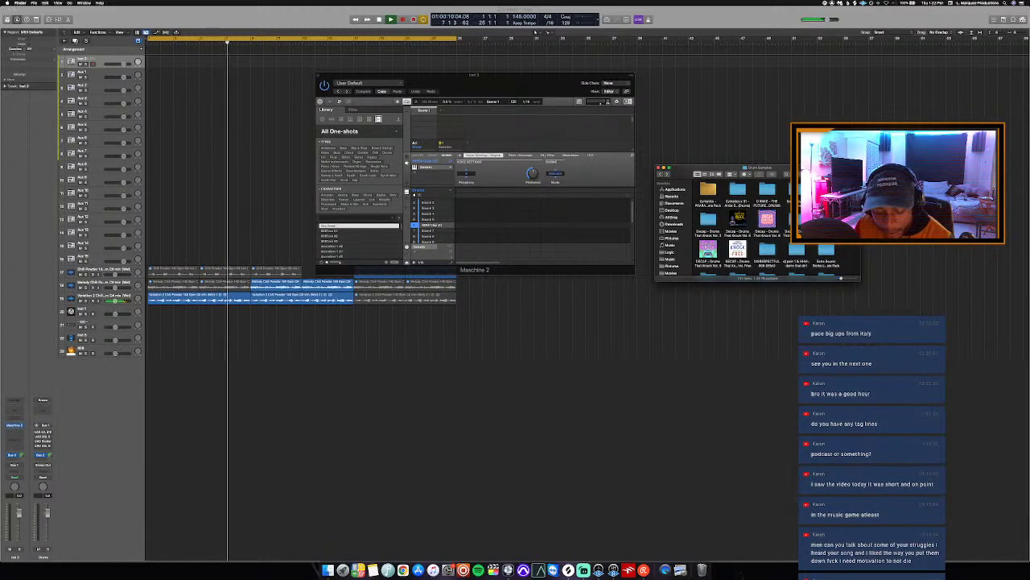
scroll(753, 229, "up", 2)
scroll(753, 230, "up", 3)
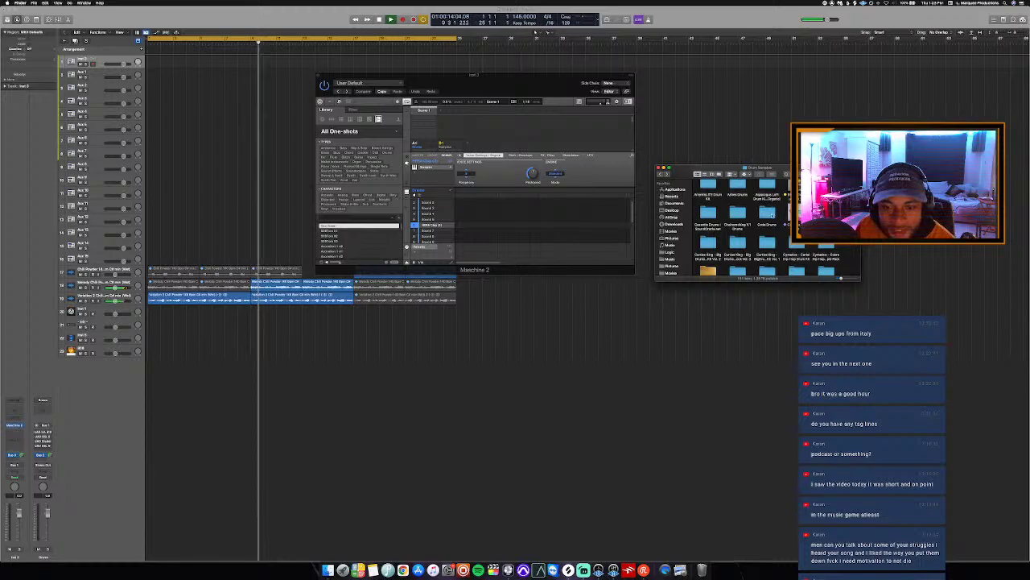
scroll(753, 229, "up", 3)
scroll(773, 216, "down", 3)
scroll(779, 217, "up", 3)
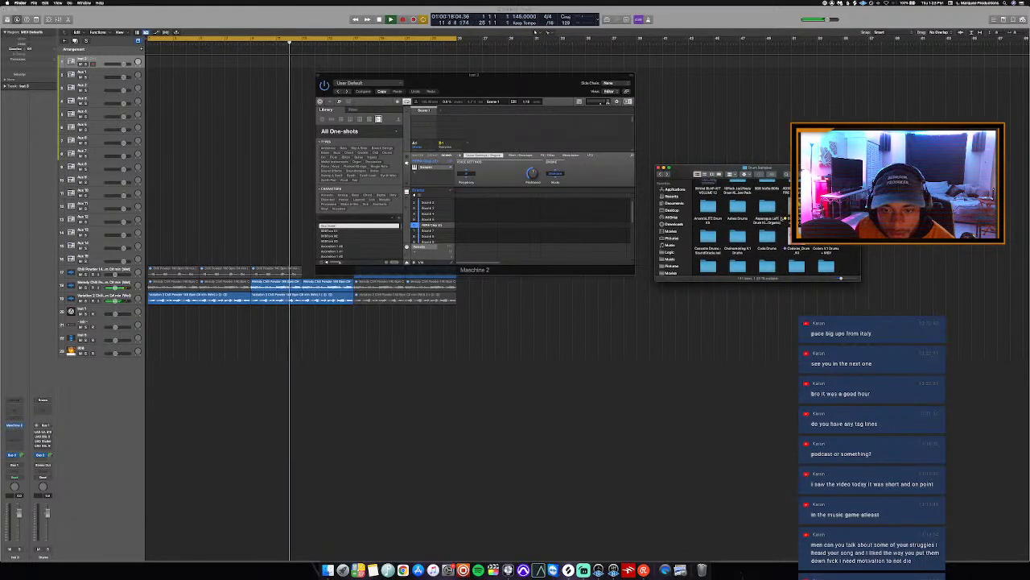
Open the claps in the Cymatics pack's Drum One Shots folder and load the Snappy Clap into Sound 1 of Maschine 2.
double_click(739, 237)
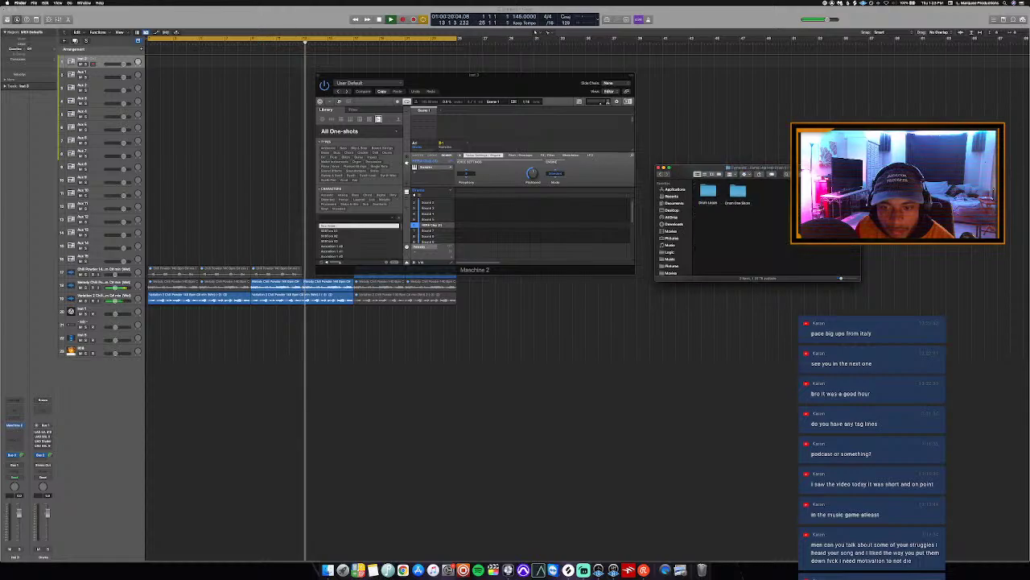
double_click(738, 193)
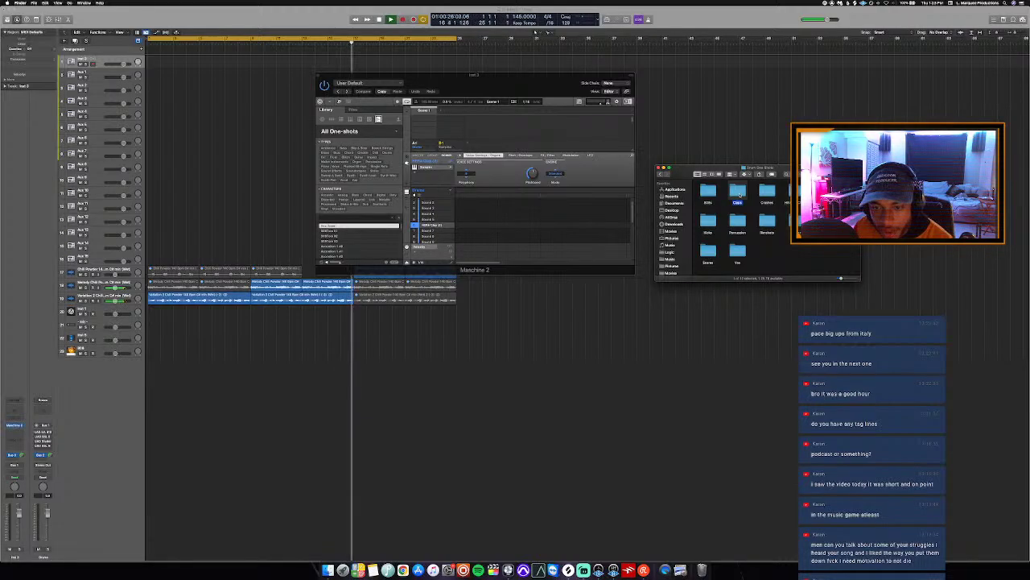
double_click(739, 193)
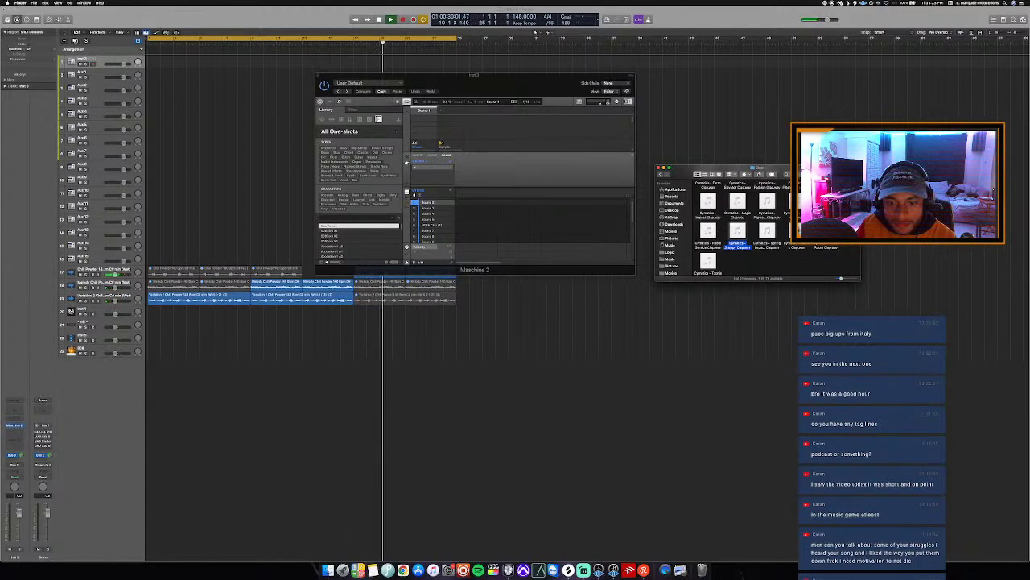
left_click_drag(654, 254, 439, 202)
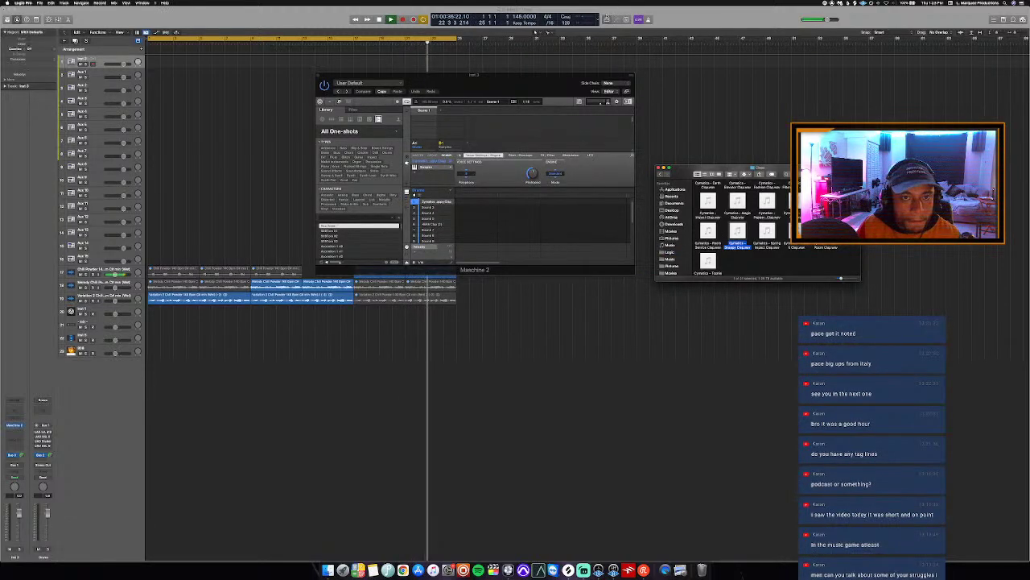
Record a clap pattern with the Snappy Clap in Maschine 2 while the guitar loops play.
left_click(555, 38)
left_click(500, 86)
key("space")
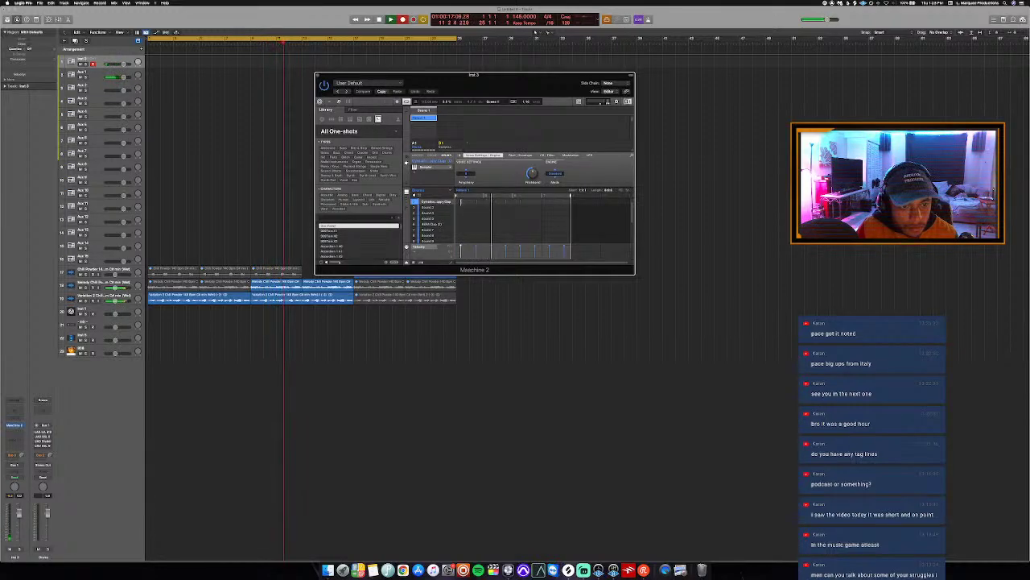
key("Return")
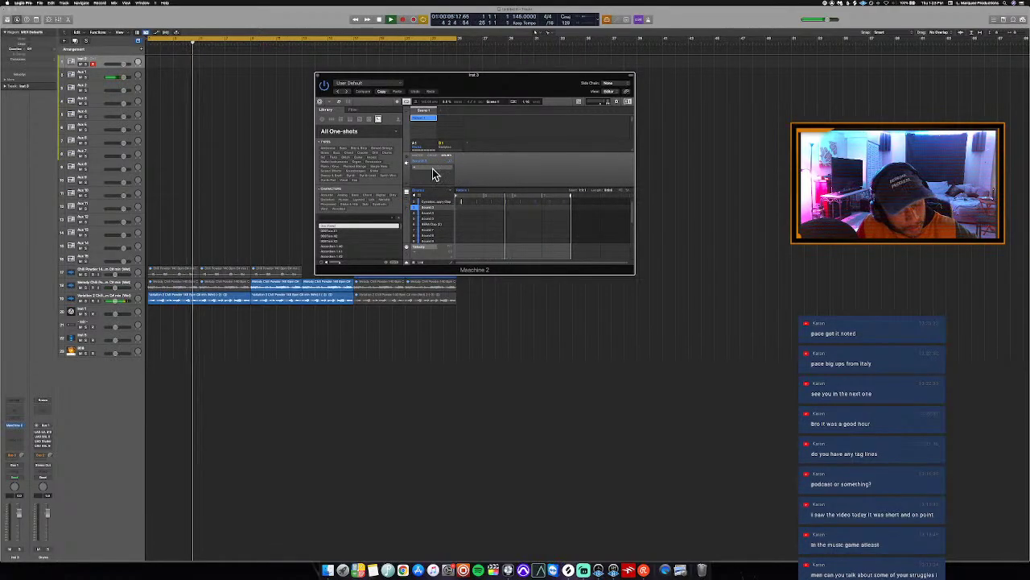
Return to the Drum Samples folder in Finder and clean up its contents by Name.
key("ctrl+Up")
left_click(964, 76)
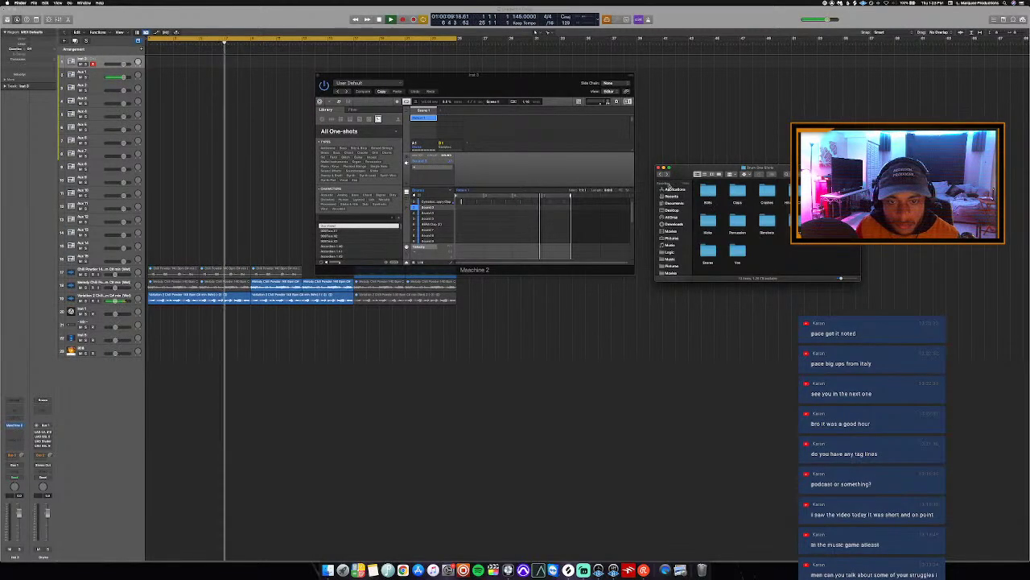
left_click(661, 176)
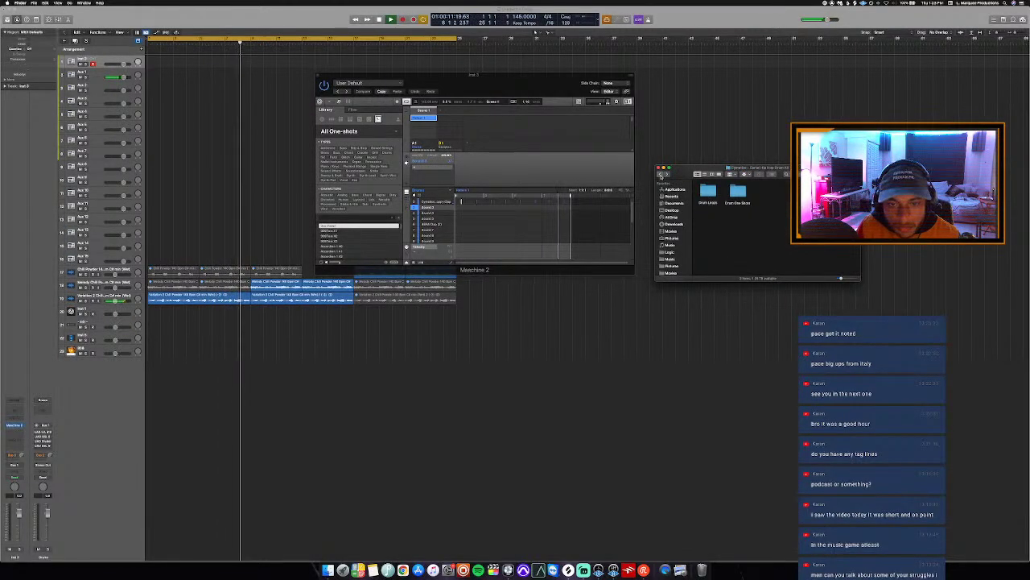
left_click(661, 176)
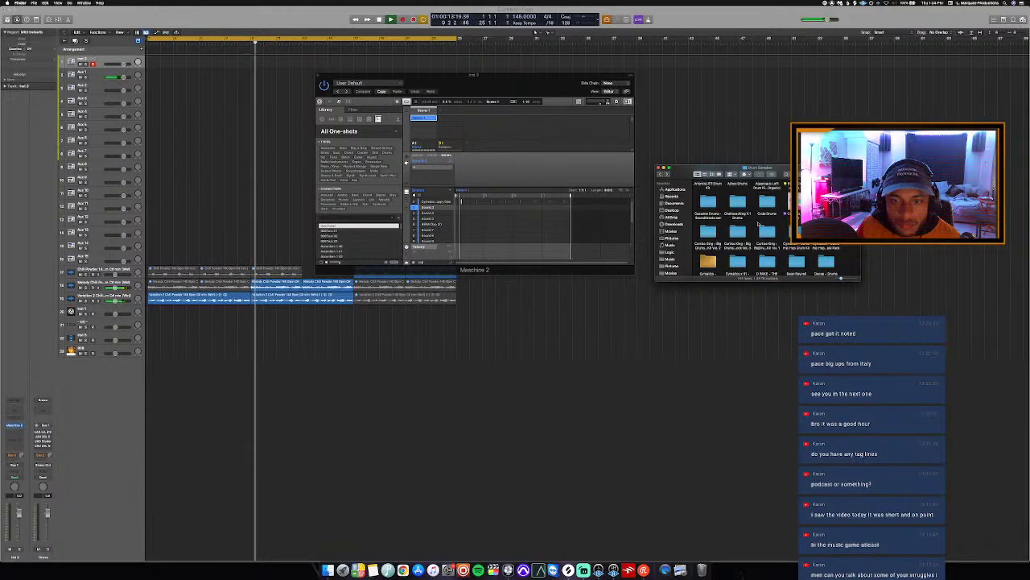
right_click(757, 225)
mouse_move(797, 270)
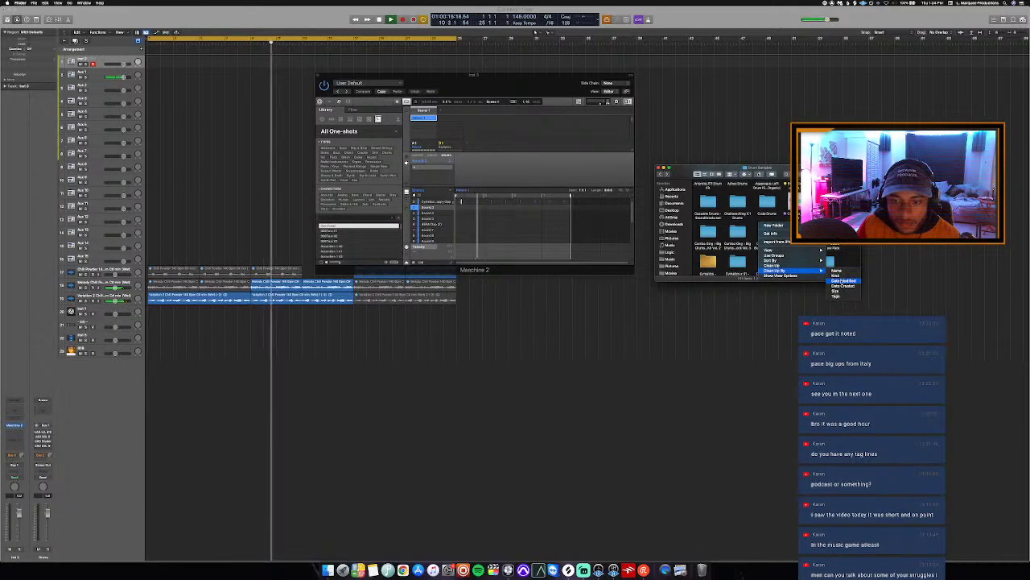
left_click(837, 271)
Open a kit's hi-hats folder, audition the hats and load the second one into the Maschine 2 slot below the Snappy Clap.
scroll(773, 218, "down", 5)
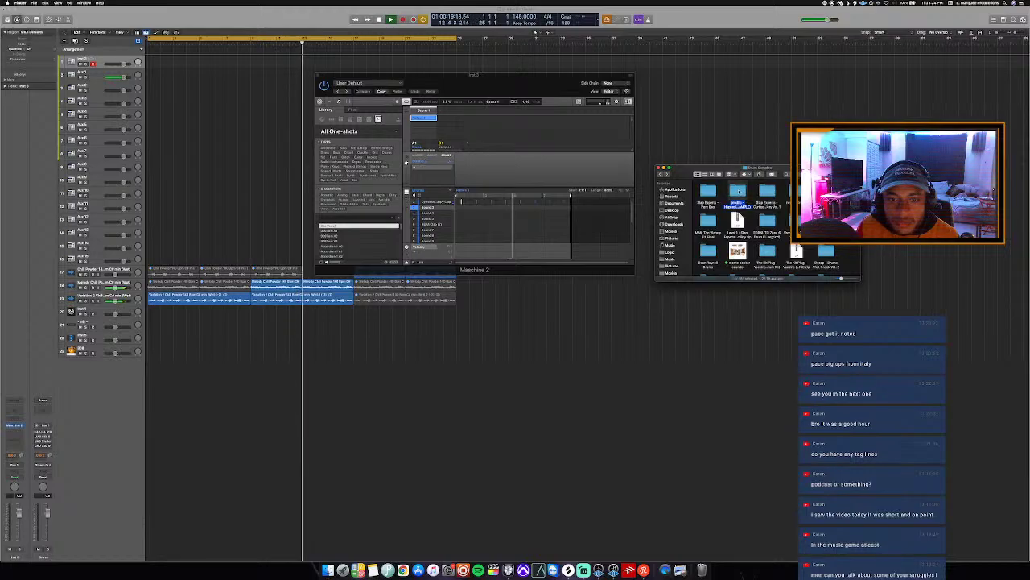
double_click(737, 193)
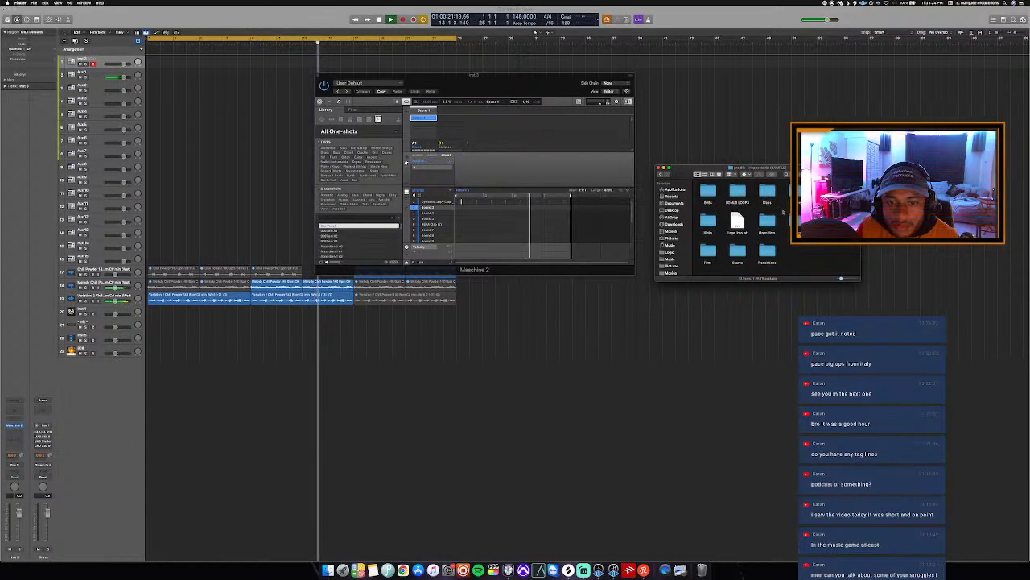
double_click(826, 192)
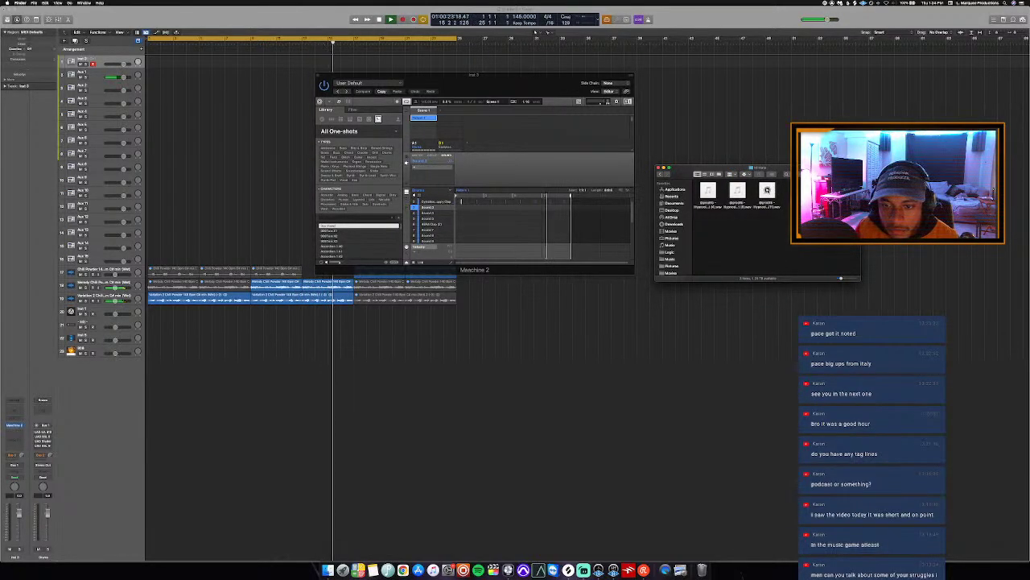
left_click(738, 193)
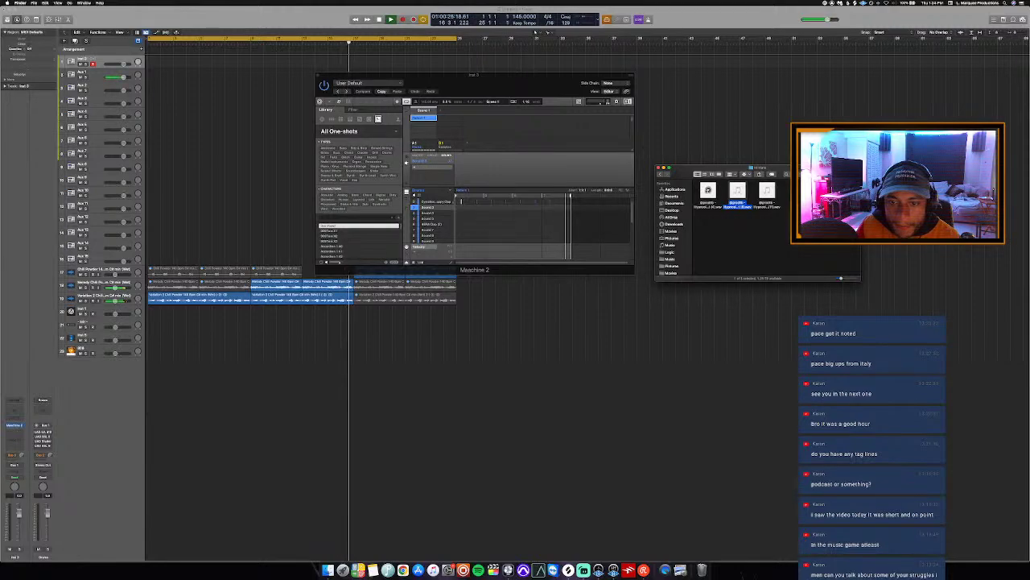
left_click(738, 191)
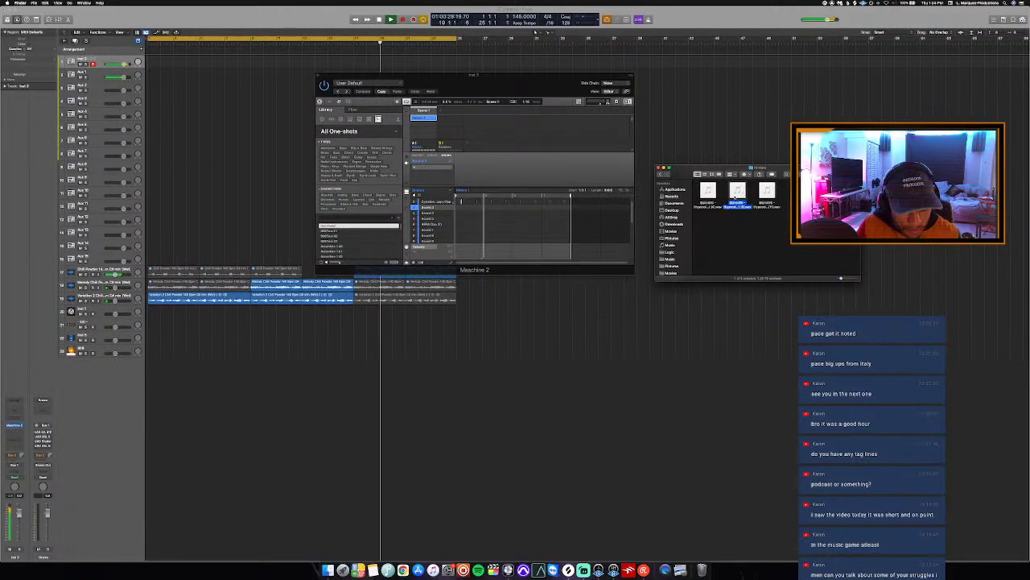
left_click(339, 263)
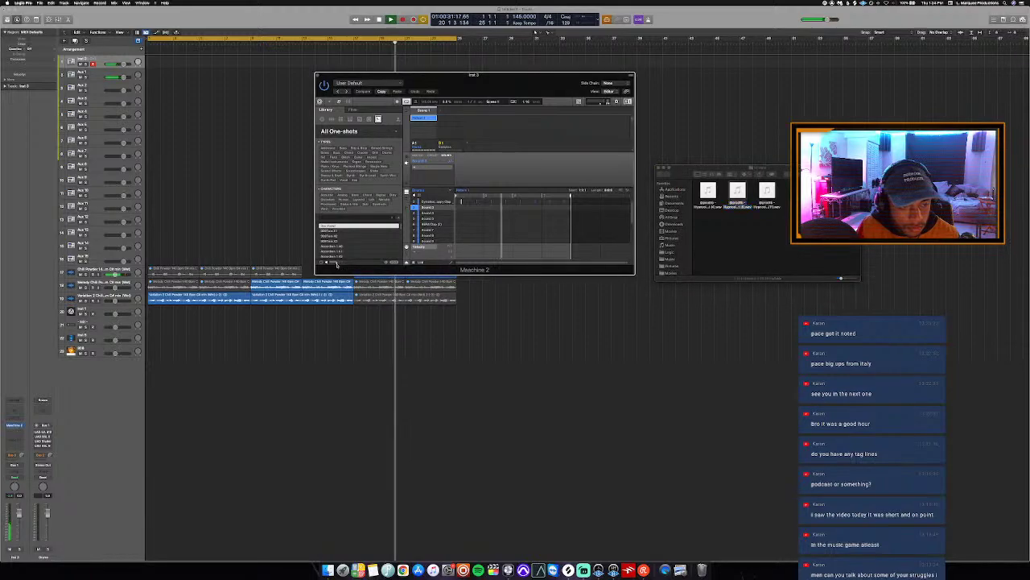
left_click(727, 230)
left_click_drag(738, 194, 441, 205)
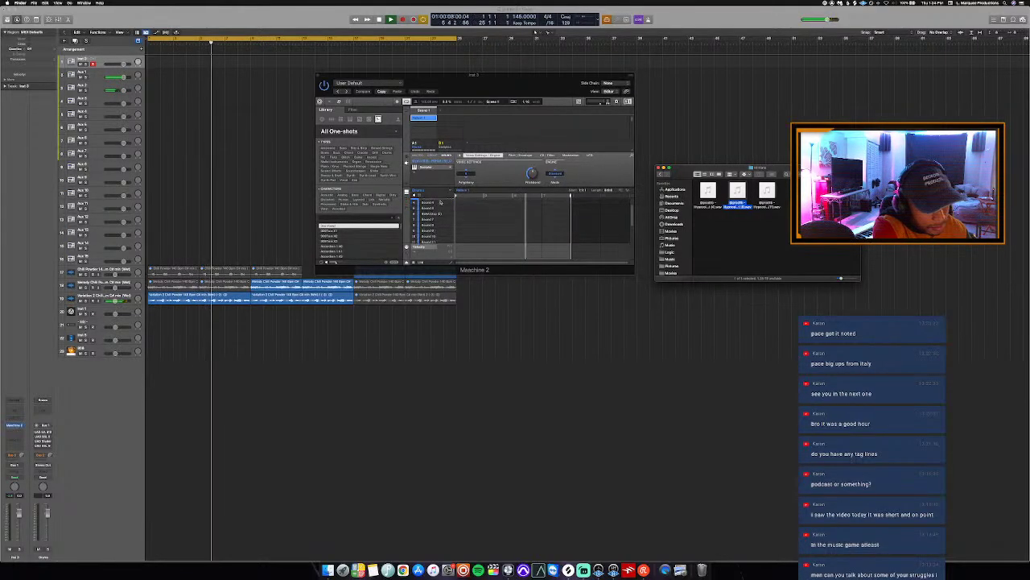
Try to record a hi-hat pattern with the newly loaded hat sample in Maschine 2.
left_click(488, 161)
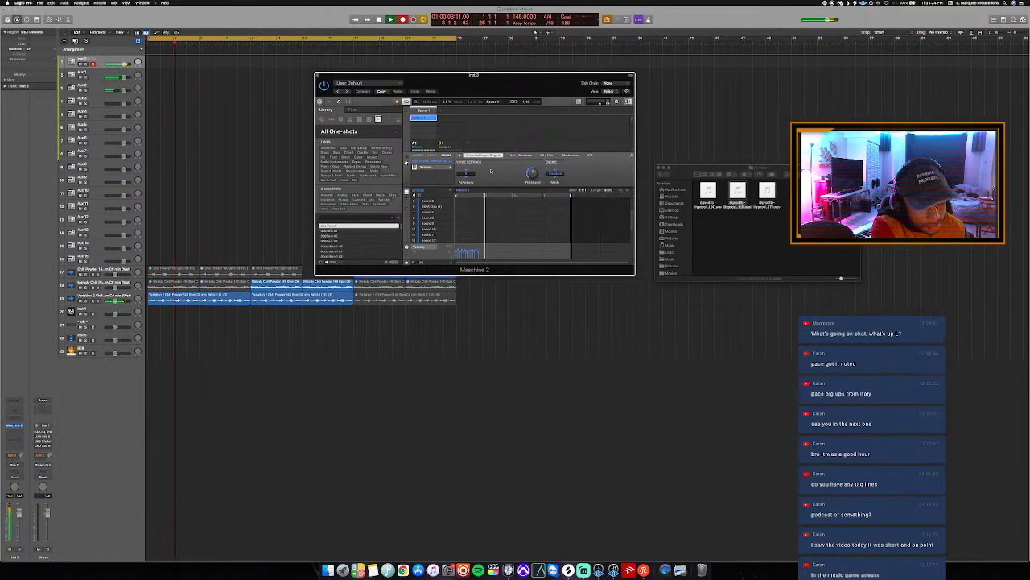
key("space")
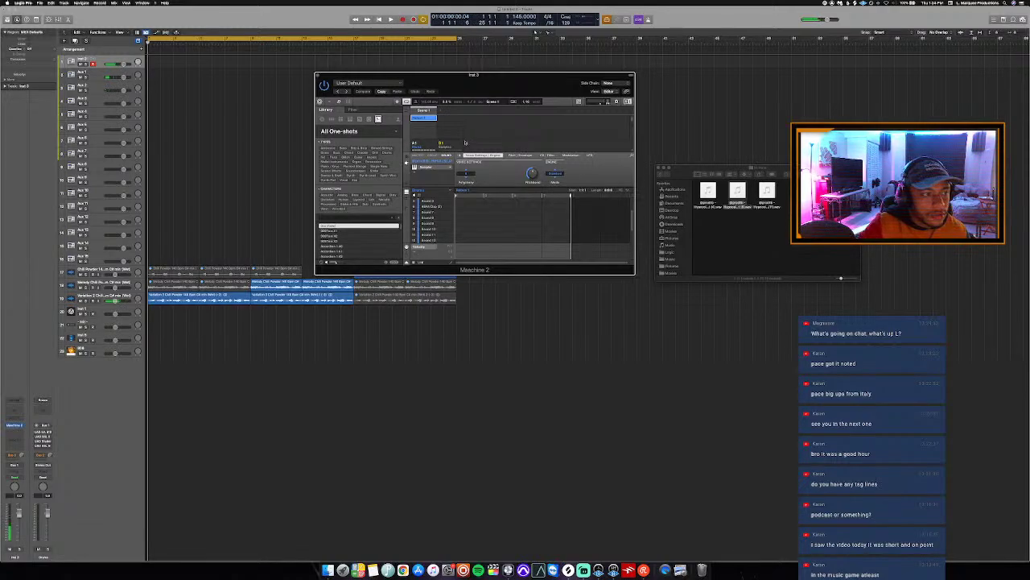
Try to record a hi-hat take on the Maschine 2 track with a closed hi-hat from the Pure Drip library.
key("space")
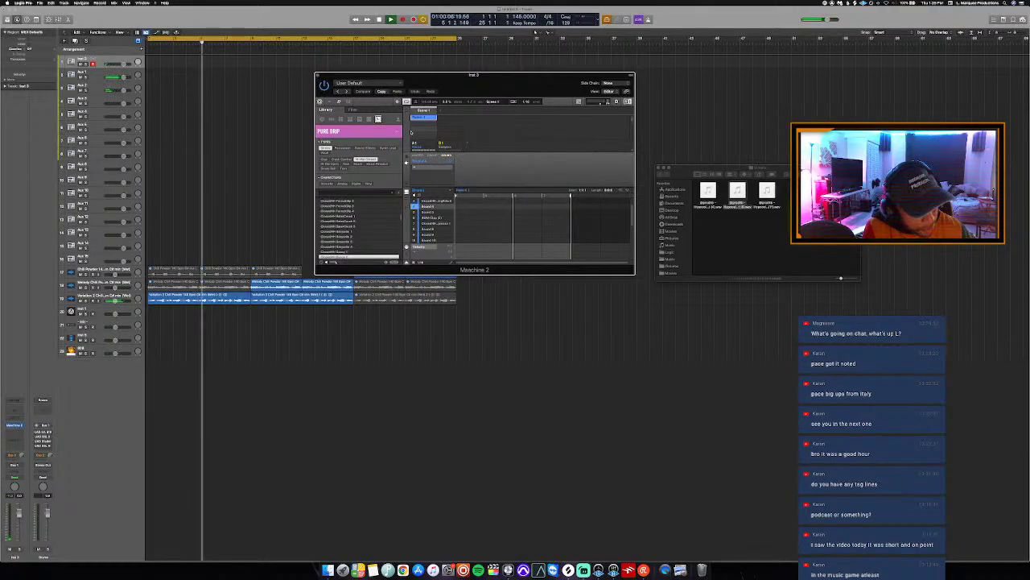
key("space")
key("space")
left_click(99, 59)
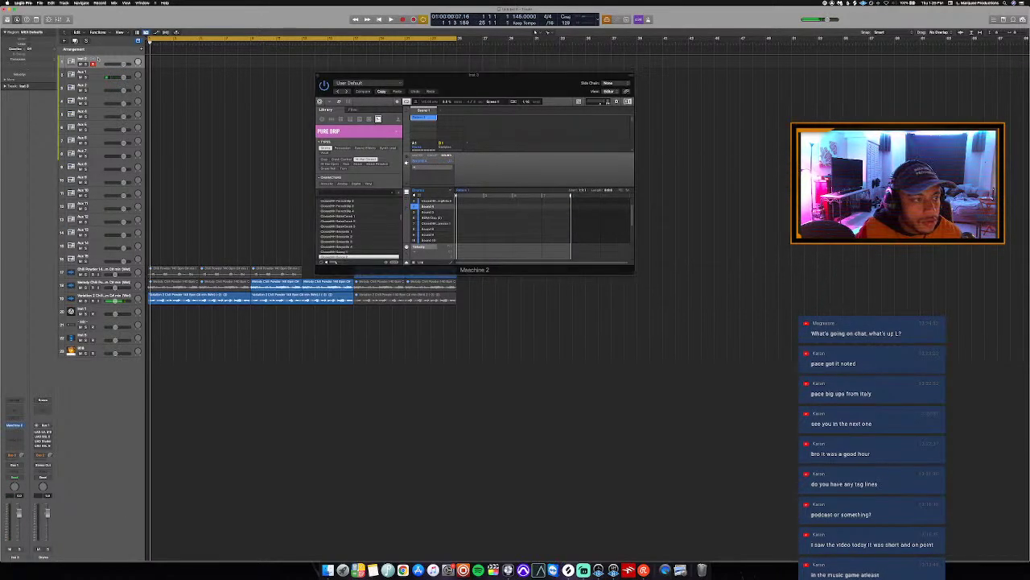
key("space")
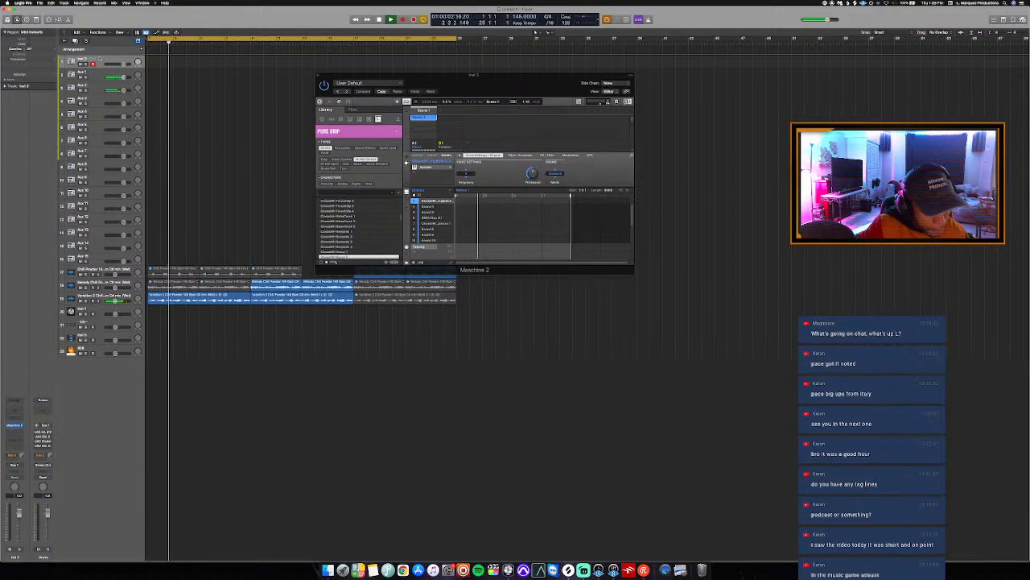
key("r")
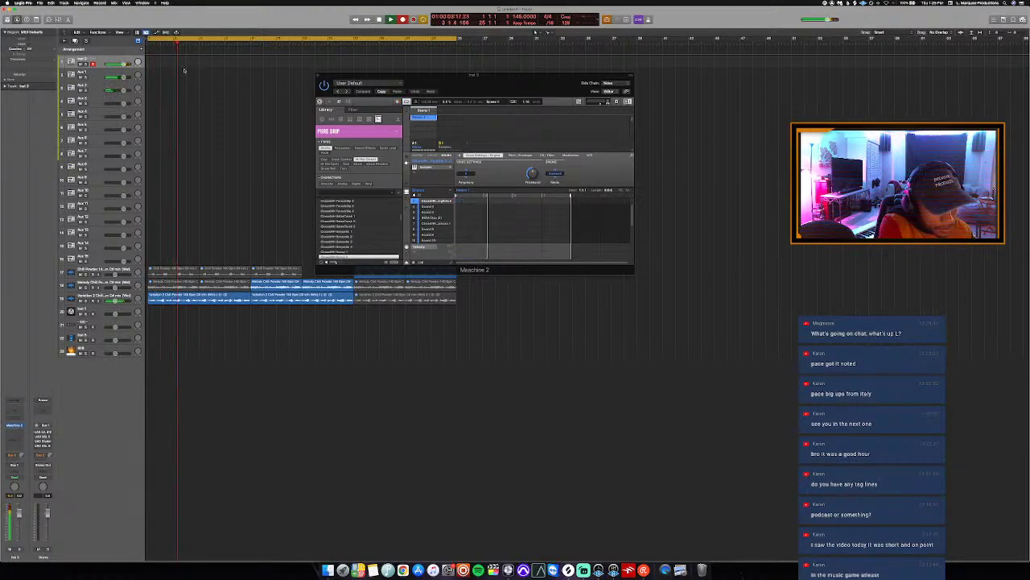
key("space")
key("space")
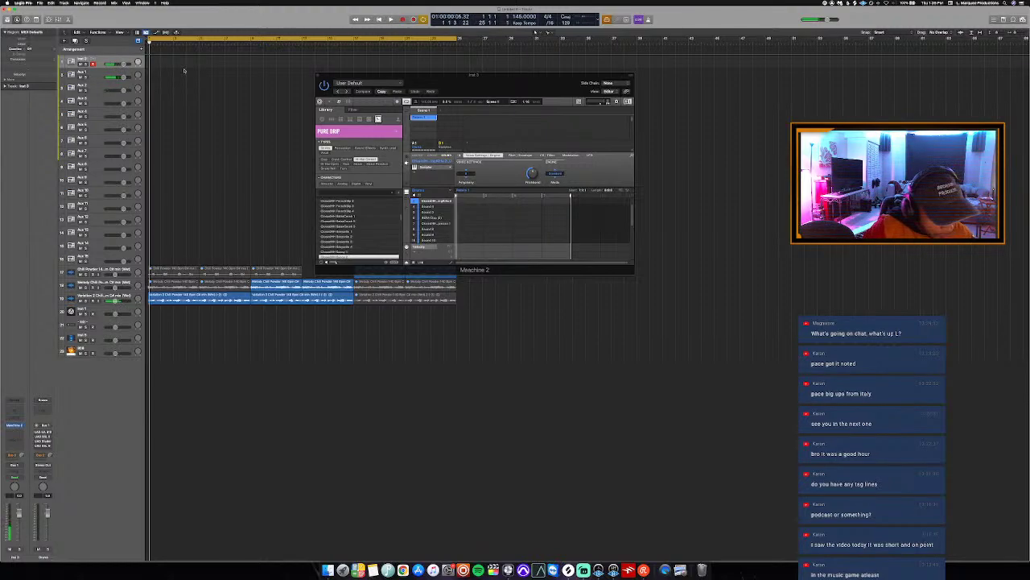
Record a steady closed hi-hat pattern across the whole Maschine 2 pattern with the Pure Drip hat.
scroll(506, 219, "up", 2)
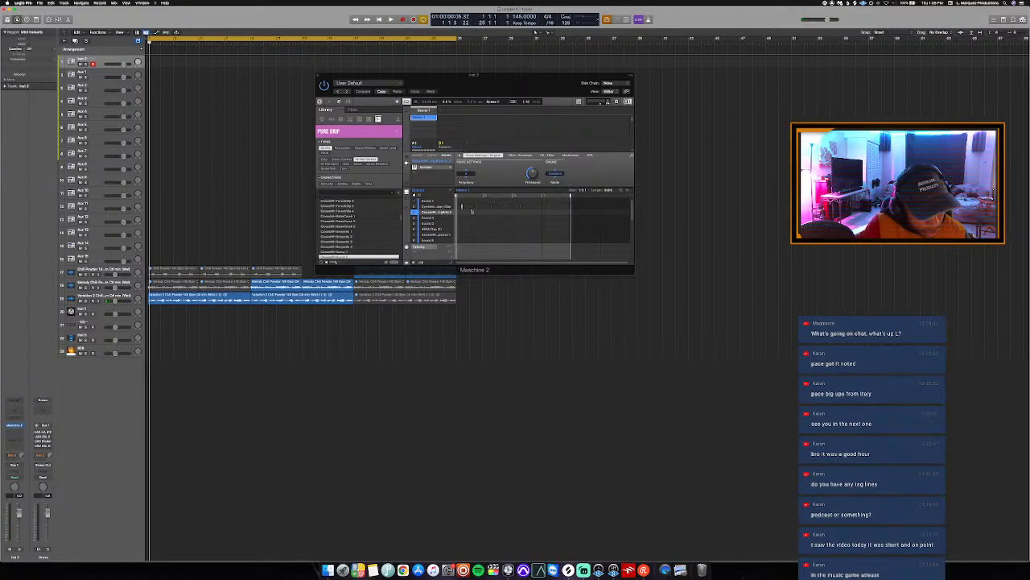
key("space")
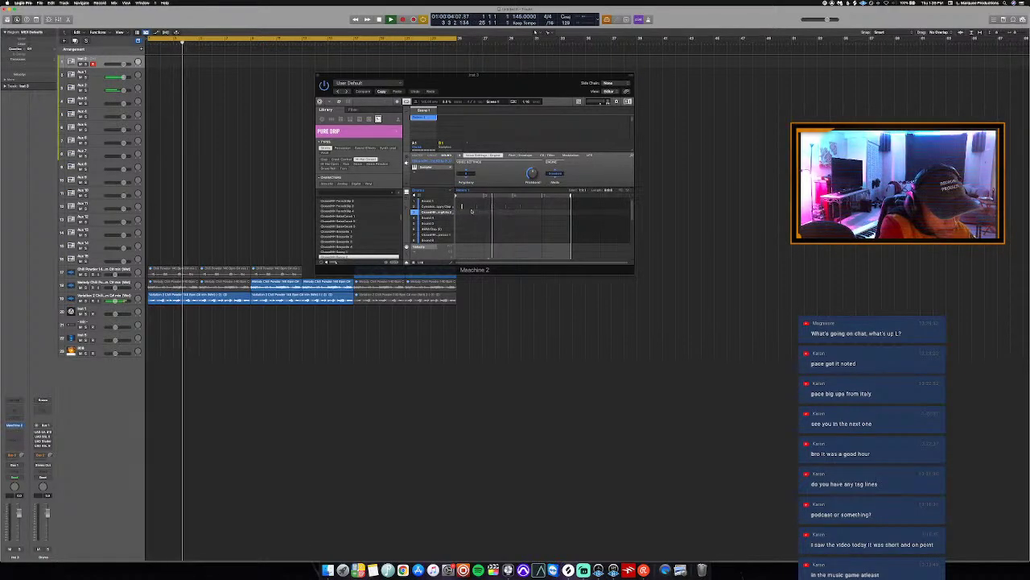
key("r")
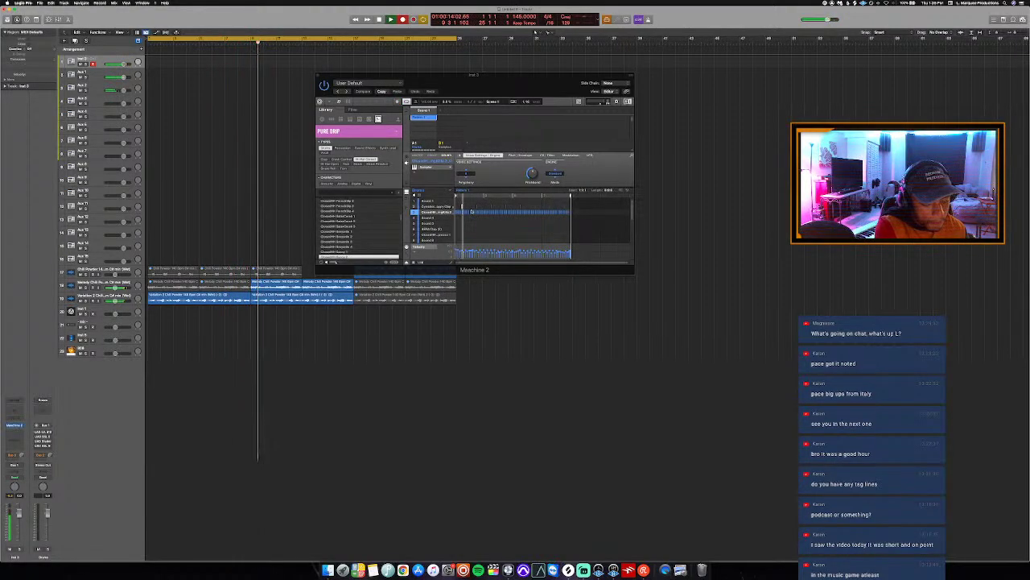
Play the start of the hi-hat pattern in Maschine 2's piano roll and lower the pitch of the notes in an early hat roll.
key("b")
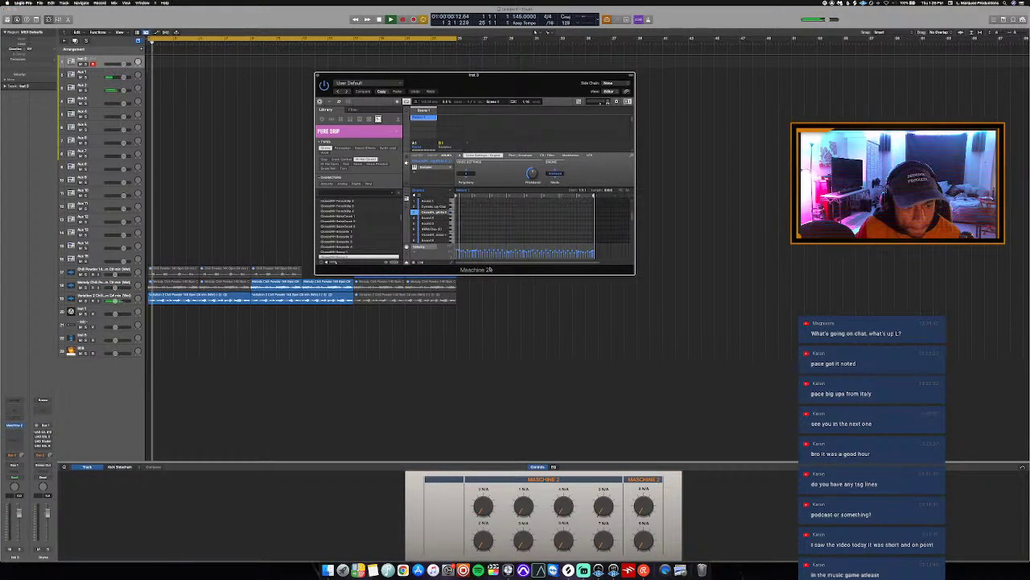
left_click_drag(467, 266, 542, 263)
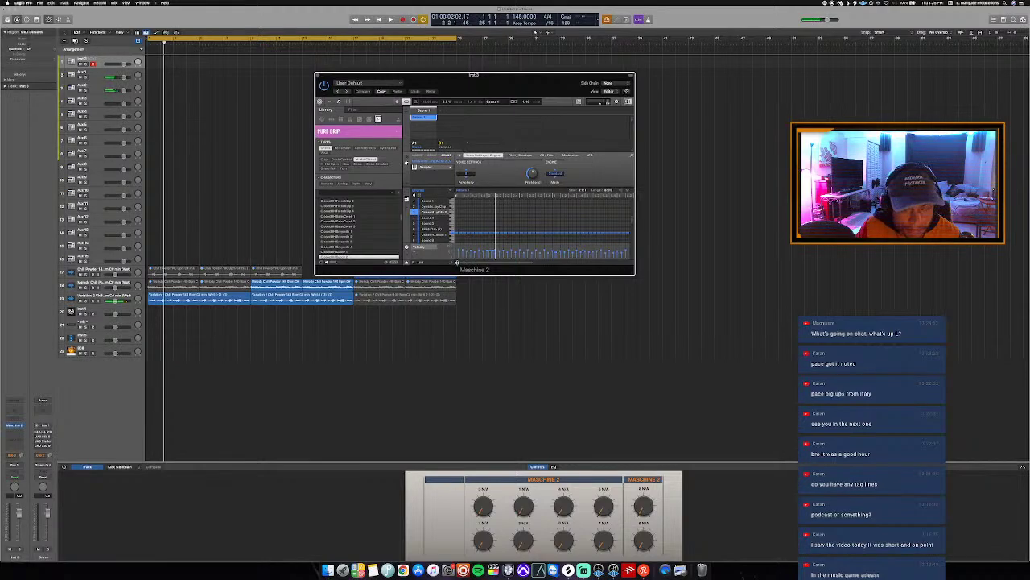
key("space")
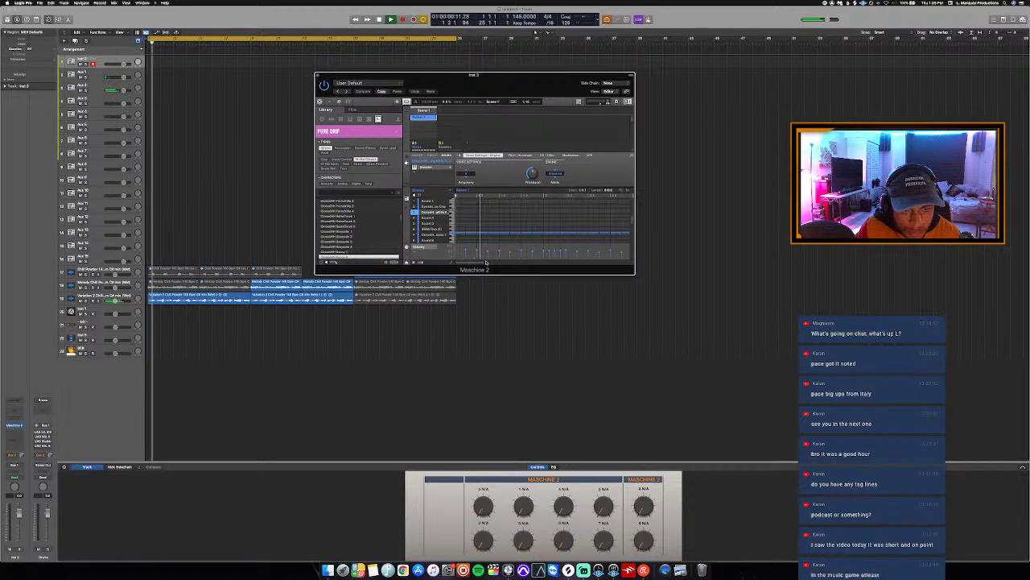
key("space")
scroll(538, 237, "down", 1)
key("space")
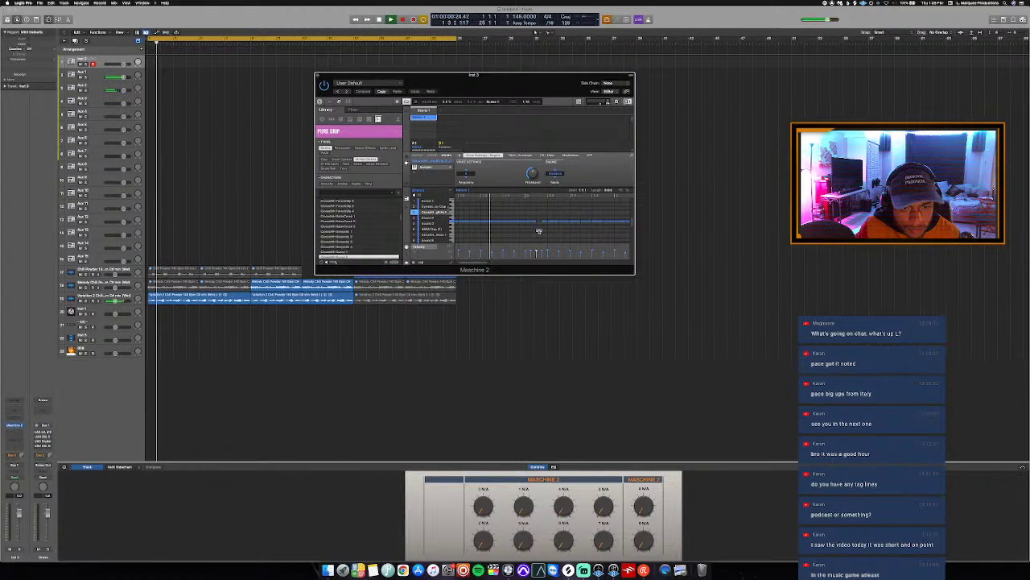
key("space")
scroll(544, 228, "down", 1)
key("space")
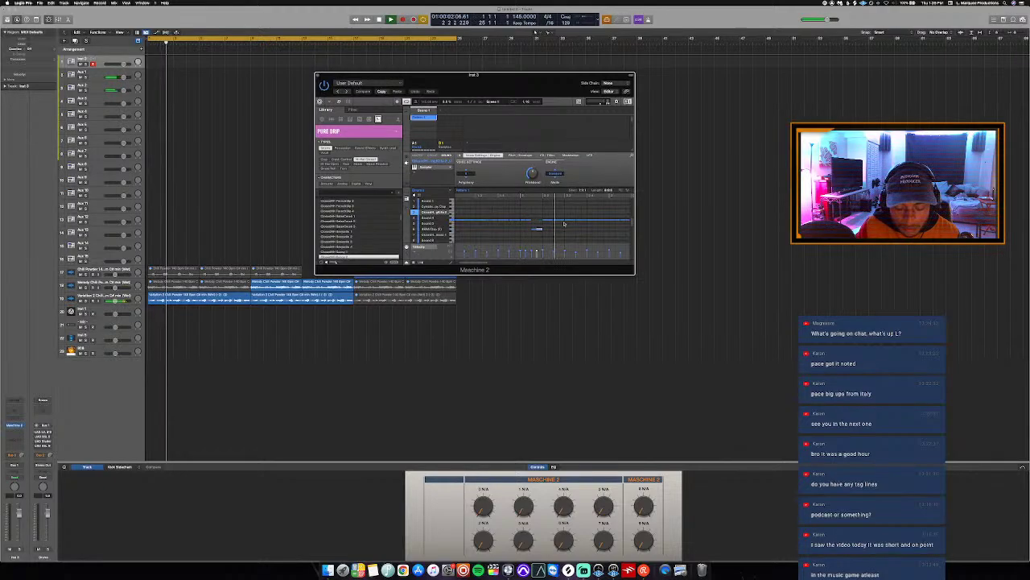
Raise the pitch of one hi-hat note after the lowered roll and pitch down several hits farther along the pattern.
left_click_drag(558, 218, 558, 215)
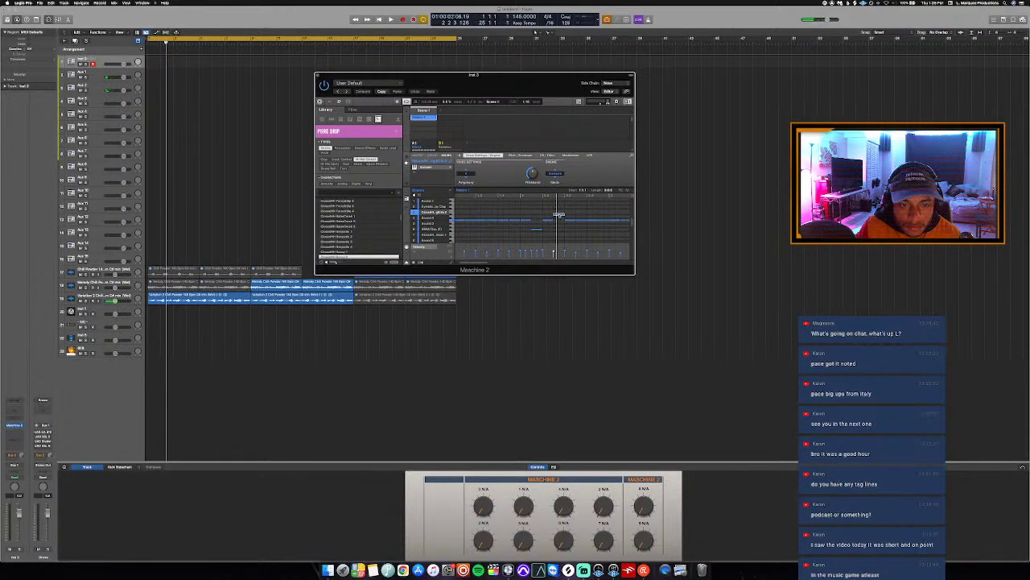
key("space")
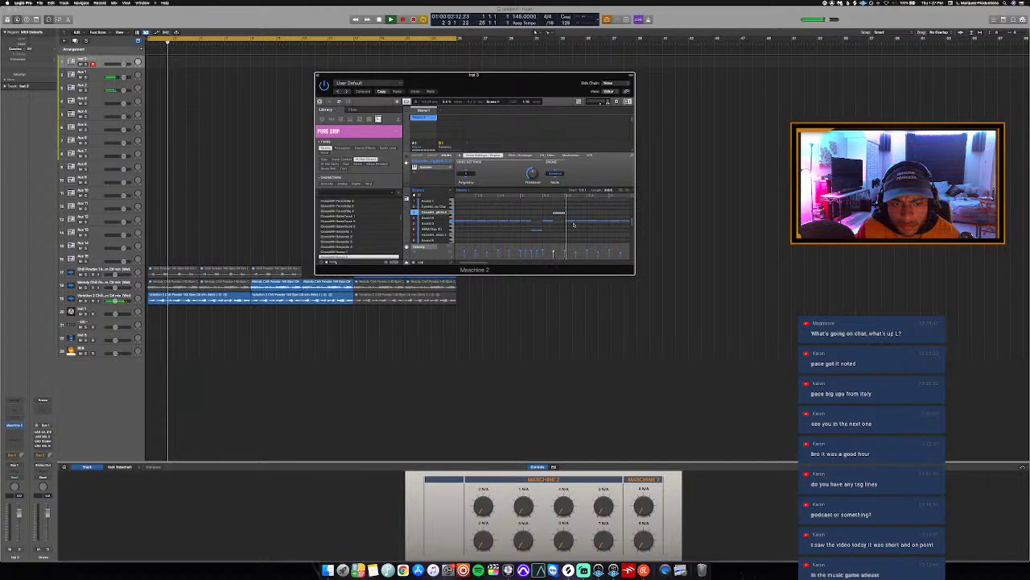
key("space")
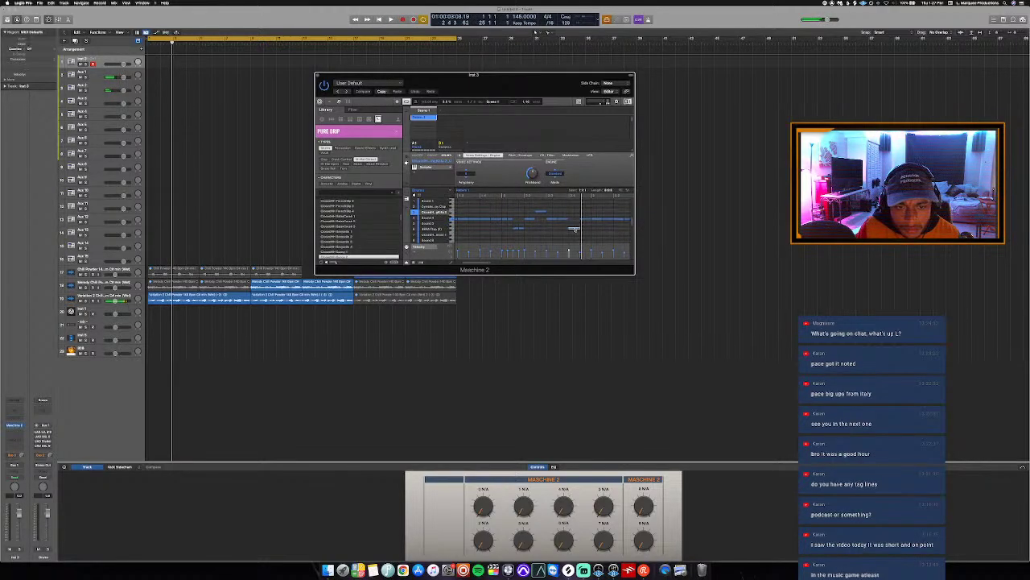
key("space")
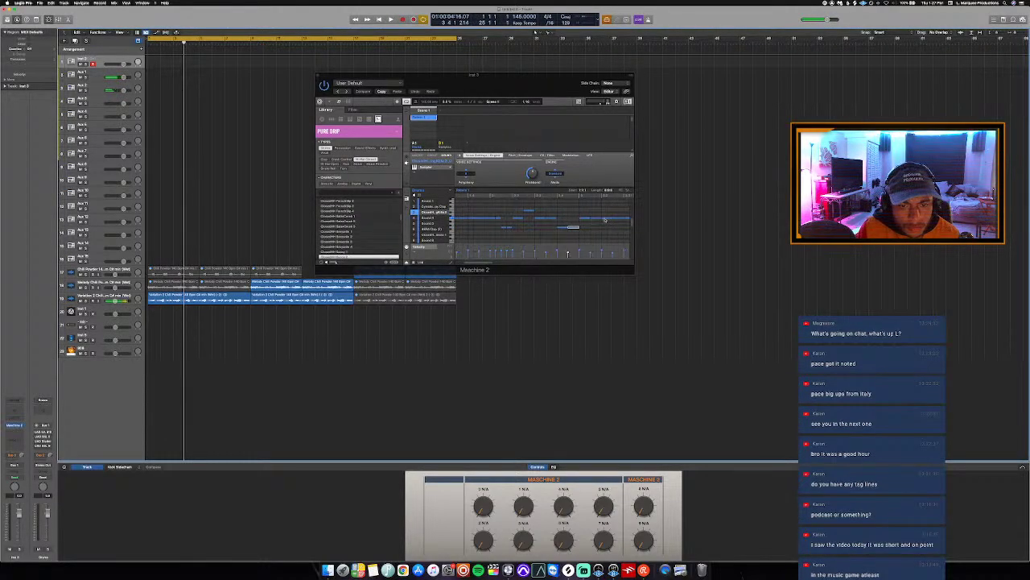
left_click(607, 225)
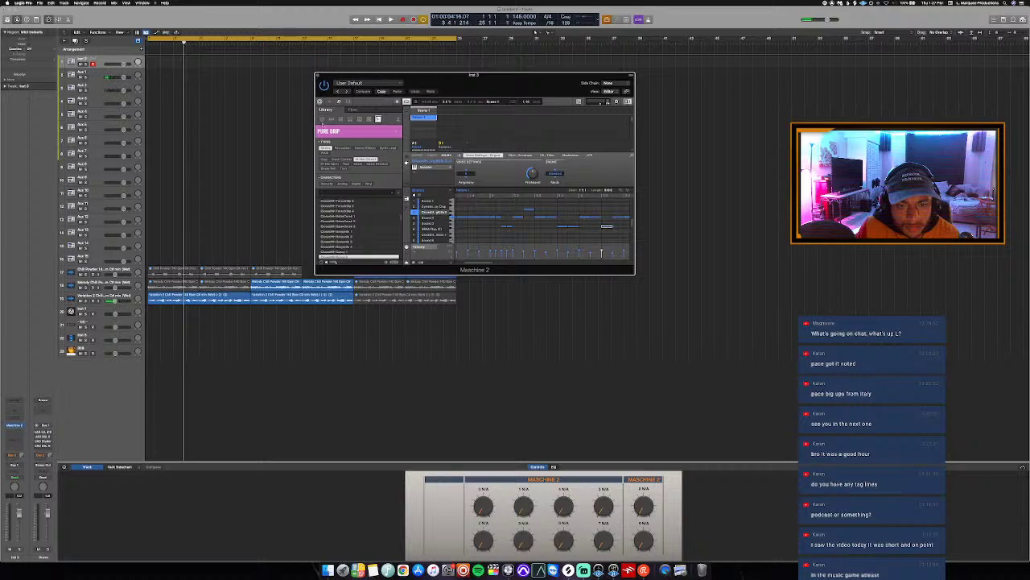
Loop bars 3 to 8 and lower the pitch of several hi-hat notes in that stretch of Maschine 2's piano roll.
left_click(248, 91)
key("c")
left_click_drag(176, 39, 239, 39)
key("space")
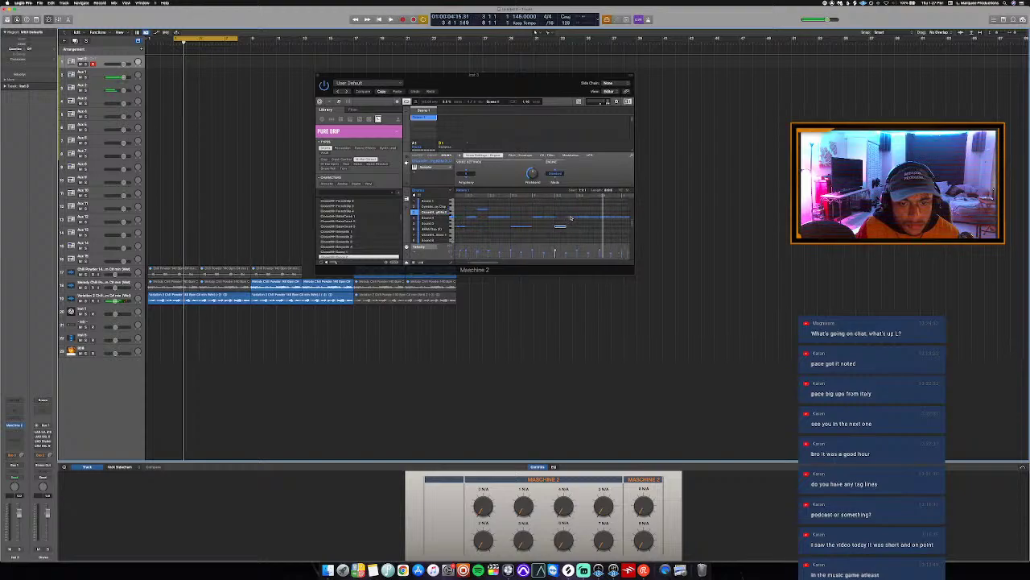
left_click(567, 217)
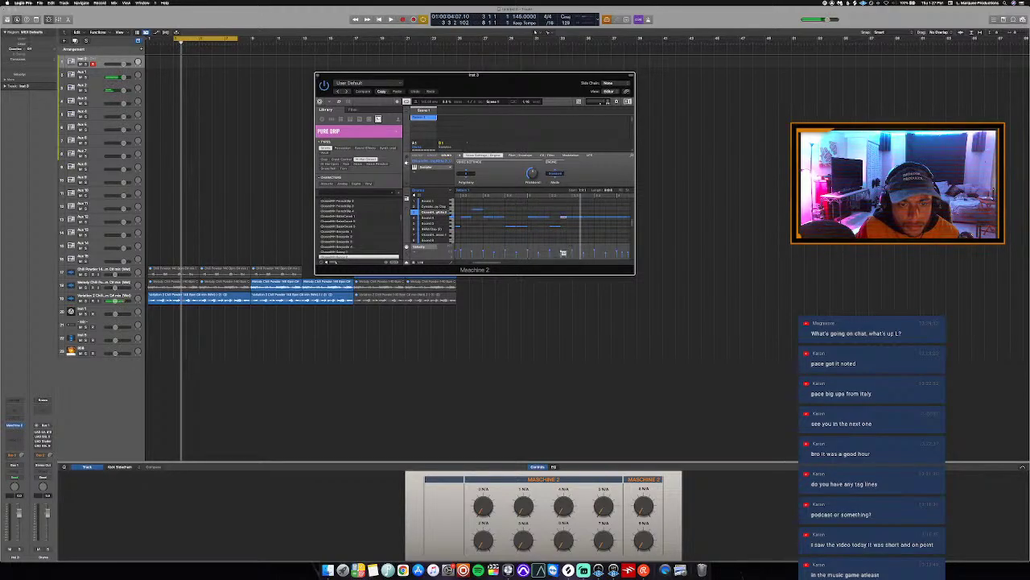
key("space")
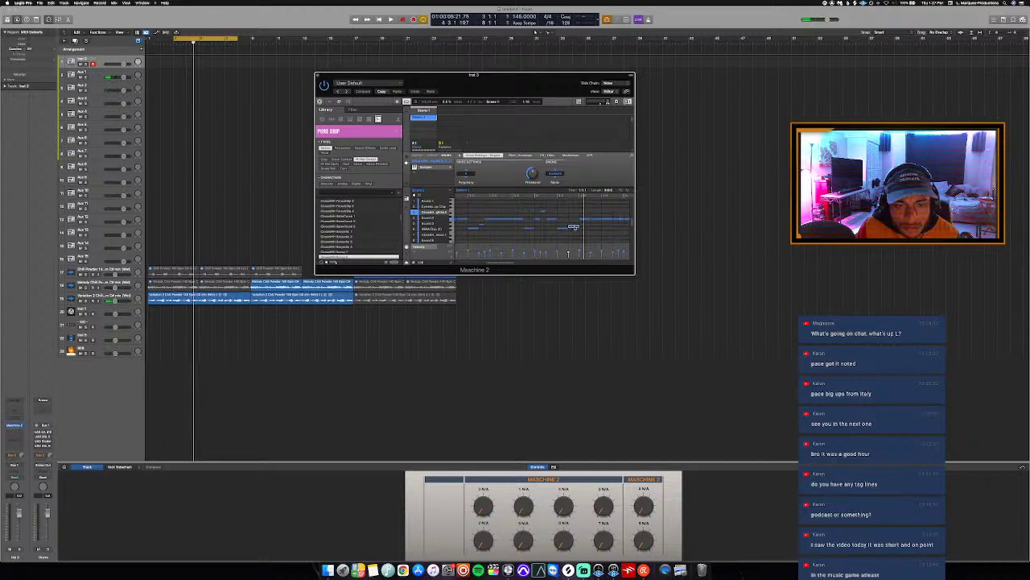
key("space")
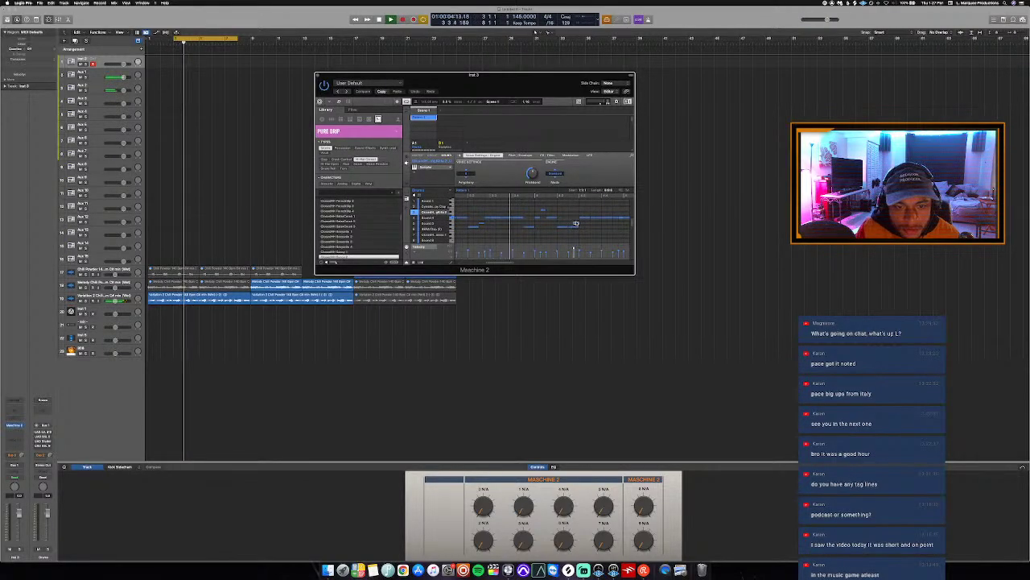
key("space")
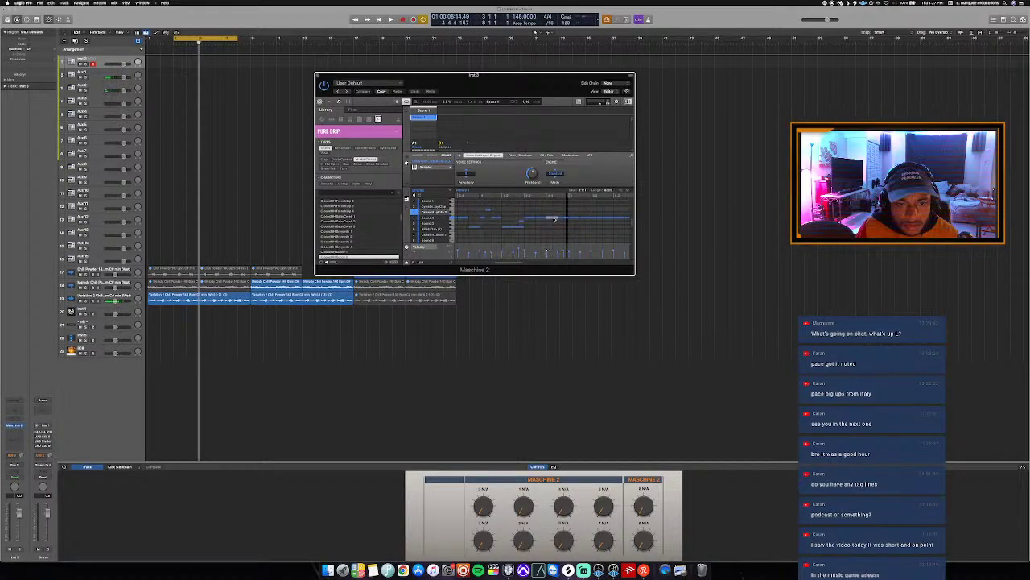
key("space")
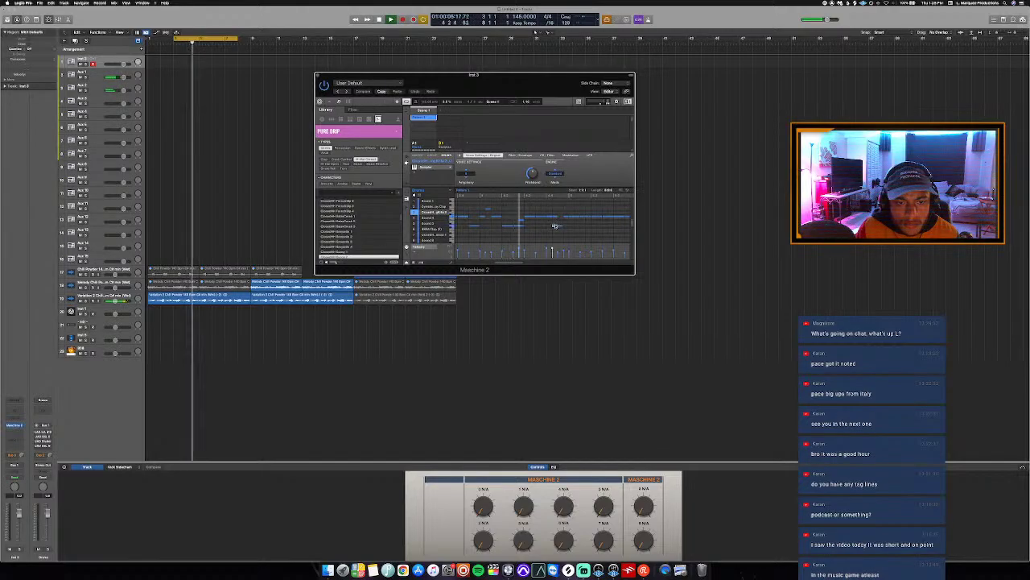
key("space")
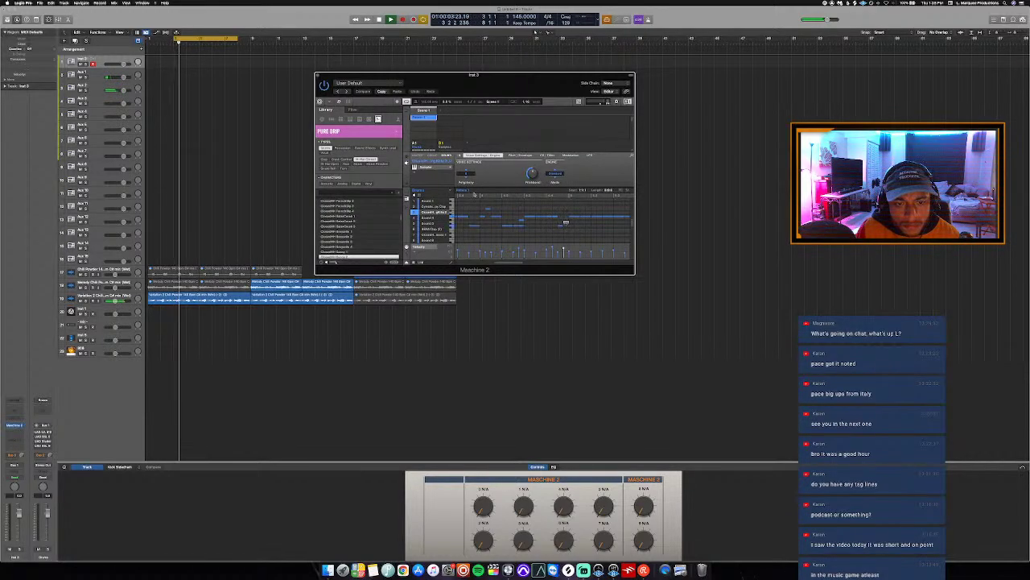
Move the cycle range to bars 5 to 12 and pitch down more hi-hat hits in the middle of the pattern.
left_click(224, 96)
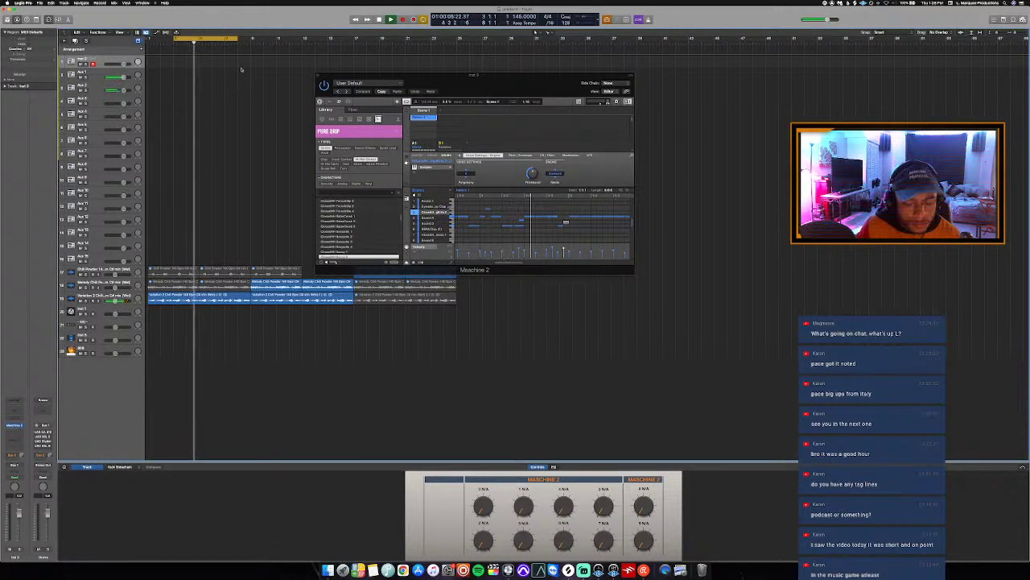
left_click_drag(201, 39, 289, 39)
left_click(555, 250)
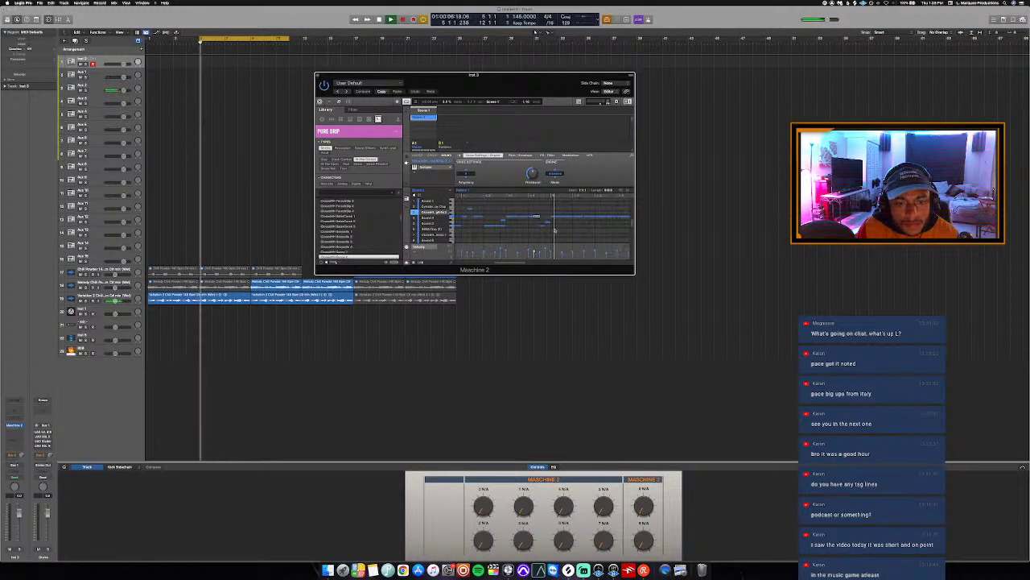
key("space")
key("space")
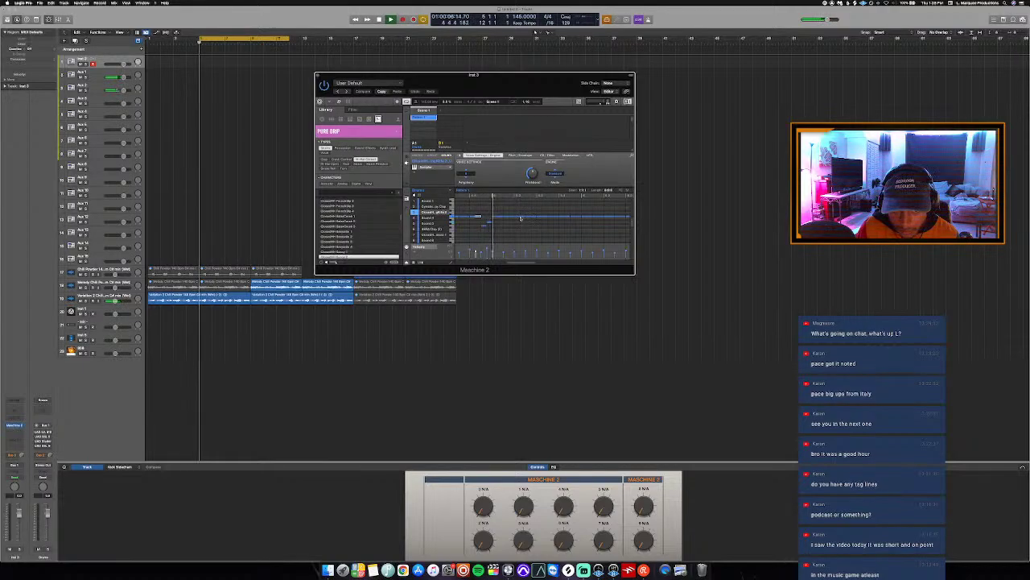
key("space")
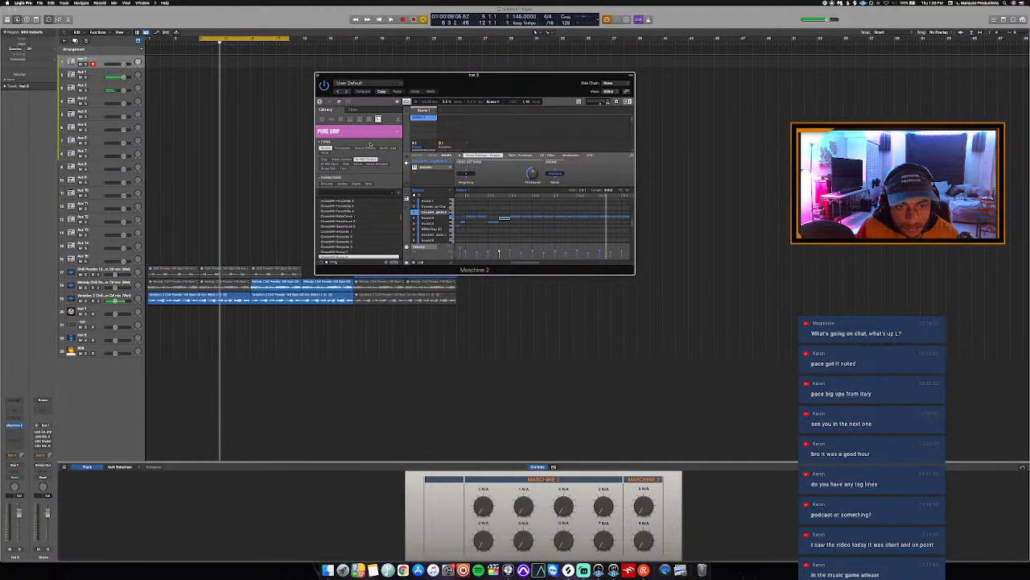
Loop bars 6 to 11, raise a pair of neighbouring hi-hat notes and lower several hits around them.
left_click(537, 32)
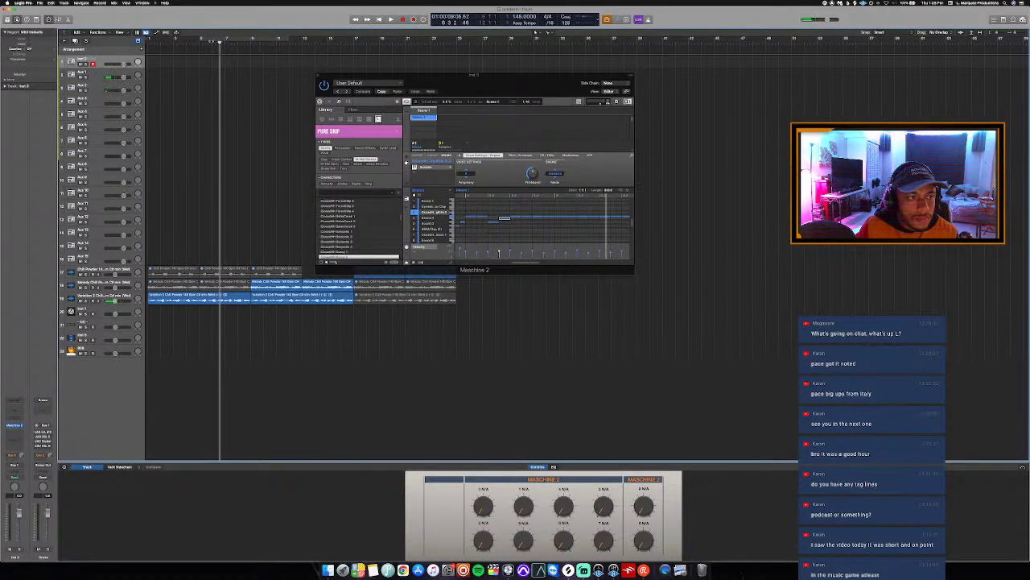
left_click_drag(213, 38, 276, 58)
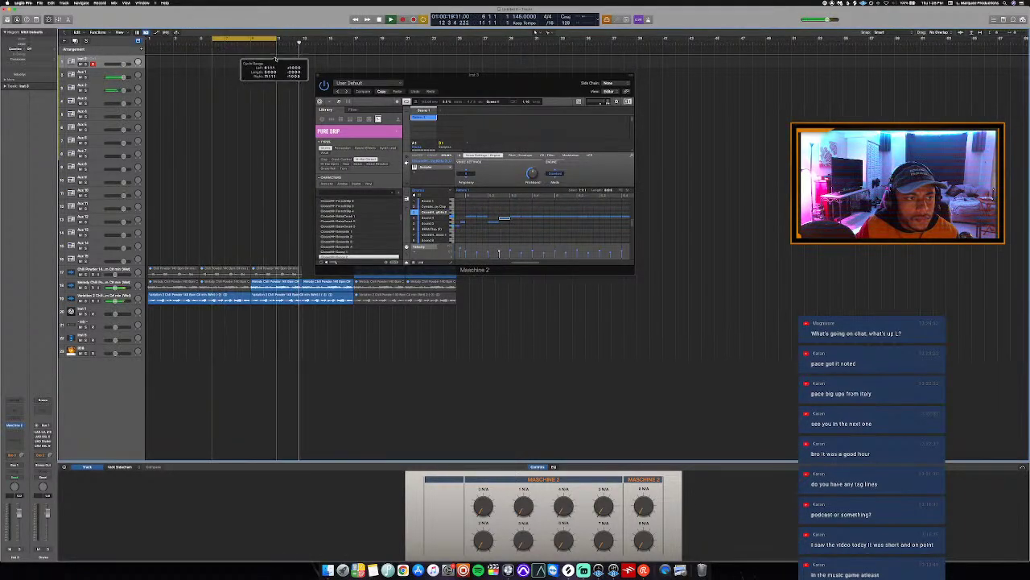
left_click(570, 218)
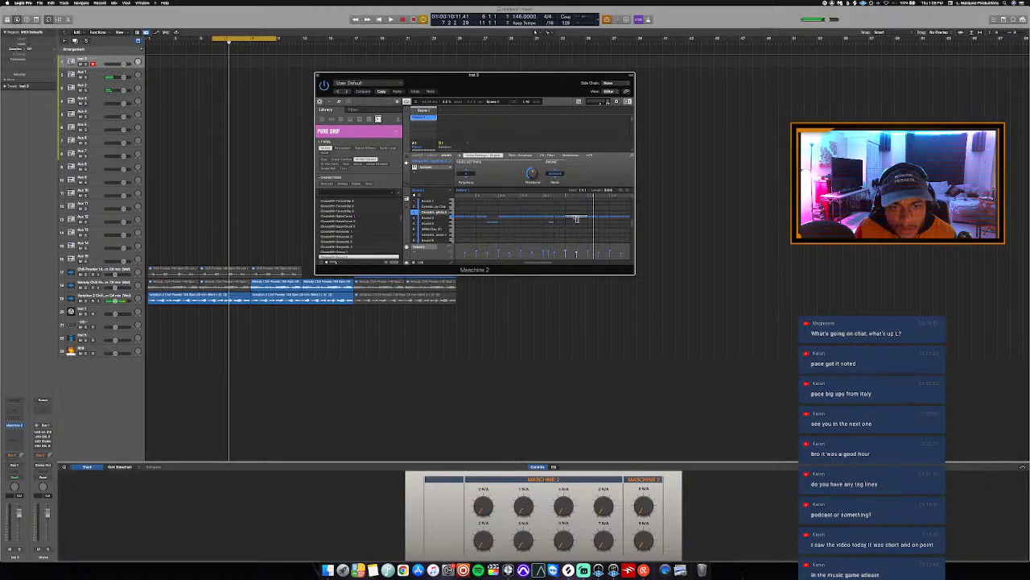
left_click_drag(573, 217, 573, 213)
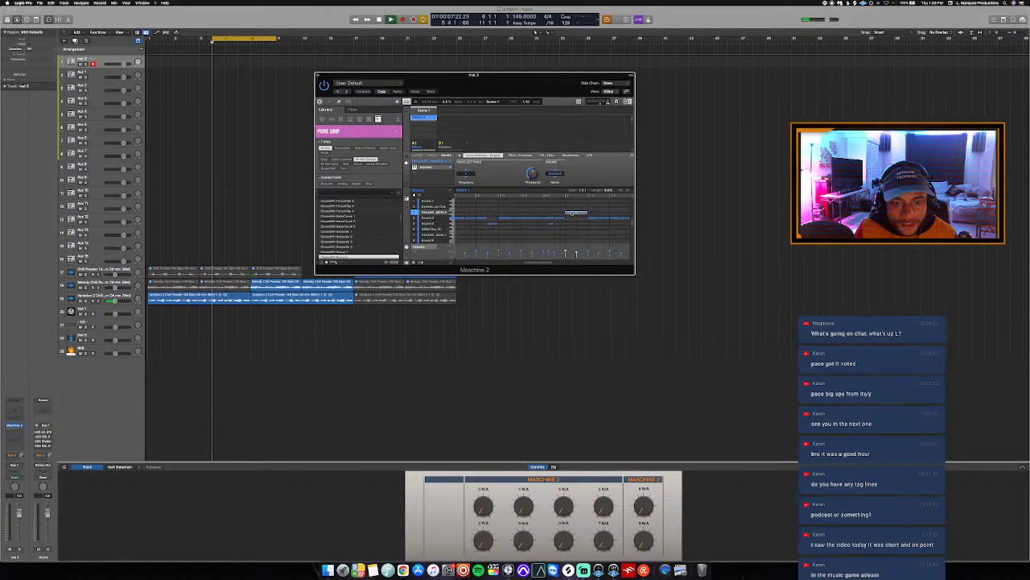
key("Left")
key("Left")
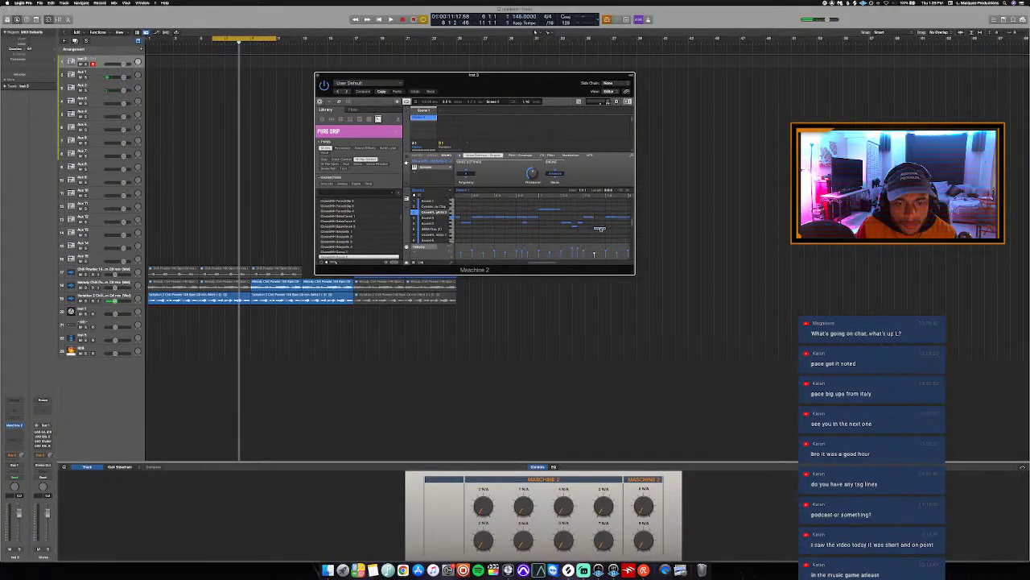
key("space")
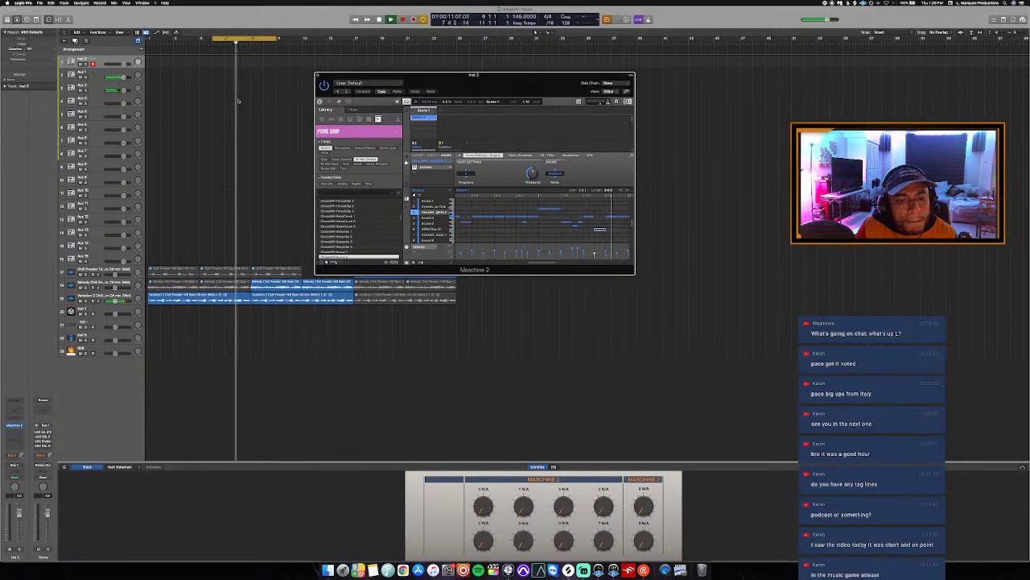
Loop bars 7 to 9 and repitch the end of the hi-hat pattern, lowering several hits and raising the last two.
left_click(234, 70)
key("space")
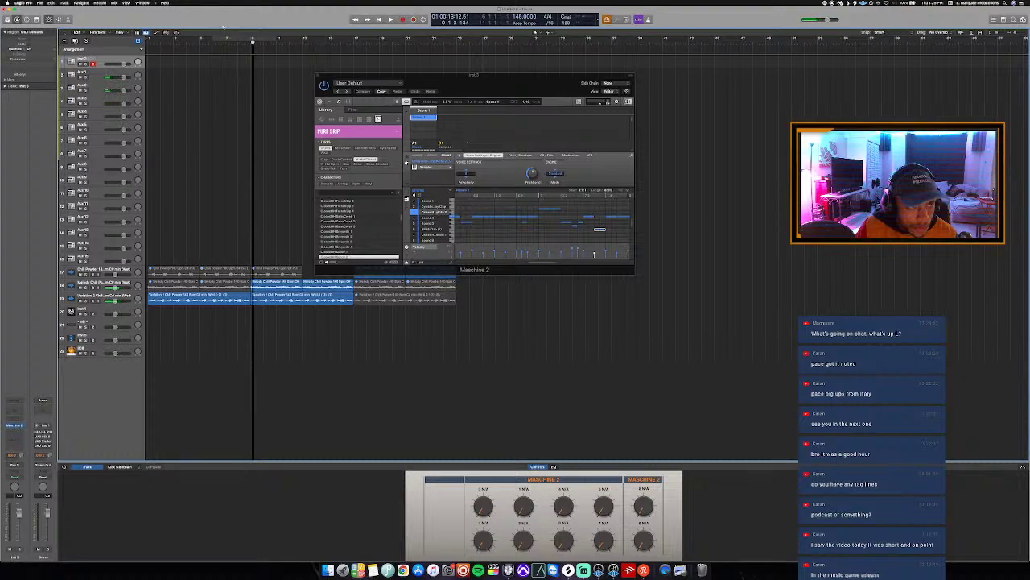
key("space")
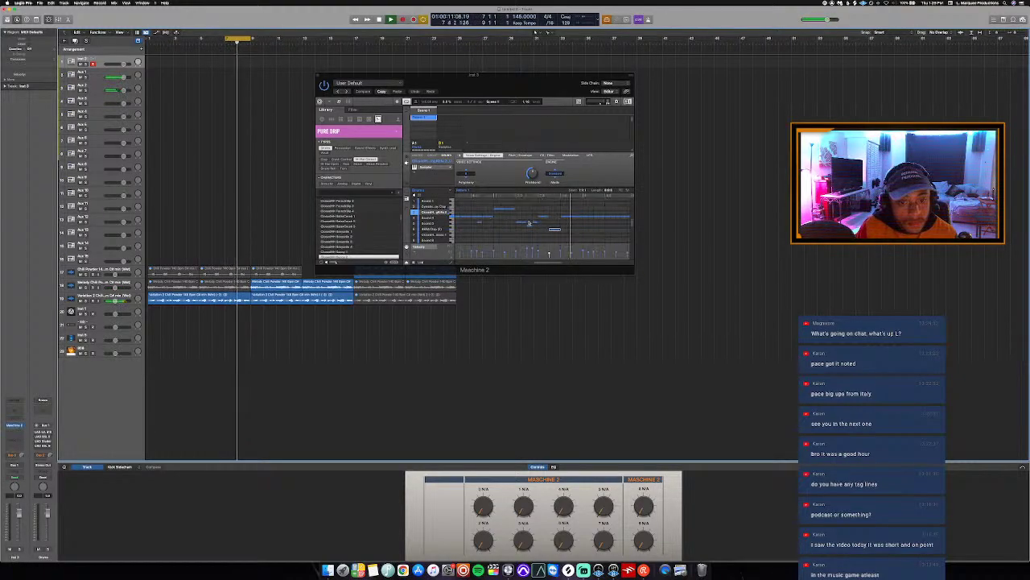
left_click(519, 253)
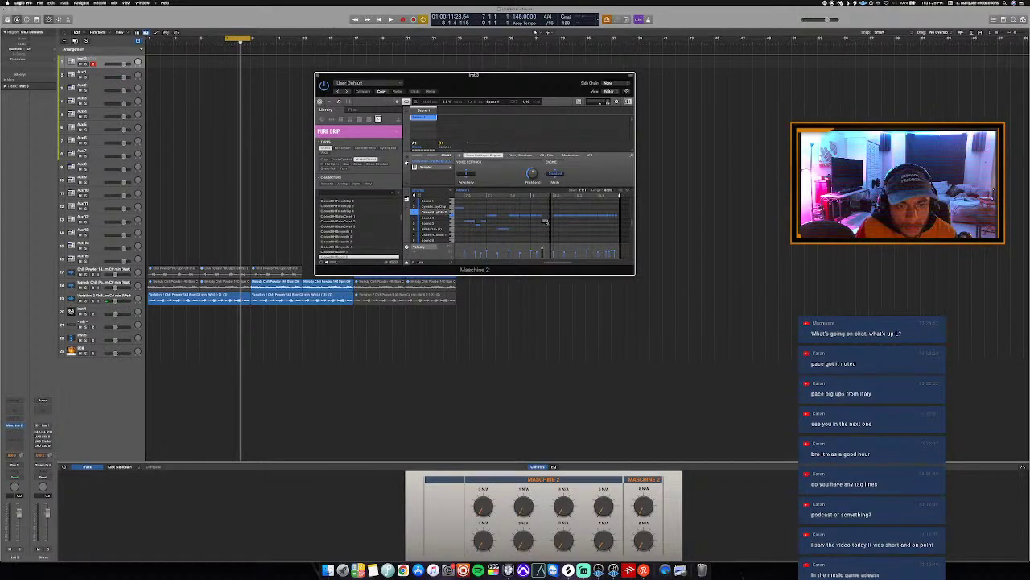
key("space")
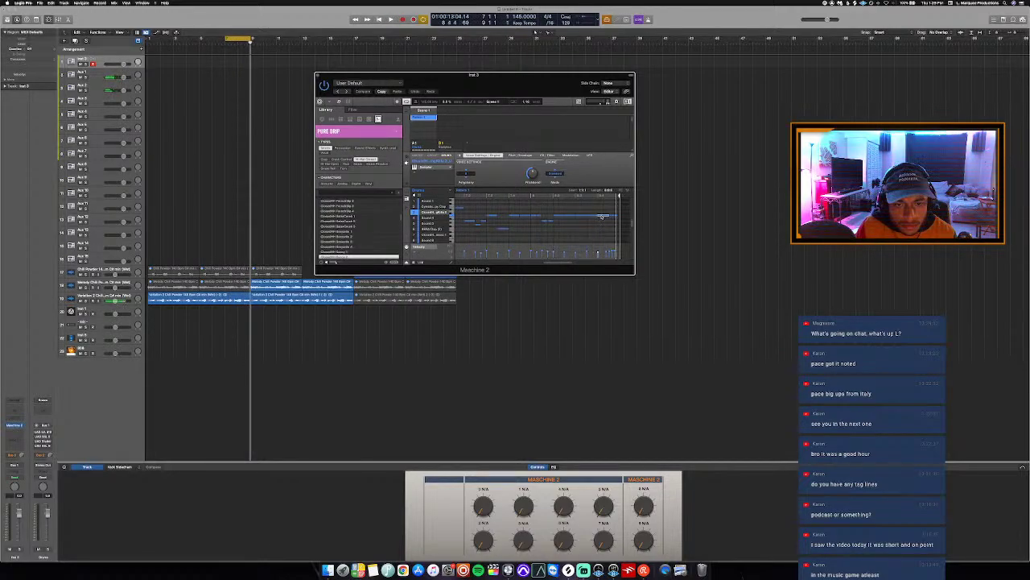
key("space")
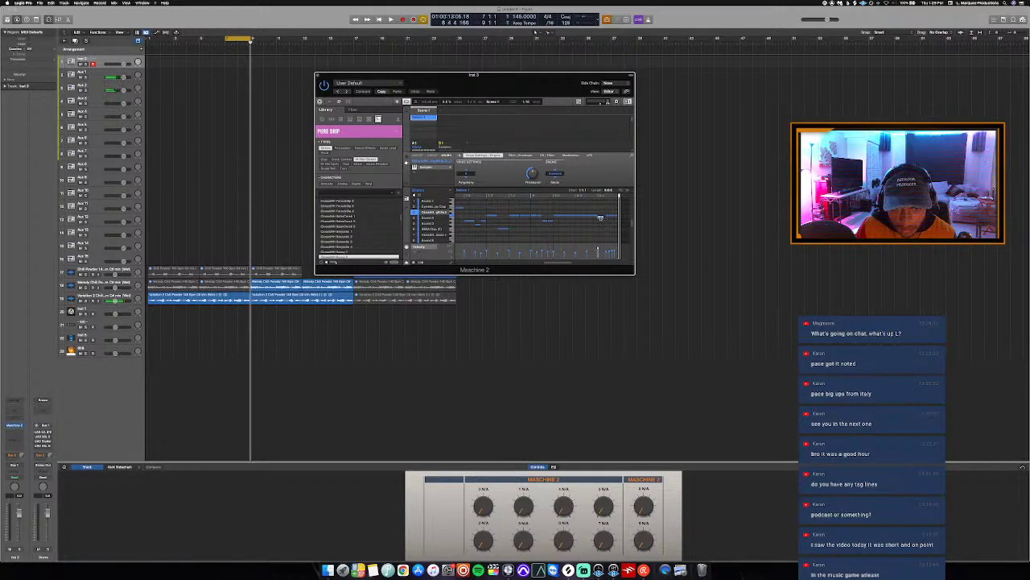
key("space")
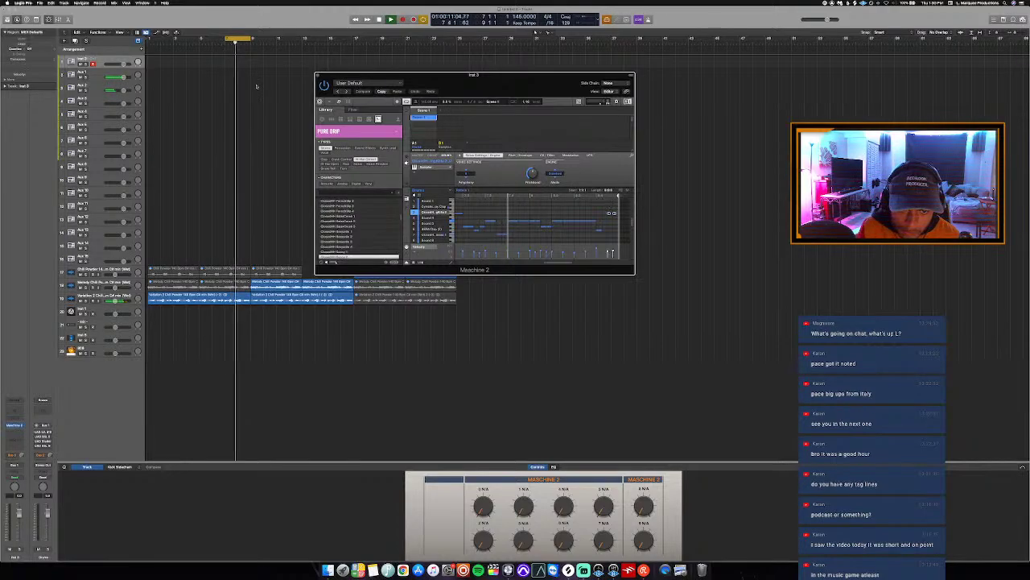
Play the full drum pattern, unmute the Chill Powder guitar regions at bars 17 to 25 and extend the cycle range over bars 1 to 25.
left_click_drag(147, 38, 251, 48)
key("space")
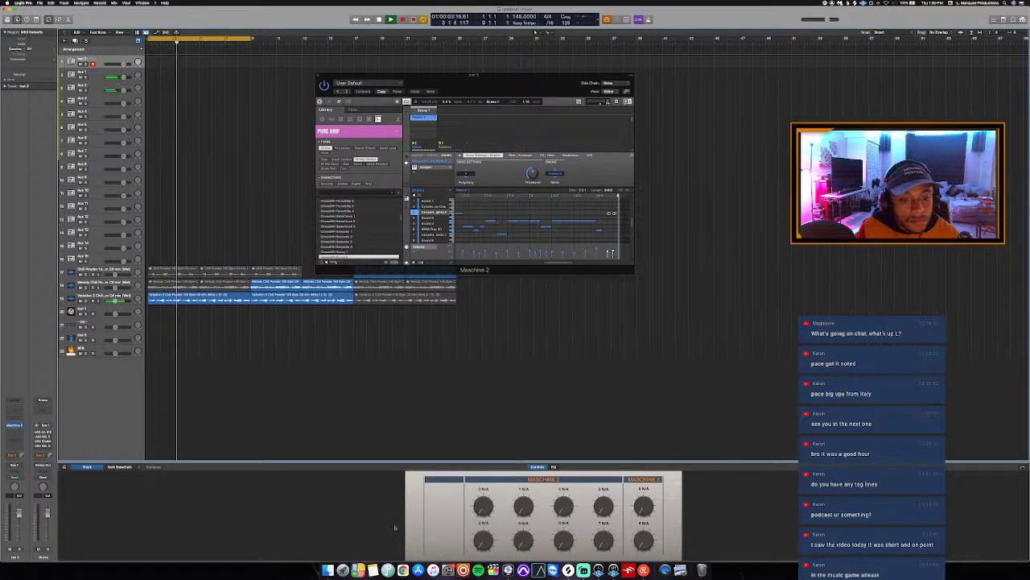
left_click(521, 232)
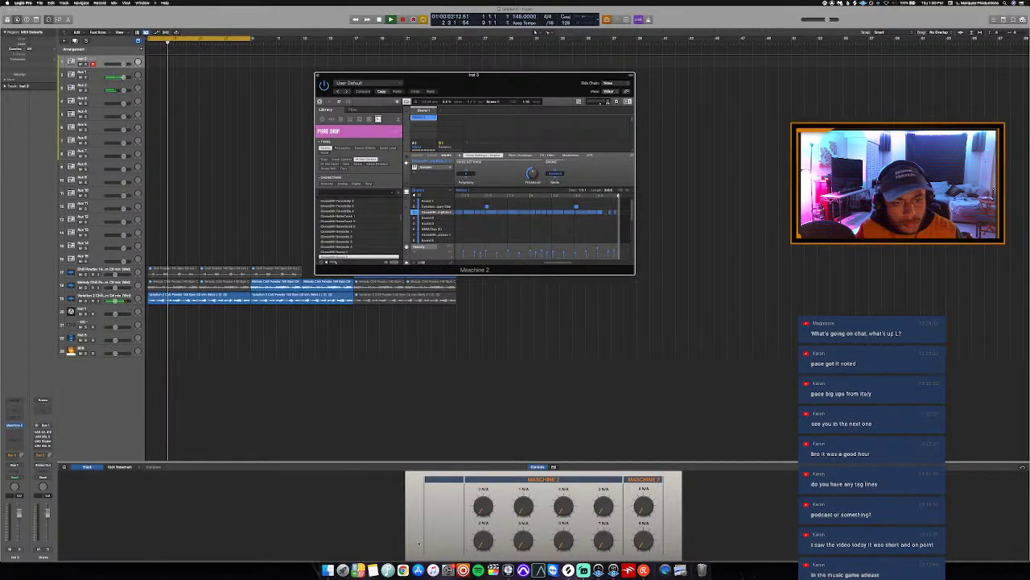
left_click_drag(387, 75, 635, 223)
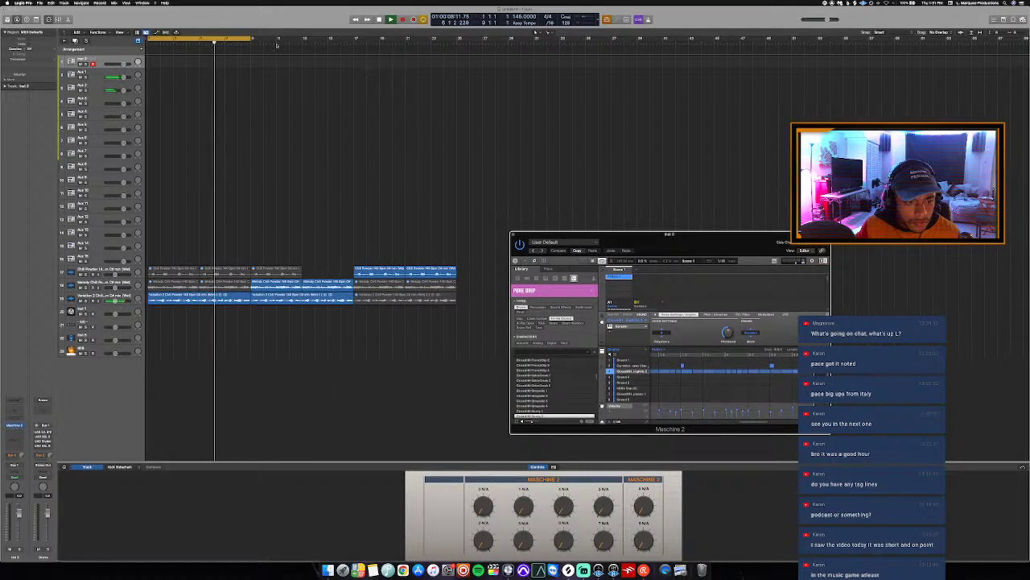
left_click_drag(252, 39, 457, 144)
Load the Hypnosis 808 sample from Finder onto a new Quick Sampler (Optimized) track and set its polyphony to Mono.
left_click(328, 570)
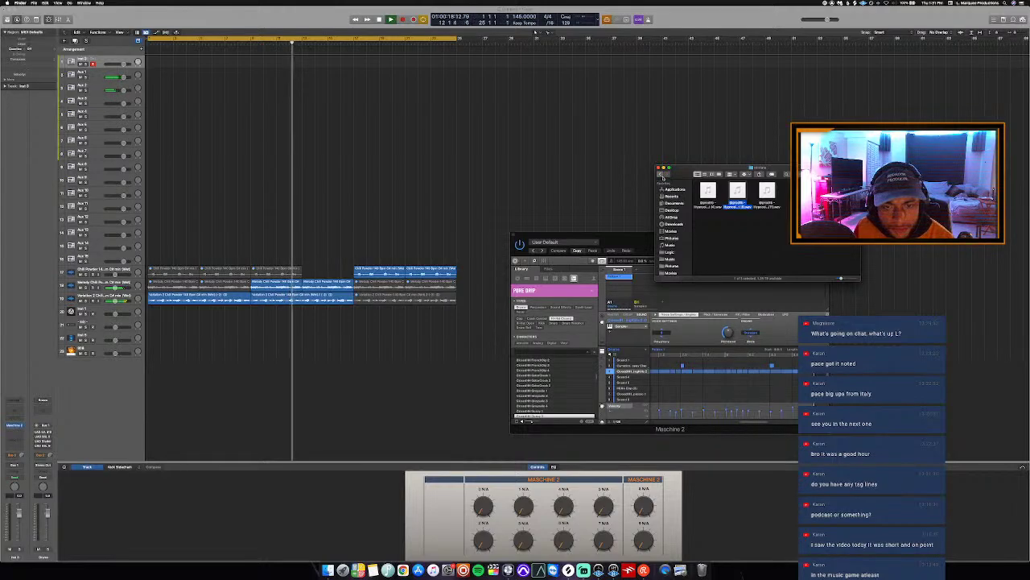
left_click(662, 176)
double_click(708, 192)
left_click(709, 191)
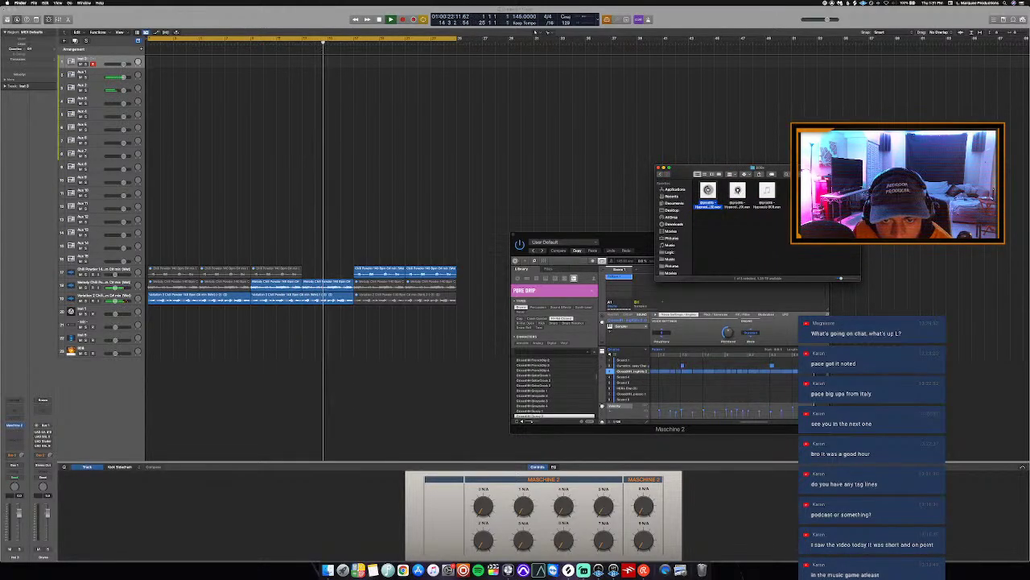
left_click(766, 192)
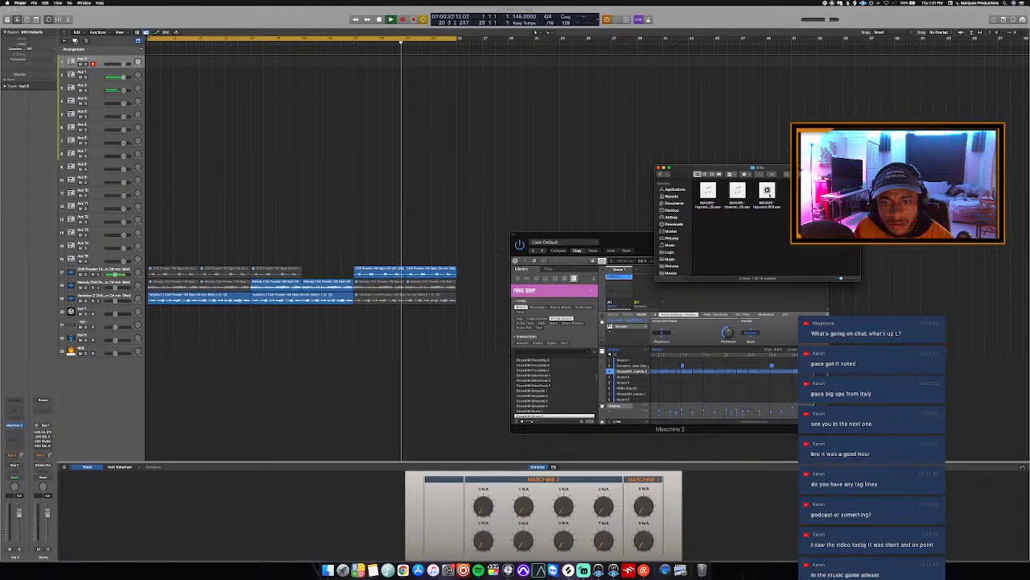
left_click_drag(662, 264, 100, 379)
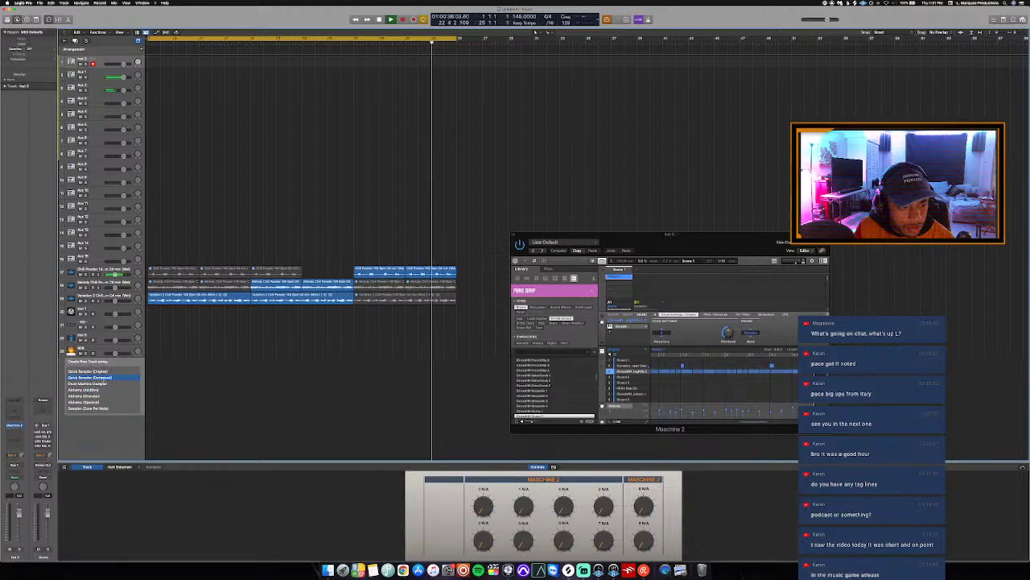
left_click(102, 378)
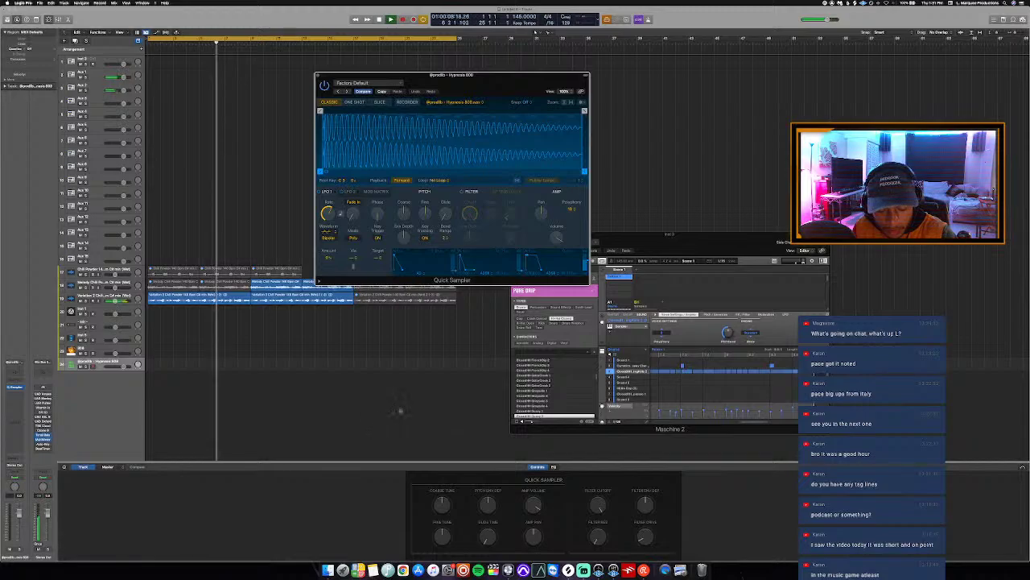
left_click(570, 211)
left_click(571, 165)
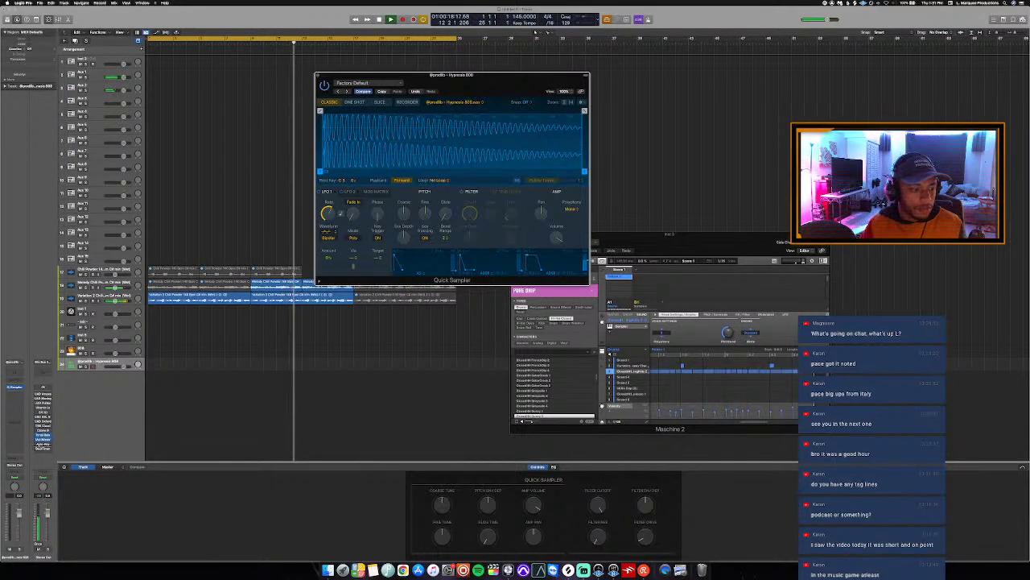
Open Auto-Key on the Stereo Out channel and let it detect the key of the playing guitar loops.
left_click(50, 445)
left_click(37, 446)
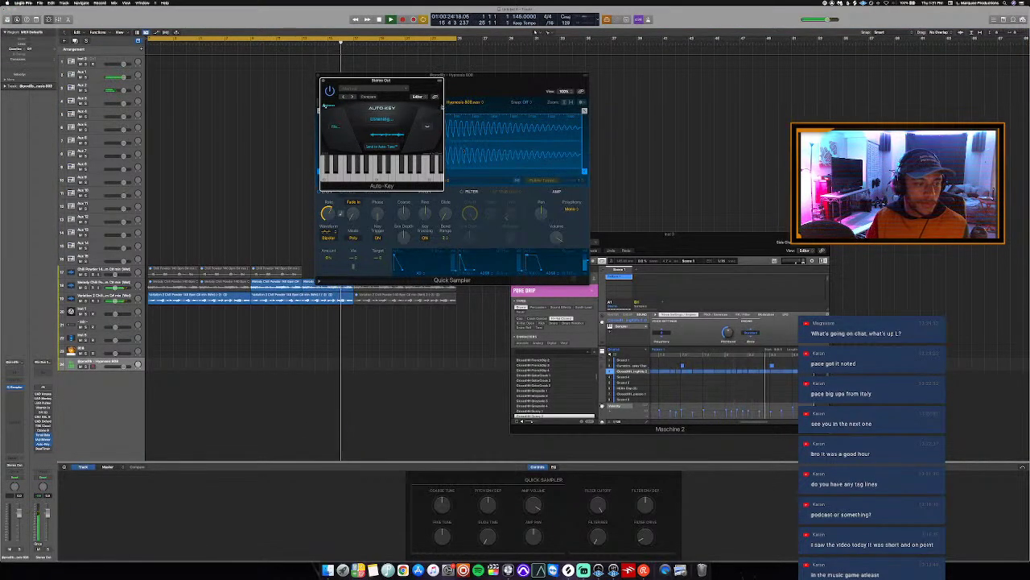
left_click(426, 125)
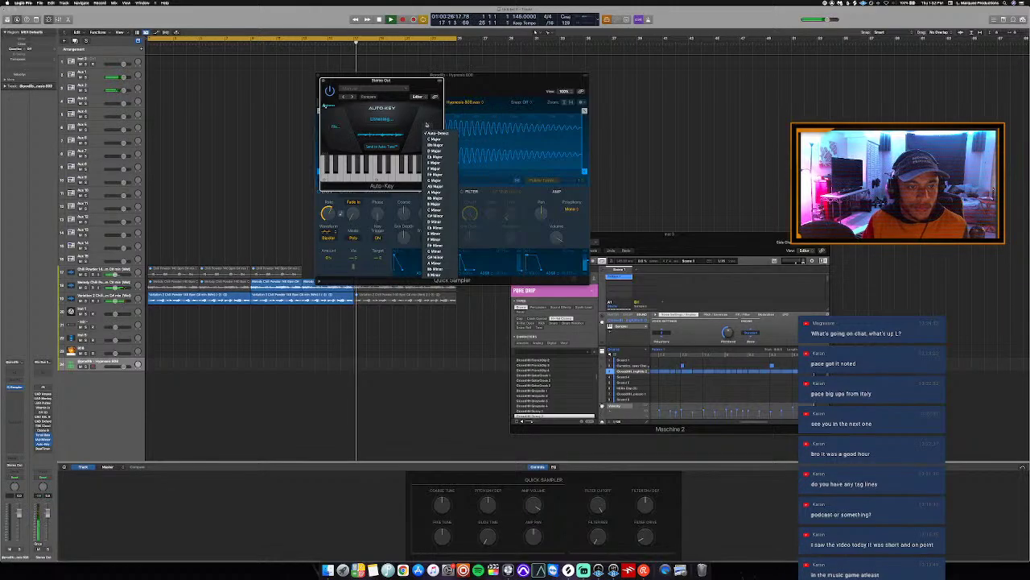
left_click(427, 124)
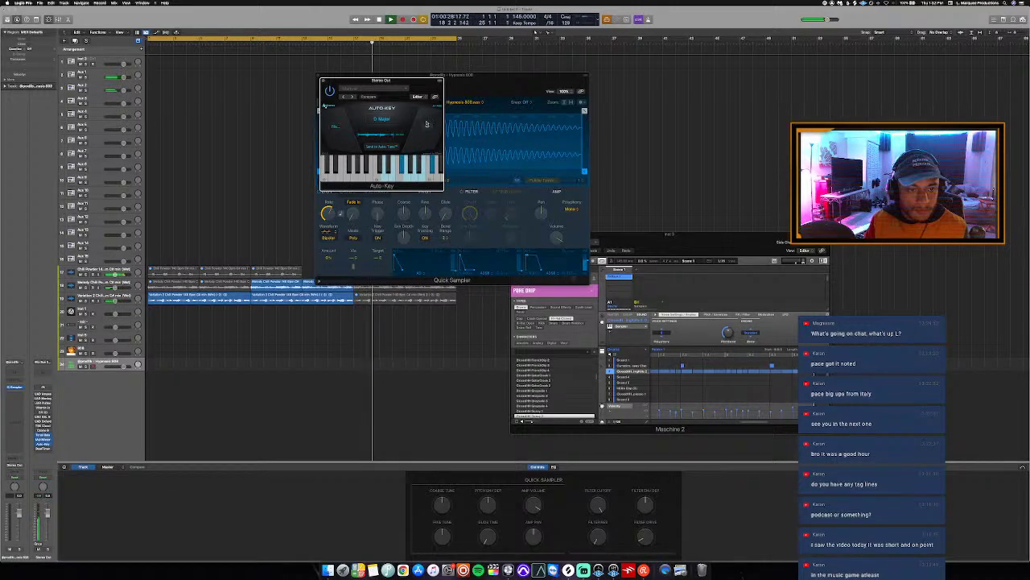
Stop playback and set the project's key signature to D major.
key("space")
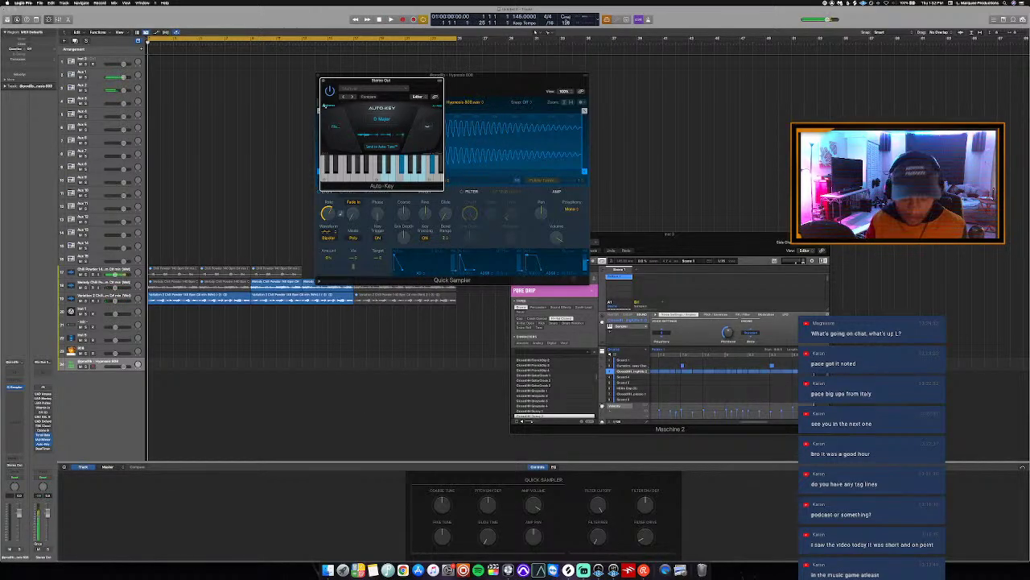
left_click(567, 18)
scroll(567, 32, "up", 1)
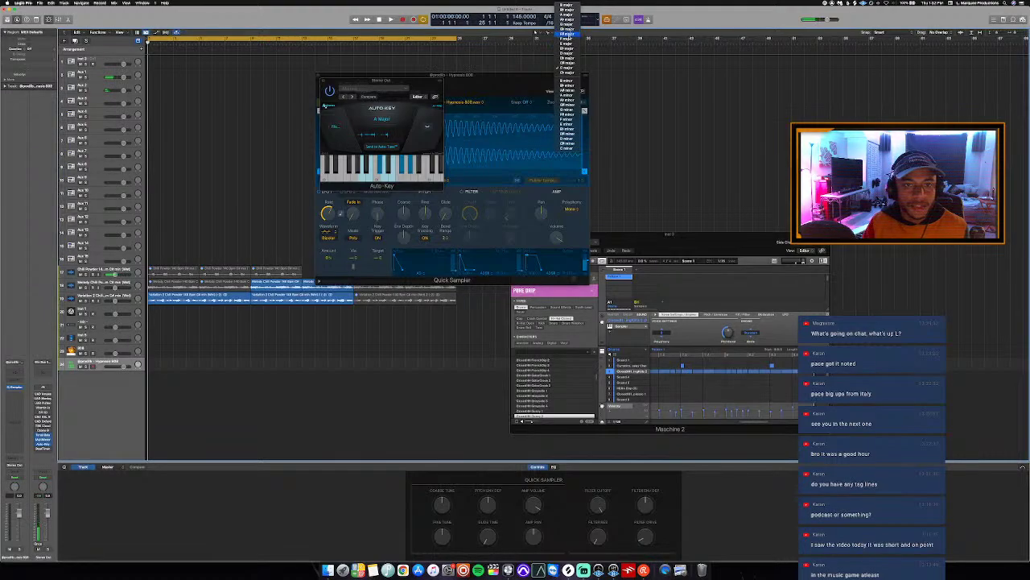
left_click(569, 55)
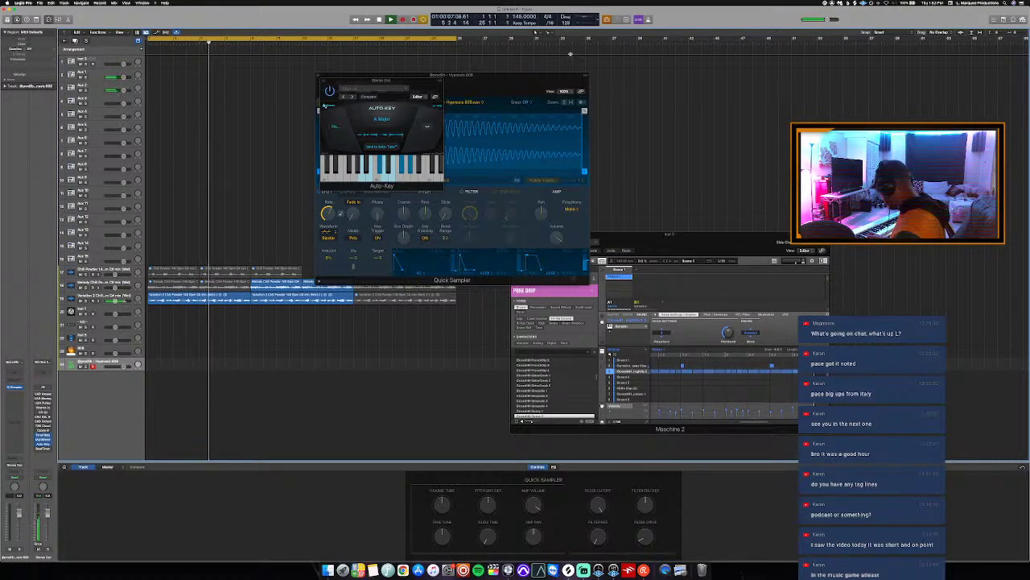
Record an 808 bass line over the guitar loops from bar 1 to bar 9 and play it back from the start.
key("Return")
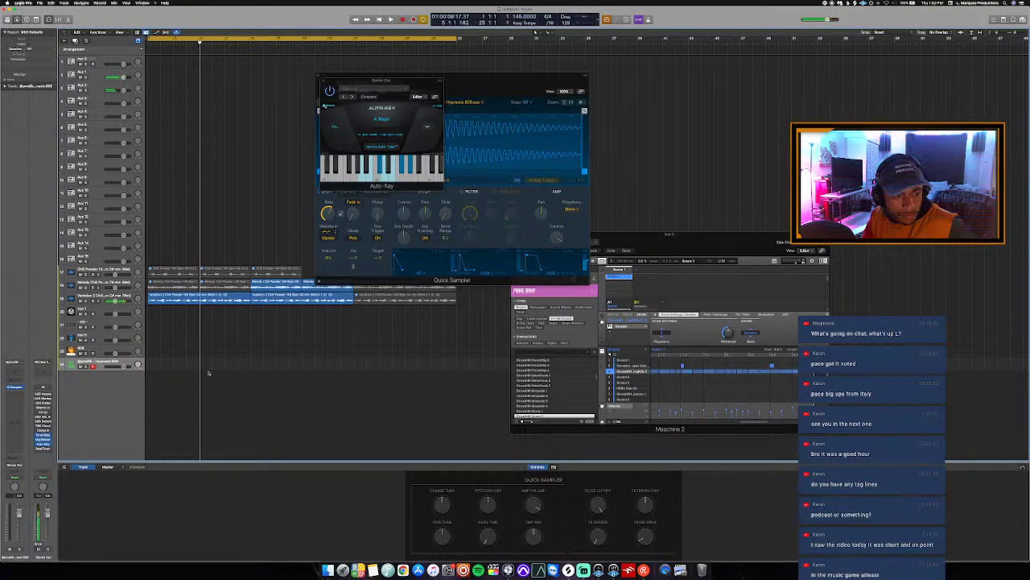
key("Return")
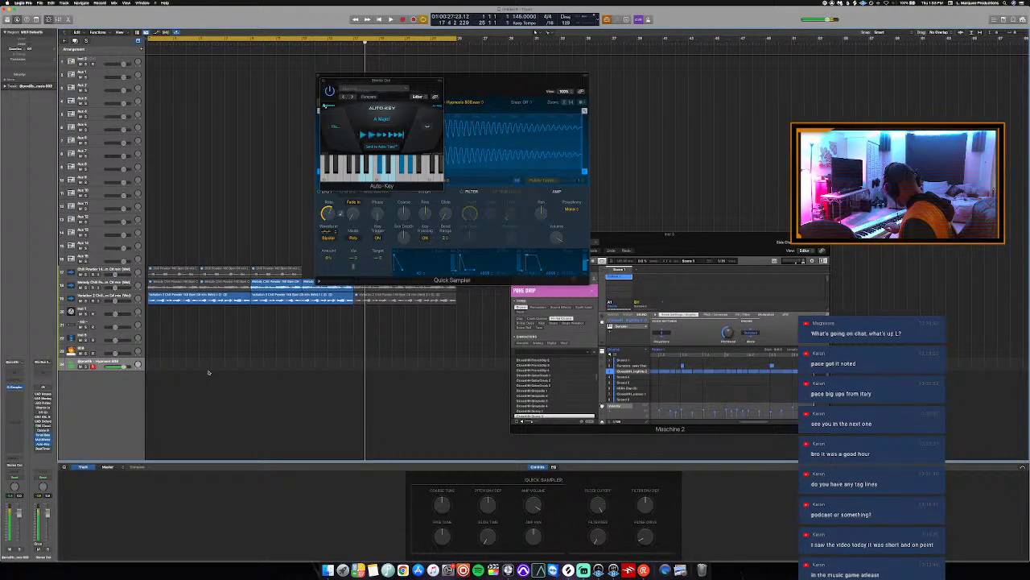
key("Return")
key("space")
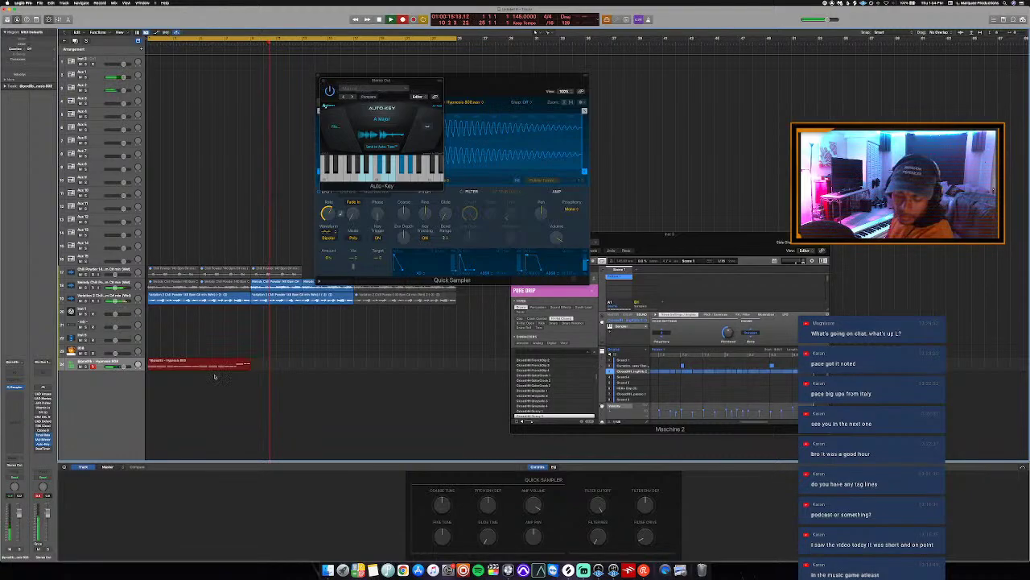
key("space")
key("Return")
key("space")
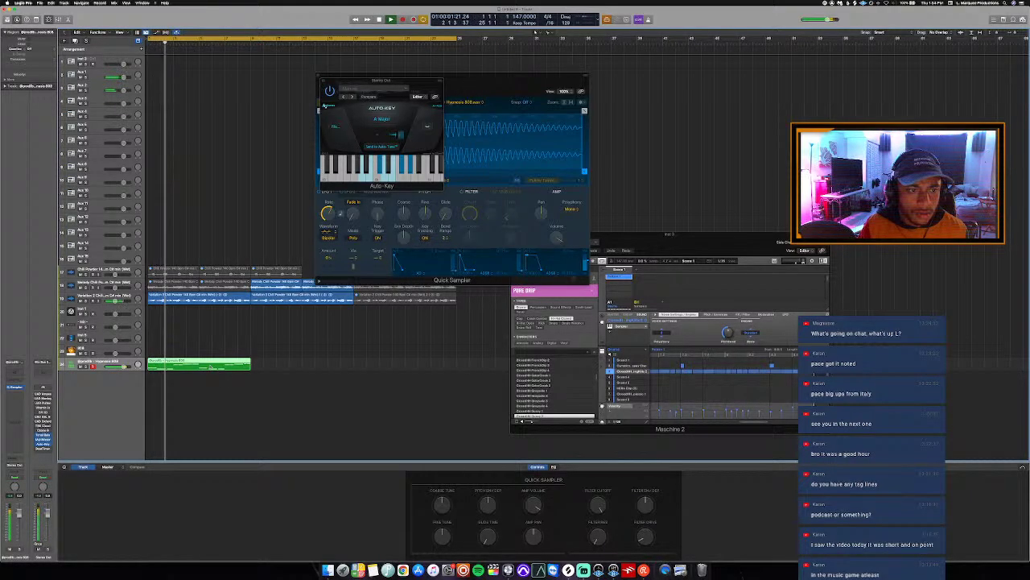
Open the recorded 808 region in the Piano Roll with its velocities shown and raise all notes to velocity 127.
key("p")
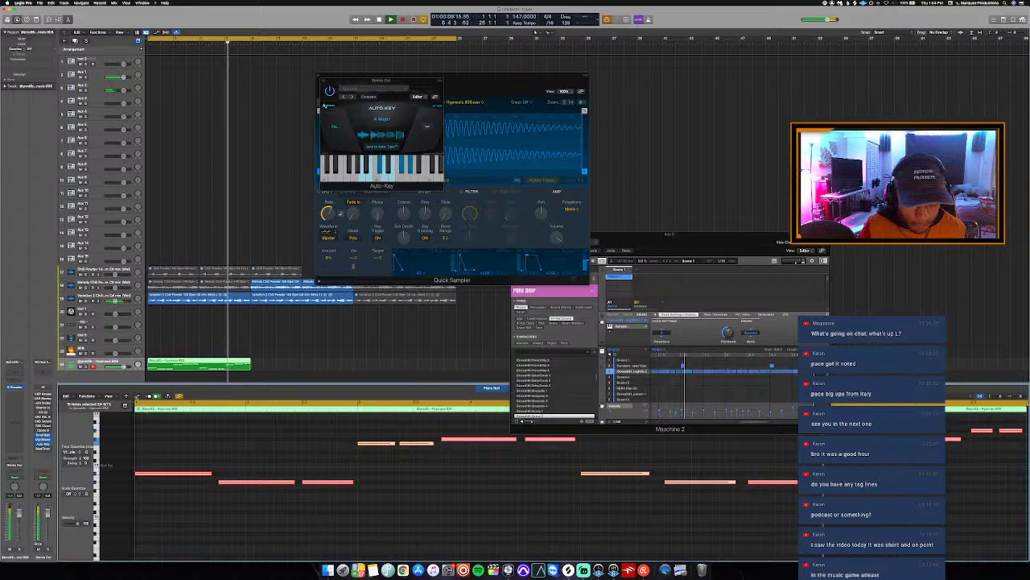
key("a")
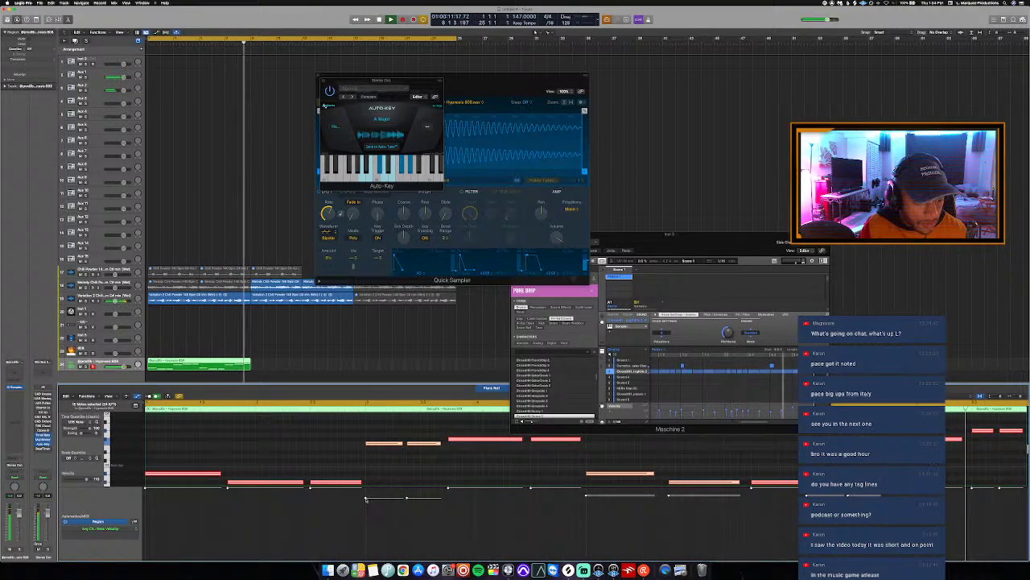
left_click_drag(366, 498, 367, 454)
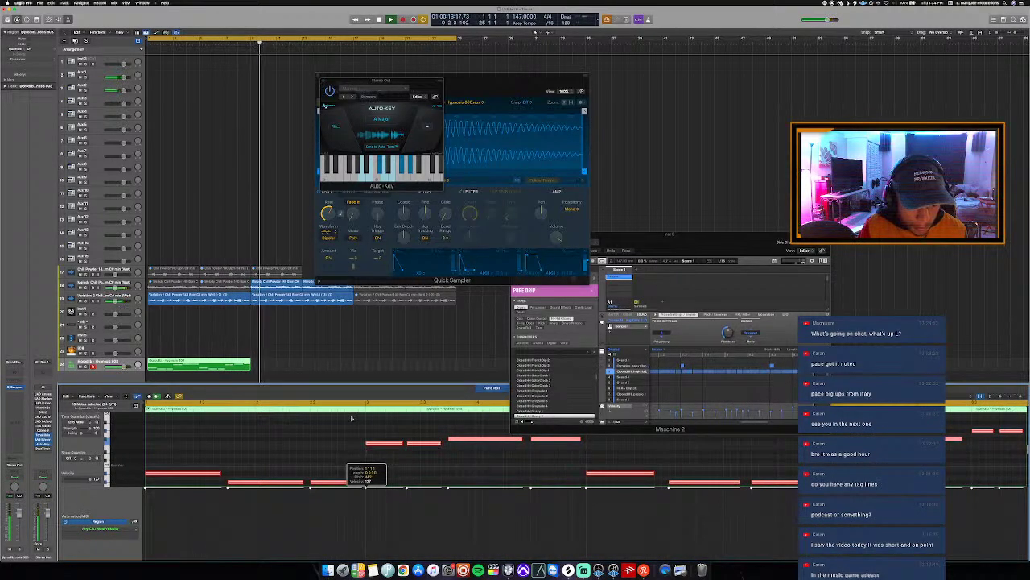
key("Return")
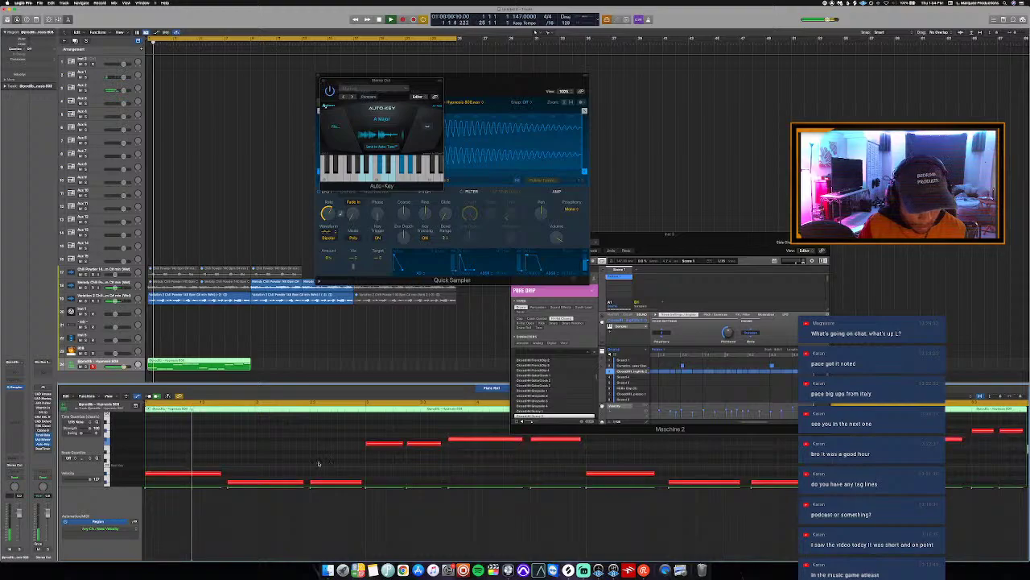
Play through the 808 notes with cycling off, extend a short note near the end with Force Legato and adjust the last note's end.
scroll(323, 463, "down", 2)
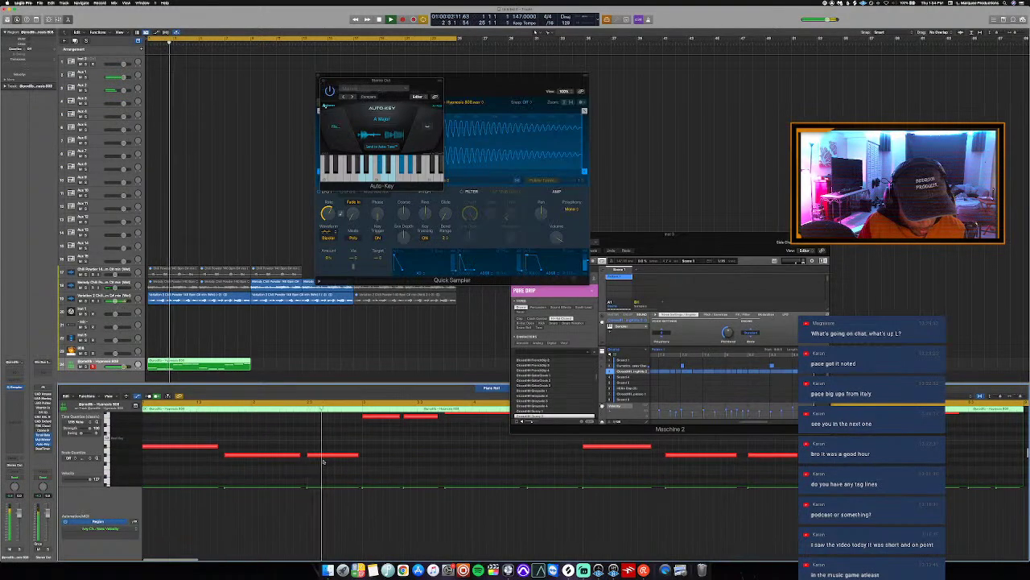
scroll(341, 466, "up", 2)
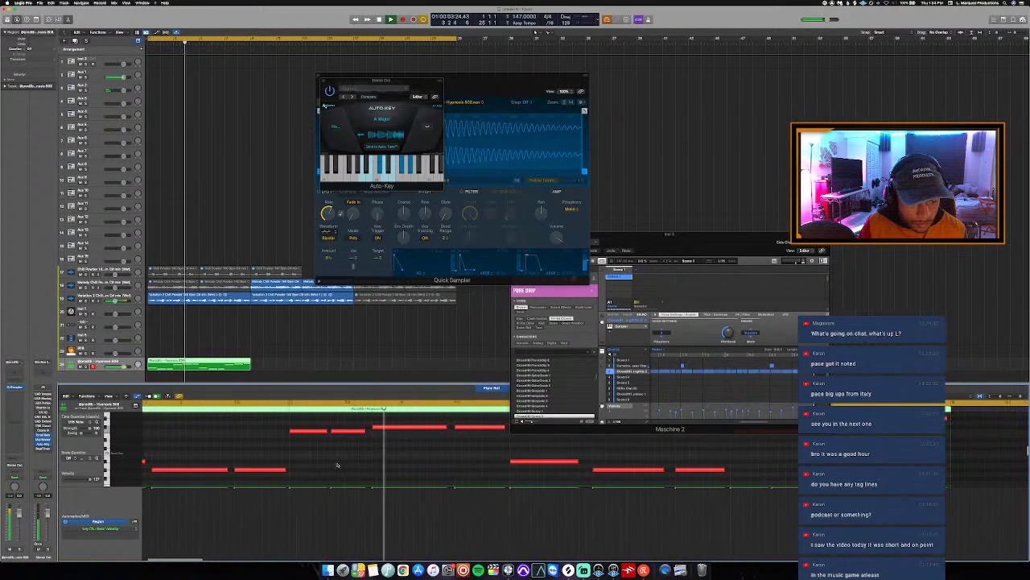
key("c")
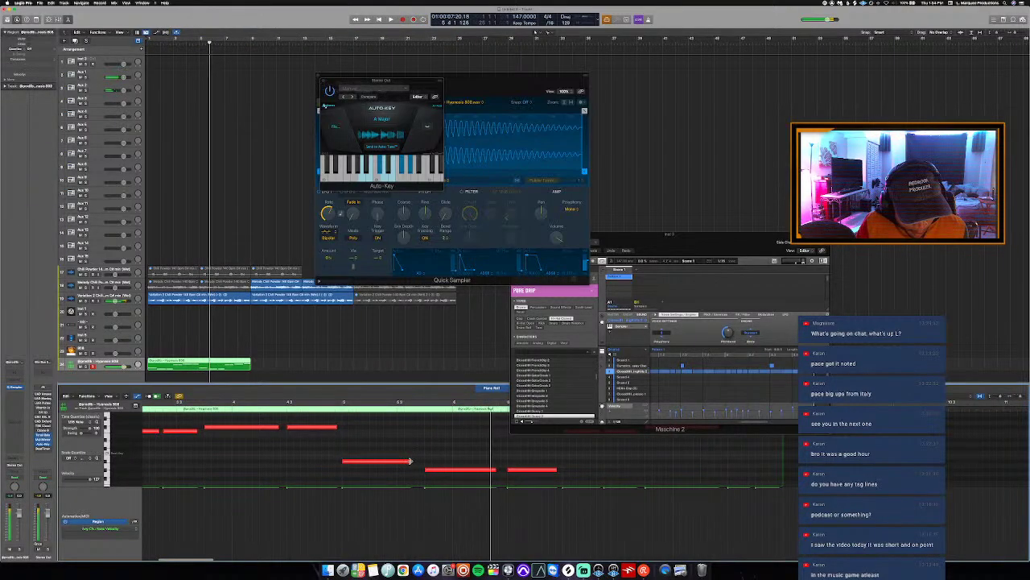
left_click_drag(396, 464, 394, 465)
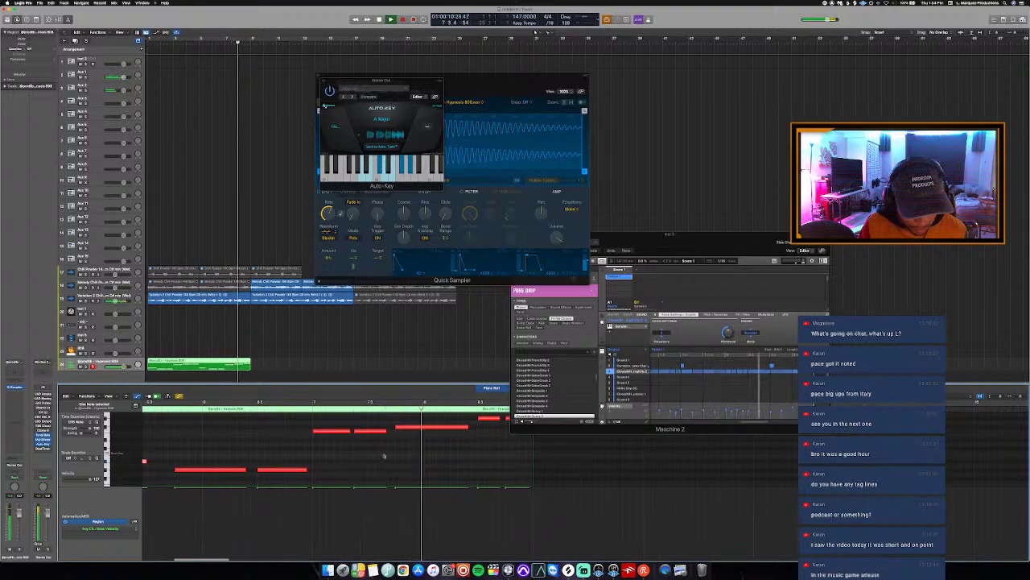
right_click(382, 432)
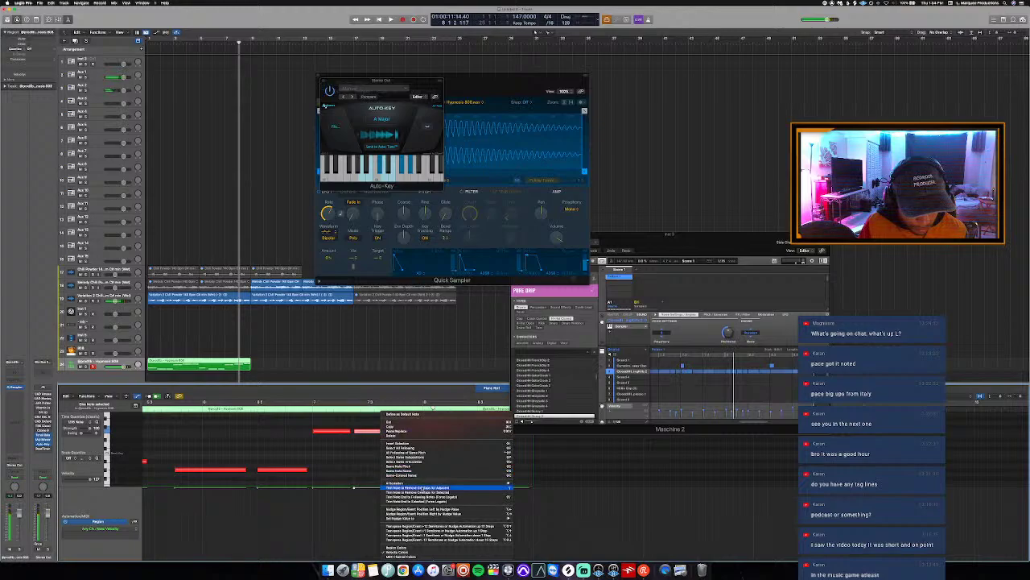
left_click(438, 496)
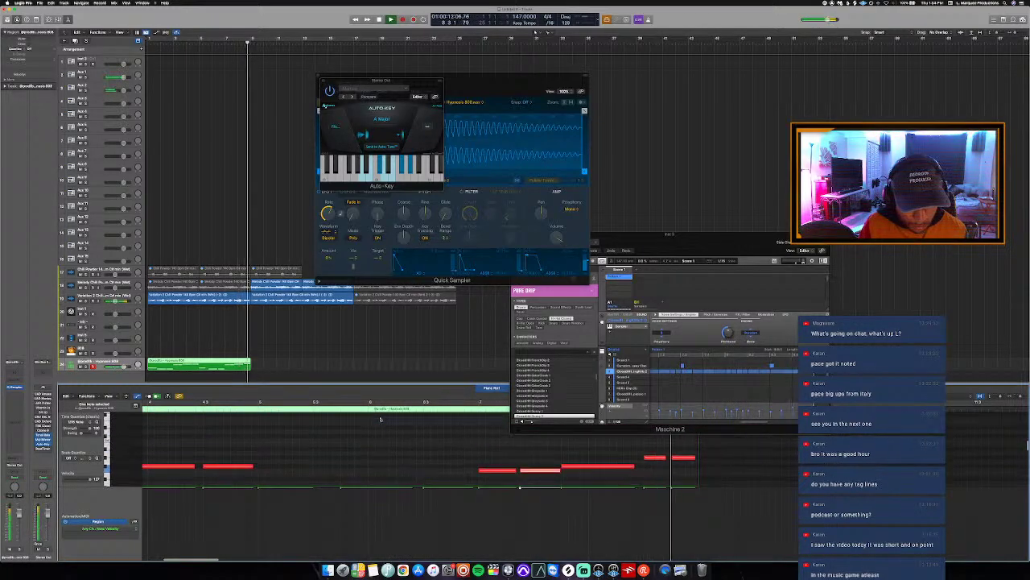
left_click(696, 459)
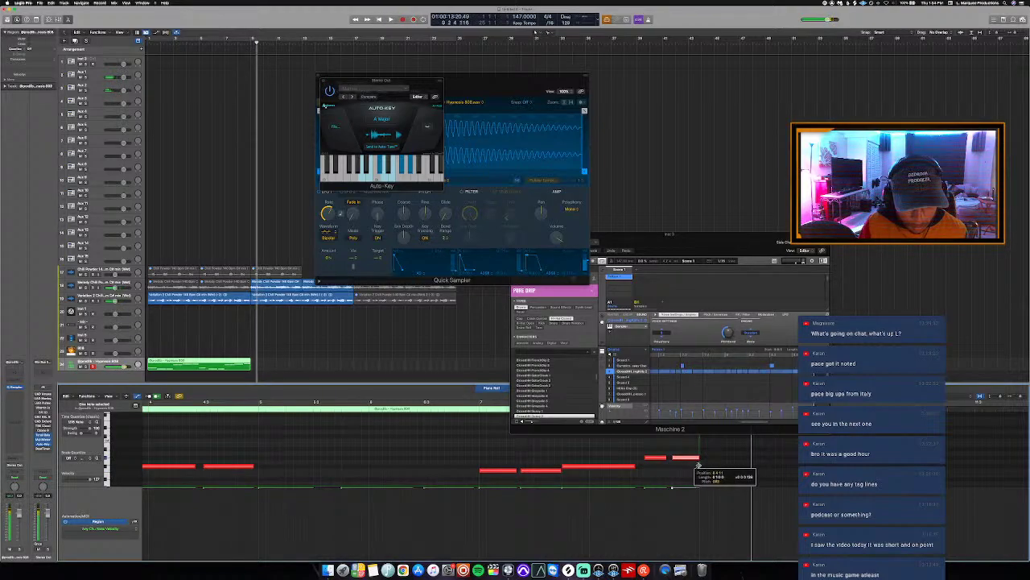
Restart playback with the cycle on, close the Piano Roll and move the 808 track to the top of the track list.
key("space")
key("c")
key("space")
key("p")
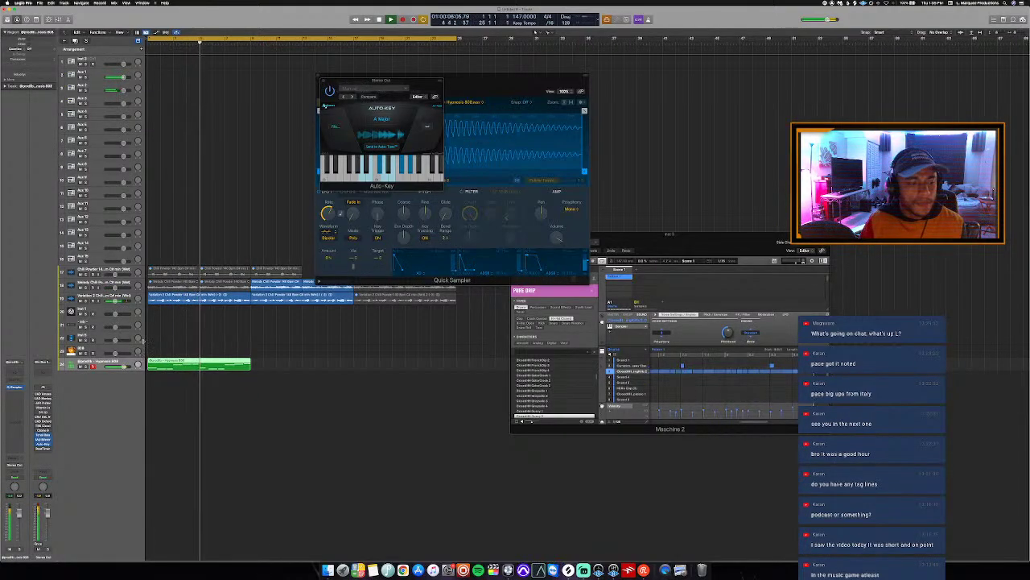
left_click_drag(97, 365, 95, 309)
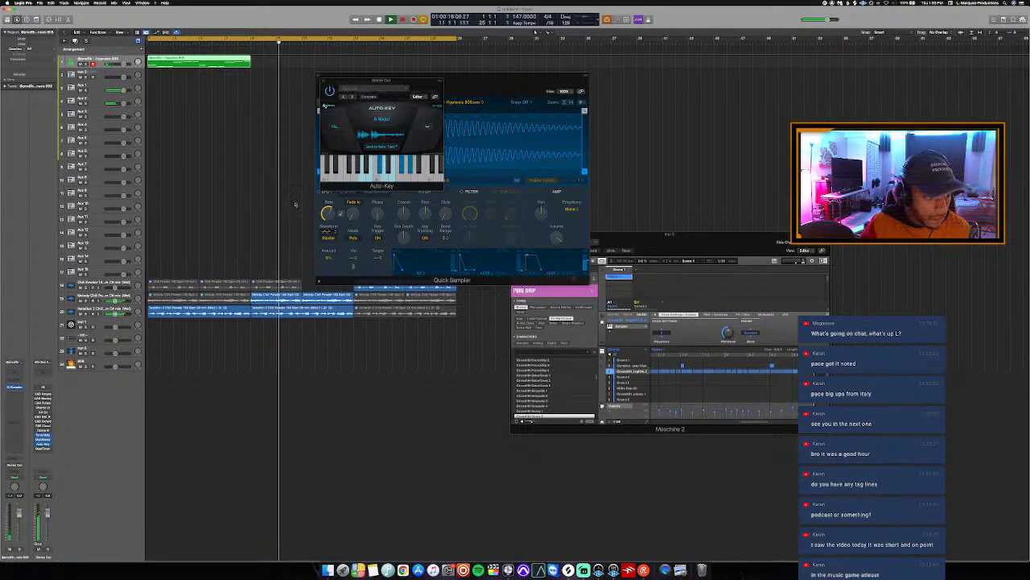
key("space")
left_click(570, 18)
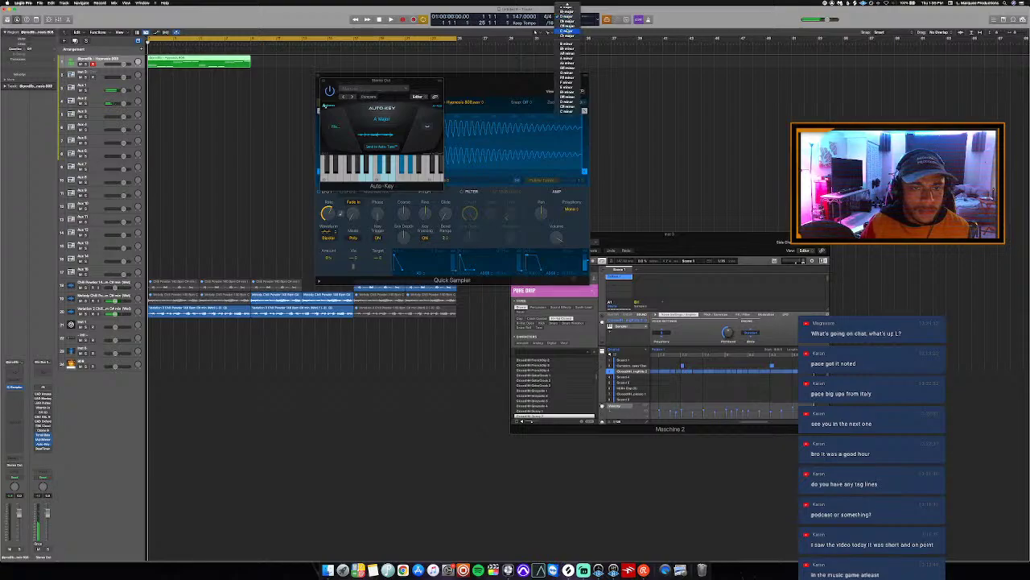
mouse_move(568, 5)
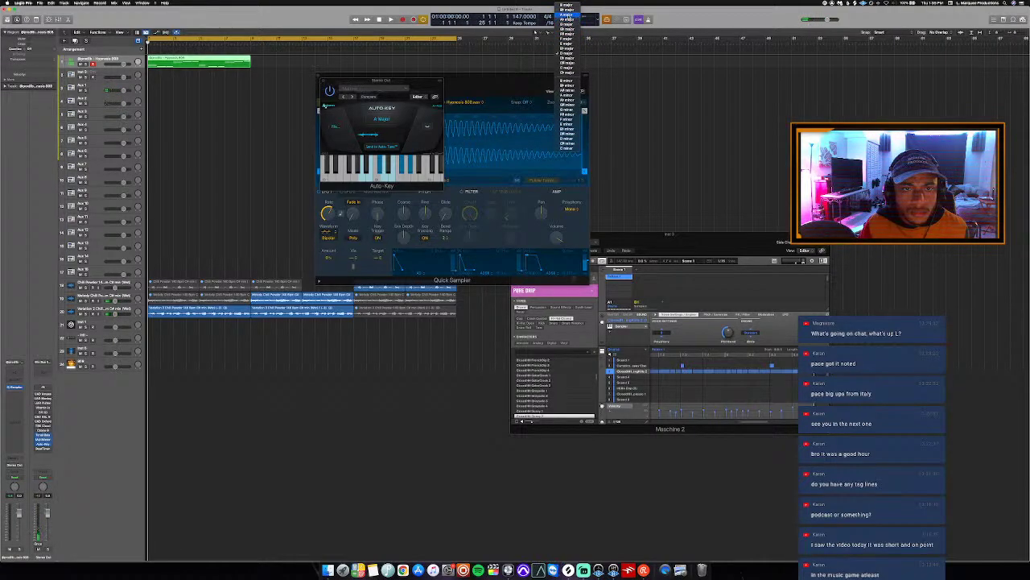
left_click(513, 76)
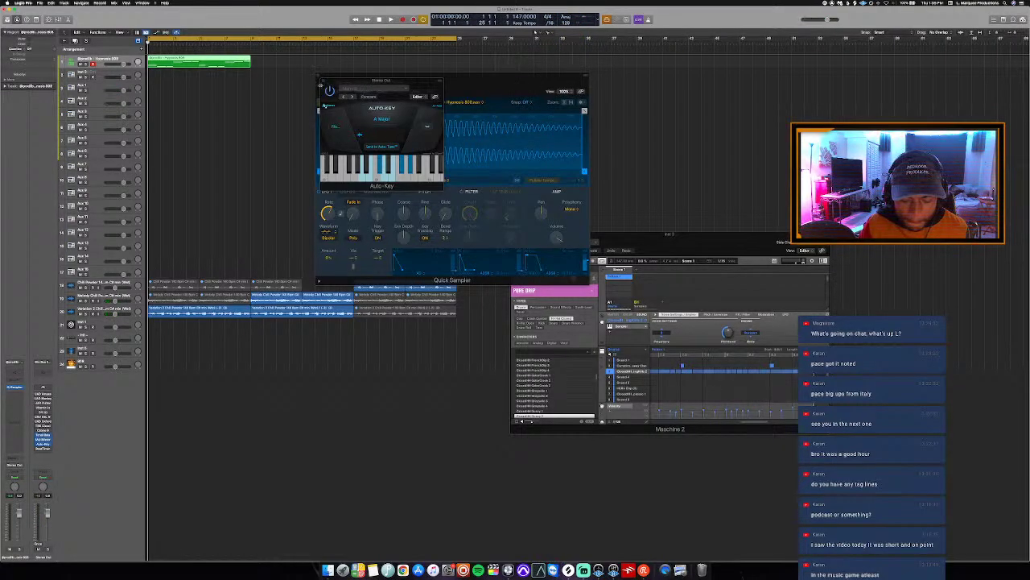
Close the Auto-Key and Quick Sampler windows, select the Maschine 2 track and move its plug-in window closer to the tracks.
left_click(325, 82)
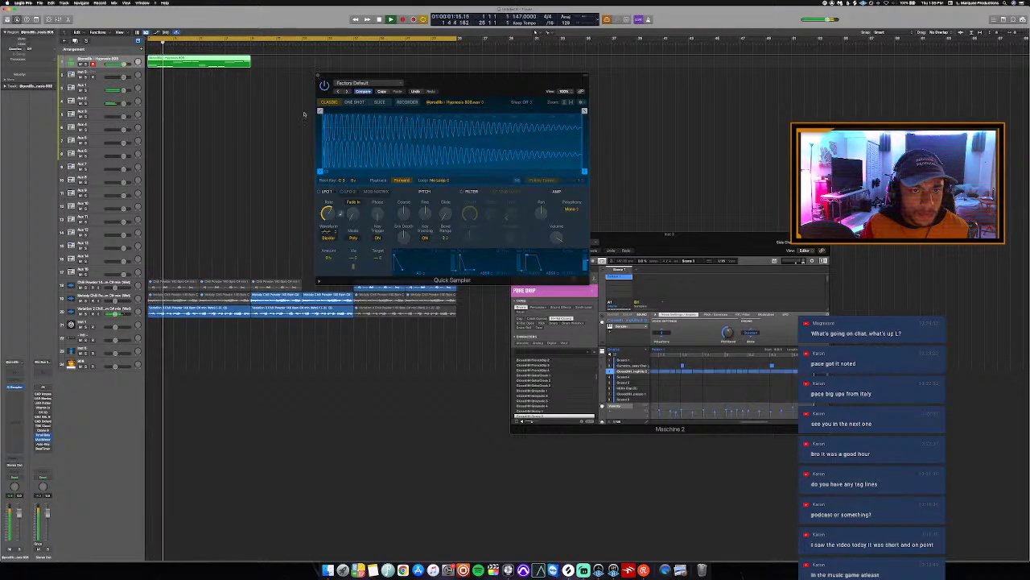
left_click(324, 82)
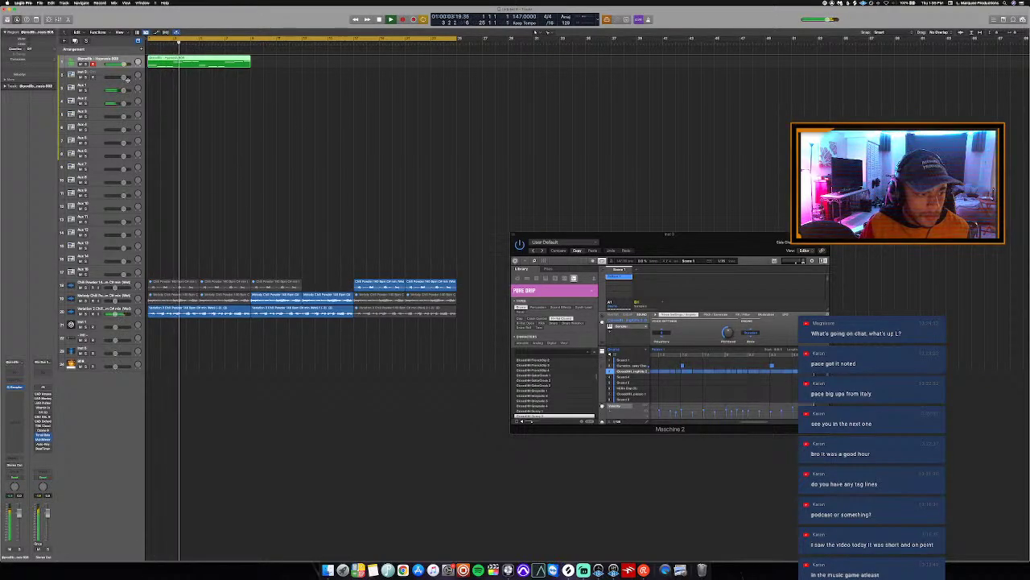
left_click(127, 79)
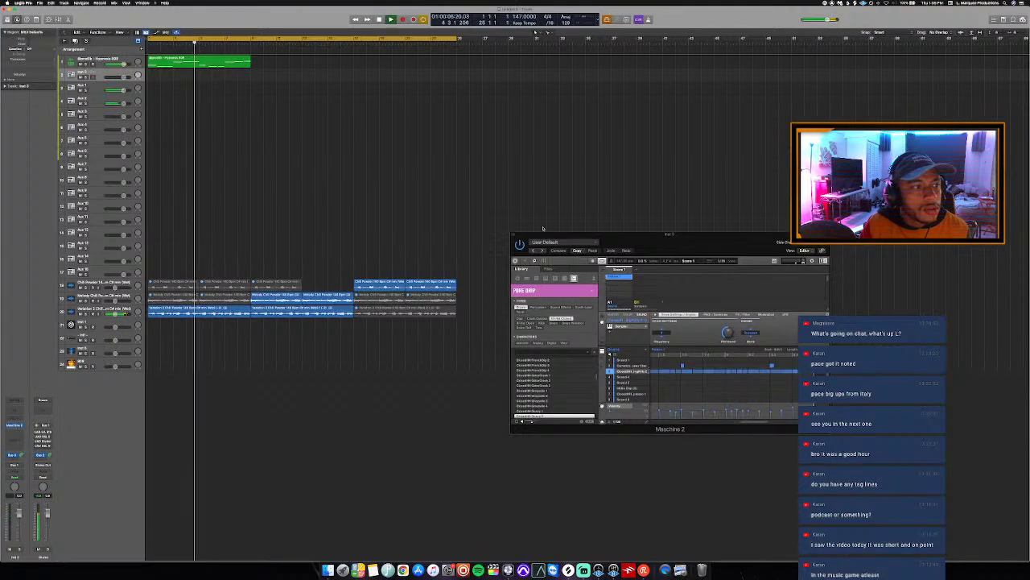
left_click_drag(543, 234, 245, 115)
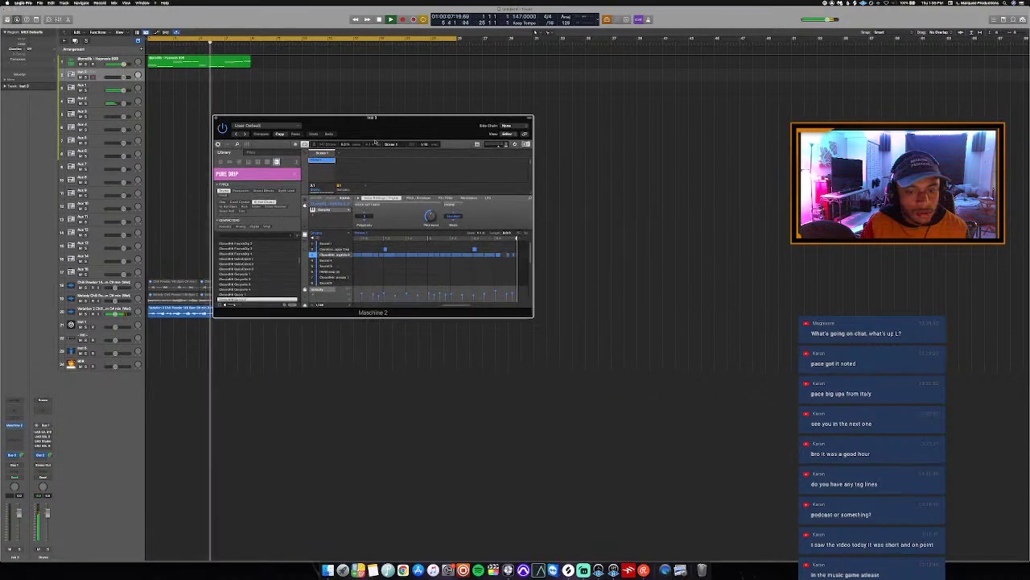
Go back to the Drum Samples folder in Finder and set the 808 region to loop across the arrangement.
left_click(358, 570)
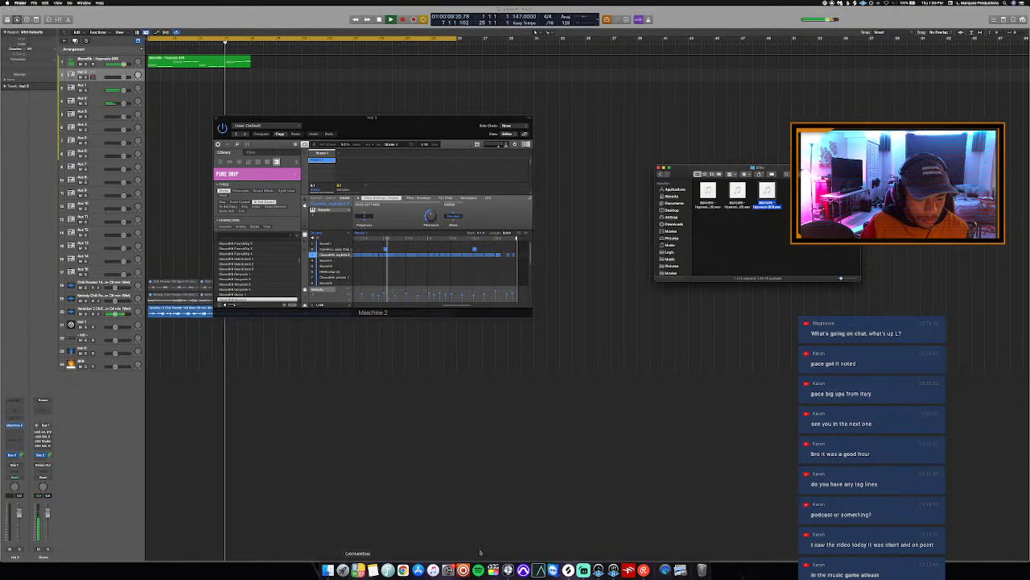
left_click(660, 176)
left_click(660, 175)
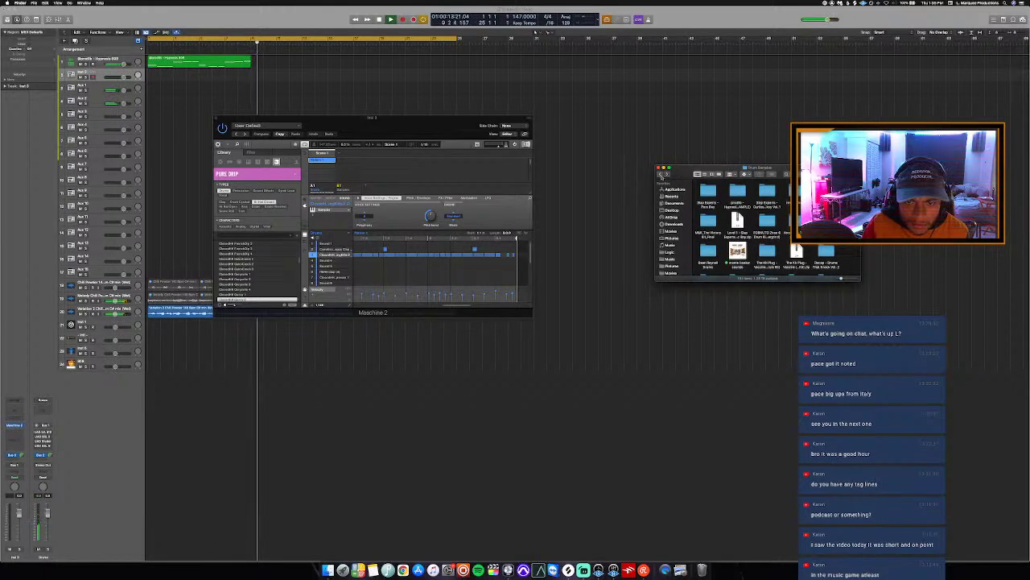
left_click(536, 32)
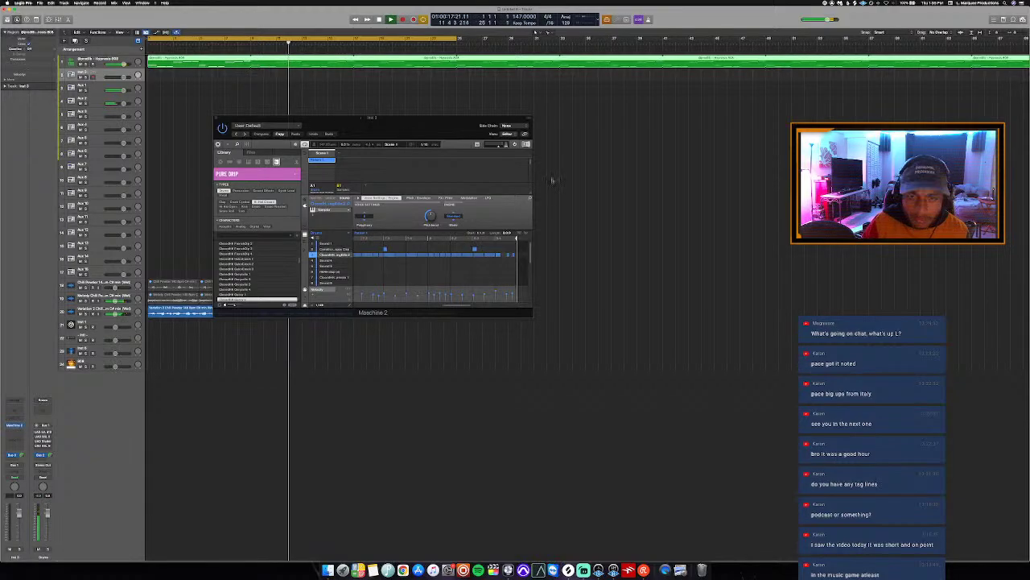
Browse in Finder through the one-shots of the Verzus 1 - Timbo x Swizzy pack and open the Timbo Hats & Perc folder.
key("ctrl+Up")
left_click(938, 79)
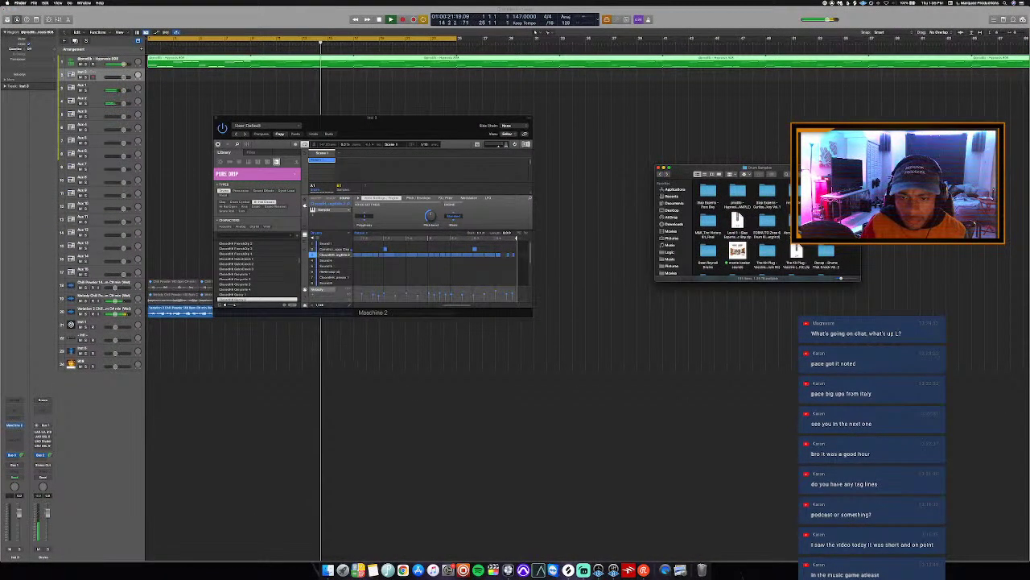
left_click(797, 221)
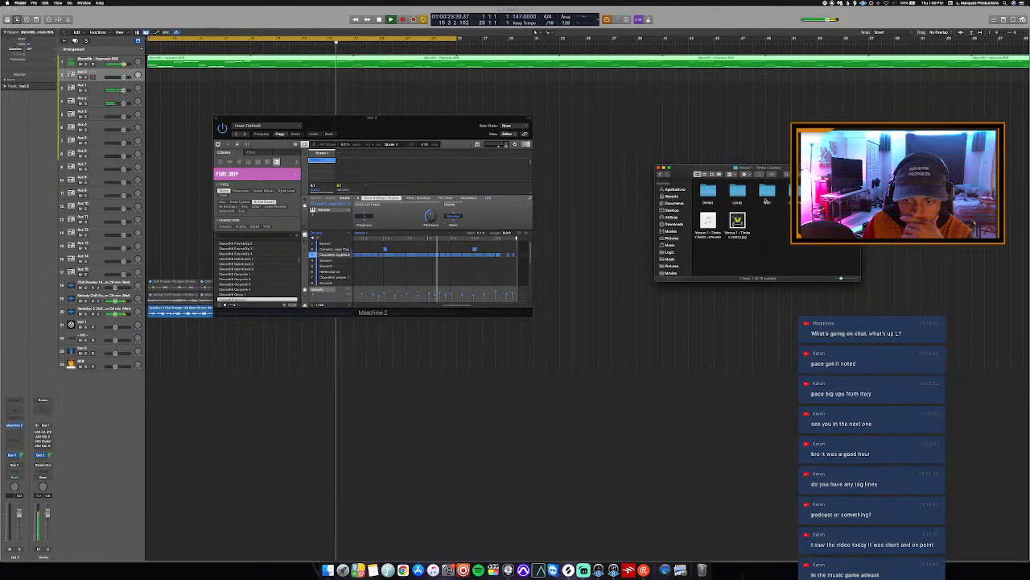
double_click(796, 191)
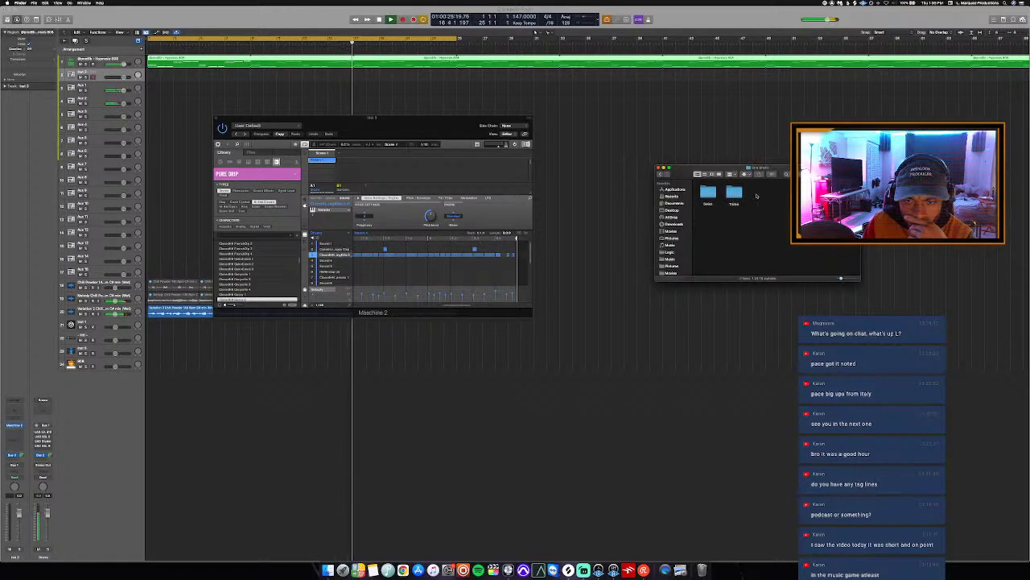
left_click(732, 194)
double_click(733, 194)
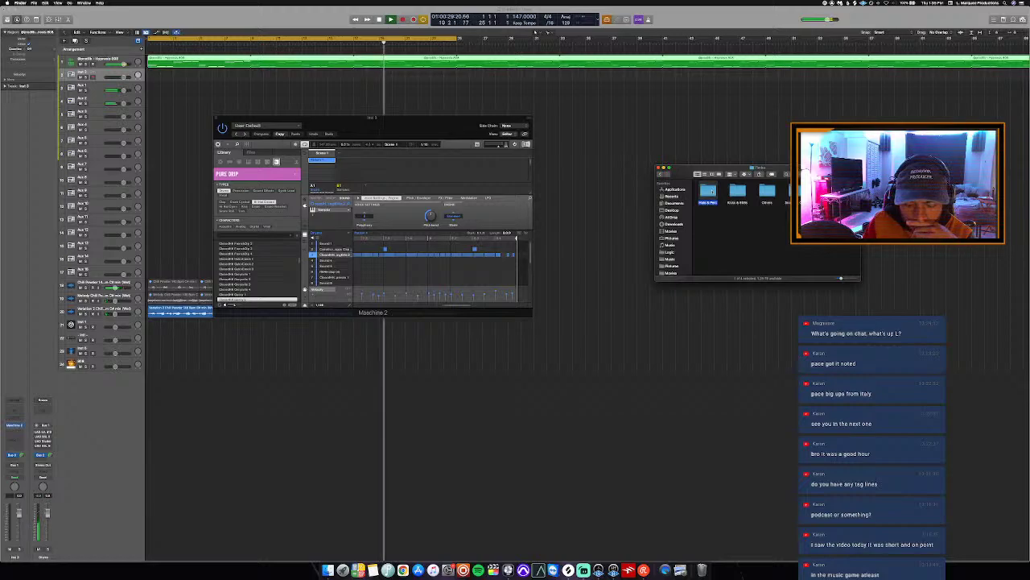
left_click(767, 193)
double_click(767, 194)
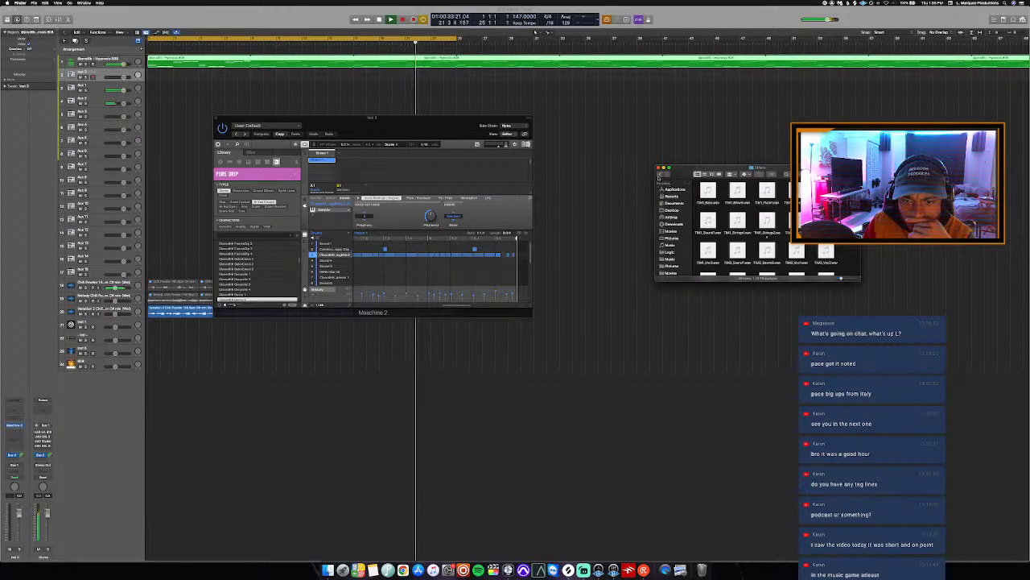
left_click(661, 174)
left_click(708, 191)
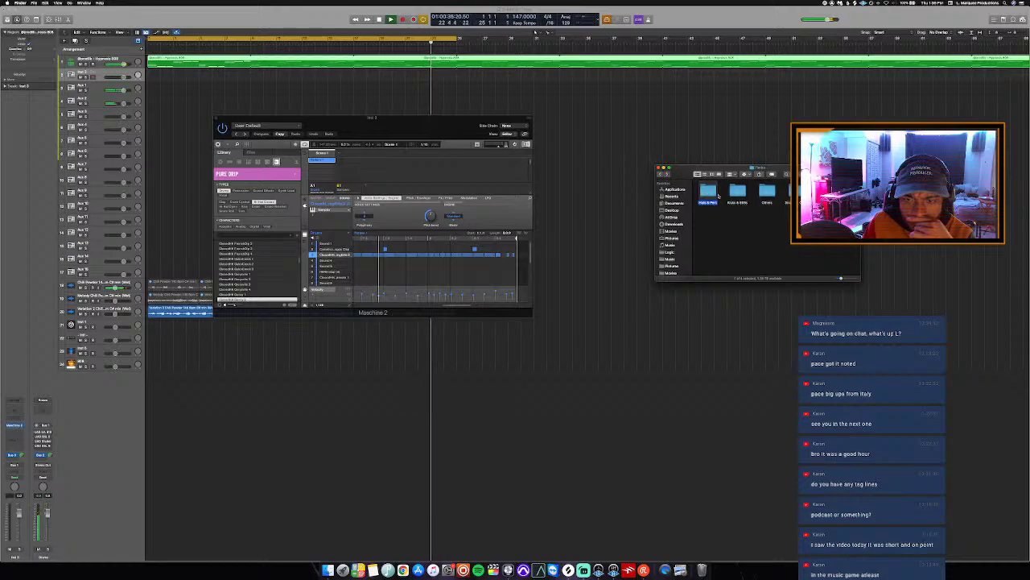
double_click(704, 191)
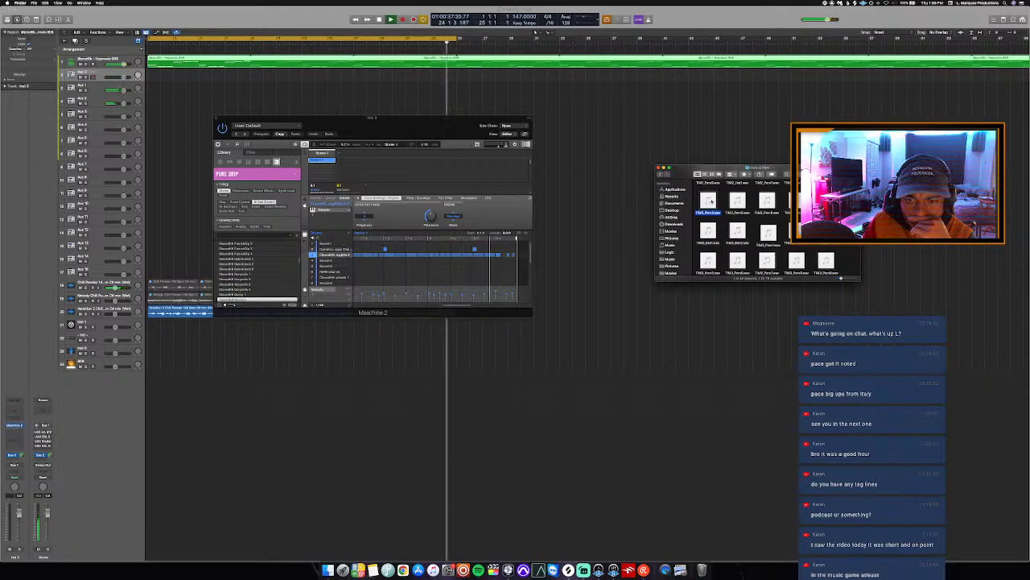
Audition the percussion samples in the Hats & Perc folder with Quick Look while the beat plays.
mouse_move(737, 201)
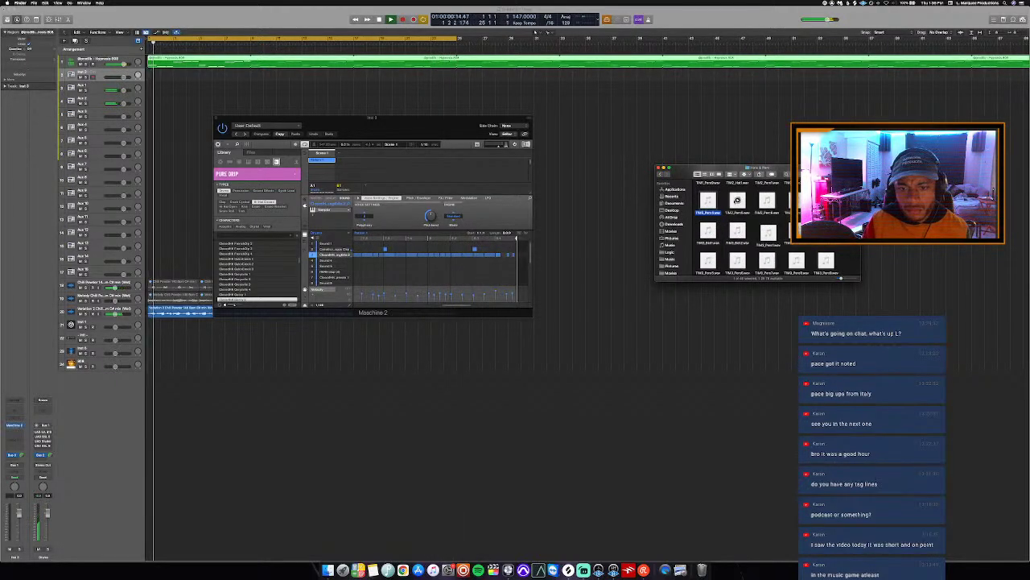
left_click_drag(736, 201, 453, 241)
left_click(709, 202)
scroll(710, 202, "up", 3)
key("Down")
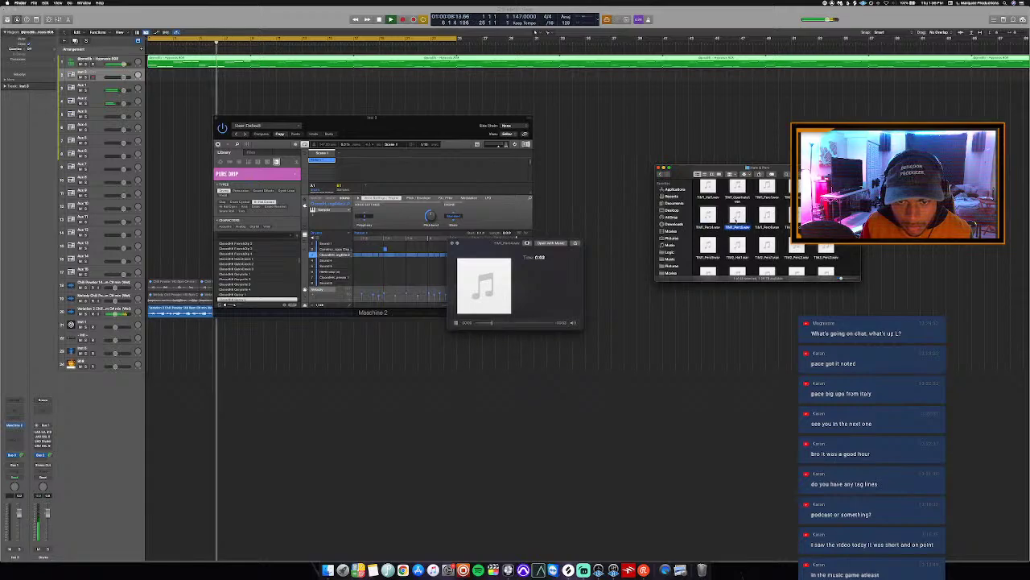
key("Right")
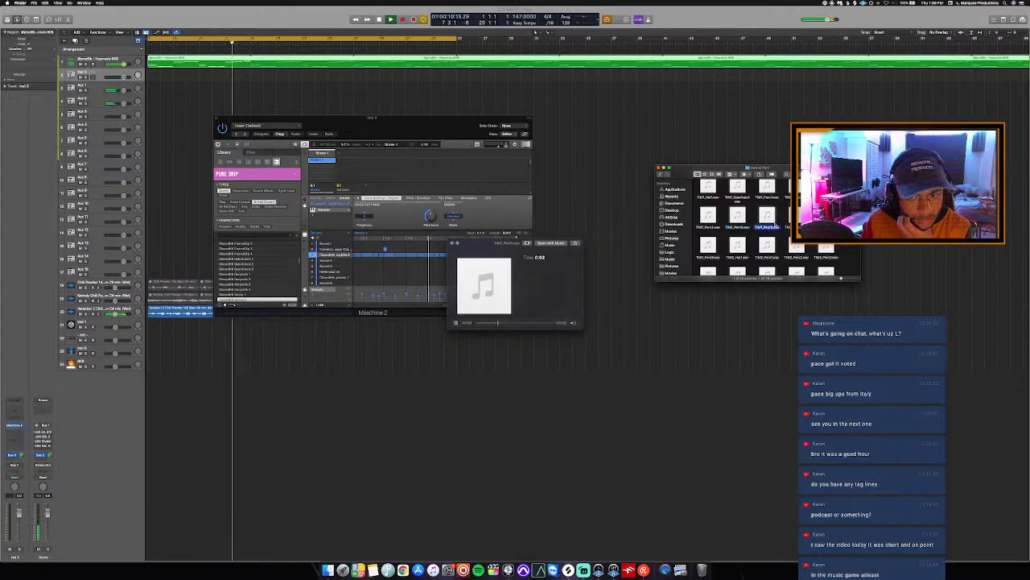
key("Right")
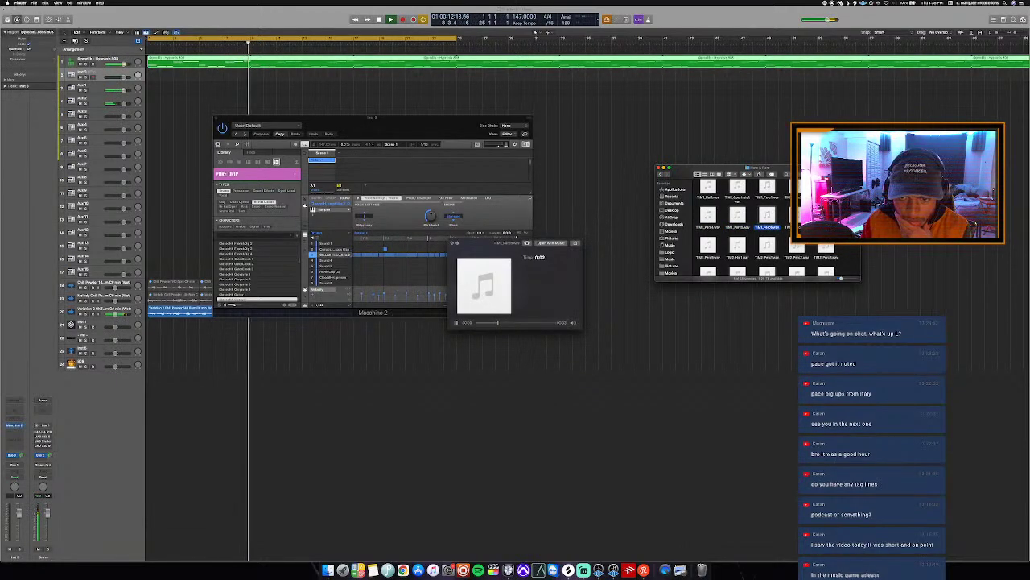
key("Right")
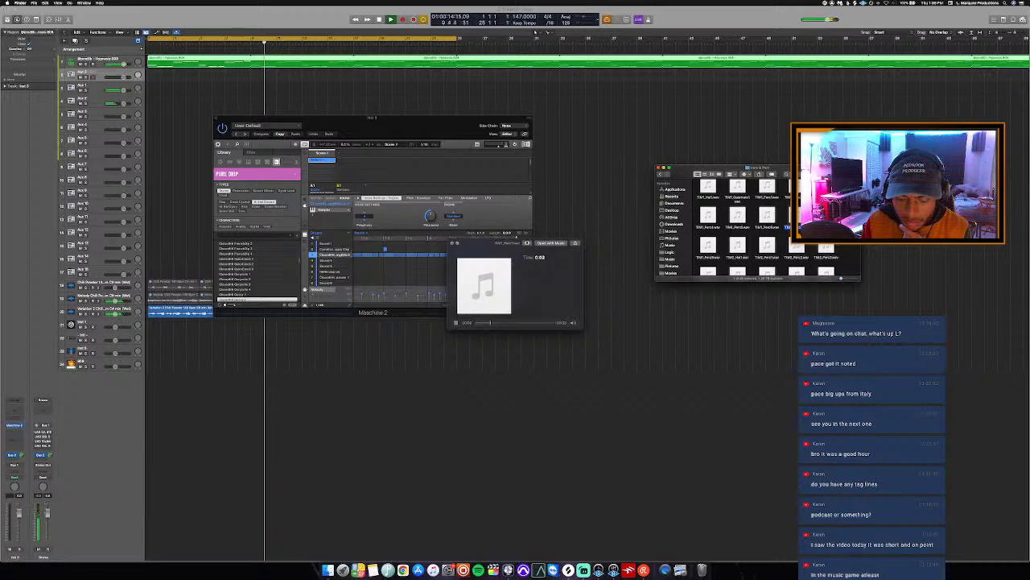
key("Right")
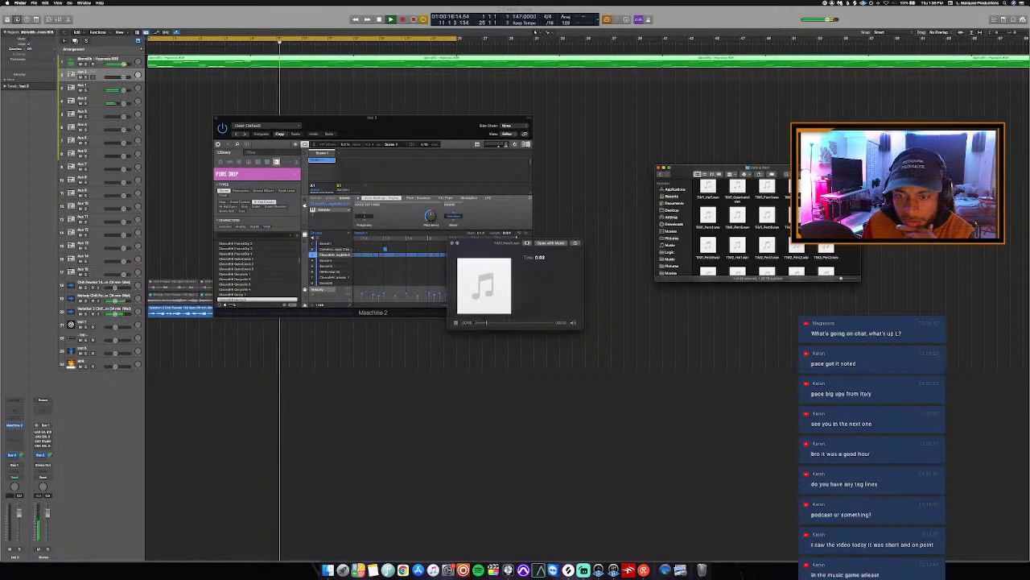
key("Right")
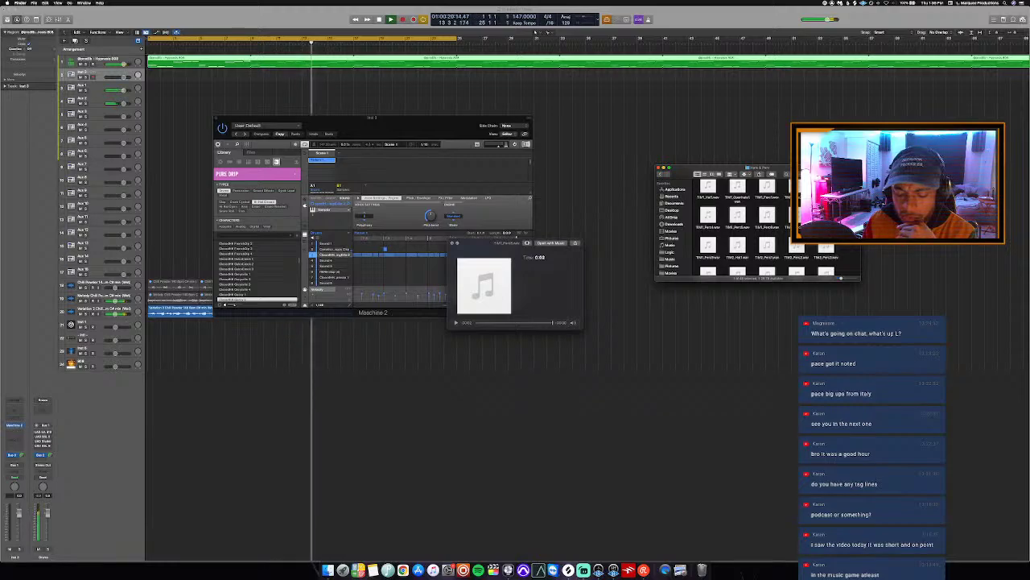
key("Right")
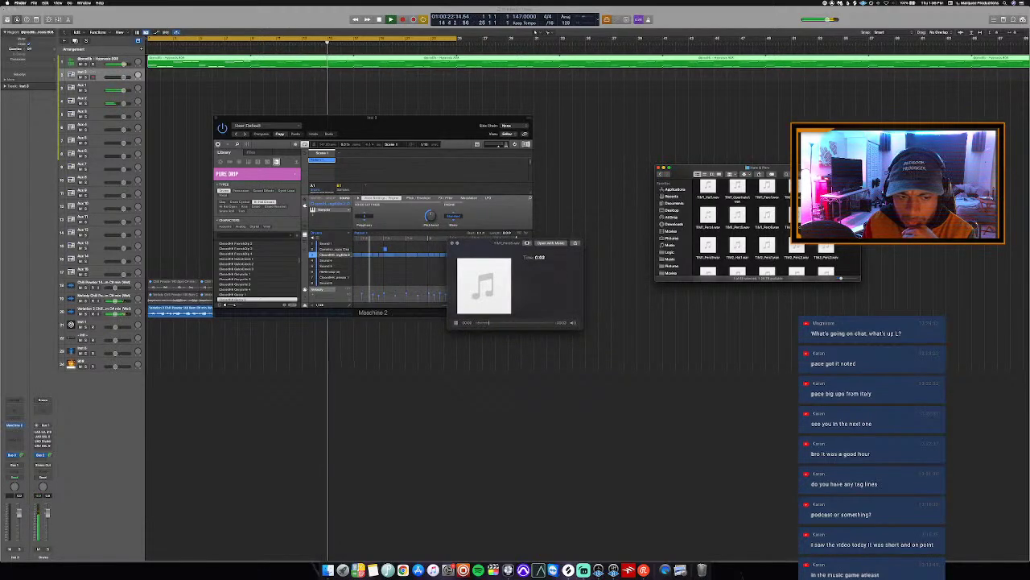
Load a percussion sample from the folder onto an empty Maschine 2 sound and start recording its hits.
left_click_drag(708, 246, 344, 282)
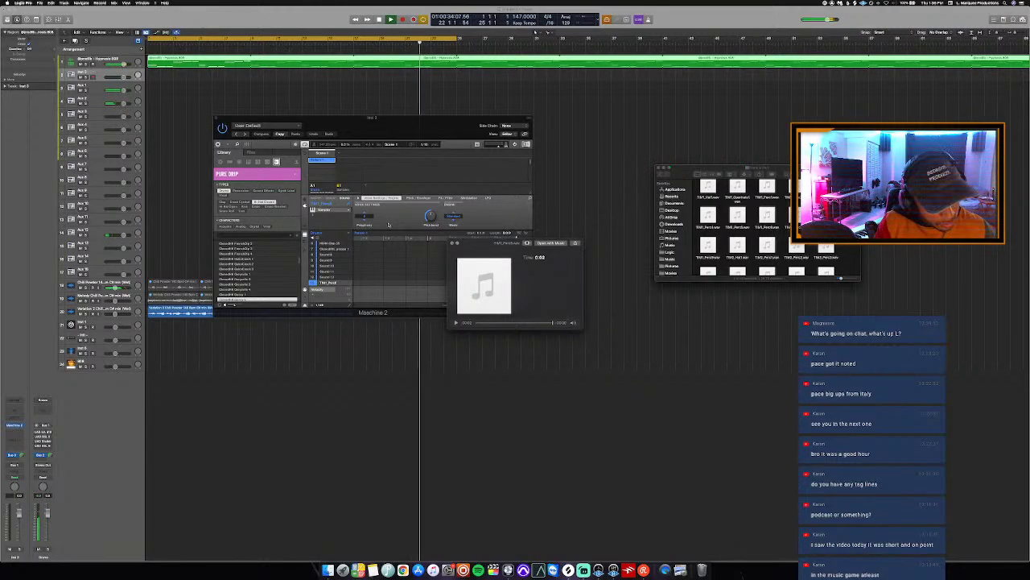
left_click(387, 228)
key("r")
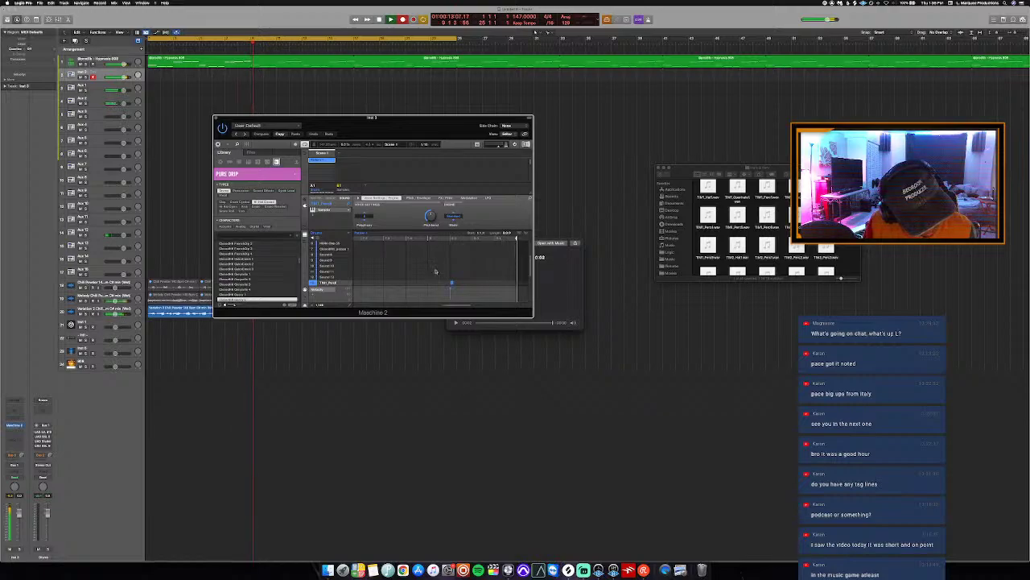
Preview more hat and percussion samples in the Hats & Perc folder with Quick Look.
left_click(767, 188)
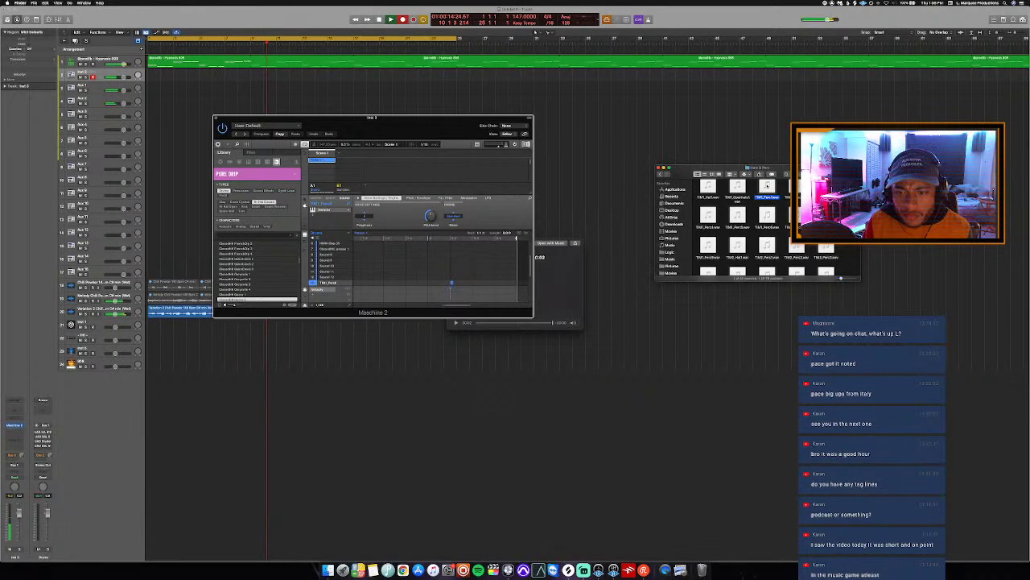
key("space")
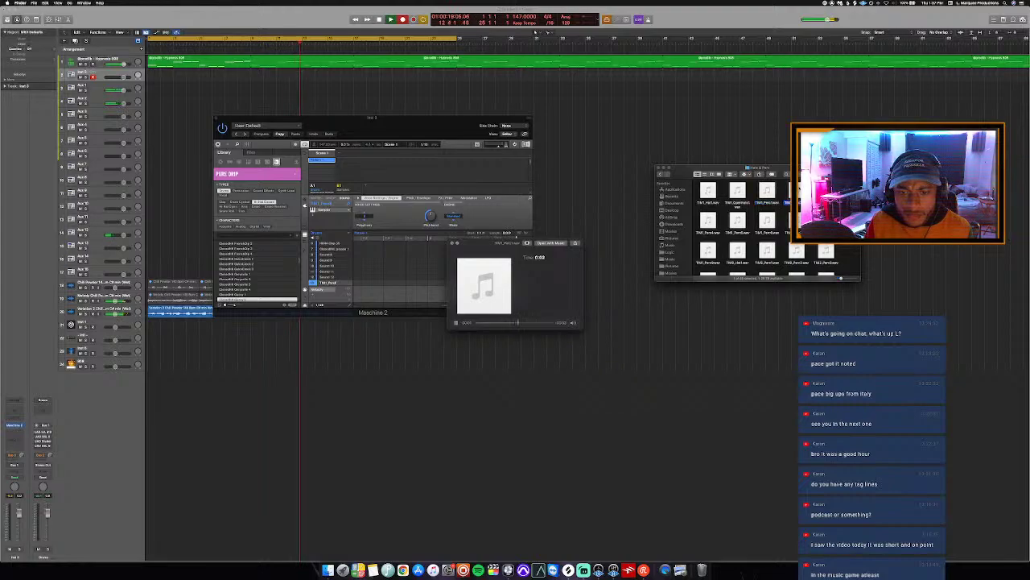
left_click(797, 191)
key("Right")
key("Right")
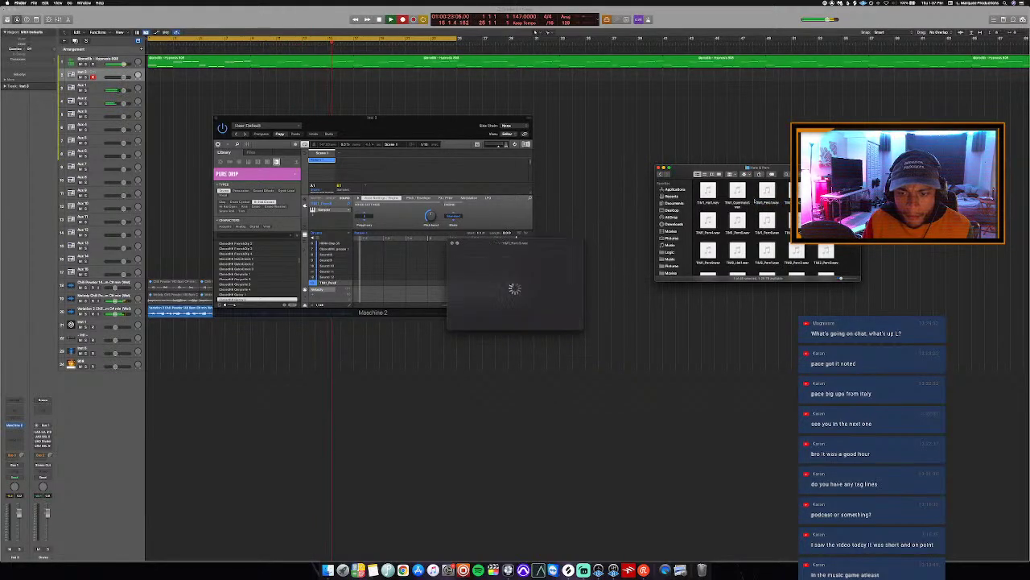
key("Right")
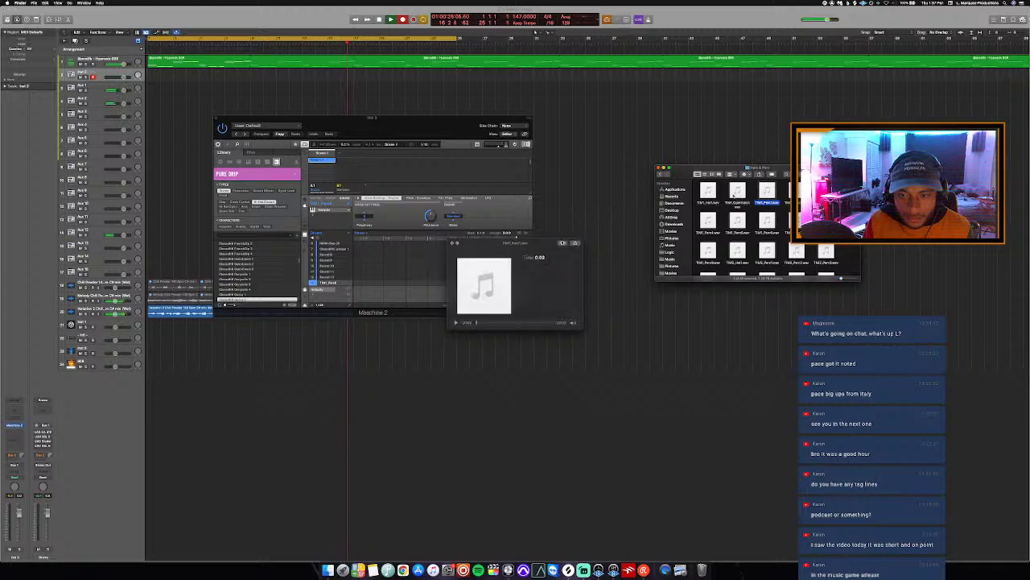
key("Right")
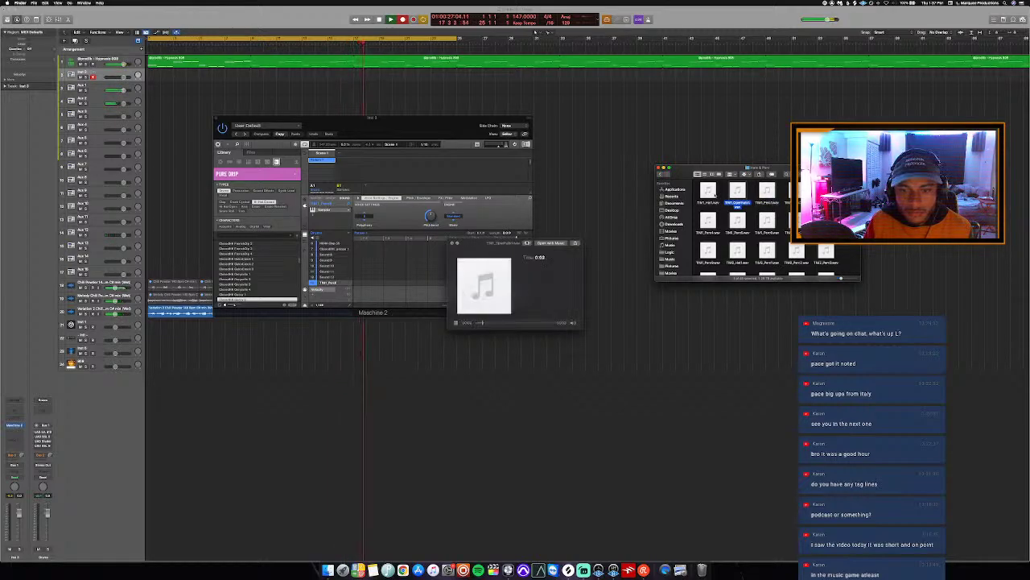
key("Right")
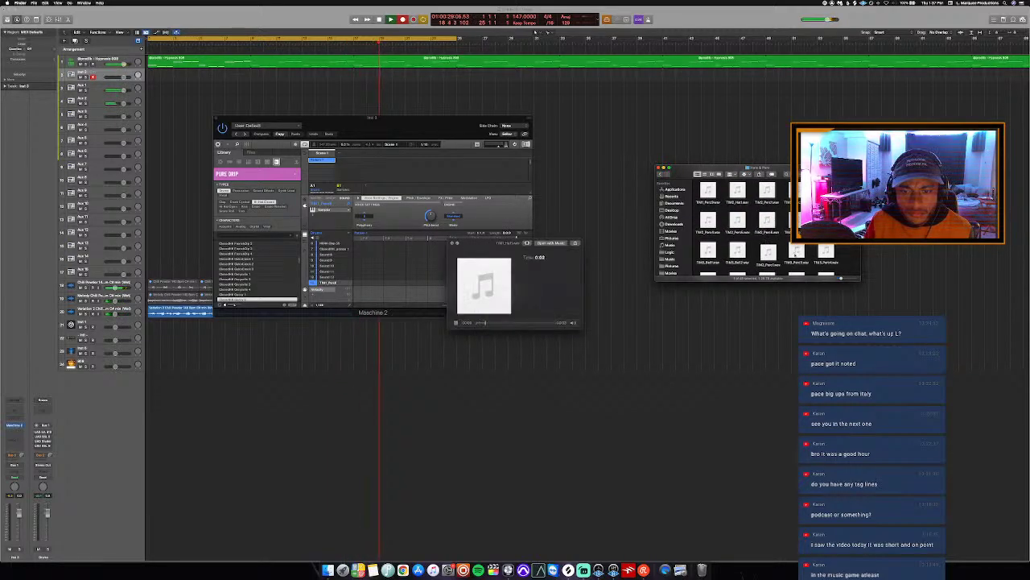
key("Right")
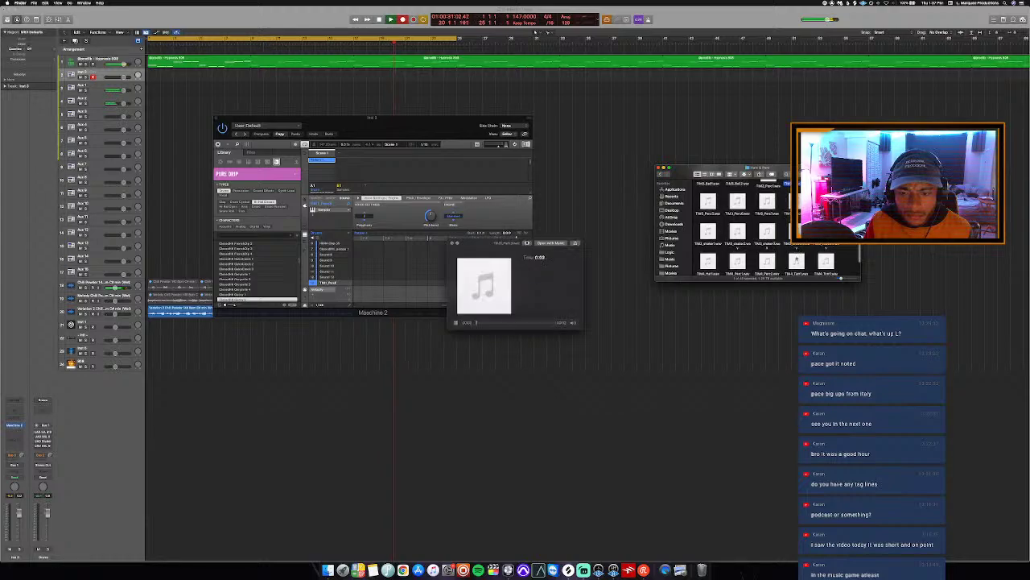
Audition the shaker samples and load the shaker2 sample onto another empty Maschine 2 sound.
key("Right")
key("Right")
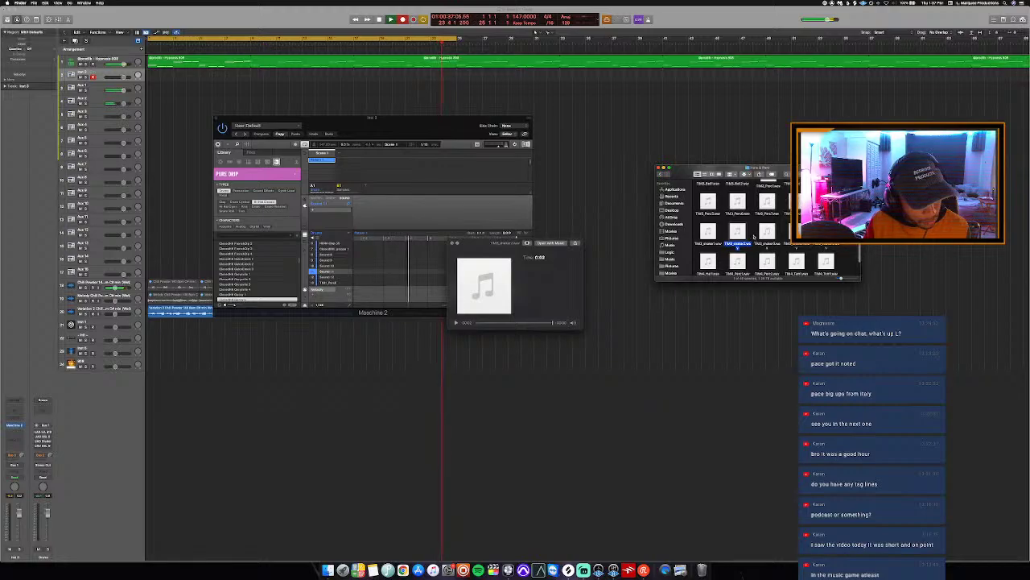
left_click_drag(735, 236, 340, 275)
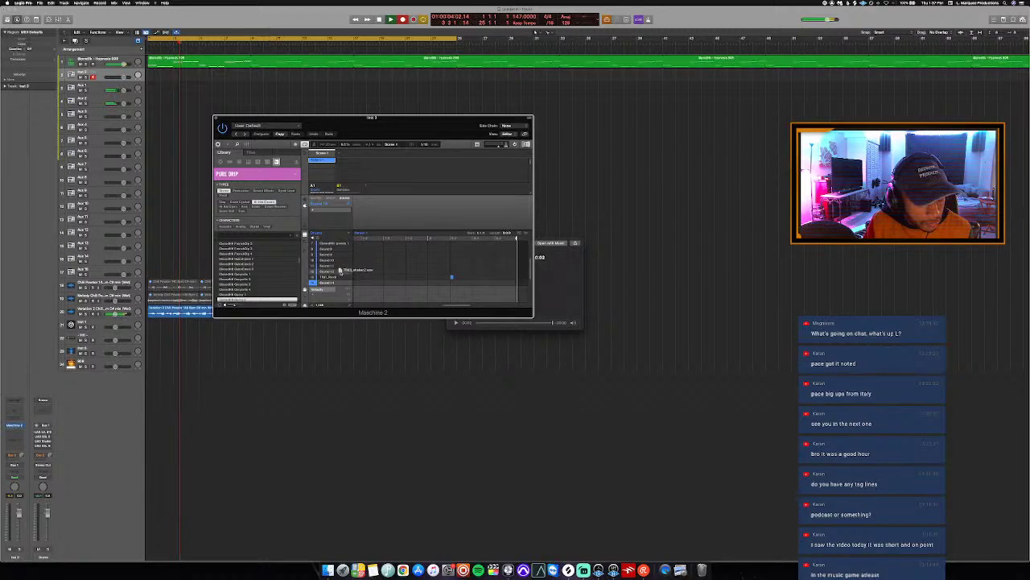
left_click(334, 269)
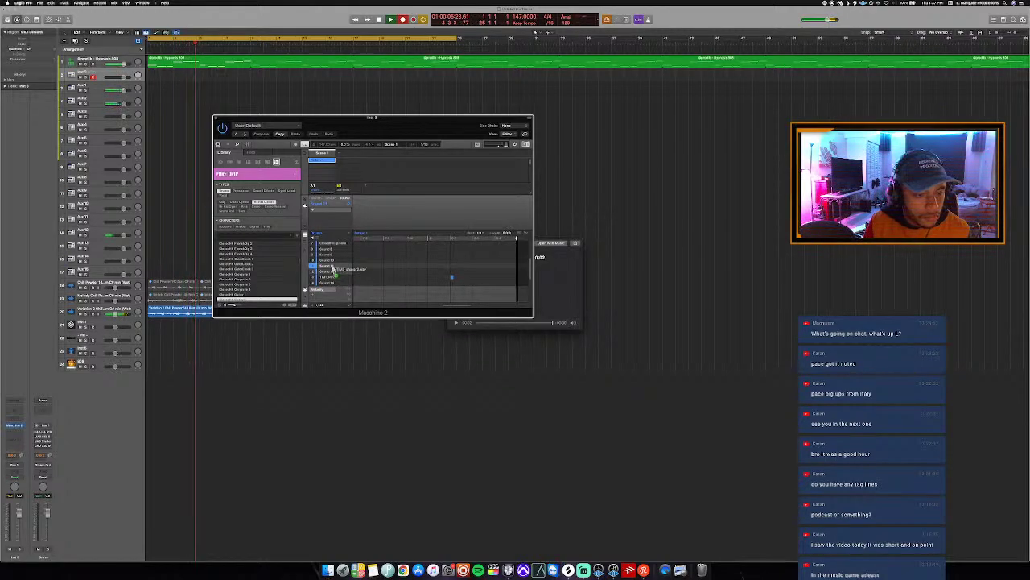
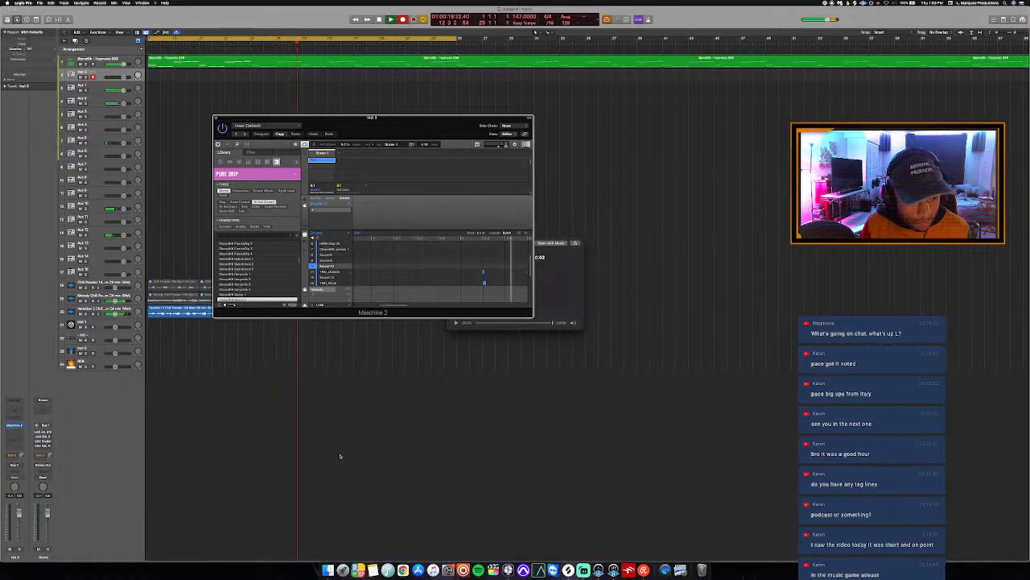
Go from the Hats & Perc folder up to the Drum Samples folder and browse its drum kits.
left_click(328, 570)
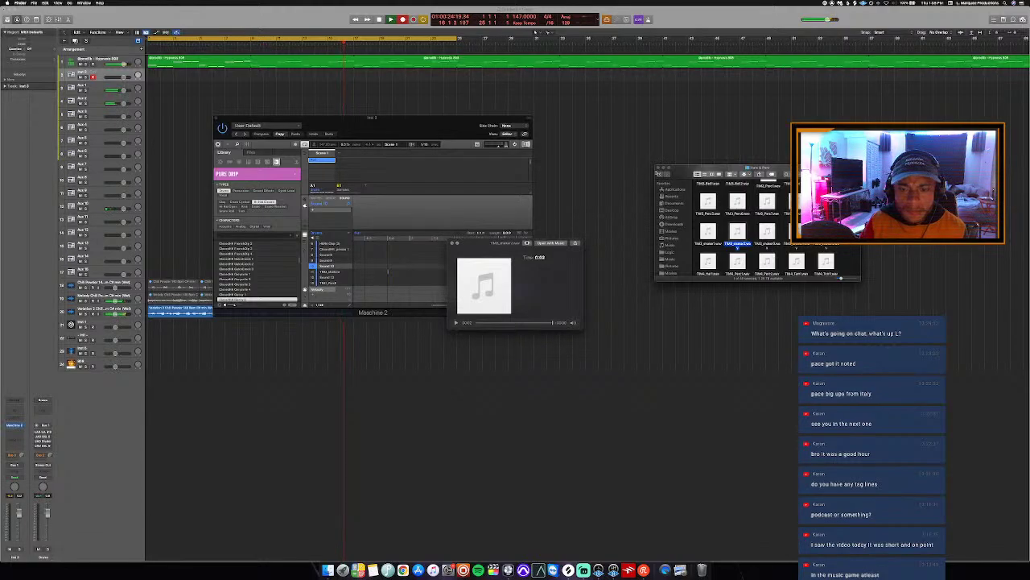
key("super+Up")
key("super+Up")
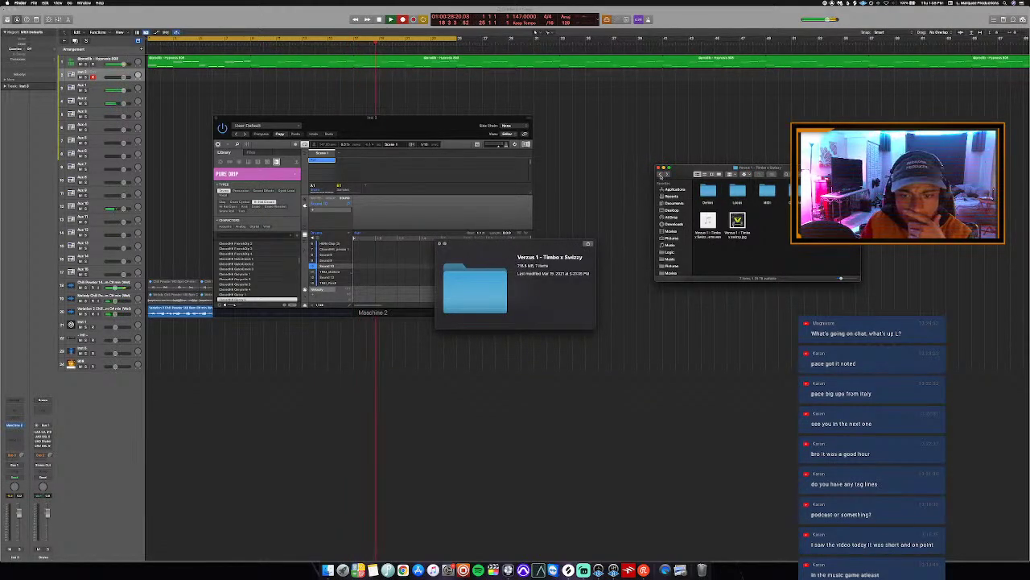
key("super+Up")
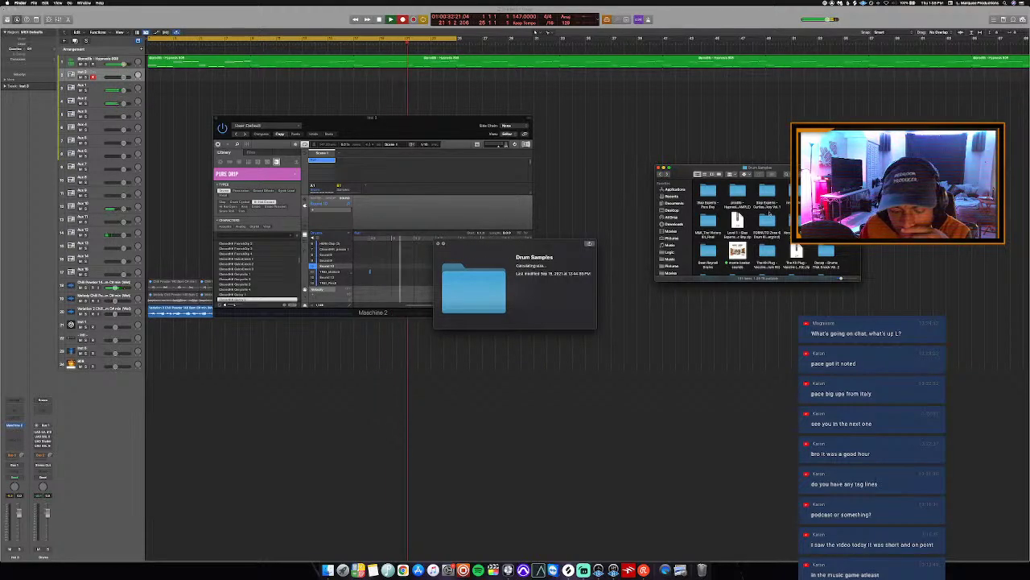
scroll(769, 215, "down", 2)
scroll(770, 214, "down", 2)
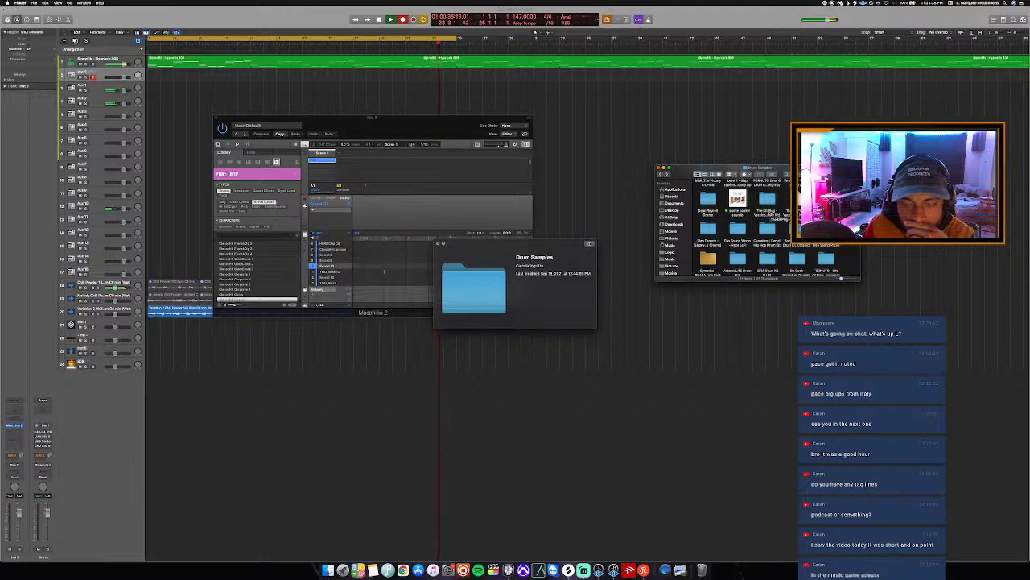
scroll(769, 214, "down", 2)
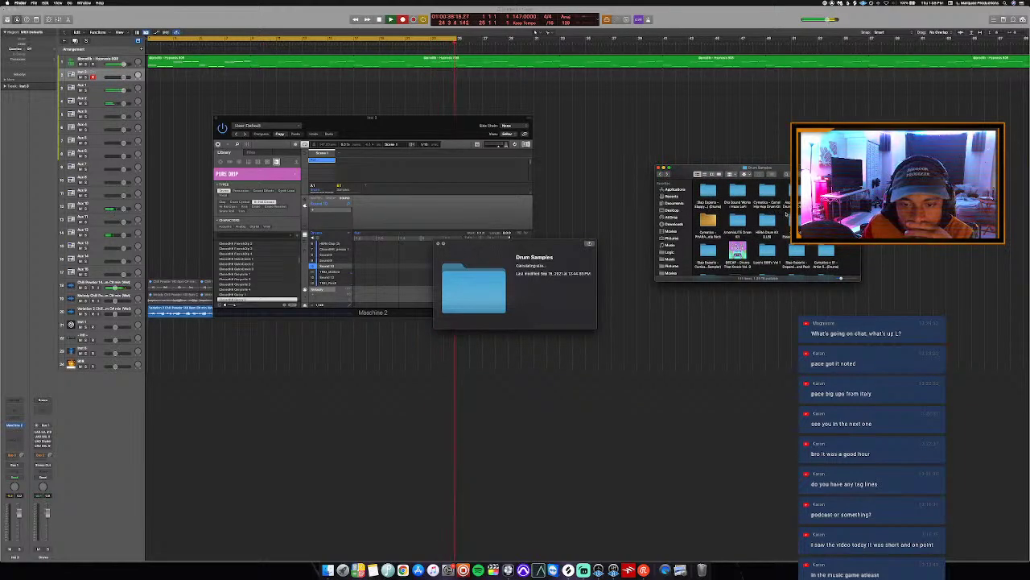
scroll(756, 224, "up", 2)
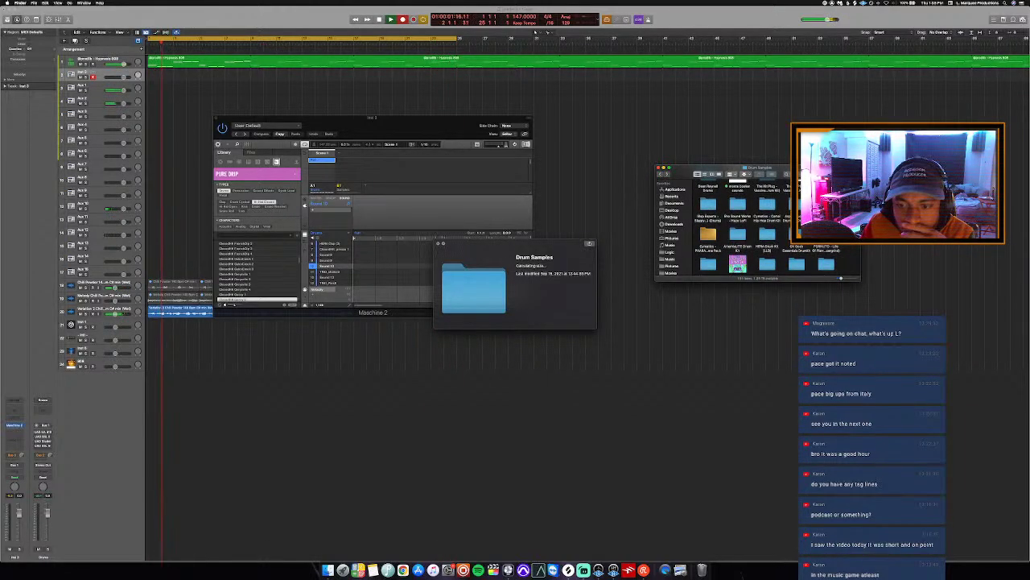
Open the Rimshots folder in the Pharaoh Premium Drum Samples of the Cymatics - PHARAOH Beta Pack.
left_click(708, 233)
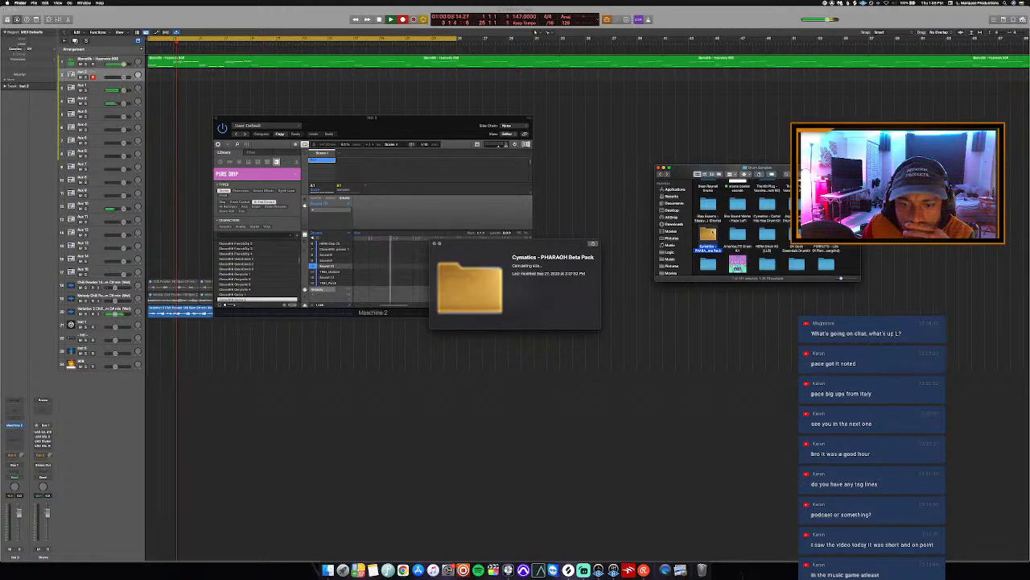
double_click(709, 233)
left_click(708, 193)
double_click(708, 194)
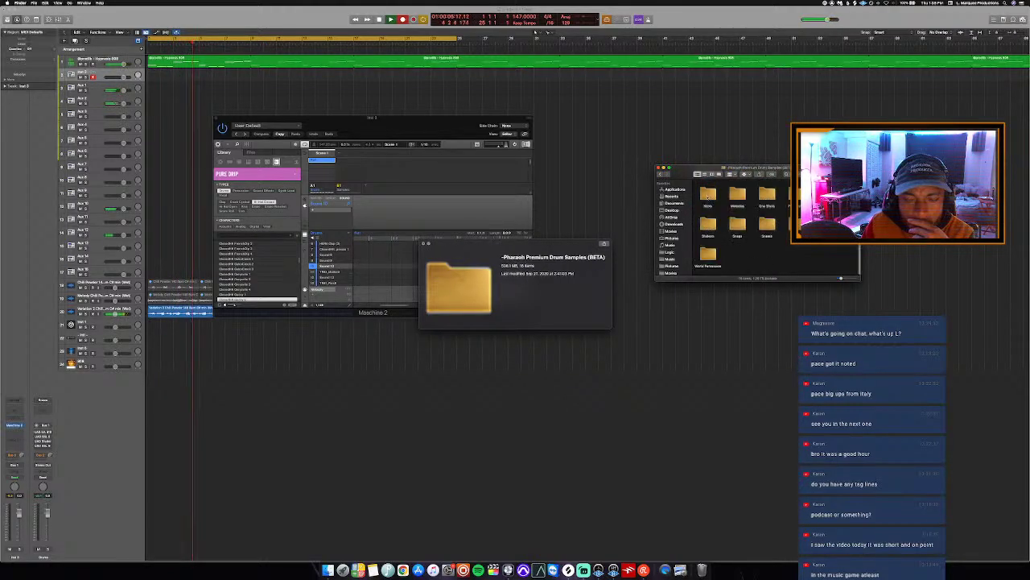
double_click(826, 193)
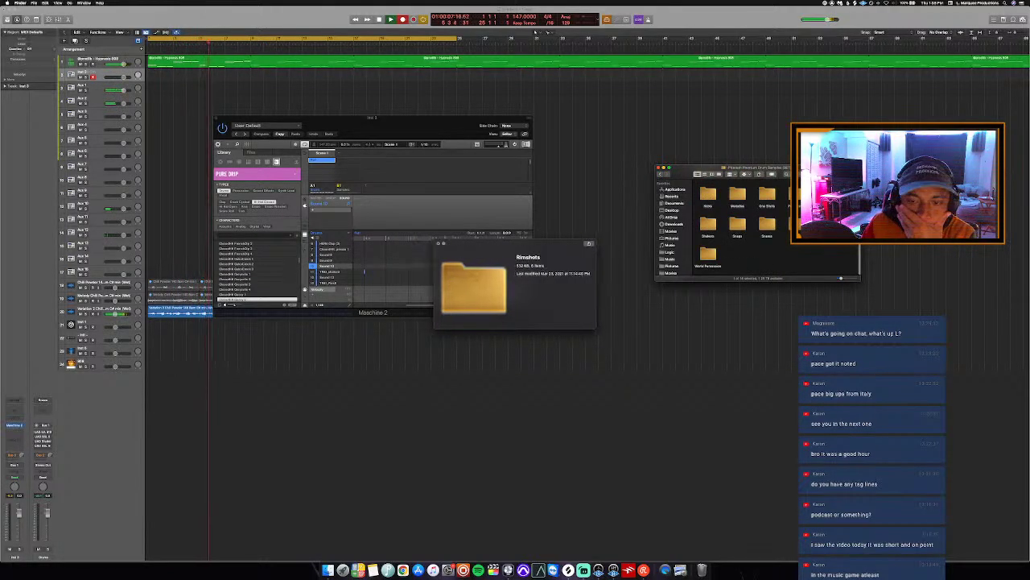
Audition the rimshot samples and load the Cymatics Tight Rimshot onto an empty Maschine 2 sound.
left_click(768, 193)
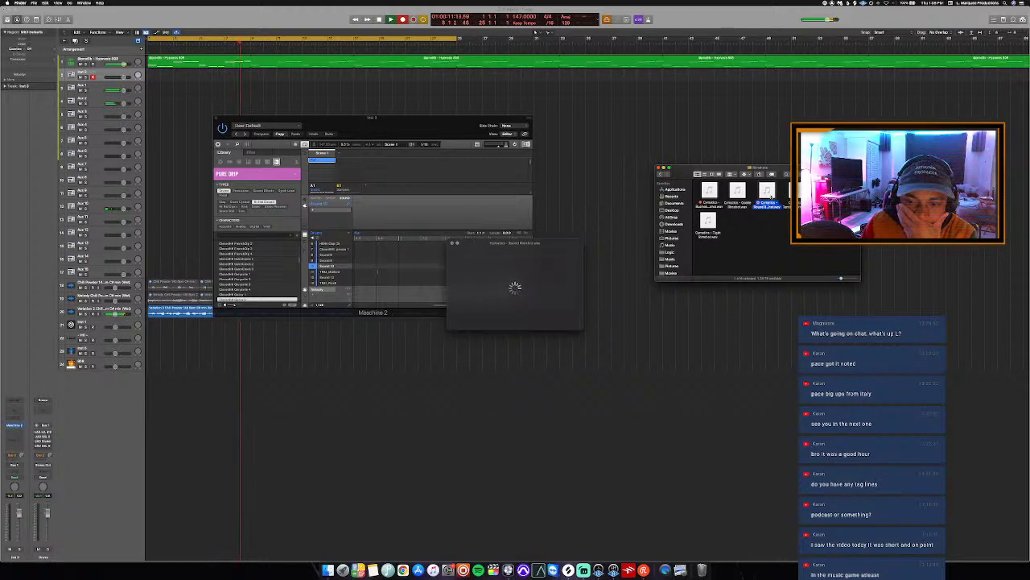
key("Left")
key("Left")
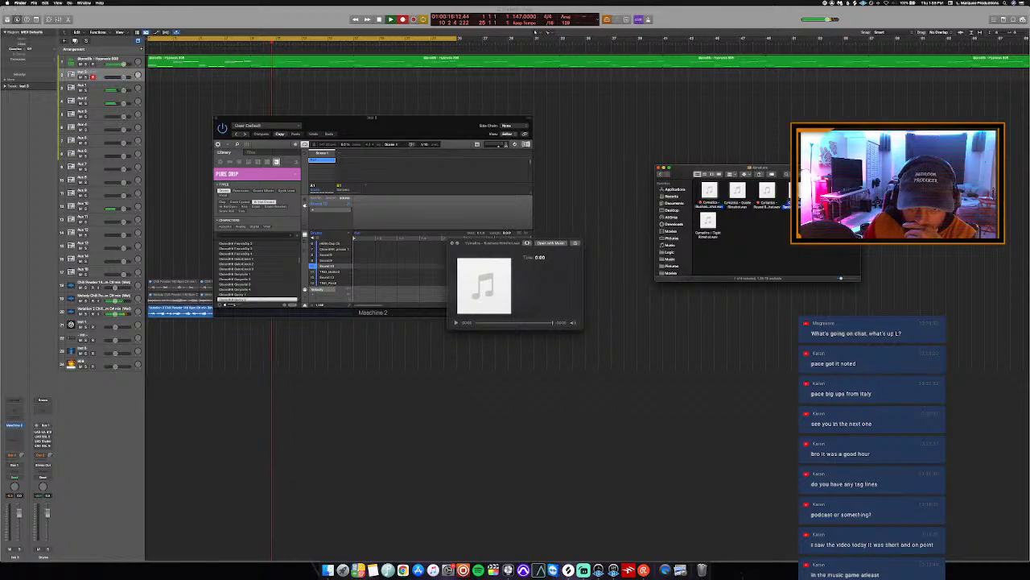
key("Down")
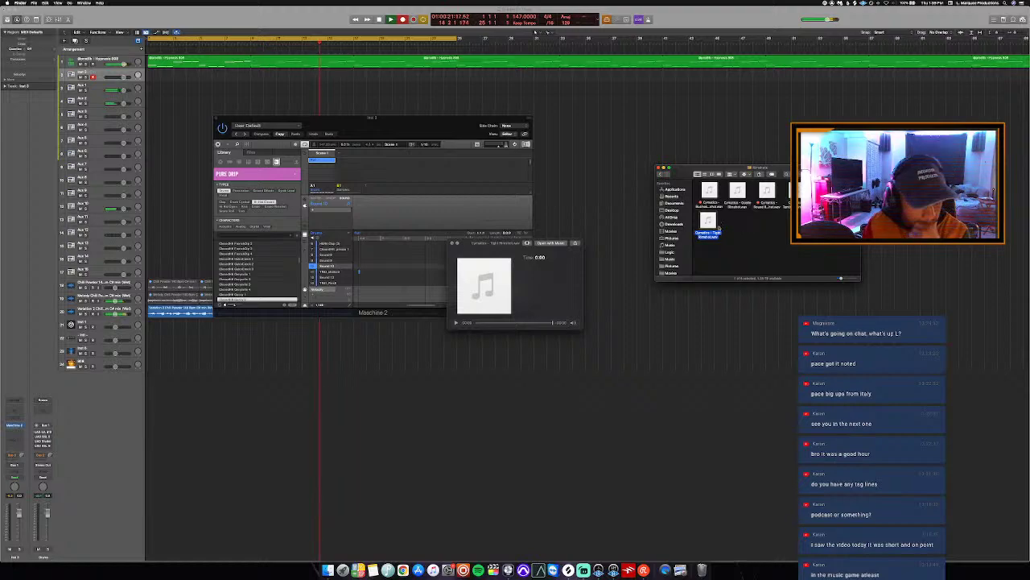
left_click_drag(708, 224, 342, 267)
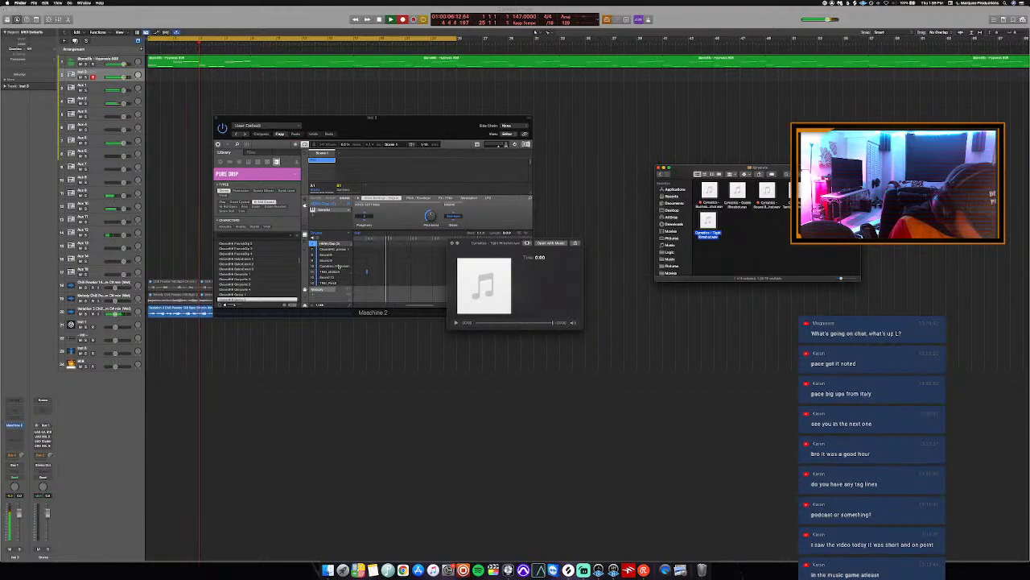
Close the sample preview, record the rimshot hits into the Maschine 2 pattern and end the recording.
key("space")
key("space")
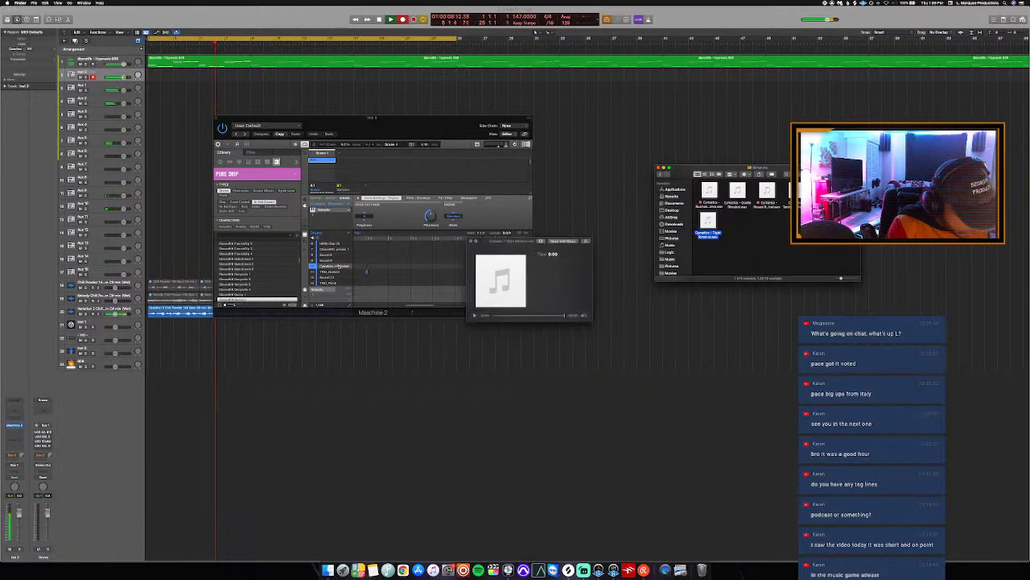
left_click(361, 260)
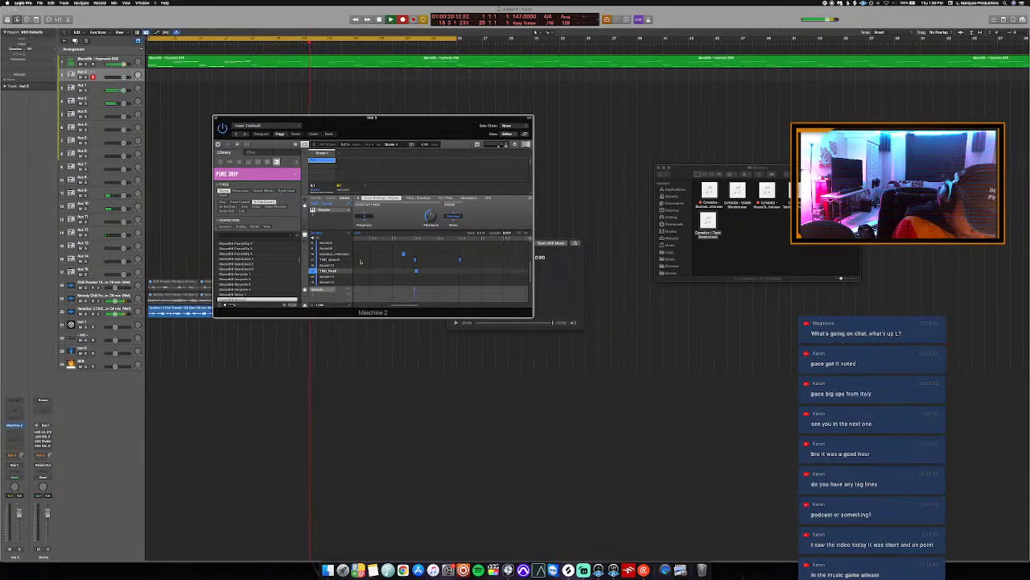
key("Return")
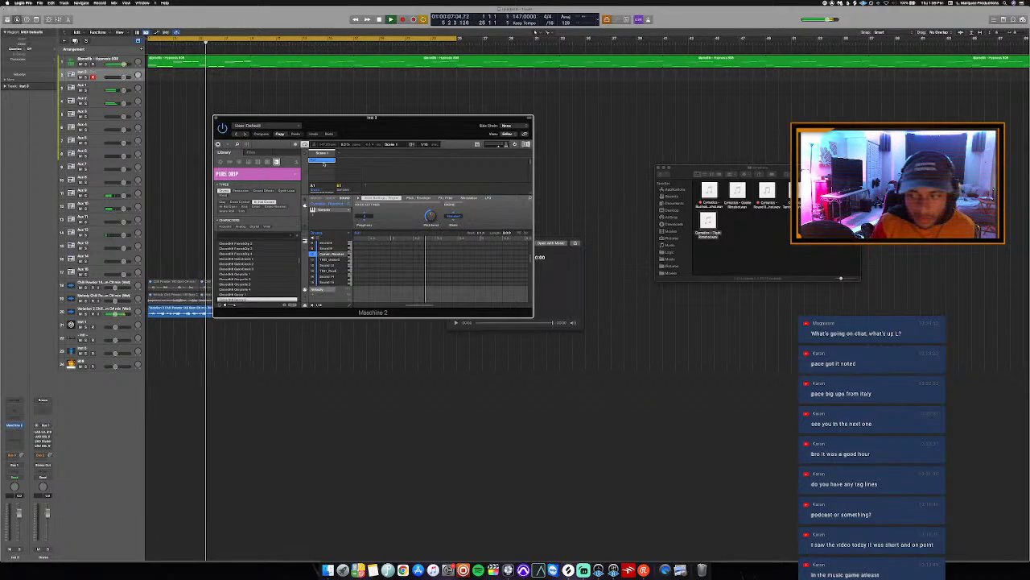
Play the beat back from the start, soloing parts to check the recorded drum pattern.
left_click(162, 43)
key("space")
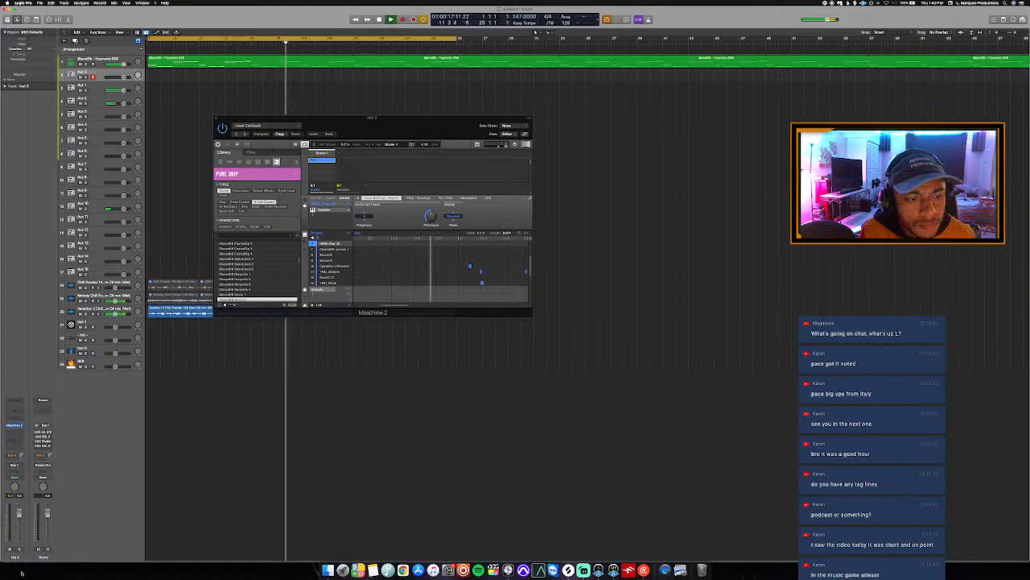
left_click(158, 120)
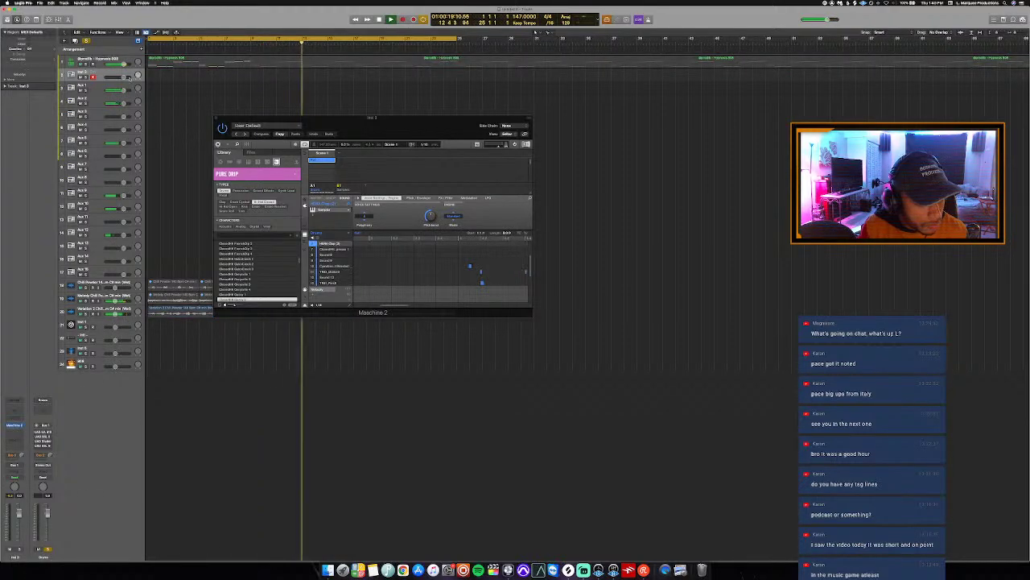
left_click(86, 64)
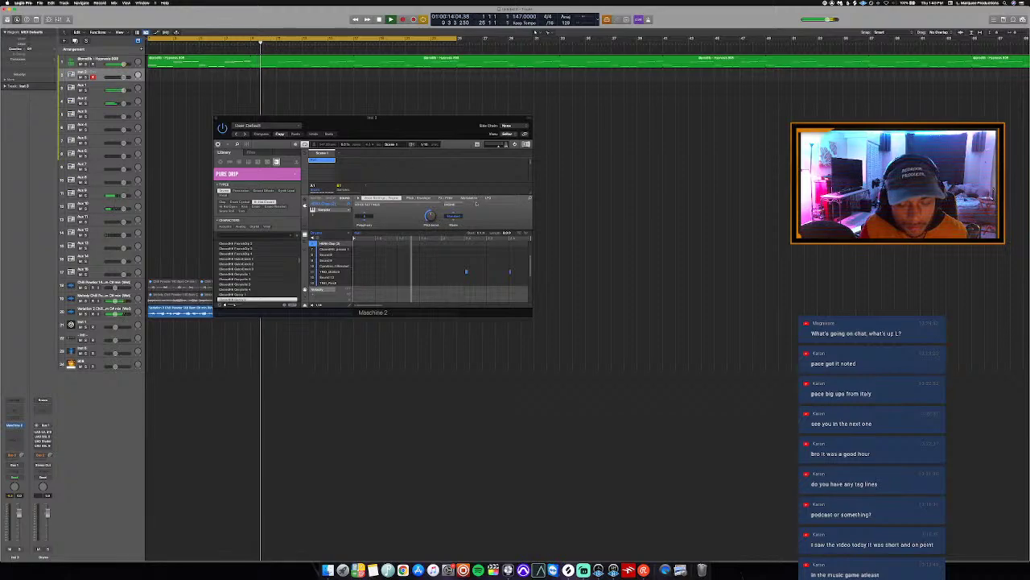
Export the Maschine 2 pattern as MIDI regions onto the Logic Pro tracks and colour those regions red.
left_click(518, 233)
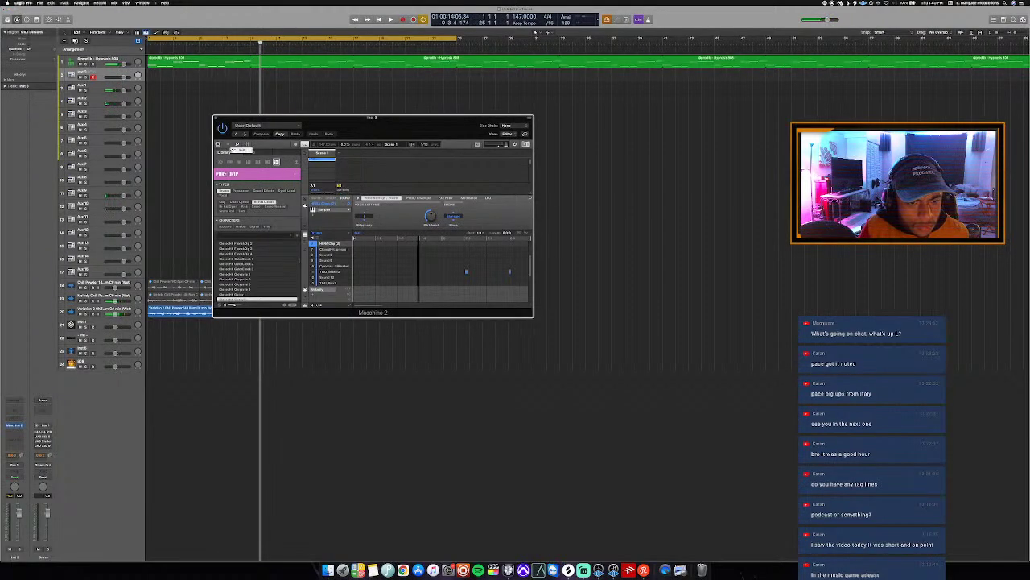
left_click_drag(164, 104, 153, 84)
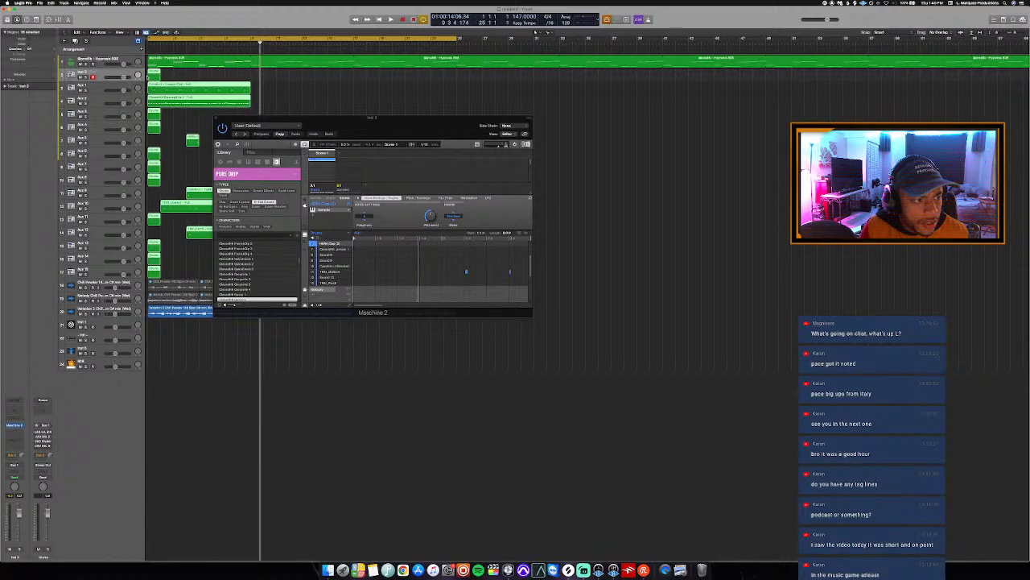
key("alt+c")
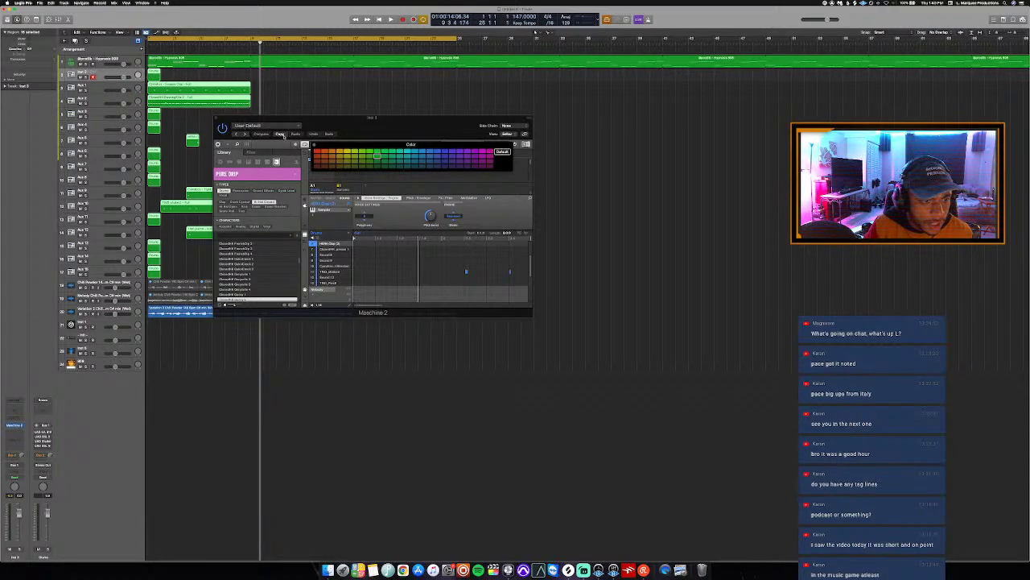
left_click(317, 152)
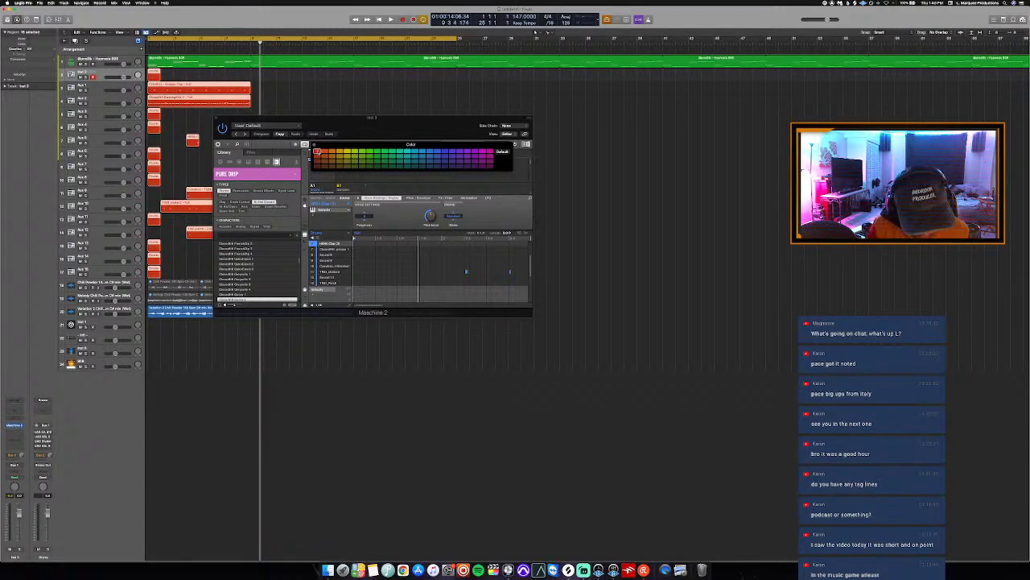
key("alt+c")
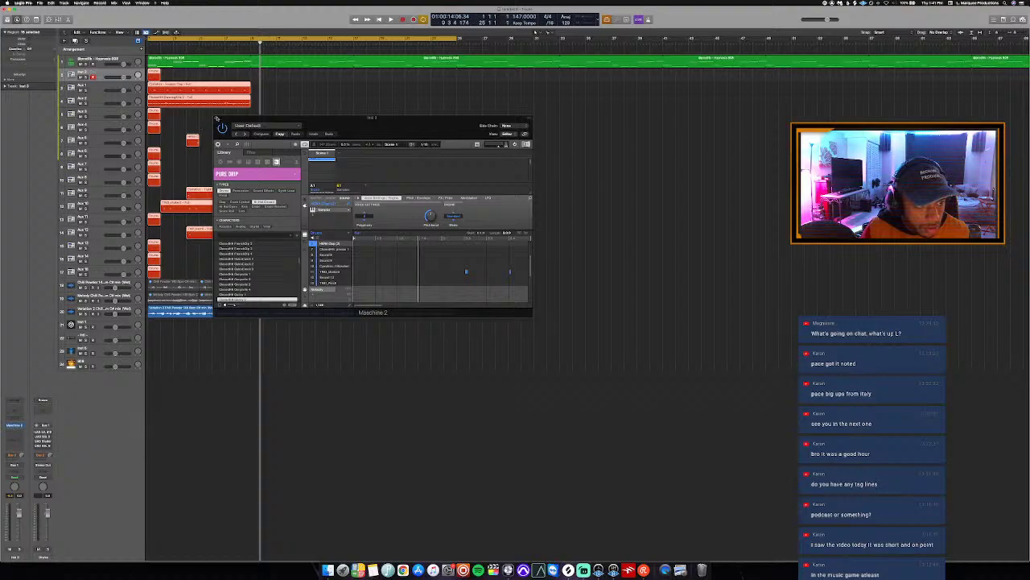
left_click(216, 120)
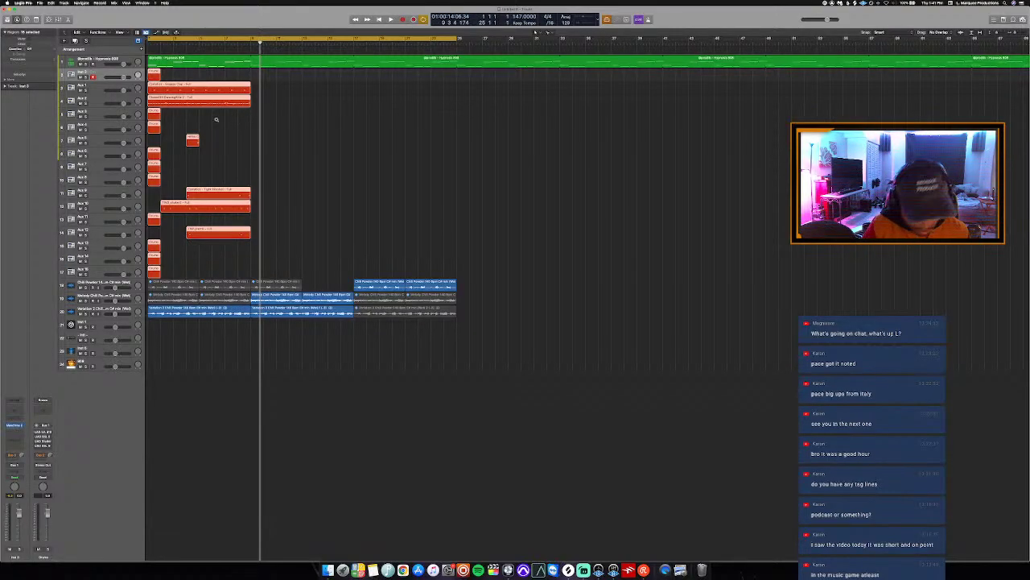
Colour the Hypnosis 808 region orange and close the colour palette.
key("alt+c")
key("Return")
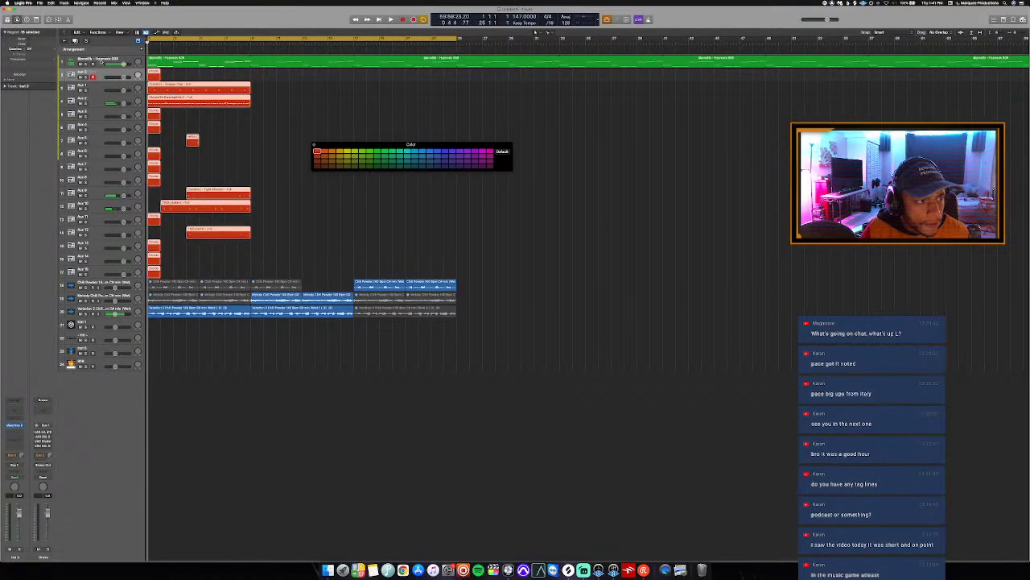
left_click(279, 149)
left_click(332, 153)
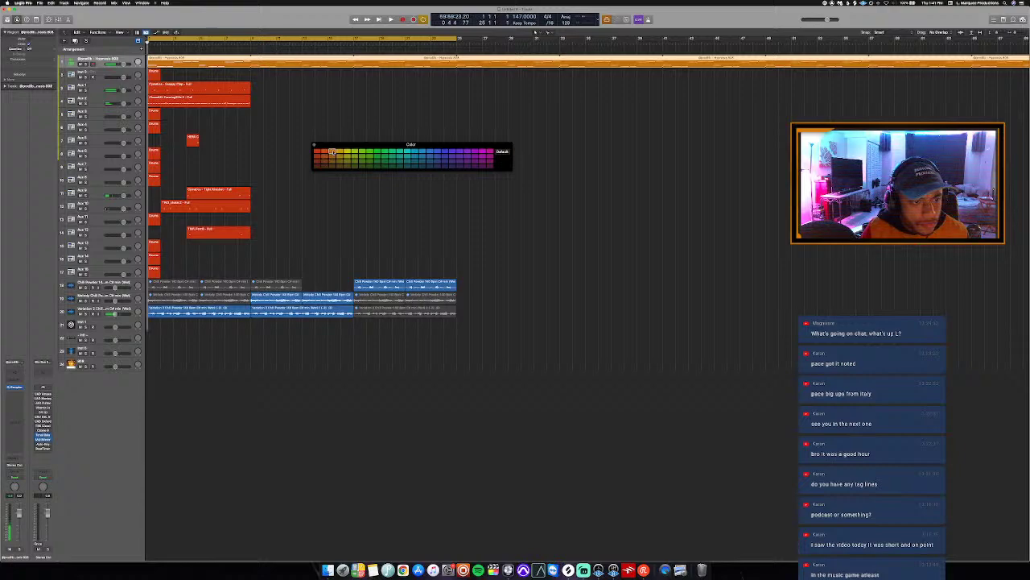
key("x")
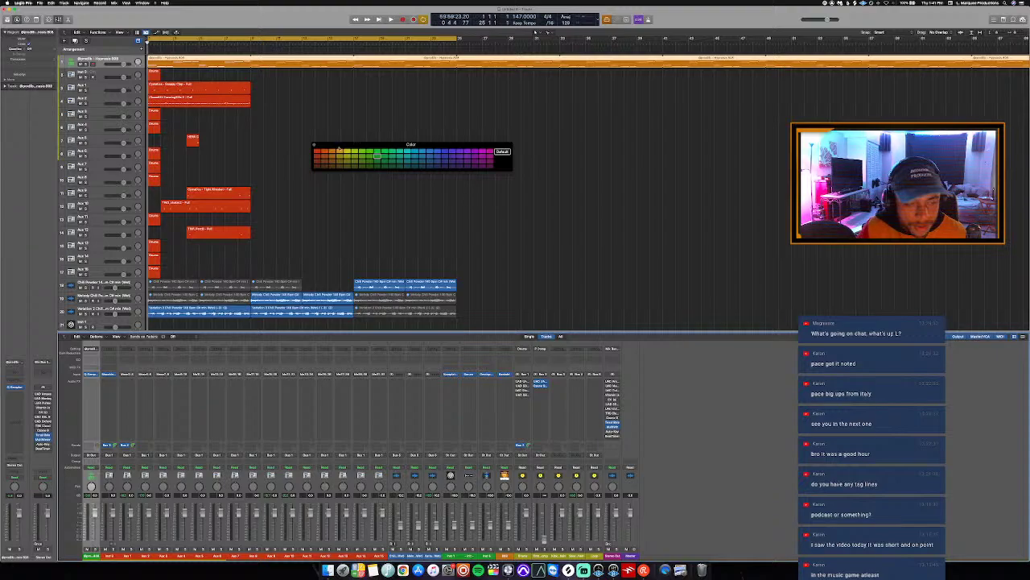
key("x")
key("alt+c")
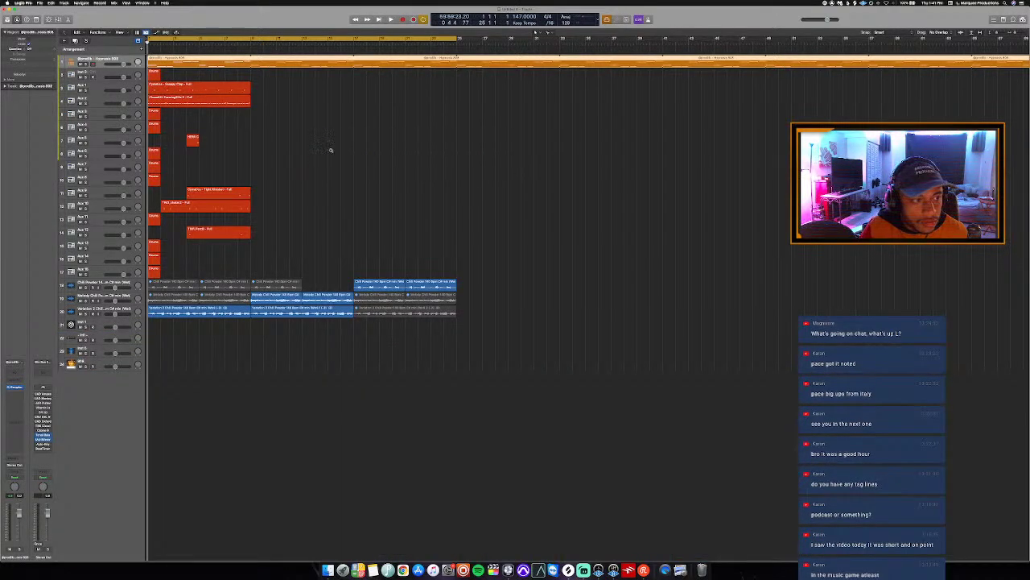
Delete the unneeded one-bar drum regions at the start of the arrangement and return the playhead to bar 1.
left_click(156, 76)
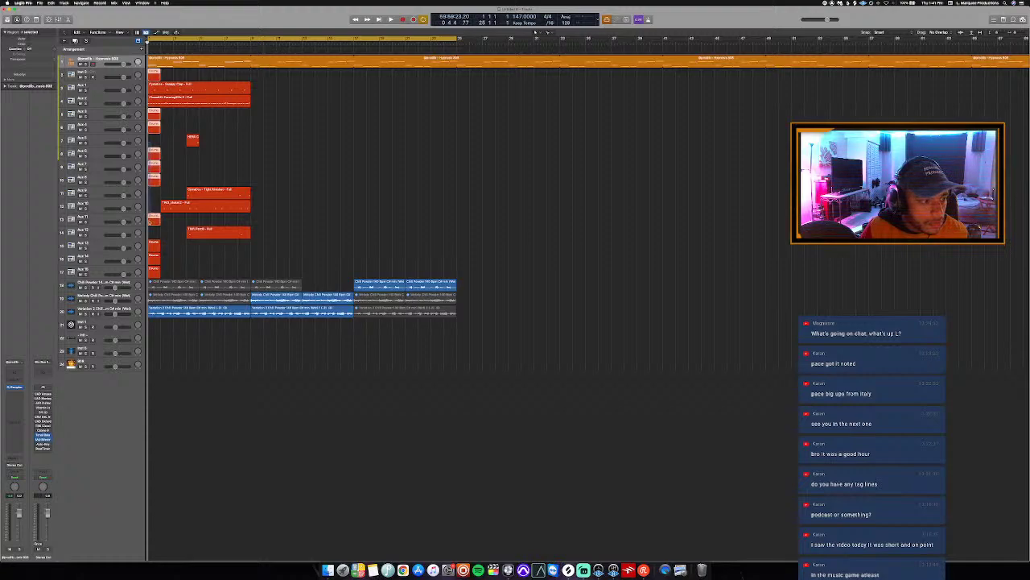
key("Delete")
key("Return")
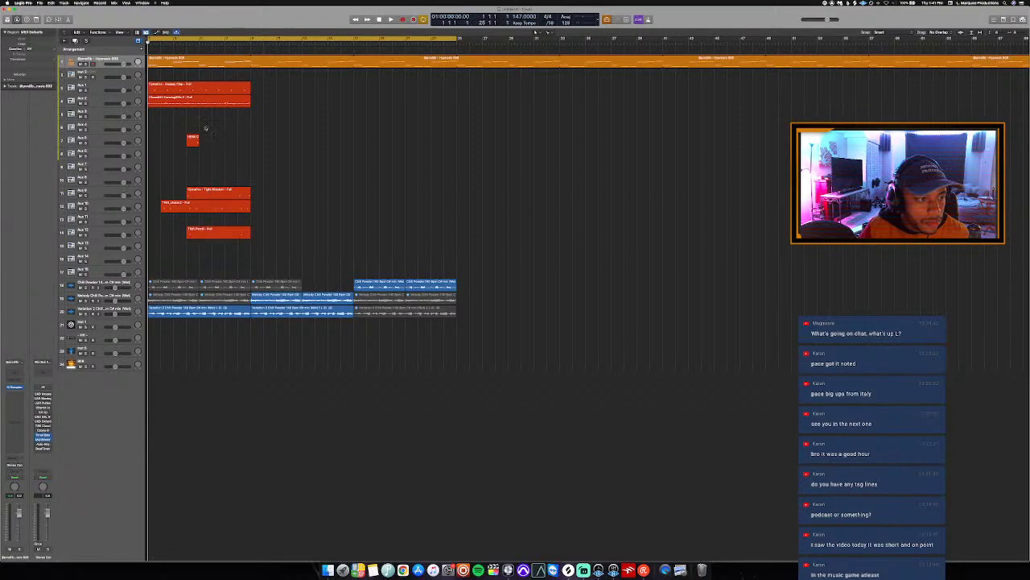
Extend the clap, rimshot, shaker and percussion regions so each one fills the first eight bars.
left_click_drag(198, 144, 251, 161)
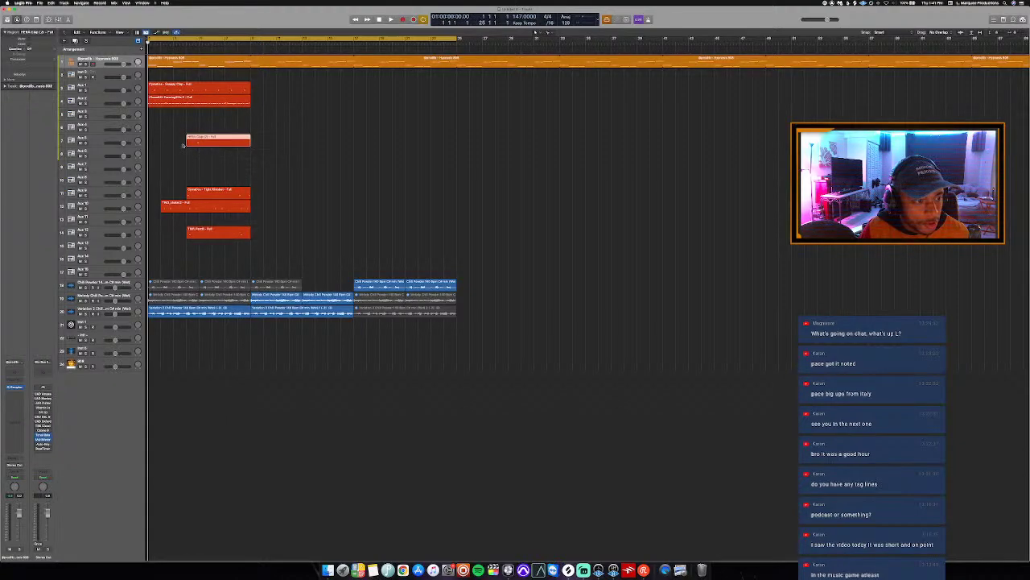
left_click_drag(186, 143, 148, 150)
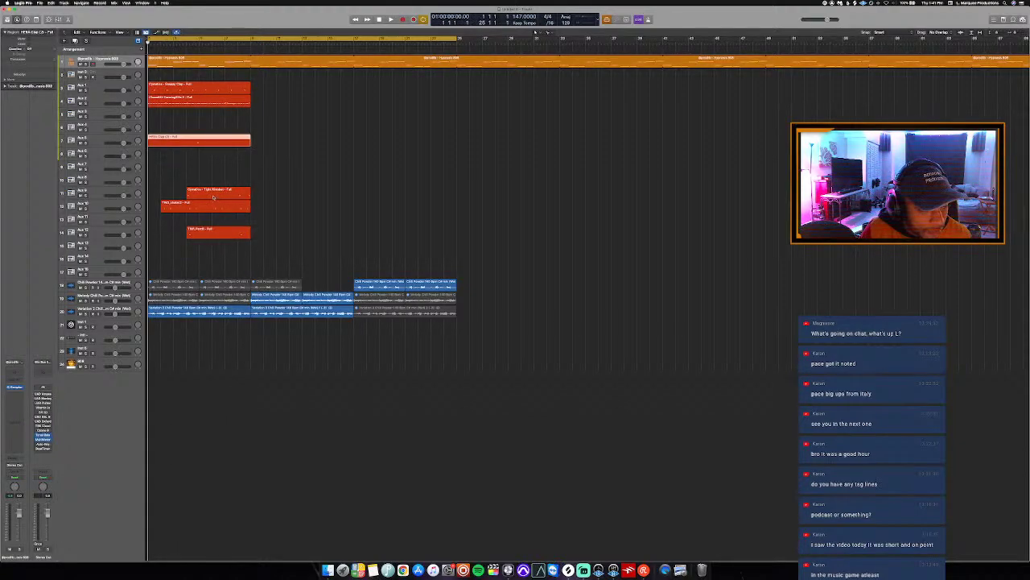
left_click_drag(186, 194, 144, 201)
left_click(172, 208)
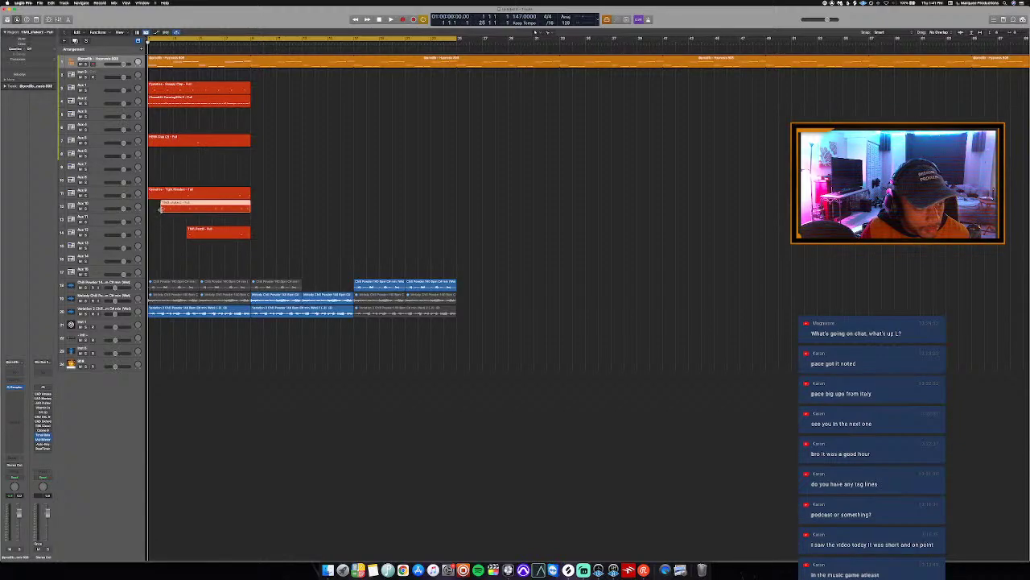
left_click_drag(187, 234, 148, 235)
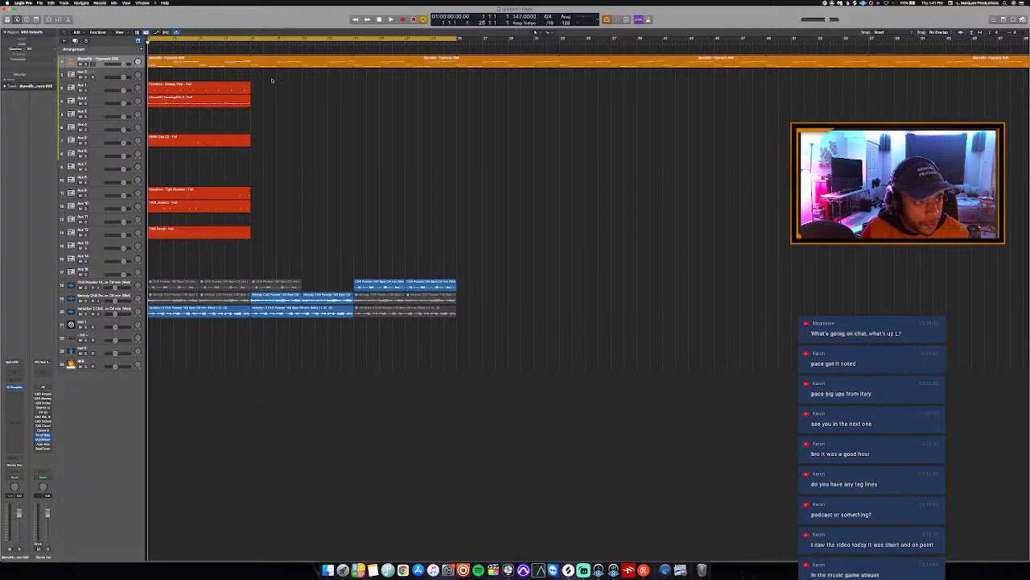
Turn off looping on the Hypnosis 808 region and repeat the 808 and all drum regions back to back along the timeline.
left_click(218, 66)
key("l")
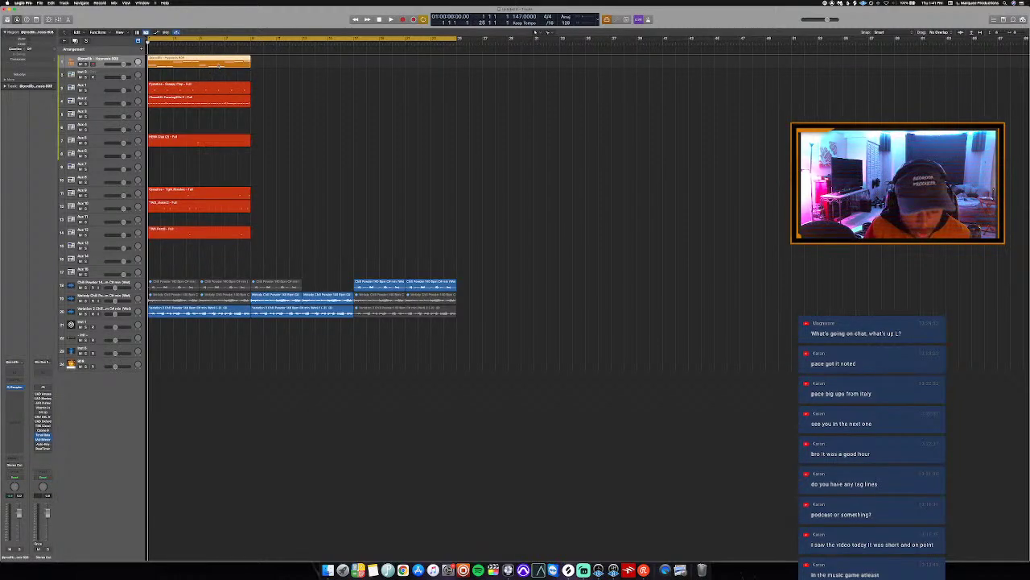
left_click_drag(236, 256, 168, 50)
key("super+r")
key("super+r")
key("super+r")
key("super+r")
key("super+r")
key("super+r")
key("super+r")
key("super+r")
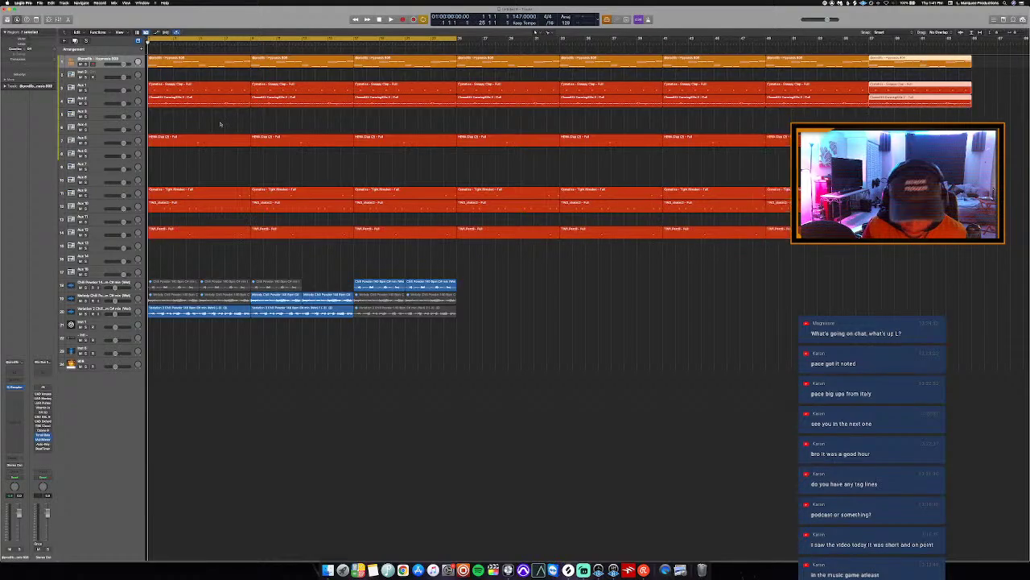
Mute the 808 and drum regions in the first eight bars, play back the muted section briefly and clear the selection.
left_click_drag(223, 251, 218, 66)
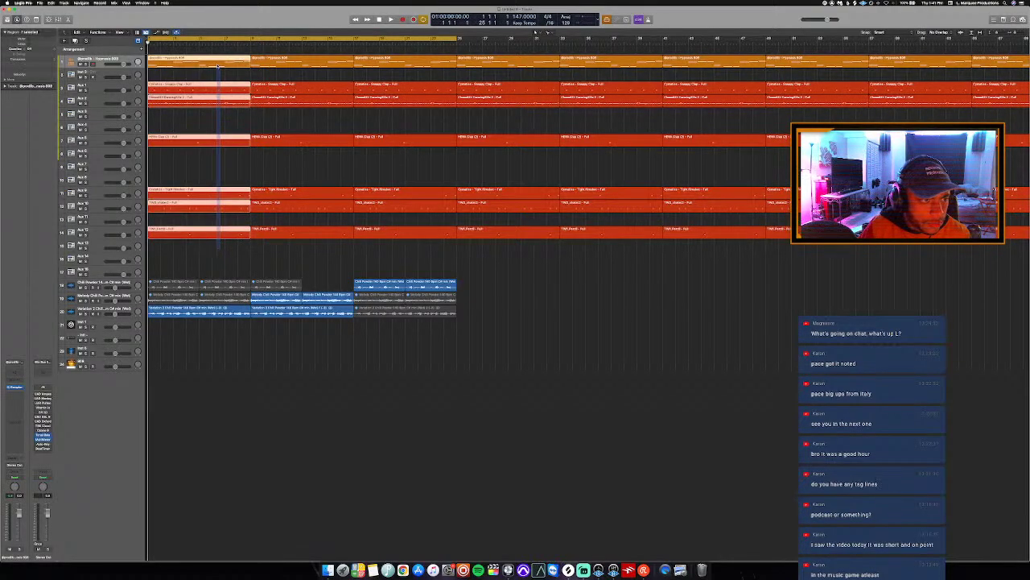
key("ctrl+m")
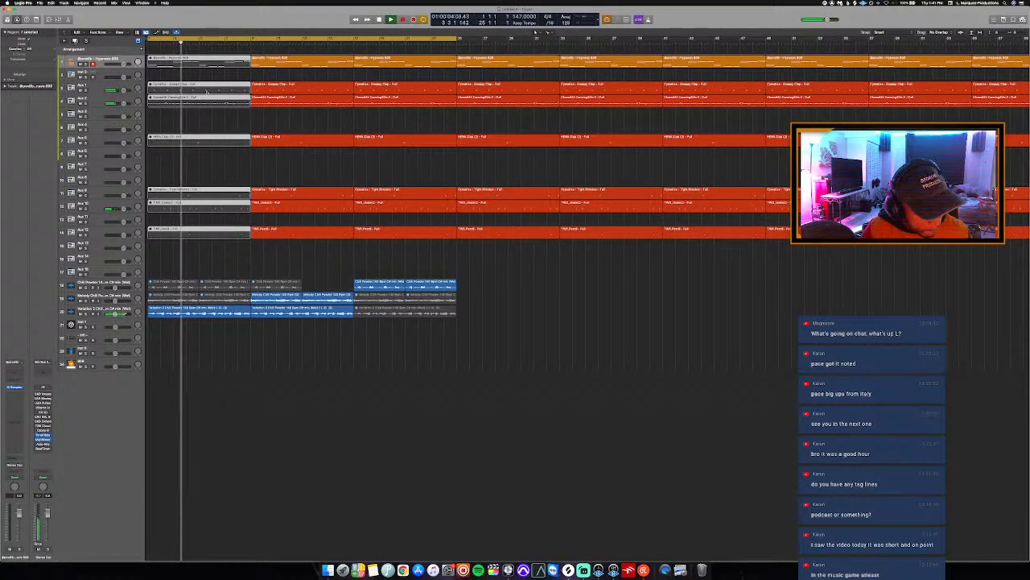
key("space")
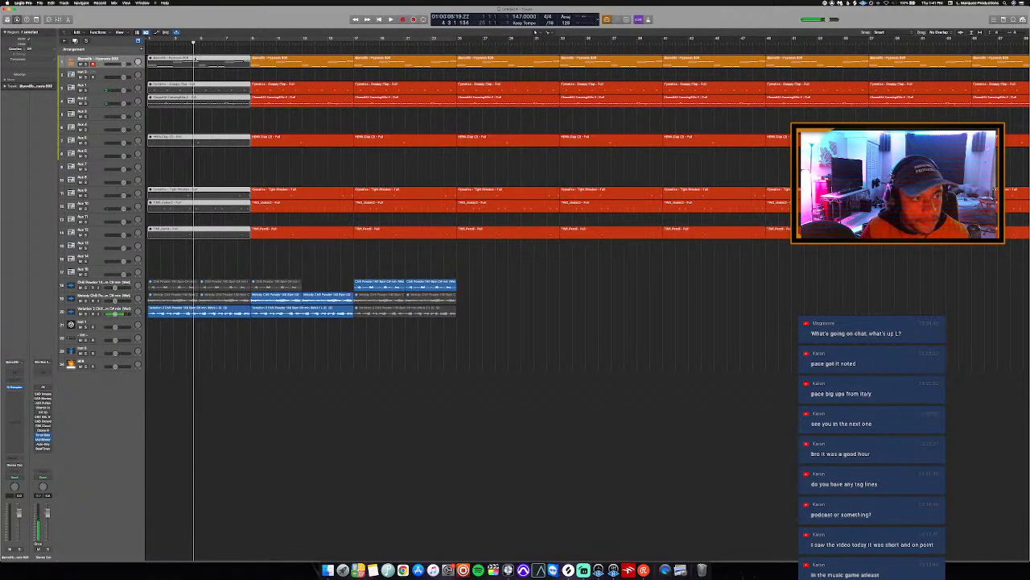
left_click(201, 125)
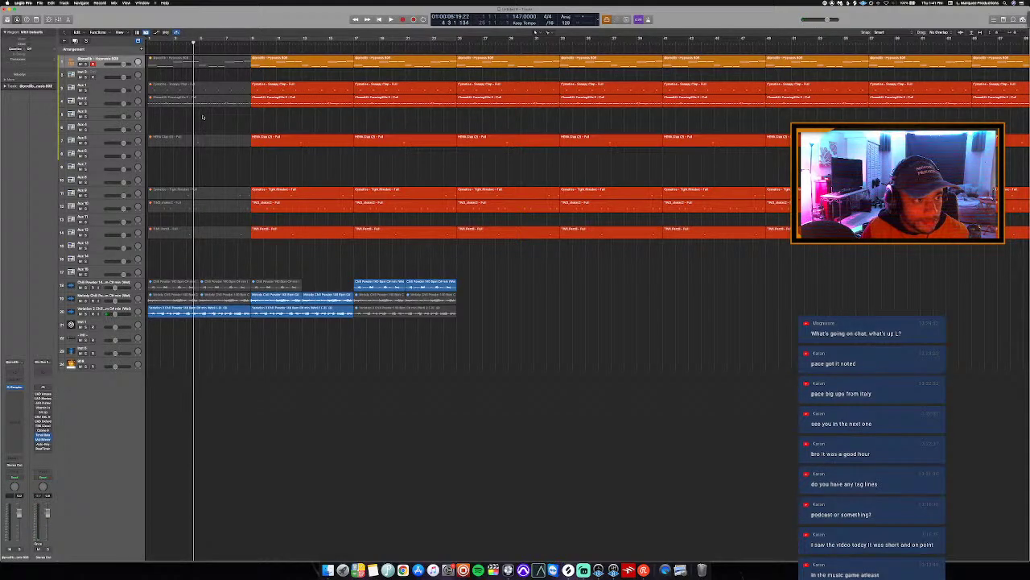
Play the arrangement, add eight-bar Intro and Chorus arrangement markers and rename the chorus marker "Chorus 1".
key("space")
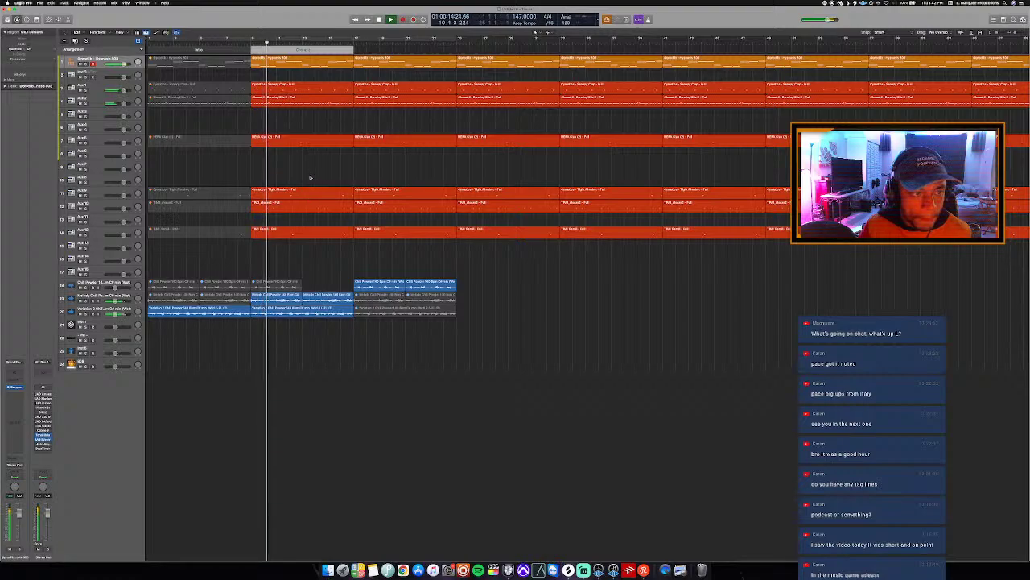
left_click(305, 50)
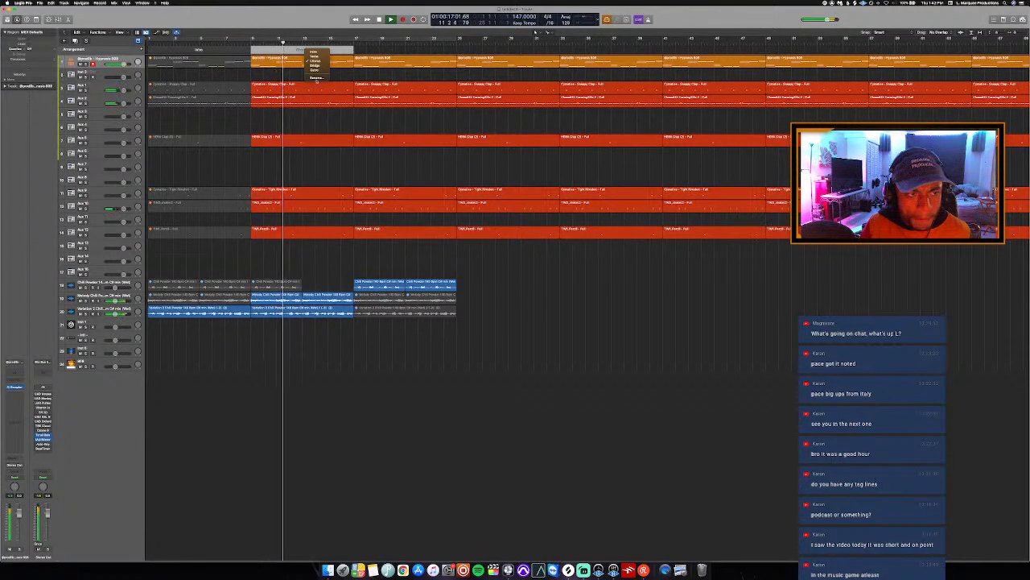
left_click(316, 78)
key("Right")
type("1")
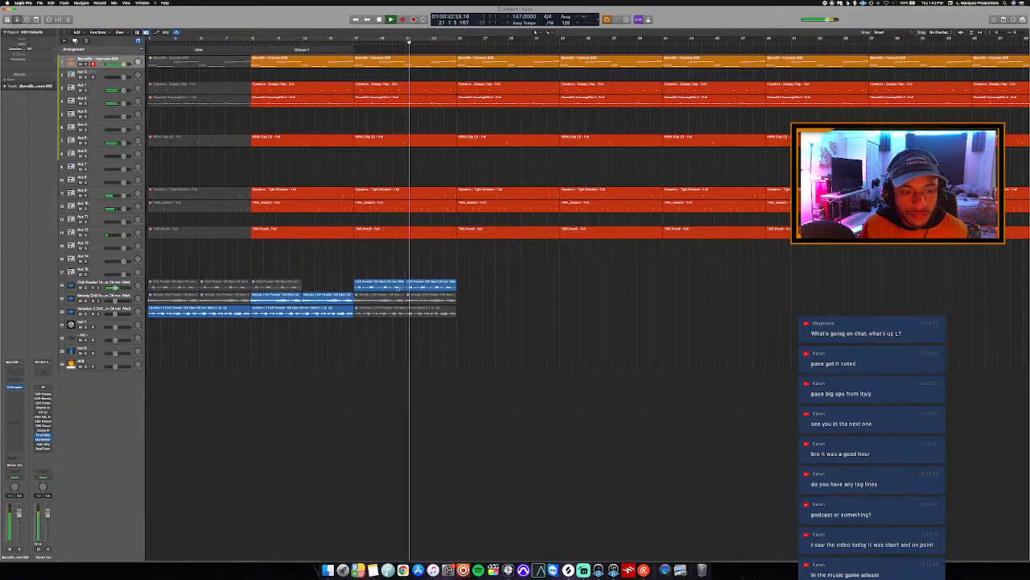
Repeat the two active Chill Powder loops over bars 25 to 32 and add two Verse arrangement markers after Chorus 1.
key("super+r")
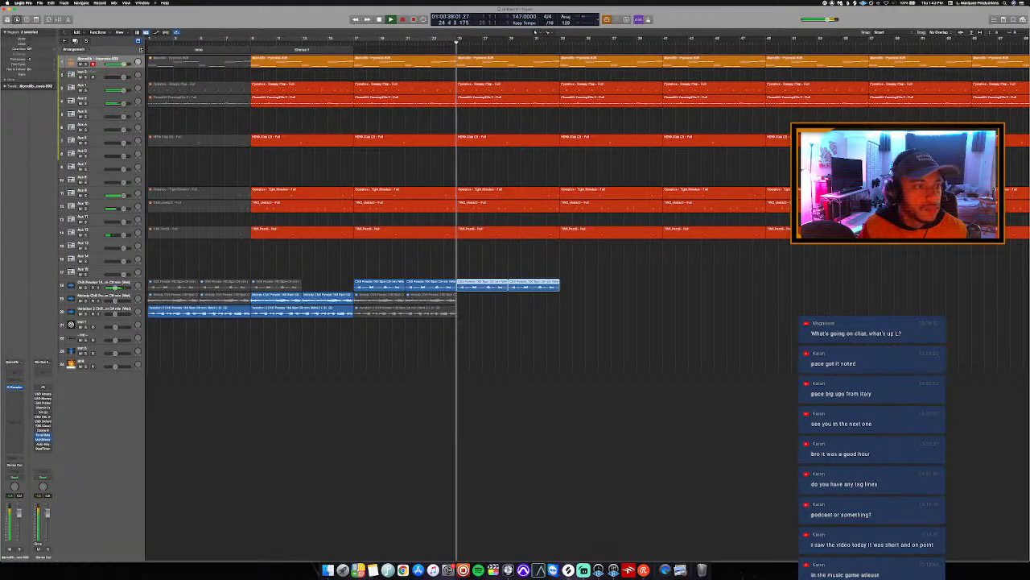
left_click(141, 50)
left_click(141, 49)
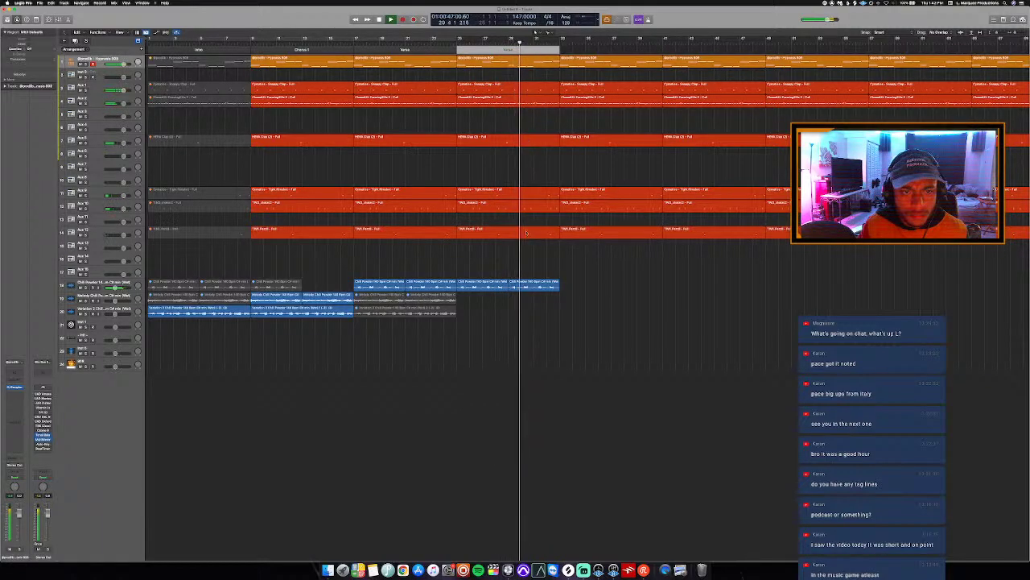
Repeat the pair of Chill Powder loops over bars 33 to 40 and lengthen both Verse markers to 16 bars each.
left_click(524, 296, "shift")
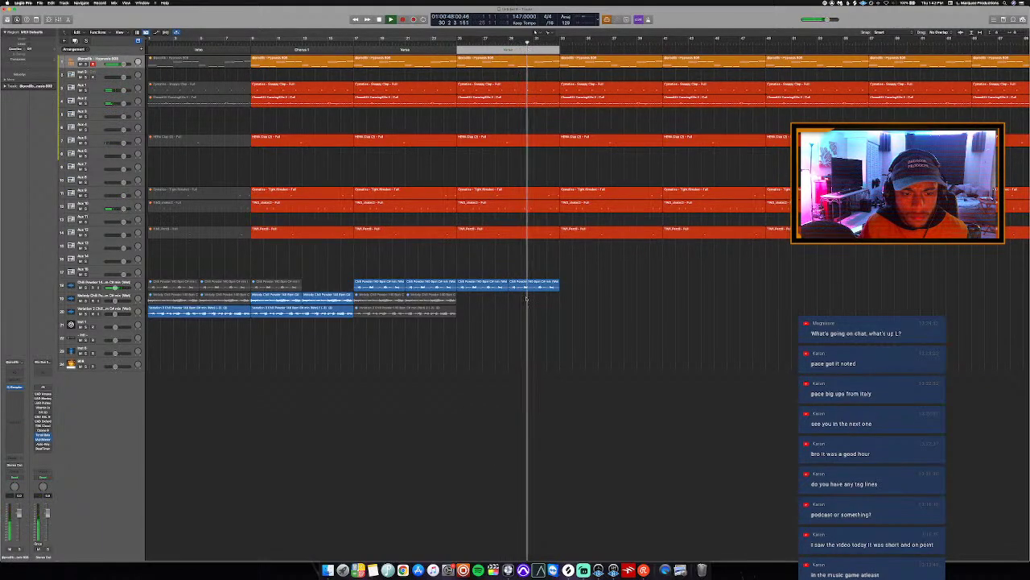
left_click(492, 284, "shift")
left_click_drag(539, 316, 496, 278)
key("super+r")
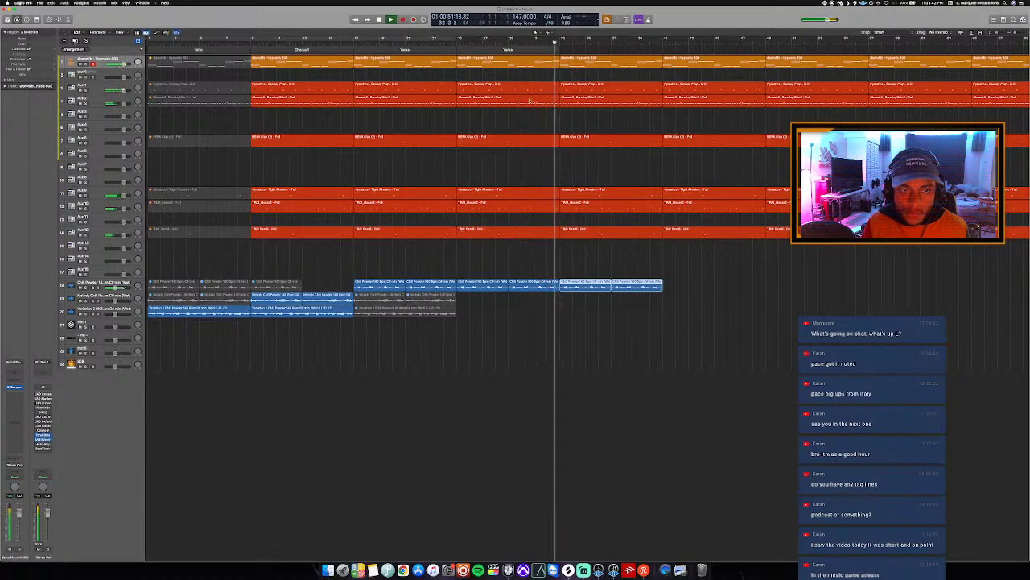
left_click_drag(456, 49, 766, 81)
mouse_move(456, 51)
left_mouse_down()
mouse_move(569, 61)
mouse_move(560, 61)
left_mouse_up()
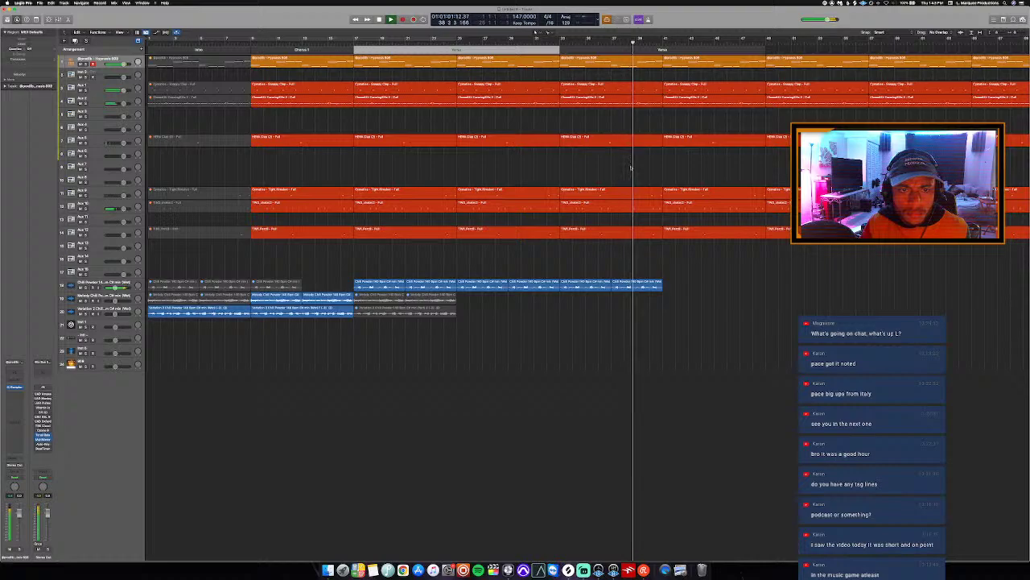
Repeat the last Chill Powder loop at bar 41, mute the Hypnosis 808 region over bars 41 to 48 and replay from bar 31.
left_click(631, 282)
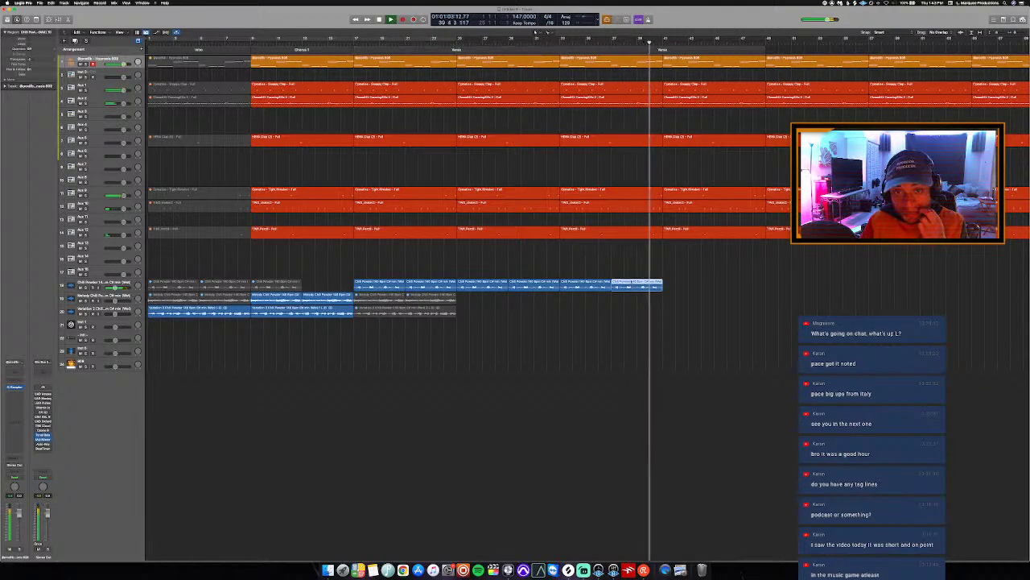
key("super+r")
key("space")
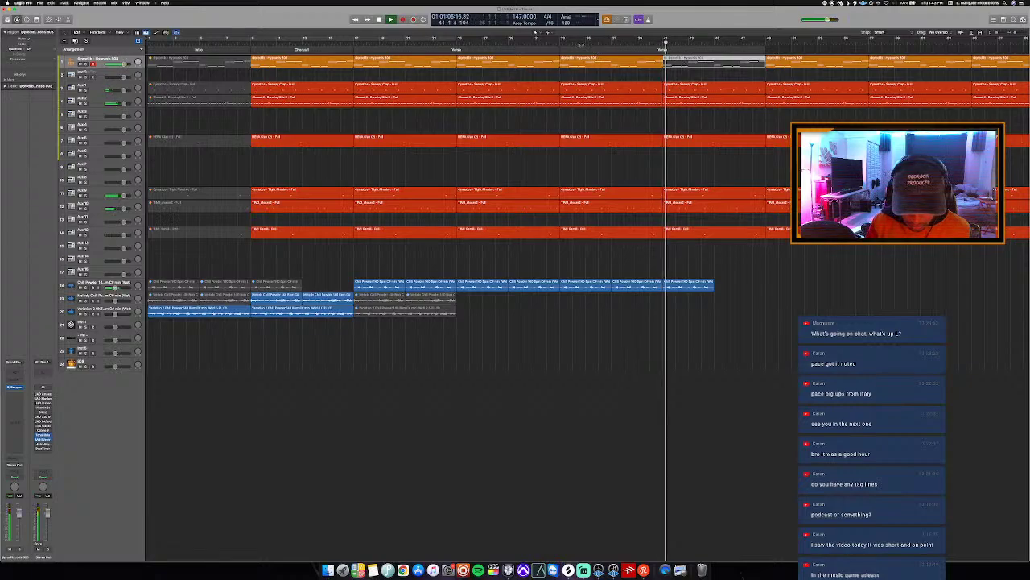
left_click(541, 42)
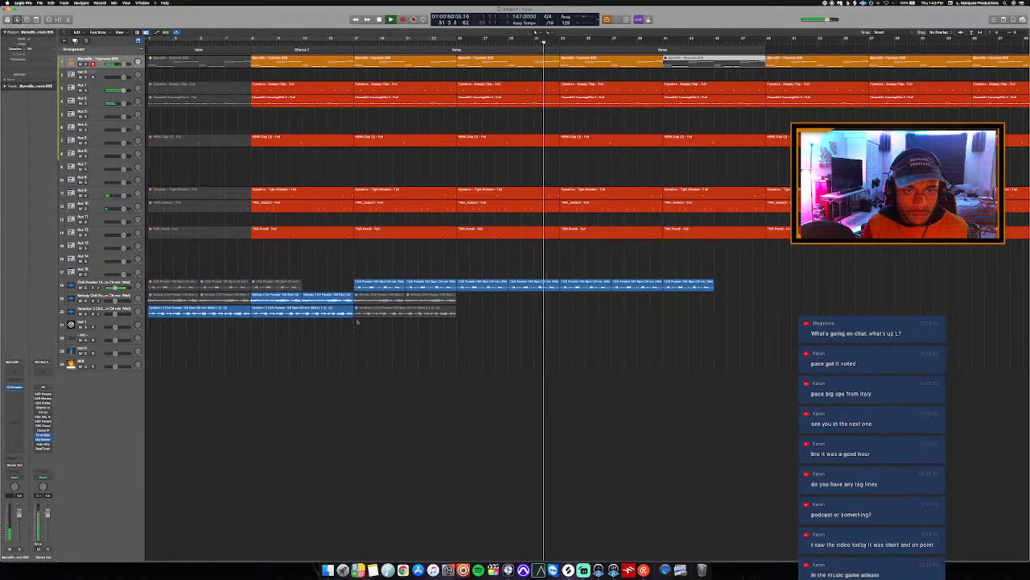
Copy the Chill Powder melody loop from the end of Chorus 1 to bar 25 and play from about bar 16.
left_click(329, 298)
left_click_drag(330, 298, 481, 301)
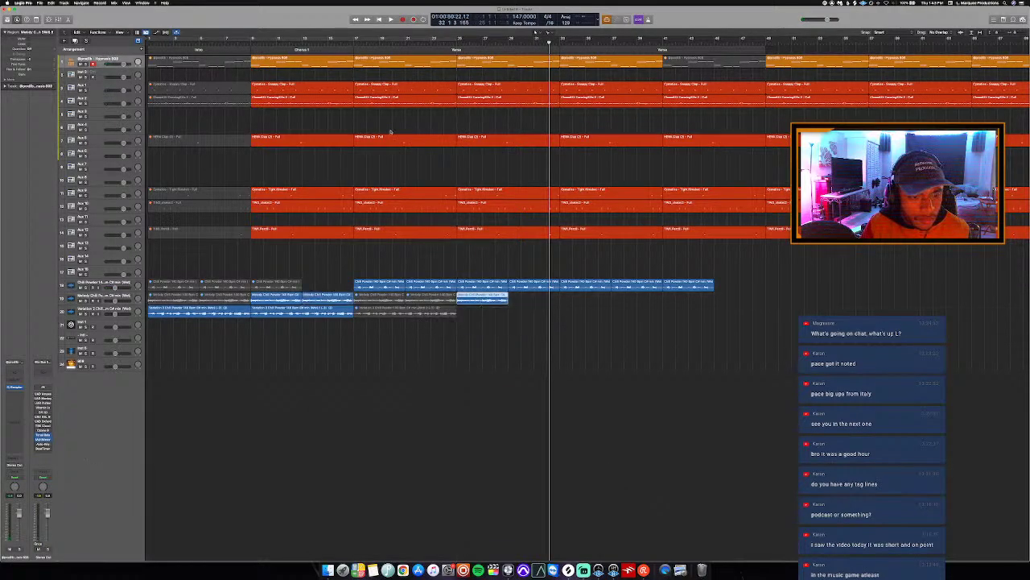
left_click(341, 40)
Colour the Intro marker yellow, the Chorus 1 marker blue-violet and the first Verse marker red.
key("alt+c")
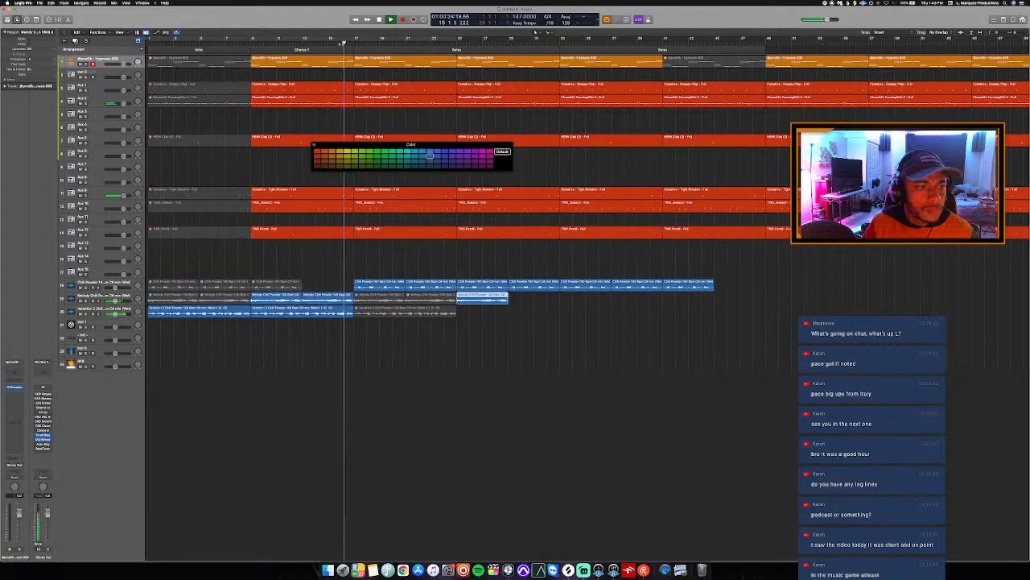
left_click(240, 50)
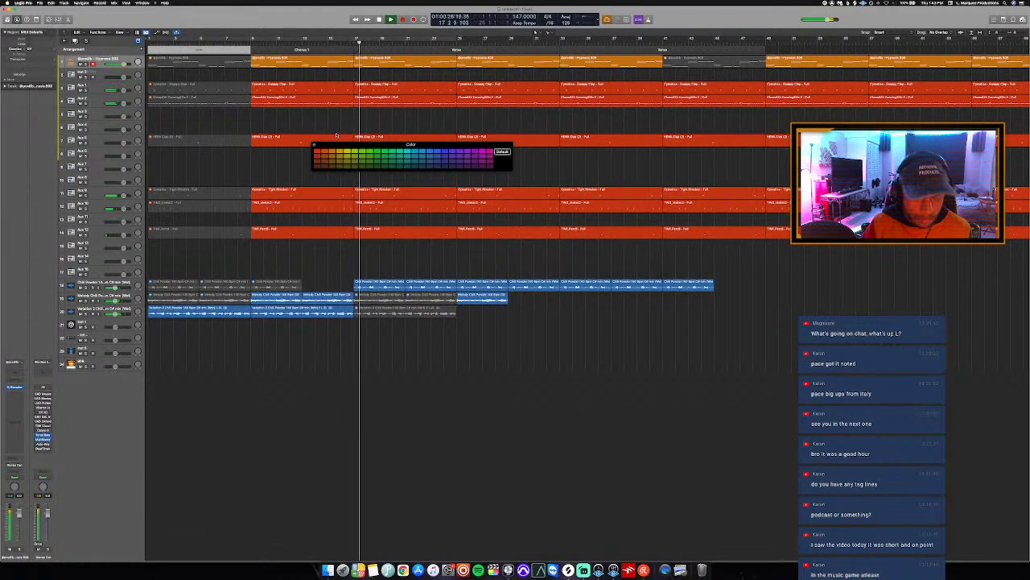
left_click(347, 151)
left_click(302, 50)
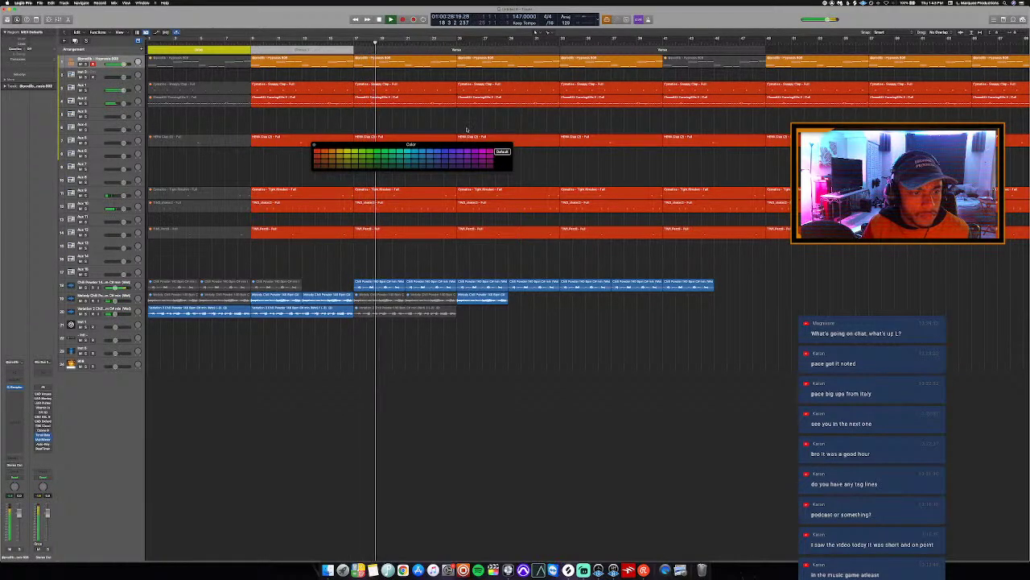
left_click(452, 151)
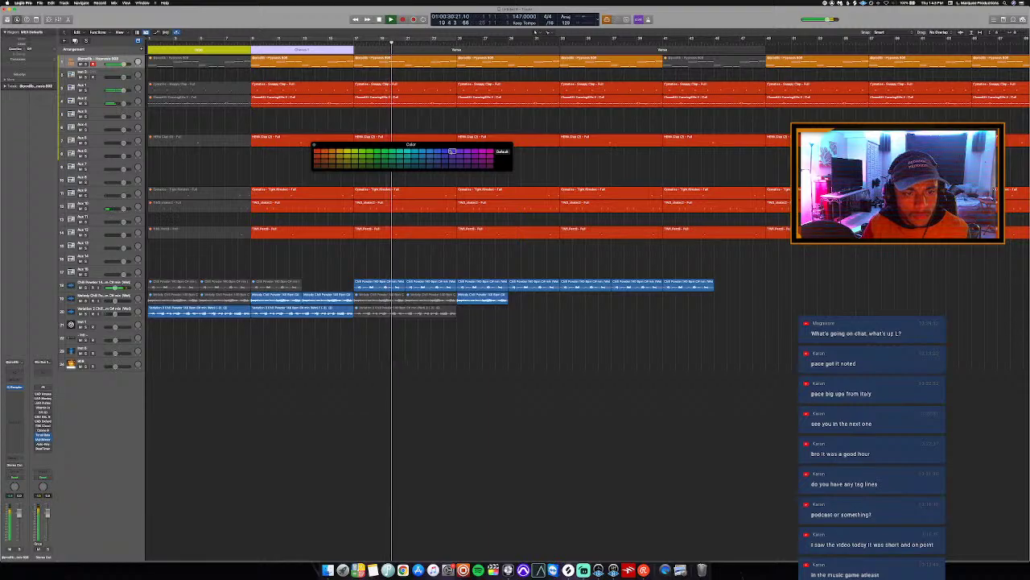
left_click(456, 50)
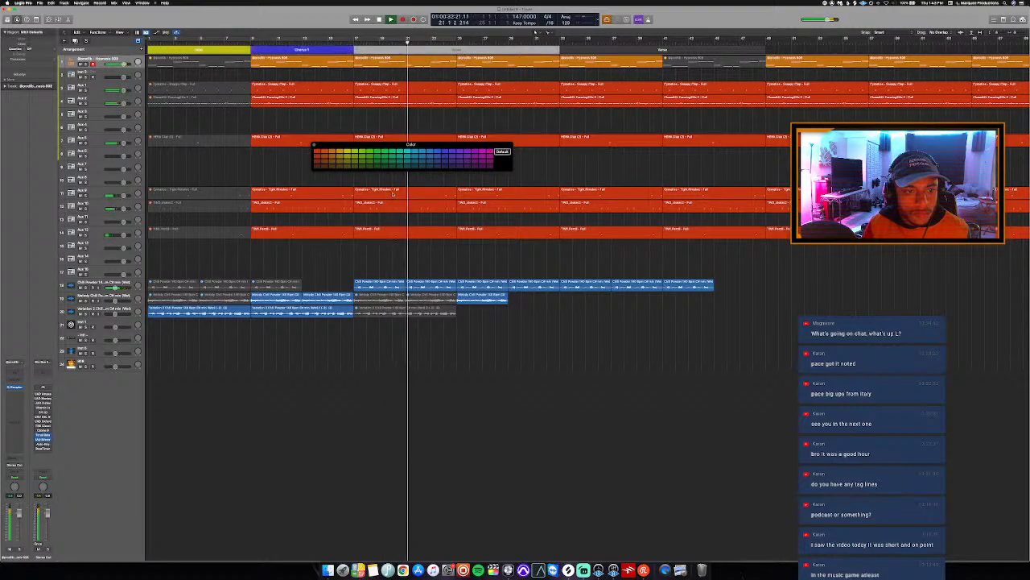
left_click(318, 153)
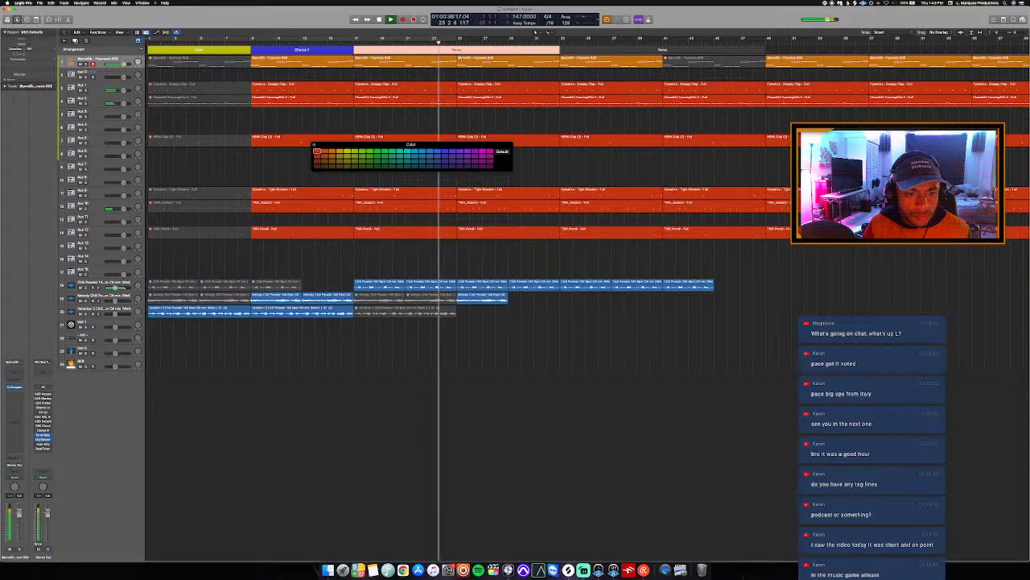
Rename the first Verse arrangement marker "Verse 1 A".
left_click(460, 51)
left_click(468, 76)
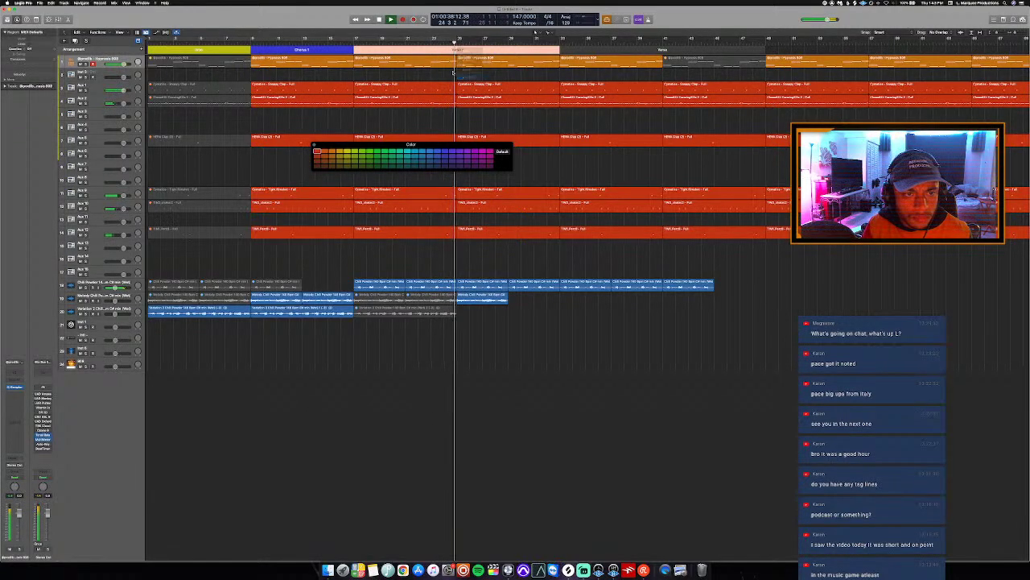
type("1 A")
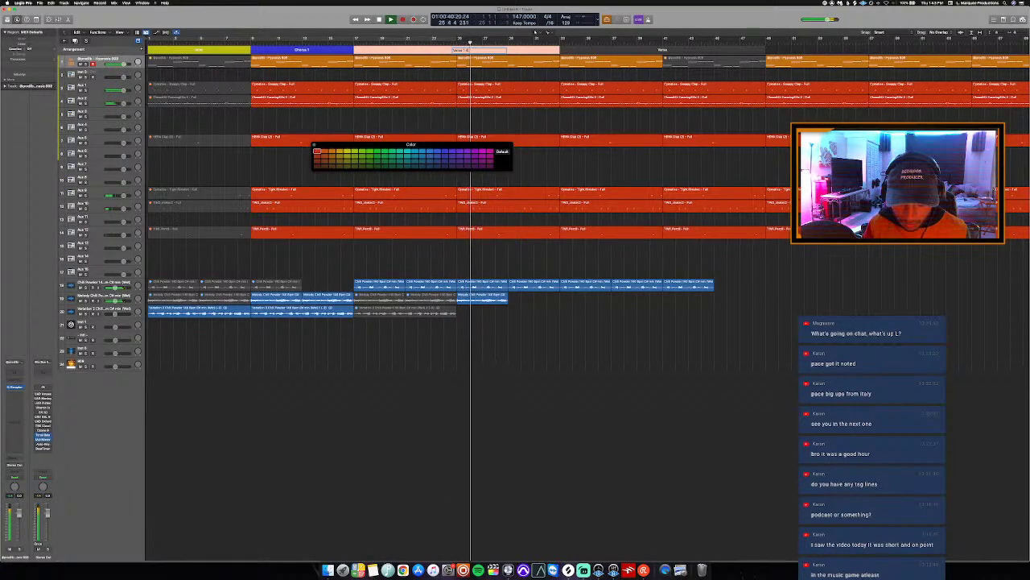
key("Return")
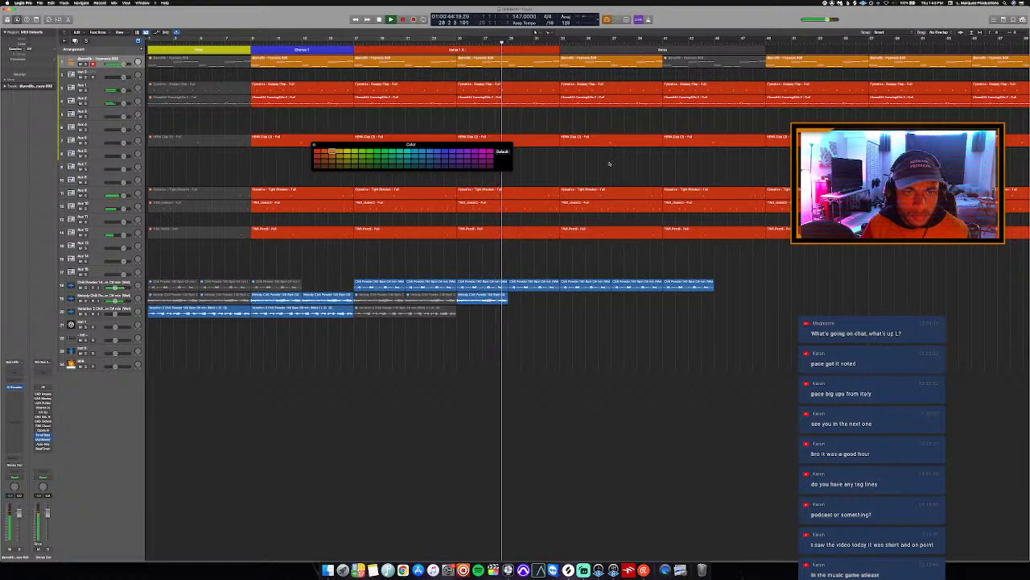
Repeat the Chill Powder melody loop at bar 29 and rename the second Verse marker "Verse 1 B".
left_click(495, 302)
key("super+r")
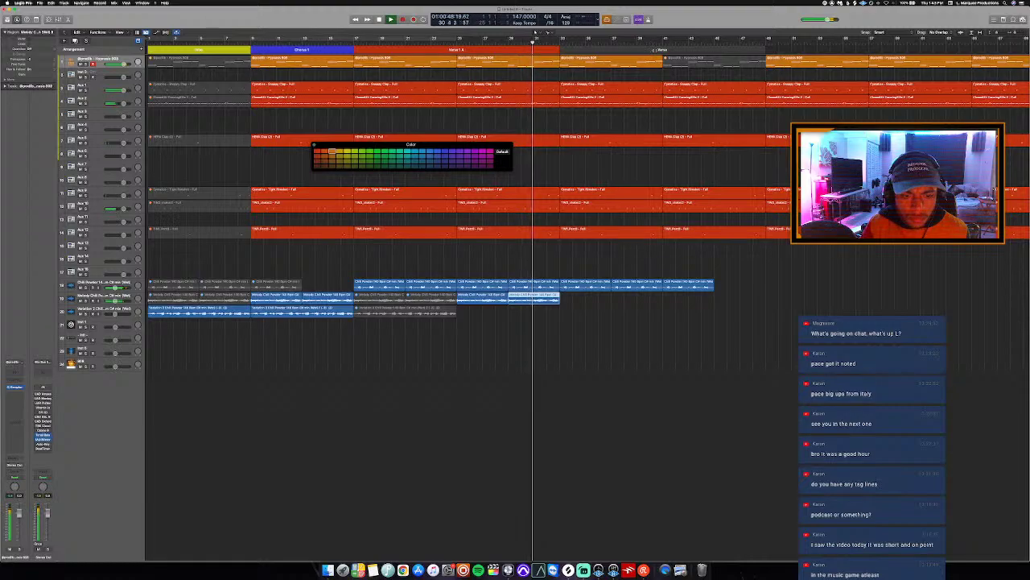
left_click(661, 49)
left_click(671, 78)
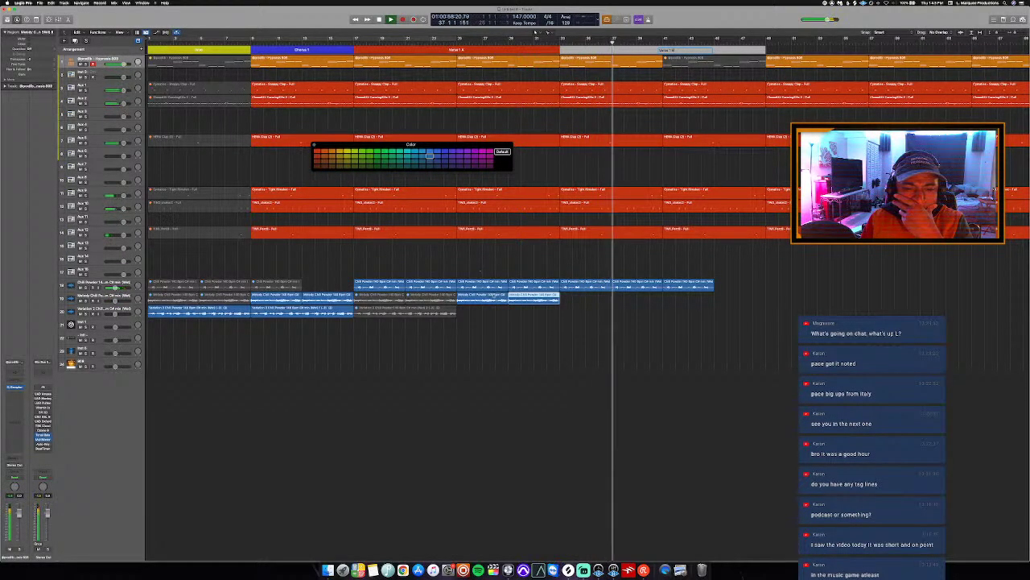
Select the Verse 1 B arrangement marker for recolouring.
key("super+Left")
key("super+Left")
left_click(388, 56)
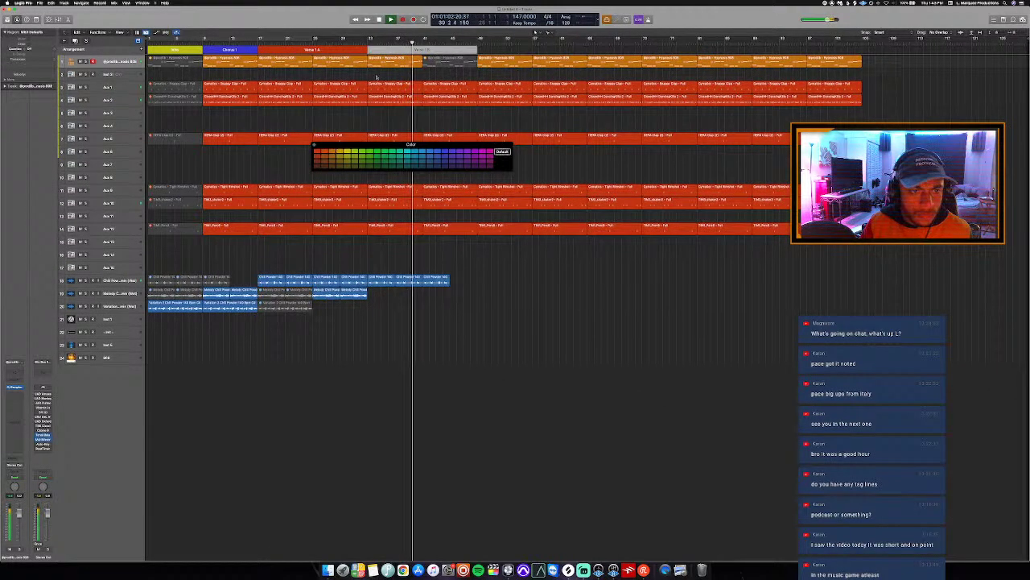
Colour the Verse 1 B arrangement marker dark red and add a marker after it named Chorus 2.
left_click(318, 157)
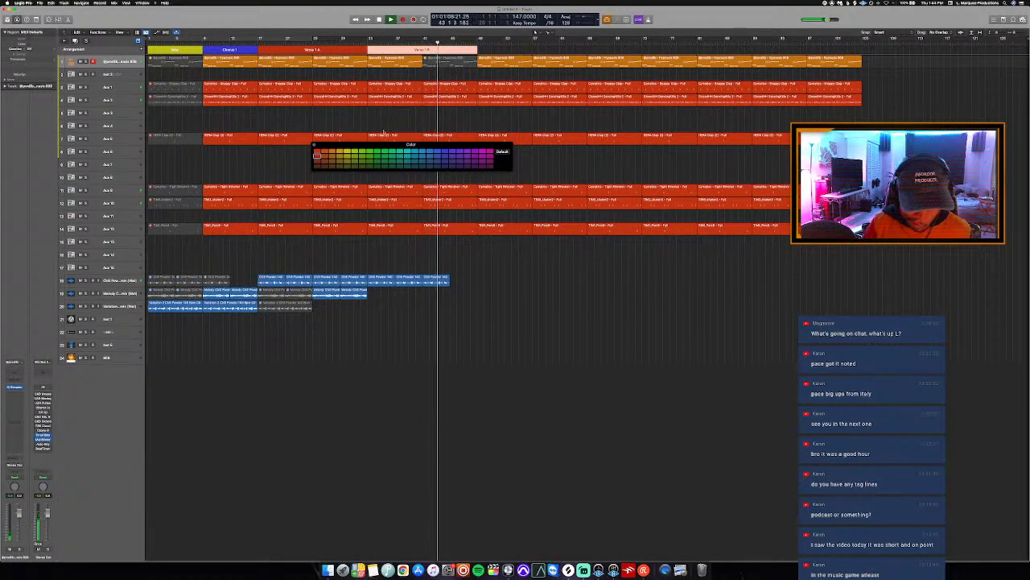
left_click(141, 49)
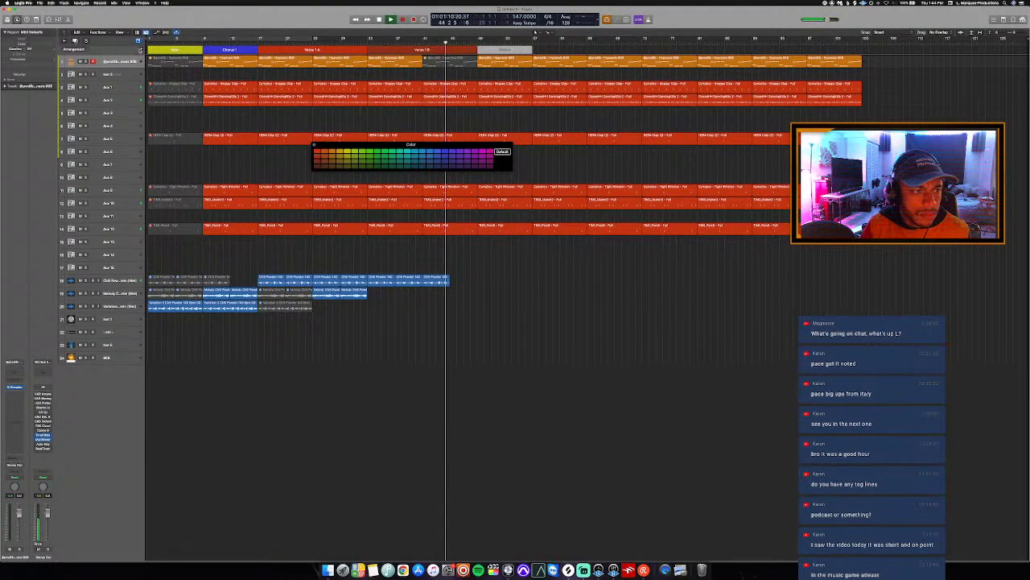
left_click(505, 50)
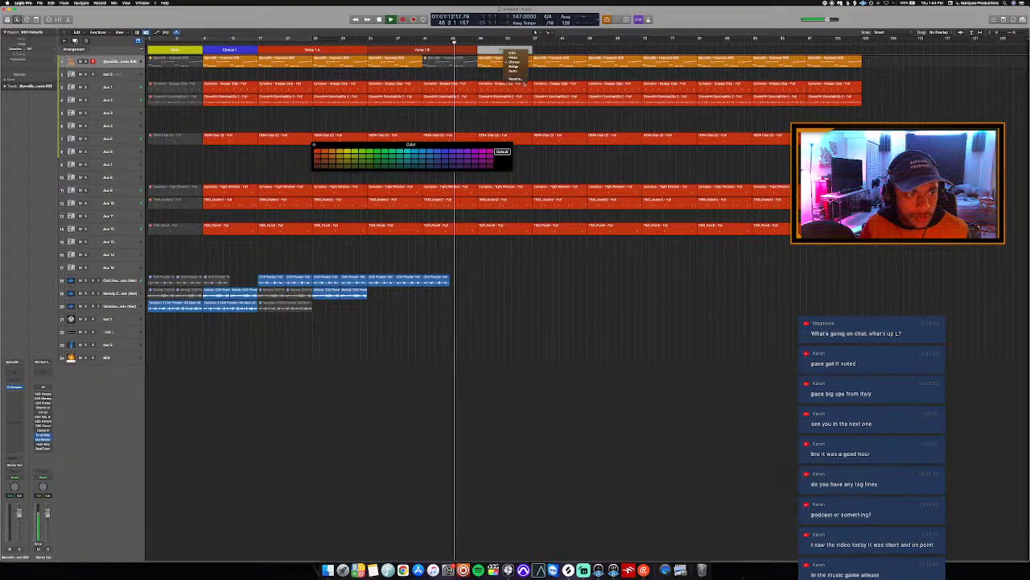
left_click(519, 78)
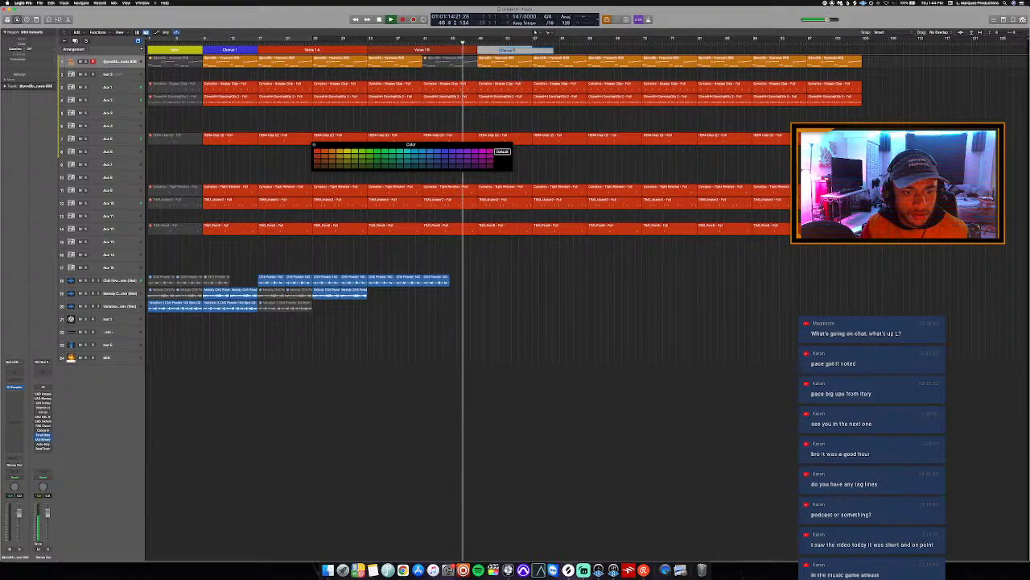
key("Return")
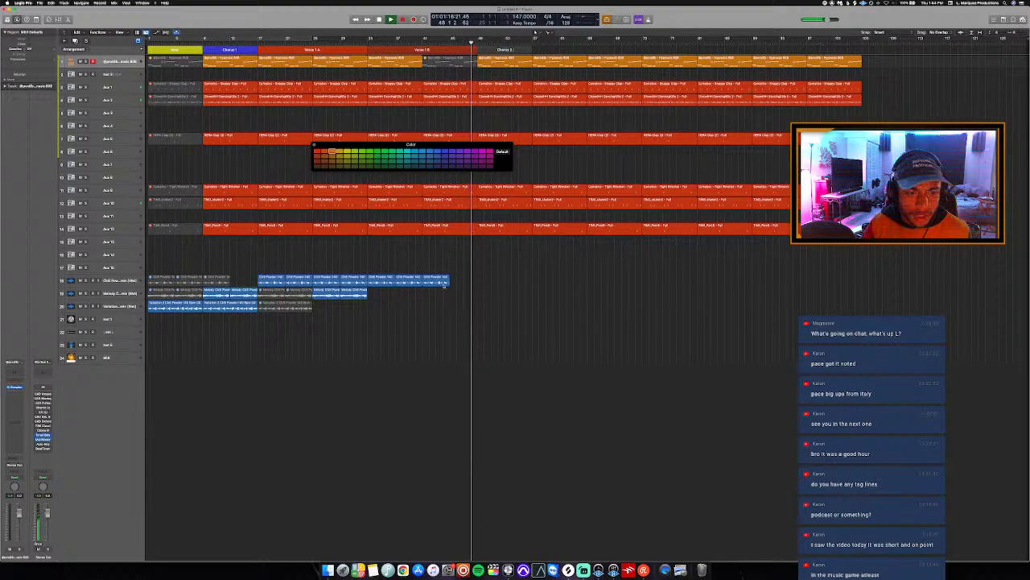
Copy another Chill Powder region to the end of Verse 1 B, and the Chorus 1 Melody and Variation 2 regions to Chorus 2.
key("space")
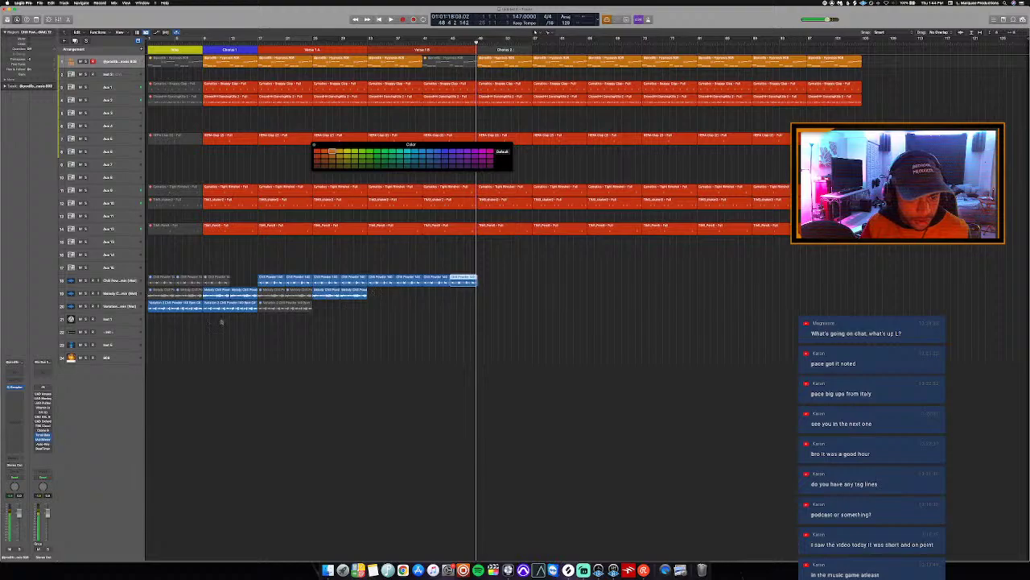
left_click_drag(217, 294, 490, 299)
key("super+Right")
key("super+Right")
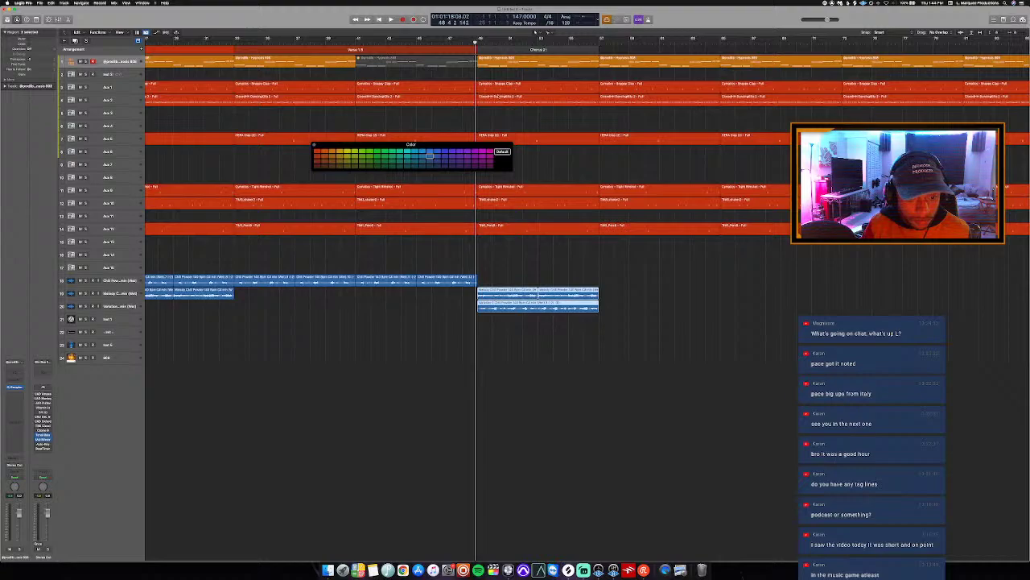
key("space")
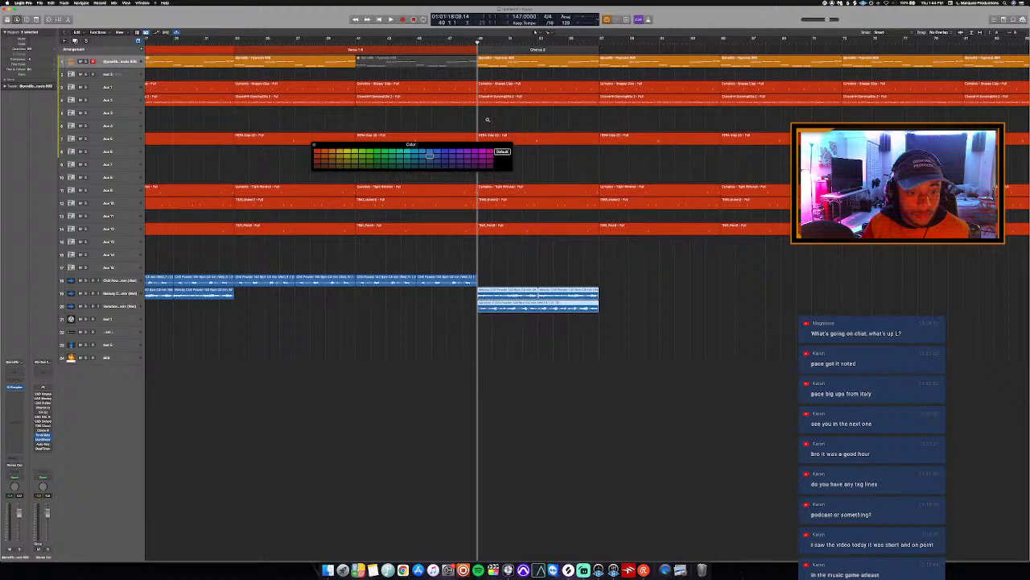
right_click(508, 291)
key("Escape")
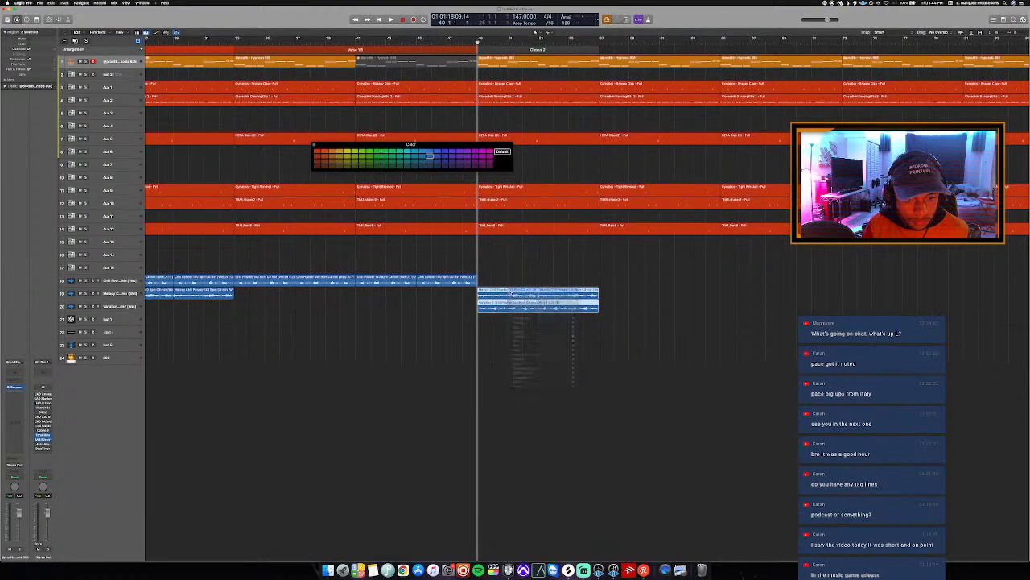
key("super+Left")
key("Return")
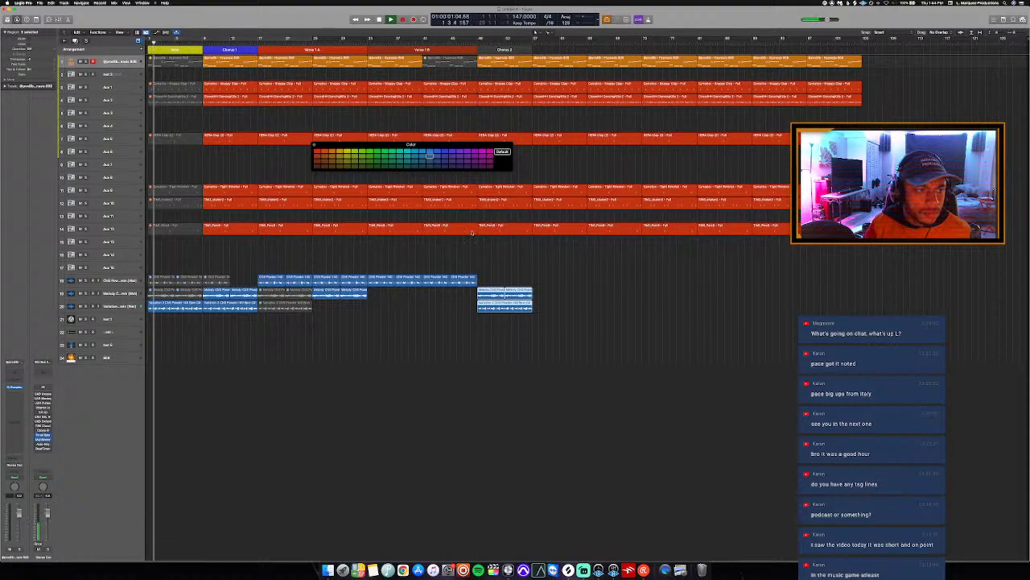
Replace the two Chill Powder regions in the first half of Verse 1 B with a copy of the intro's Variation 2 region.
key("super+Down")
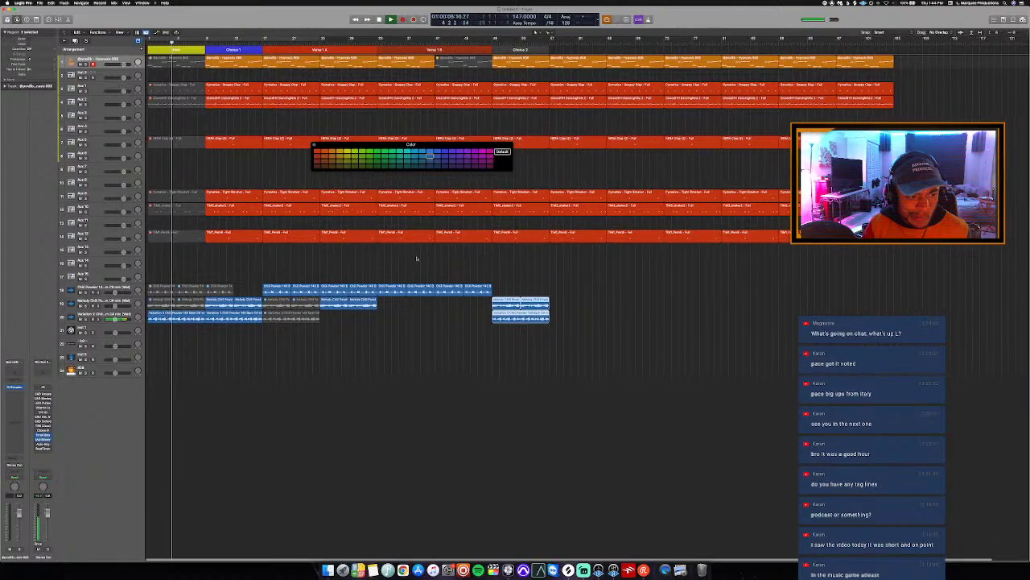
left_click_drag(418, 306, 384, 286)
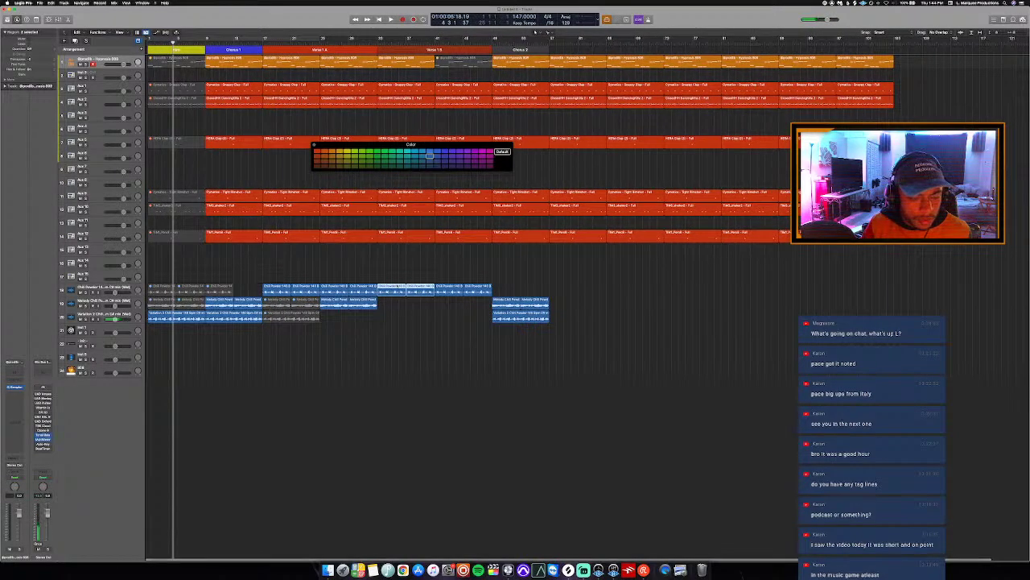
key("Delete")
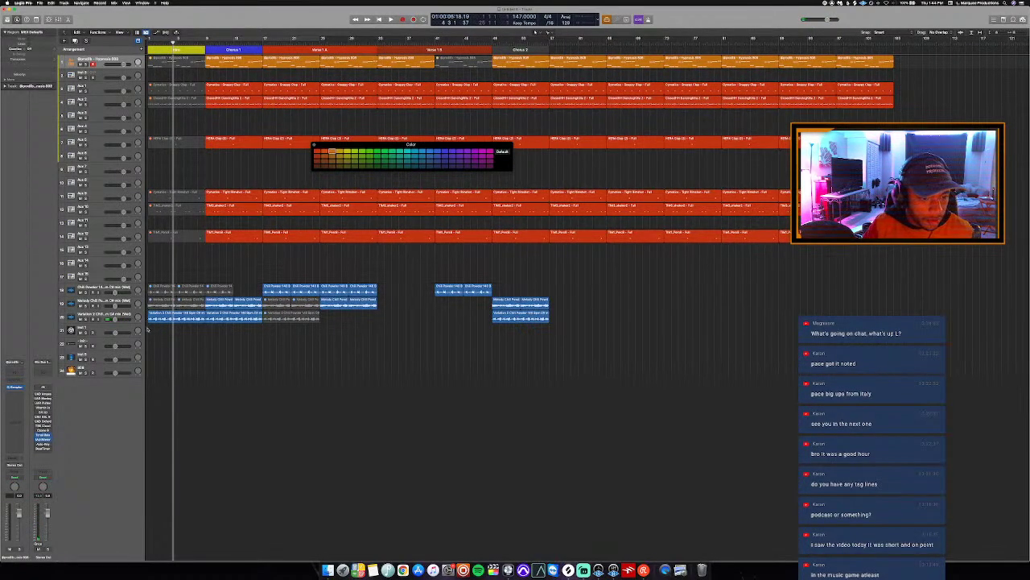
left_click_drag(176, 318, 407, 321)
key("space")
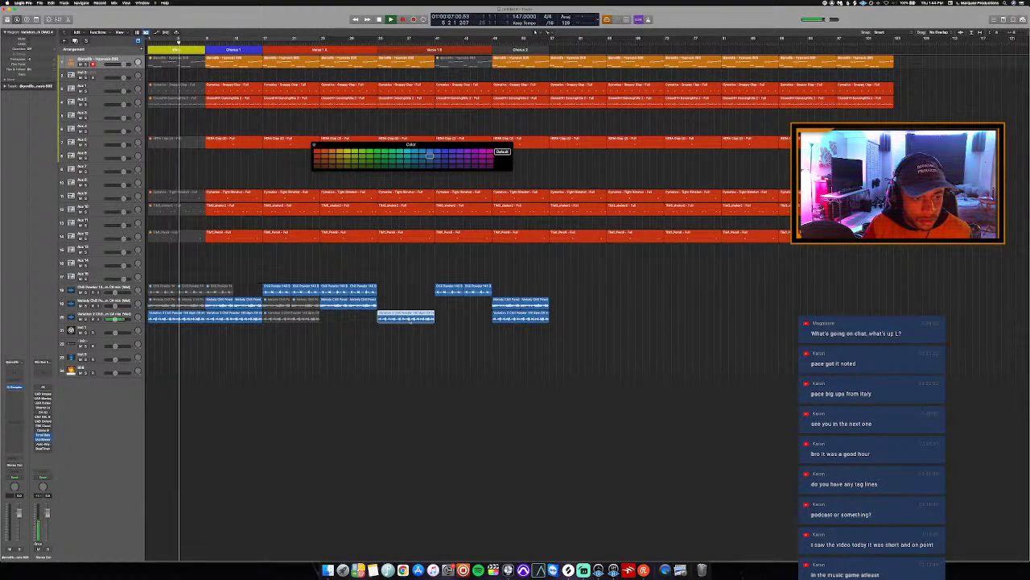
Play back from Chorus 1 while renaming the Hypnosis 808 track to 808 and the Aux 1 track to Clap.
left_click(235, 41)
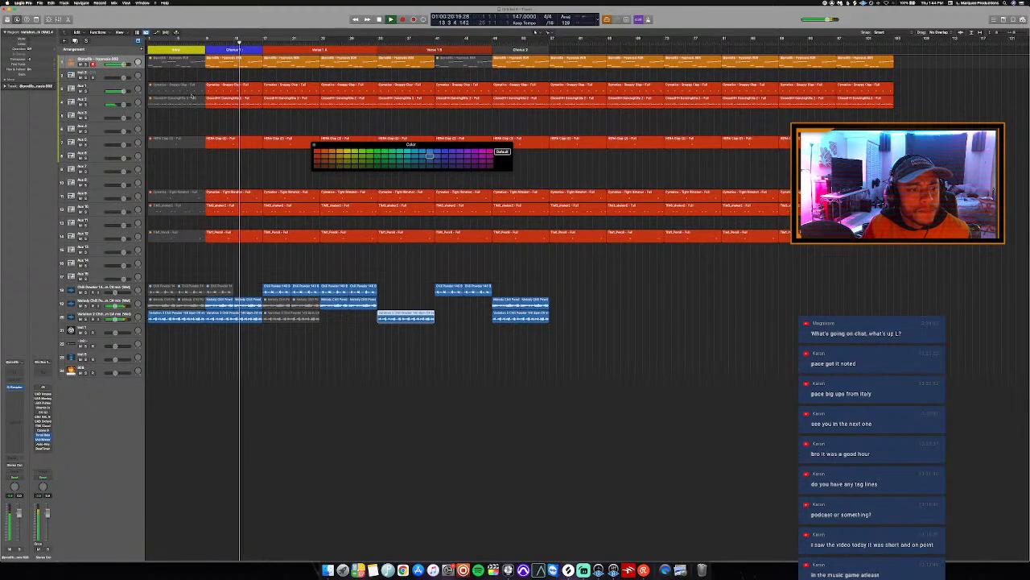
key("super+a")
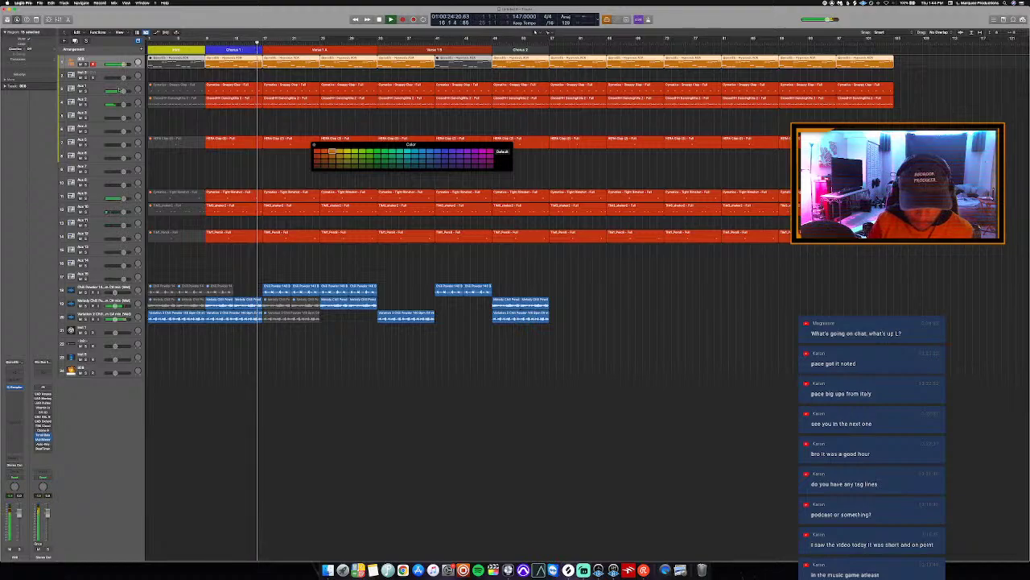
left_click(110, 83)
key("space")
key("super+Down")
key("super+Down")
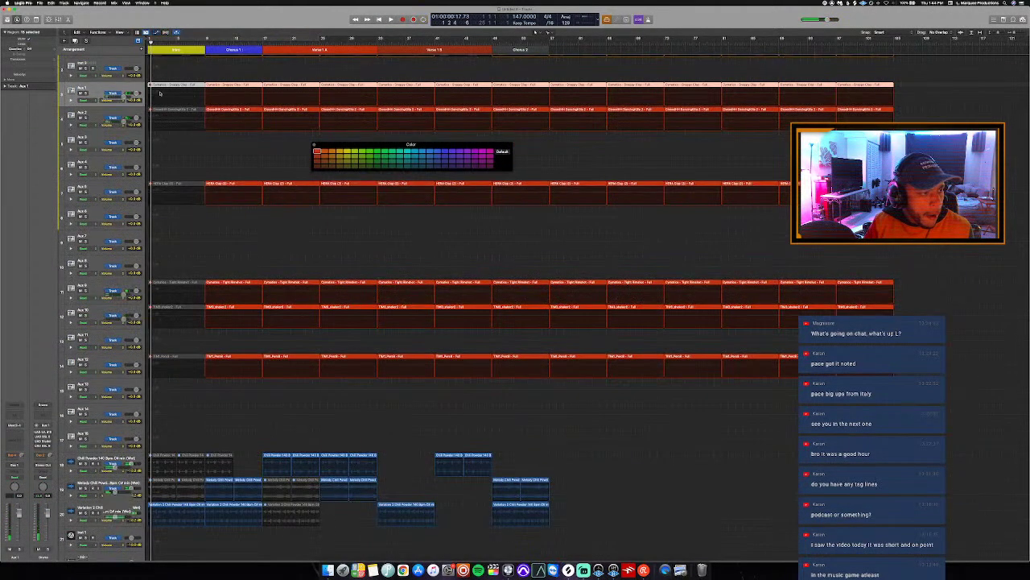
key("super+Up")
key("super+Up")
key("space")
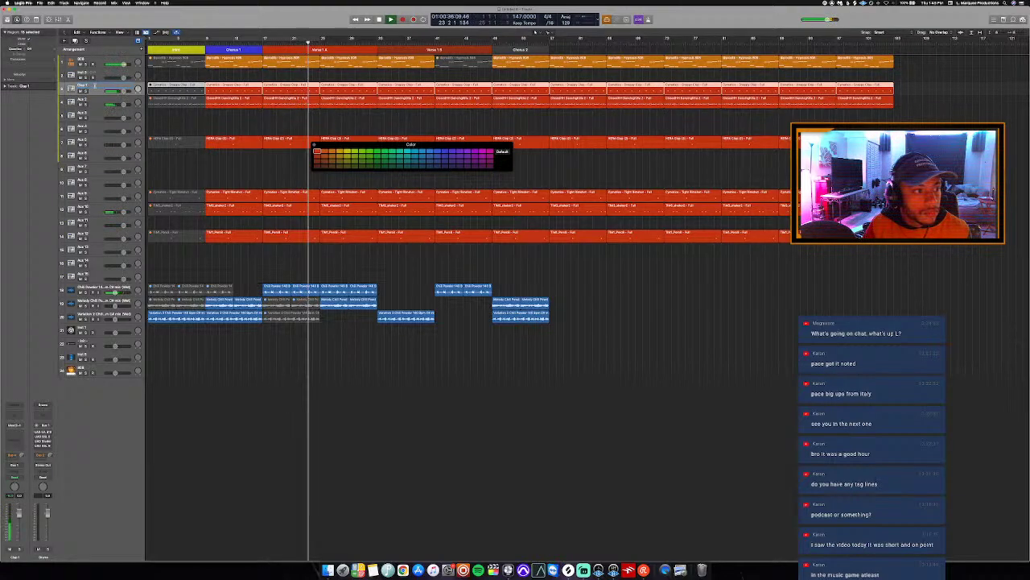
Rename the Aux 2 track to Closed Hi Hat and the Aux 5 track to Clap Accent.
key("Down")
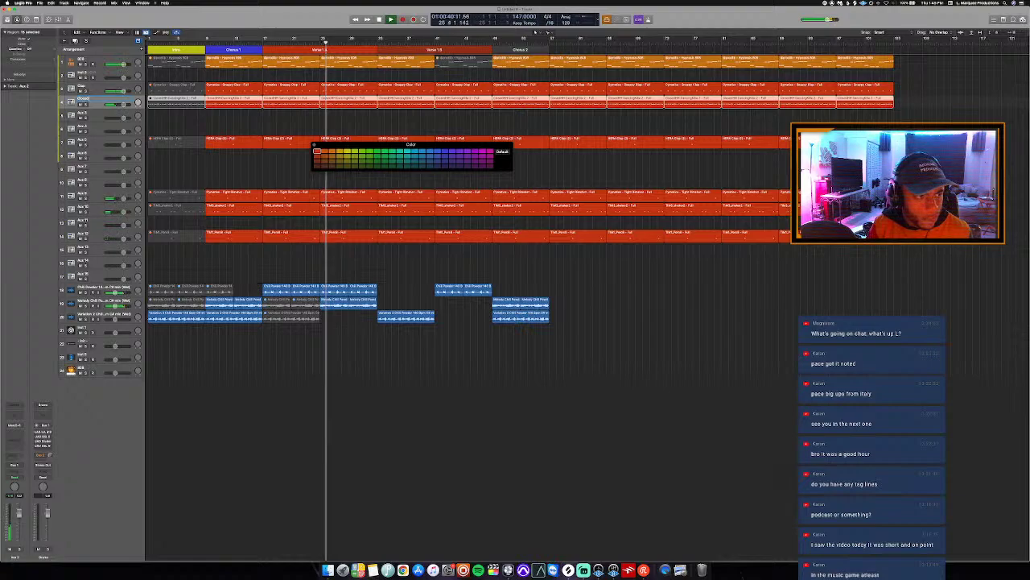
left_click(98, 128)
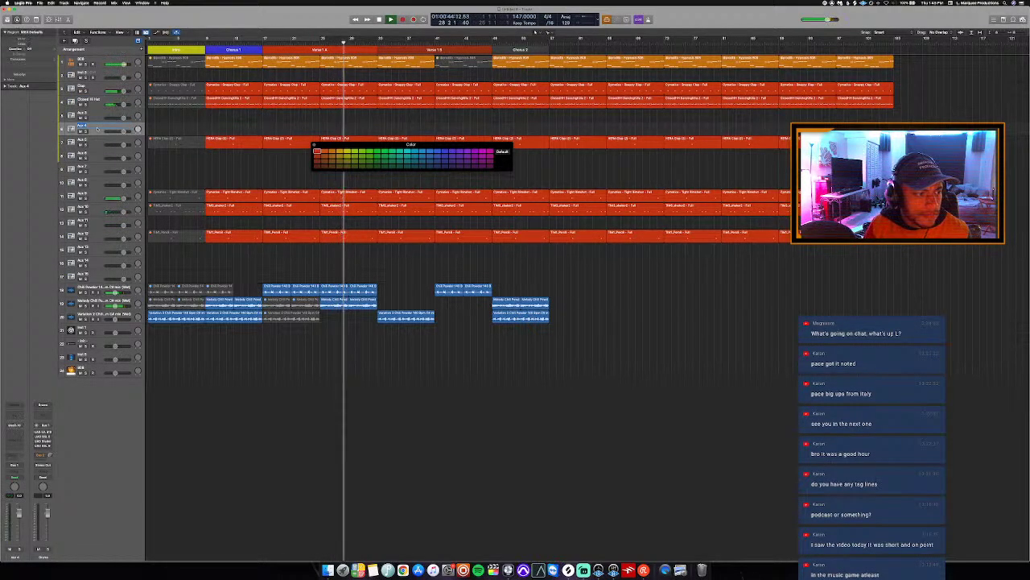
left_click(98, 142)
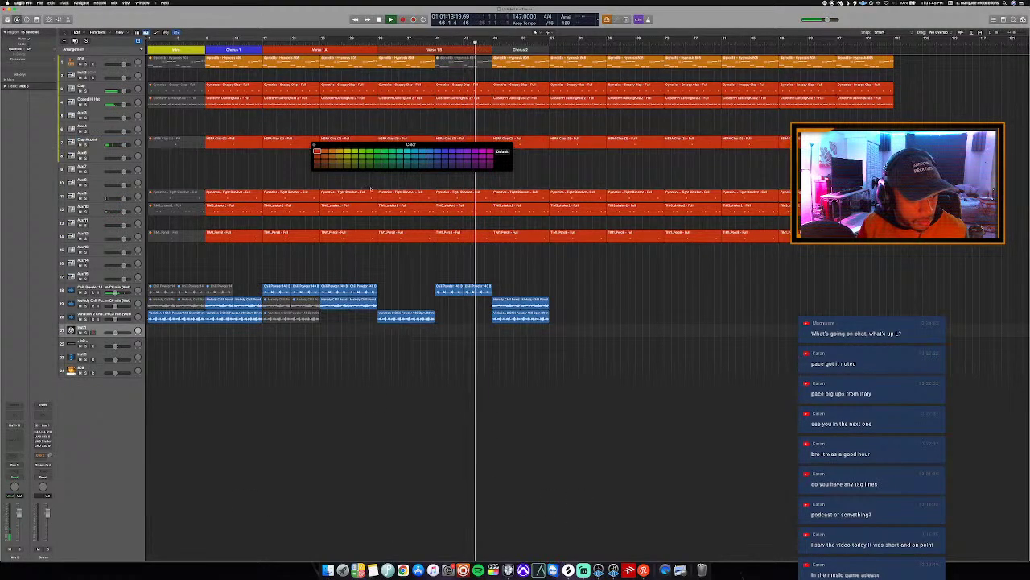
Cycle bars 41 to 49 and mute every drum region in that range from the closed hi-hat down, leaving the main clap on.
left_click(115, 331)
left_click_drag(436, 40, 491, 39)
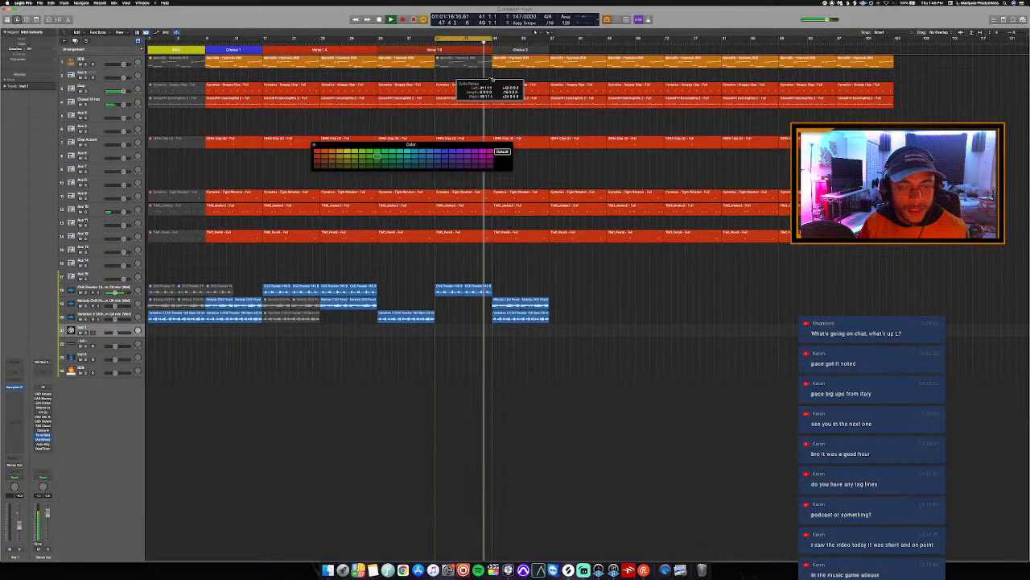
left_click(493, 78)
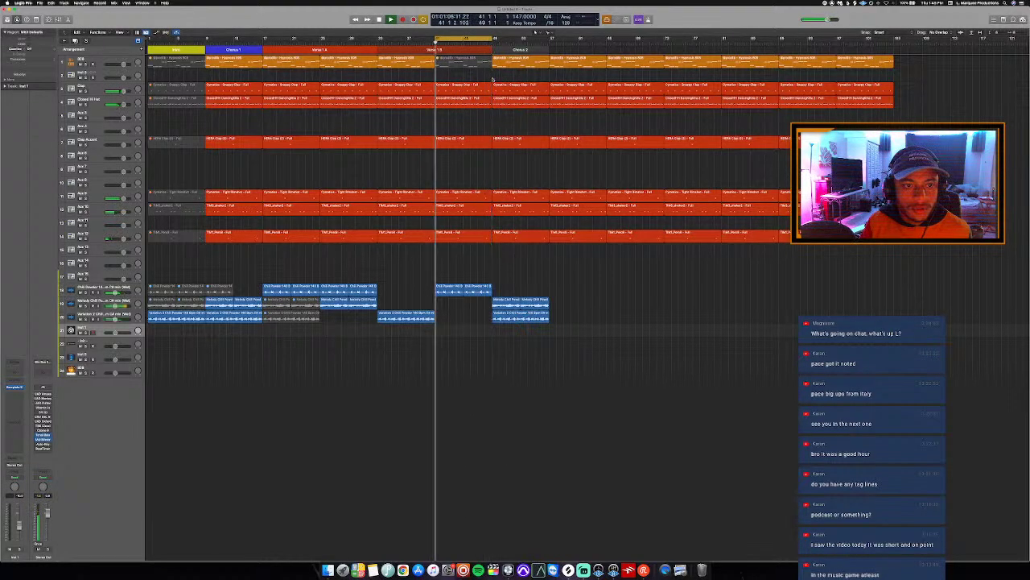
left_click_drag(464, 99, 465, 235)
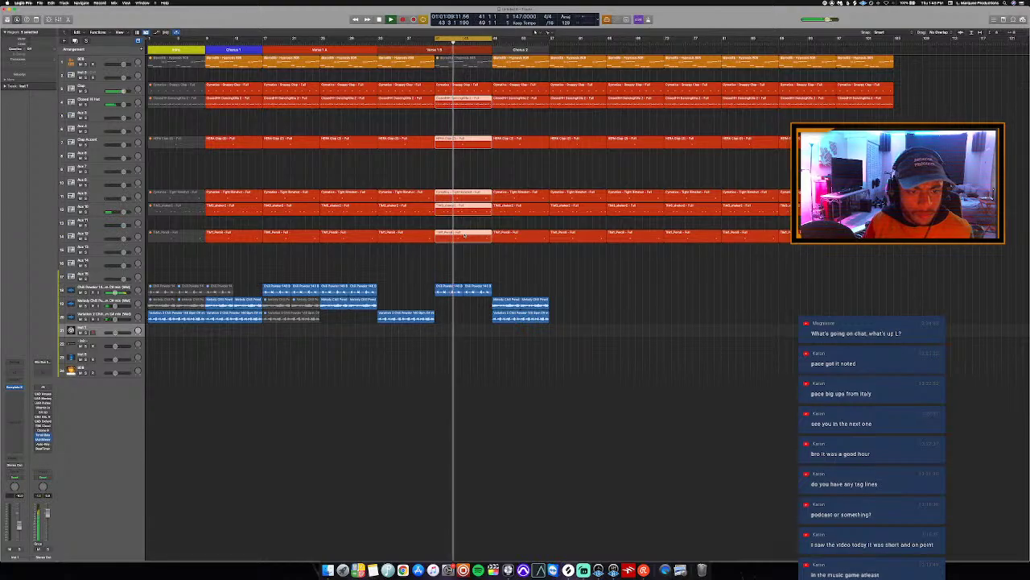
key("m")
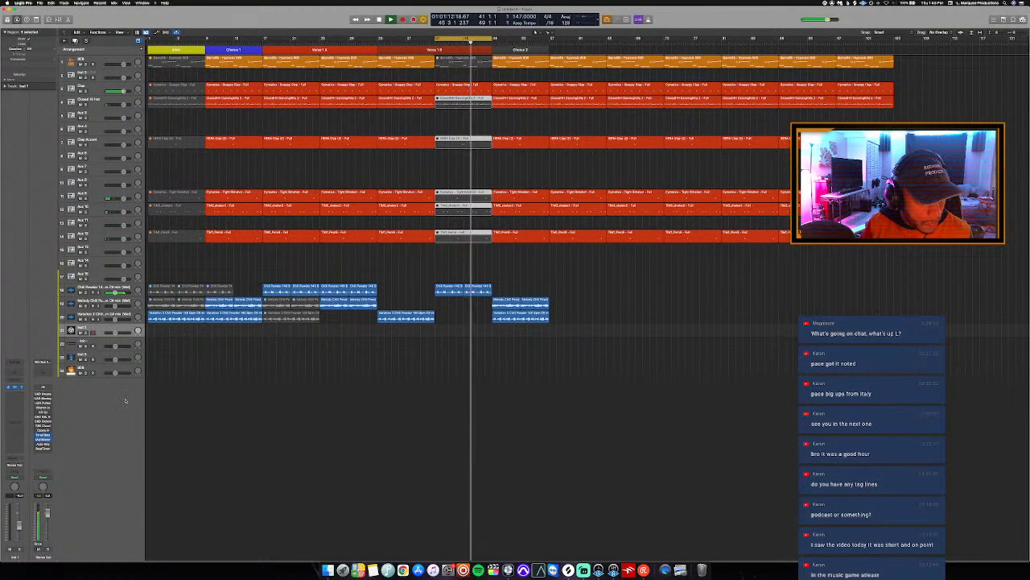
Open Komplete Kontrol on the Inst 1 track and load the Massive synth from the Native Instruments list.
left_click(14, 387)
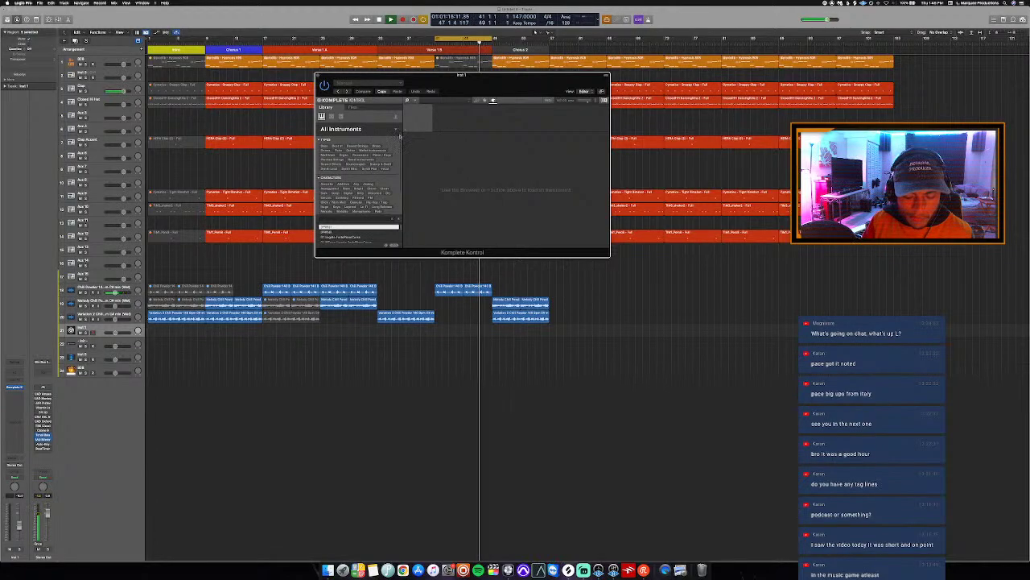
left_click(406, 129)
mouse_move(434, 142)
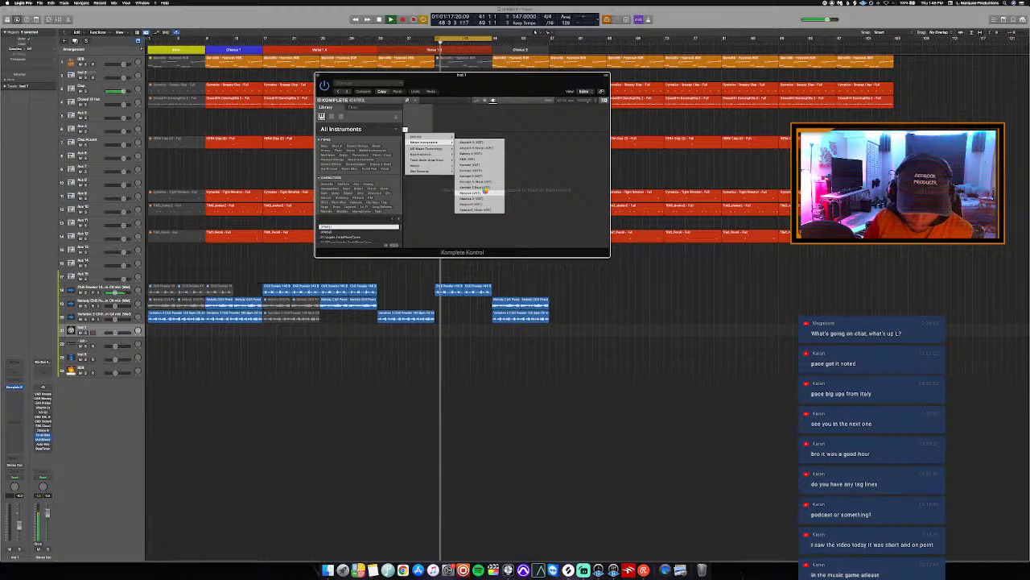
left_click(486, 191)
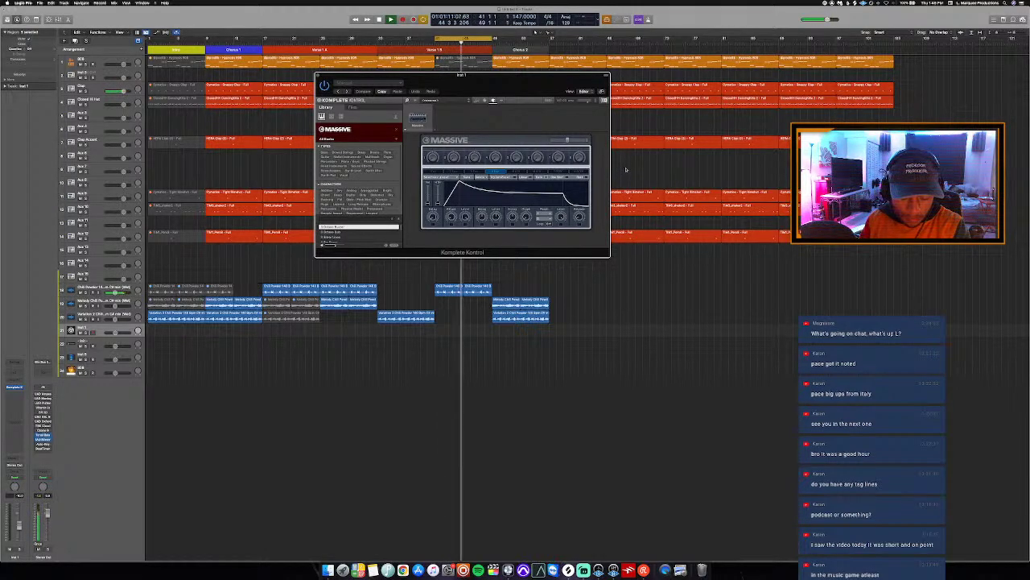
Show Massive's preset browser, choose a sound bank, and load one of its presets to try over the cycled section.
left_click(502, 100)
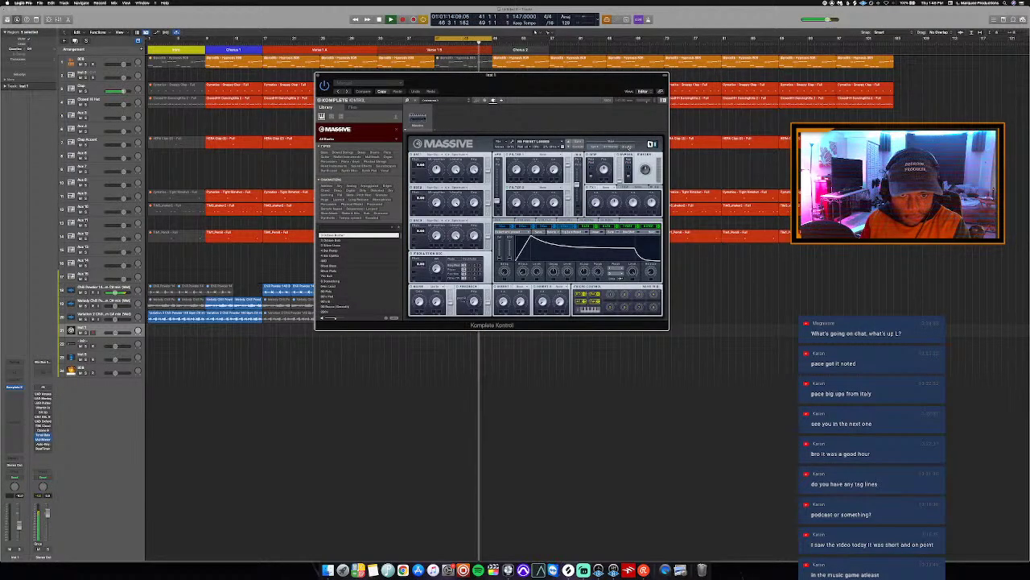
left_click(627, 148)
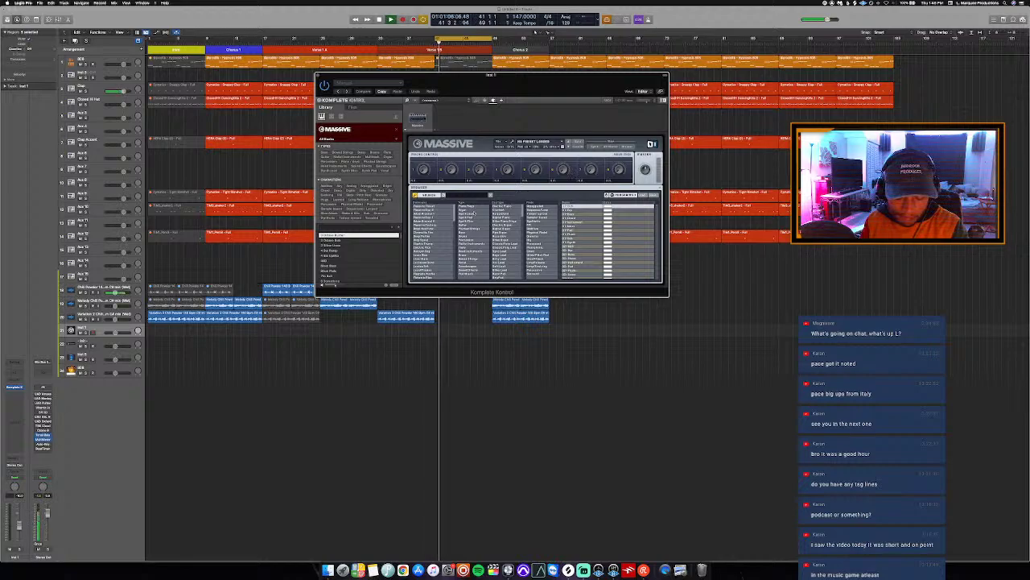
scroll(432, 242, "down", 3)
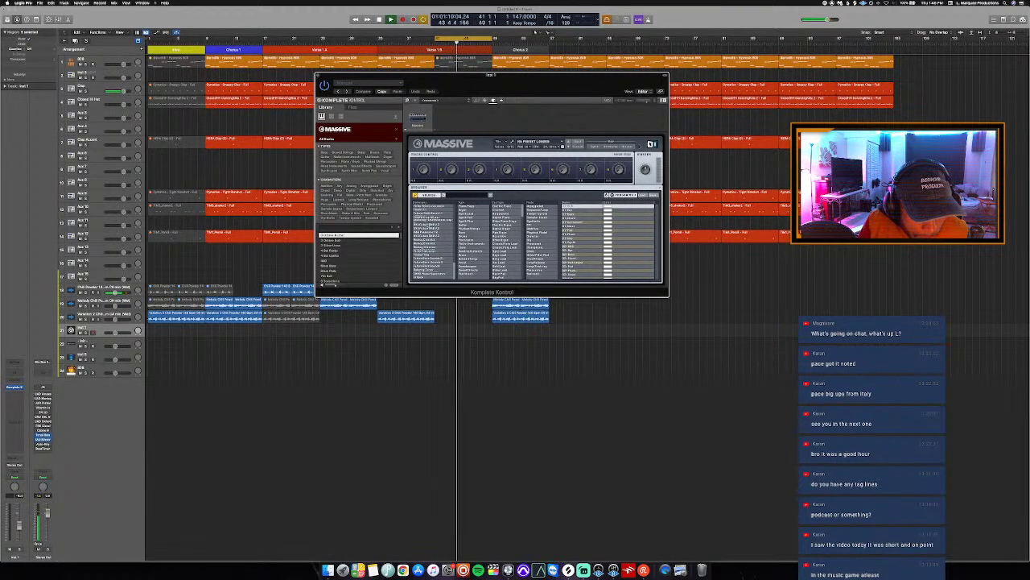
left_click(432, 224)
scroll(605, 252, "down", 3)
scroll(602, 252, "up", 5)
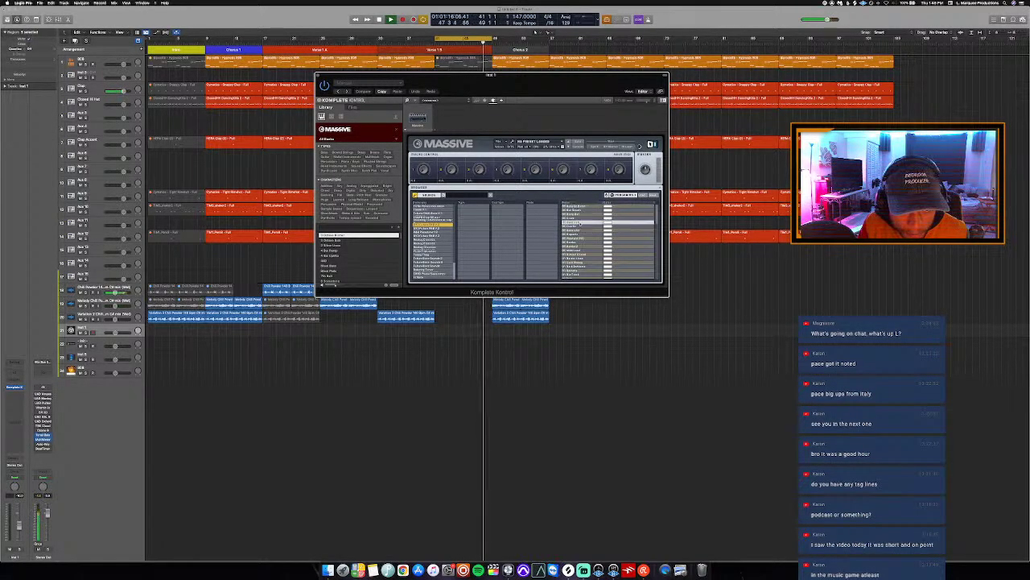
left_click(580, 222)
left_click(575, 218)
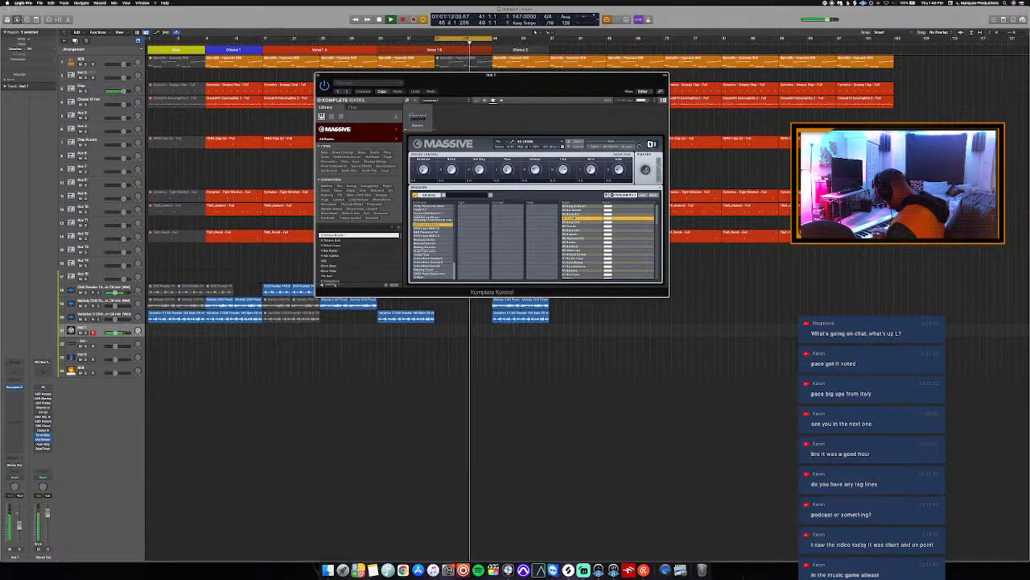
key("space")
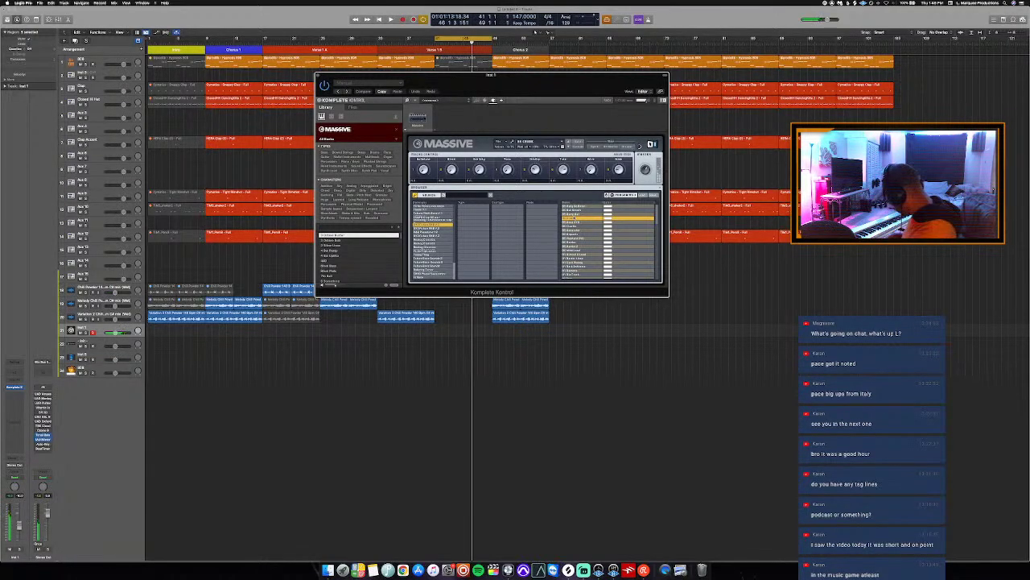
key("space")
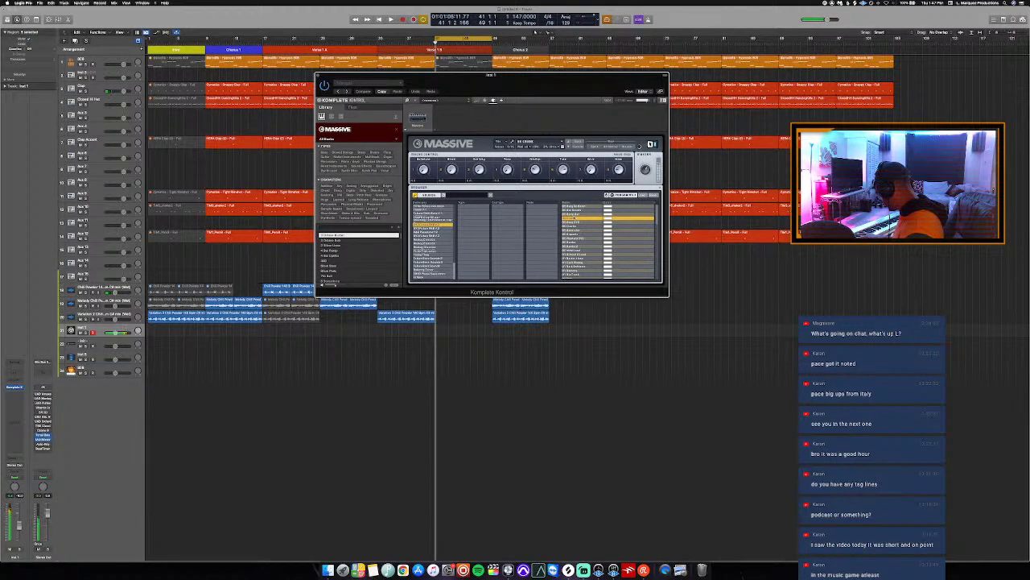
Record a Massive synth part on the Inst 1 track from bar 41 to bar 47 and hide the plug-in window.
key("space")
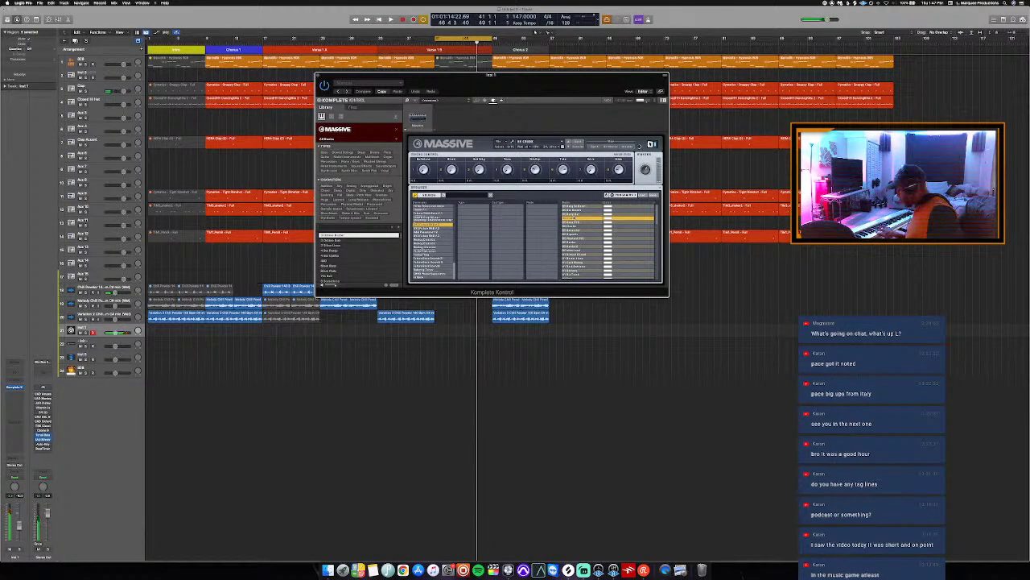
key("space")
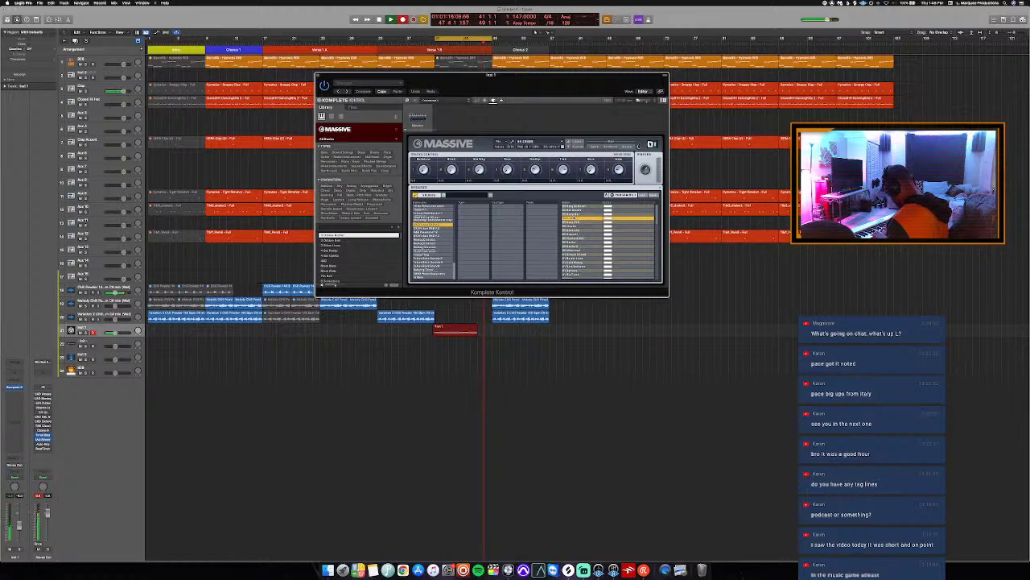
key("space")
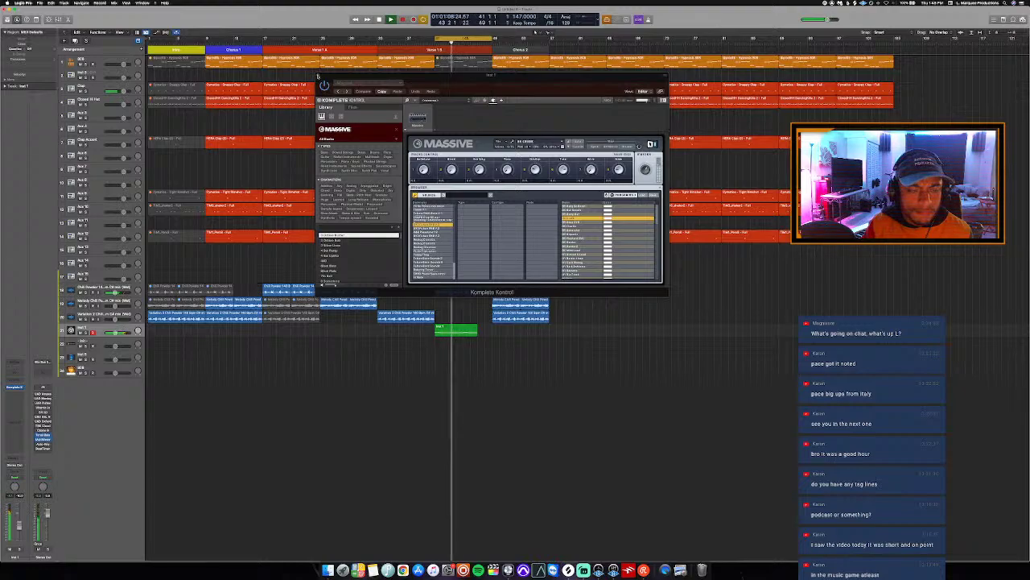
key("v")
left_click(473, 90)
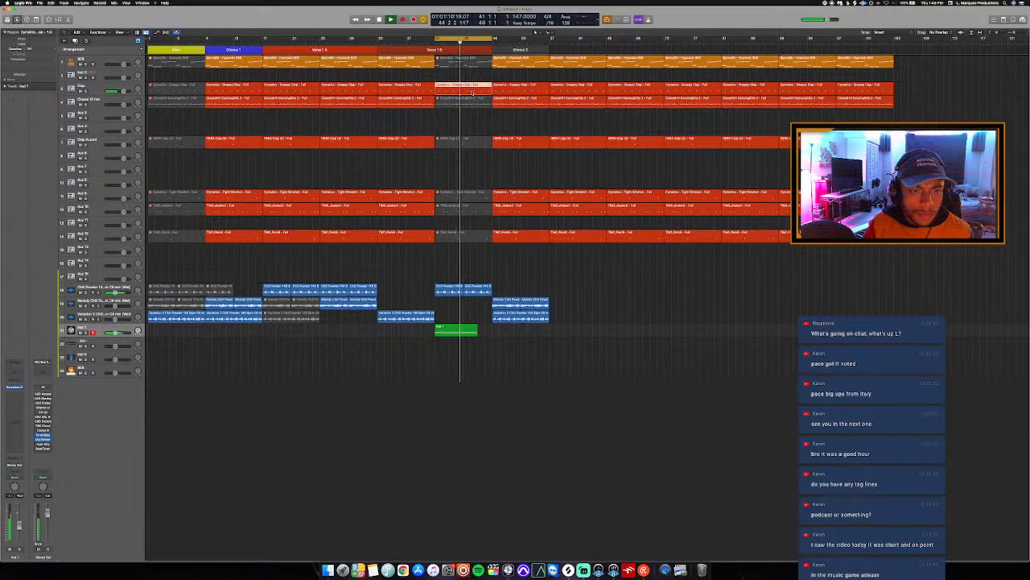
double_click(473, 91)
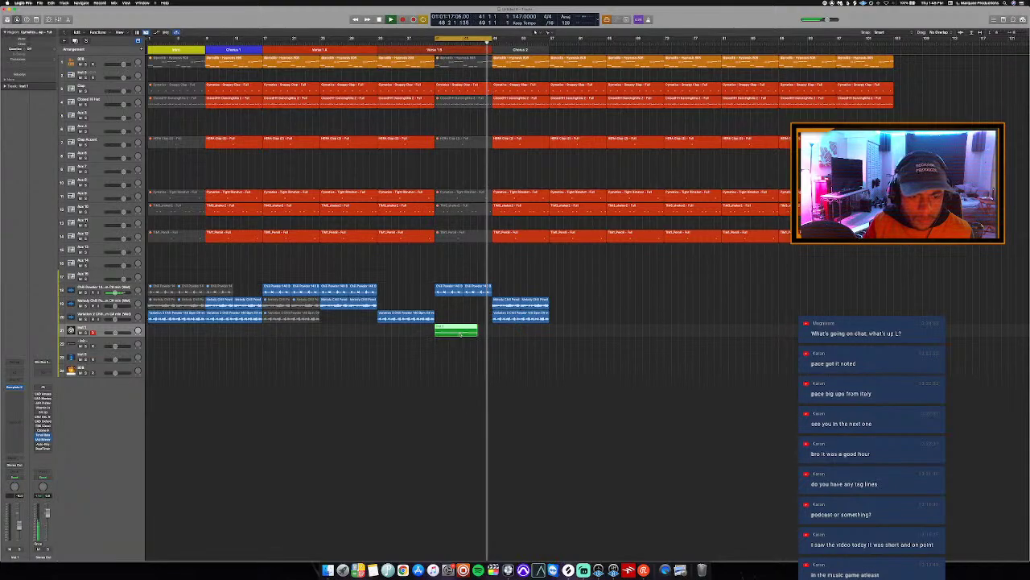
Open the recorded Inst 1 region in the Piano Roll and delete its two very short stray notes.
left_click(462, 334)
key("space")
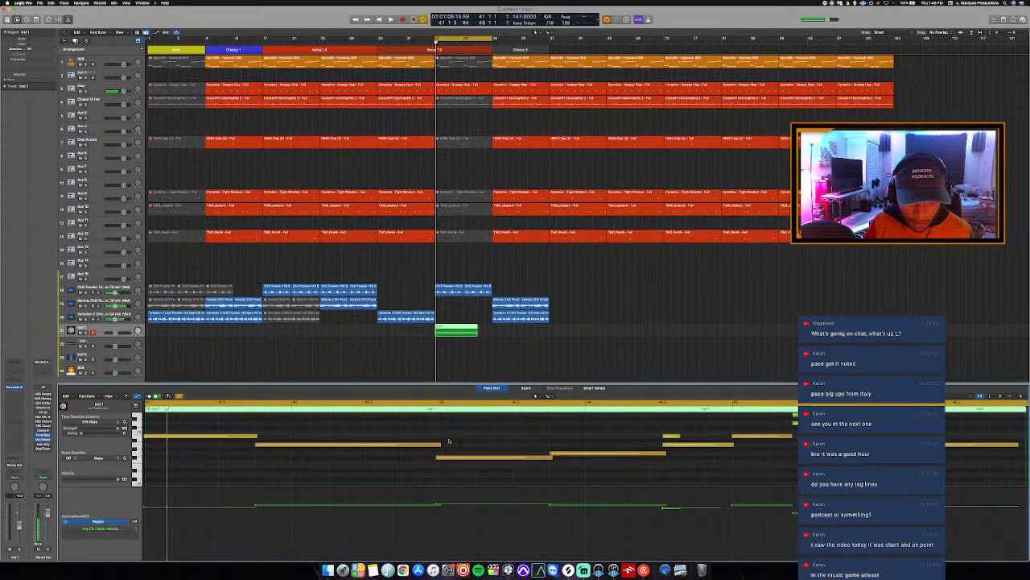
key("super+a")
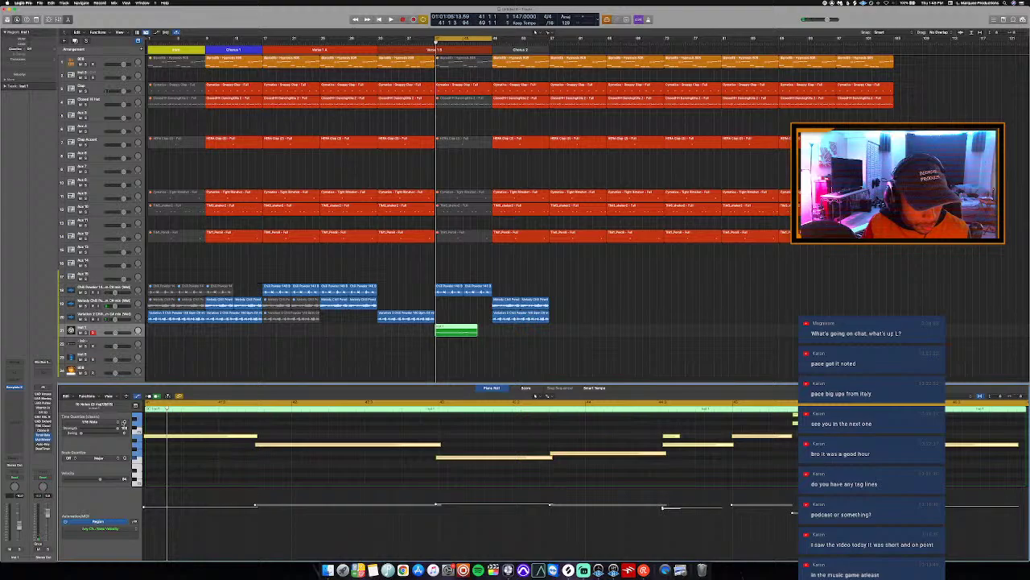
scroll(329, 449, "down", 5)
scroll(331, 445, "up", 1)
left_click(334, 444)
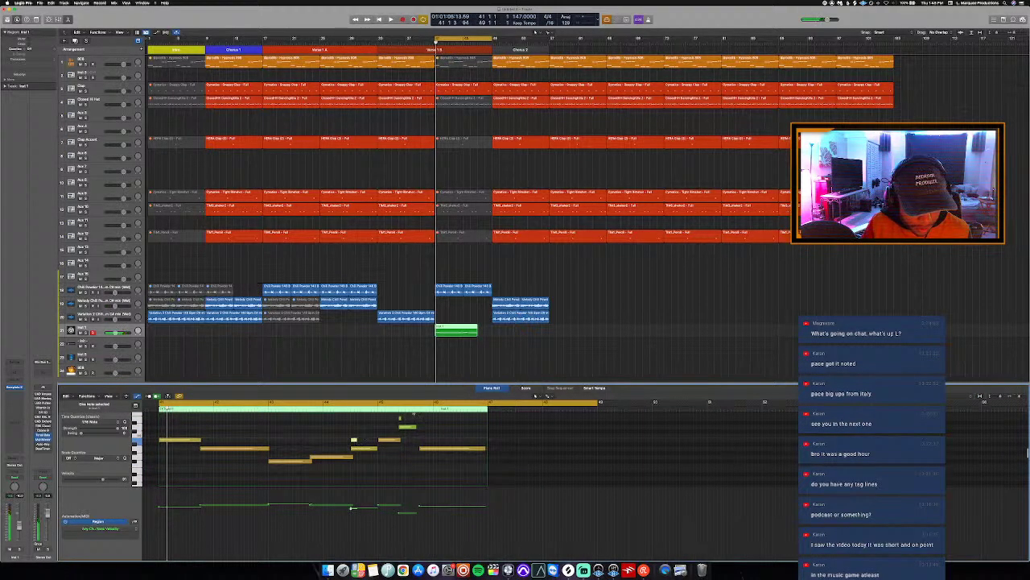
left_click(401, 419)
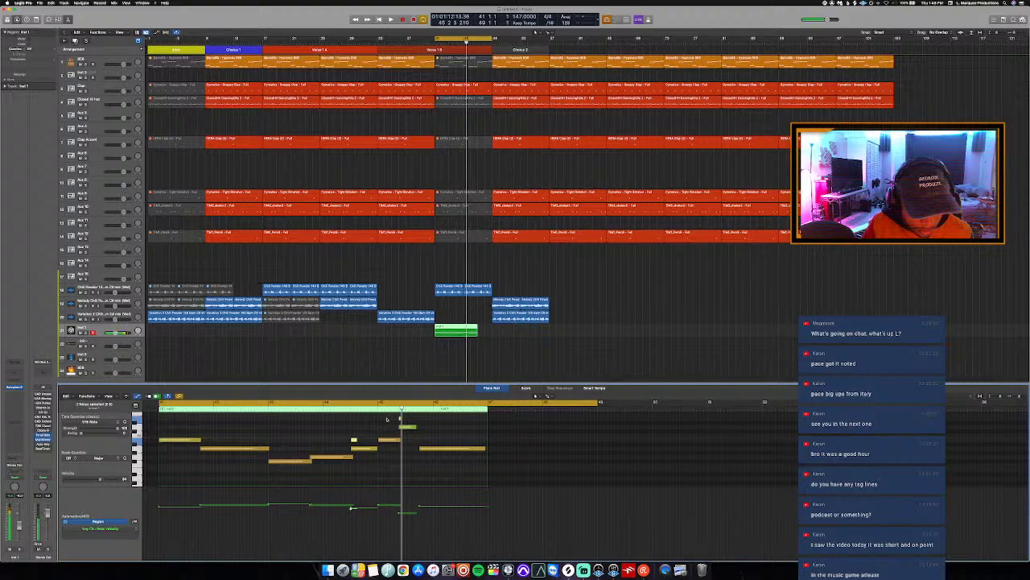
key("space")
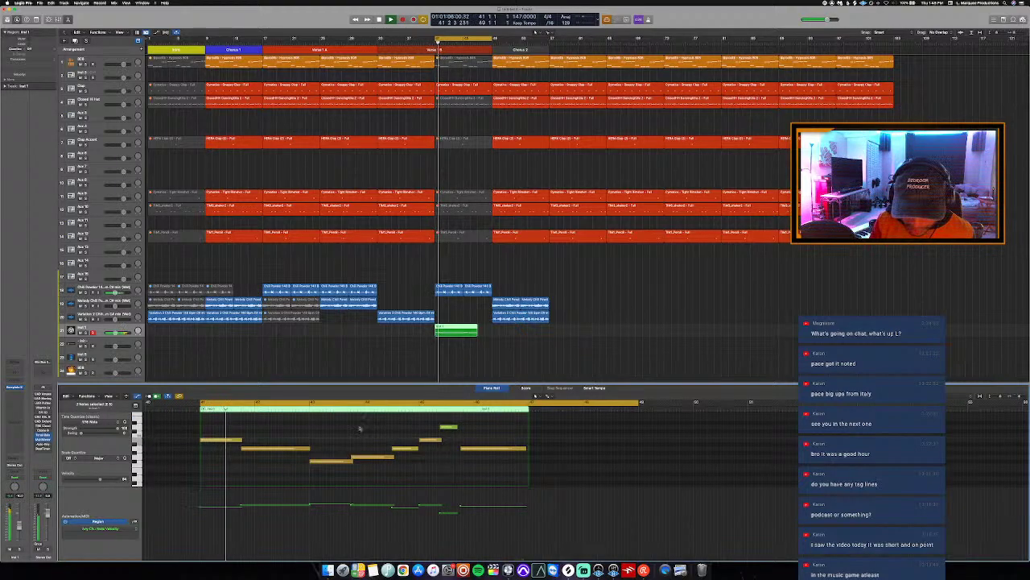
Raise the velocity of all notes in the Inst 1 region to 127.
key("super+a")
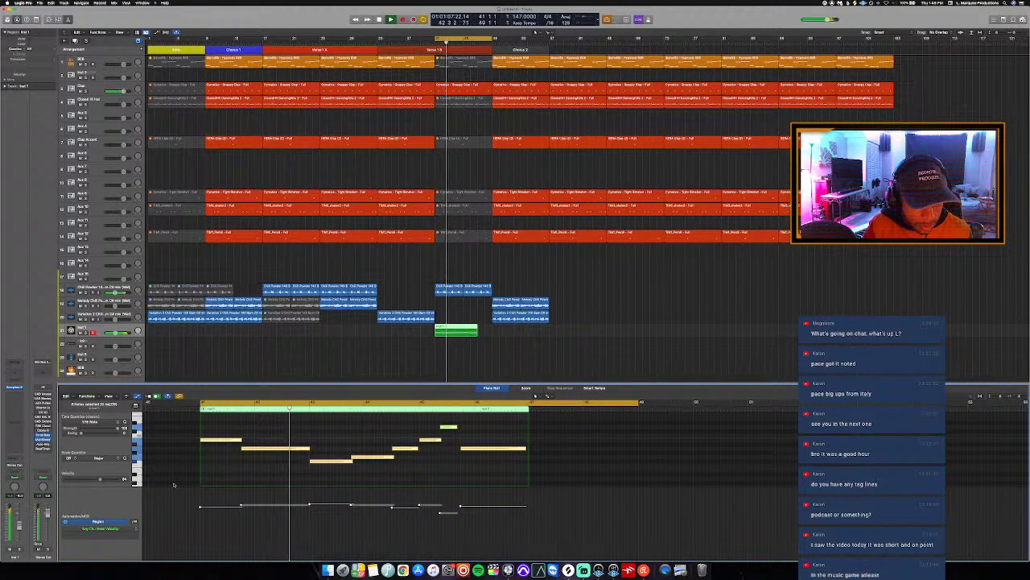
left_click_drag(200, 506, 203, 433)
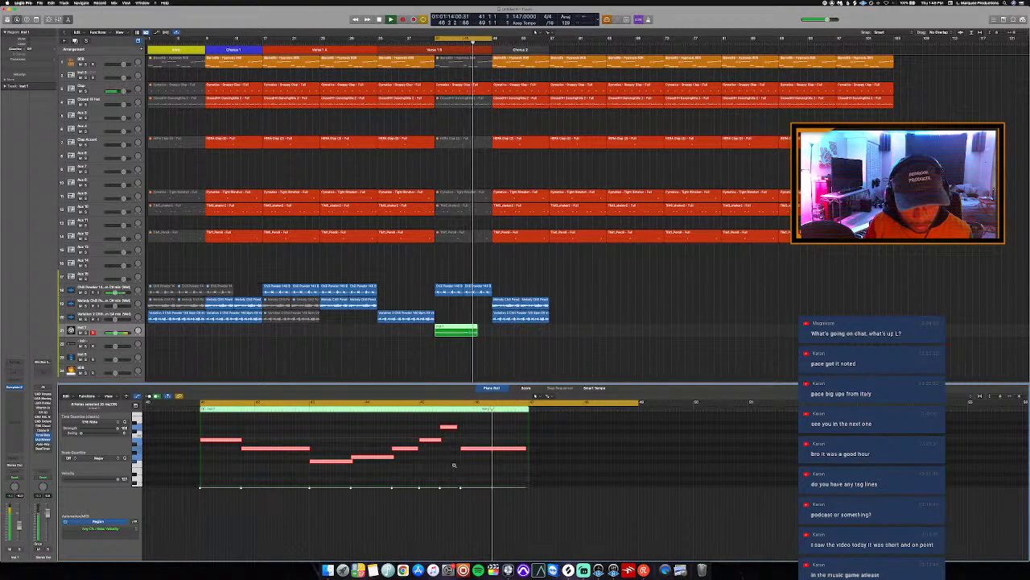
key("z")
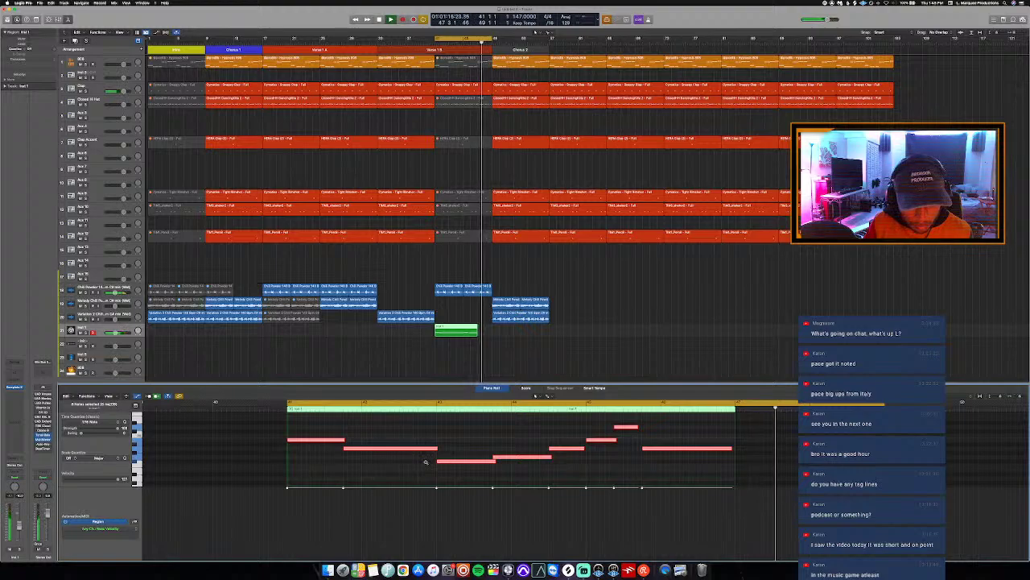
Trim the selected Inst 1 note ends to the following notes with Force Legato and close the Piano Roll.
key("space")
right_click(402, 450)
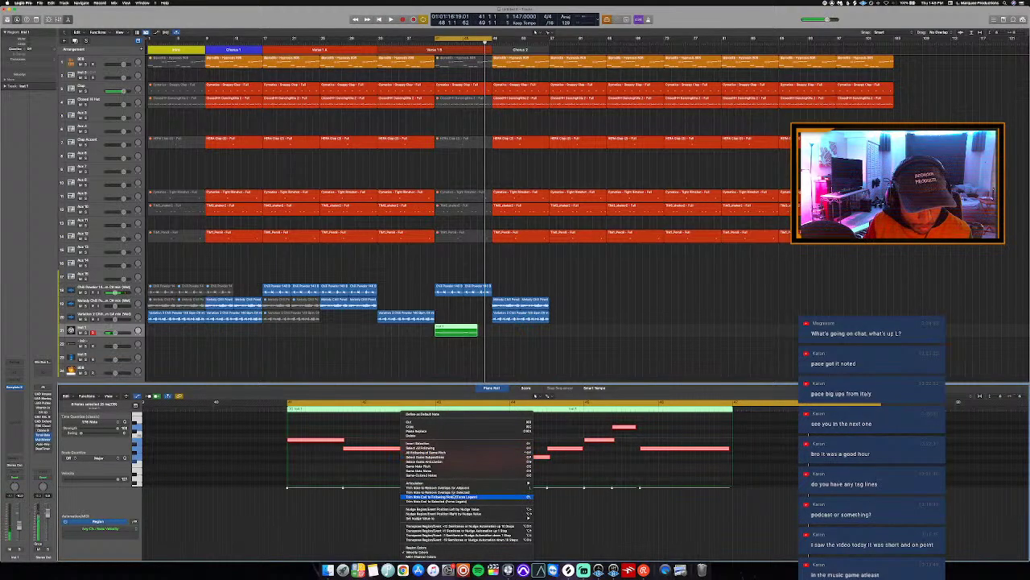
left_click(451, 496)
key("space")
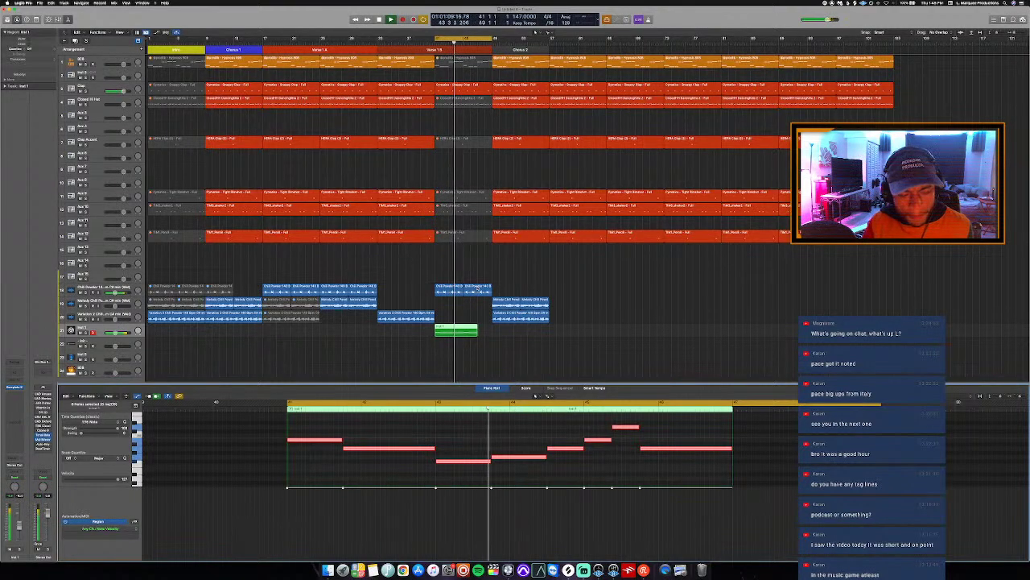
key("e")
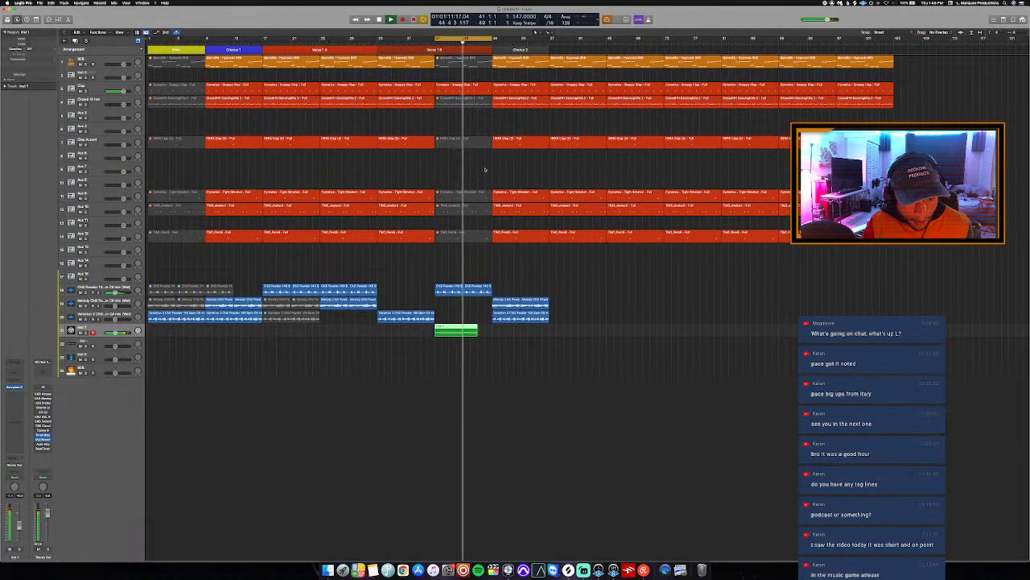
Shorten the Clap region in the second half of Verse 1 B to end shortly after bar 47, and cycle bars 47 to 49.
left_click(128, 87)
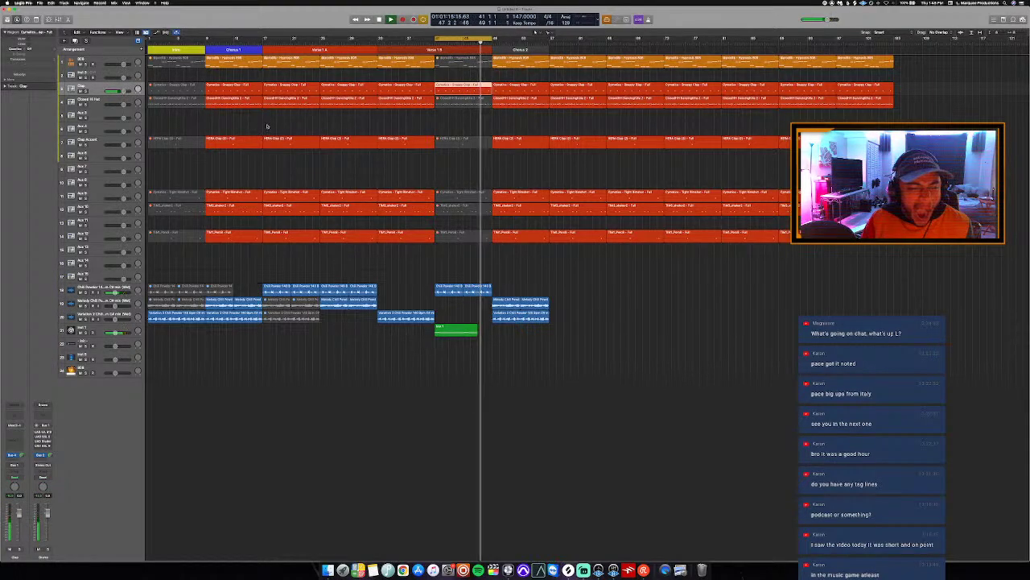
left_click(452, 123)
key("space")
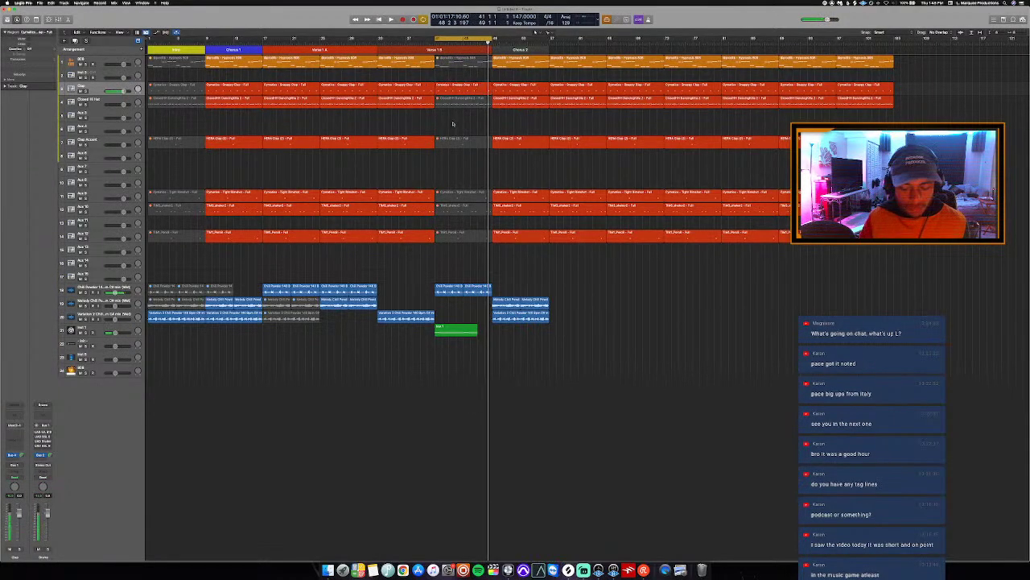
left_click(483, 94)
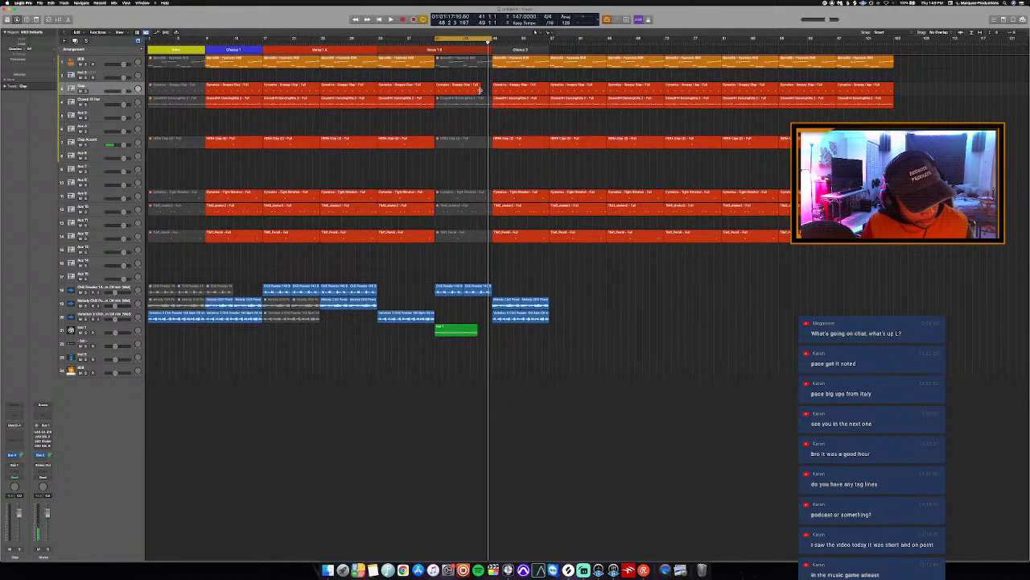
left_click_drag(481, 40, 487, 41)
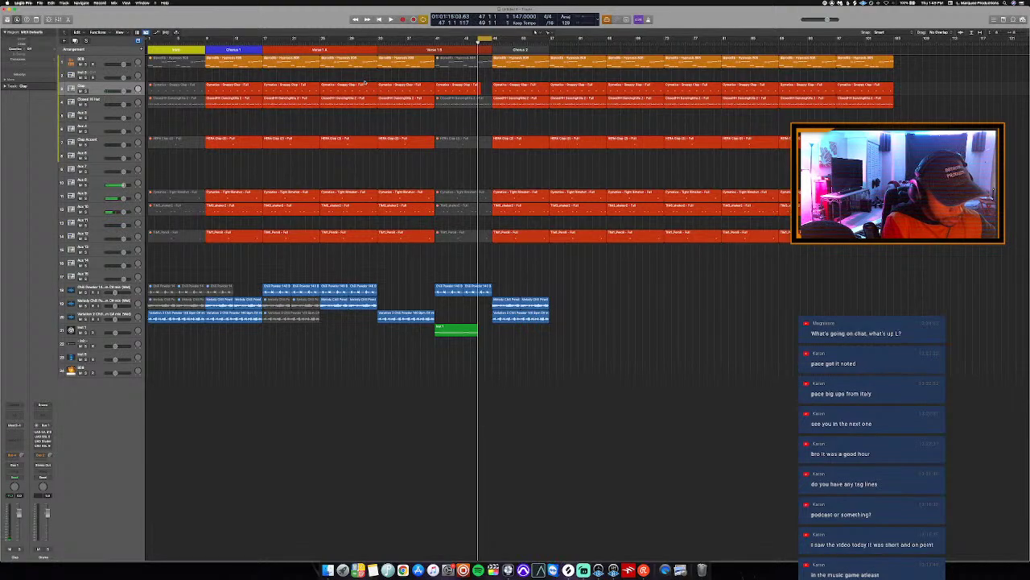
Rename the Aux 8 track to Snare and record a three-hit fill on it in bar 48.
left_click(91, 183)
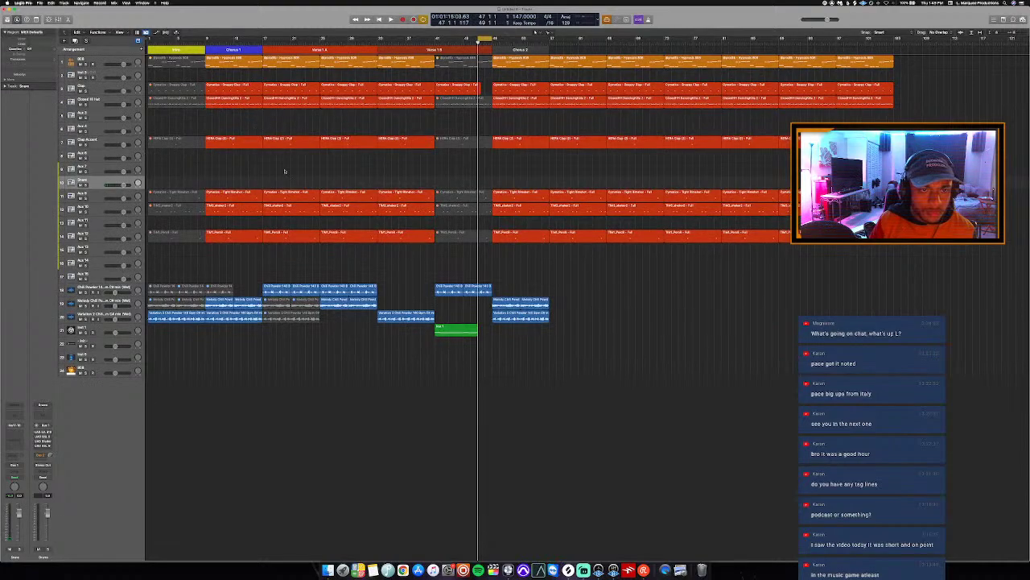
key("space")
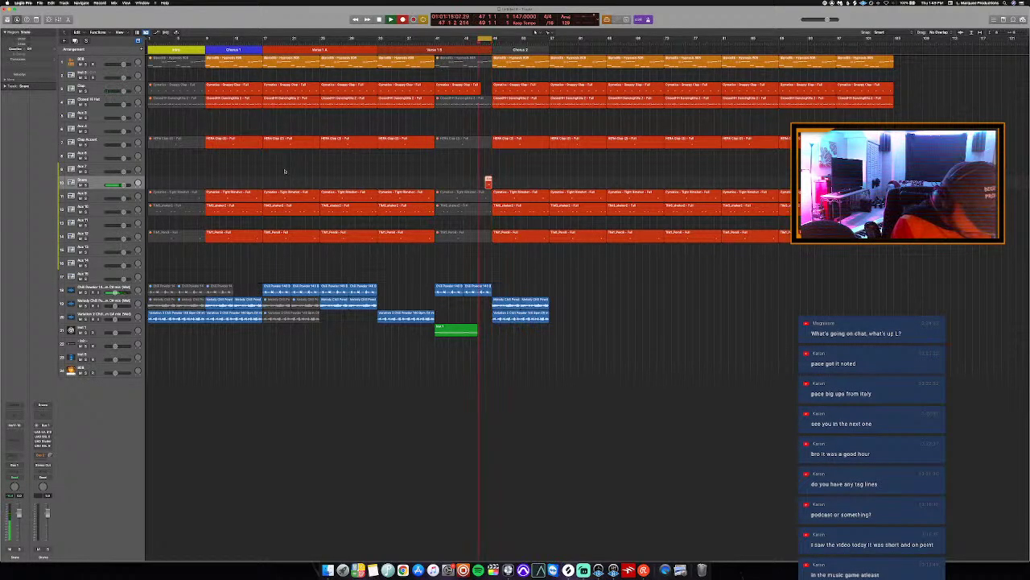
Tighten the timing of the three recorded snare notes in the Piano Roll and close the editor.
key("p")
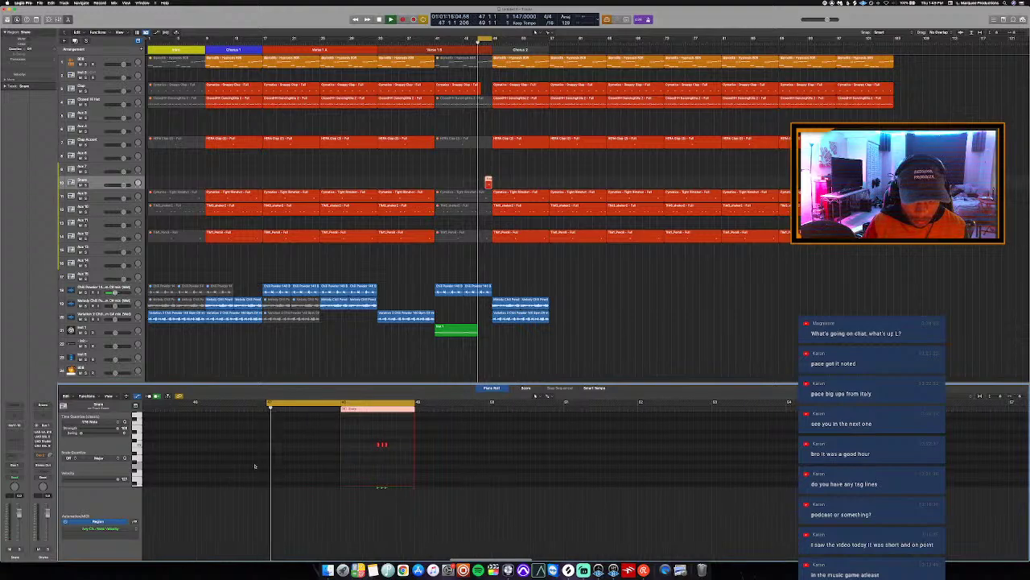
left_click_drag(396, 451, 346, 414)
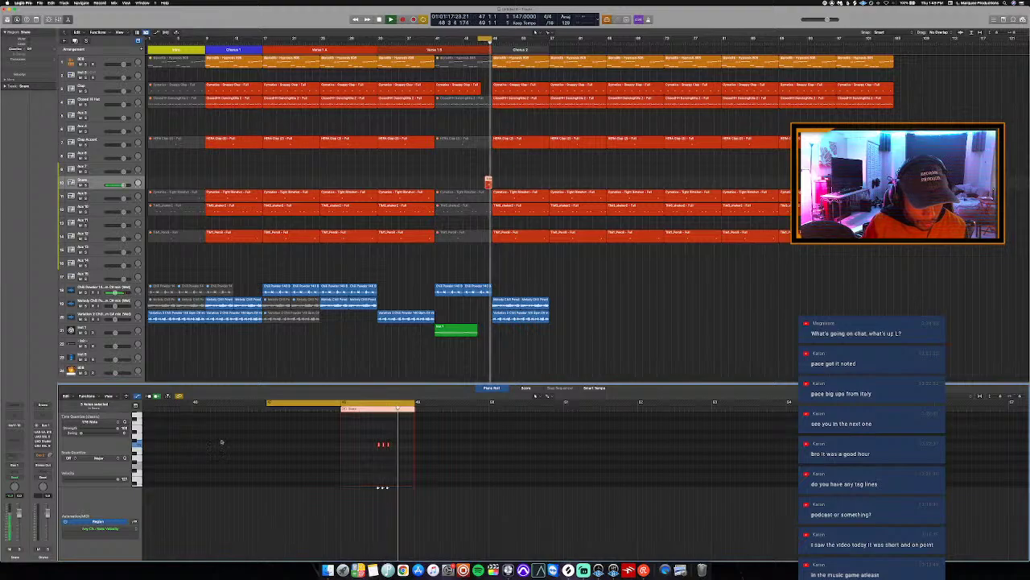
key("e")
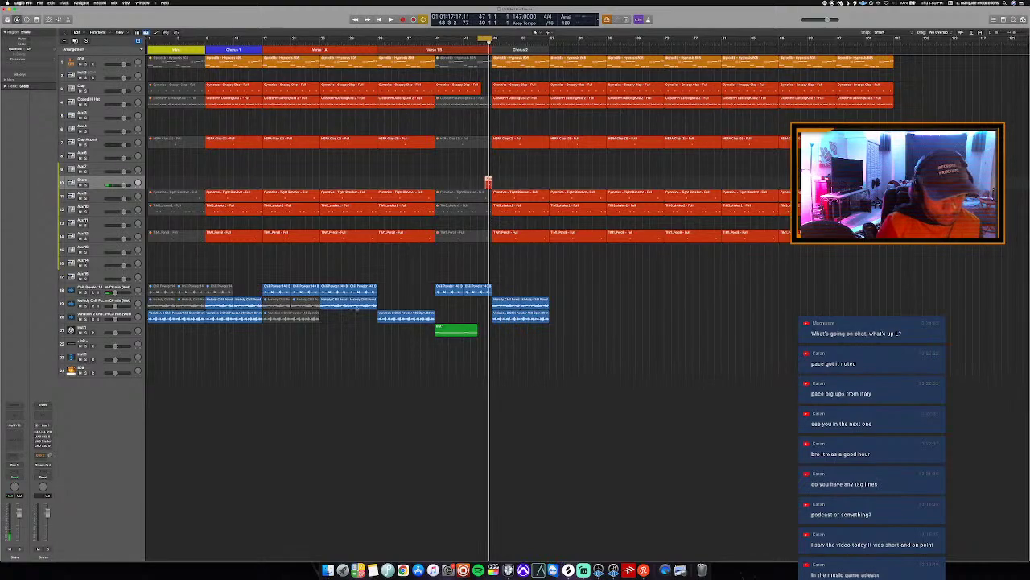
Solo the Chill Powder melody track and play its last Verse 1 B region in the audio editor.
left_click(111, 286)
key("s")
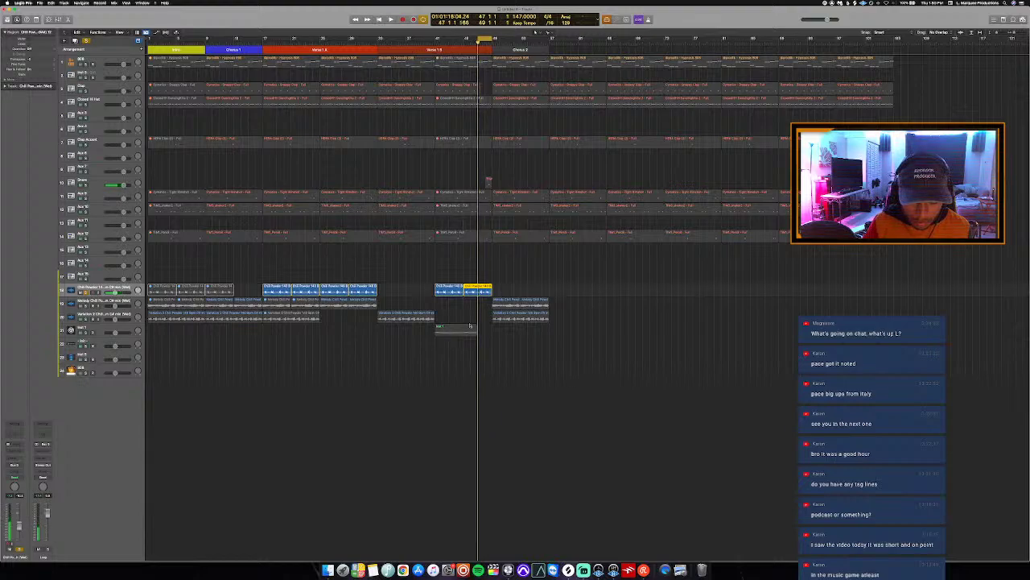
key("e")
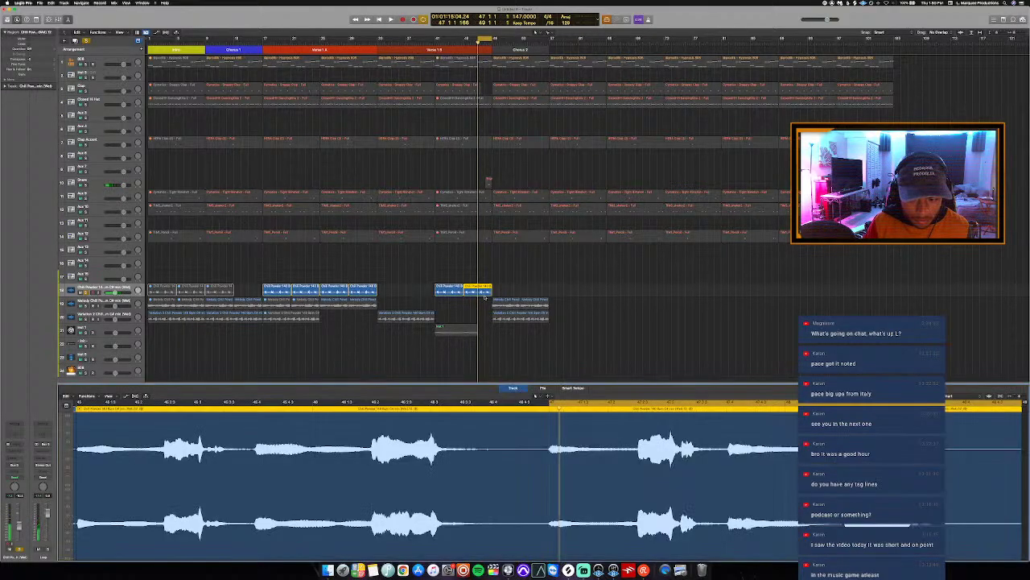
key("space")
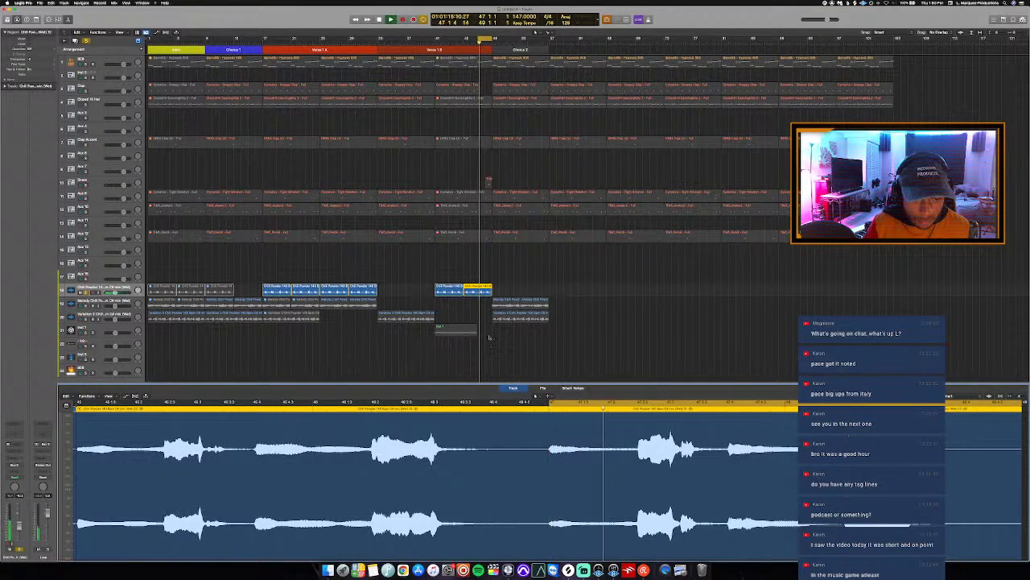
scroll(549, 437, "down", 6)
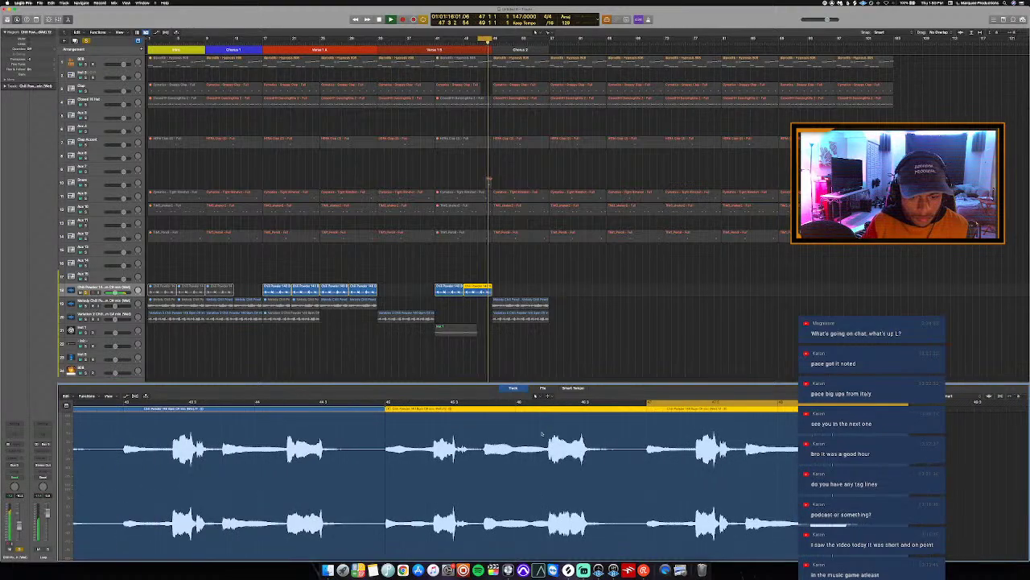
scroll(524, 410, "down", 2)
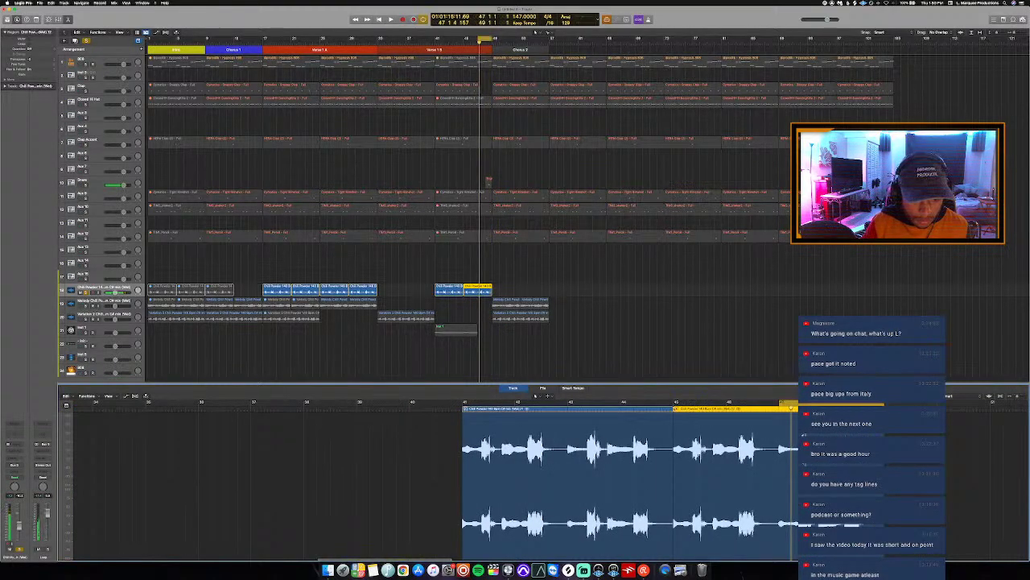
key("space")
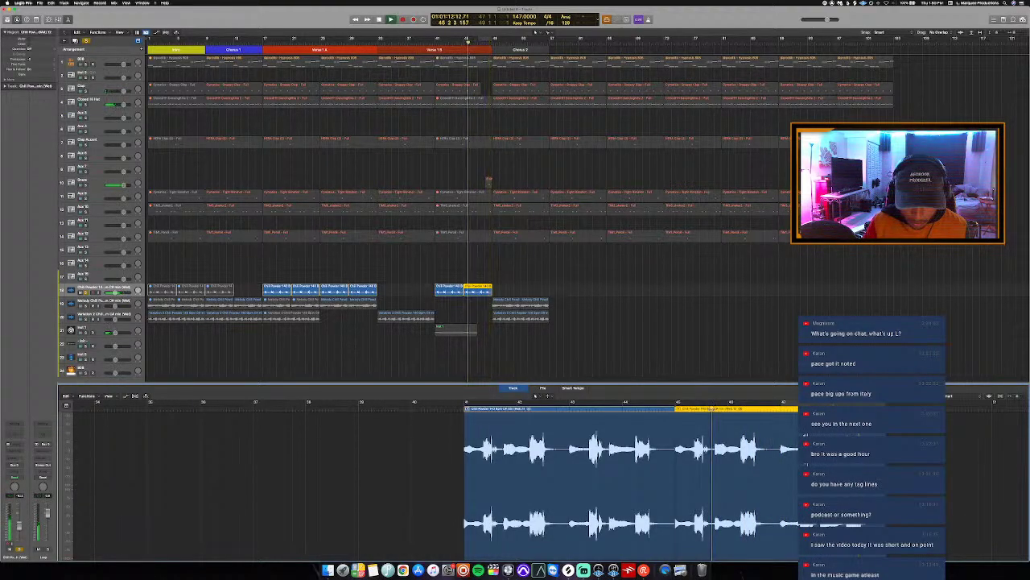
Split the last Chill Powder region of Verse 1 B at bar 46 in the audio editor.
left_click_drag(731, 408, 729, 414)
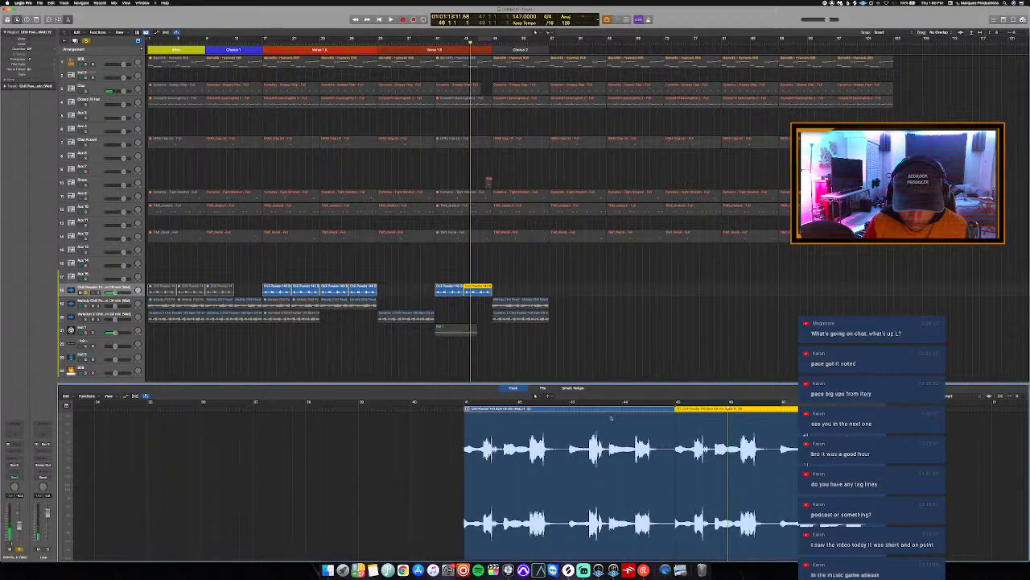
left_click(548, 397)
left_click(566, 430)
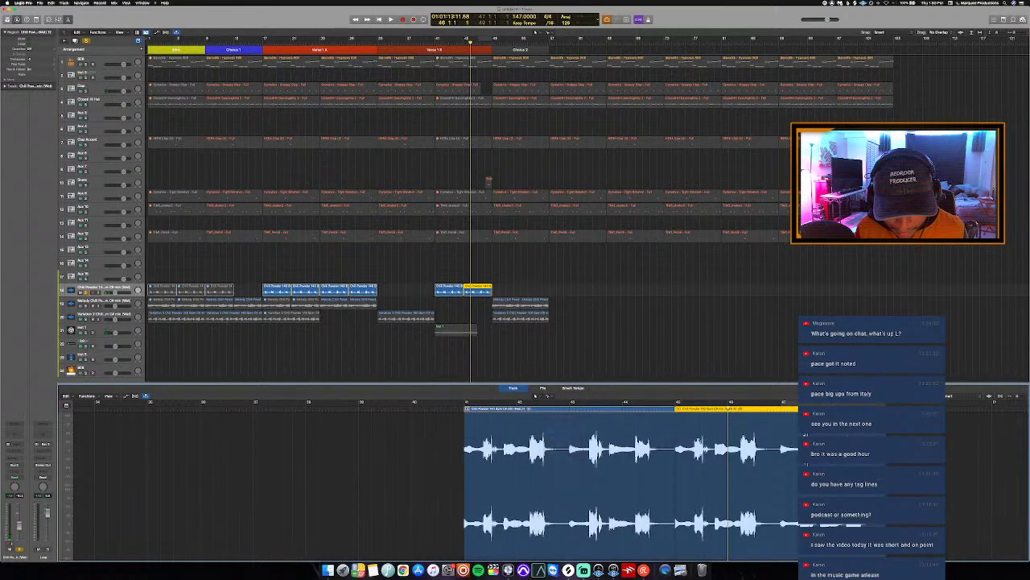
left_click(727, 449)
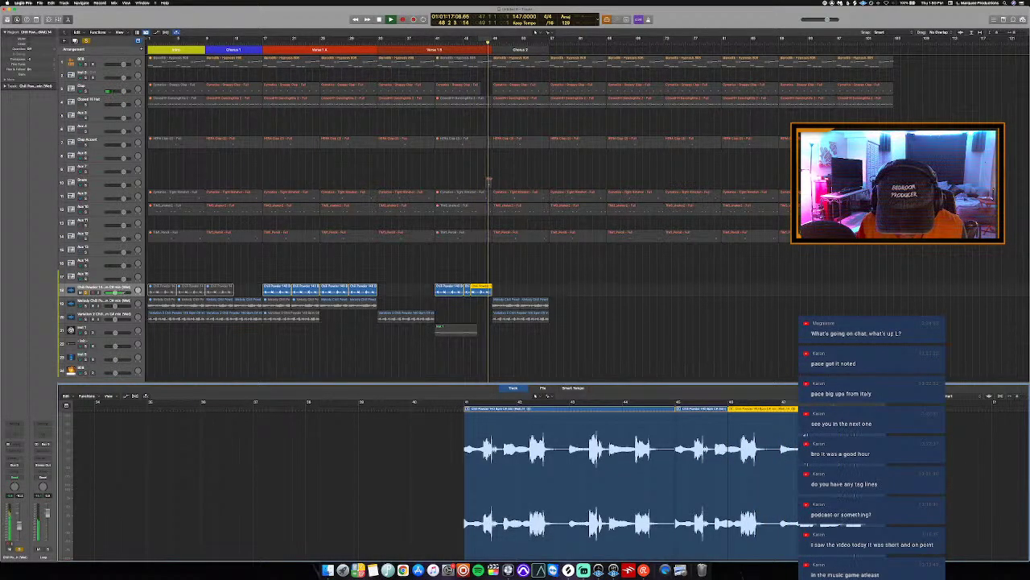
scroll(535, 395, "up", 3)
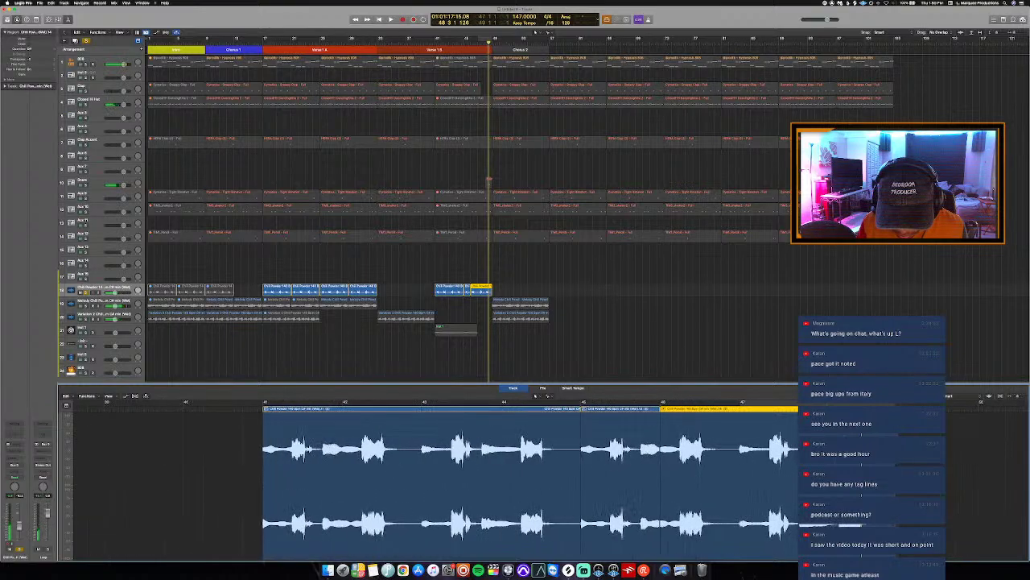
Cut off the tail of the last Chill Powder region, put a copy of the bar 45 region there, and play the result.
key("super+t")
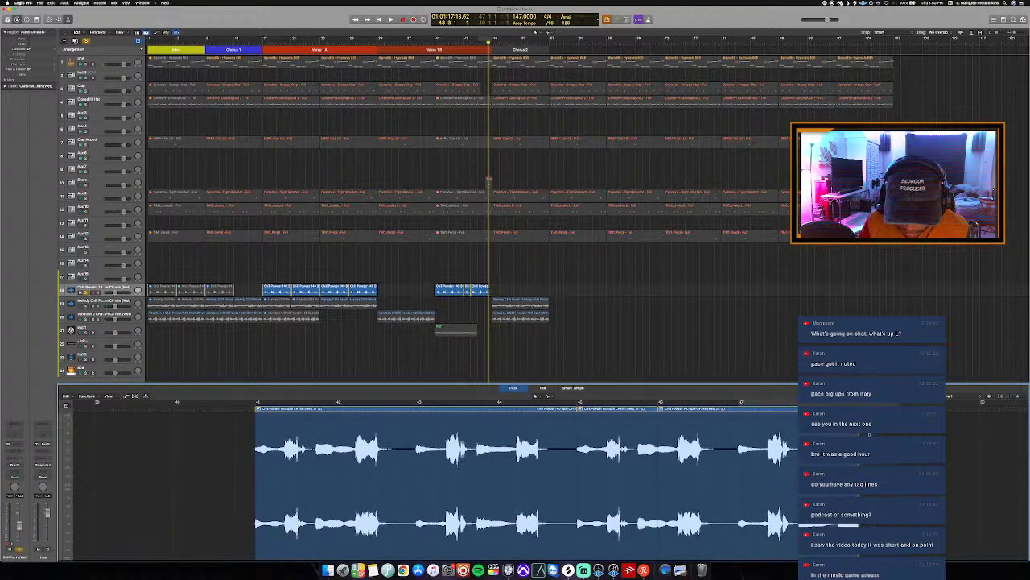
mouse_move(620, 431)
left_mouse_down()
mouse_move(647, 435)
mouse_move(619, 435)
left_mouse_up()
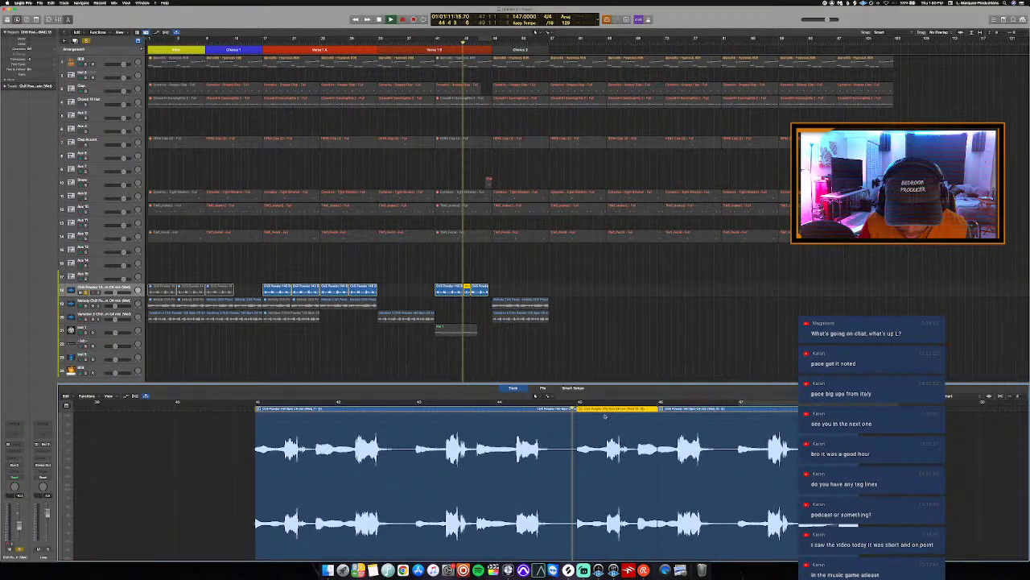
key("space")
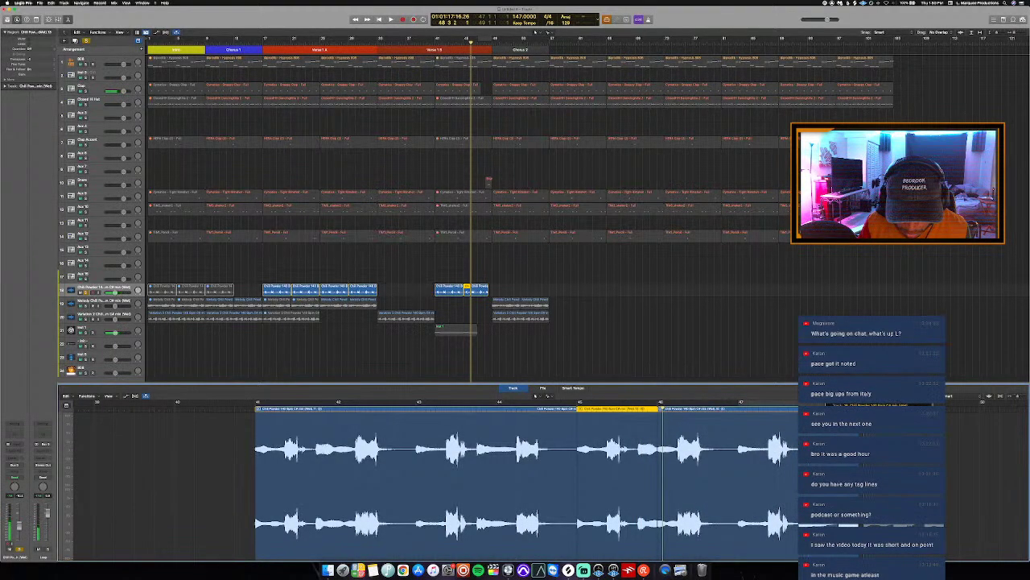
key("space")
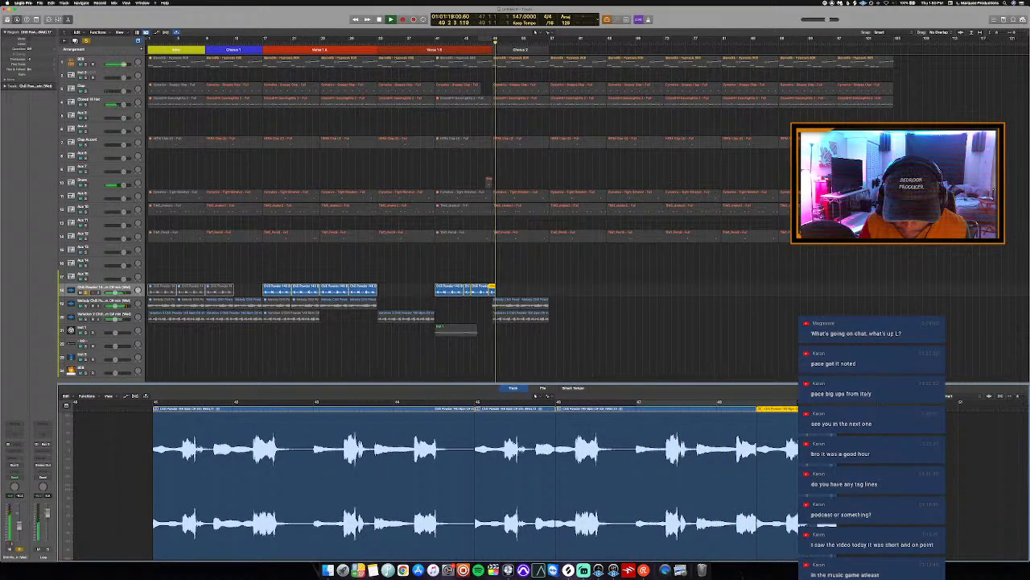
left_click(463, 427)
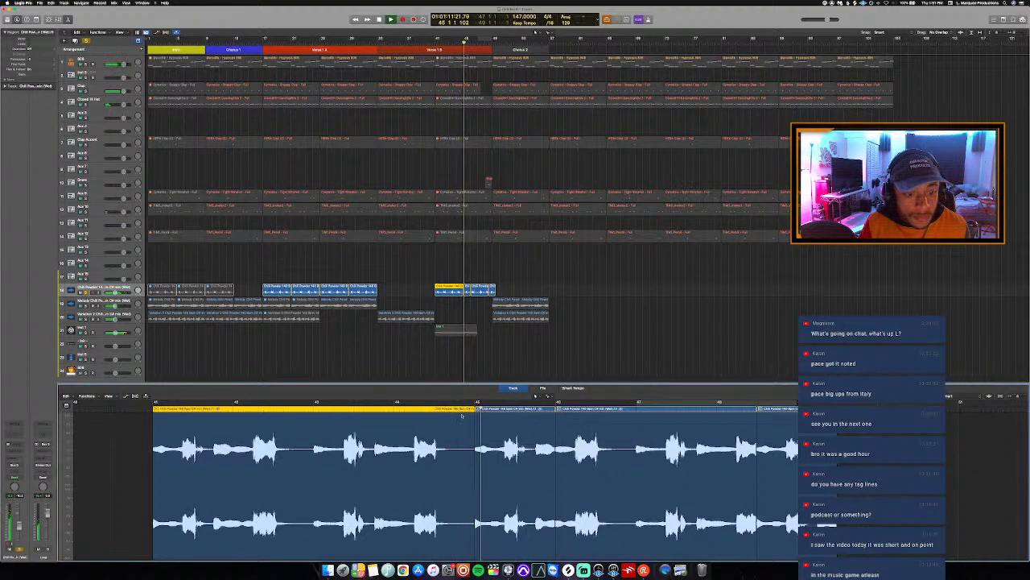
key("space")
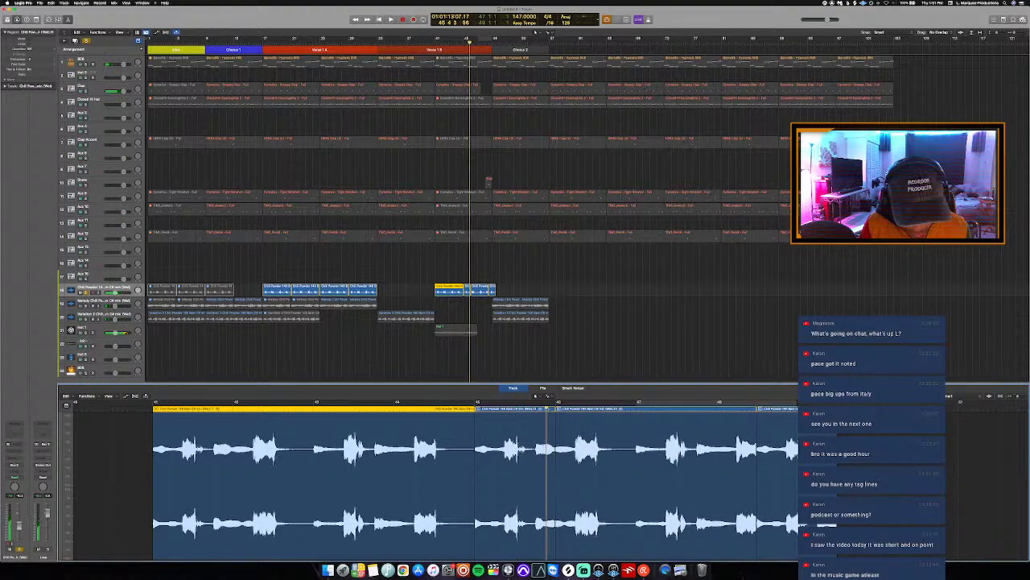
Split the bar 45 Chill Powder region at beat 4 and replace the copied tail region with a copy of the split-off part.
left_click(536, 395)
left_click(519, 447)
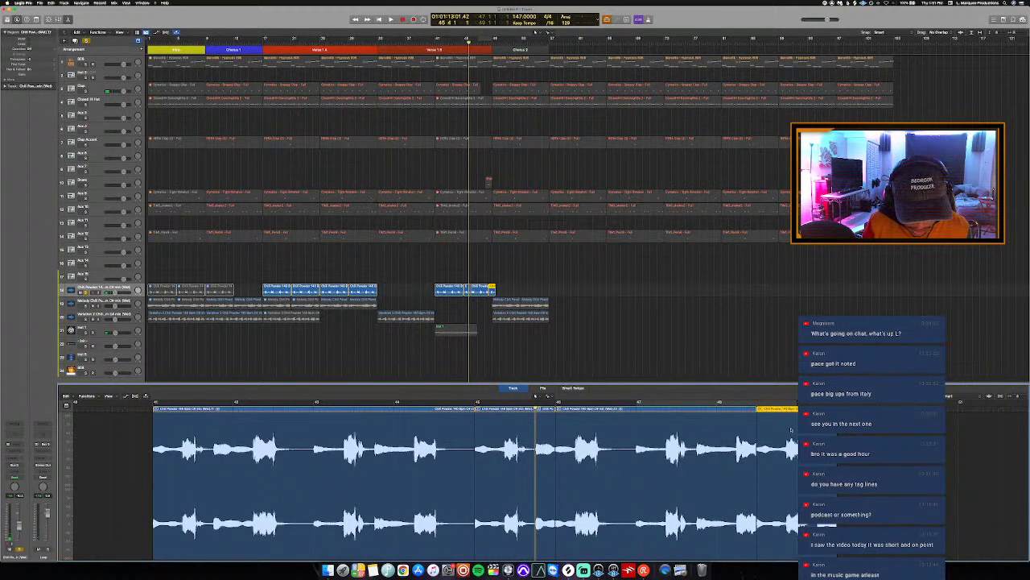
key("Delete")
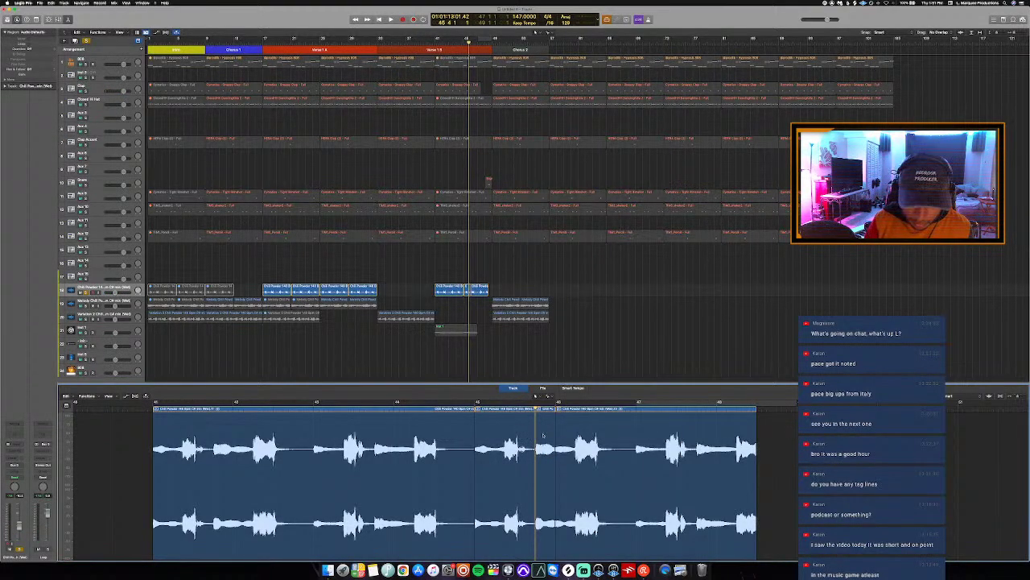
left_click_drag(539, 435, 765, 445)
key("space")
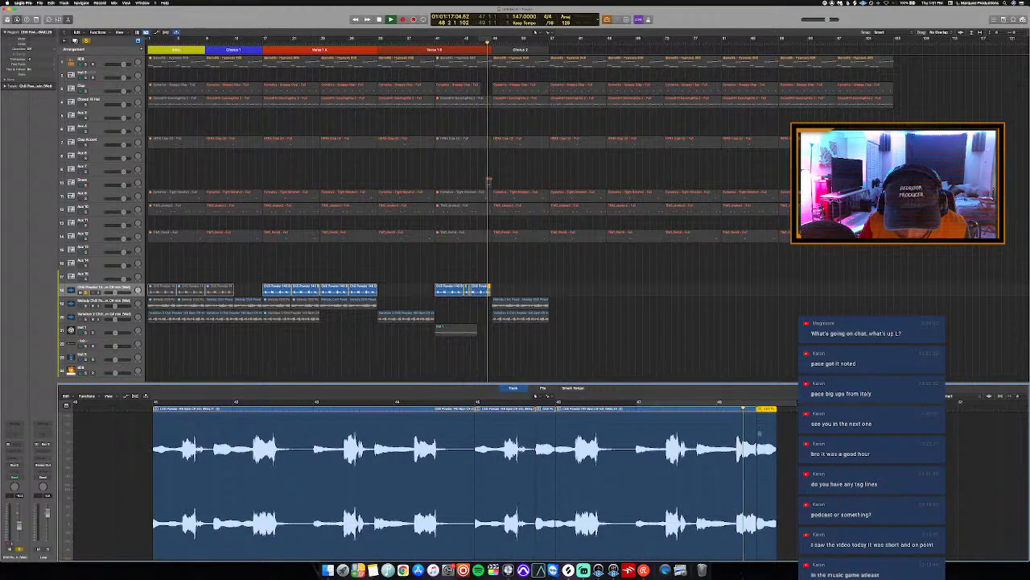
Lengthen the copied melody piece to end at about bar 49 and play back the end of Verse 1 B.
key("space")
left_click_drag(777, 532, 795, 533)
key("space")
scroll(732, 415, "up", 3)
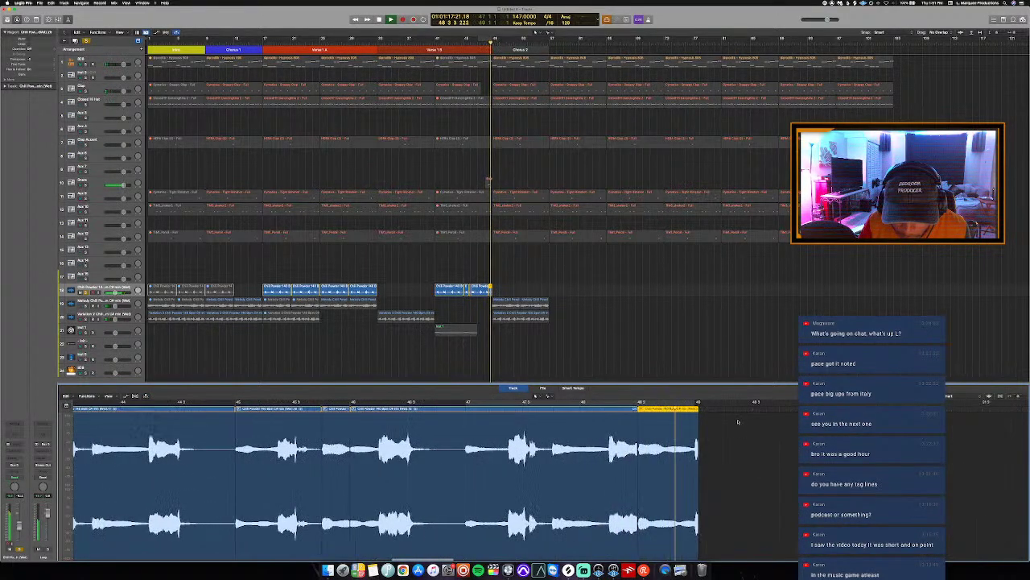
key("space")
left_click(696, 434, "super")
left_click(567, 409)
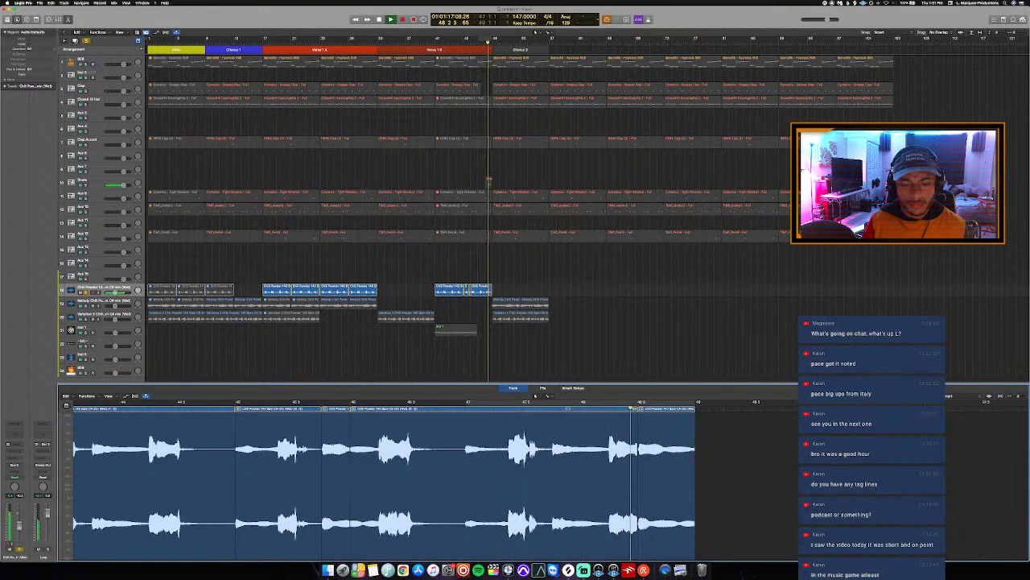
Unsolo the Chill Powder track, play the transition from bar 47 into Chorus 2, and turn cycling off.
key("e")
key("c")
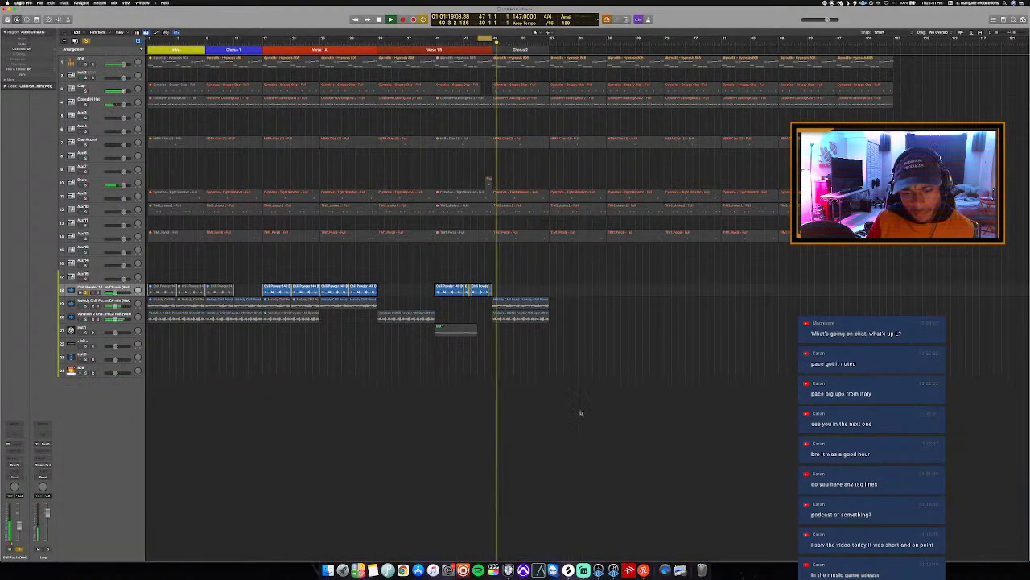
key("e")
key("s")
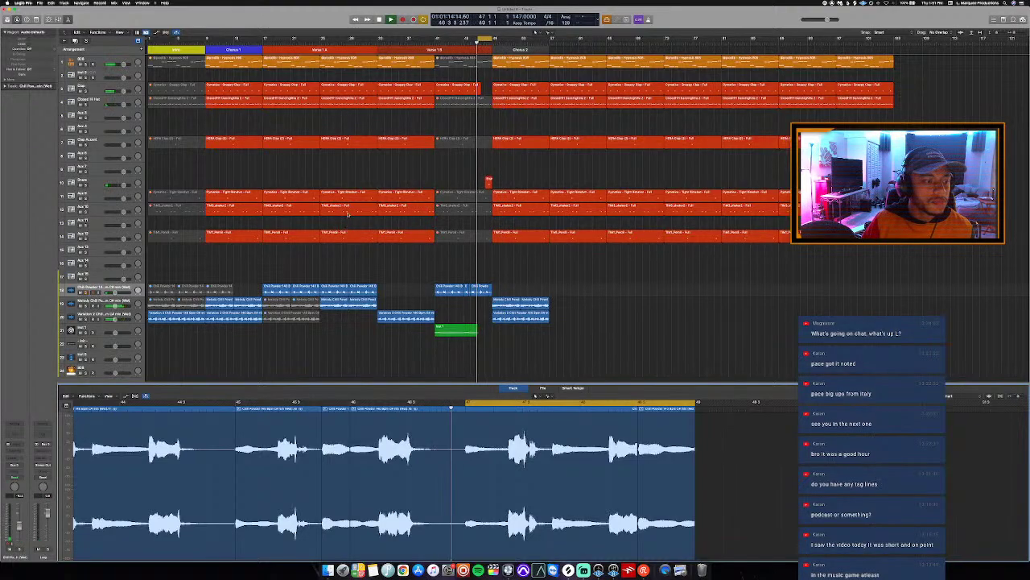
key("c")
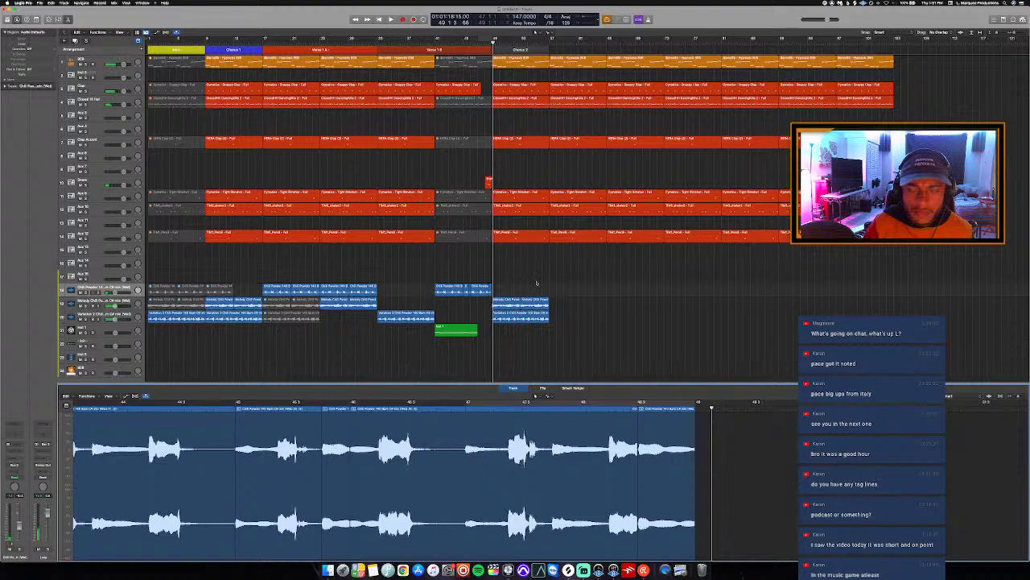
Move the final Chill Powder piece to start at bar 48 beat 4 in the audio editor and play it.
left_click(483, 287)
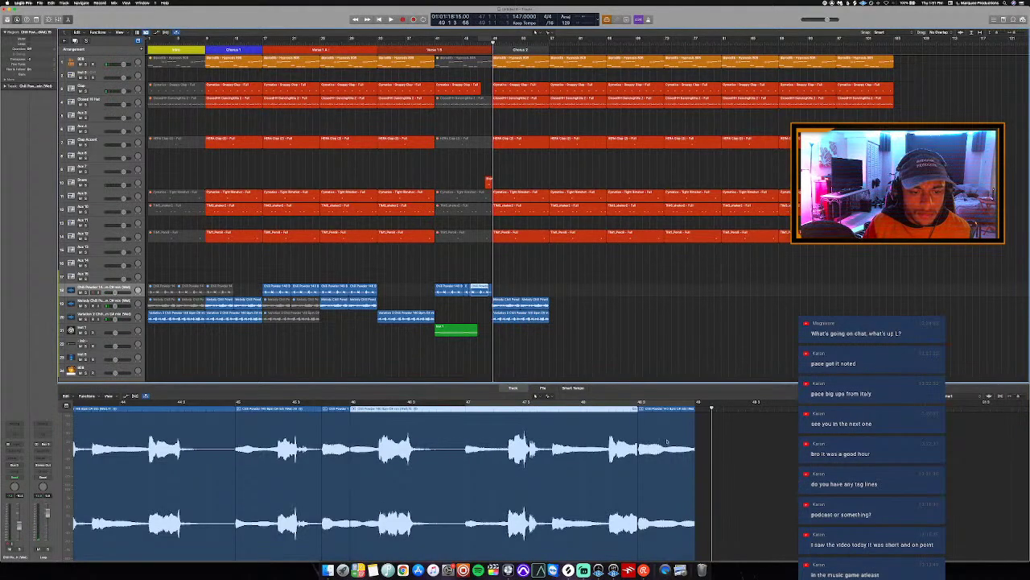
scroll(667, 441, "up", 3)
left_click(645, 405)
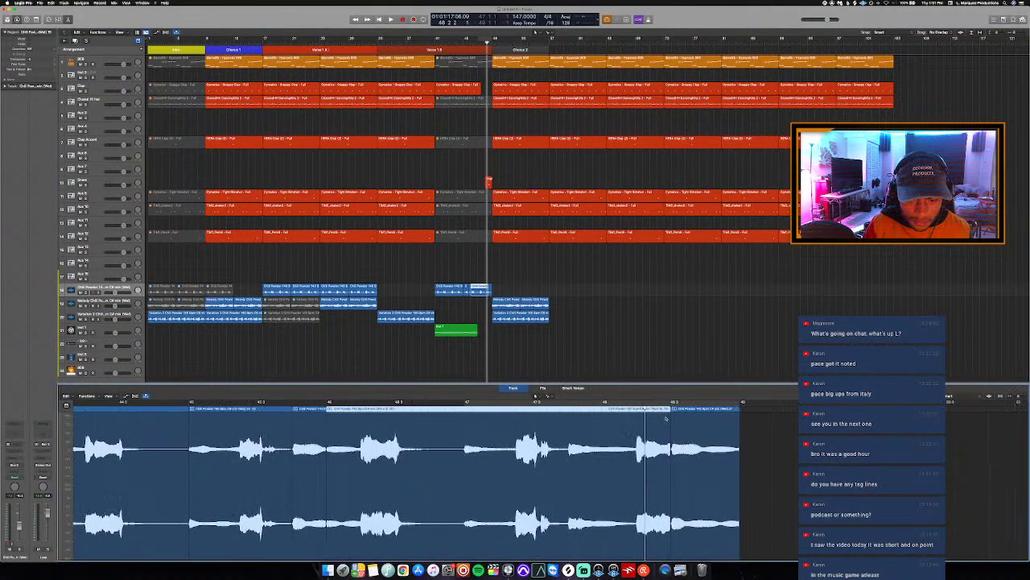
scroll(665, 418, "up", 3)
left_click(762, 407)
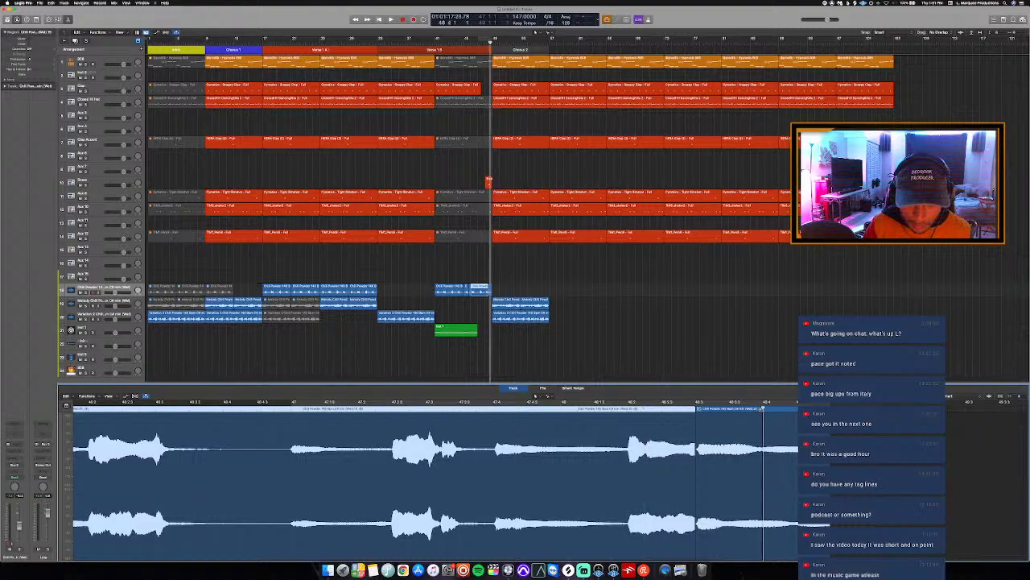
key("Delete")
key("space")
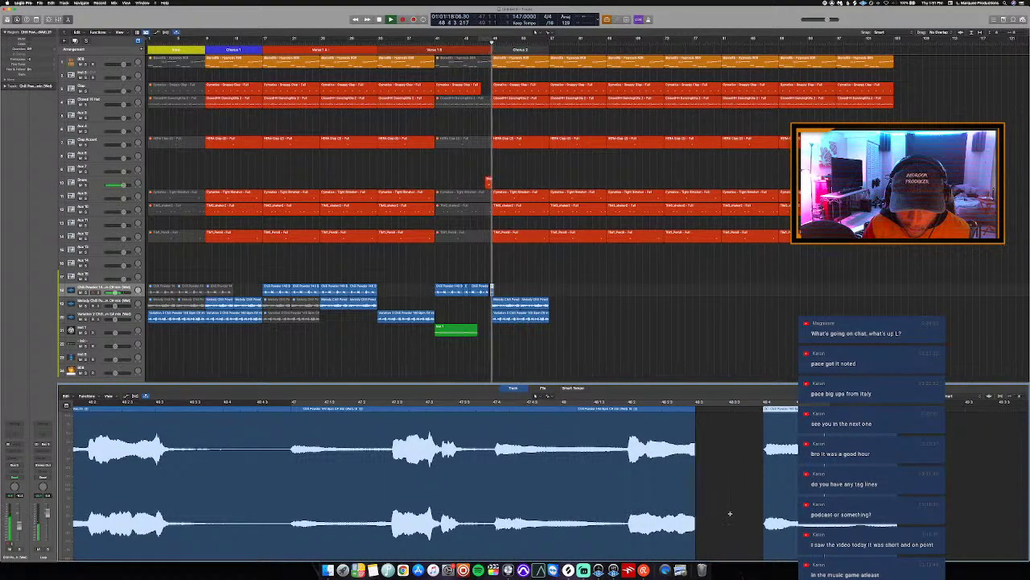
Extend the preceding Chill Powder region to meet the final piece, shorten the final piece to end at bar 49, and close the audio editor.
left_click_drag(694, 531, 761, 537)
key("space")
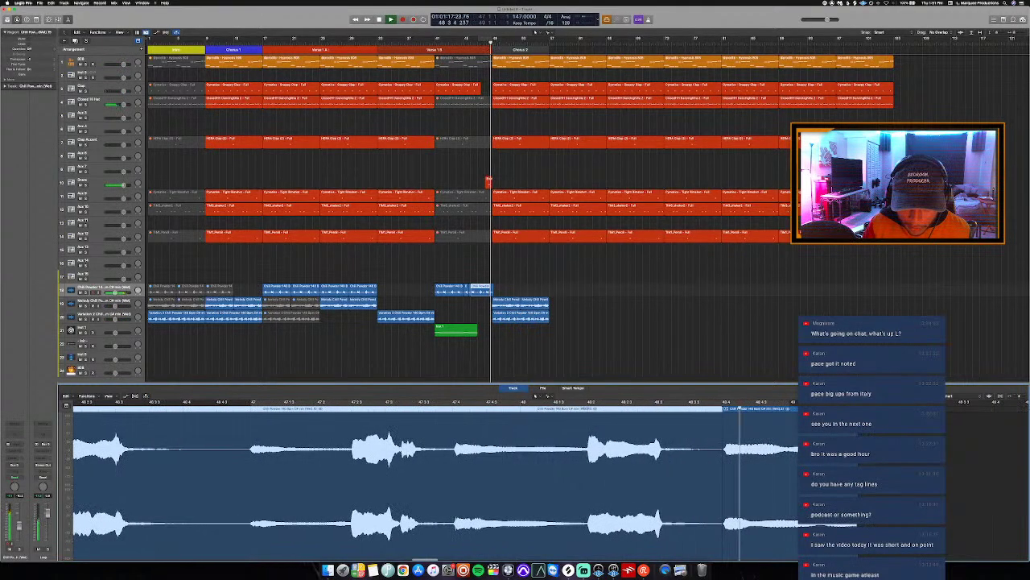
left_click_drag(858, 529, 792, 524)
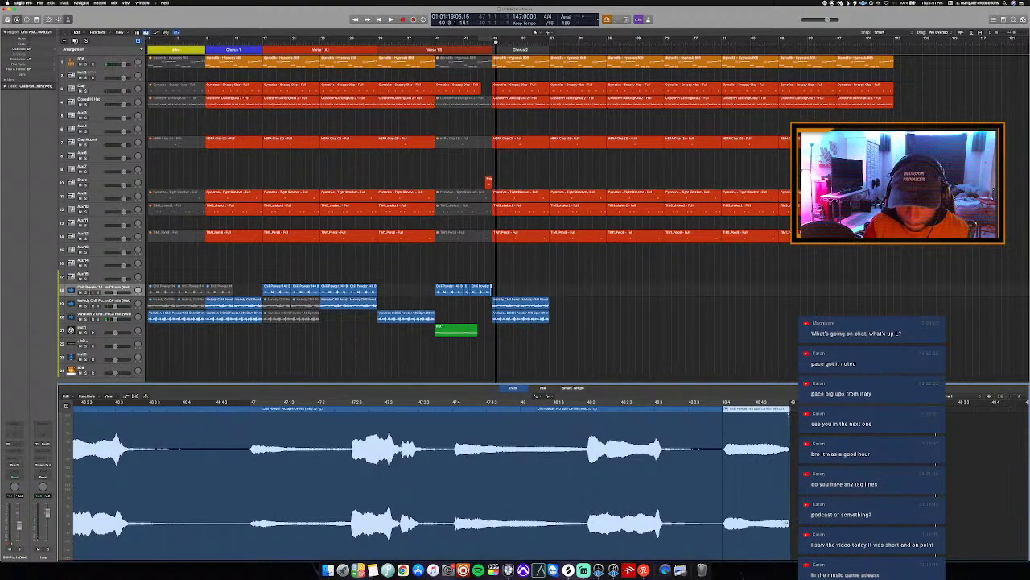
left_click(722, 541)
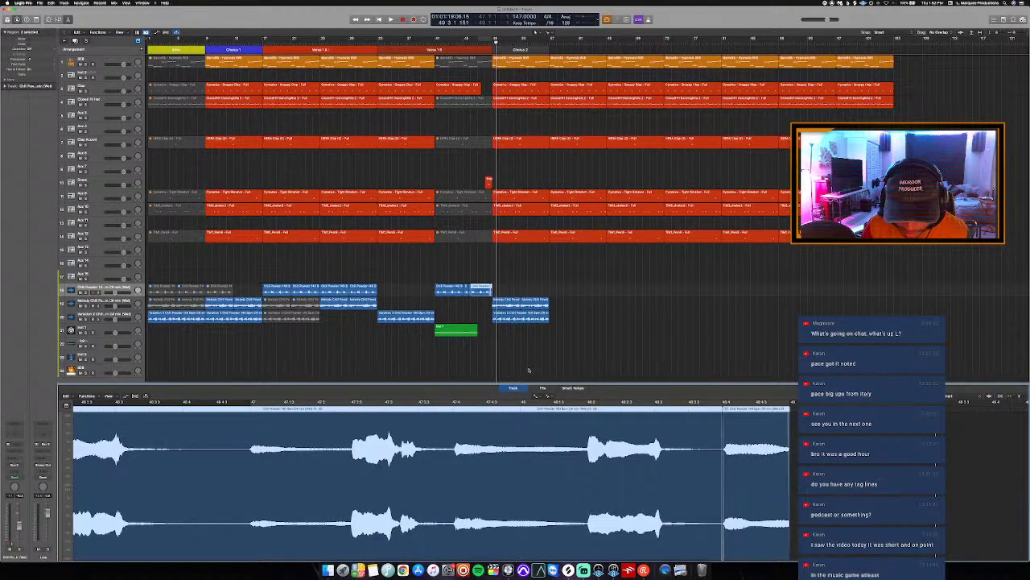
key("space")
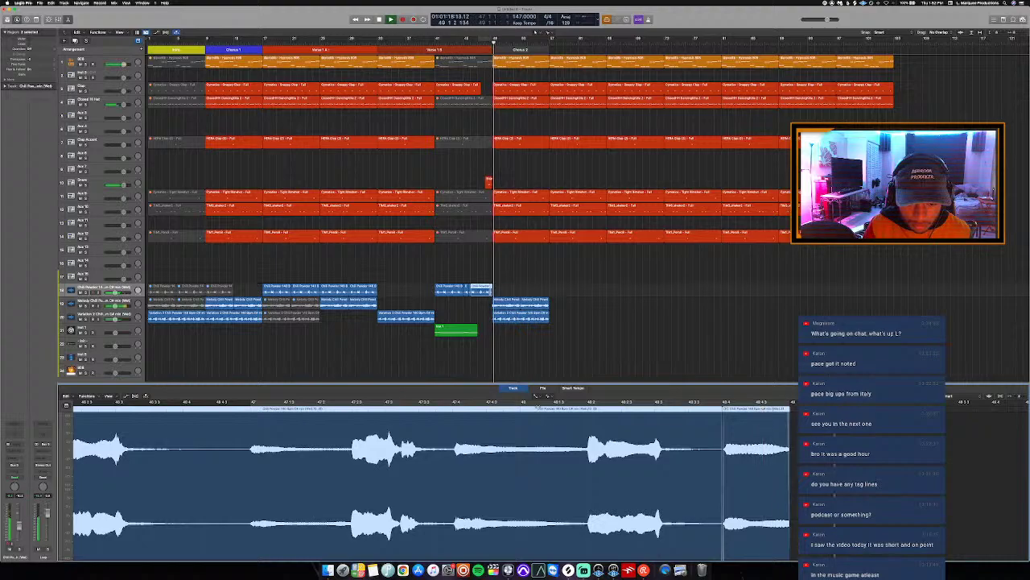
key("e")
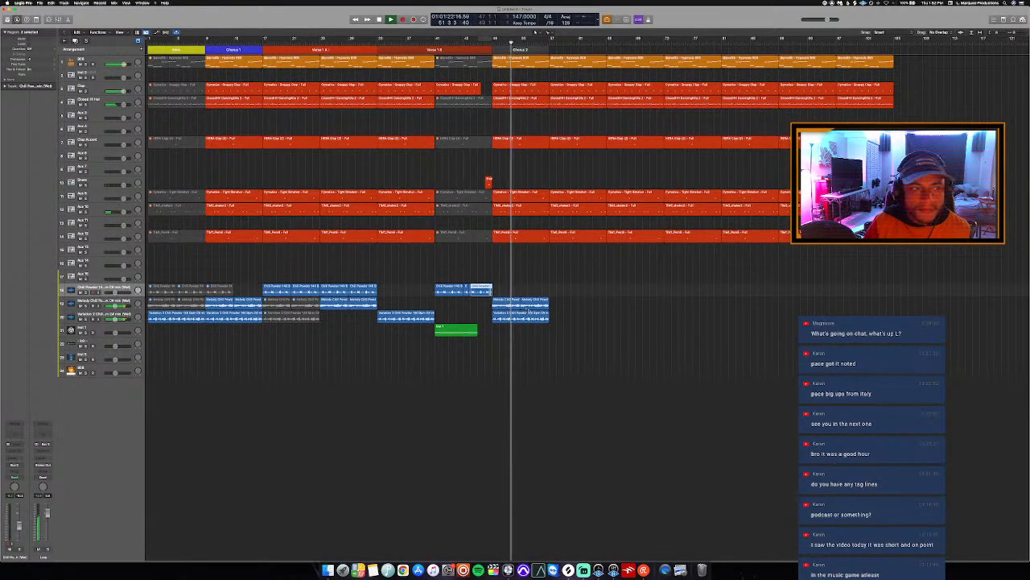
Copy the regions from Verse 1 A through Chorus 2, leaving out the green synth region, and place the playhead at bar 57.
left_click(479, 364)
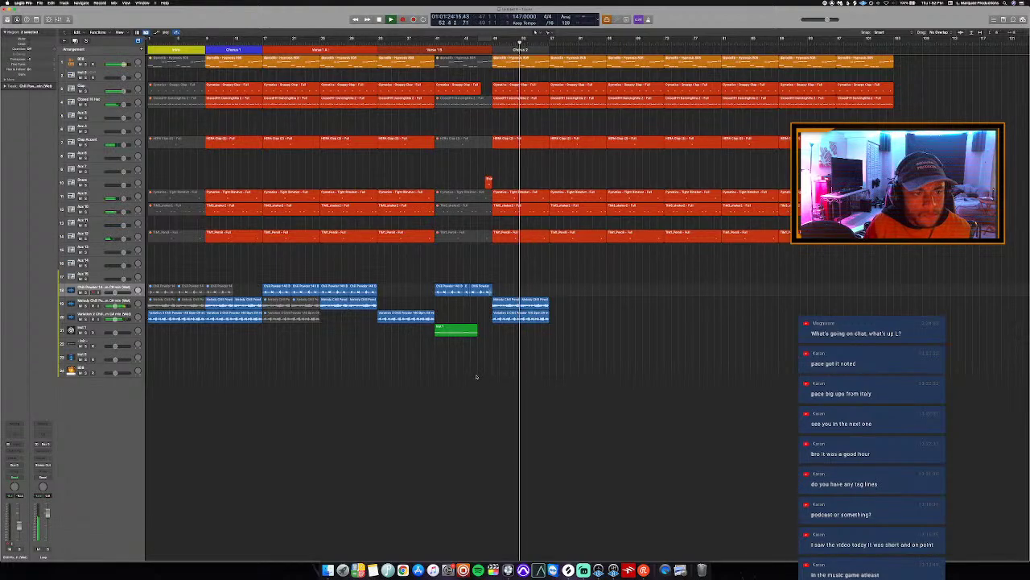
left_click(443, 288)
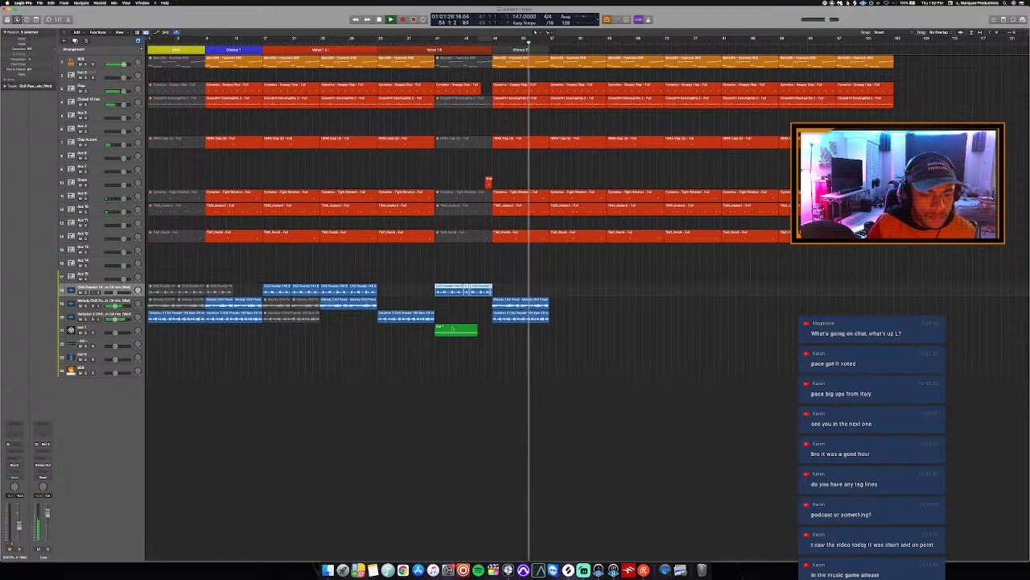
left_click_drag(491, 247, 307, 49)
left_click_drag(521, 354, 495, 63)
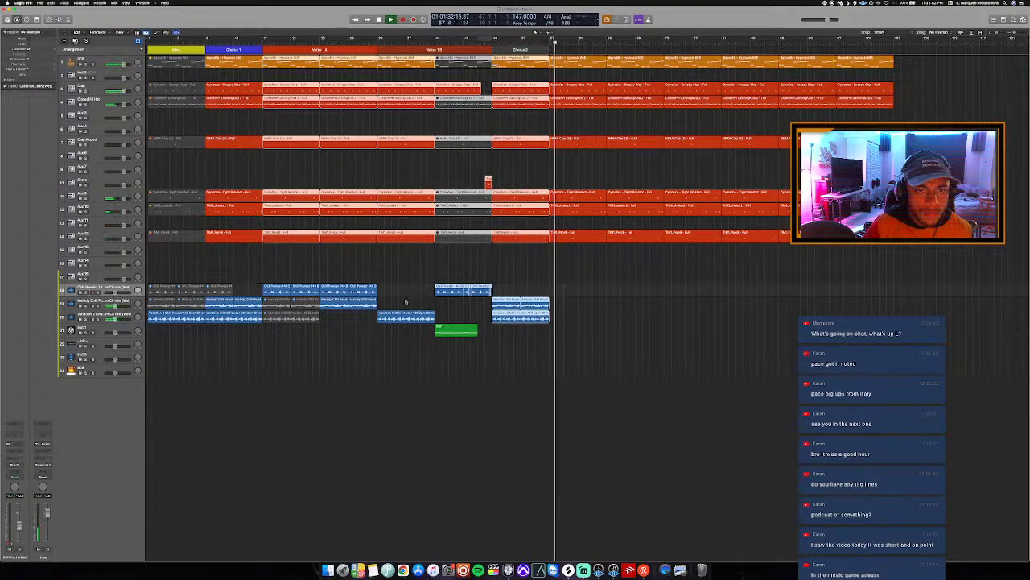
left_click_drag(409, 331, 280, 286)
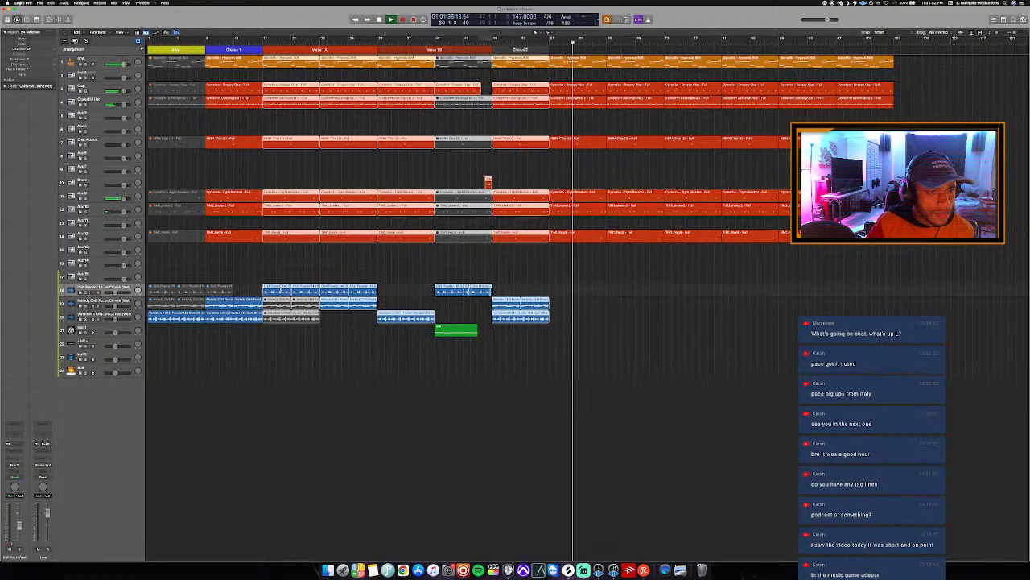
key("space")
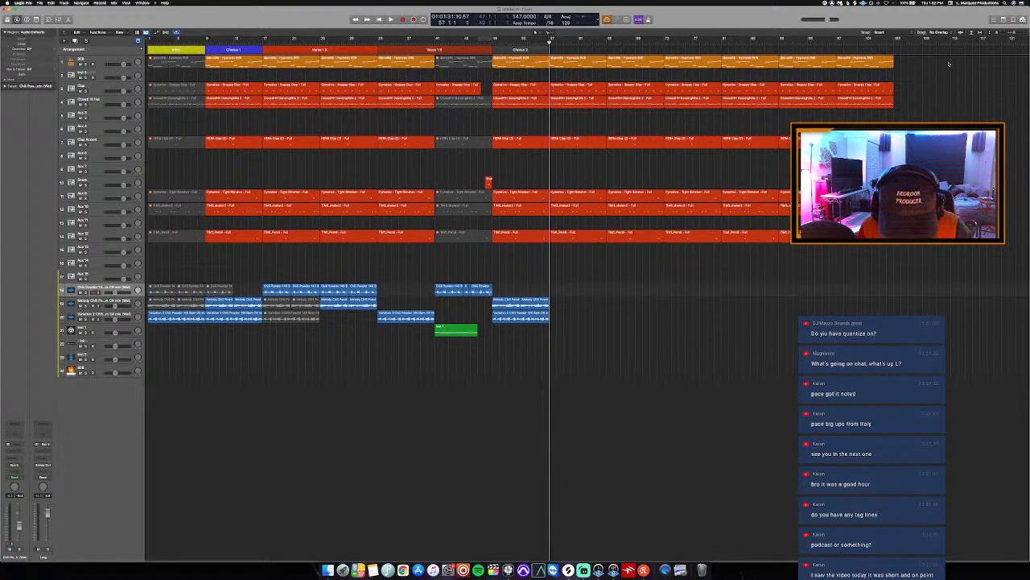
Delete all regions after Chorus 2 and paste the copied verse and chorus regions at bar 57.
left_click_drag(949, 64, 559, 254)
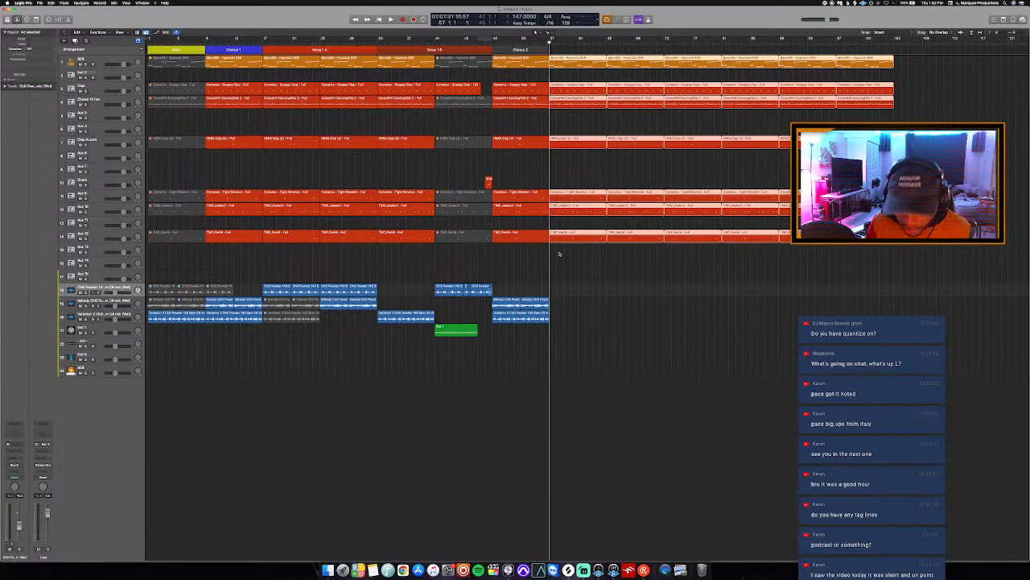
key("Delete")
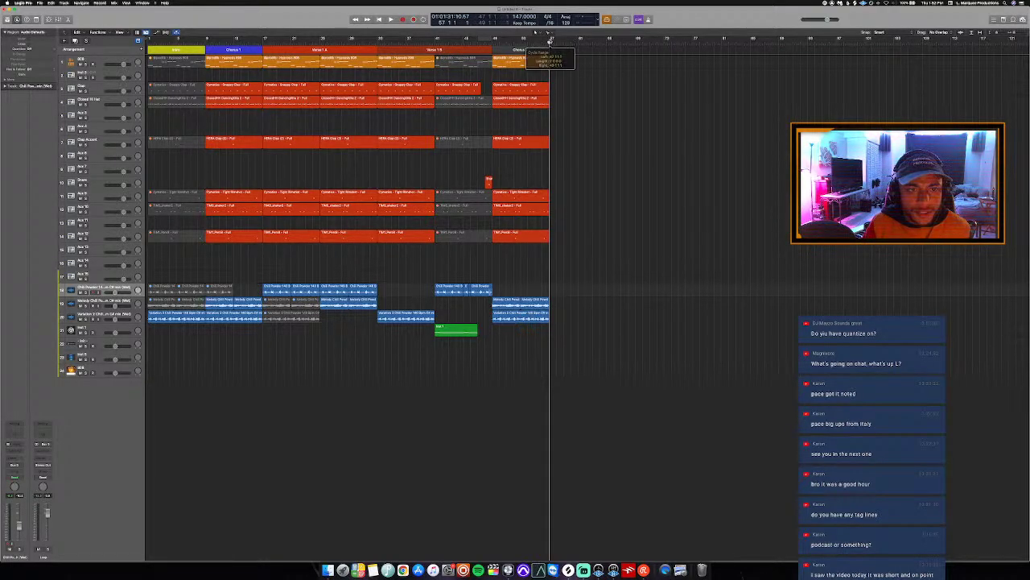
key("super+z")
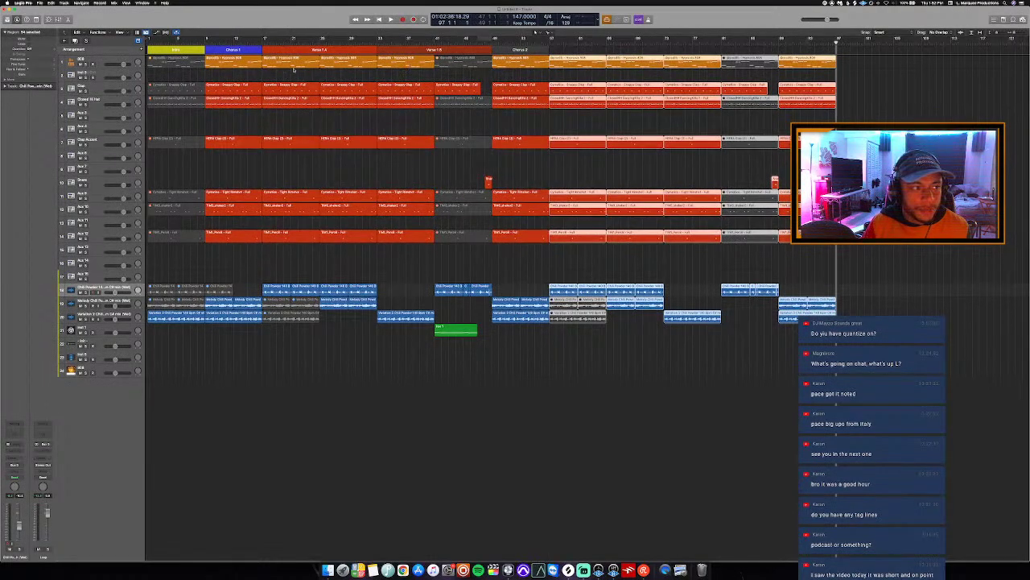
Add two Verse arrangement markers after Chorus 2, one spanning bars 57 to 73 and one spanning bars 73 to 89.
key("shift+d")
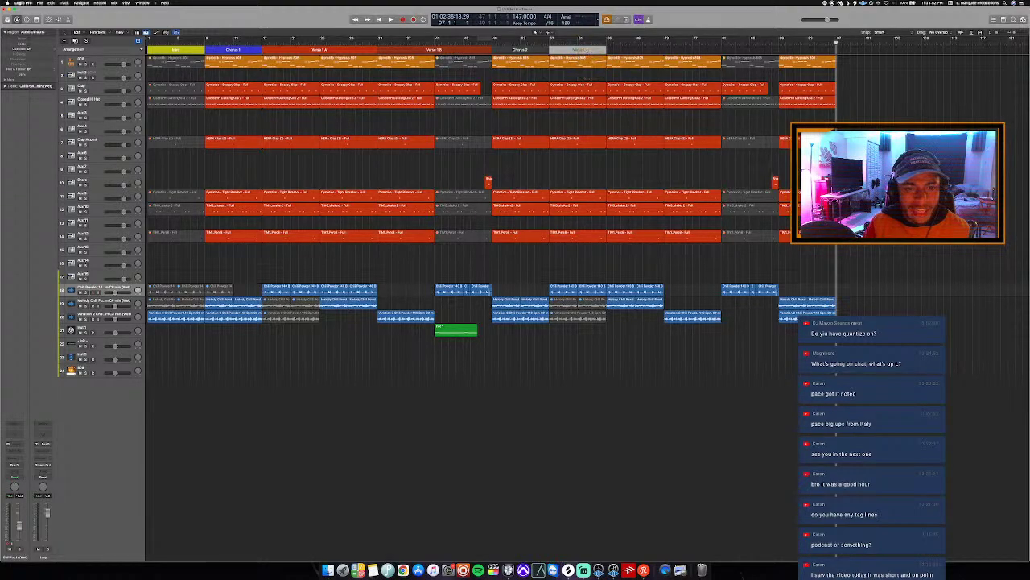
mouse_move(605, 49)
left_mouse_down()
mouse_move(642, 83)
mouse_move(664, 84)
left_mouse_up()
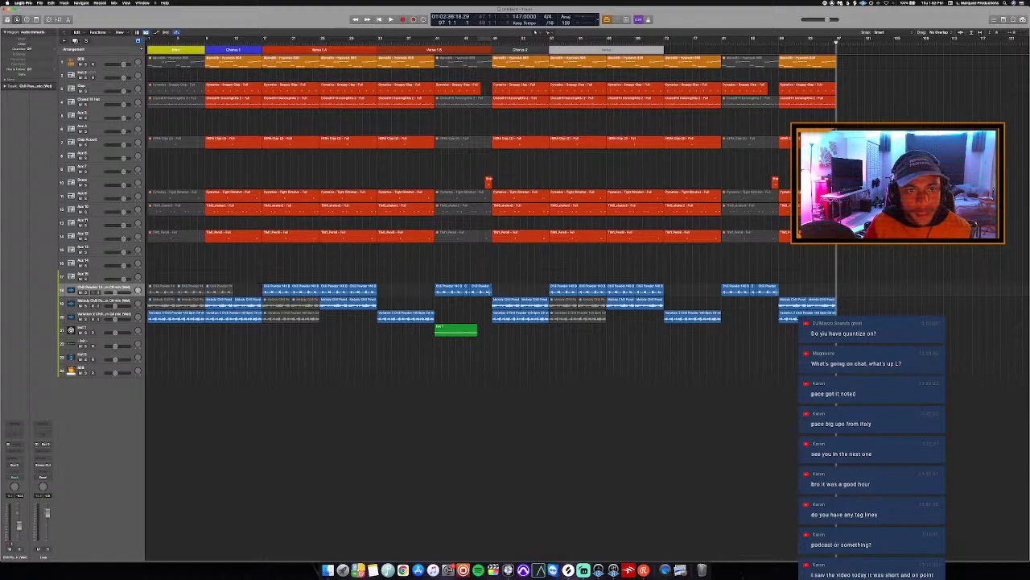
left_click(142, 50)
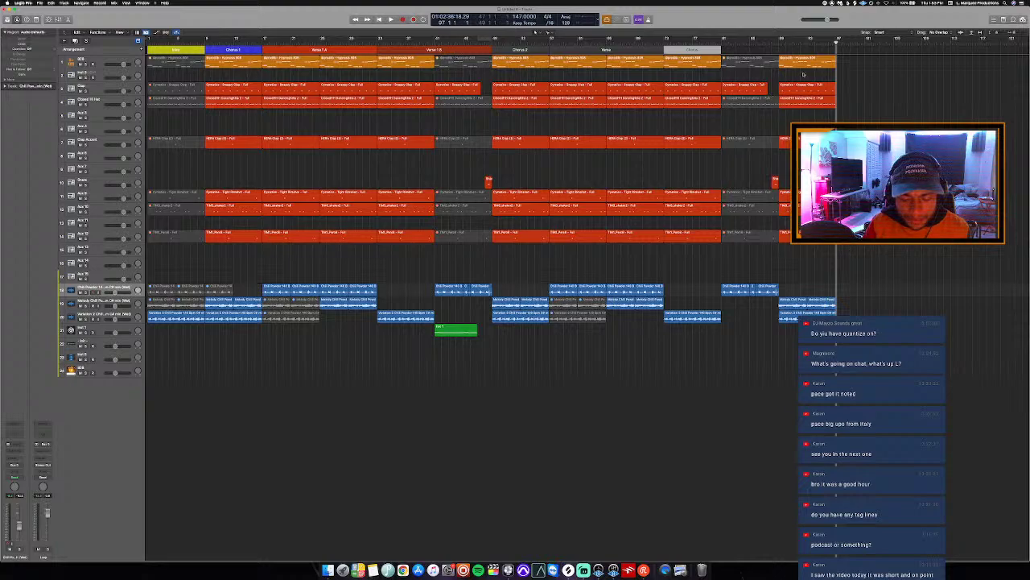
left_click_drag(722, 50, 780, 80)
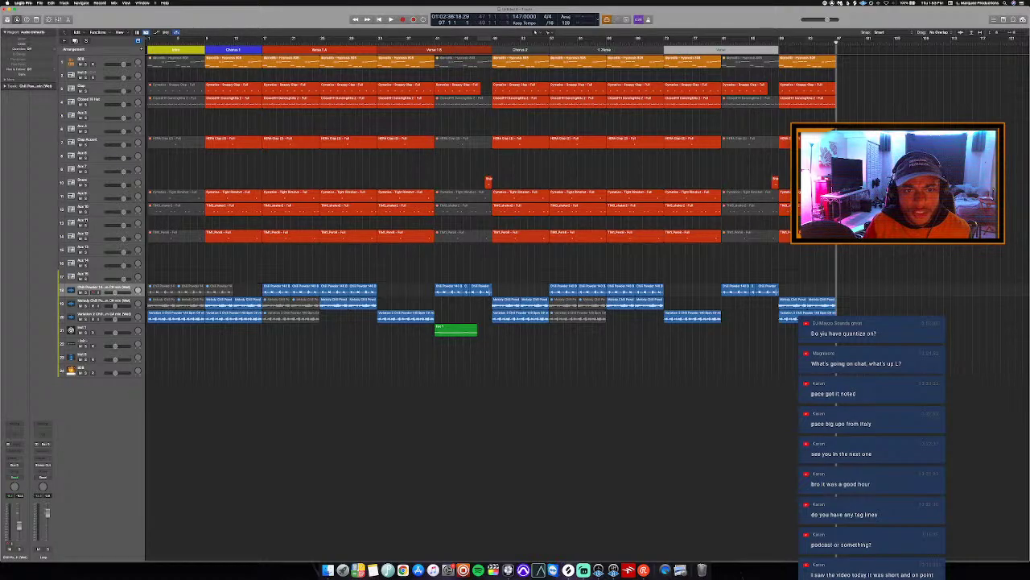
Color the arrangement marker spanning bars 57 to 73 red and rename it Verse 2 A.
key("alt+c")
left_click(593, 49)
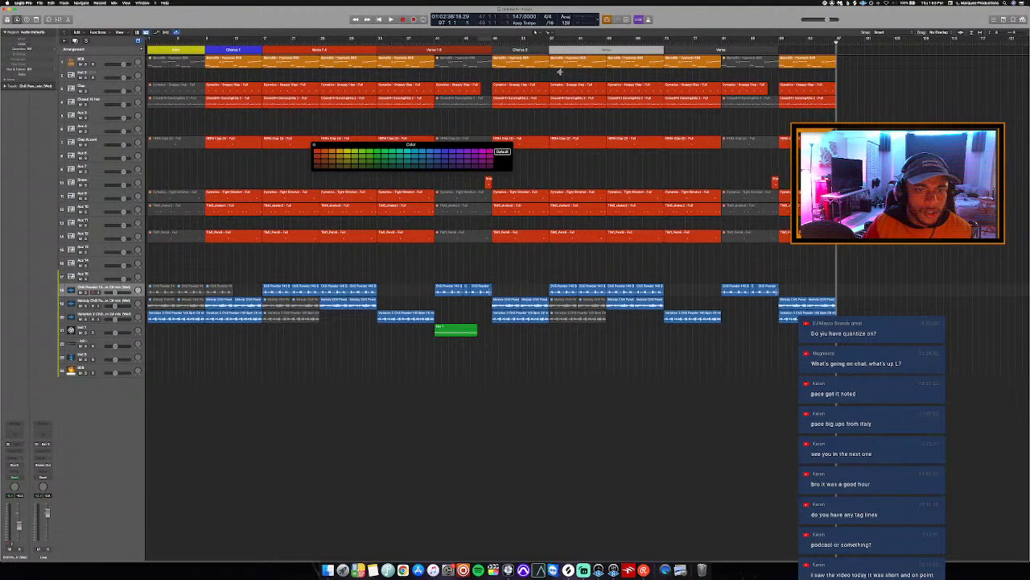
left_click(317, 153)
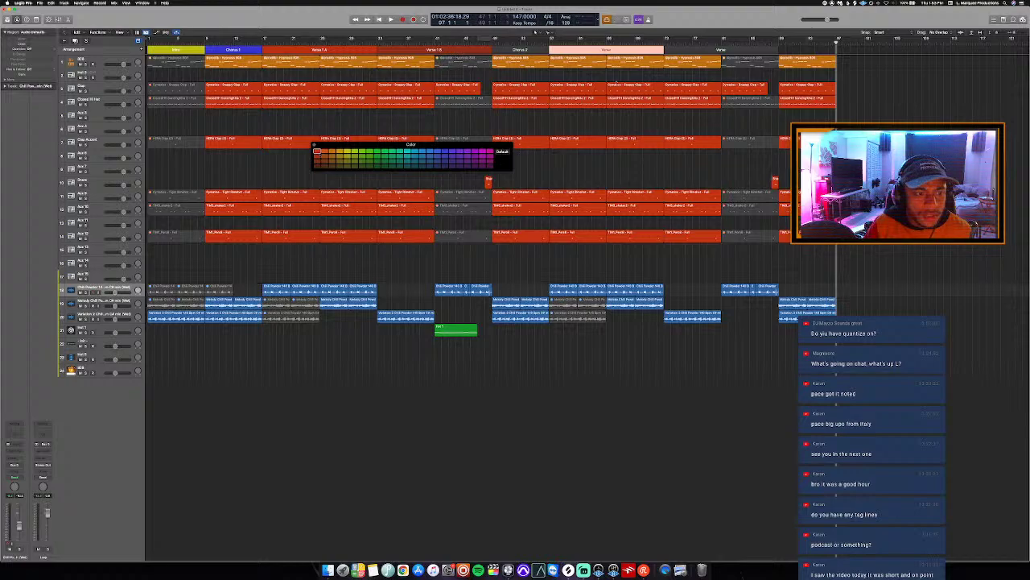
left_click(607, 51)
left_click(617, 77)
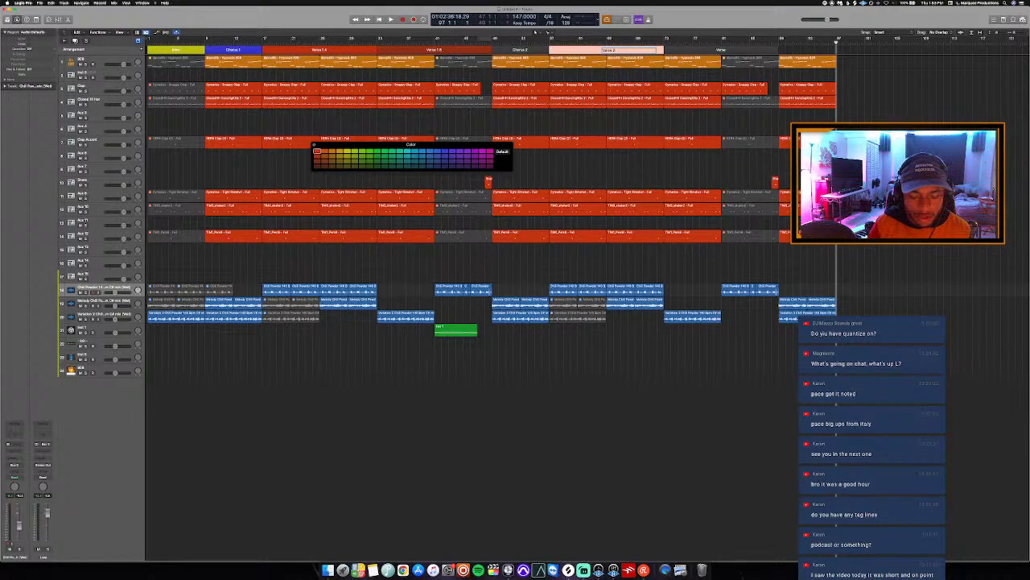
Move the green Inst 1 synth track above the 808 track and recolor its region orange.
left_click(485, 41)
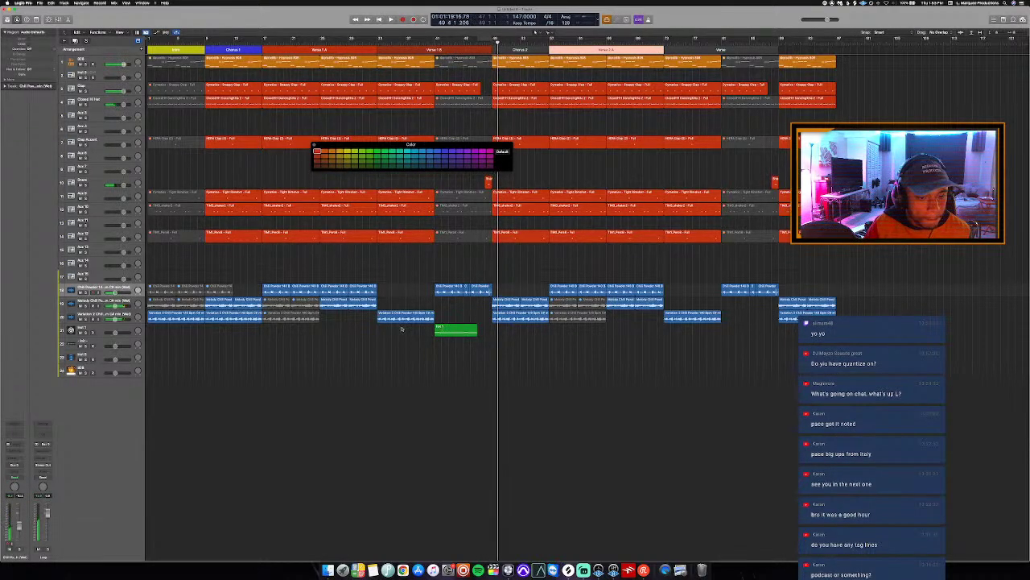
left_click(104, 328)
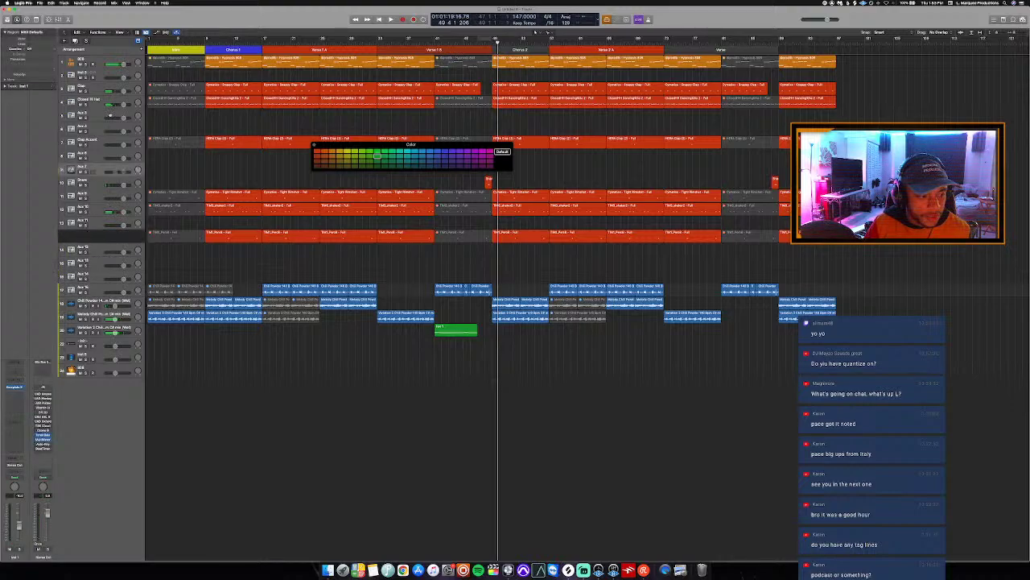
left_click_drag(114, 58, 115, 60)
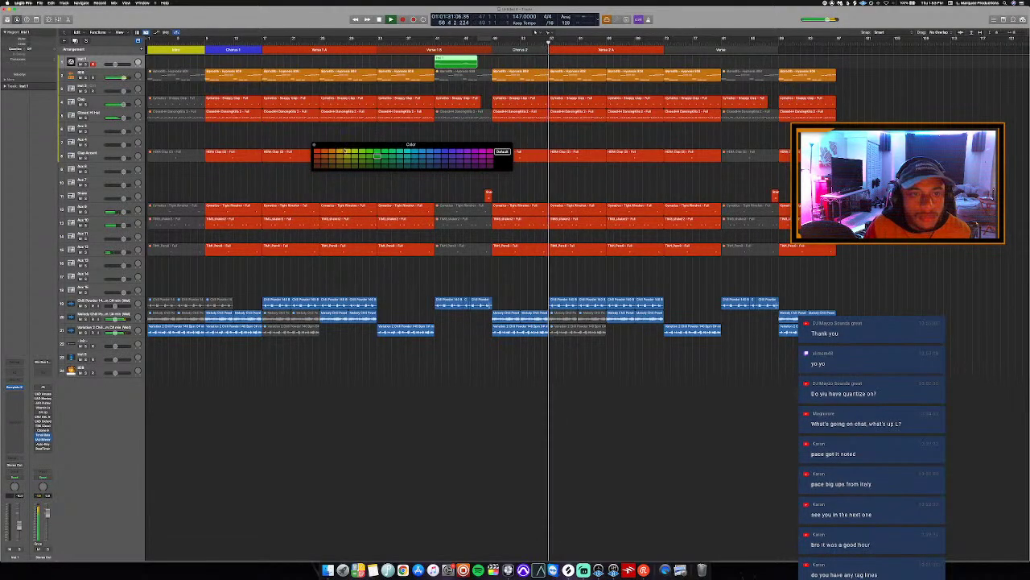
left_click(330, 152)
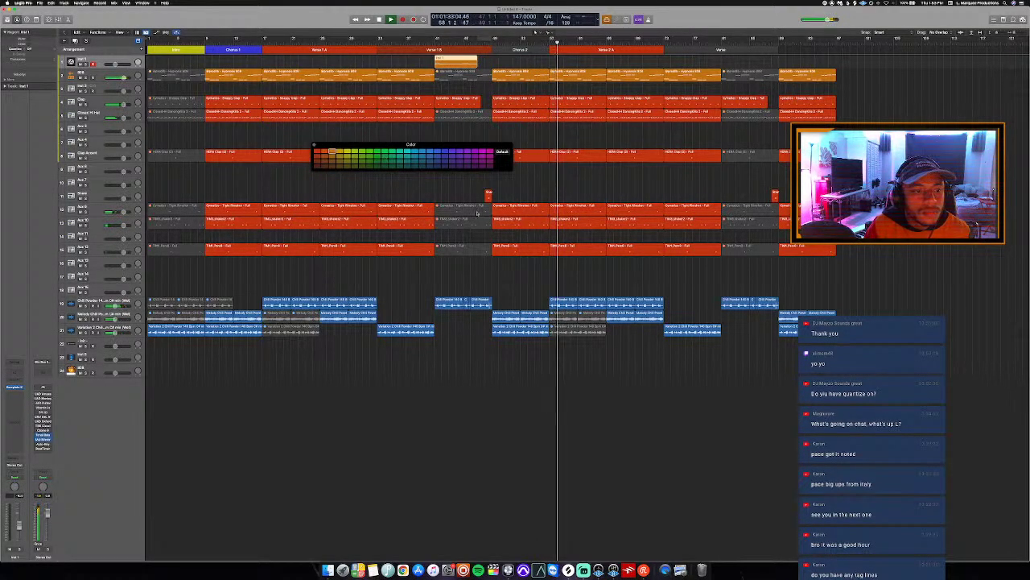
key("x")
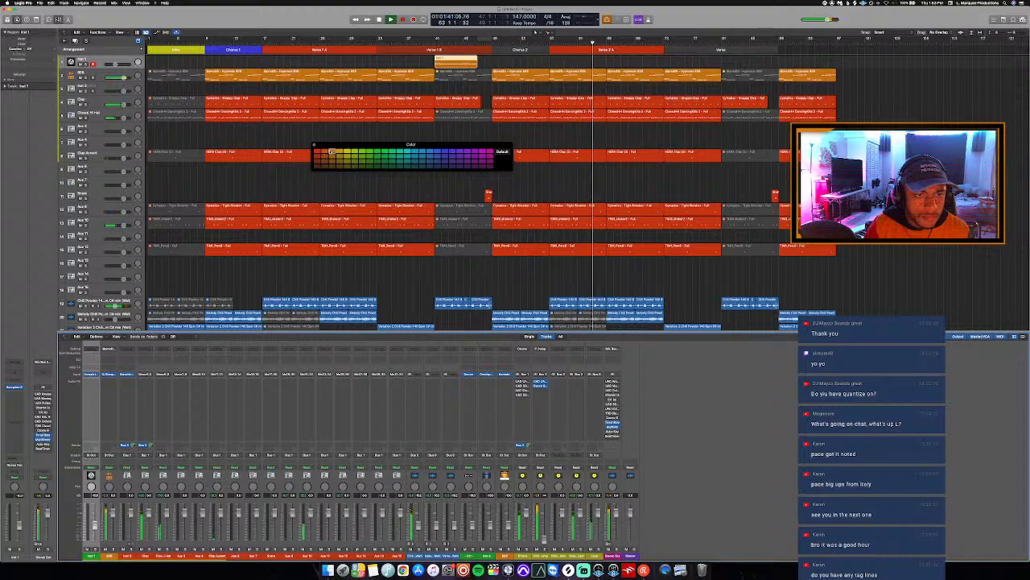
key("alt+c")
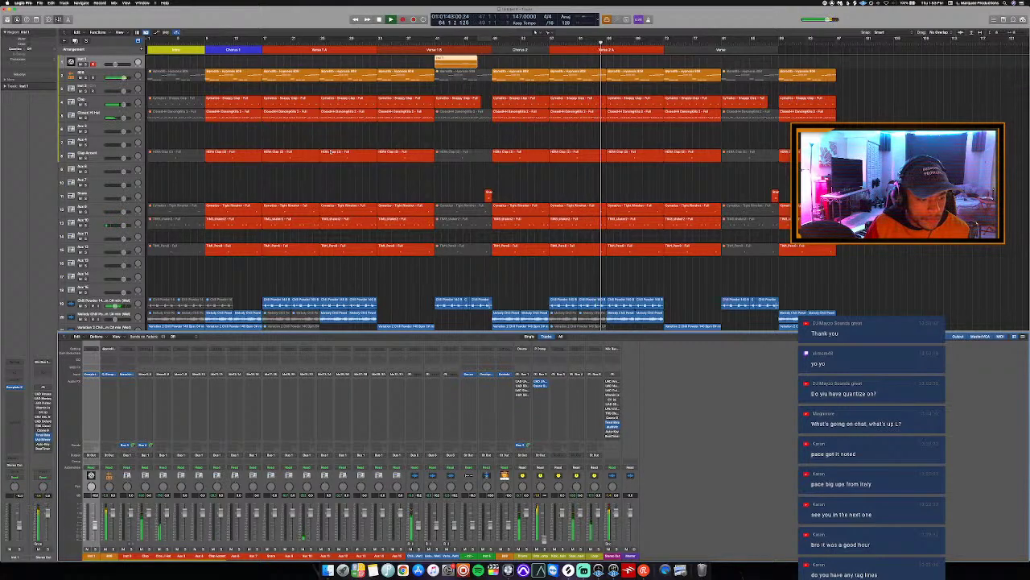
key("x")
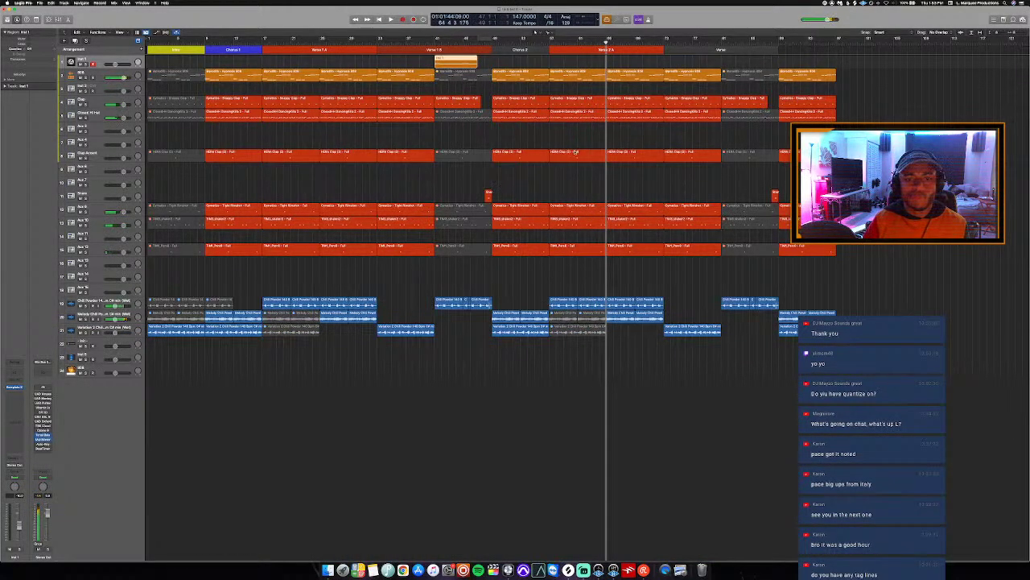
Set a cycle range from bar 65 to bar 70 and open the 808 region starting at bar 65 in the Piano Roll with automation hidden.
key("super+Right")
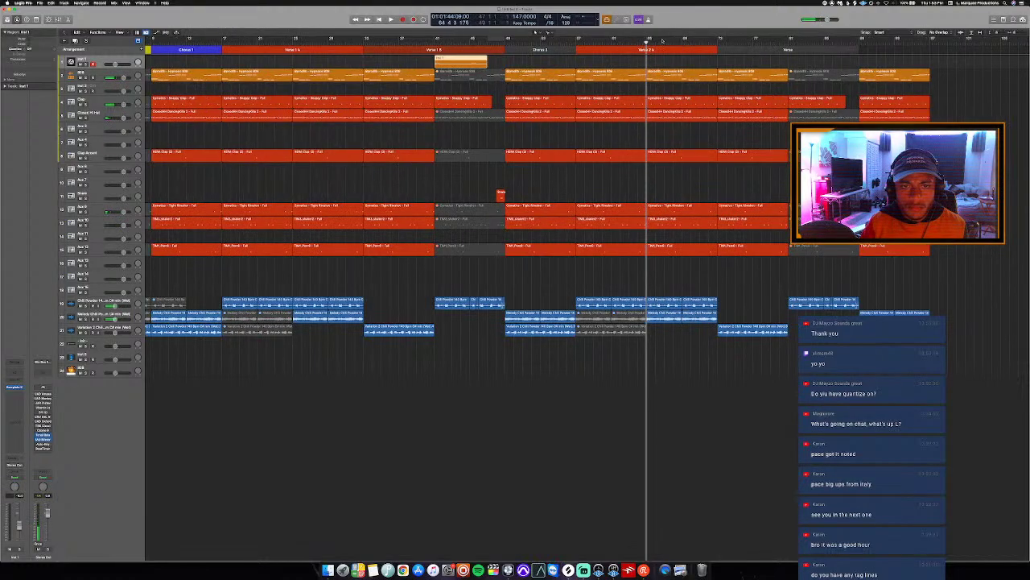
left_click_drag(646, 41, 689, 40)
left_click(685, 77)
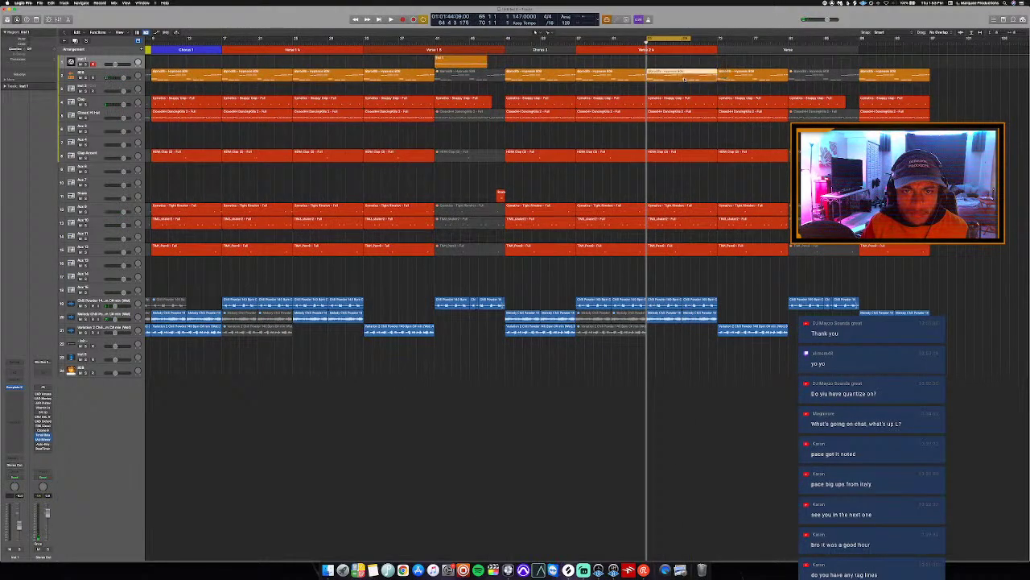
key("p")
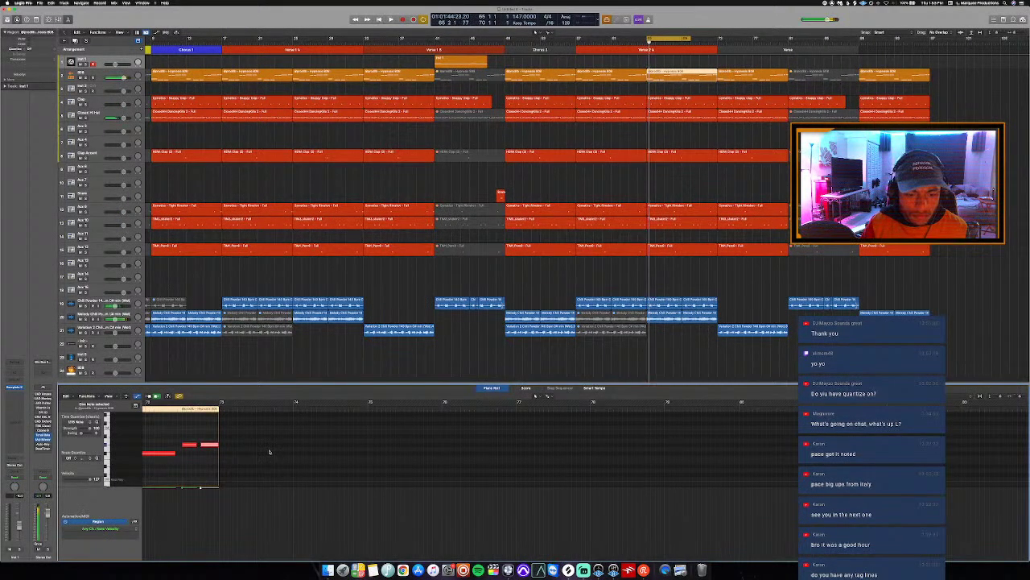
left_click(169, 395)
key("super+Right")
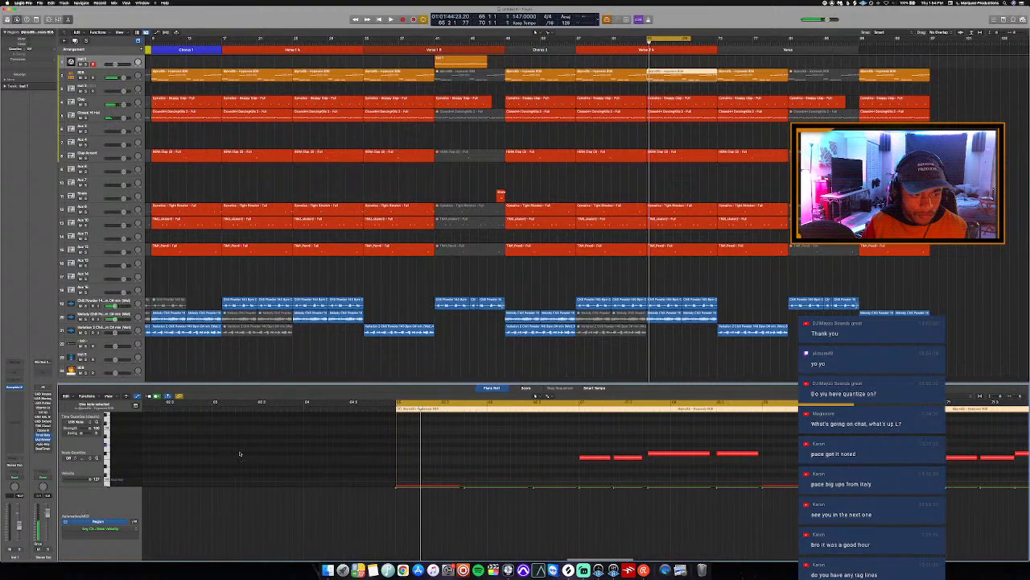
left_click(138, 396)
Trim the beginning of the first 808 note so it starts at about beat 3 of bar 65.
scroll(340, 444, "down", 3)
key("space")
key("super+Right")
key("space")
scroll(455, 449, "left", 5)
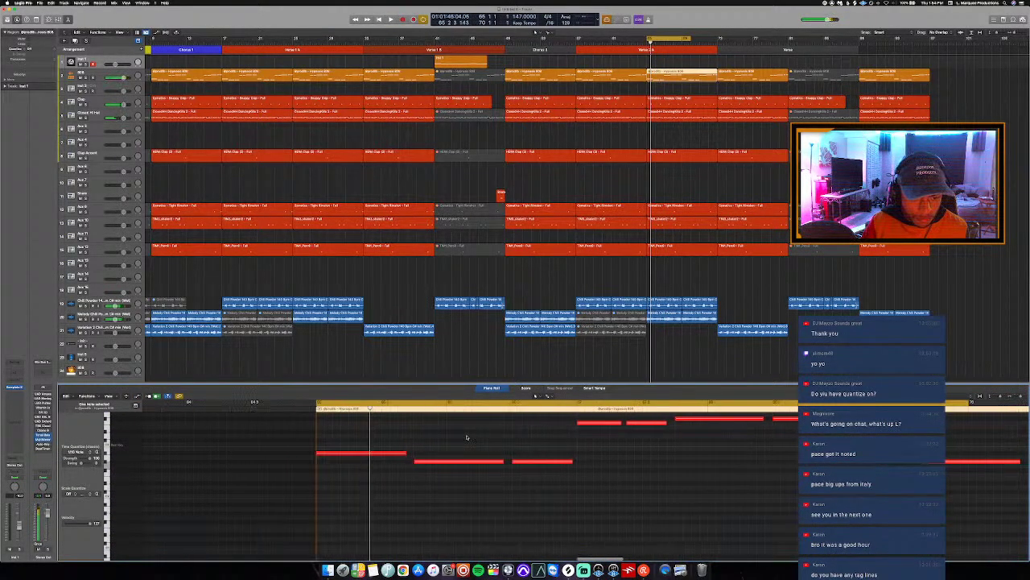
scroll(473, 412, "right", 5)
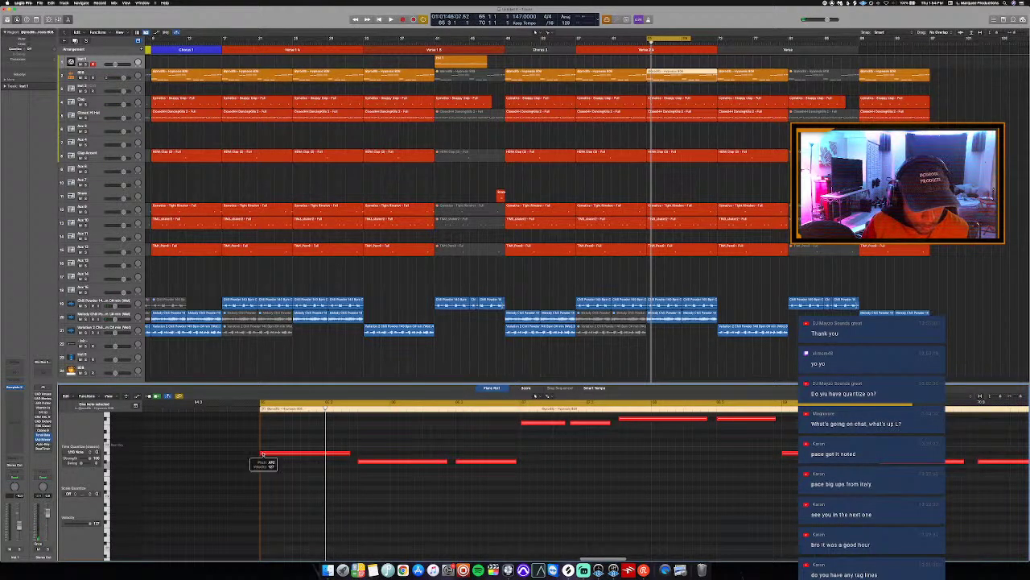
left_click_drag(260, 455, 325, 469)
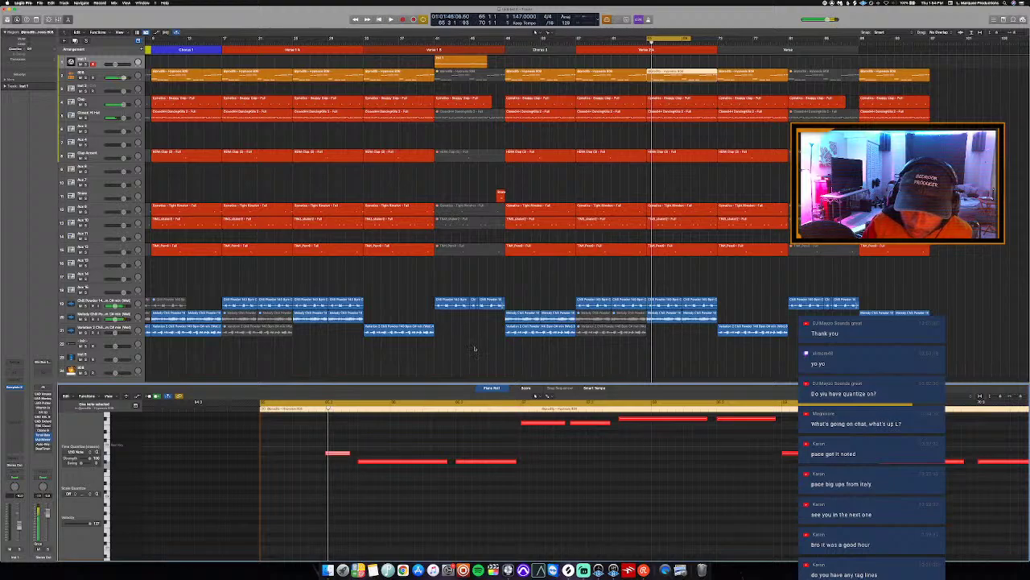
Pull the first 808 note's start about half a beat earlier and extend its end to meet the next note.
key("super+Right")
key("super+Up")
left_click_drag(325, 465, 307, 474)
key("space")
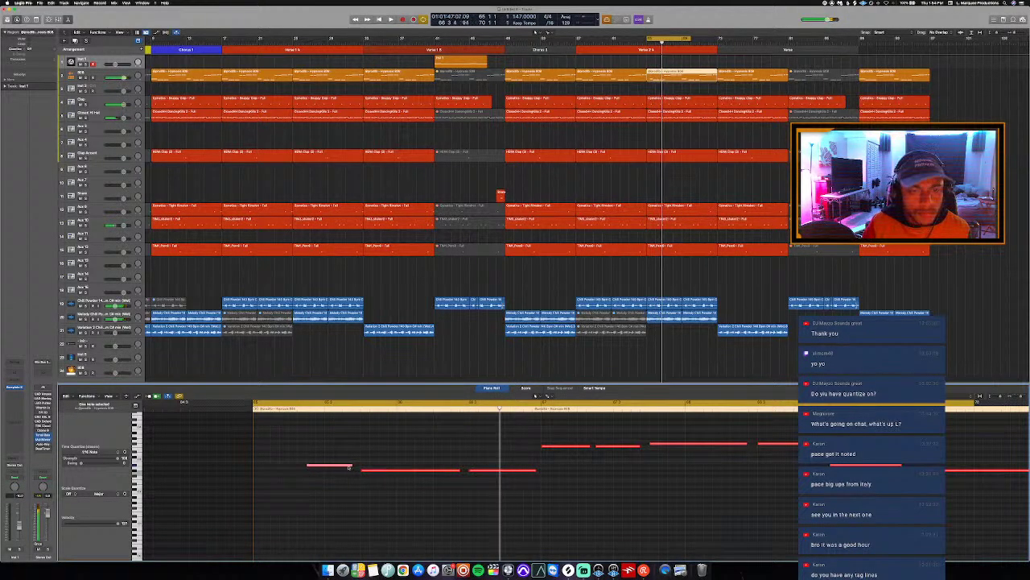
left_click_drag(352, 465, 358, 486)
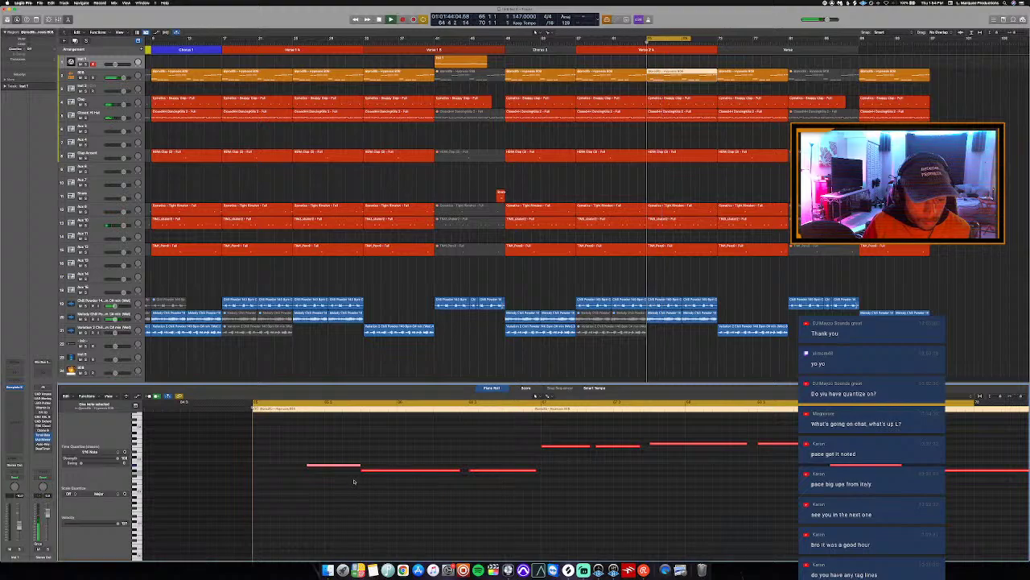
Mute the first three notes of the closed hi-hat region at bar 65, play the result, and close the Piano Roll.
left_click(696, 113)
scroll(282, 440, "left", 5)
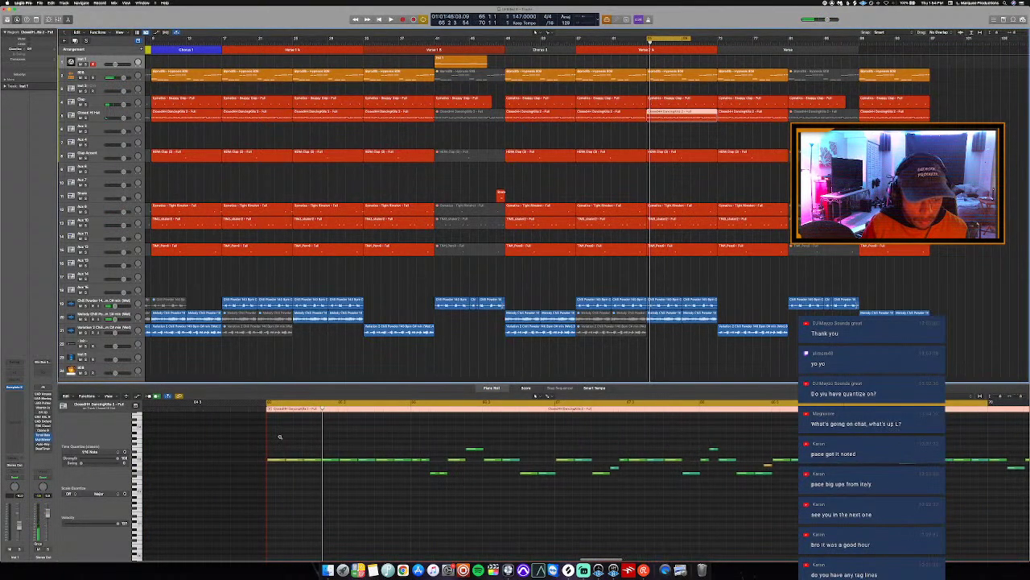
left_click_drag(294, 479, 259, 449)
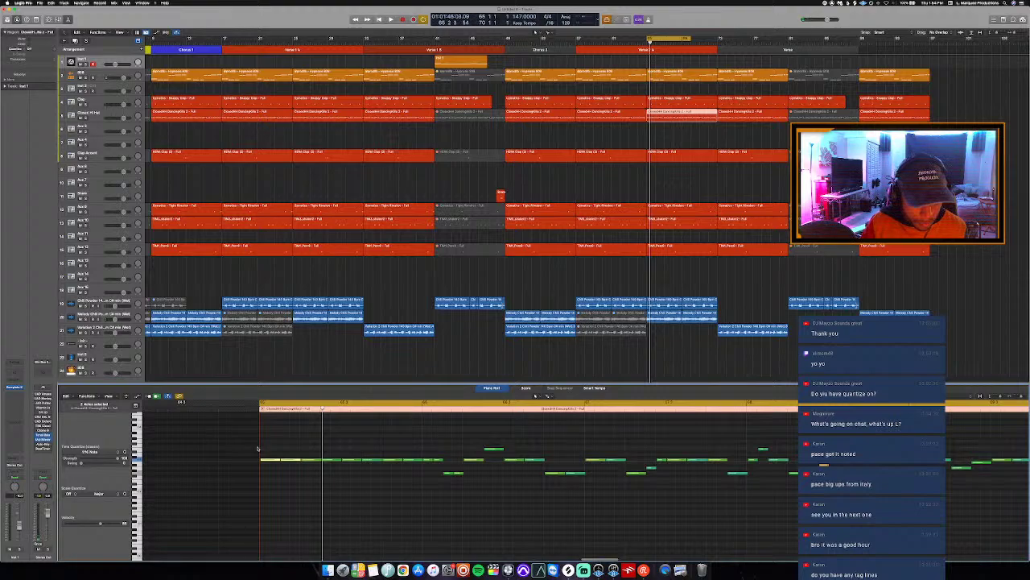
scroll(266, 463, "right", 3)
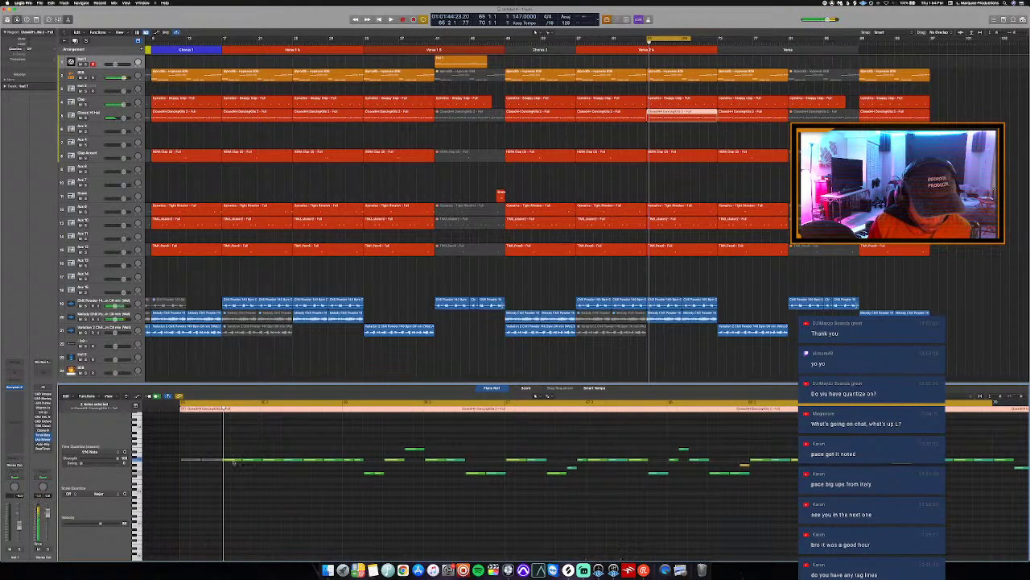
key("space")
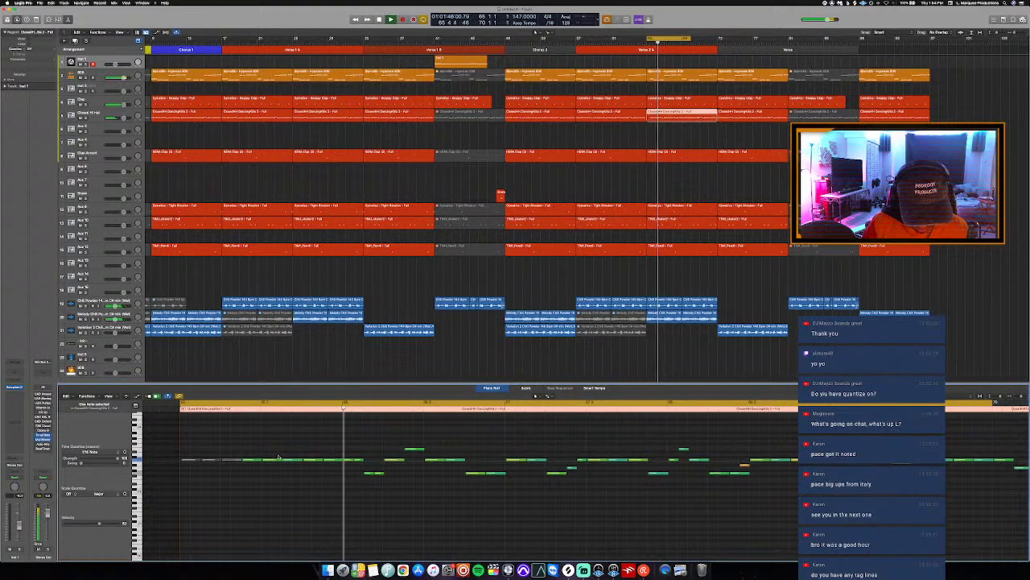
key("p")
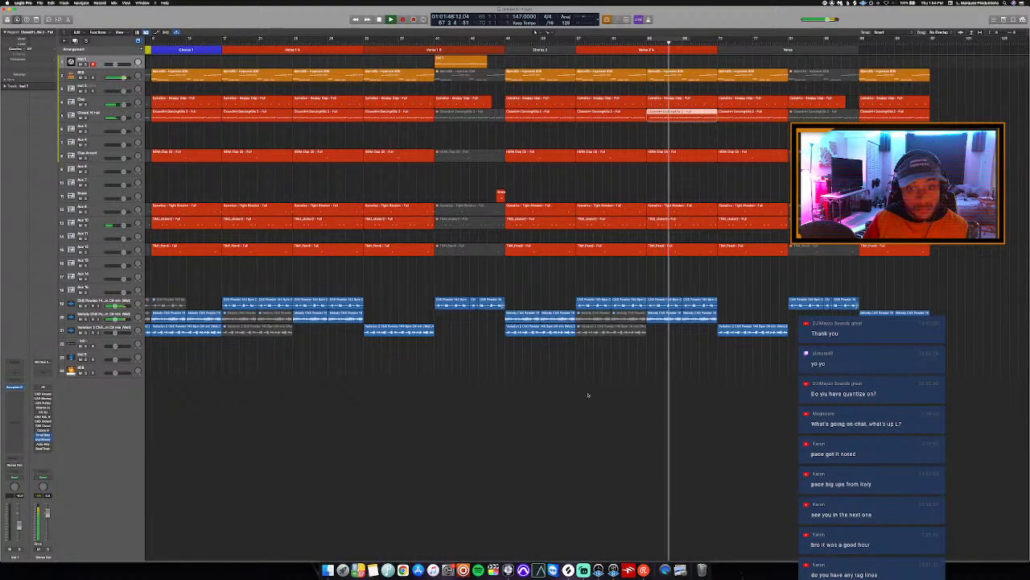
Split the closed hi-hat region at bar 77, keeping the crossing notes, mute its first half, and play from just before bar 73.
scroll(599, 391, "right", 2)
scroll(598, 390, "right", 4)
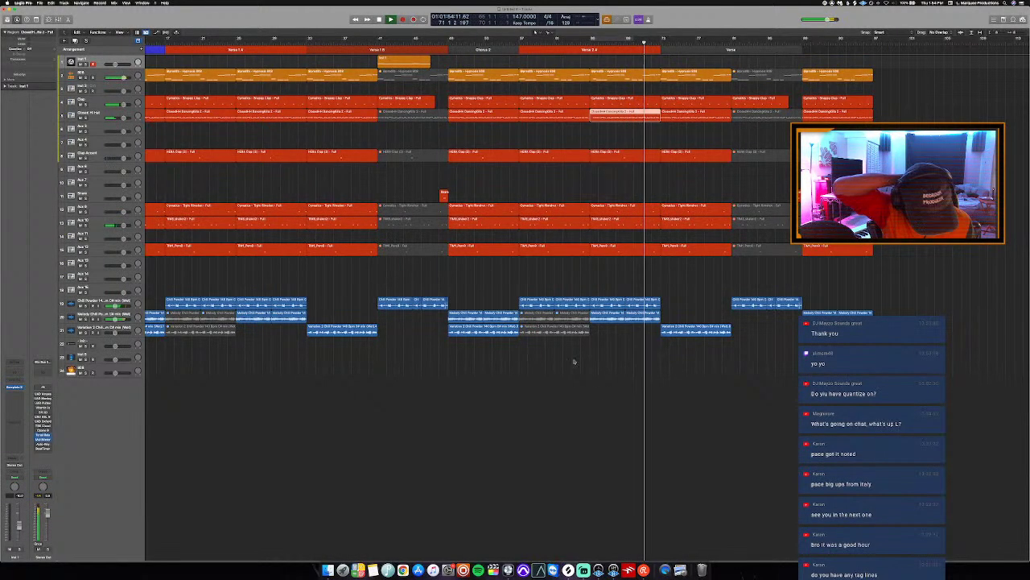
scroll(601, 315, "right", 3)
scroll(601, 313, "right", 4)
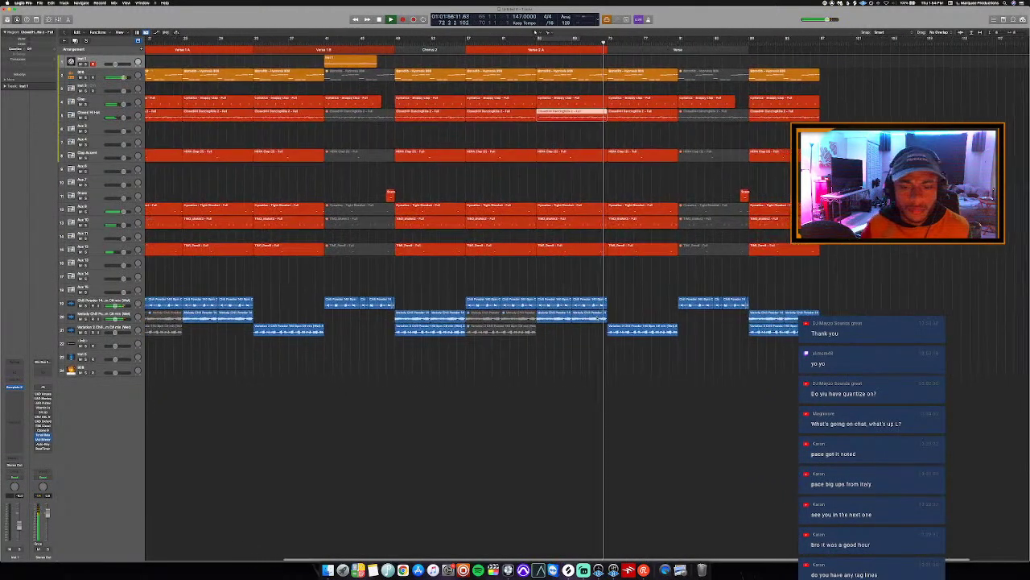
left_click(635, 39)
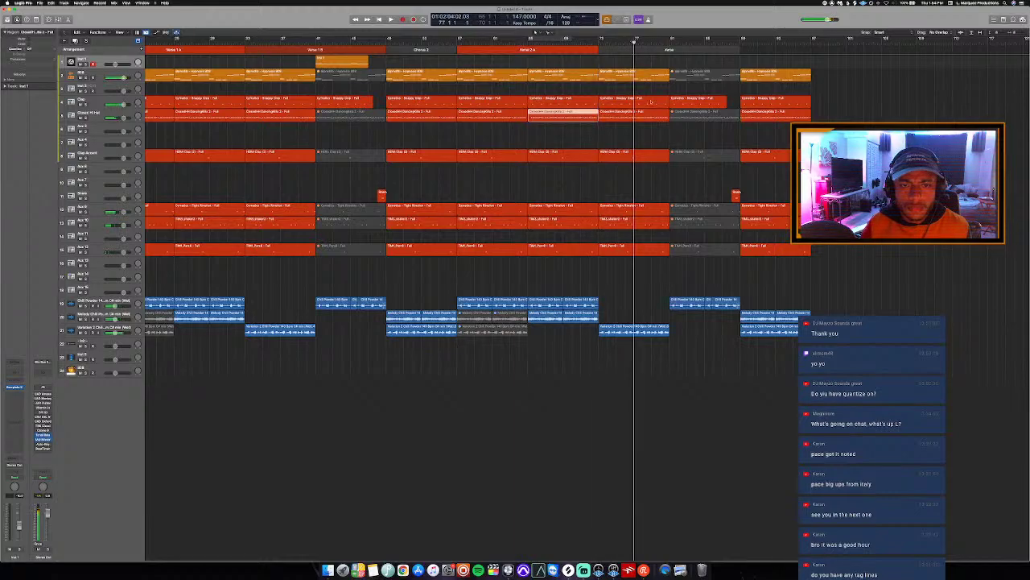
left_click(634, 114)
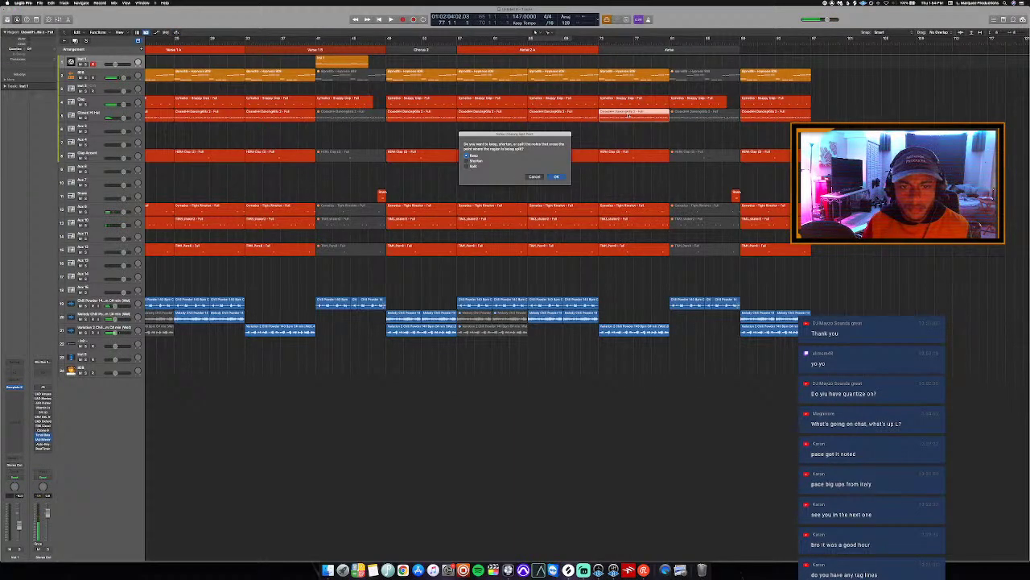
key("Return")
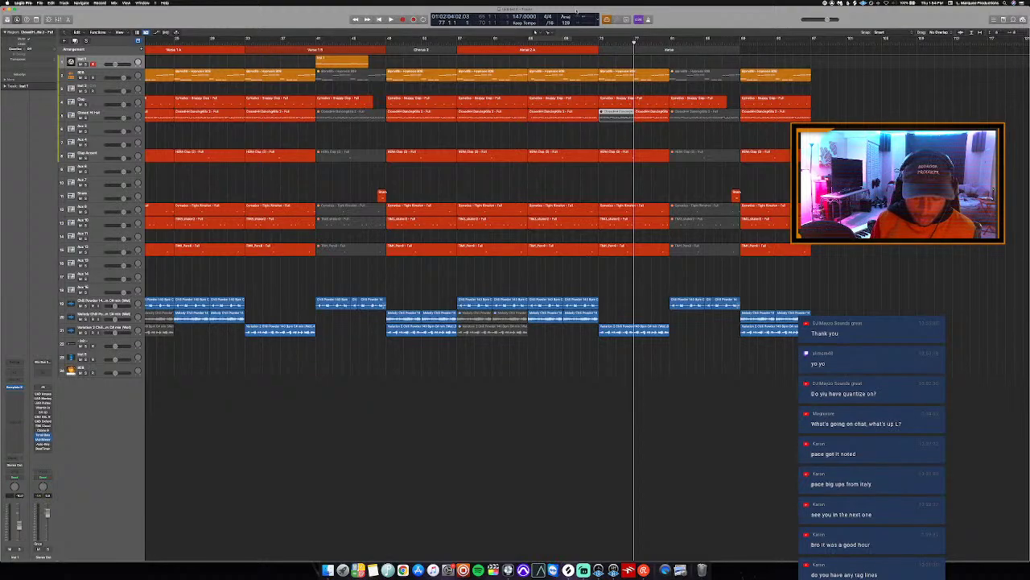
left_click(586, 49)
key("space")
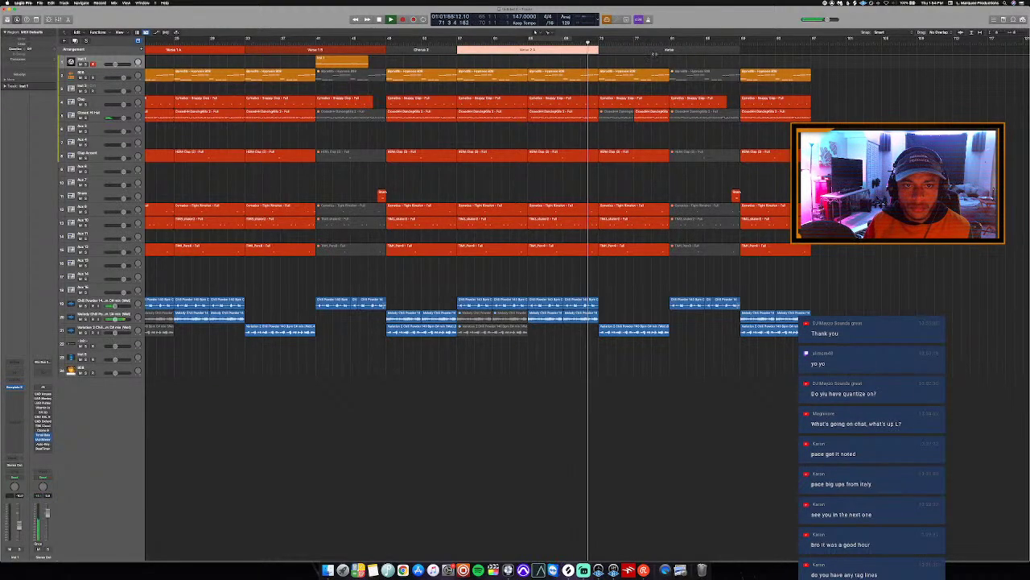
Rename the arrangement marker spanning bars 73 to 89 as Verse 2 B.
left_click(670, 50)
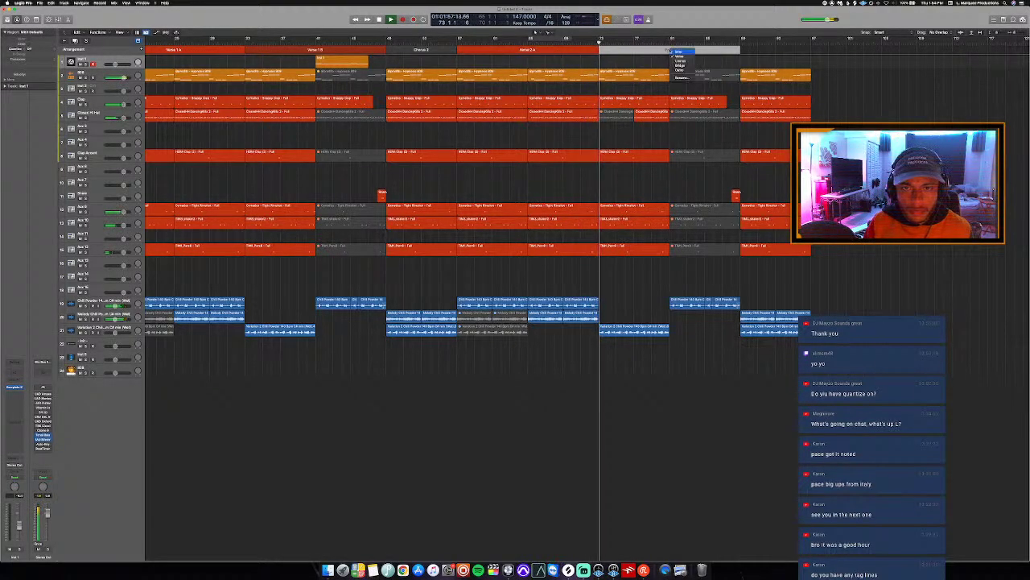
left_click(681, 77)
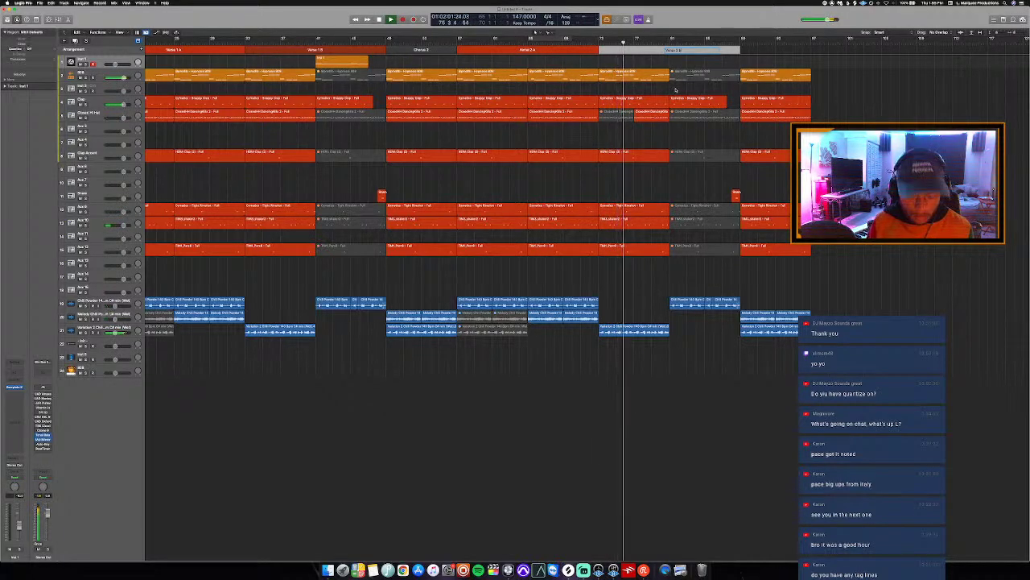
left_click(662, 93)
Play the start of Verse 2 B and check the notes of its first 808 region in the Piano Roll.
key("space")
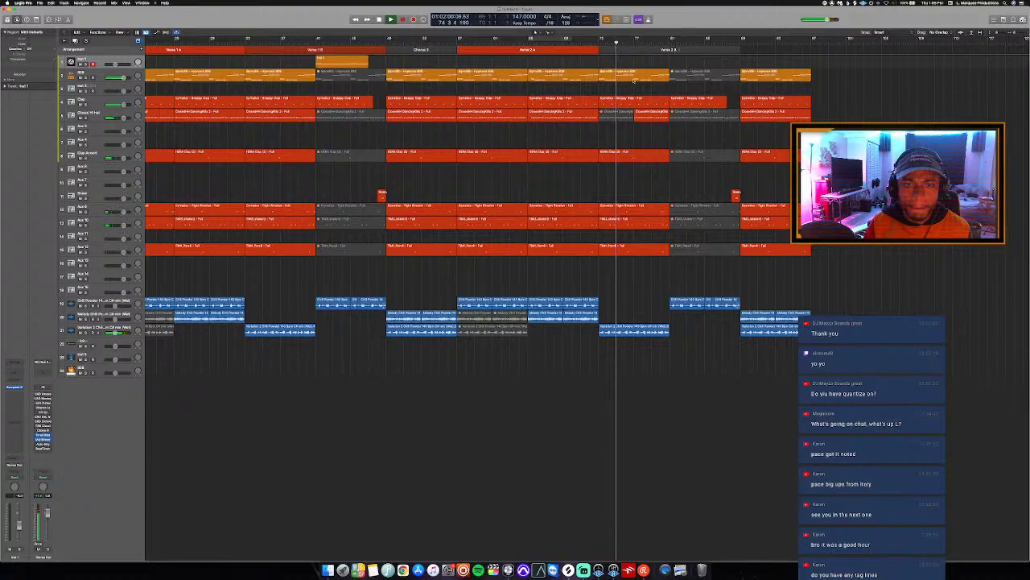
double_click(634, 80)
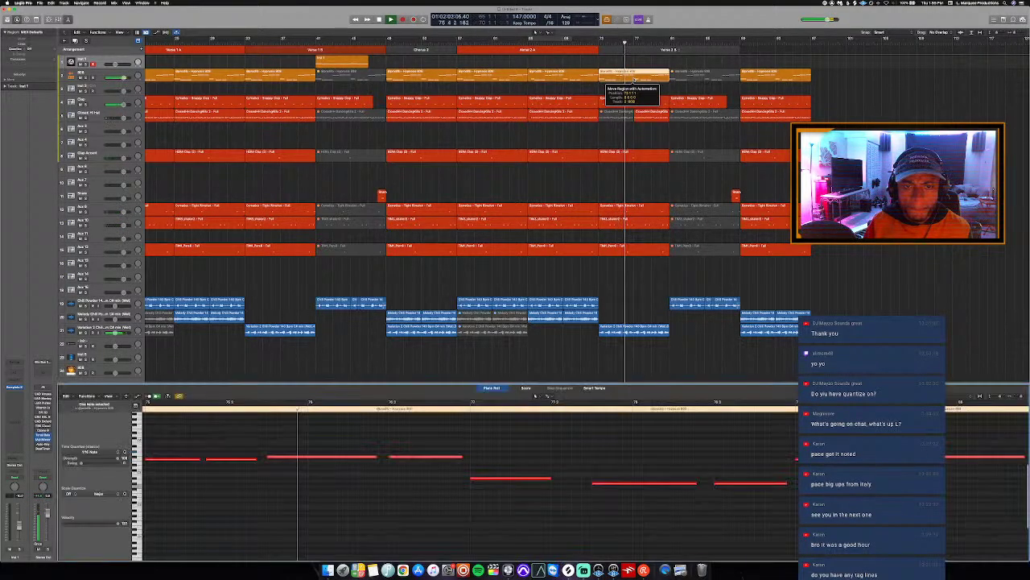
key("p")
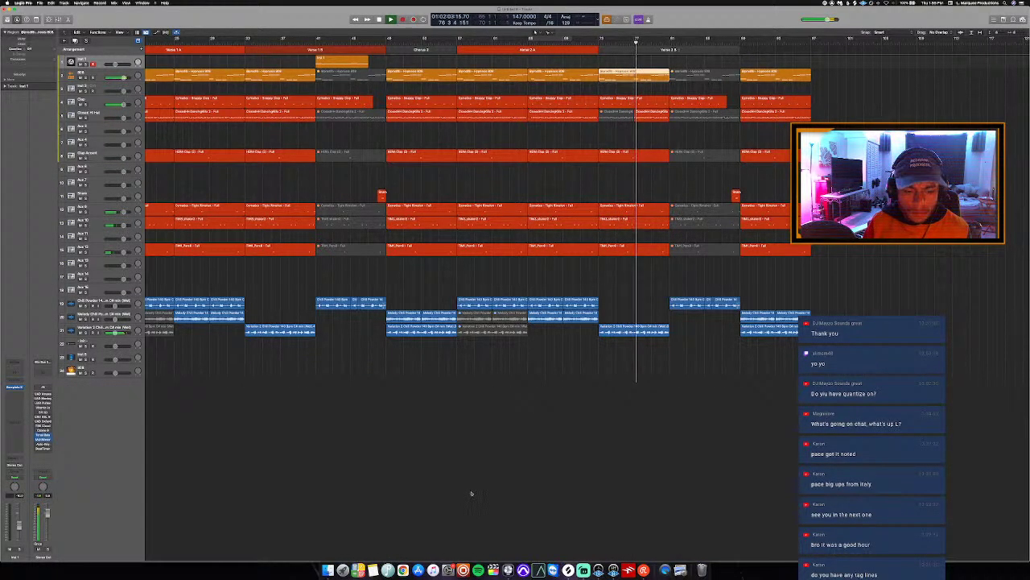
Loop bars 75 to 79 and mute the 808 note leading into bar 77 in the Verse 2 B region, then play it.
key("p")
left_click_drag(597, 38, 652, 38)
key("p")
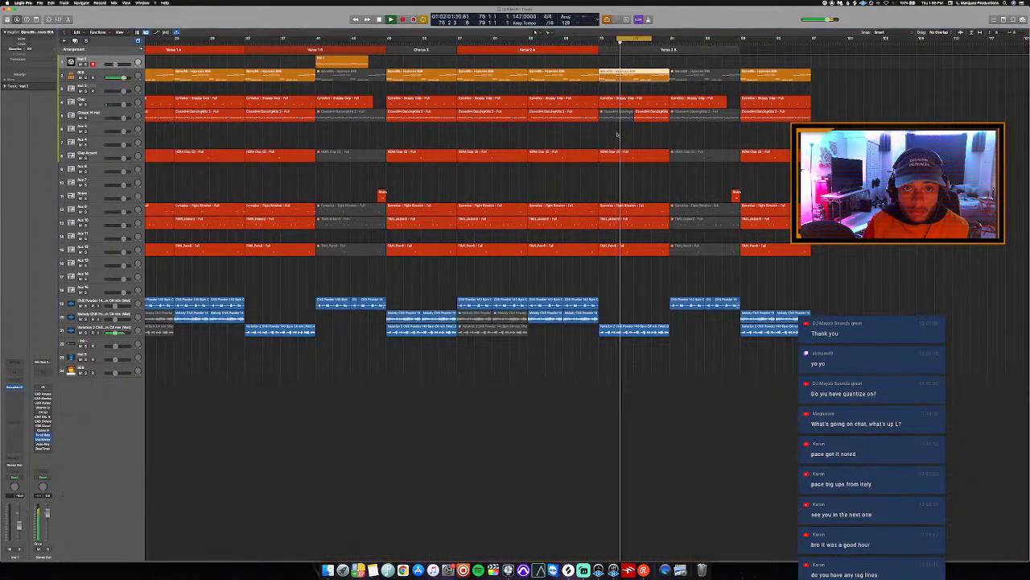
key("p")
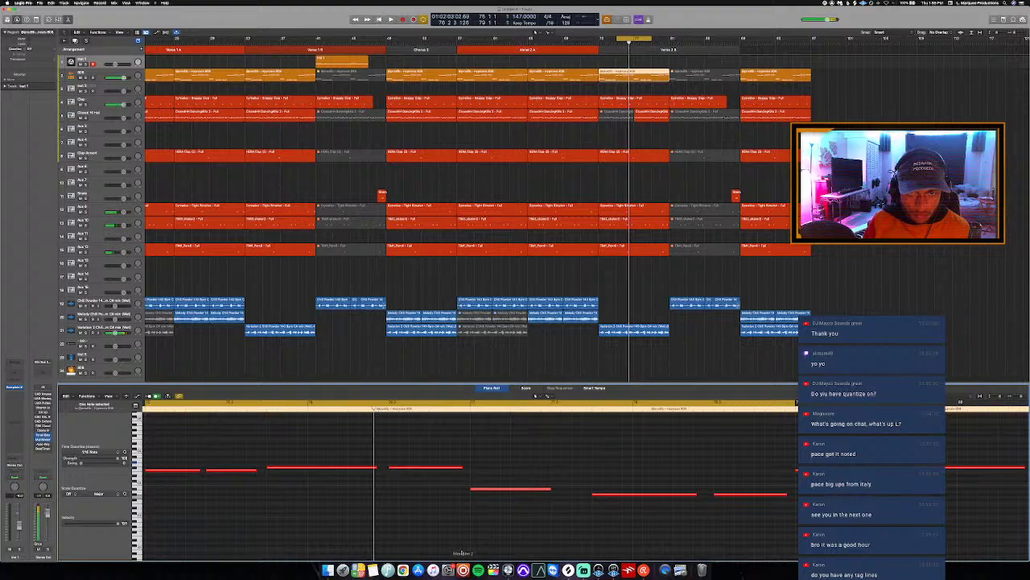
key("ctrl+m")
key("space")
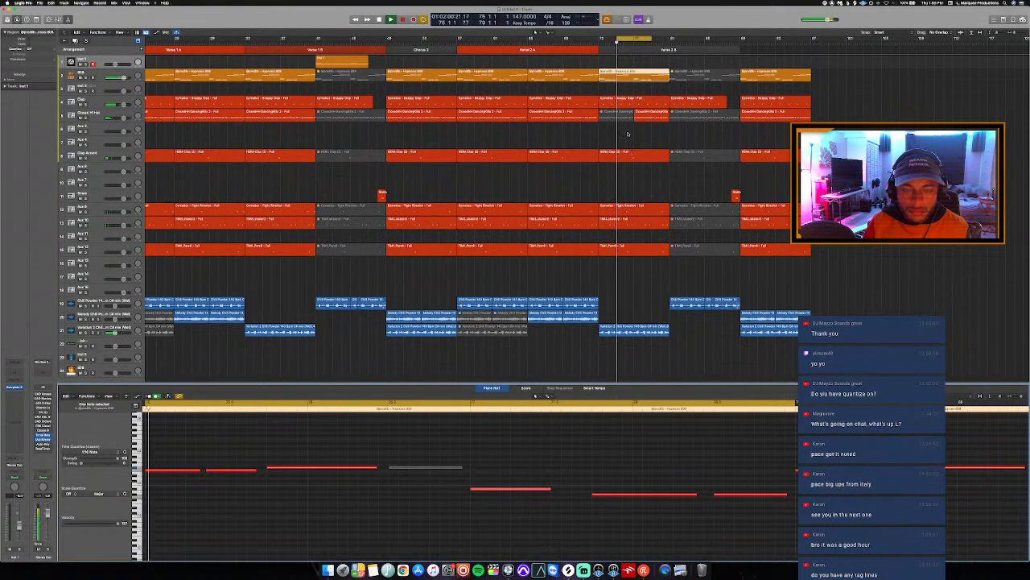
Mute the clap note in the middle of bar 76 in the Verse 2 B clap region, and turn the loop off.
key("Down")
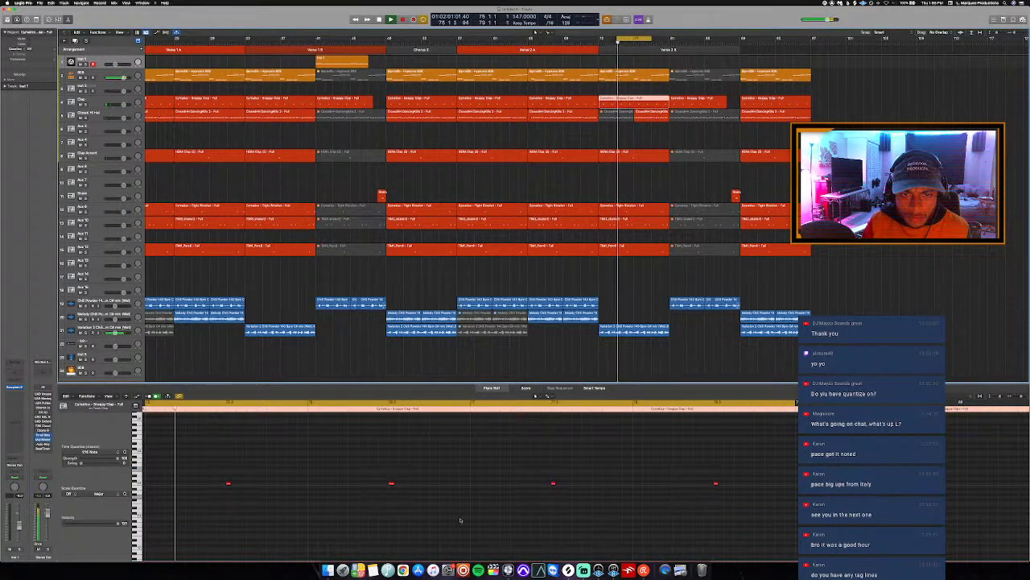
left_click(367, 450)
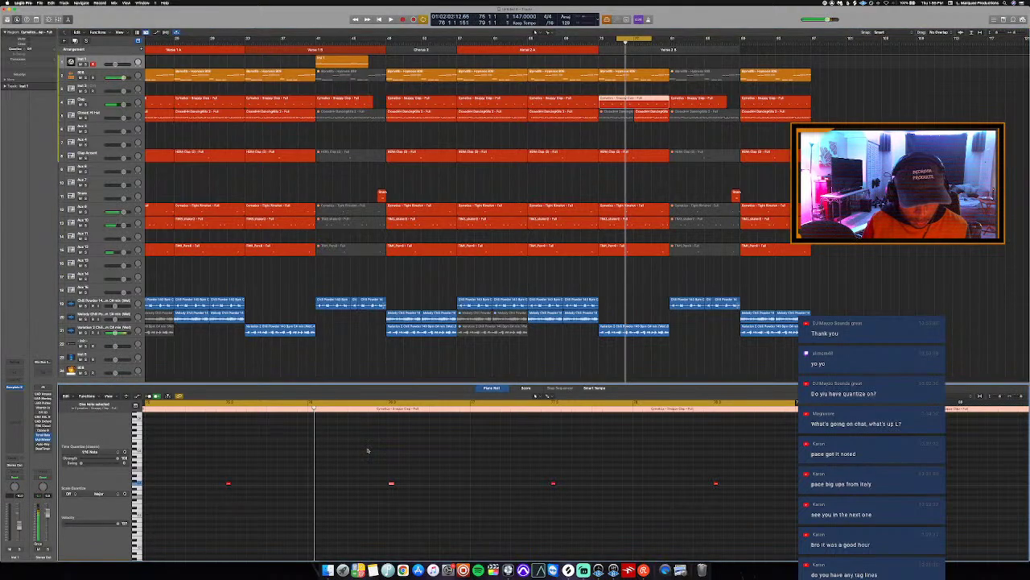
key("ctrl+m")
key("c")
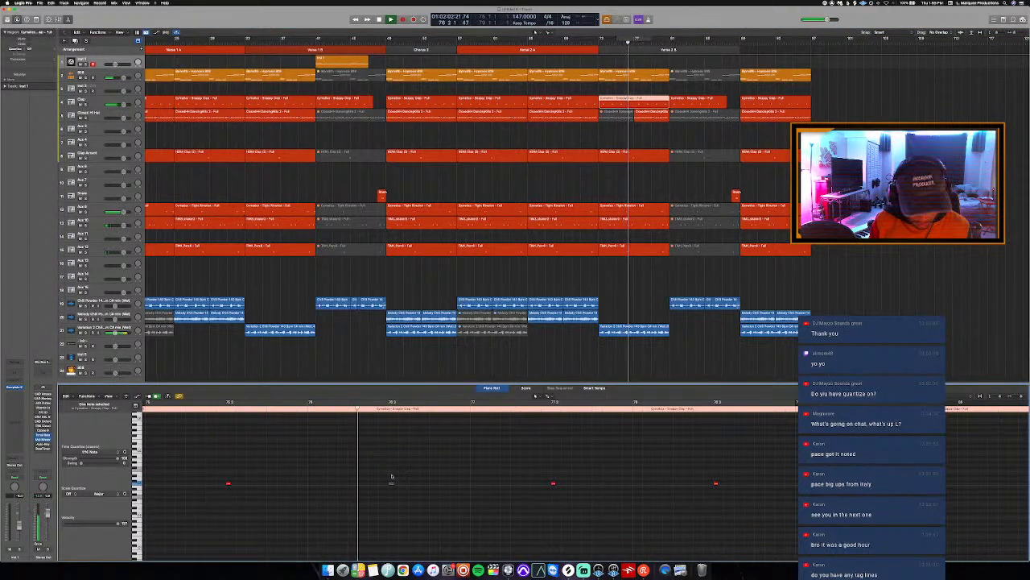
Mute the whole clap accent region at bar 73 and turn the loop back on.
left_click(646, 157)
key("ctrl+m")
key("c")
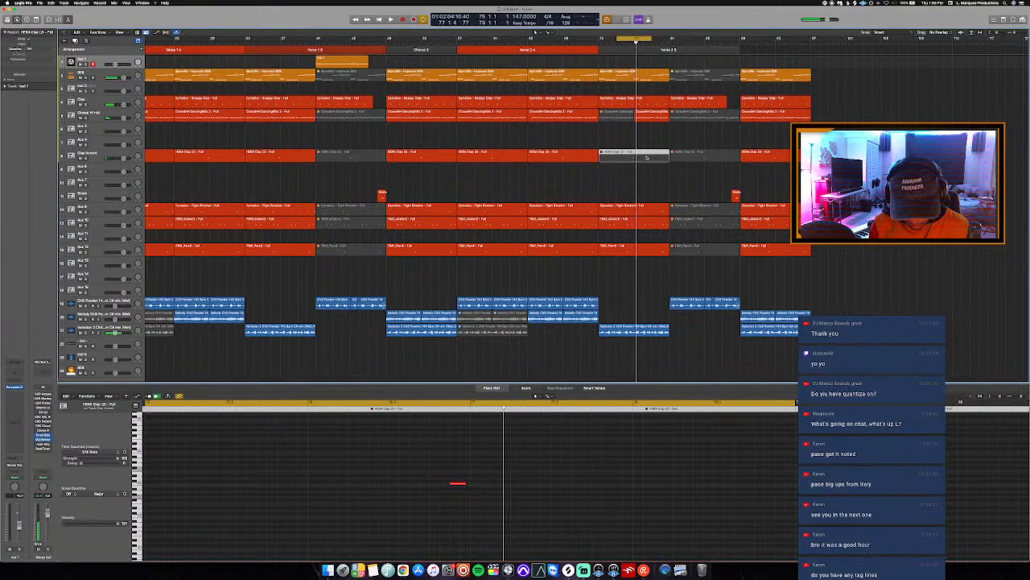
Split the rimshot region of Verse 2 B just before bar 77 and mute its first half.
left_click(631, 209)
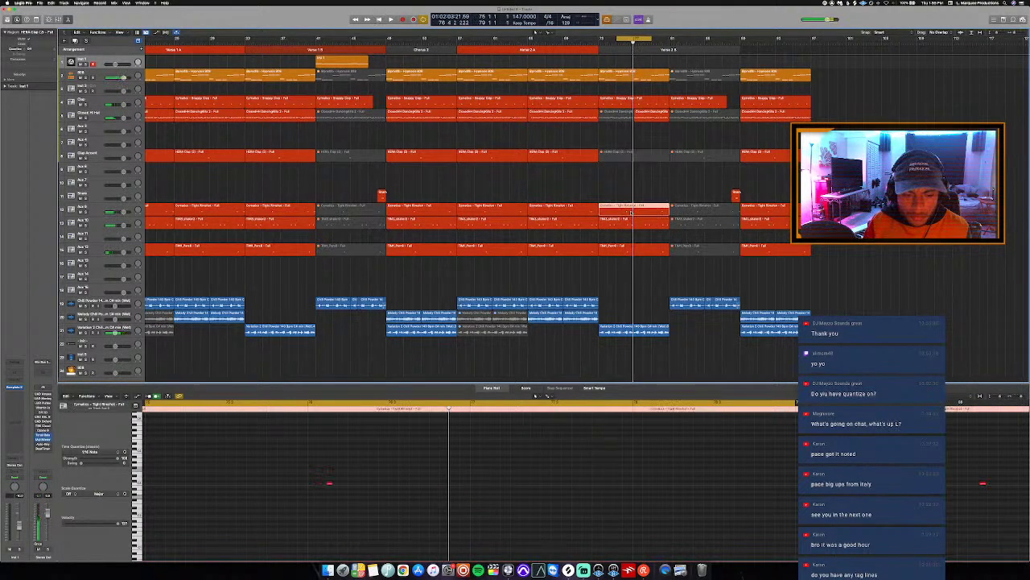
left_click(633, 211)
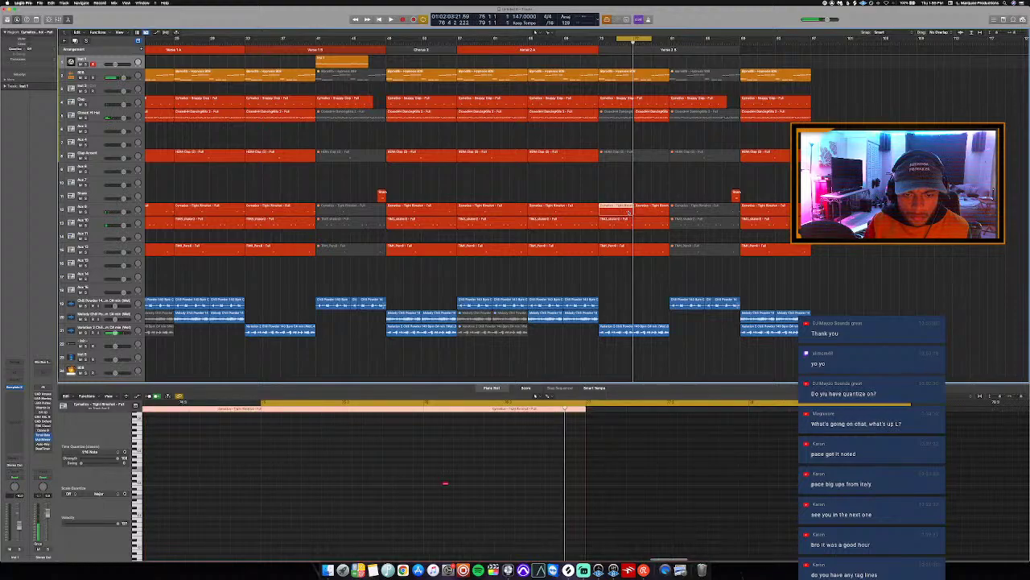
key("space")
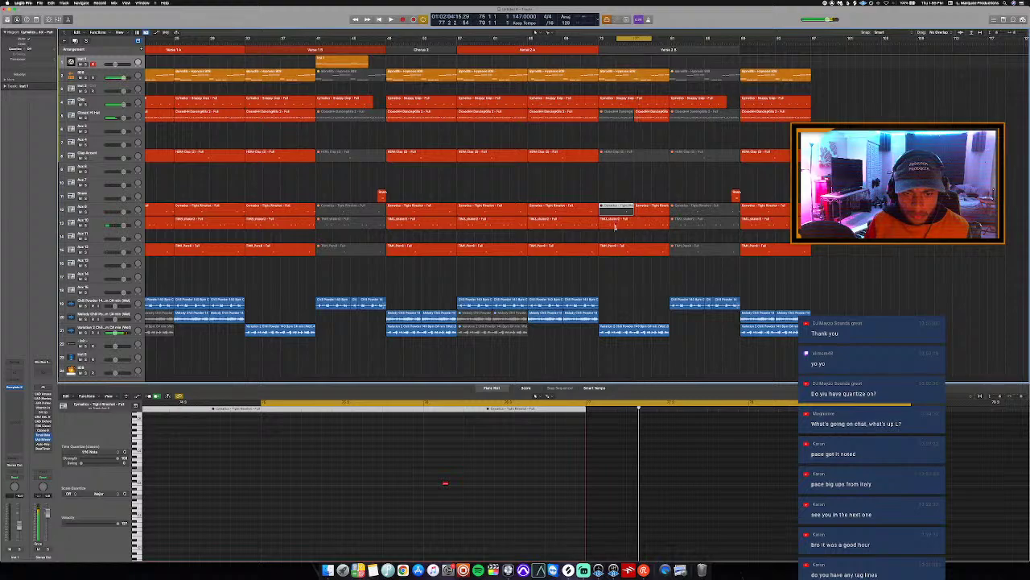
Mute the two shaker notes in bar 76 of the Verse 2 B shaker region, and play the result.
left_click(618, 222)
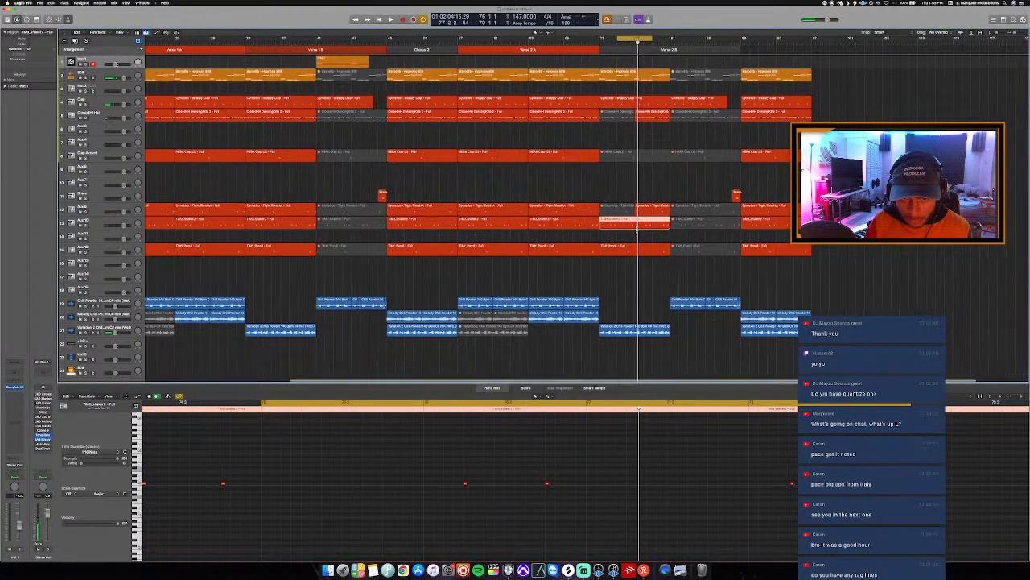
key("p")
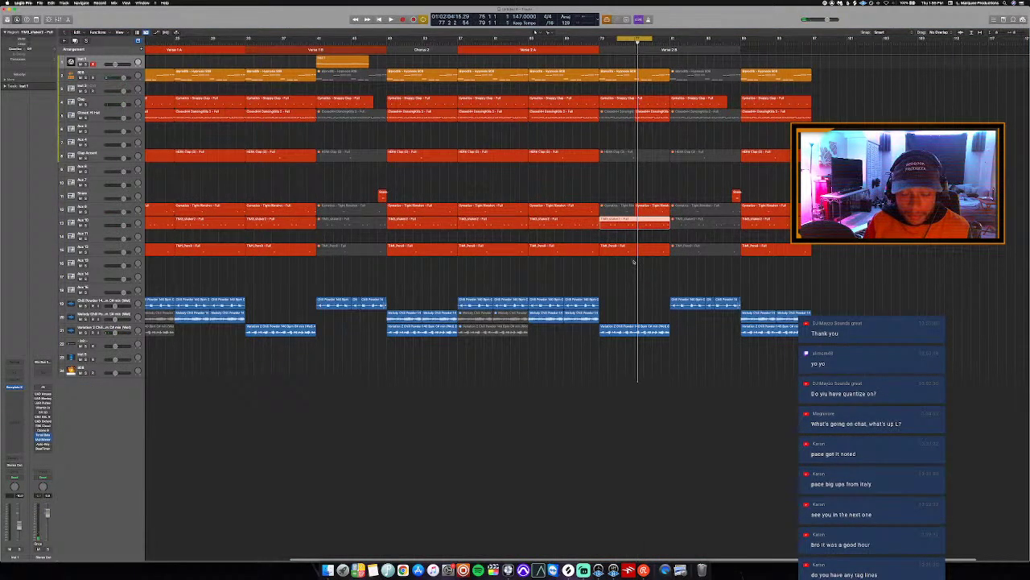
key("p")
key("space")
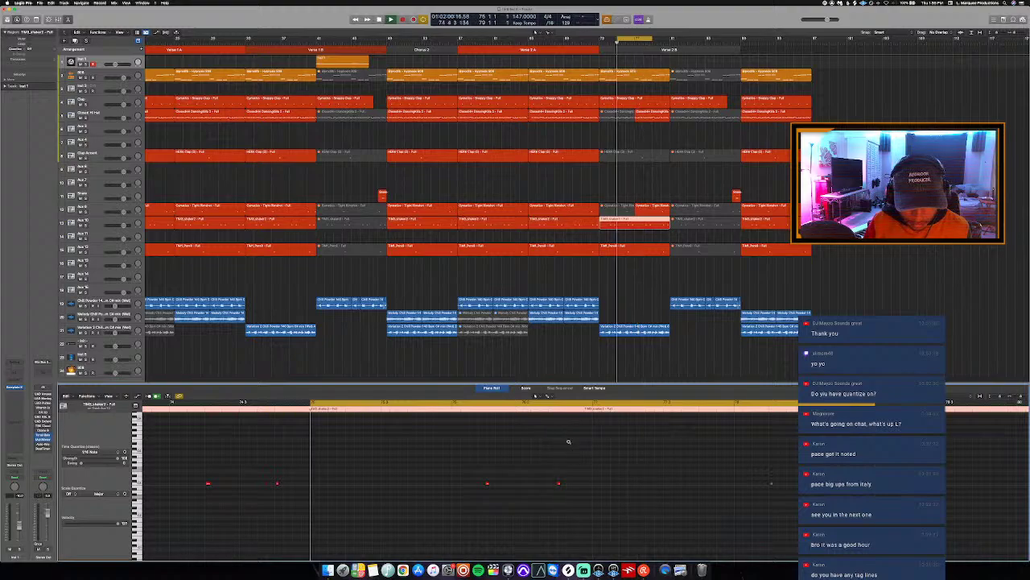
scroll(567, 441, "down", 2)
key("space")
left_click(441, 450)
left_click_drag(441, 457, 403, 458)
key("Delete")
key("space")
key("space")
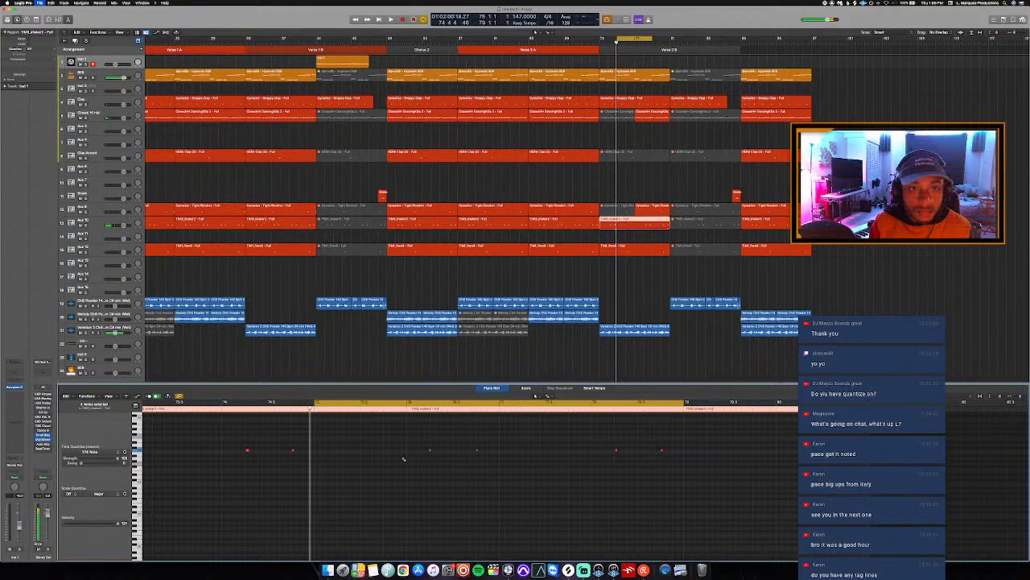
Save the project in the Logic folder under the name Better Late Than Never.
key("super+s")
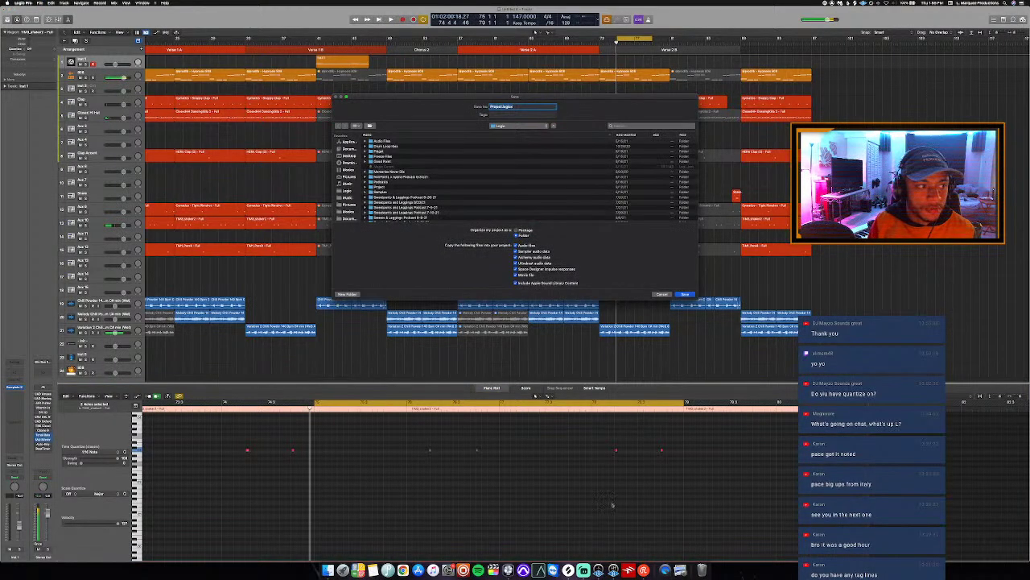
left_click(350, 191)
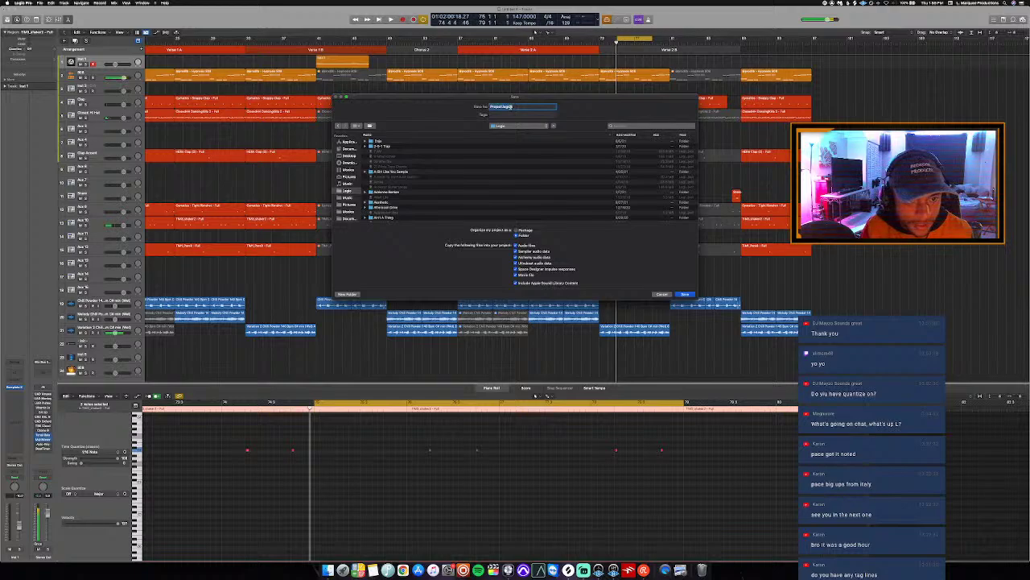
left_click(524, 108)
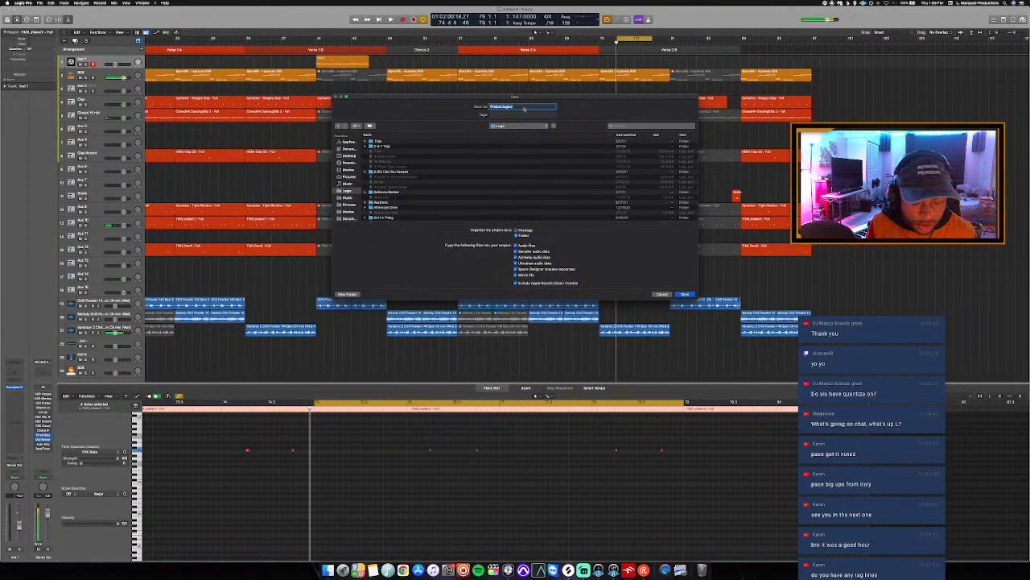
type("Better Late")
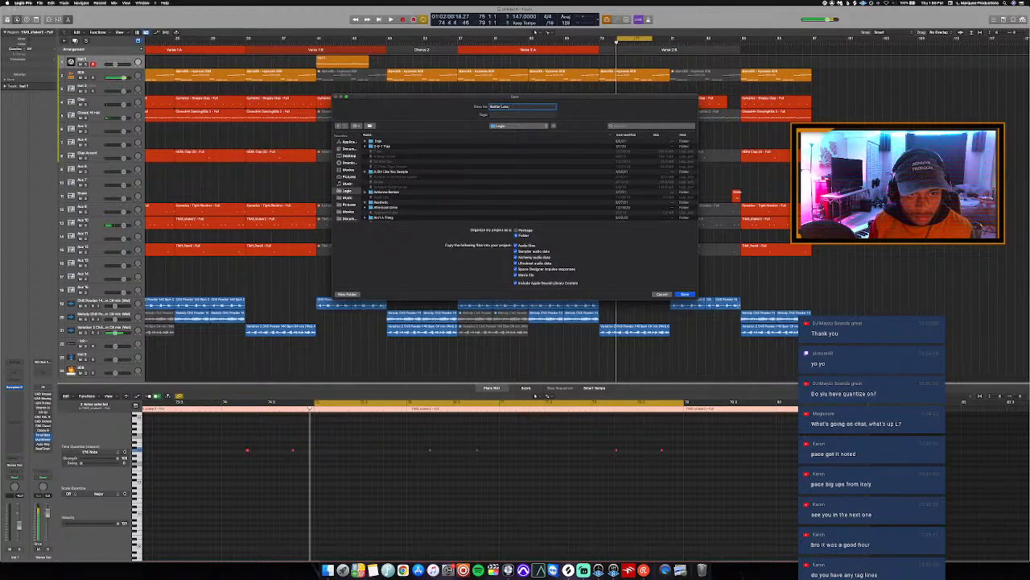
type(" Than Never")
key("Return")
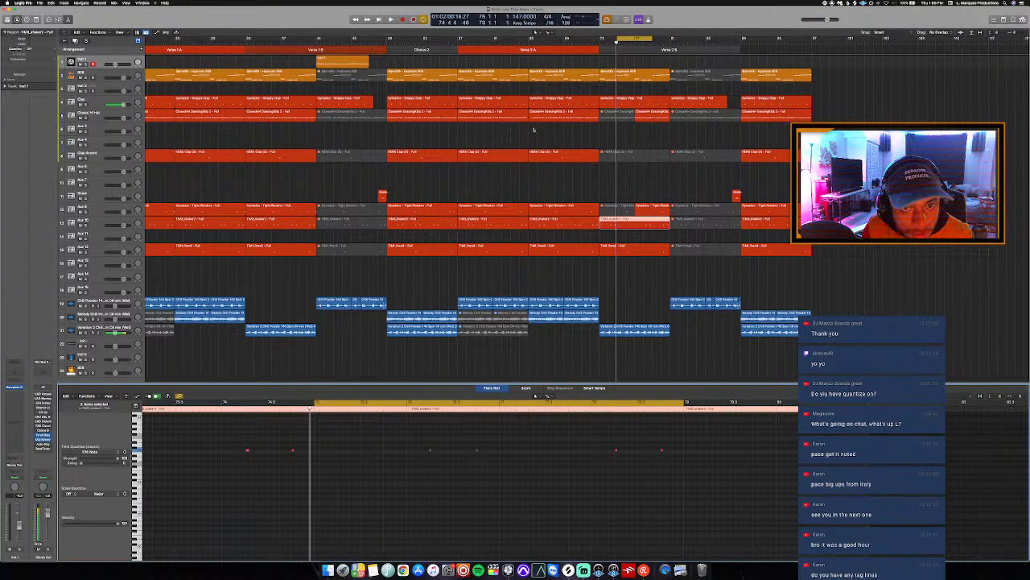
Split the percussion region of Verse 2 B at about bar 78, mute its first part, and close the Piano Roll.
left_click(533, 129)
key("space")
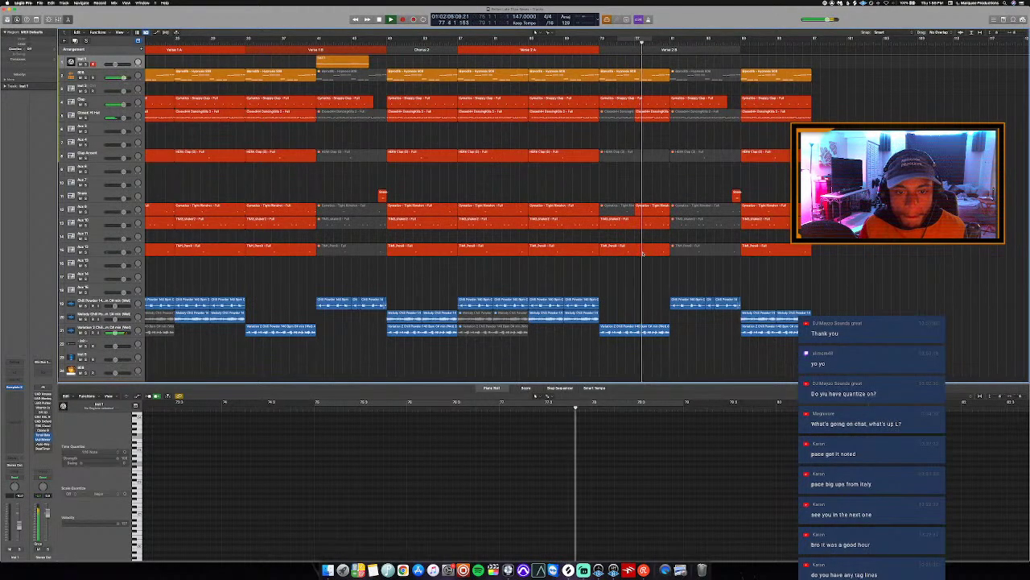
left_click(618, 251)
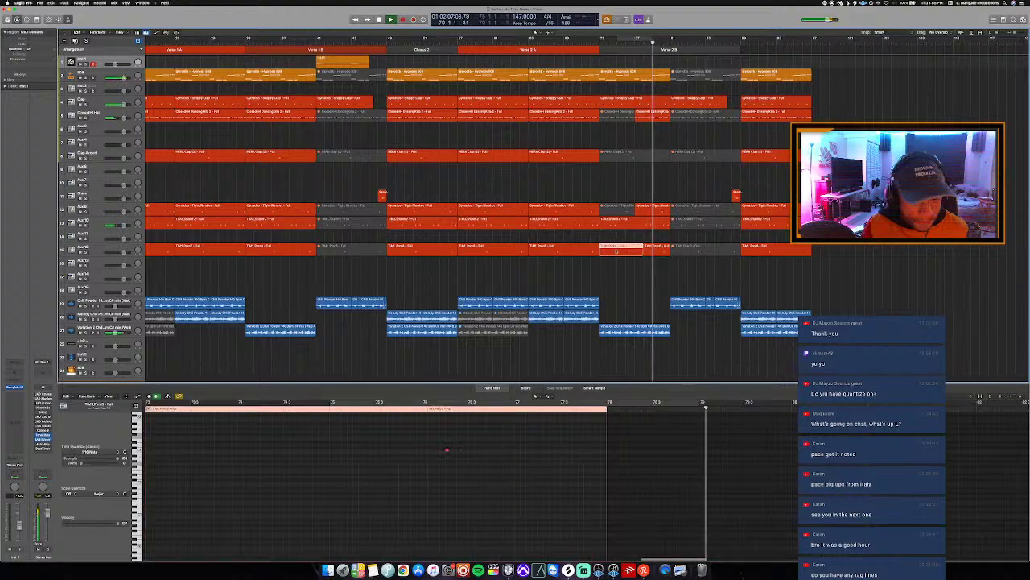
key("ctrl+m")
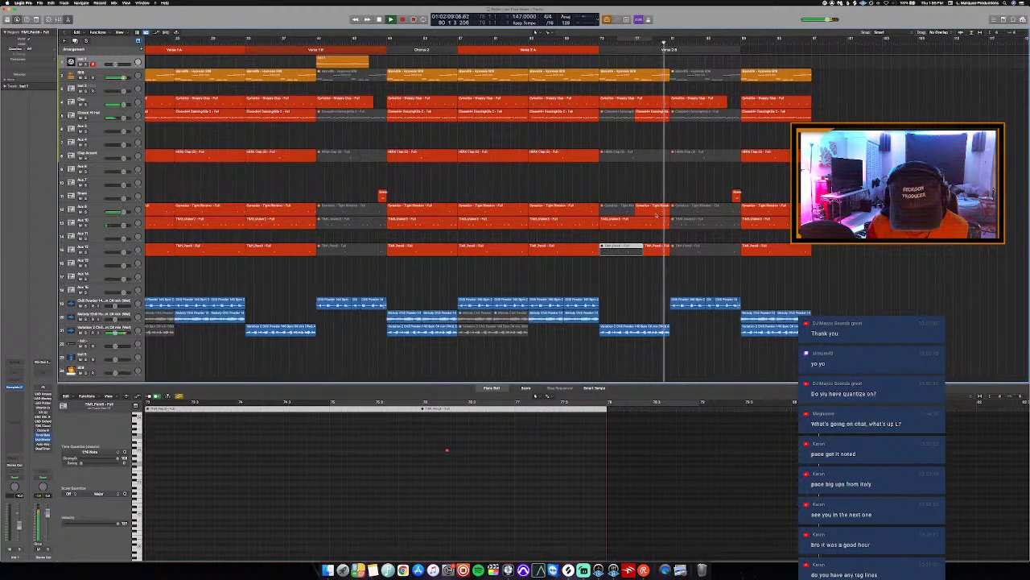
key("space")
key("e")
Replace all regions in bars 81 to 97 with a copy of the regions from bars 41 to 57.
left_click_drag(432, 353, 336, 53)
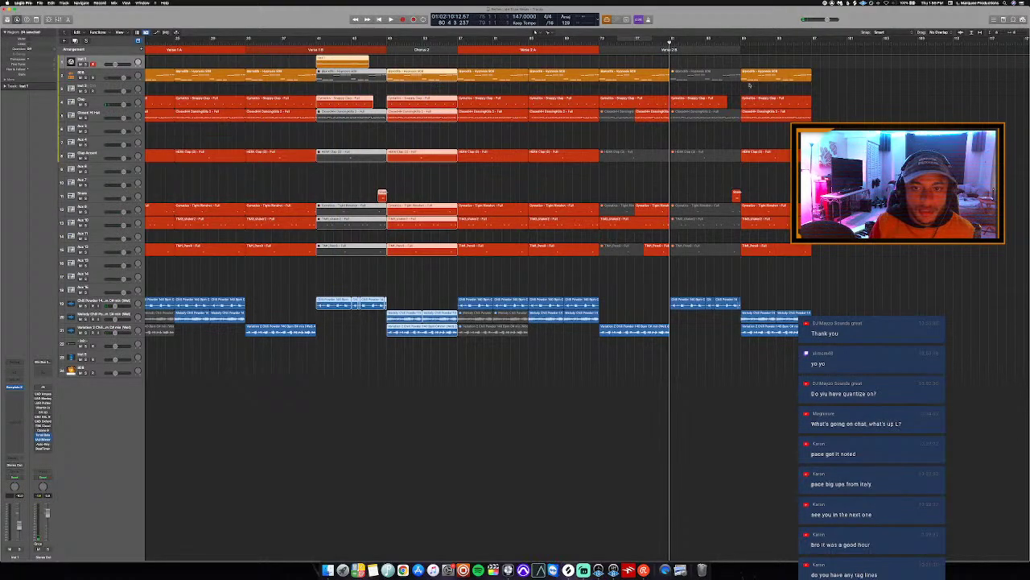
left_click_drag(838, 69, 683, 343)
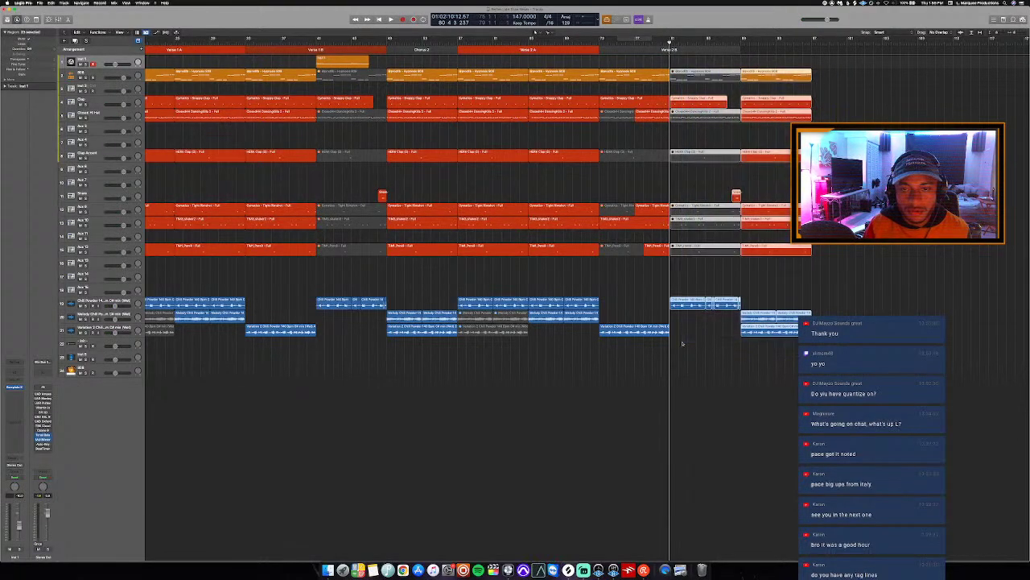
key("Delete")
key("super+v")
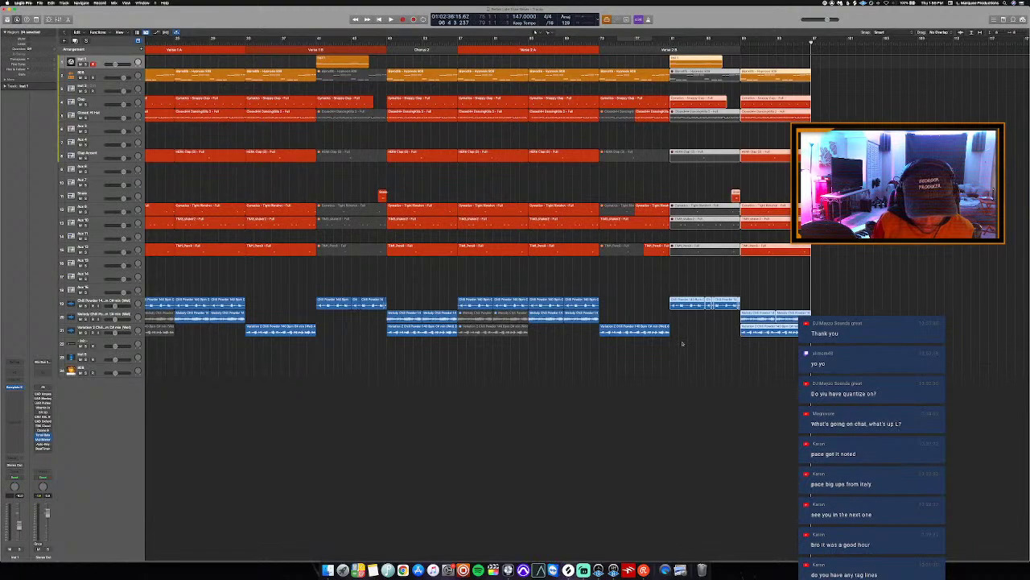
scroll(665, 313, "right", 5)
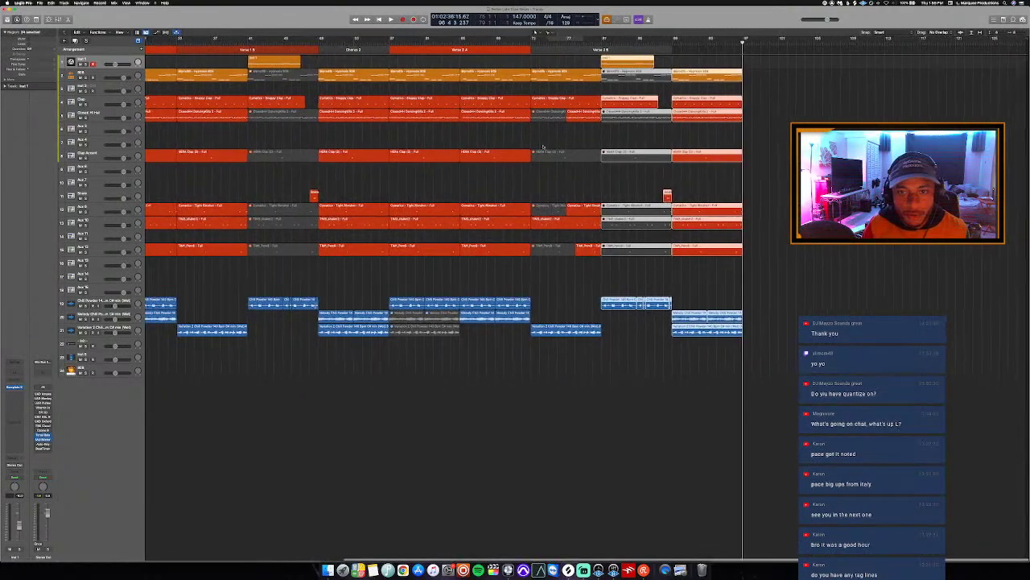
left_click(715, 377)
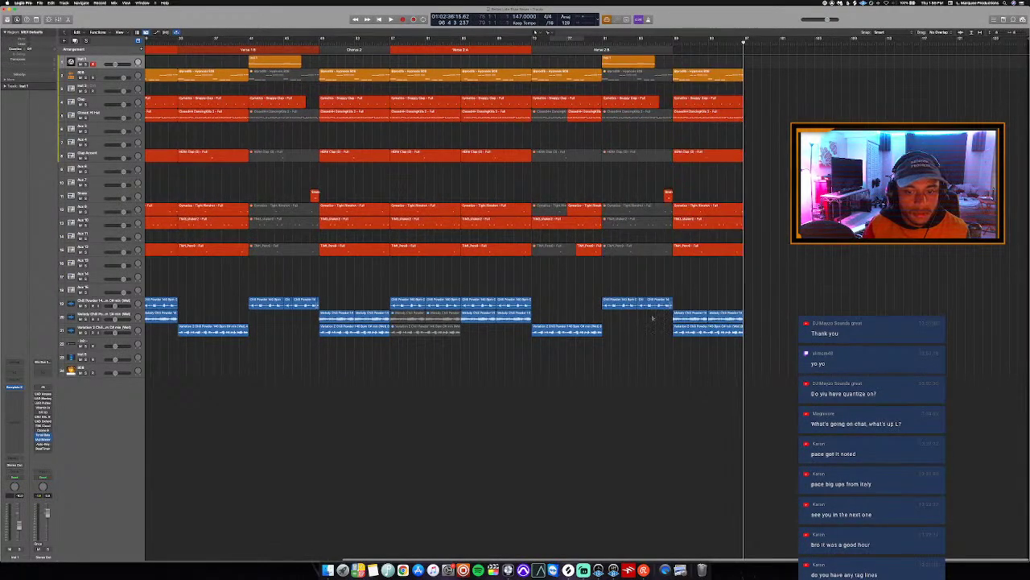
Copy the first Chill Powder melody region from bar 81 to bar 97, and play it.
left_click(616, 302)
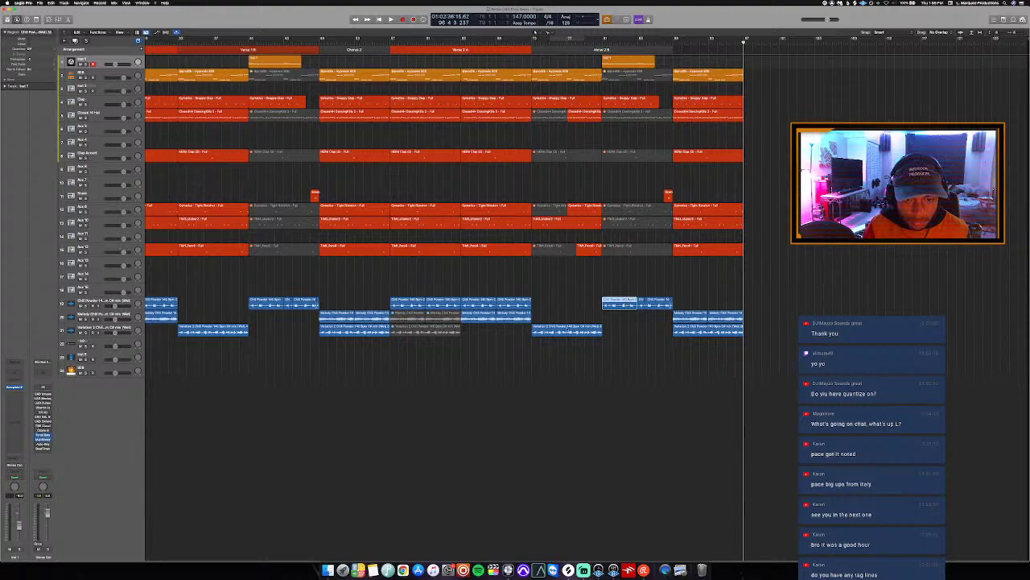
left_click_drag(616, 303, 764, 306)
key("space")
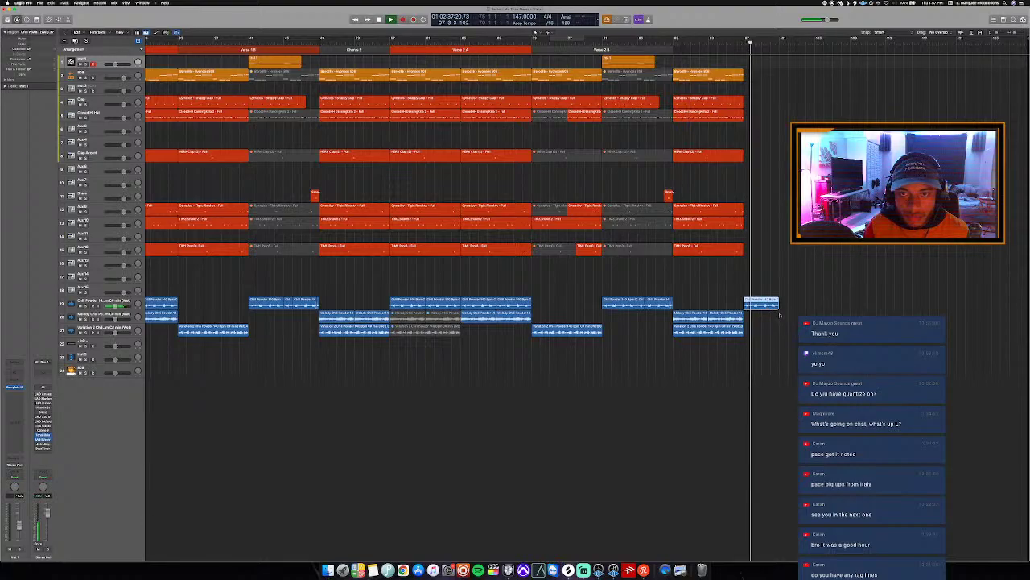
scroll(720, 271, "down", 3)
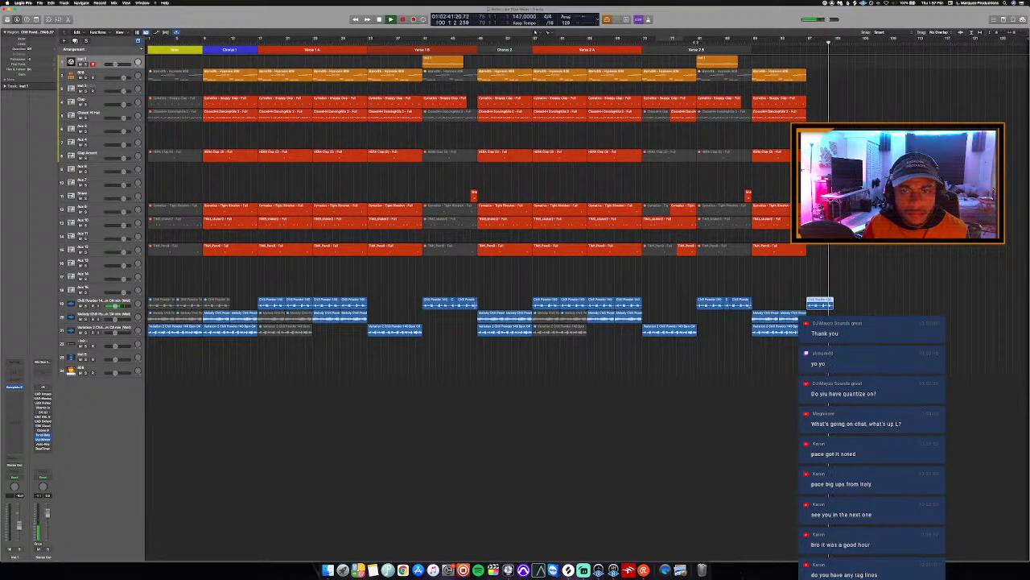
Color the Chorus 2 arrangement marker blue and the Verse 2 B marker red while playing from about bar 85.
key("alt+c")
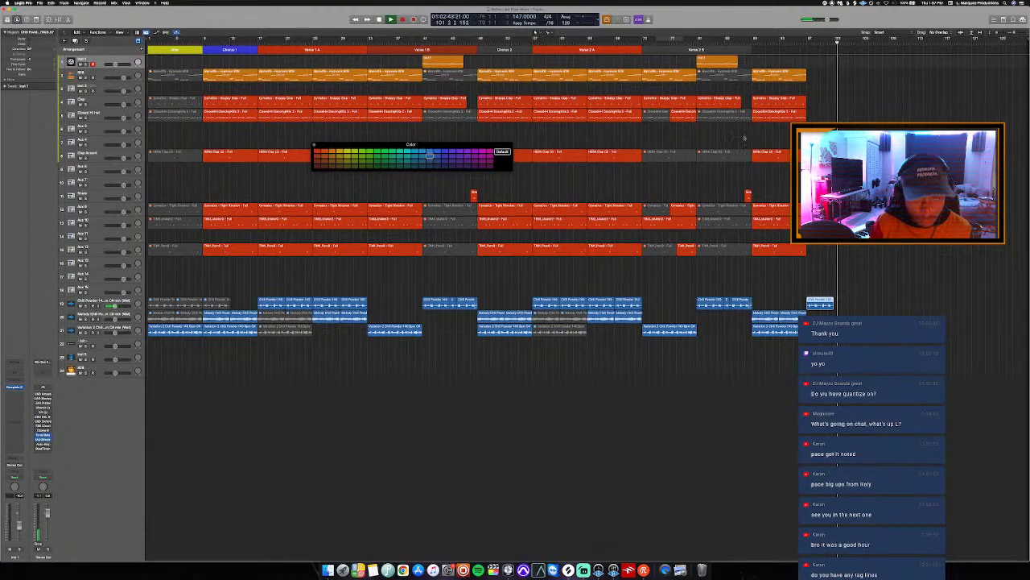
left_click(724, 40)
key("space")
left_click(478, 49)
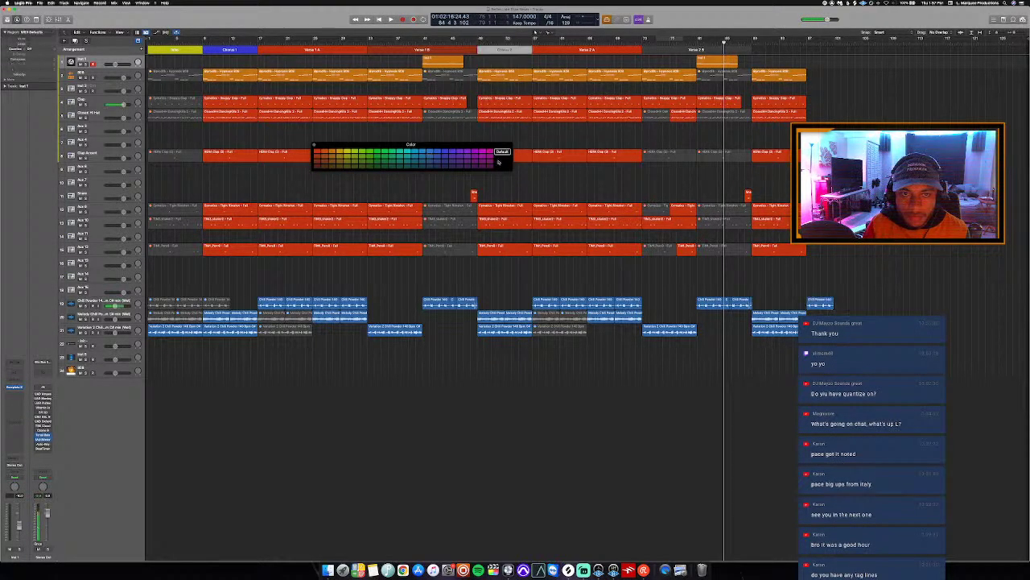
left_click(455, 150)
key("space")
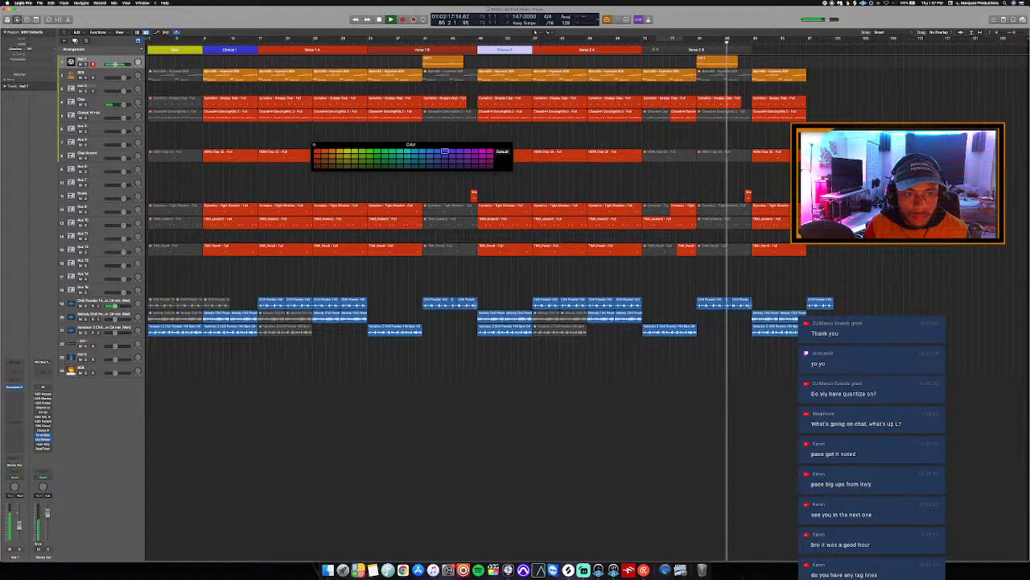
left_click(648, 50)
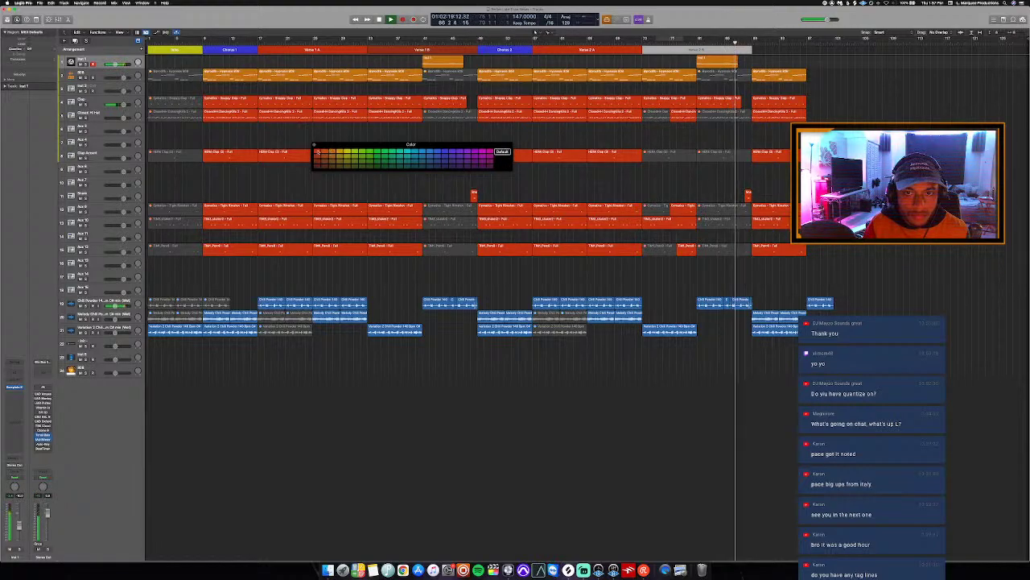
left_click(317, 152)
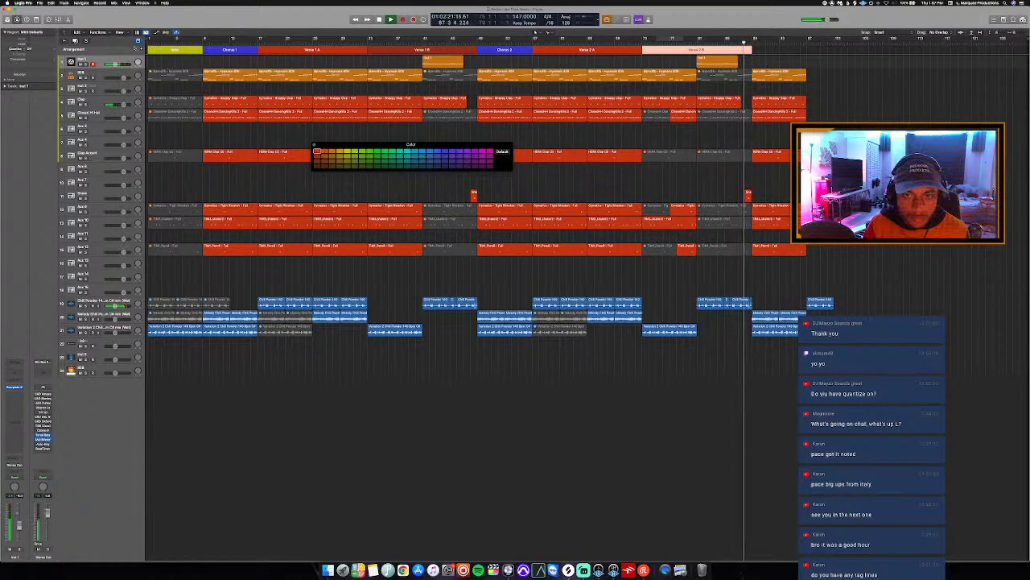
Add an arrangement marker after Verse 2 B, rename it Chorus 3, and color it blue like the other chorus markers.
left_click(142, 50)
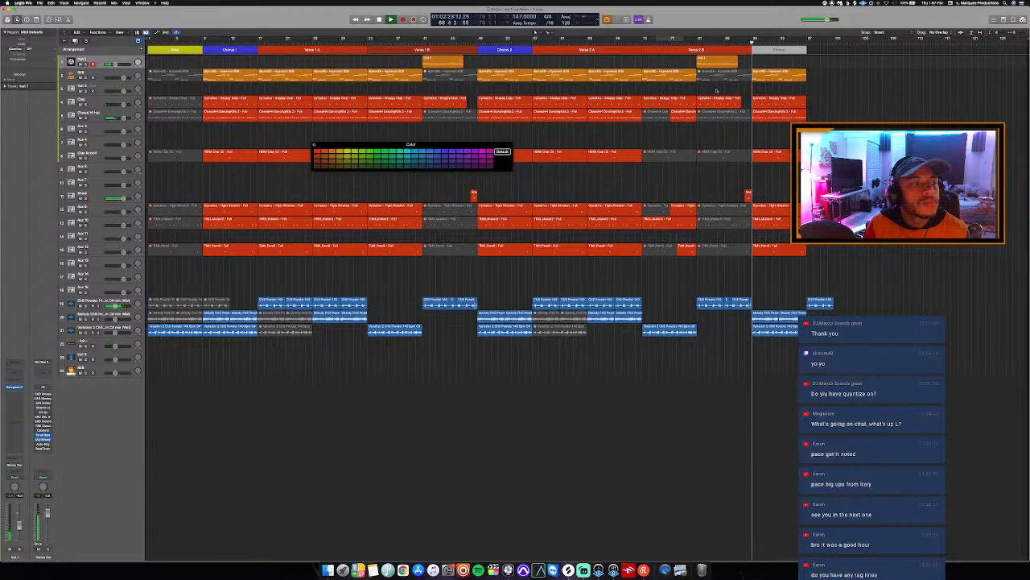
left_click(779, 50)
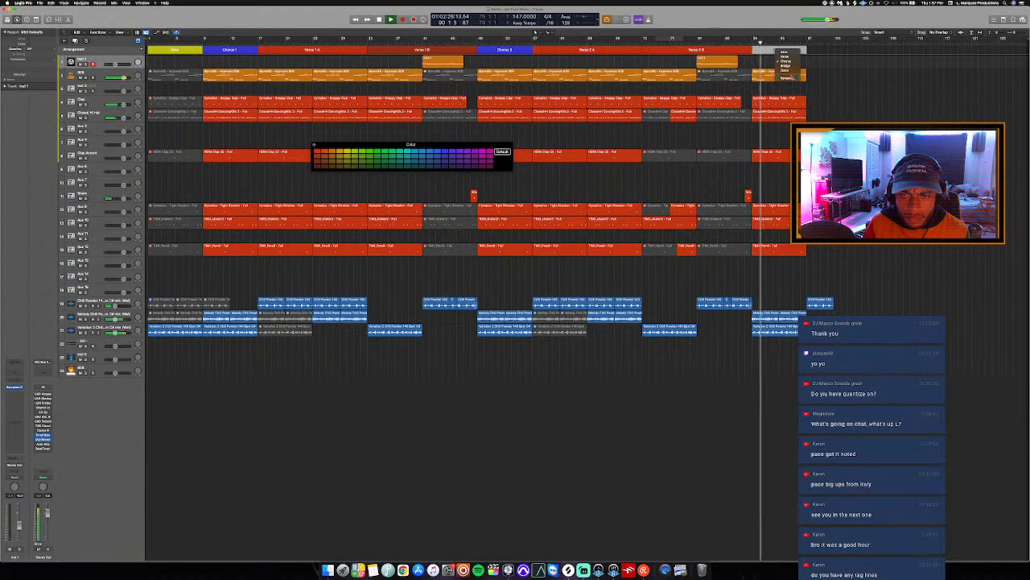
left_click(792, 78)
type("Chorus 3")
key("Return")
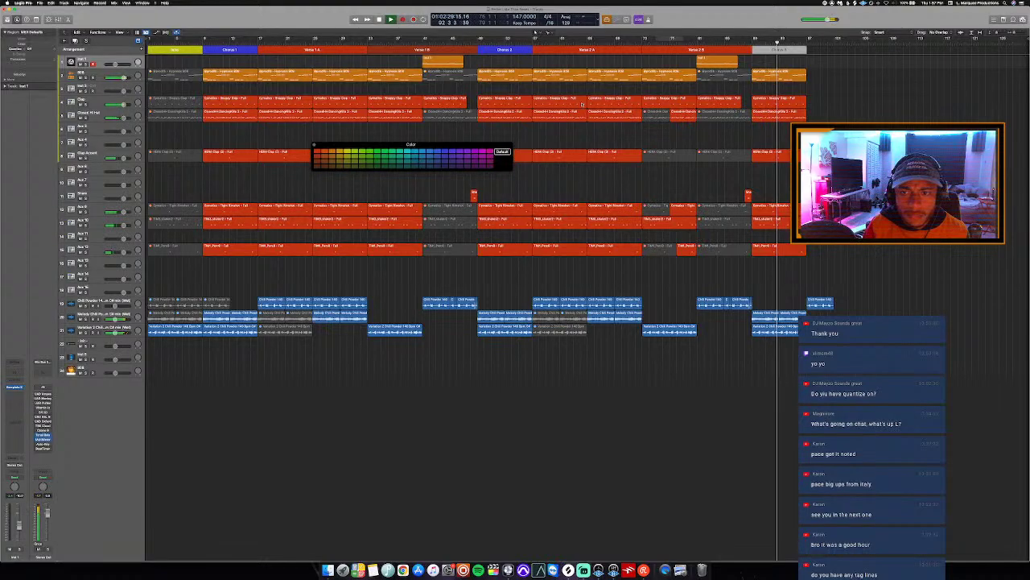
left_click(444, 151)
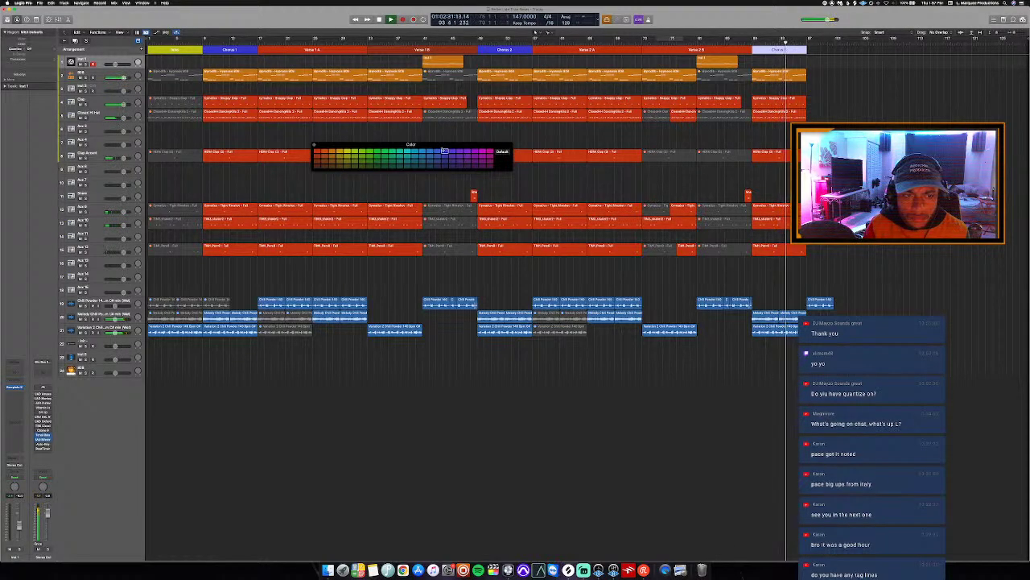
Add an arrangement marker after Chorus 3, label it Outro, and stop playback.
left_click(141, 49)
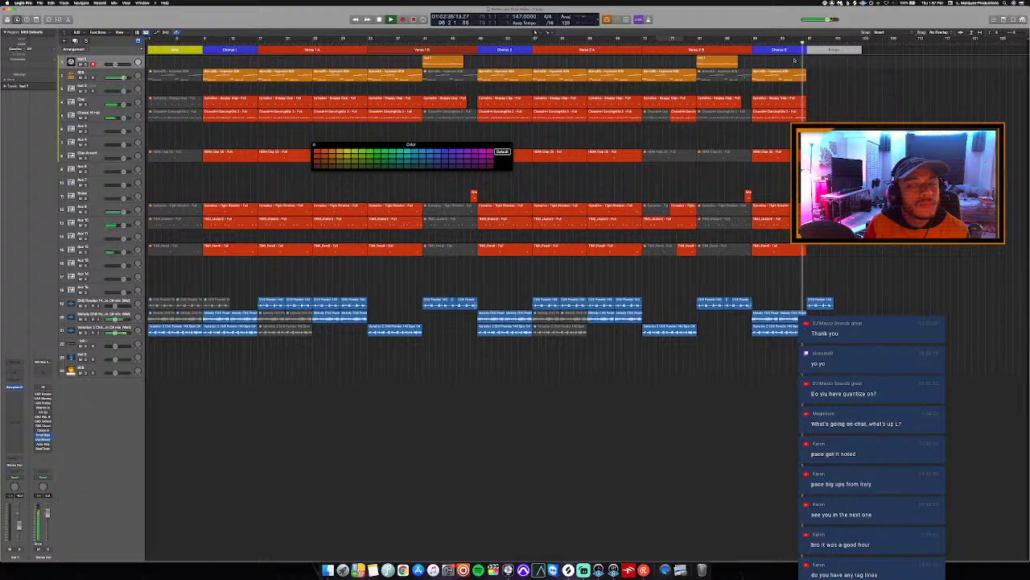
left_click(834, 51)
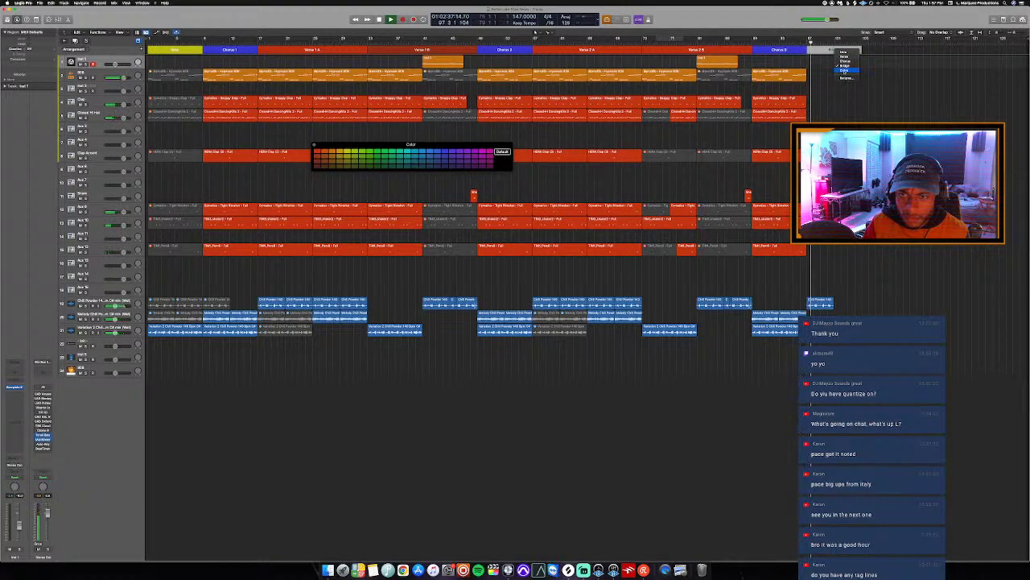
left_click(844, 70)
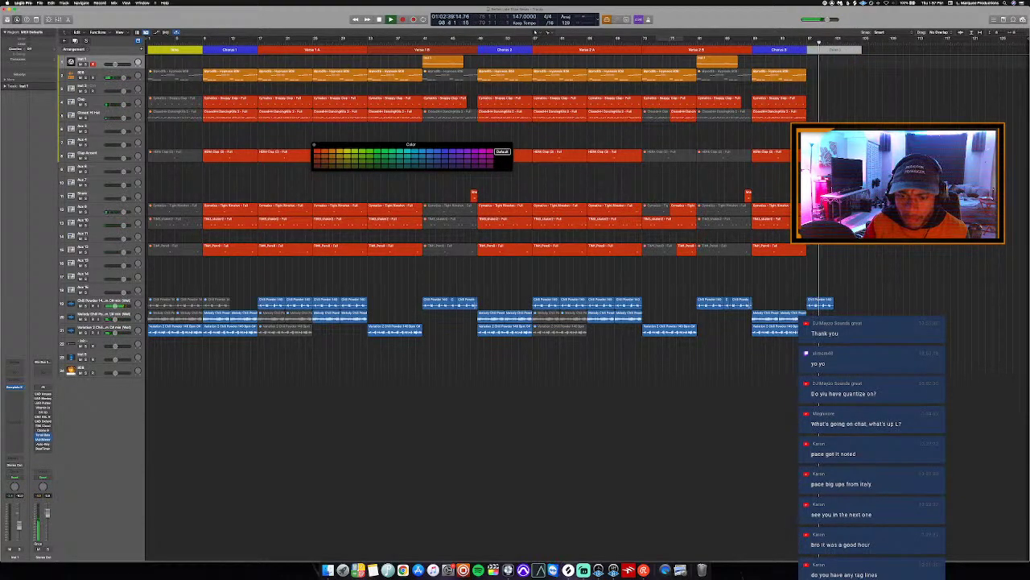
key("space")
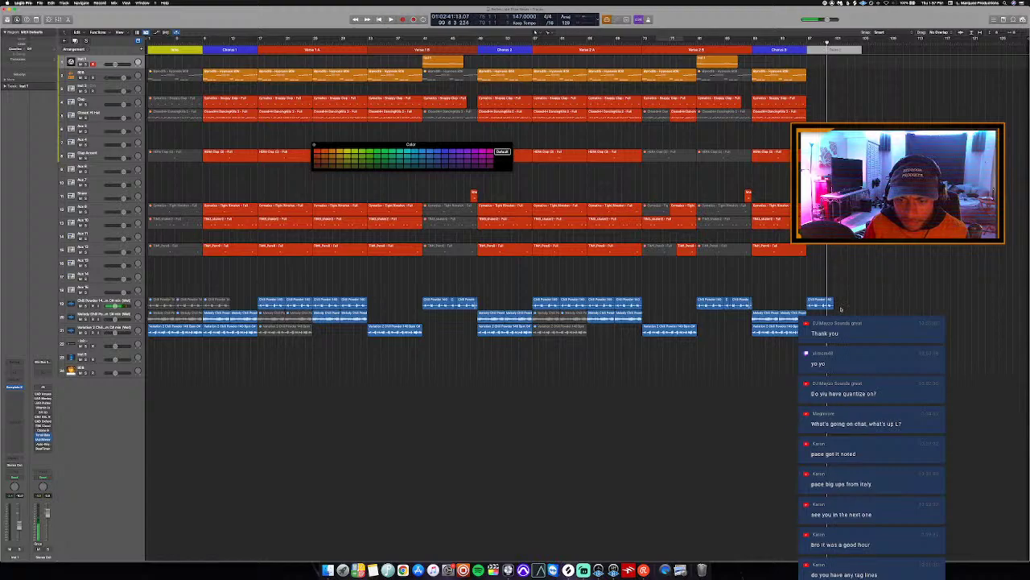
In the audio editor, cut the outro's Chill Powder region at about bar 100 and delete its tail.
double_click(821, 304)
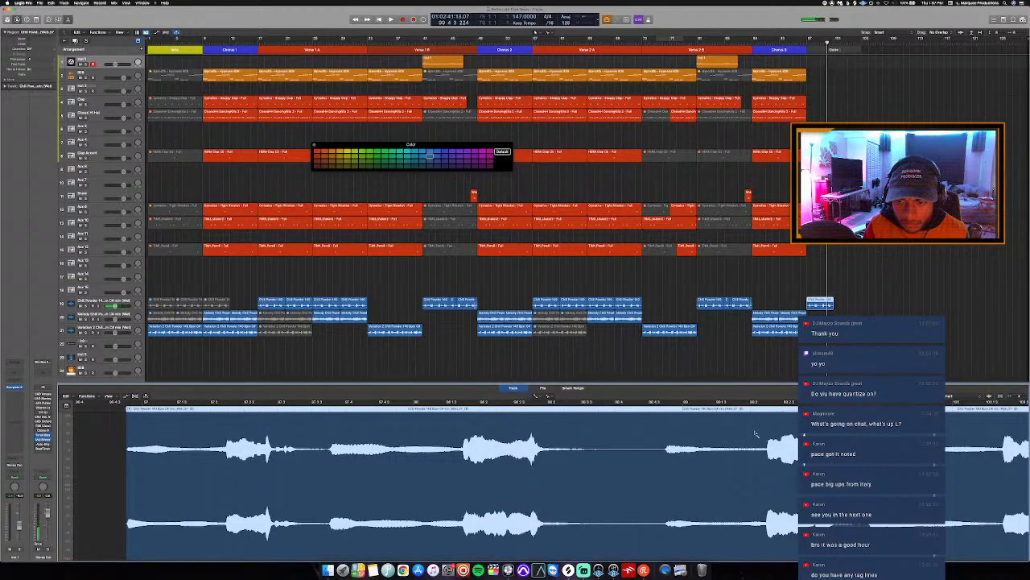
left_click(749, 419)
key("space")
scroll(747, 418, "down", 5)
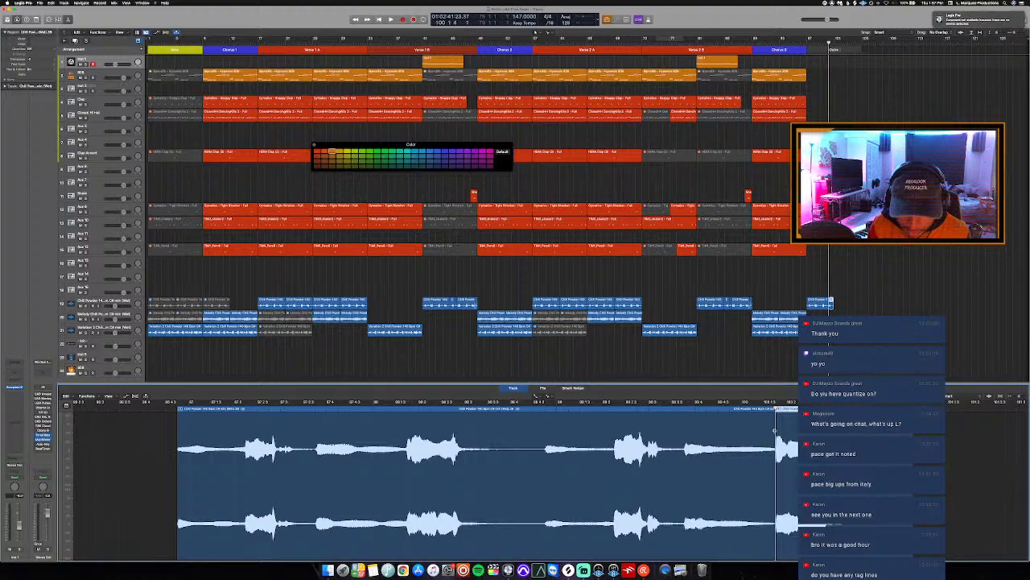
key("Delete")
key("a")
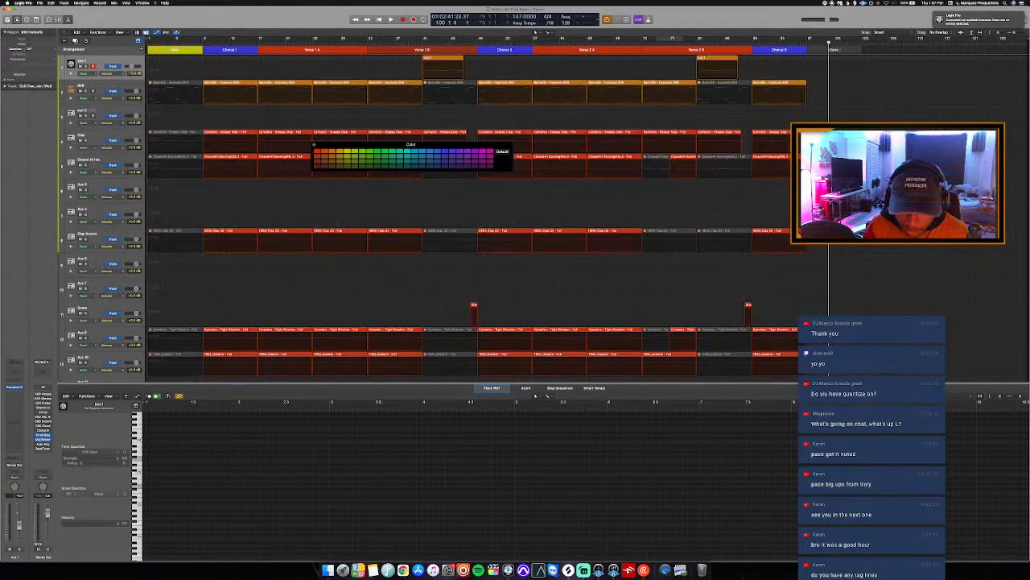
key("a")
Inspect the trimmed outro region's waveform, close the audio editor, and briefly play around bar 97.
left_click(819, 305)
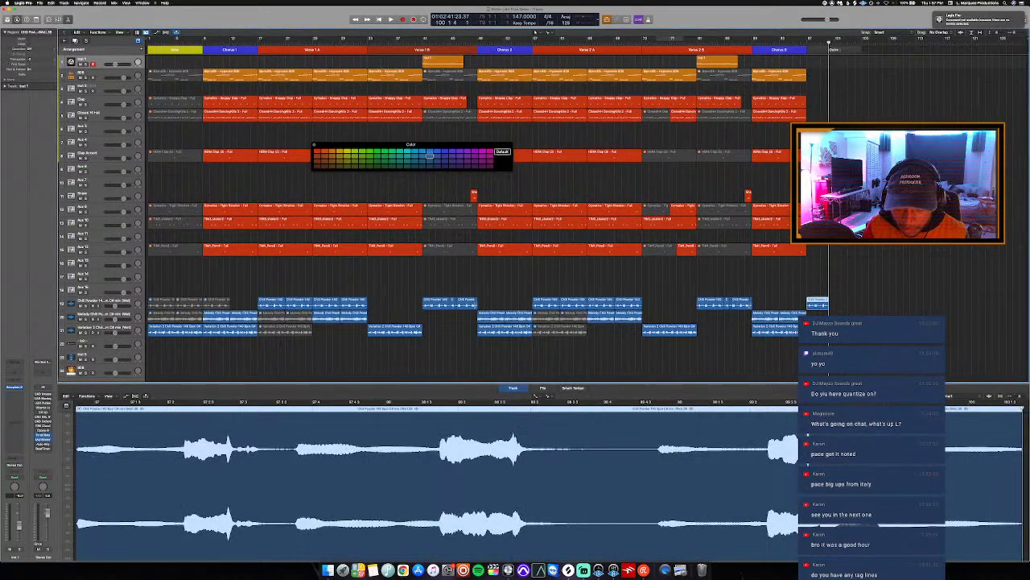
scroll(813, 451, "left", 5)
scroll(499, 483, "right", 5)
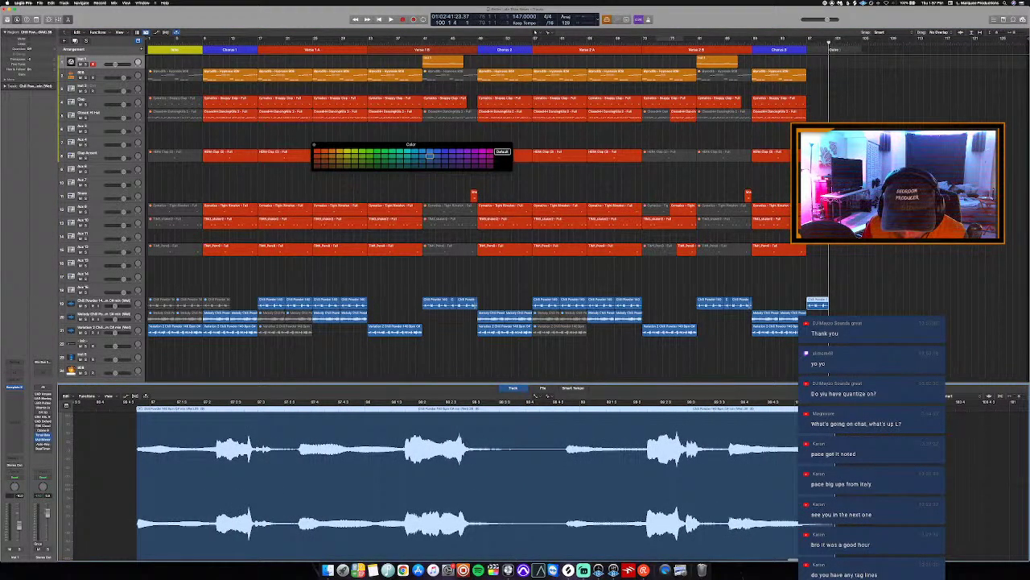
key("e")
key("space")
key("space")
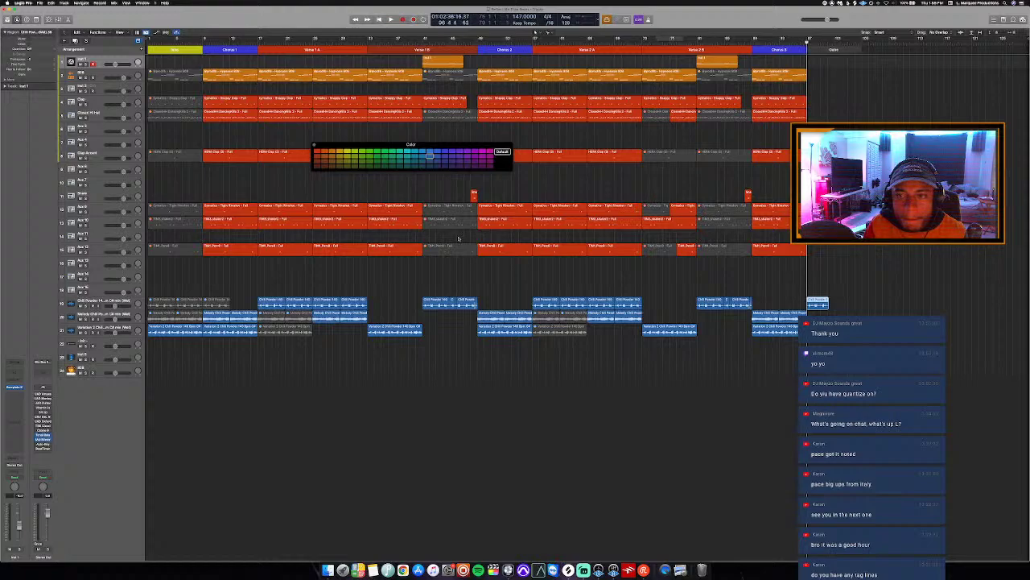
Add a Bus 6 send to the Chill Powder track and load the user channel strip setting Raum on its aux.
left_click(106, 302)
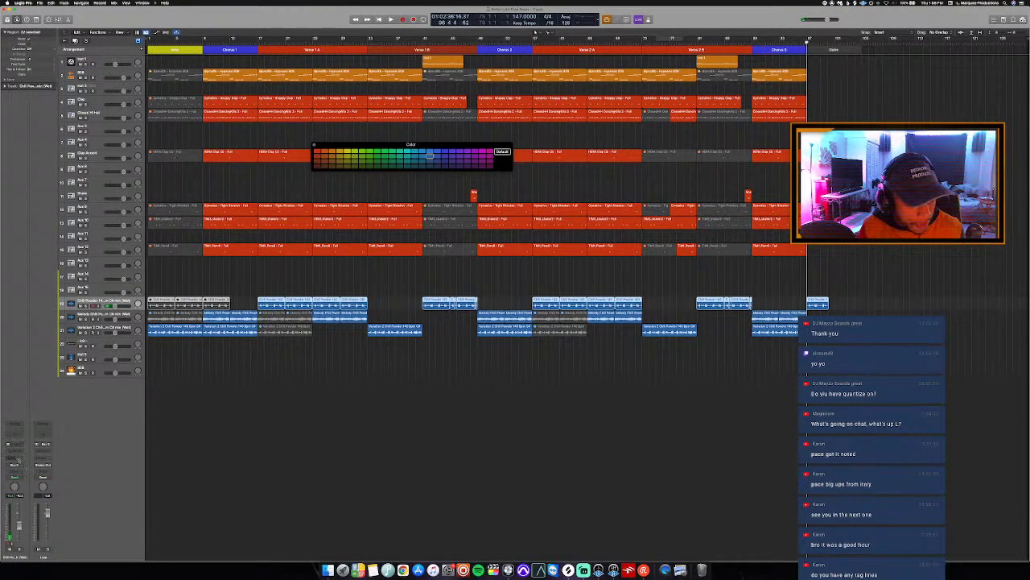
left_click(15, 464)
mouse_move(16, 465)
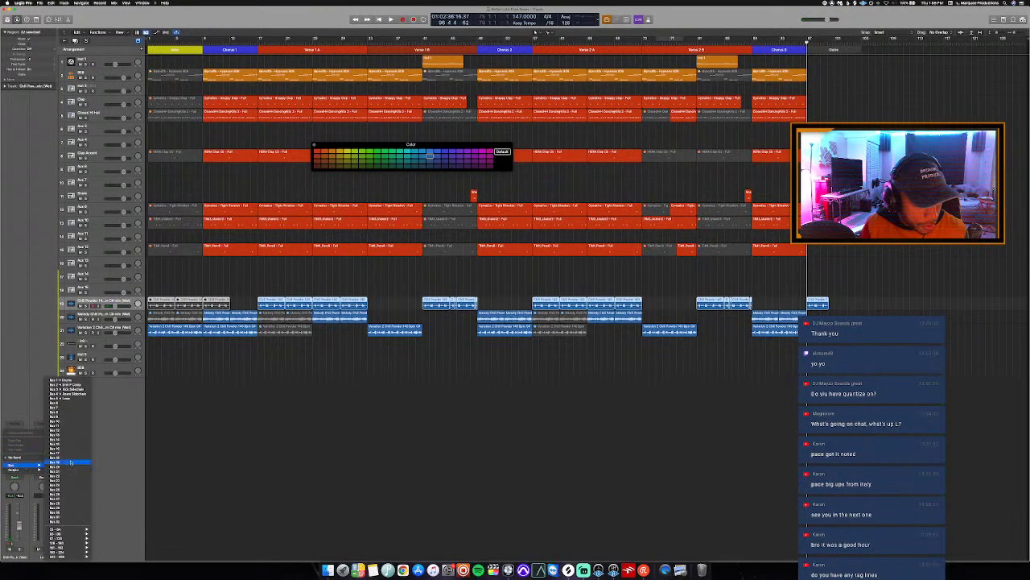
left_click(60, 403)
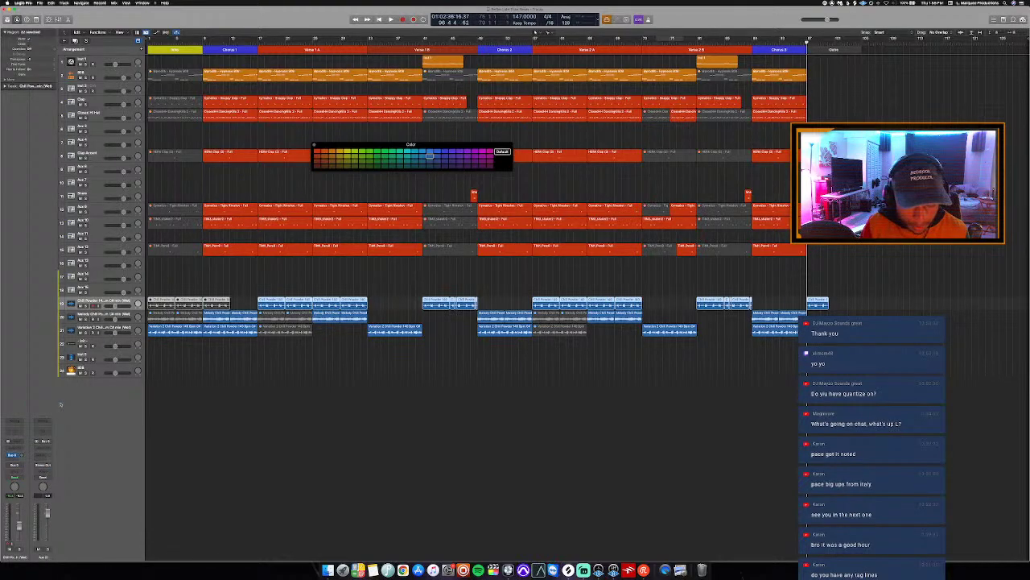
left_click(43, 421)
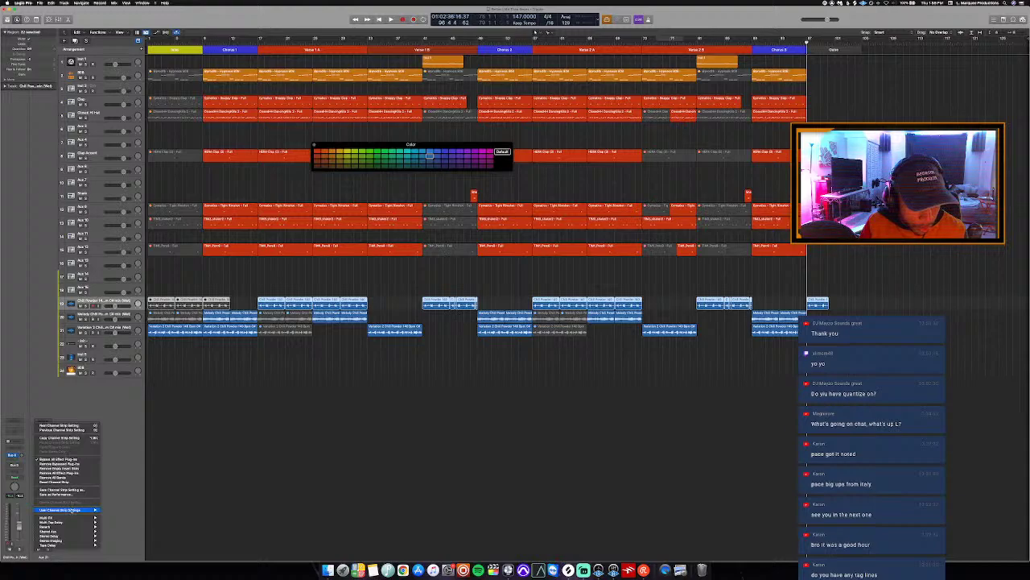
mouse_move(76, 510)
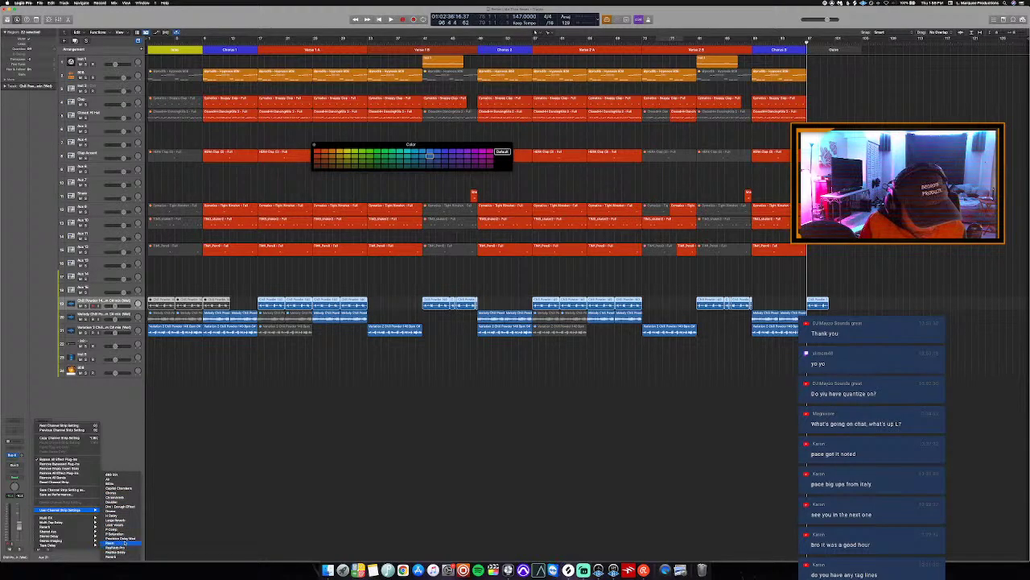
left_click(123, 546)
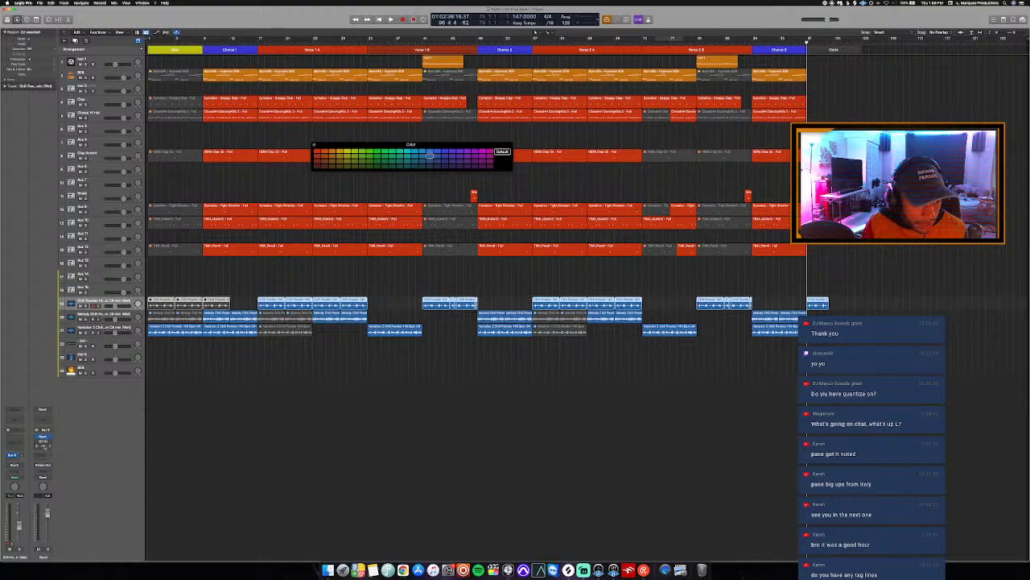
Open H-Delay on the new aux and set its tempo to 147 BPM.
left_click(43, 444)
left_click(396, 140)
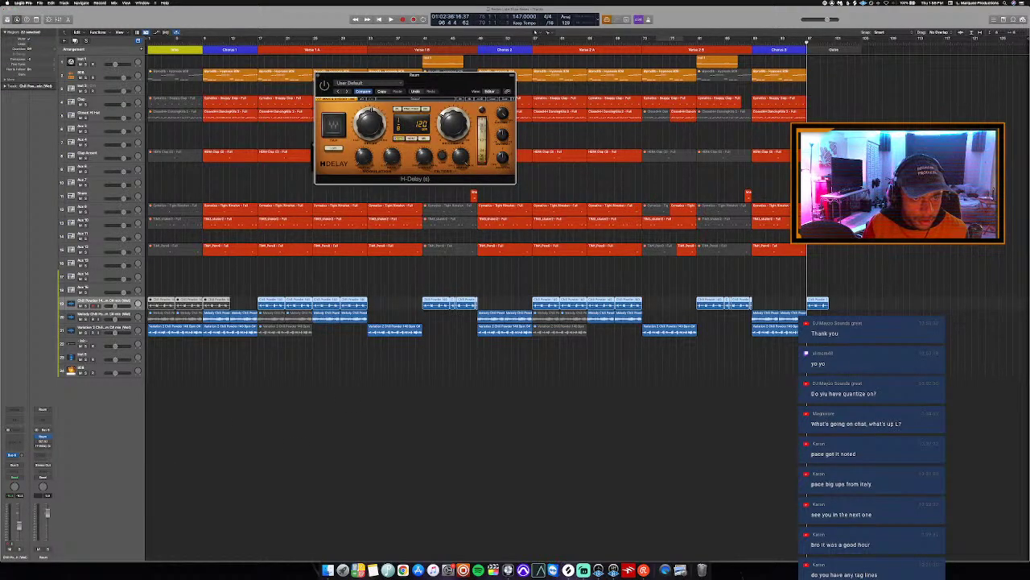
key("1")
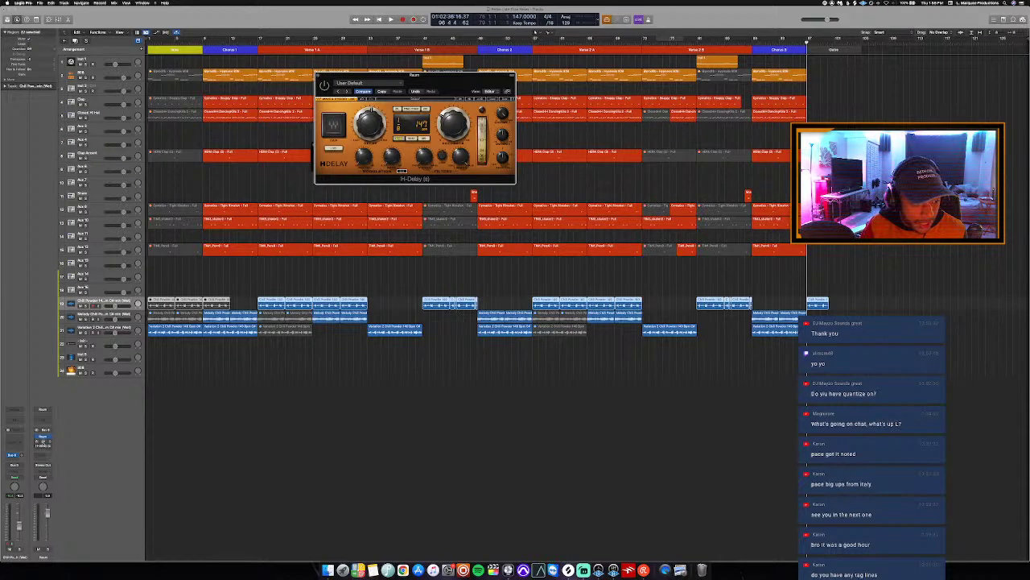
Check the aux's Q2 equalizer and close it, and place the Raum reverb window beside H-Delay.
left_click(43, 442)
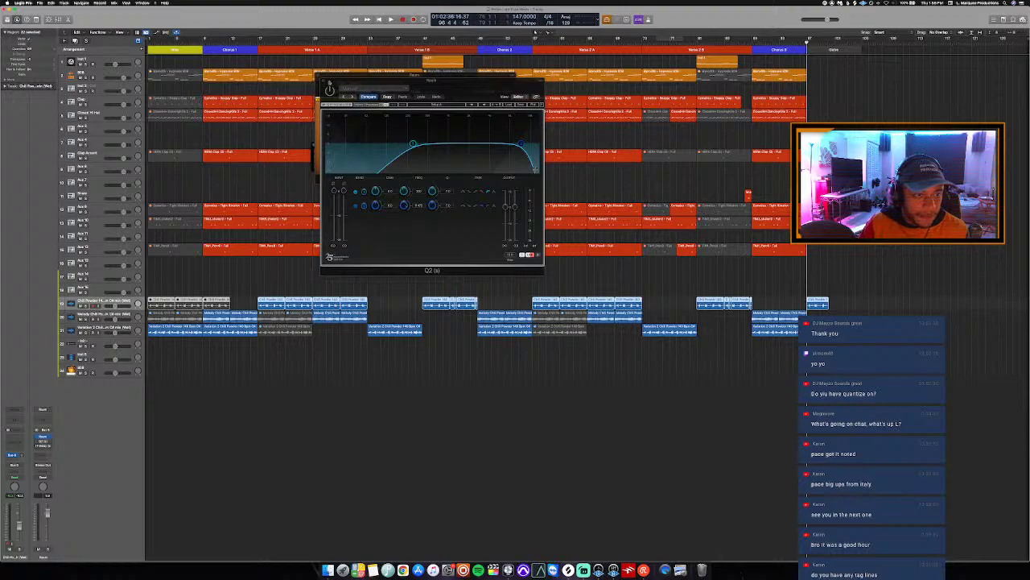
left_click(43, 435)
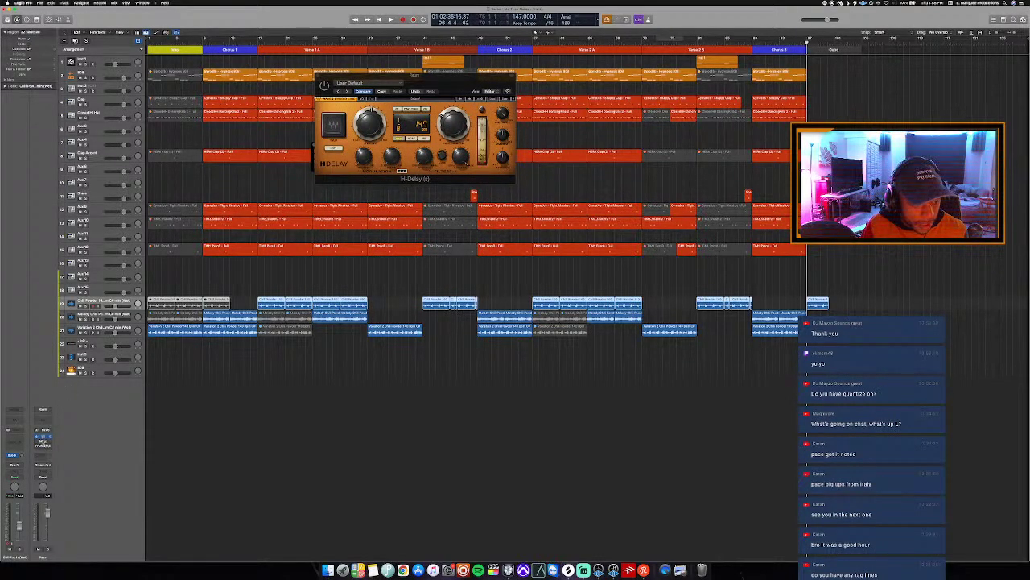
left_click(43, 448)
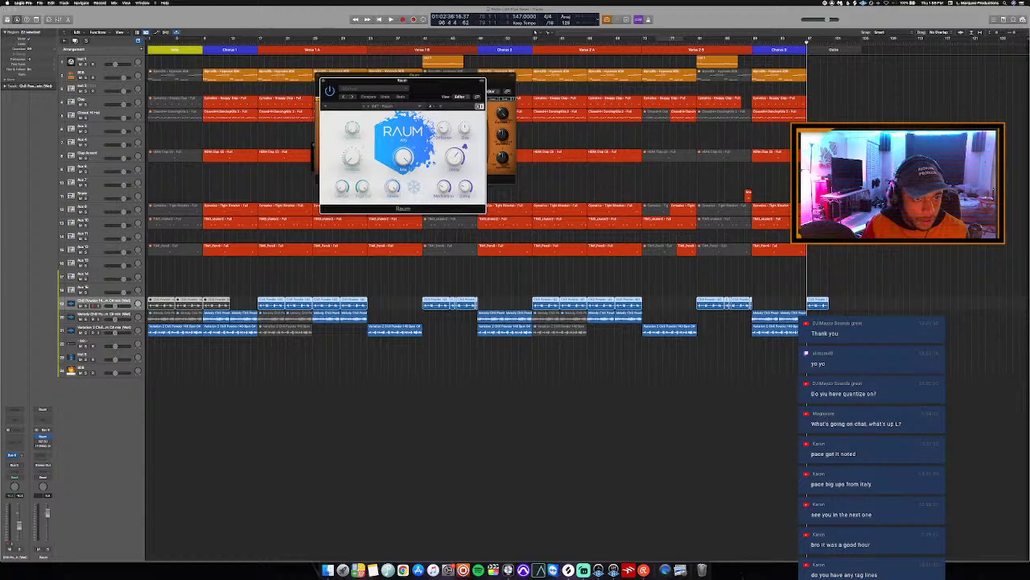
left_click_drag(426, 97, 609, 109)
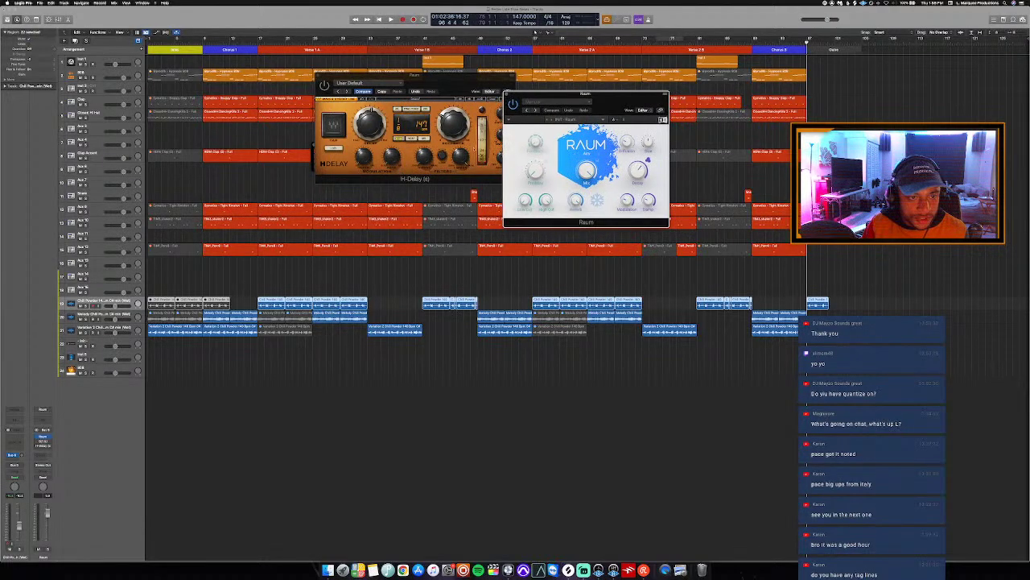
Switch H-Delay's quarter-note and half-note times to milliseconds, ending at 816 ms, and adjust Raum's decay accordingly.
left_click(373, 133)
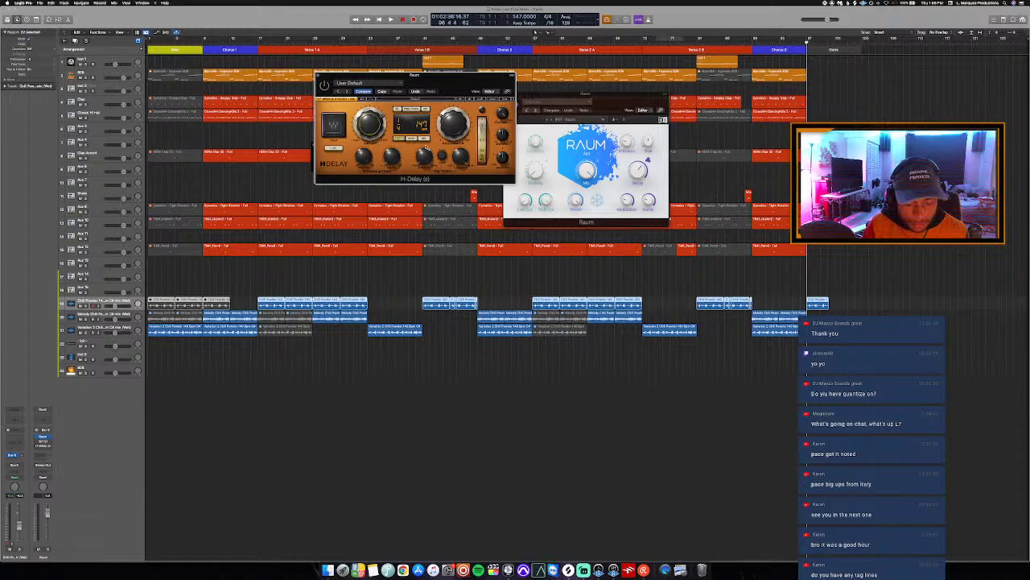
left_click(428, 138)
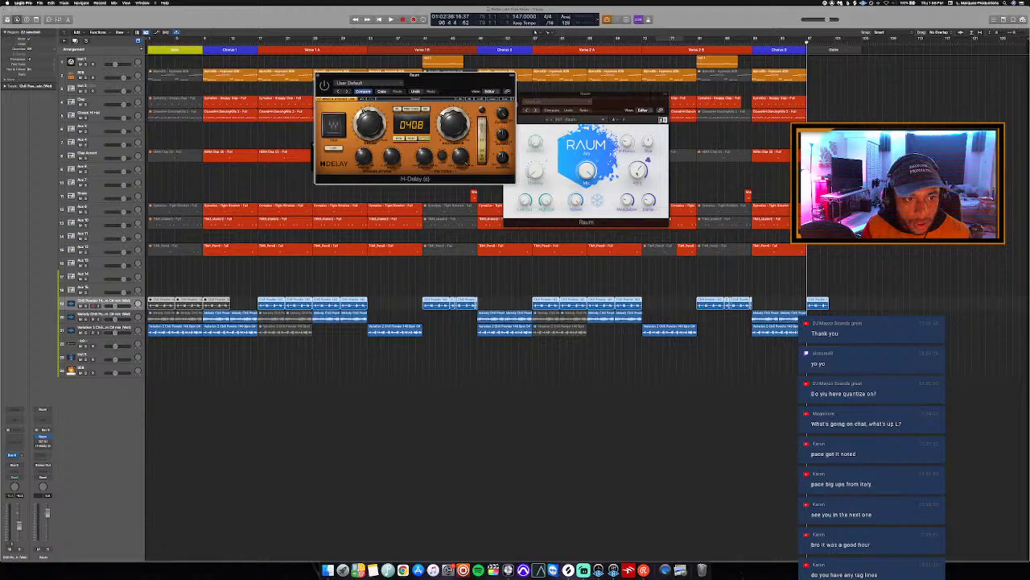
left_click(568, 109)
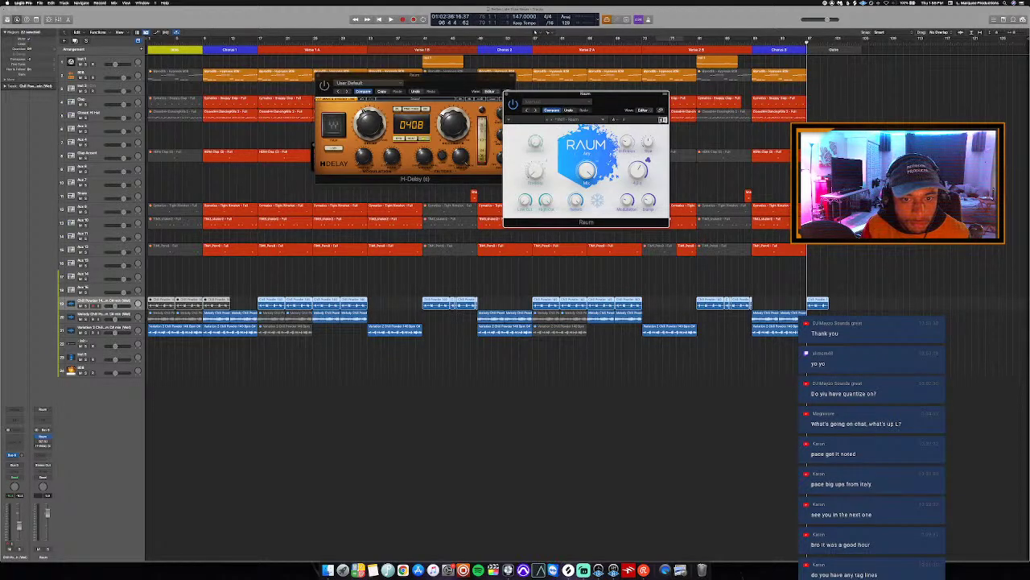
left_click(378, 133)
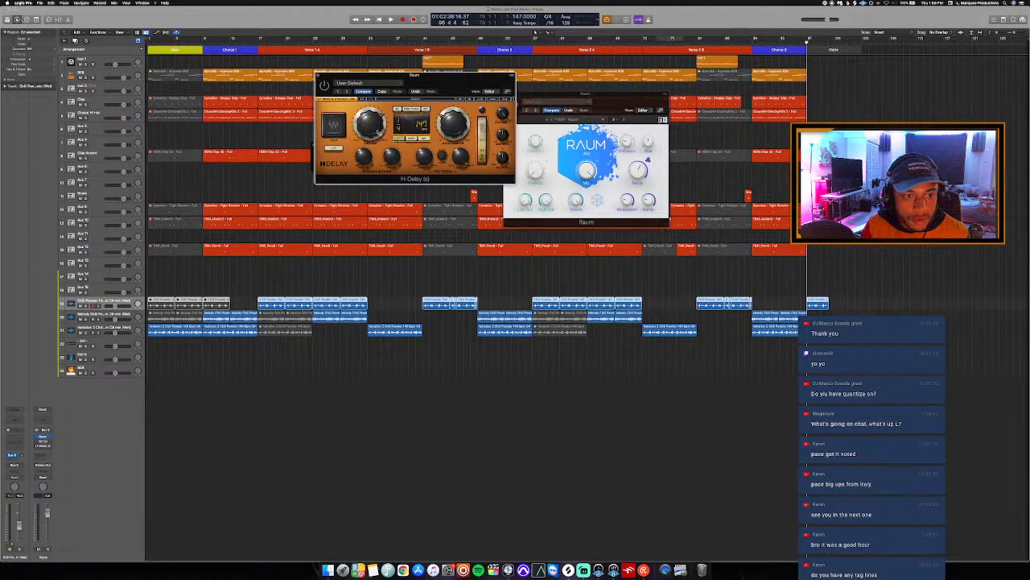
left_click_drag(378, 133, 379, 129)
left_click(427, 140)
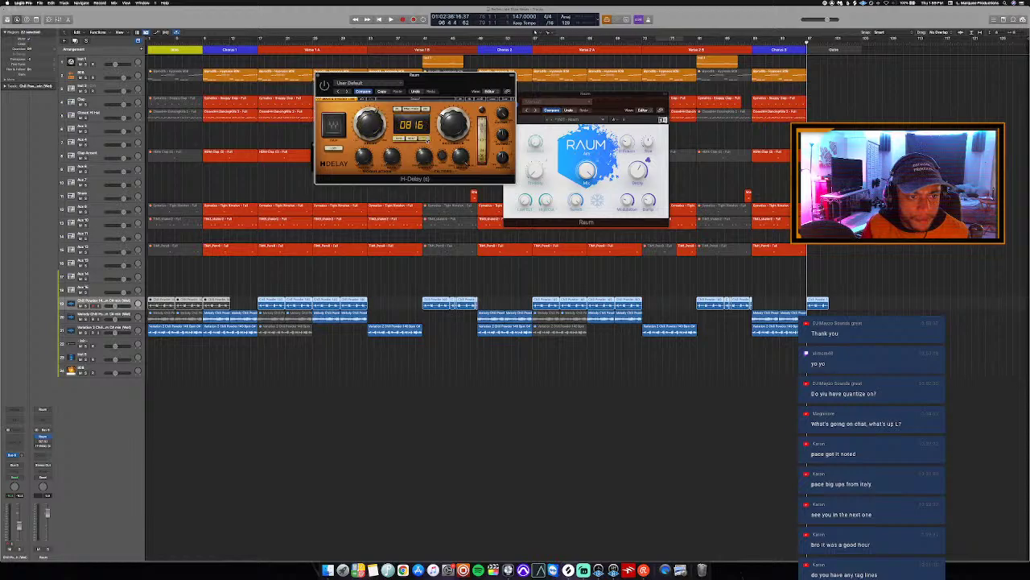
left_click(640, 172)
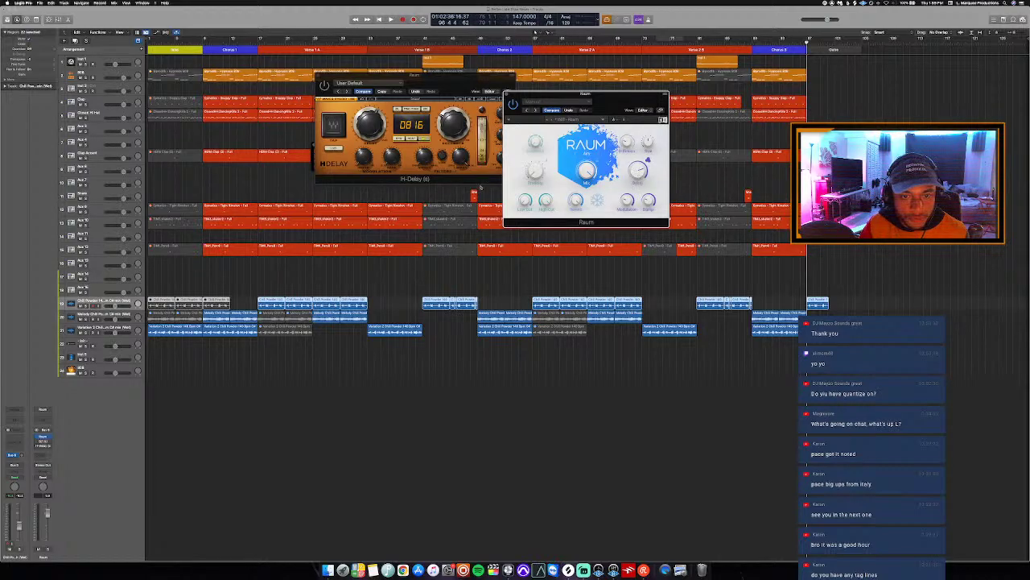
Shorten H-Delay's time to 26 ms and adjust Raum's predelay accordingly.
left_click(360, 125)
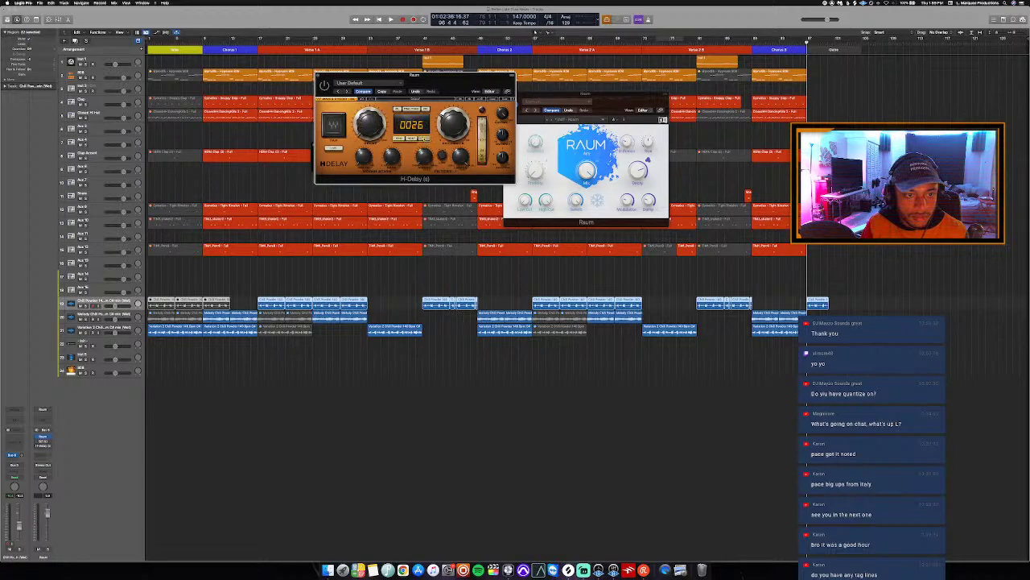
left_click(533, 175)
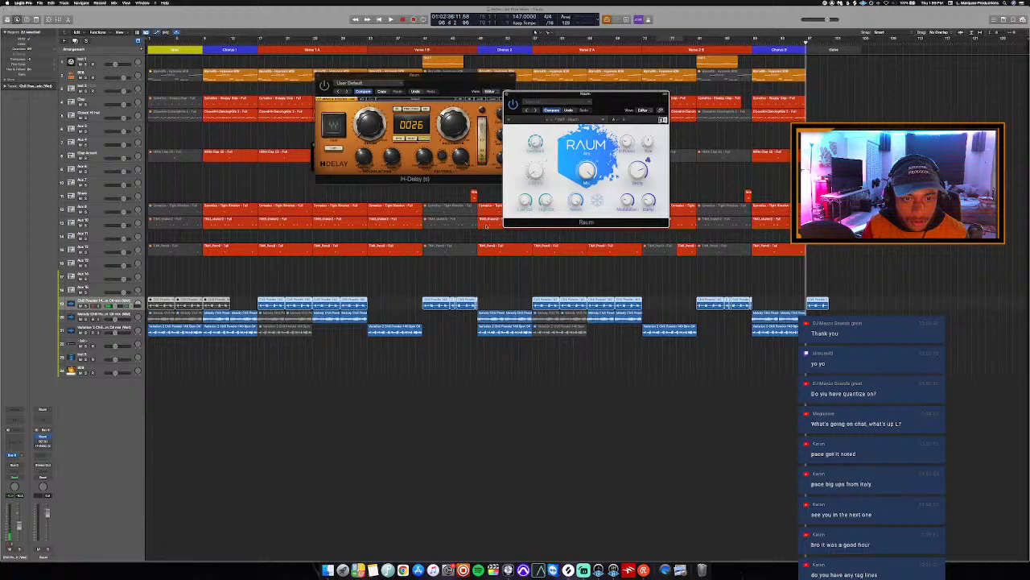
Show the track automation and place the playhead at the start of the Outro, bar 97.
key("super+Down")
key("a")
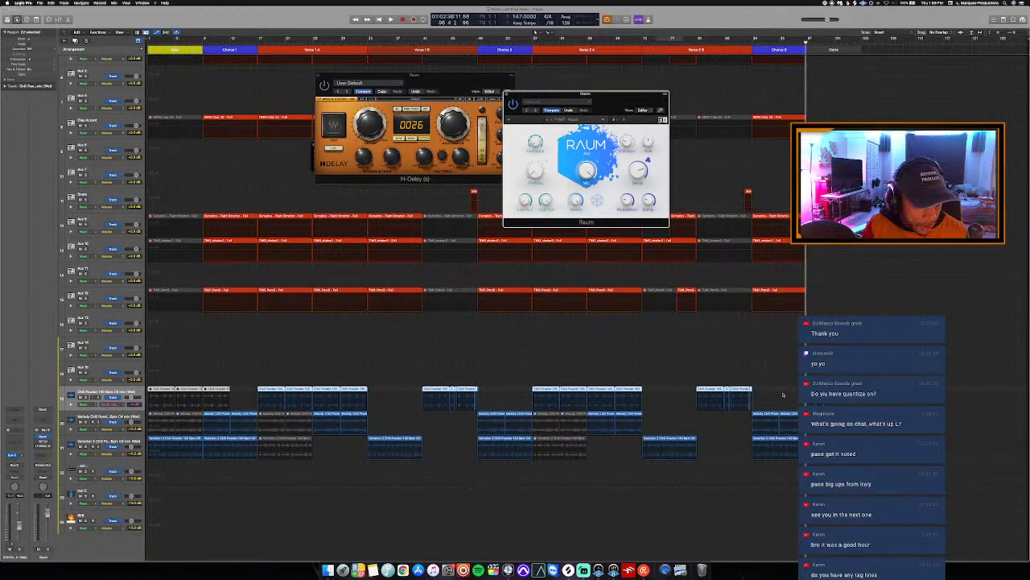
key("super+Right")
key("space")
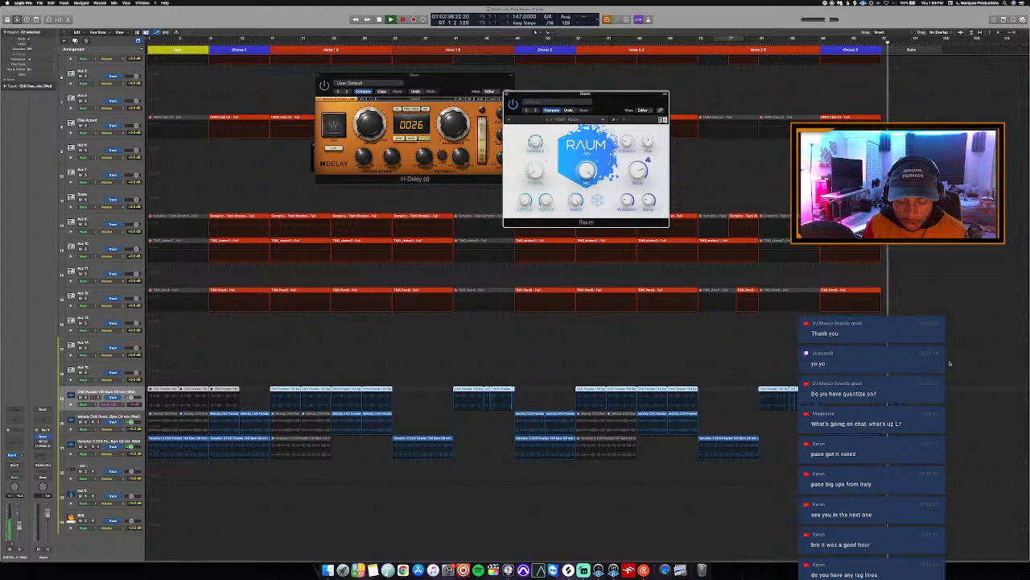
key("super+Right")
scroll(949, 363, "right", 10)
left_click(670, 41)
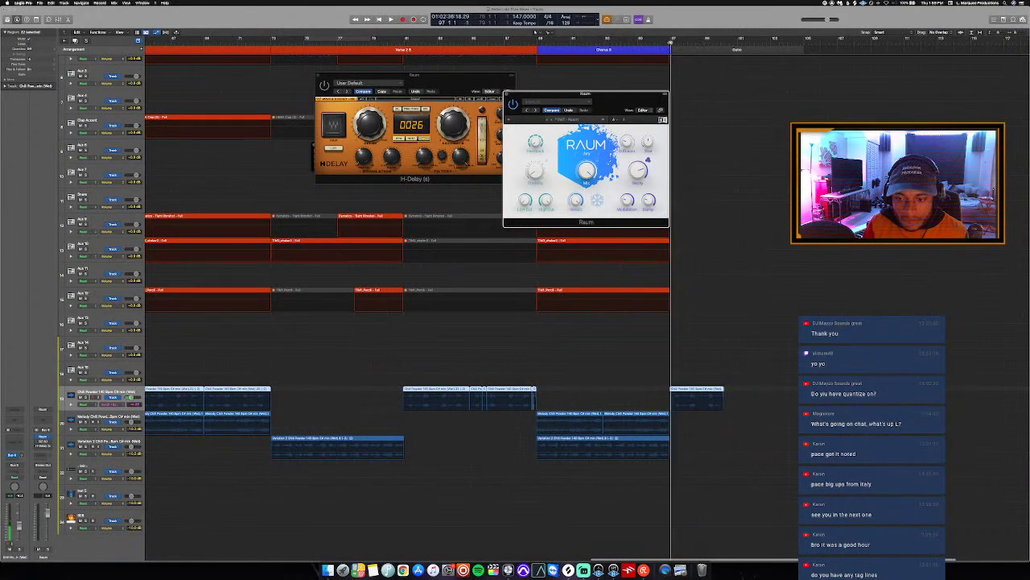
Automate the Chill Powder track's Raum send to ramp up from the Outro's start to beat 4 of bar 99.
left_click(636, 407)
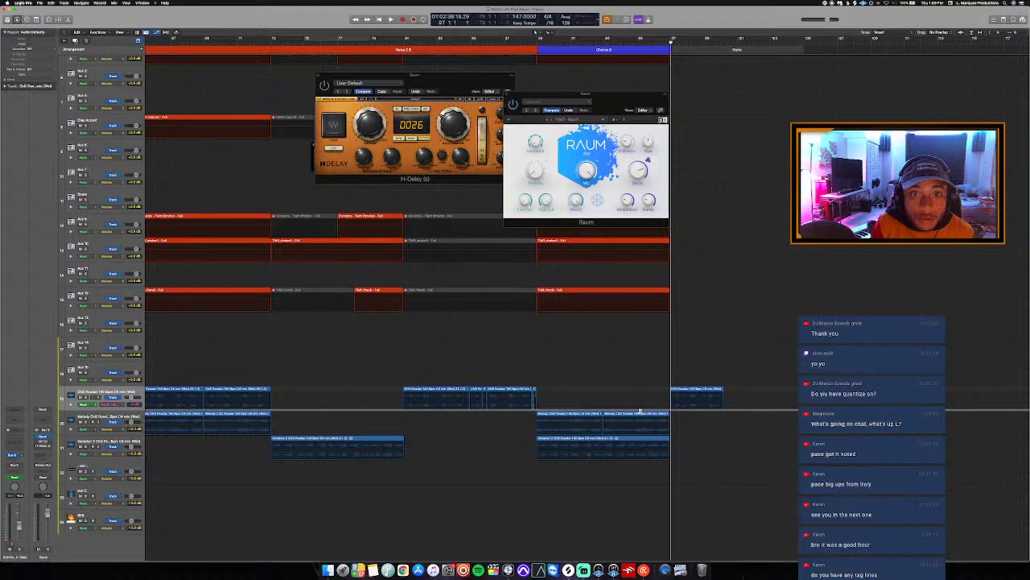
key("super+Up")
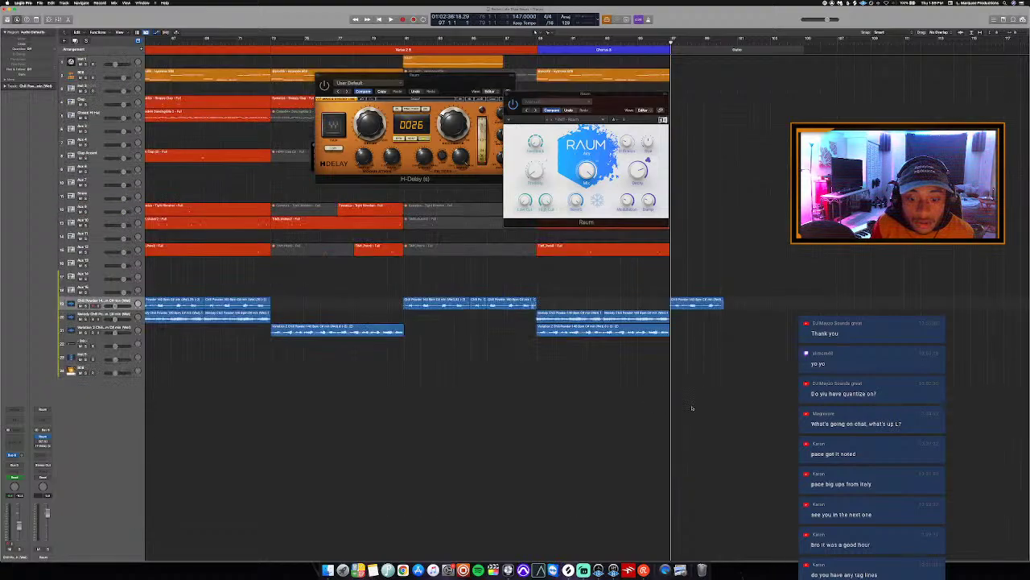
right_click(683, 309)
left_click(691, 307)
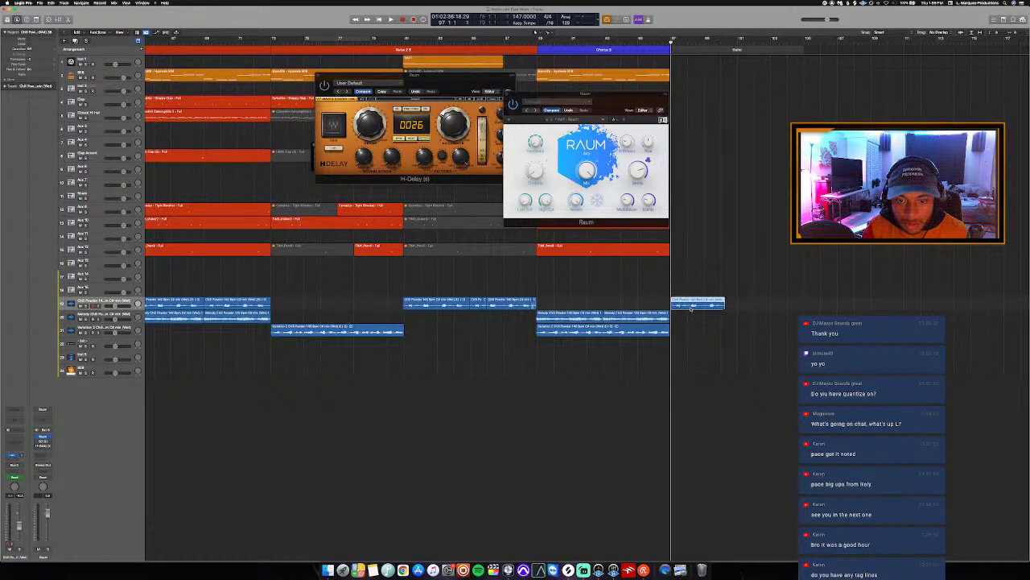
key("super+Down")
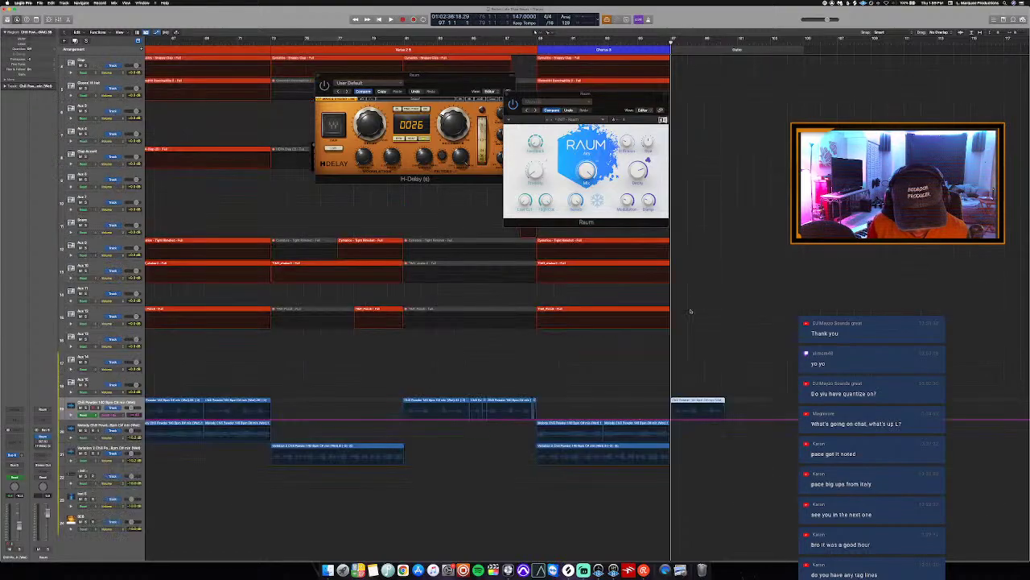
left_click(689, 313)
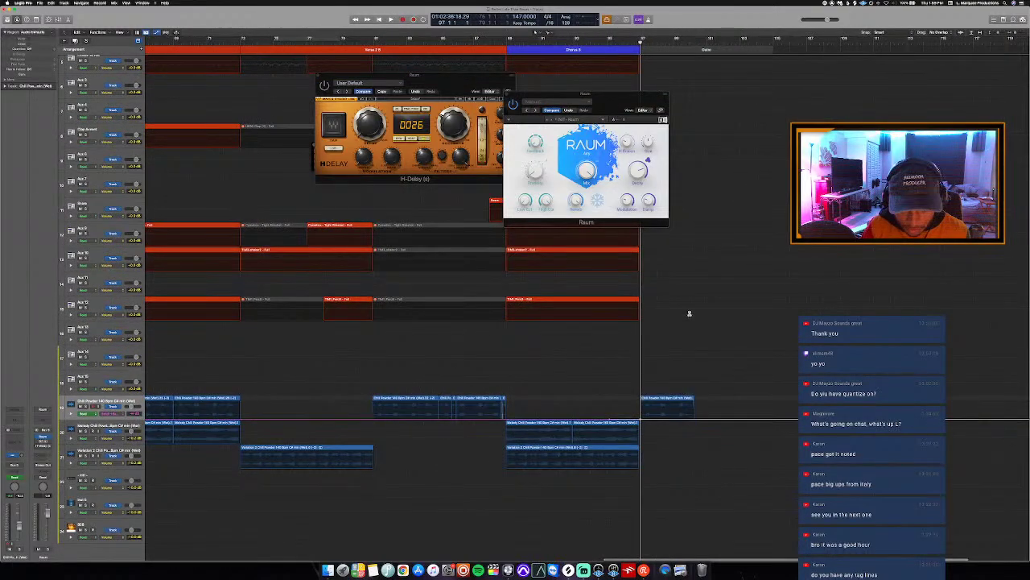
left_click_drag(641, 70, 686, 70)
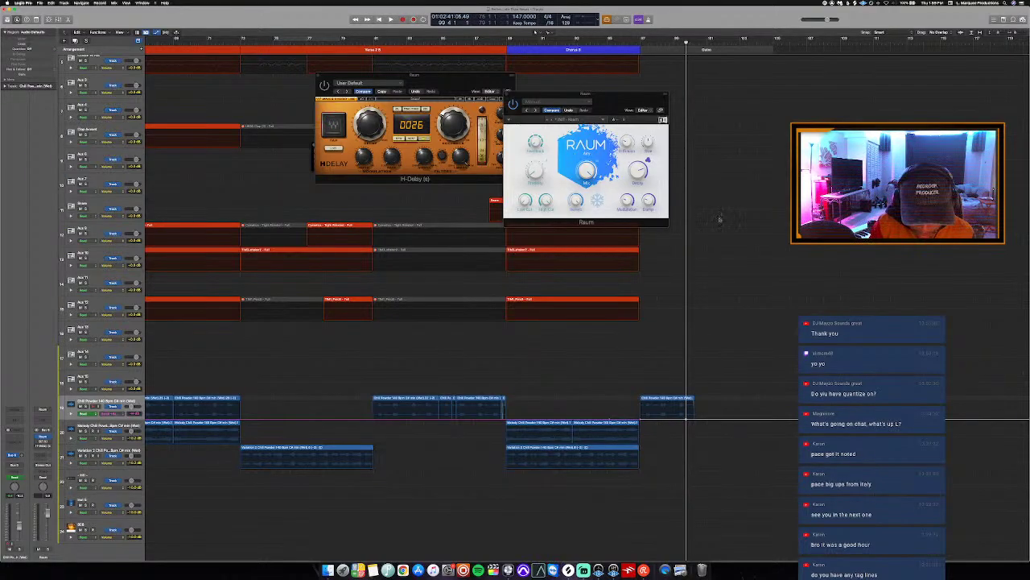
left_click_drag(686, 420, 686, 406)
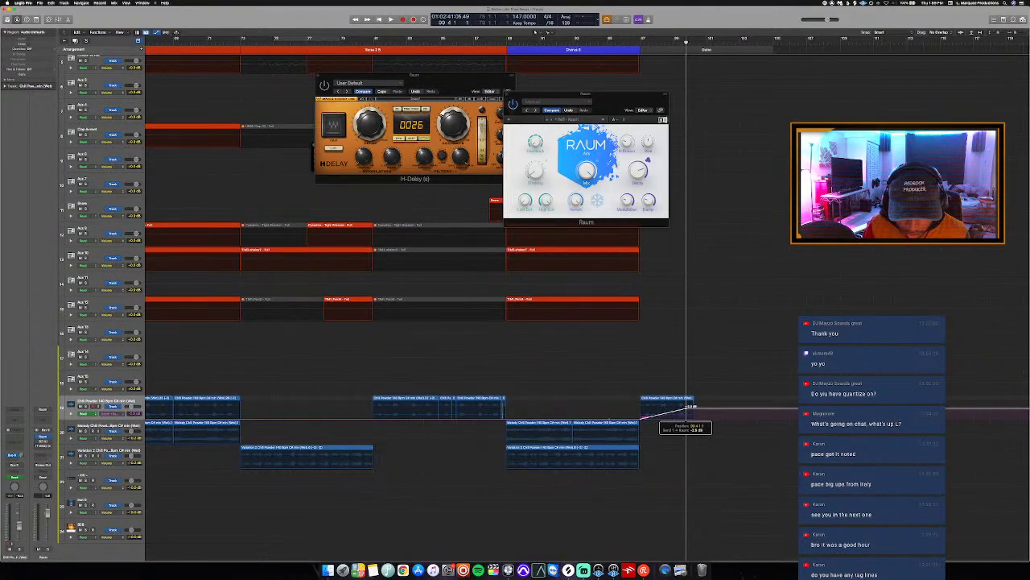
Play the Outro from its start, hide the automation, and shorten the Outro section to end at bar 104.
left_click(639, 48)
left_click(640, 43)
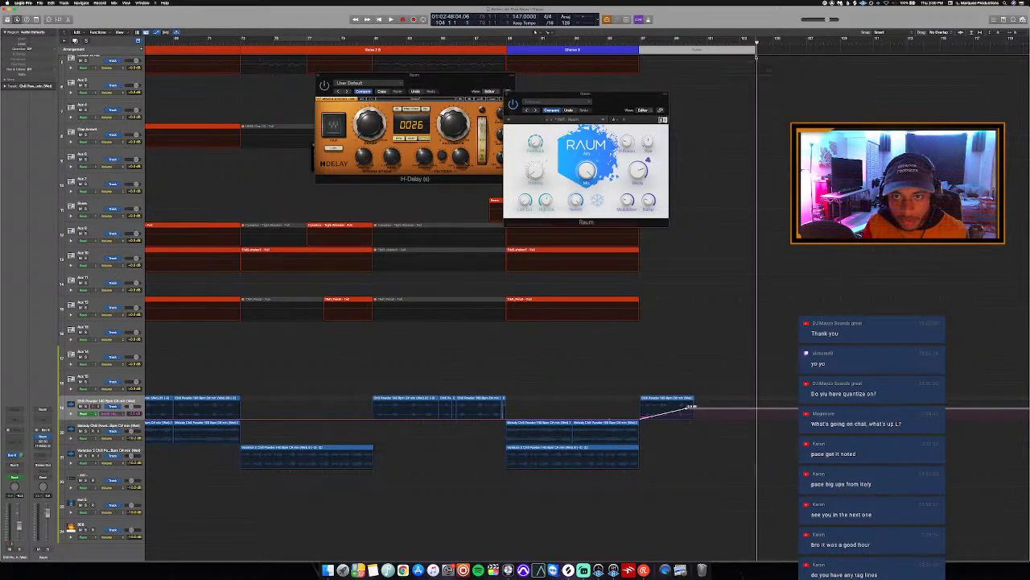
key("a")
left_click_drag(757, 50, 758, 50)
left_click_drag(770, 103, 770, 101)
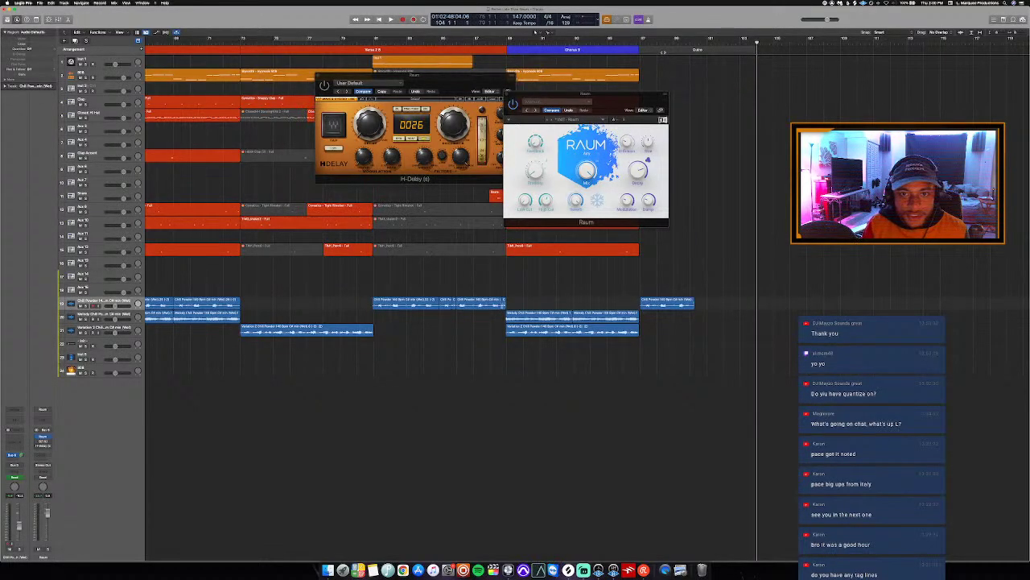
Color the Outro section dark purple in the arrangement track.
key("alt+c")
key("super+Left")
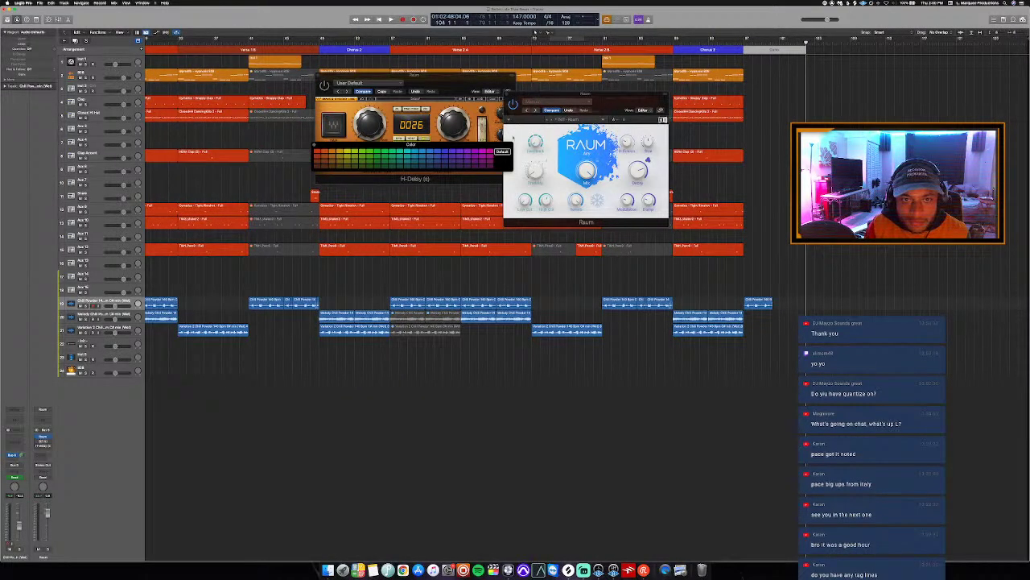
left_click(537, 49)
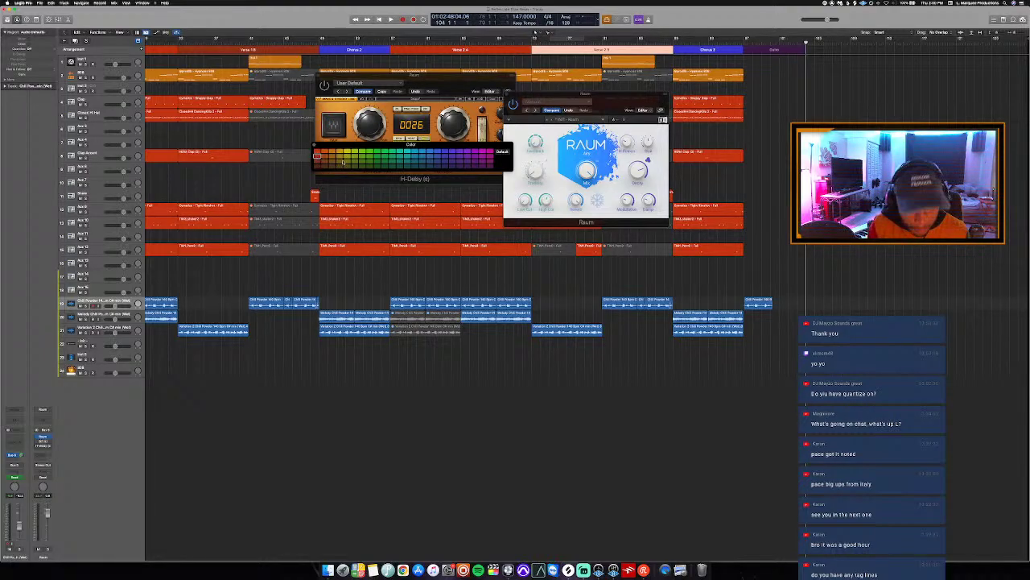
Play the beat from the beginning and close the color palette and the Raum and H-Delay windows.
key("space")
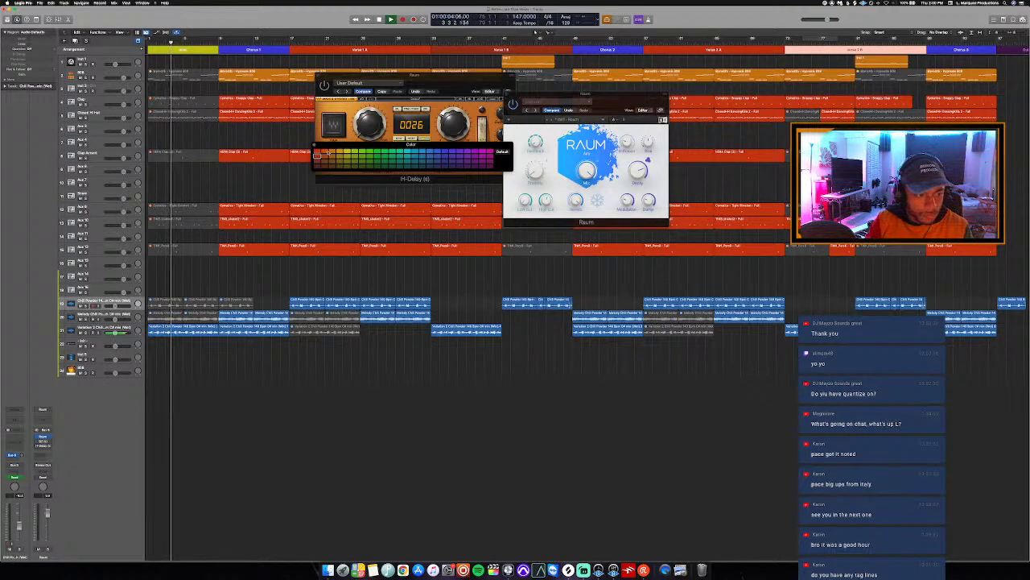
left_click(315, 145)
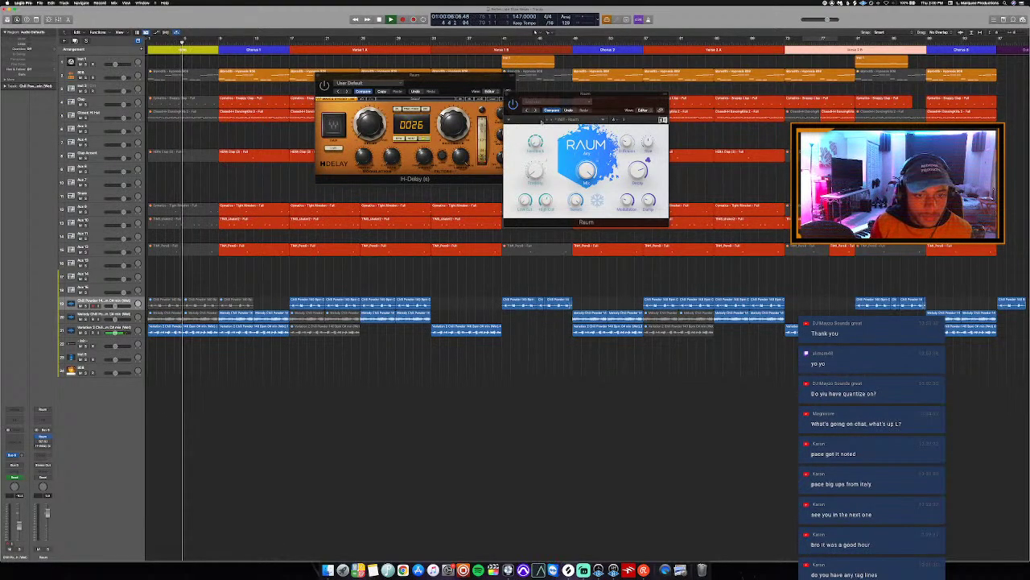
key("super+w")
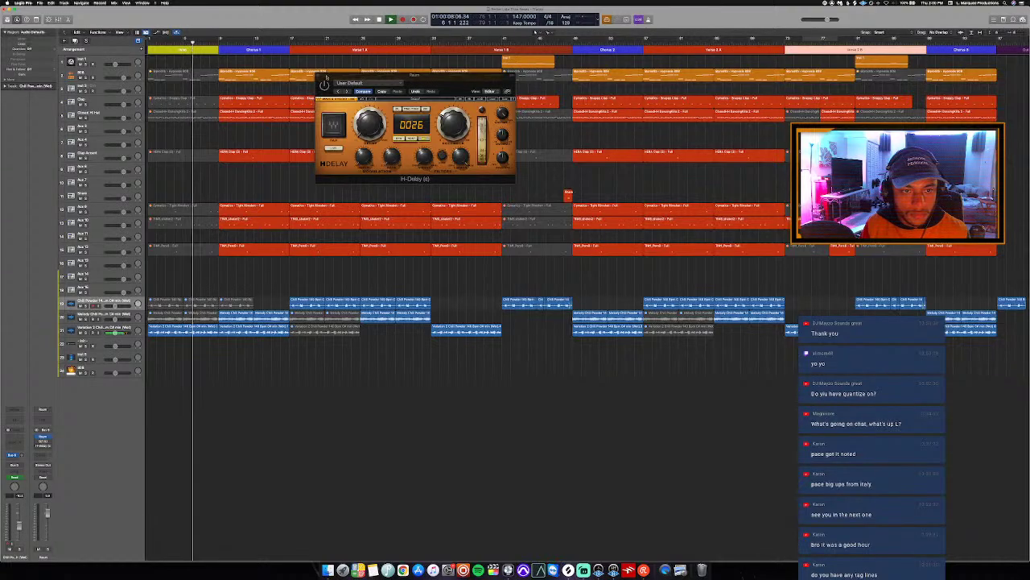
left_click(321, 77)
Unmute the snappy clap from bar 5 of the Intro, keeping its last bit muted, and play from the beginning.
left_click(183, 44)
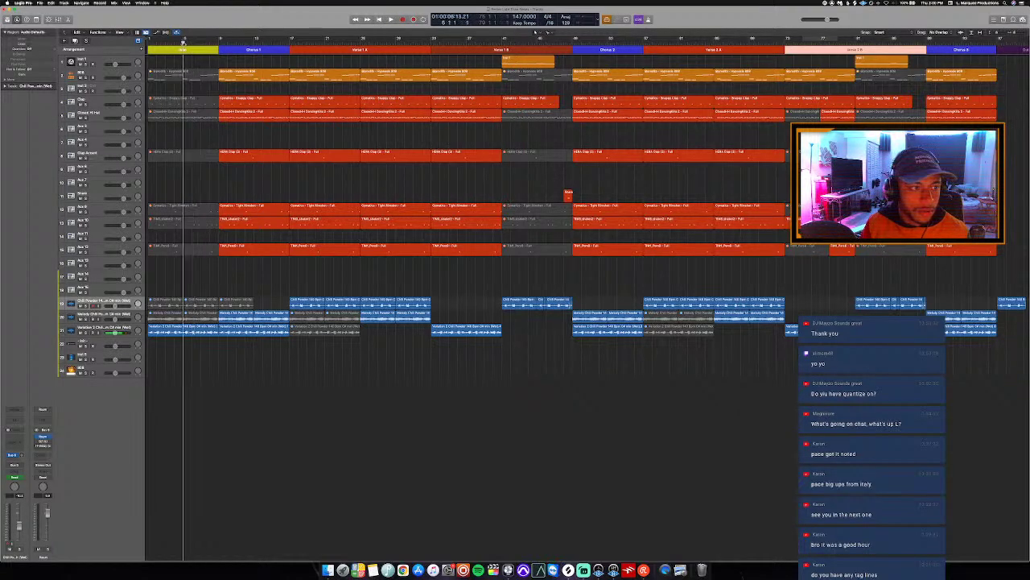
left_click(186, 98)
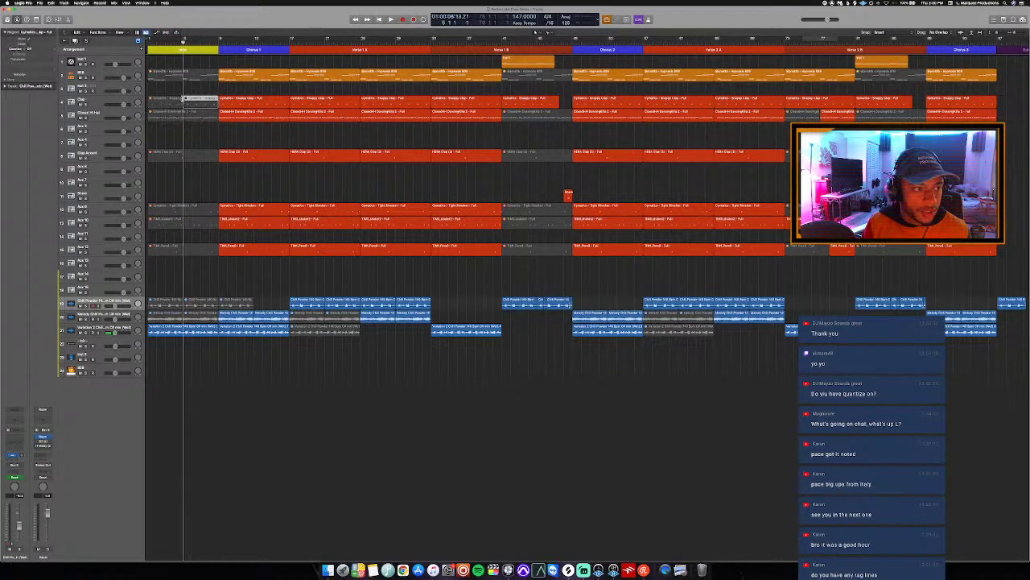
key("space")
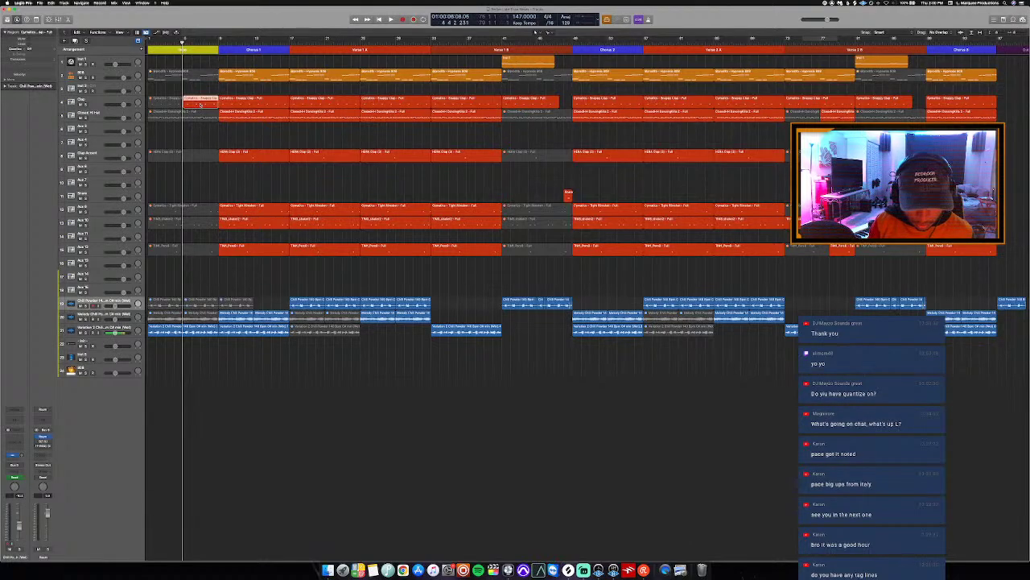
key("space")
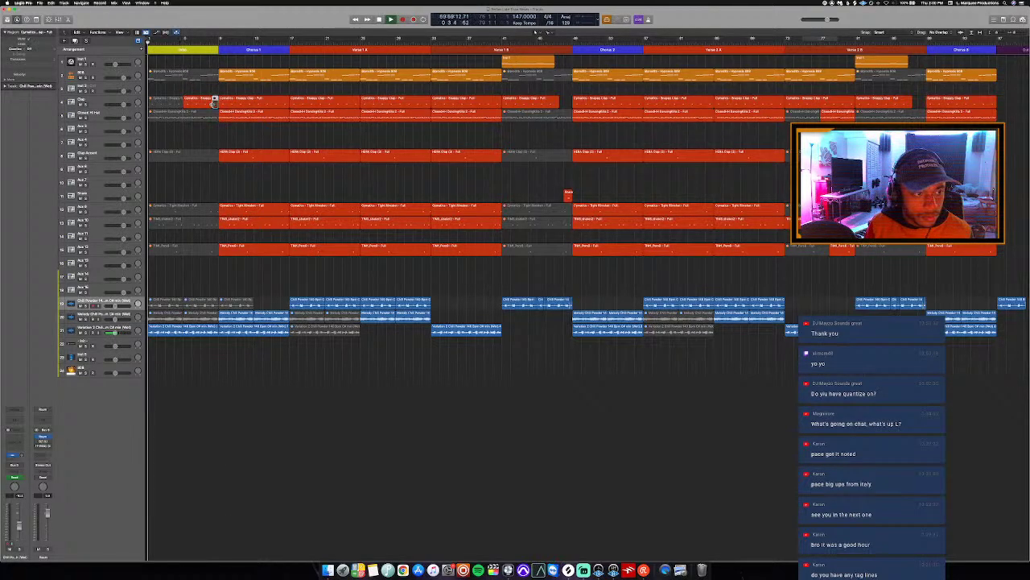
key("super+Left")
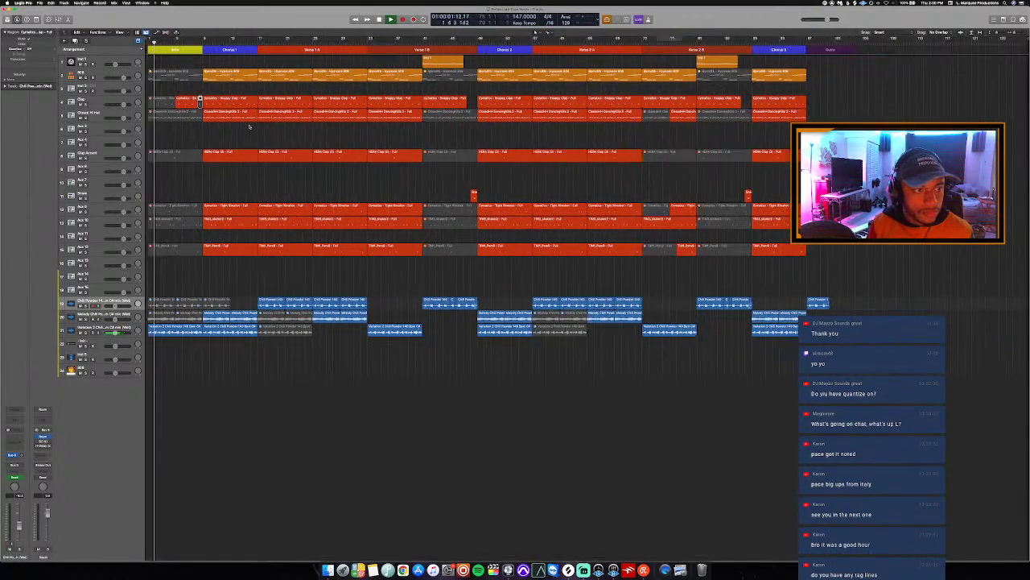
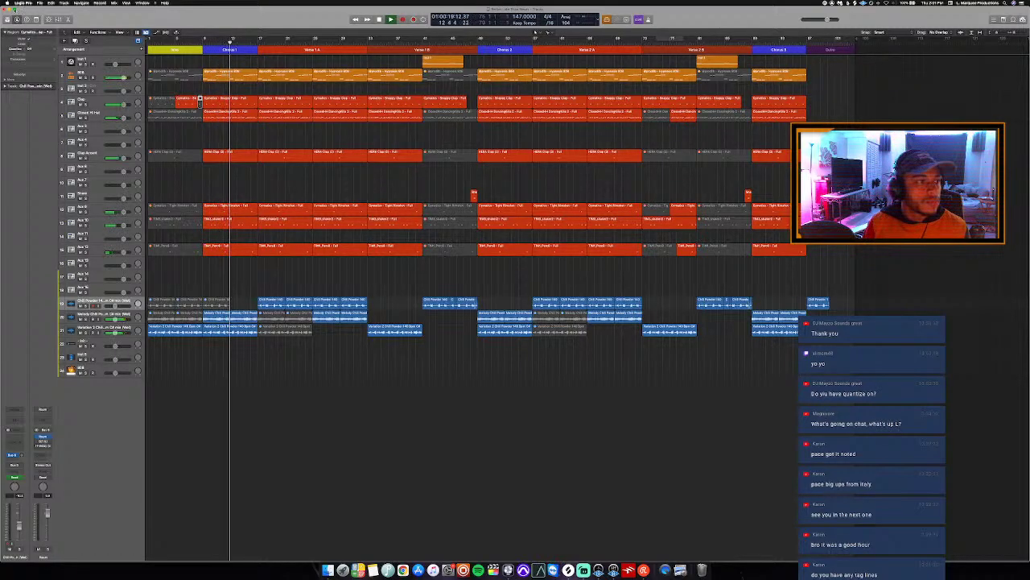
Switch the project to full screen and rename the first instrument track Synth Bass.
key("ctrl+super+f")
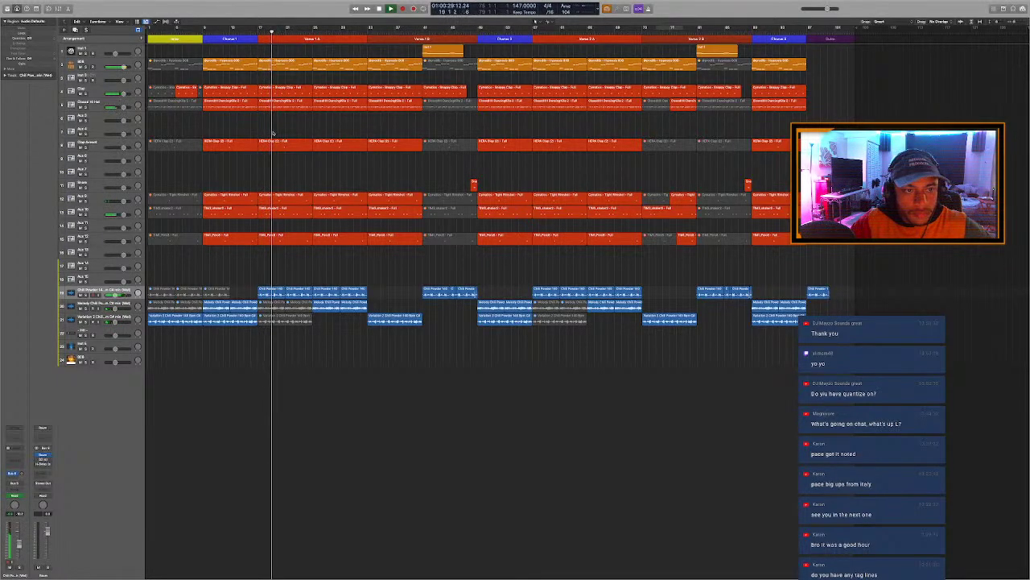
double_click(88, 47)
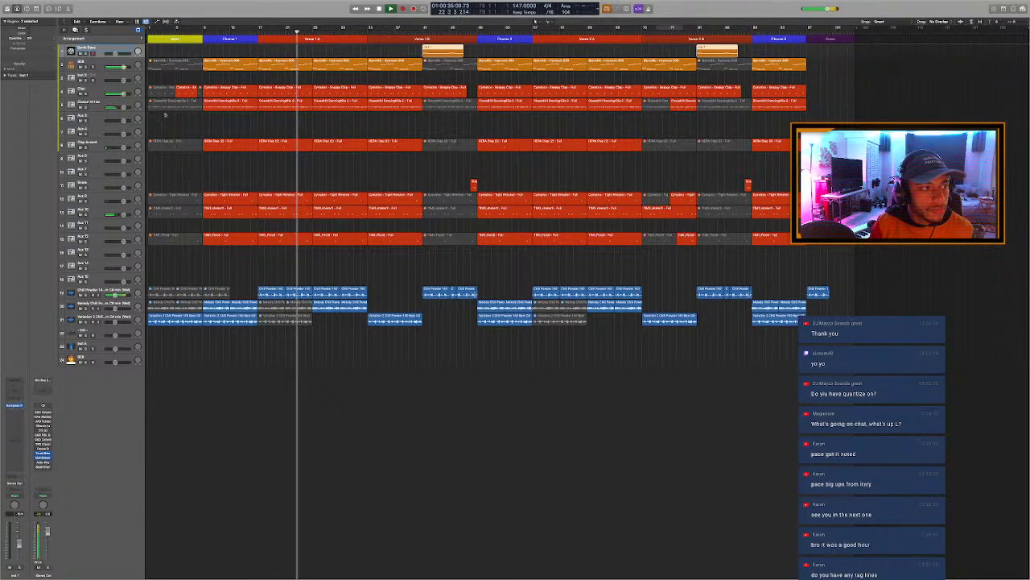
Loop bars 17 to 25 and open the 808 region of Verse 1 A's first half in the Piano Roll.
left_click_drag(258, 30, 315, 32)
key("space")
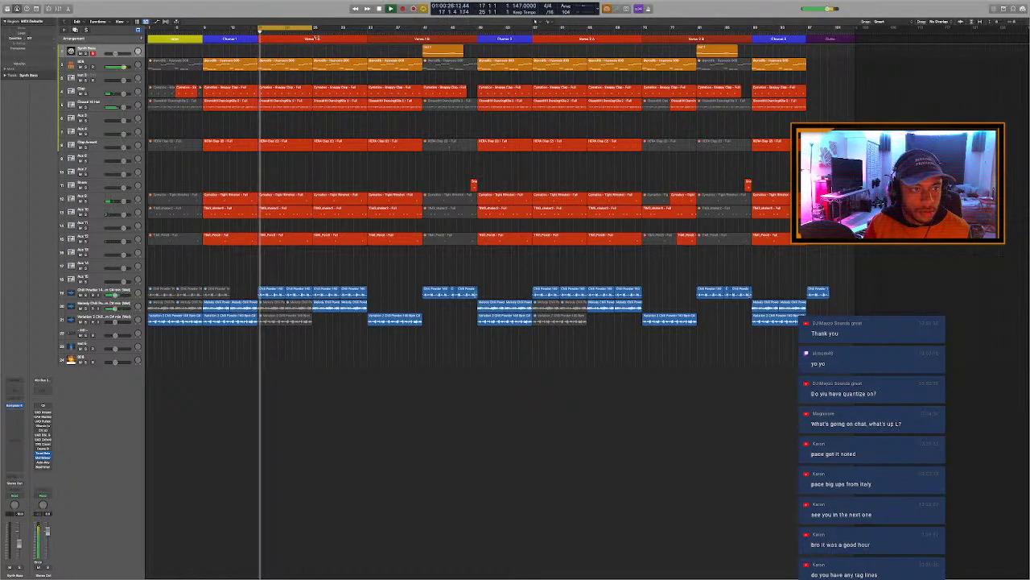
left_click(286, 67)
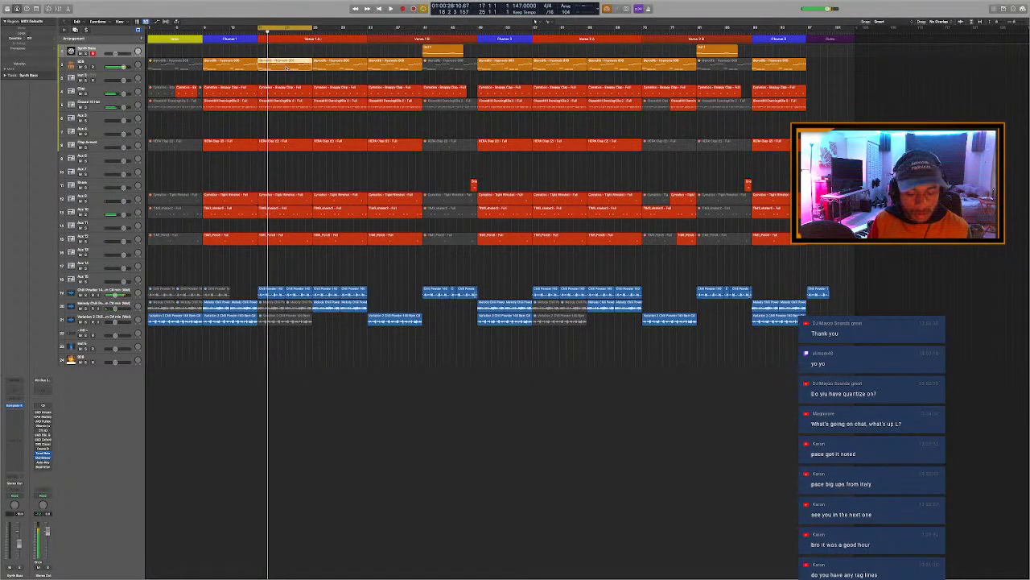
key("e")
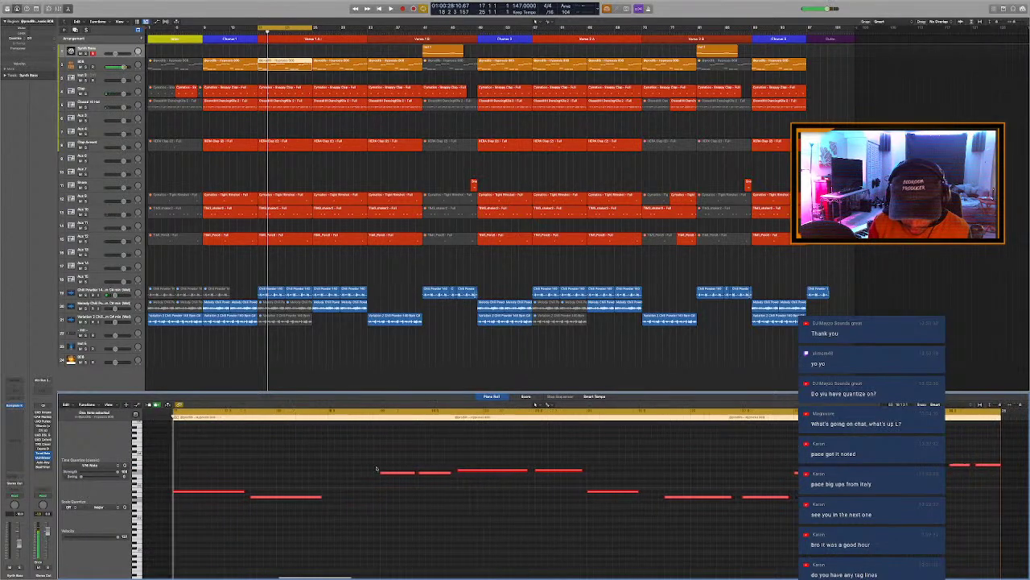
key("space")
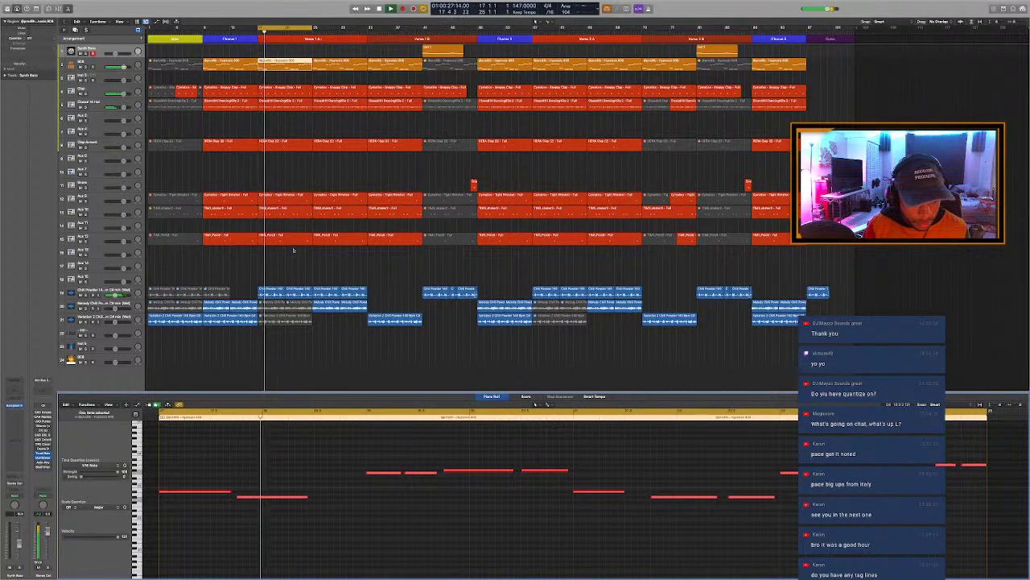
key("space")
Mute the two shaker regions and the percussion region in the first half of Verse 1 A and play the loop.
left_click_drag(292, 260, 276, 194)
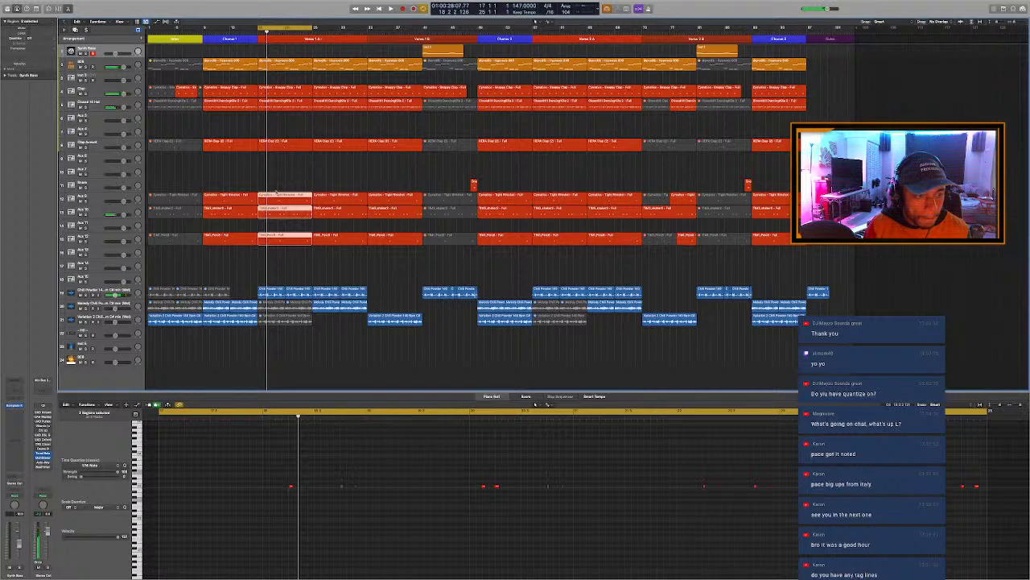
key("ctrl+m")
key("space")
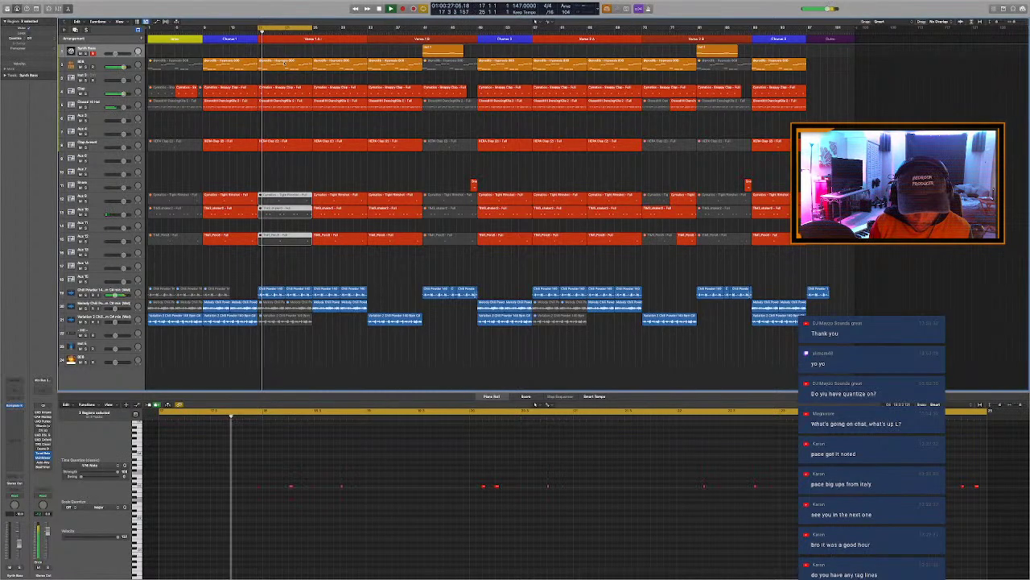
Lengthen the second 808 note in Verse 1 A's first half and replace the two short notes at bar 19 with one longer note.
left_click(286, 61)
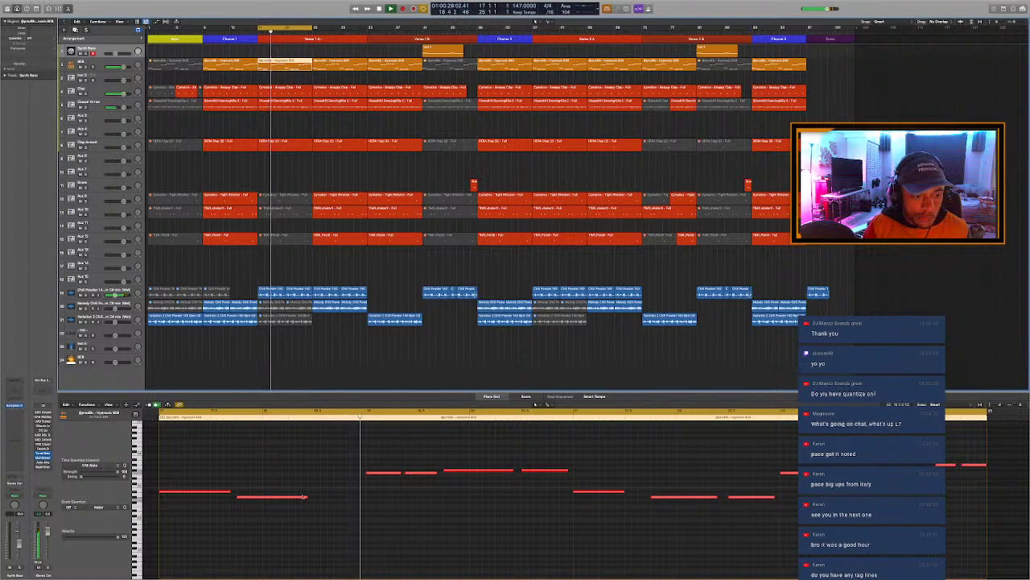
left_click_drag(306, 497, 313, 502)
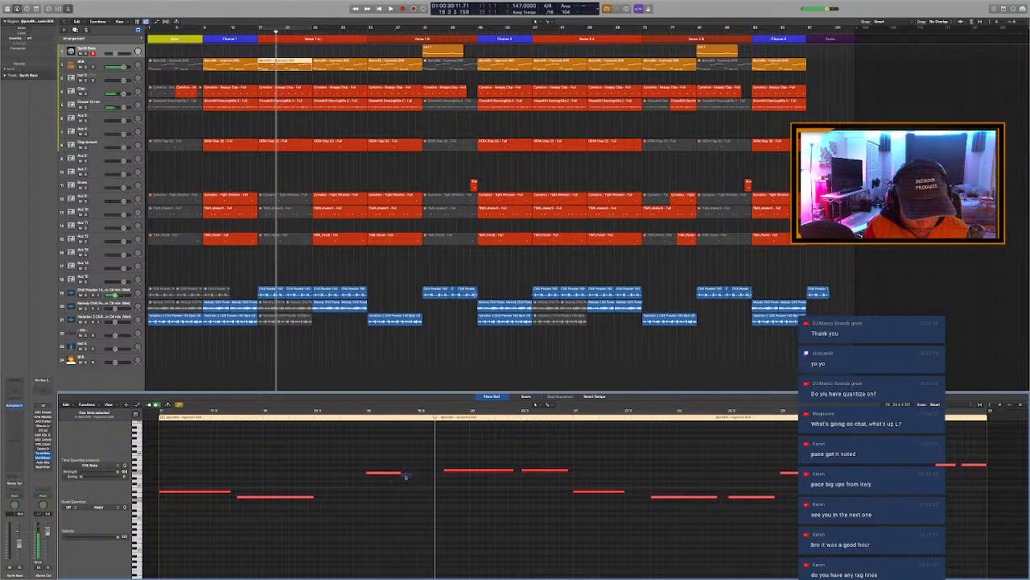
left_click_drag(400, 473, 417, 481)
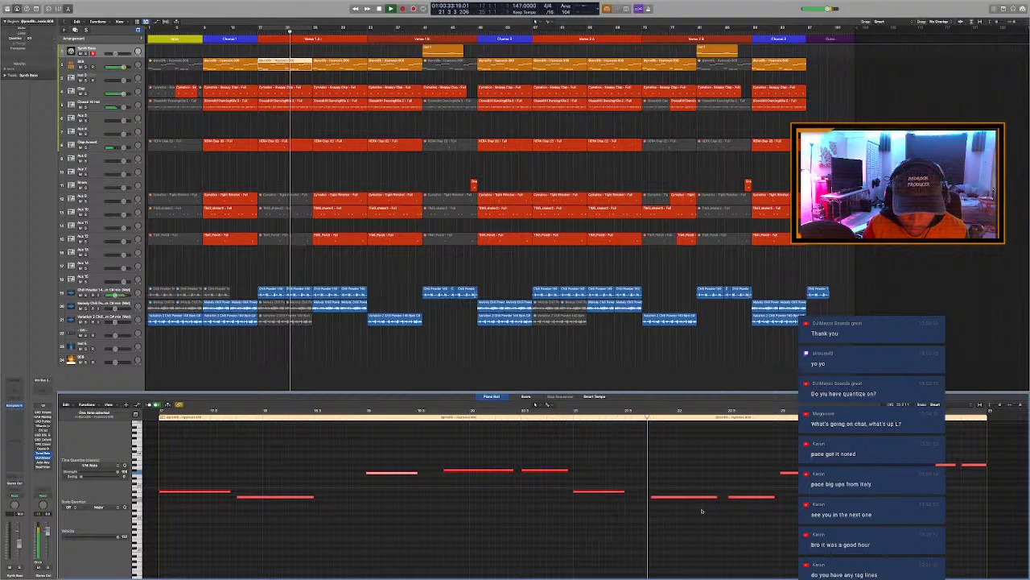
Thin out the rest of the 808 region by deleting the short repeats and the last two notes, lengthening the notes before them, and play the loop.
scroll(677, 483, "right", 2)
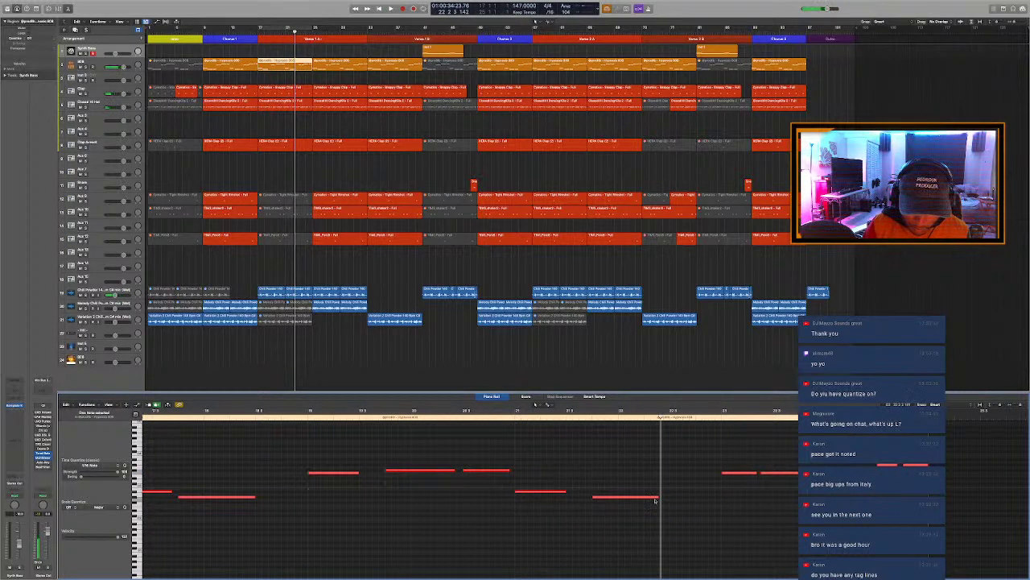
left_click_drag(659, 498, 671, 506)
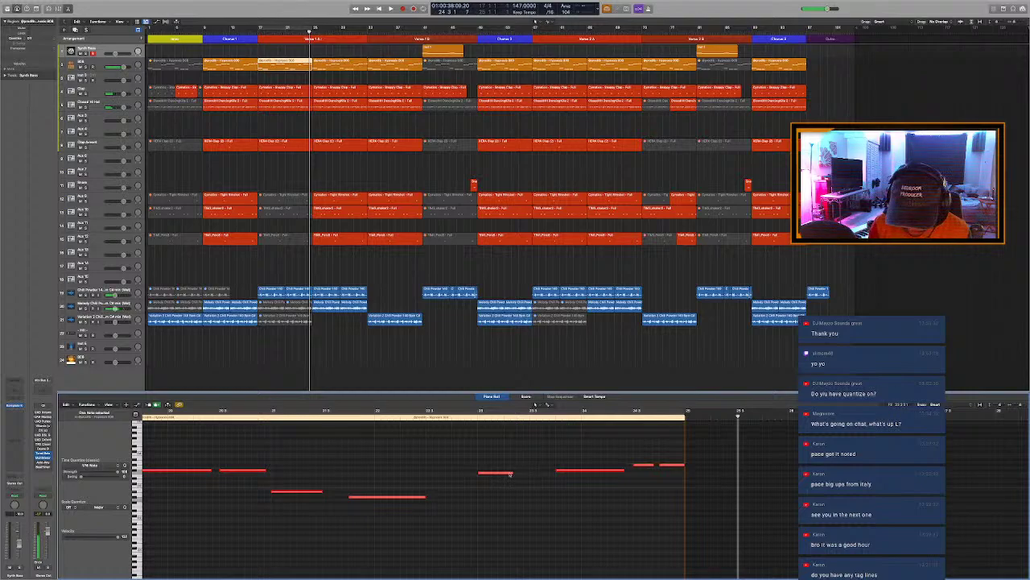
left_click_drag(512, 474, 533, 490)
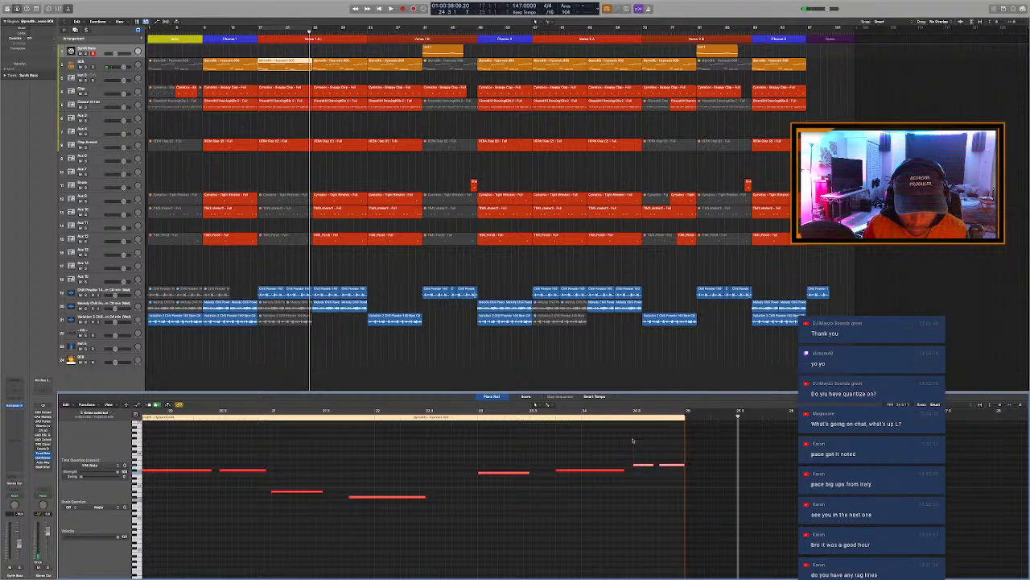
left_click_drag(623, 470, 632, 480)
key("space")
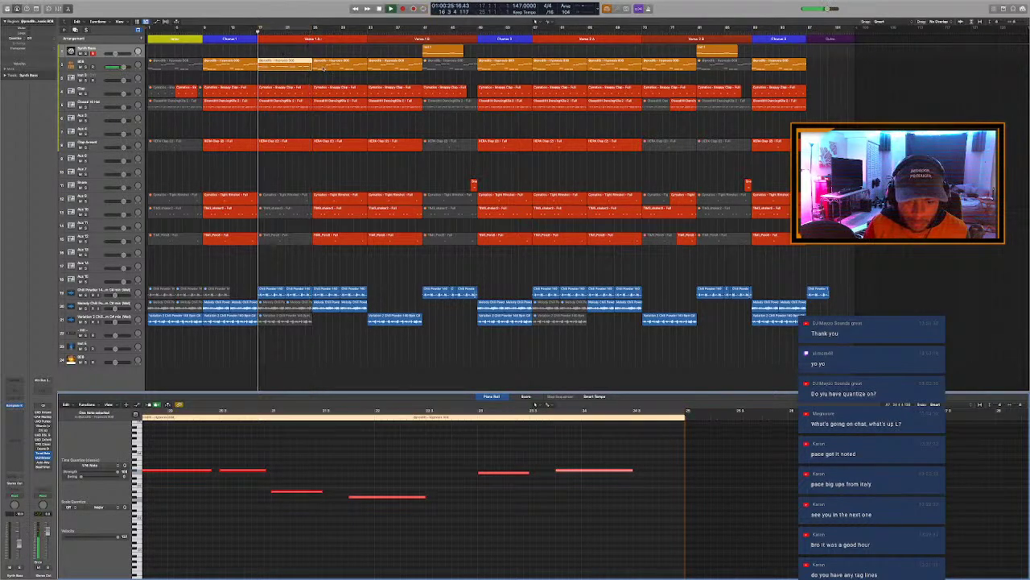
key("p")
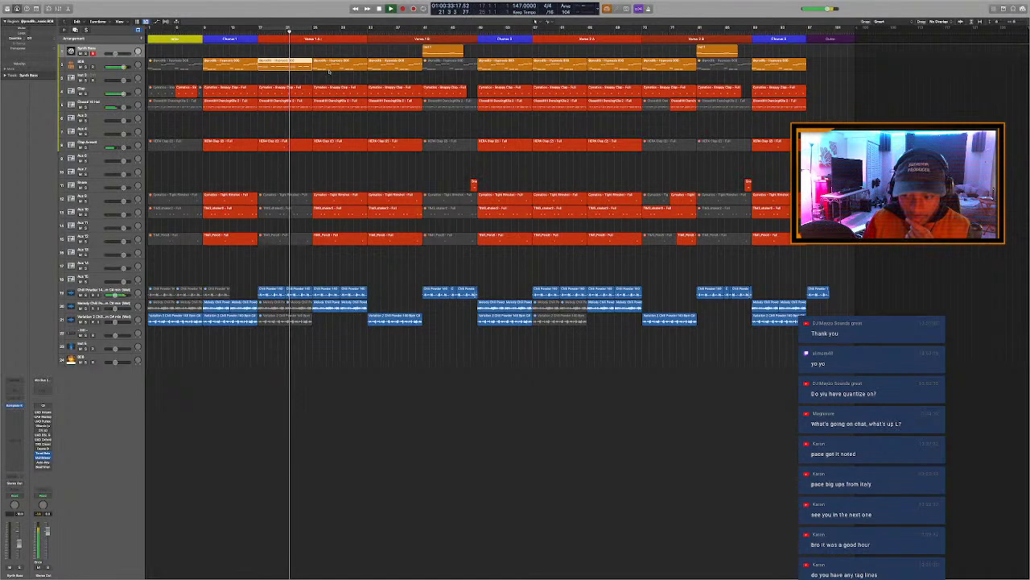
Mute the clap accent region in Verse 1 A's first half and the closed hi-hat's last notes before bar 25, and play through into Verse 1 B.
left_click(290, 142)
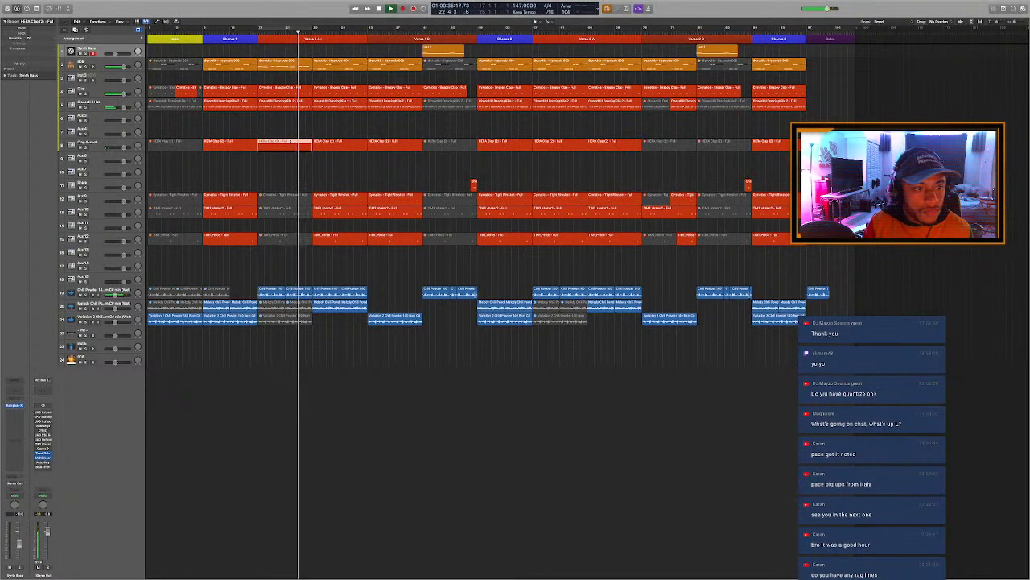
left_click(304, 102)
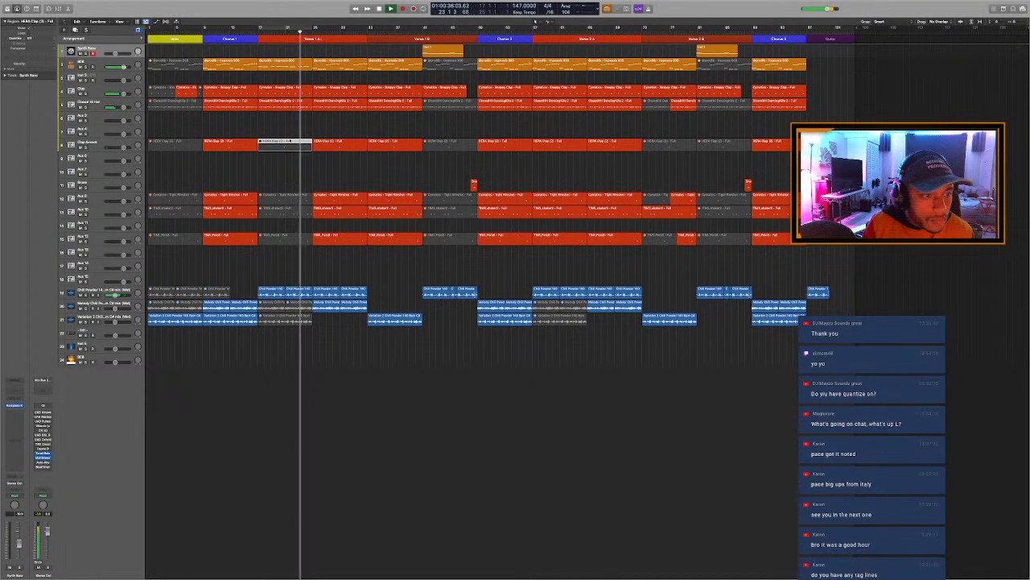
double_click(304, 102)
left_click_drag(642, 469, 710, 547)
key("space")
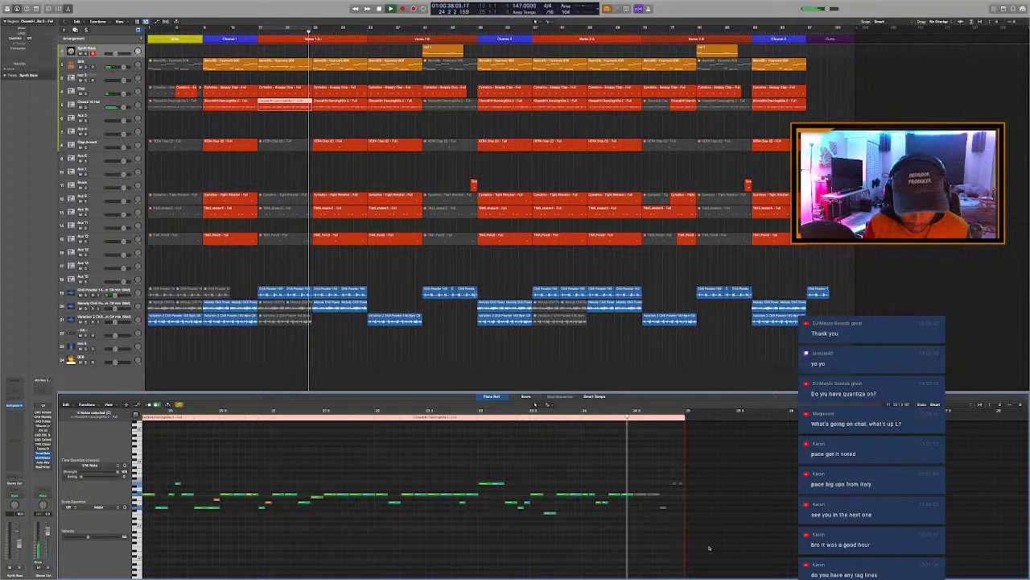
key("e")
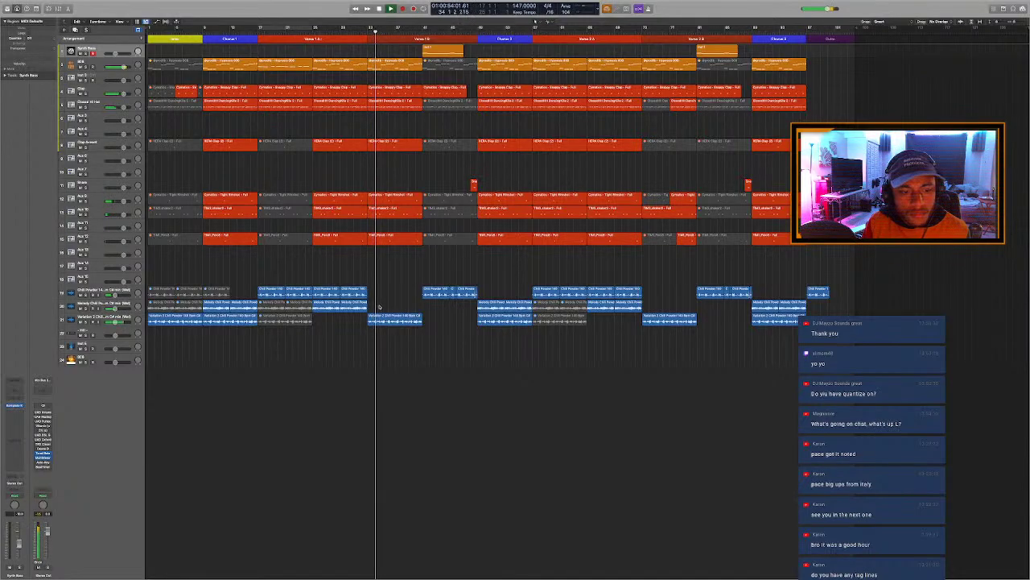
key("space")
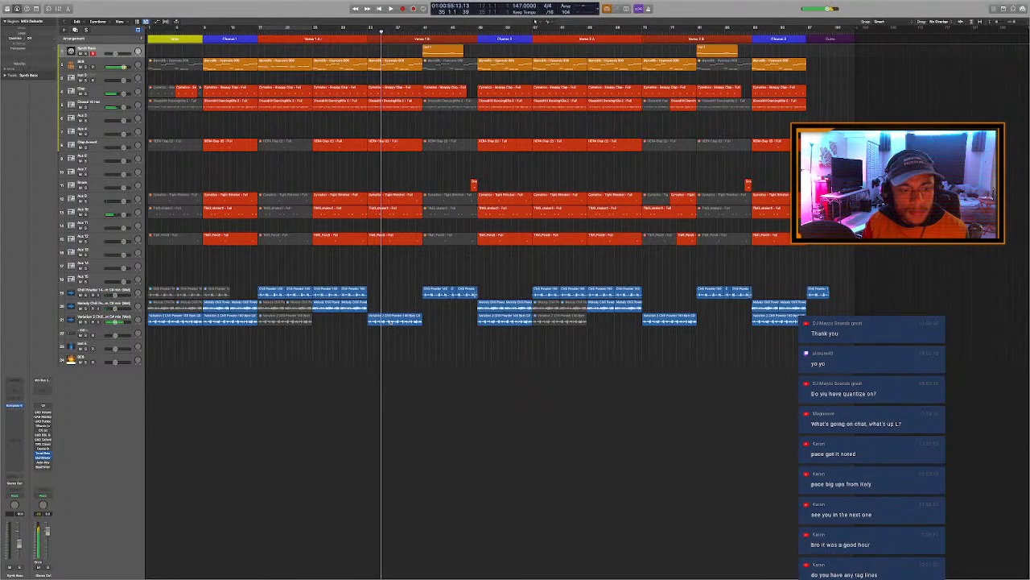
Copy the last four bars of Verse 1 A's Chill Powder and Melody regions to bar 33 and play from around bar 28.
left_click(392, 322)
left_click_drag(372, 287, 362, 307)
key("super+z")
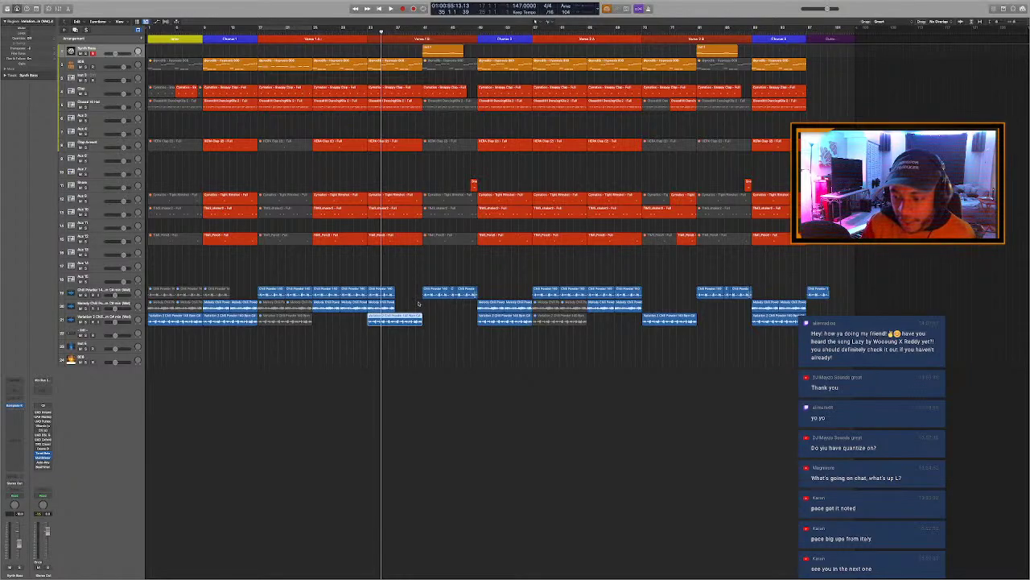
left_click(334, 32)
key("space")
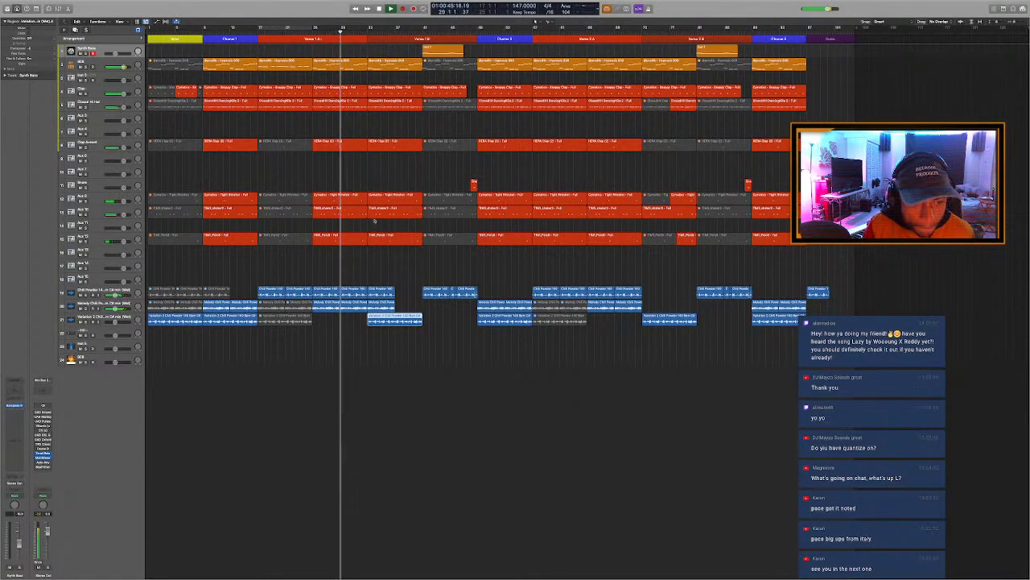
key("space")
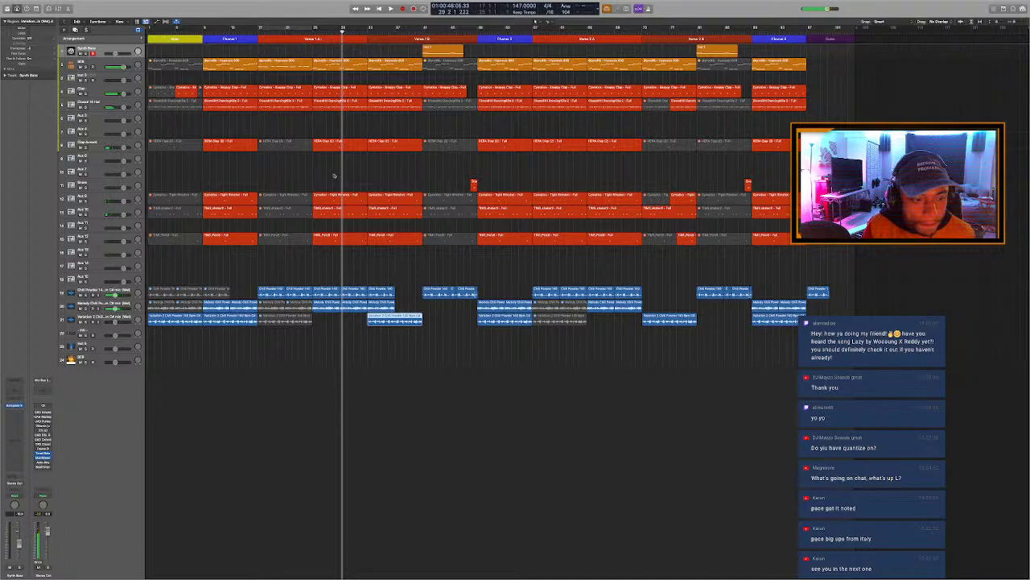
Move the Variation 2 audio region from the start of Verse 1 B to bar 25.
left_click(313, 33)
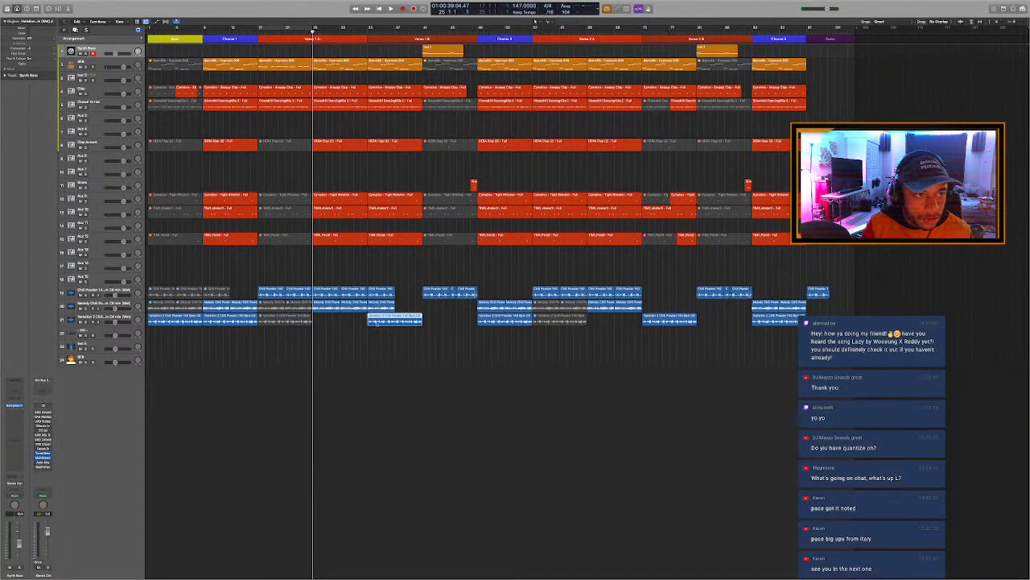
right_click(384, 320)
left_click(403, 374)
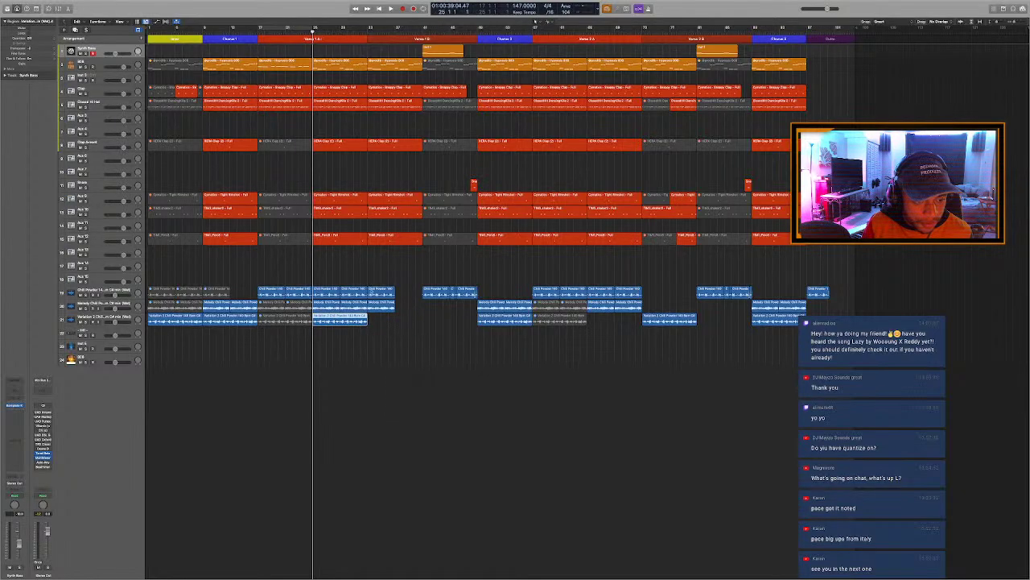
left_click_drag(349, 282, 396, 319)
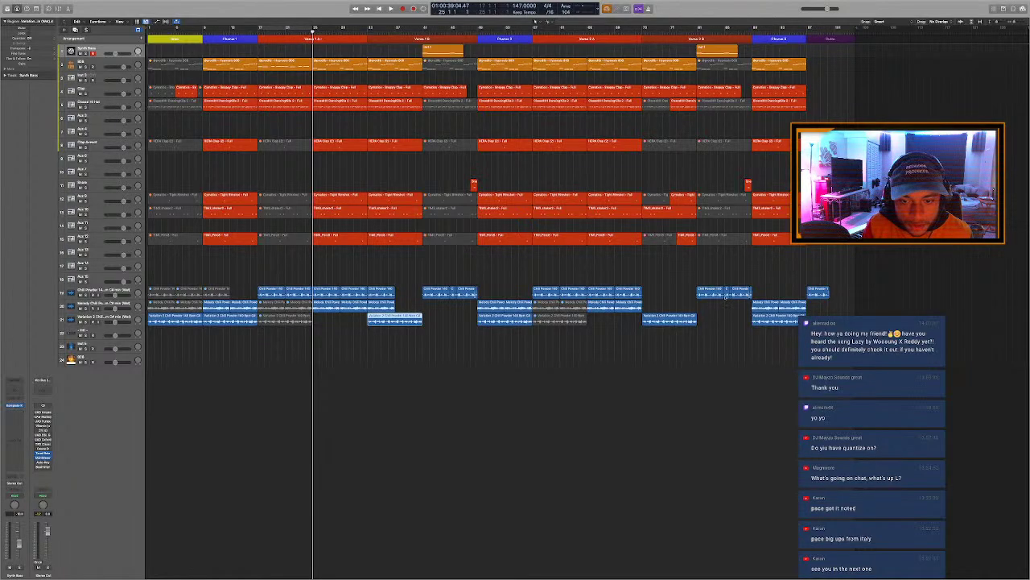
right_click(401, 326)
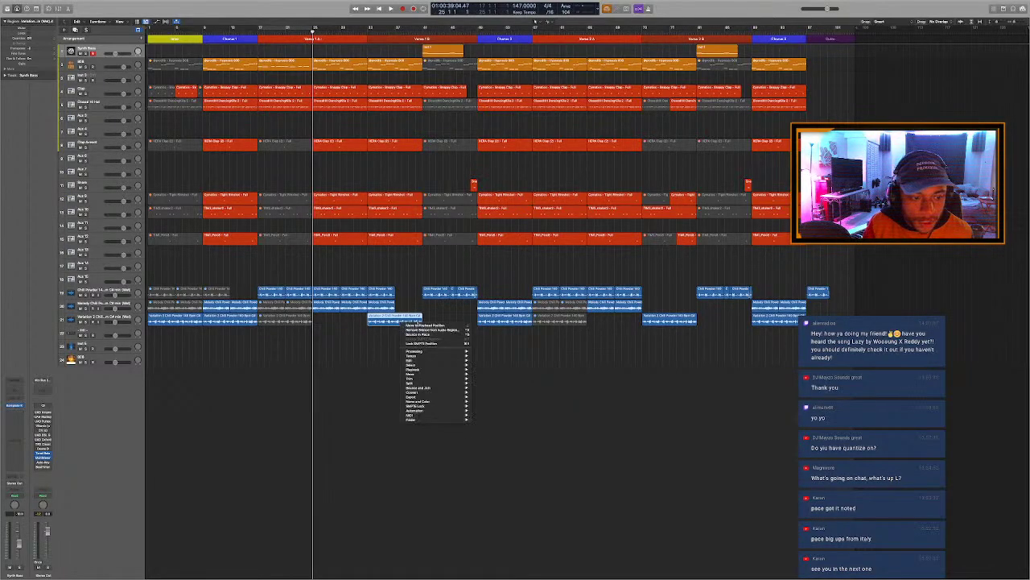
left_click(417, 324)
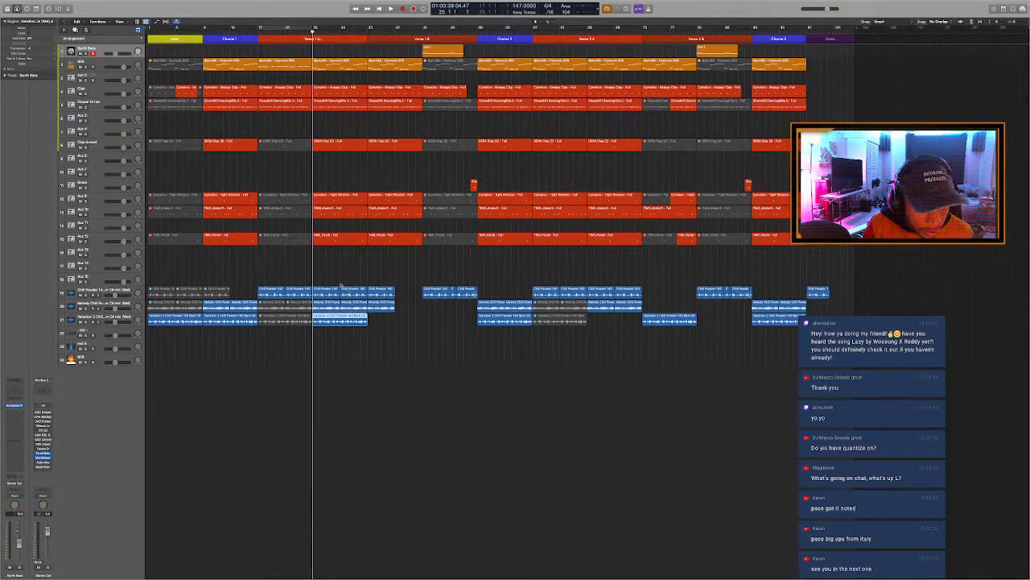
Mute the Chill Powder and Melody regions from bar 25 to 33, extend the pair in Verse 1 B to bar 41, and play the verse.
left_click_drag(336, 284, 351, 312)
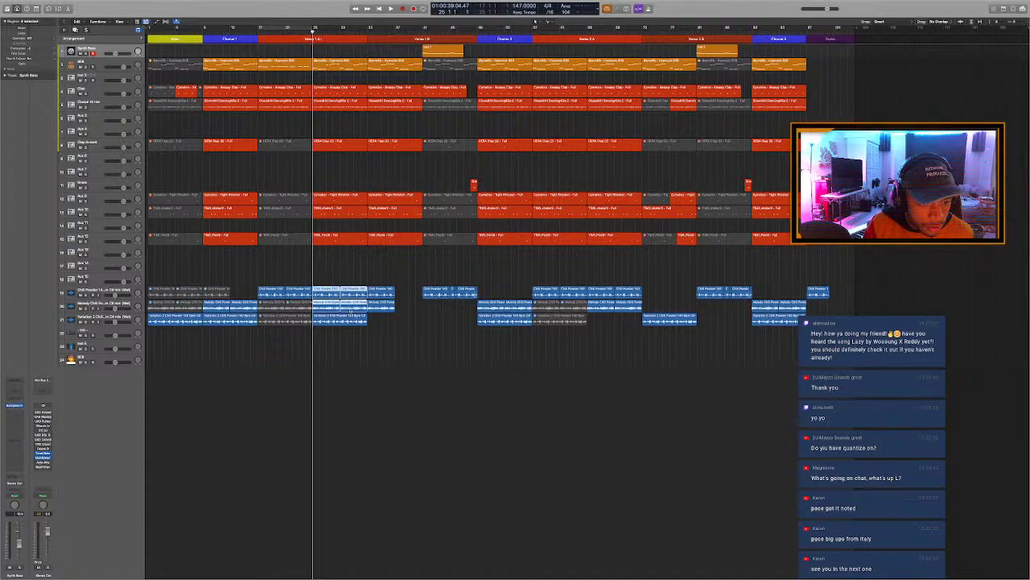
key("ctrl+m")
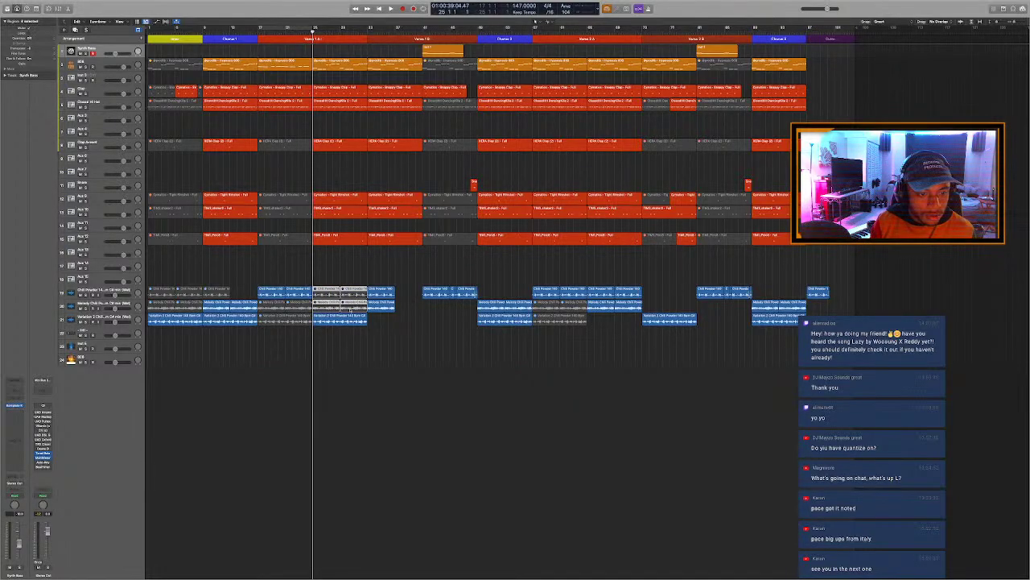
left_click_drag(315, 288, 370, 288)
key("c")
key("space")
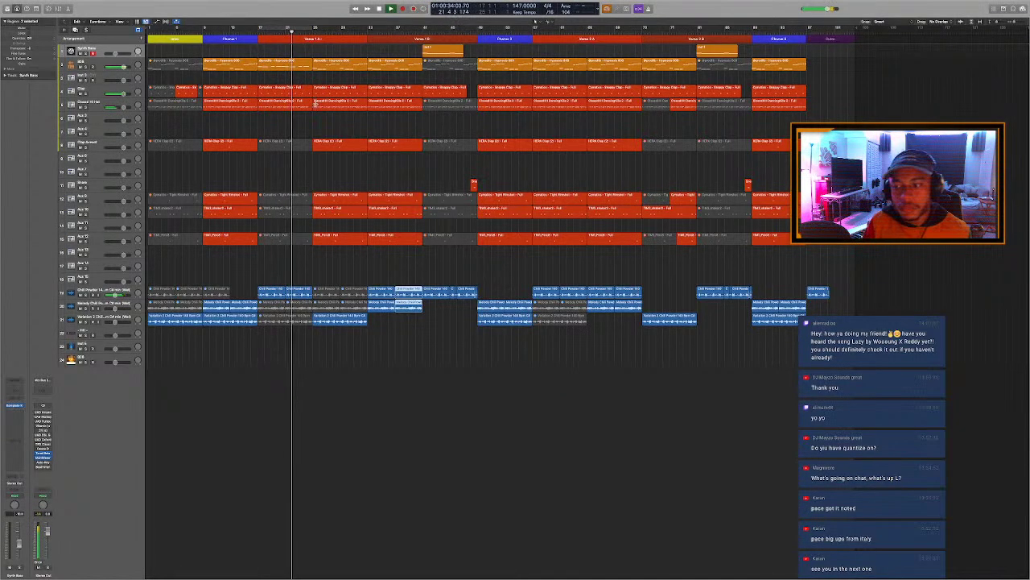
left_click(323, 115)
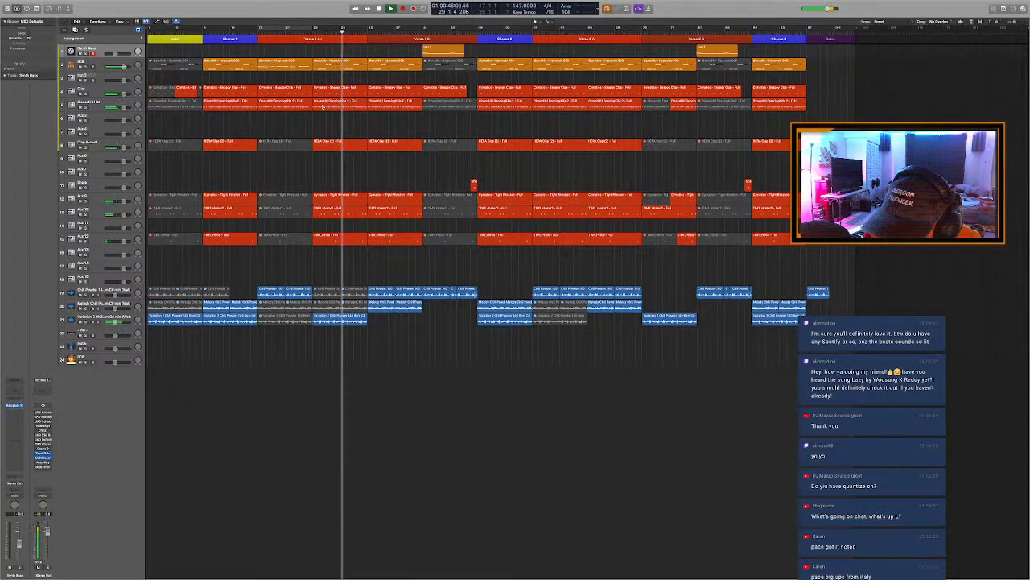
Switch to Spotify and copy the share link of the L. Marquee Productions artist page.
key("ctrl+Left")
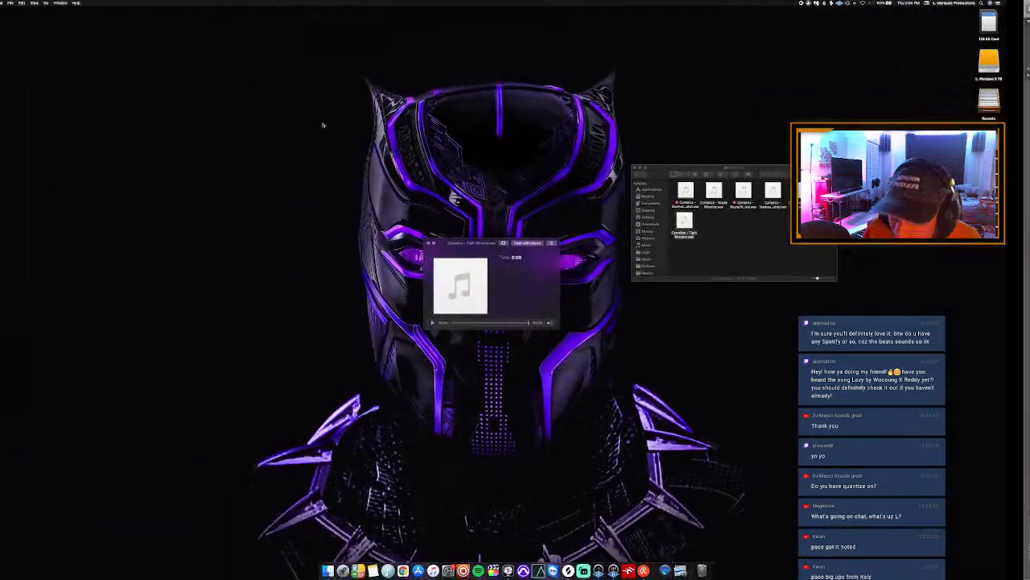
left_click(479, 570)
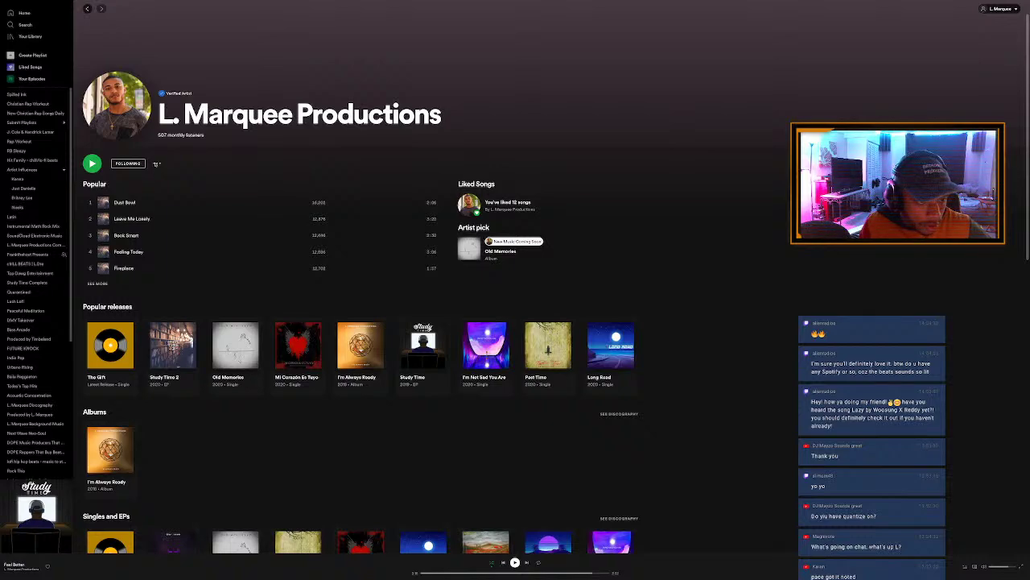
left_click(157, 163)
mouse_move(169, 214)
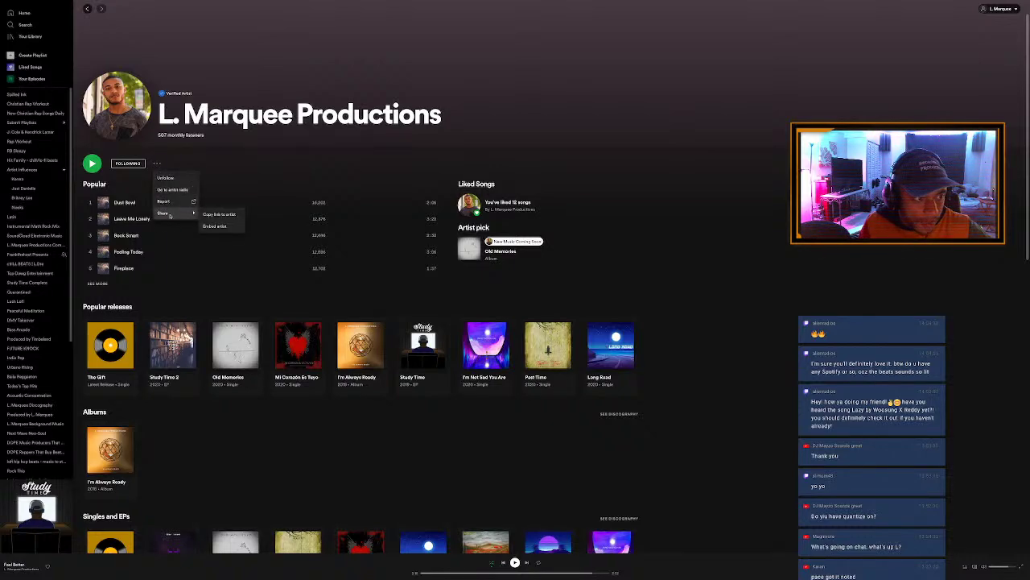
left_click(219, 214)
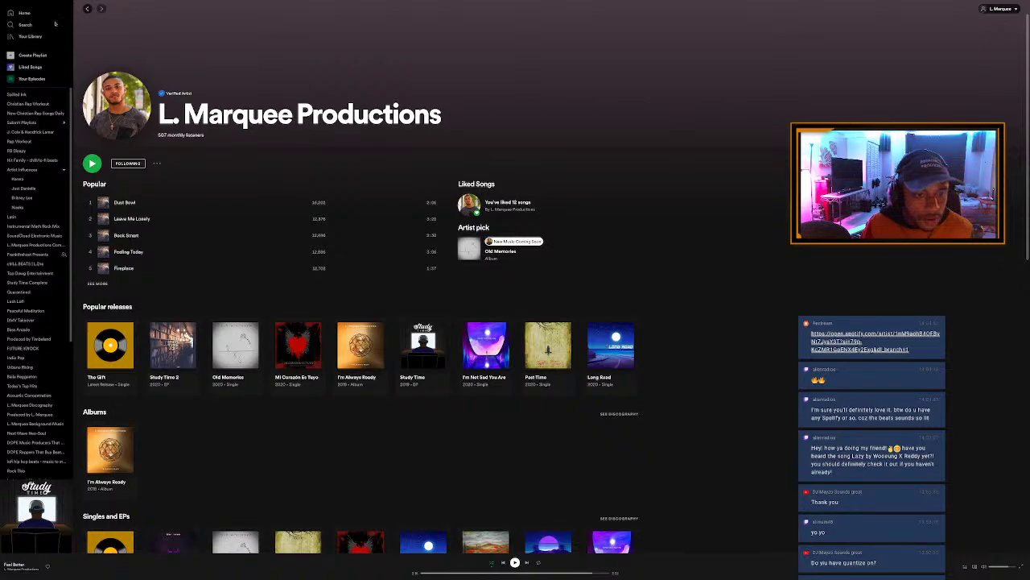
Search for the artist L. Marquee, open the artist page and copy its share link.
left_click(26, 25)
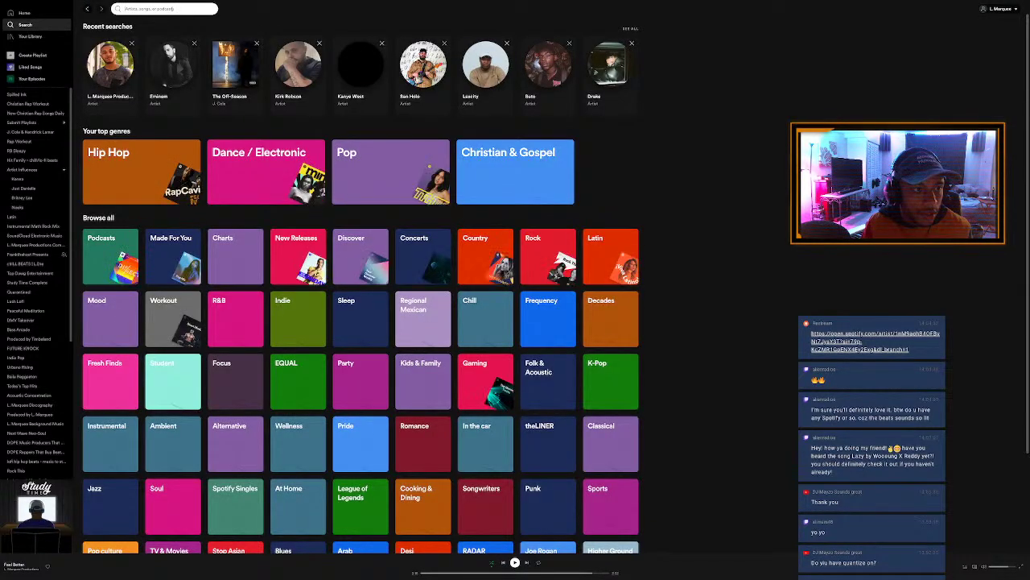
type("l marqu")
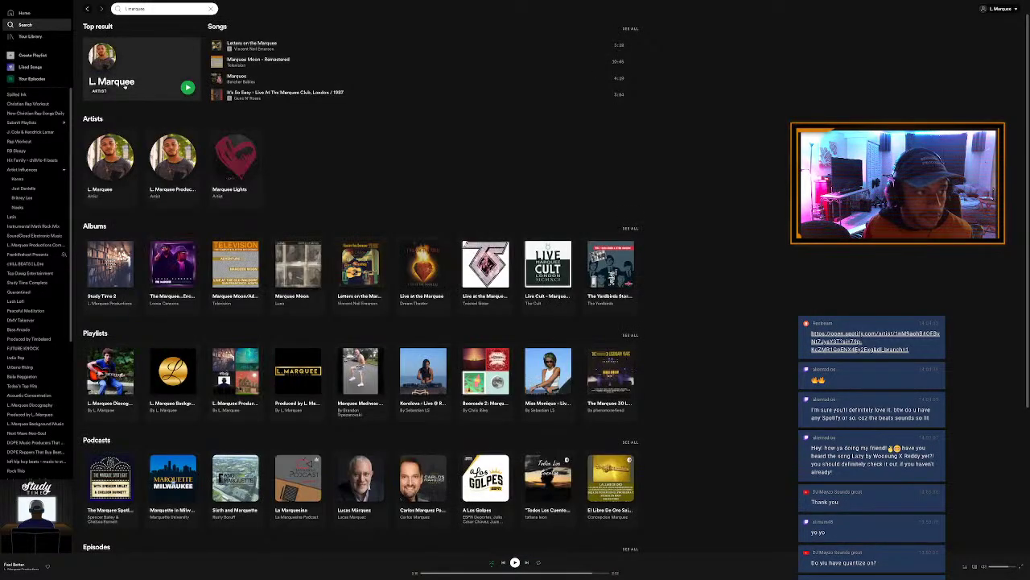
left_click(124, 86)
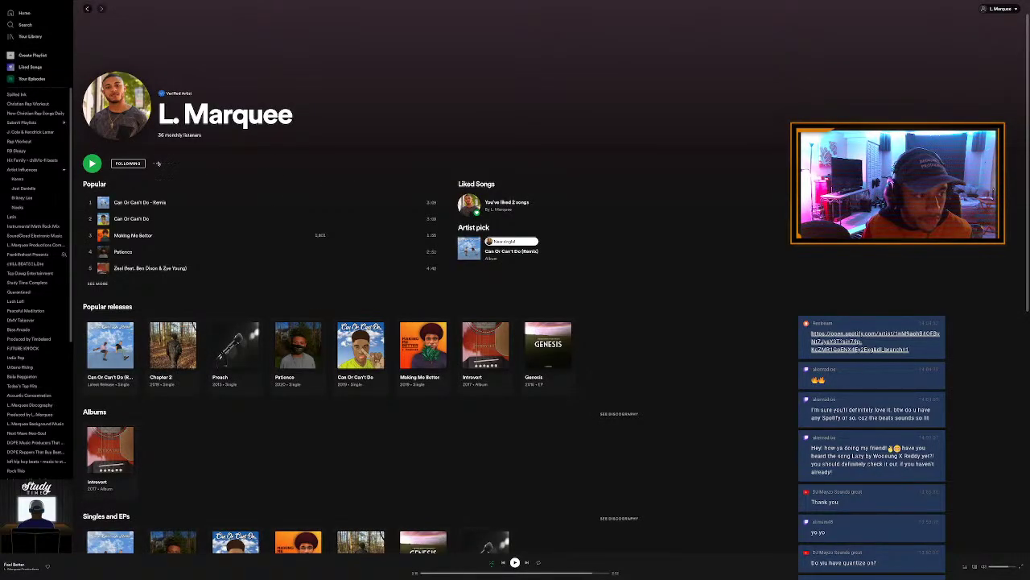
left_click(158, 163)
mouse_move(187, 211)
left_click(236, 216)
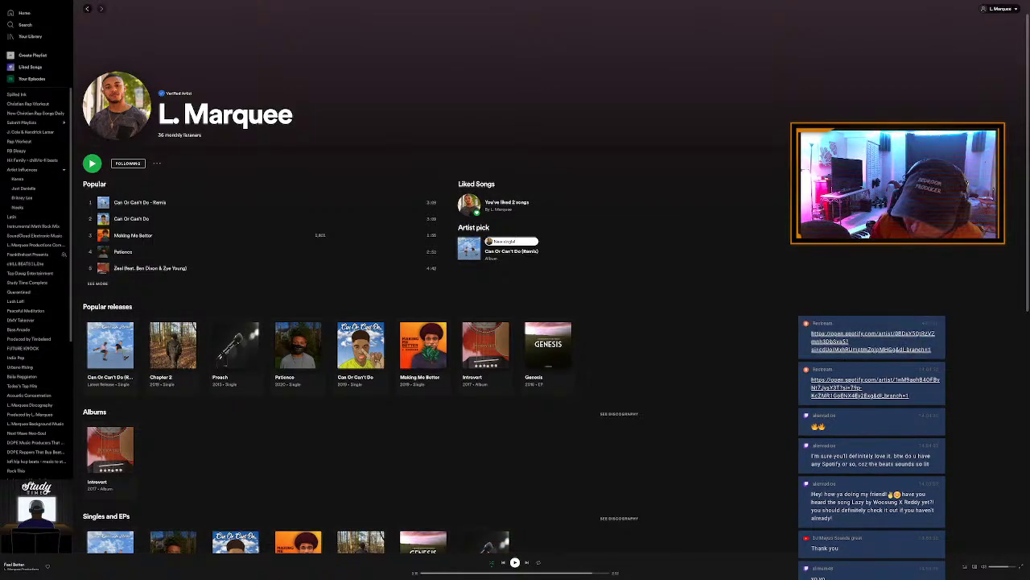
Switch to Logic Pro and replace Verse 2's Chill Powder, Melody and Variation 2 regions with a copy of Verse 1's from bar 57.
key("super+Tab")
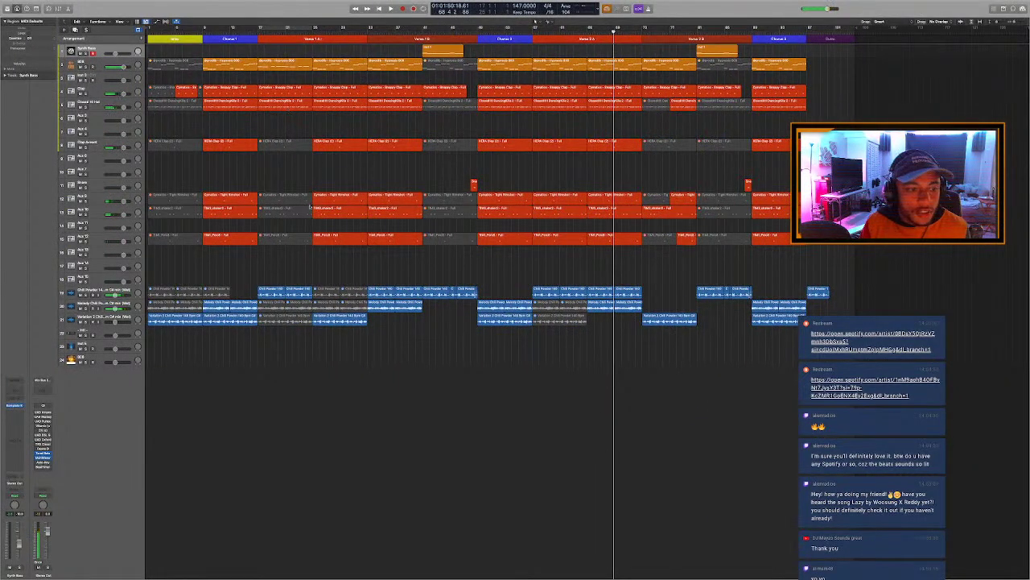
left_click_drag(273, 274, 464, 340)
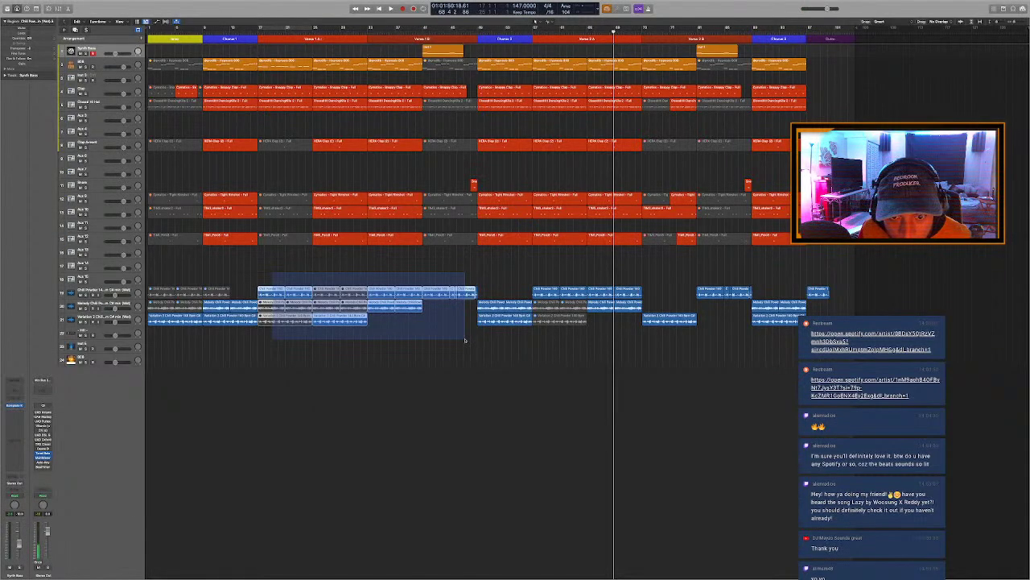
left_click_drag(464, 340, 466, 339)
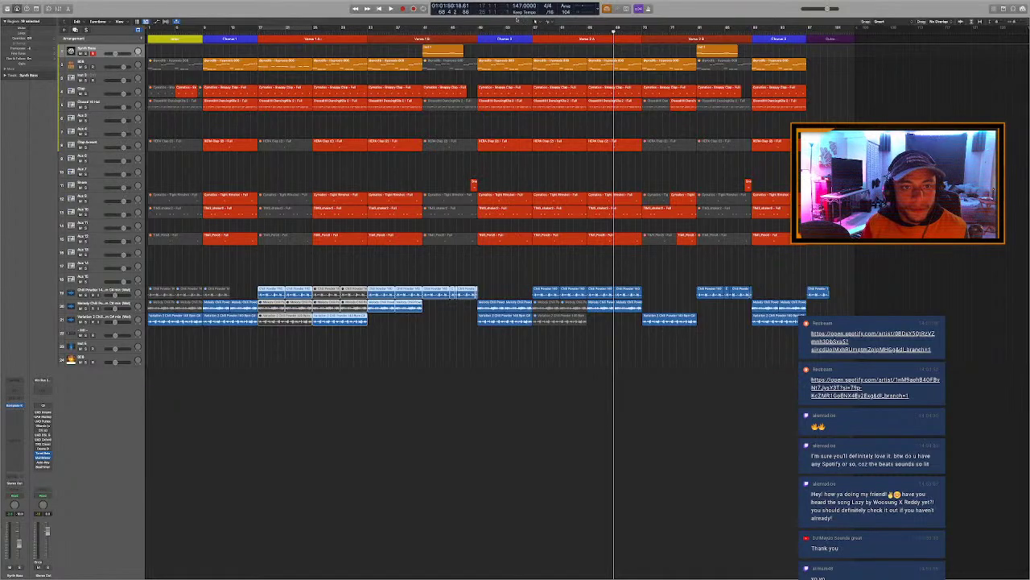
left_click(533, 24)
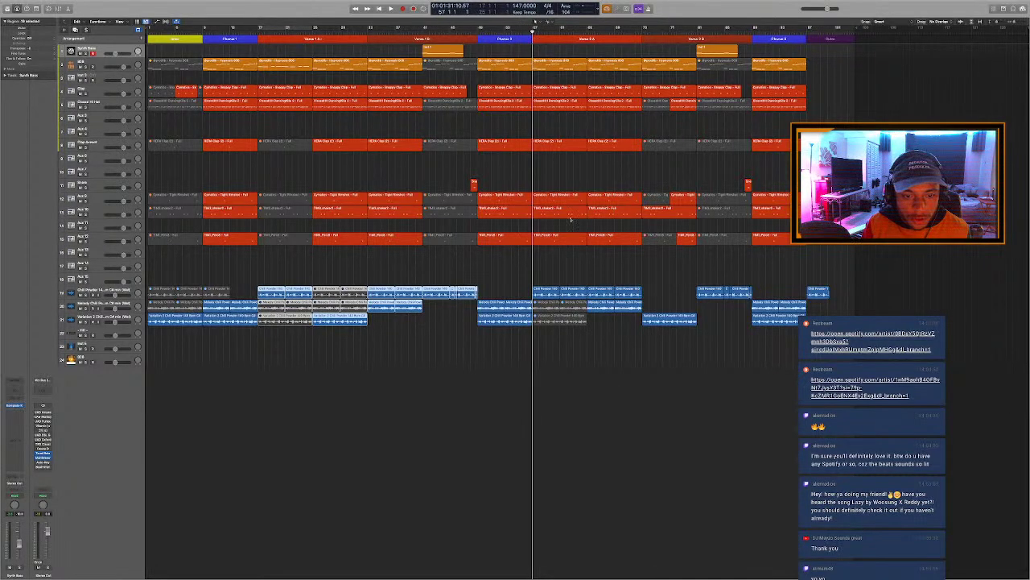
left_click_drag(553, 276, 751, 373)
key("Delete")
key("super+v")
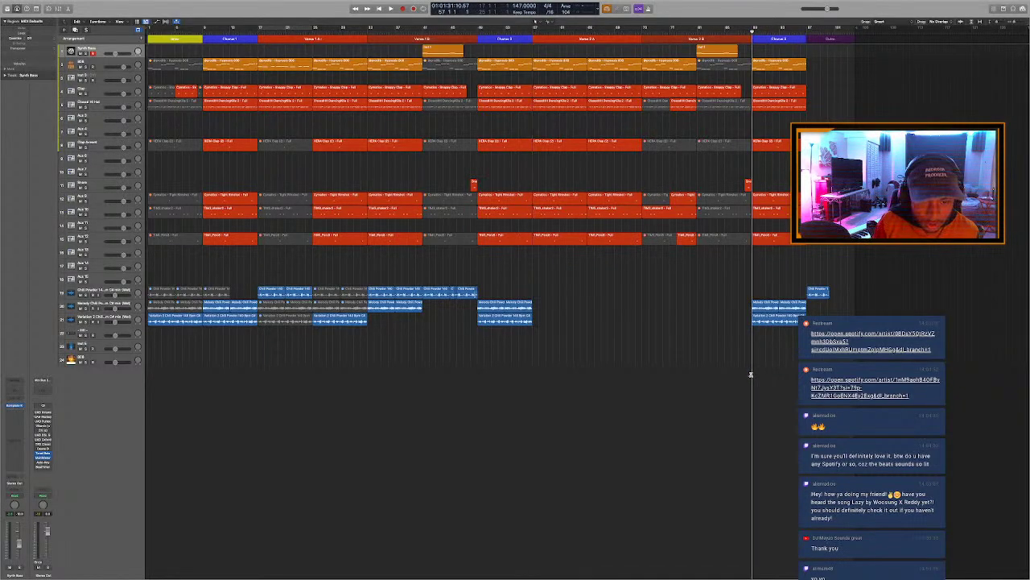
Play the arrangement from the end of Verse 1 B and rename the three percussion tracks Rim, Shaker and Perc.
mouse_move(404, 4)
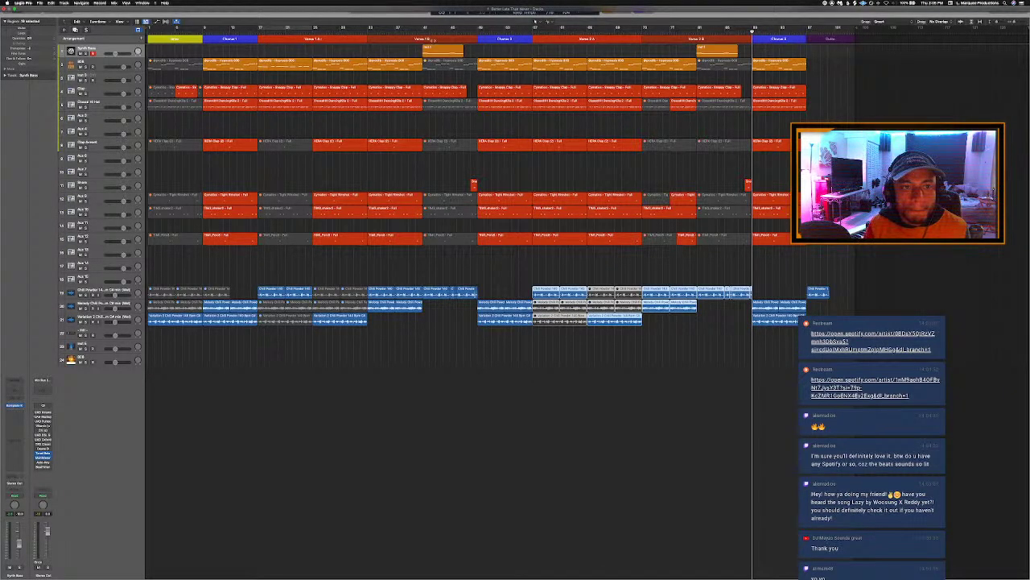
left_click(471, 33)
key("space")
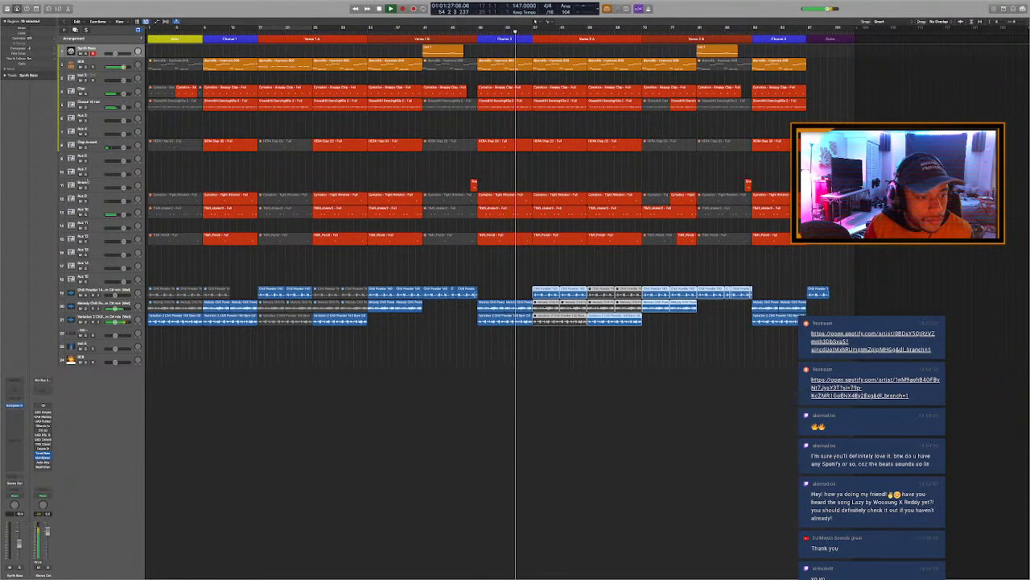
left_click(88, 197)
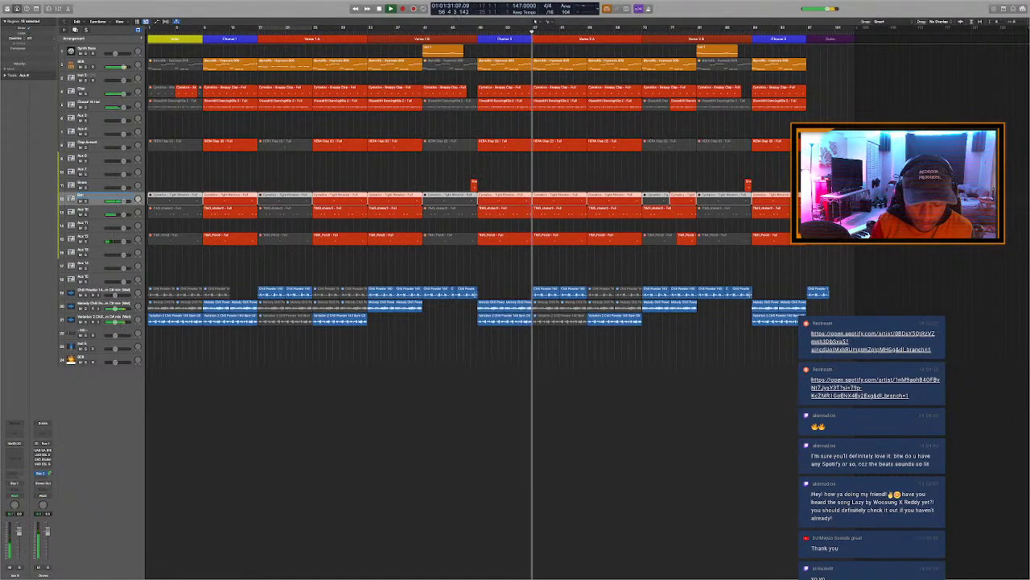
left_click(83, 210)
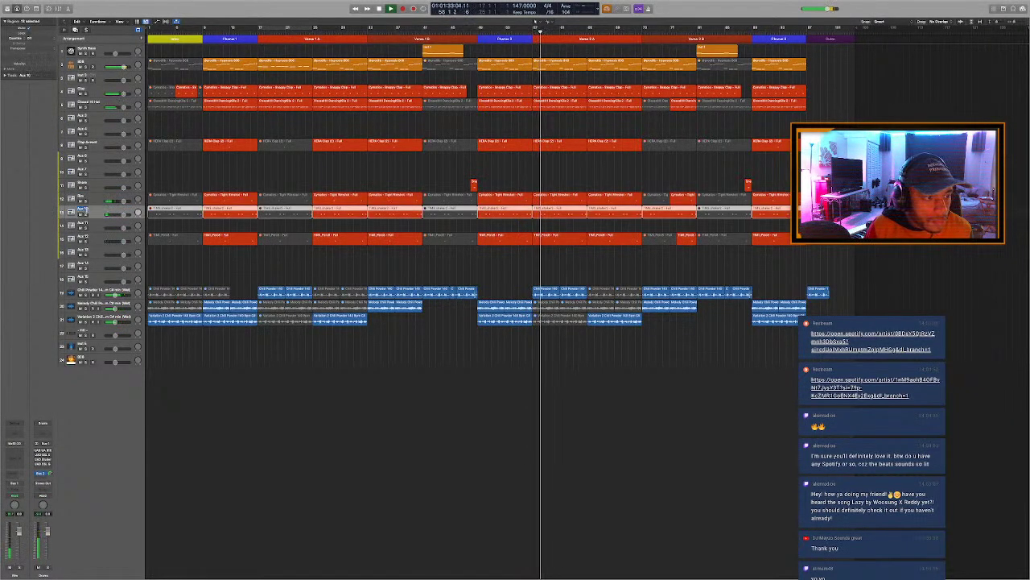
left_click(90, 237)
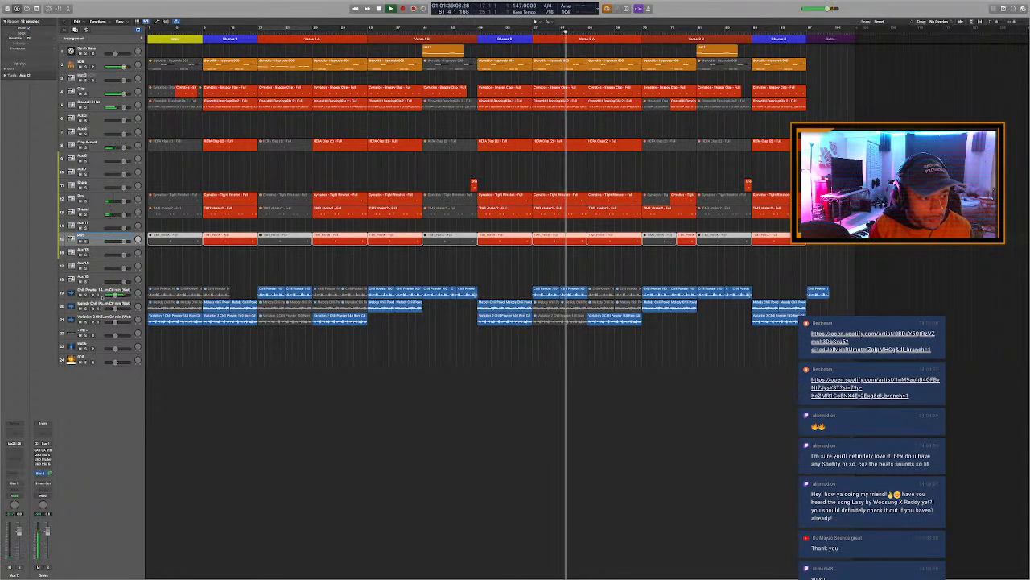
Rename the three melody loop tracks Guitar Loop Variation 1, Guitar Melody and Guitar Loop Variation 2.
left_click(90, 290)
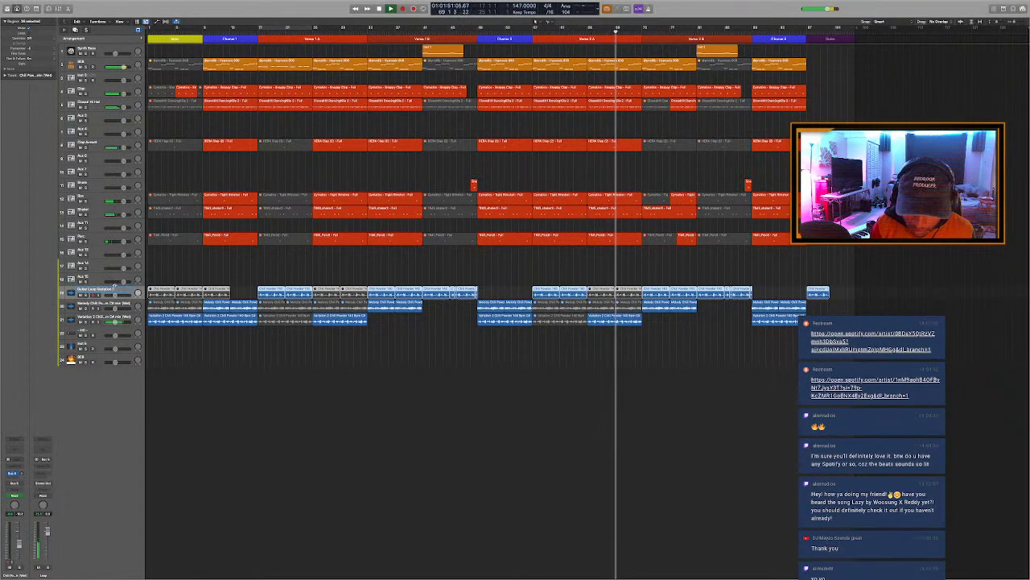
left_click(88, 305)
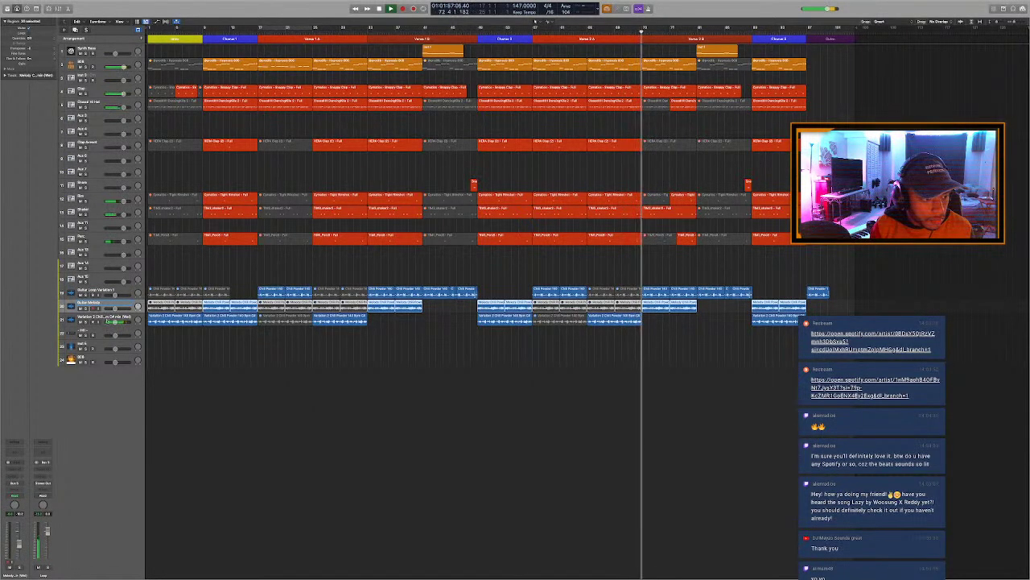
left_click(88, 320)
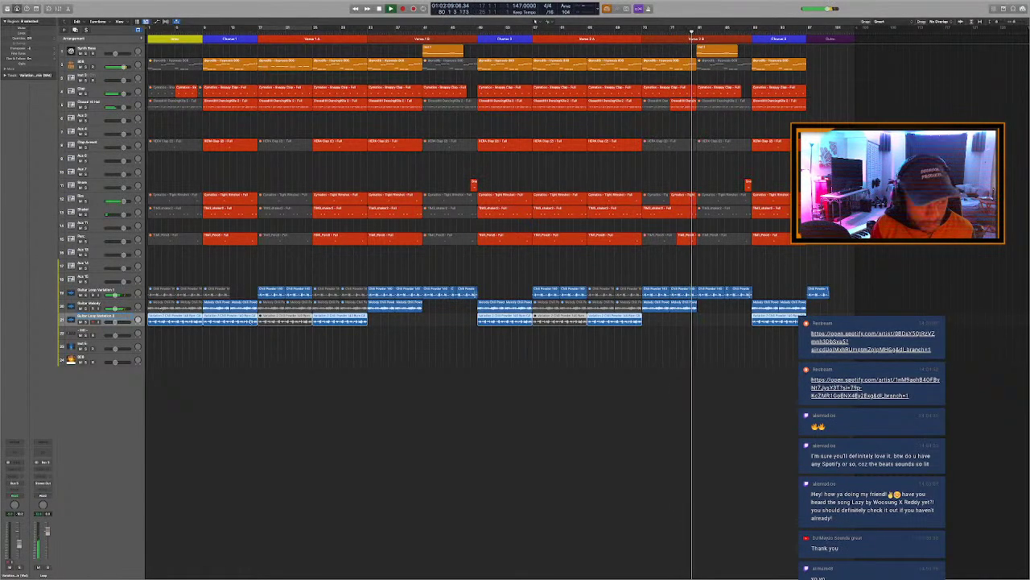
Name all regions in the arrangement after their tracks and stop playback.
left_click(308, 336)
key("super+a")
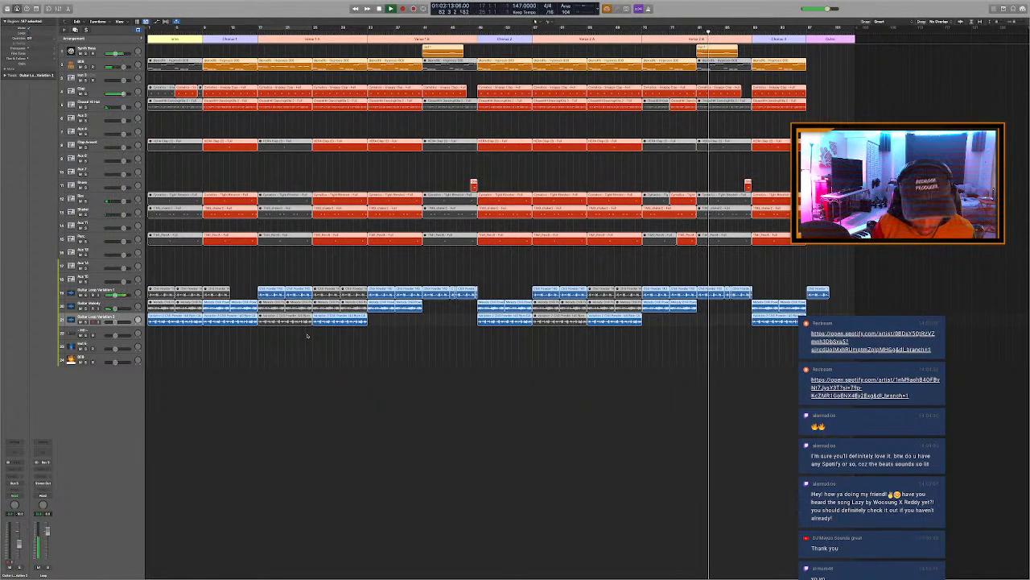
key("alt+shift+n")
left_click(325, 338)
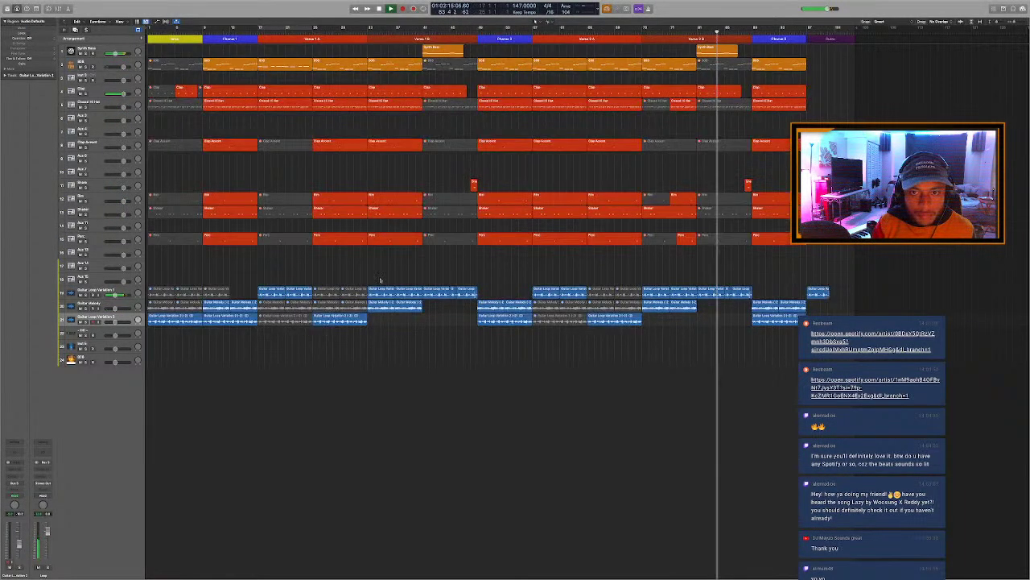
key("space")
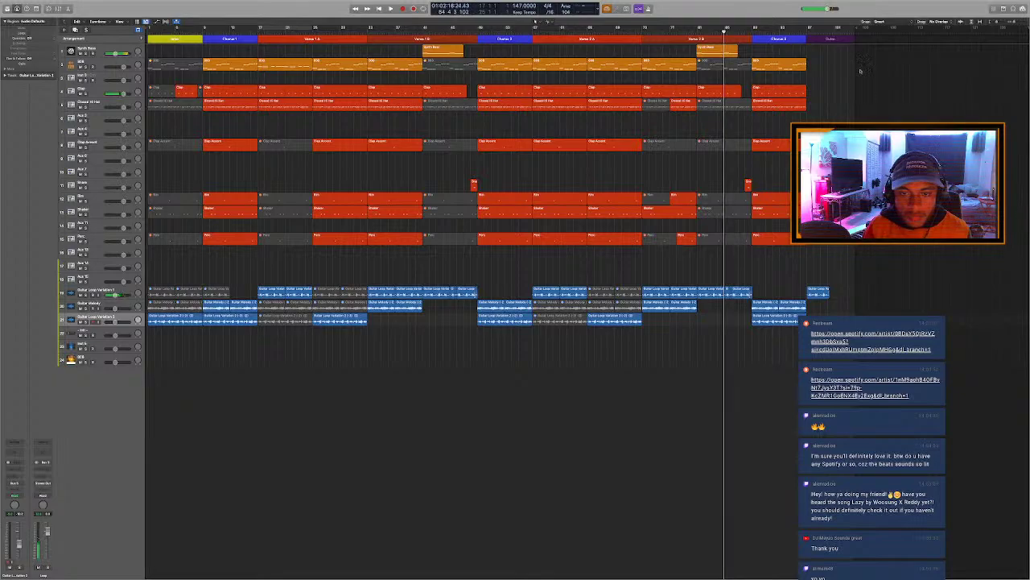
Play Verse 2 B from bar 81 and delete the Clap region in the section's second half.
left_click(697, 32)
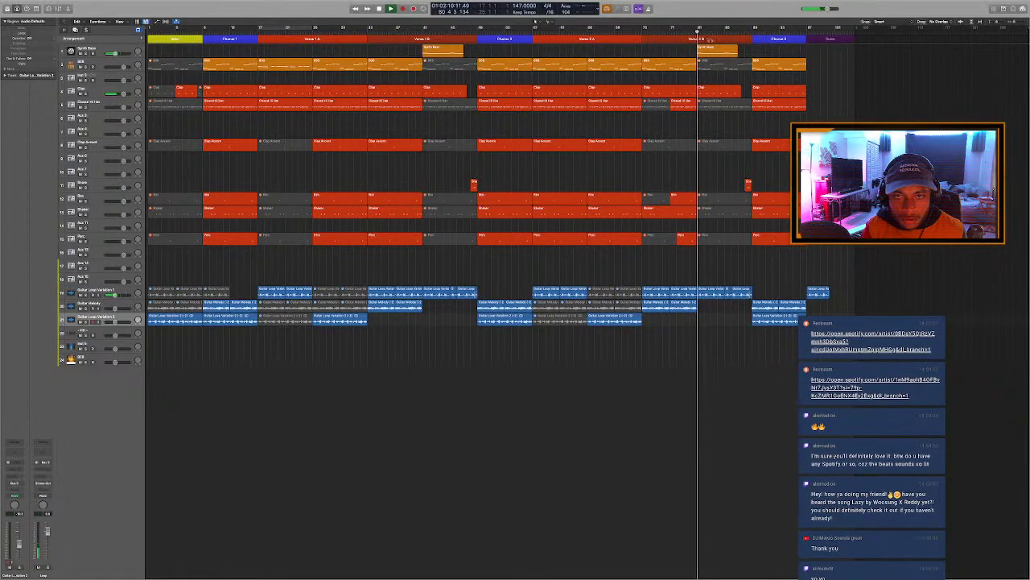
key("super+Right")
key("super+Right")
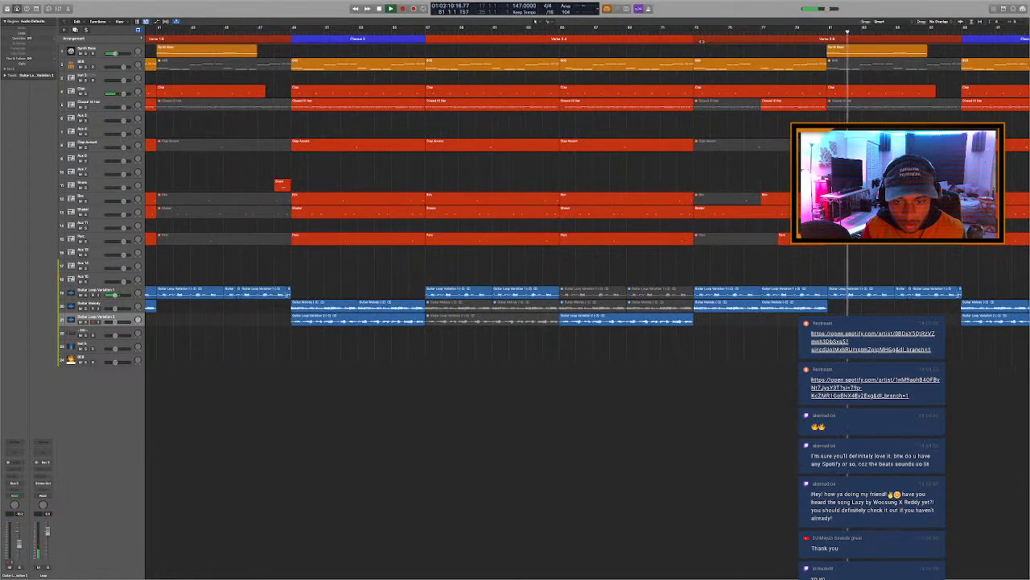
key("super+Right")
scroll(748, 55, "right", 2)
left_click(665, 89)
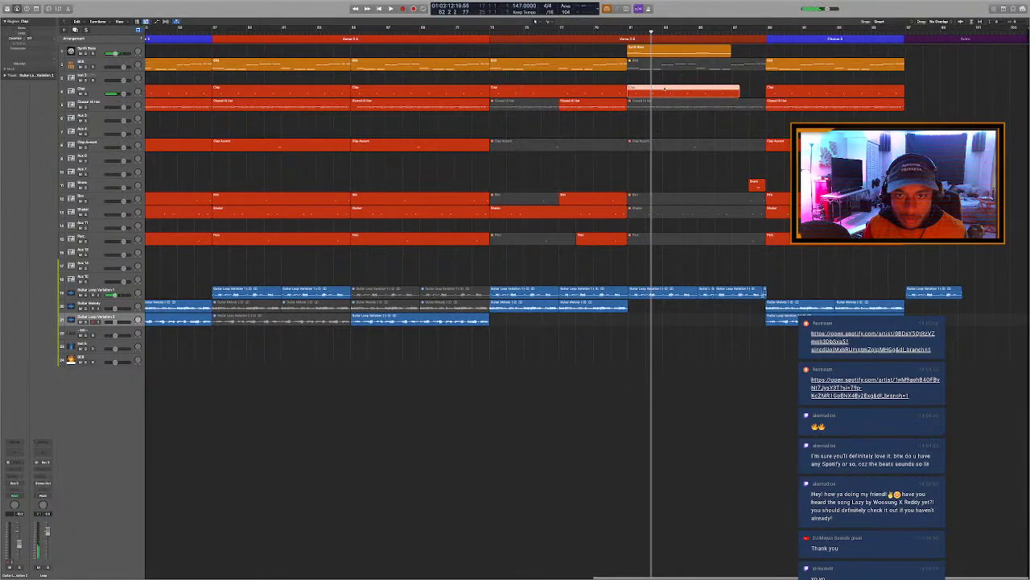
key("Delete")
Try to extend the Clap region in the first half of Verse 2 B past bar 81.
left_click(619, 91)
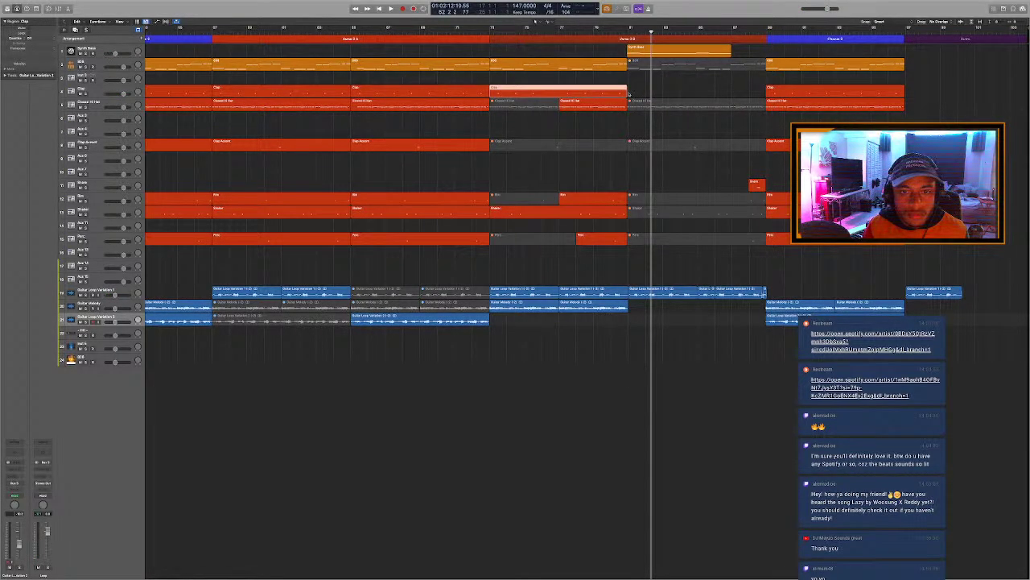
left_click_drag(626, 94, 657, 94)
left_click(629, 61)
key("space")
Delete the short Clap piece at bar 81 and paste a copy of the preceding Clap region there.
left_click(629, 30)
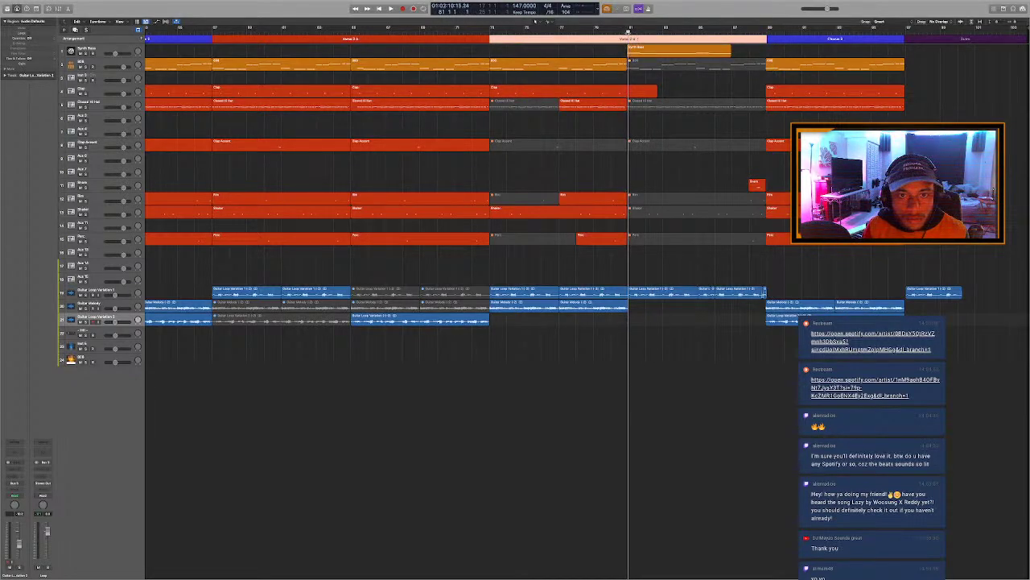
left_click(633, 94)
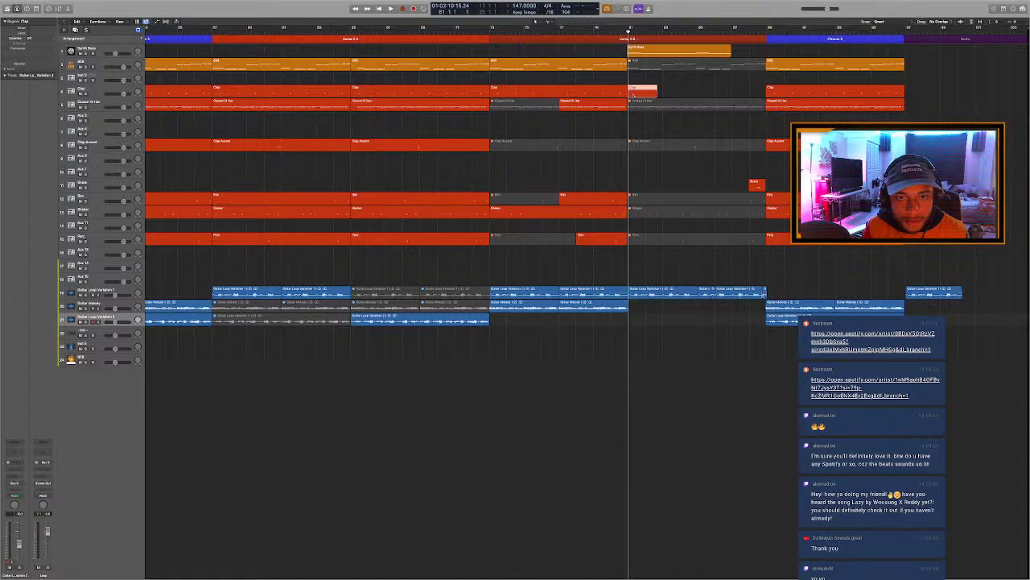
key("Delete")
left_click(586, 92)
key("super+c")
key("super+v")
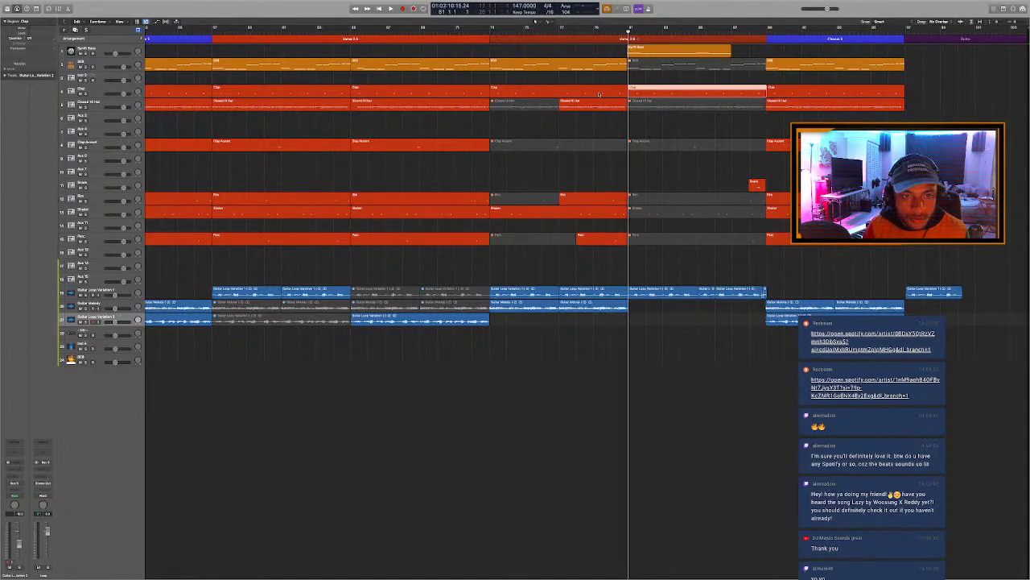
Replace the Clap region in Chorus 3 with the copied Clap region and play the second half of Verse 2 B.
key("space")
key("Right")
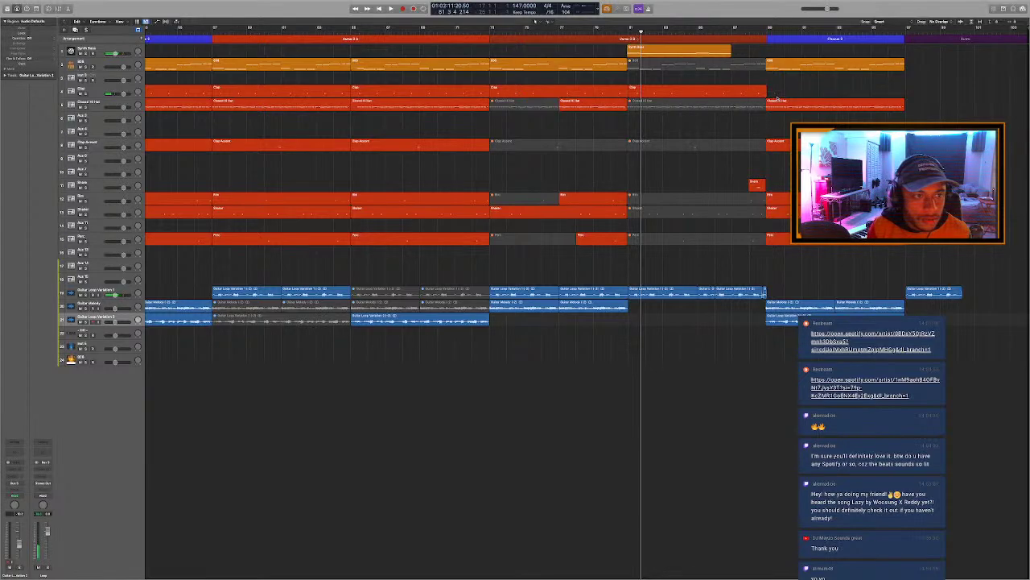
key("space")
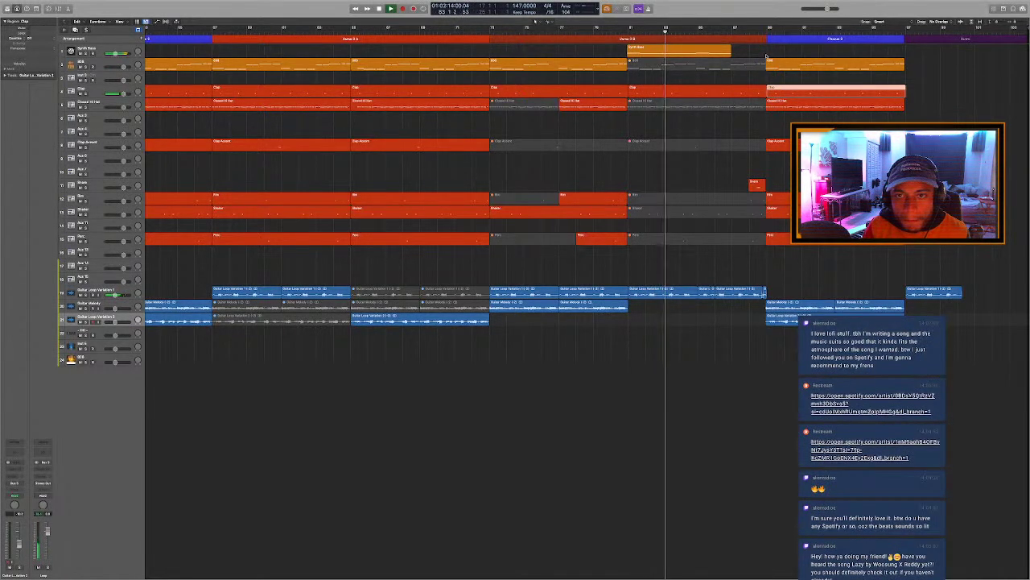
key("space")
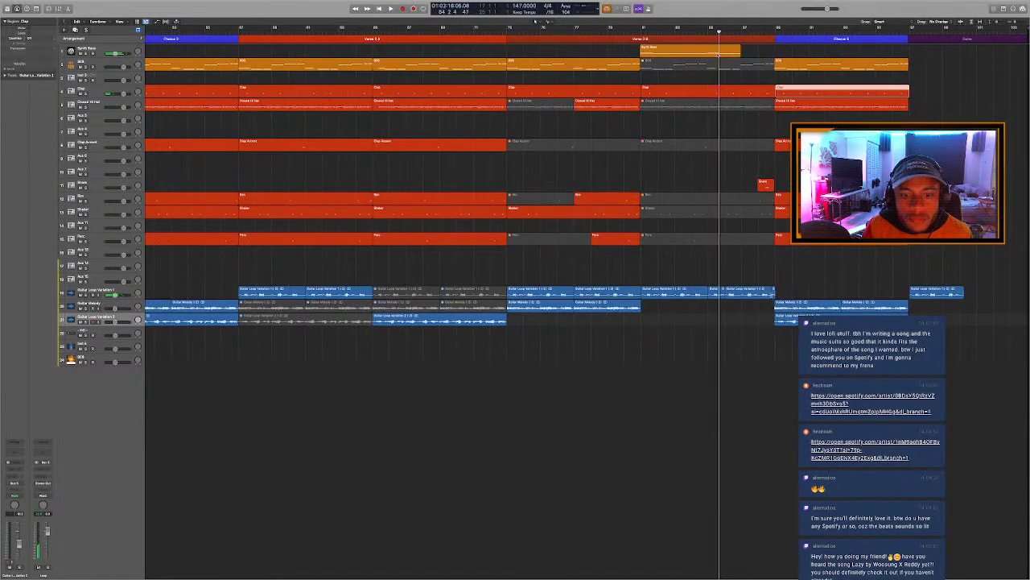
Replace the Synth Bass region at bar 81 in Verse 2 B with a copy of the Verse 1 B one and play it briefly.
key("super+Left")
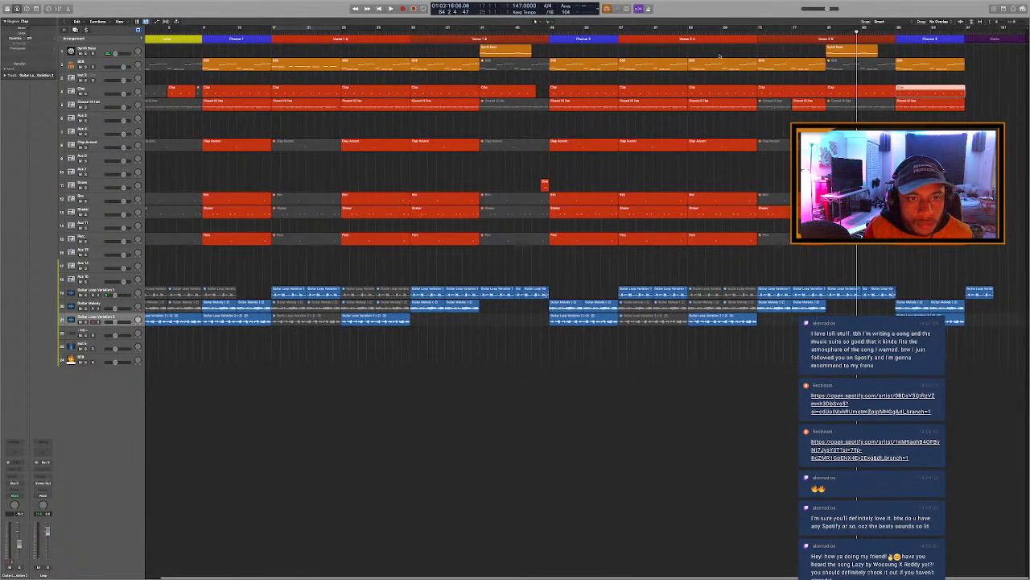
key("comma")
key("comma")
key("comma")
key("Up")
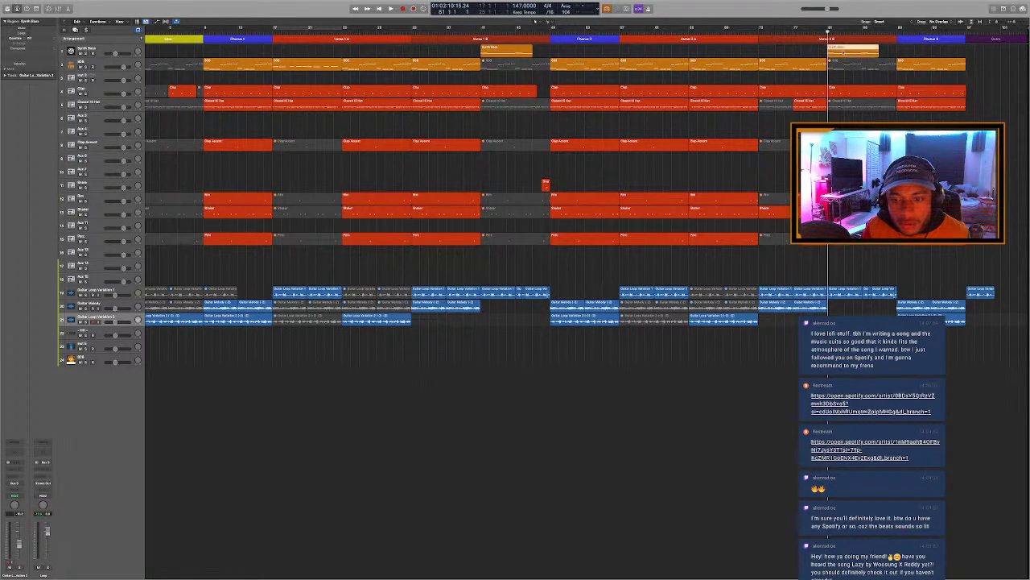
key("Delete")
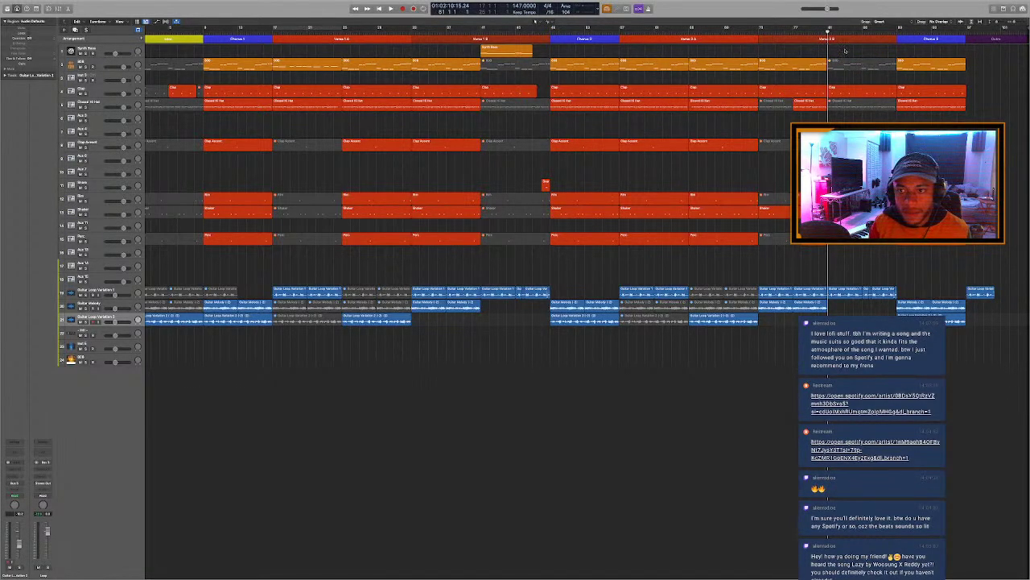
left_click(514, 51)
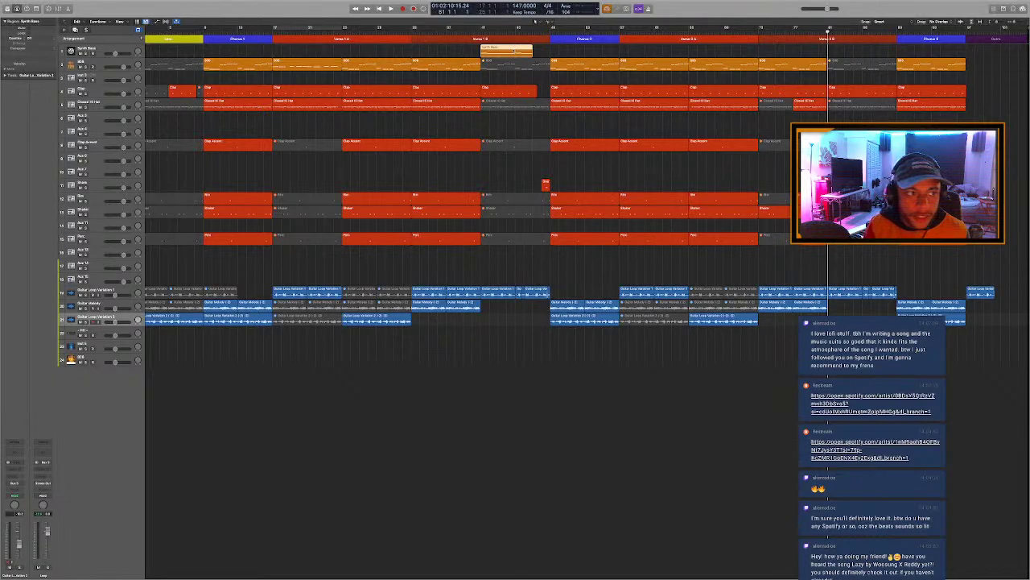
left_click_drag(514, 50, 863, 56)
key("space")
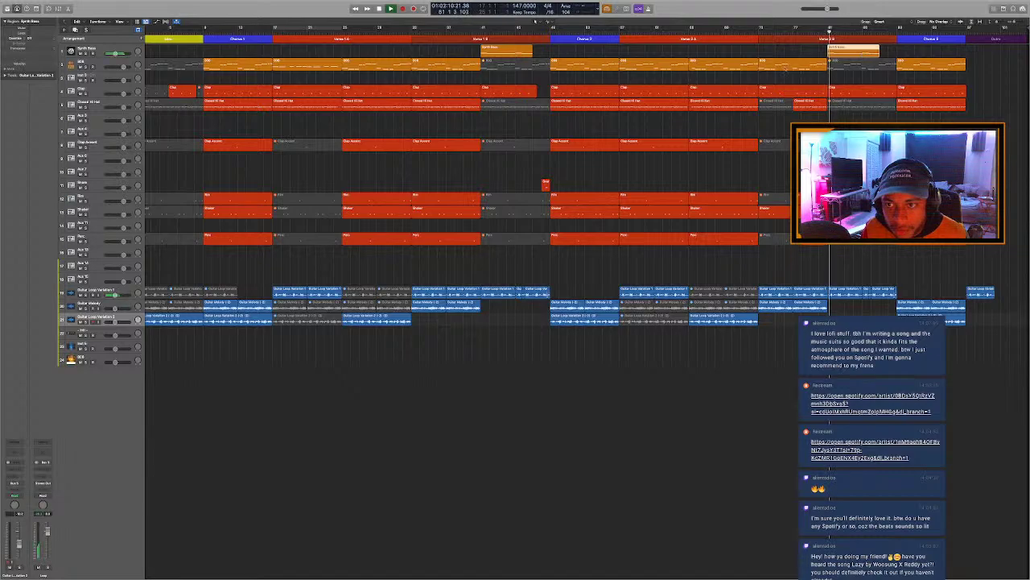
key("space")
Replace the Chorus 3 regions with a copy of the Chorus 2 regions at bar 89.
left_click_drag(598, 339, 574, 52)
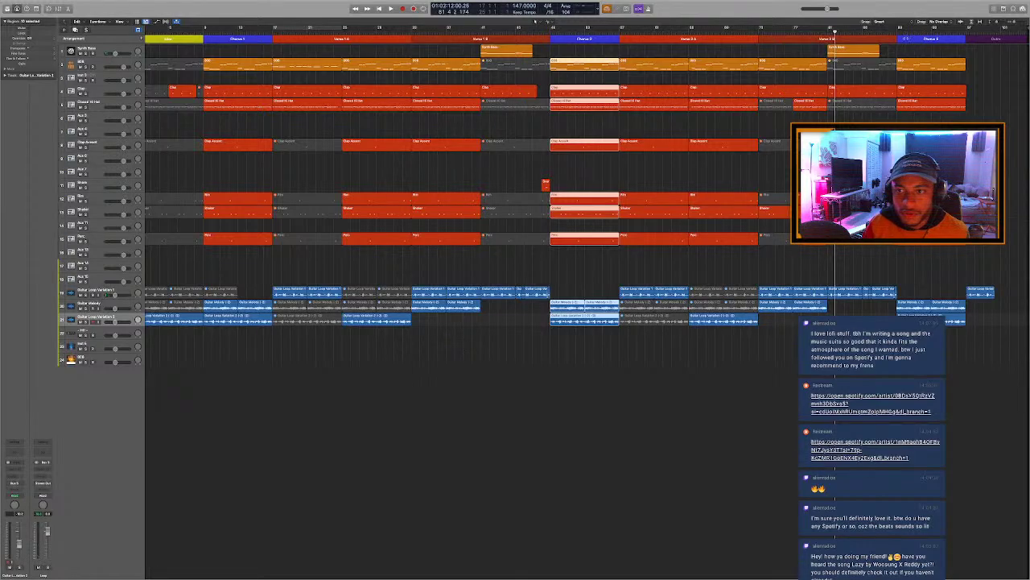
key("super+v")
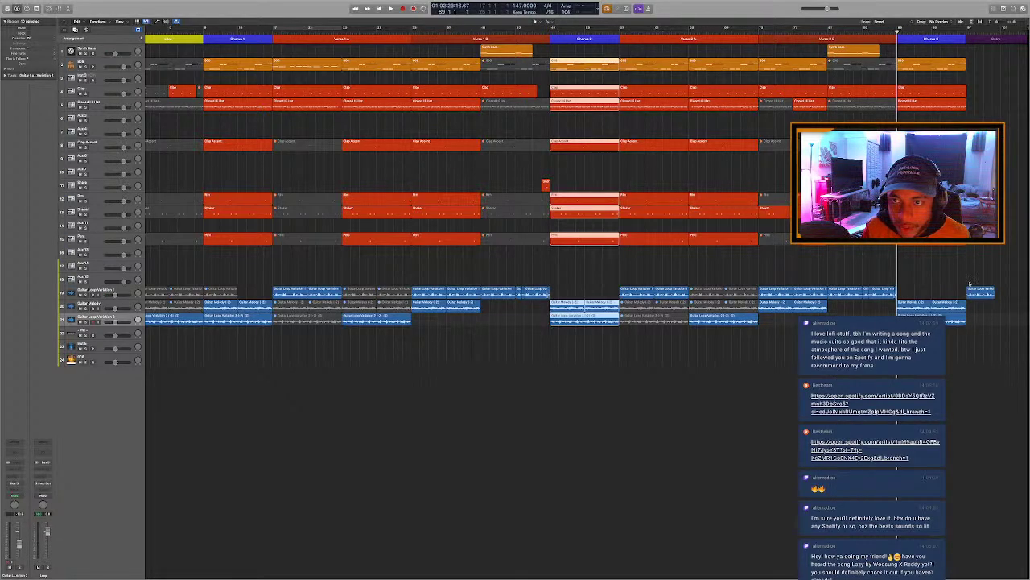
left_click_drag(965, 349, 908, 52)
key("super+v")
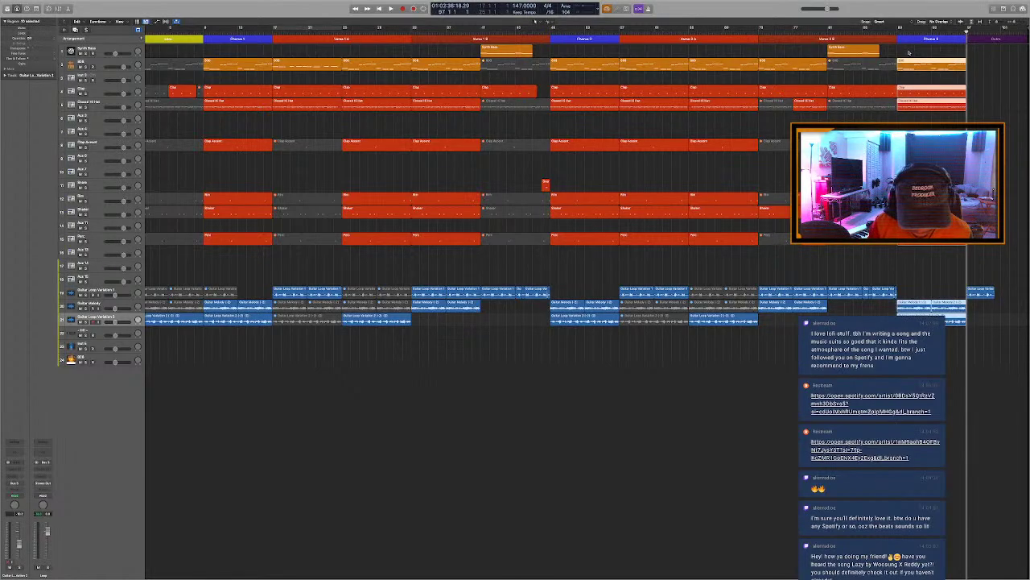
key("super+z")
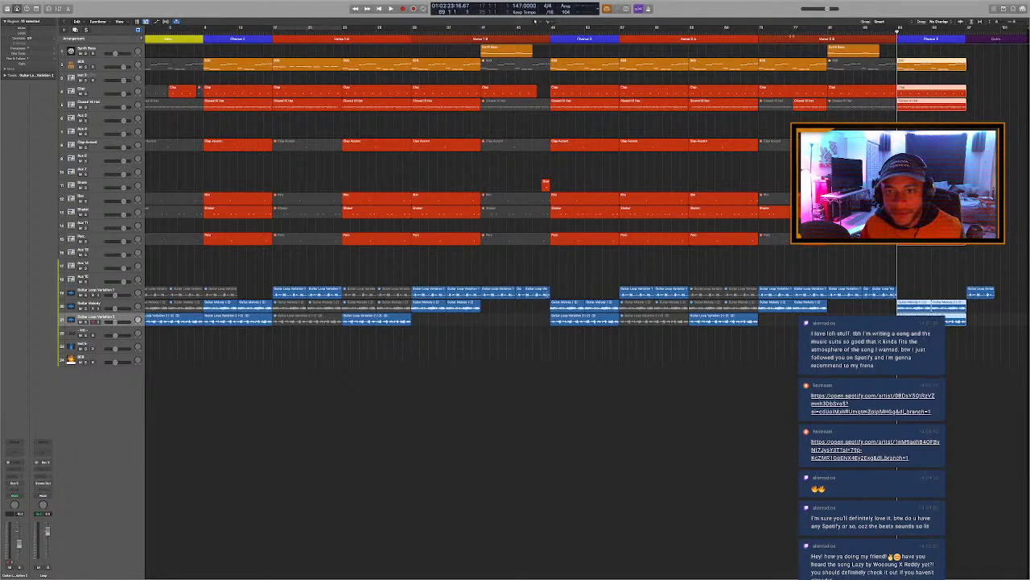
Copy the Snare region from the end of Verse 1 B to the end of Verse 2 B and play the transition into Chorus 3.
left_click(749, 30)
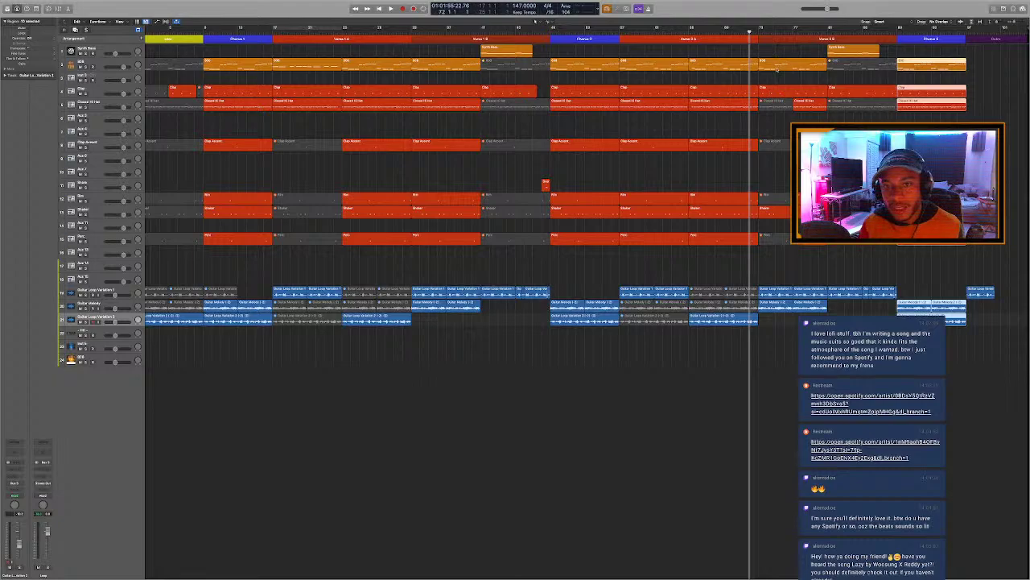
left_click(777, 70)
left_click(778, 77)
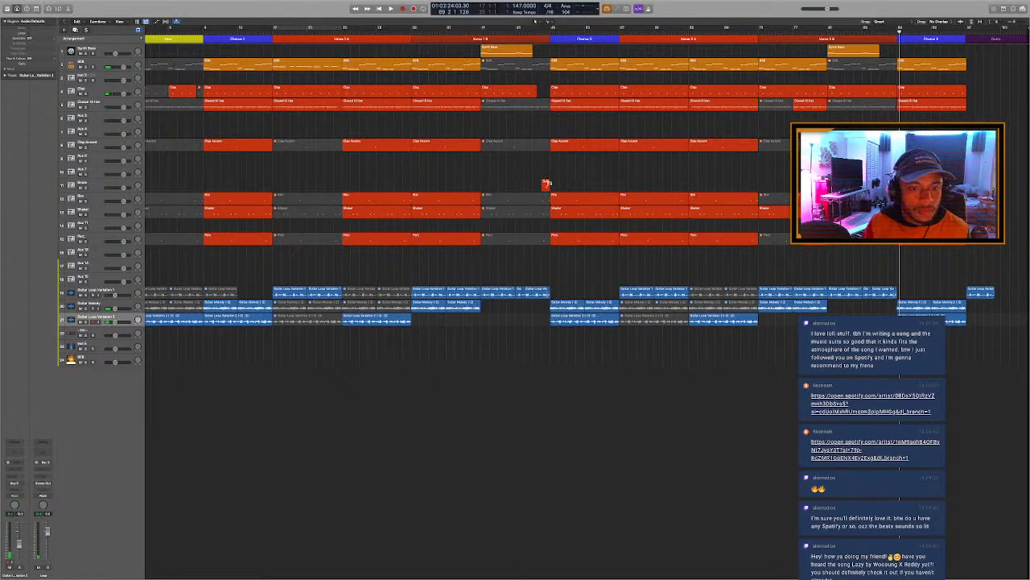
left_click_drag(545, 186, 892, 186)
left_click(871, 32)
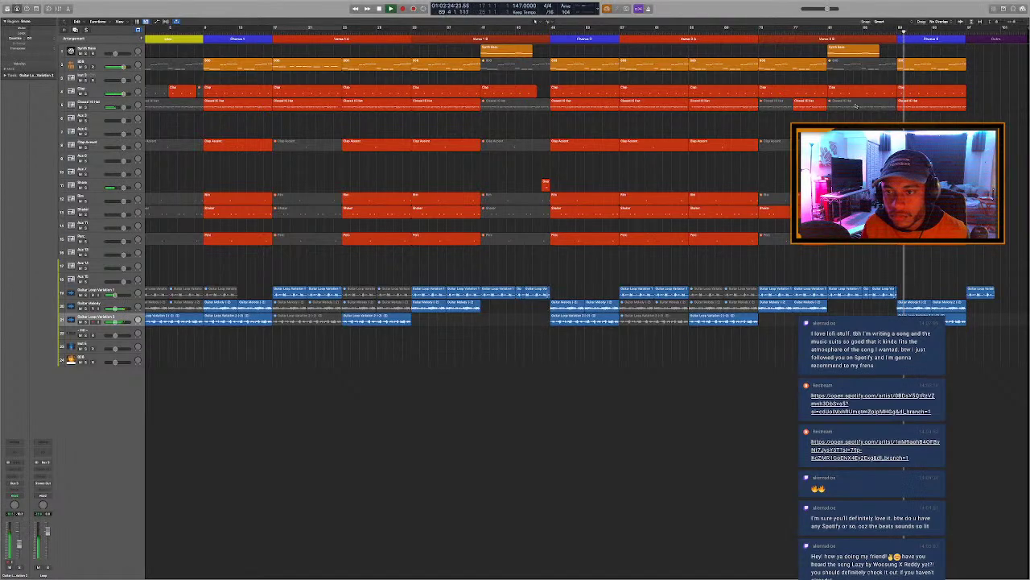
Set the cycle range to span the whole arrangement, from bar 1 to bar 104.
key("super+Left")
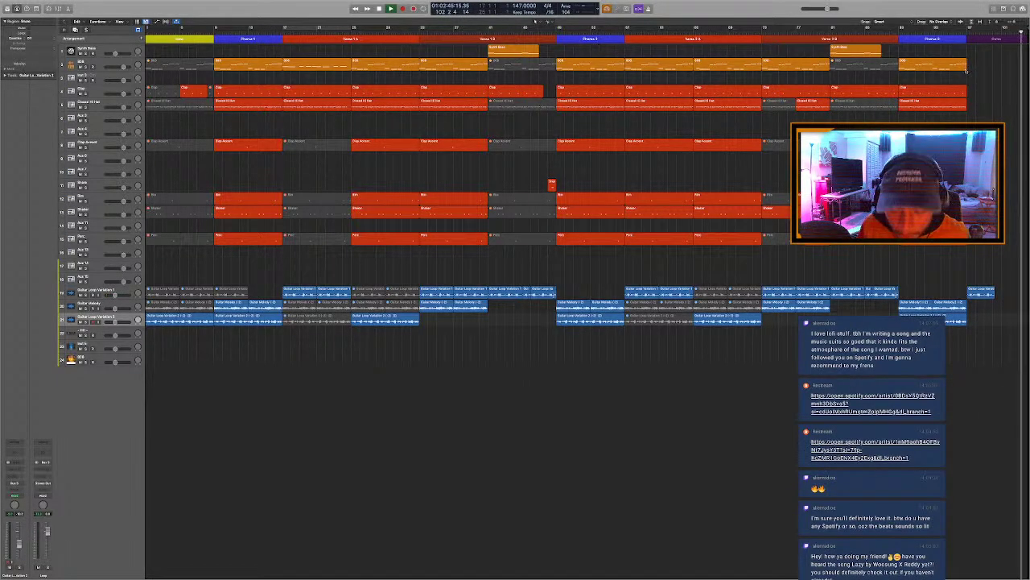
left_click_drag(1024, 29, 238, 58)
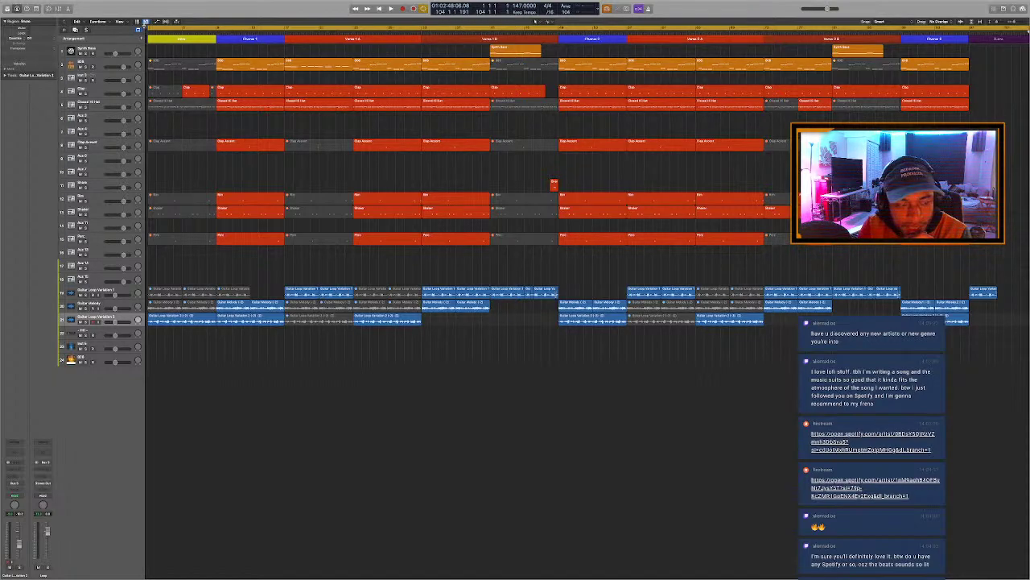
Hide the empty Aux tracks directly above and below the Clap Accent track.
left_click(94, 118)
right_click(95, 118)
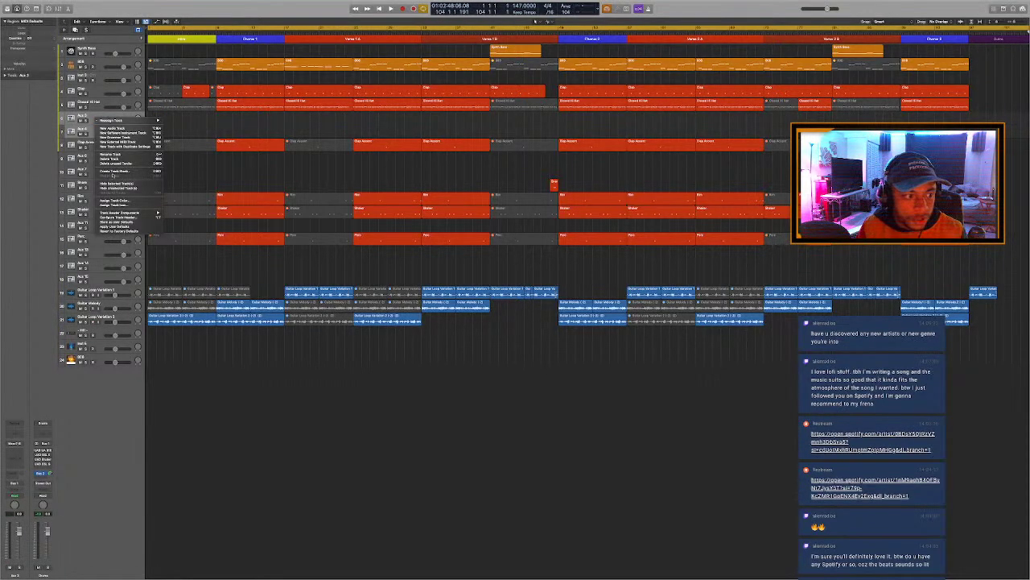
left_click(116, 183)
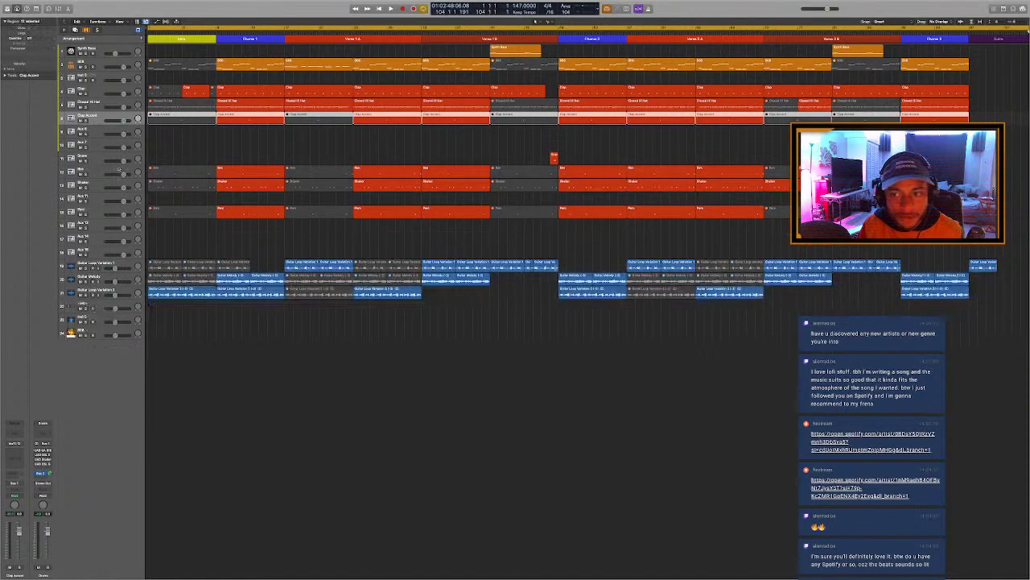
left_click(100, 134)
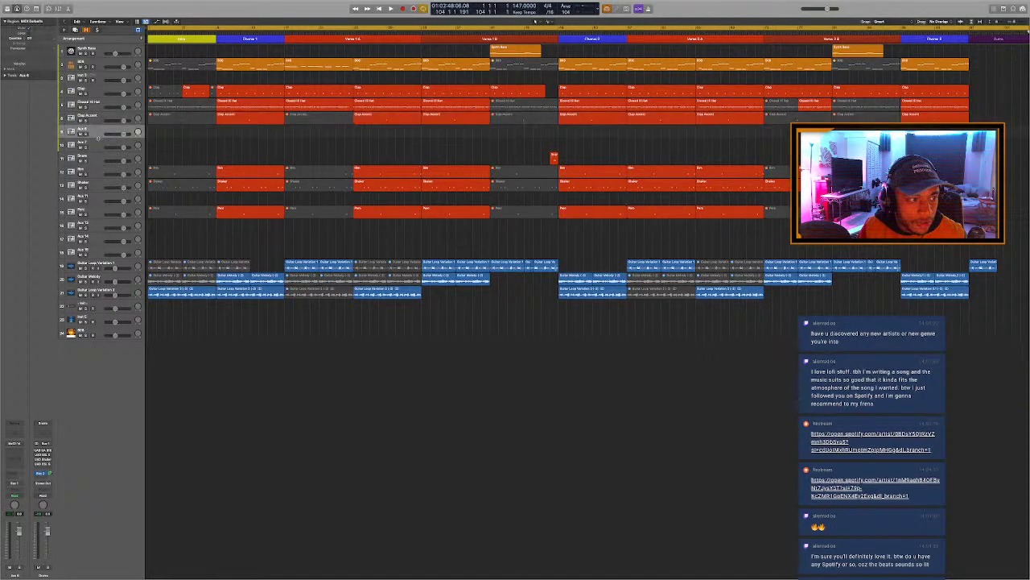
right_click(99, 134)
key("Escape")
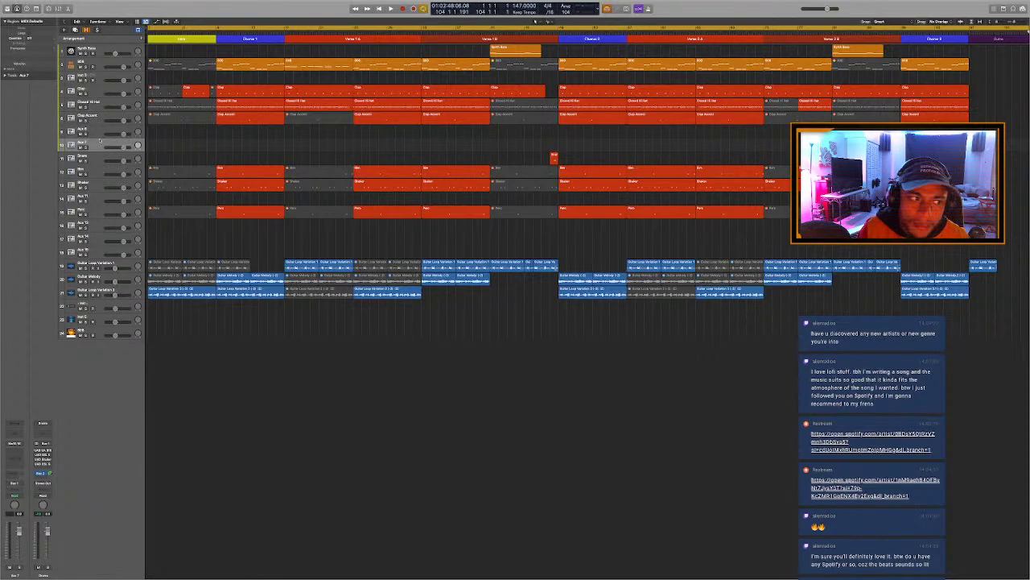
left_click(100, 133)
right_click(100, 133)
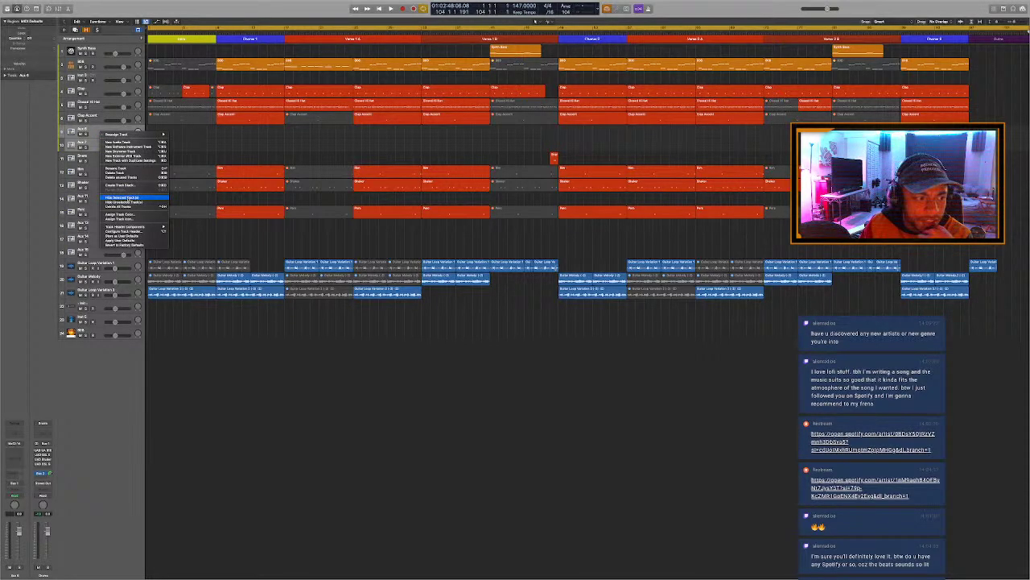
left_click(122, 197)
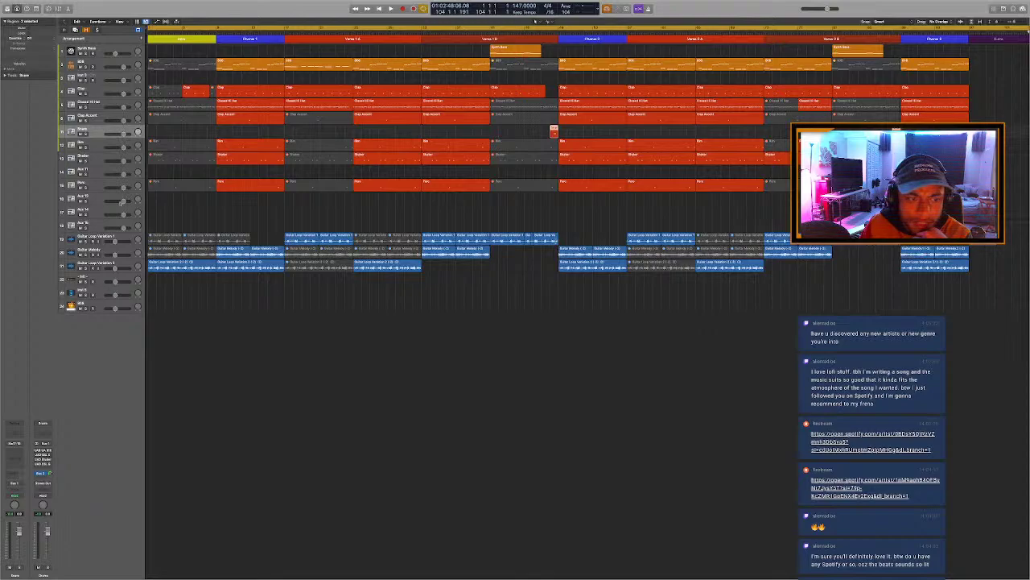
Hide the empty Aux track between Shaker and Perc, plus empty Aux tracks between Perc and Guitar Loop Variation 1.
right_click(103, 171)
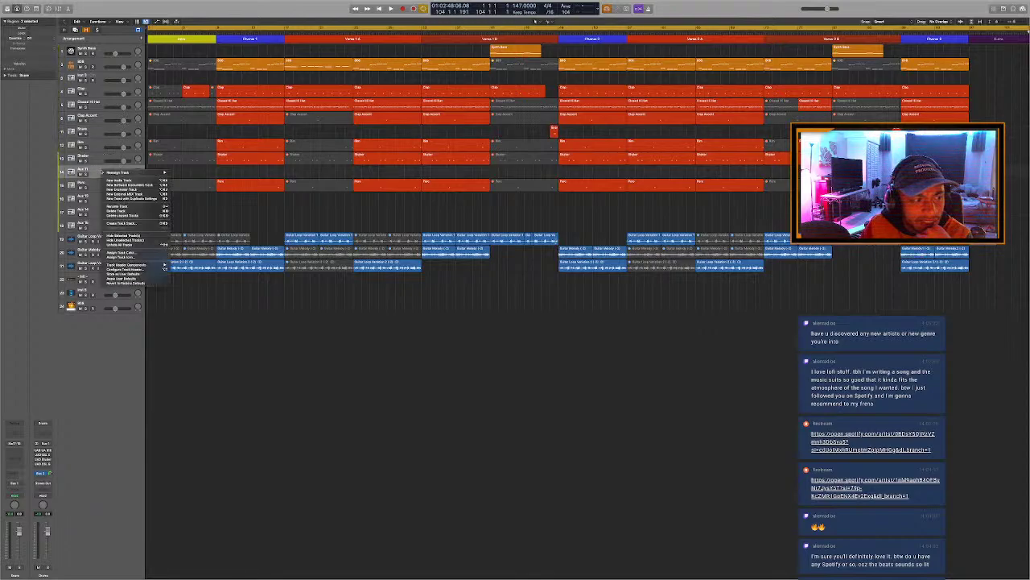
left_click(125, 236)
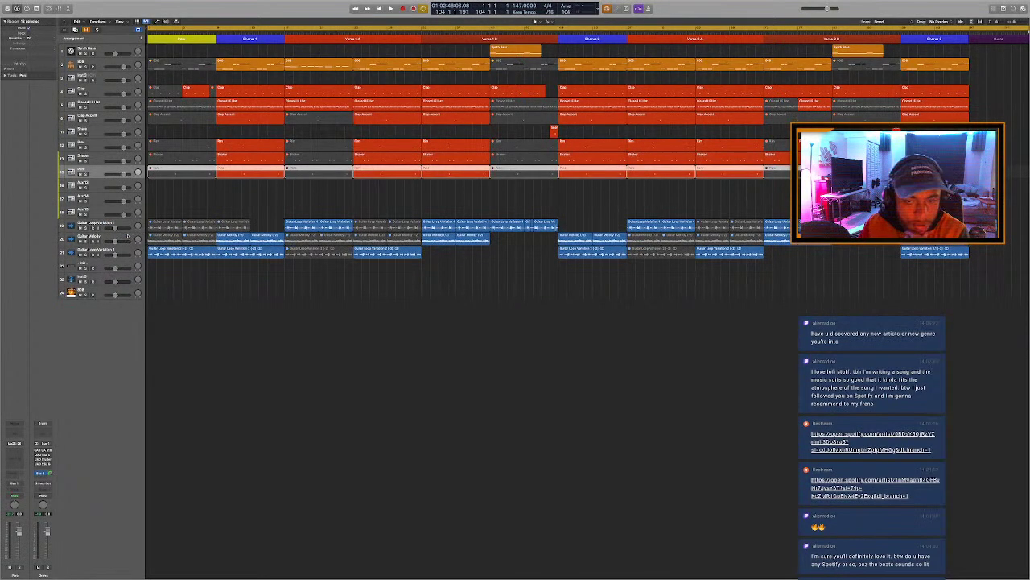
right_click(102, 209)
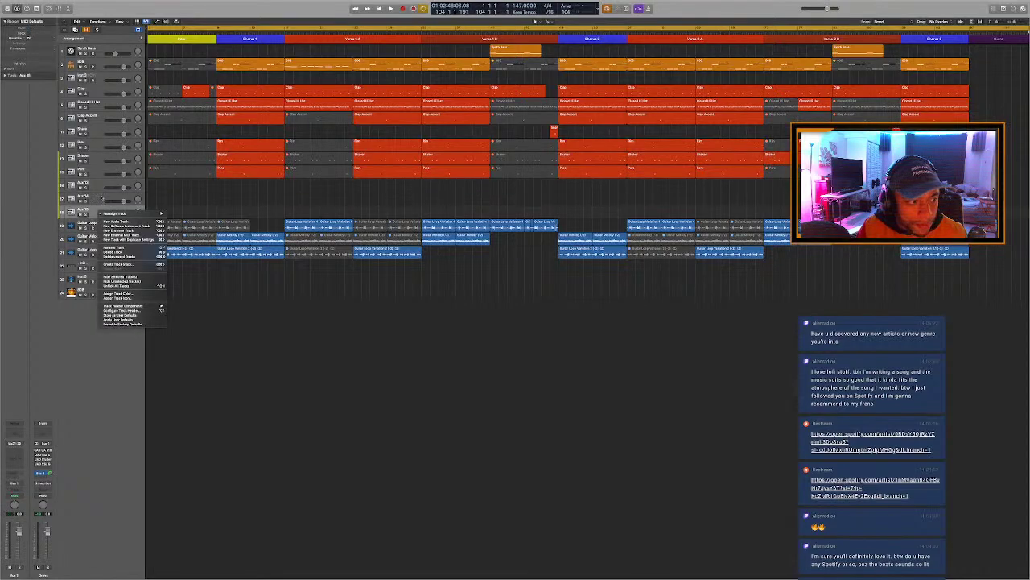
left_click(100, 188)
right_click(100, 188)
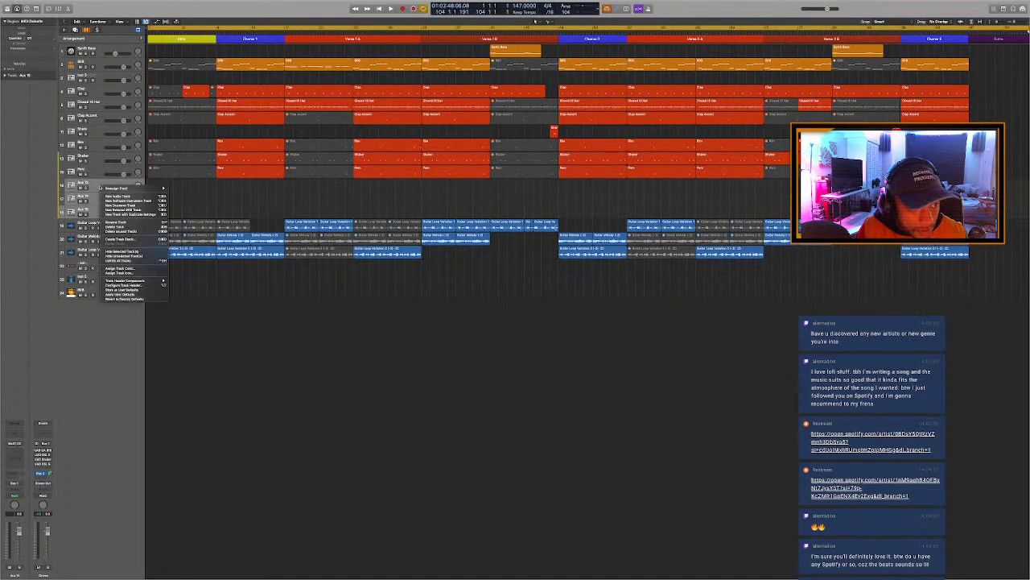
left_click(119, 248)
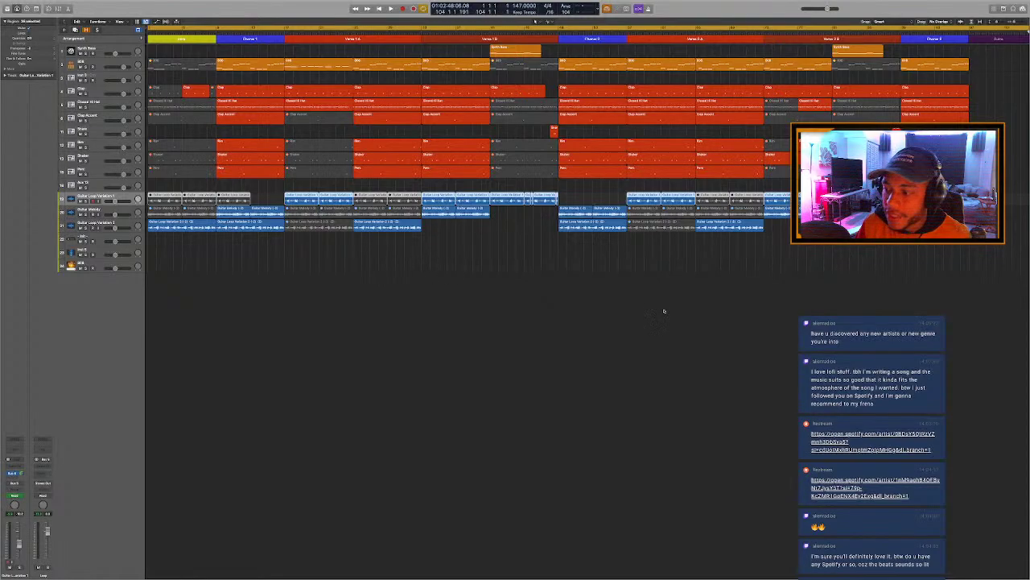
Switch from Logic Pro to the desktop with the open Finder window of samples.
key("ctrl+Up")
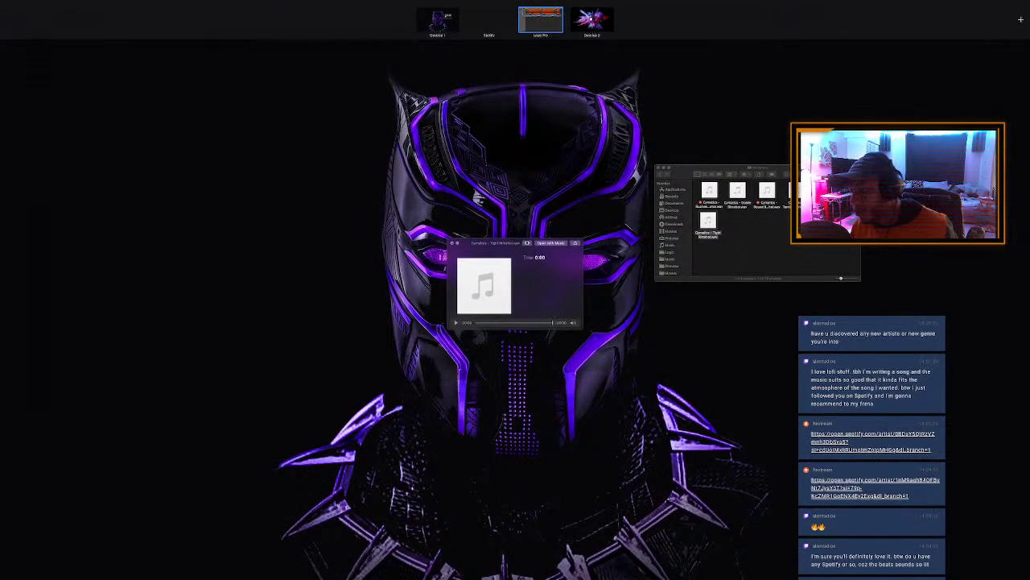
key("Escape")
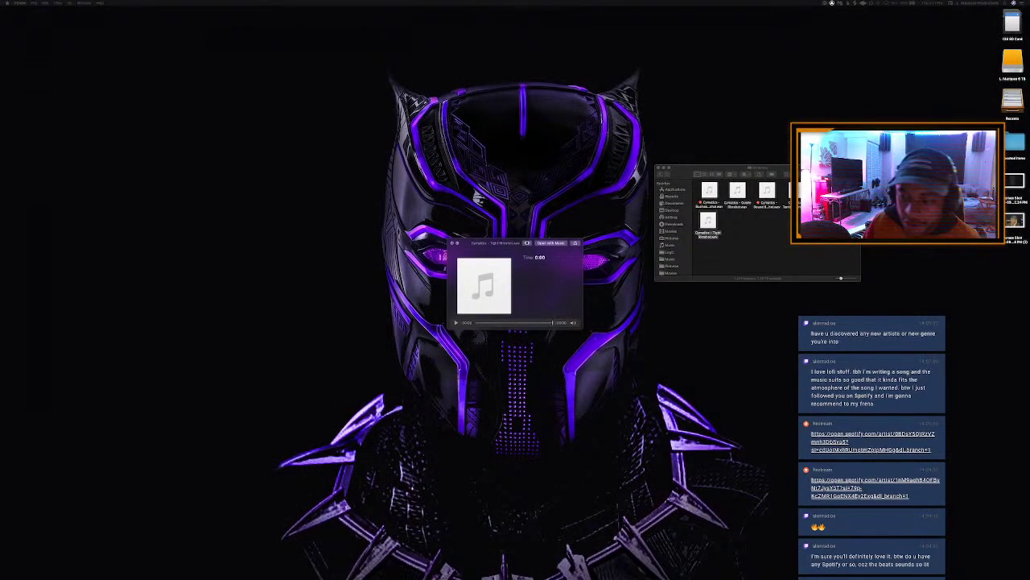